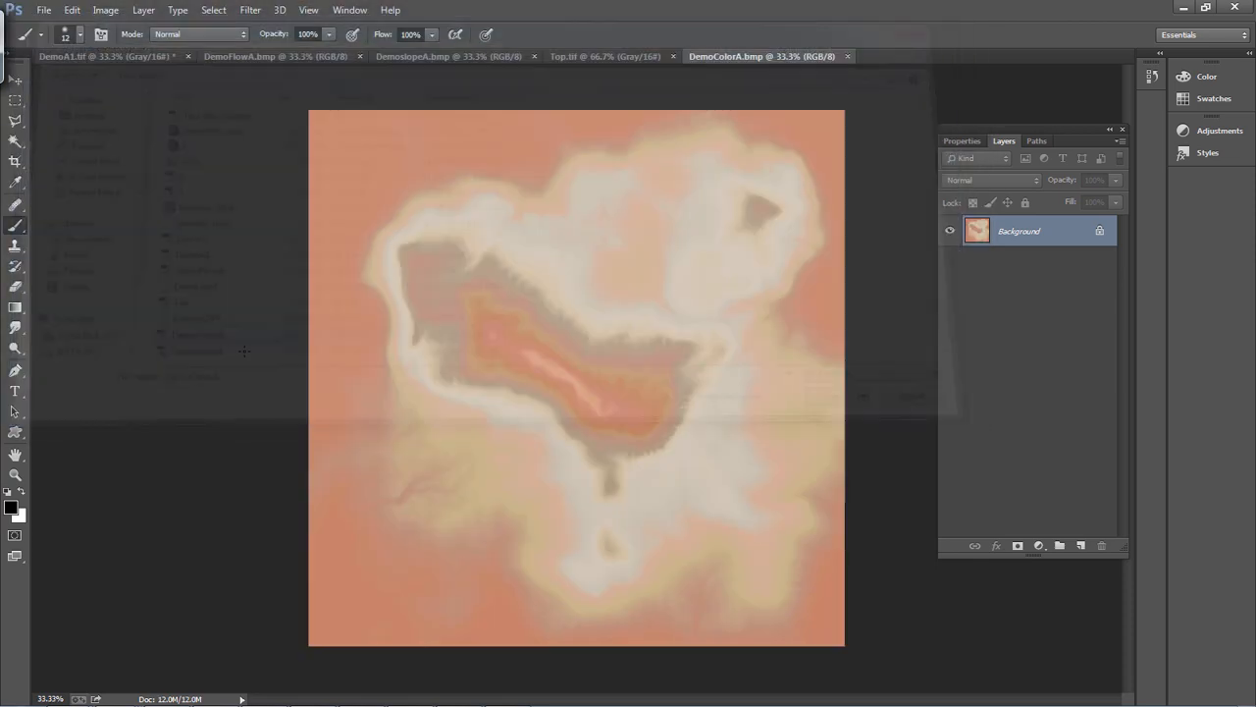
Open DemoFlowA.bmp from the Desktop and update it with the changed disk copy
alt+scroll(638, 443, up, 3)
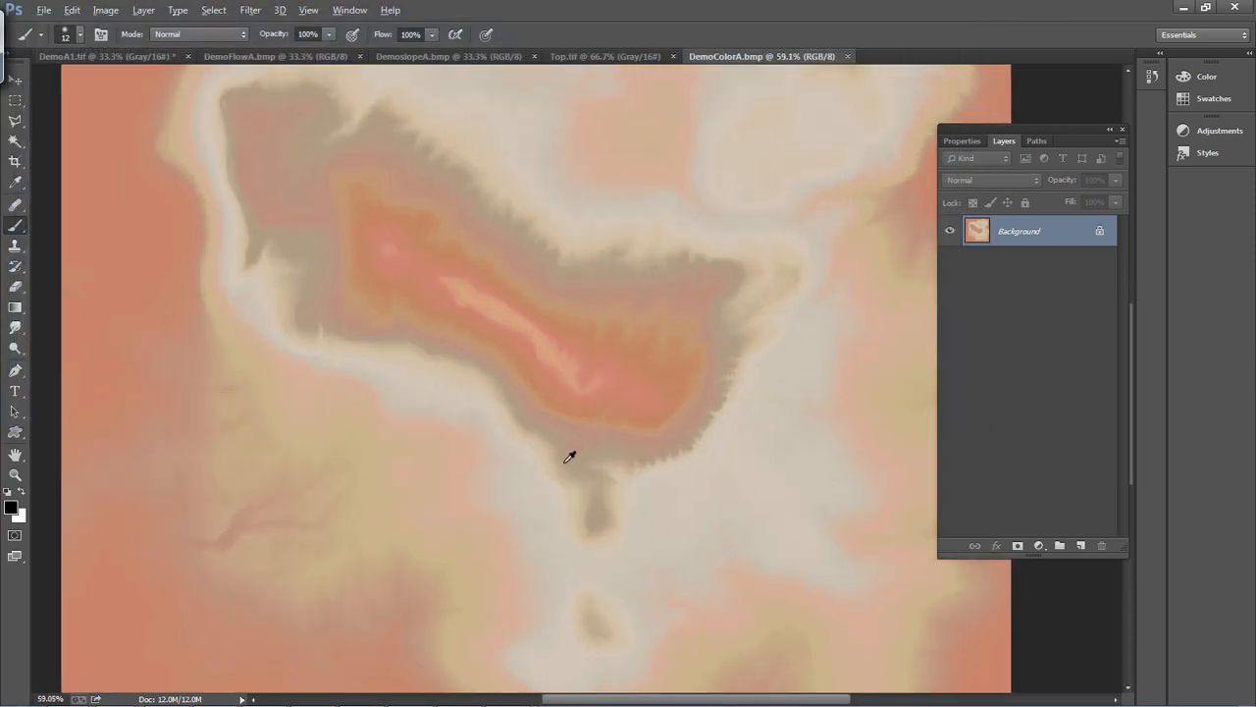
alt+scroll(570, 455, down, 3)
alt+scroll(569, 457, up, 2)
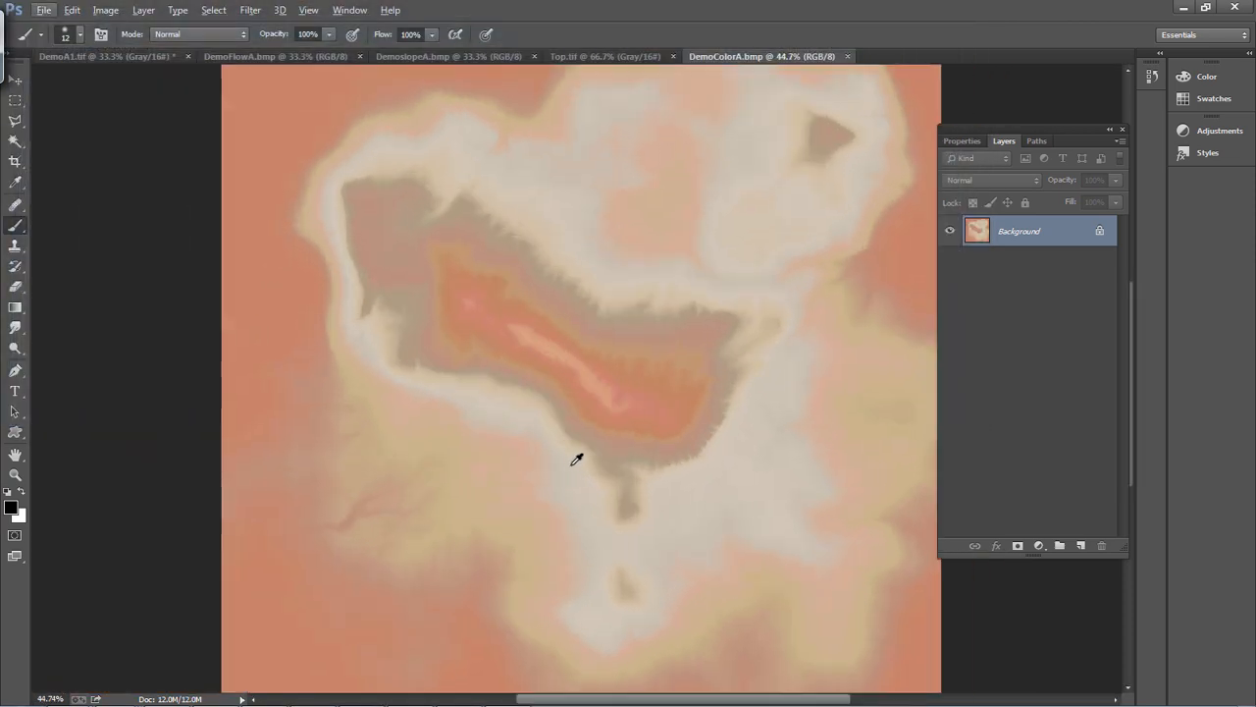
click(56, 14)
click(59, 43)
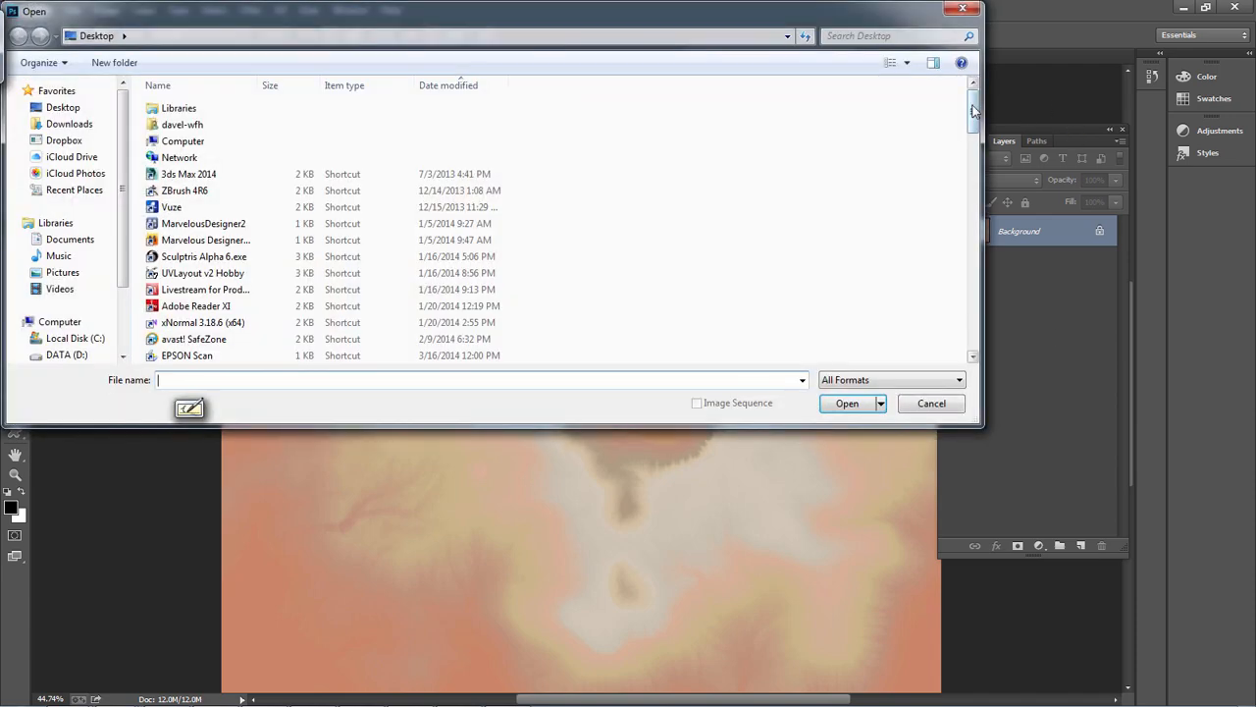
drag(974, 111, 974, 329)
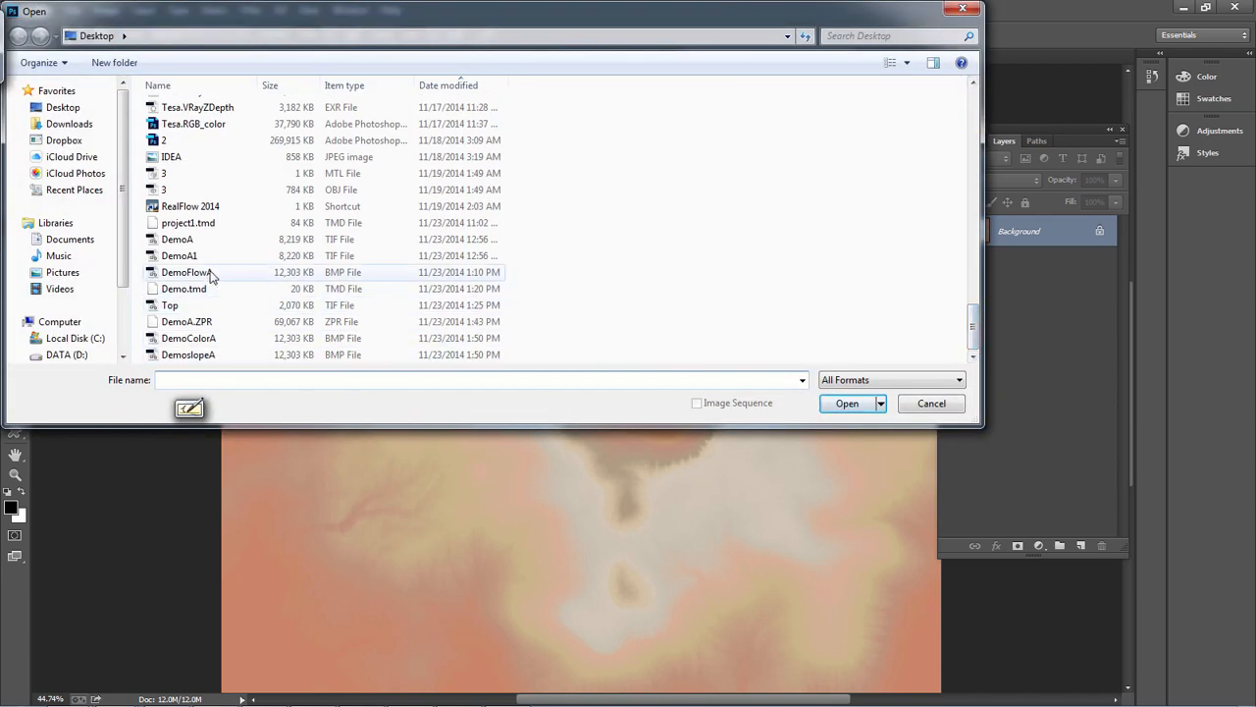
double_click(192, 272)
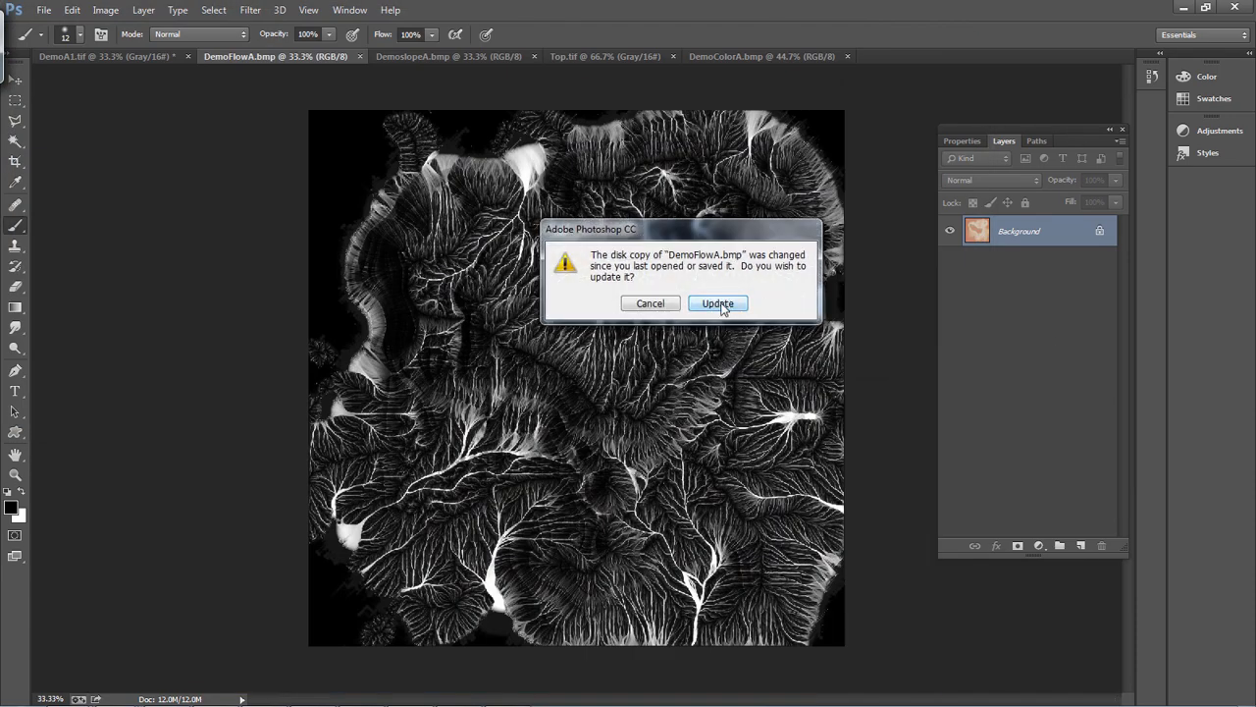
click(717, 304)
Put the entire DemoFlowA image on the clipboard while keeping the original pixels in place
key(ctrl+a)
key(ctrl+BackSpace)
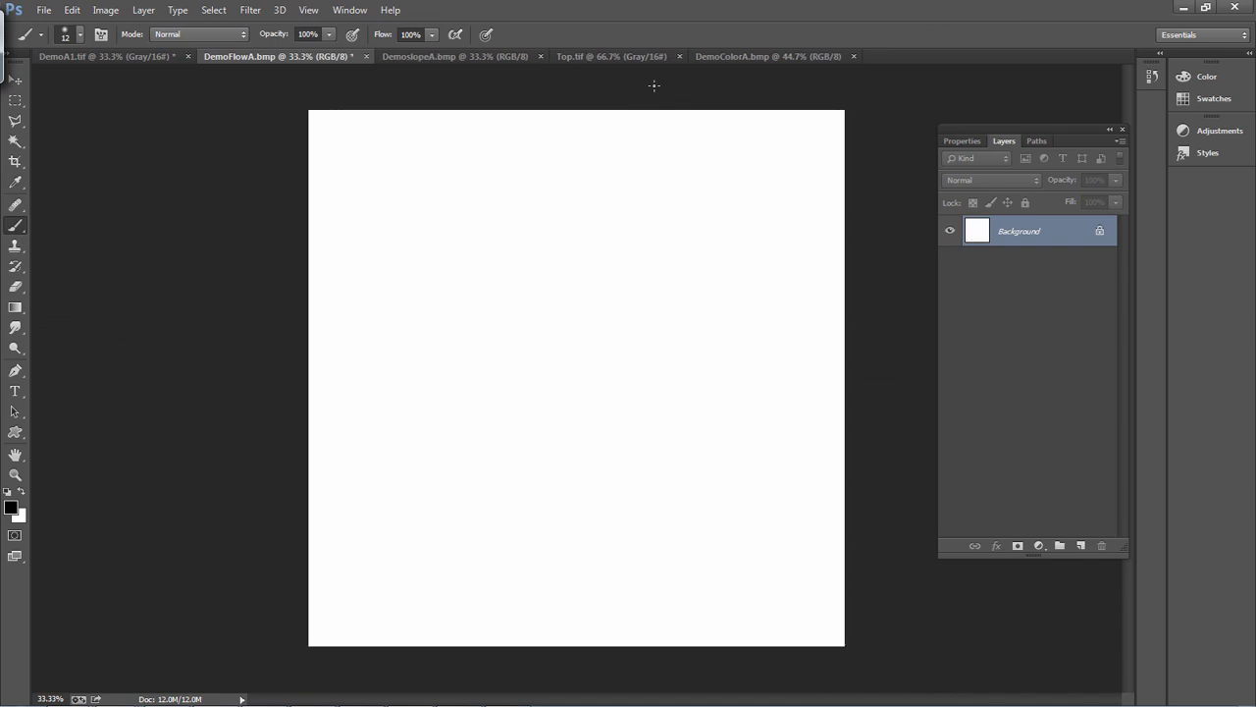
key(ctrl+z)
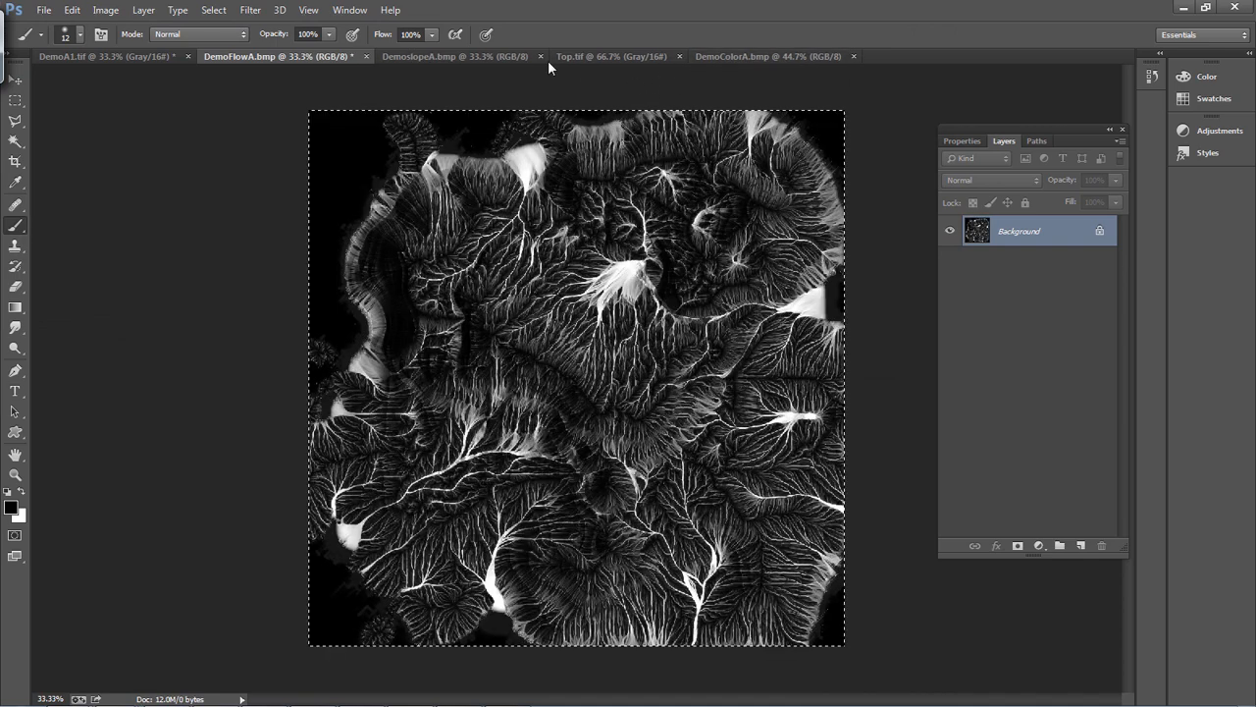
Add a Curves adjustment layer above the background of DemoColorA.bmp
click(436, 57)
click(808, 57)
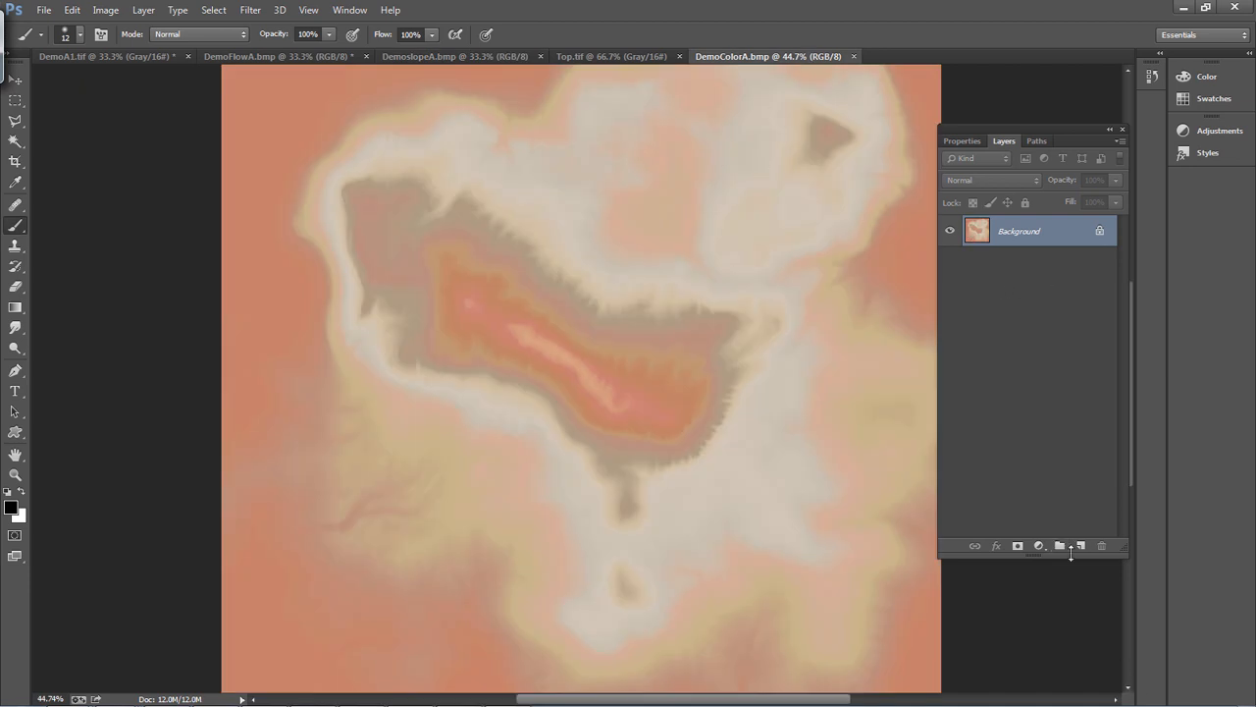
click(1040, 545)
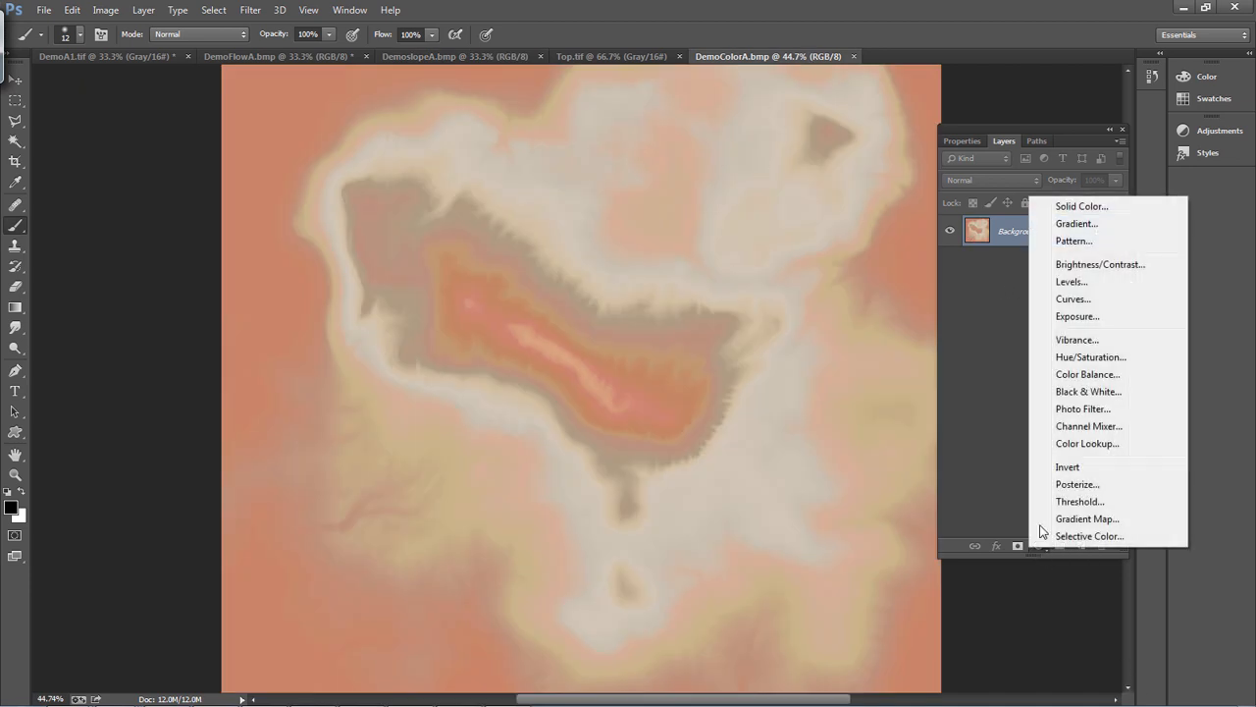
click(1108, 298)
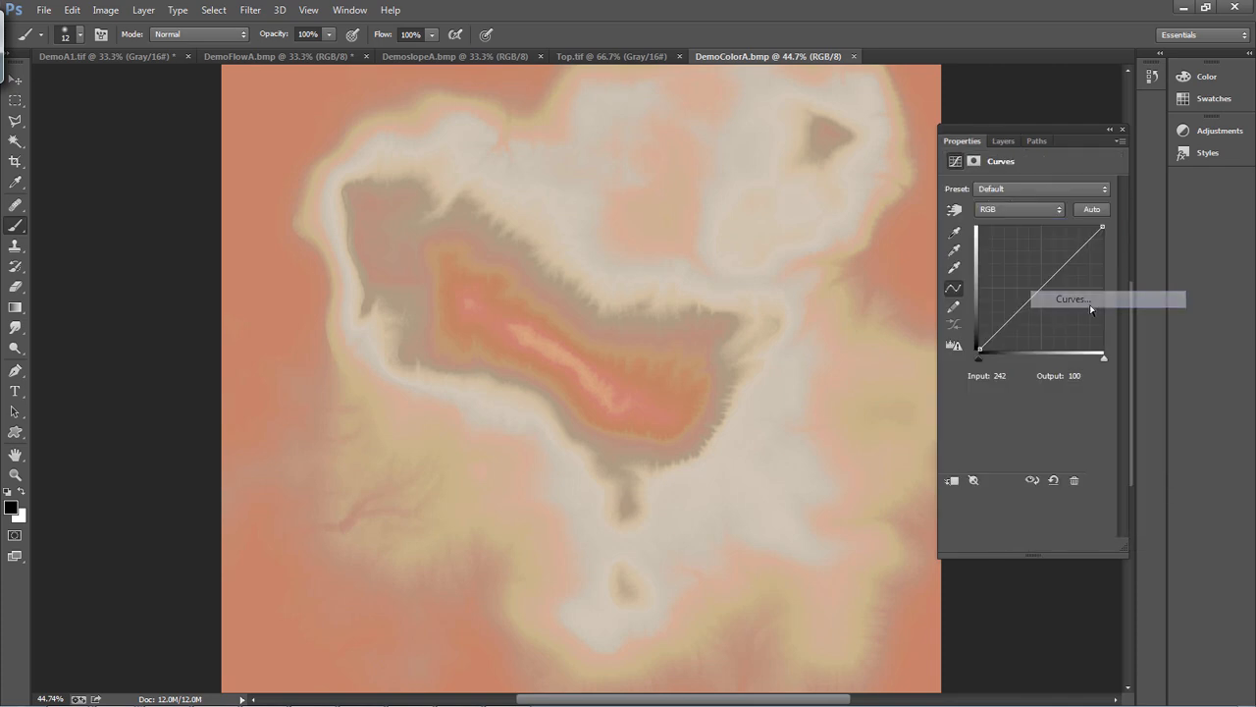
Paste the flow map into the Curves layer's mask and darken the RGB curve with a point at input 128, output 88
click(1004, 141)
alt+click(1014, 231)
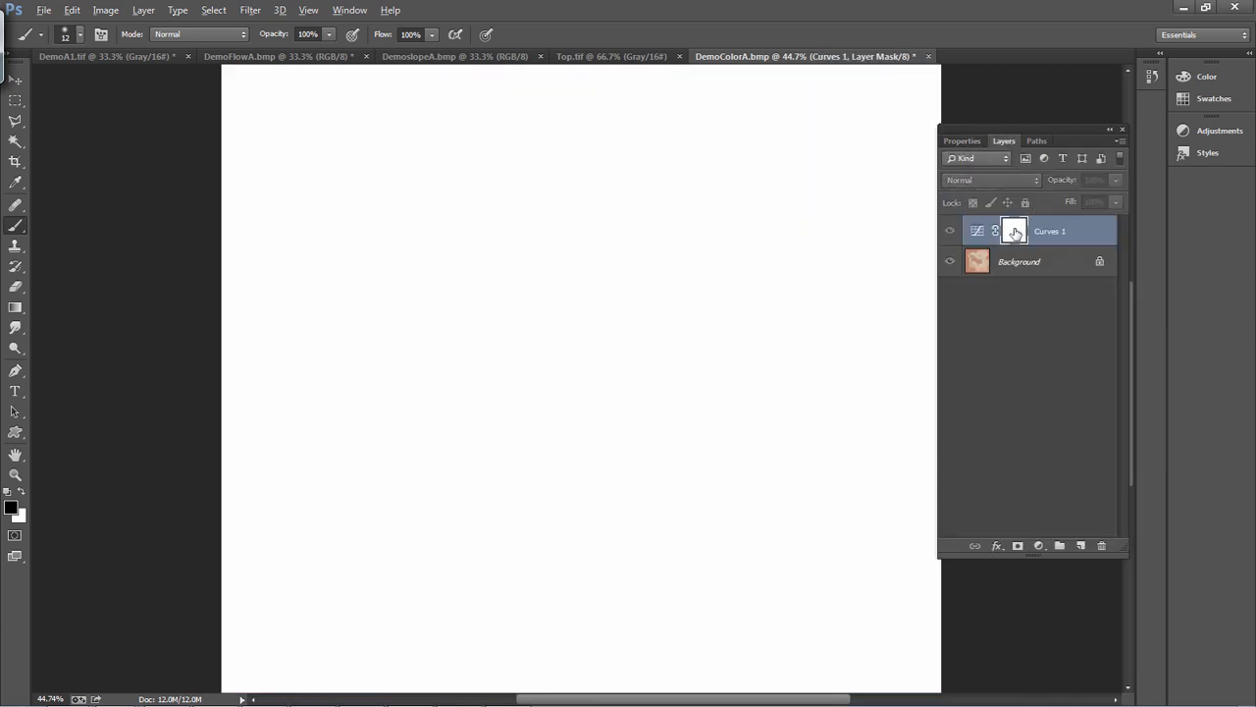
key(ctrl+v)
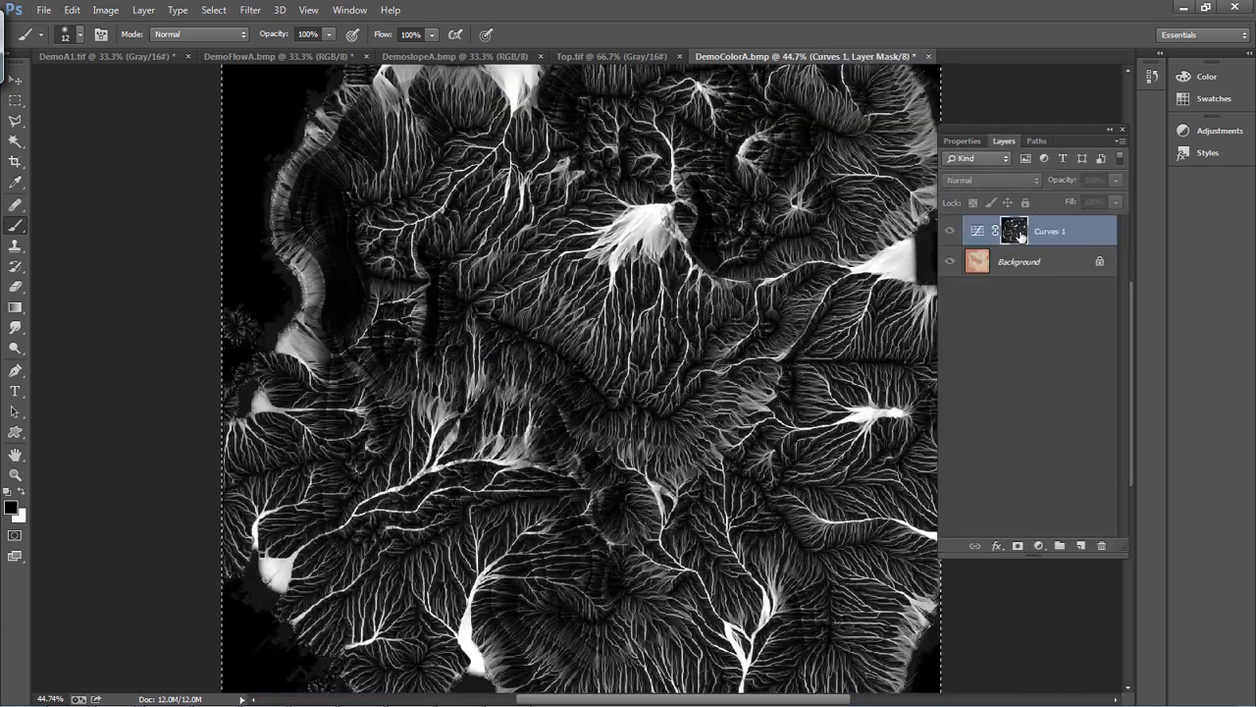
double_click(980, 234)
drag(1036, 292, 1044, 304)
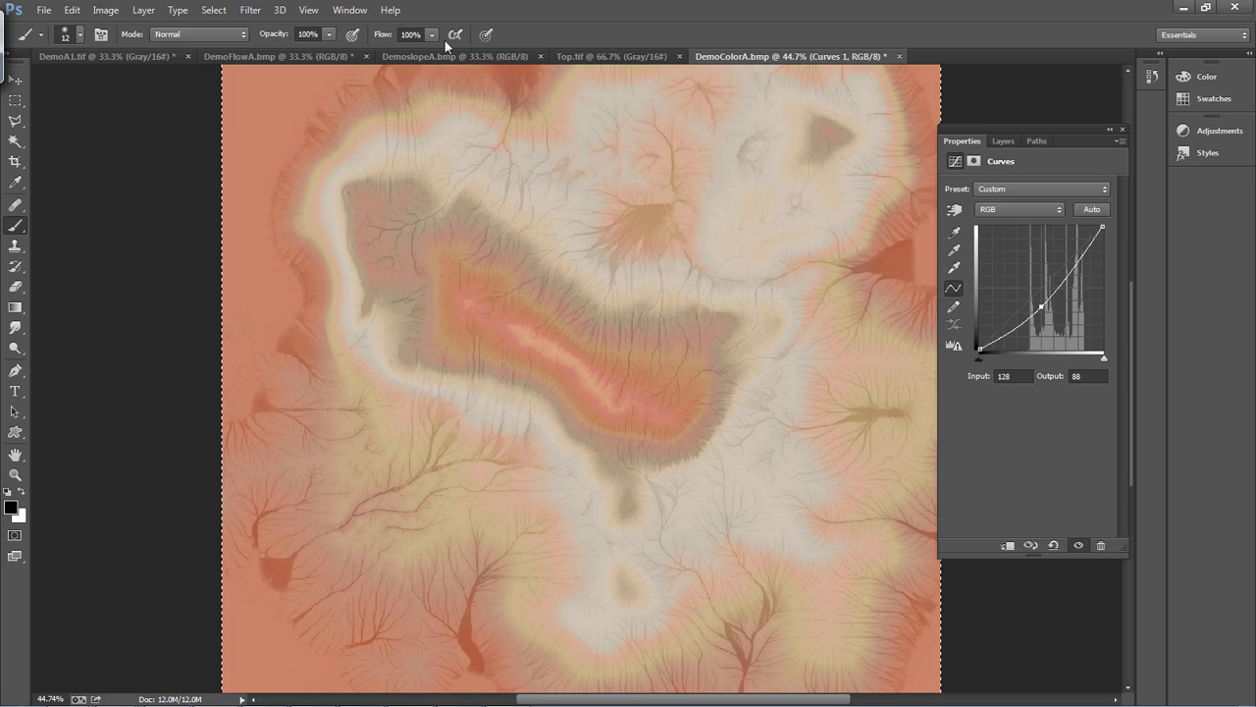
Copy the entire DemoslopeA image and paste it as a new layer above the Curves layer in DemoColorA.bmp
click(426, 55)
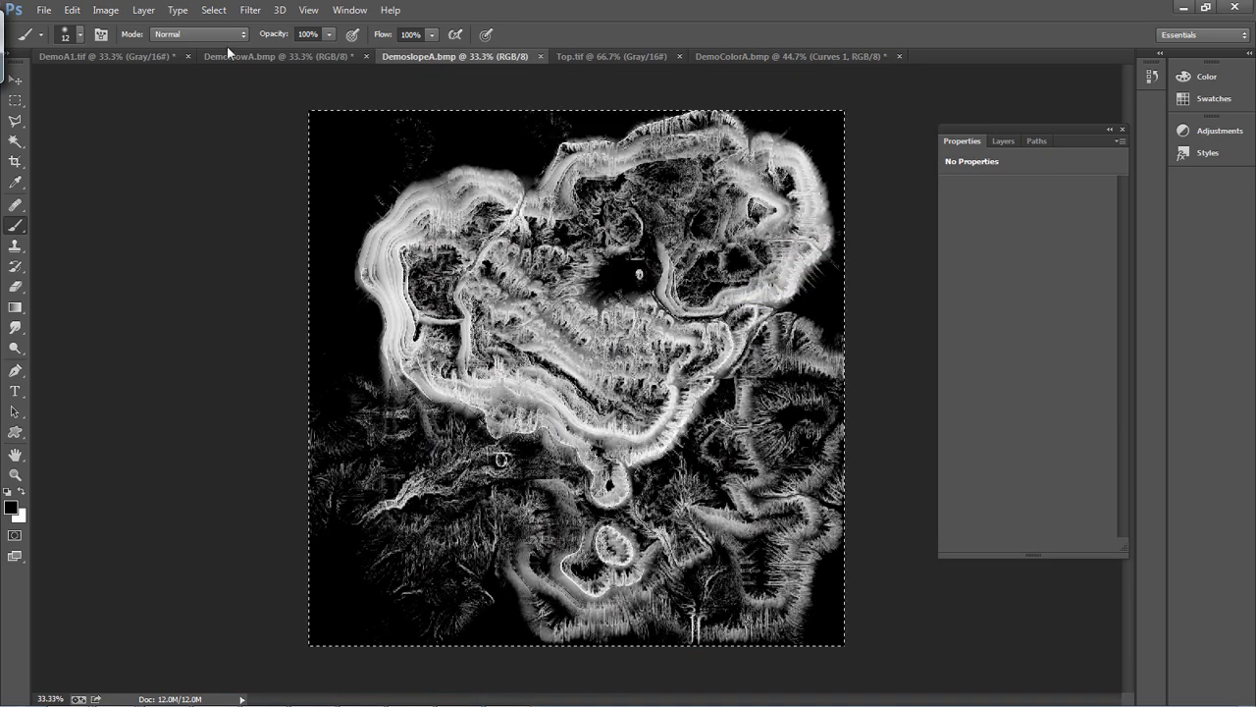
key(ctrl+x)
key(ctrl+z)
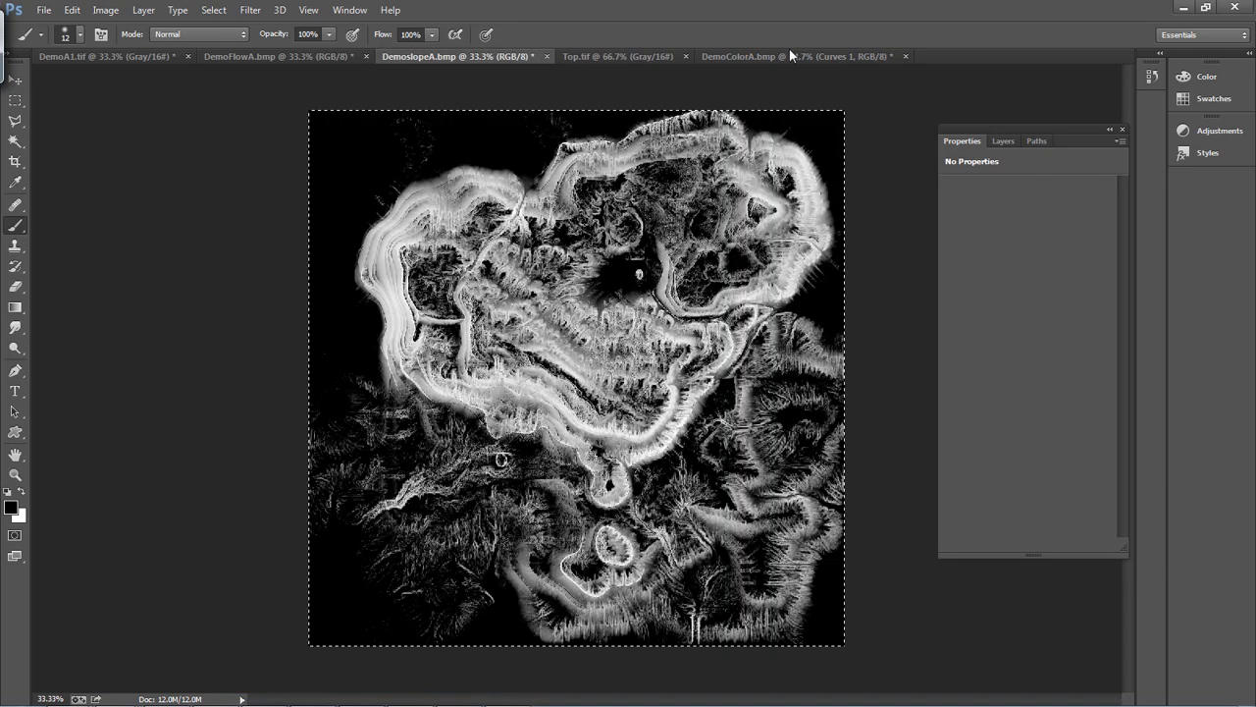
click(781, 57)
click(1001, 140)
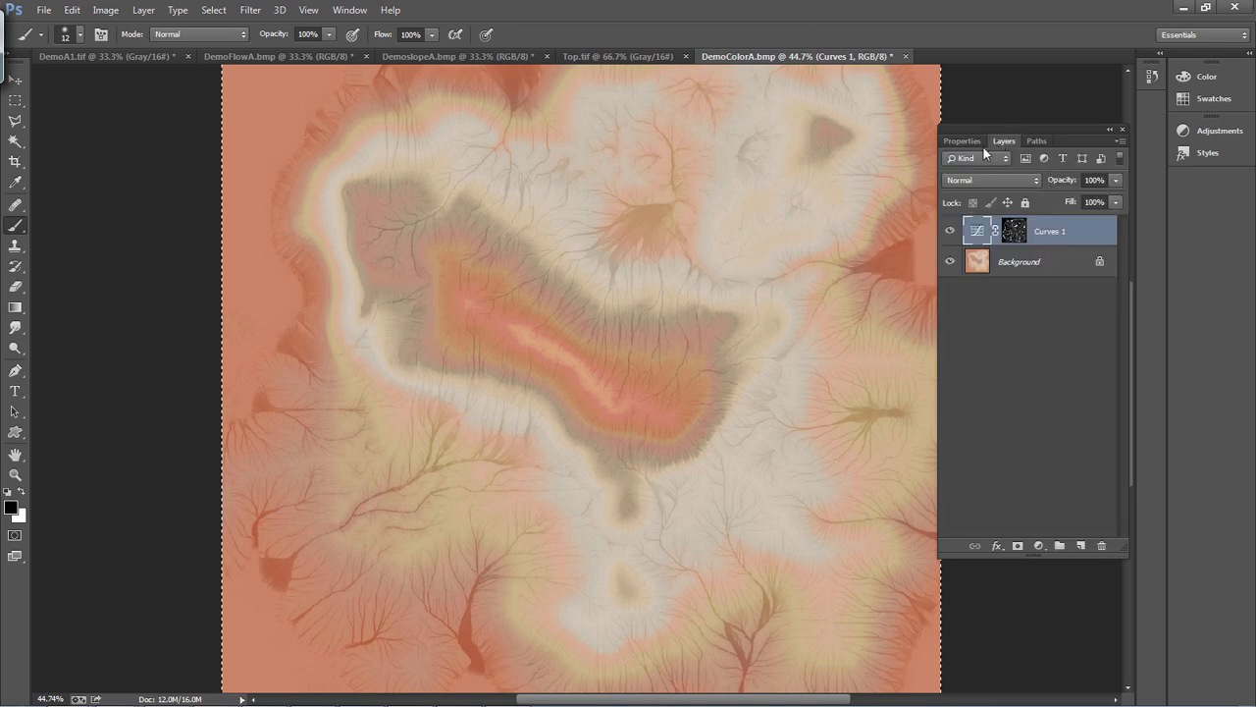
key(ctrl+v)
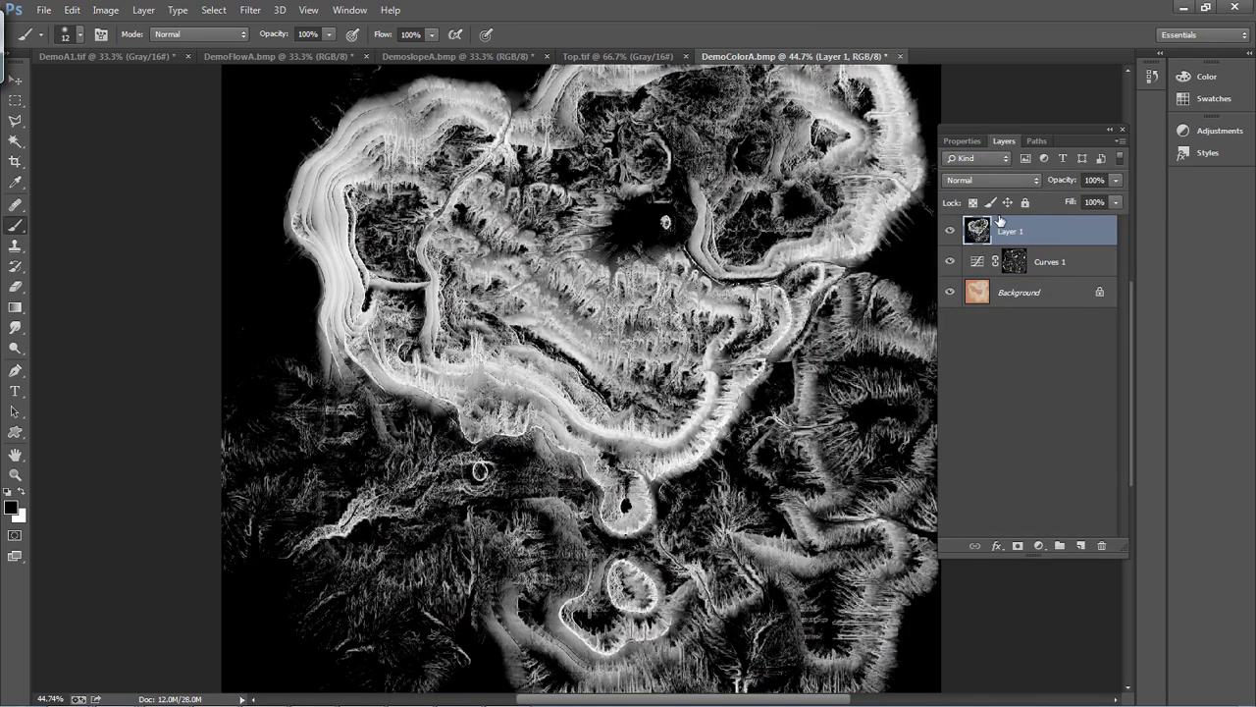
Invert the pasted slope layer and blend it in Multiply mode at 22% opacity
click(989, 181)
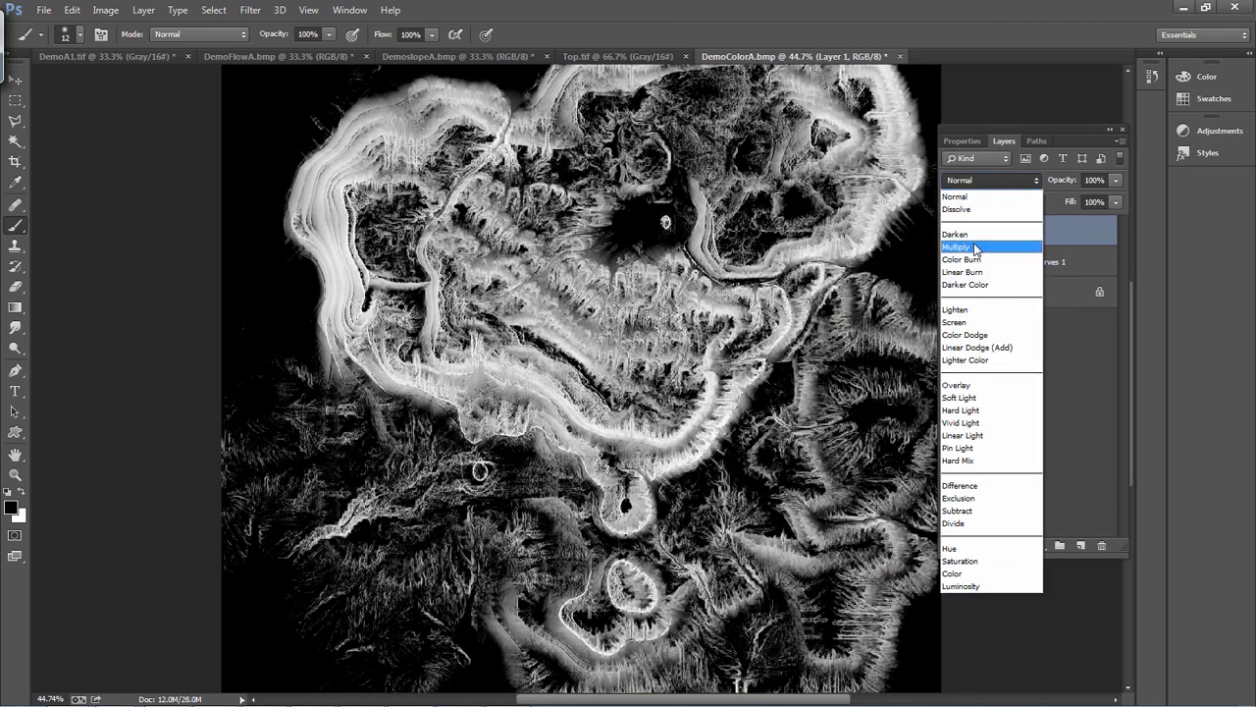
click(977, 247)
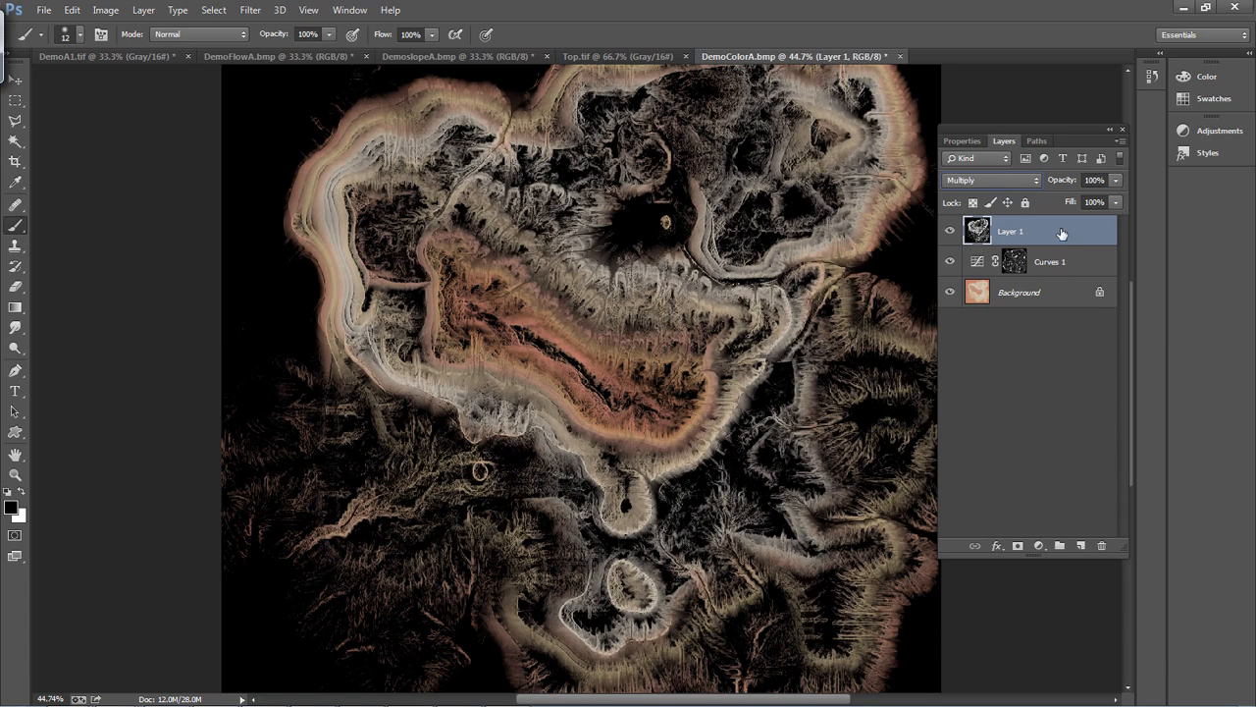
key(ctrl+i)
drag(1064, 184, 1008, 177)
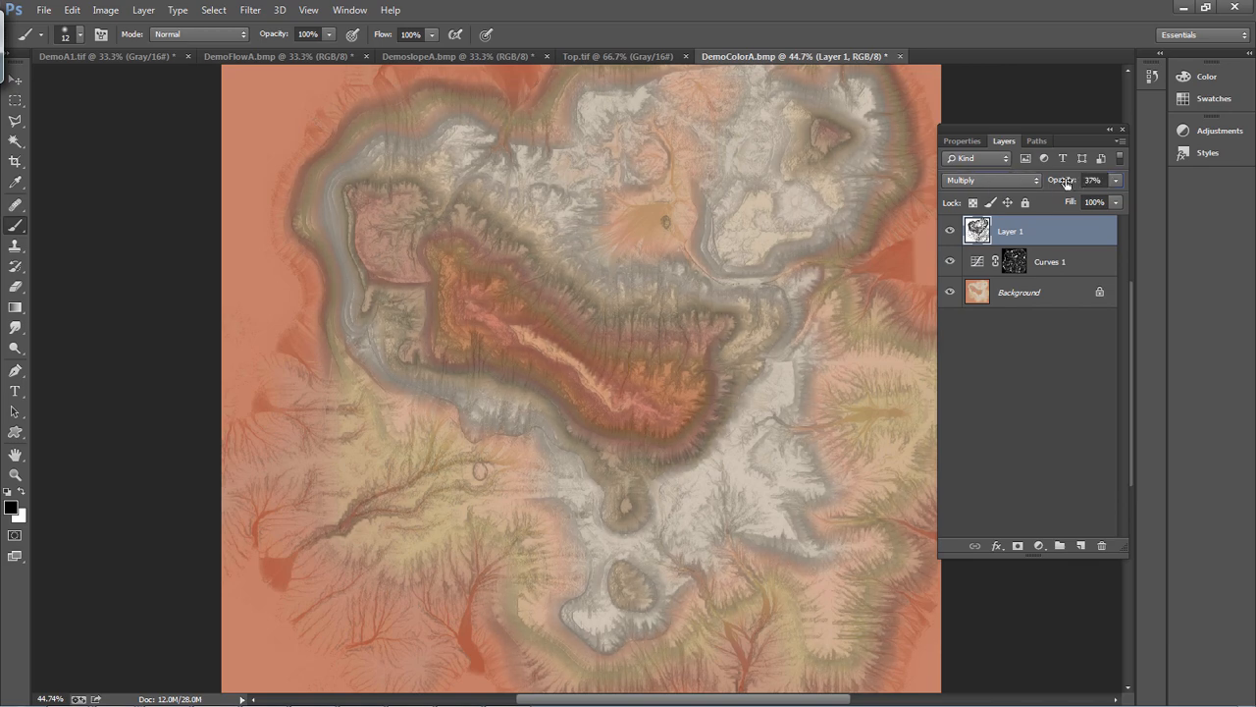
drag(1049, 180, 1047, 180)
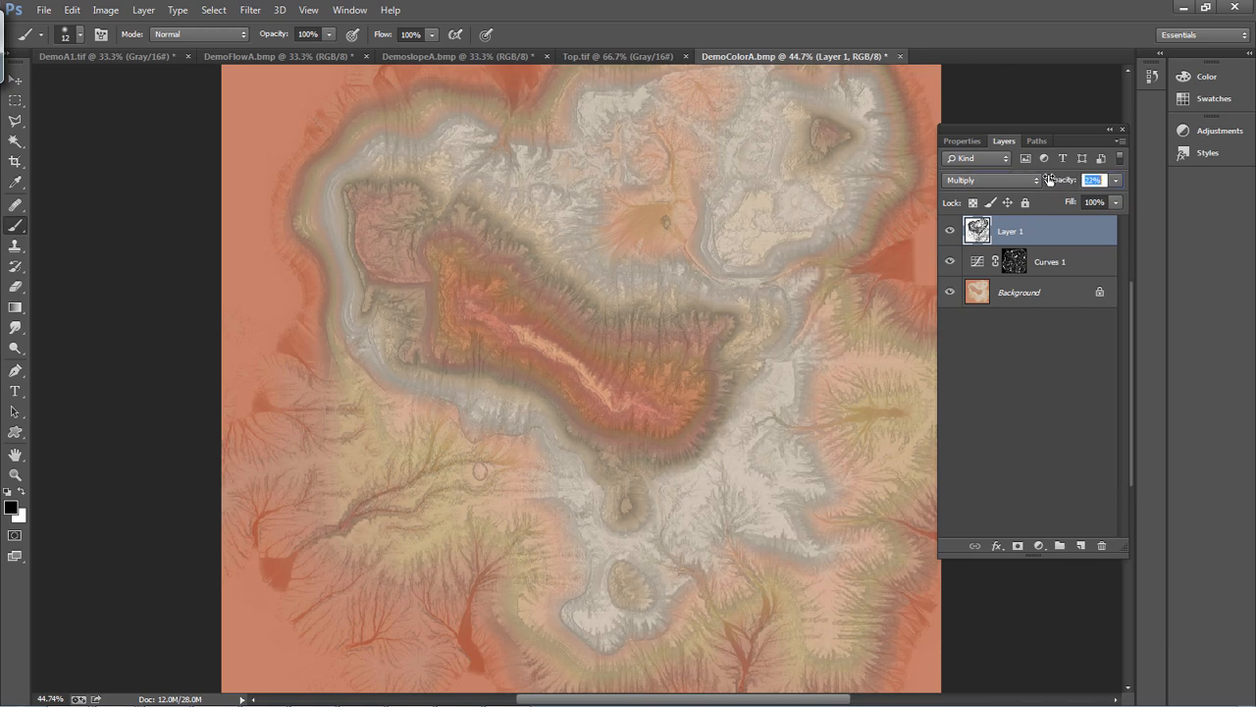
Duplicate the Curves 1 layer, move the copy above the slope layer, and compare the image with the copy hidden and shown
click(1073, 261)
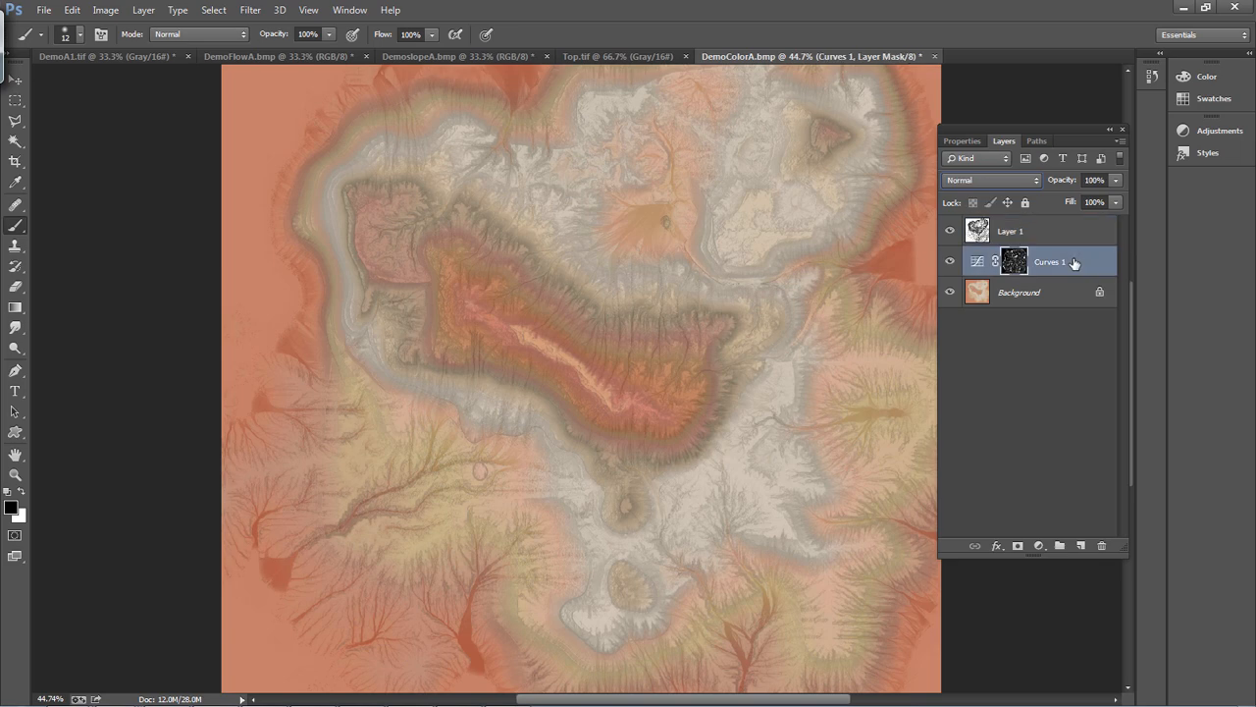
key(ctrl+j)
drag(1087, 265, 1089, 227)
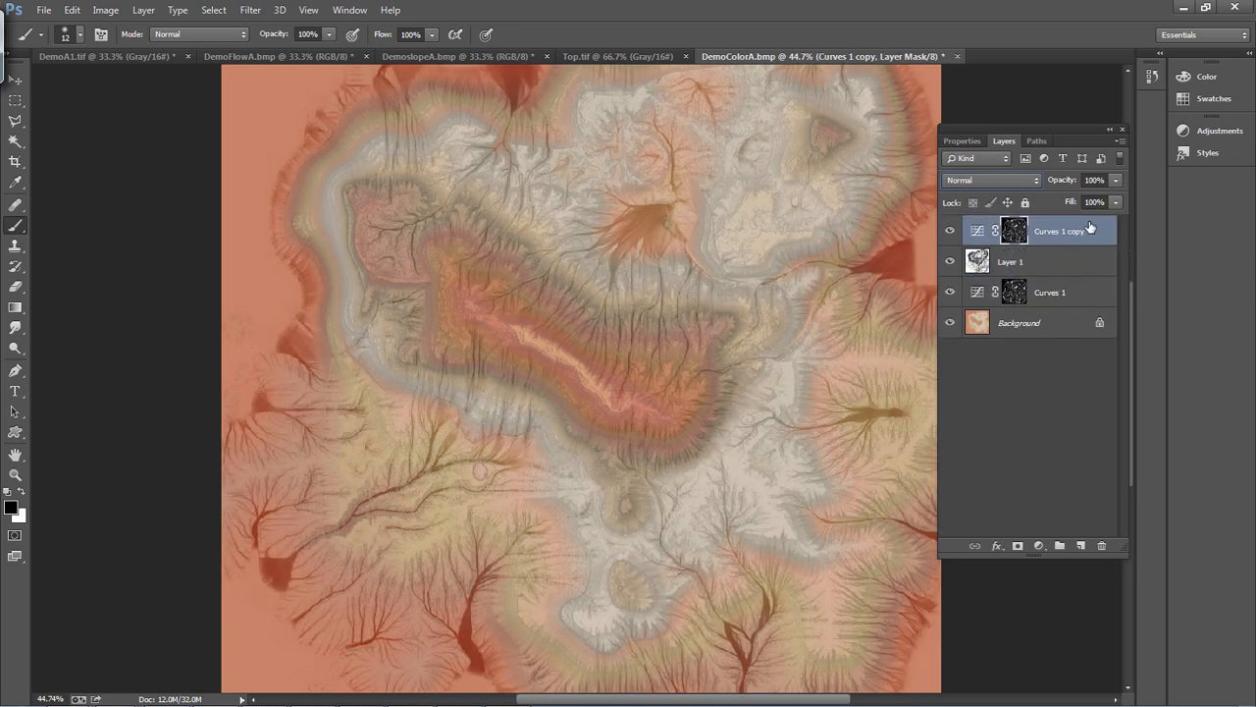
click(950, 232)
click(950, 232)
click(44, 10)
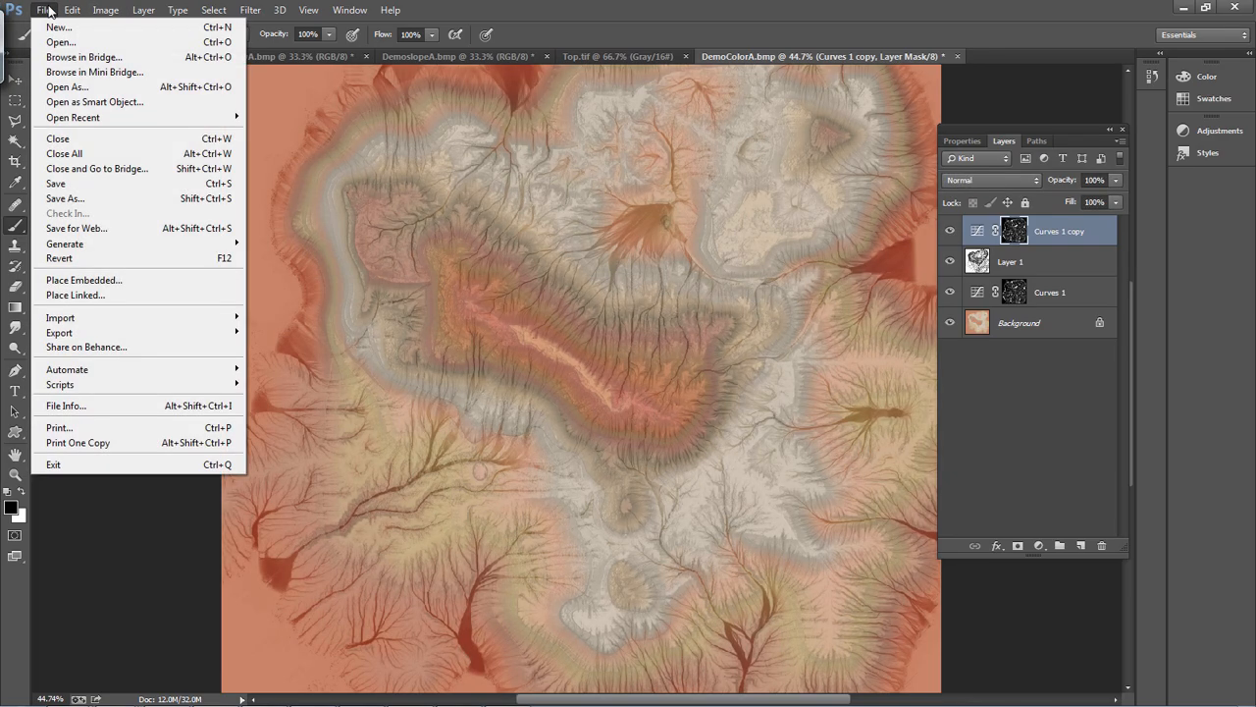
click(56, 200)
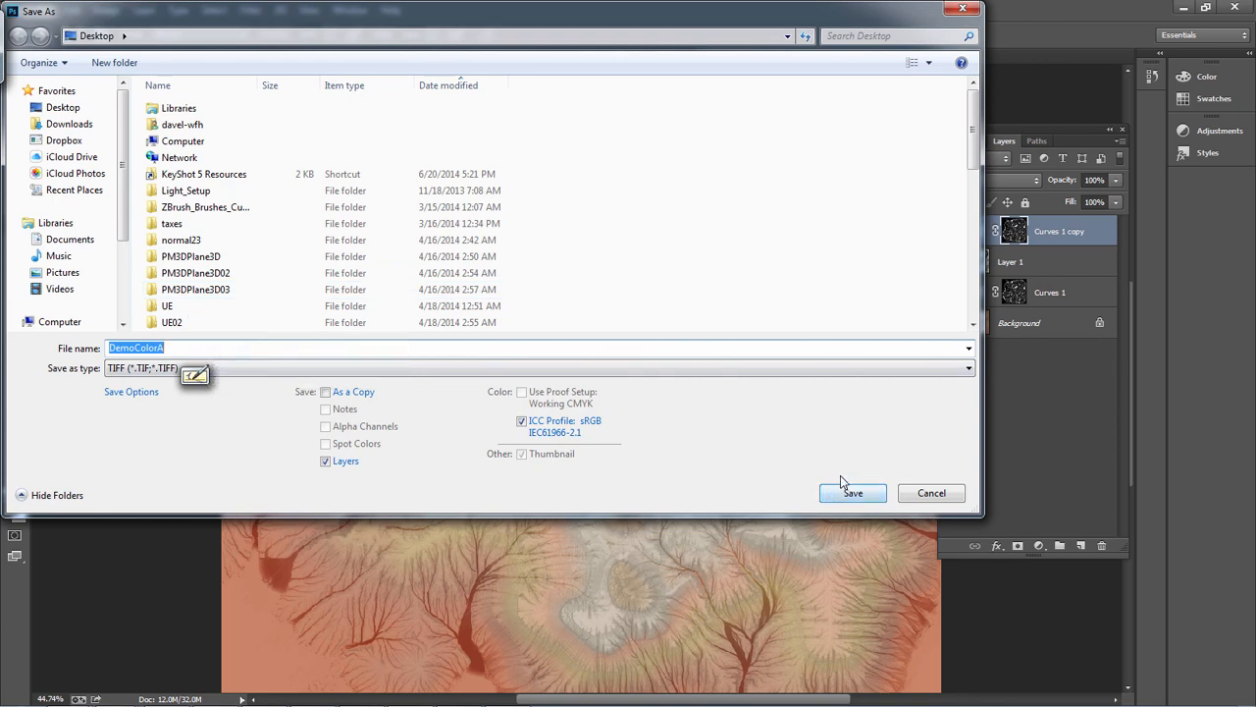
text(1)
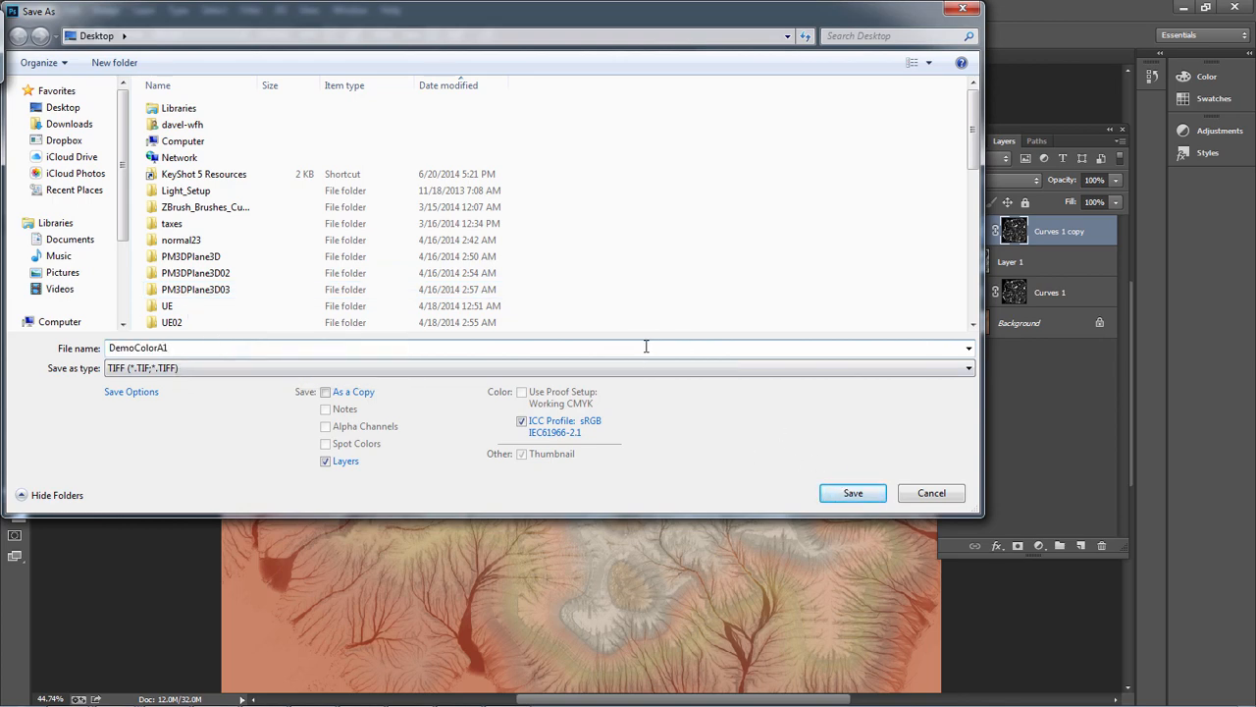
key(Return)
key(Return)
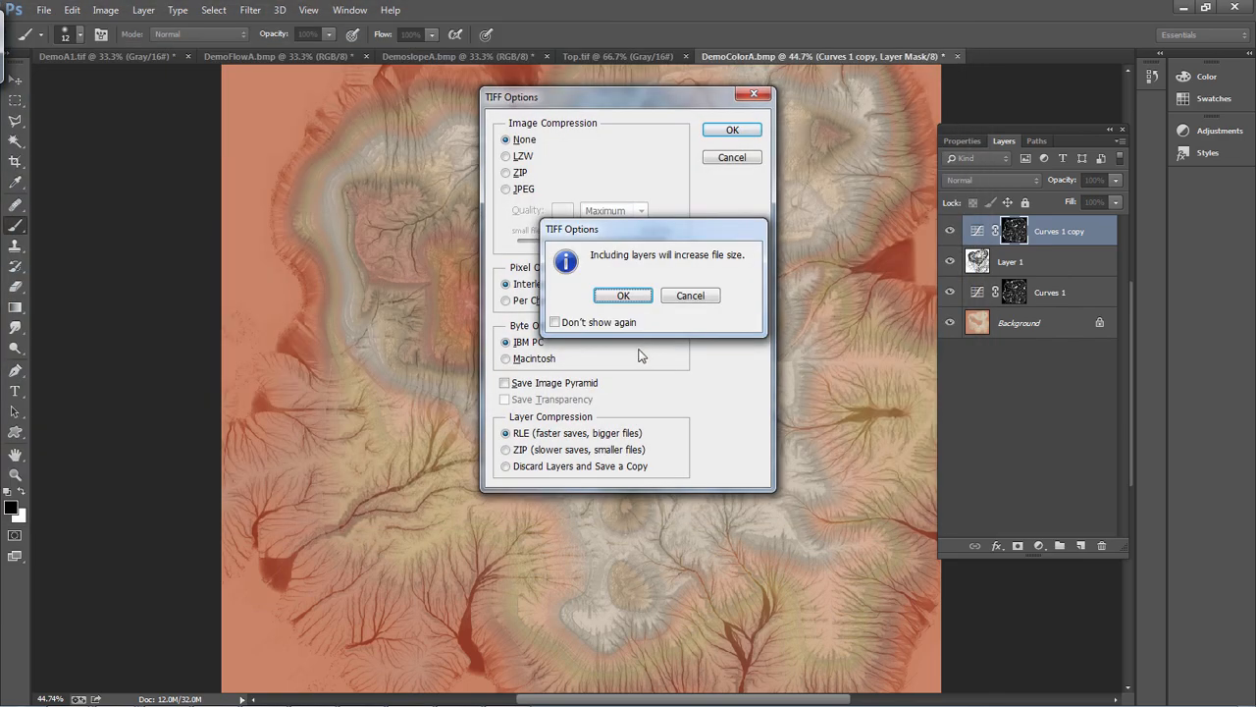
click(708, 296)
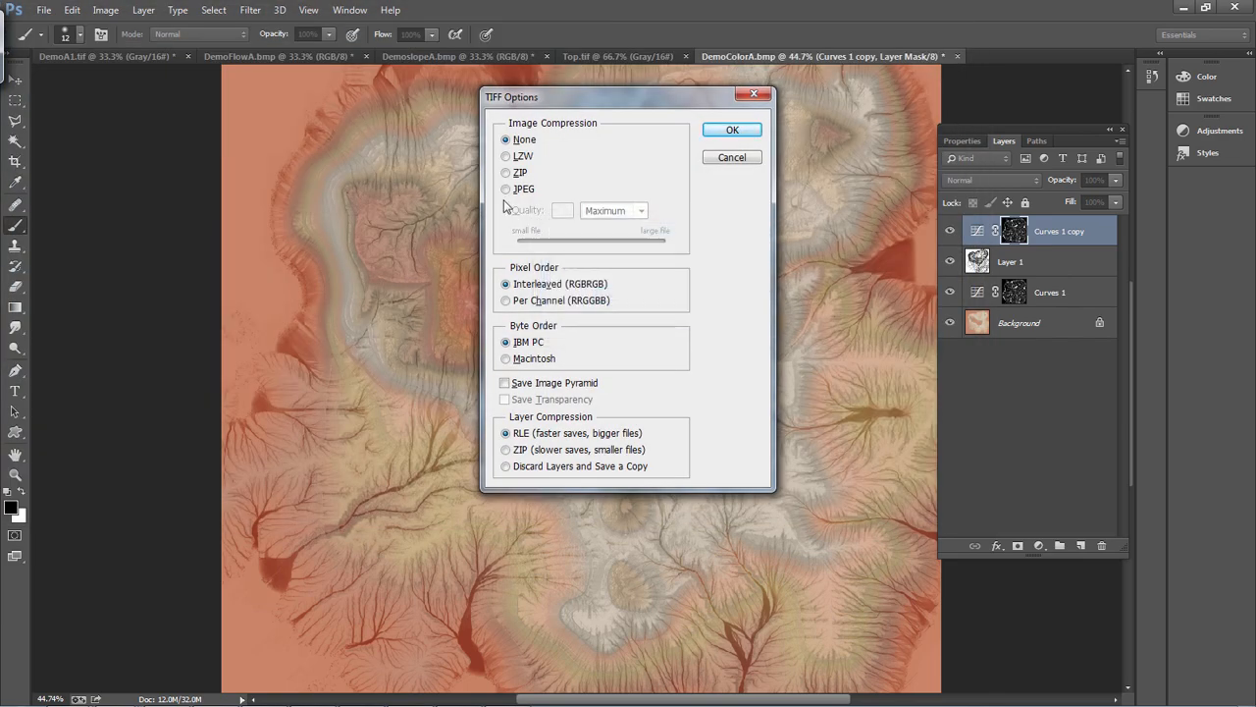
click(731, 158)
Save the layered image to the Desktop as DemoColorA in Photoshop (PSD) format with Maximize Compatibility on
click(44, 10)
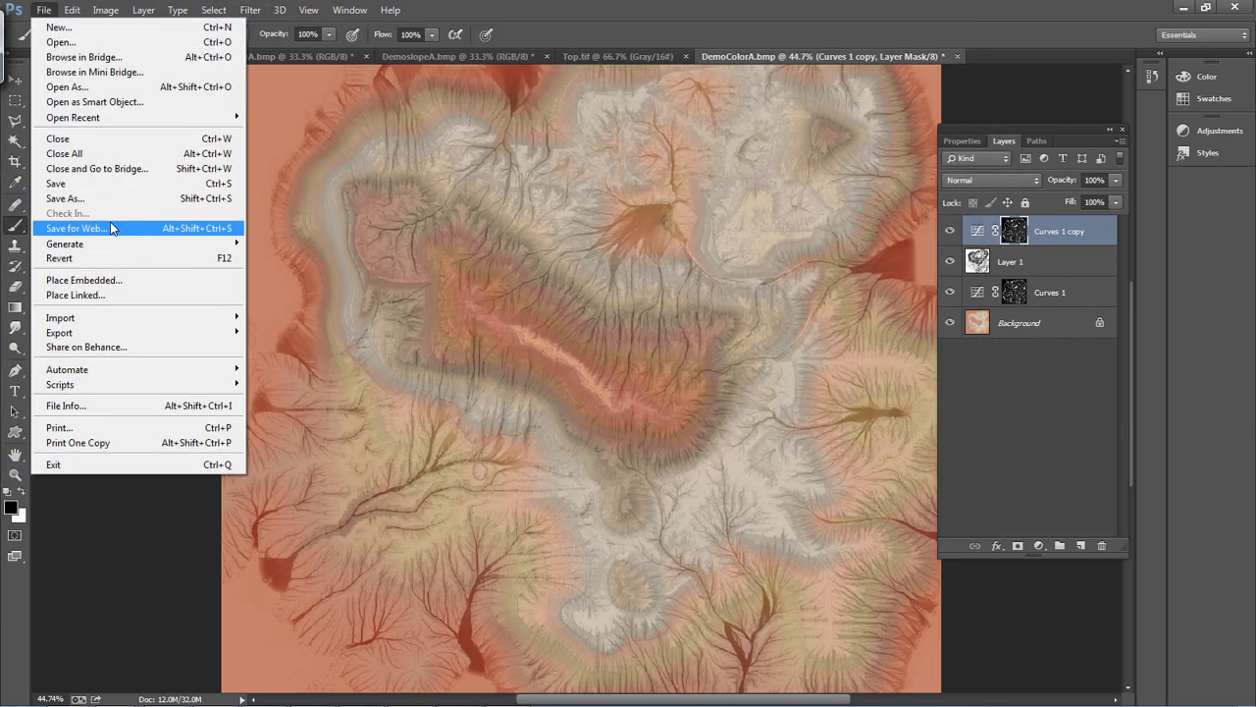
click(65, 199)
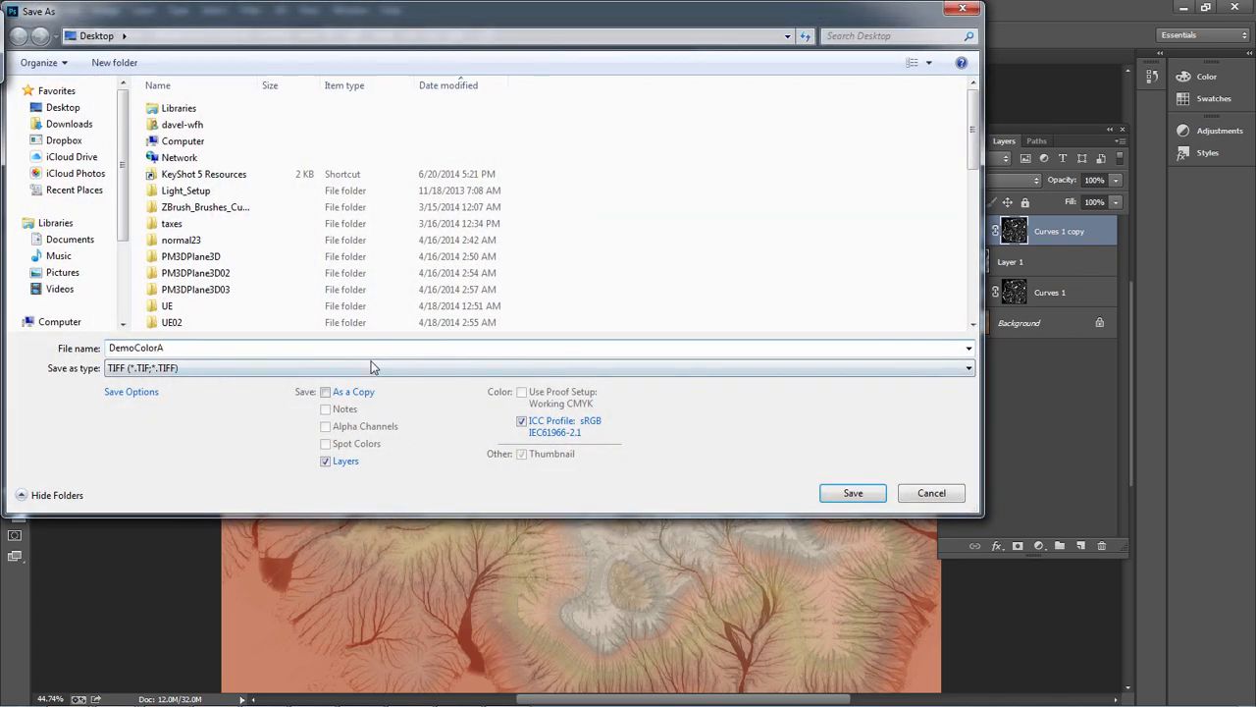
click(371, 367)
click(295, 393)
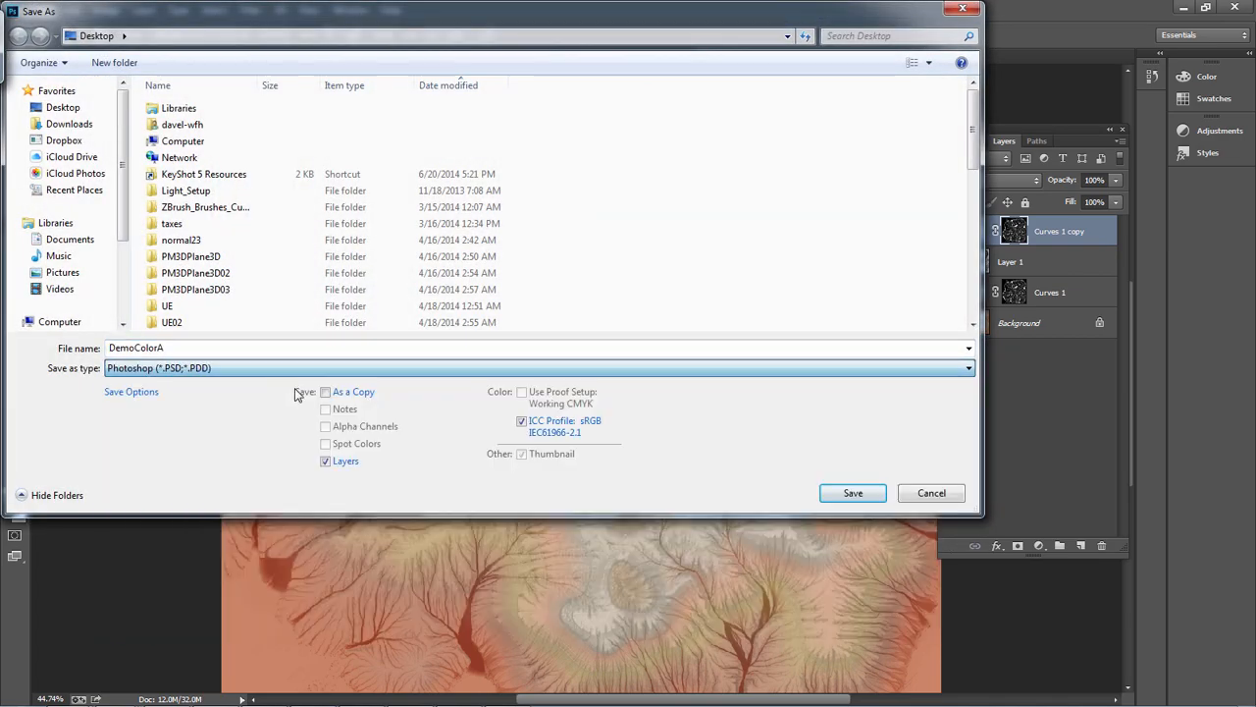
click(864, 488)
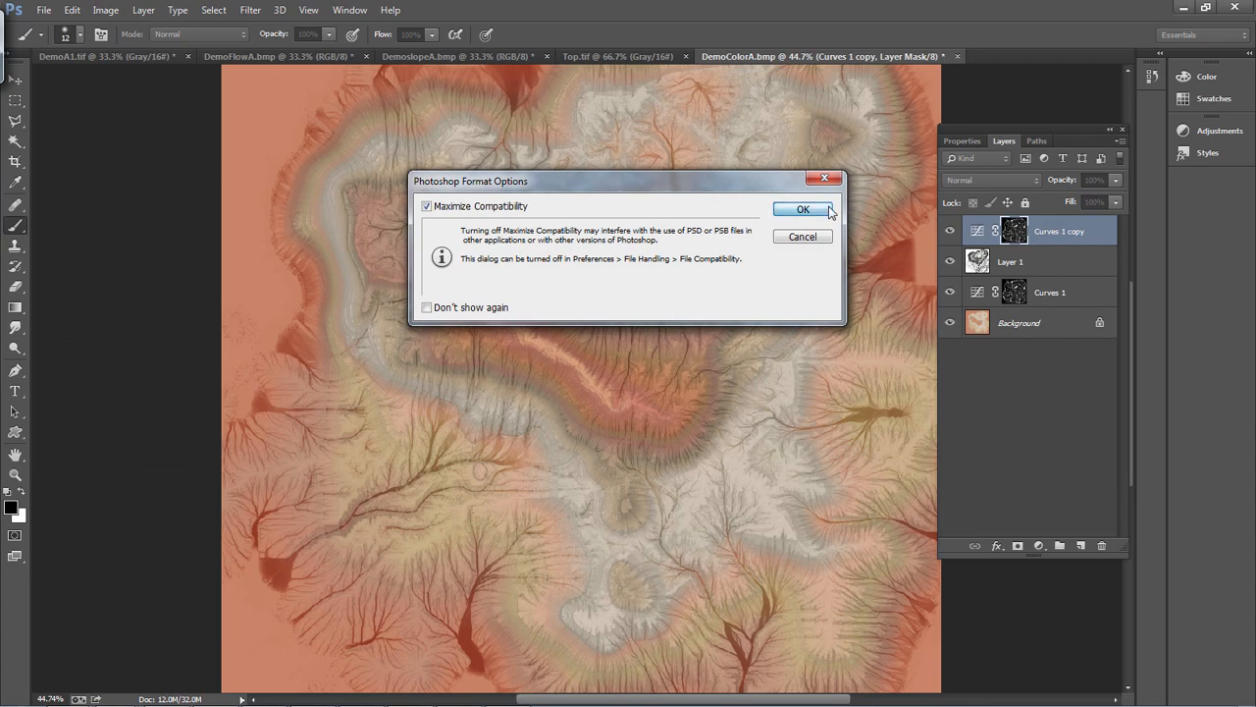
click(829, 211)
Switch to ZBrush and import the saved color map as a texture
key(alt+Tab)
key(alt+Tab)
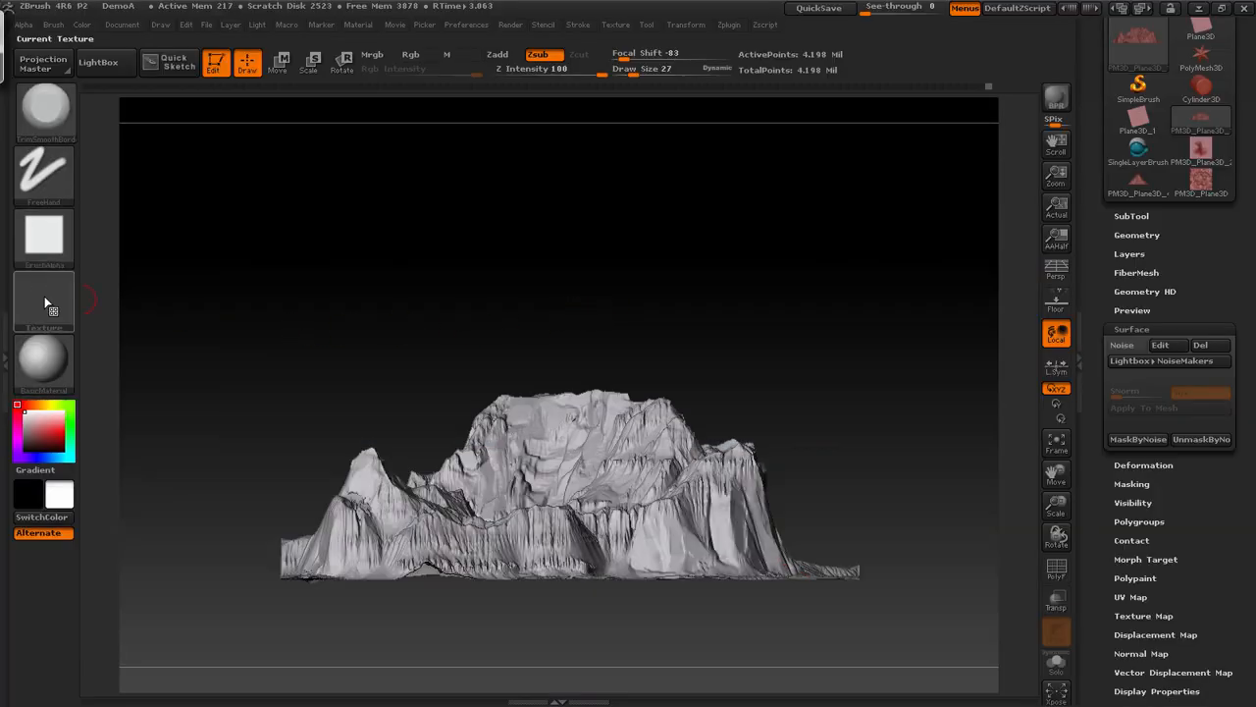
click(46, 297)
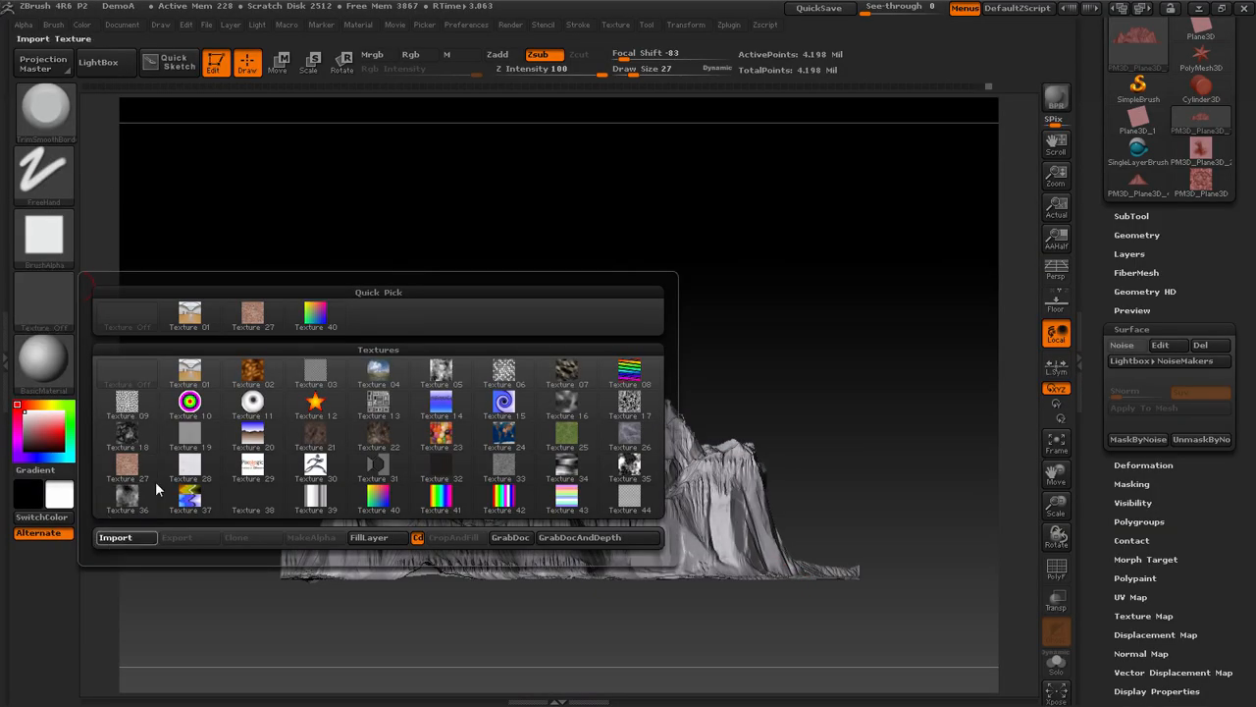
click(115, 537)
drag(843, 260, 870, 389)
double_click(179, 457)
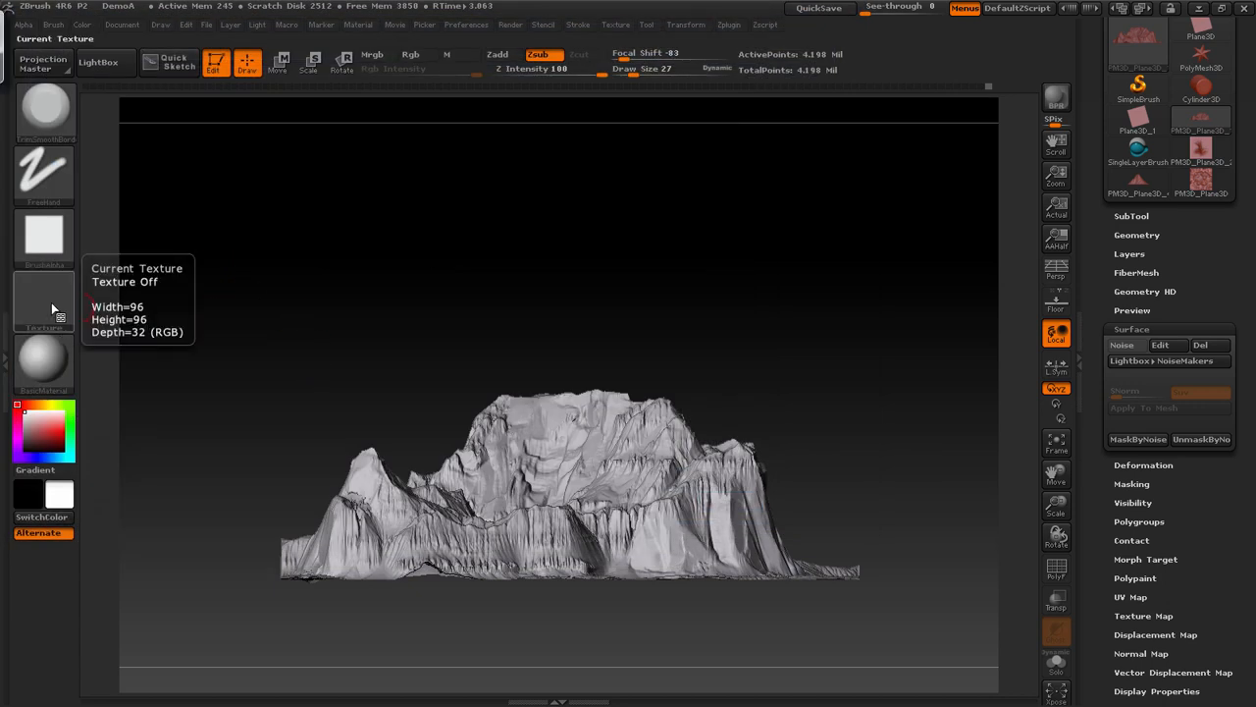
Choose DemoColorA as the current texture and apply it to the terrain as its texture map
click(51, 302)
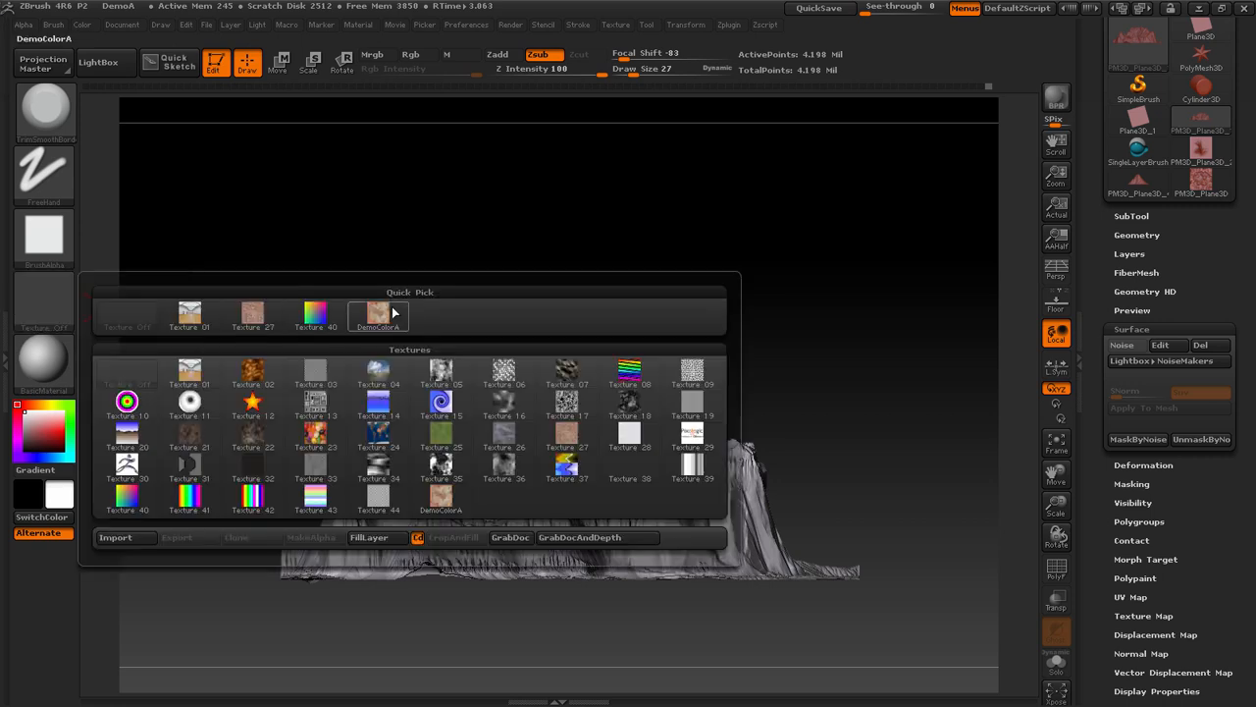
click(186, 312)
drag(1238, 566, 1238, 528)
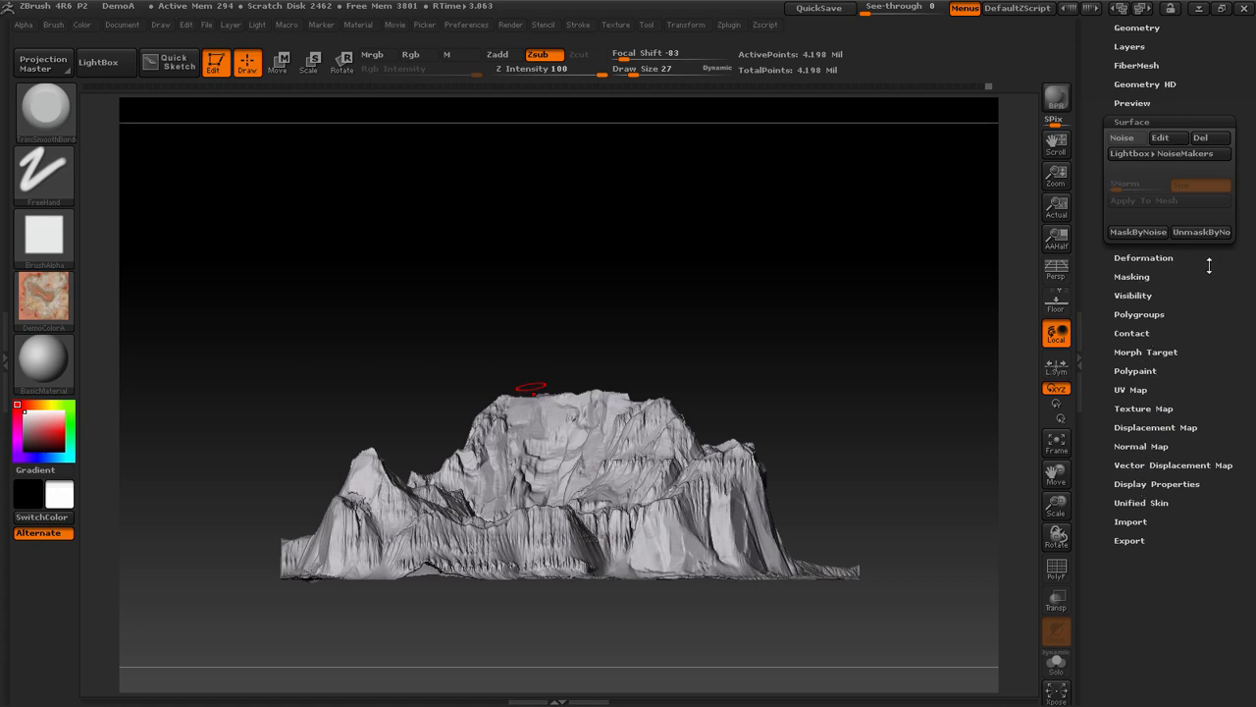
drag(1210, 265, 1208, 324)
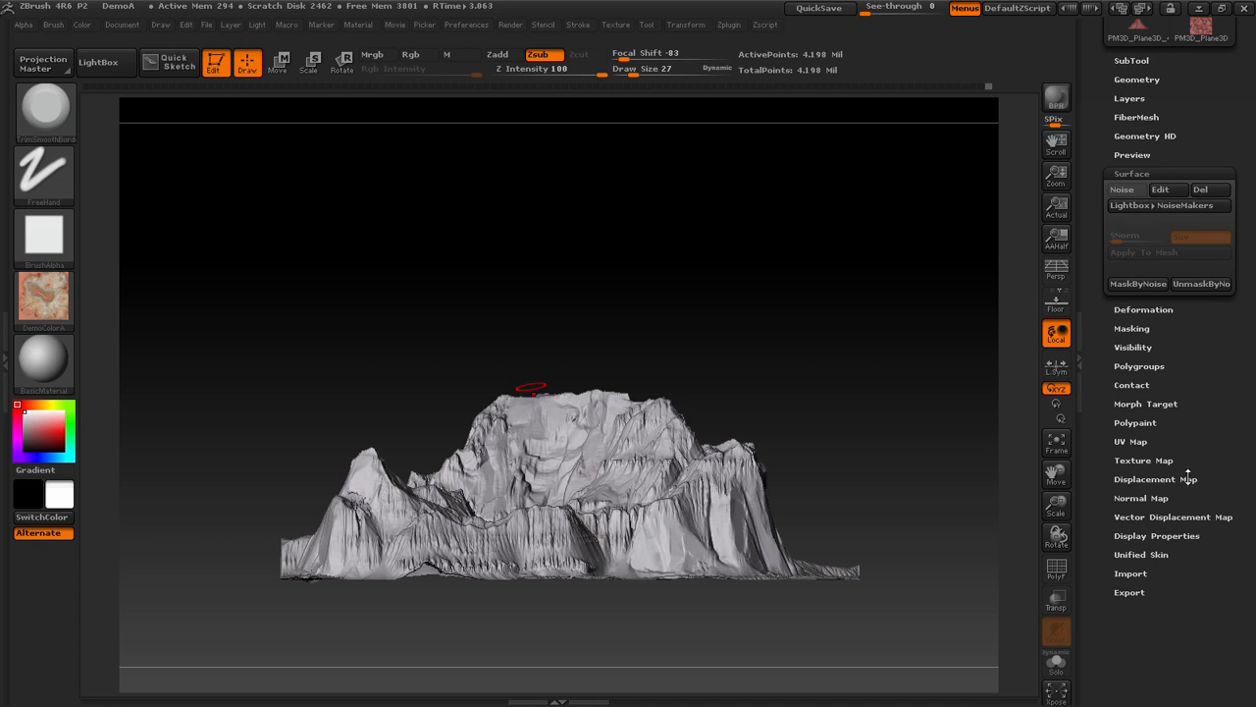
click(1144, 459)
click(1138, 379)
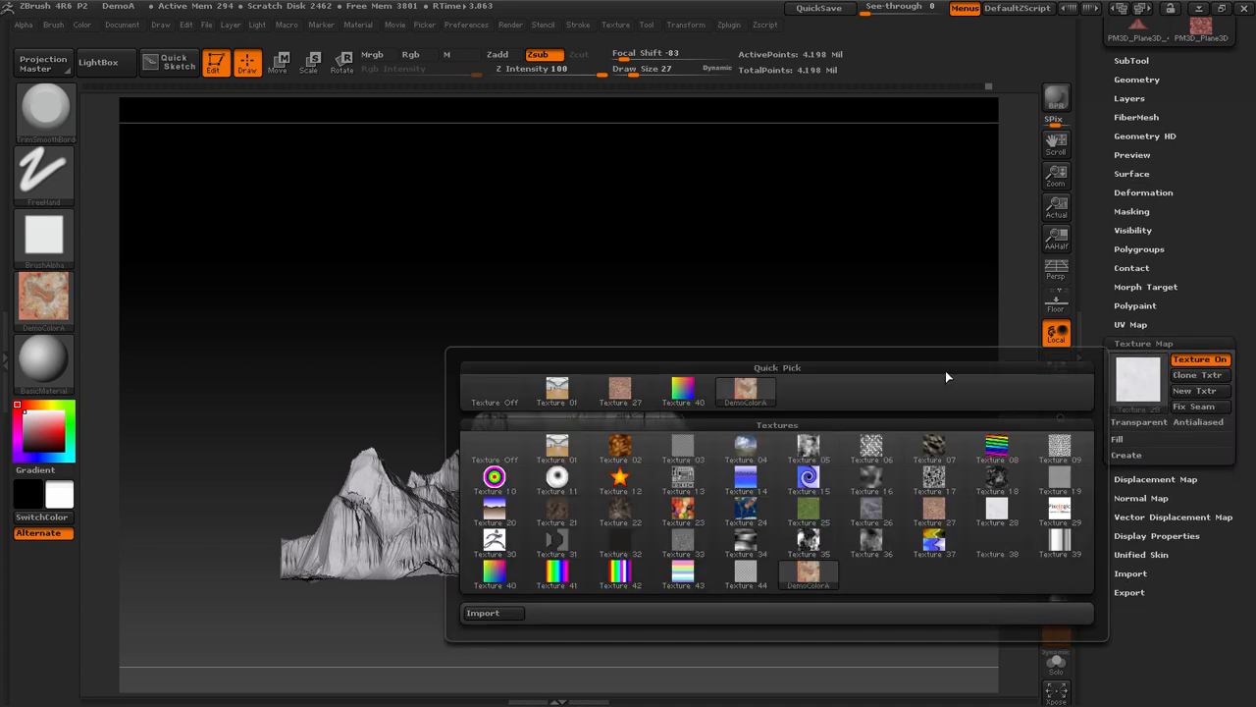
click(779, 258)
Turn on perspective and look at the textured terrain from above and from a low side angle
drag(780, 255, 956, 333)
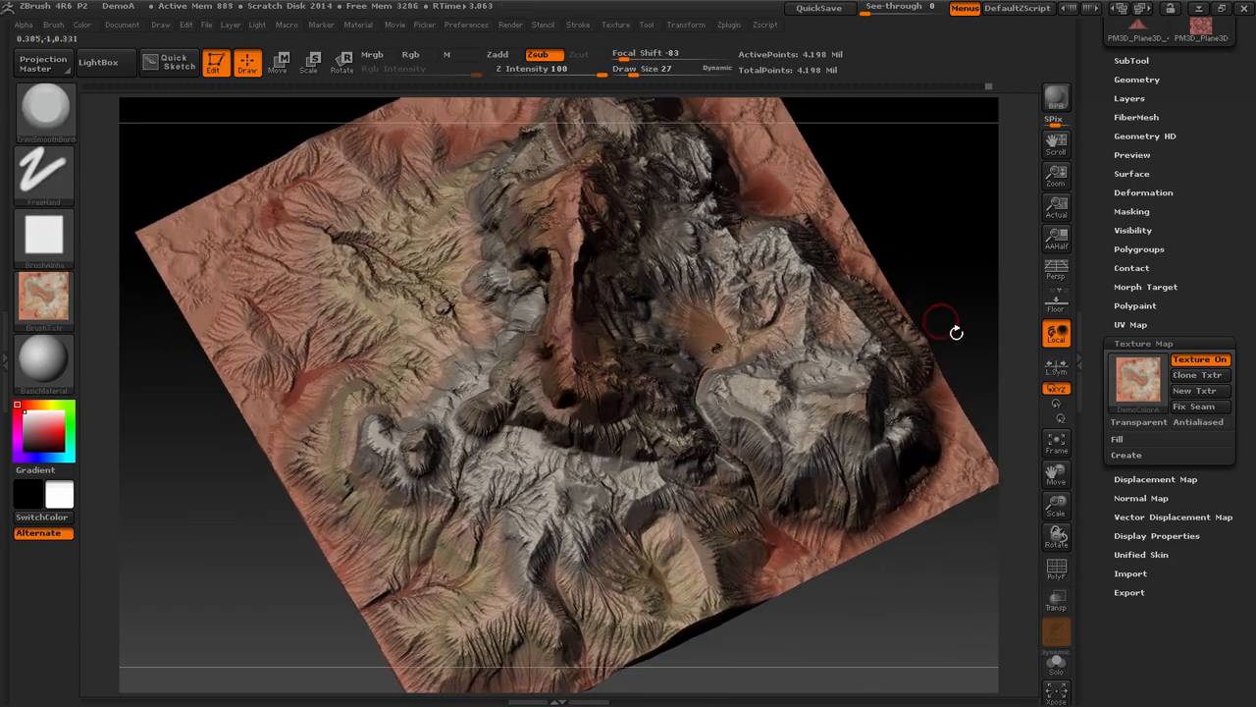
click(1041, 268)
drag(982, 245, 850, 205)
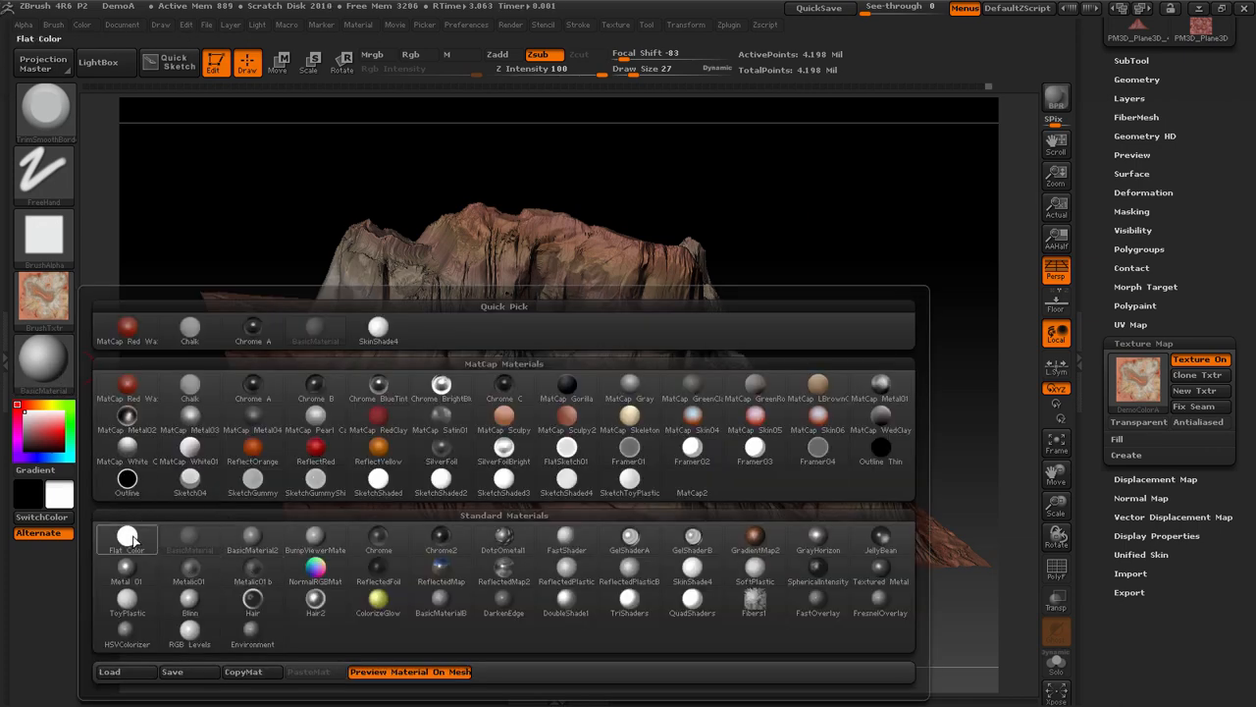
Try the Flat Color, Blinn and RGB Levels materials on the terrain and return to BasicMaterial
click(132, 537)
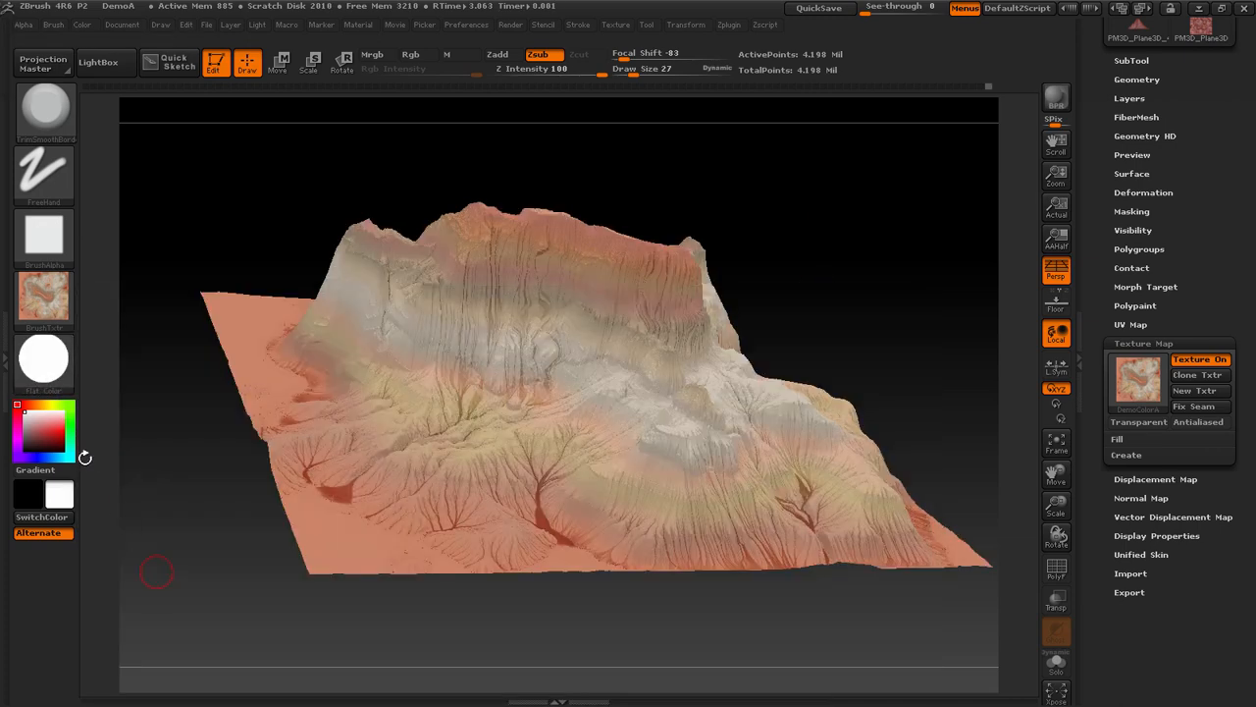
click(43, 358)
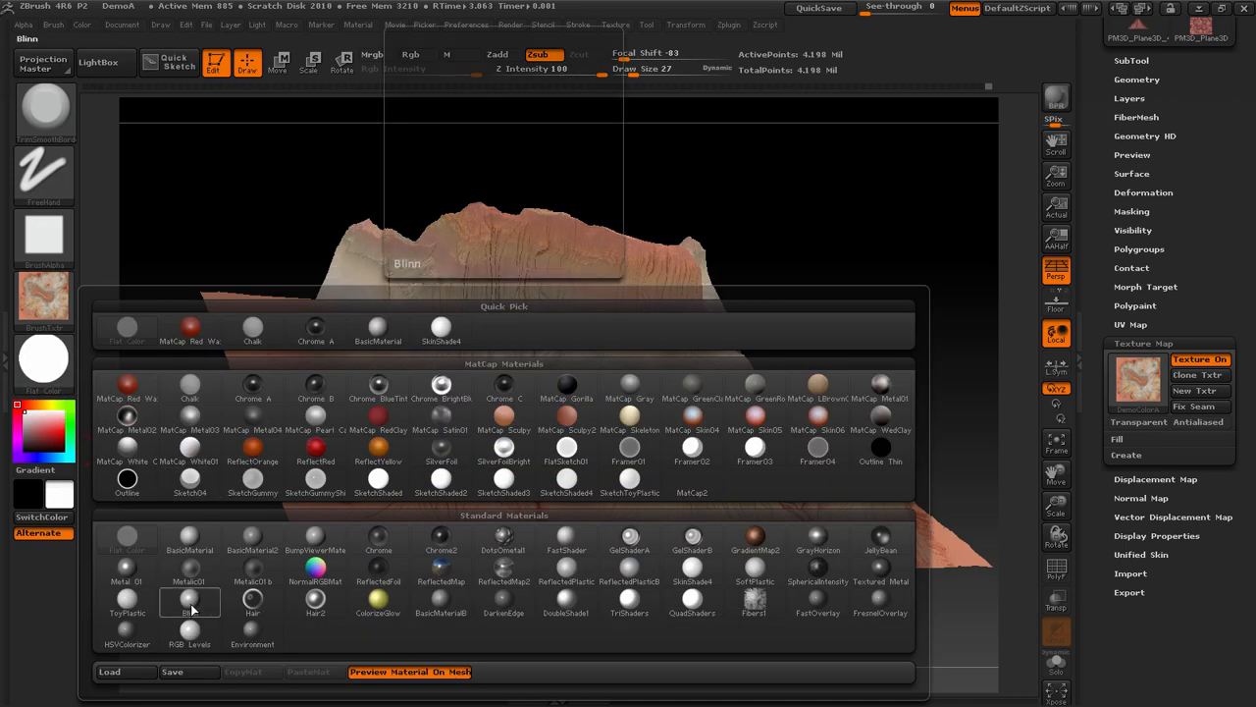
click(191, 610)
drag(916, 312, 726, 337)
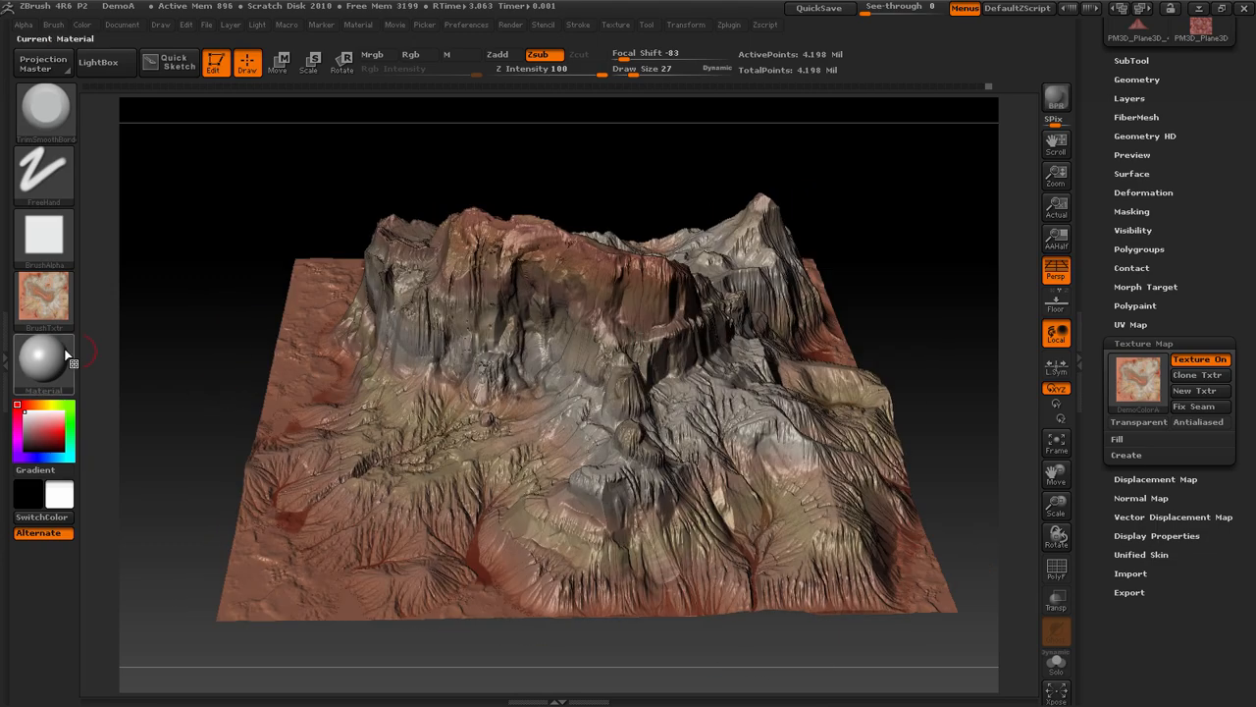
click(43, 358)
click(245, 615)
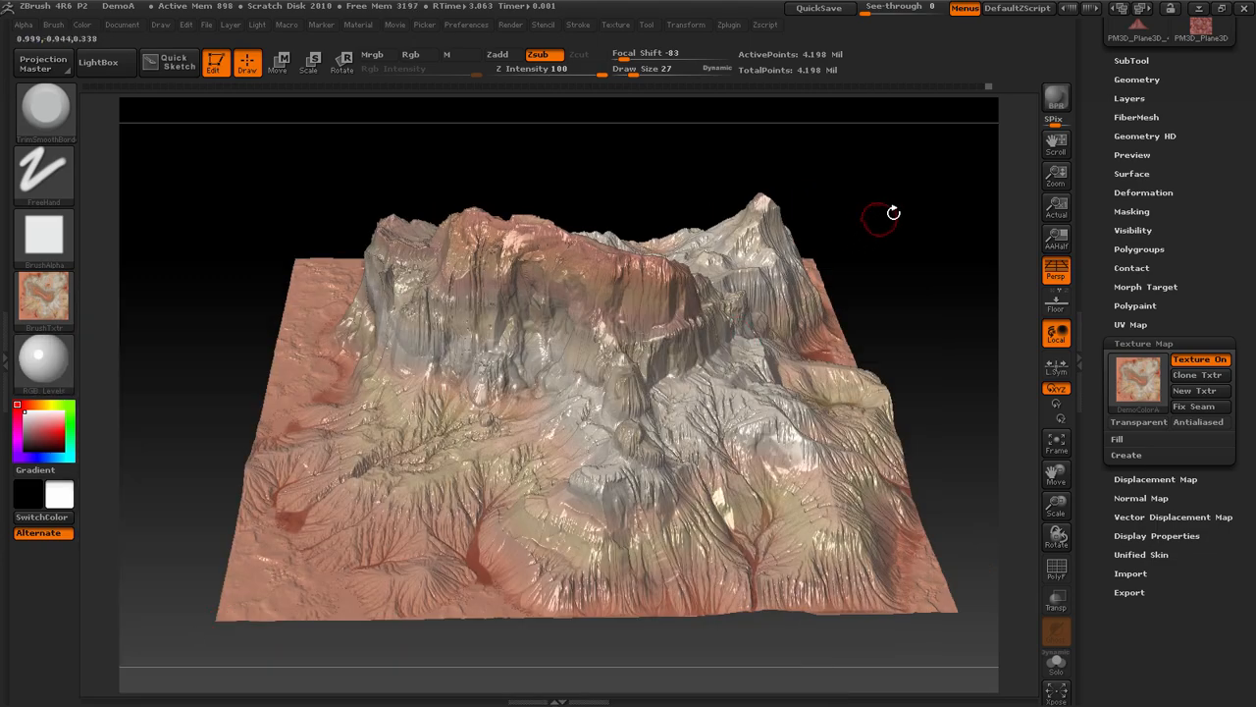
mouse_move(886, 210)
mouse_down()
mouse_move(914, 191)
mouse_move(420, 326)
mouse_up()
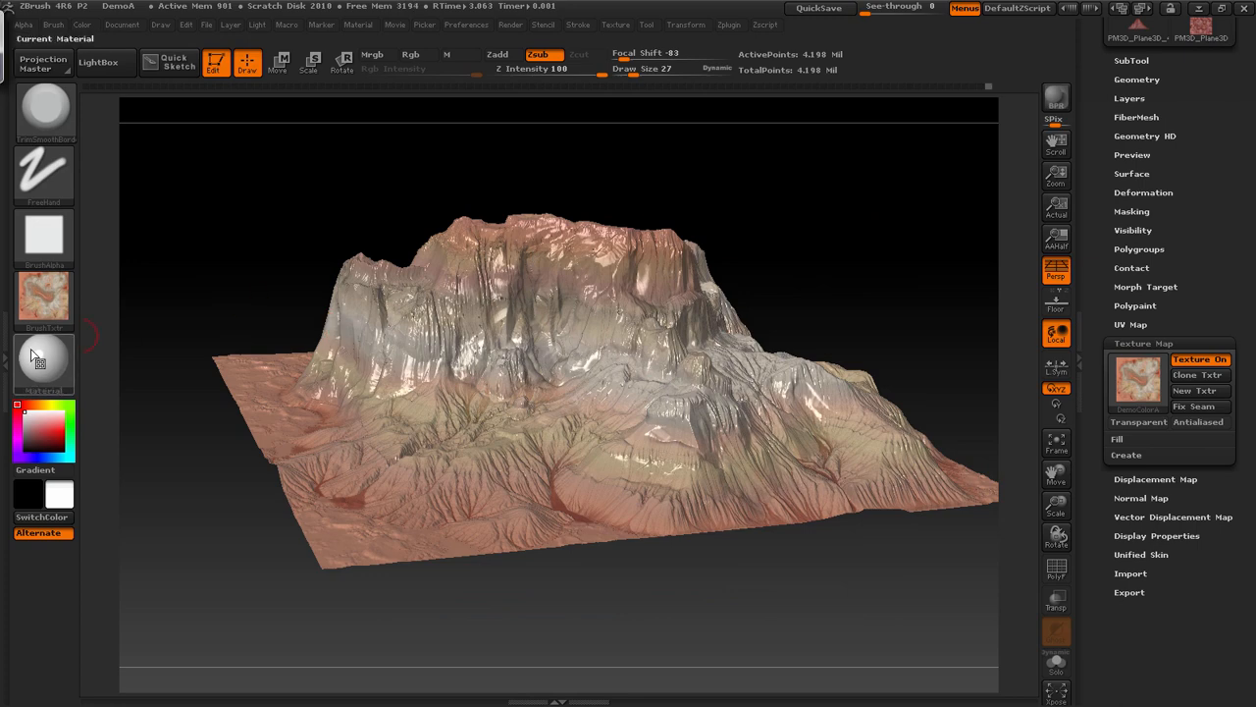
click(44, 358)
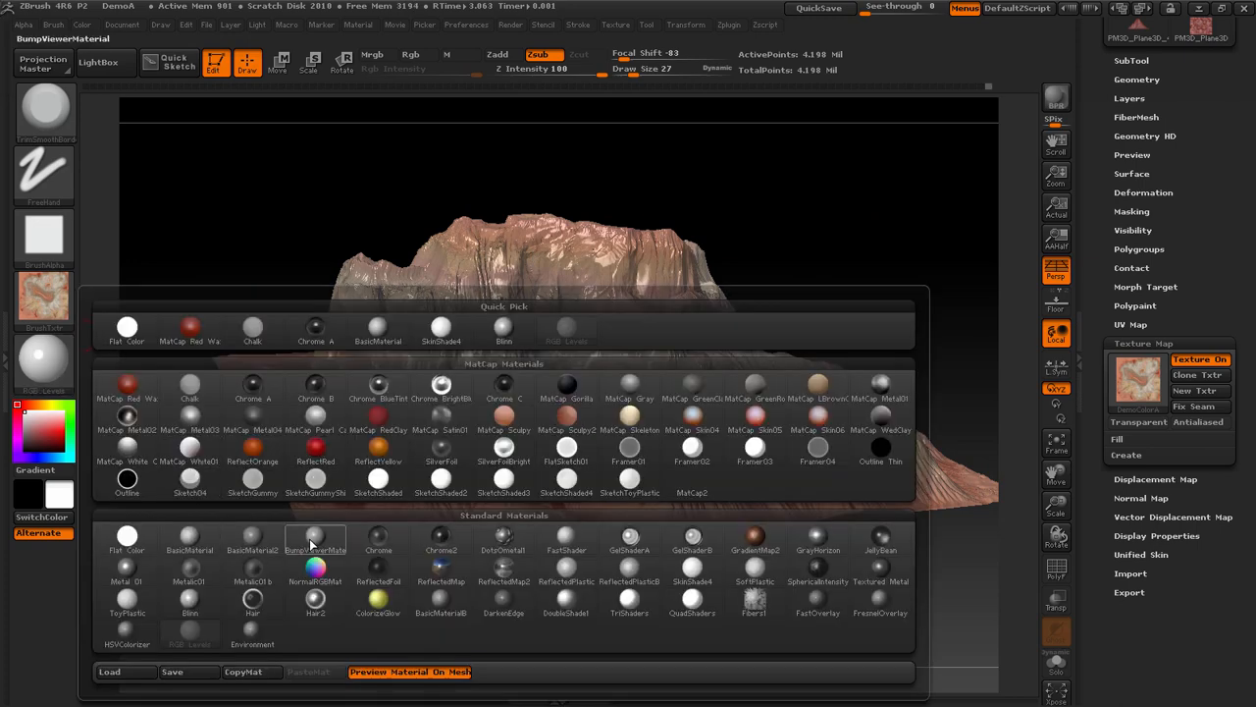
click(188, 537)
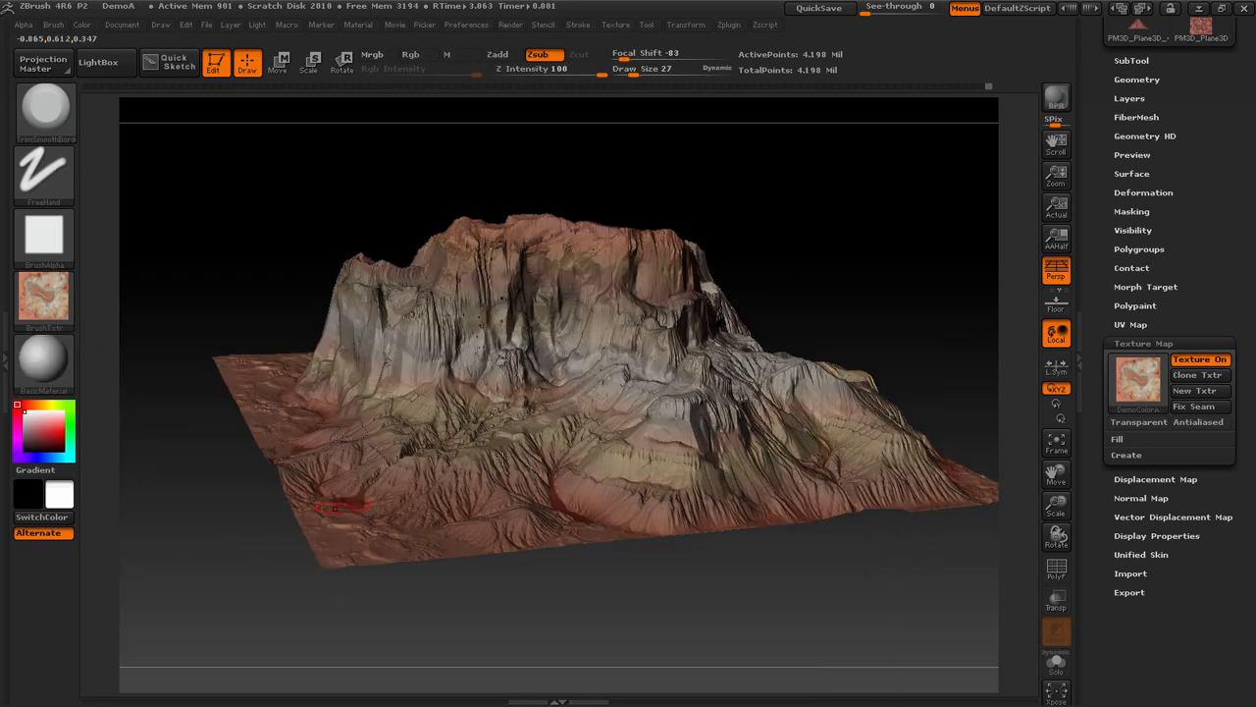
Examine the textured terrain from several angles and turn off its texture map display
drag(866, 261, 896, 228)
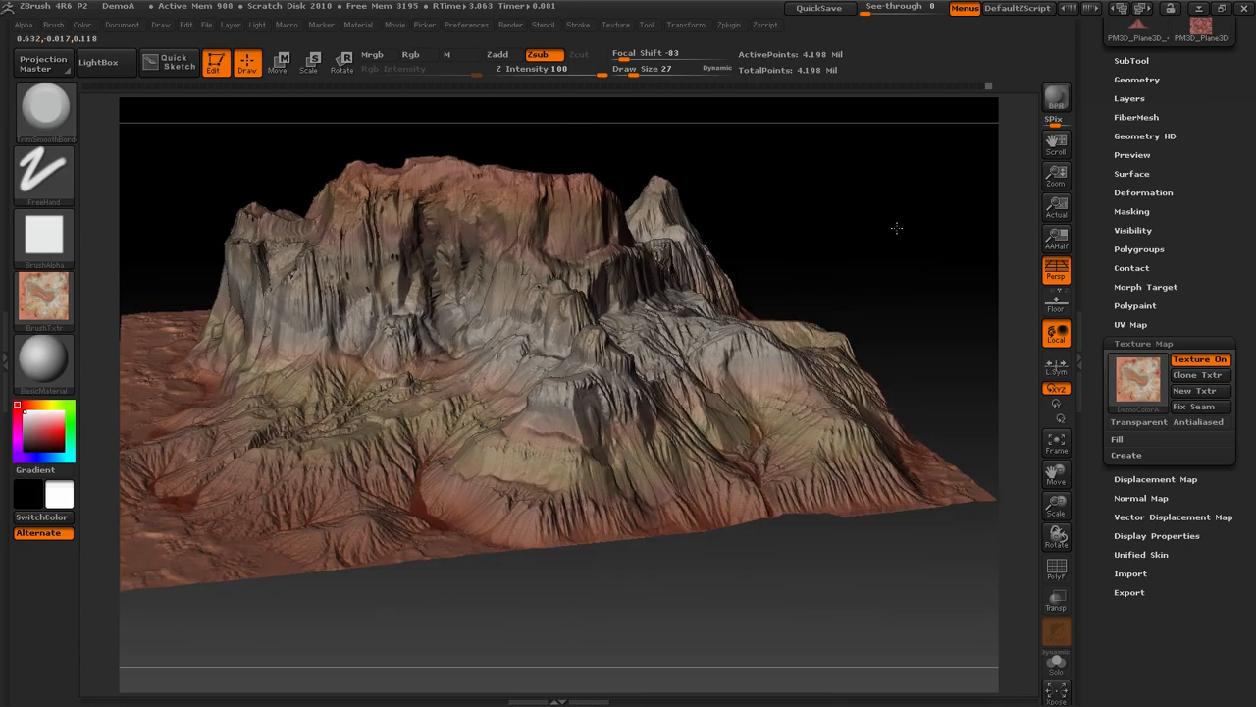
drag(1056, 474, 1090, 508)
mouse_move(930, 292)
mouse_down()
mouse_move(969, 303)
mouse_move(944, 312)
mouse_up()
drag(785, 334, 1028, 336)
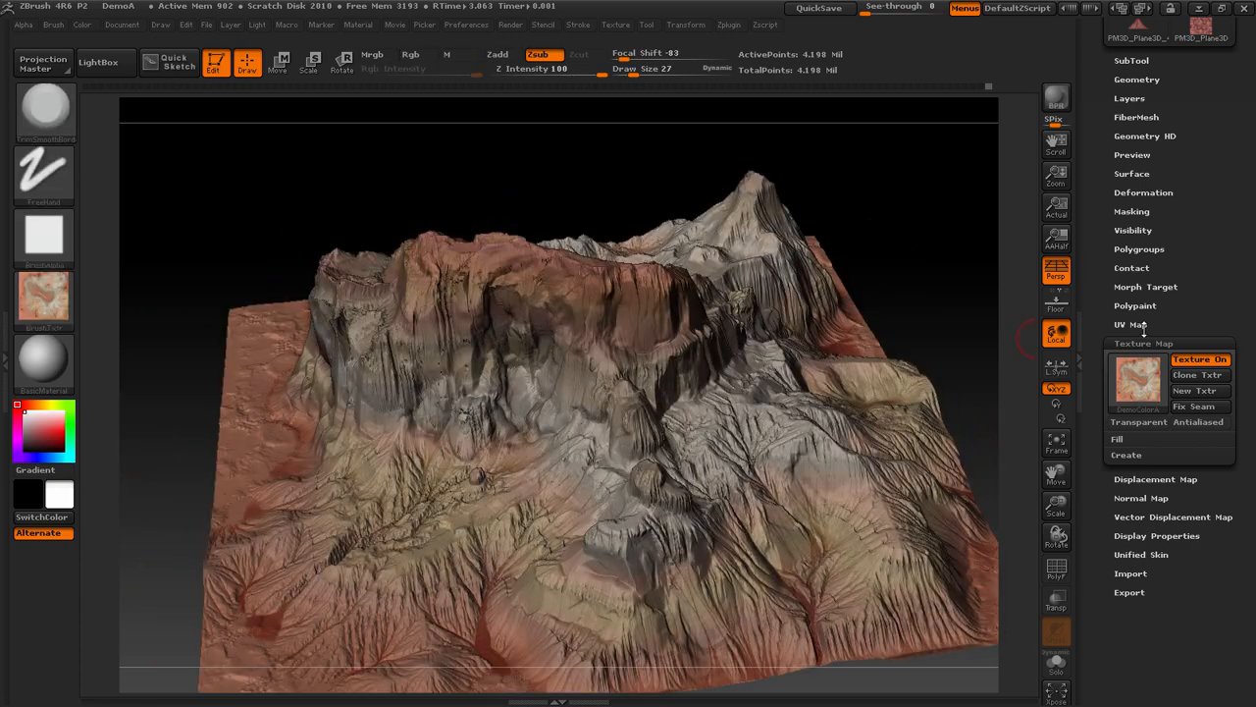
click(1208, 360)
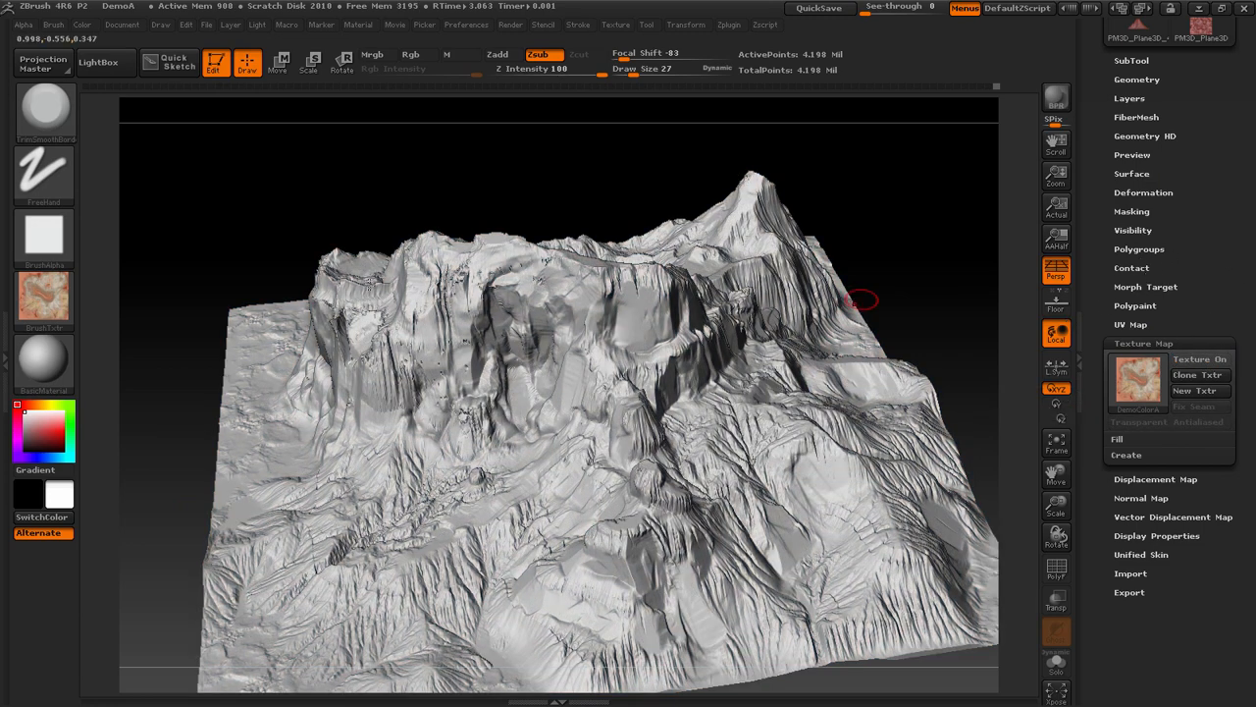
Mask the terrain by features, remove that mask from view, and mask the mesh by cavity at intensity 100
scroll(1250, 306, up, 5)
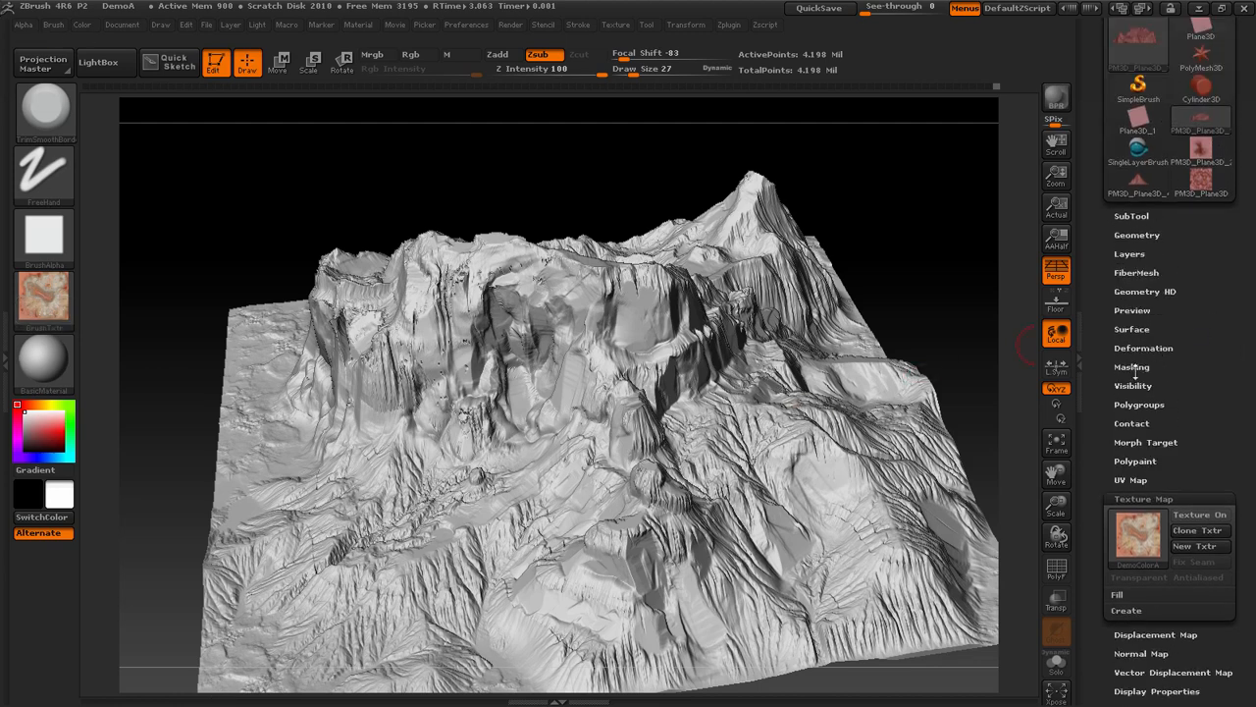
click(1132, 367)
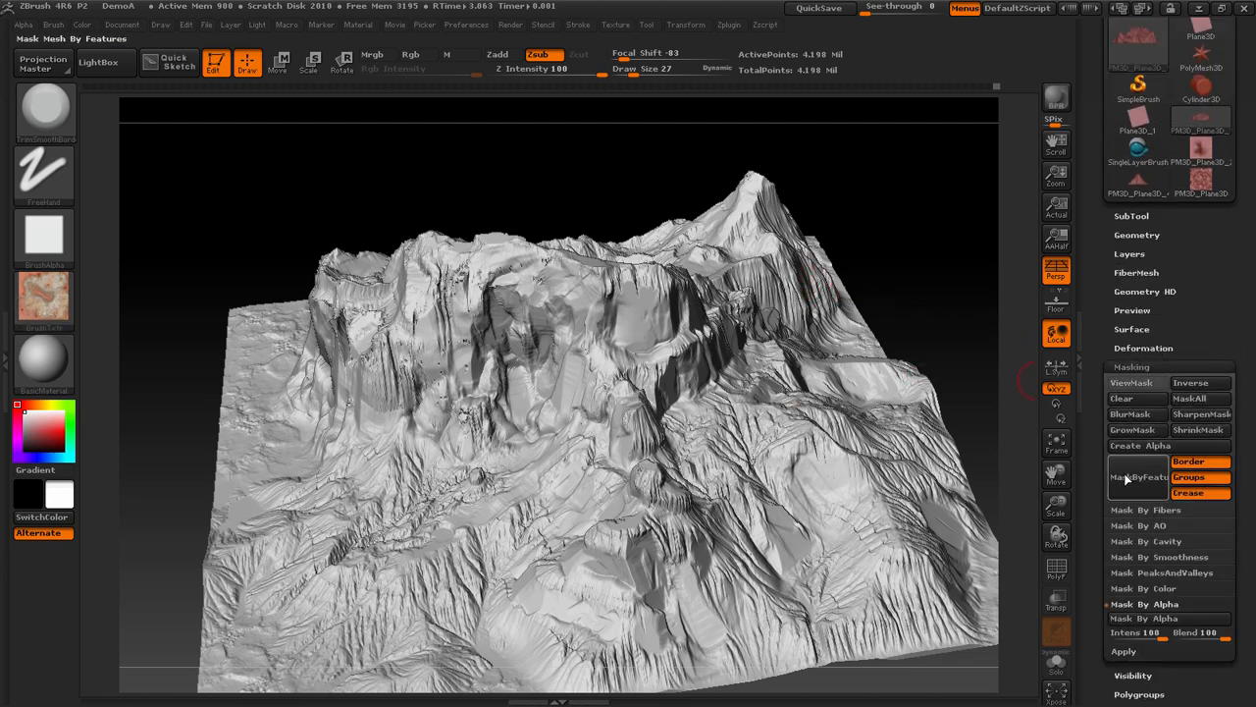
scroll(1253, 515, down, 2)
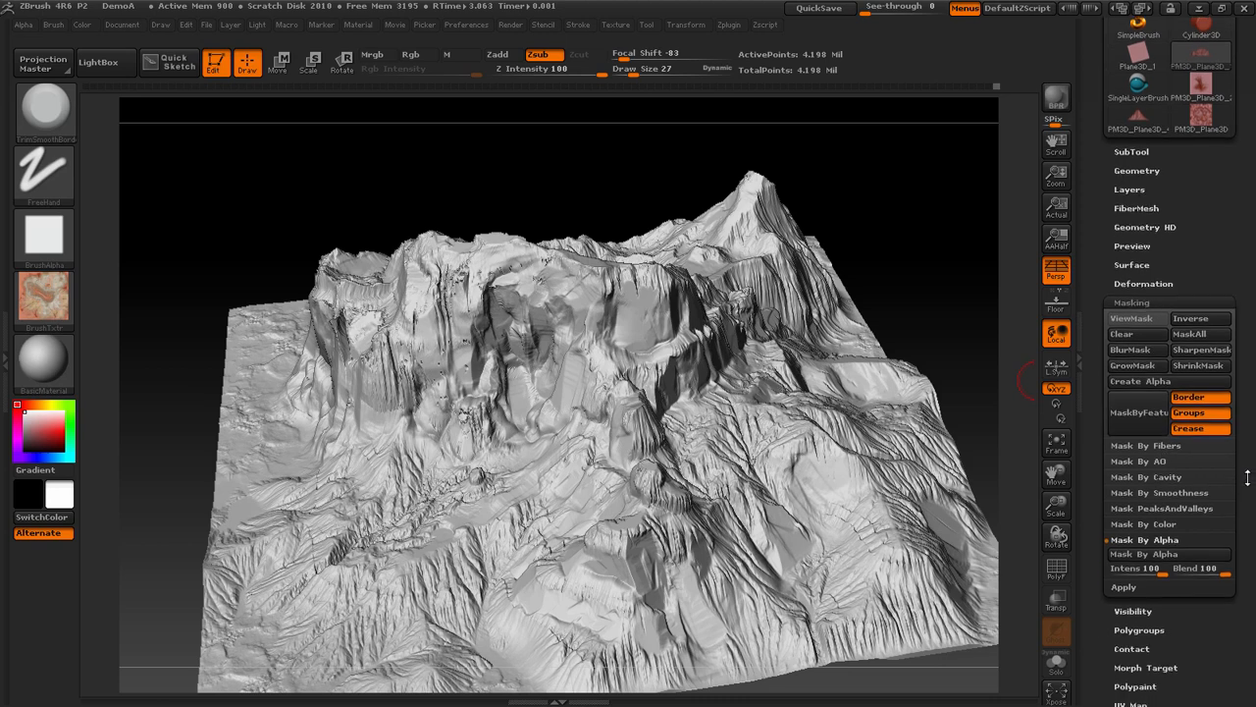
click(1196, 478)
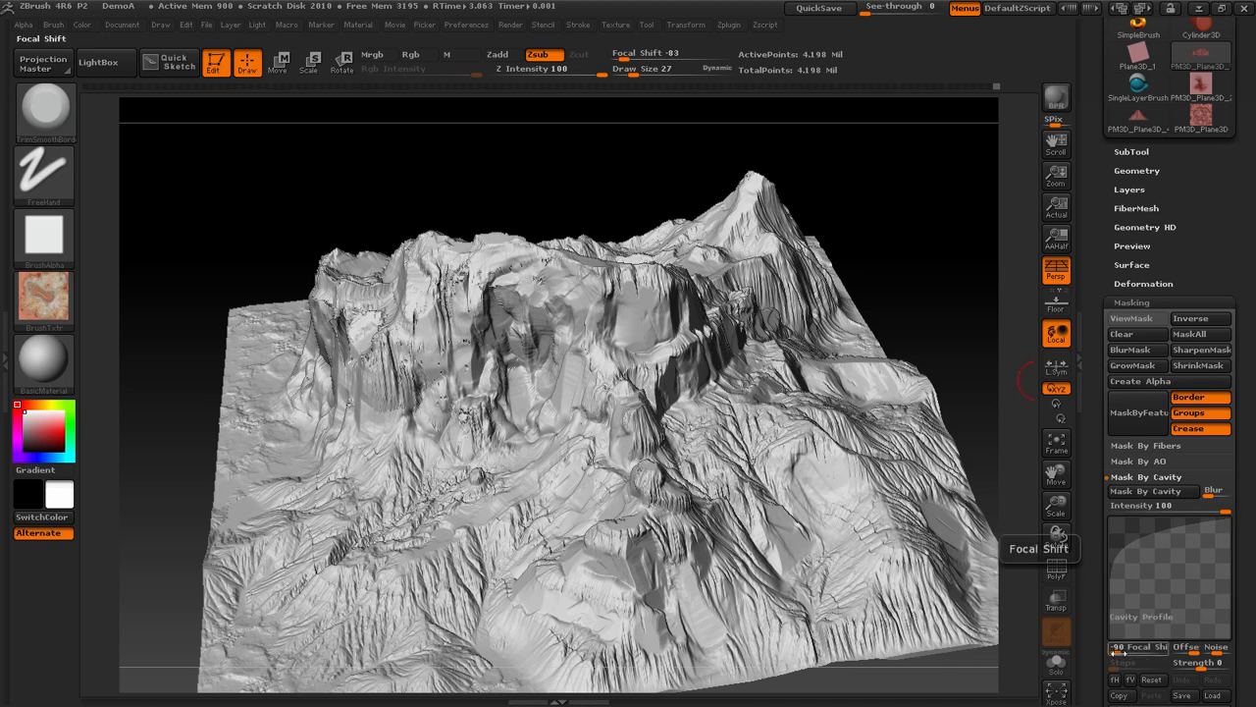
click(1131, 413)
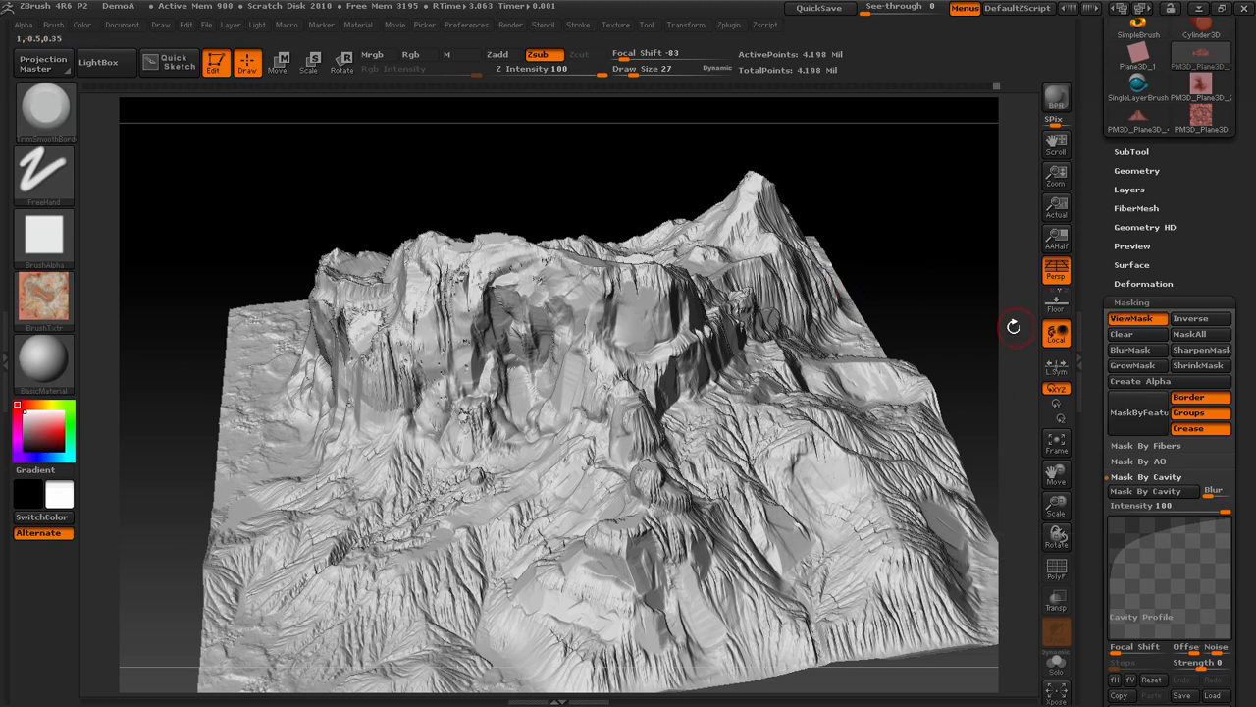
key(ctrl+h)
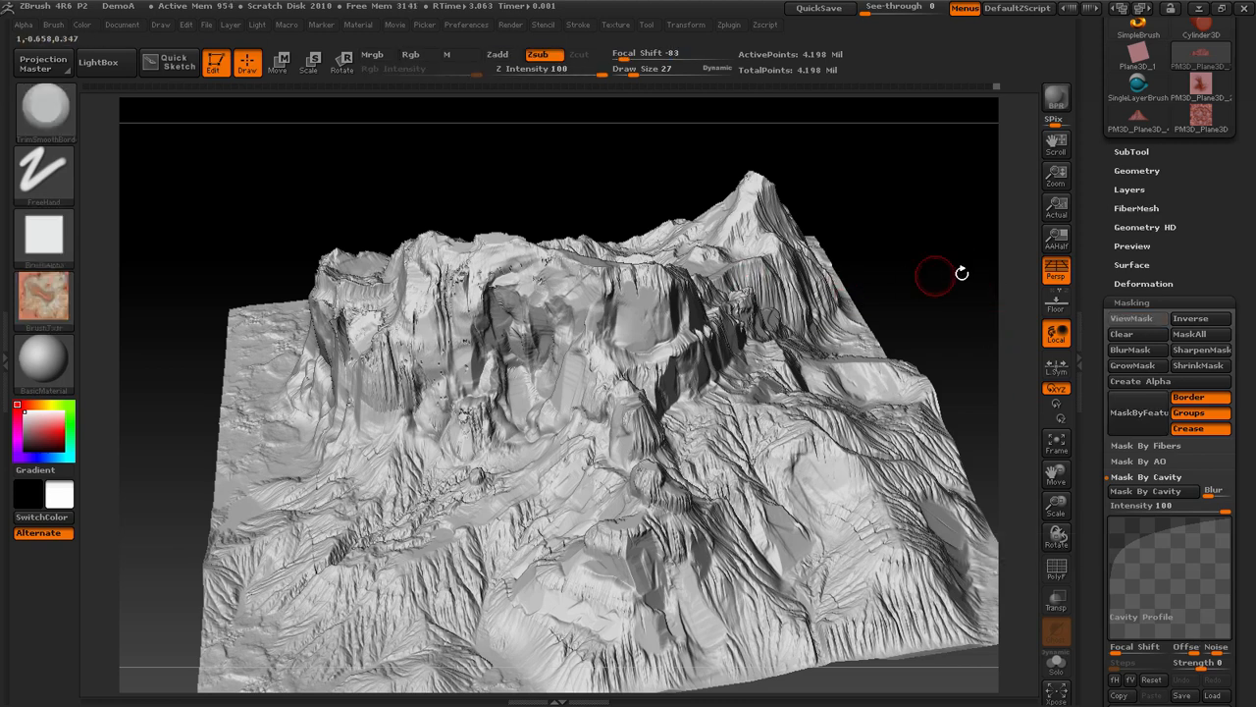
scroll(1178, 382, down, 3)
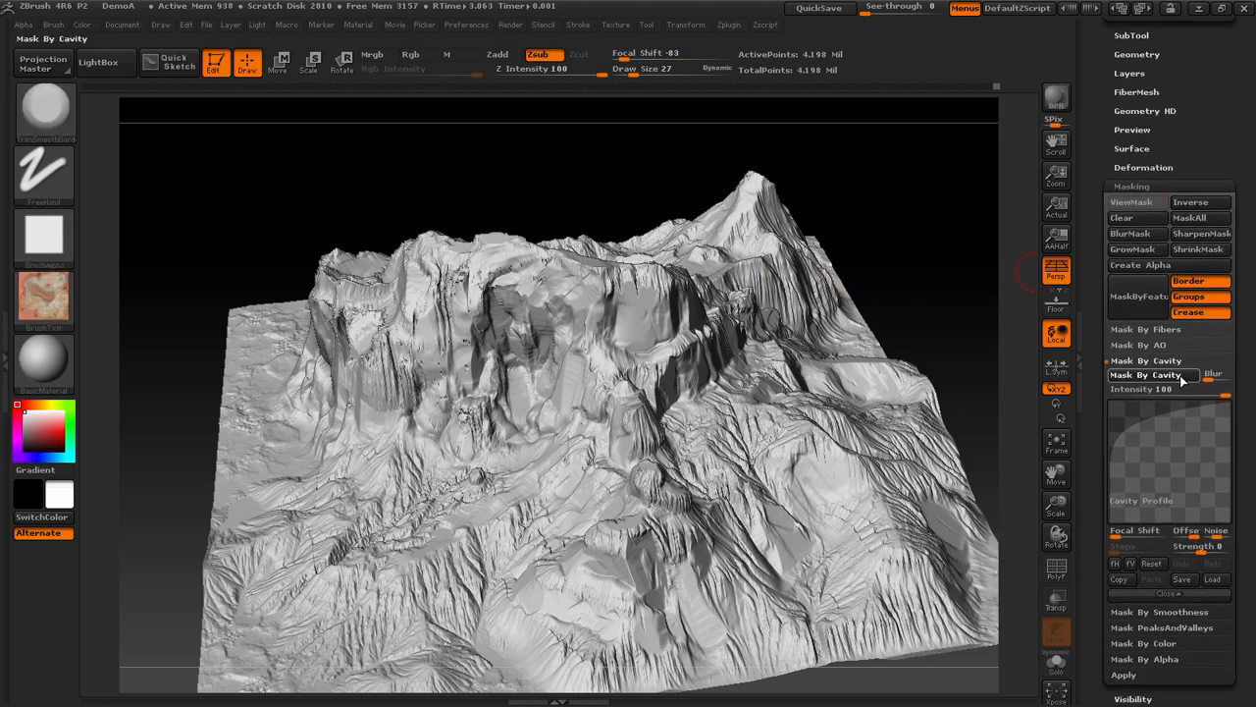
key(ctrl+h)
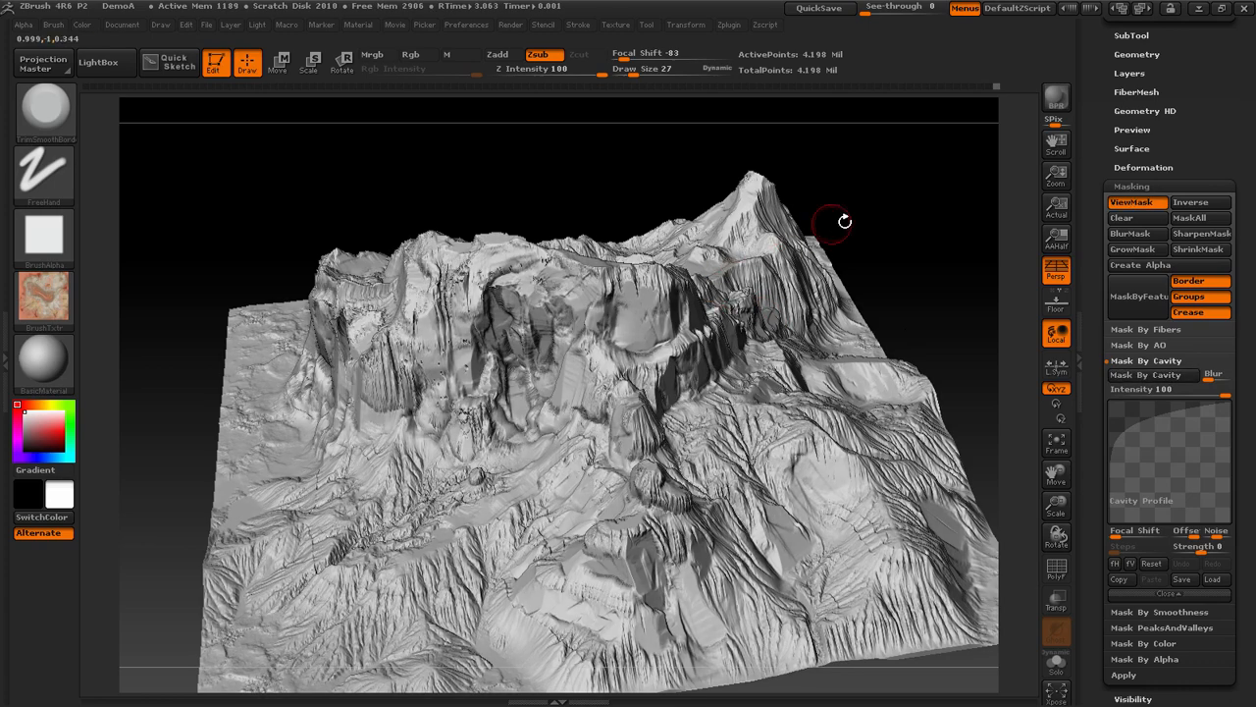
Look closely at the cavity mask on the central cliff and clear it
drag(841, 219, 998, 370)
drag(1053, 506, 1063, 550)
key(ctrl)
ctrl+drag(970, 199, 869, 252)
Smooth the rough slopes at the base of the recess in the central cliff
key(shift)
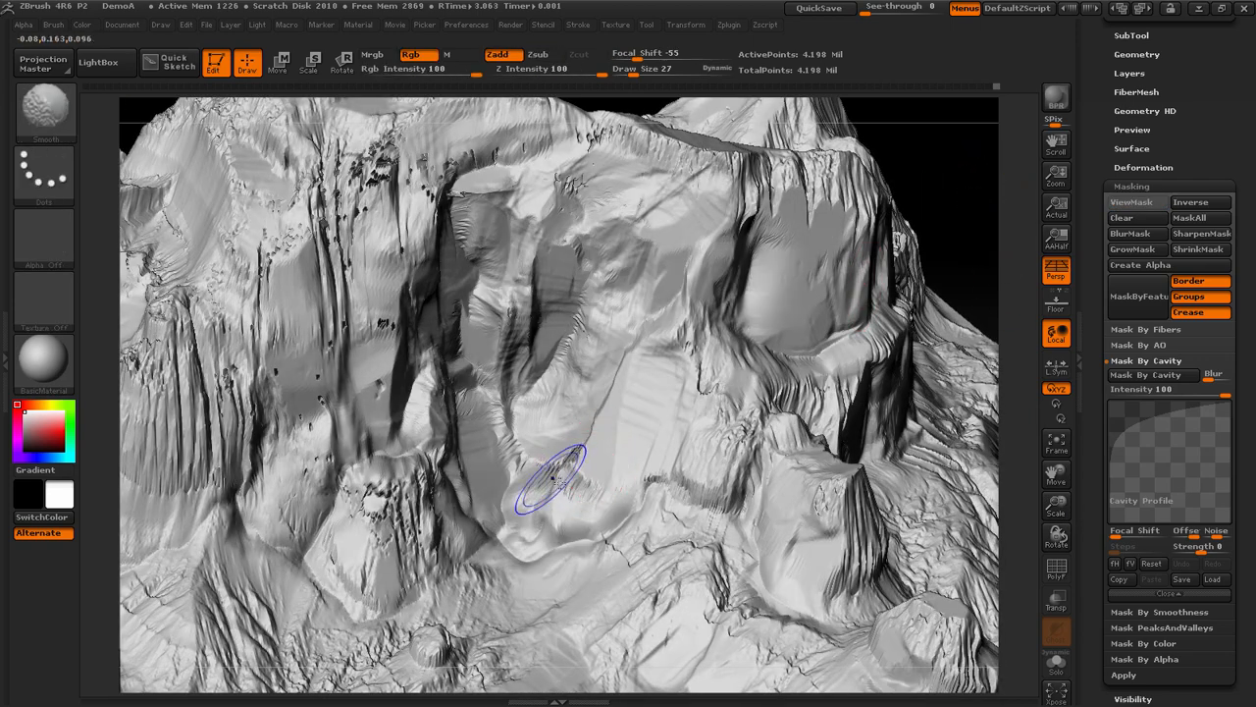
shift+drag(538, 460, 507, 426)
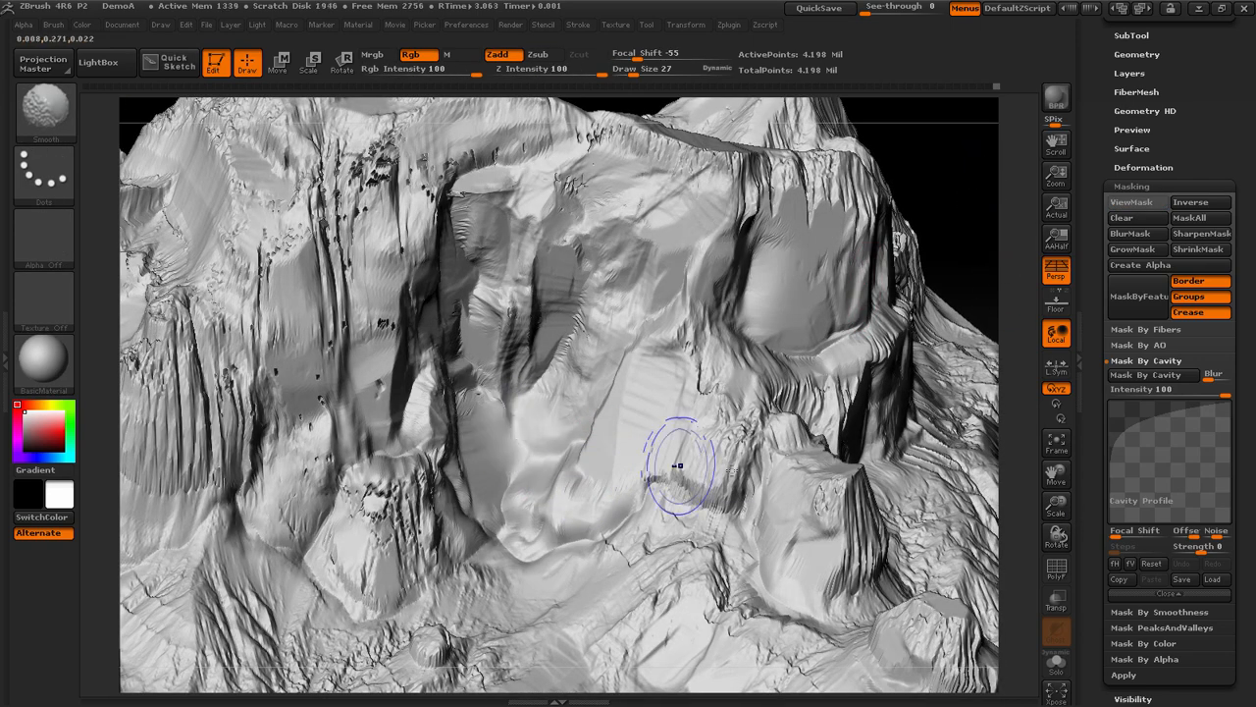
mouse_move(679, 466)
shift+mouse_down()
mouse_move(701, 485)
mouse_move(718, 479)
shift+mouse_up()
shift+drag(640, 472, 660, 484)
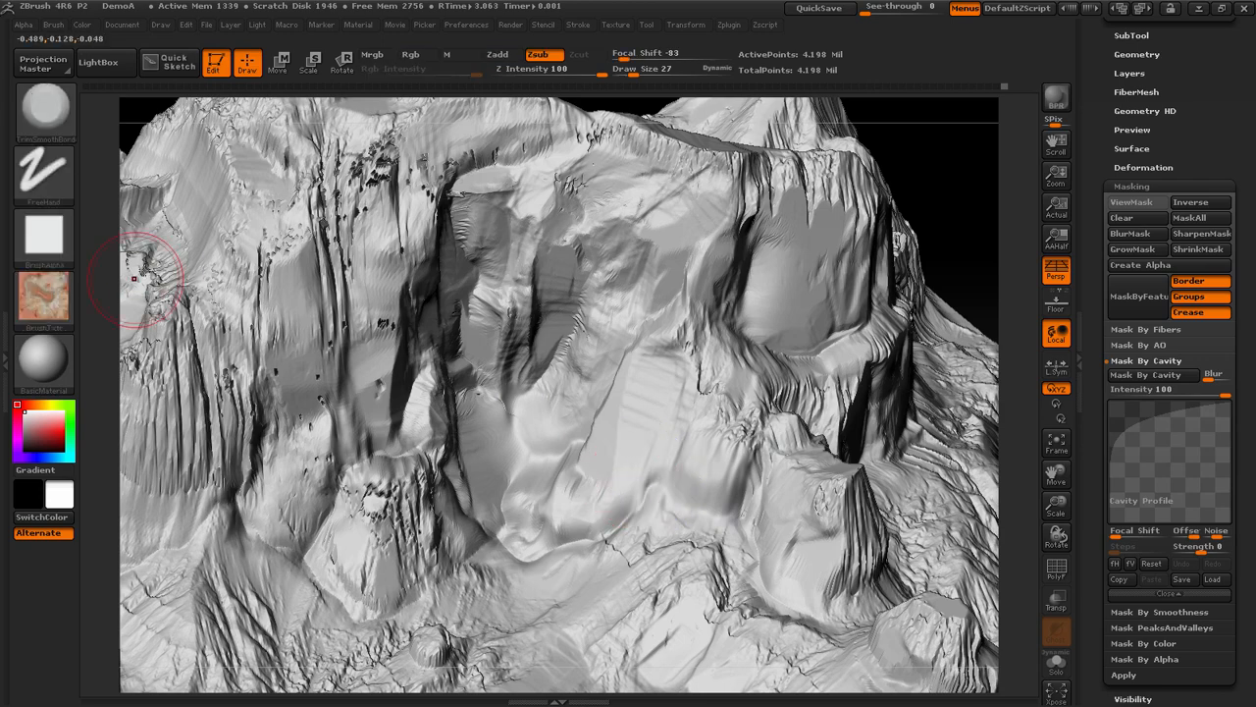
Switch to the Standard brush with the DragRect stroke and load DemoFlowA as its alpha
key(b)
key(s)
key(t)
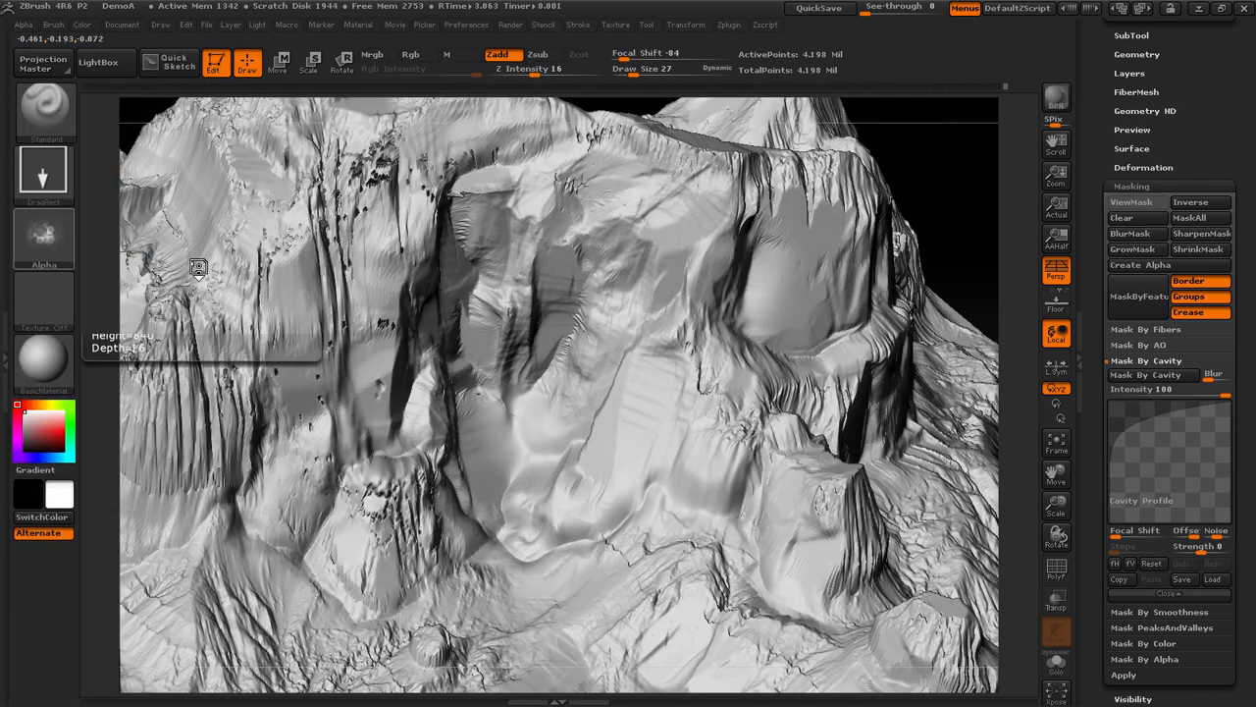
click(39, 234)
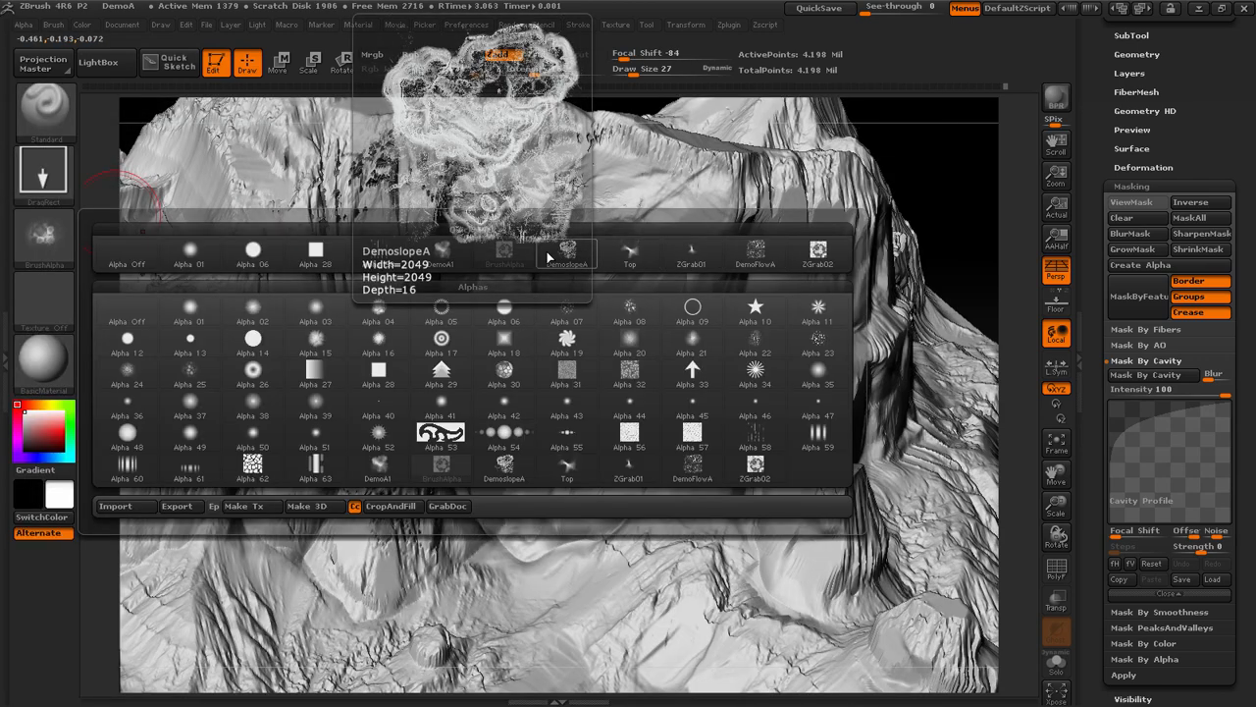
click(756, 257)
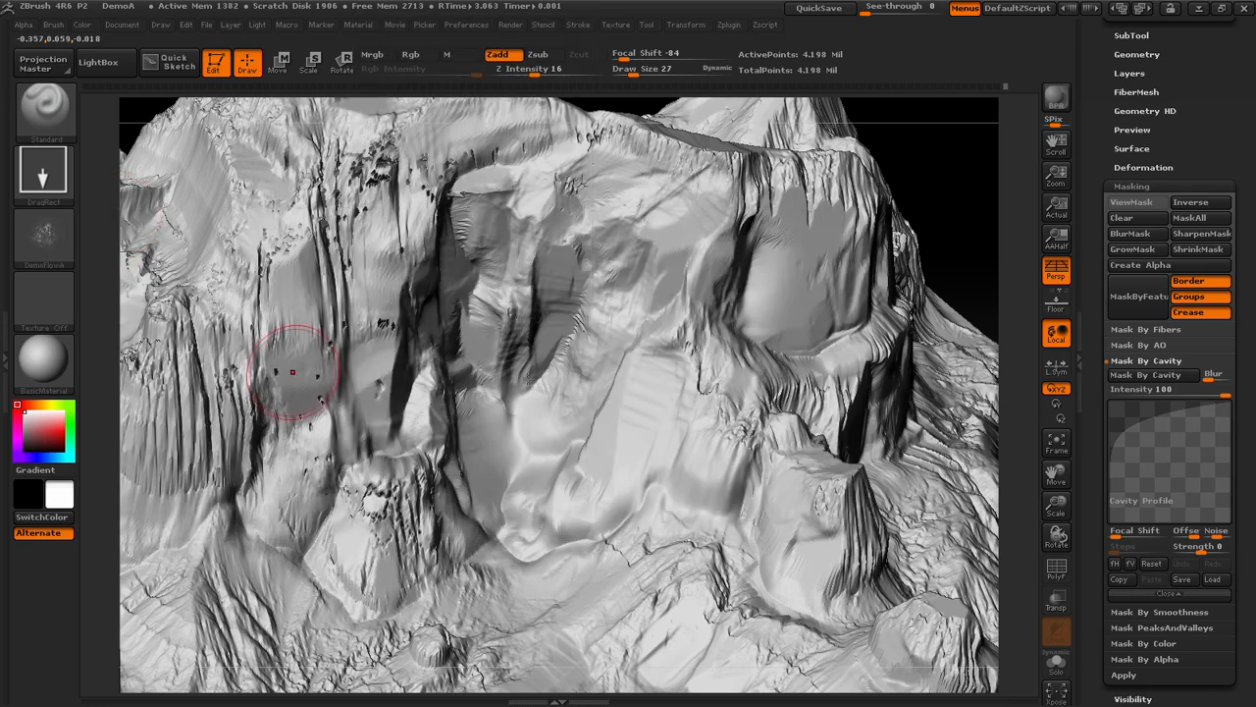
Try stamping the raised flow pattern onto the smoothed cliff base, and undo the stamp
drag(541, 485, 538, 498)
drag(443, 584, 438, 590)
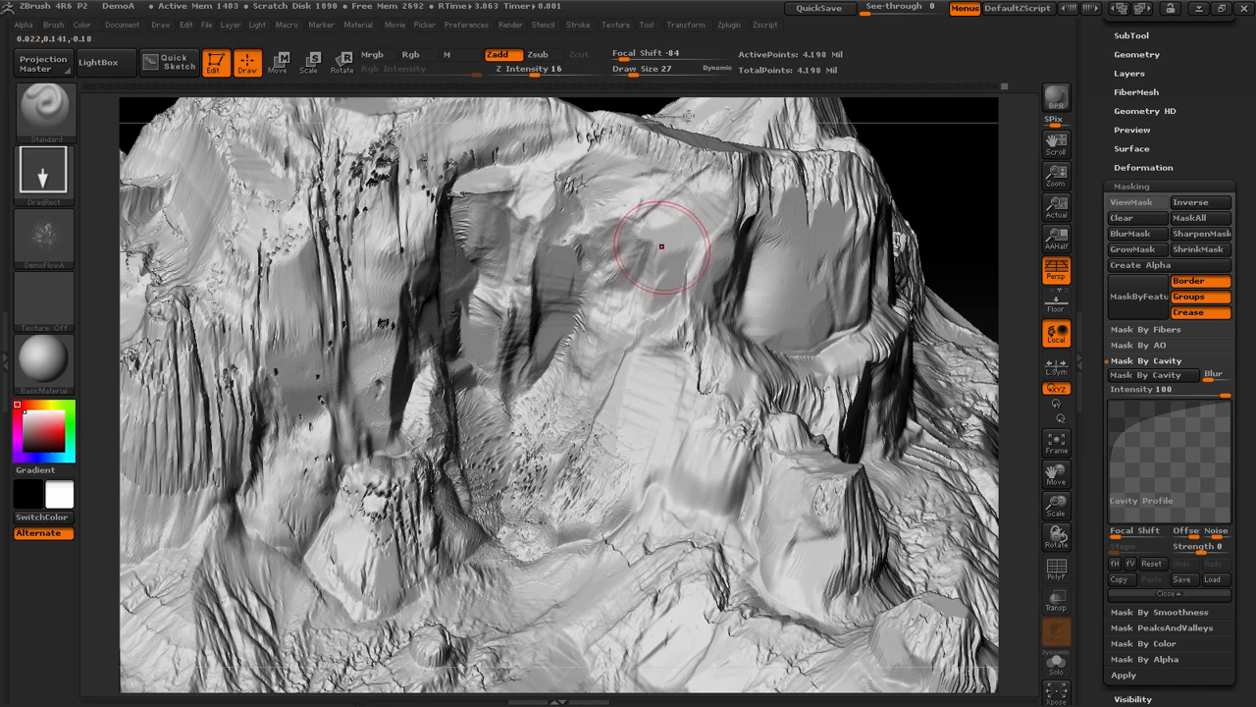
key(ctrl+z)
Set the brush to Zsub and stamp the flow pattern into the smoothed cliff base
click(548, 57)
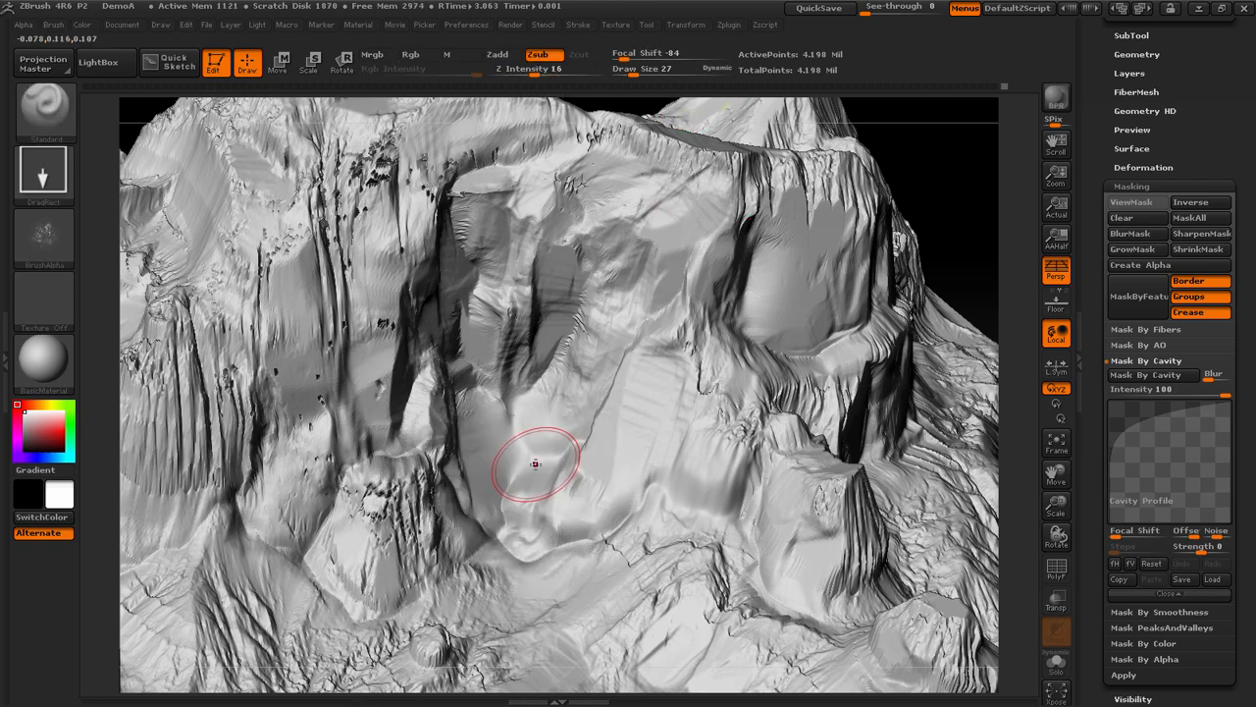
drag(538, 462, 444, 568)
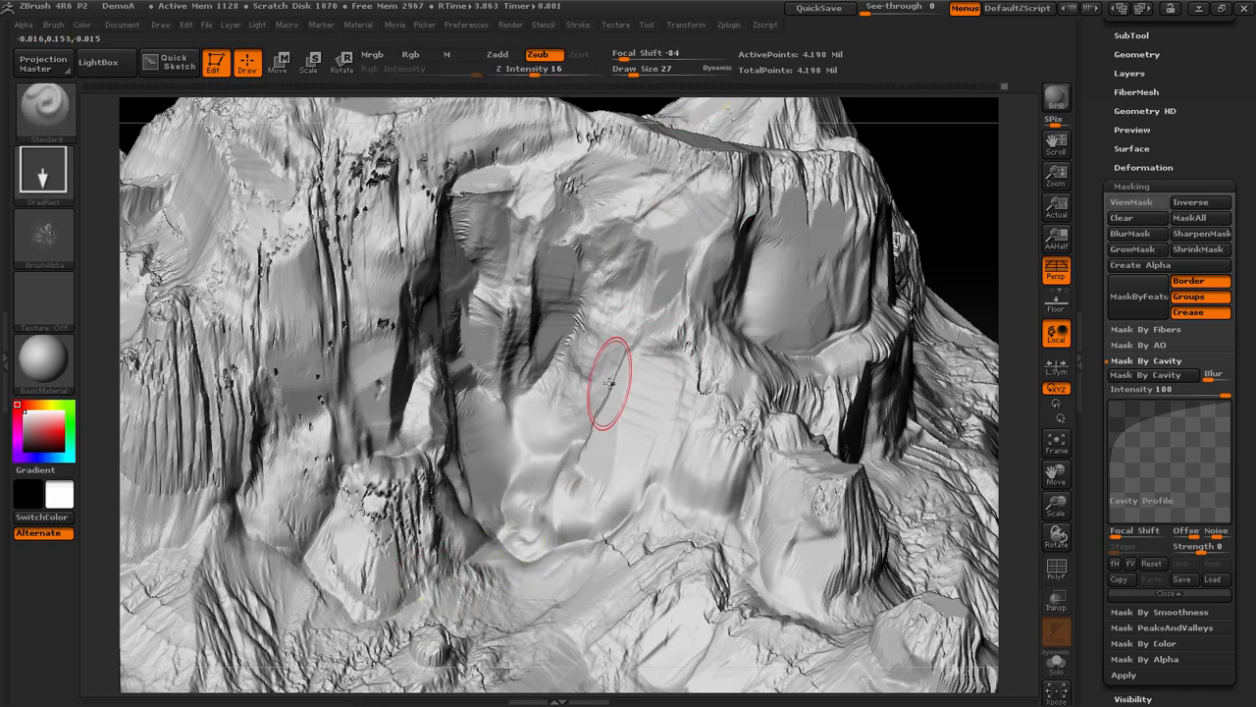
Remove the flow alpha from the Standard brush by setting it to Alpha Off
key(b)
key(t)
key(d)
key(b)
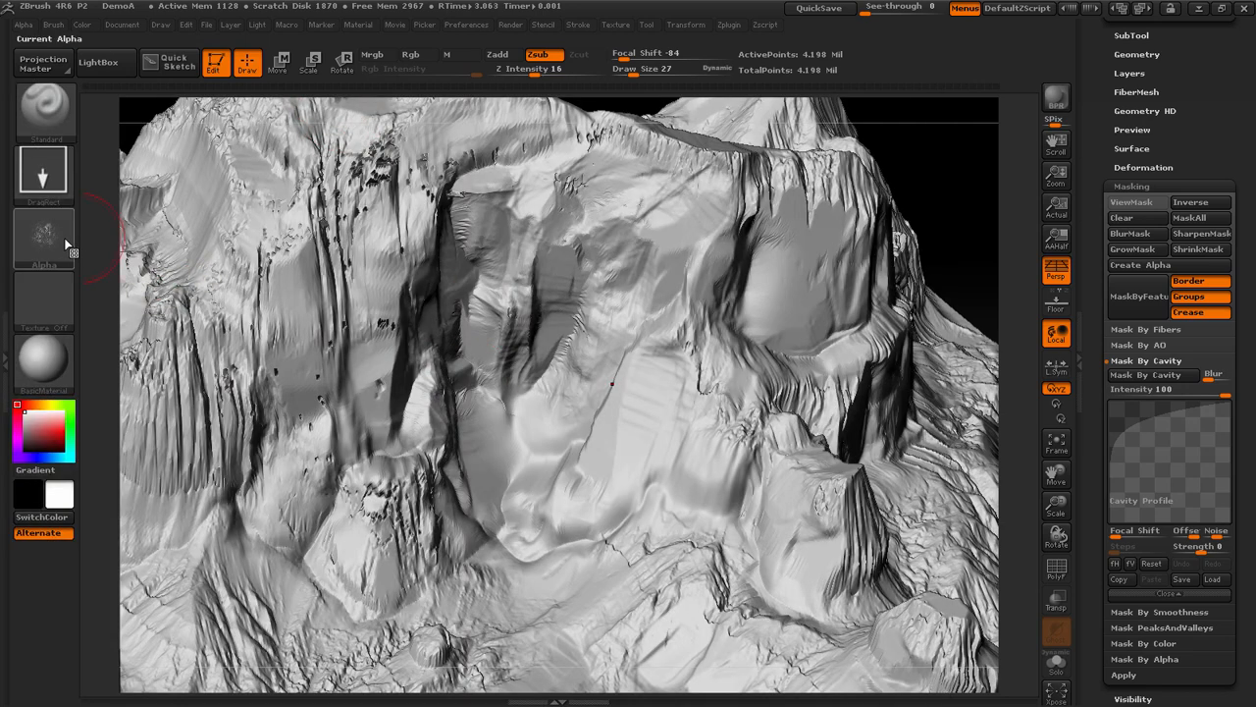
click(44, 239)
click(186, 267)
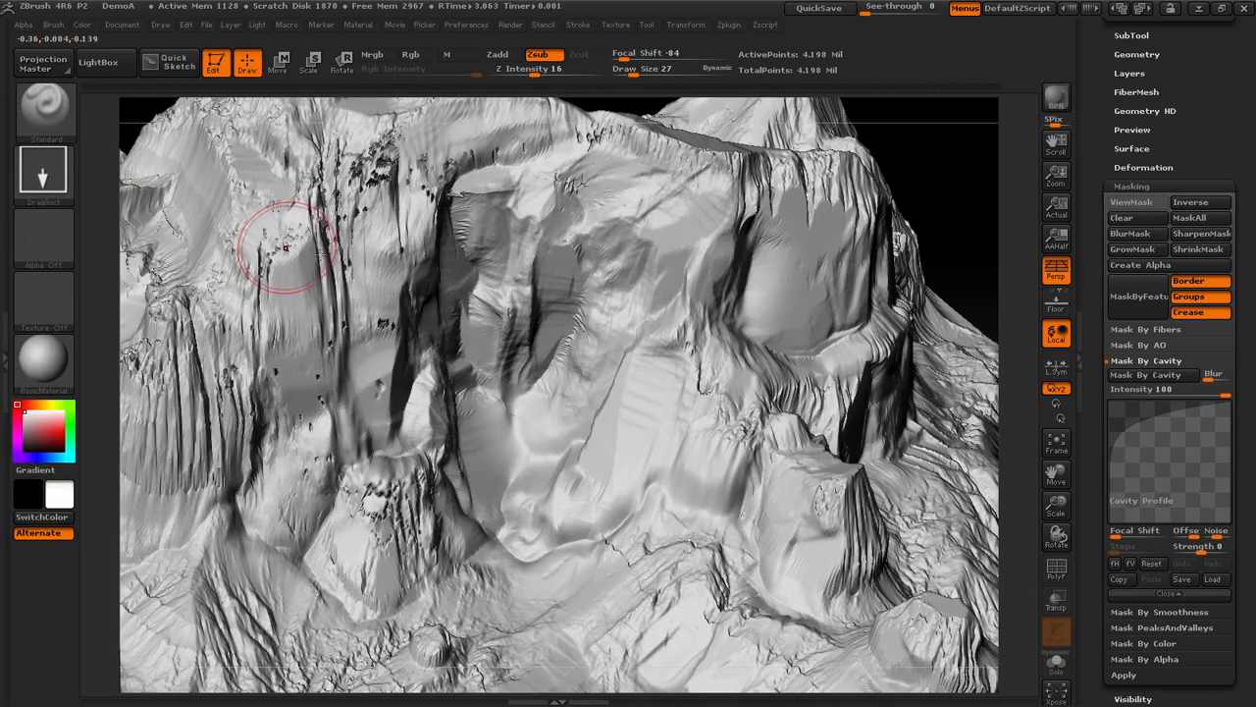
Carve chiselled rock facets into the smoothed cliff base with the TrimSmoothBorder brush at draw size 8
key(b)
key(t)
key(s)
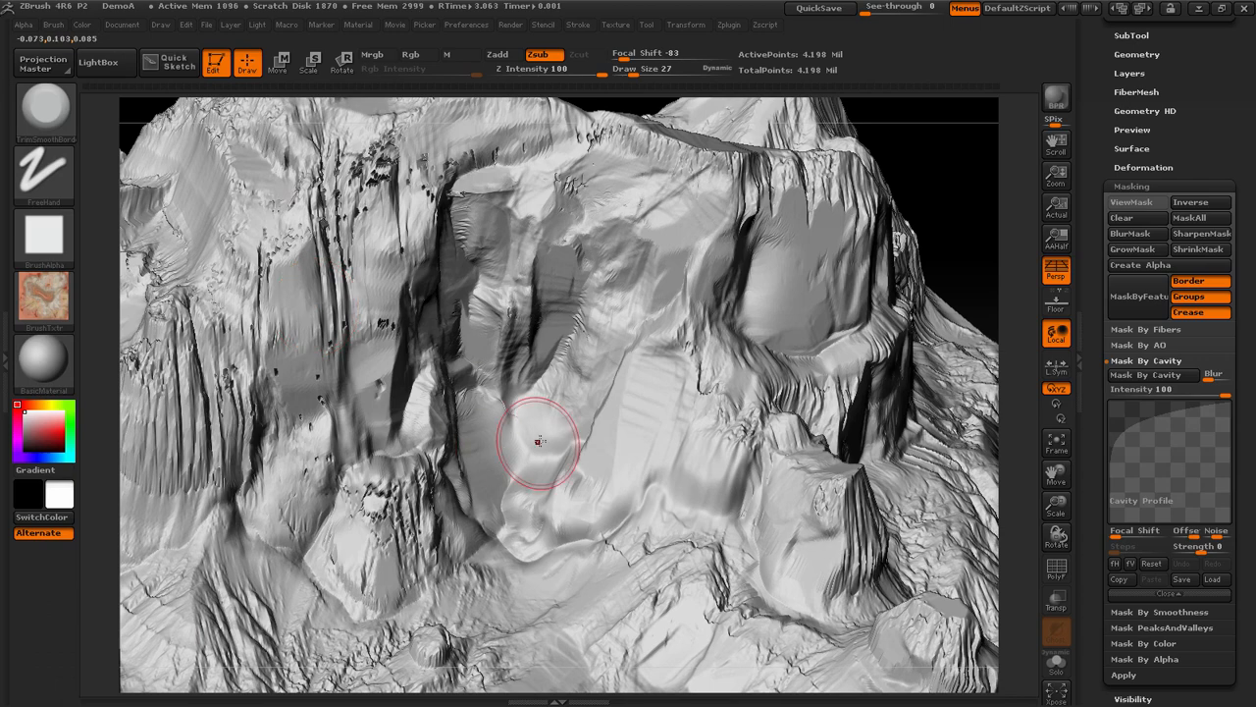
key(space)
drag(539, 436, 522, 437)
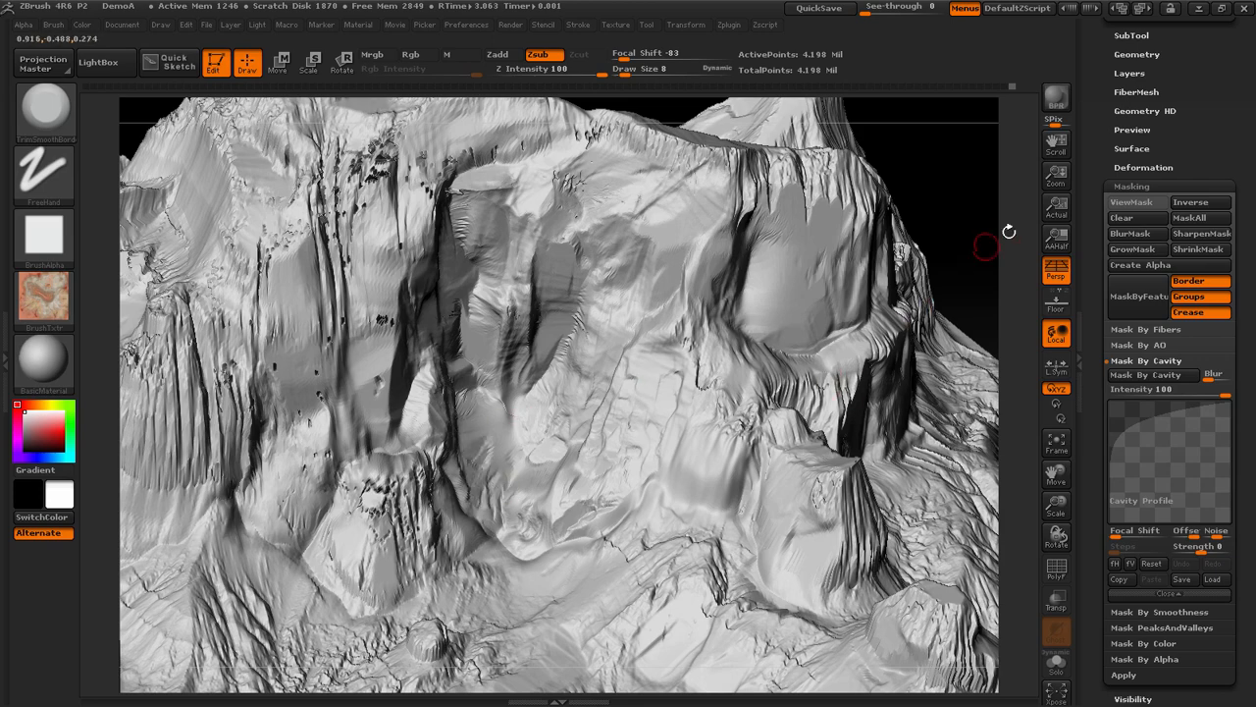
drag(988, 242, 867, 242)
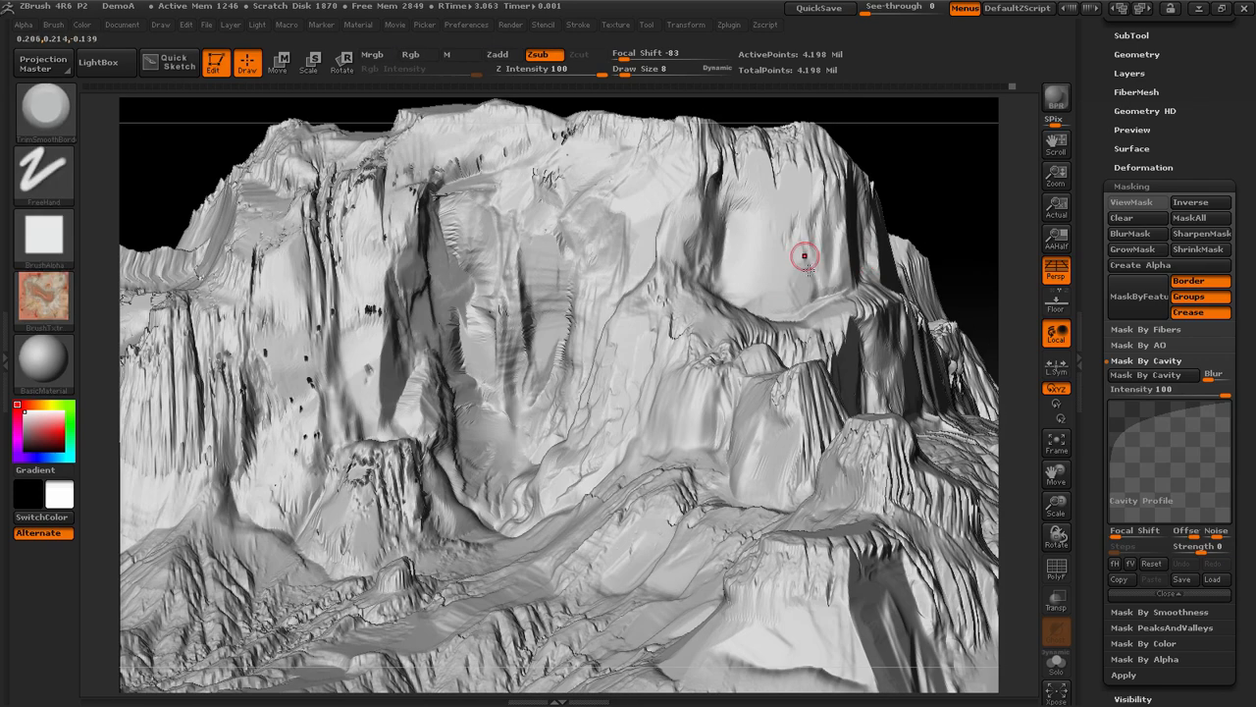
Mask the terrain by cavity with the cavity profile's Focal Shift at 95, and hide the mask display
click(1153, 375)
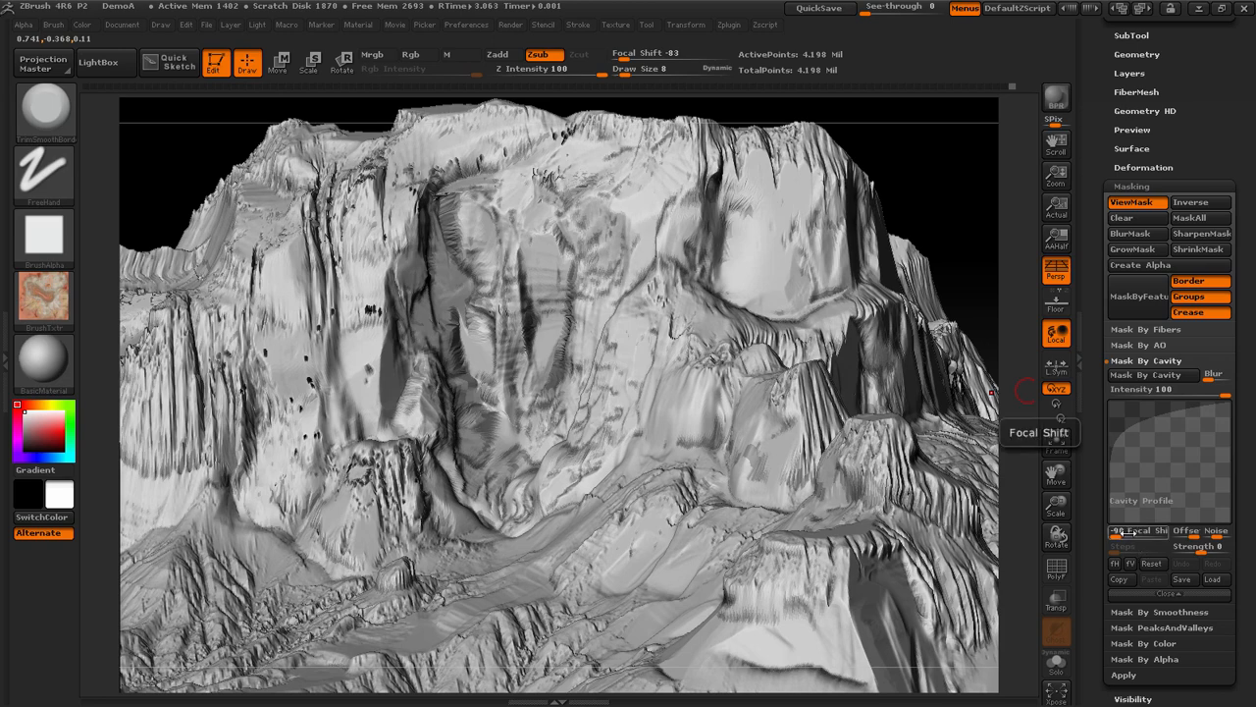
drag(1128, 536, 1162, 537)
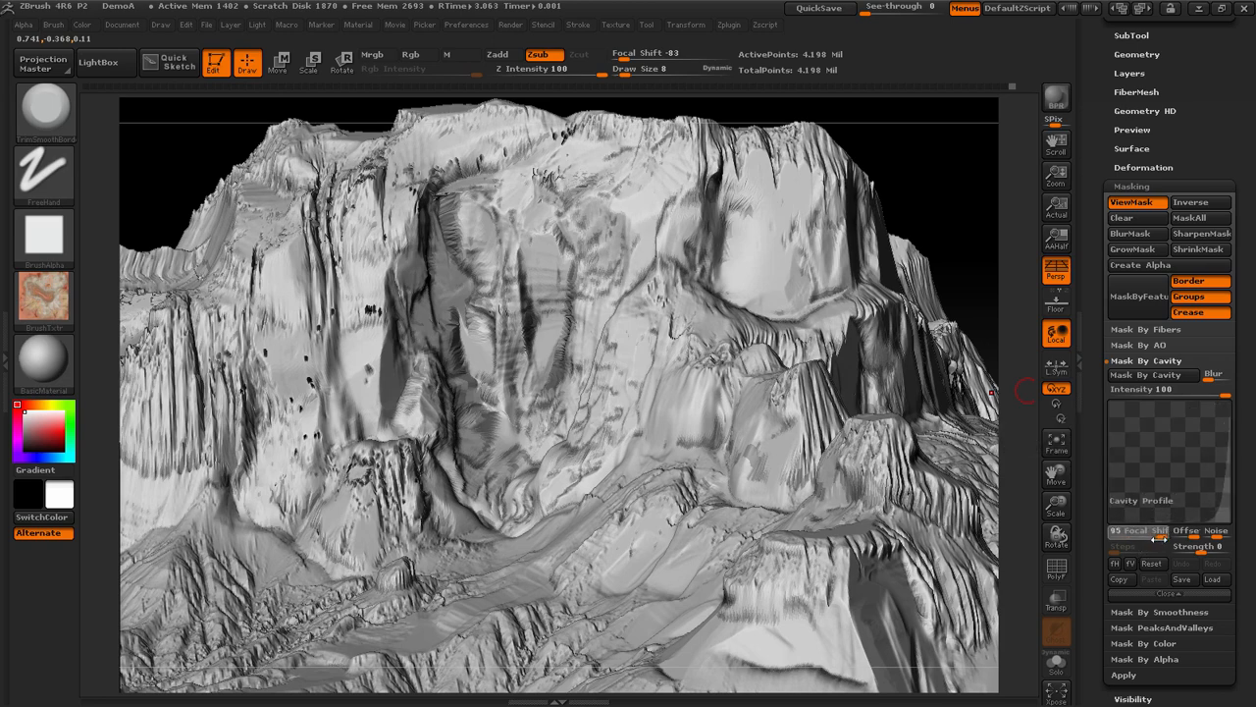
click(1150, 375)
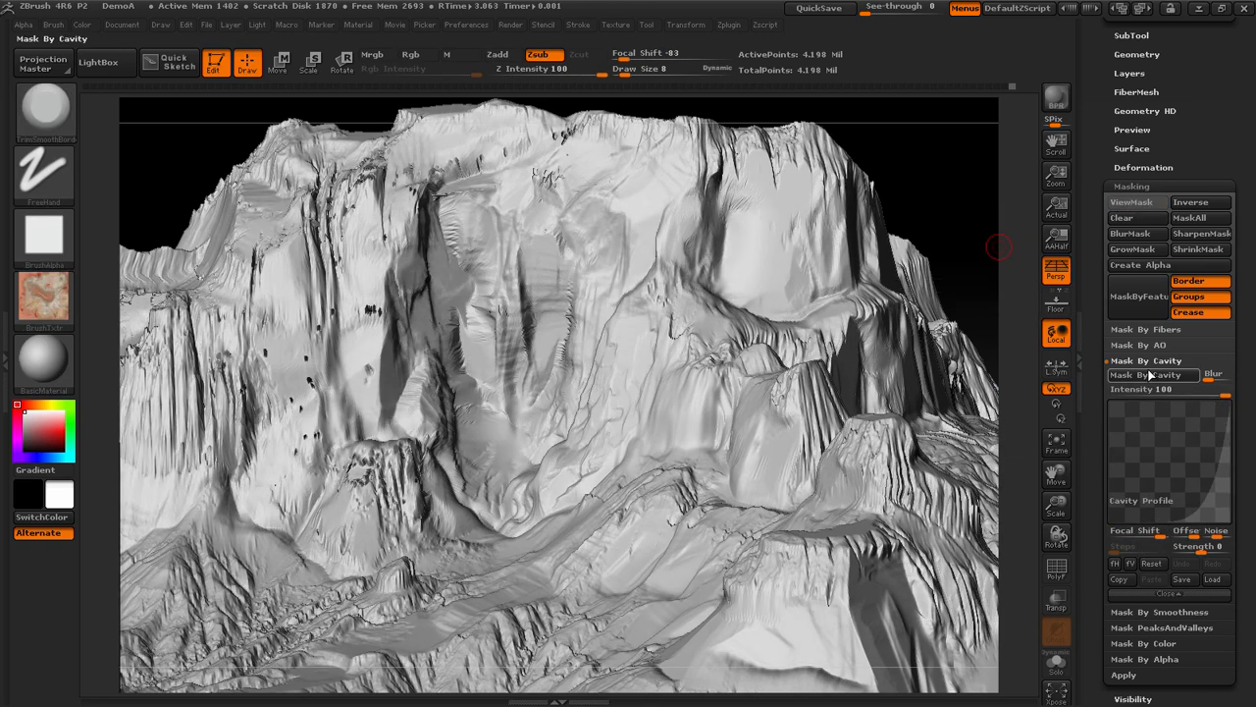
click(1154, 375)
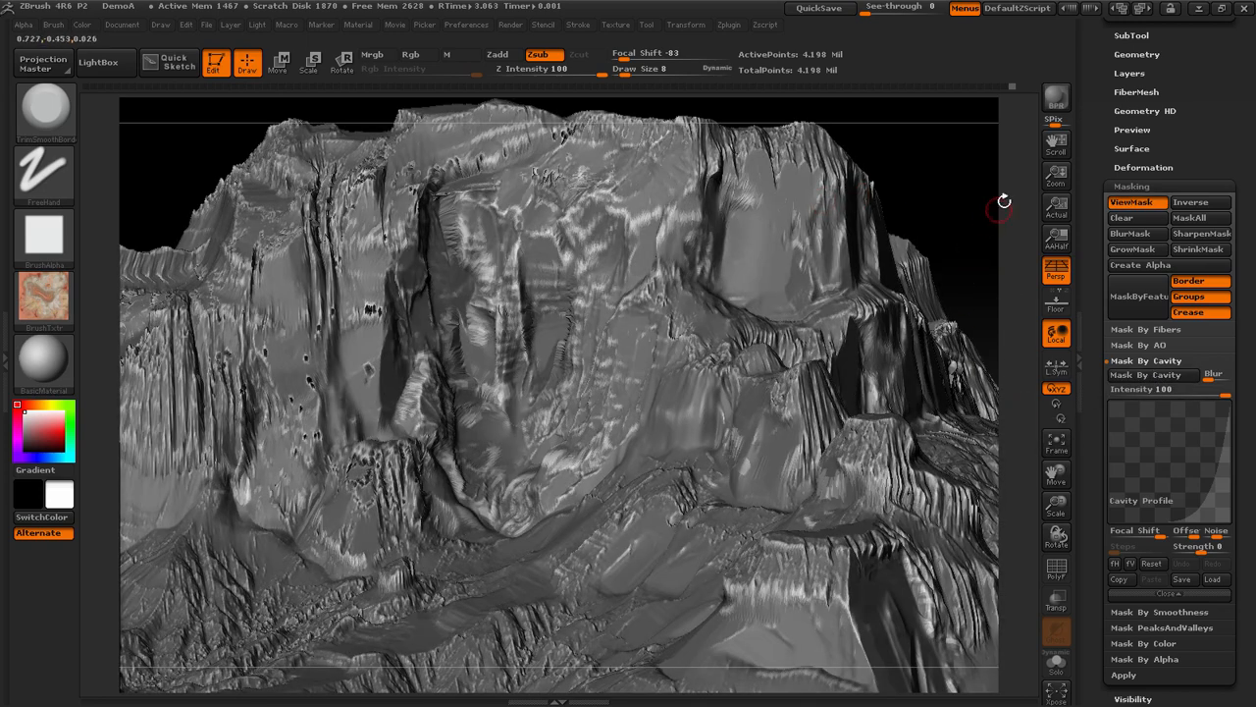
drag(1006, 207, 968, 256)
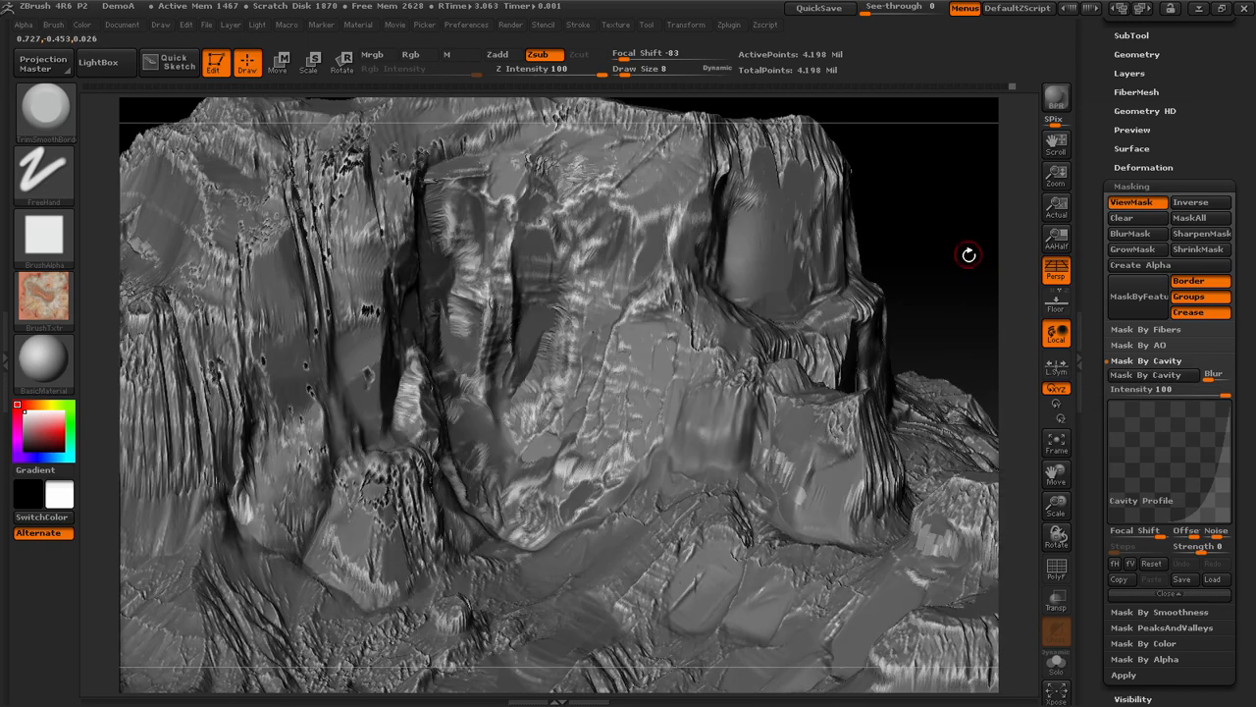
key(ctrl+h)
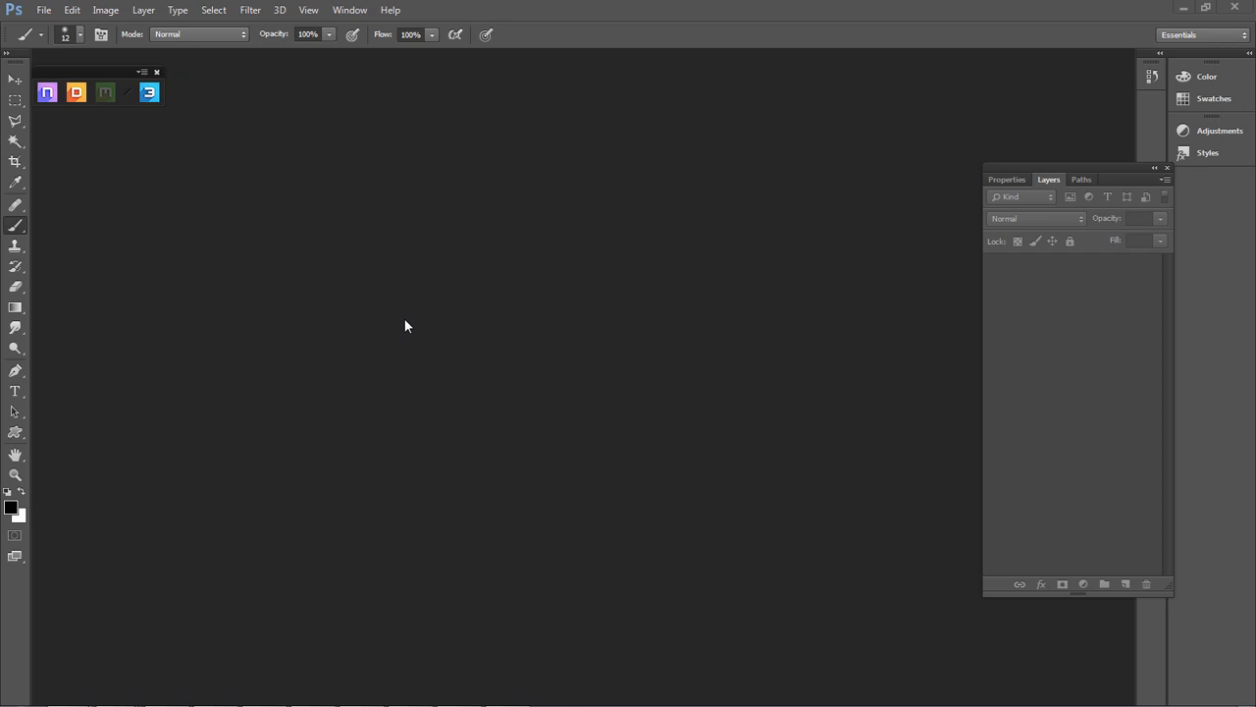
Switch to the CG Textures site in the browser and look through the Sharp textures in its Rock category
key(alt+Tab)
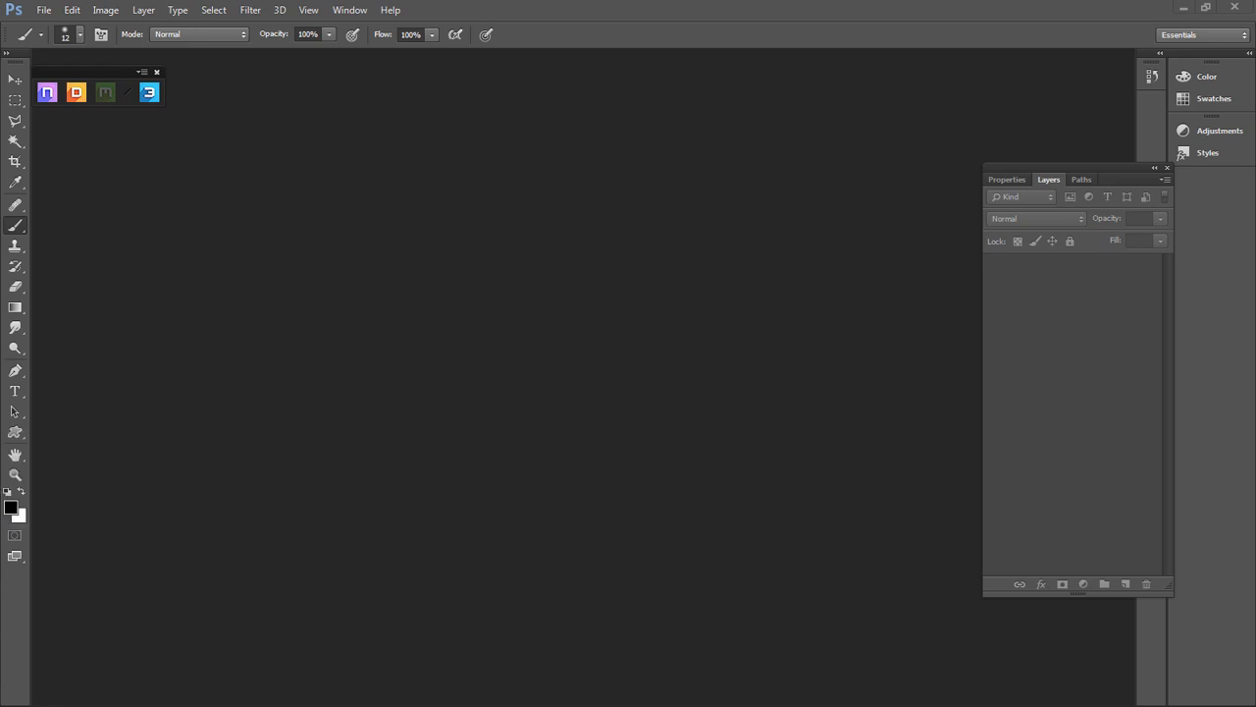
drag(0, 344, 579, 1)
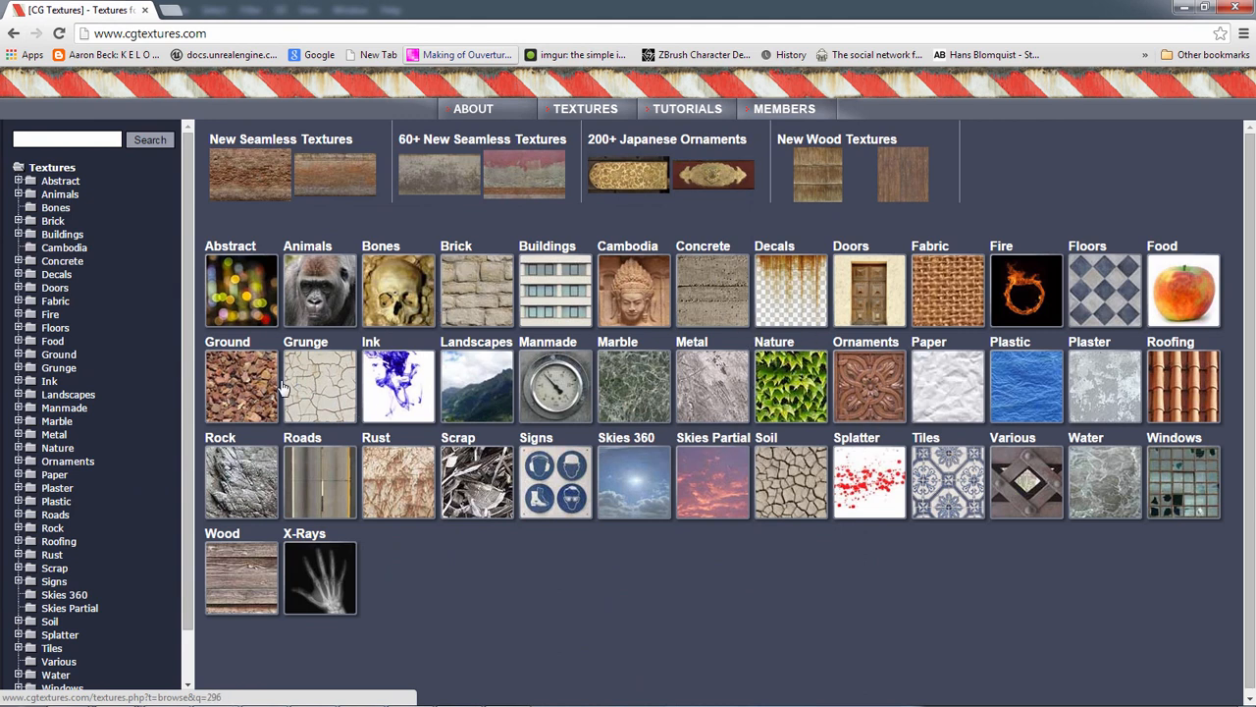
click(234, 461)
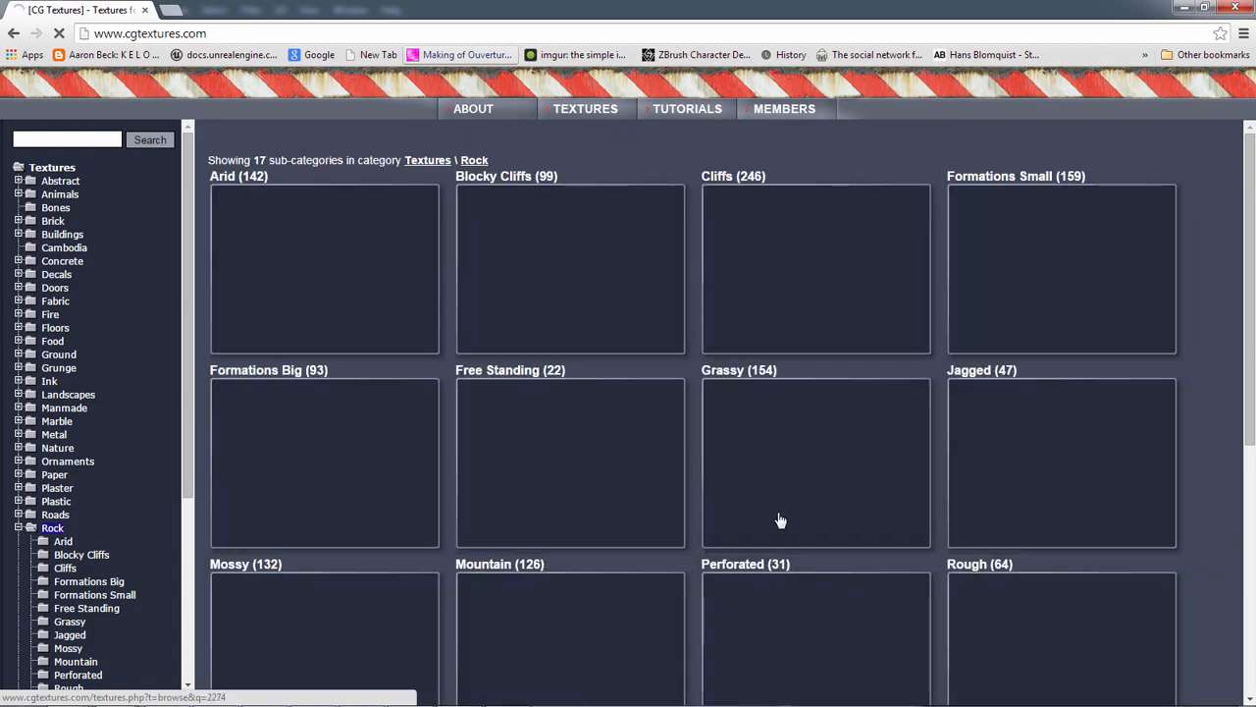
scroll(667, 461, down, 5)
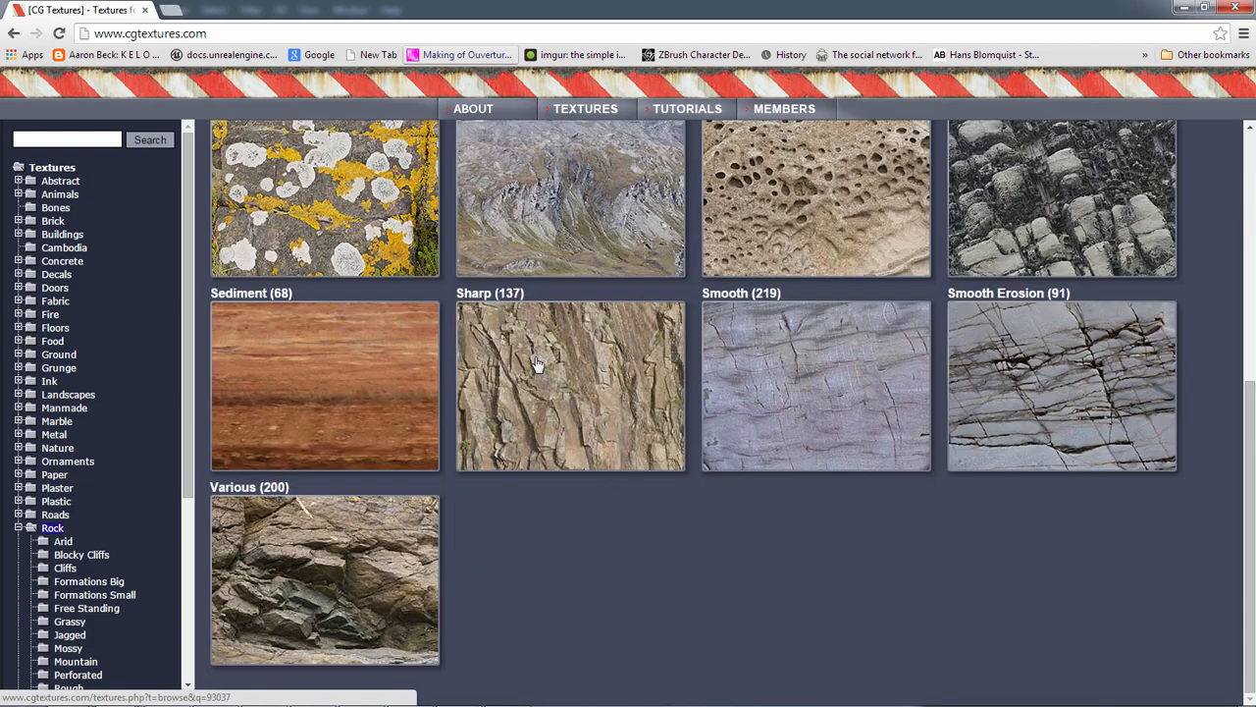
click(552, 369)
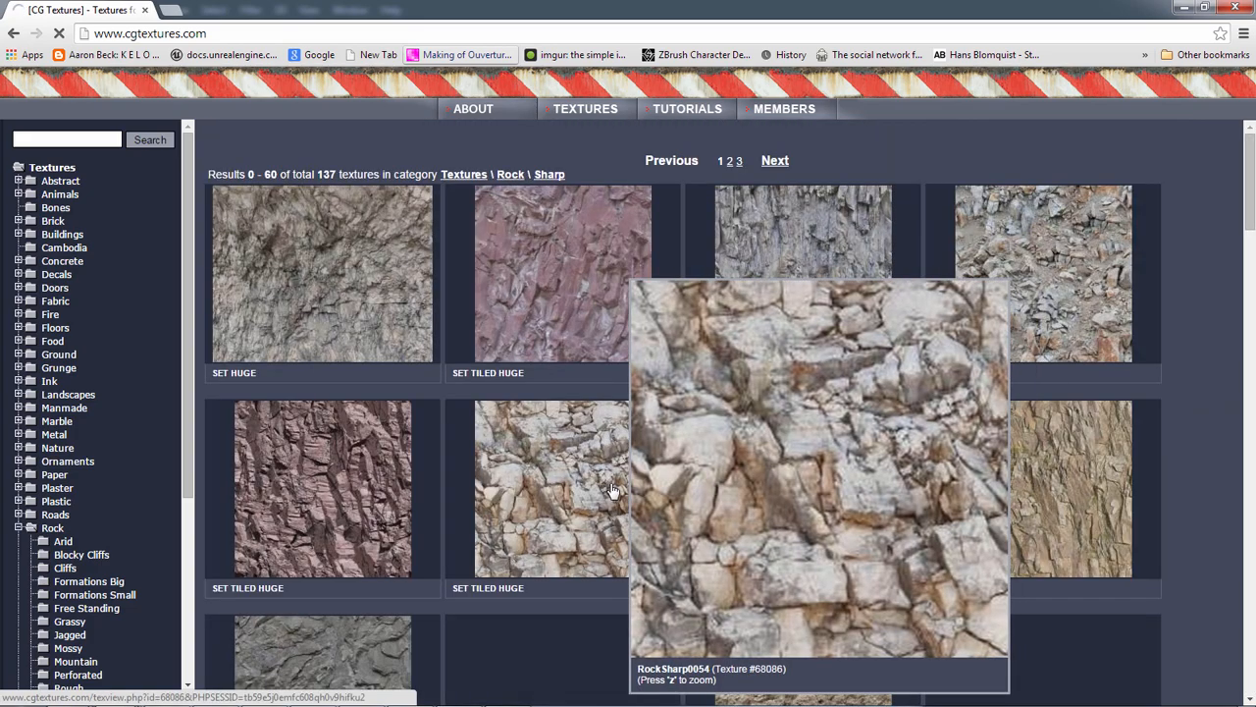
scroll(839, 501, down, 2)
scroll(1216, 391, down, 4)
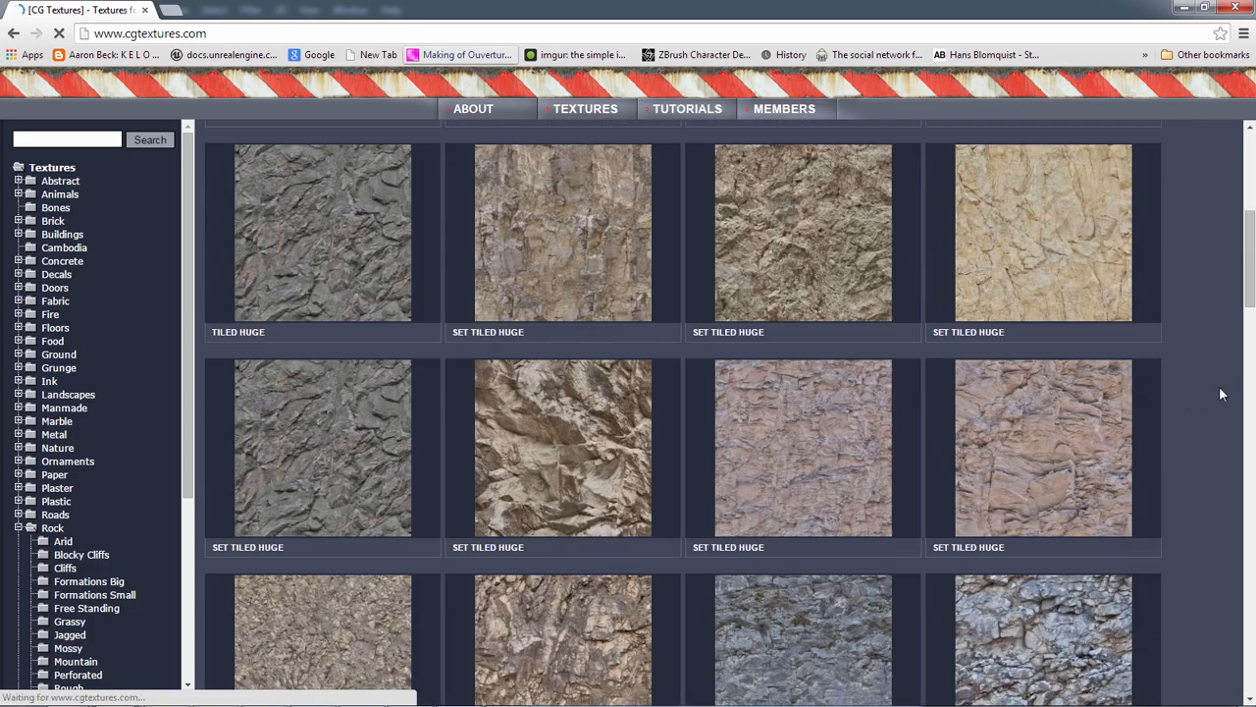
scroll(1193, 401, down, 2)
scroll(540, 436, down, 1)
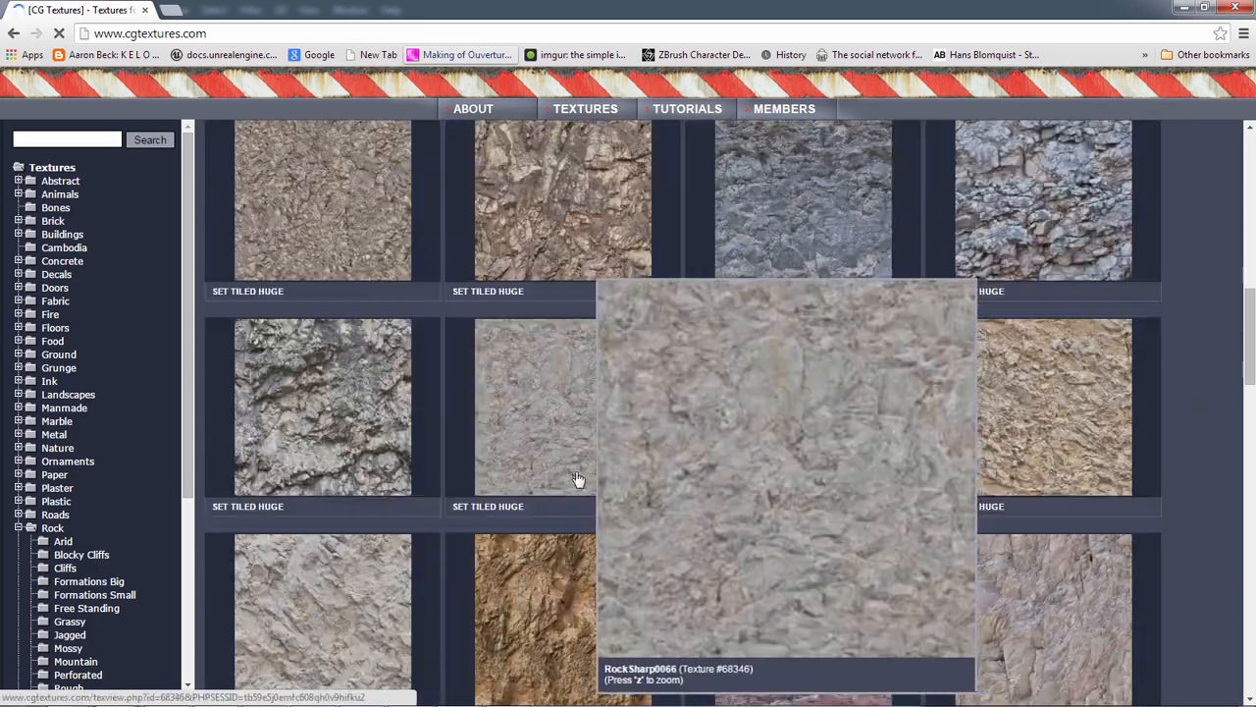
scroll(530, 424, down, 4)
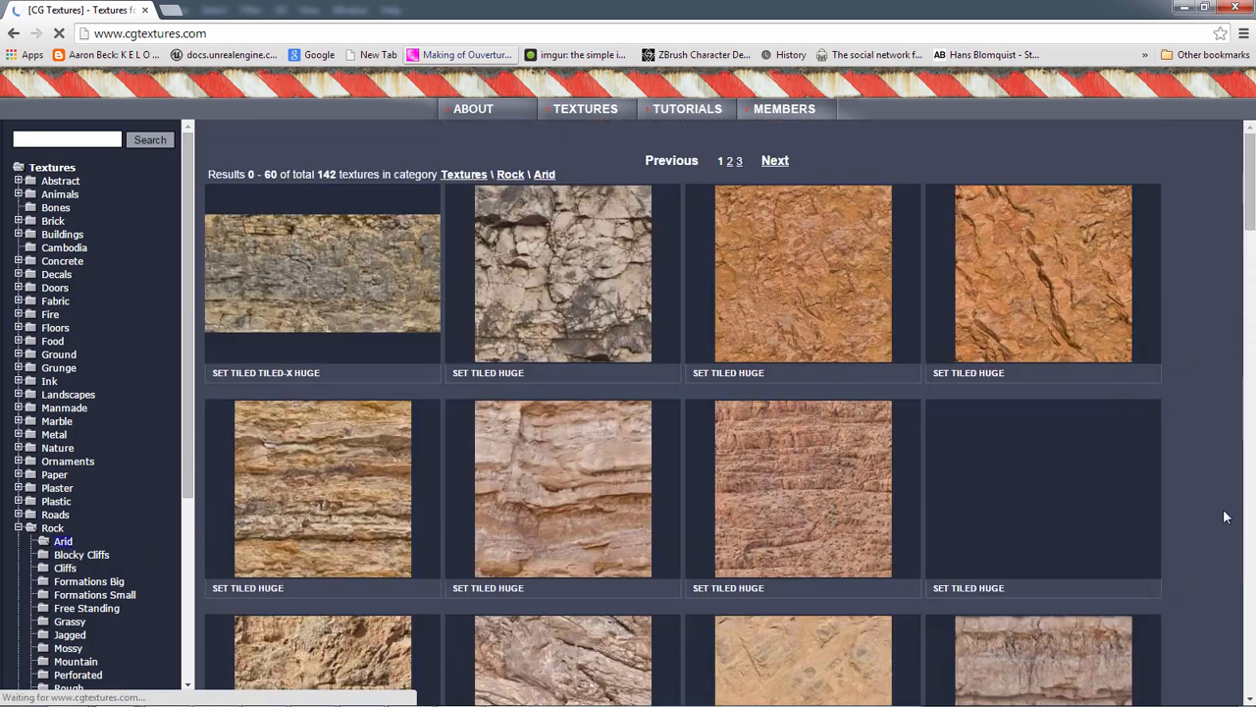
Open the cracked cliff texture RocksArid0033 in the Arid rock category and download its tiled Large 3000x3000 image
scroll(1222, 512, down, 2)
scroll(1221, 515, down, 2)
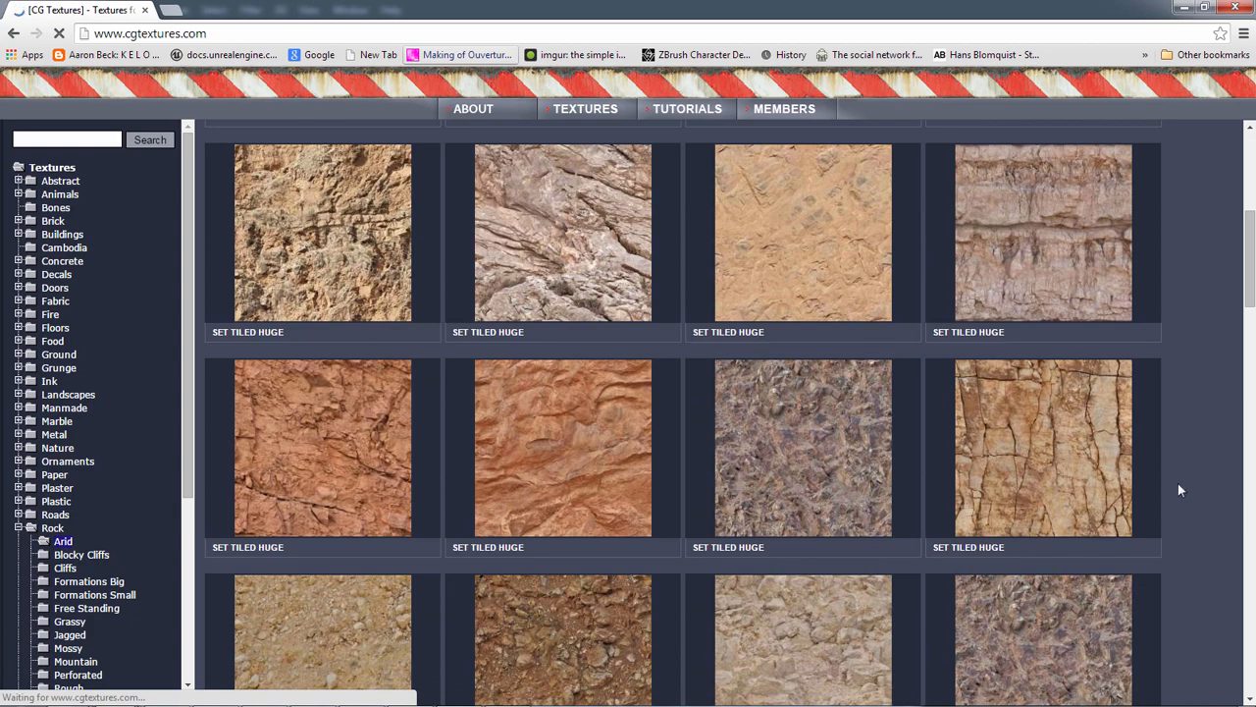
click(1109, 437)
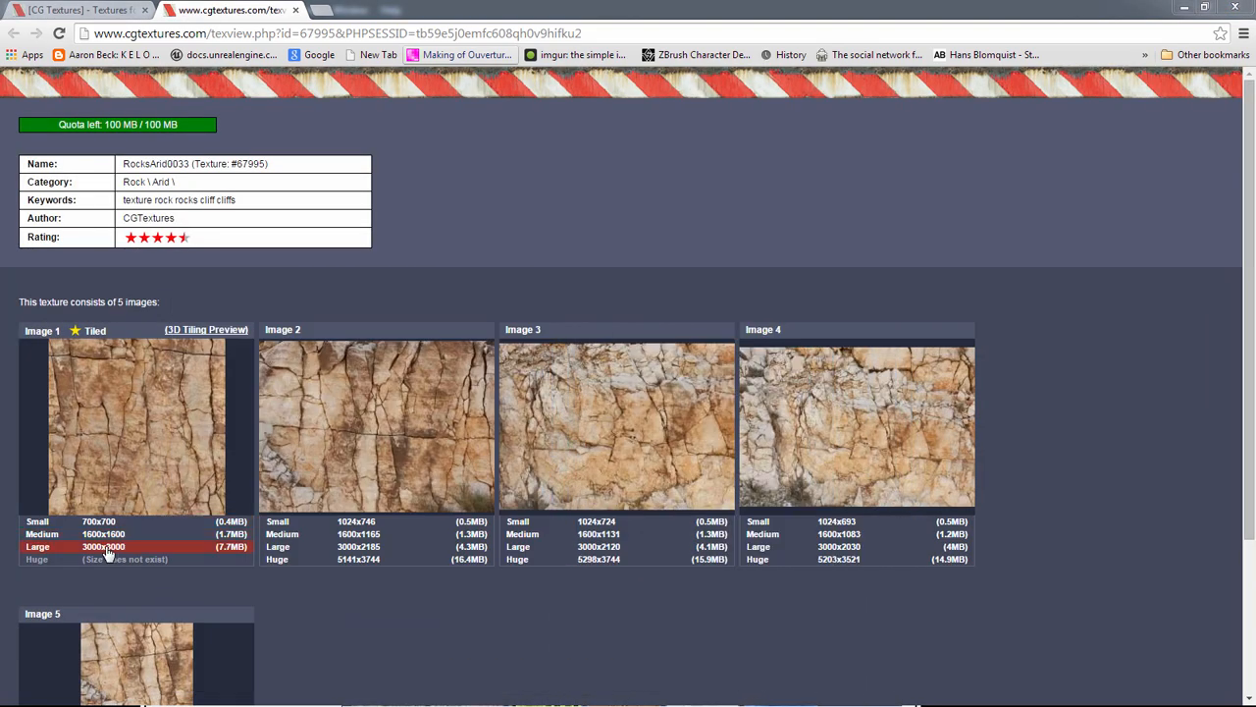
click(105, 550)
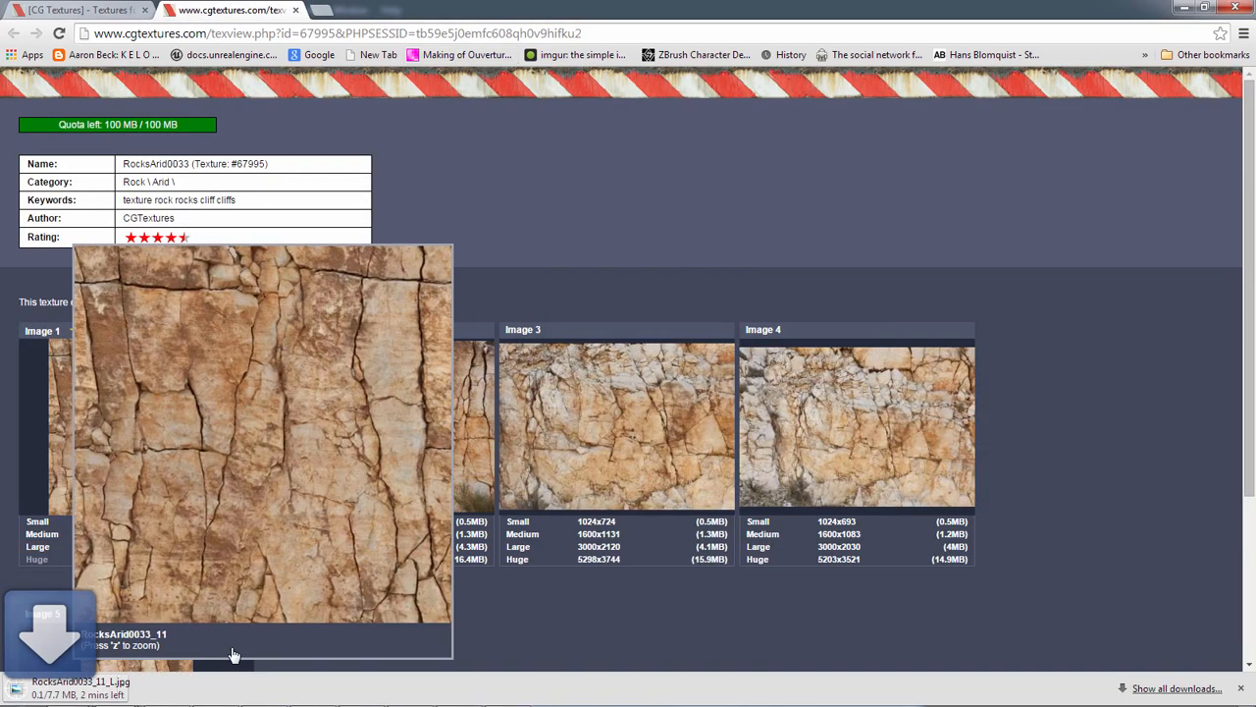
mouse_move(599, 407)
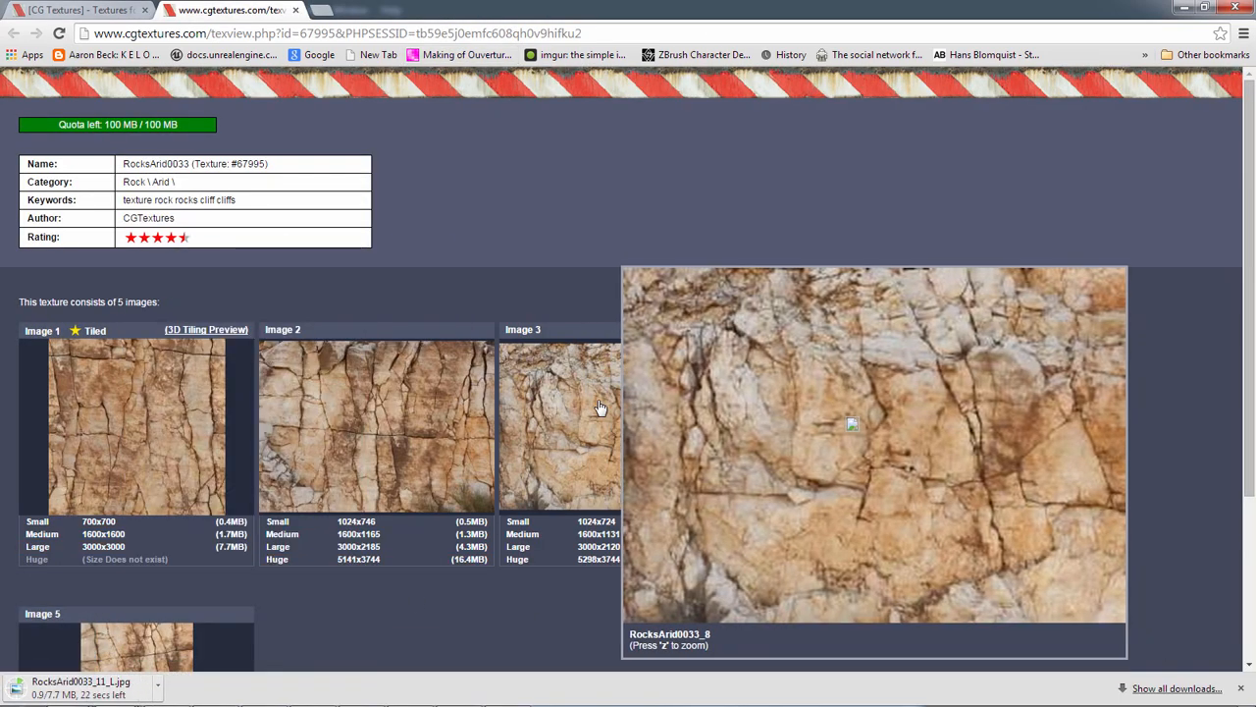
Switch to Photoshop and bring the Quixel toolbar to the front
key(alt+Tab)
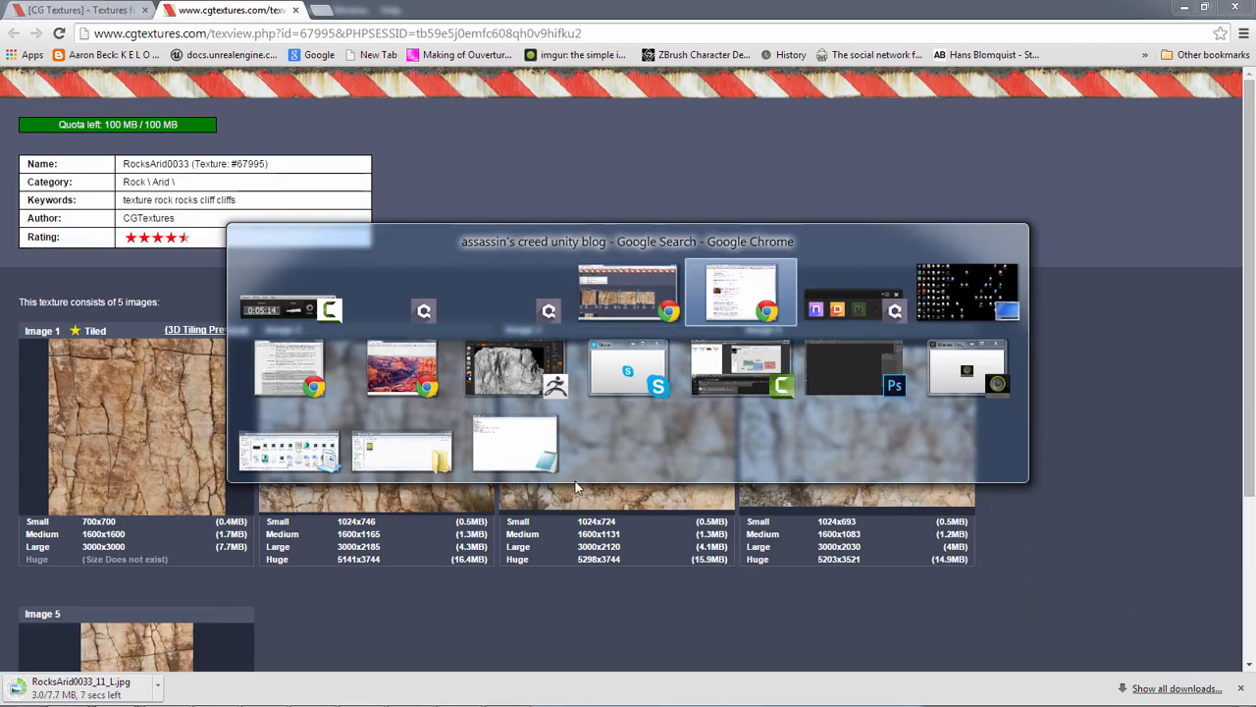
click(872, 350)
key(alt+Tab)
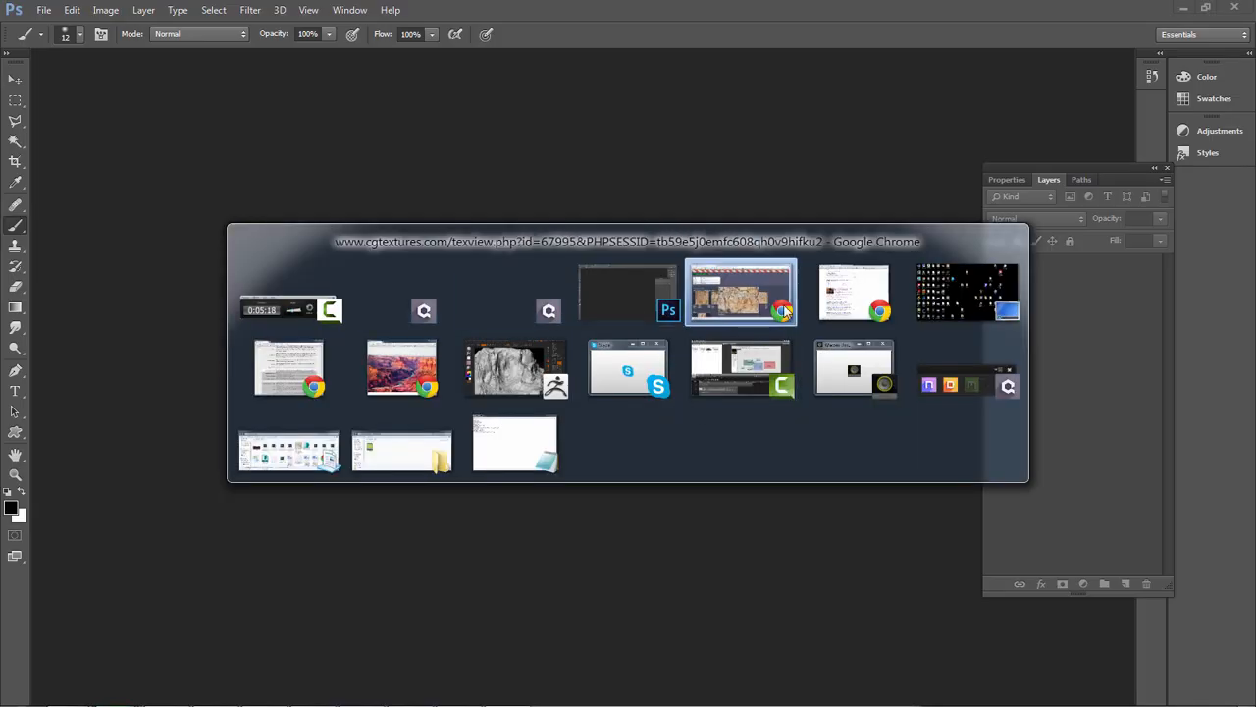
click(665, 281)
key(alt+Tab)
click(507, 690)
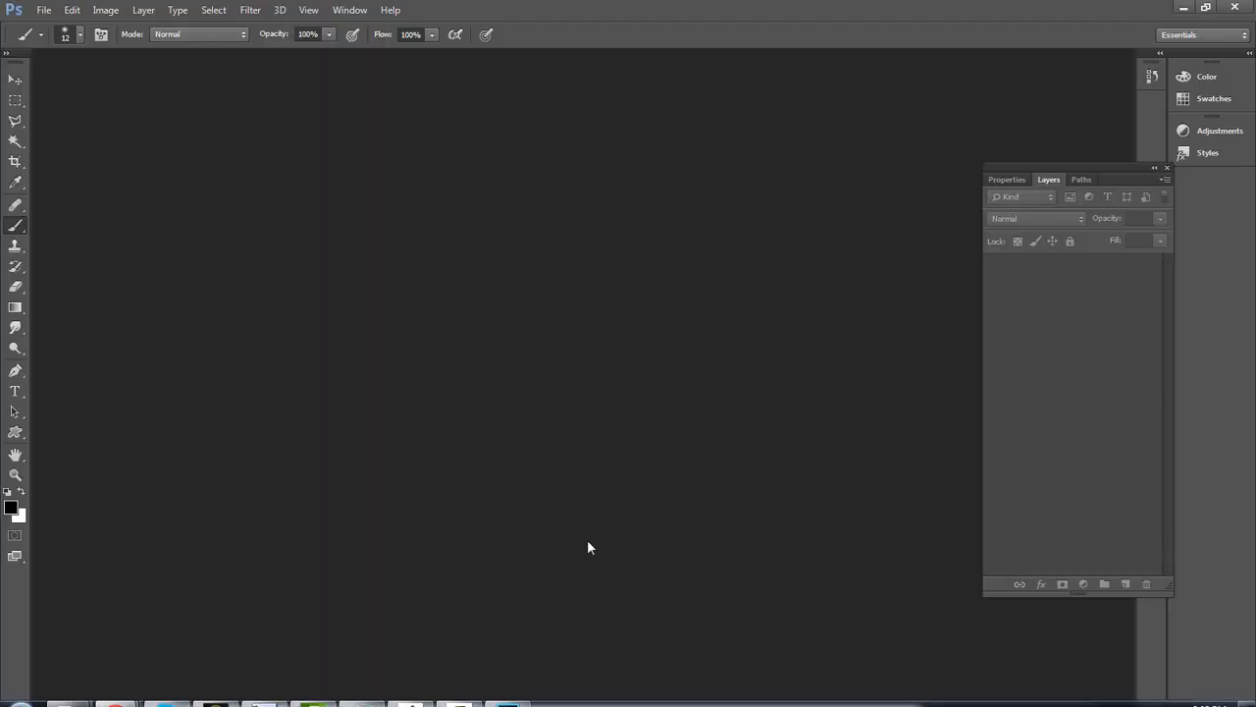
key(alt+Tab)
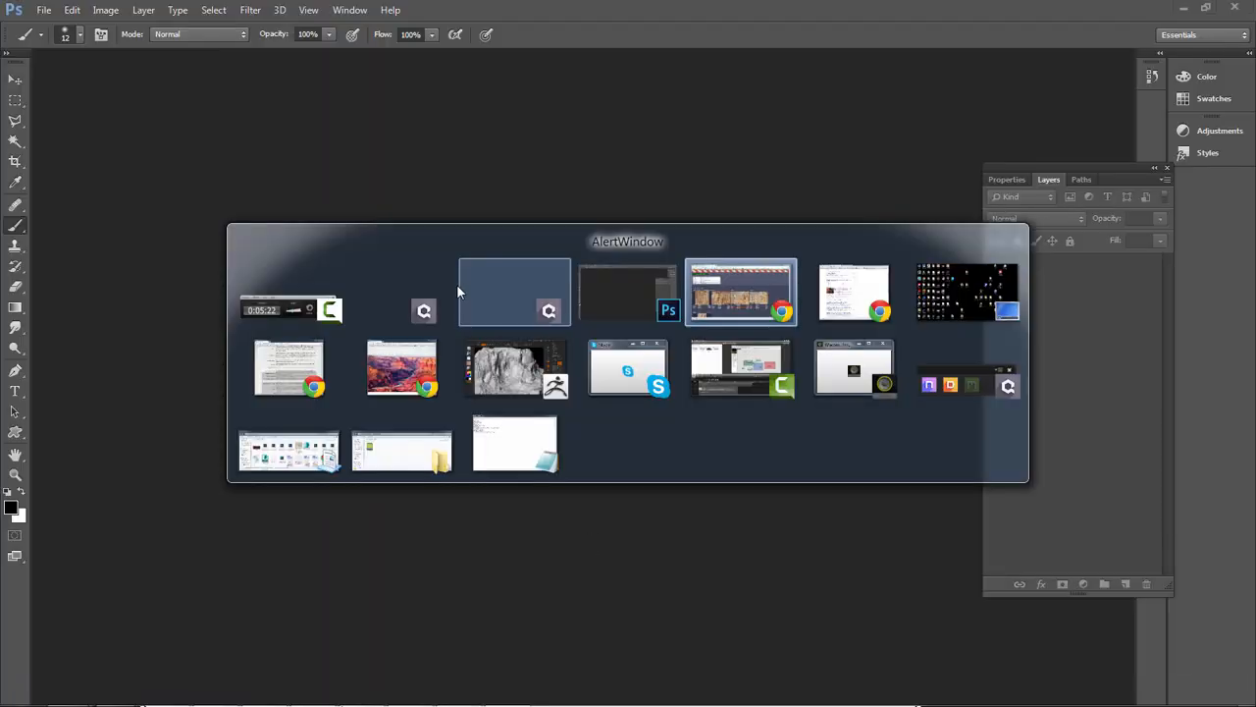
click(525, 305)
key(alt+Tab)
click(414, 309)
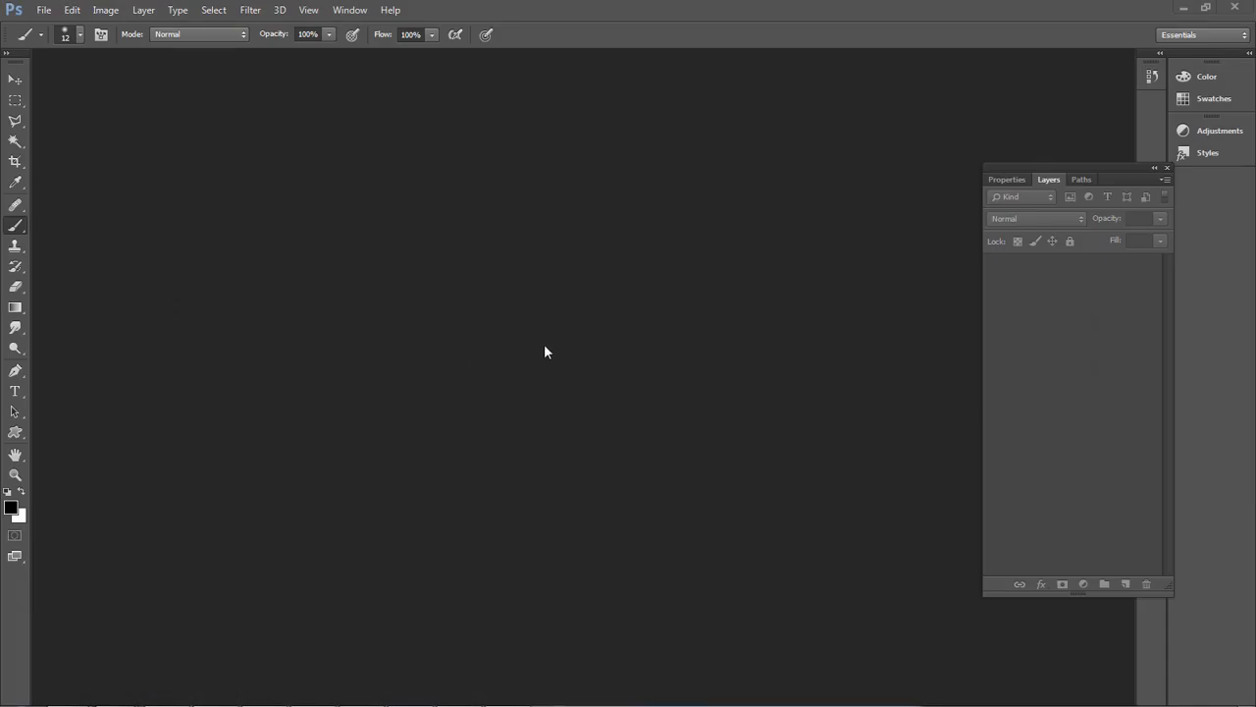
key(alt+Tab)
click(967, 367)
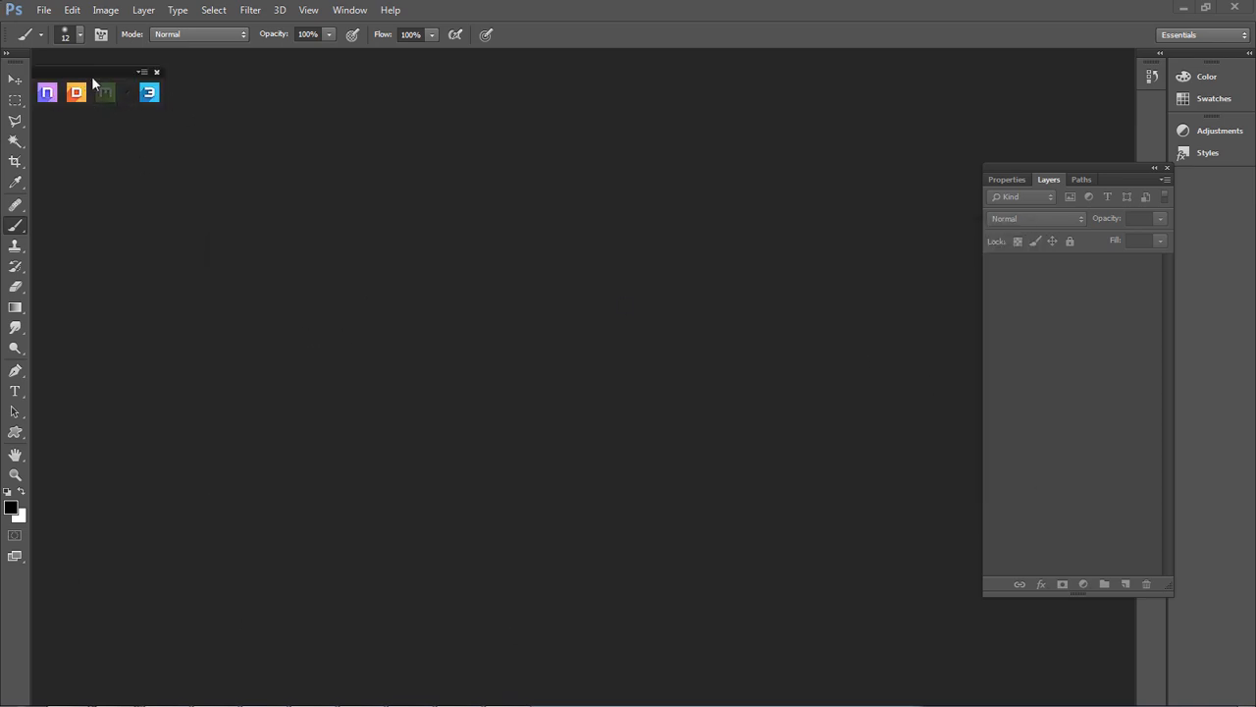
Launch Quixel DDO, dismiss its trial dialog and move the Base Creator window further into the workspace
drag(91, 76, 231, 159)
click(186, 194)
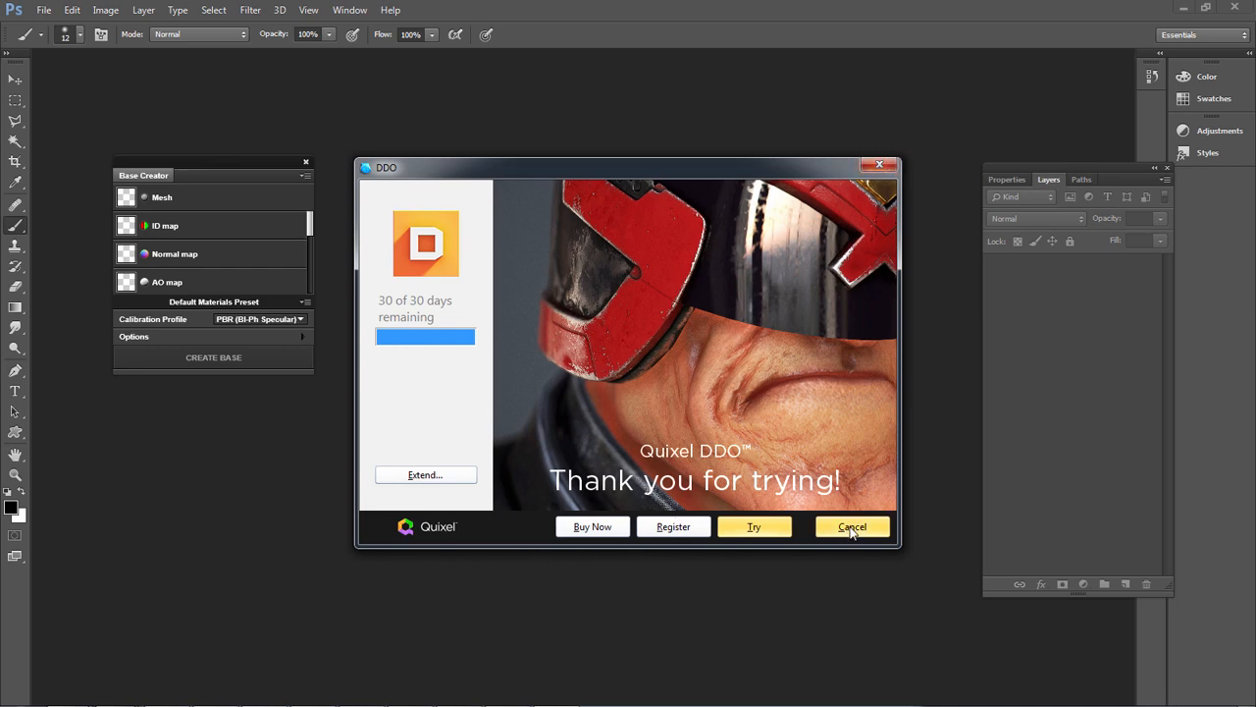
click(673, 530)
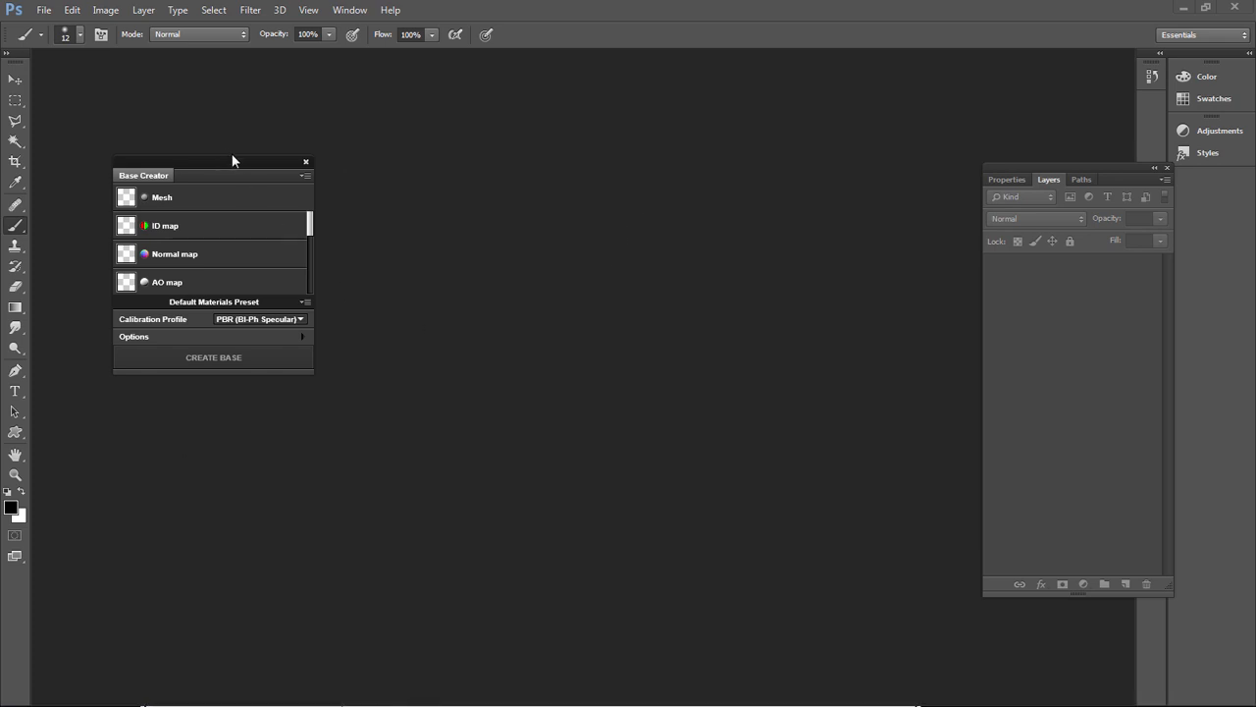
drag(233, 164, 312, 170)
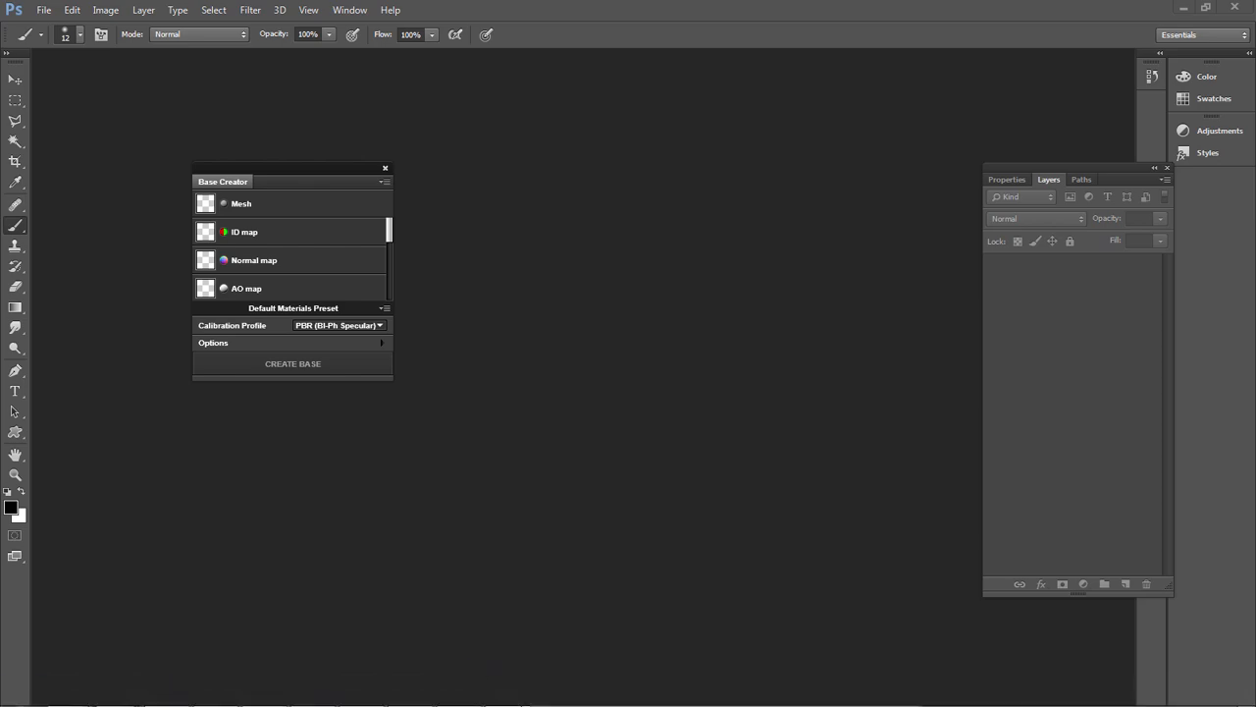
Switch to World Machine and accept the Bitmap Output properties for DemoColorA.bmp
click(263, 692)
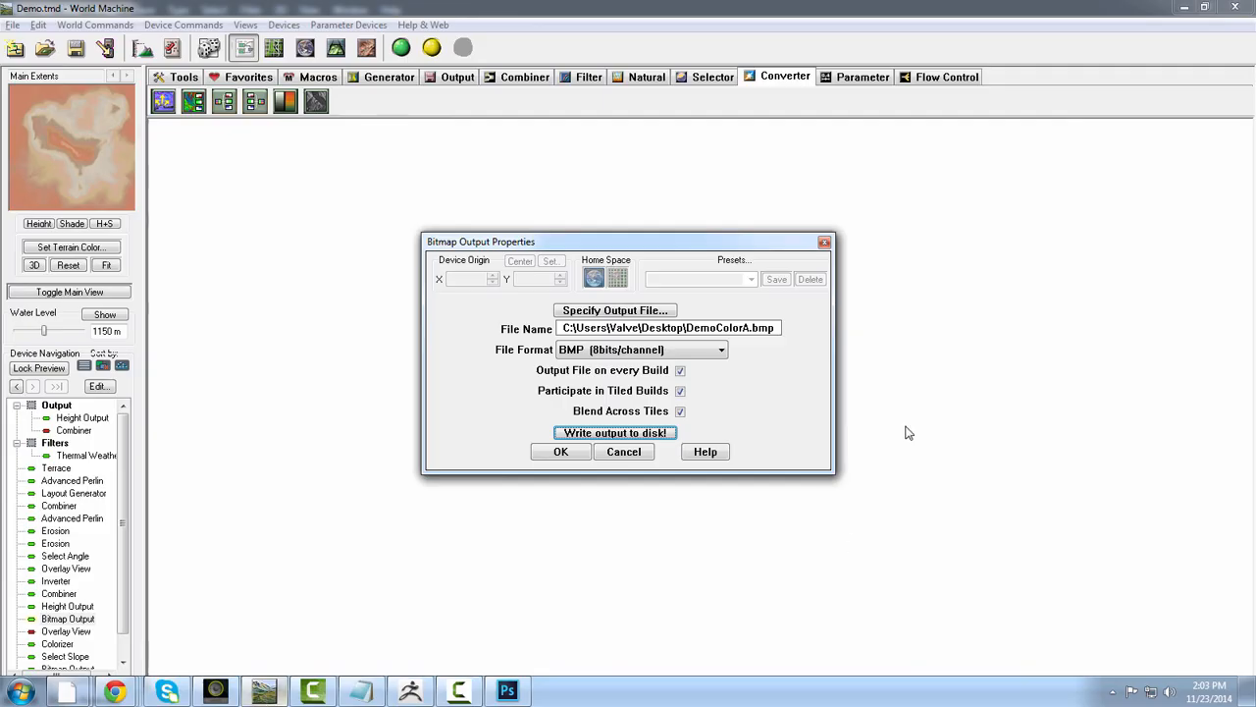
click(574, 457)
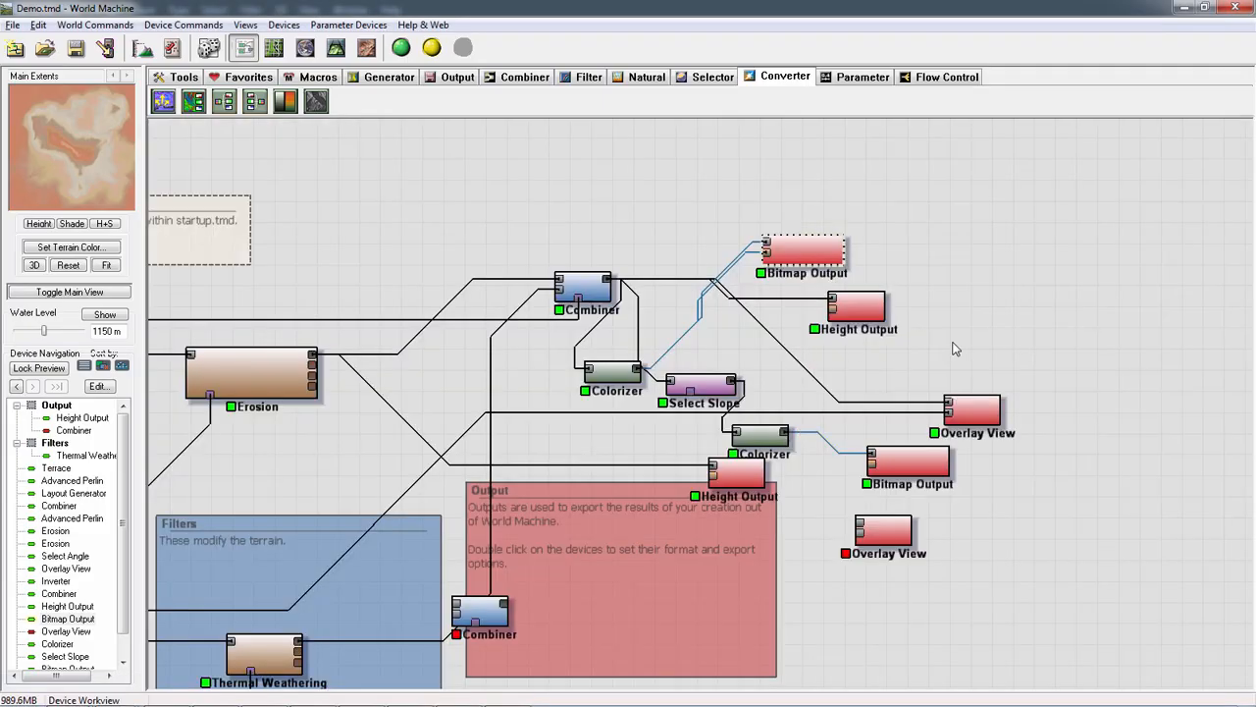
drag(956, 349, 916, 351)
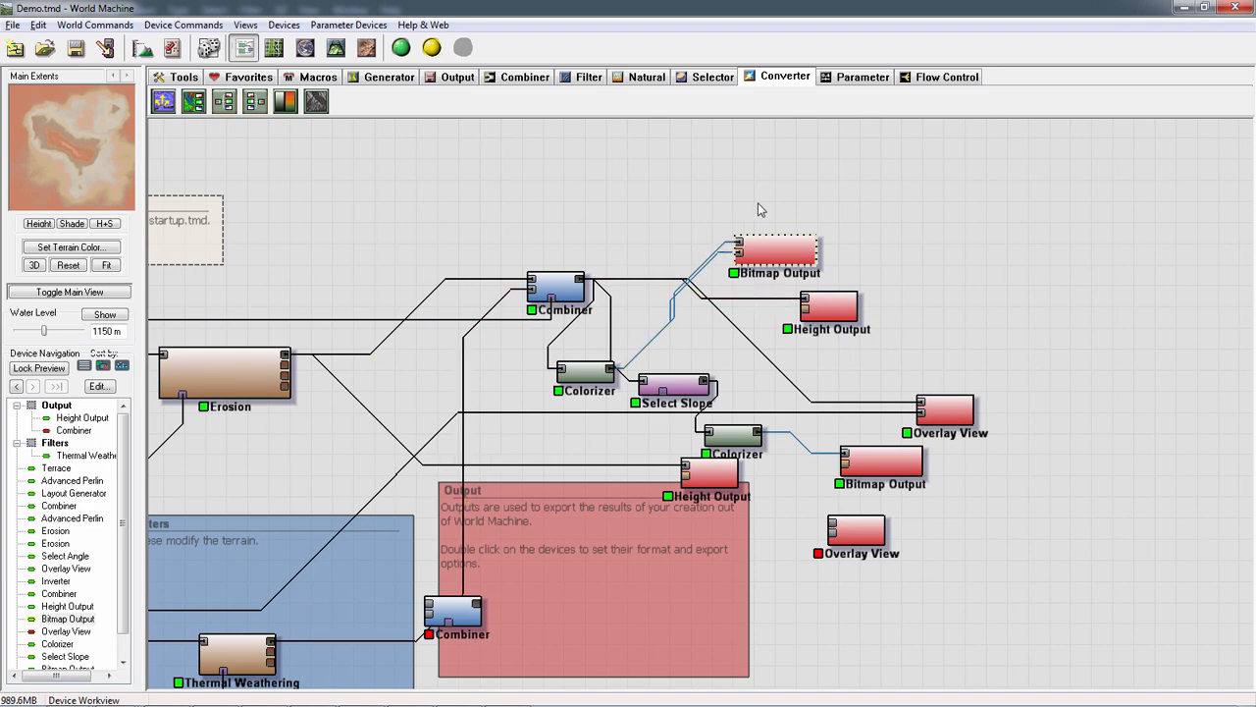
Add a Normal-Map Maker beside the output devices and connect the upper Combiner's output to its primary heightfield input
click(163, 101)
click(1051, 291)
right_click(1168, 474)
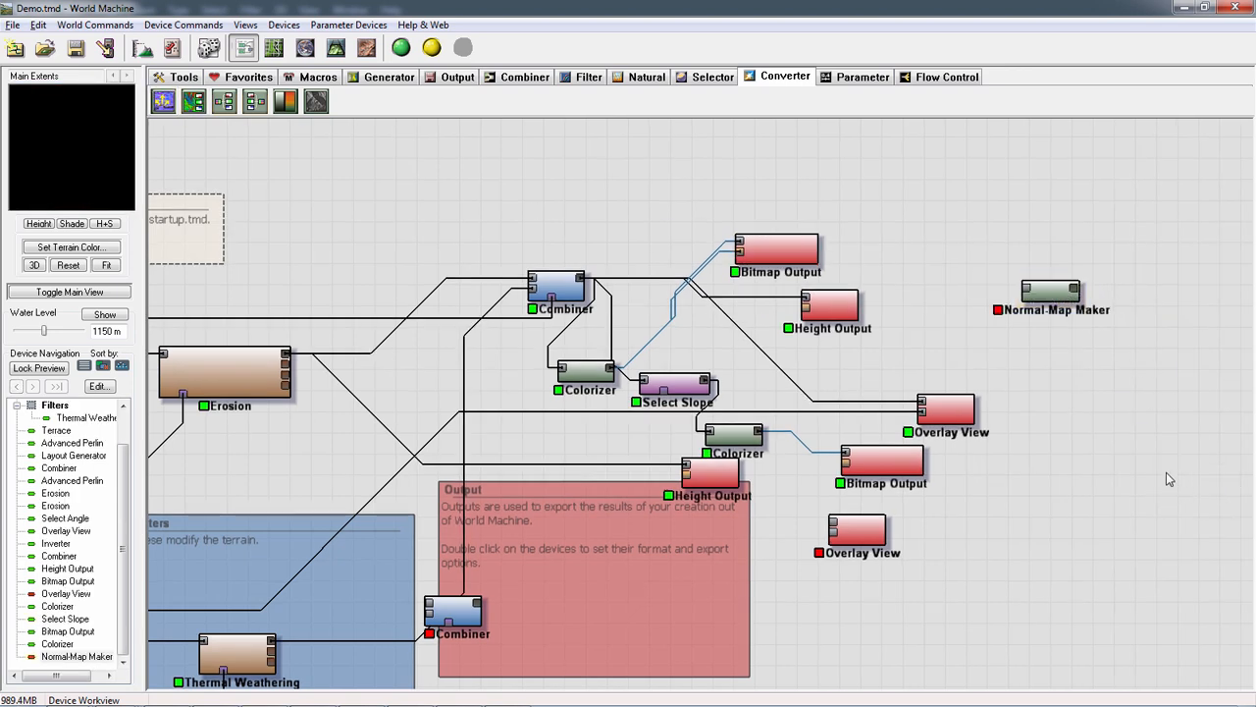
click(581, 283)
drag(581, 283, 1027, 291)
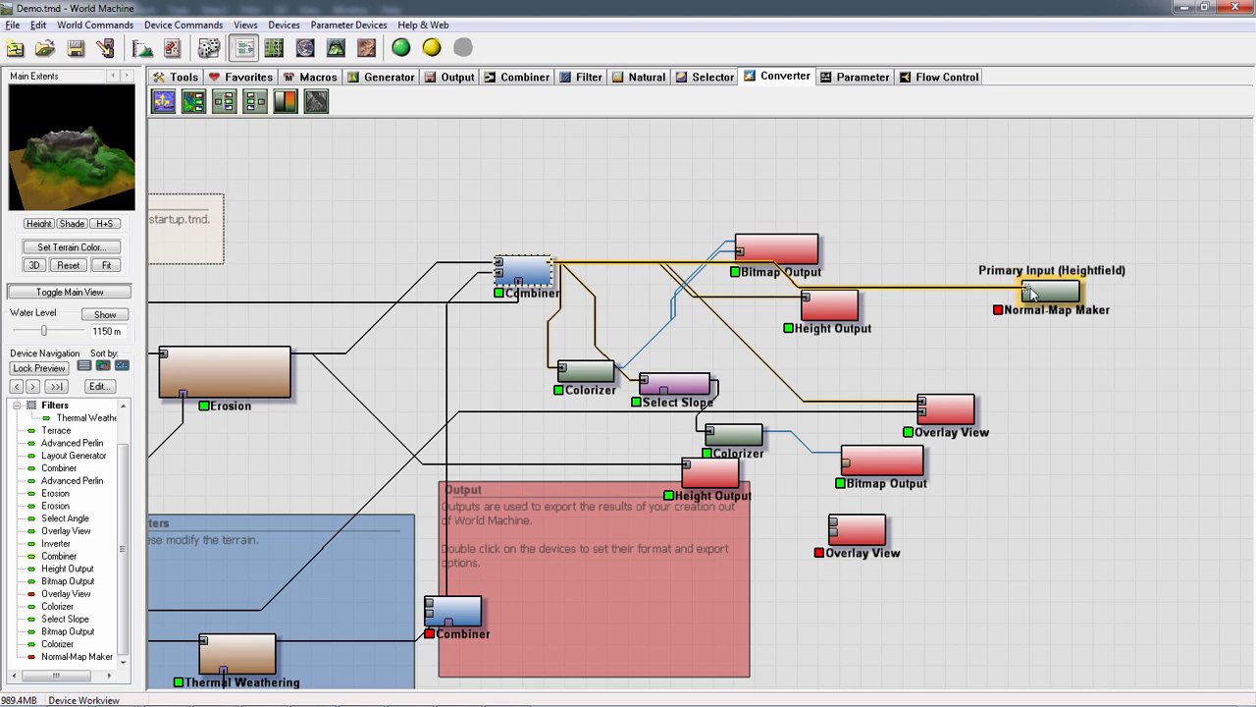
Review the Normal-Map Maker's properties and accept the R=X, G=Y, B=Z encoding
click(1057, 297)
double_click(1057, 294)
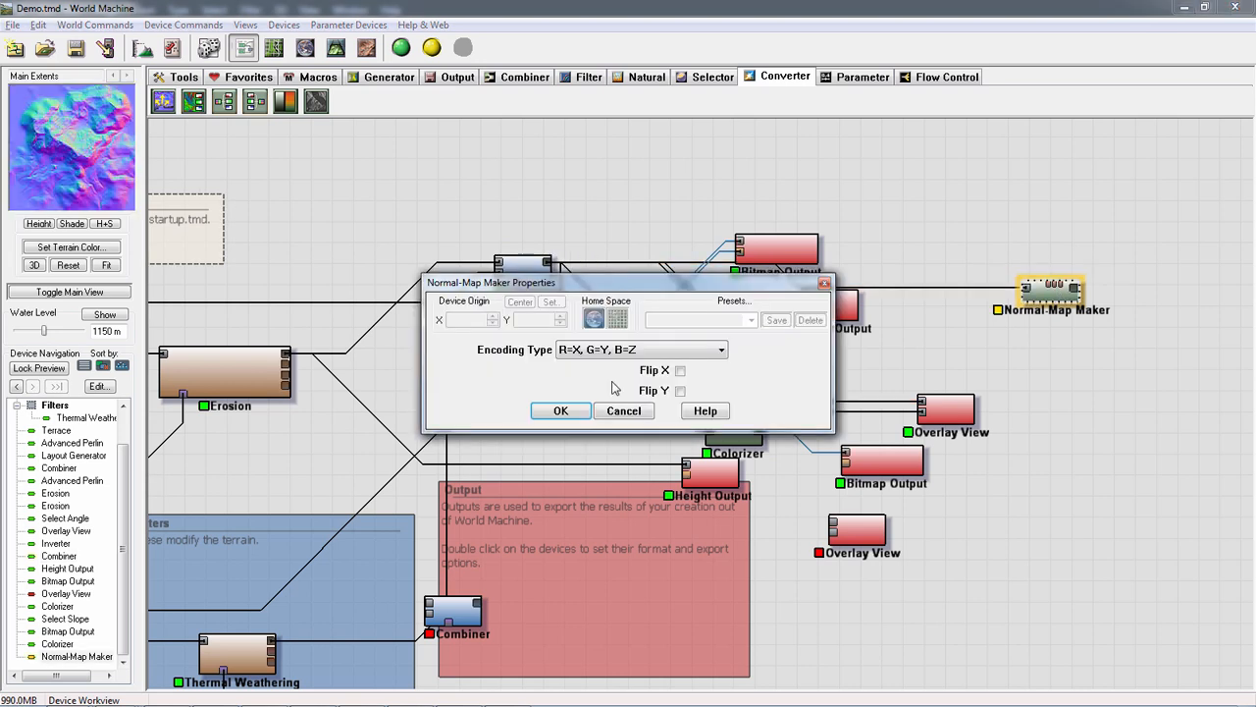
click(561, 411)
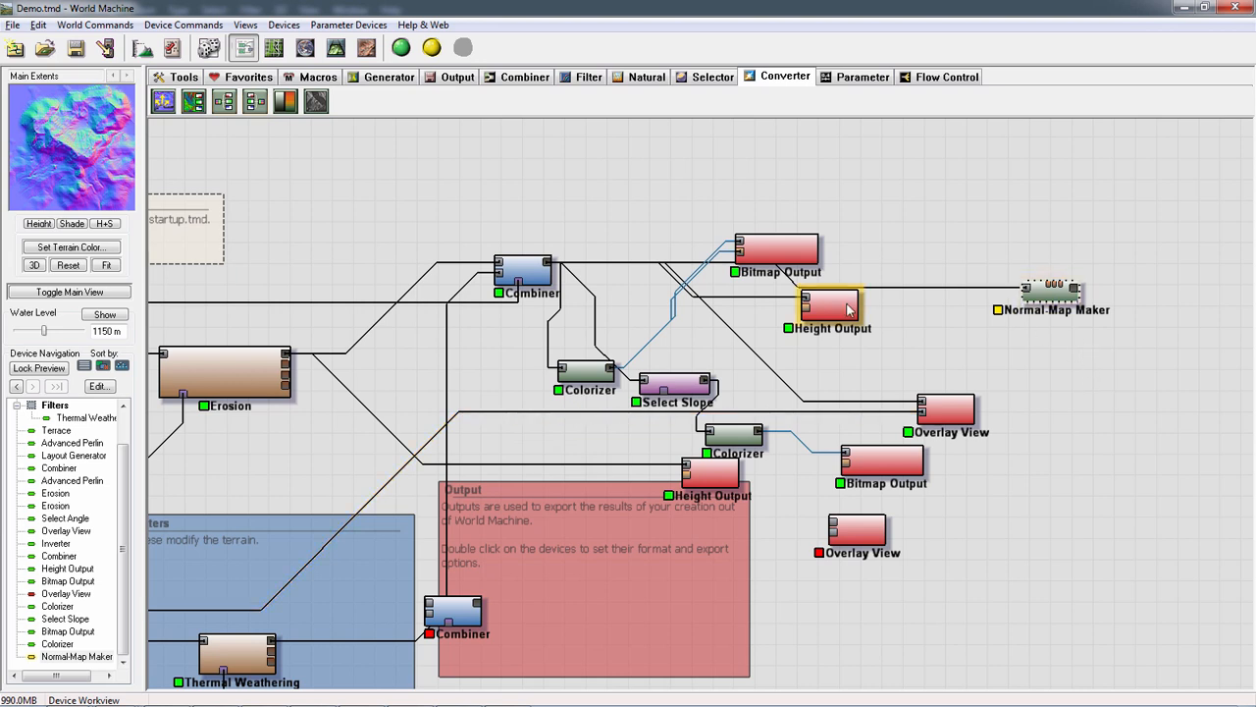
Duplicate the lower Bitmap Output, place the copy beside the Normal-Map Maker and connect the Normal-Map Maker's output to it
click(882, 461)
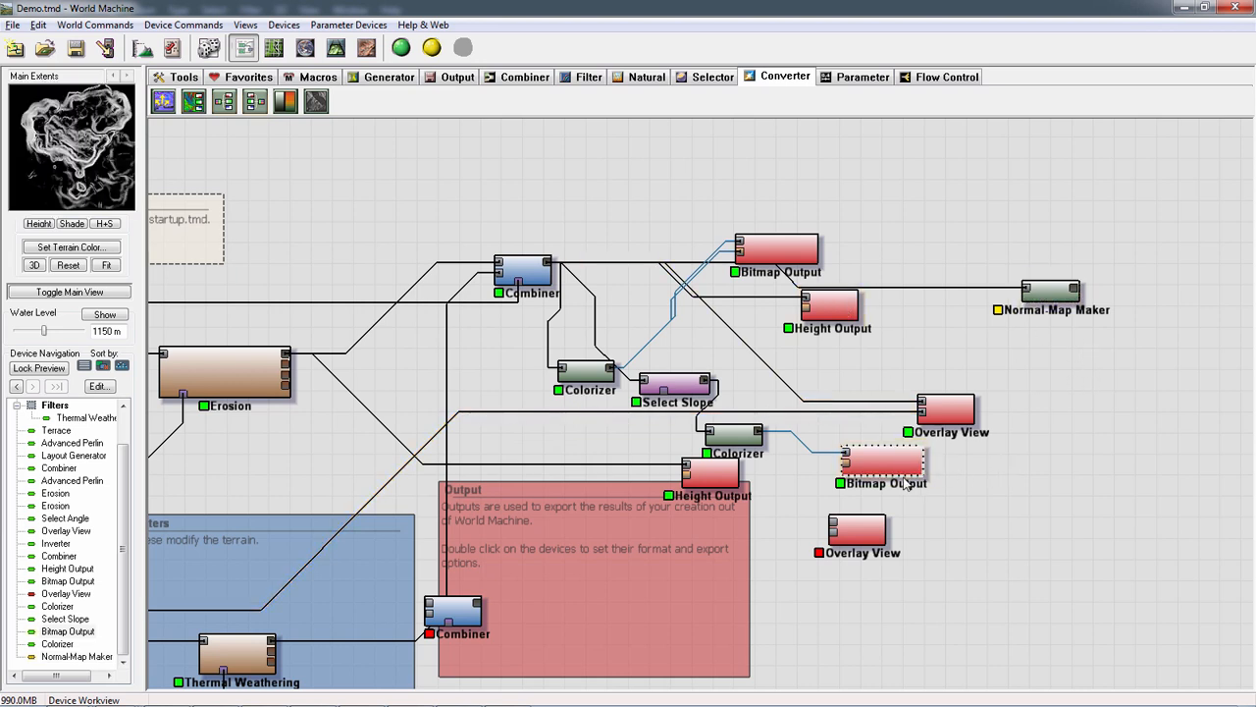
key(ctrl+v)
drag(901, 479, 1153, 312)
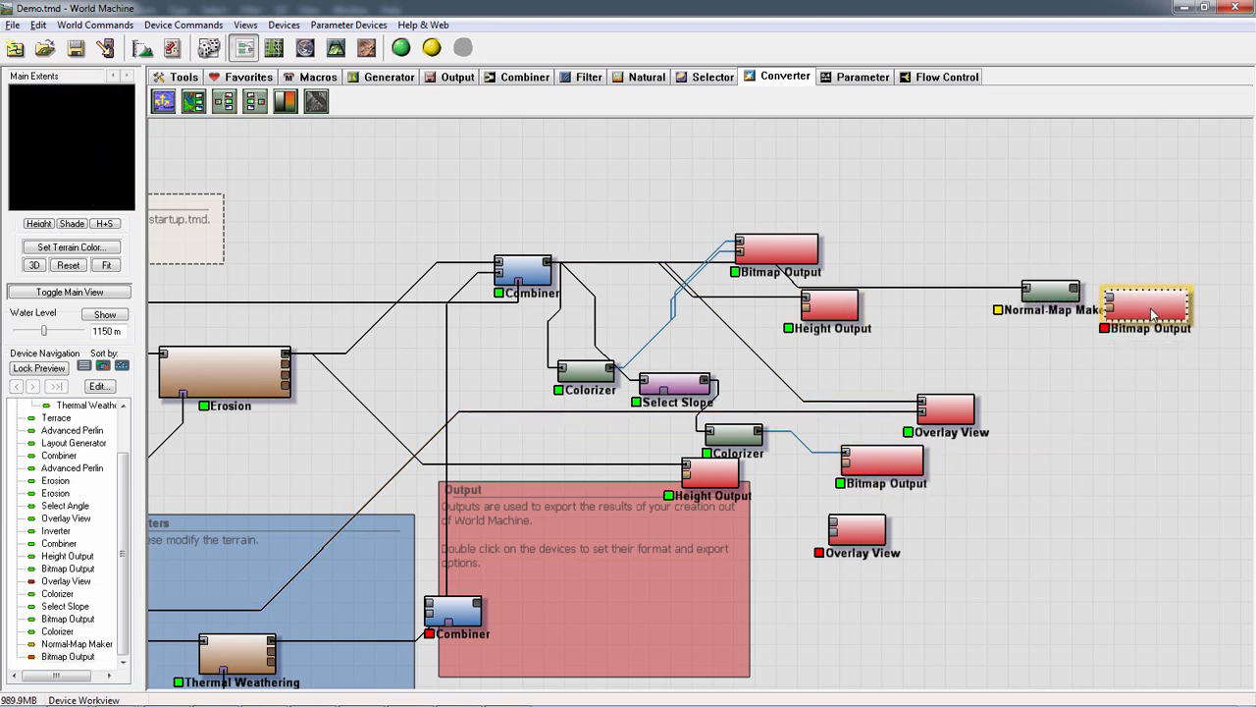
drag(1079, 291, 1148, 262)
Set the new Bitmap Output's file name to DemoNM.bmp on the Desktop and accept its properties
double_click(1182, 267)
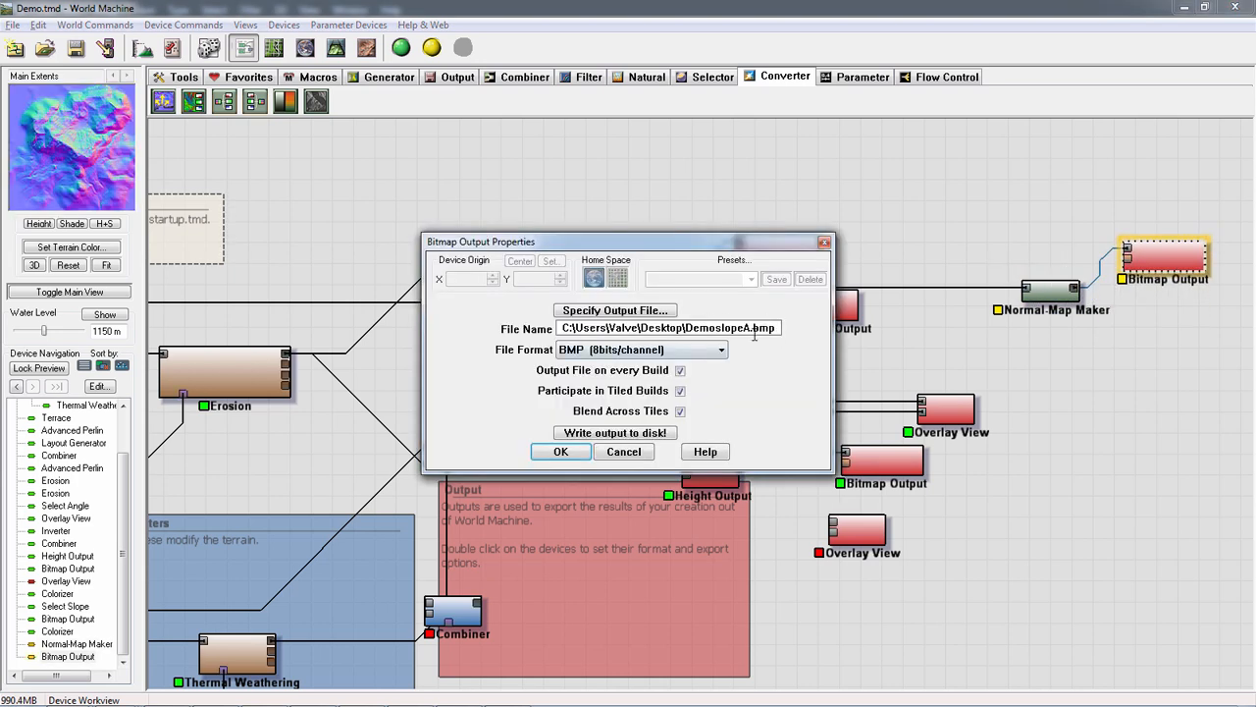
drag(753, 328, 724, 328)
text(NM)
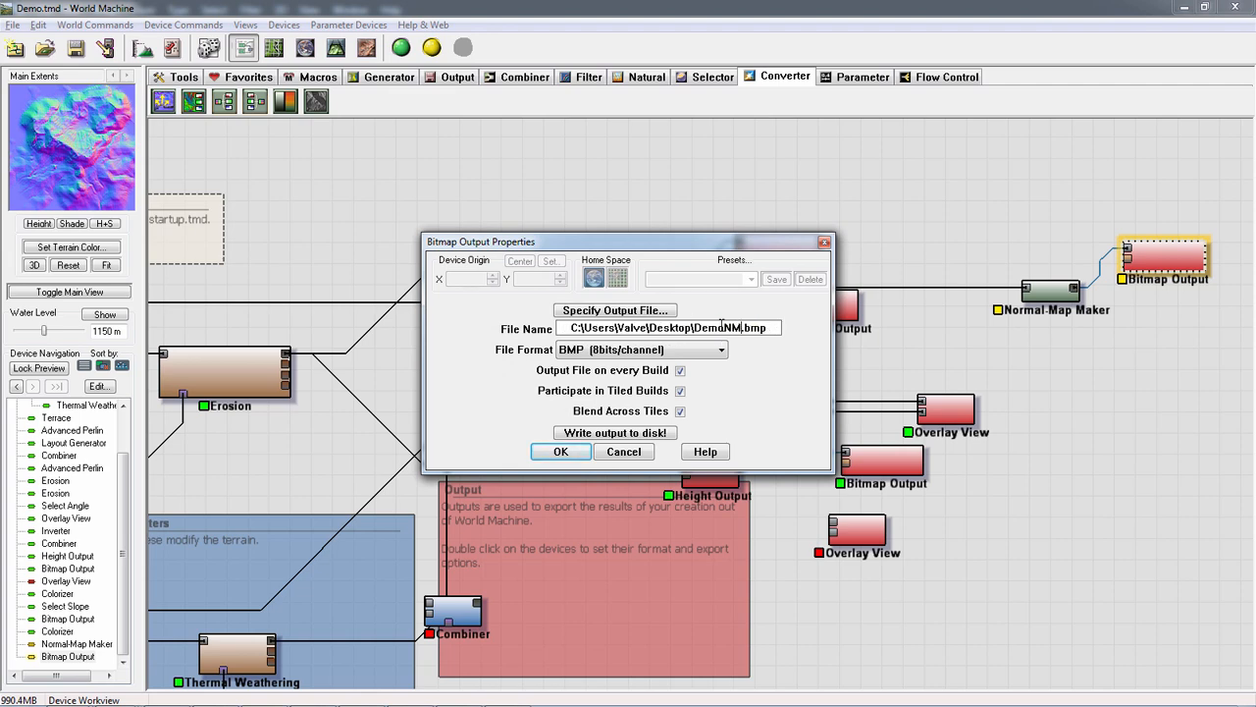
click(561, 452)
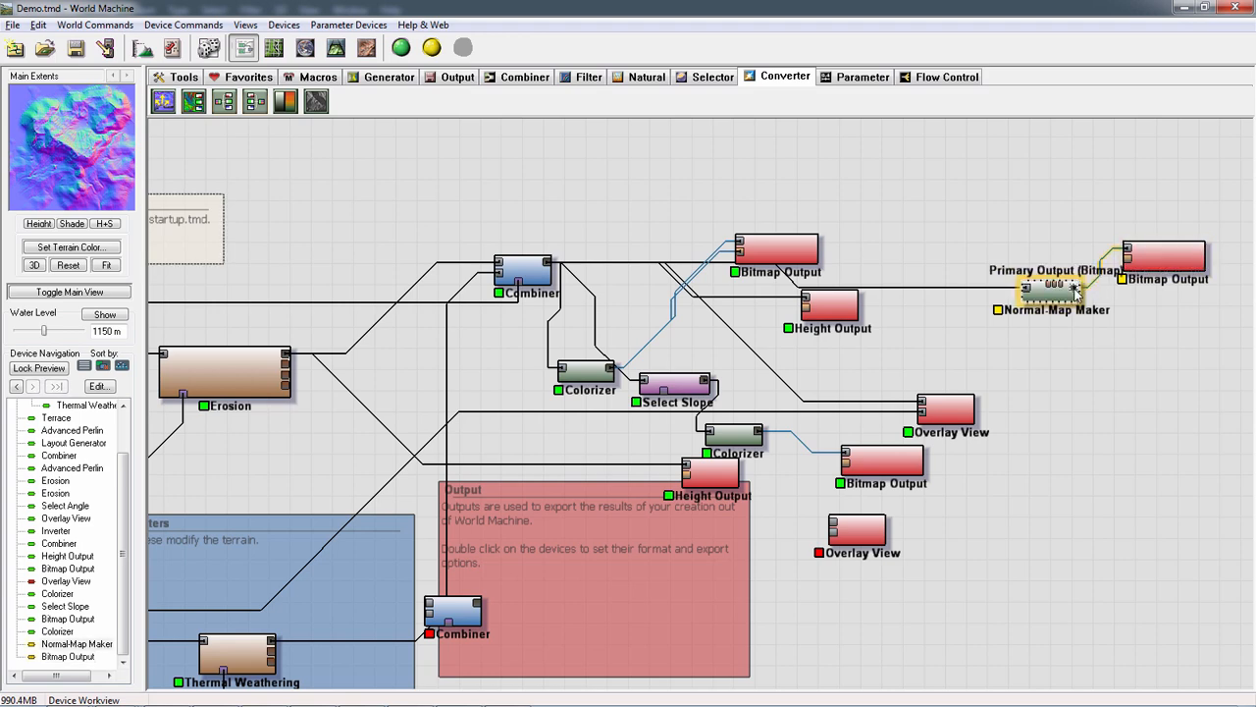
Wire the Normal-Map Maker's output to the new Bitmap Output again, build the world and write DemoNM.bmp to disk
drag(1074, 288, 1126, 314)
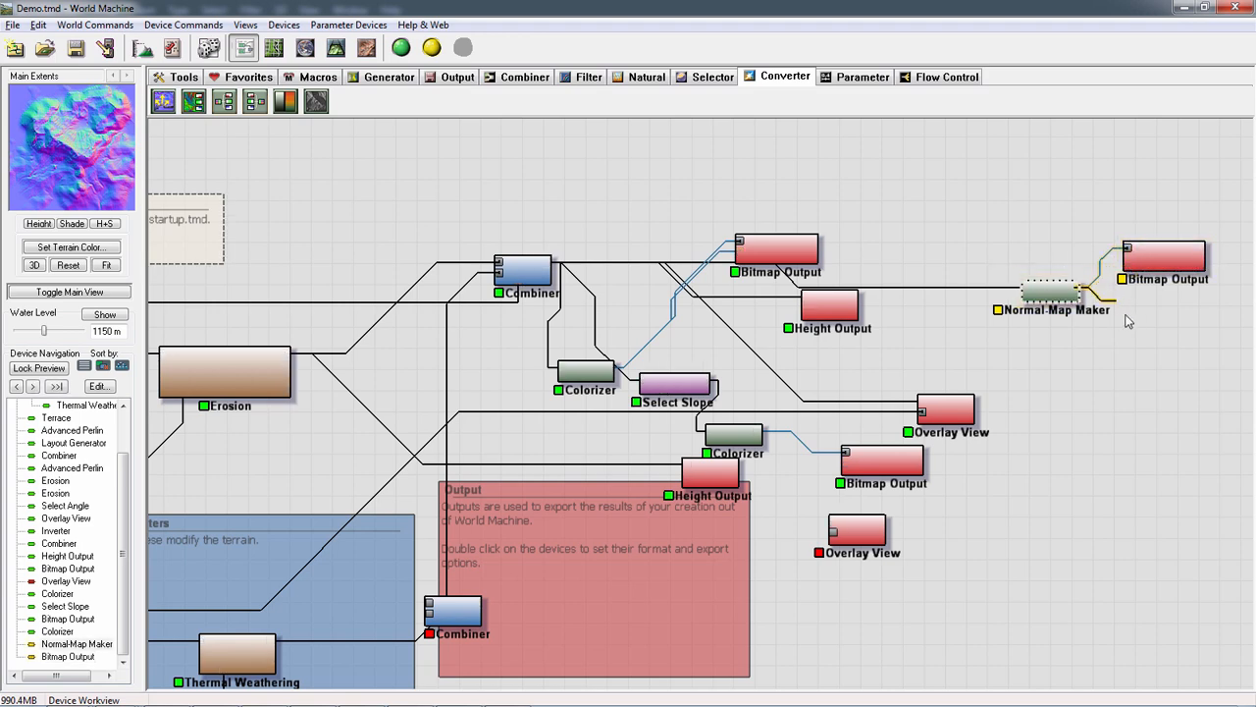
double_click(1169, 258)
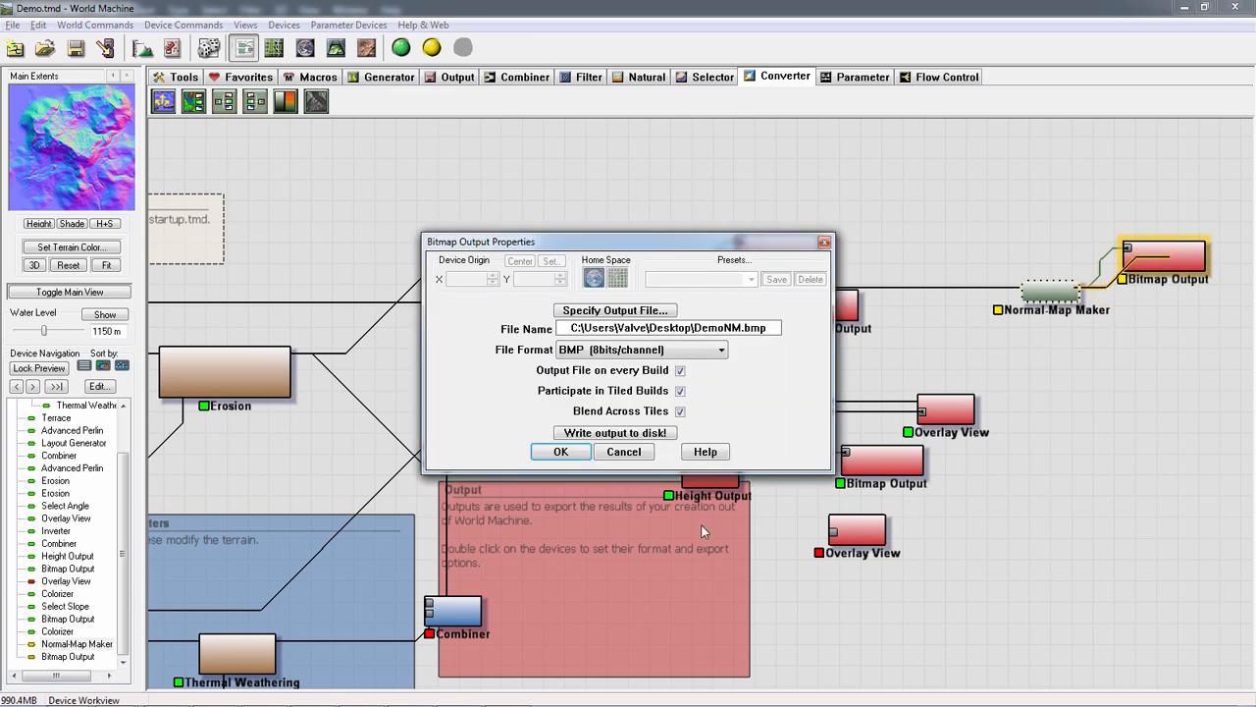
click(640, 433)
click(662, 406)
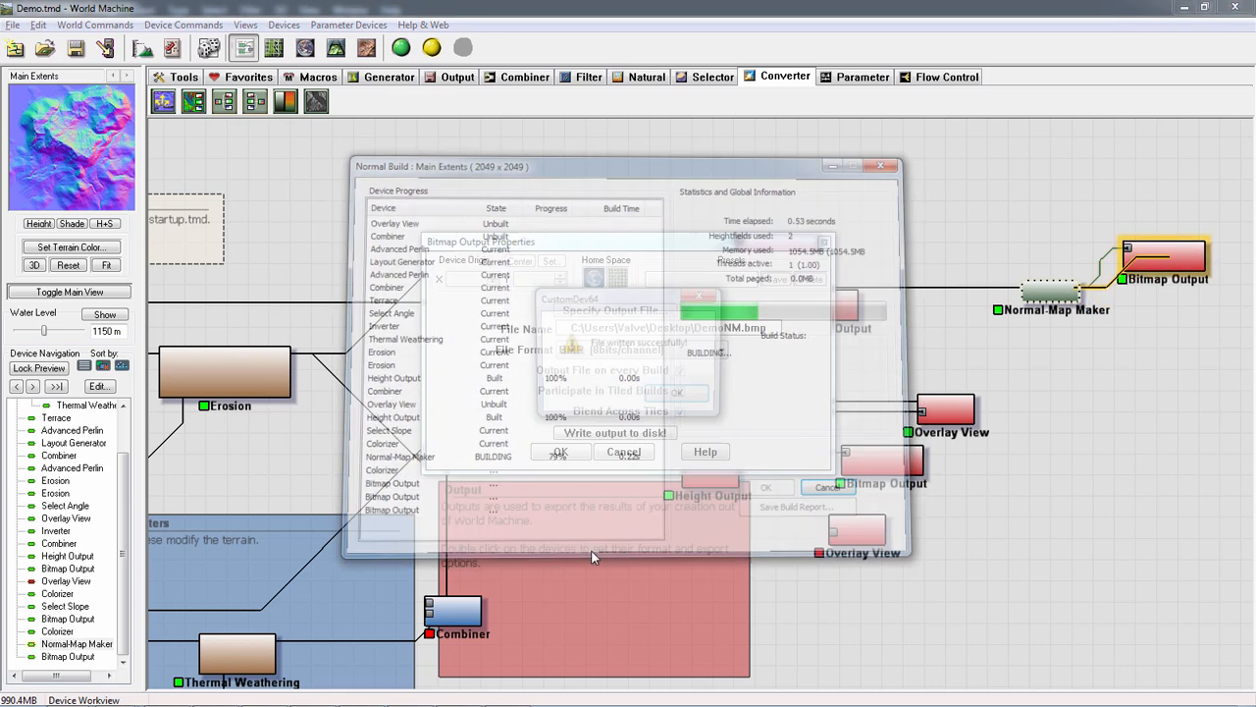
click(677, 392)
Search the installed programs for xNormal and launch it
key(alt+Tab)
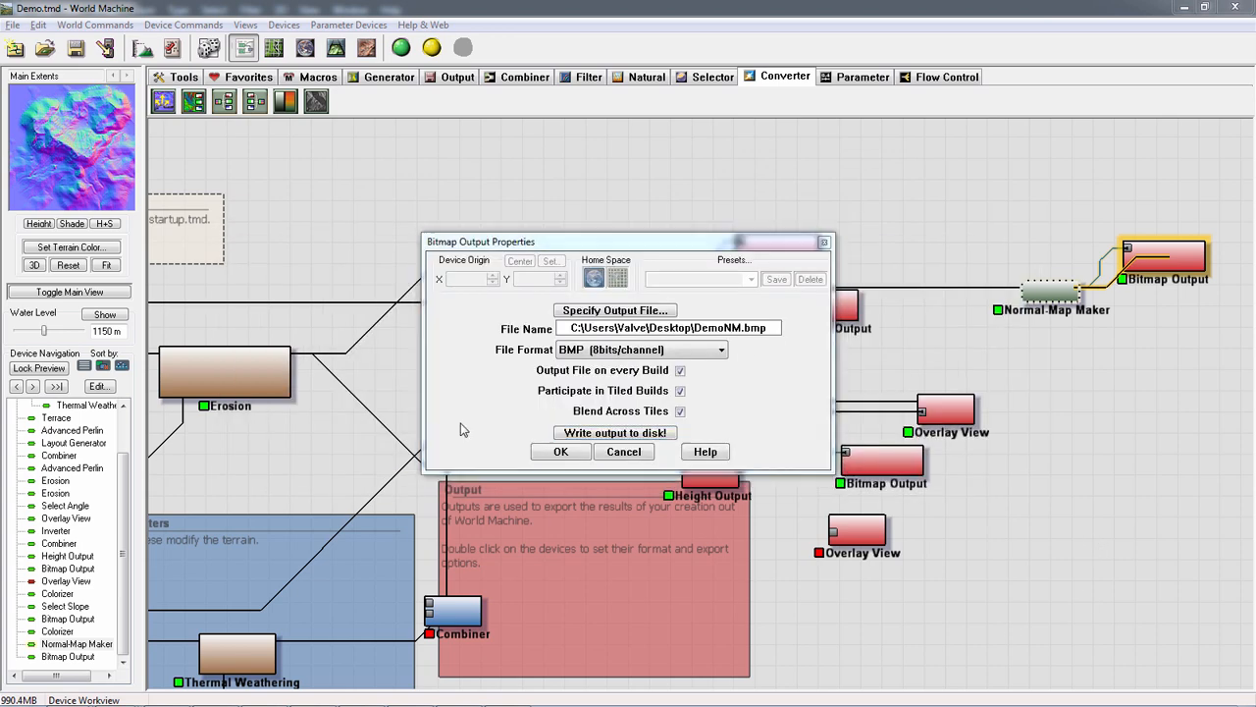
key(alt+Tab)
key(alt+Tab)
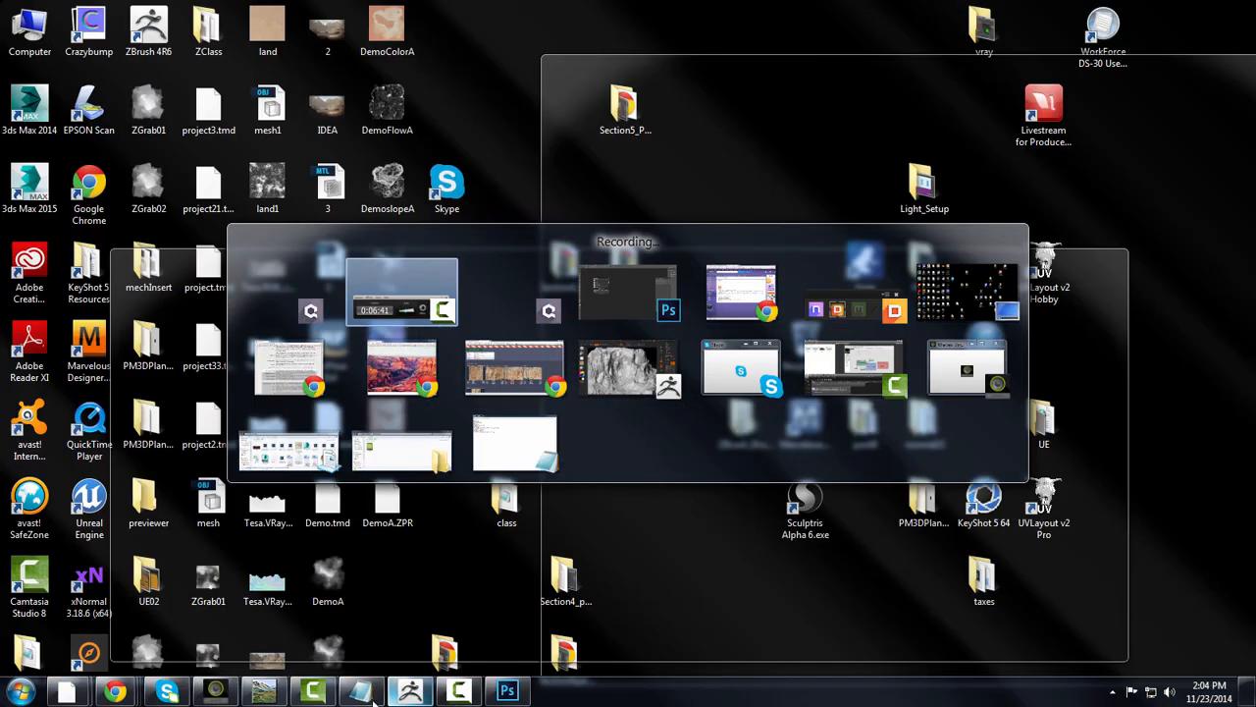
key(super)
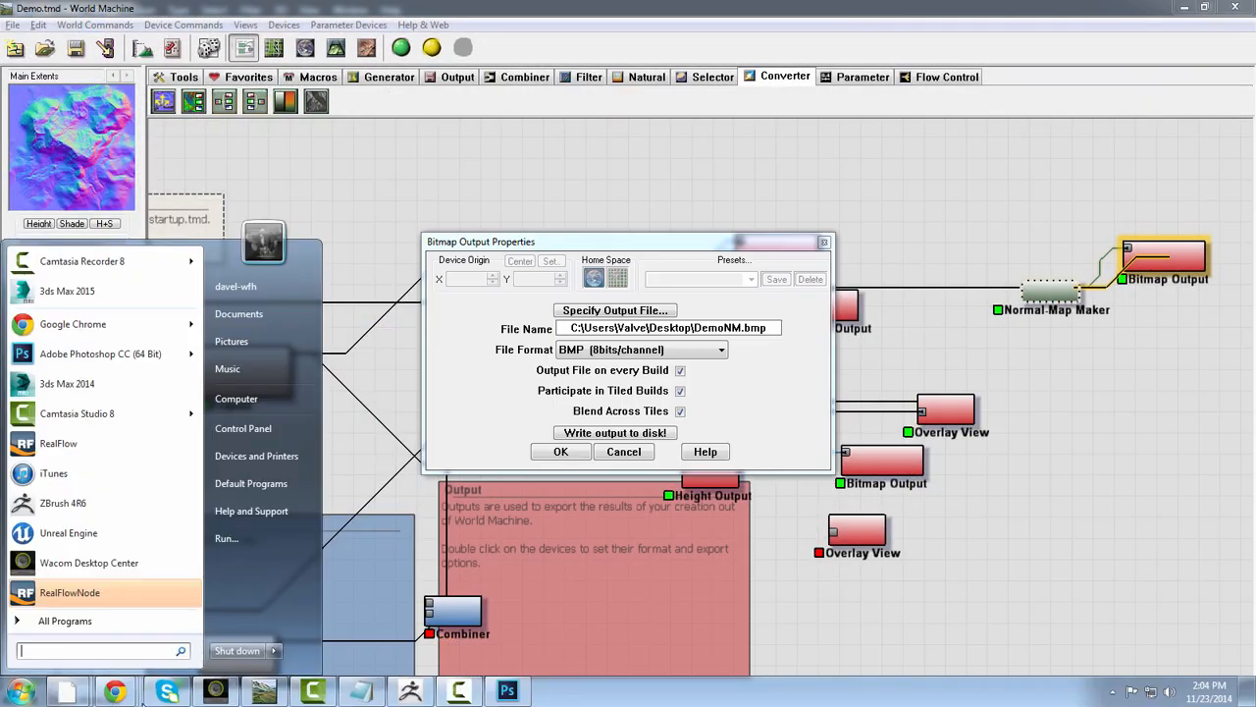
click(135, 616)
text(n)
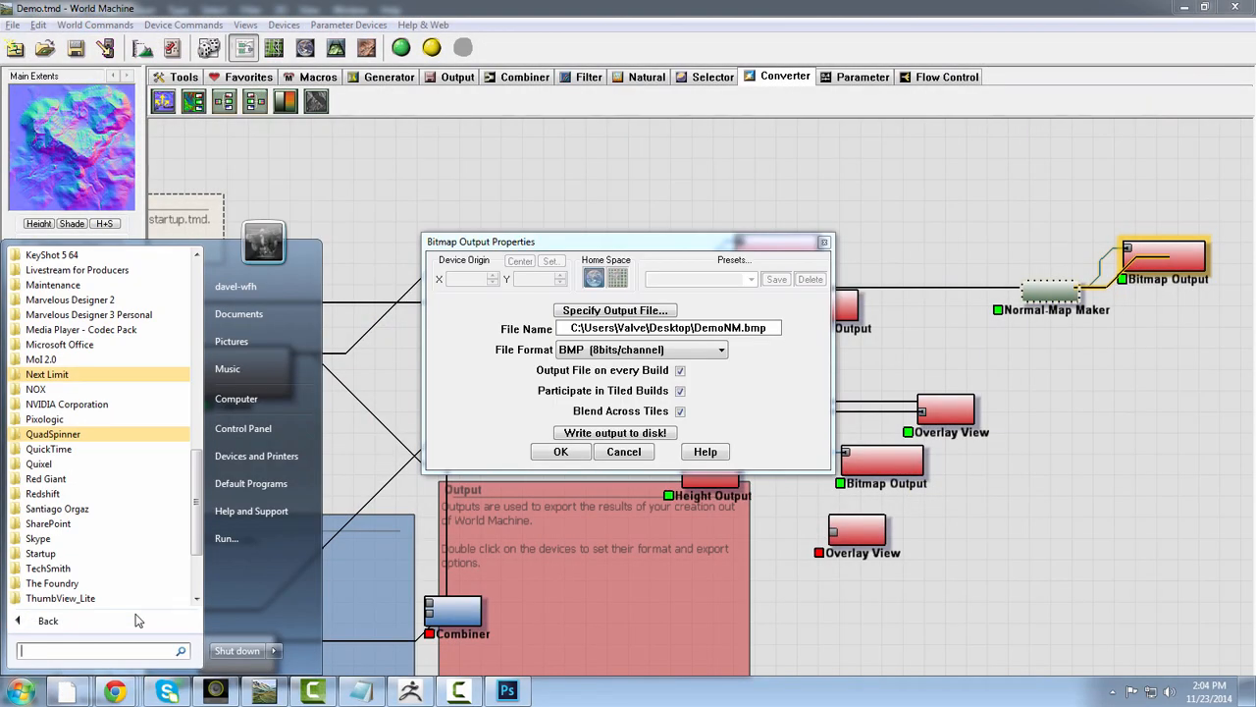
text(xn)
key(Return)
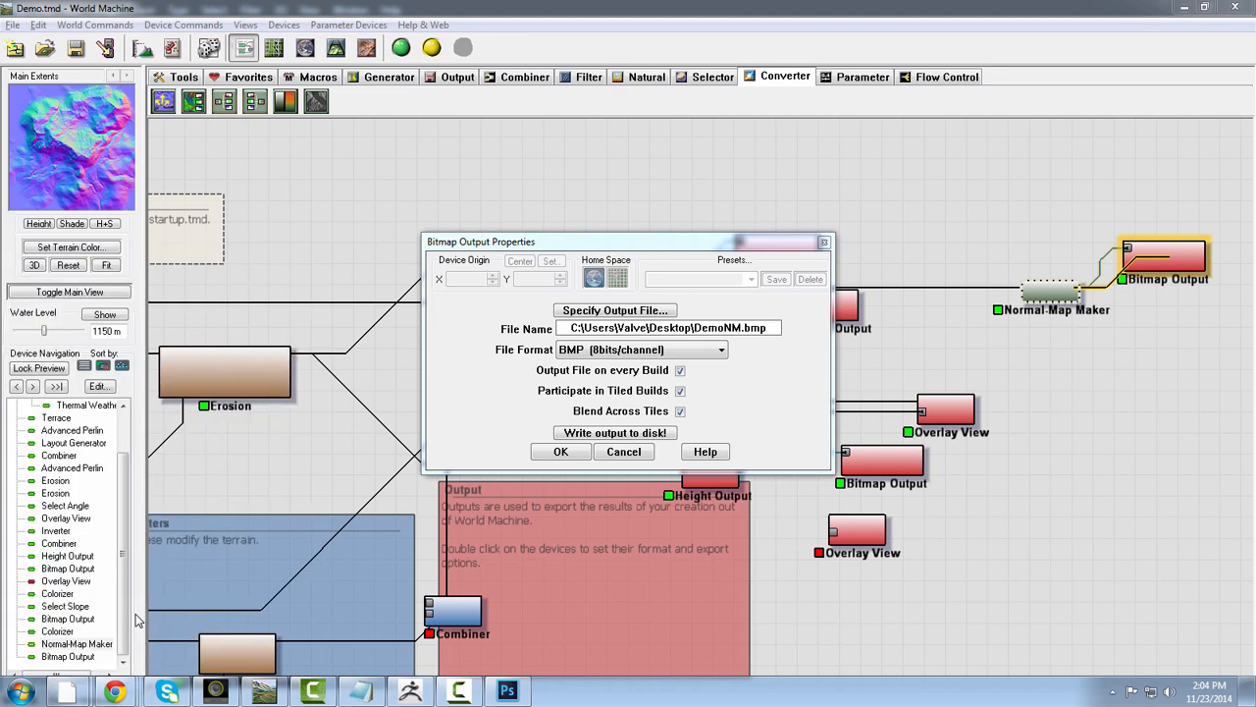
Switch to ZBrush and frame the whole cliff terrain in the canvas
click(411, 692)
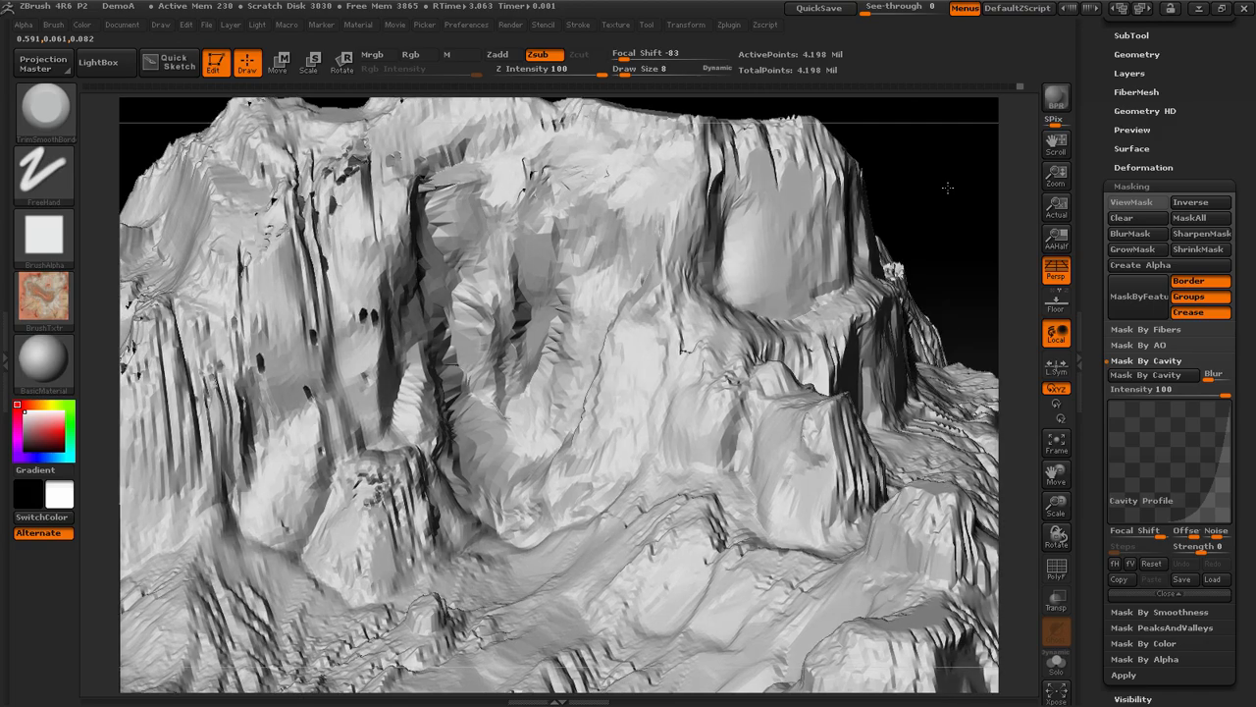
key(f)
drag(976, 196, 929, 265)
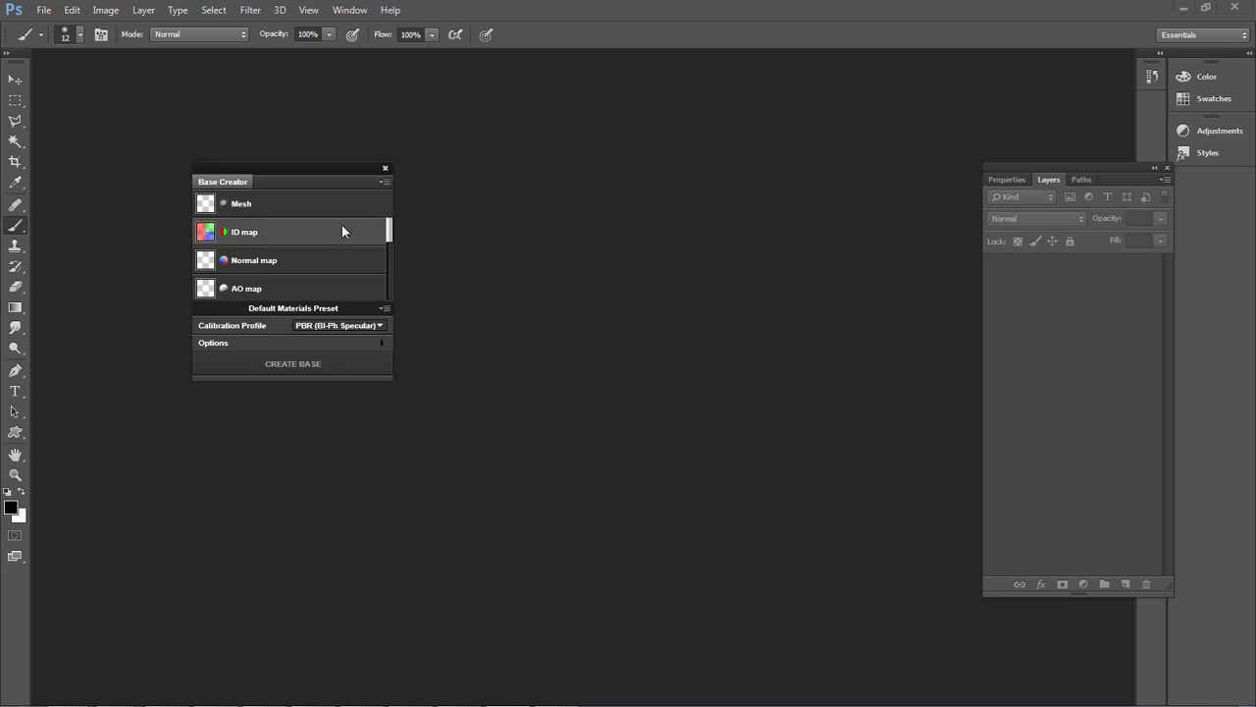
In Photoshop, move the Base Creator window aside, cancel its input file selection and close it
drag(386, 167, 256, 168)
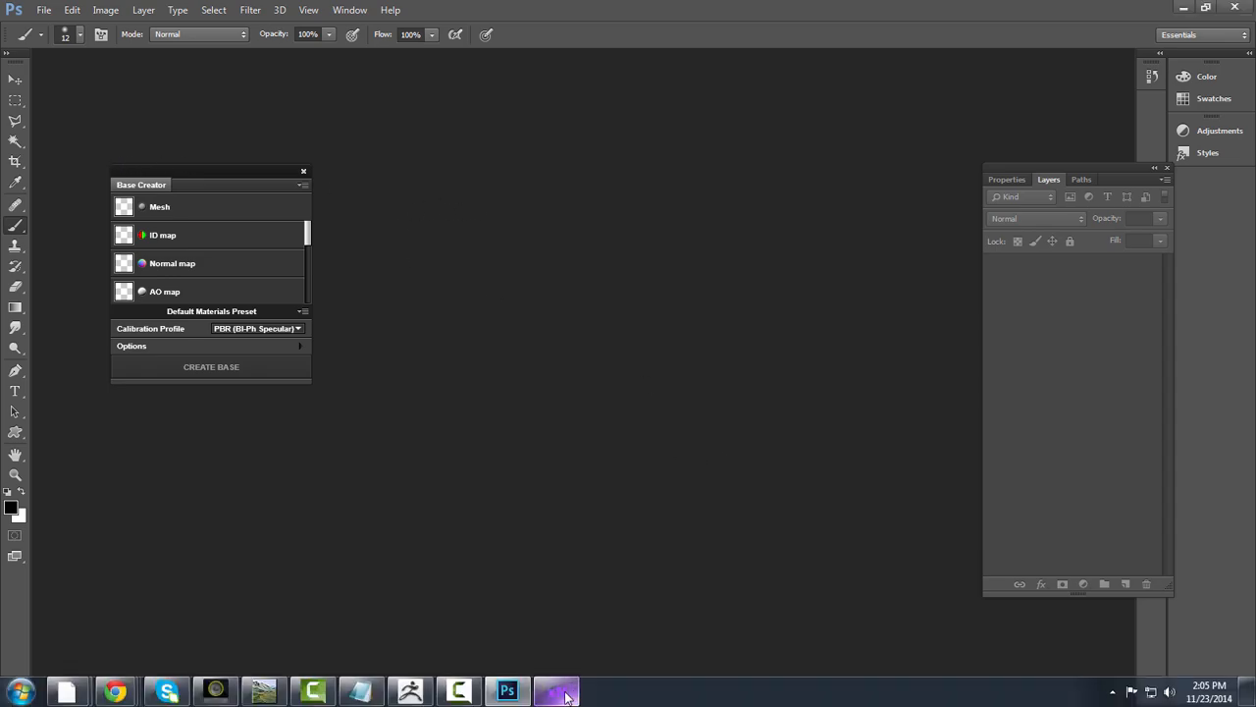
key(alt+Tab)
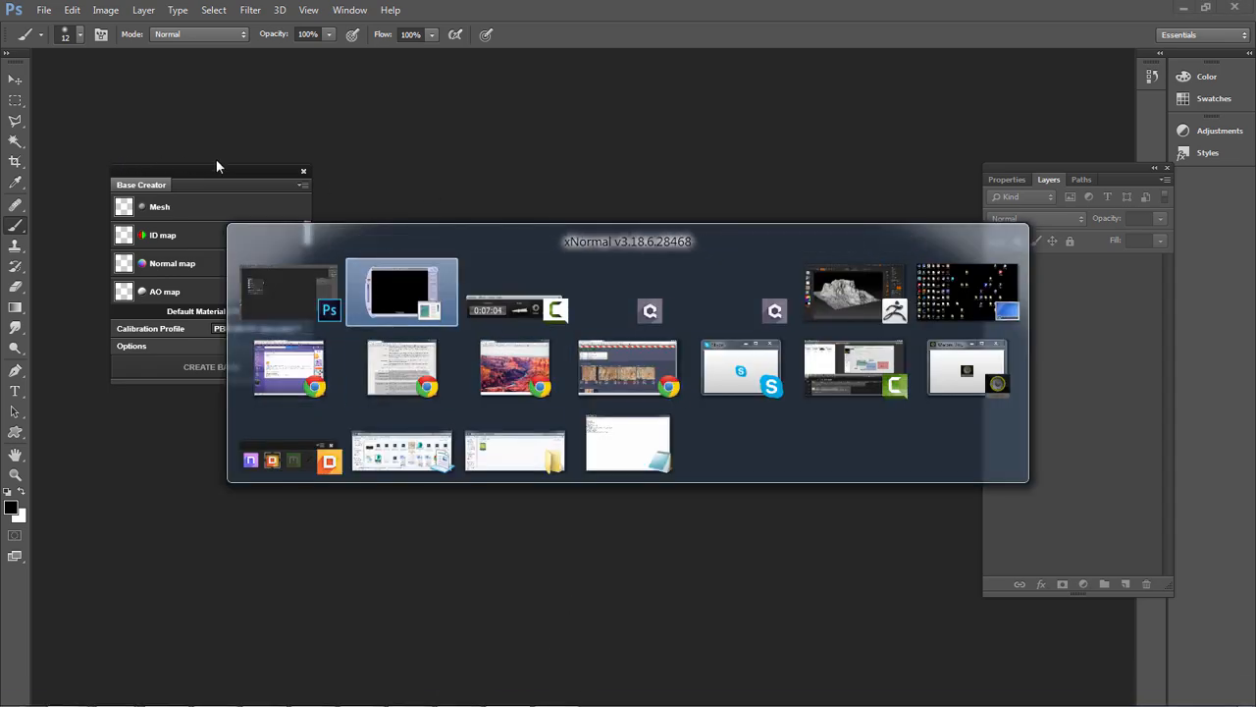
key(Escape)
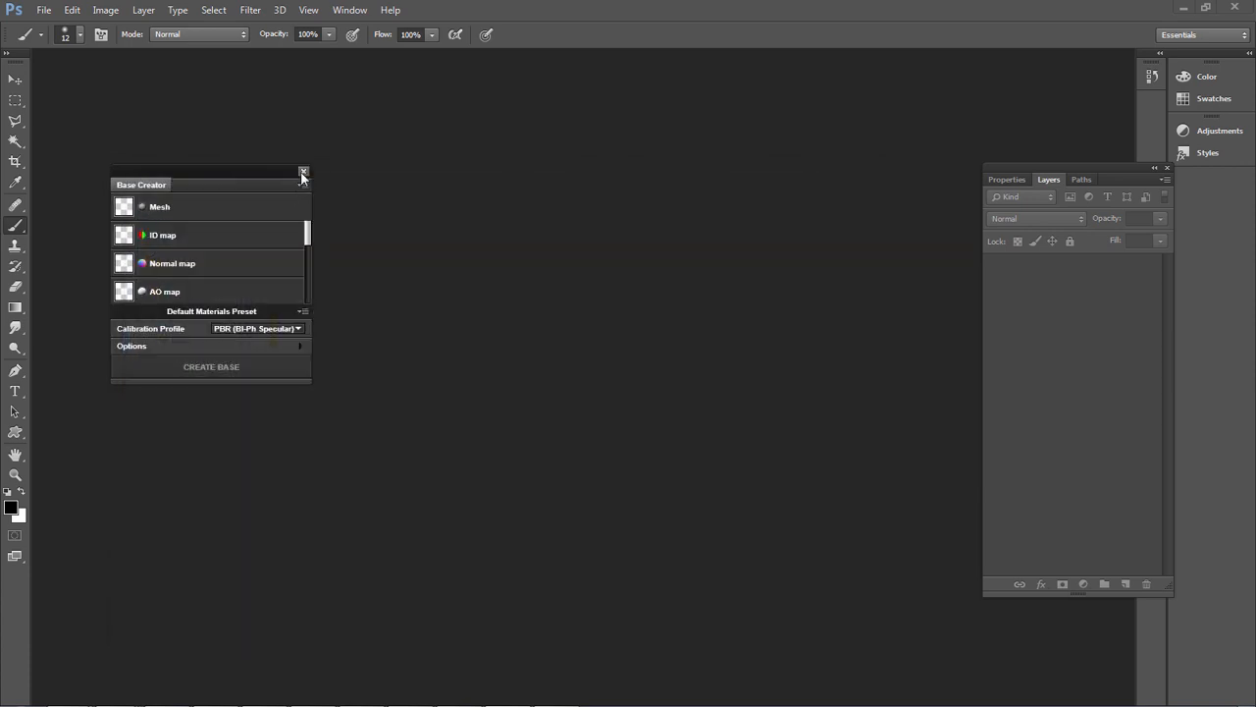
click(302, 173)
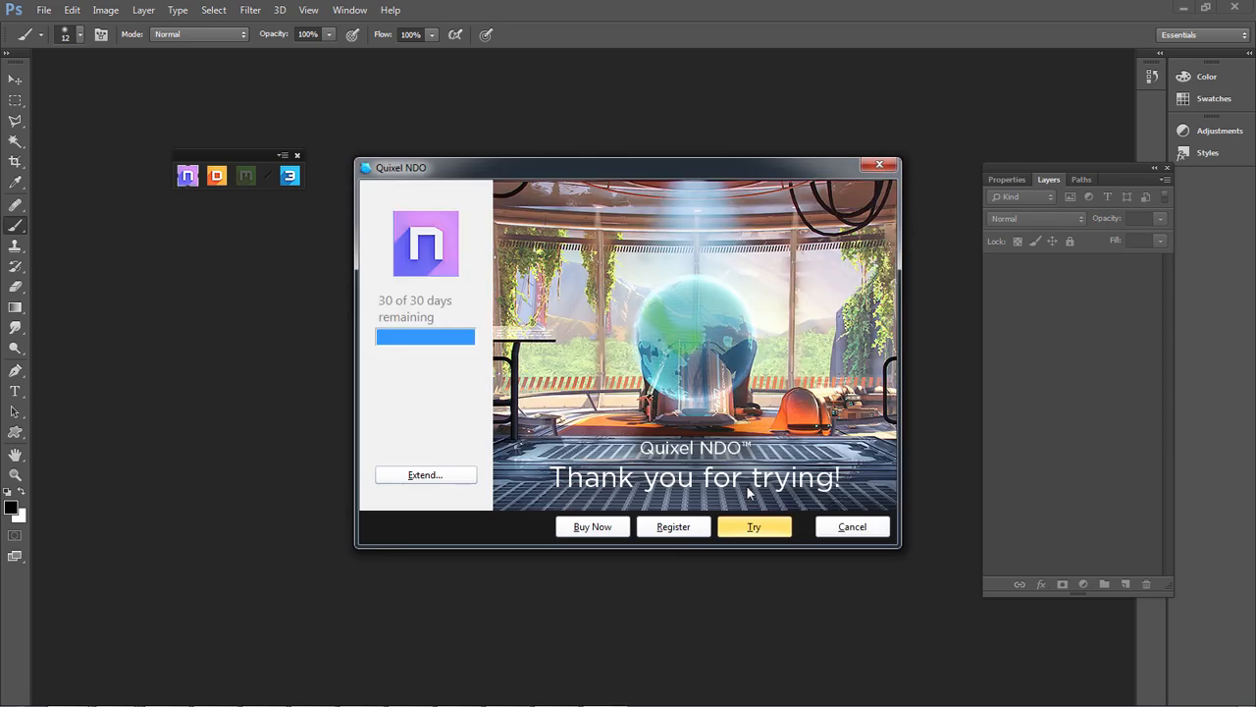
Register Quixel NDO by entering the registrant's name and the serial number
click(669, 530)
click(580, 308)
text(D)
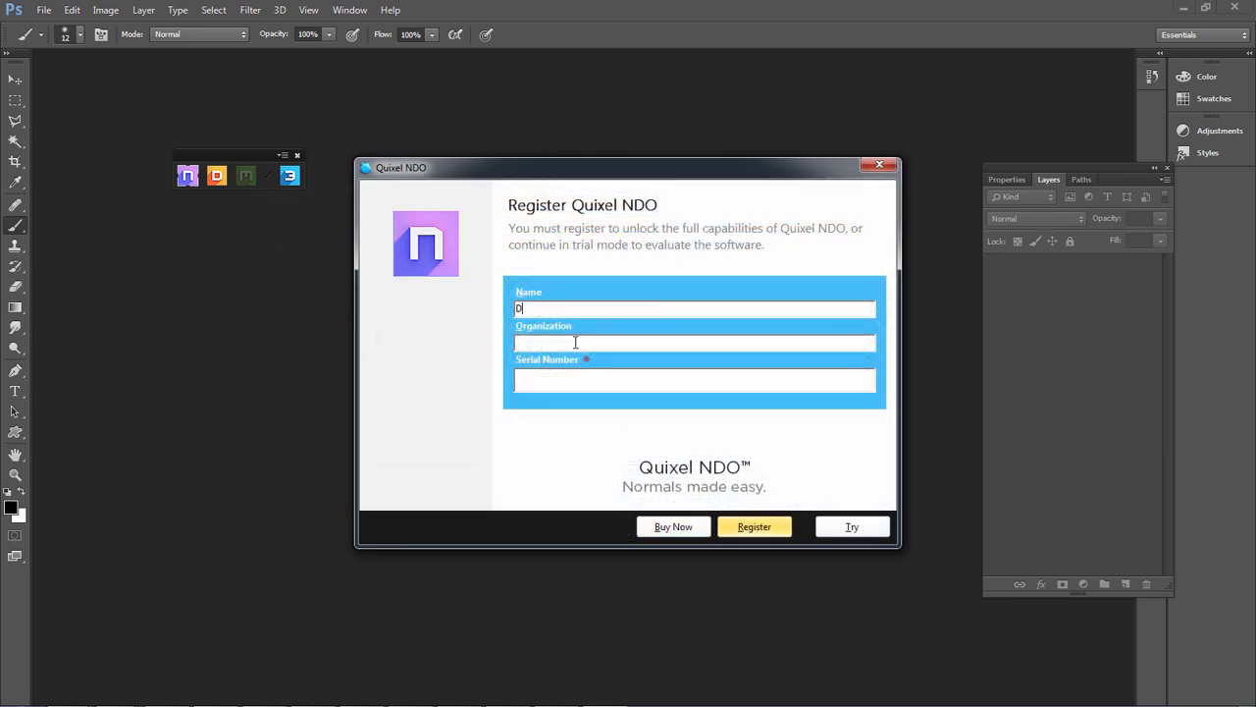
click(557, 380)
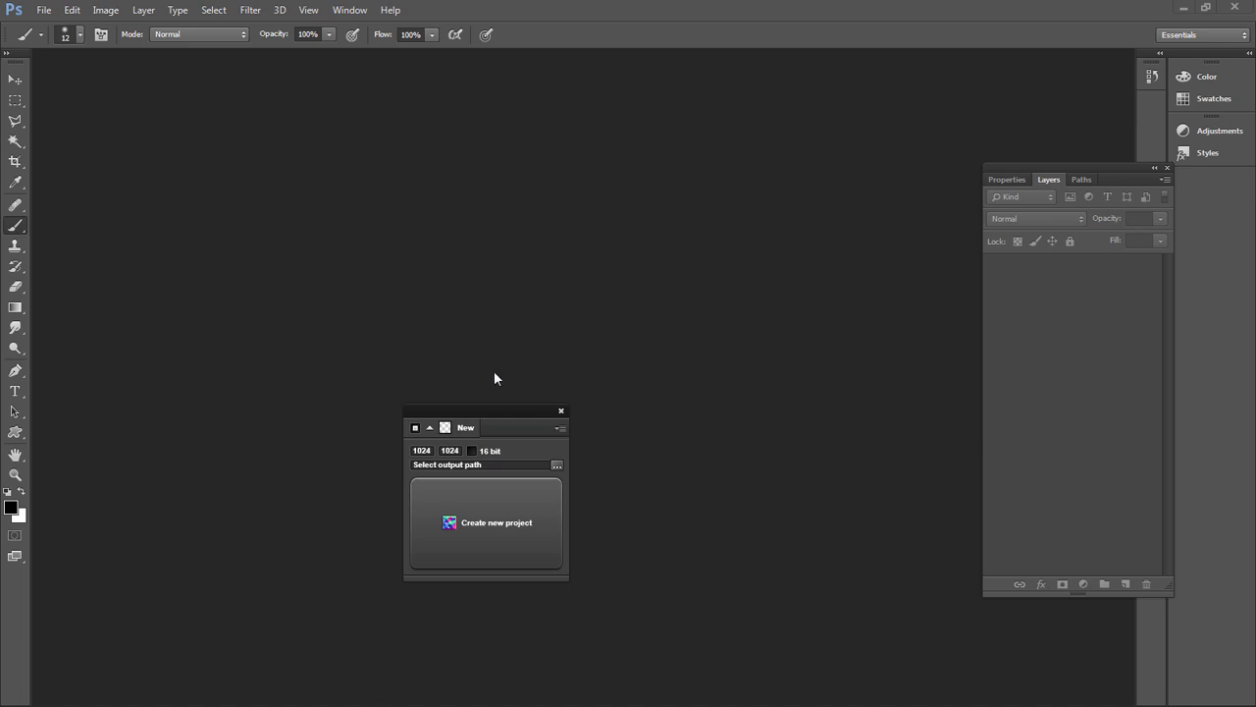
Open the RocksArid0033_11_L.jpg rock texture from the Downloads folder
double_click(293, 203)
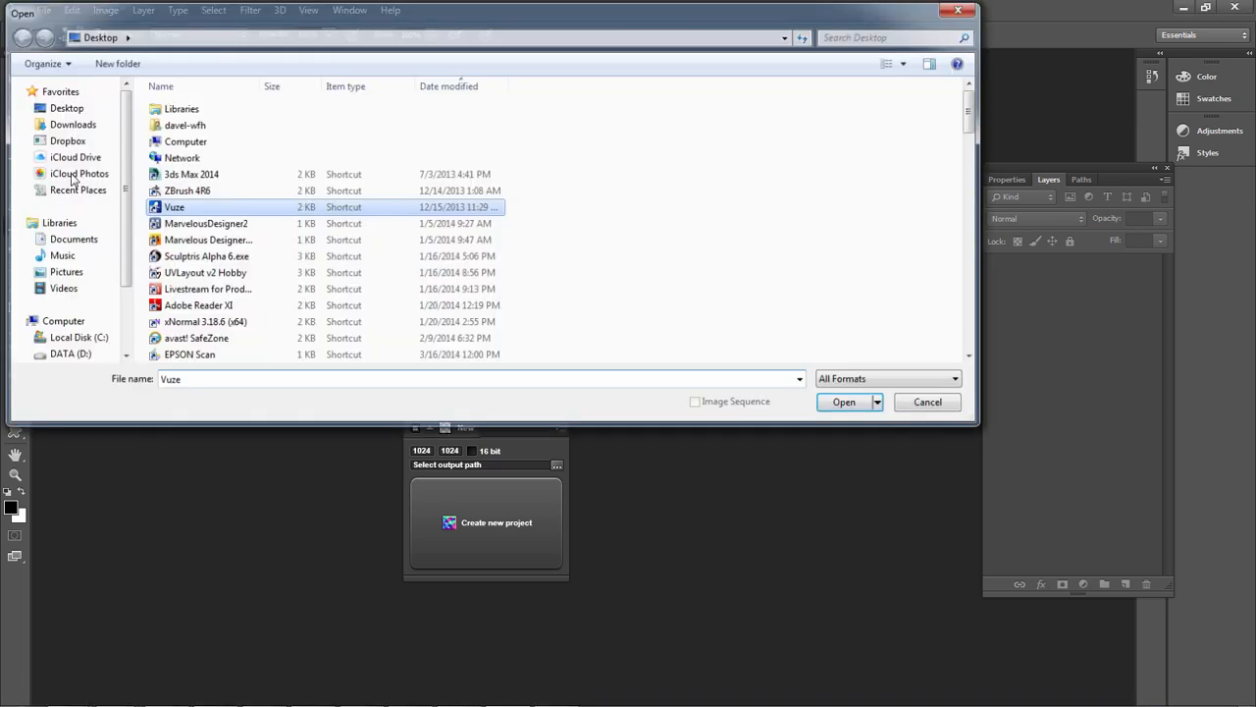
key(Escape)
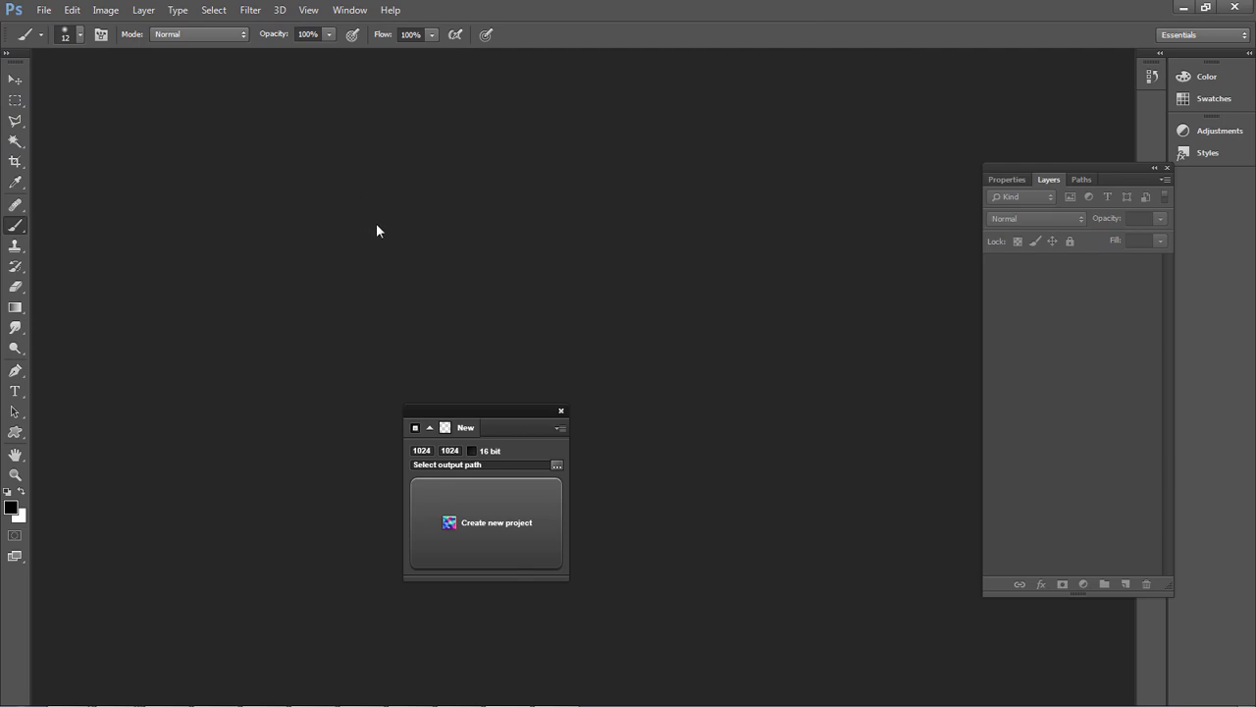
double_click(367, 259)
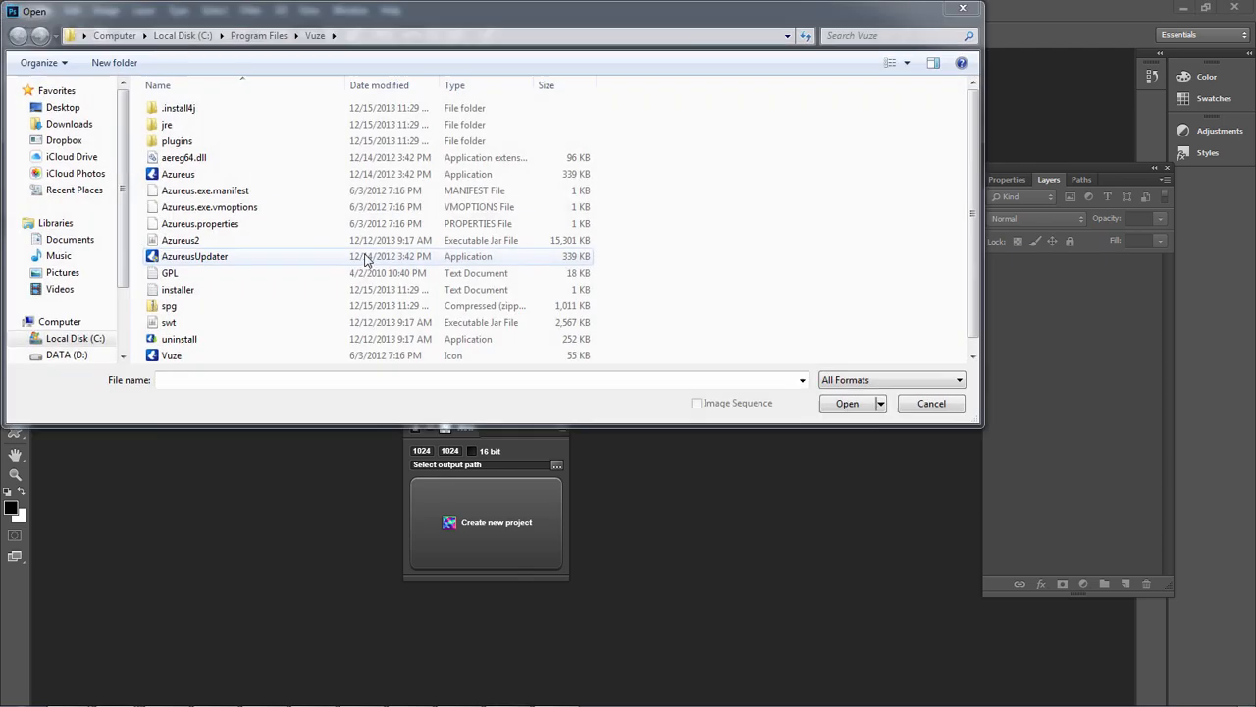
click(69, 124)
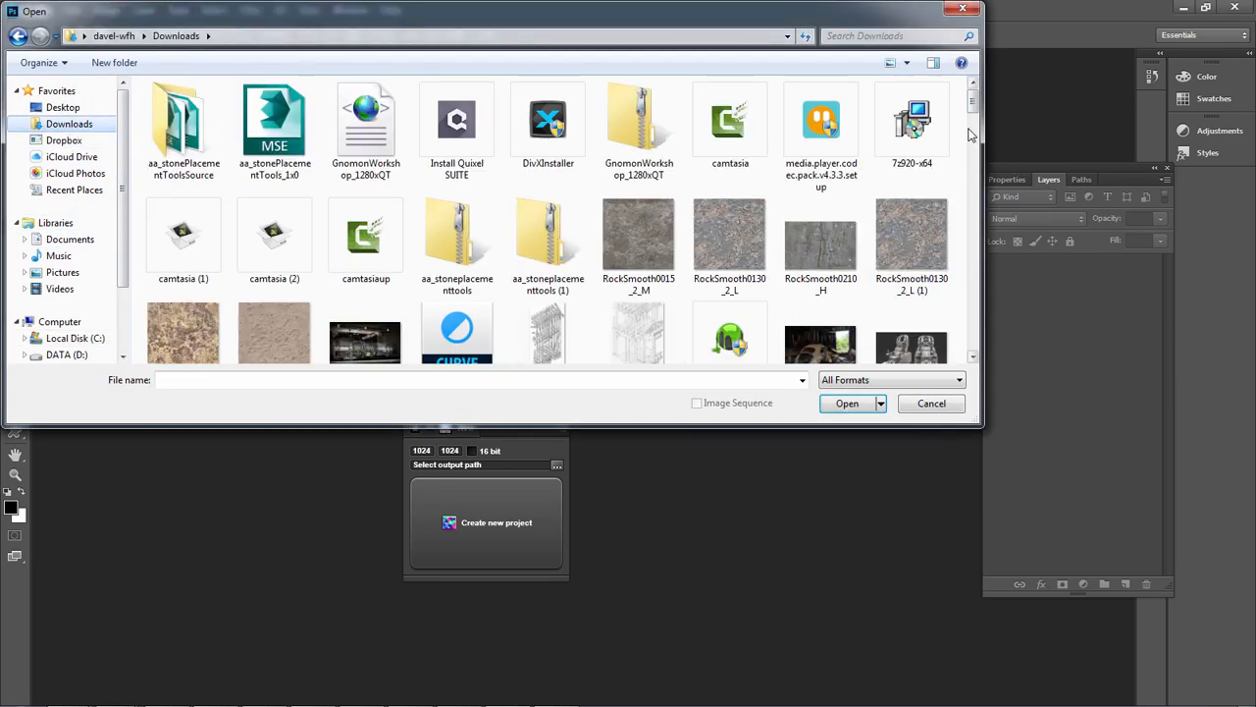
drag(973, 91, 973, 344)
double_click(819, 287)
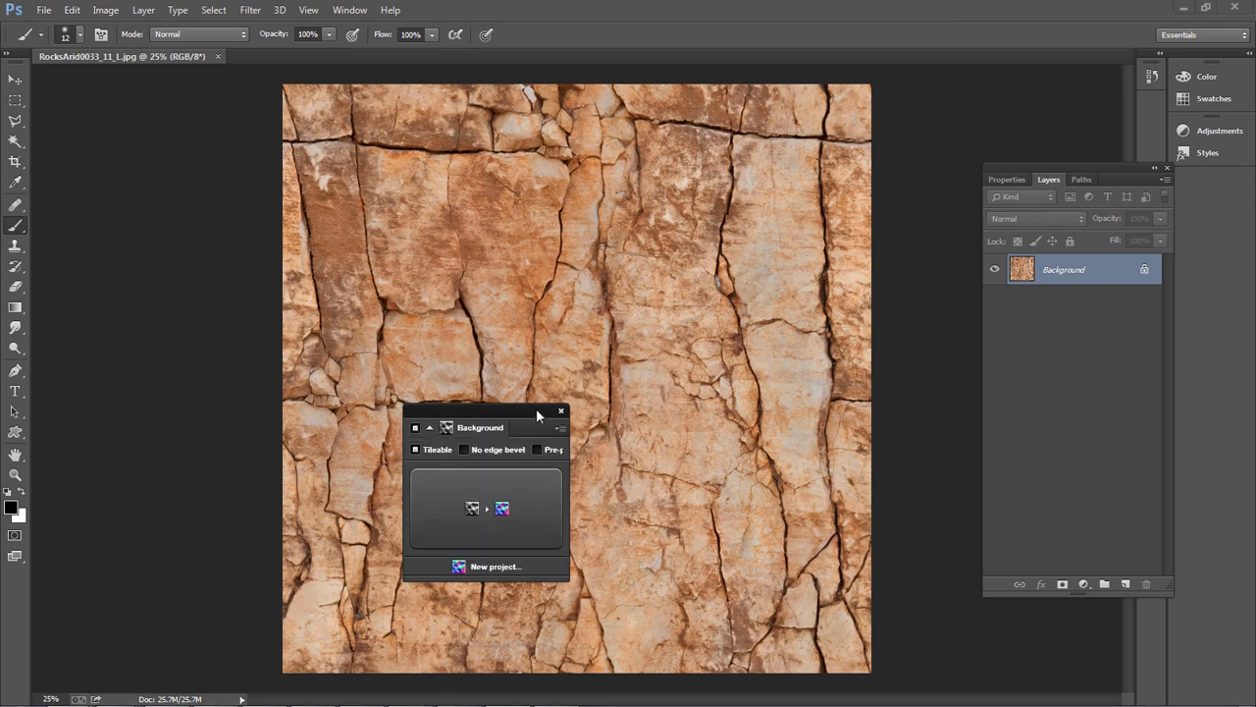
Move the NDO window clear of the texture and convert the active document to an all-round height map with Map Converter
drag(559, 428, 245, 214)
click(243, 213)
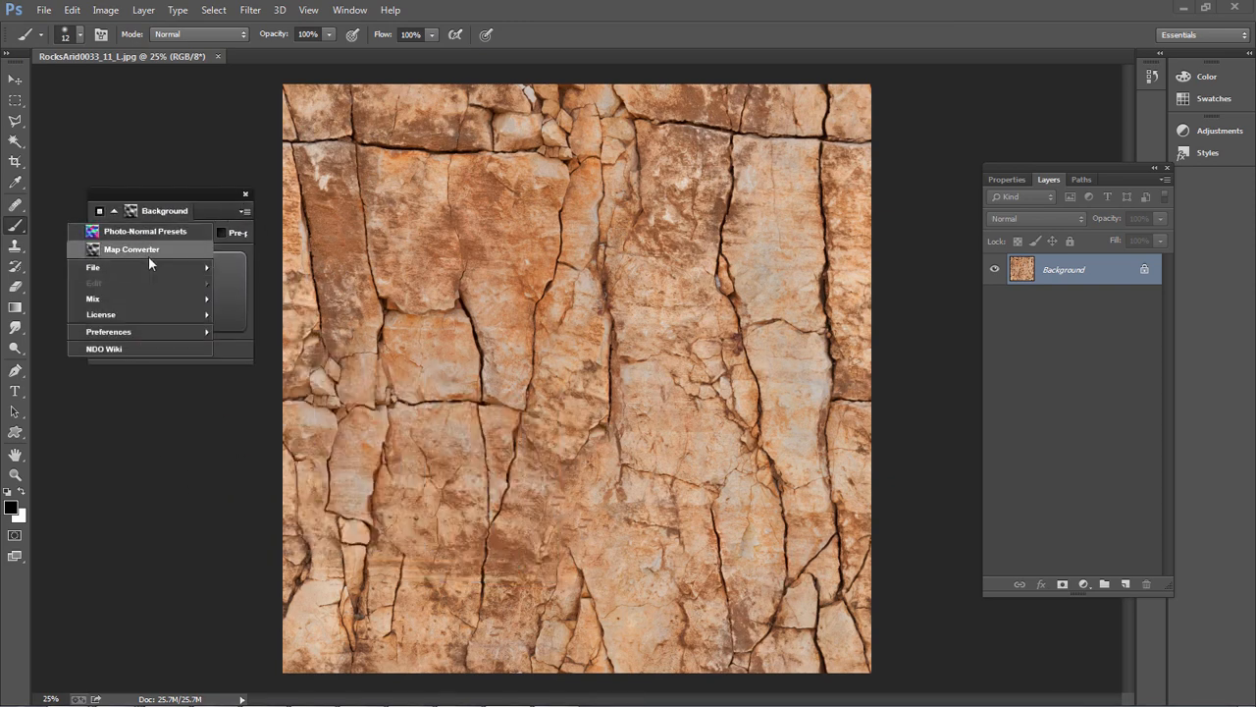
click(149, 248)
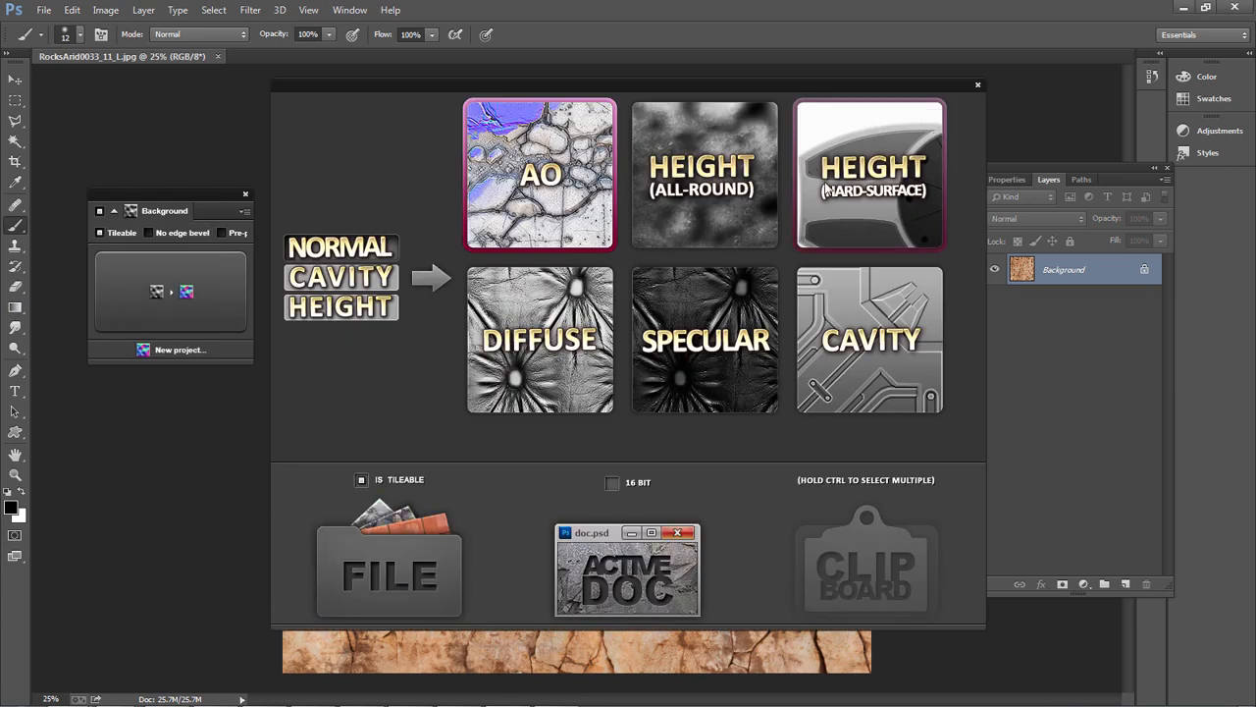
click(718, 191)
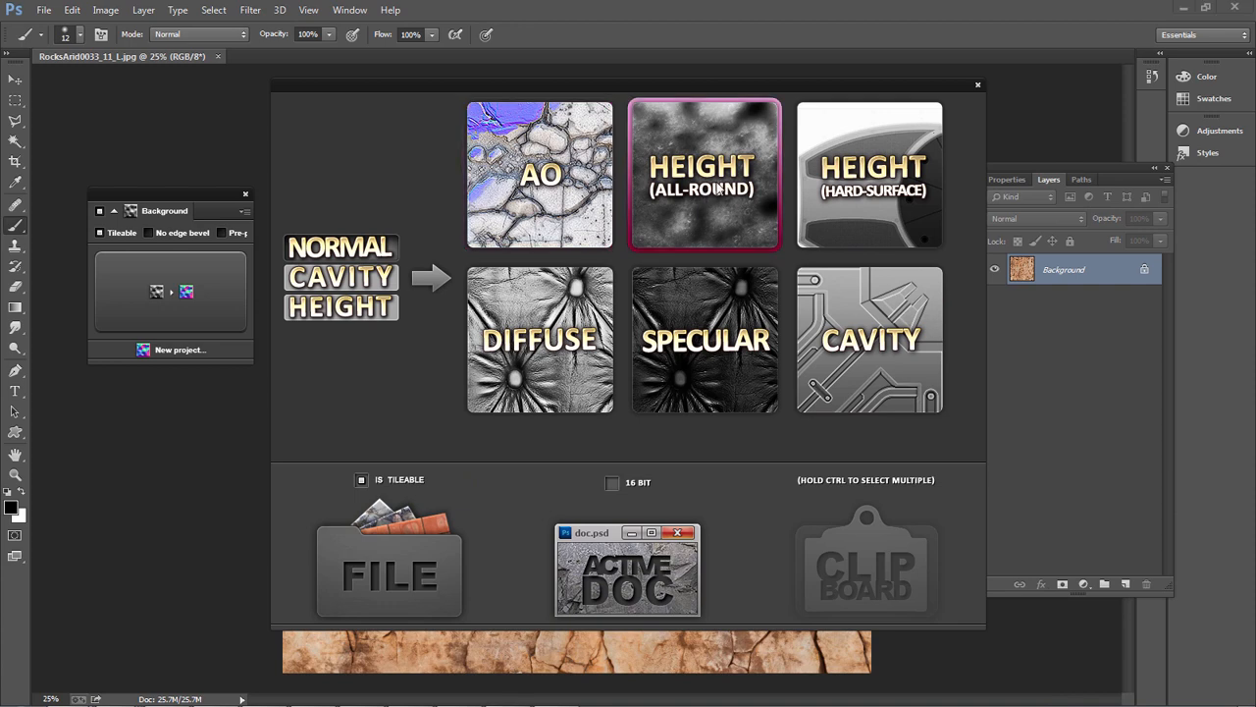
click(596, 587)
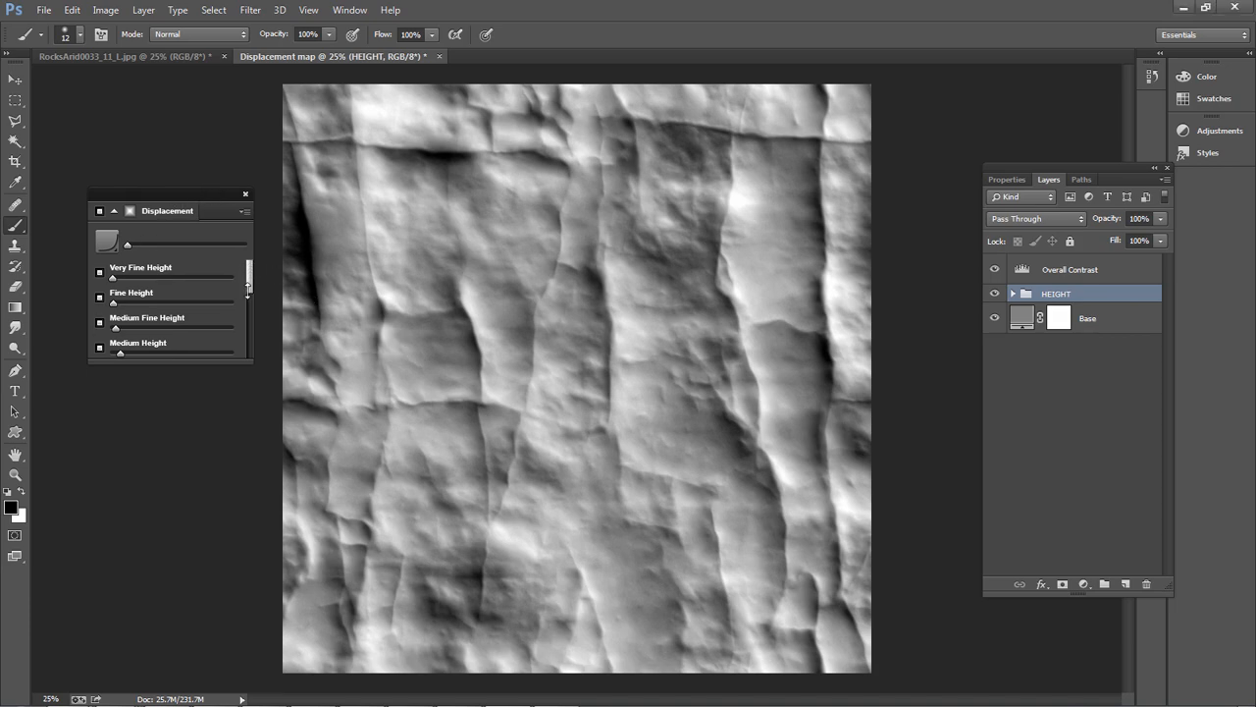
drag(251, 284, 251, 294)
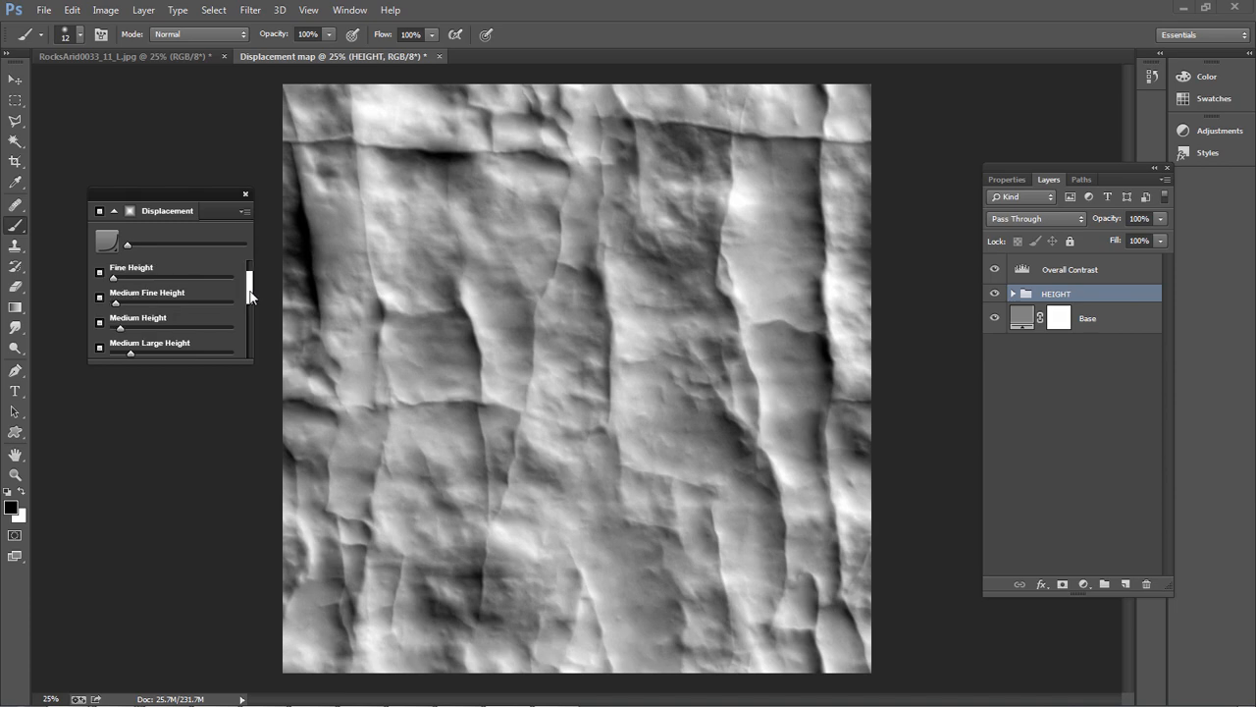
click(245, 212)
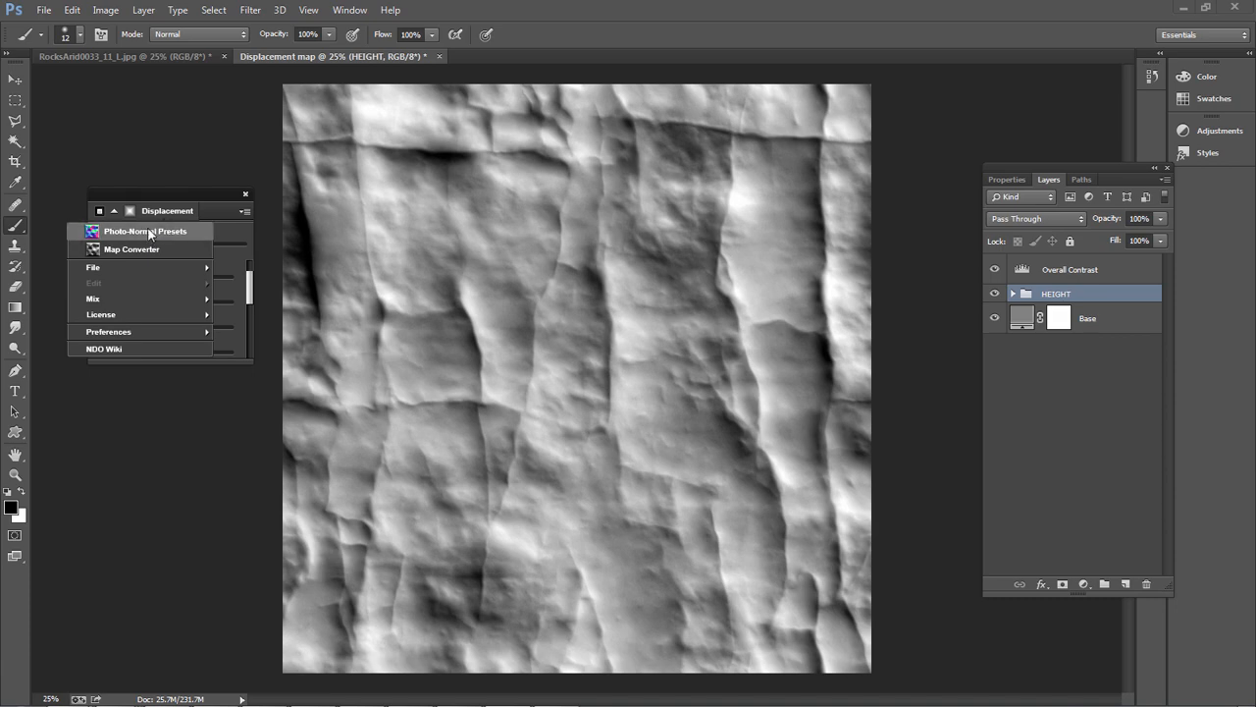
click(244, 233)
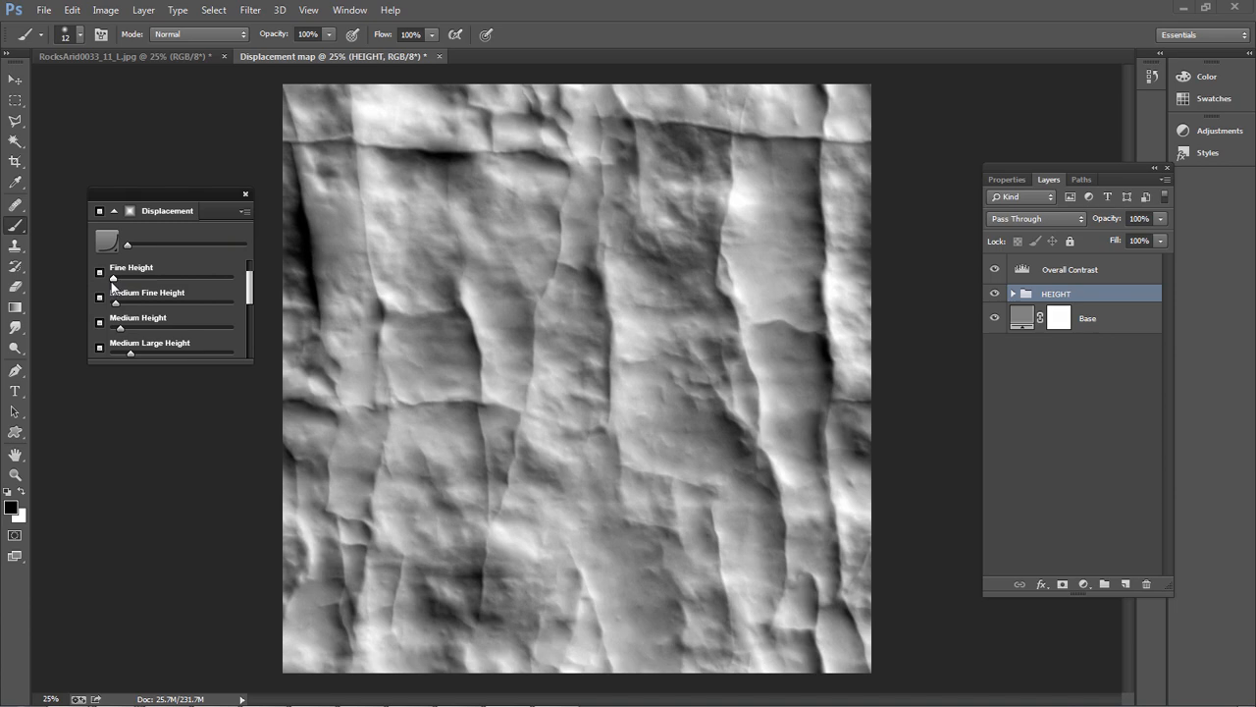
Raise the displacement map's Fine Height strongly and save the document to the Desktop as a Photoshop file named Displacement map
drag(112, 284, 163, 281)
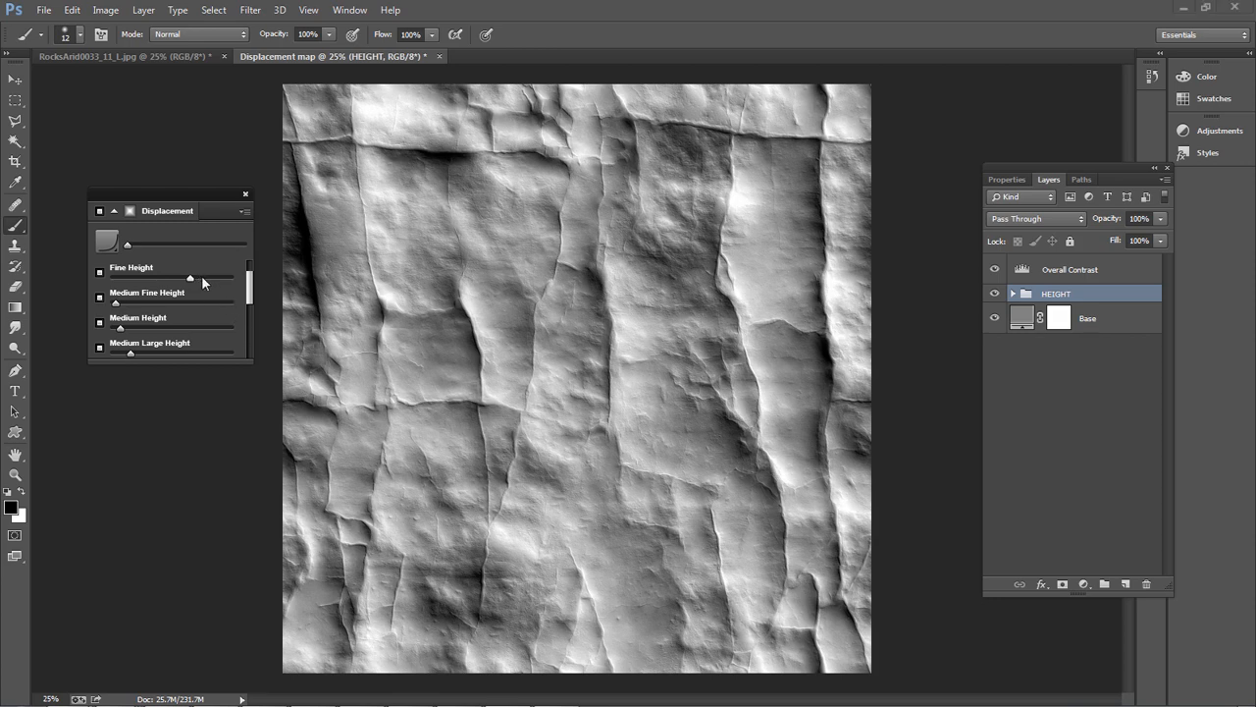
click(206, 278)
click(54, 15)
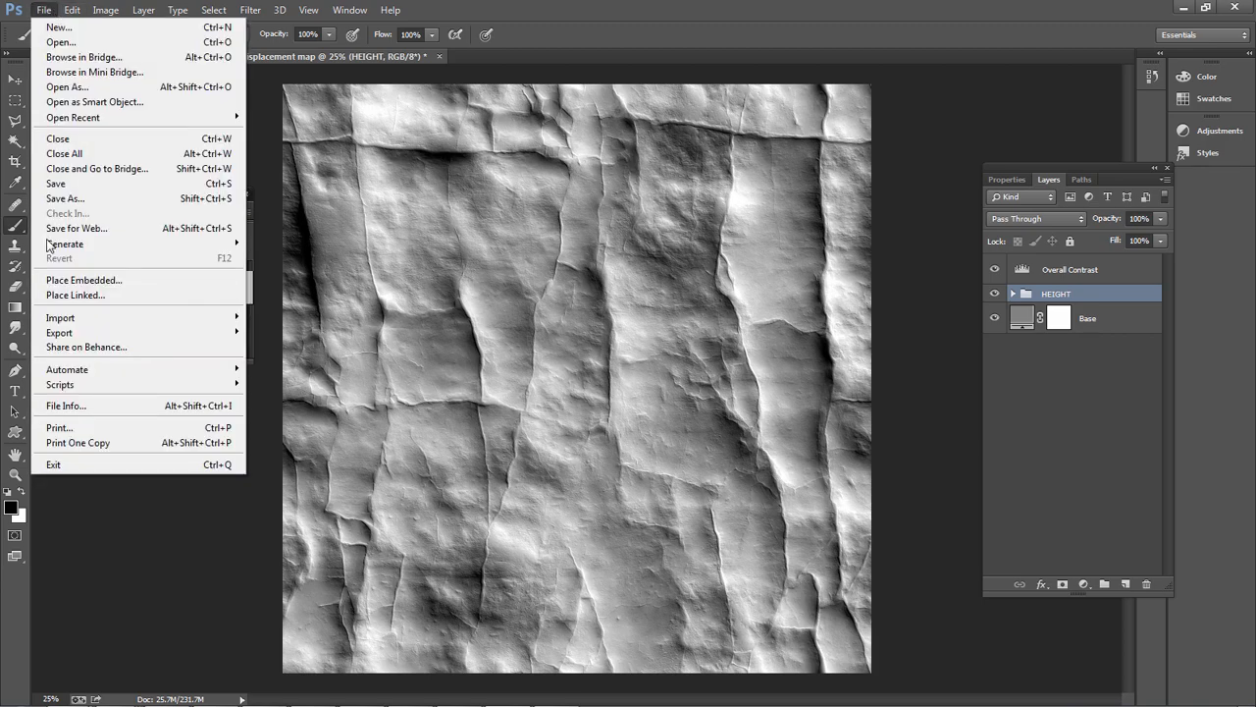
click(79, 196)
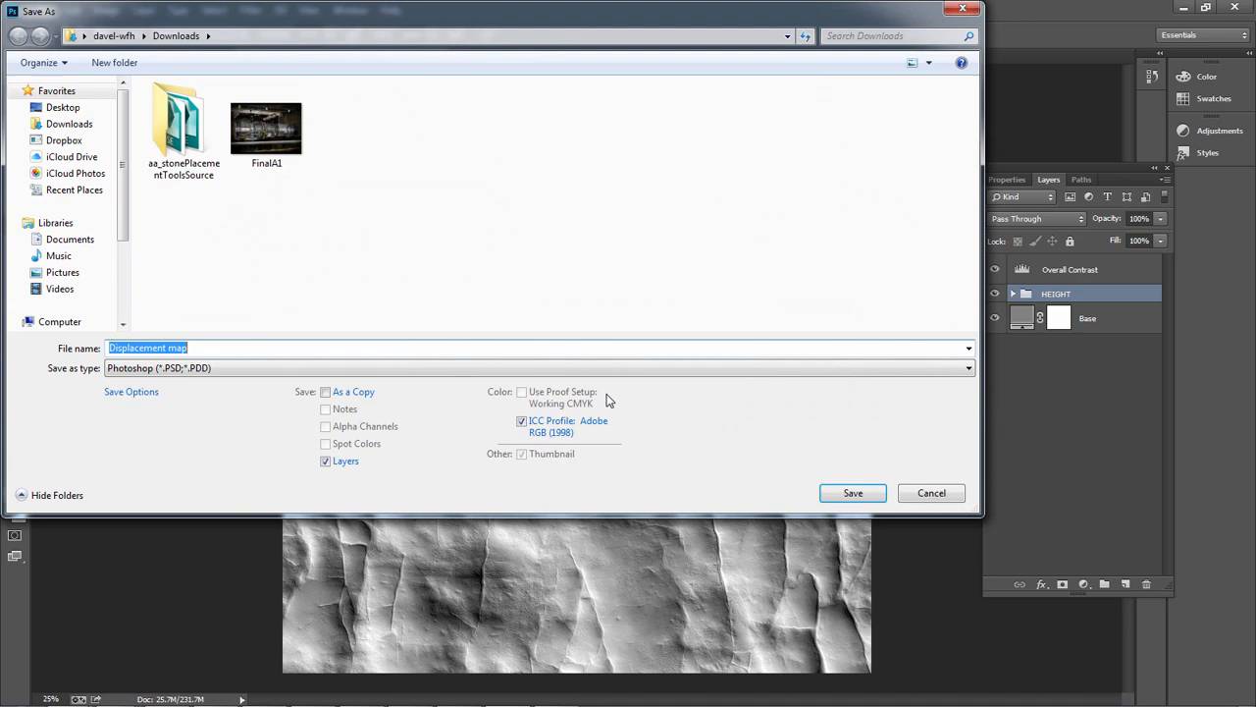
click(62, 110)
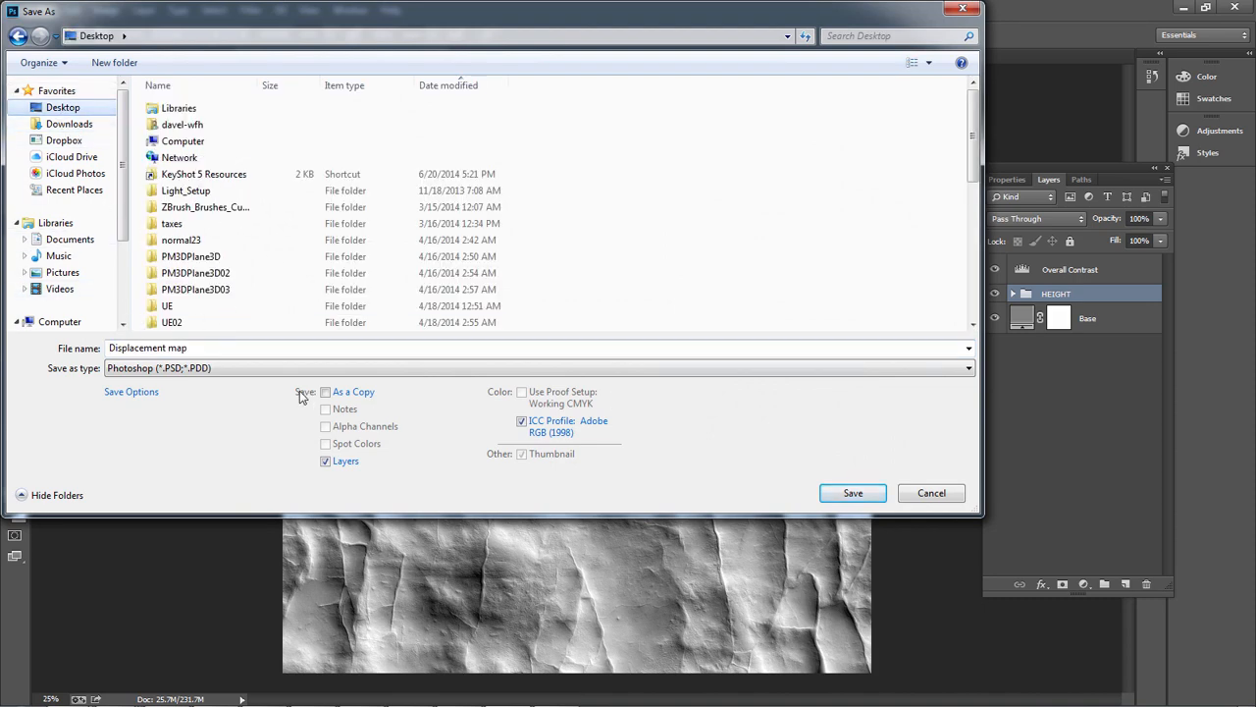
click(390, 351)
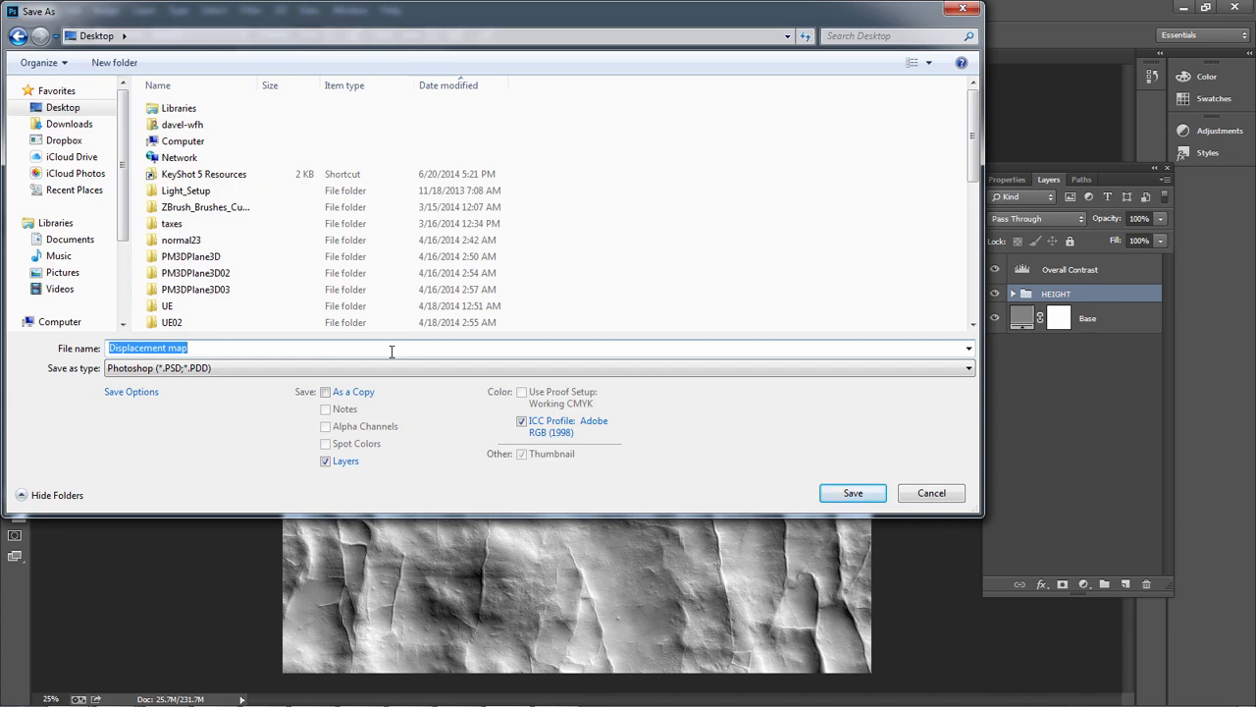
key(Return)
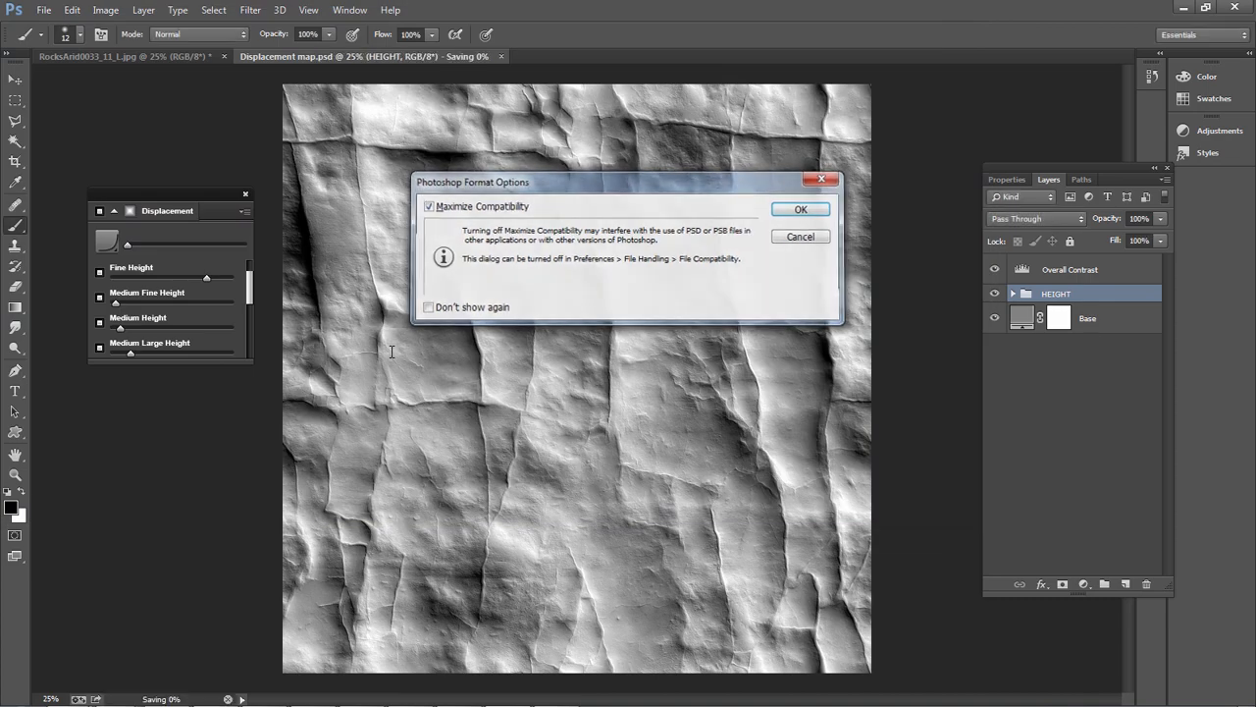
Switch to ZBrush and import the Displacement map file from the Desktop as the brush alpha
key(alt+Tab)
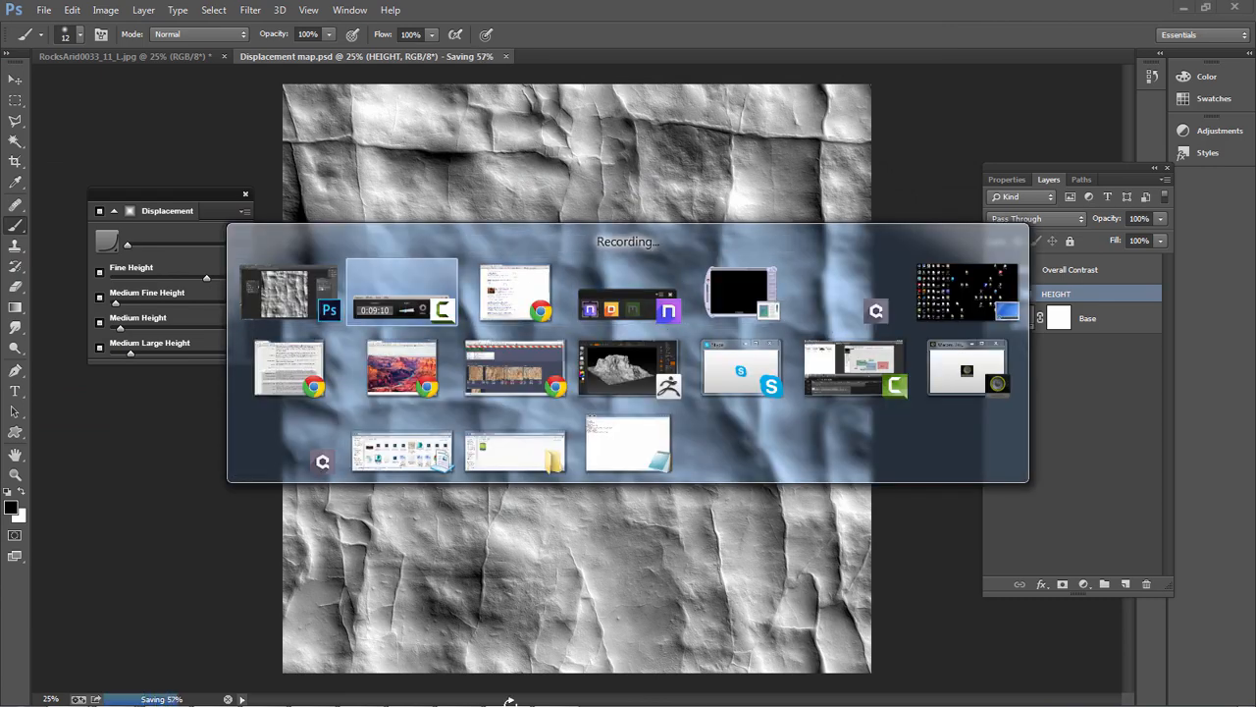
key(super)
click(421, 685)
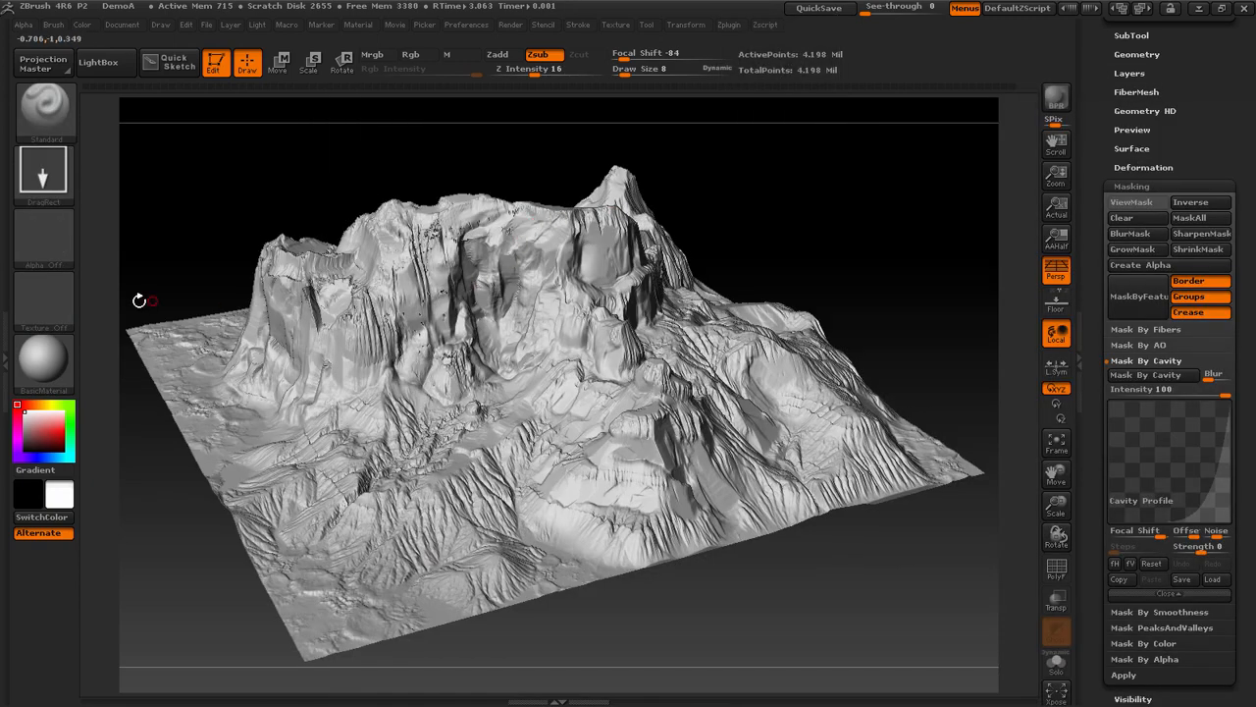
click(43, 235)
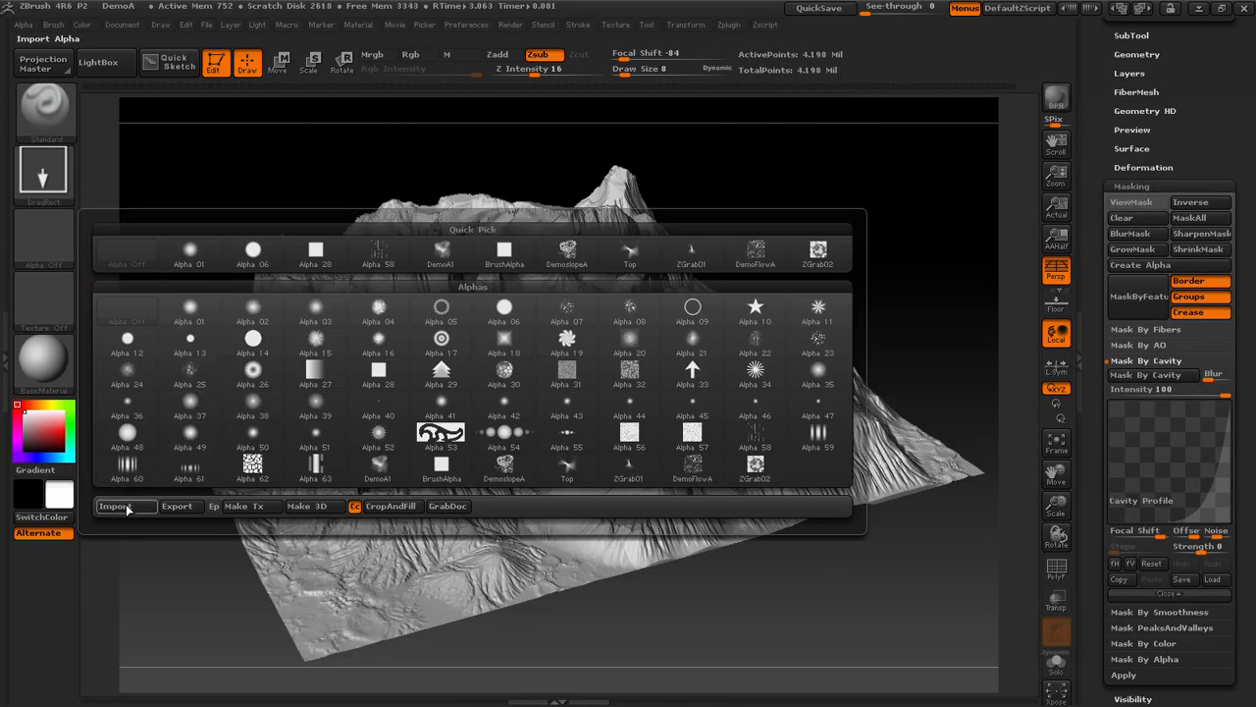
scroll(494, 438, down, 12)
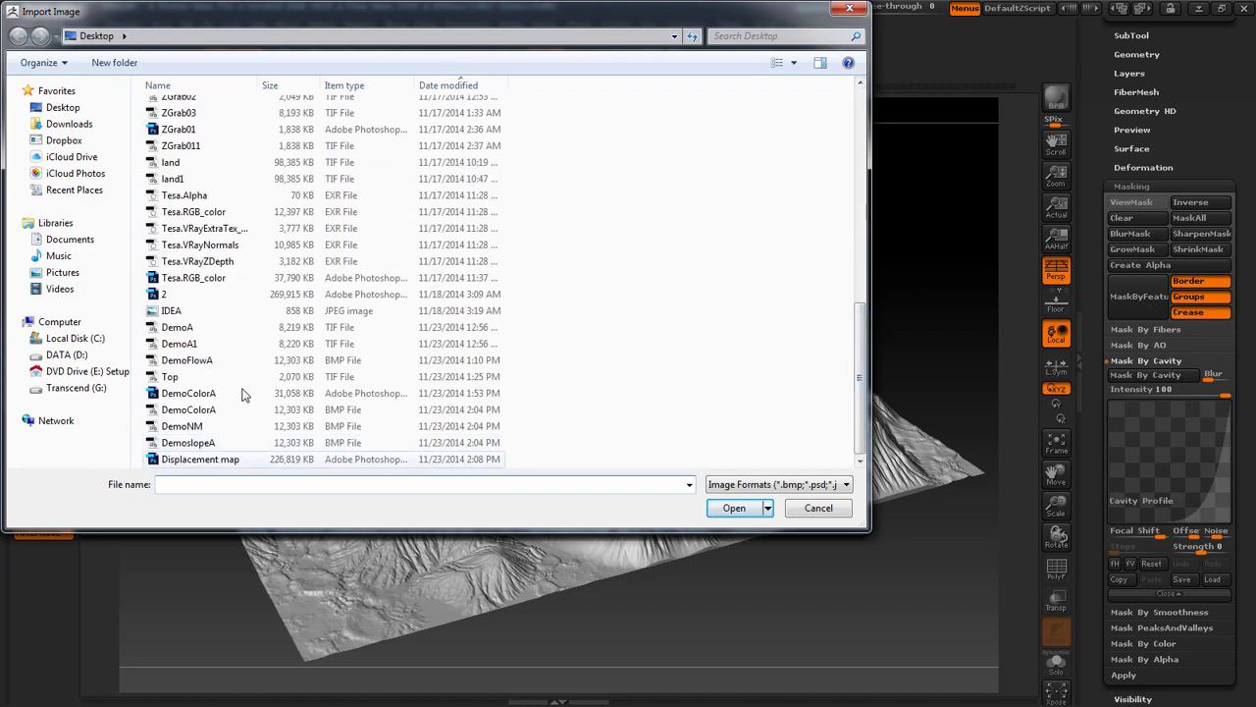
double_click(221, 461)
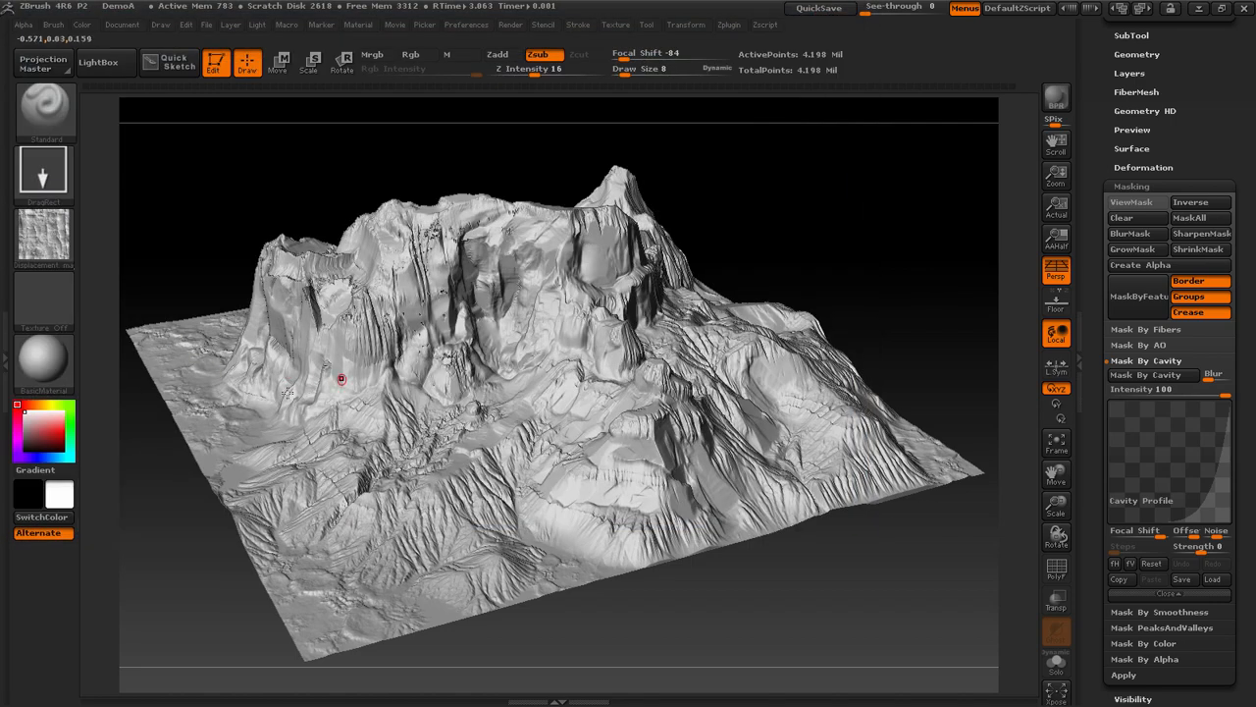
Set the imported alpha's Radial Fade to 6 to soften its borders
click(50, 24)
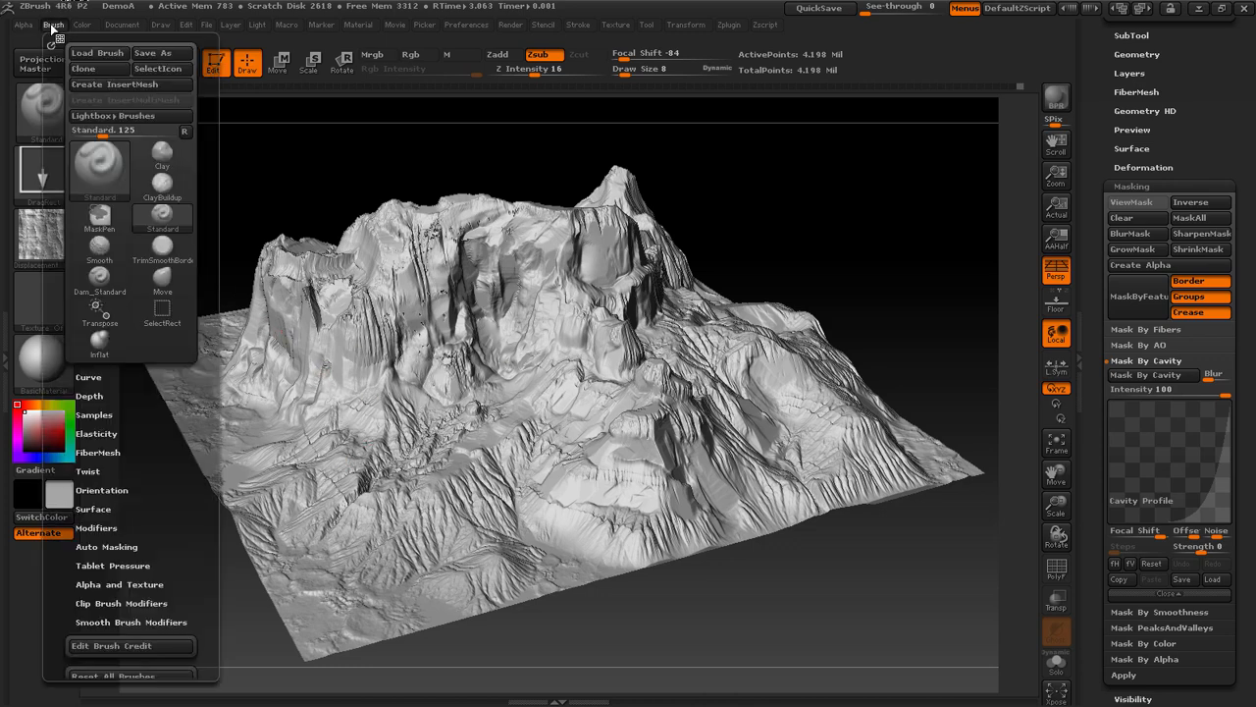
click(25, 26)
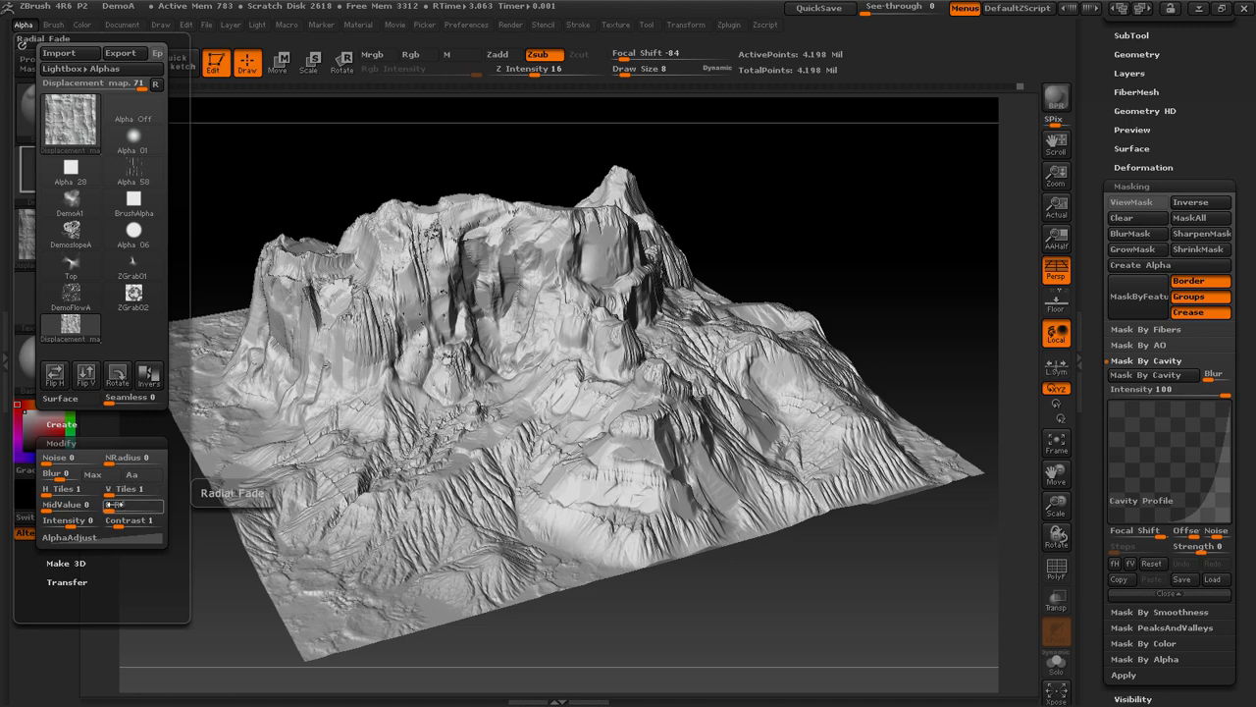
drag(111, 504, 119, 505)
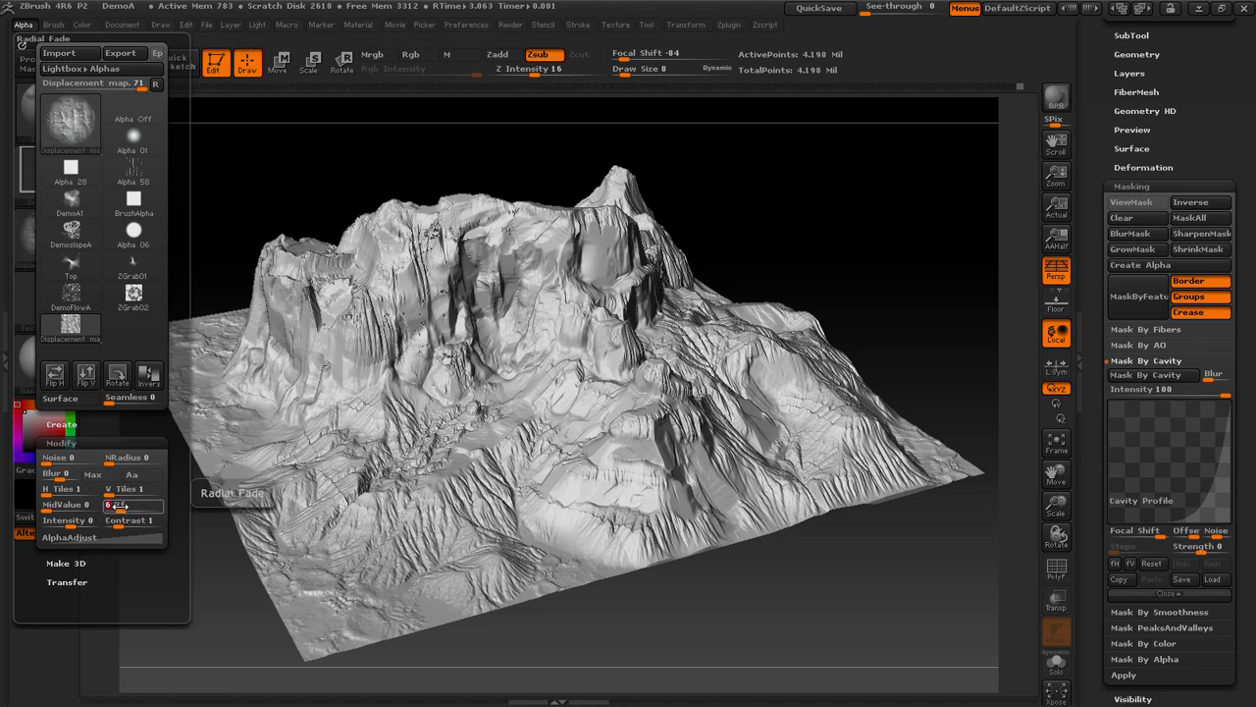
Try stamping the rock alpha across the smooth upper cliff face at Z Intensity 16, then undo the stamp
drag(833, 261, 891, 276)
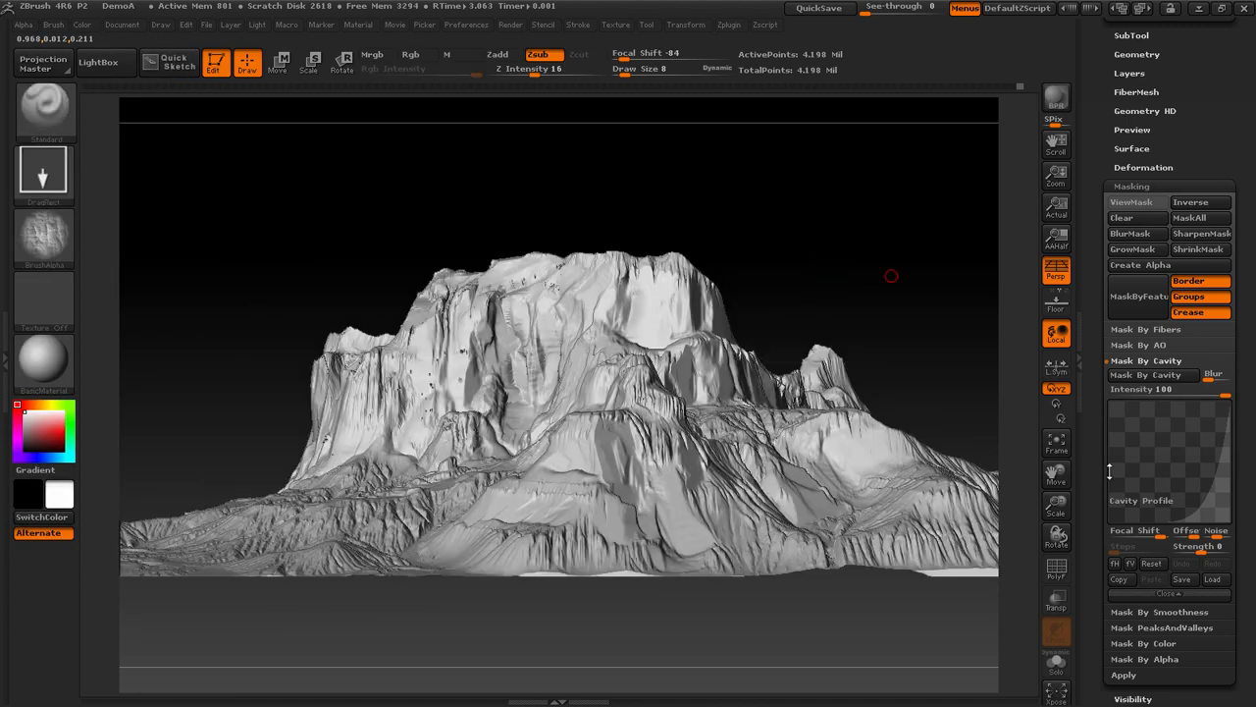
drag(1057, 507, 1015, 508)
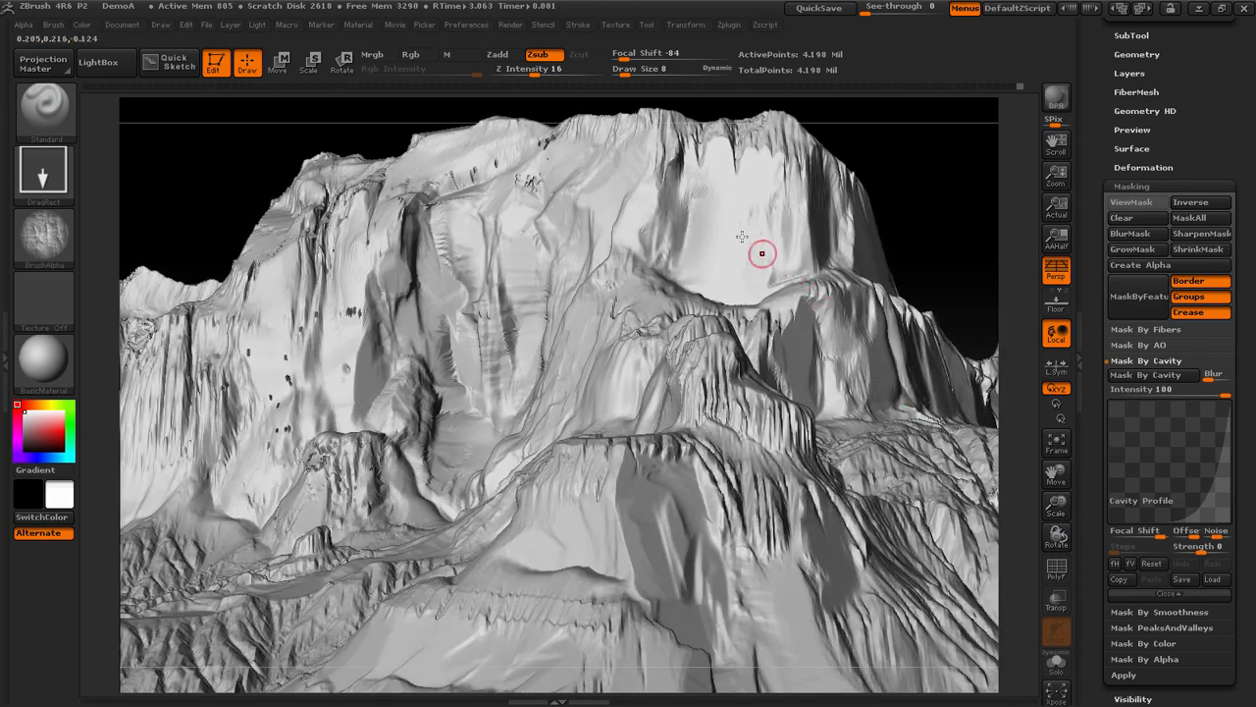
mouse_move(740, 247)
mouse_down()
mouse_move(723, 278)
mouse_move(743, 373)
mouse_up()
mouse_move(948, 214)
mouse_down()
mouse_move(968, 253)
mouse_move(992, 248)
mouse_up()
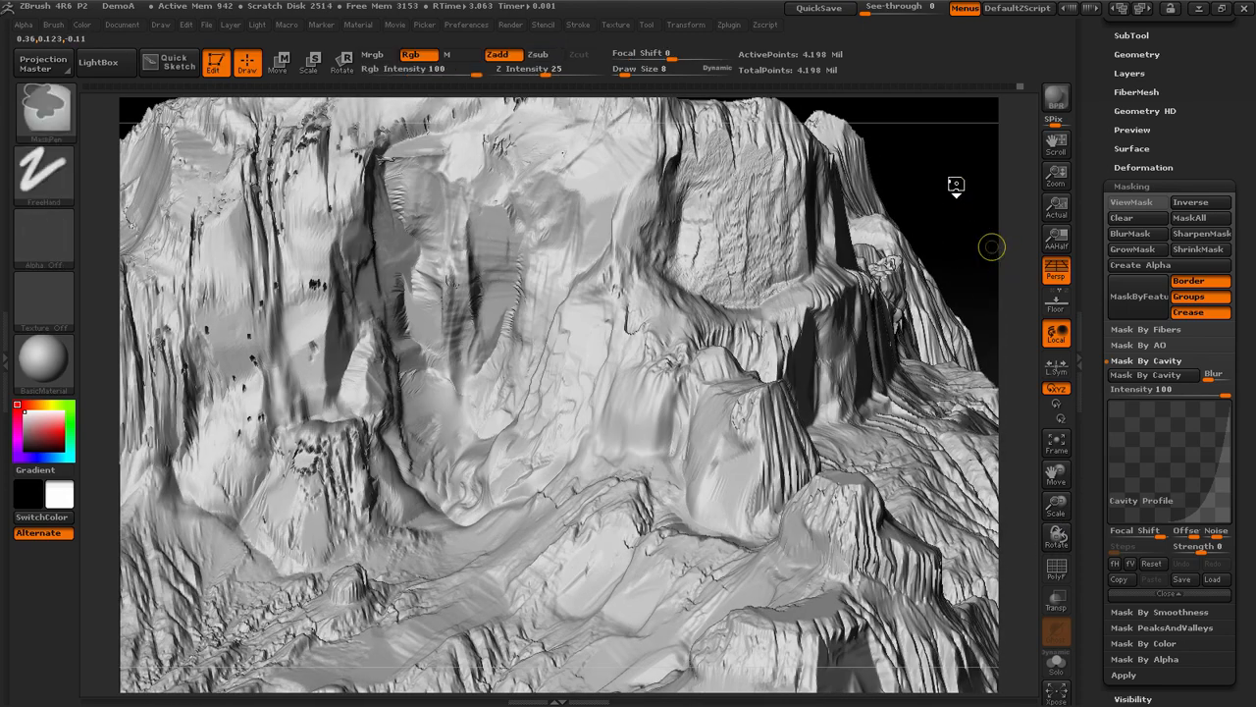
key(ctrl+z)
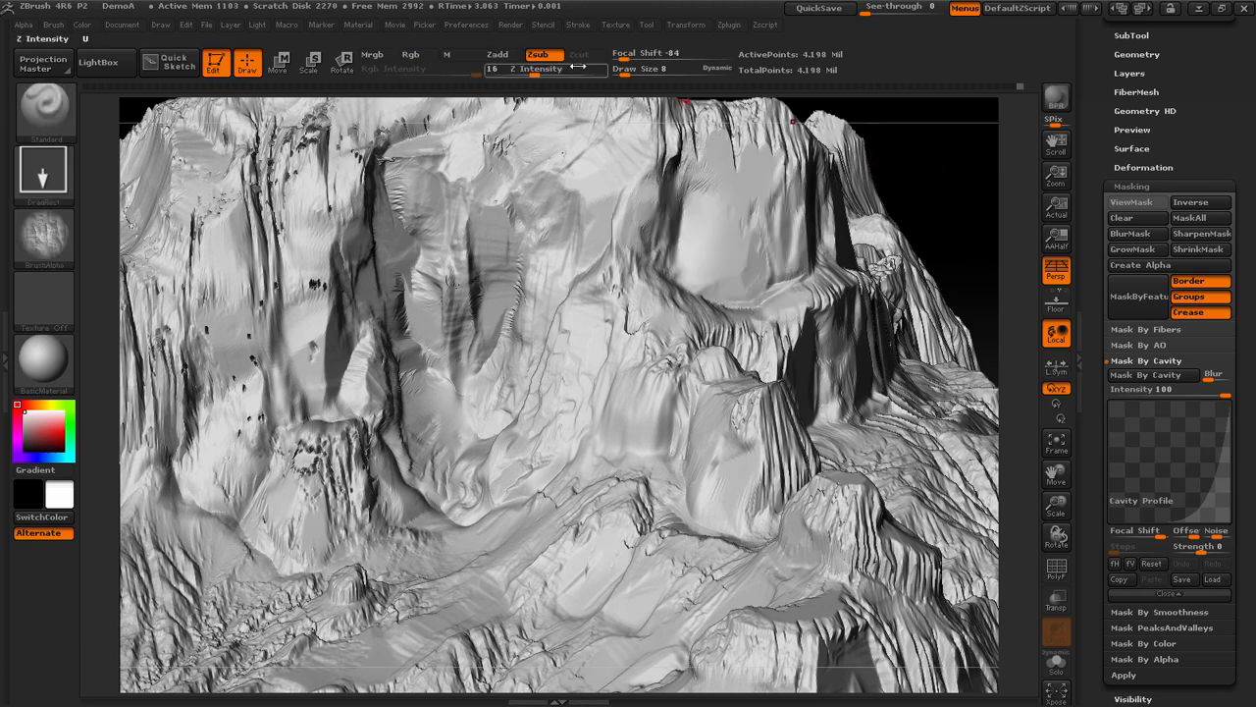
Set the brush's Z Intensity to 10 and subdivide the terrain mesh once
drag(538, 74, 530, 73)
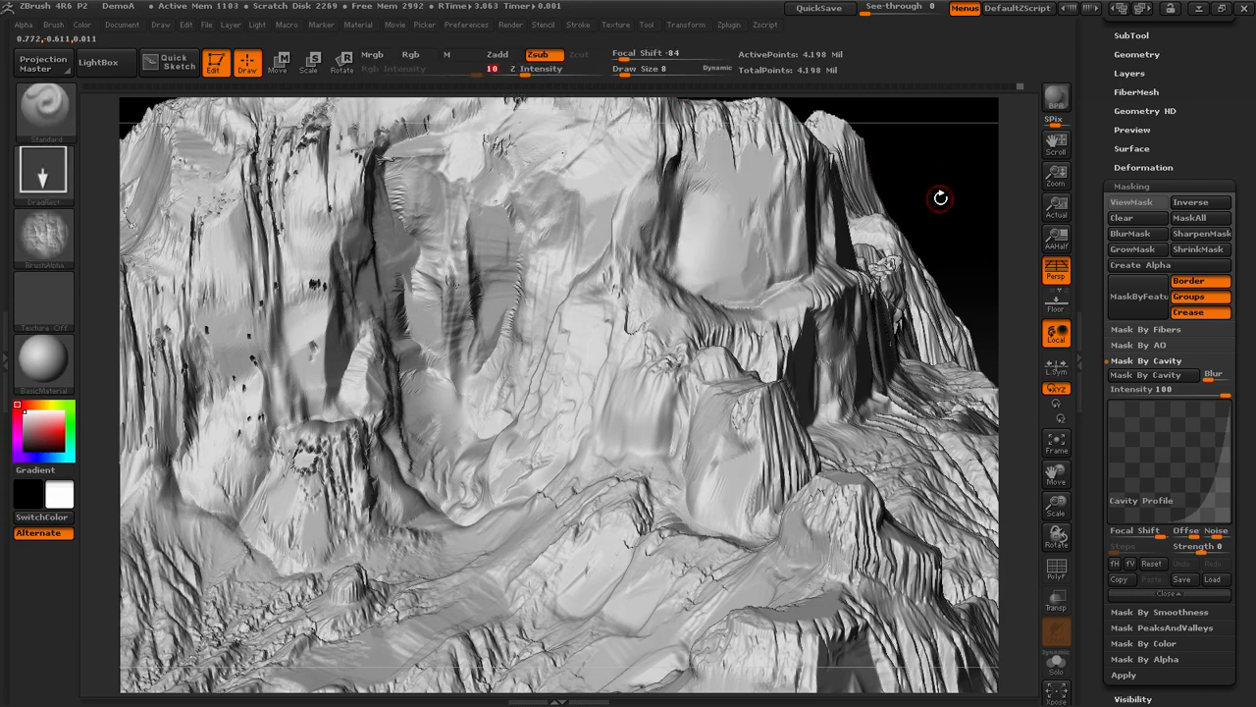
key(ctrl)
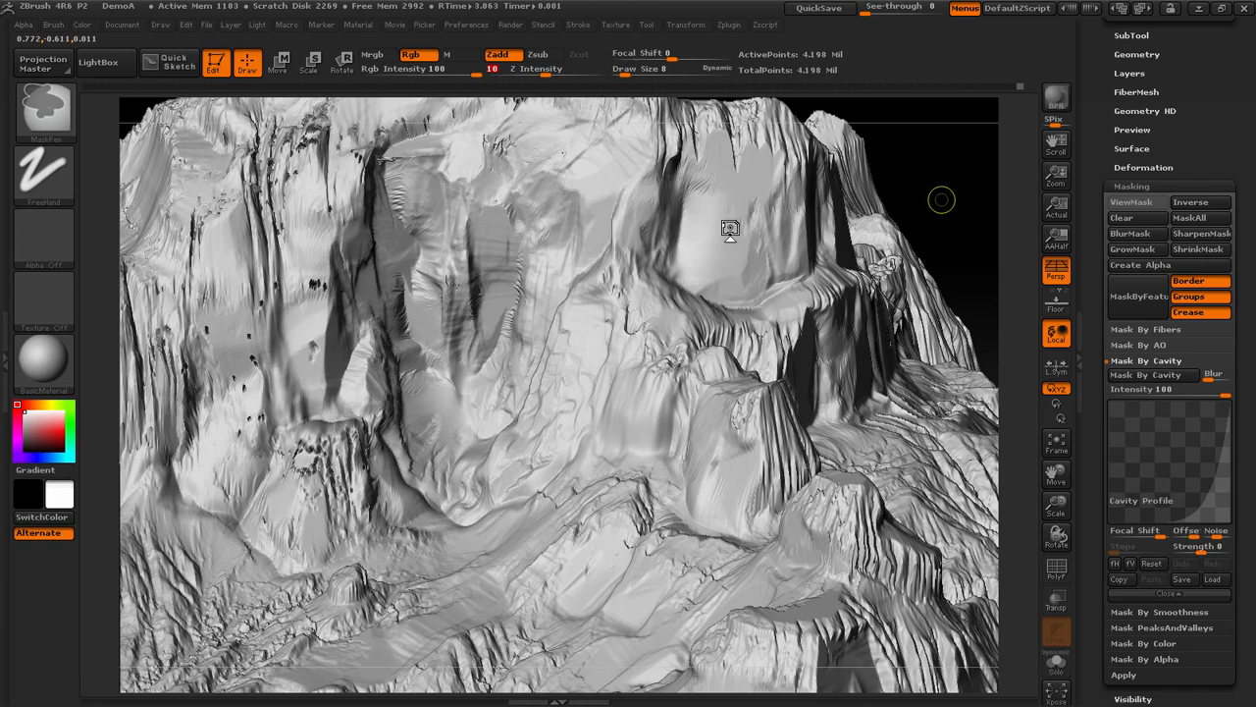
key(ctrl+d)
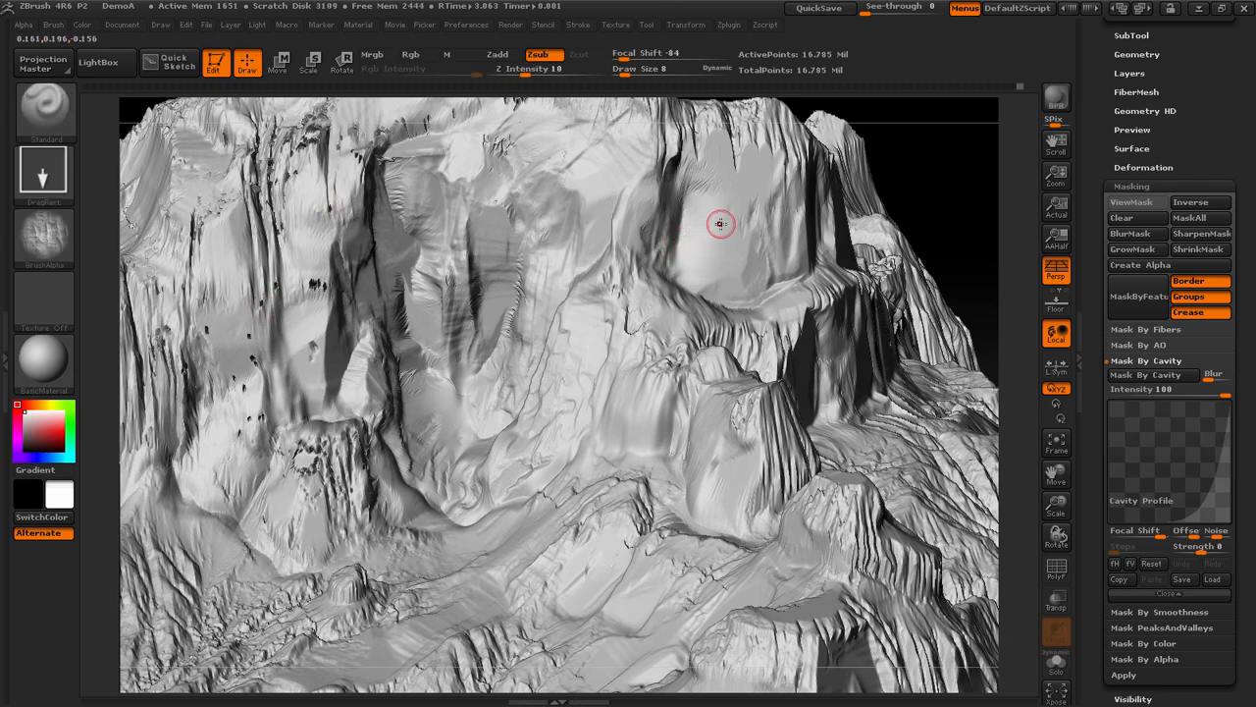
Try a subtler stamp of the rock alpha on the smooth upper cliff face of the subdivided mesh and undo it
drag(749, 236, 687, 460)
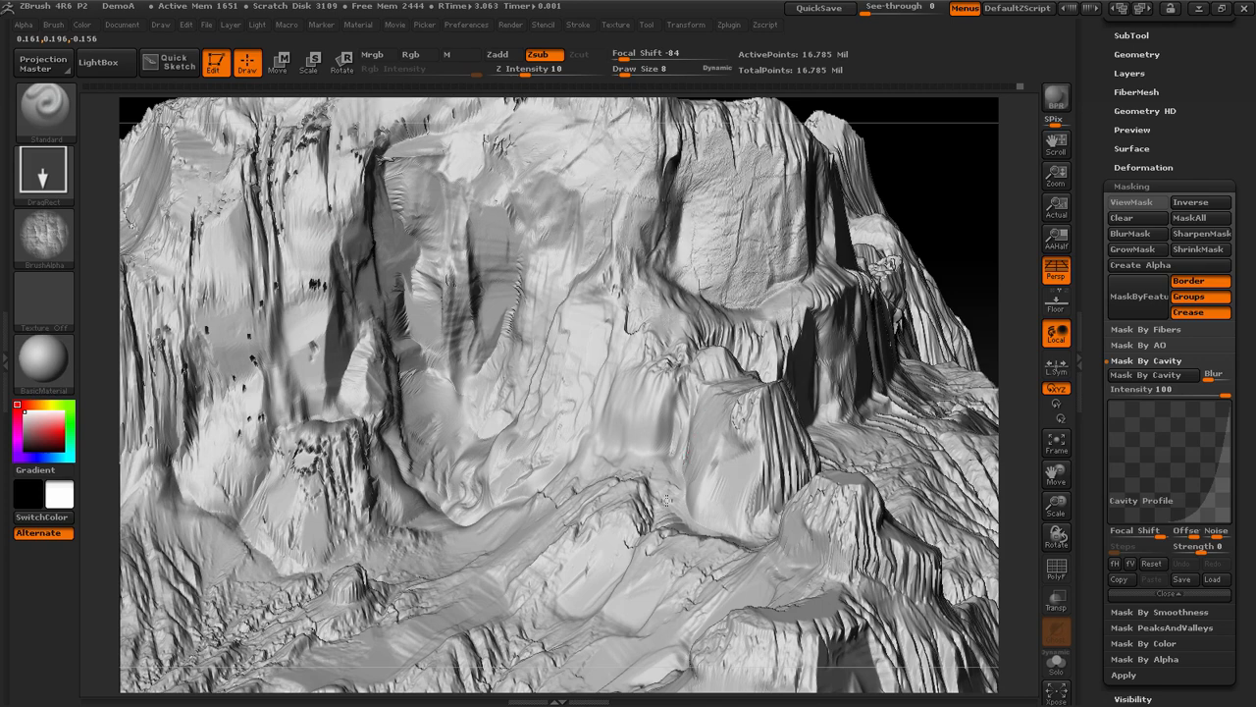
mouse_move(953, 255)
mouse_down()
mouse_move(941, 202)
mouse_move(962, 220)
mouse_move(948, 202)
mouse_up()
key(ctrl)
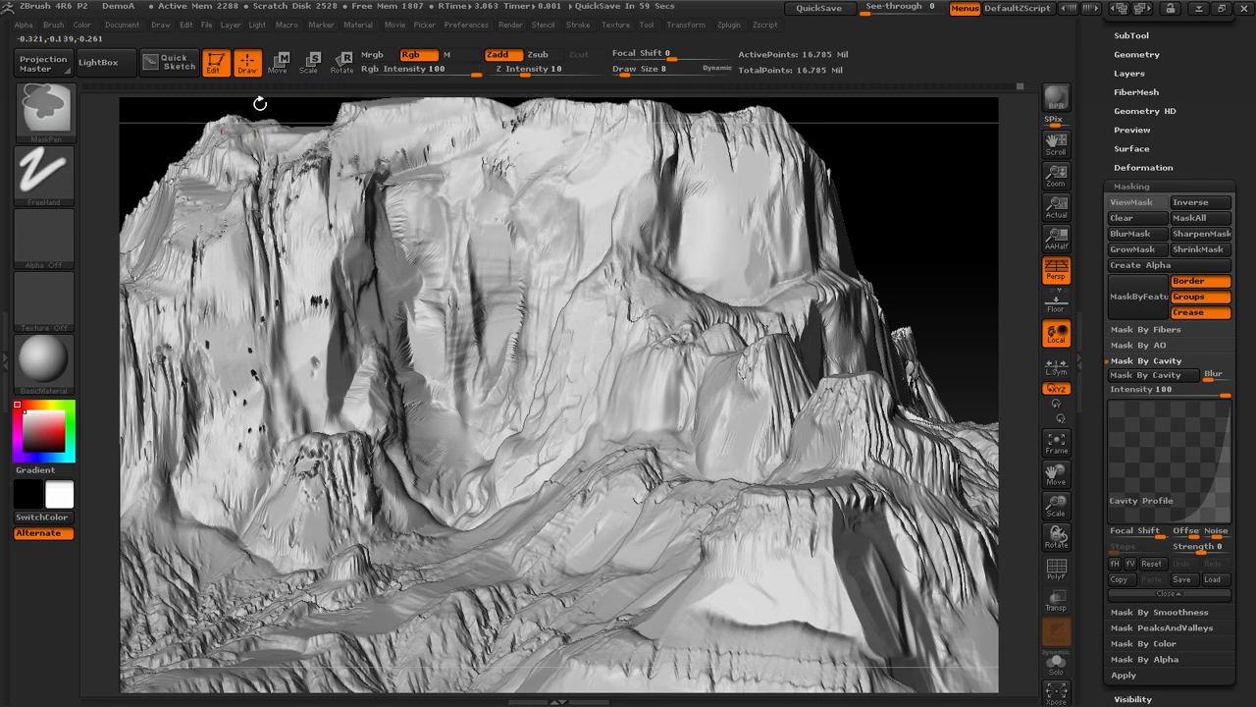
Bend the alpha's adjustment curve upward with an added midpoint and set the brush's Z Intensity to 20
click(28, 26)
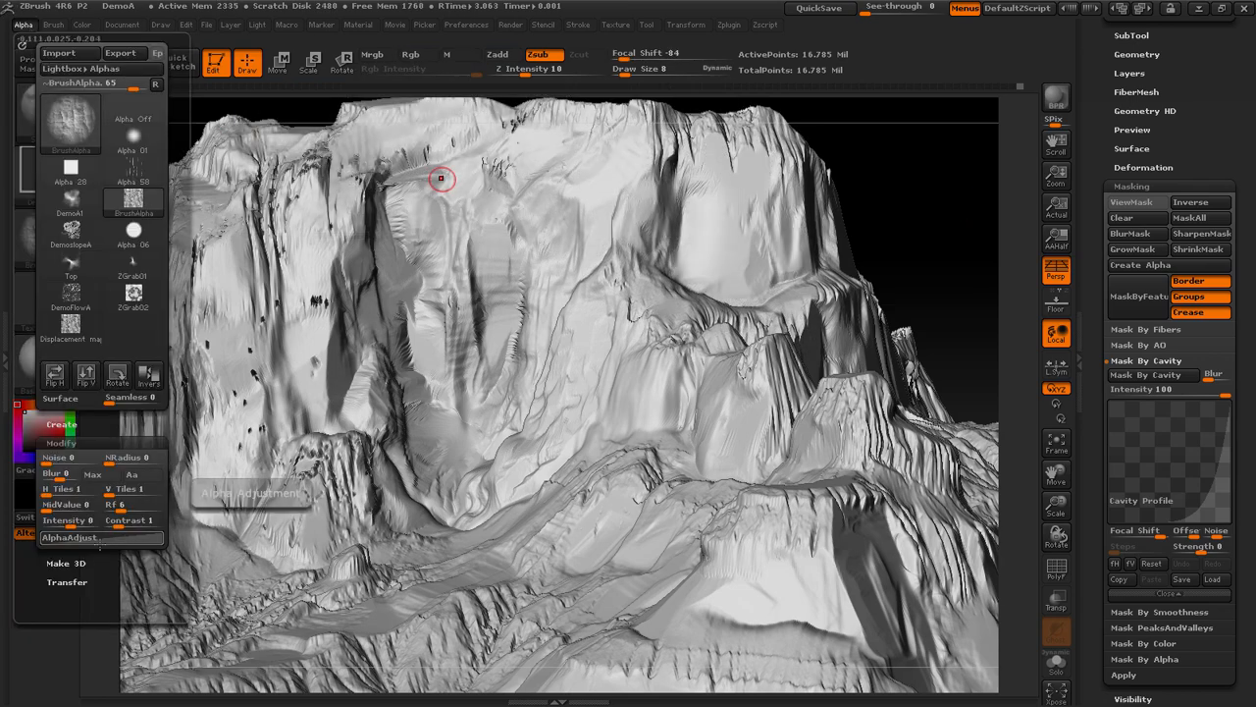
click(100, 538)
drag(127, 556, 99, 562)
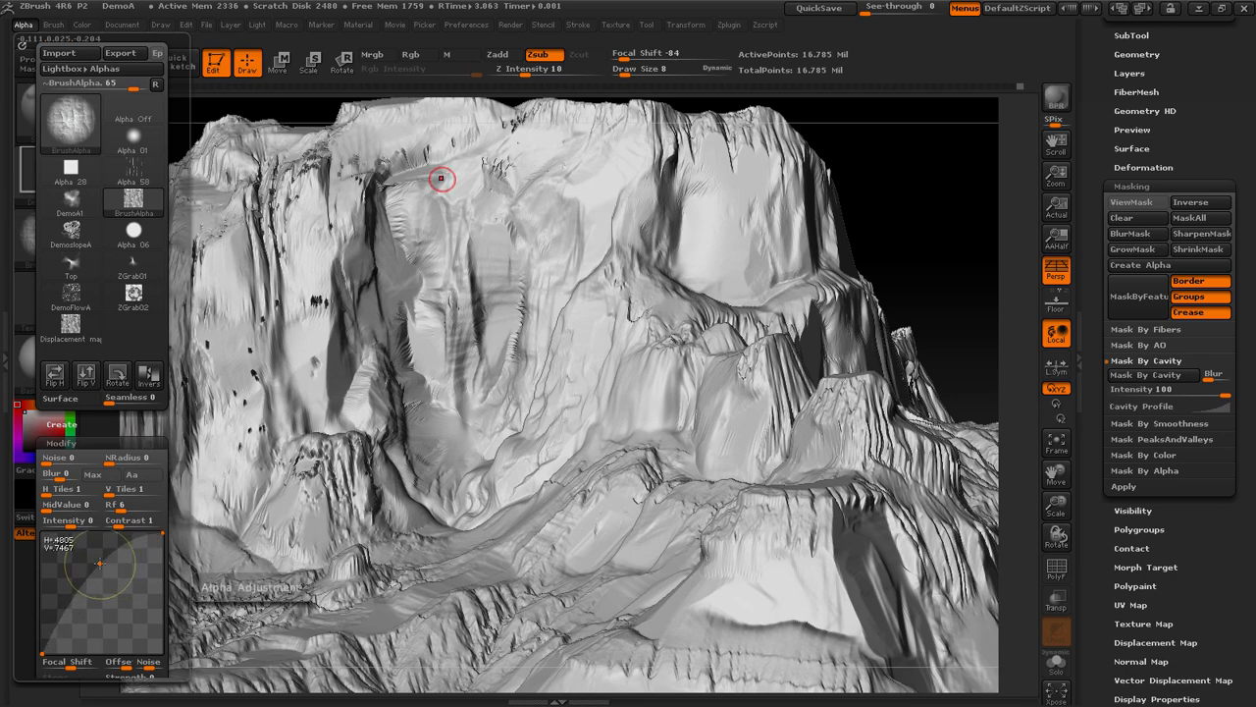
click(538, 70)
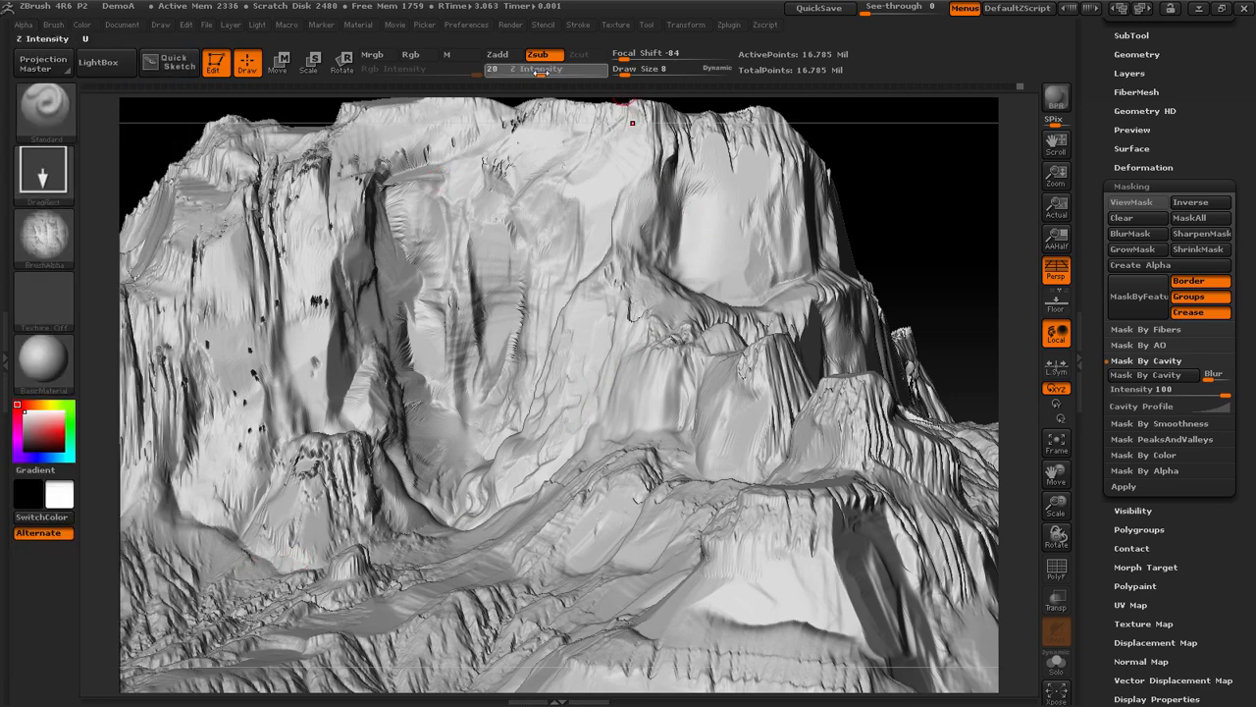
Try carving the adjusted rock alpha into the upper cliff face with Zsub and undo the stamp
mouse_move(729, 217)
mouse_down()
mouse_move(731, 322)
mouse_move(711, 385)
mouse_up()
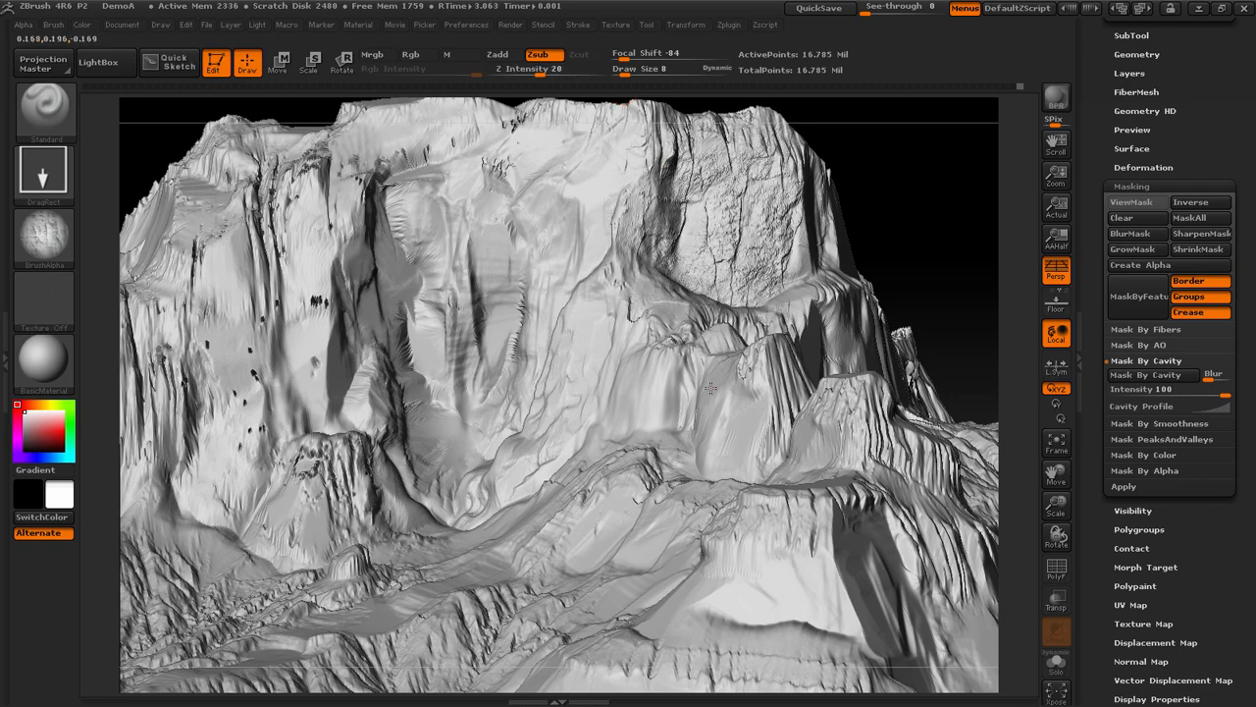
key(ctrl)
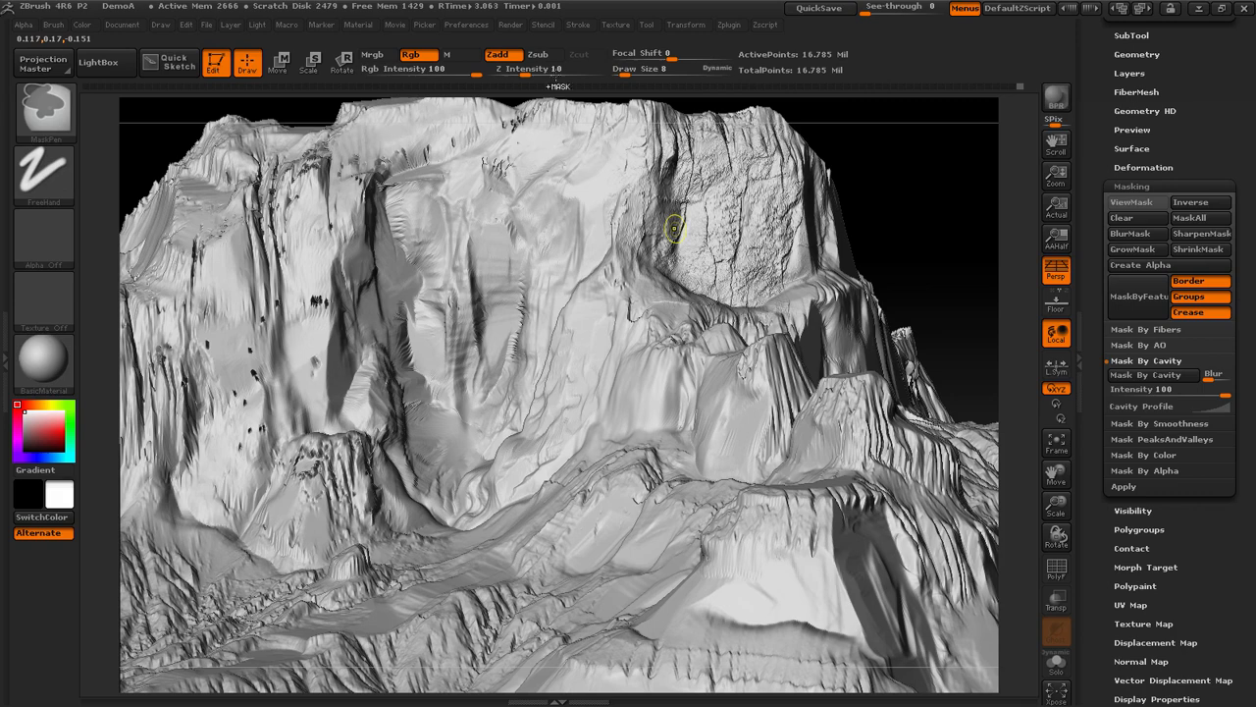
key(ctrl+z)
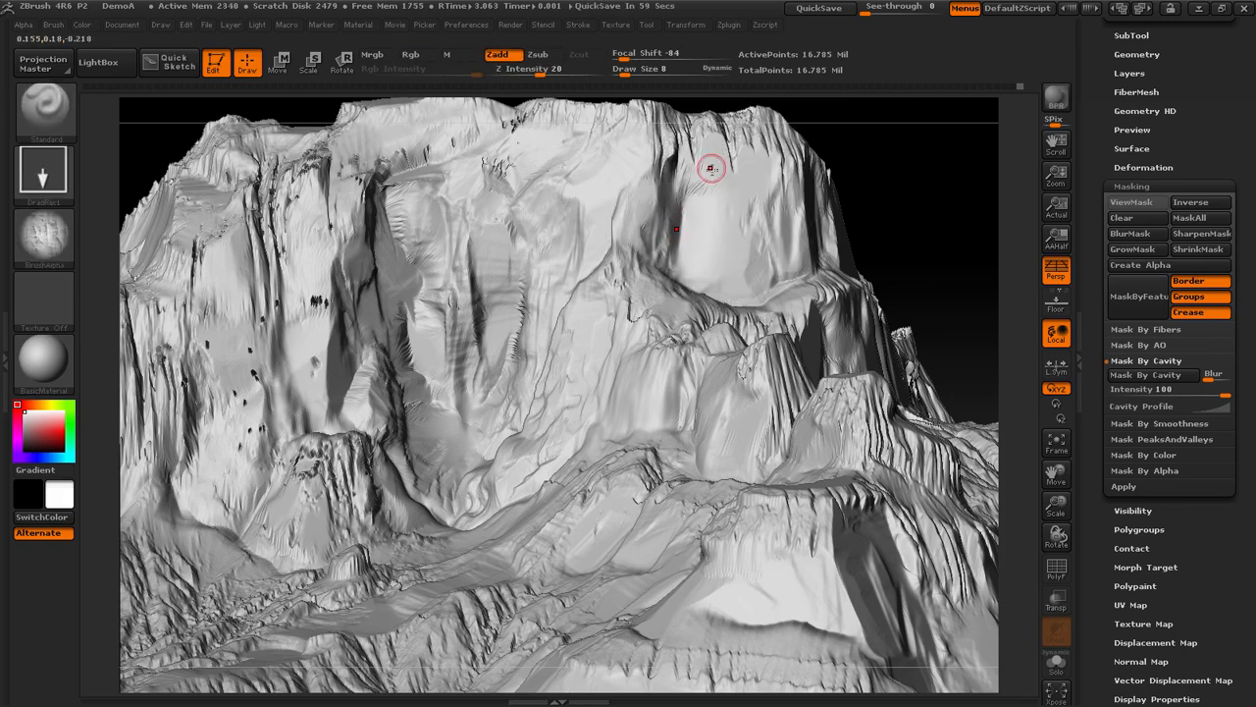
Stamp the rock alpha outward with Zadd over the smooth upper cliff face at Z Intensity 20
mouse_move(732, 215)
mouse_down()
mouse_move(725, 298)
mouse_move(752, 416)
mouse_up()
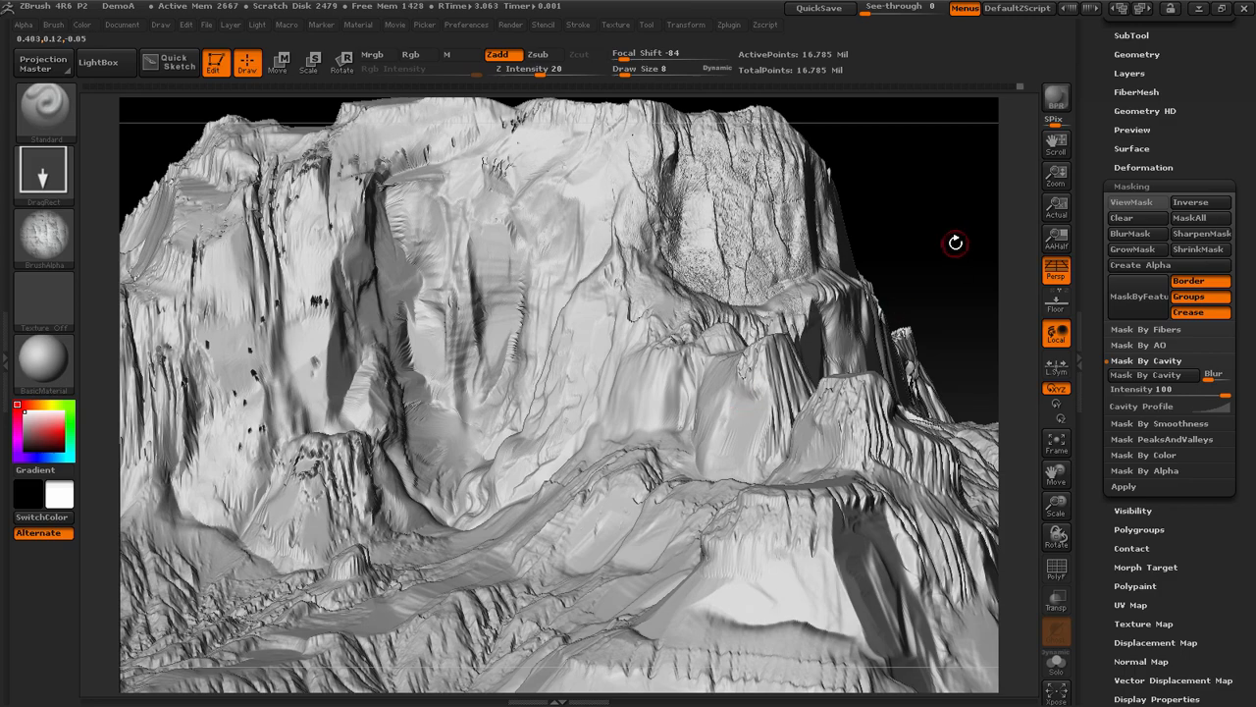
drag(957, 249, 972, 216)
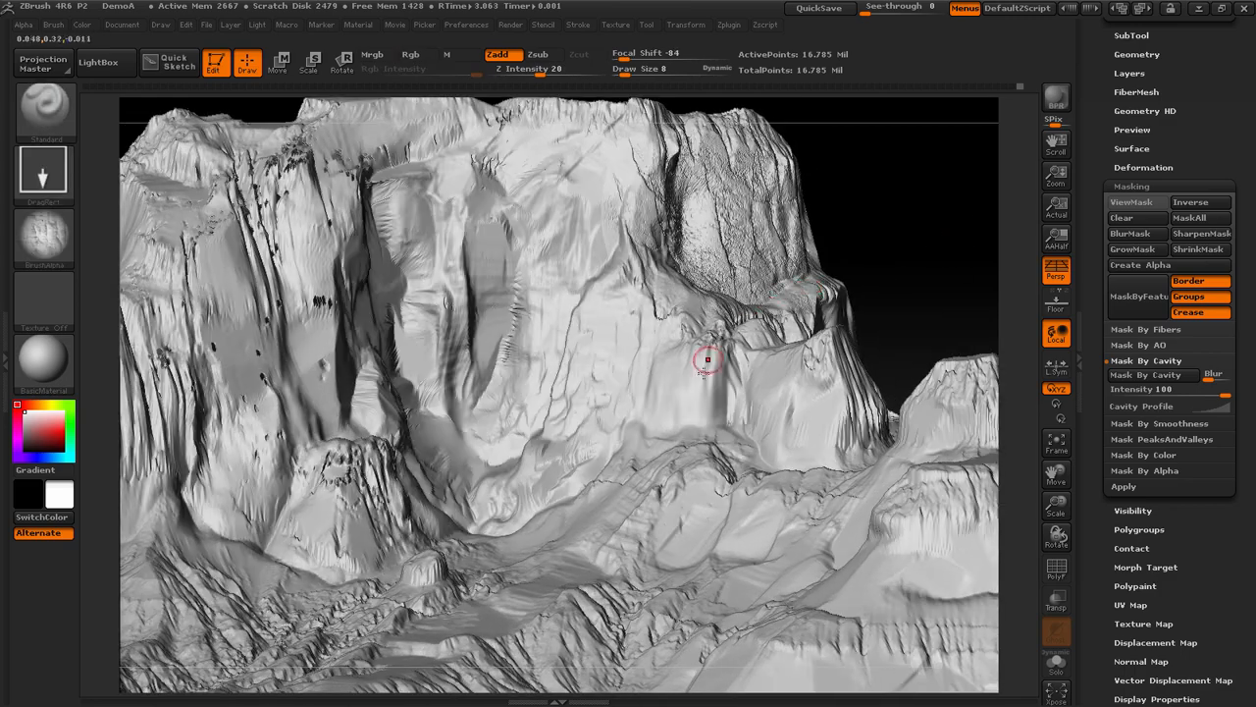
Switch to Photoshop, lower the displacement map's Fine Height to its minimum and raise its Very Large Height
key(alt+Tab)
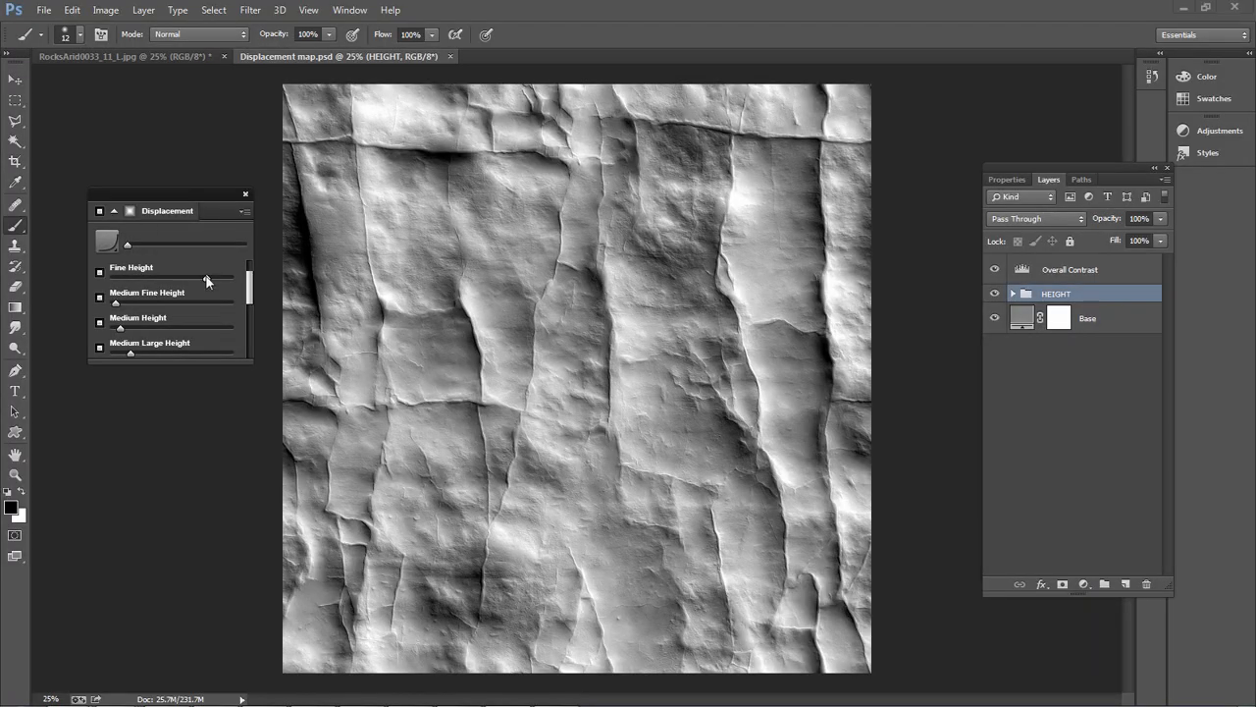
click(111, 280)
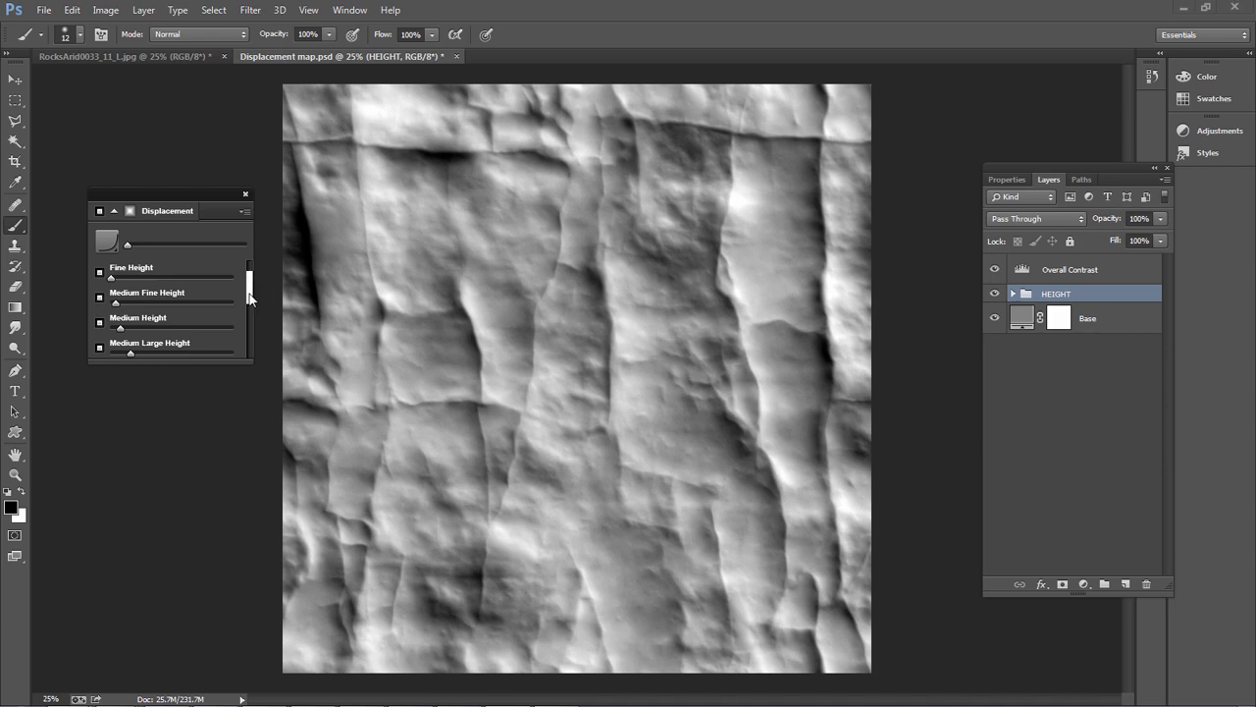
drag(249, 299, 256, 336)
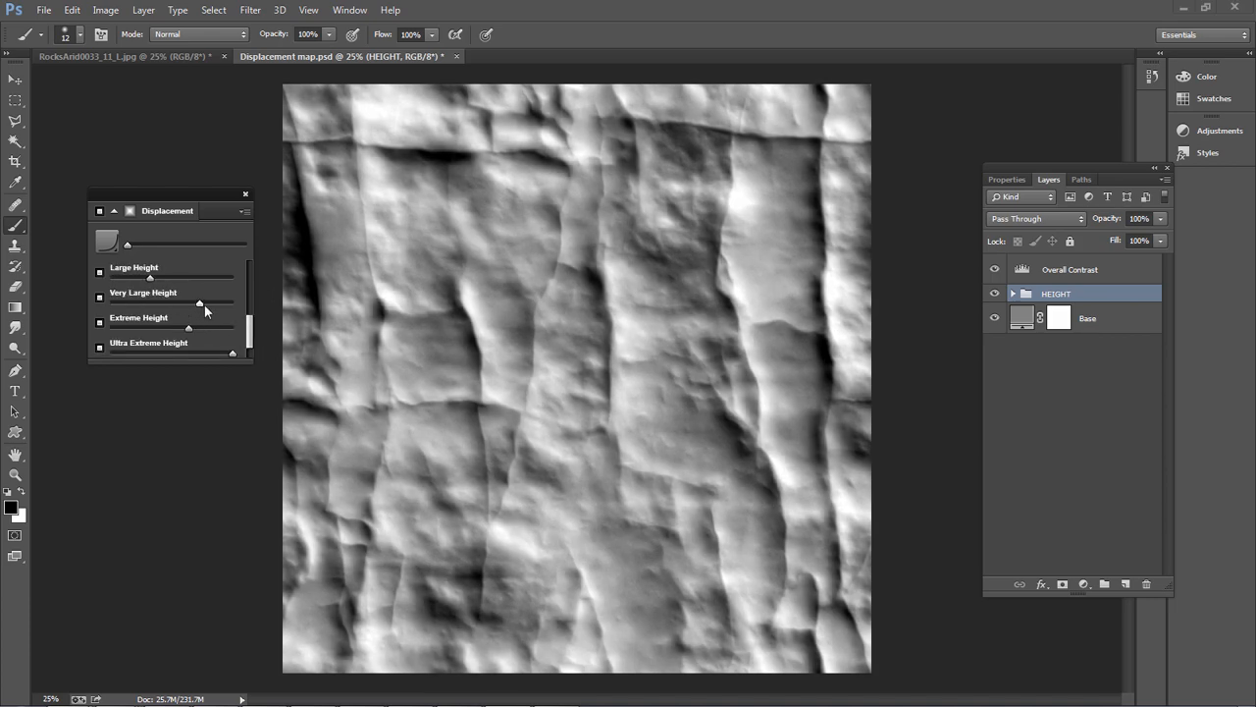
drag(207, 306, 215, 306)
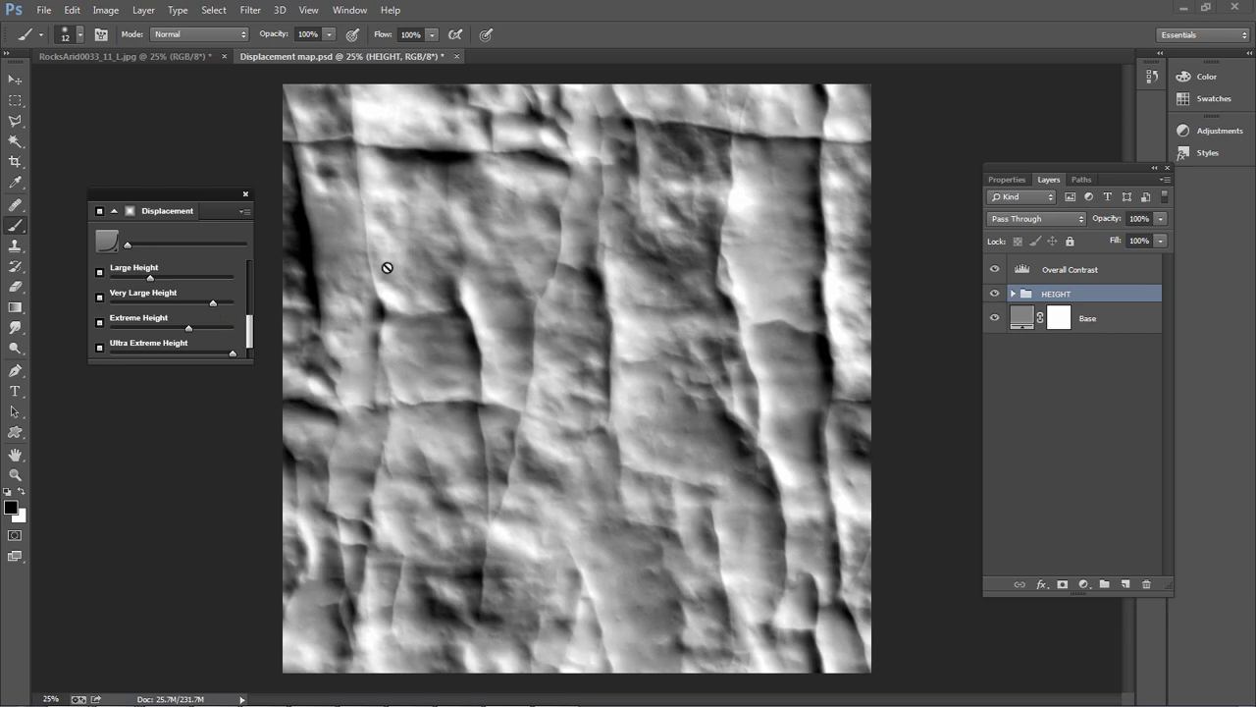
Copy the full merged displacement image and paste it into a new 3000 × 3000 pixel document
click(44, 10)
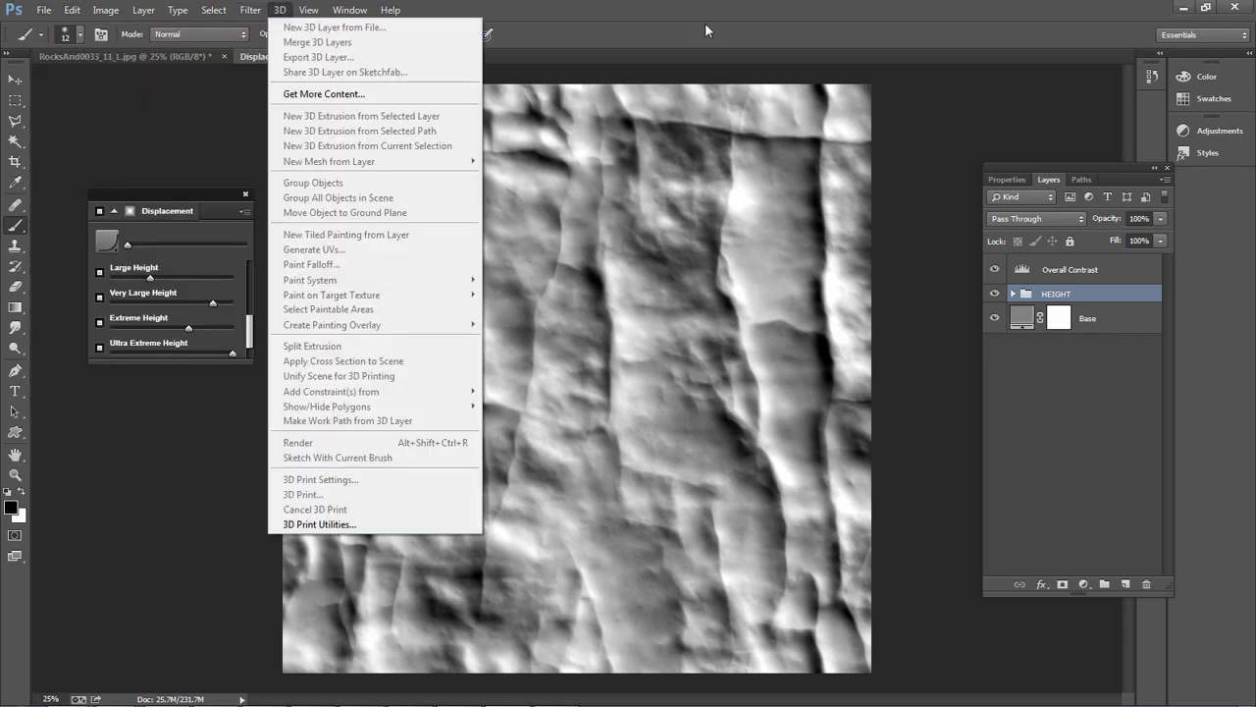
click(765, 12)
key(ctrl+n)
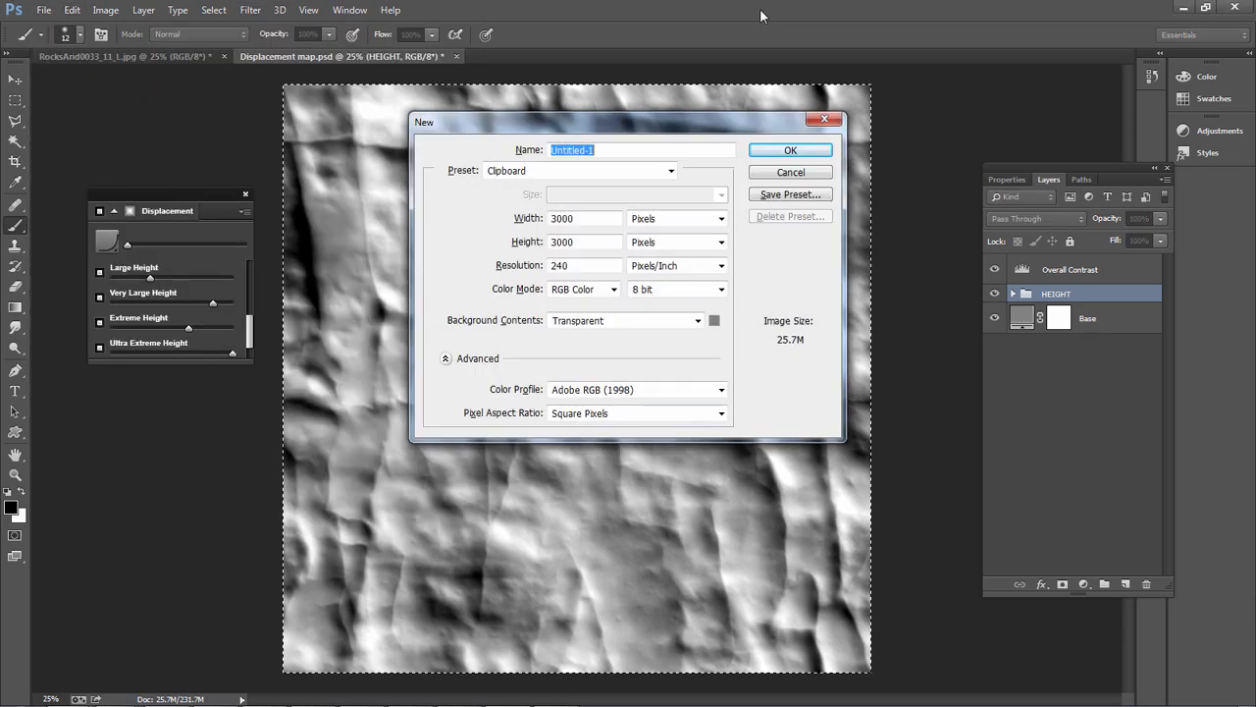
key(Return)
key(ctrl+v)
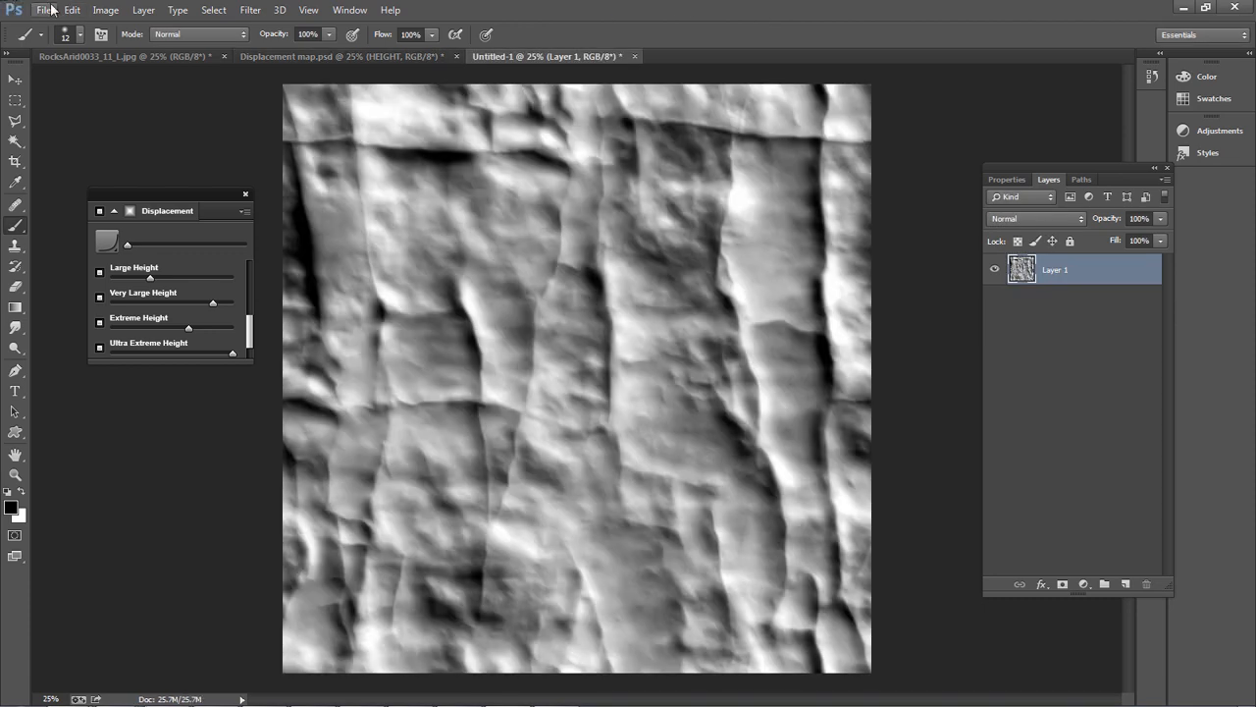
Resize the pasted height map image to 1500 pixels wide with proportions linked
click(106, 9)
click(126, 126)
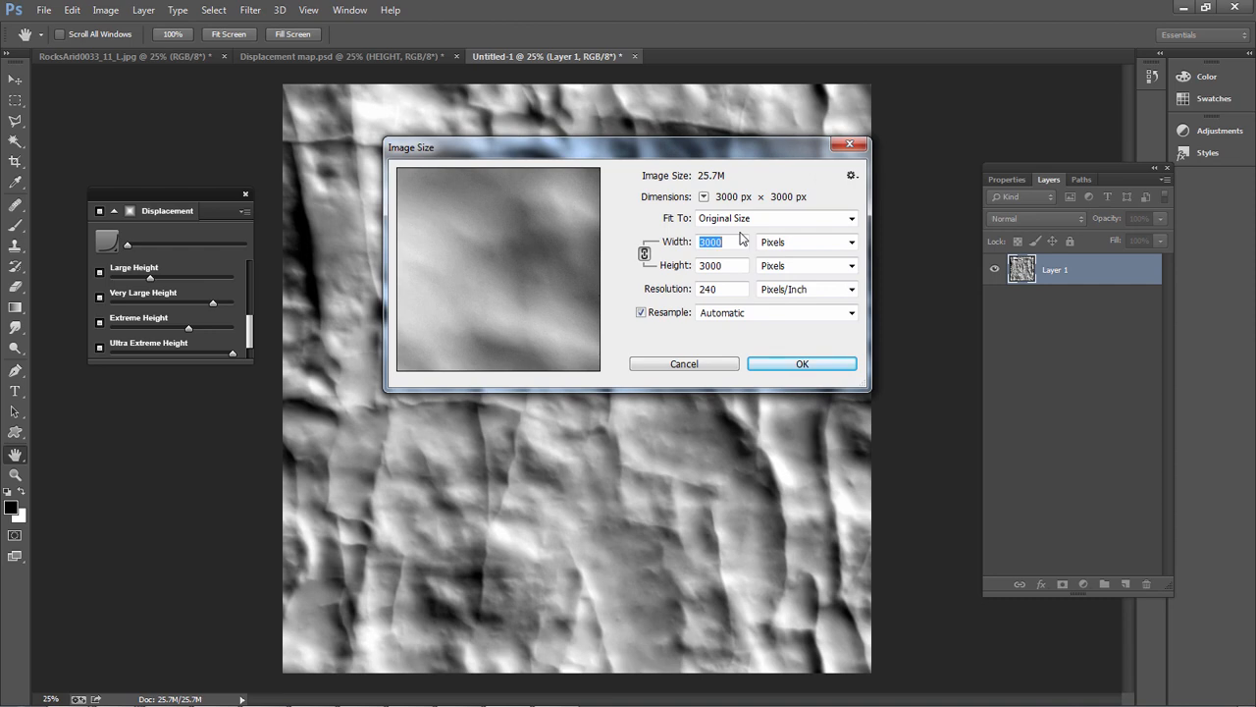
text(1500)
key(Return)
key(b)
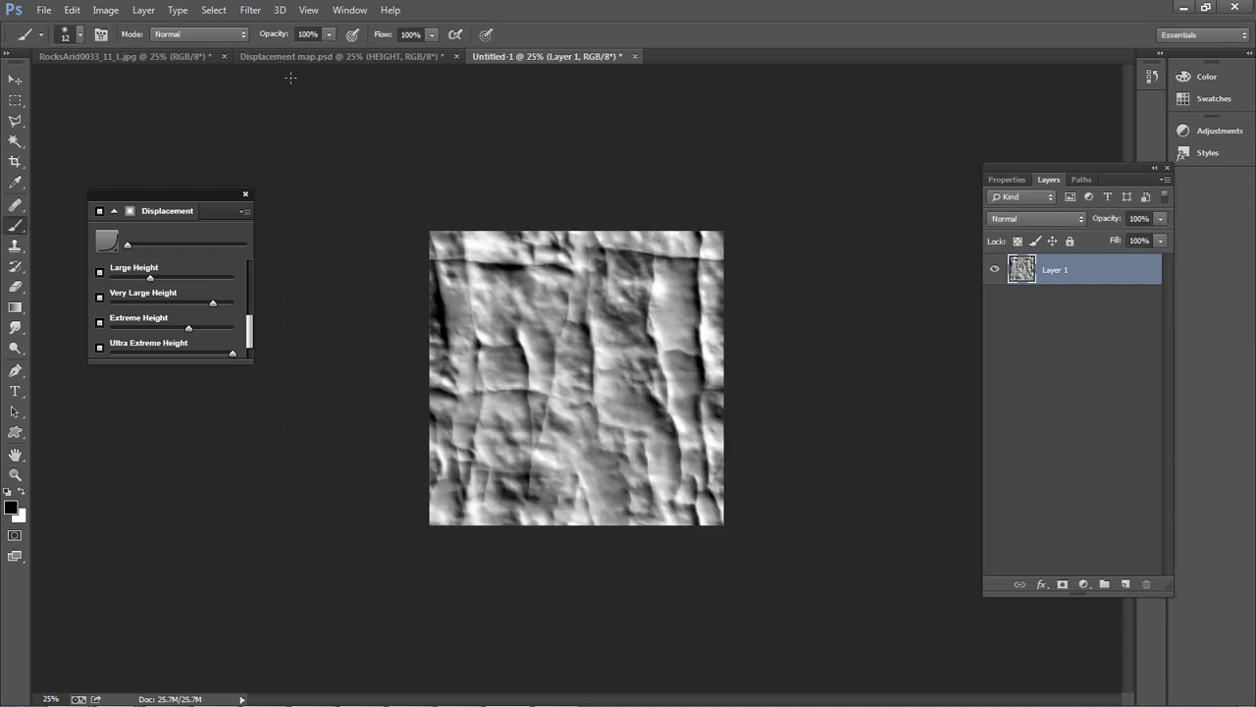
Save the resized height map to the Desktop as Displacement map01.psd with Maximize Compatibility on
click(44, 10)
click(59, 182)
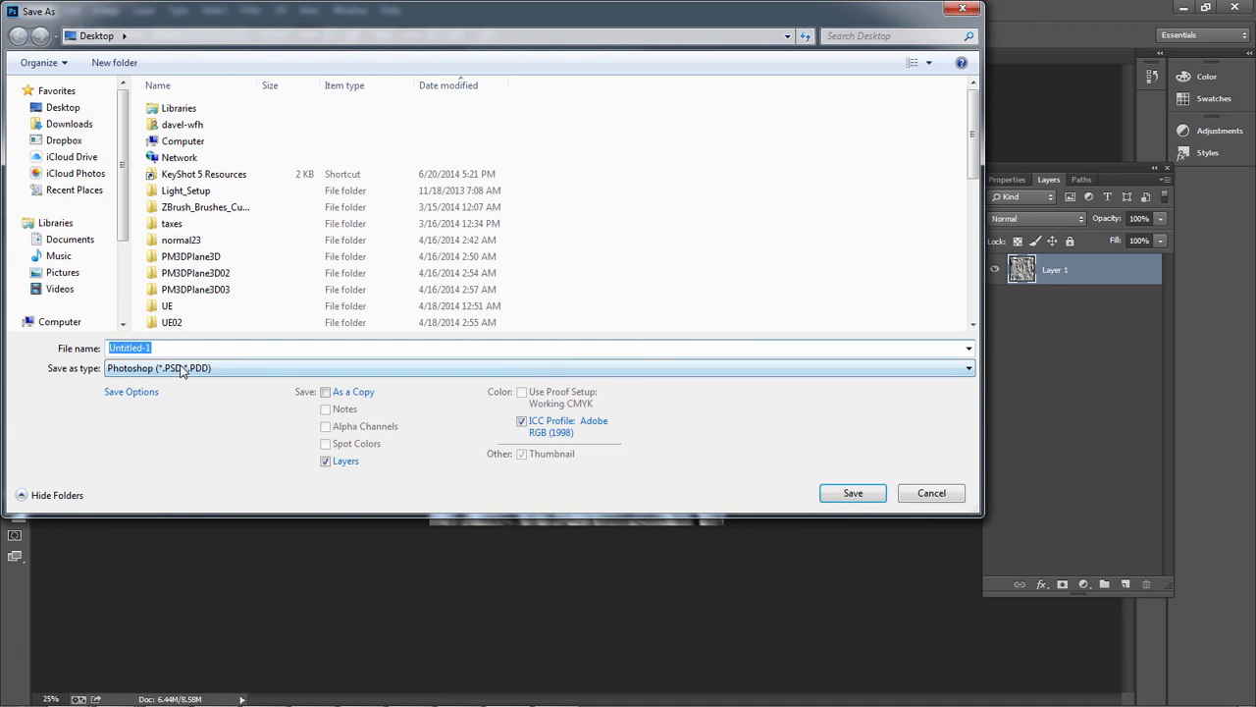
click(180, 365)
double_click(179, 344)
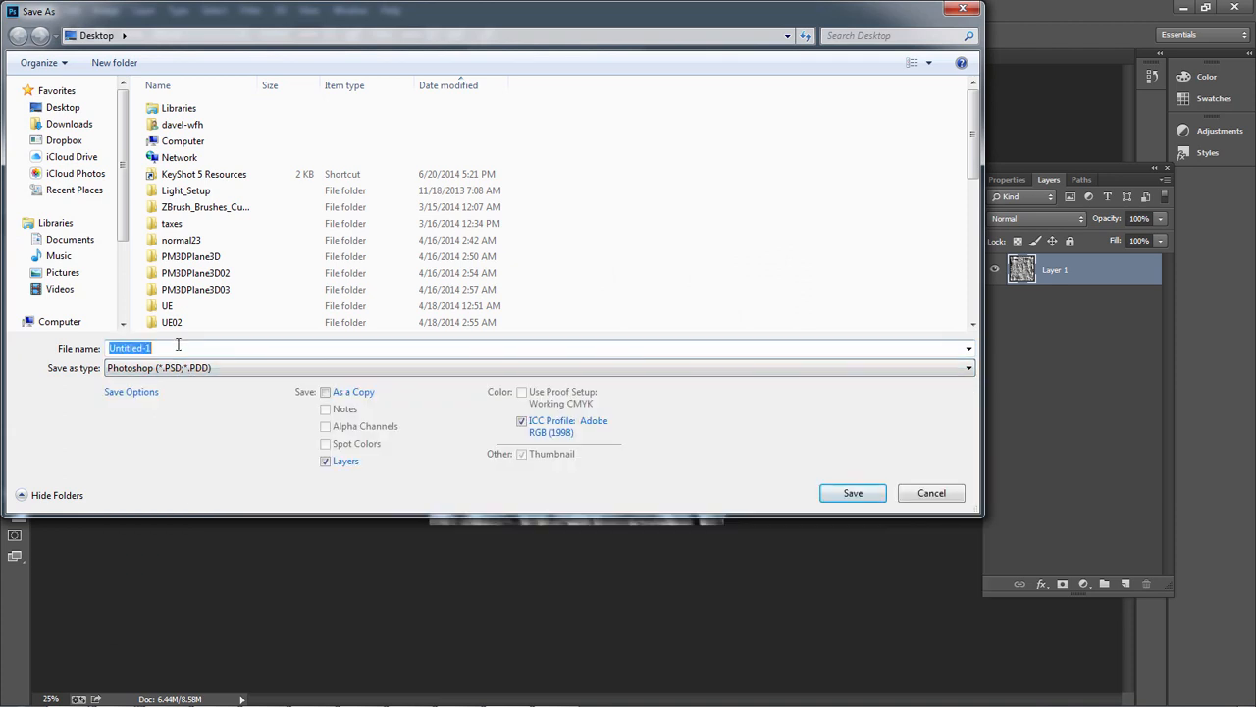
text(Displ)
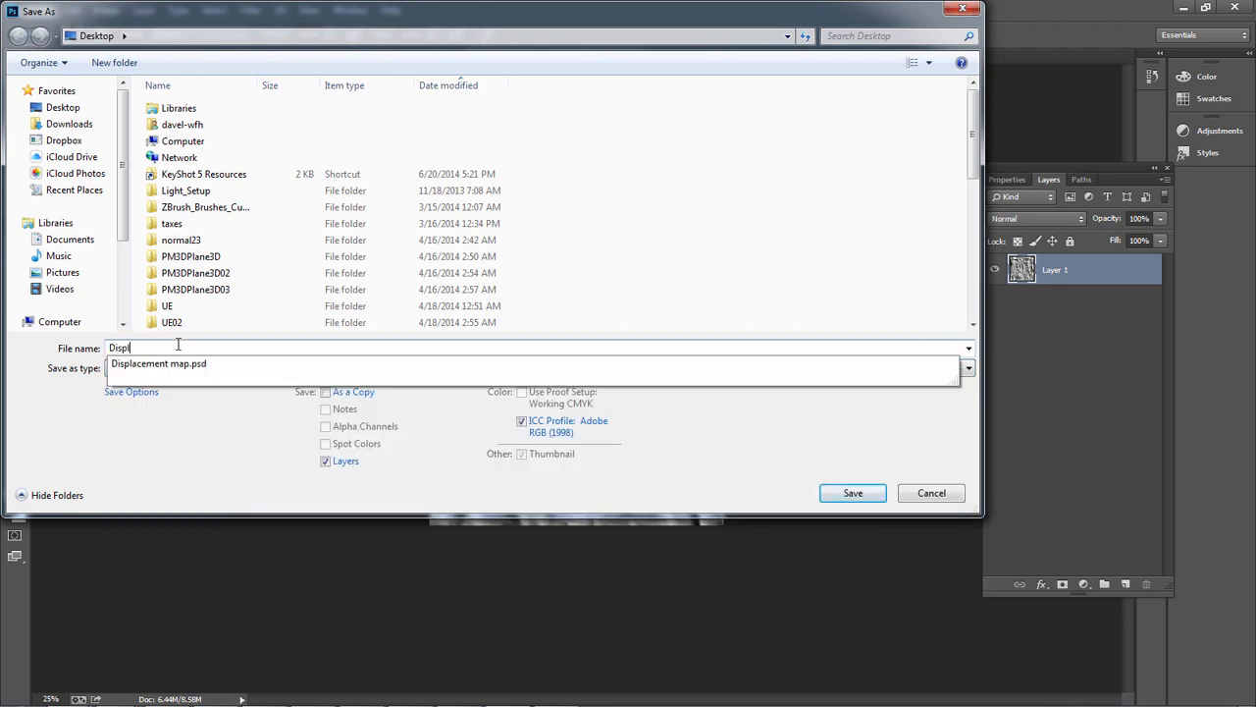
key(Down)
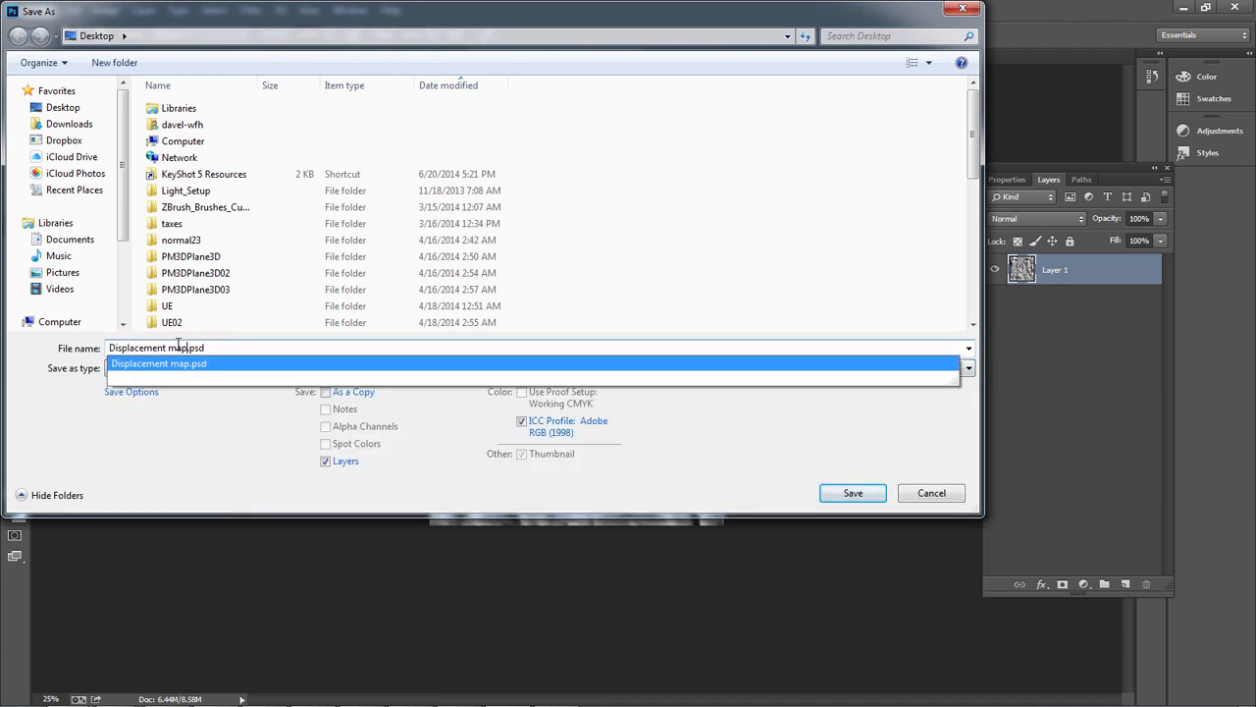
key(Return)
key(Return)
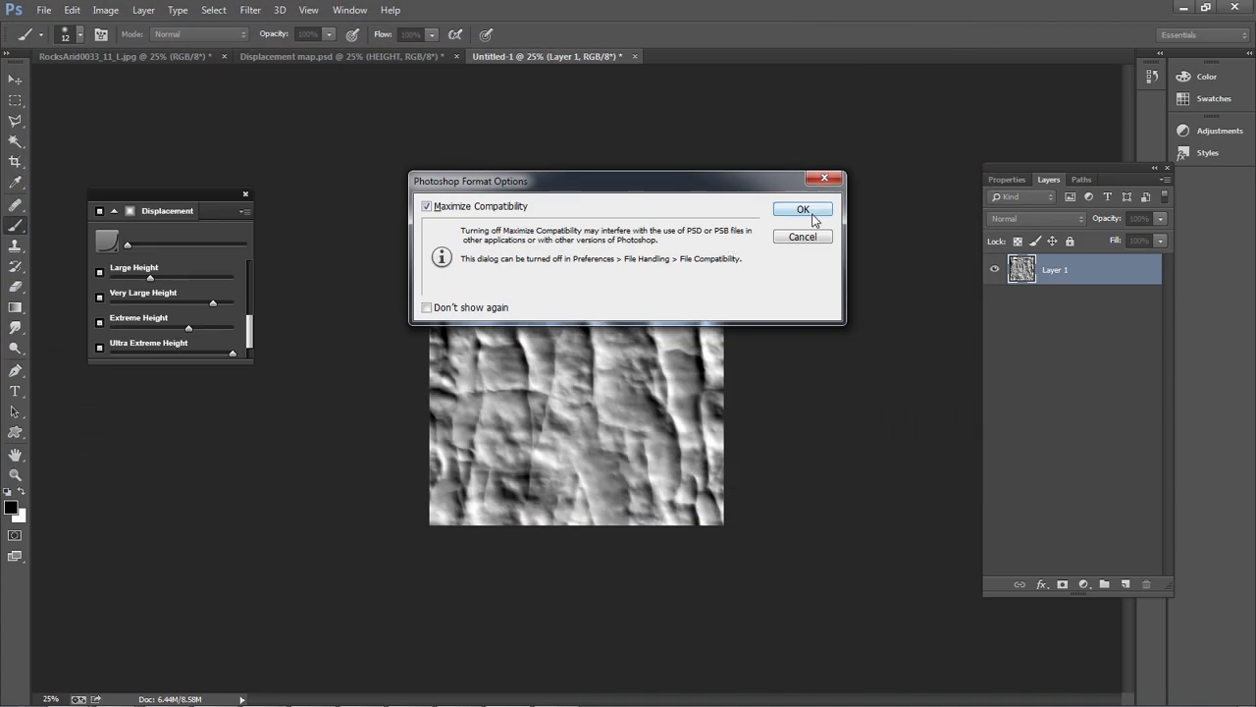
click(803, 209)
Switch to ZBrush and import Displacement map01.psd as the brush's alpha
key(alt+Tab)
key(alt+Tab)
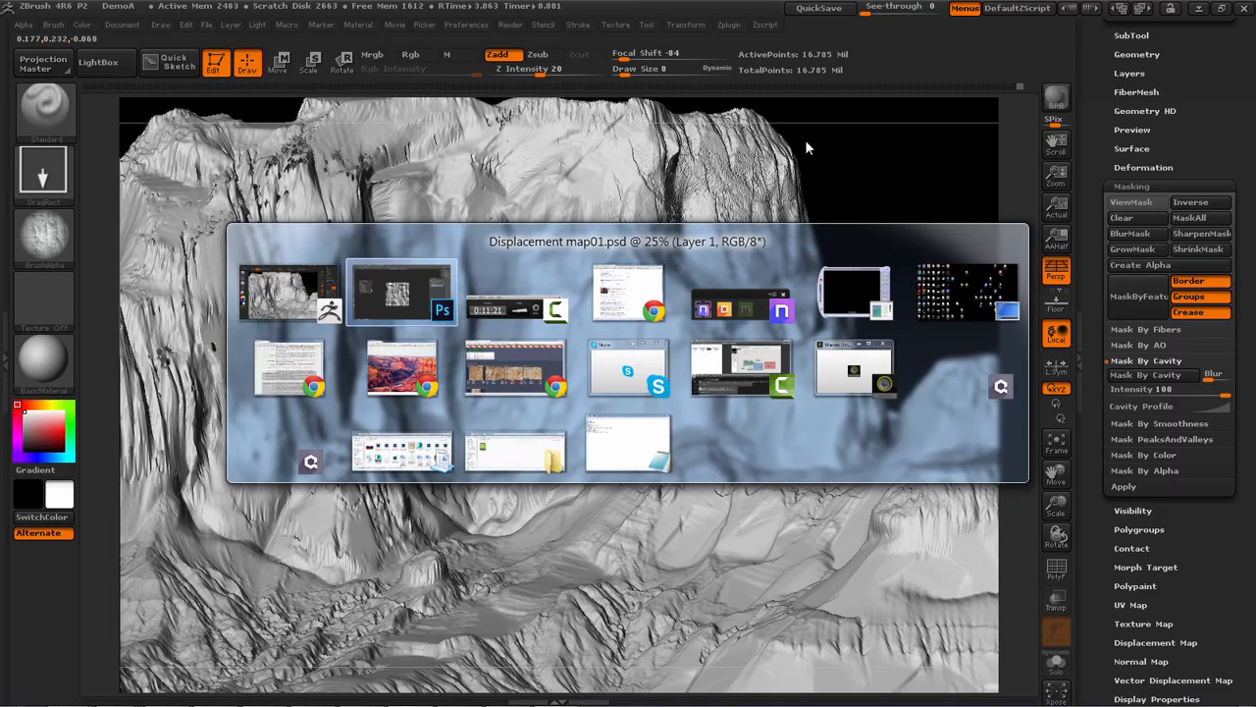
click(43, 236)
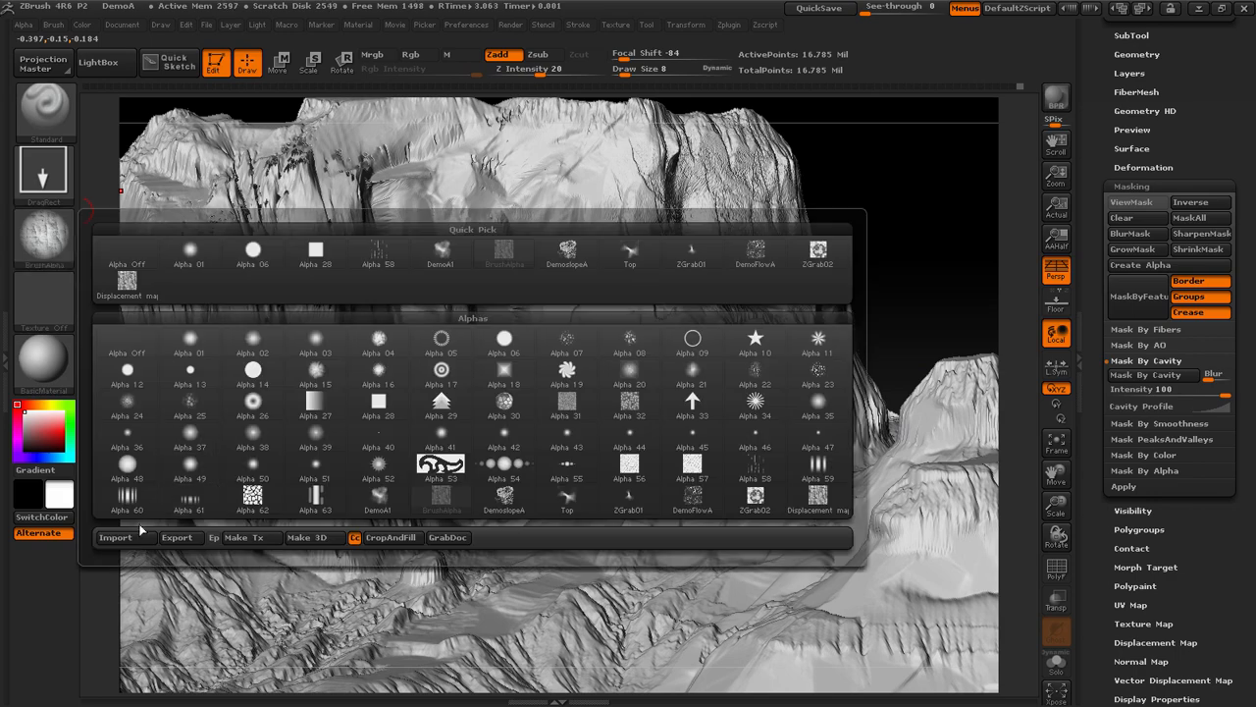
click(115, 537)
drag(859, 121, 846, 378)
double_click(237, 459)
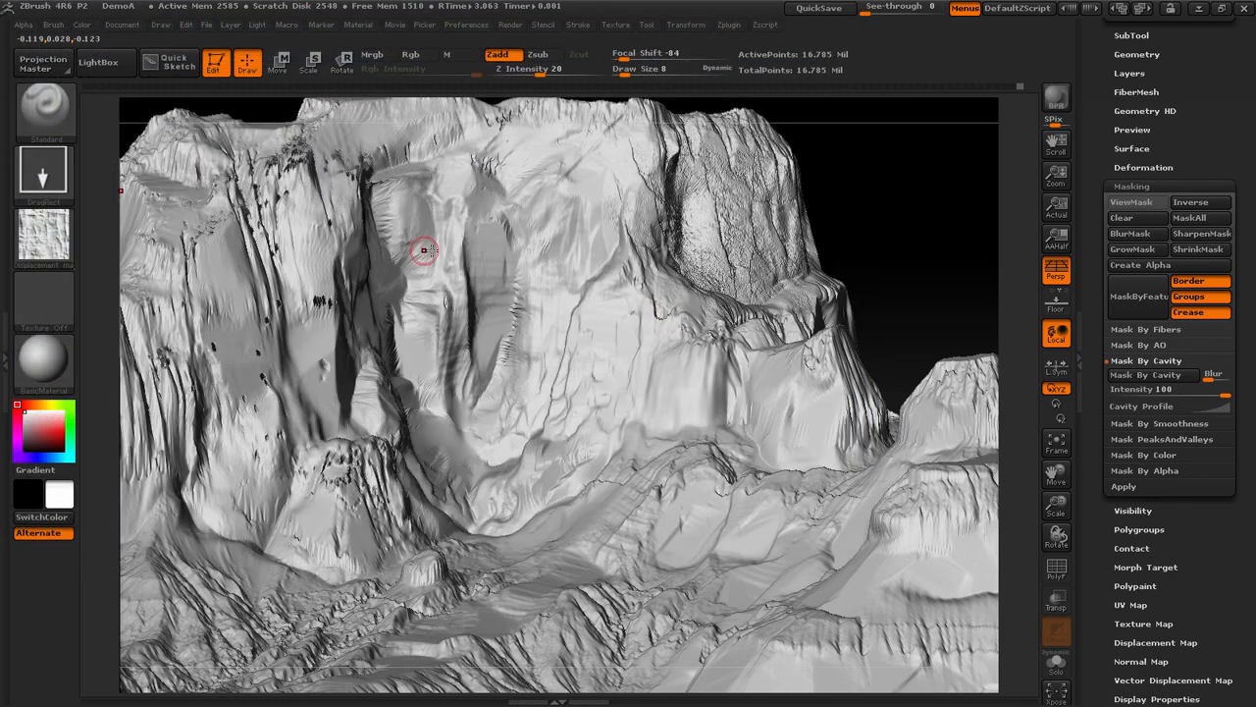
Try stamping the newly imported rock alpha onto the central cliff face, undo the stamp and look through the brush settings
drag(601, 369, 923, 181)
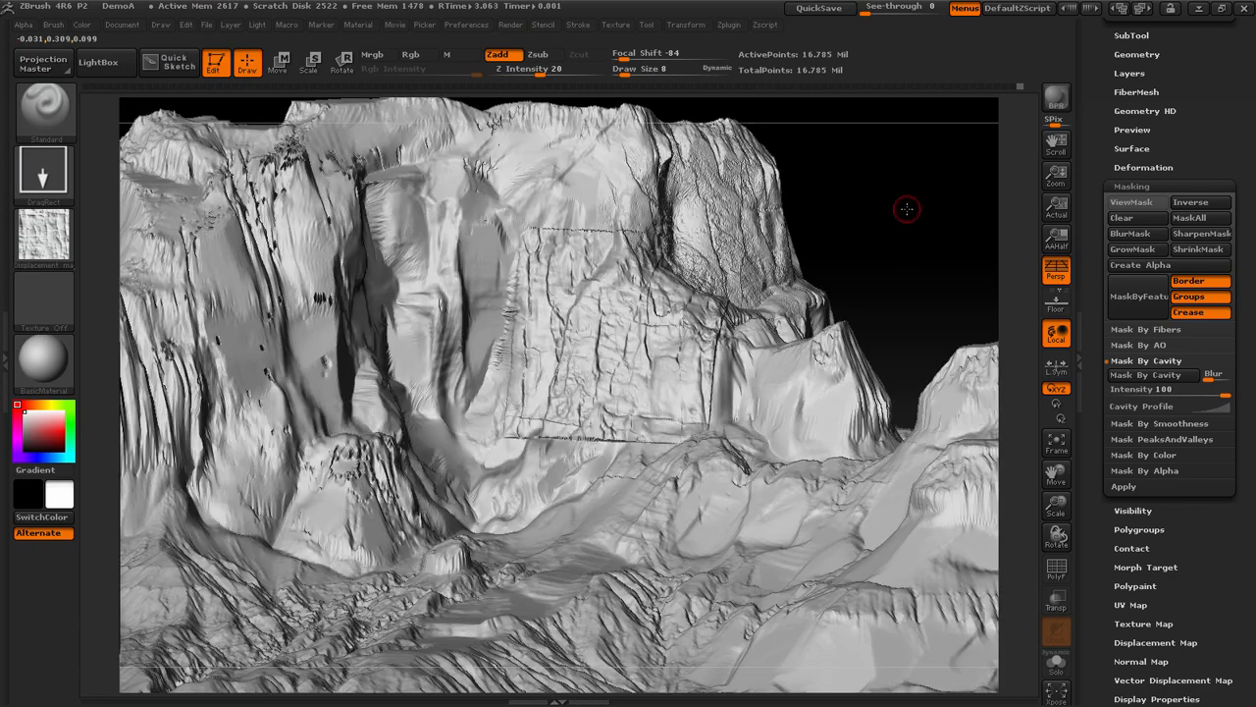
key(ctrl)
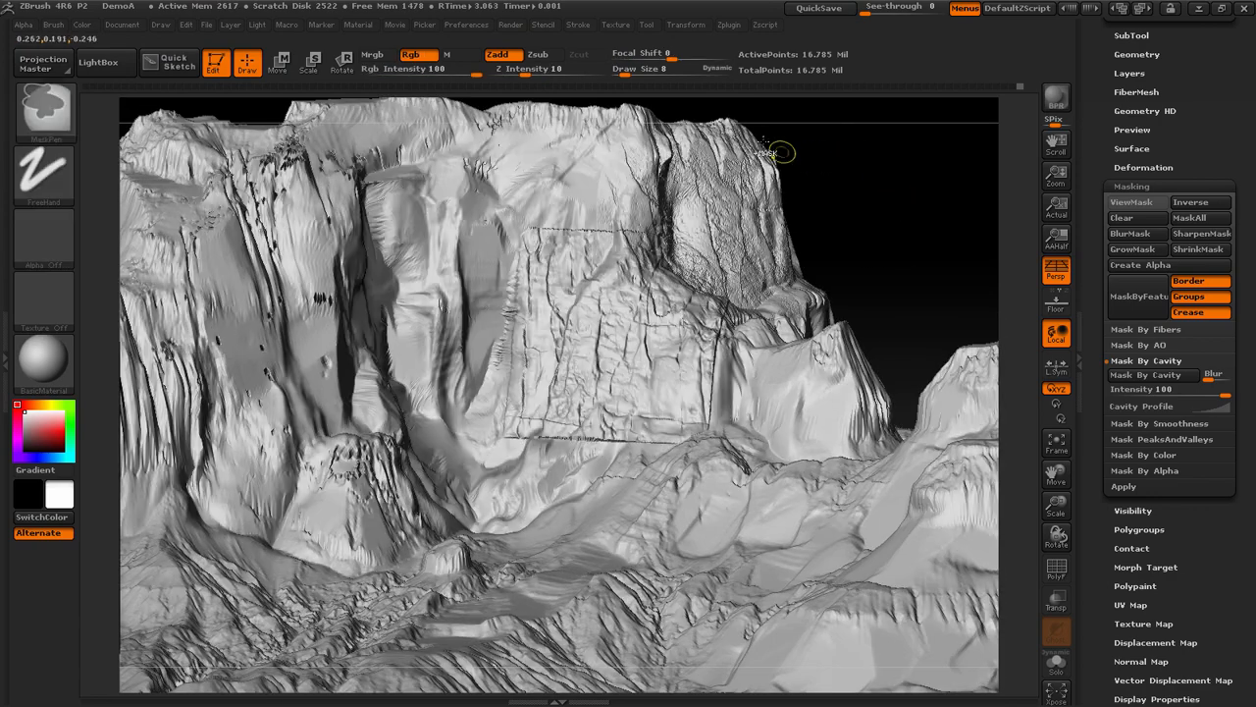
click(53, 25)
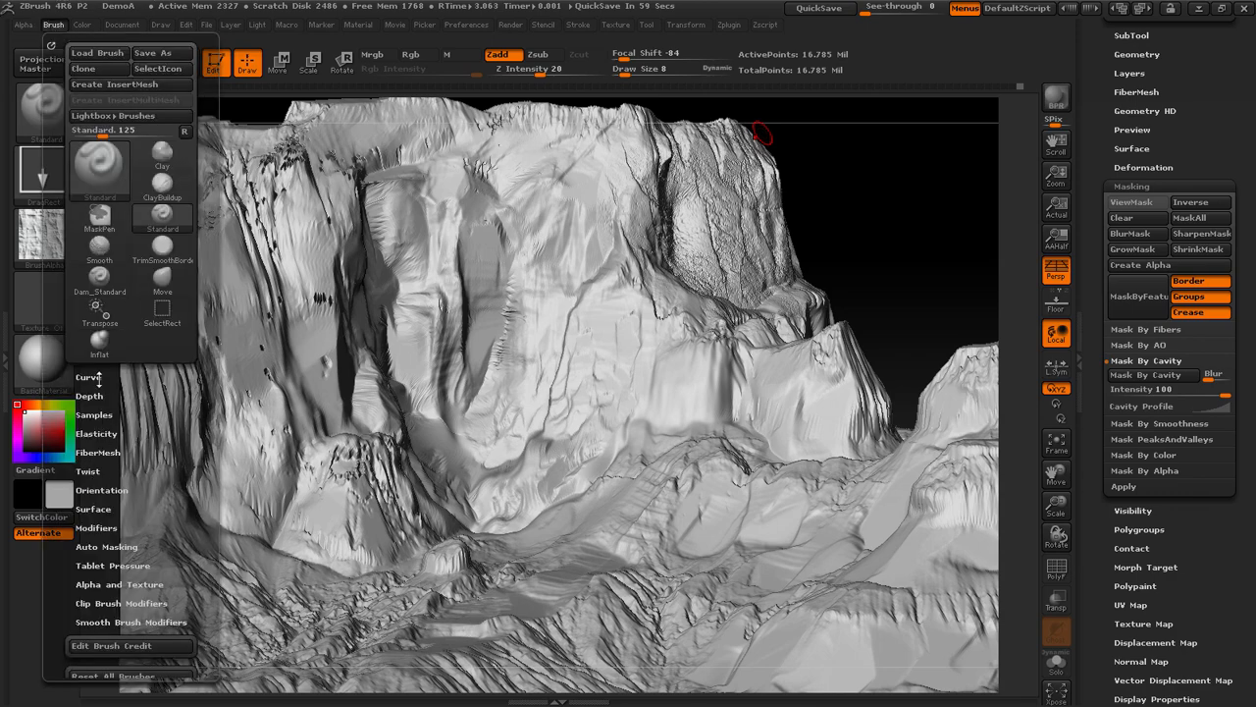
drag(177, 501, 175, 435)
click(86, 443)
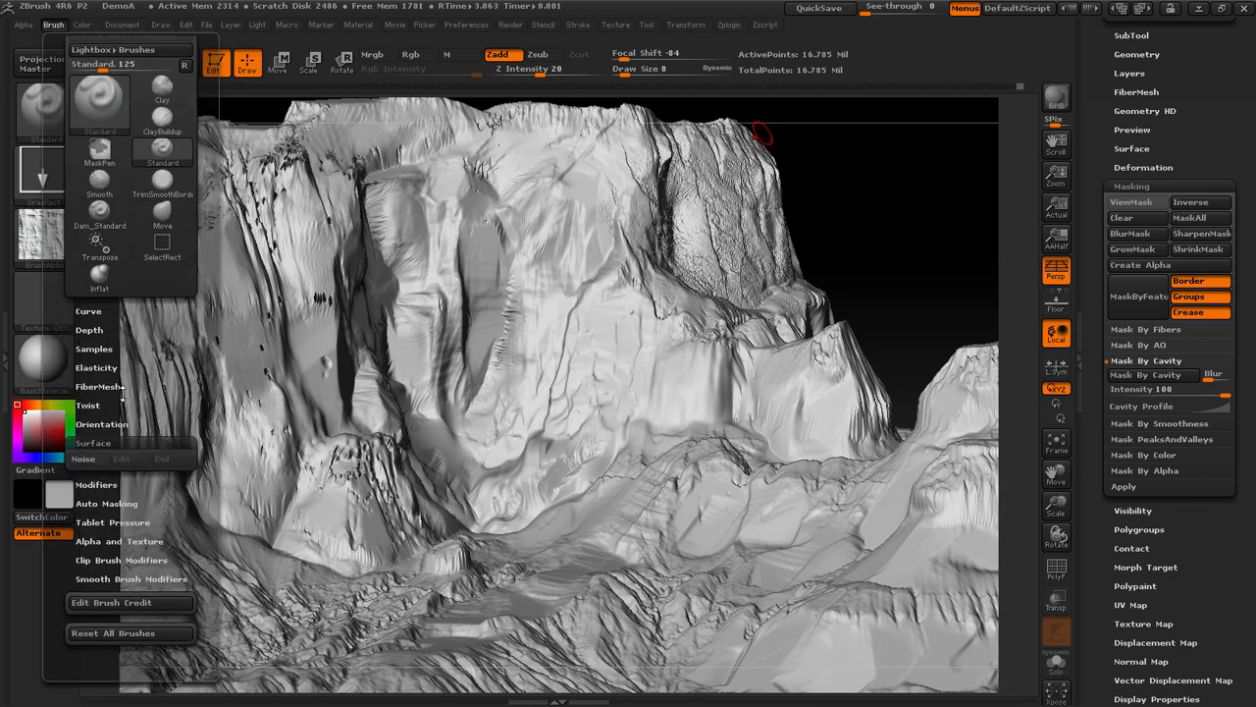
Set the rock alpha's radial fade (Rf) to 10 to soften its square edges
click(22, 24)
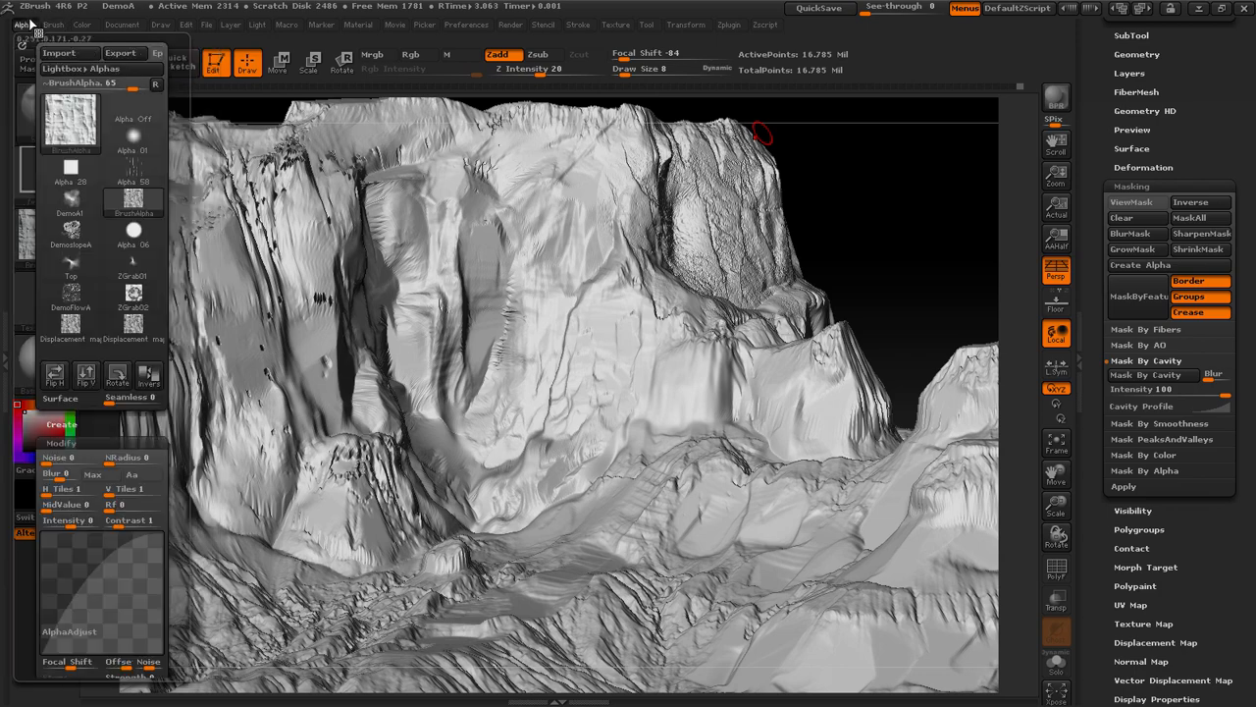
click(135, 506)
click(127, 507)
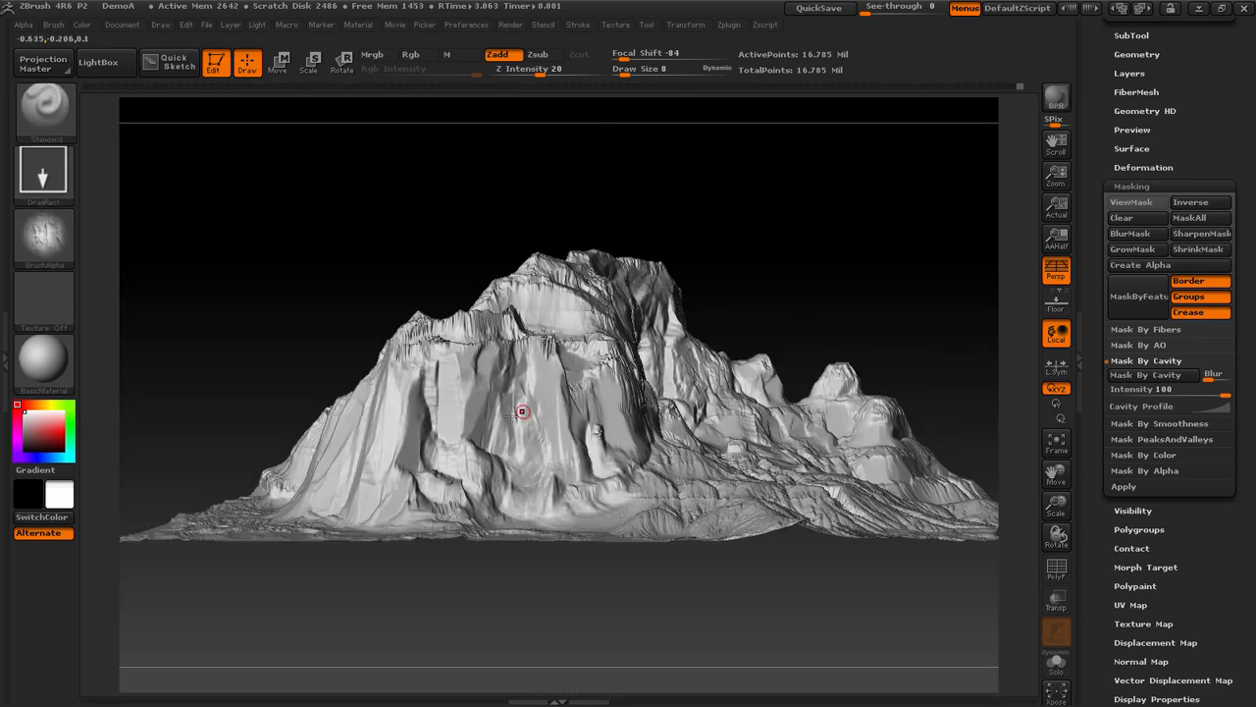
Stamp the faded rock alpha with Zadd over the smooth cliff faces on the outer sides of the terrain
mouse_move(540, 462)
mouse_down()
mouse_move(543, 495)
mouse_move(543, 473)
mouse_up()
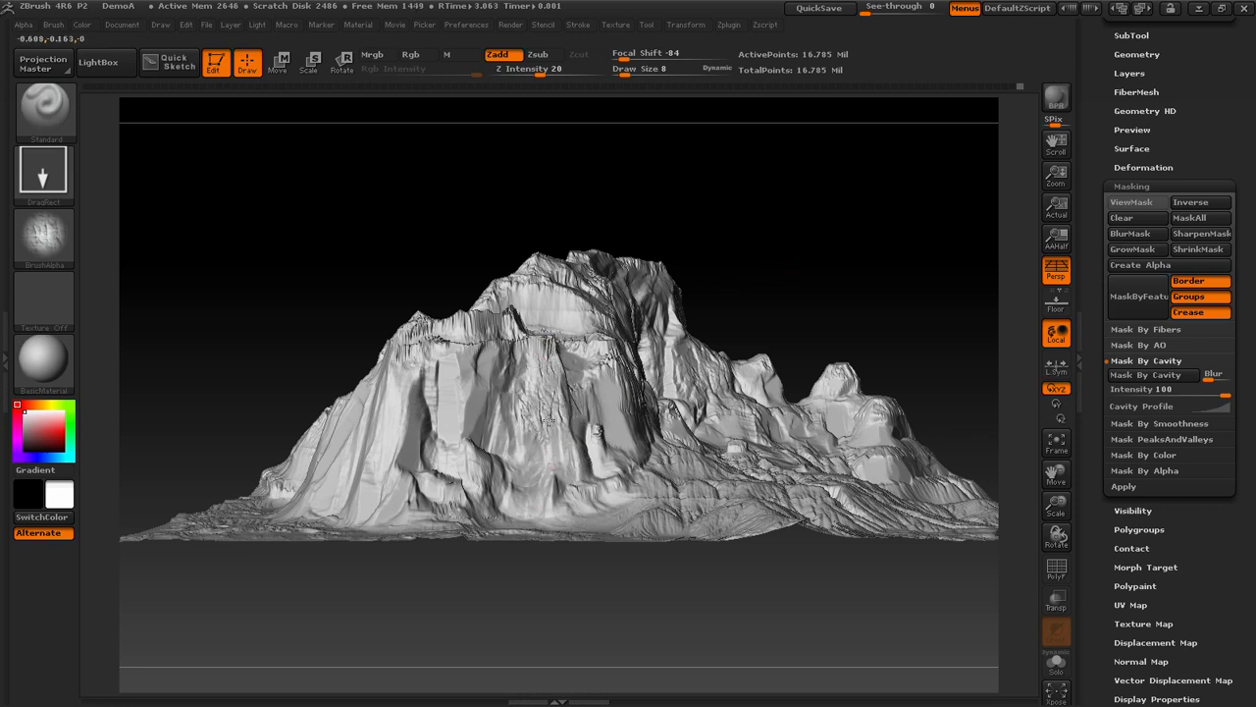
drag(548, 420, 547, 417)
drag(784, 300, 850, 286)
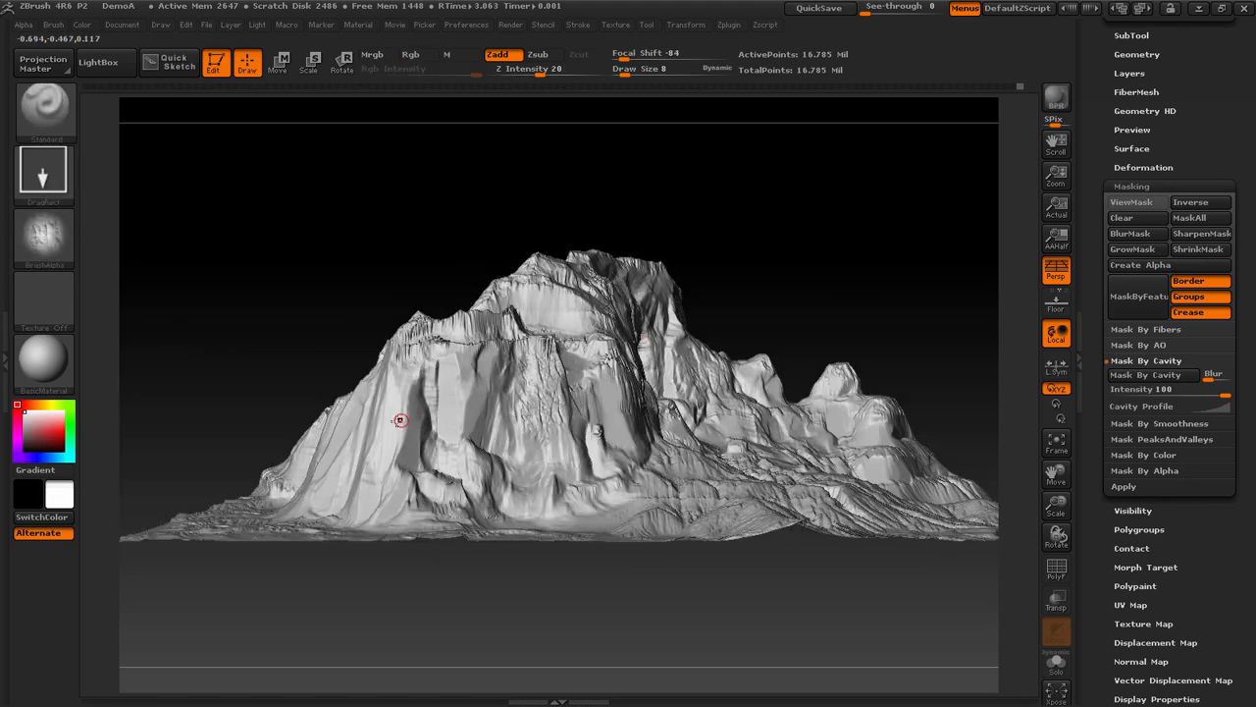
drag(912, 238, 946, 236)
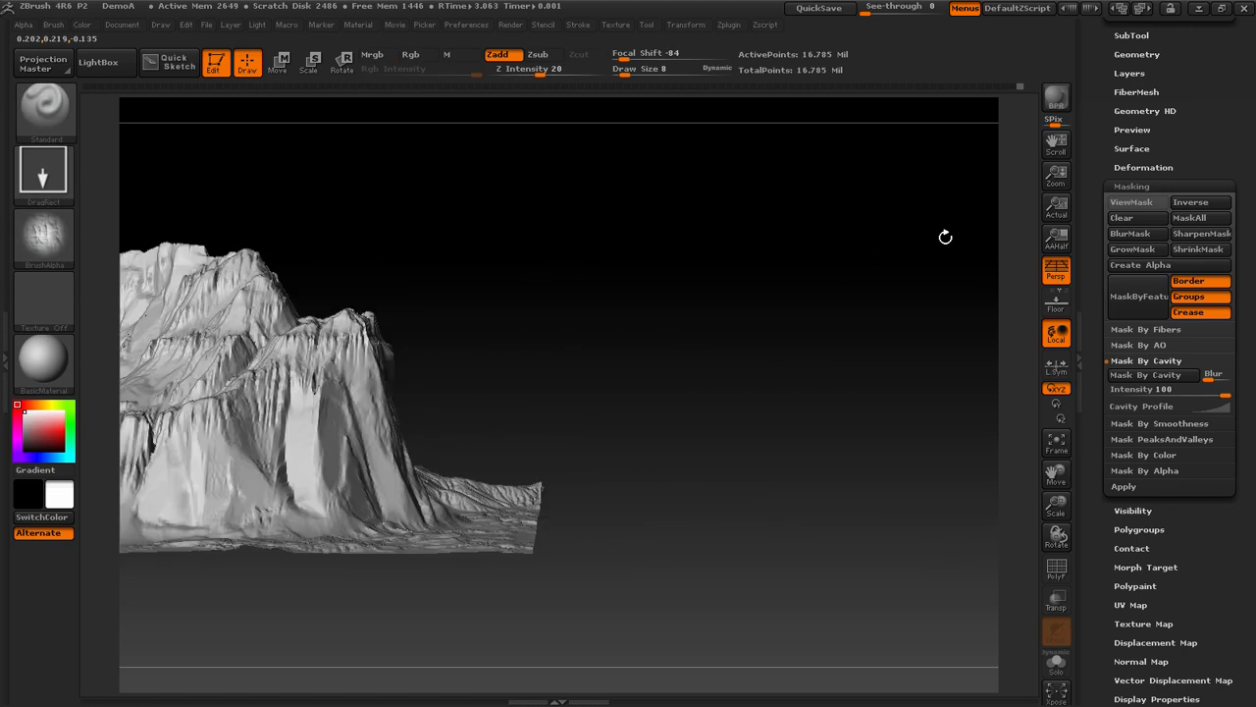
drag(499, 372, 702, 391)
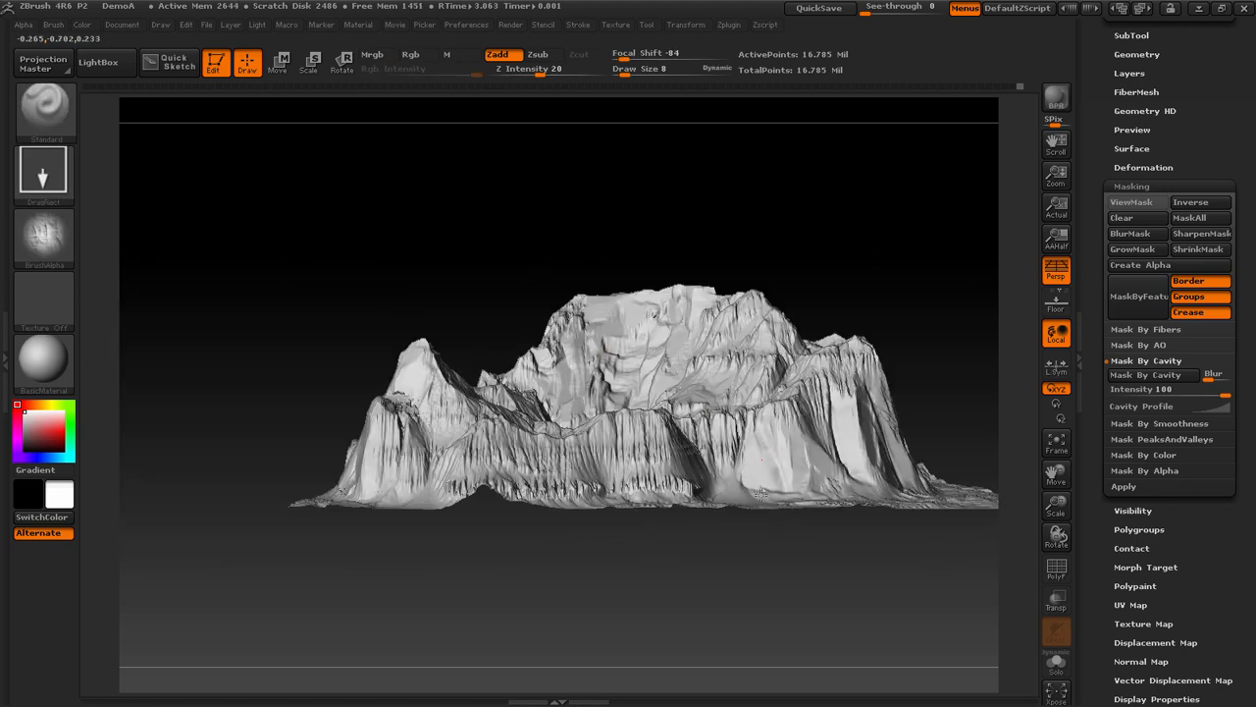
drag(756, 531, 757, 535)
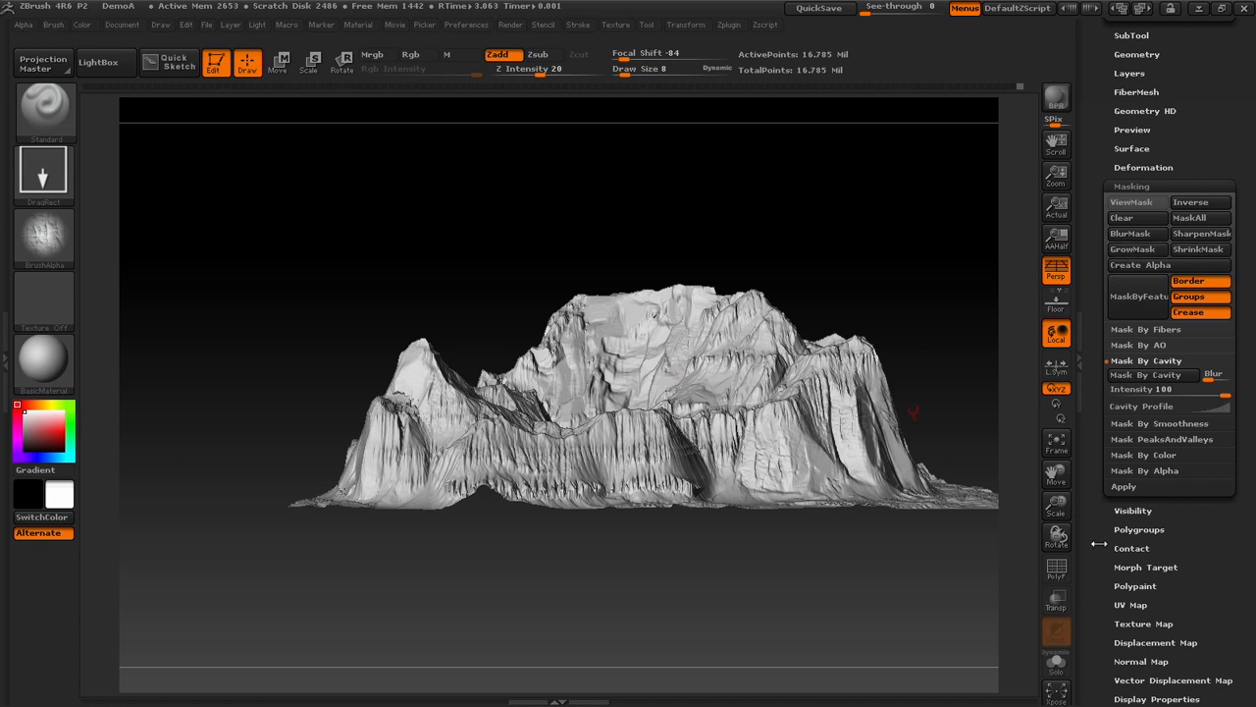
Preview the terrain with its color texture map turned on, and turn the texture back off
mouse_move(1227, 545)
mouse_down()
mouse_move(1212, 478)
mouse_move(1217, 566)
mouse_up()
drag(1197, 84, 1201, 2)
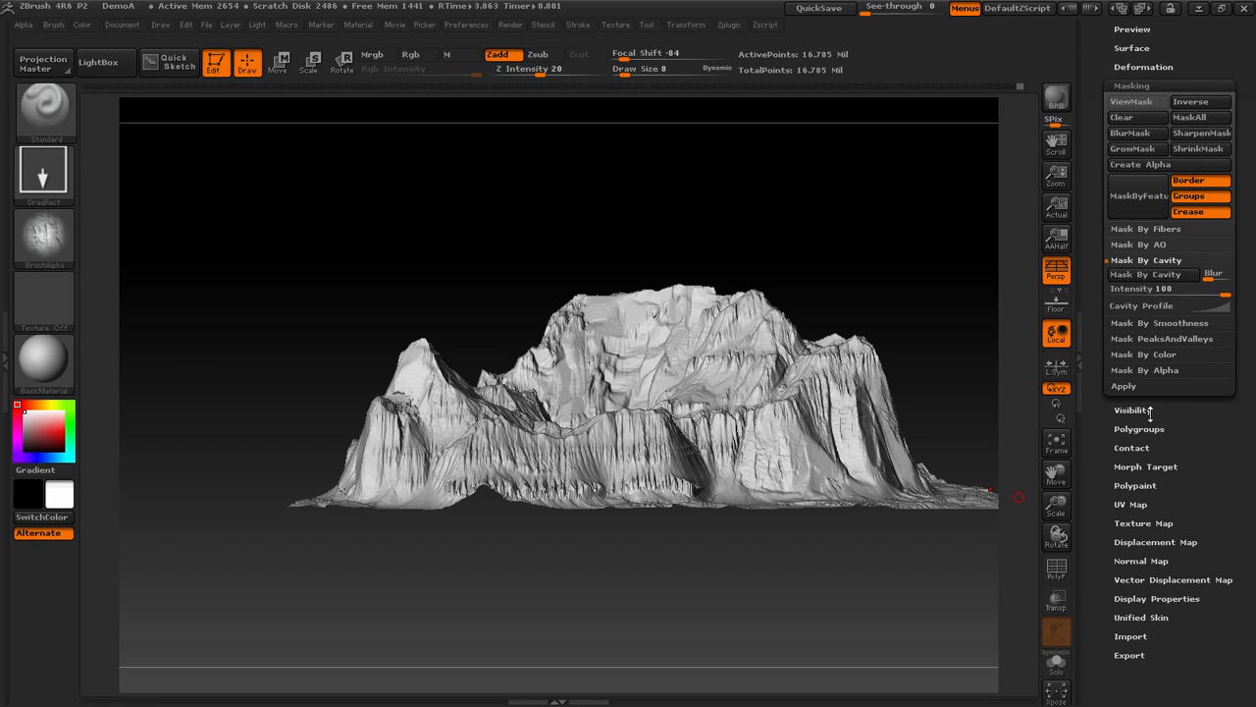
click(1146, 523)
click(1199, 233)
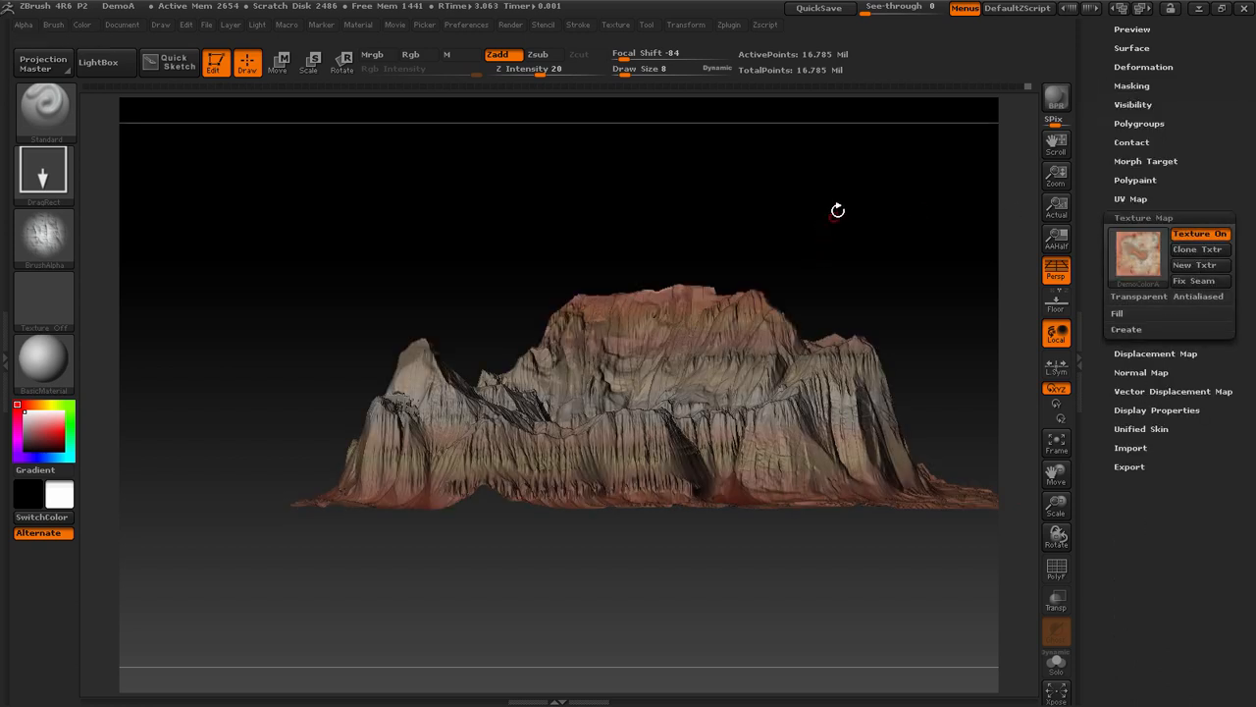
drag(837, 211, 818, 253)
click(1200, 233)
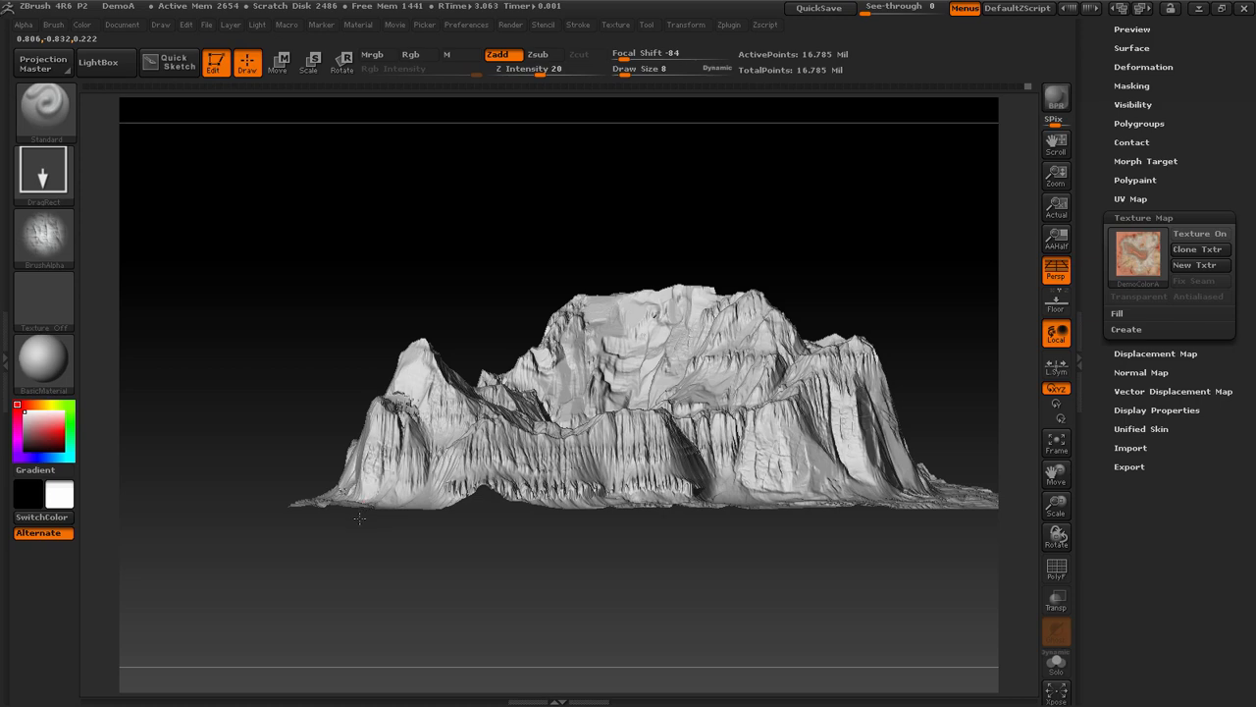
Stamp the faded rock alpha over more smooth cliff faces around the terrain, working from several viewing angles
mouse_move(743, 255)
shift+mouse_down()
mouse_move(693, 290)
mouse_move(860, 213)
shift+mouse_up()
shift+drag(688, 279, 256, 400)
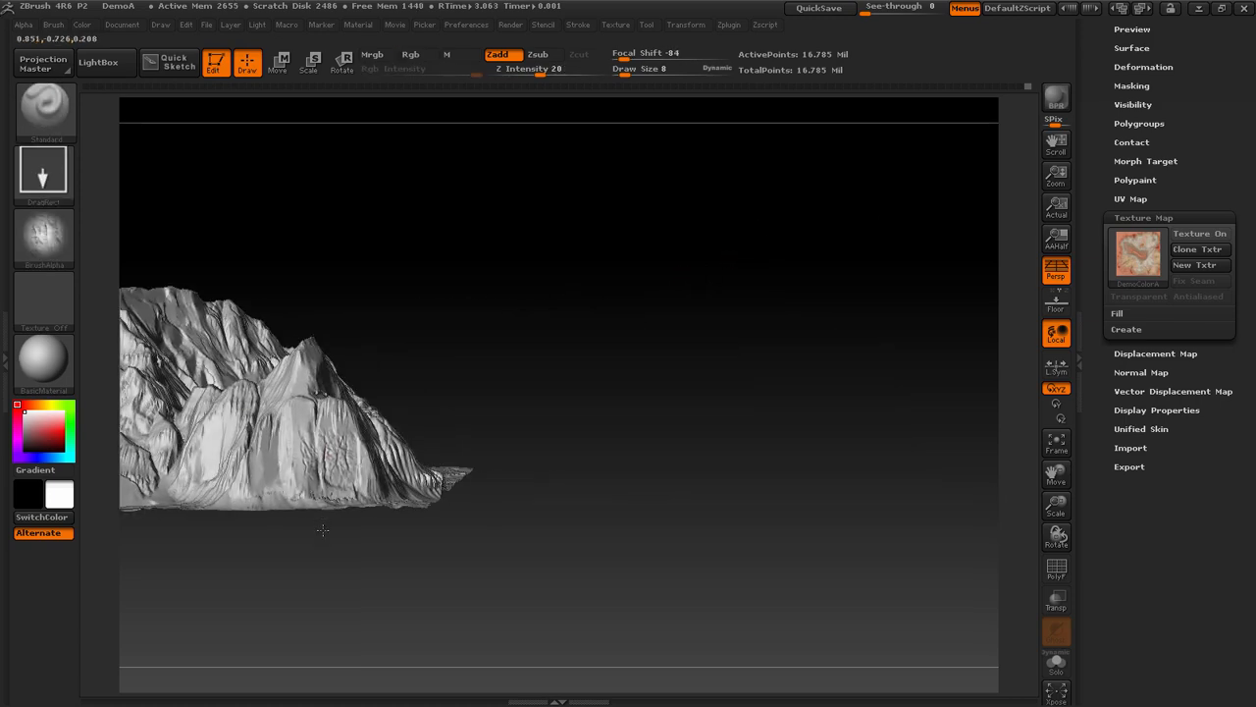
key(f)
drag(858, 311, 895, 311)
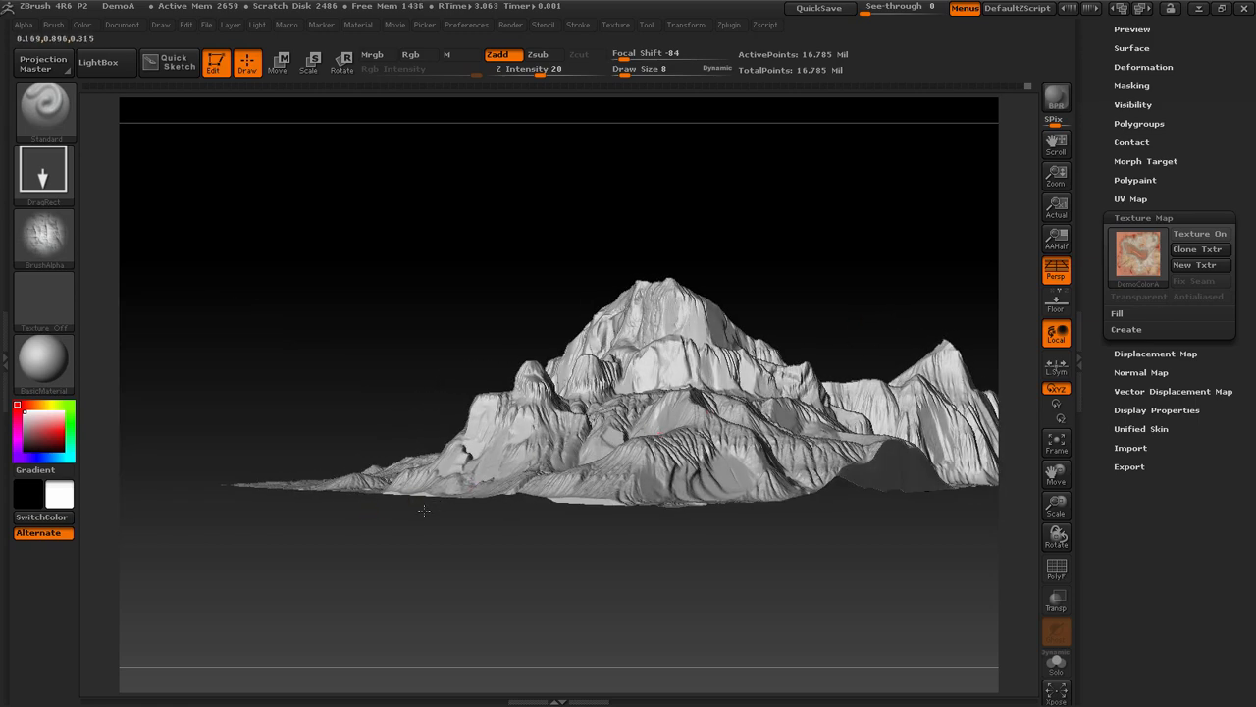
drag(424, 509, 490, 574)
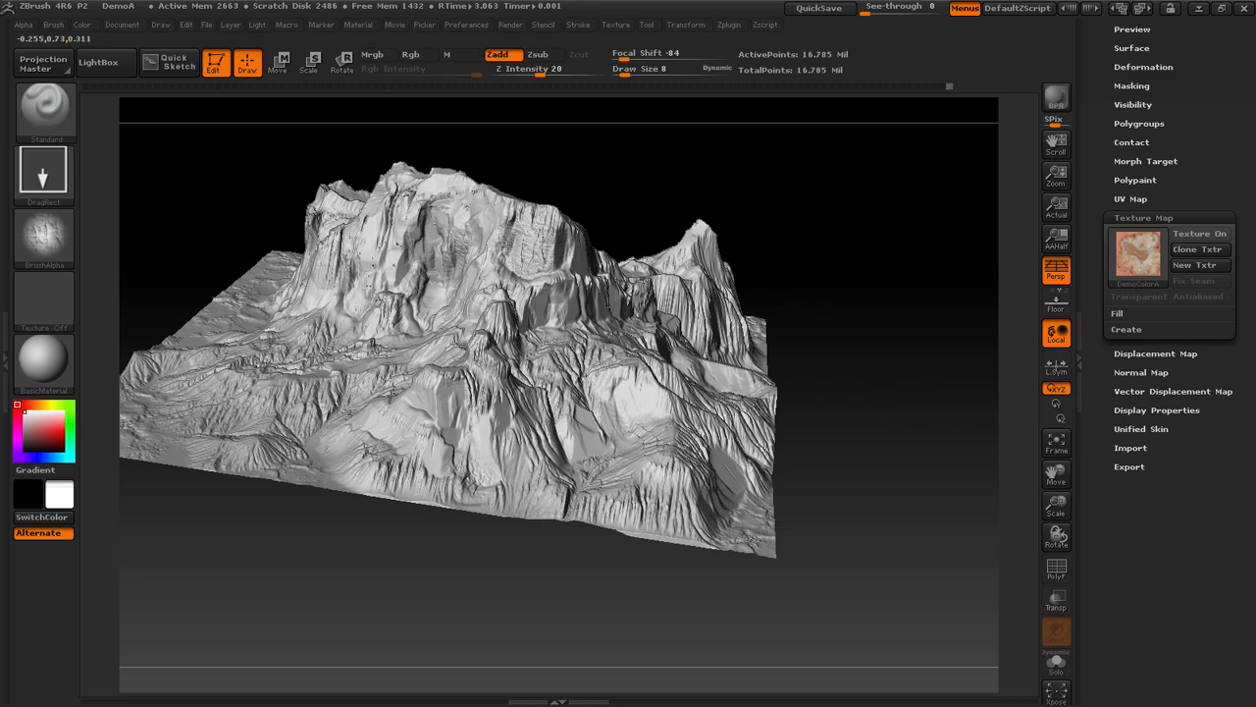
drag(339, 528, 343, 590)
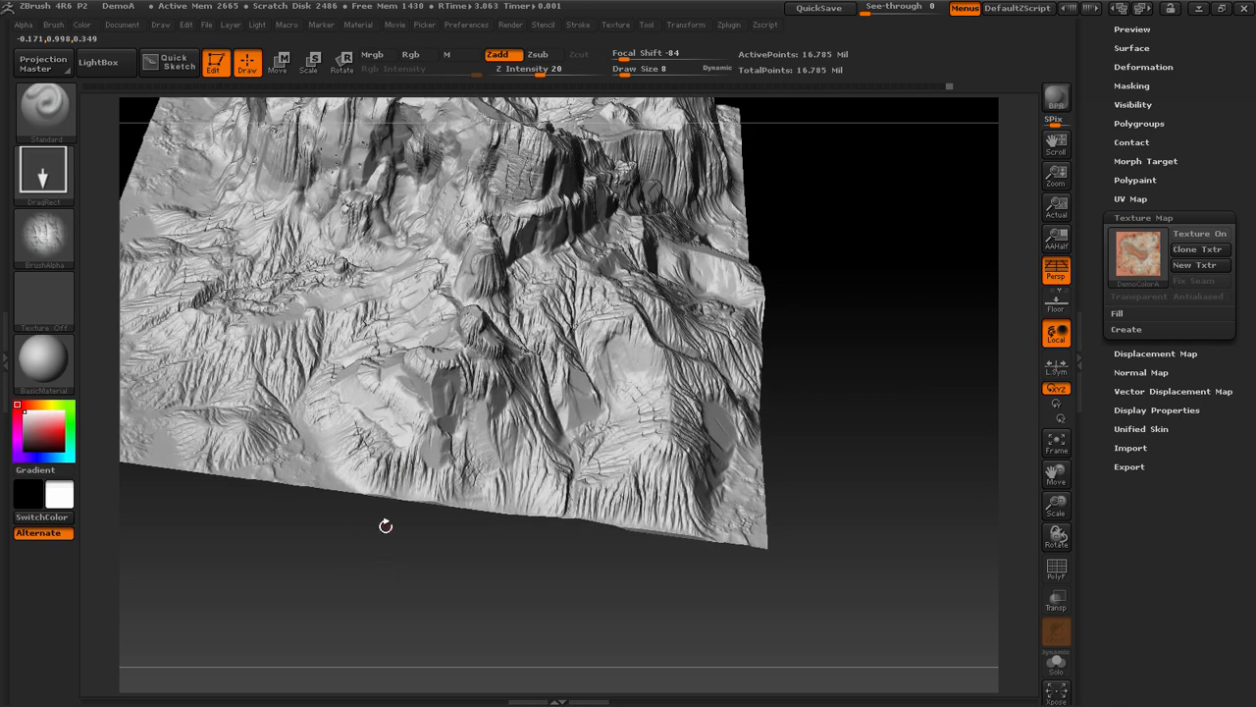
key(f)
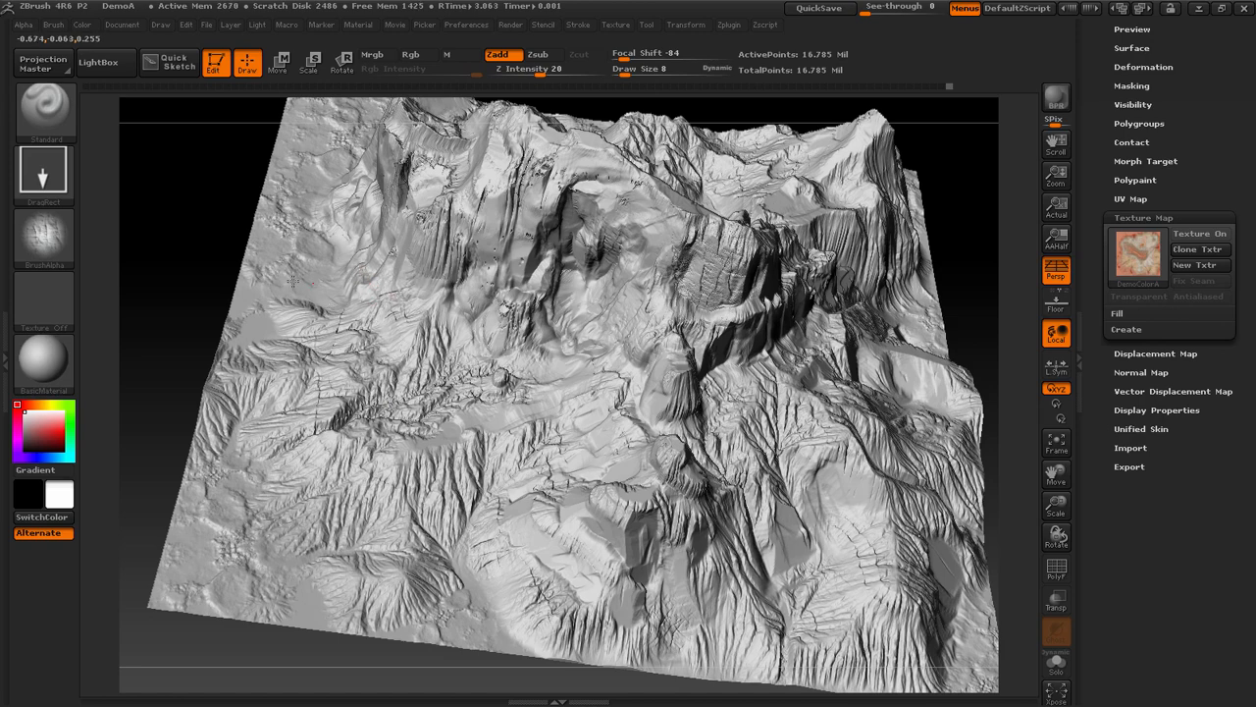
mouse_move(1001, 487)
shift+mouse_down()
mouse_move(828, 519)
mouse_move(795, 450)
shift+mouse_up()
key(f)
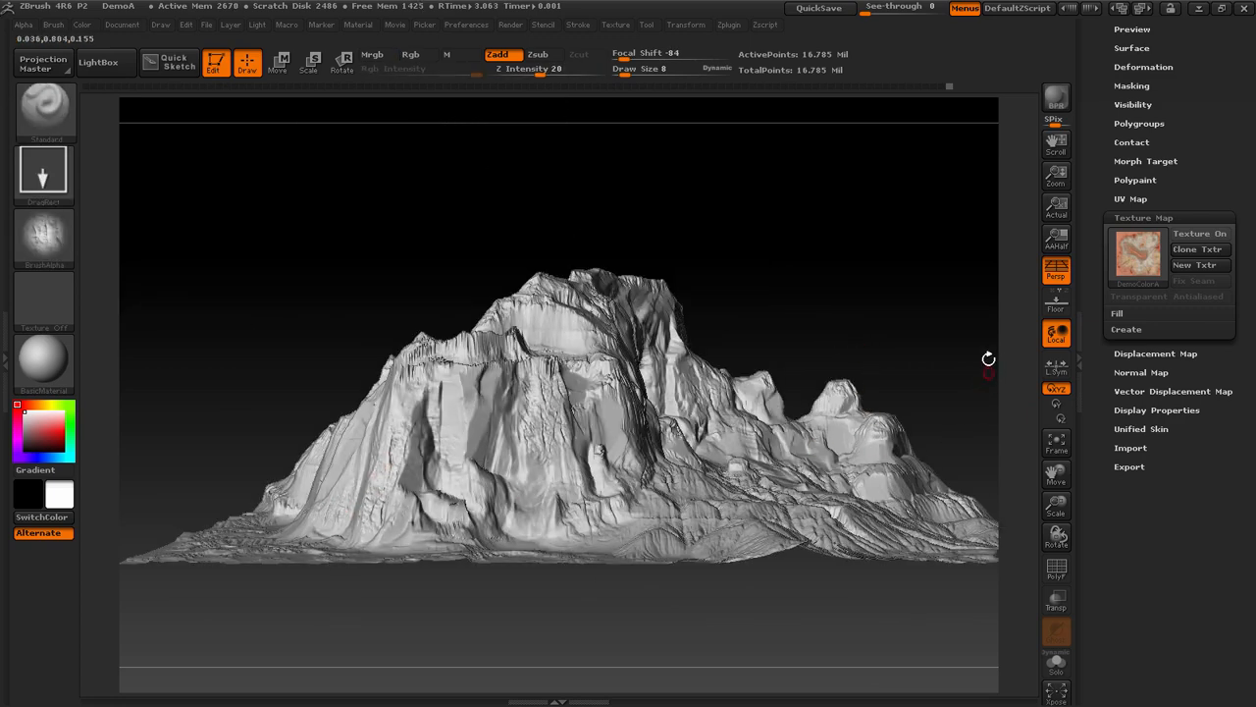
drag(988, 356, 324, 536)
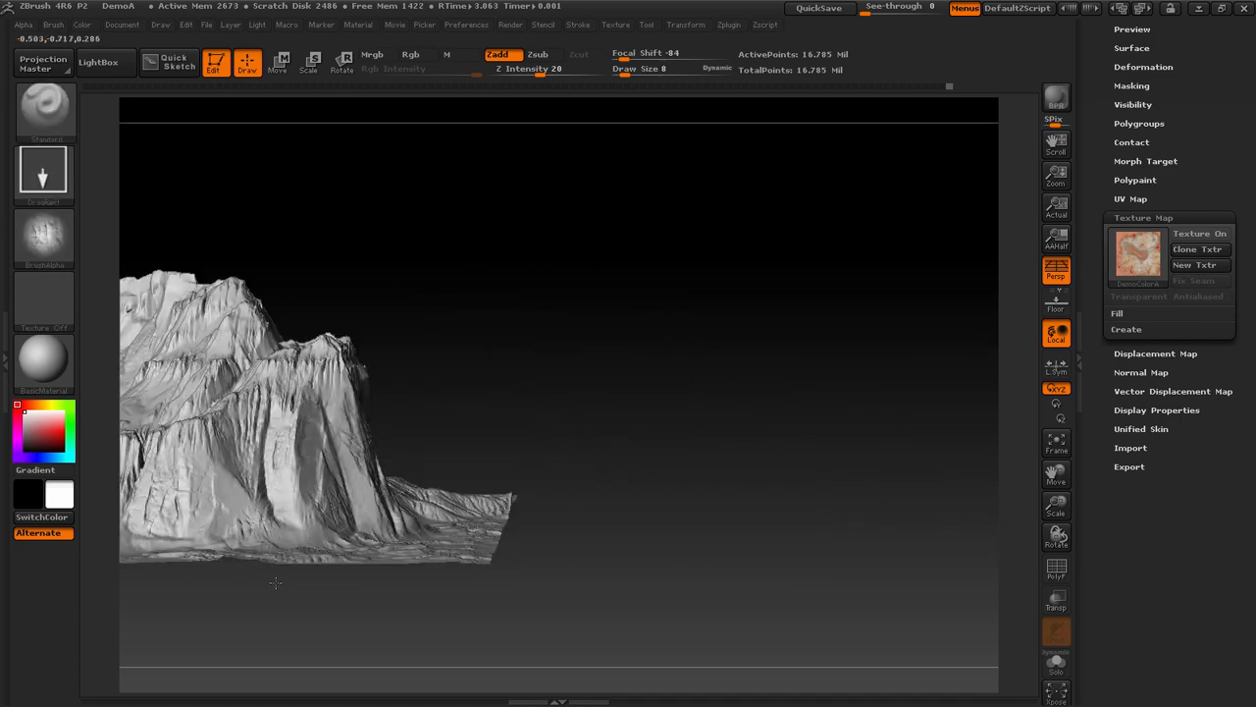
drag(687, 369, 751, 343)
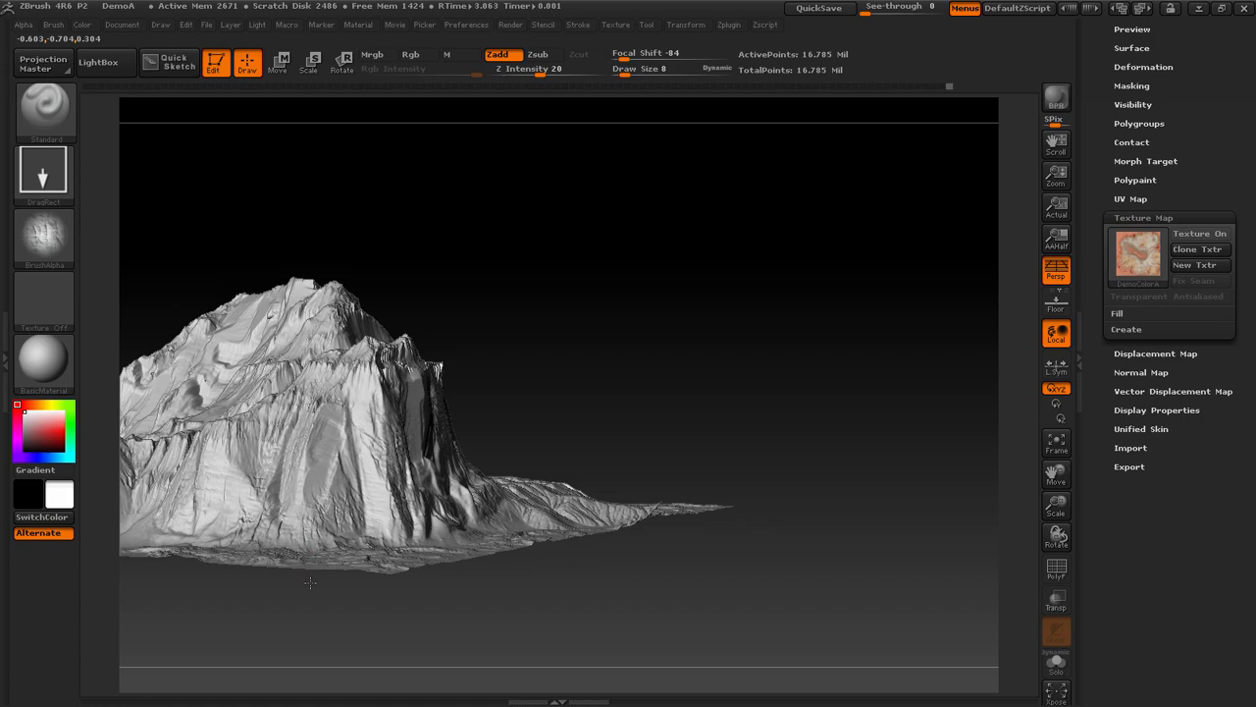
Examine the stamped rock detail across the cliff terrain from the sides, front and above
drag(316, 590, 802, 639)
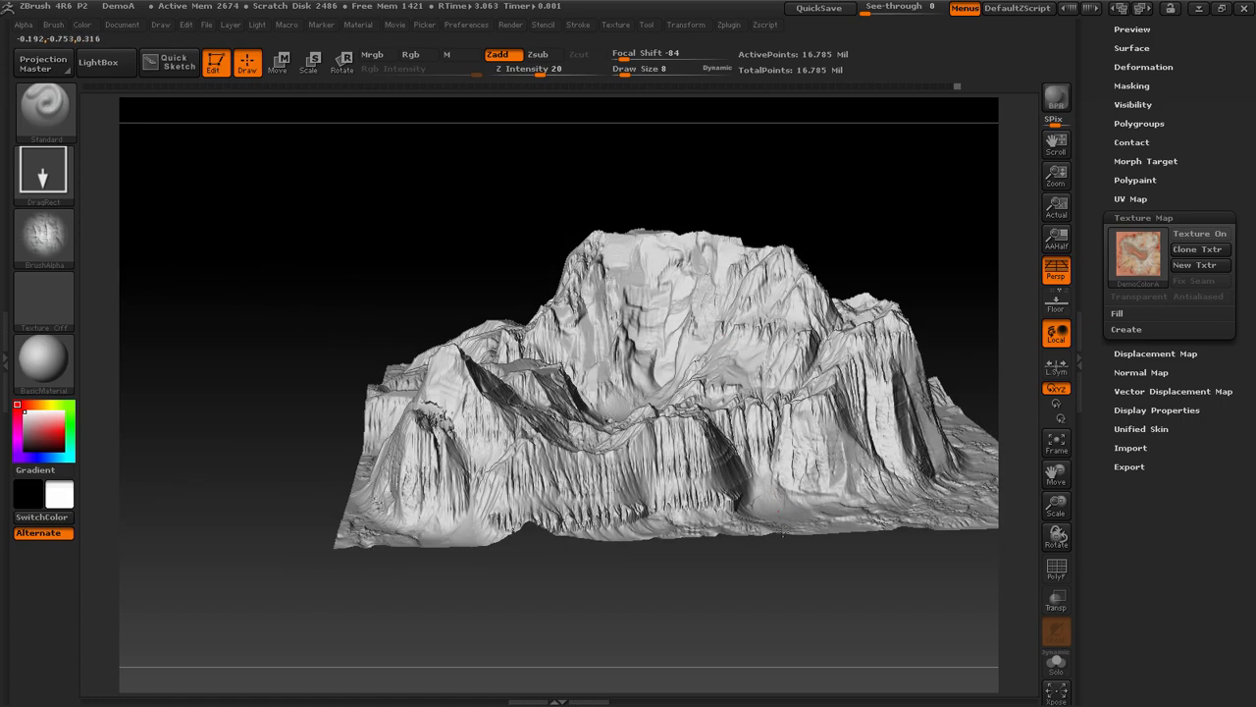
drag(784, 584, 840, 600)
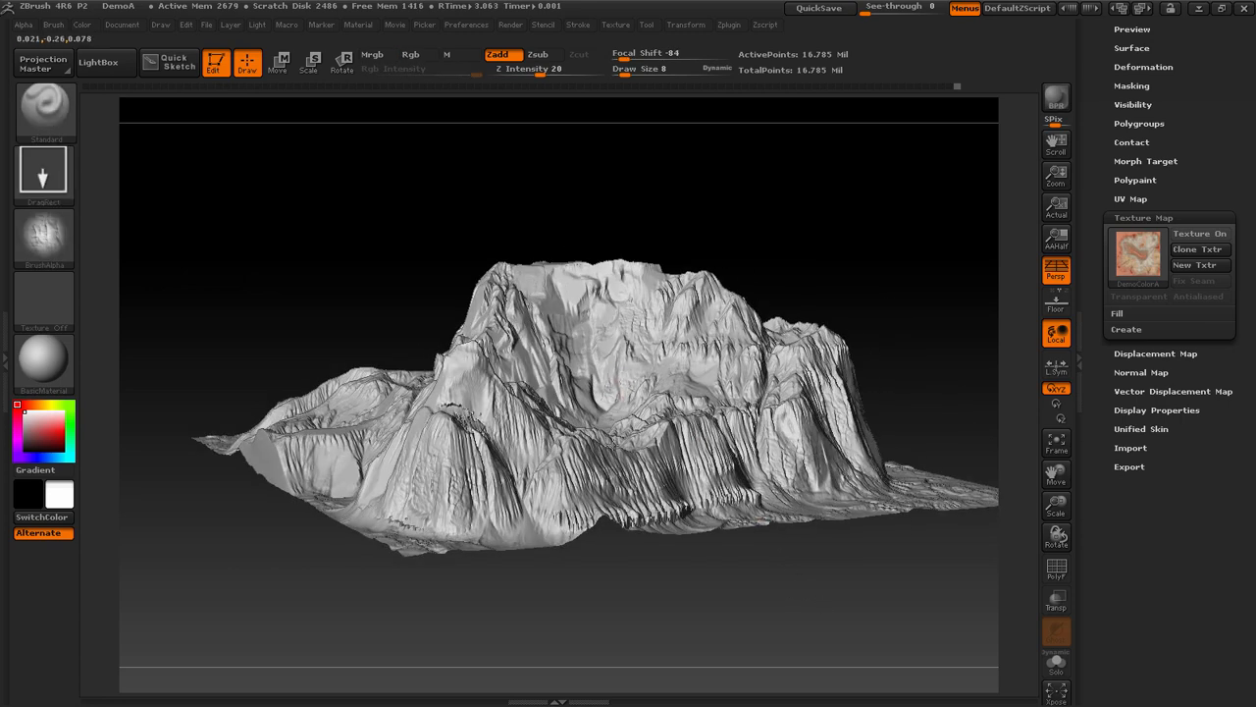
drag(1004, 631, 977, 640)
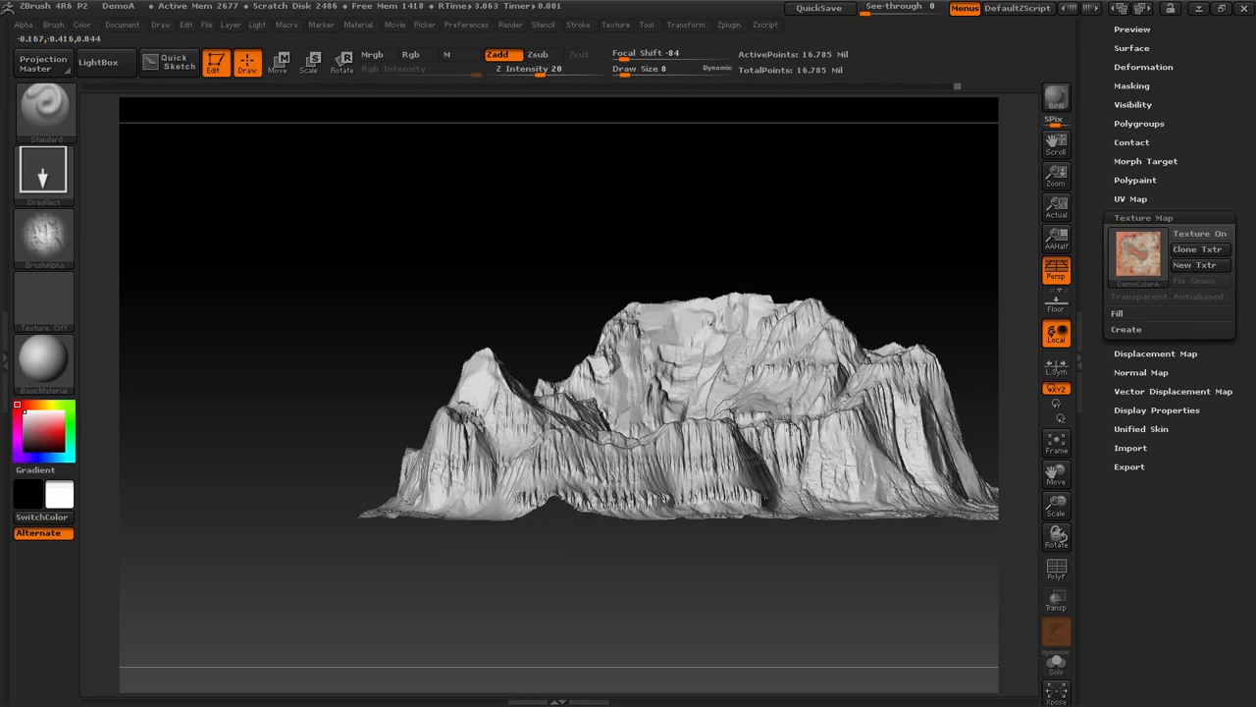
drag(911, 303, 756, 402)
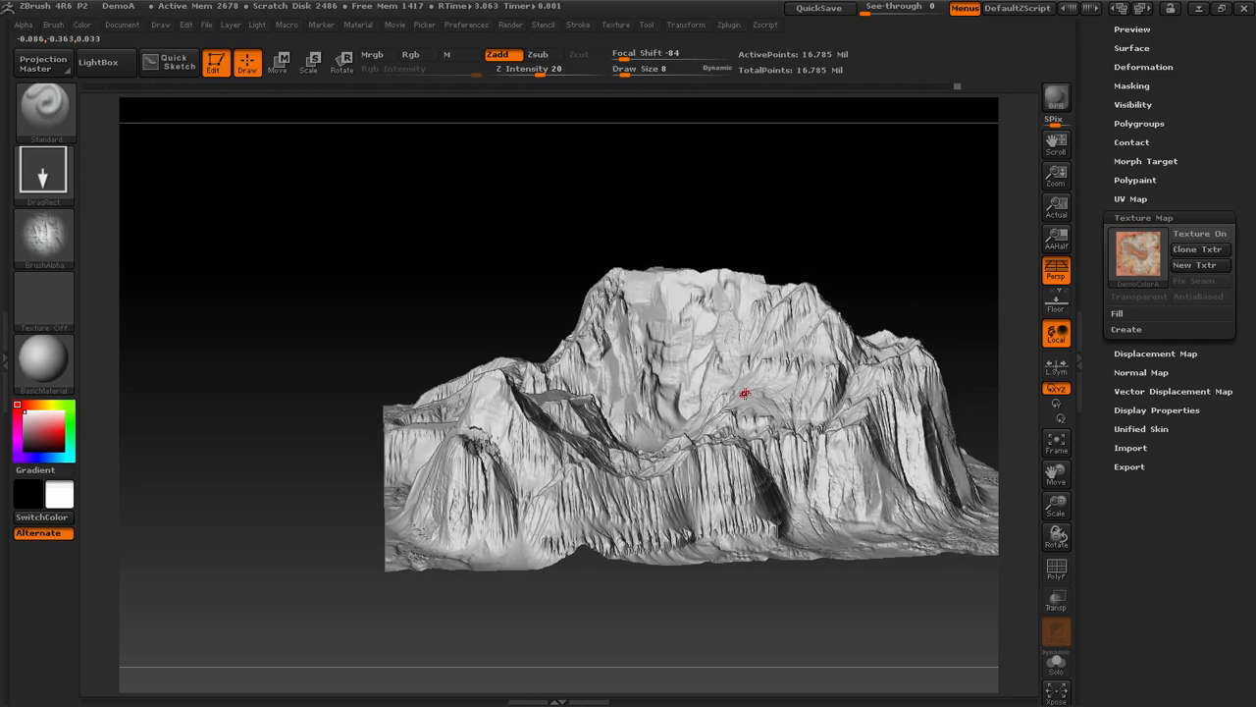
drag(954, 300, 769, 373)
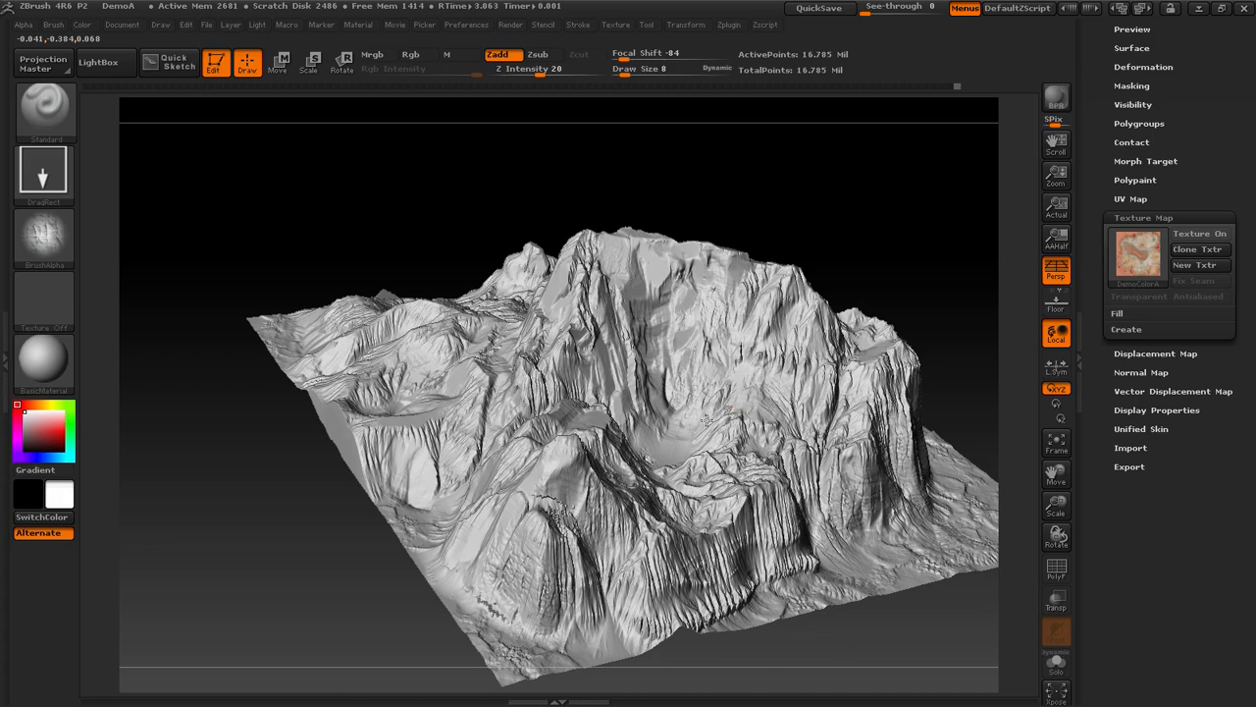
mouse_move(921, 317)
mouse_down()
mouse_move(944, 352)
mouse_move(864, 194)
mouse_move(828, 204)
mouse_up()
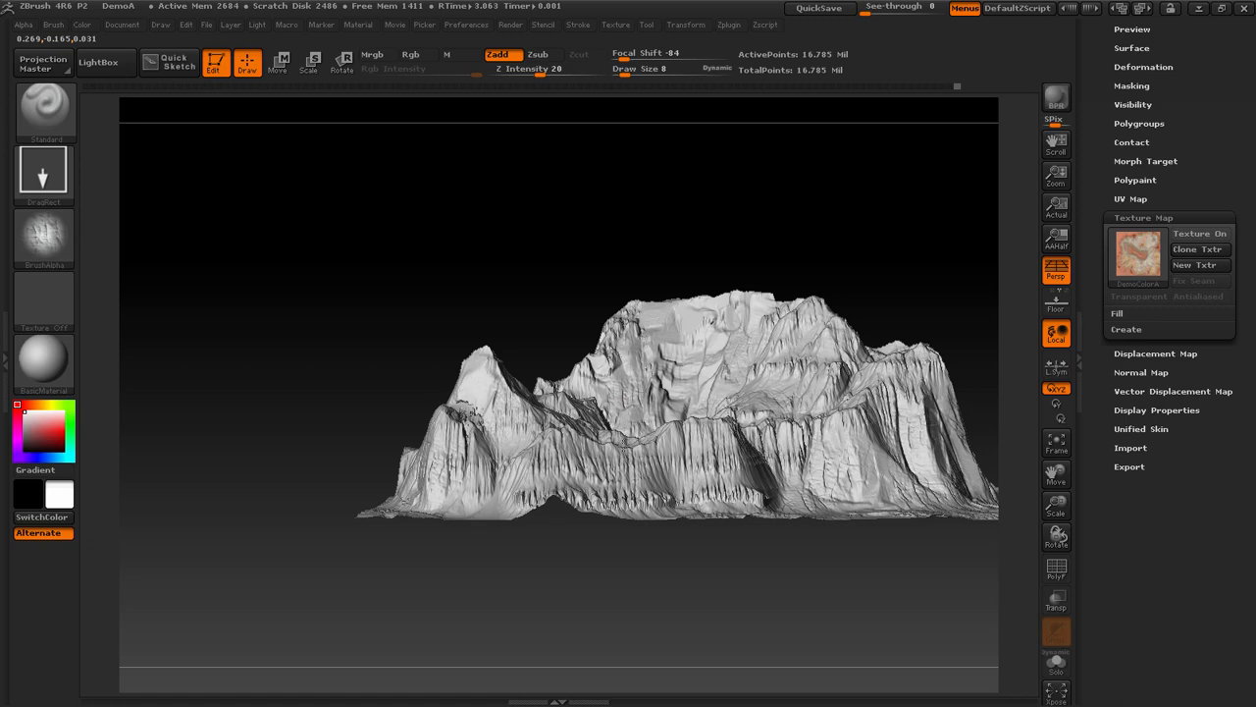
drag(821, 222, 870, 226)
Select the ZGrab01 peak alpha for the brush and turn off perspective in a top view of the terrain
click(51, 228)
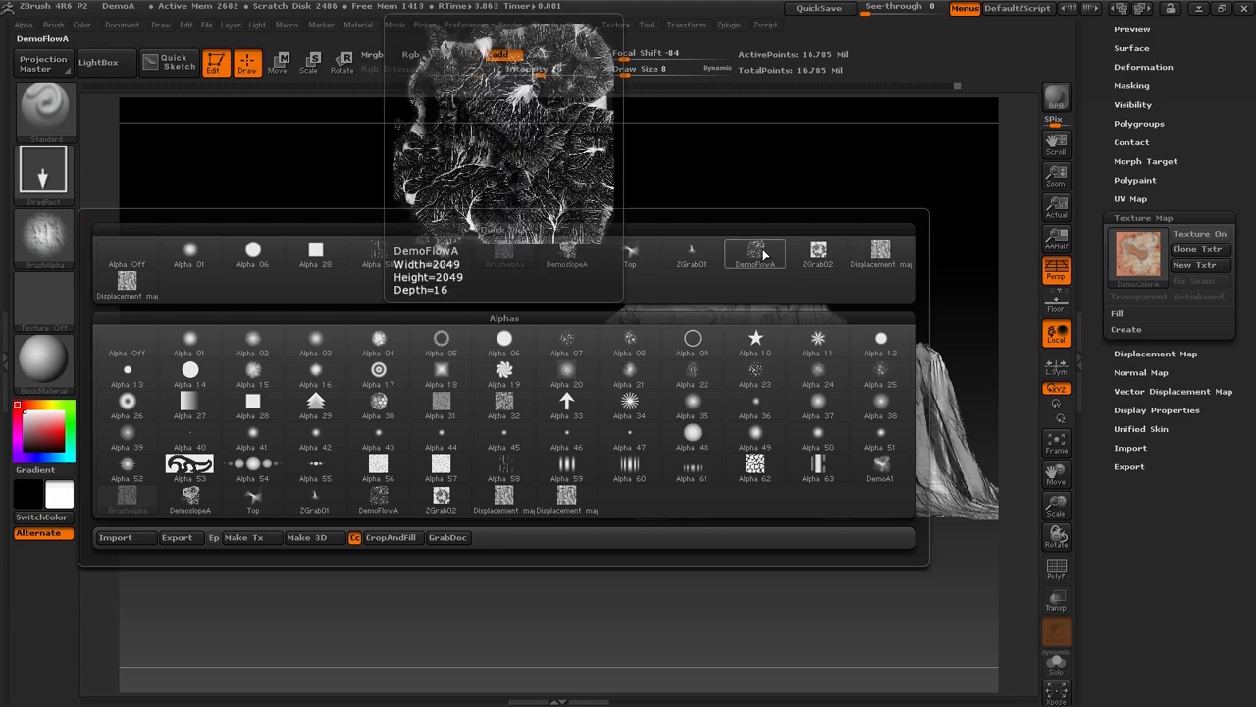
click(686, 251)
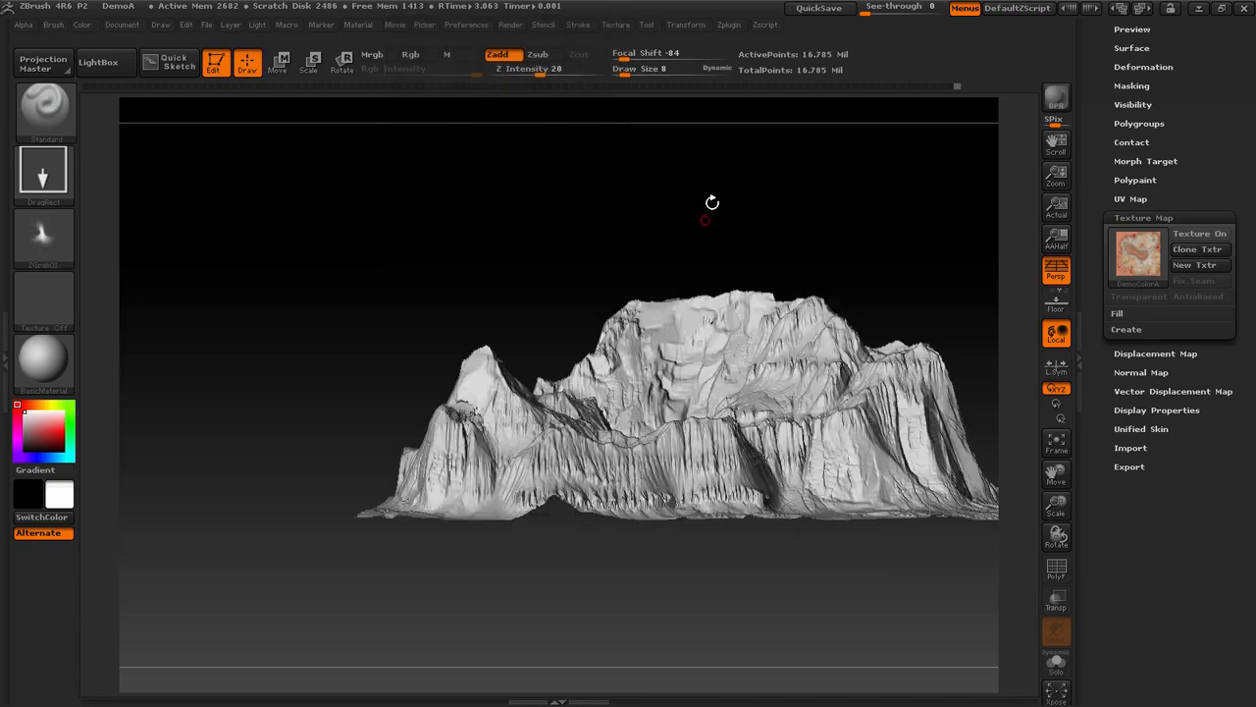
mouse_move(709, 202)
mouse_down()
mouse_move(725, 227)
mouse_move(704, 337)
mouse_up()
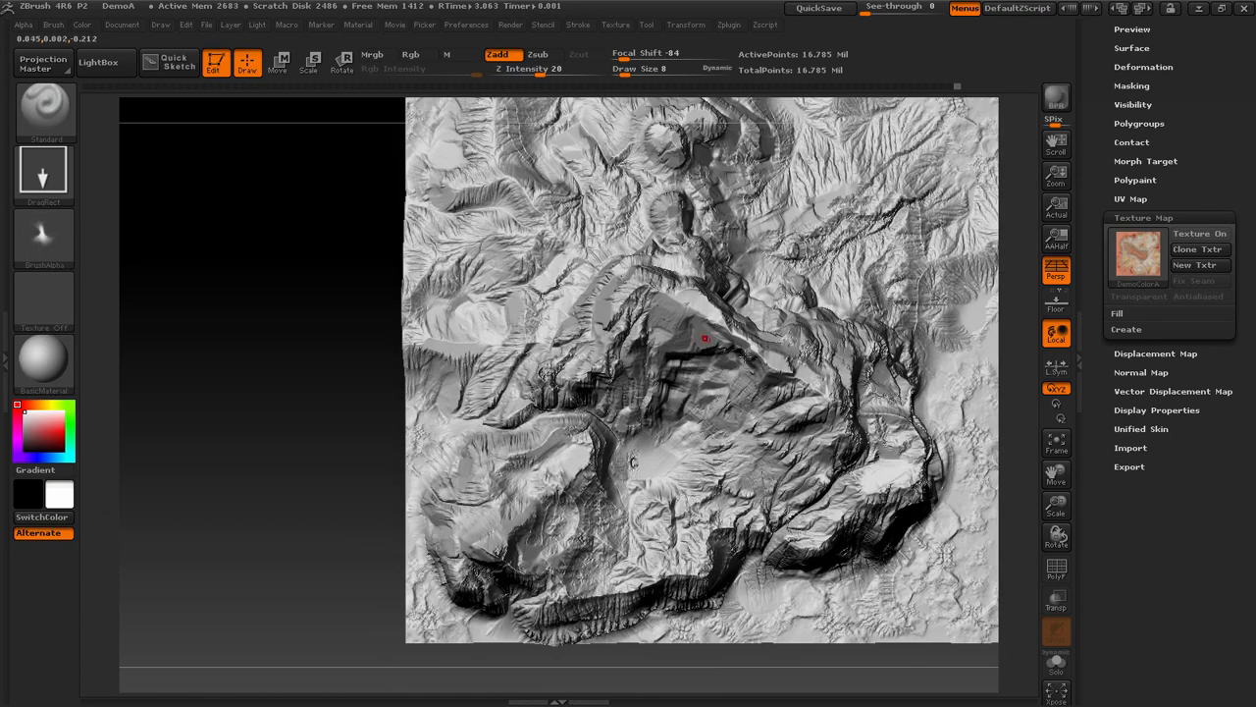
click(1056, 269)
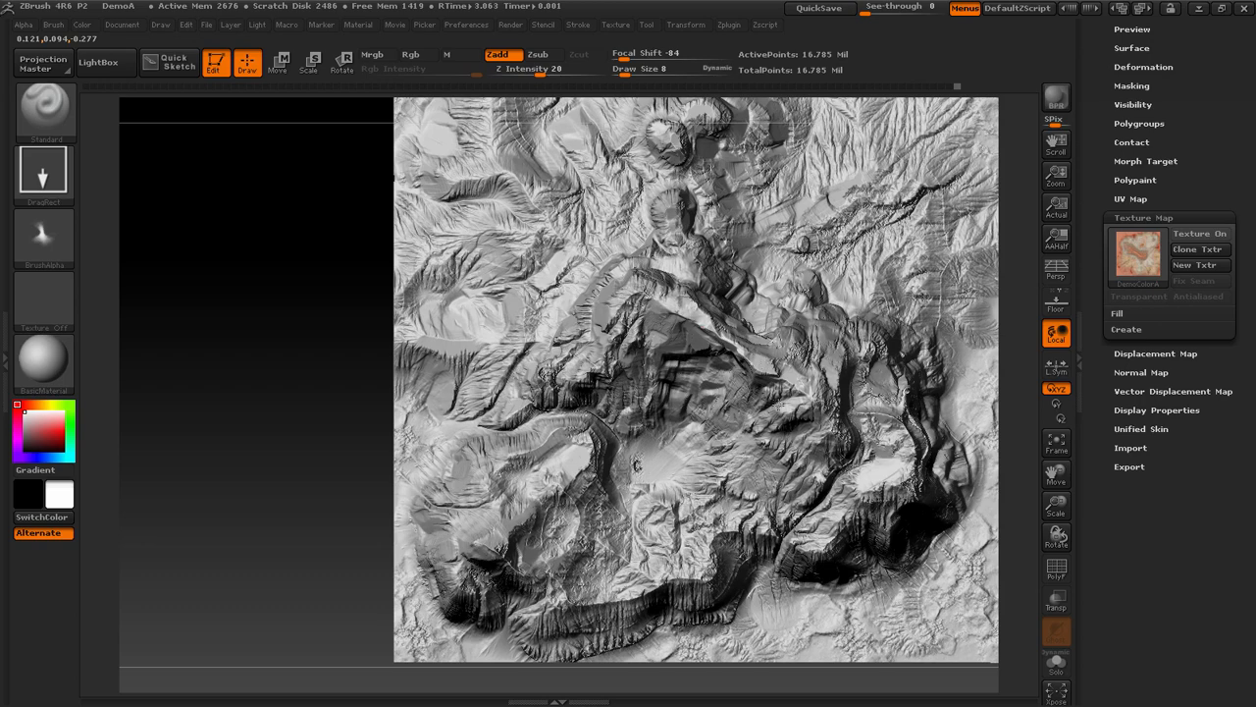
Try stamping the ZGrab01 peak alpha onto the summit with Z Intensity raised to 100
drag(297, 317, 437, 216)
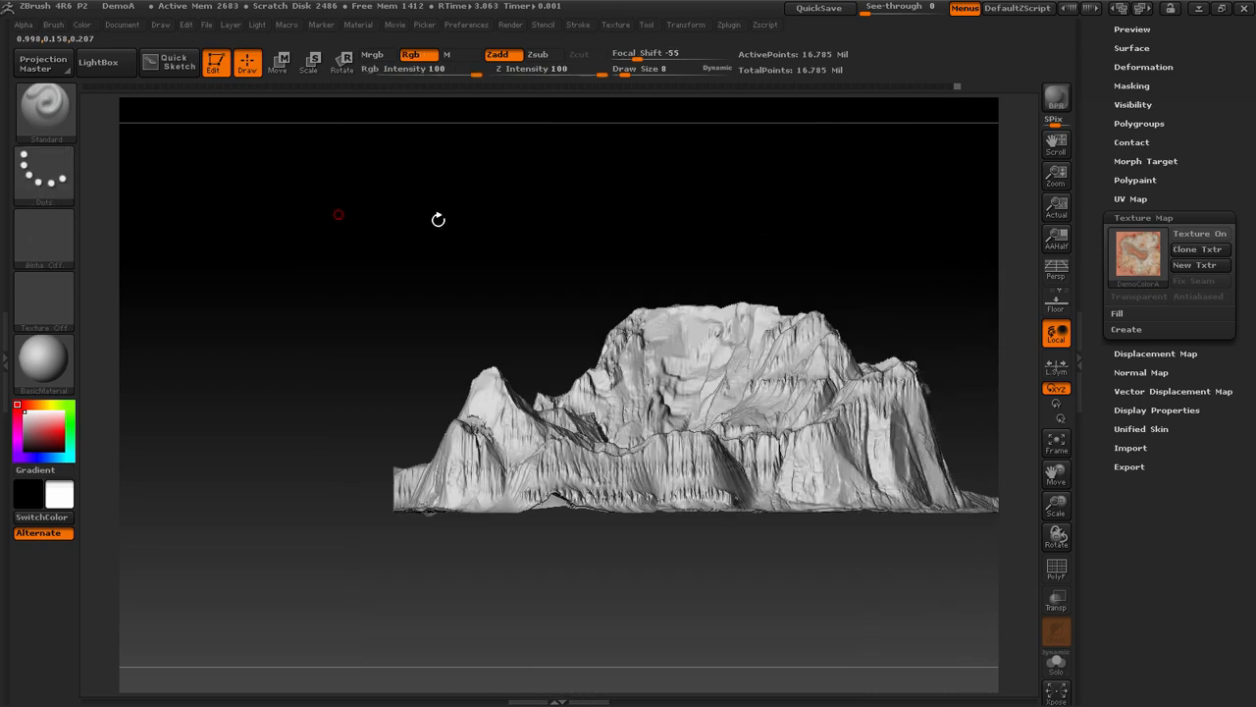
key(ctrl)
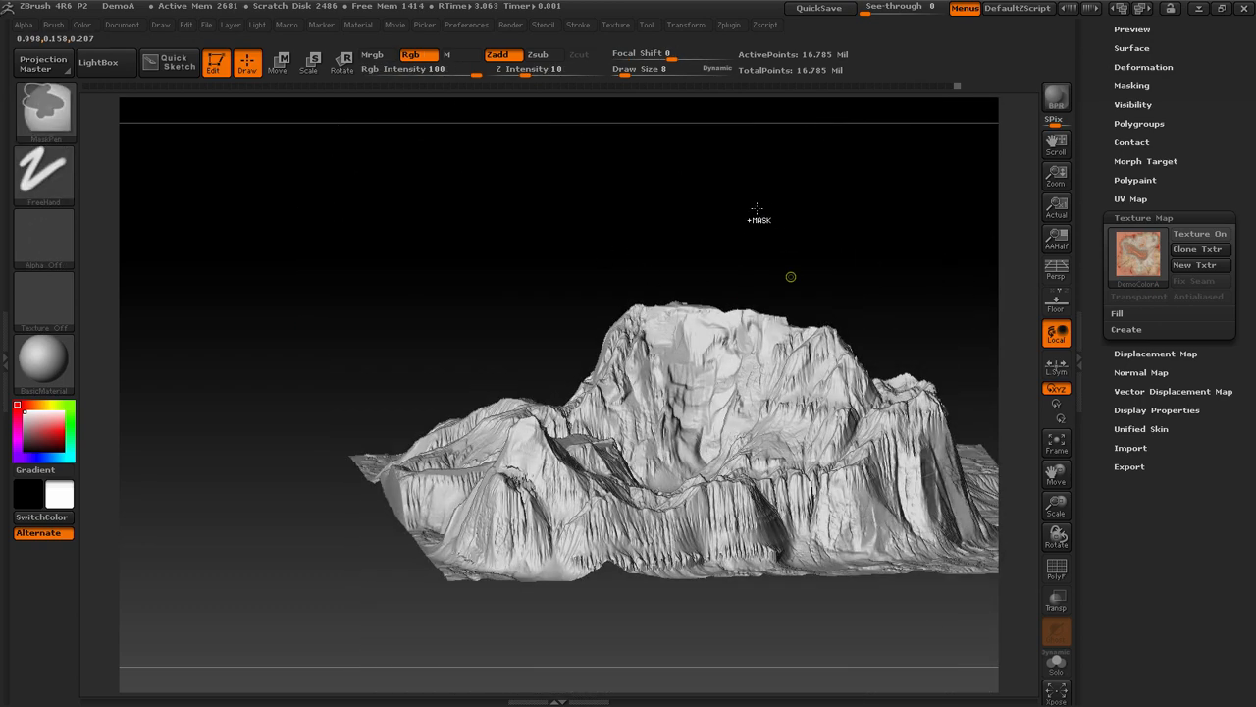
drag(737, 210, 731, 294)
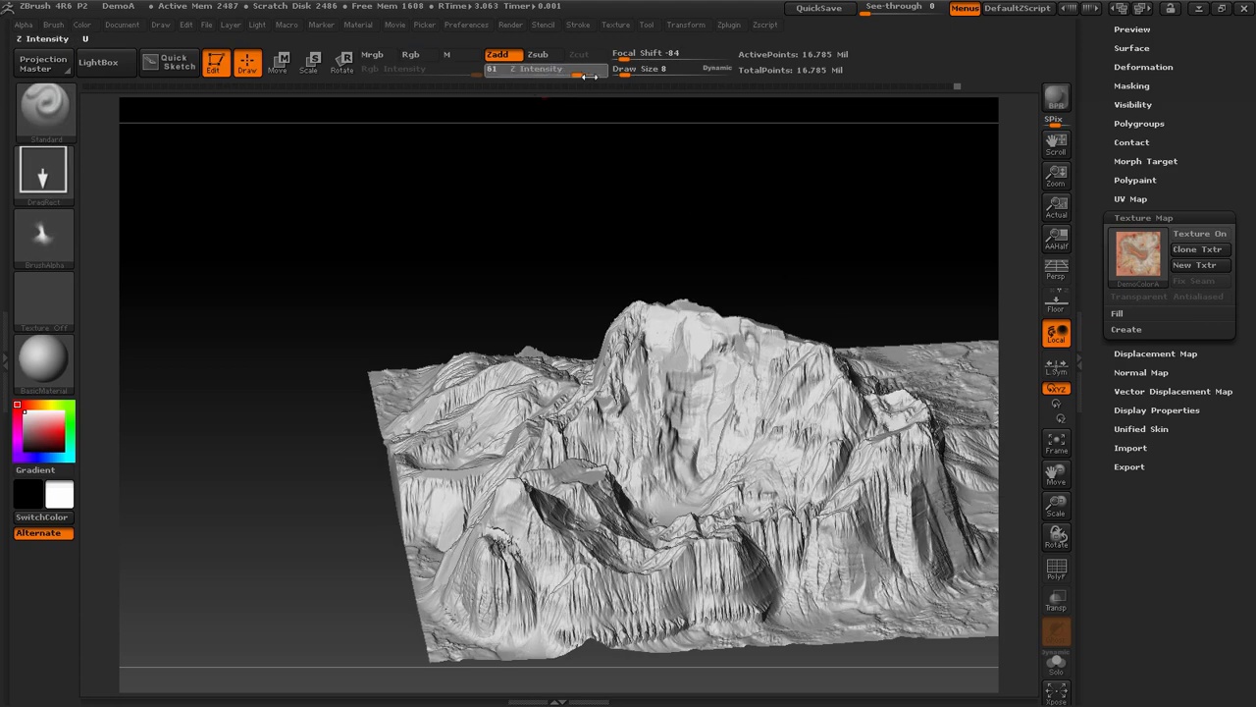
drag(589, 76, 618, 78)
shift+drag(739, 239, 717, 377)
mouse_move(349, 358)
mouse_down()
mouse_move(340, 315)
mouse_move(362, 236)
mouse_up()
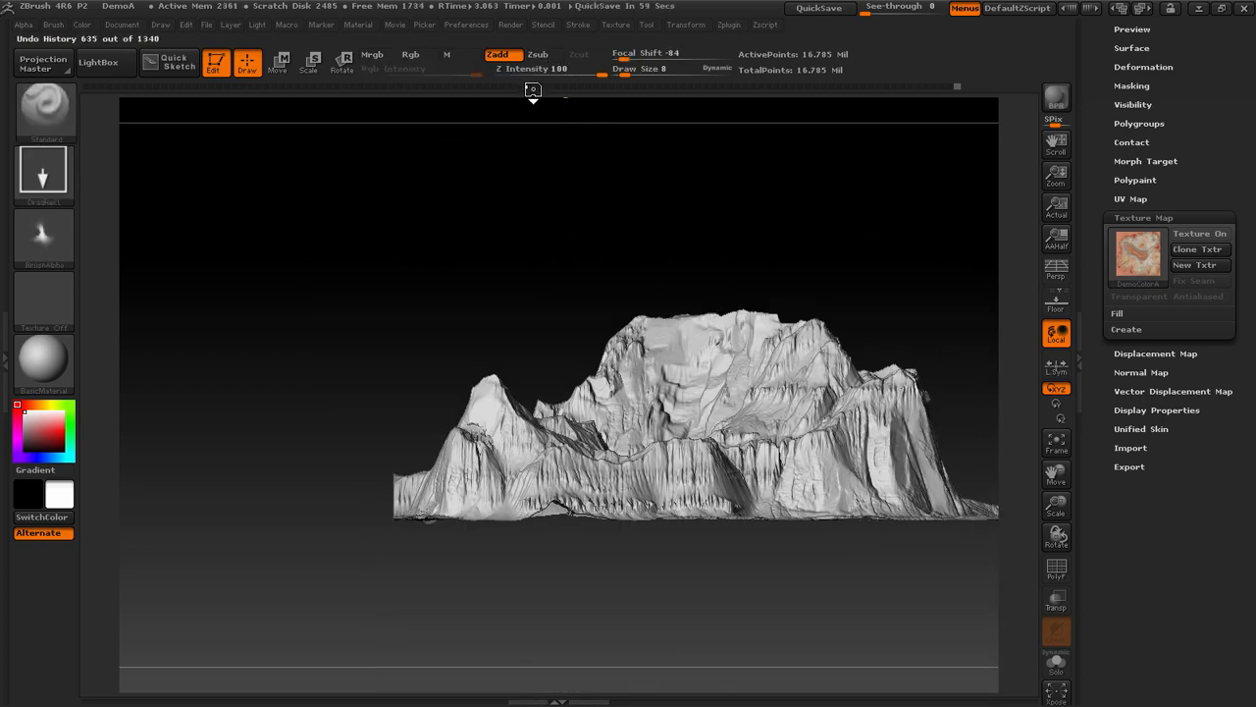
Save the project to the Desktop as DemoA1
key(ctrl+s)
click(530, 449)
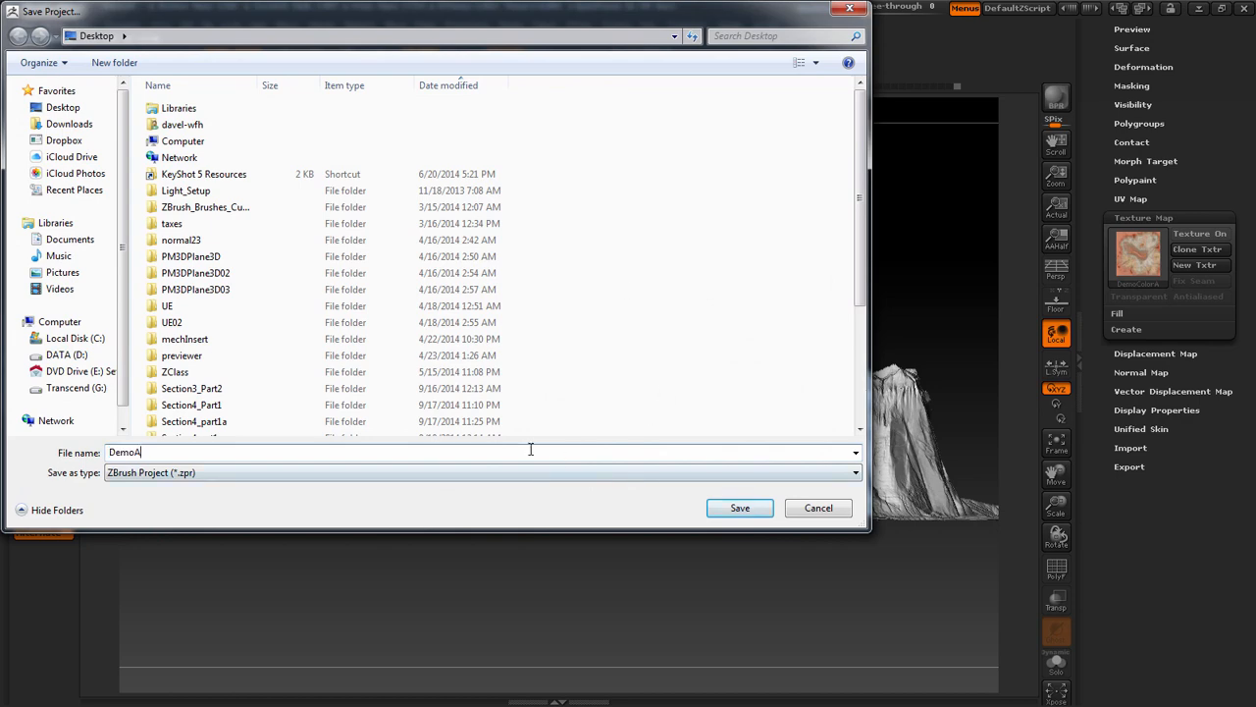
text(1)
key(Return)
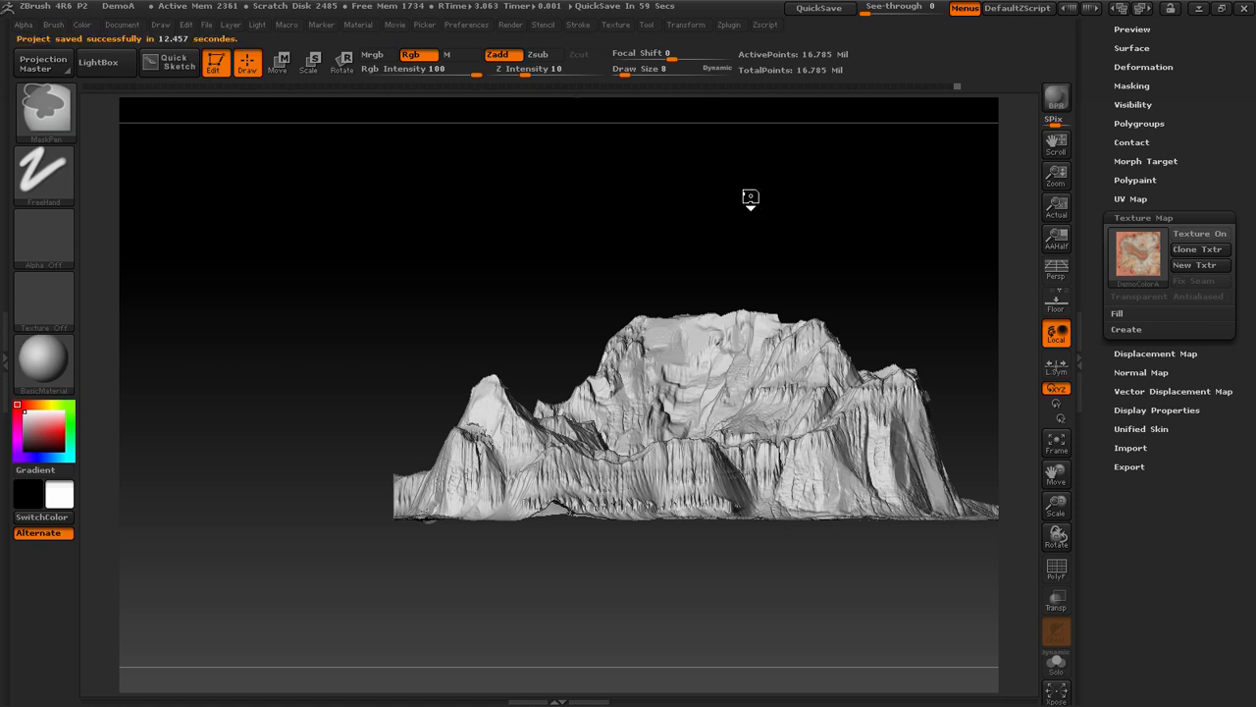
Set the brush's Z Intensity to 50 and stamp the ZGrab01 alpha on the summit from the top view
key(ctrl+z)
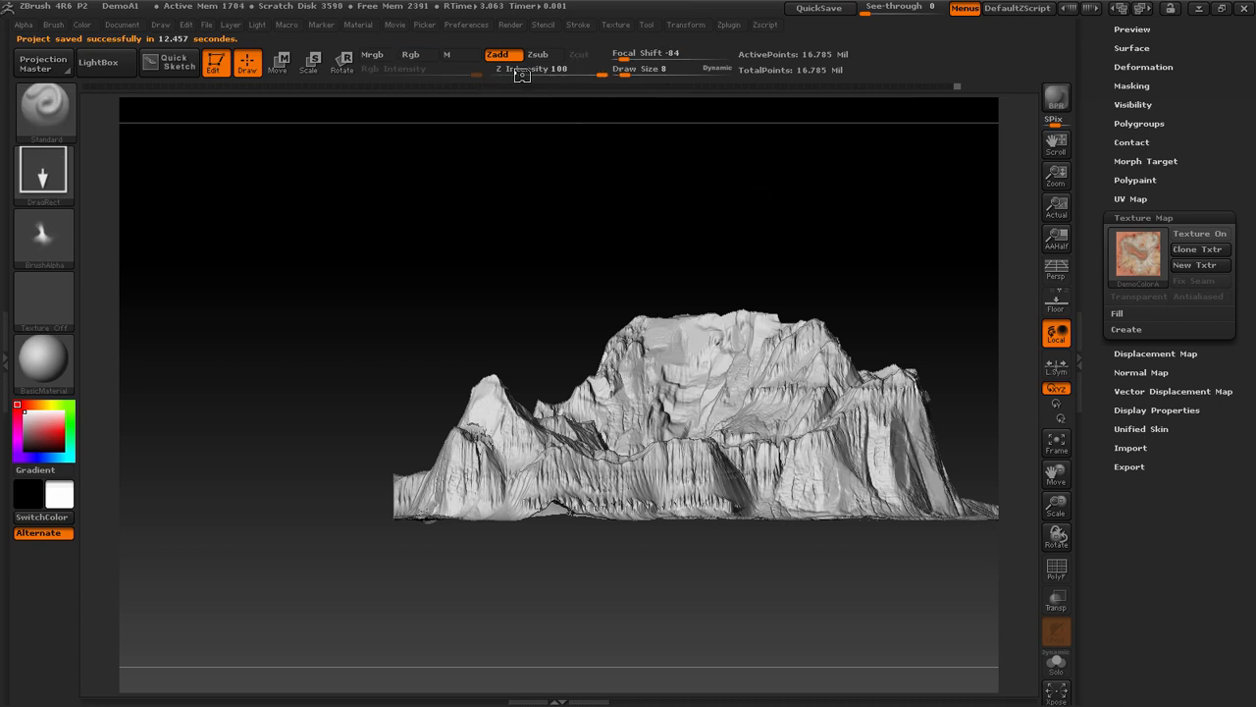
drag(743, 108, 730, 57)
drag(591, 69, 569, 76)
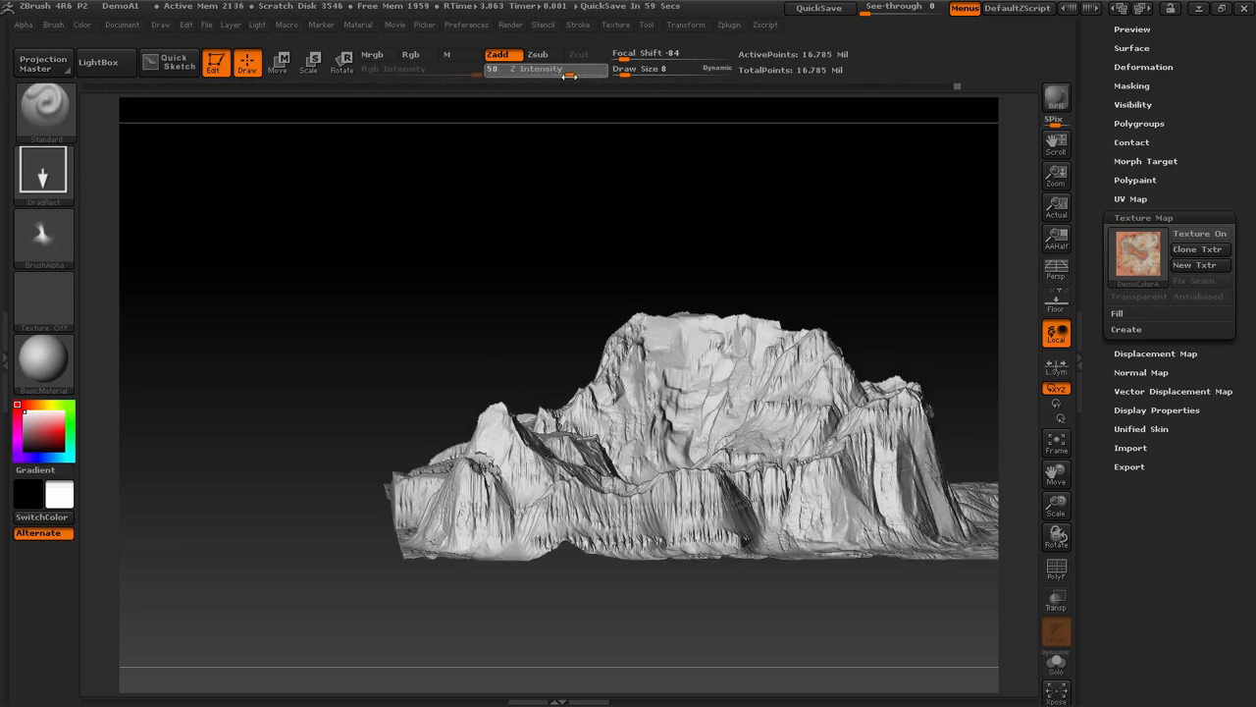
right_drag(768, 328, 775, 402)
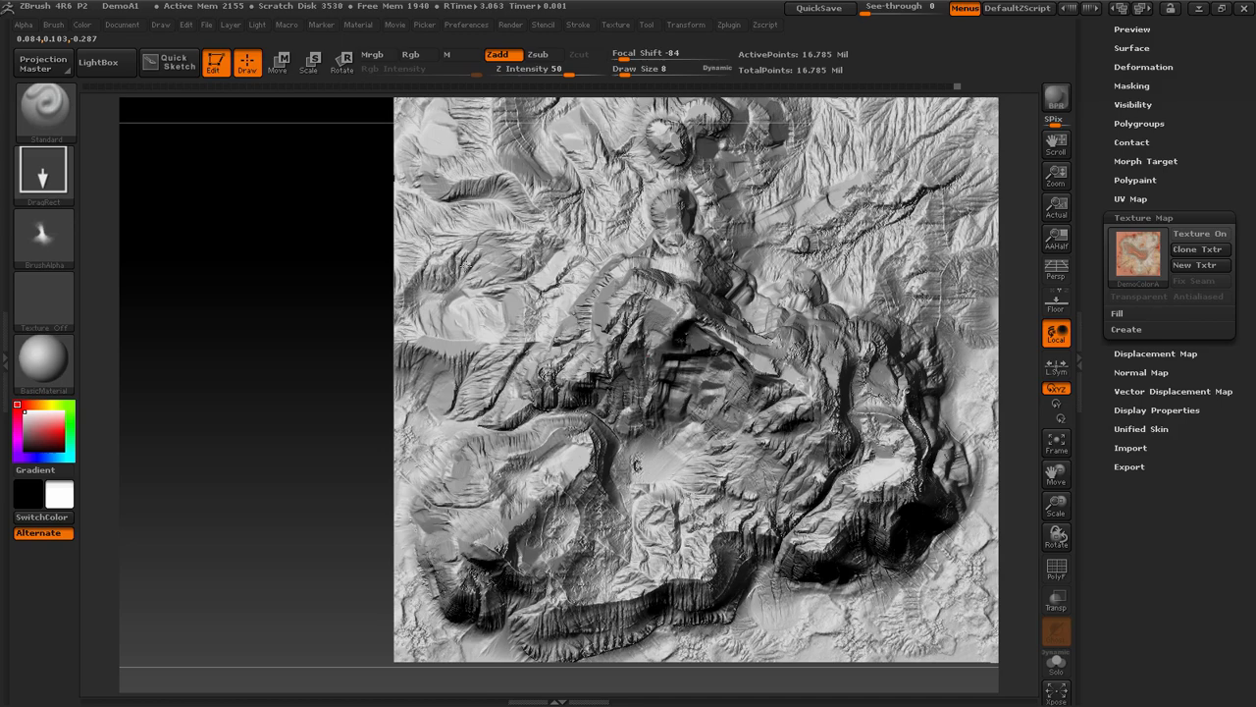
Try another ZGrab01 peak stamp on the summit, check it from the side, and undo it
drag(312, 348, 381, 226)
mouse_move(523, 234)
mouse_down()
mouse_move(550, 373)
mouse_move(572, 305)
mouse_move(805, 244)
mouse_move(751, 241)
mouse_move(775, 219)
mouse_move(780, 326)
mouse_up()
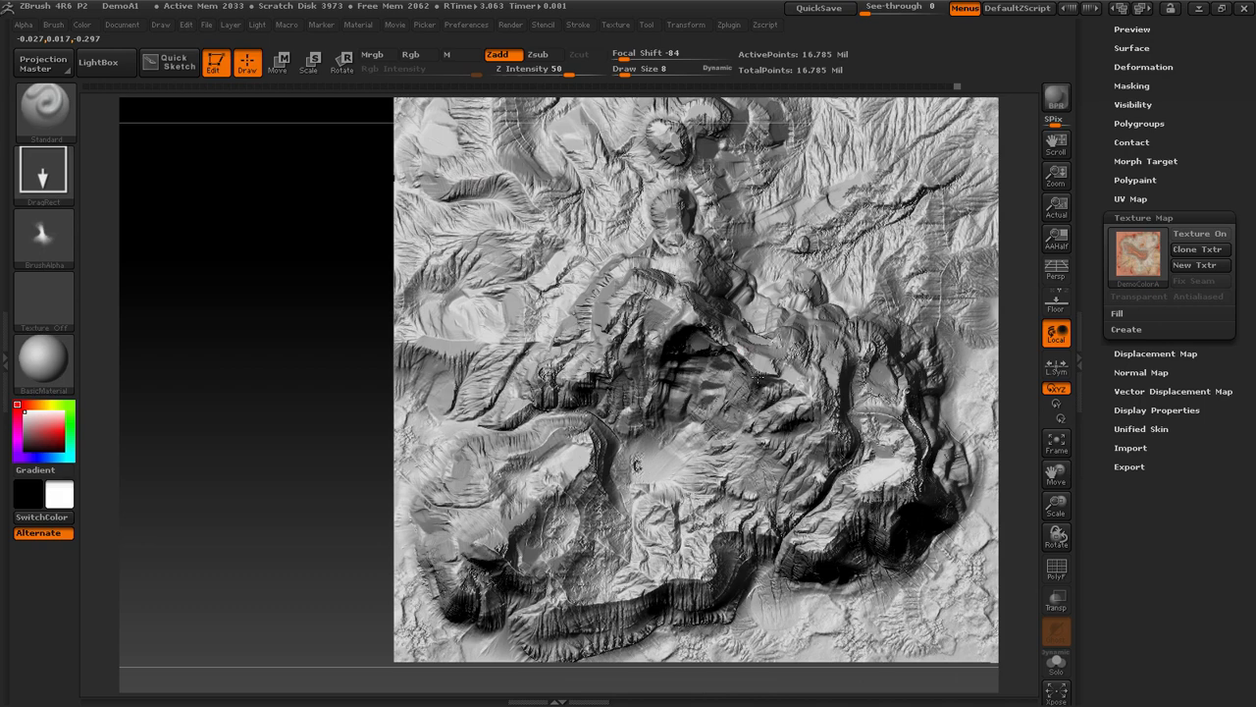
shift+drag(343, 309, 363, 194)
key(ctrl)
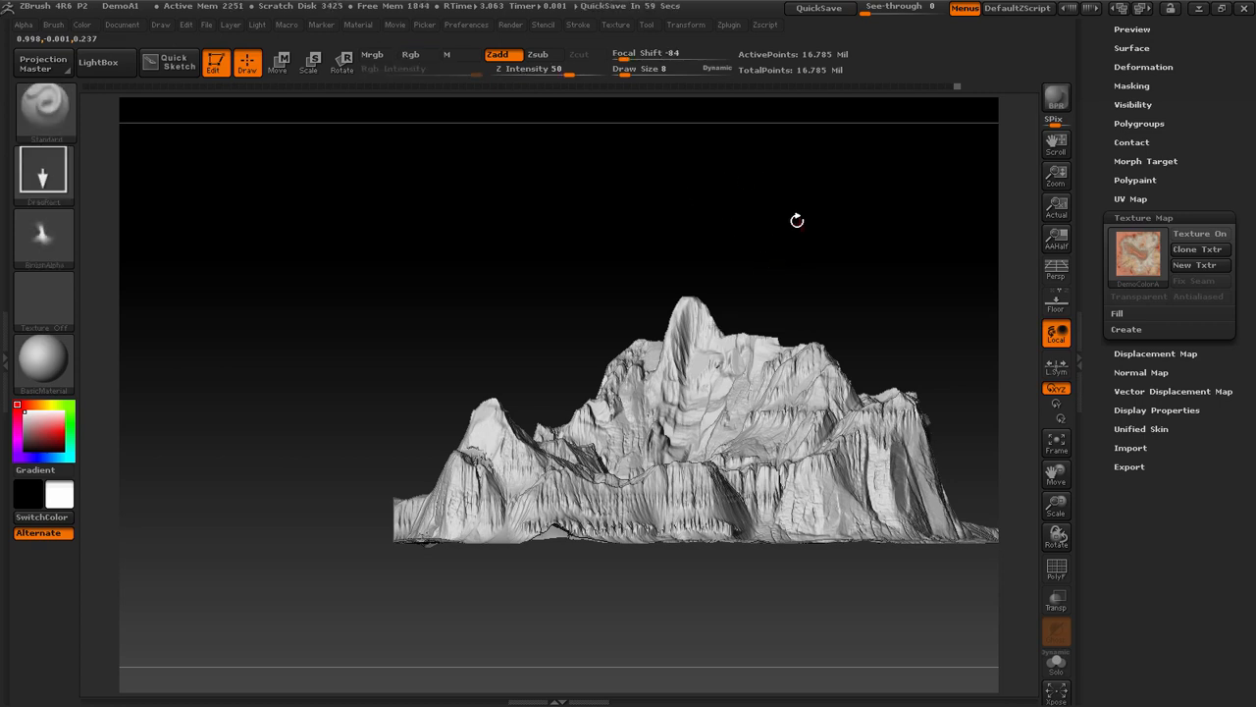
key(ctrl)
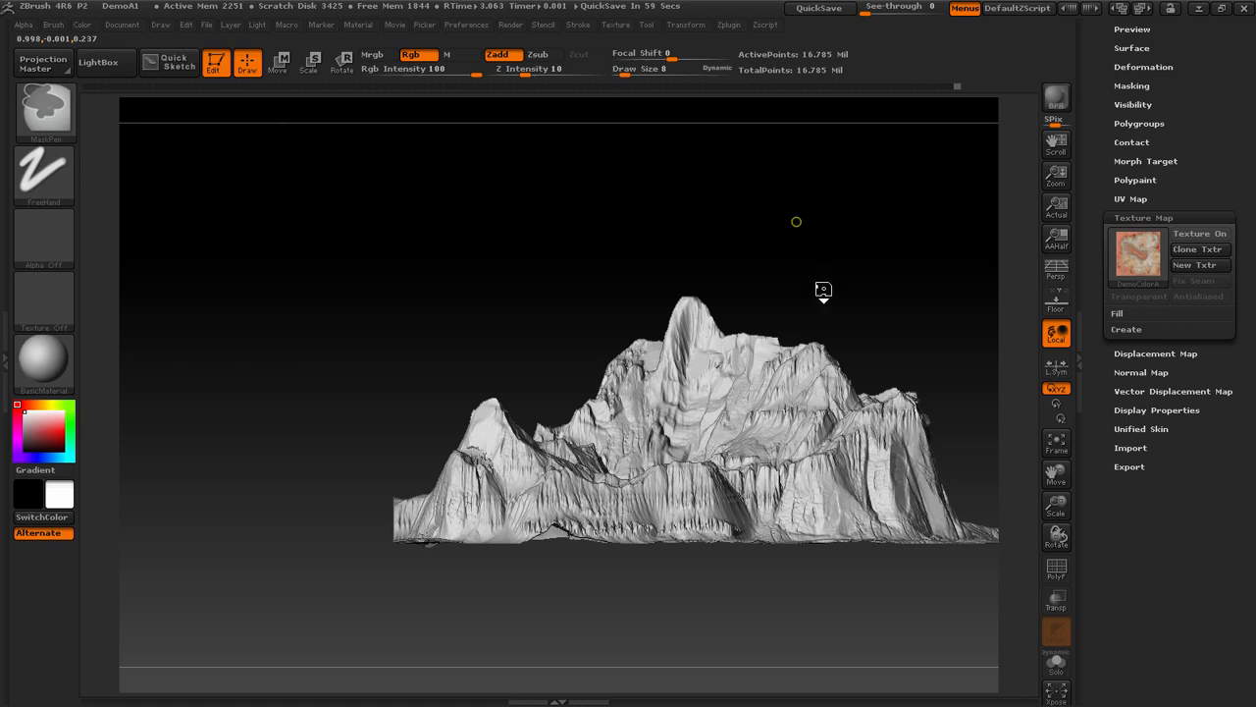
key(ctrl+z)
Stamp the ZGrab01 alpha from above on the summit and on the flat top of the lower ridge
shift+drag(703, 201, 670, 305)
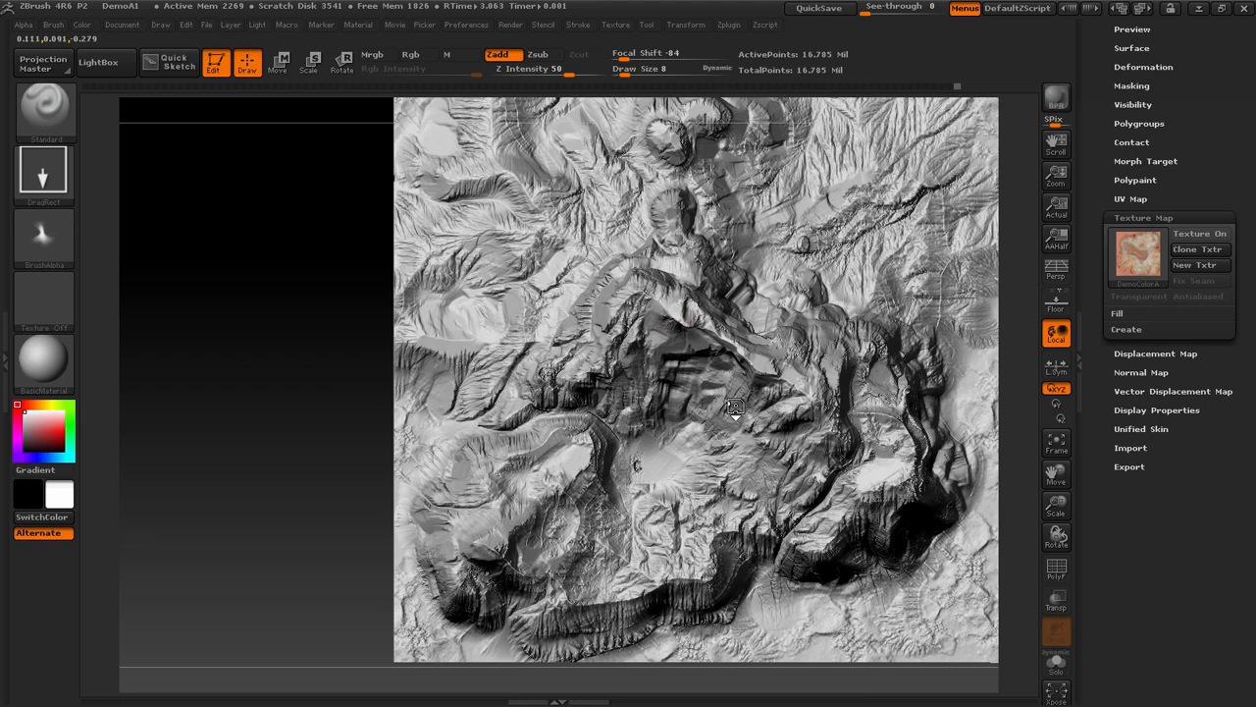
drag(348, 392, 732, 361)
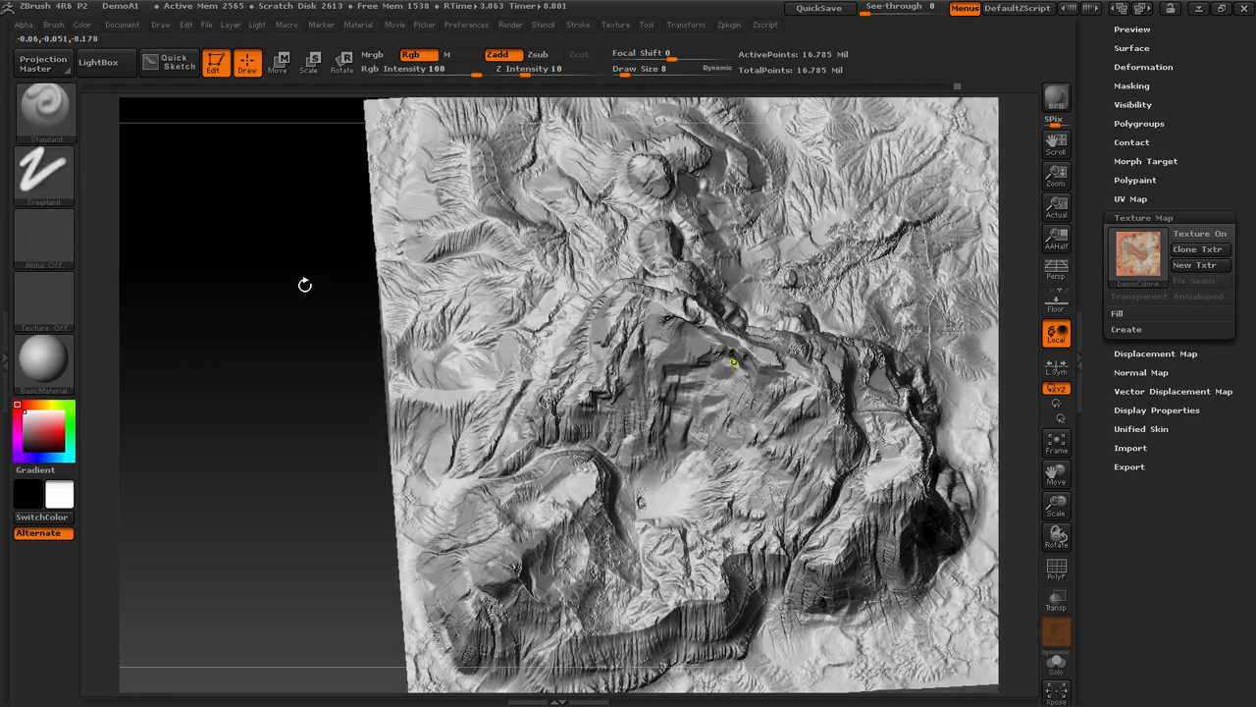
shift+drag(301, 317, 291, 364)
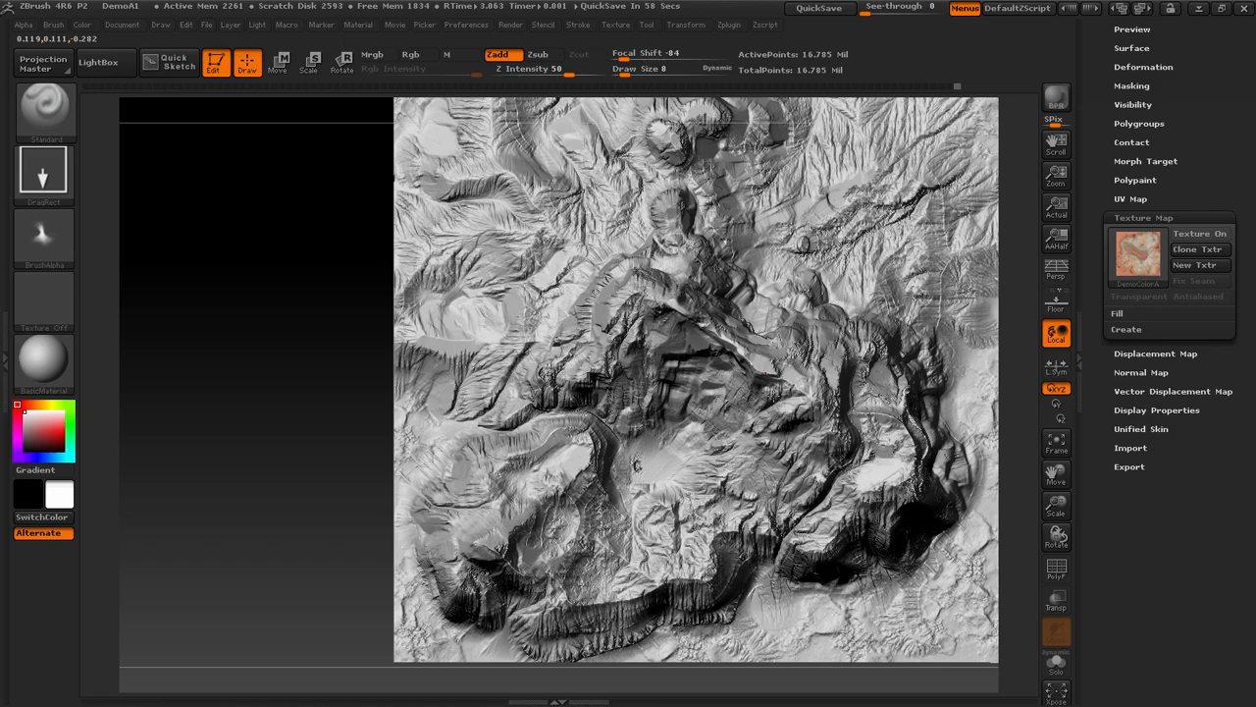
drag(277, 392, 545, 419)
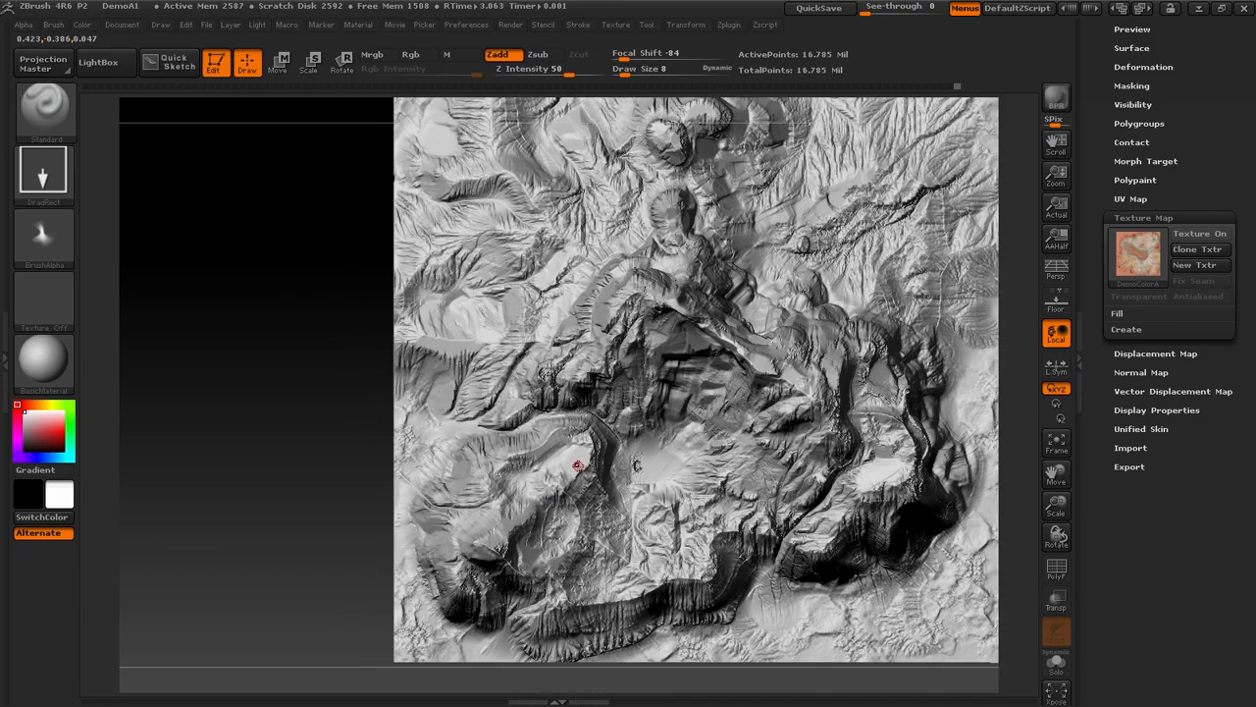
drag(548, 493, 362, 416)
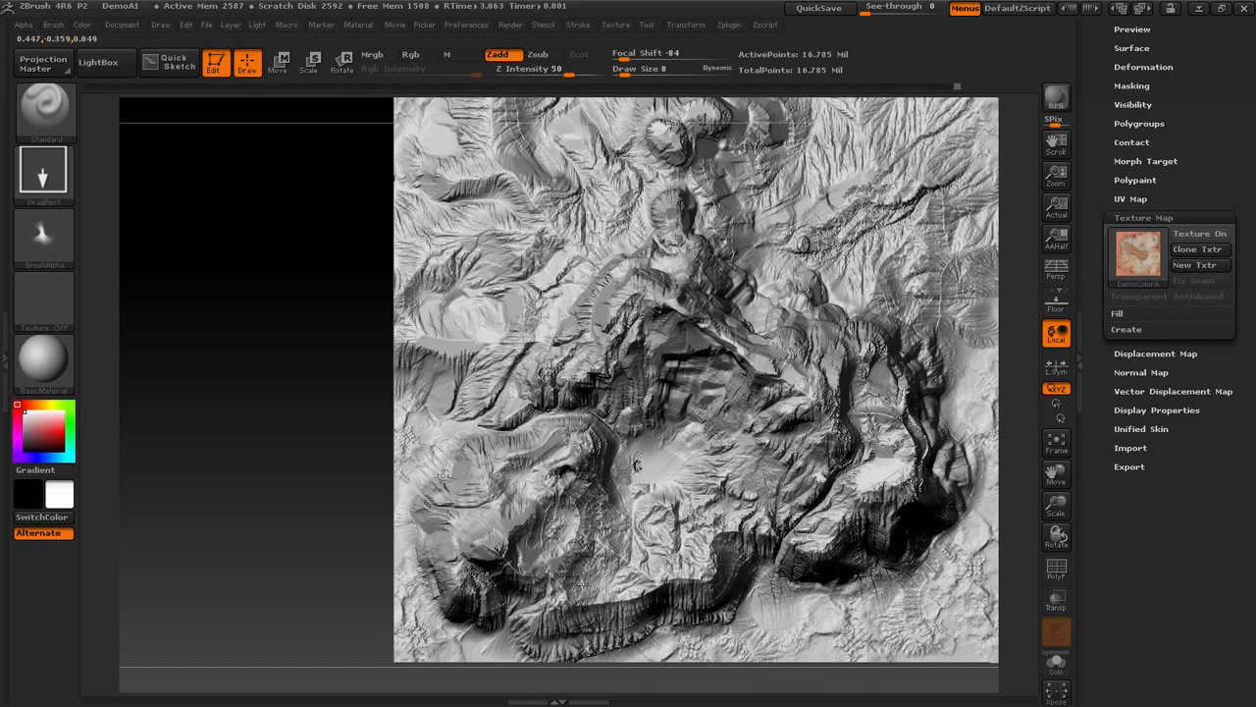
drag(357, 537, 318, 373)
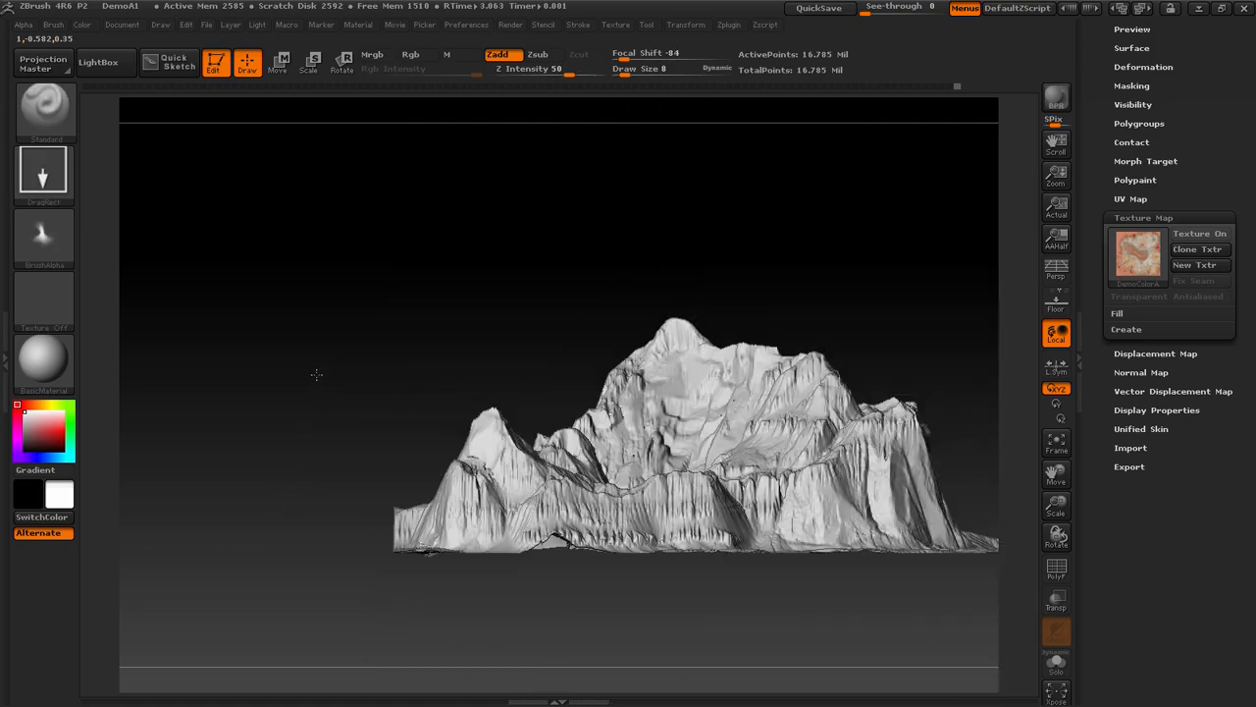
Compare the terrain with its color texture map on and off, viewing the added peaks from the front and back
click(1199, 234)
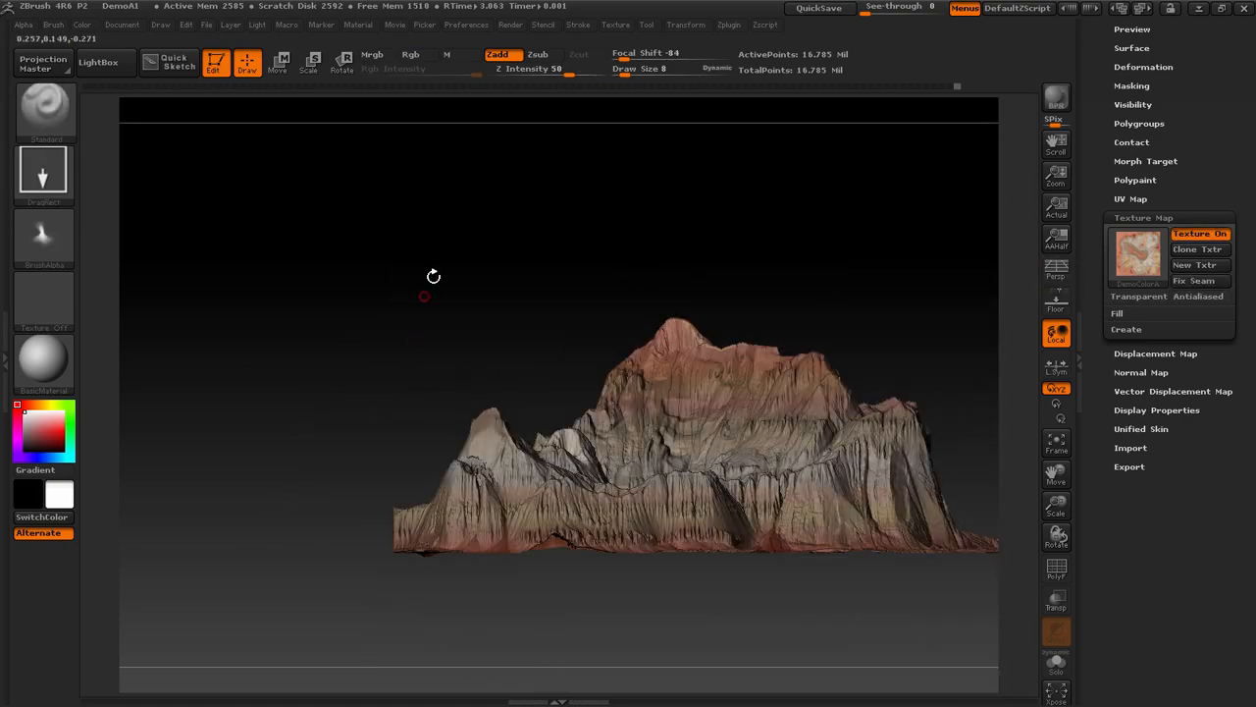
click(1199, 233)
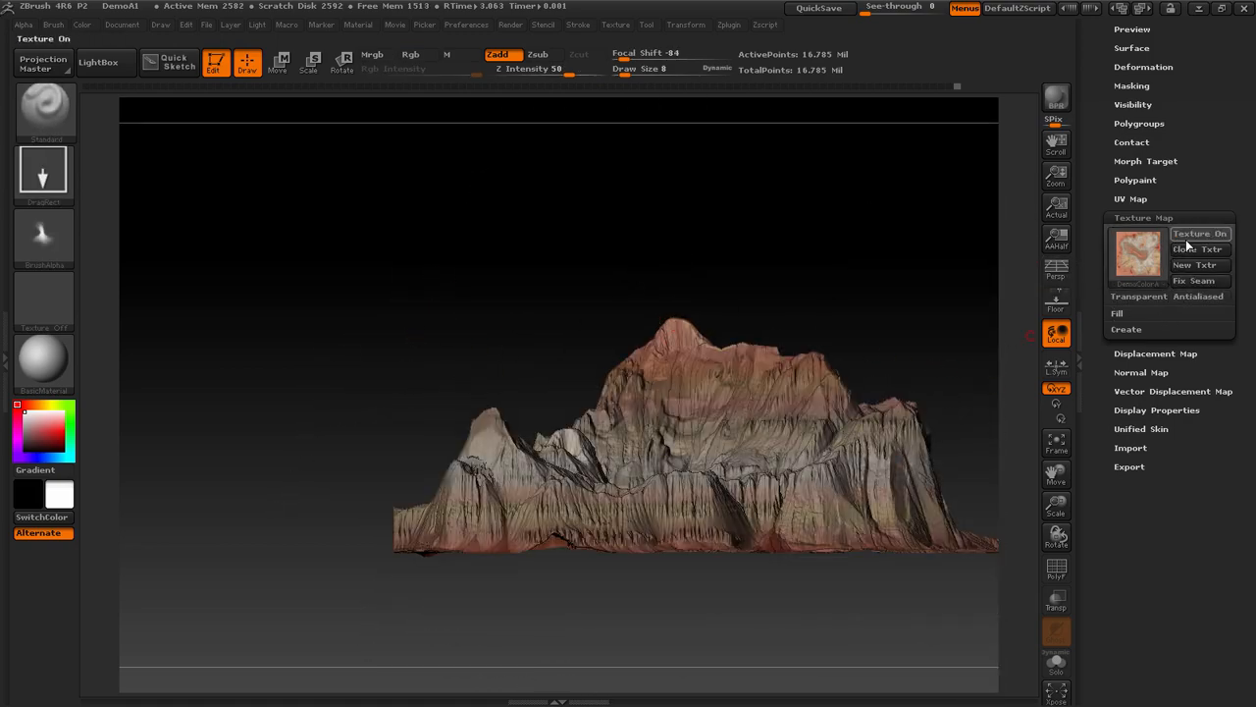
drag(778, 277, 626, 281)
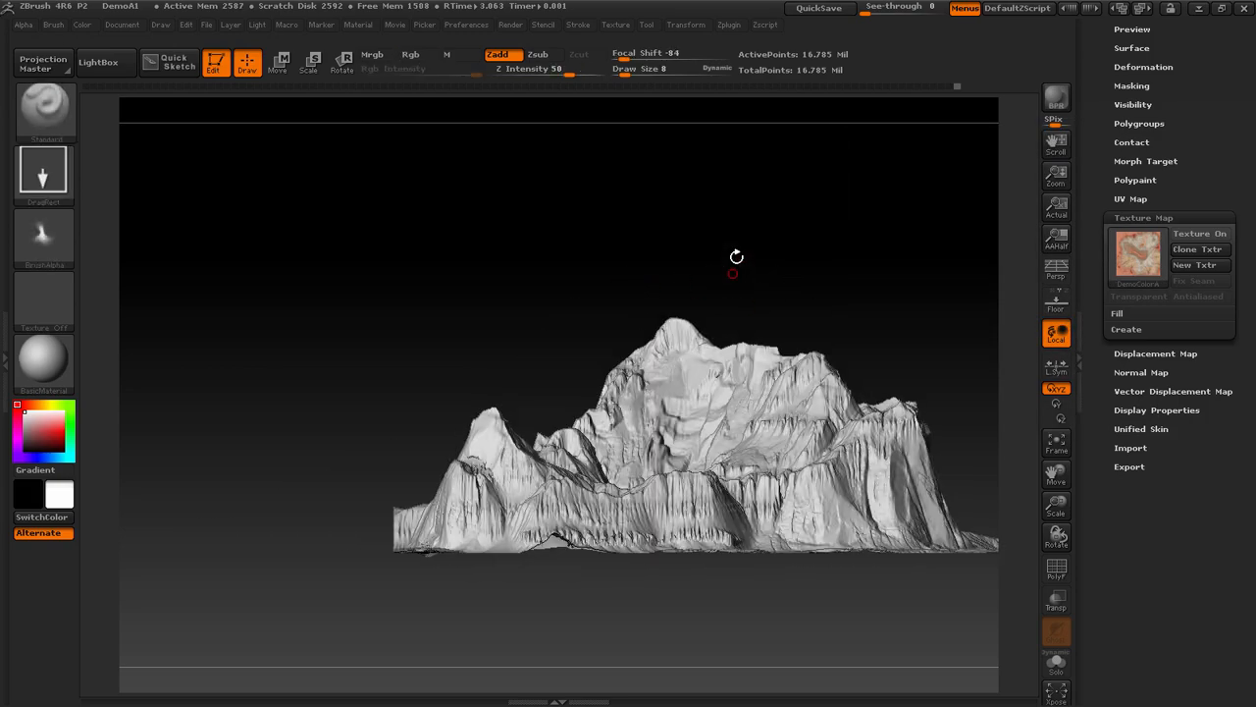
drag(780, 289, 684, 338)
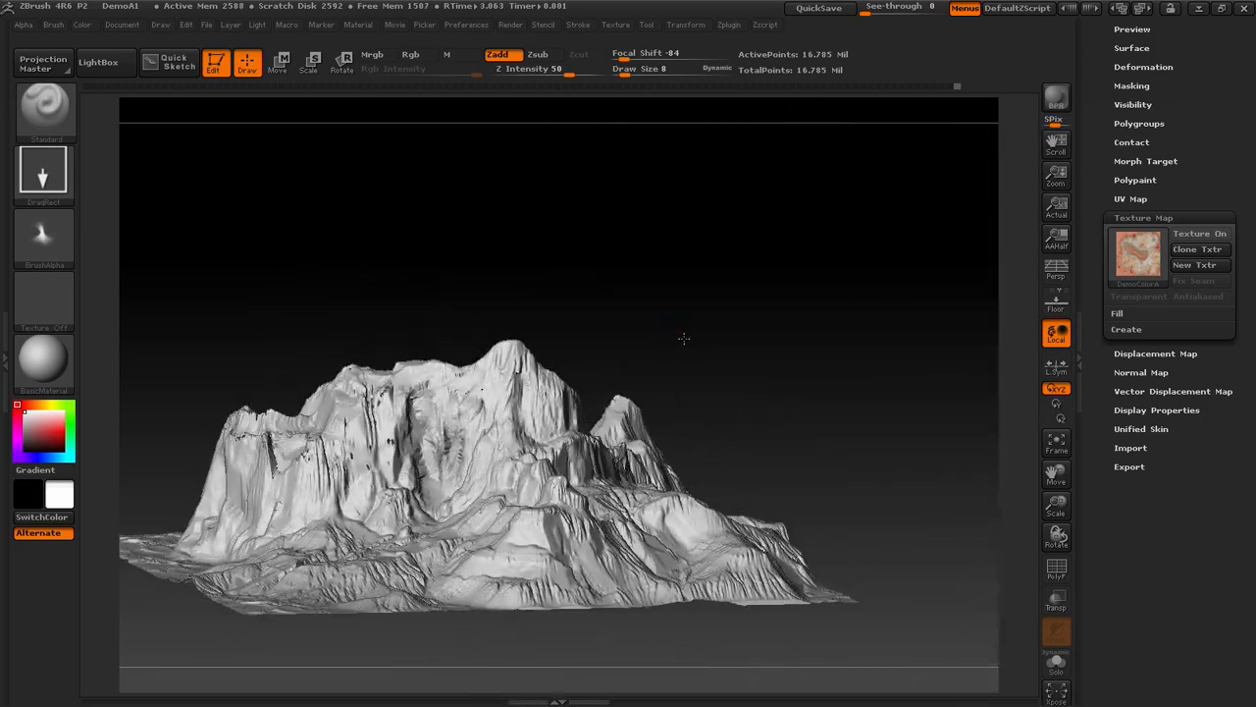
click(1199, 234)
drag(796, 298, 855, 311)
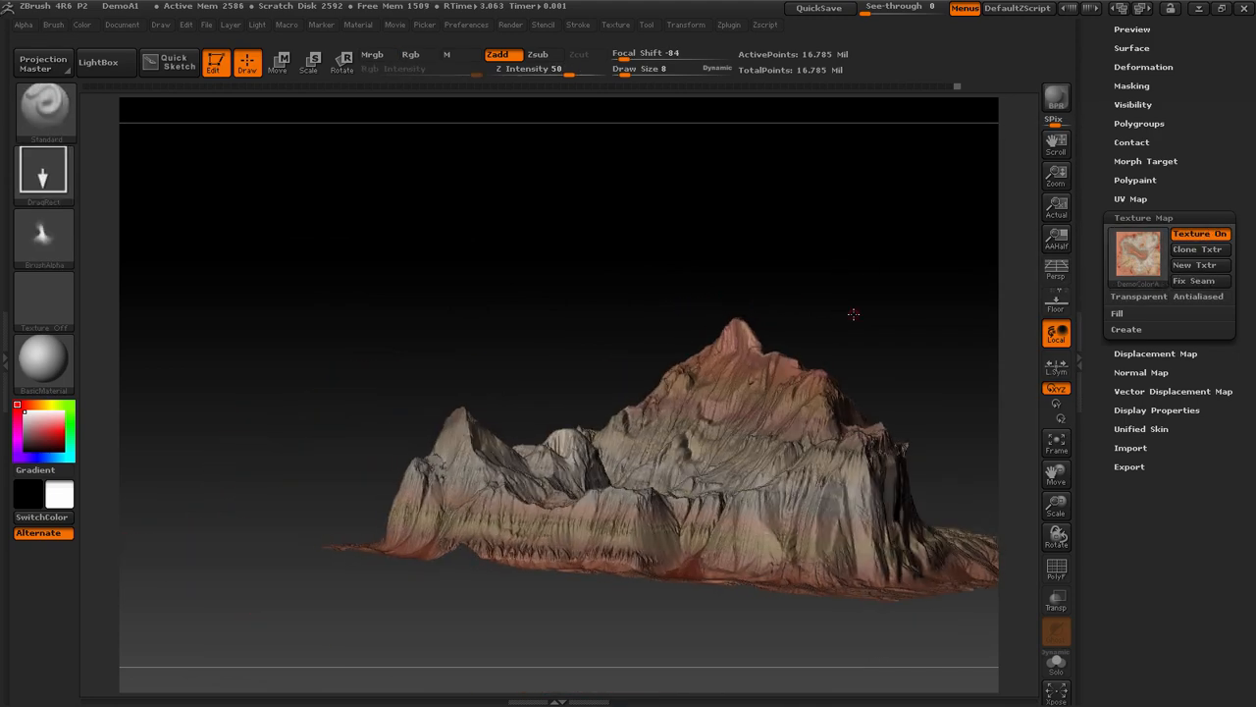
click(1199, 233)
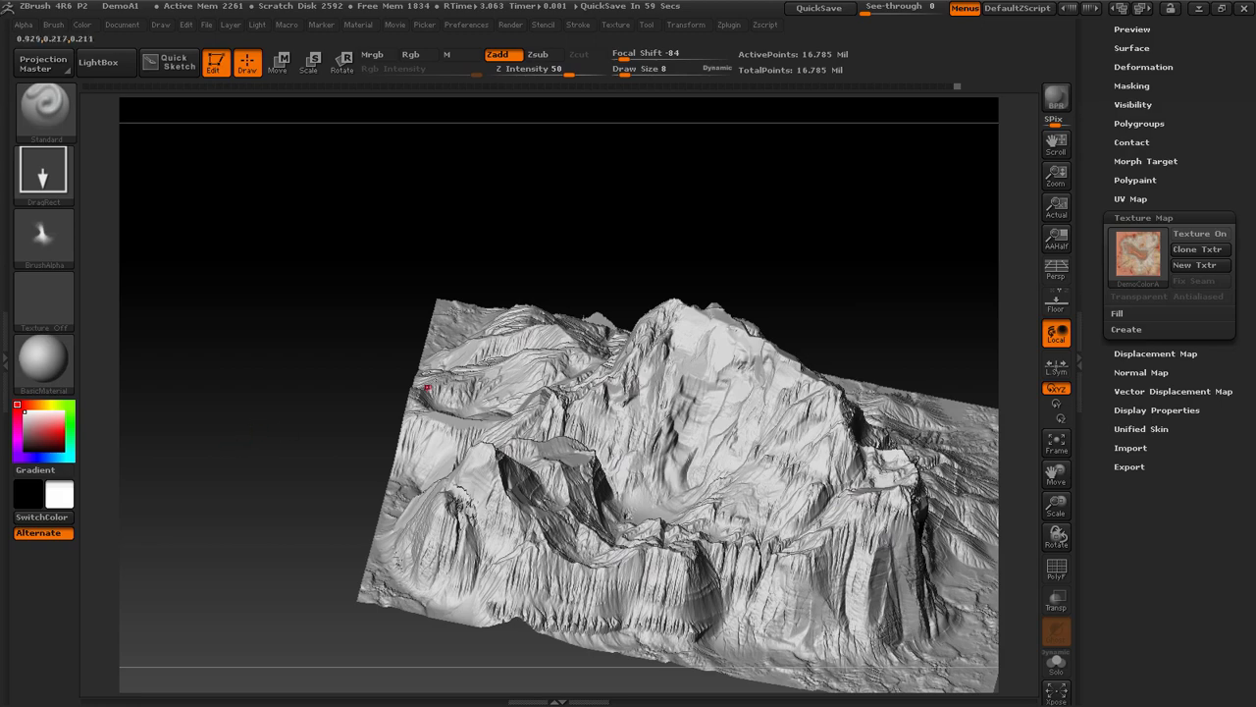
Undo the ZGrab01 peak stamps on the summit and the lower ridge
mouse_move(525, 279)
mouse_down()
mouse_move(639, 184)
mouse_move(696, 216)
mouse_move(661, 206)
mouse_up()
drag(870, 246, 1017, 222)
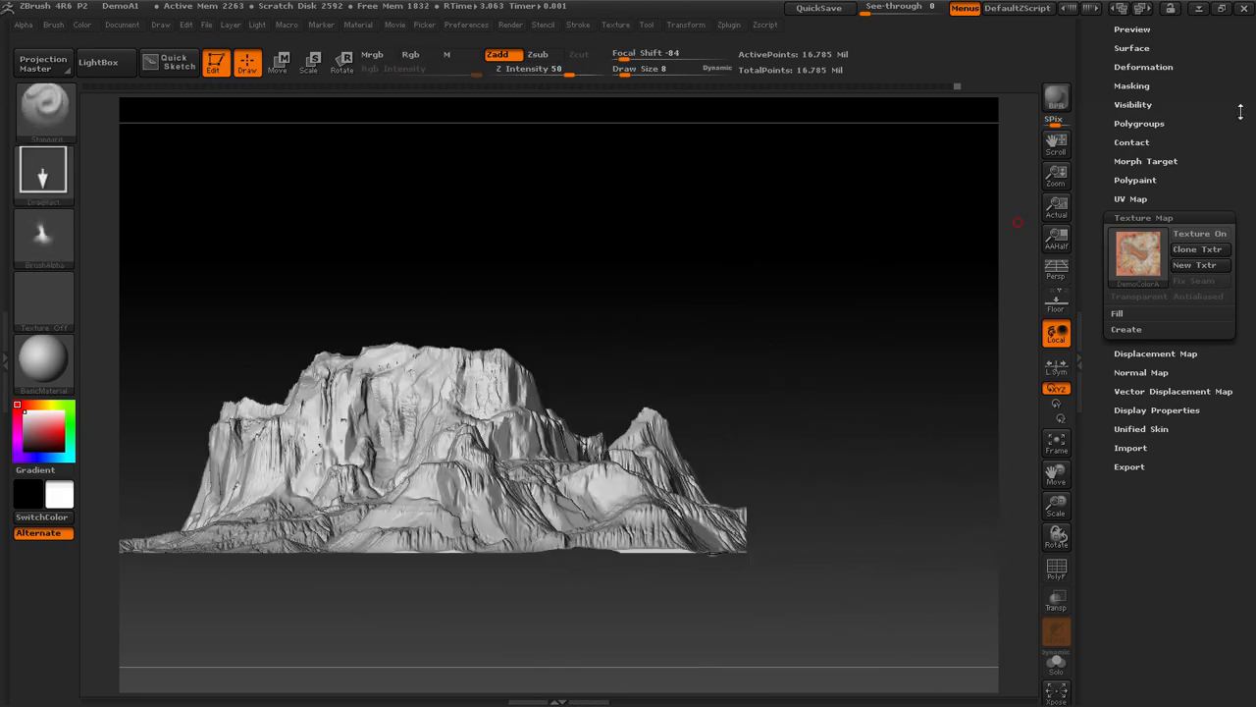
Export the terrain mesh to the Desktop in OBJ format under the file name MTA
drag(1240, 112, 1240, 535)
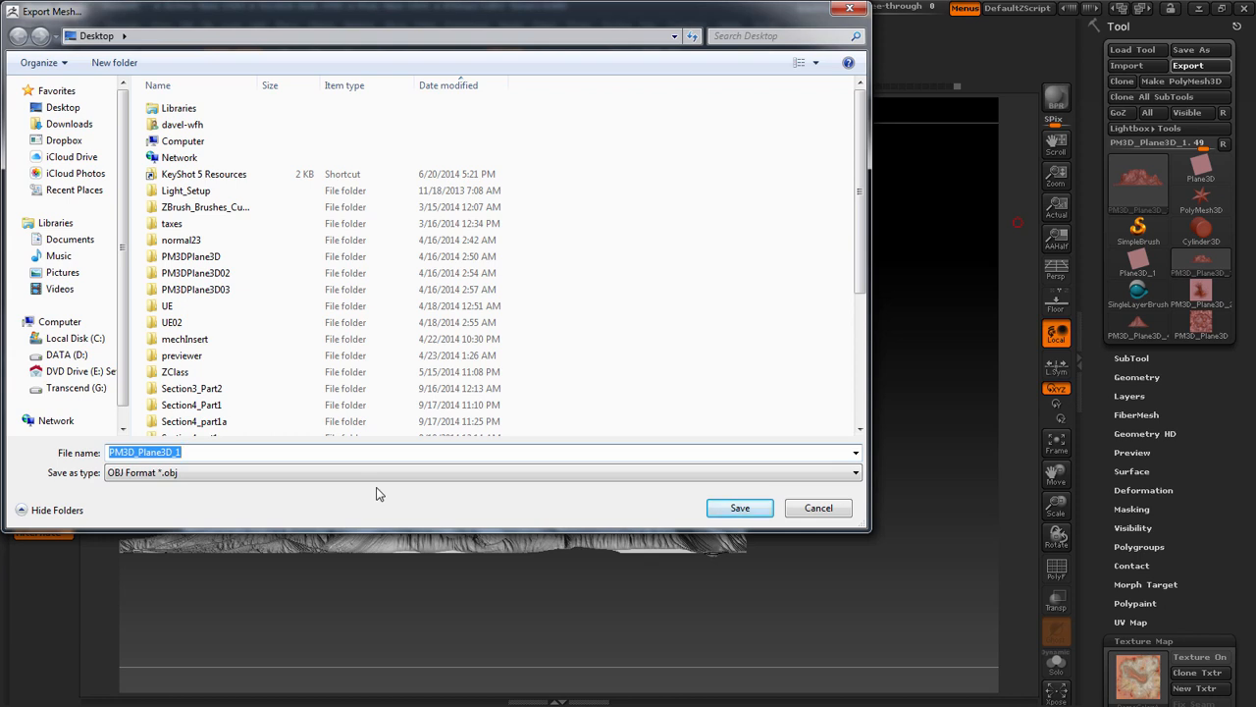
text(MTA)
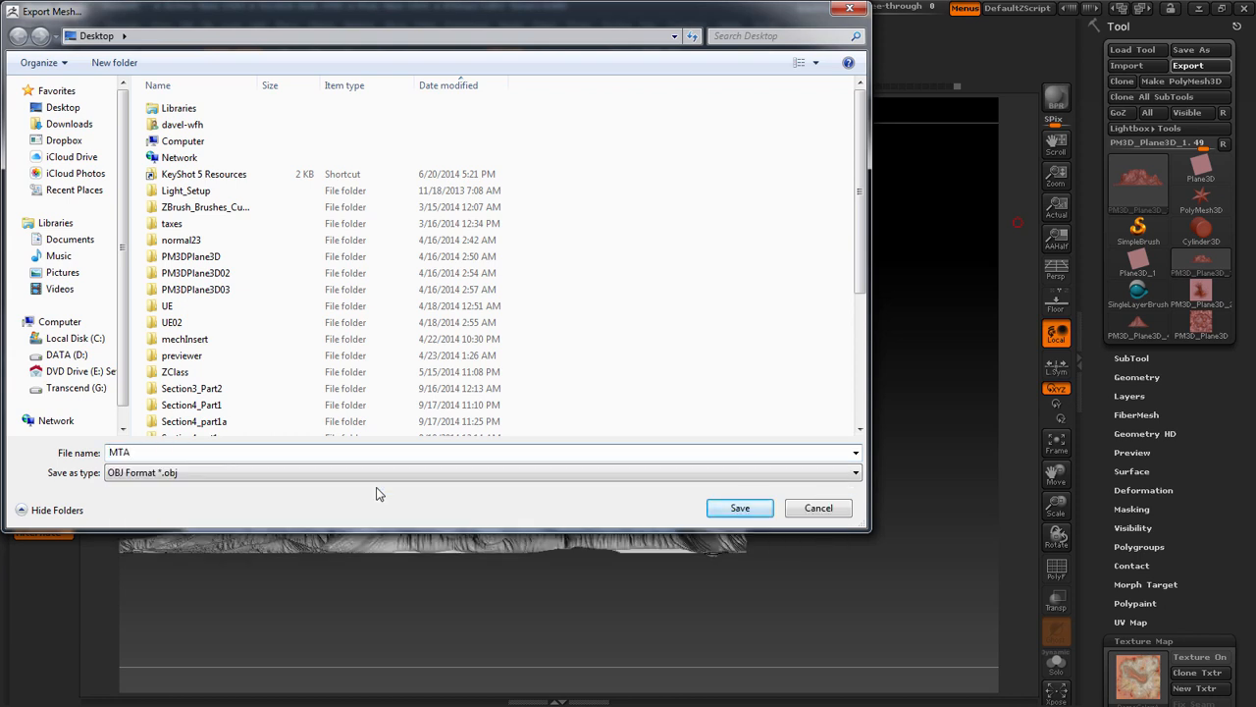
key(Return)
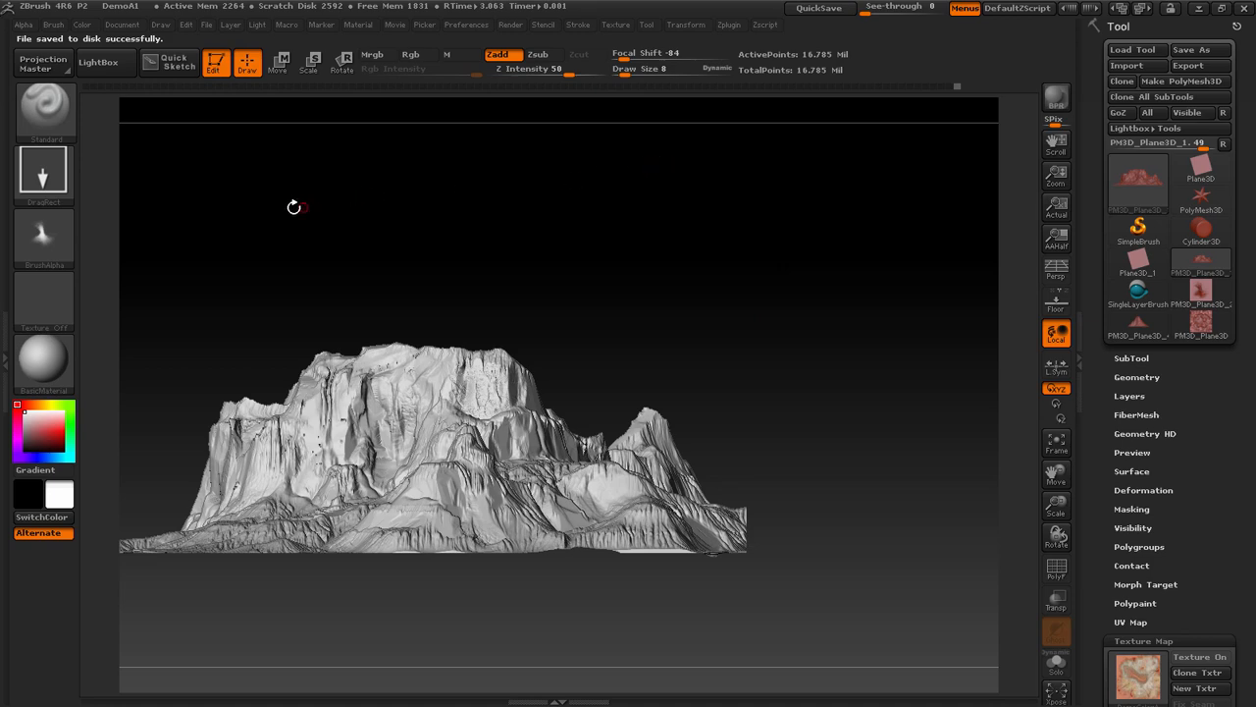
drag(341, 207, 370, 256)
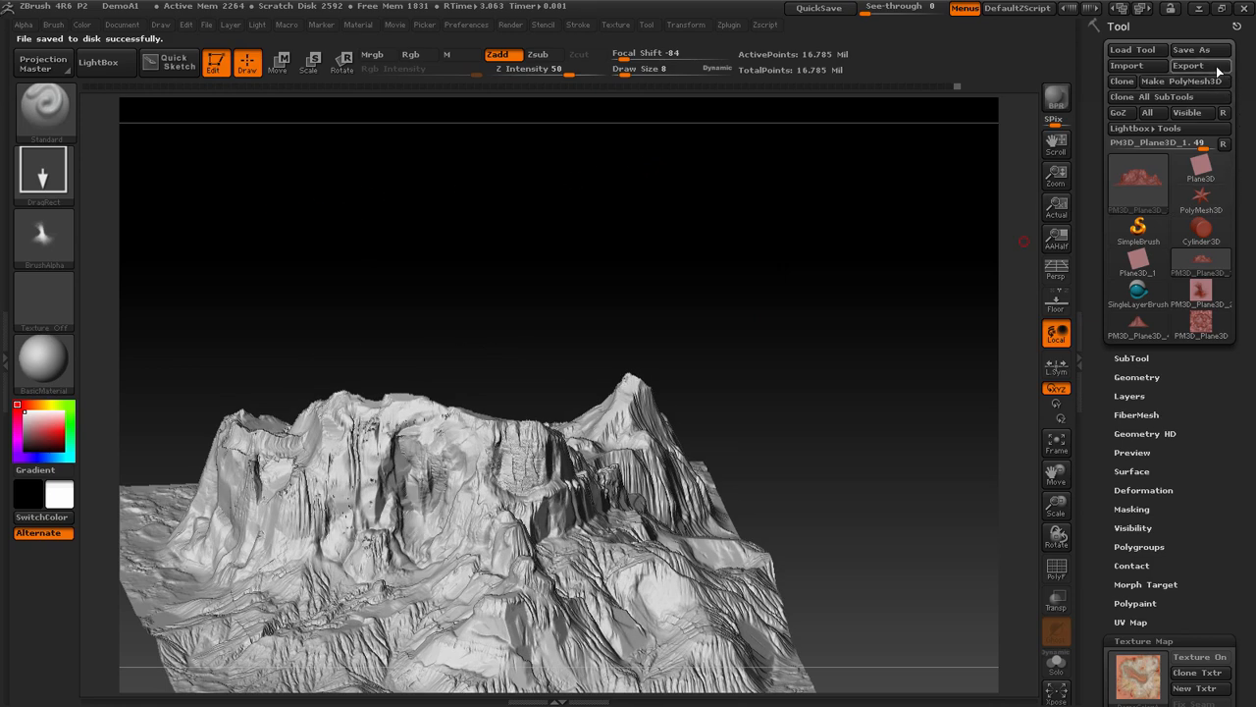
click(1188, 64)
drag(861, 141, 842, 373)
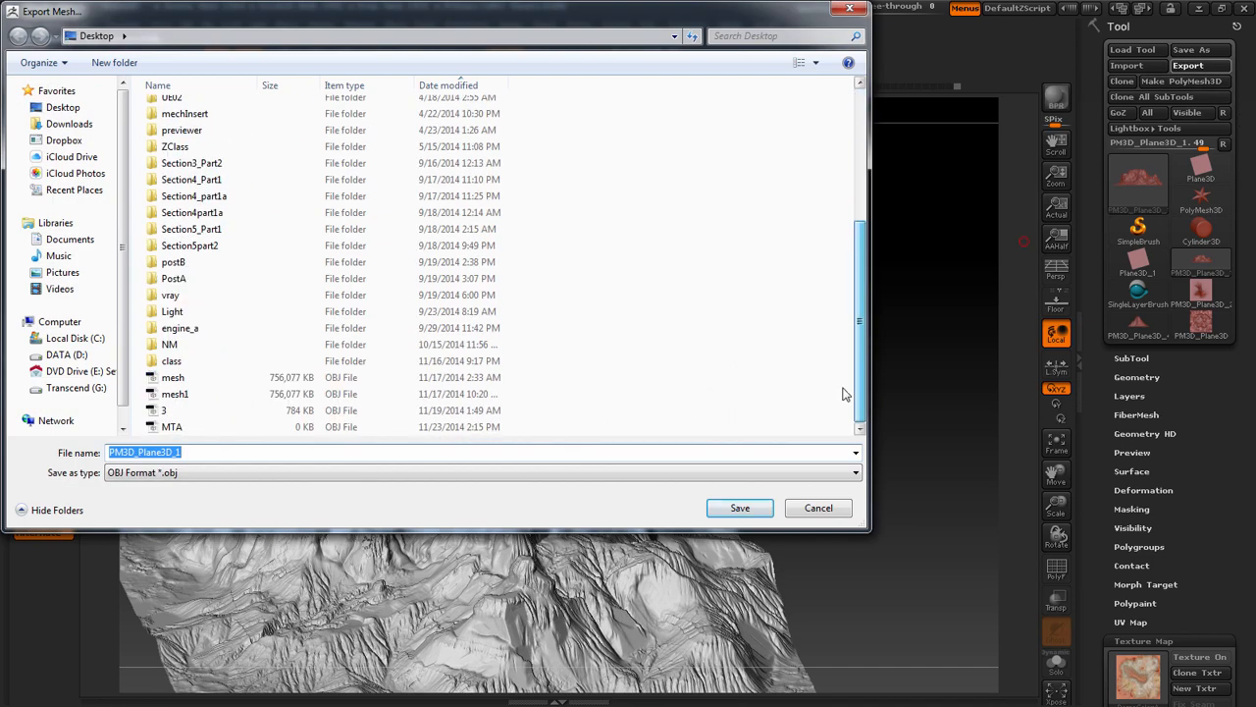
click(819, 507)
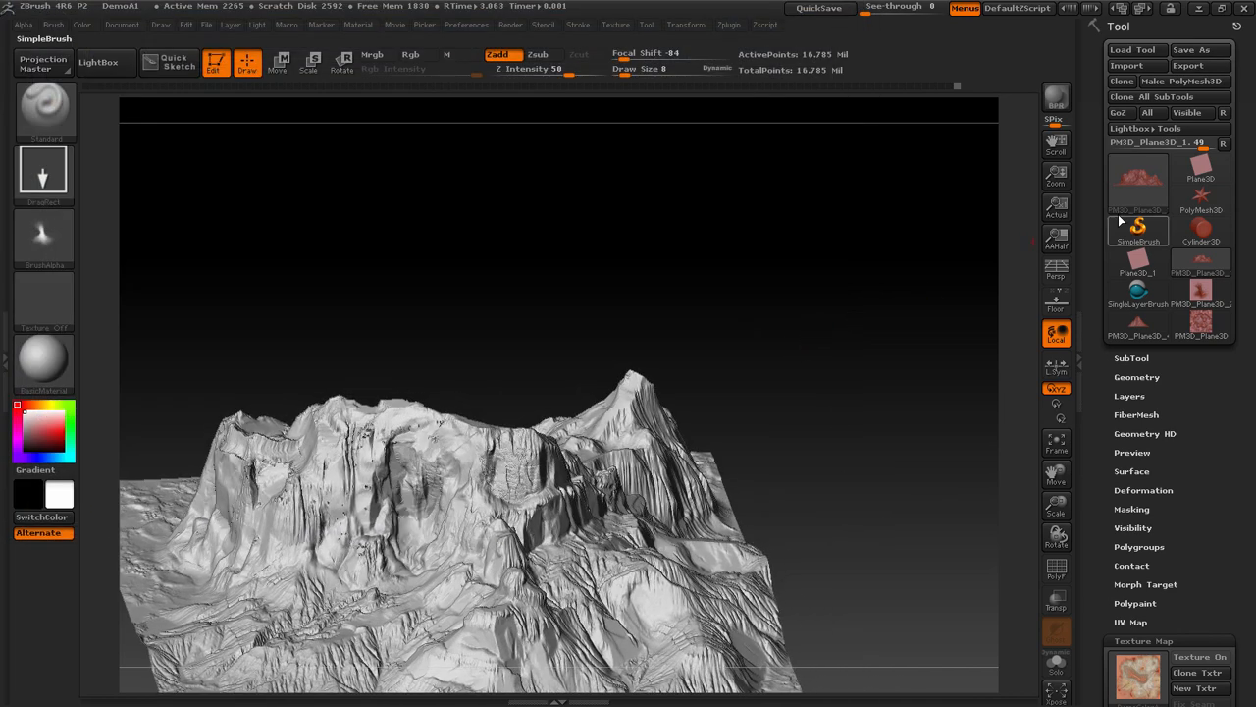
Export the terrain mesh again in OBJ format, replacing the existing MTA file on the Desktop
drag(842, 378, 862, 362)
click(1189, 65)
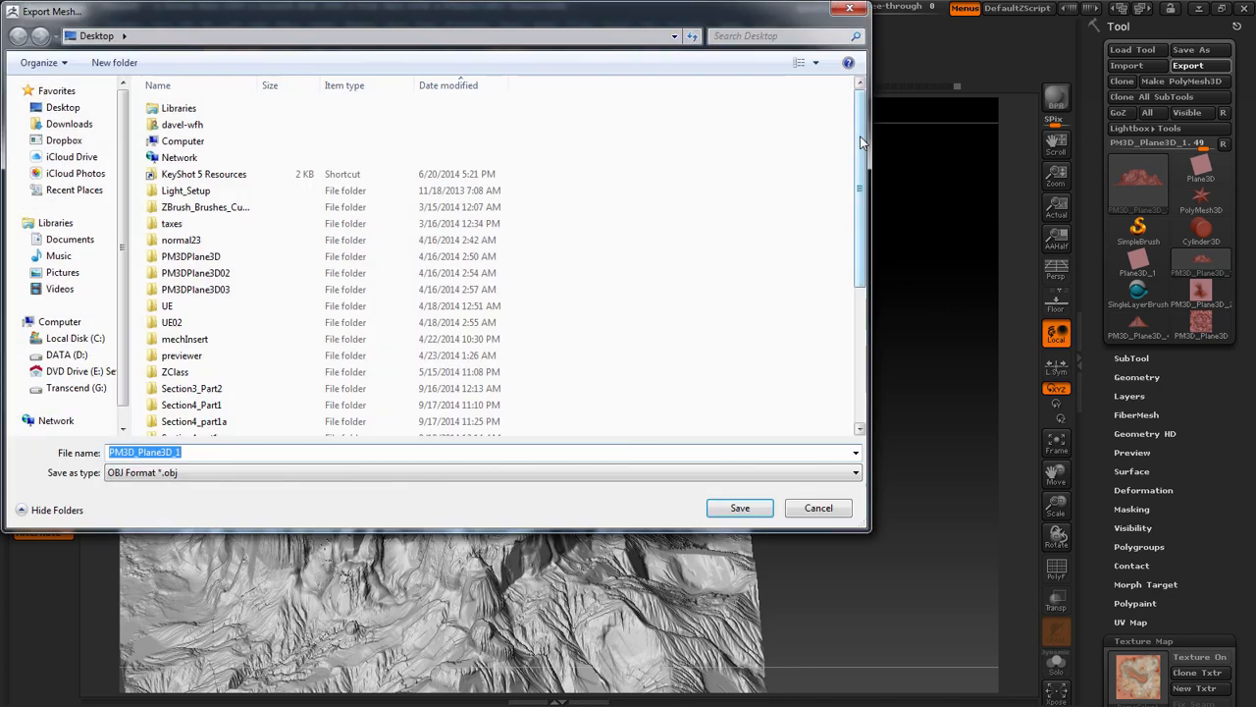
scroll(860, 150, down, 5)
double_click(451, 427)
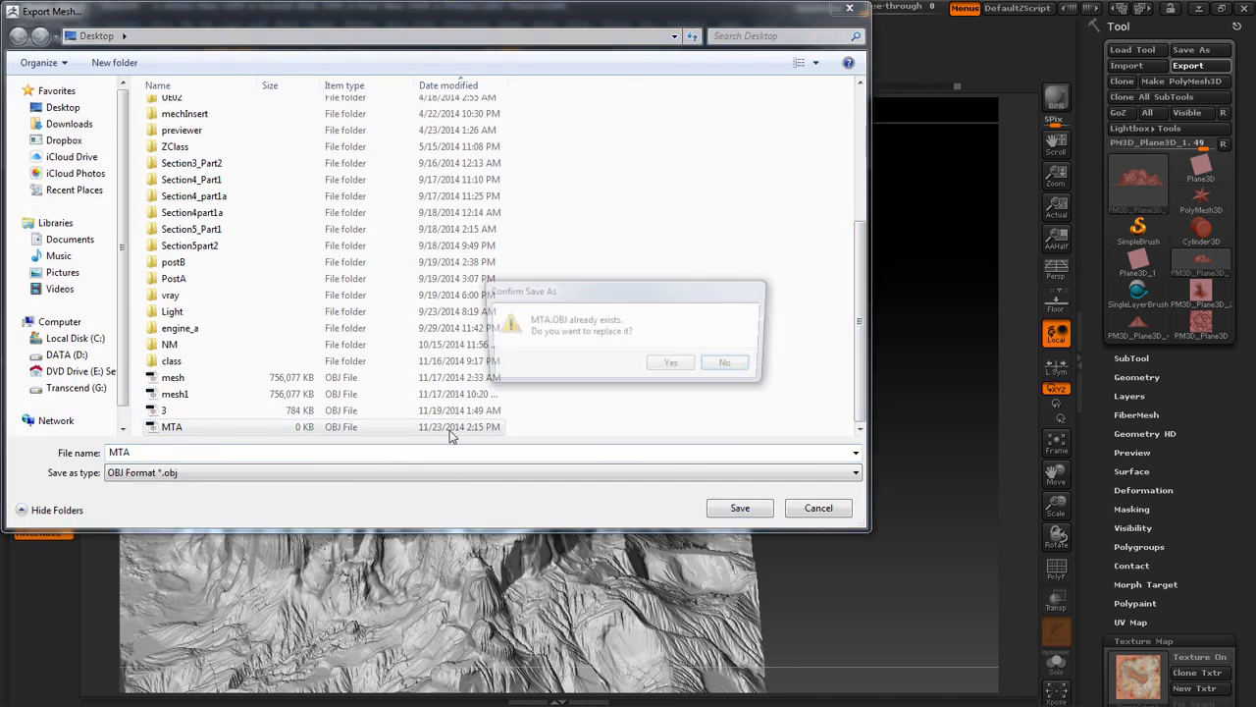
click(670, 362)
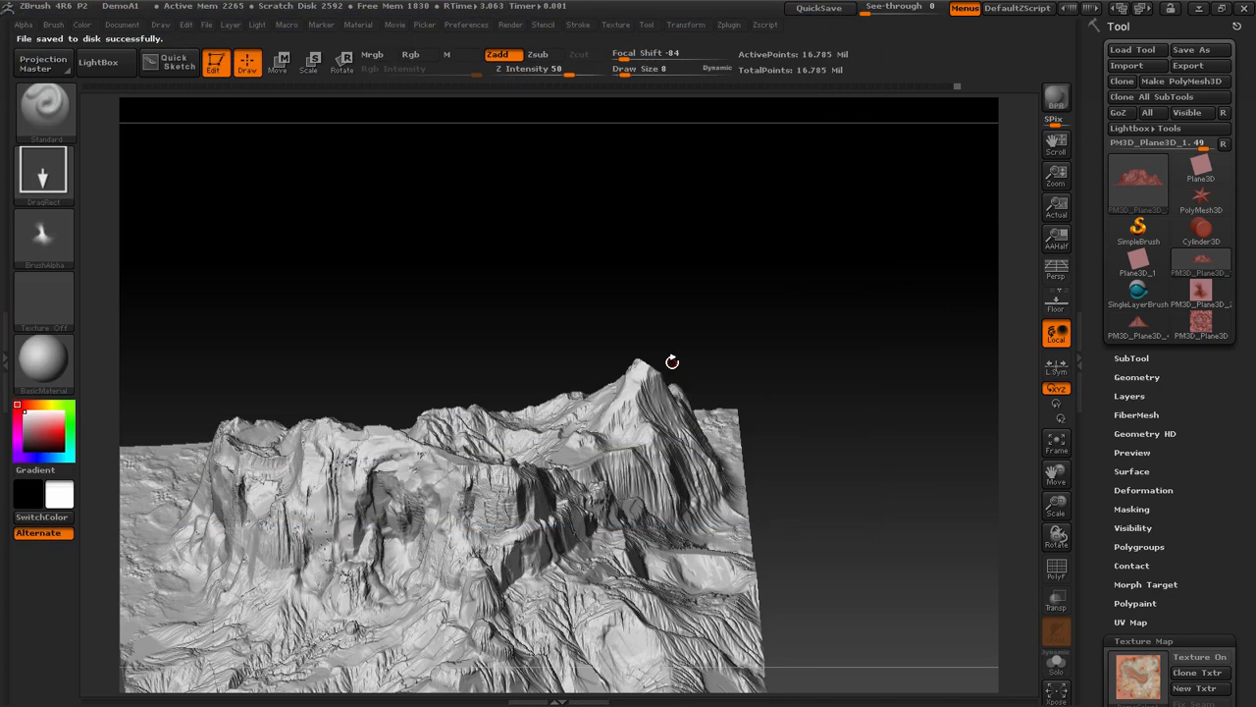
drag(764, 370, 1028, 228)
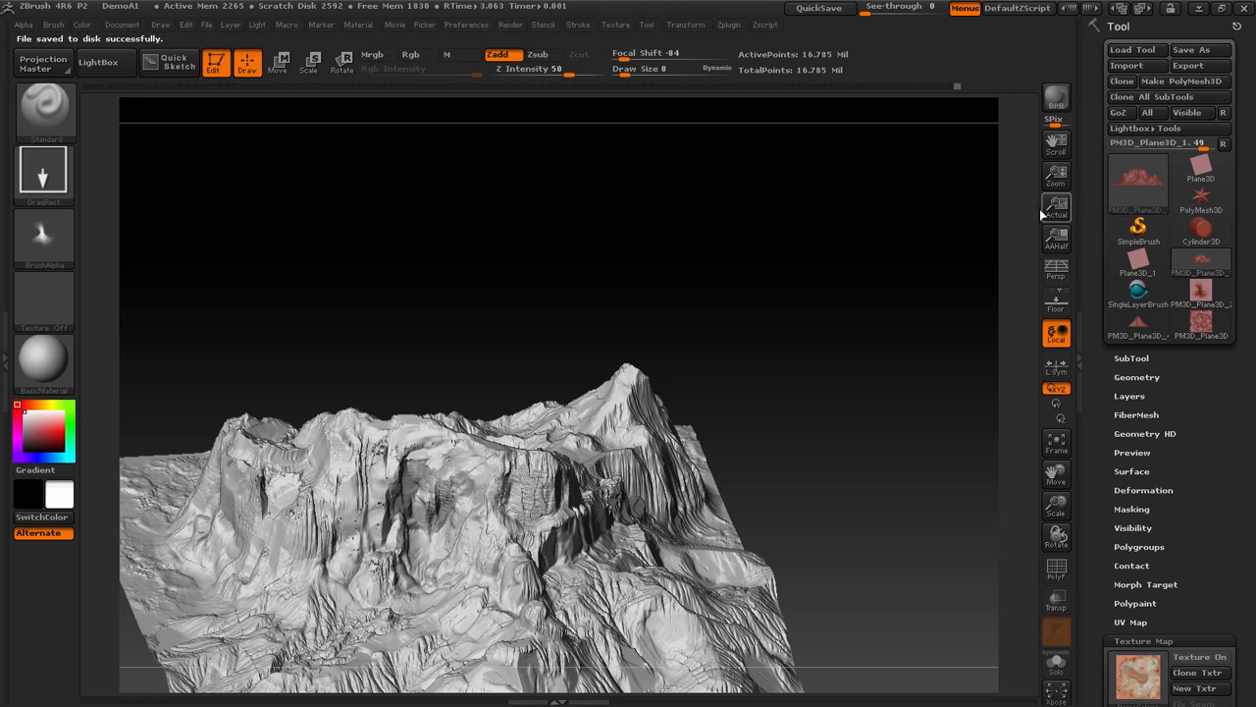
key(shift)
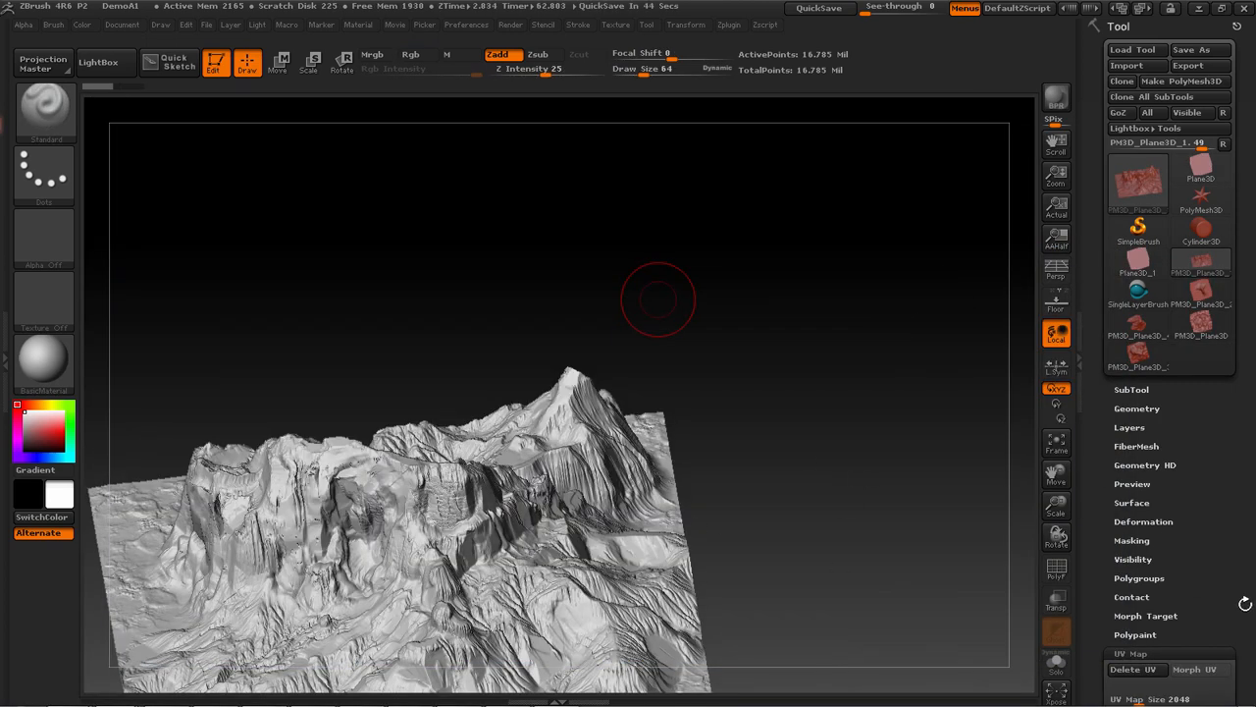
Duplicate the terrain subtool to get a second copy of the mesh
scroll(1248, 541, down, 3)
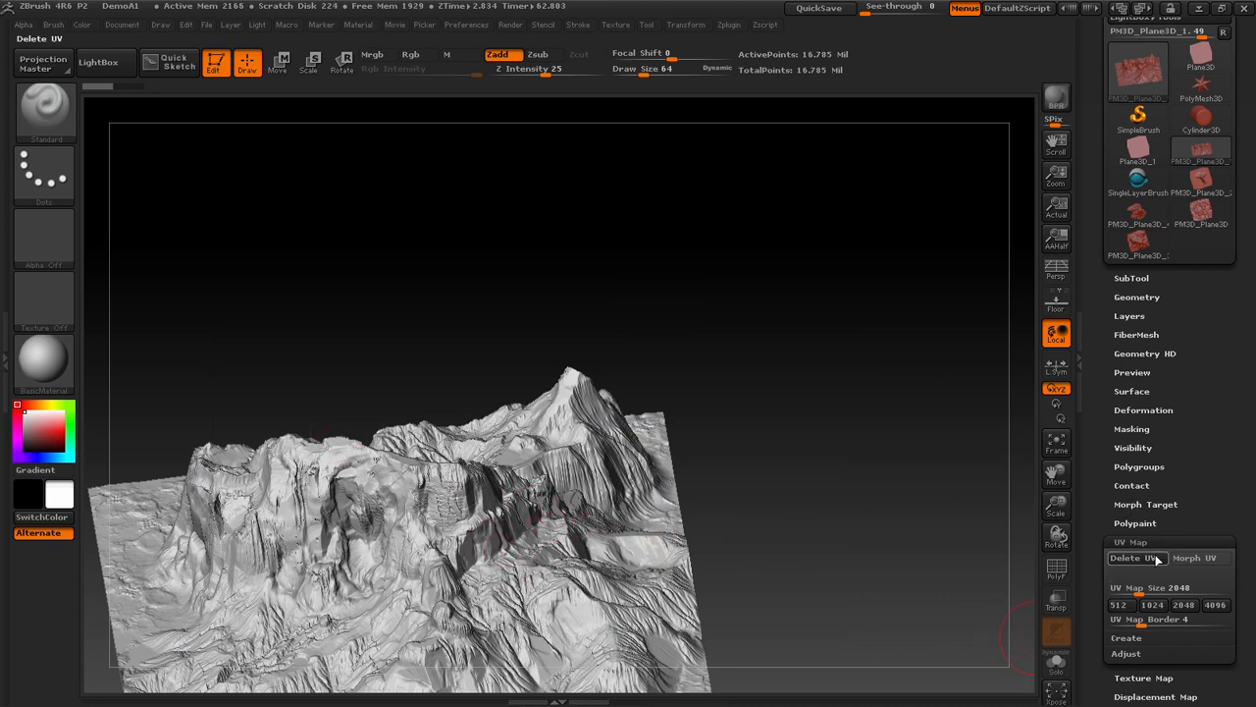
click(1135, 559)
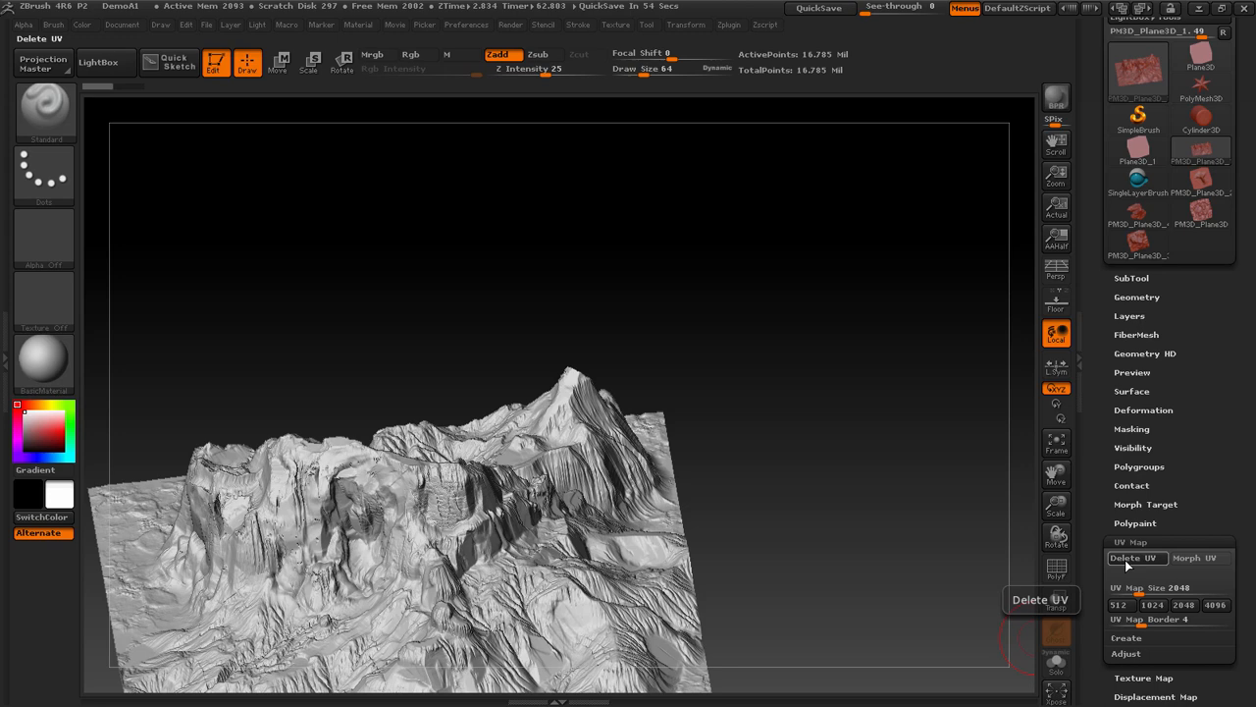
drag(916, 491, 996, 490)
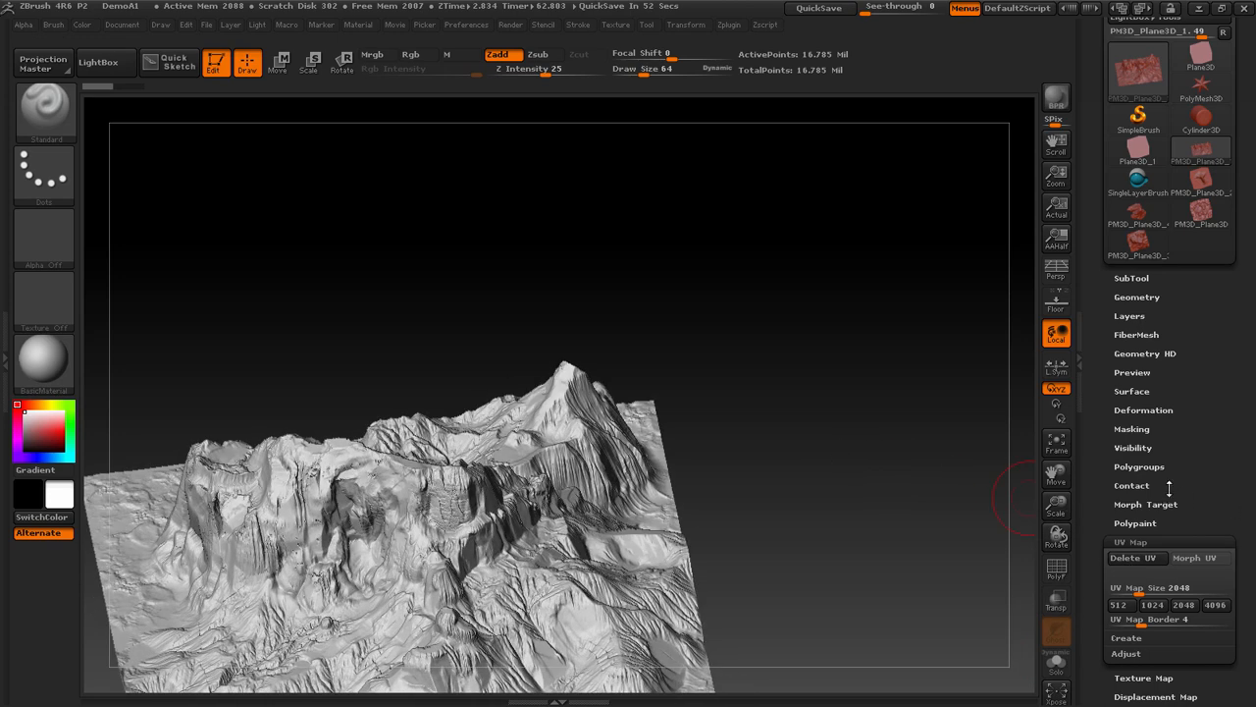
click(1143, 277)
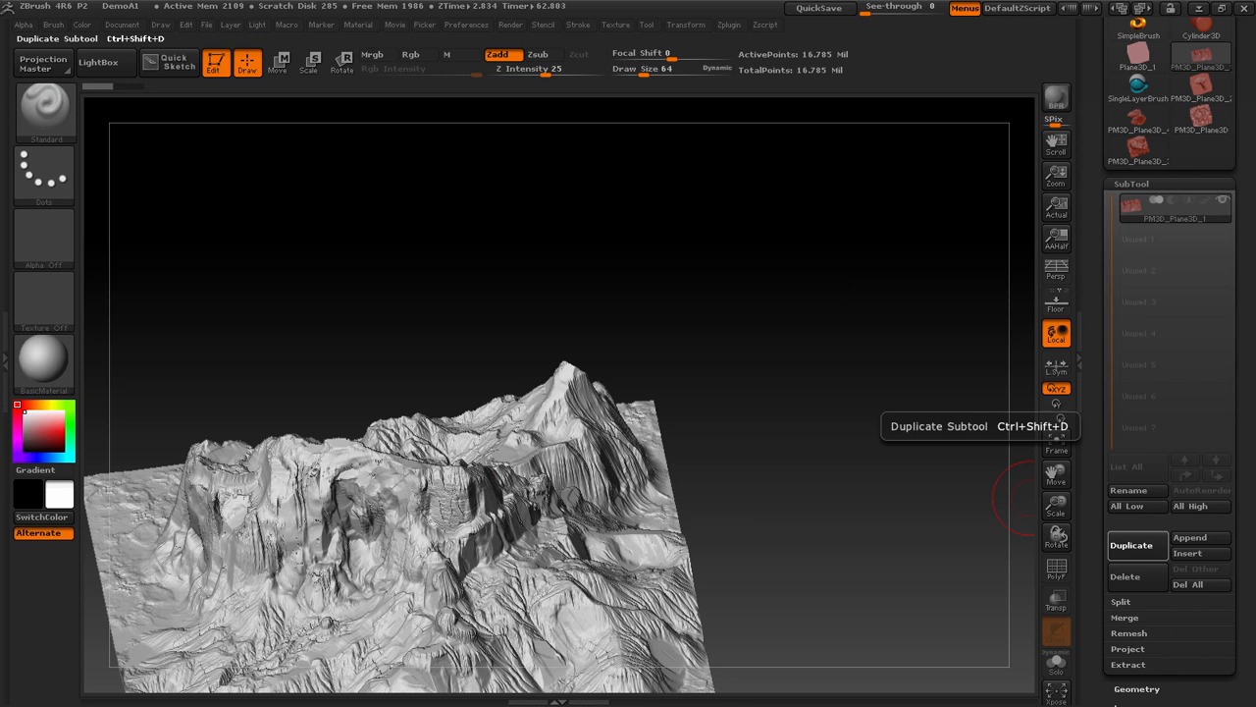
click(1139, 545)
Delete the UVs of the selected terrain subtool, leaving the other copy's UVs in place
drag(1250, 503, 1221, 431)
click(1130, 478)
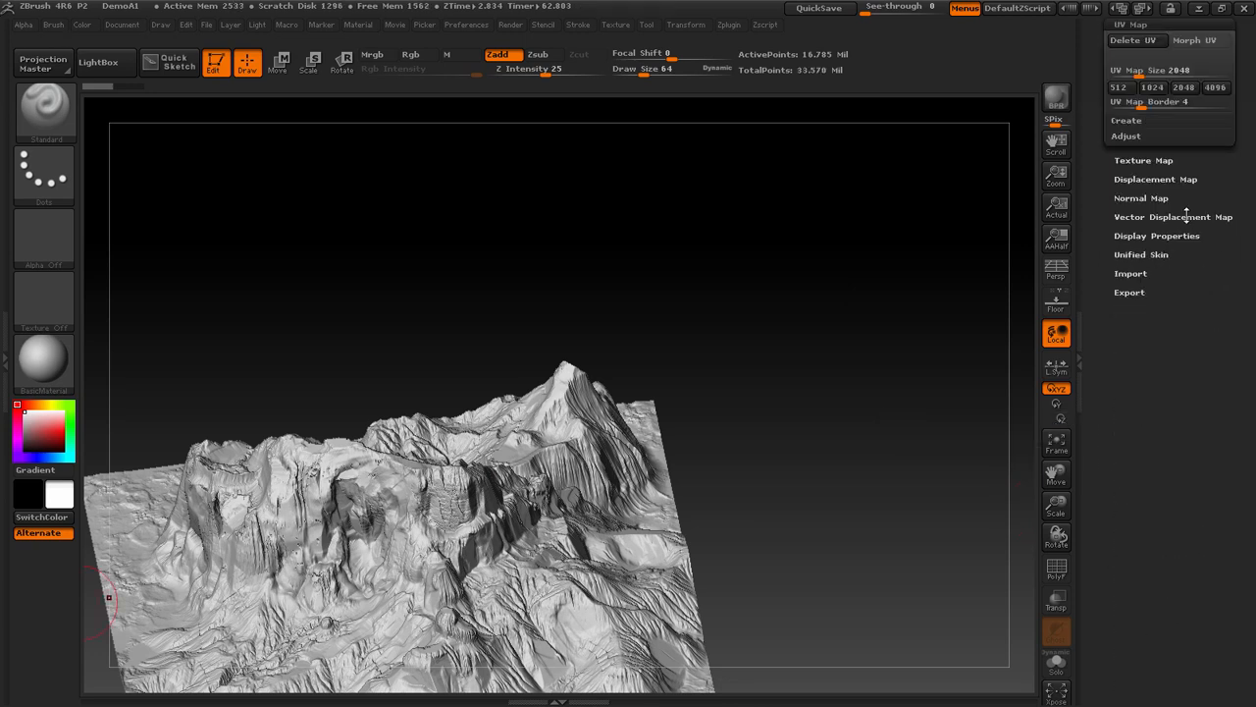
click(1117, 152)
scroll(1109, 284, up, 5)
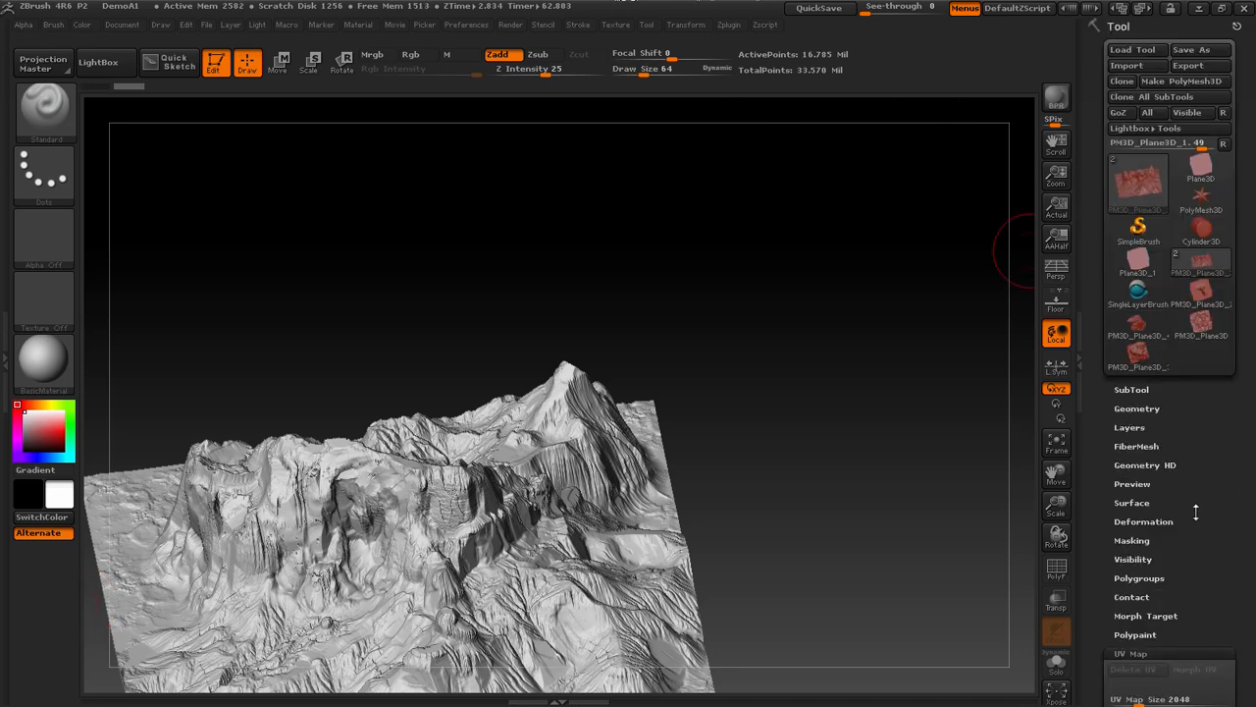
Pre-process the PM3D_Plane3D_1 subtool with Decimation Master, with Keep UVs turned on
drag(1206, 503, 1187, 457)
click(1132, 317)
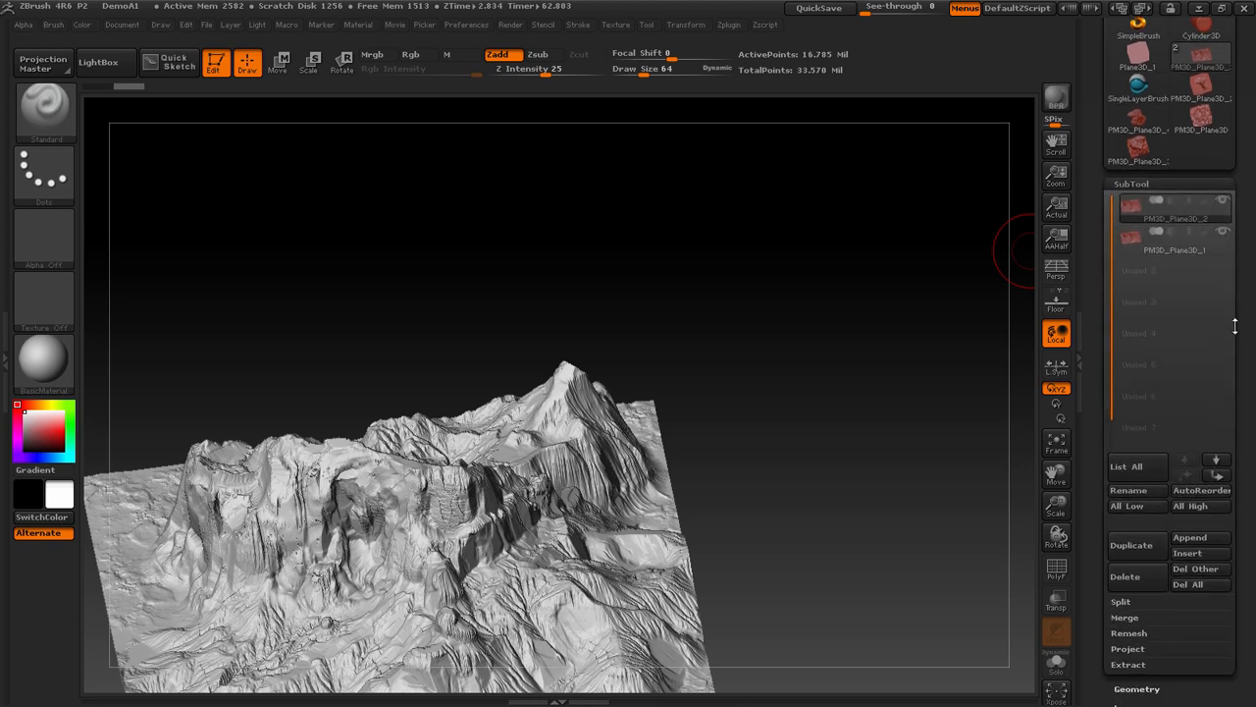
mouse_move(1230, 203)
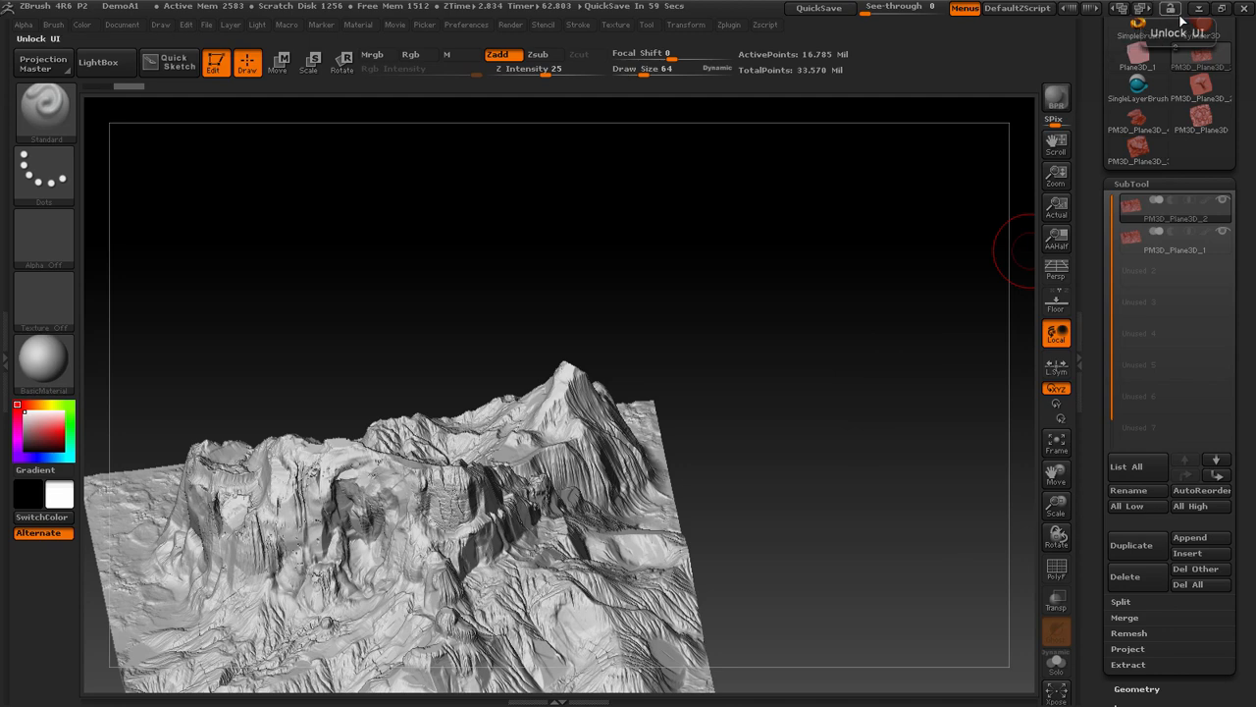
mouse_move(681, 393)
mouse_down()
mouse_move(707, 367)
mouse_move(696, 401)
mouse_up()
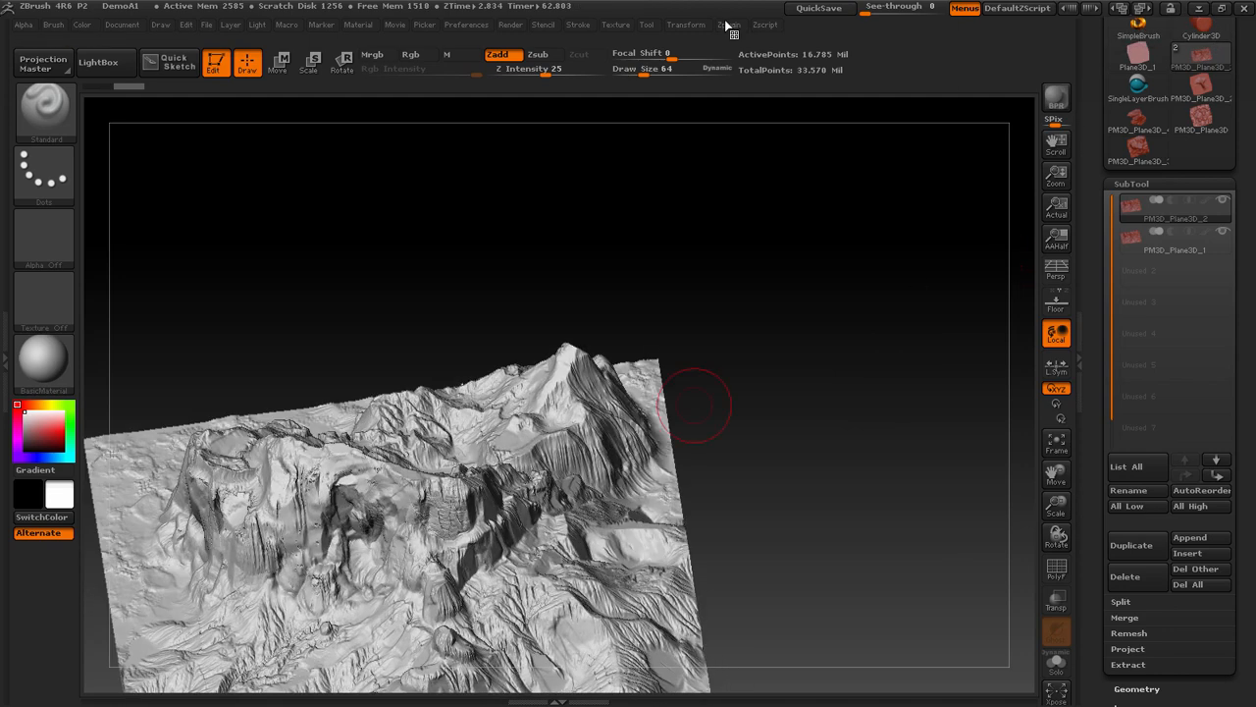
click(1197, 236)
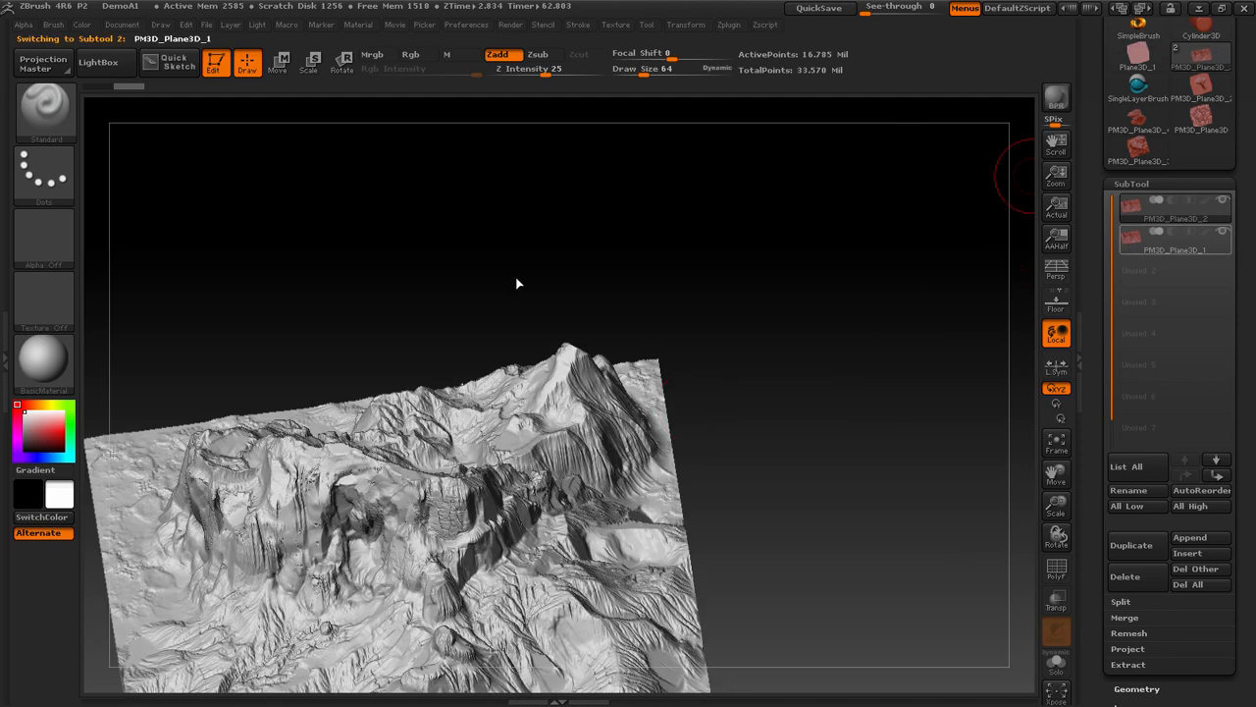
click(729, 25)
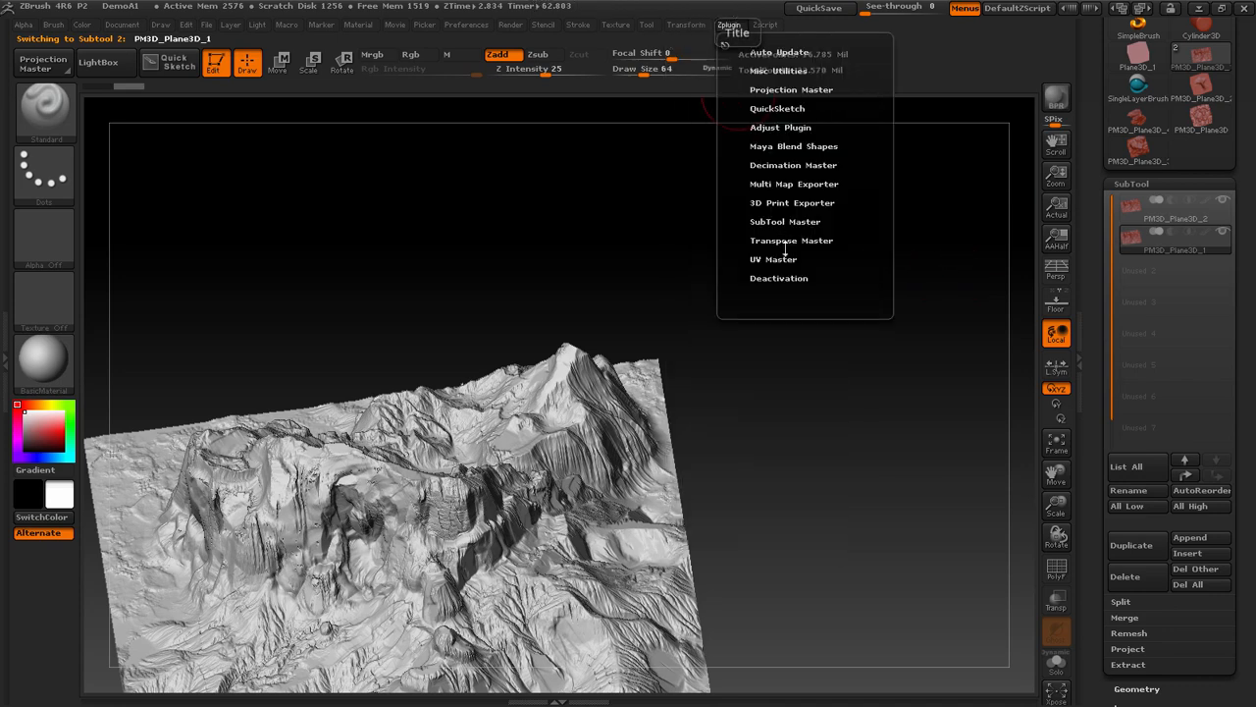
click(784, 163)
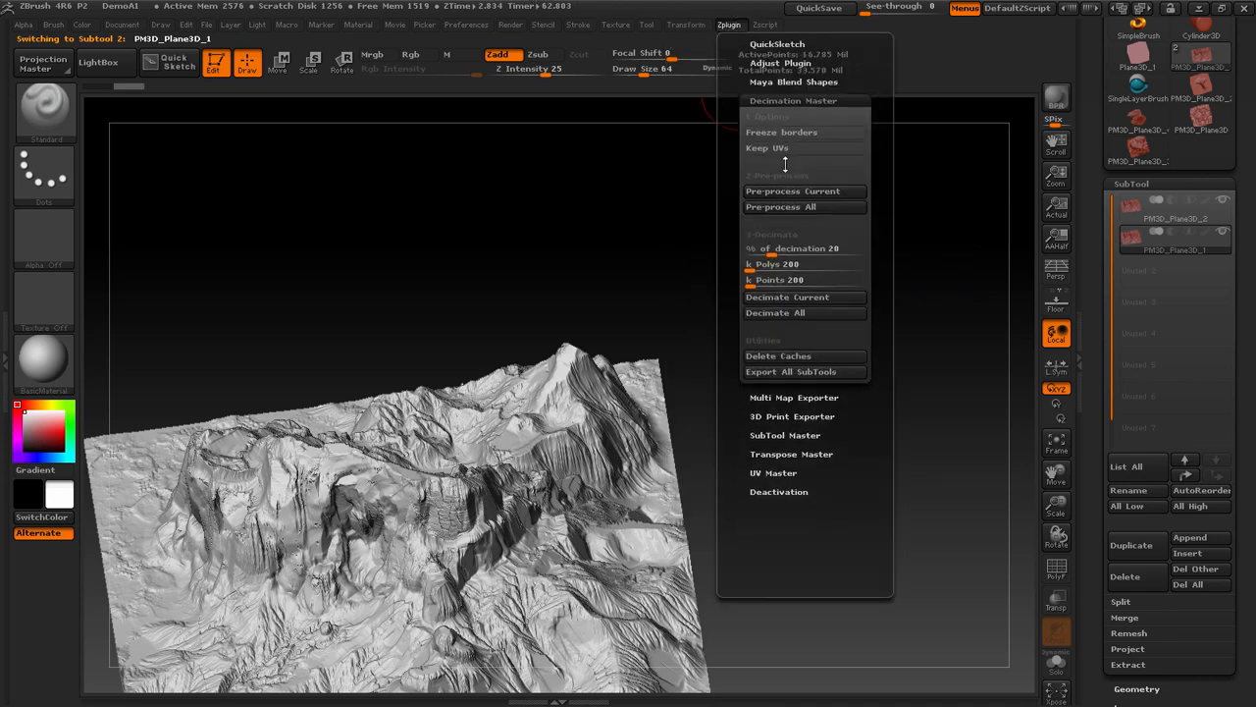
drag(881, 184, 871, 291)
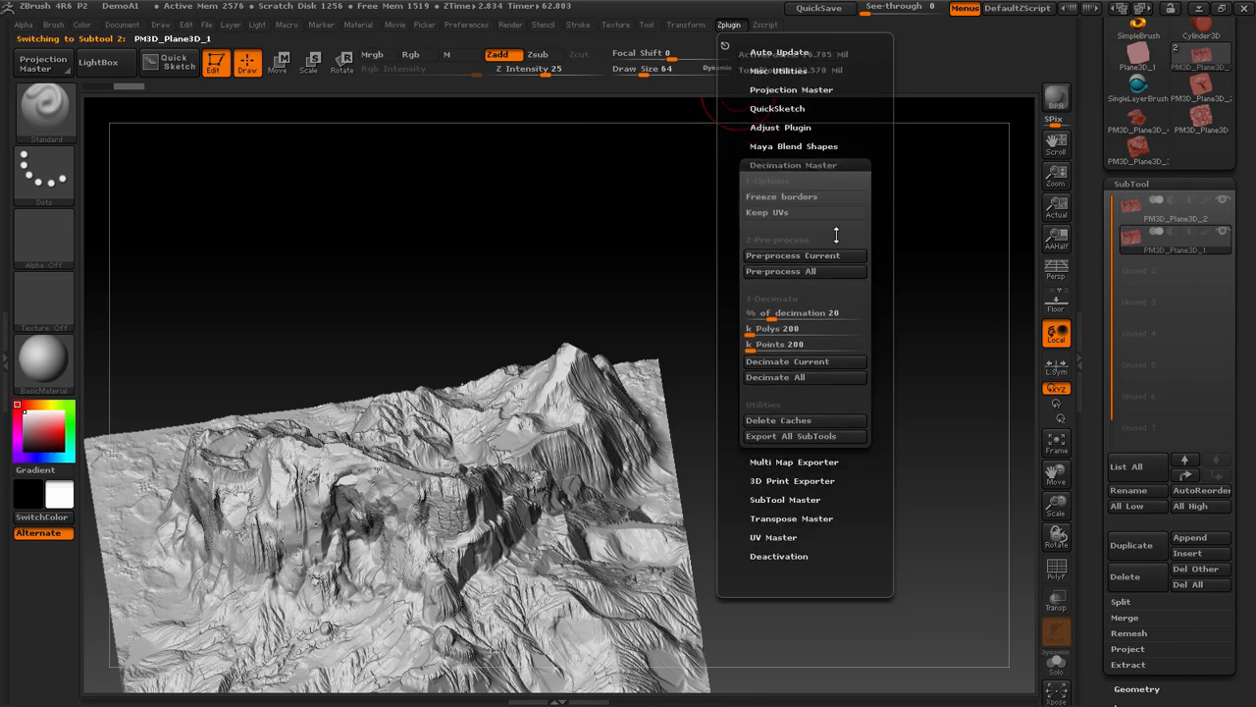
click(815, 211)
click(731, 27)
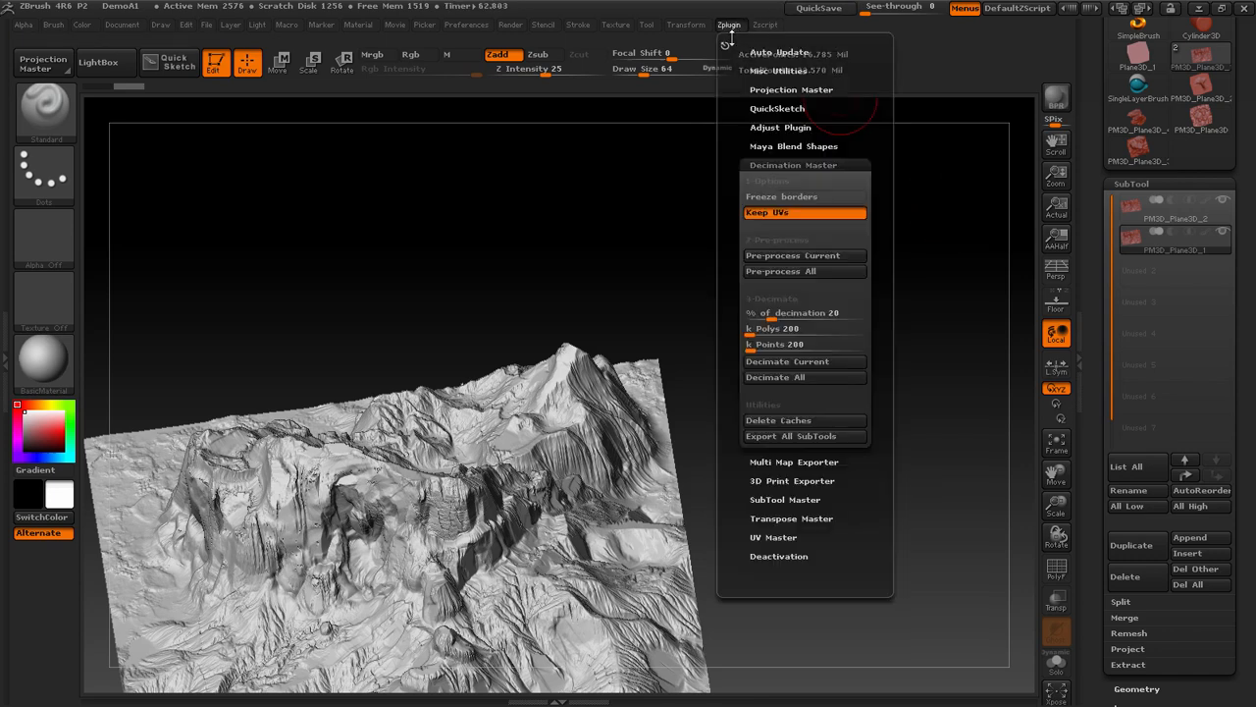
click(813, 256)
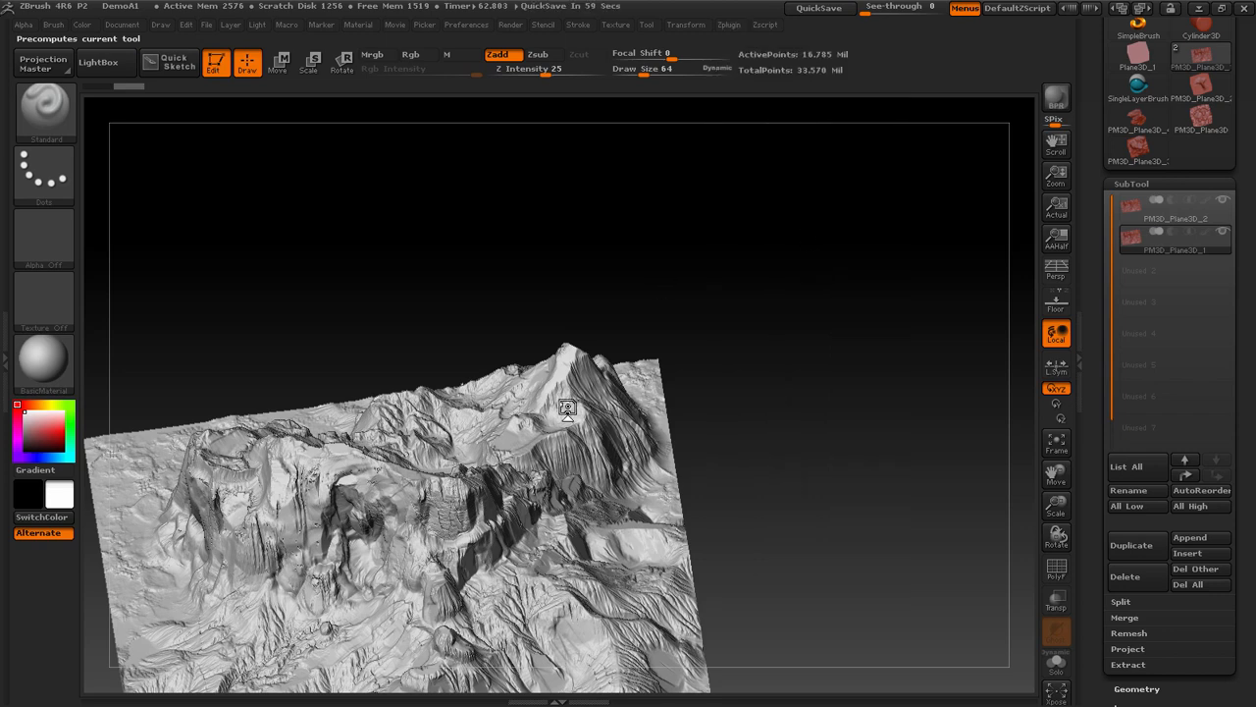
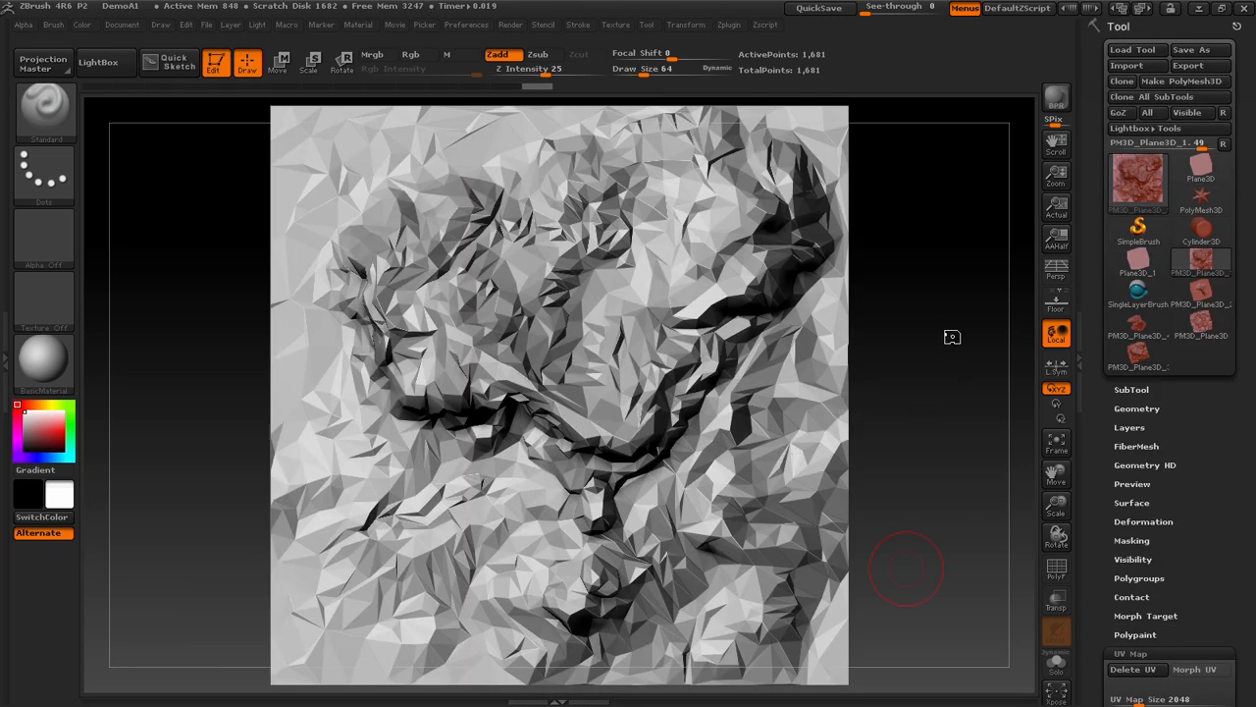
Switch to xNormal and remove all the old meshes from the high definition meshes list
drag(663, 278, 716, 107)
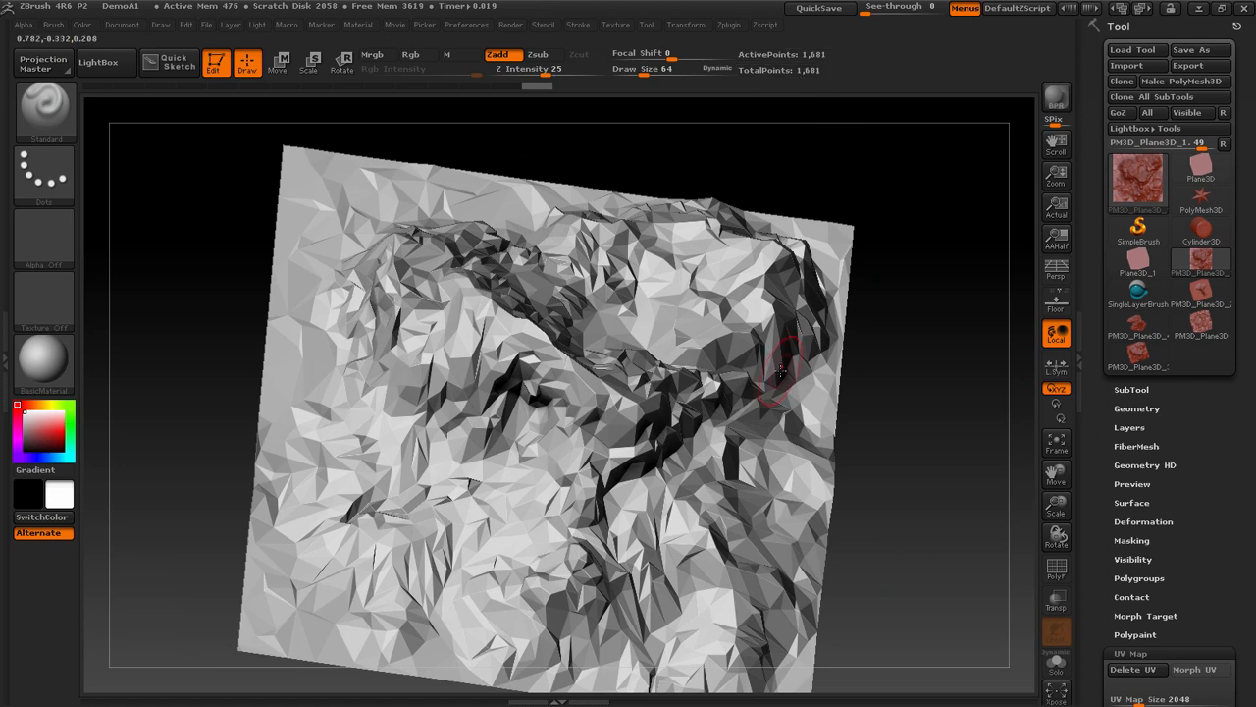
key(super)
click(467, 693)
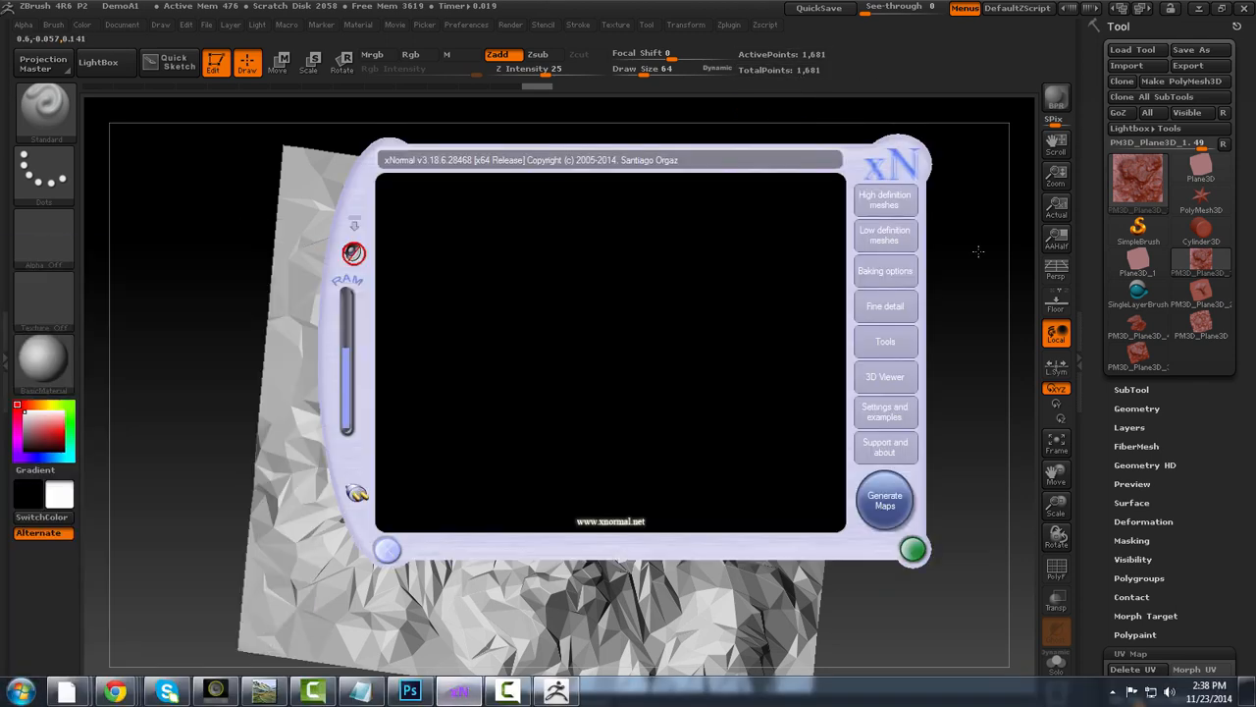
click(886, 201)
click(887, 236)
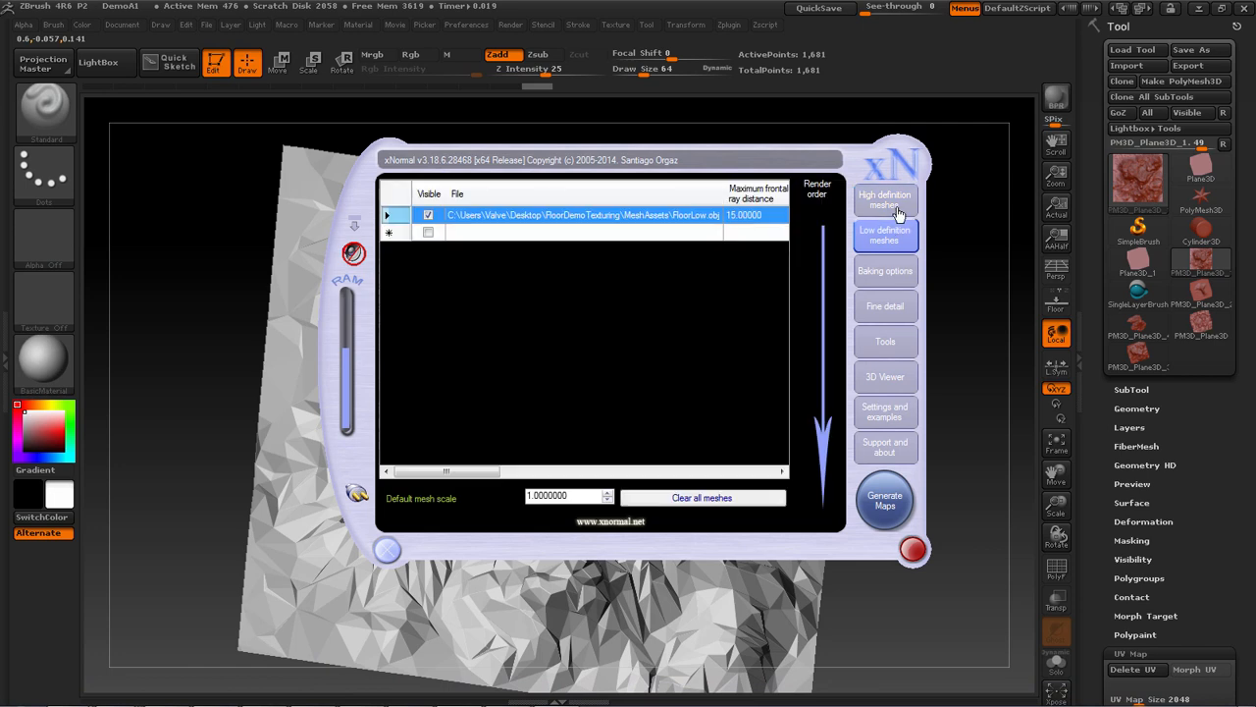
click(885, 200)
drag(827, 225, 833, 413)
shift+click(671, 426)
right_click(672, 433)
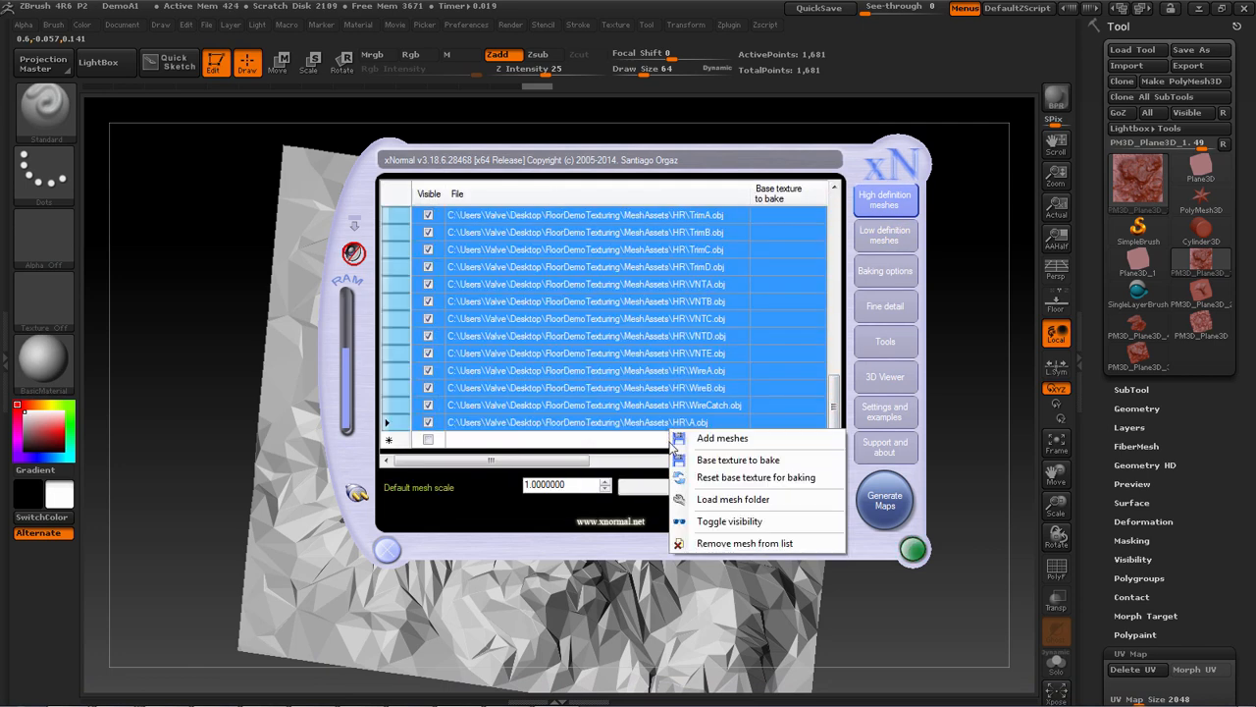
click(731, 538)
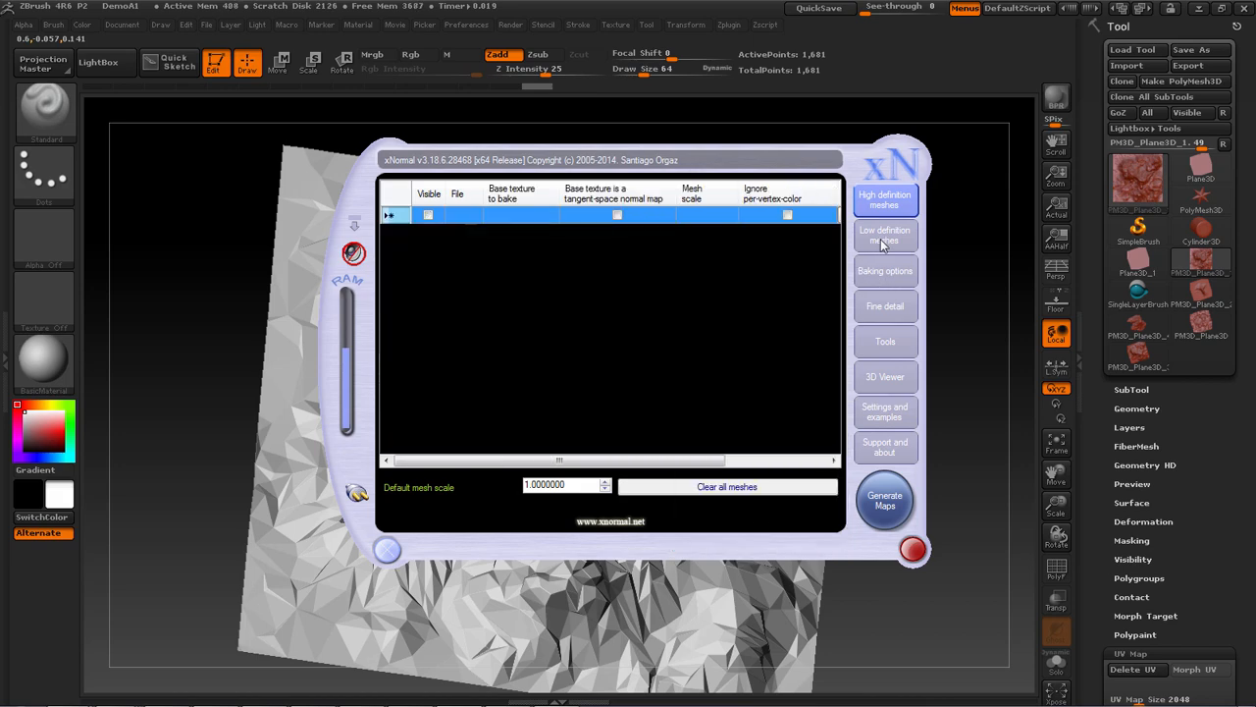
Remove the old FloorLow mesh from the low definition meshes list
click(882, 239)
right_click(517, 226)
click(575, 292)
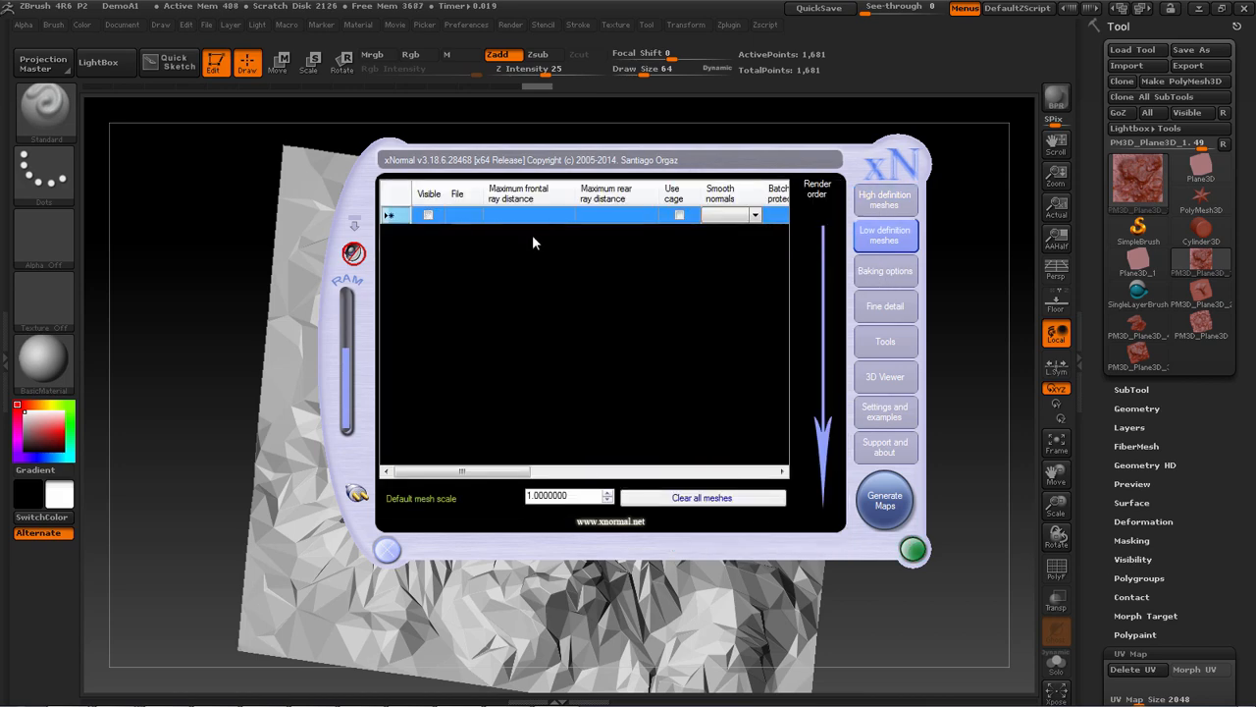
Add PM3D_Plane3D_1.OBJ from the Desktop to the low definition meshes
right_click(530, 228)
click(579, 231)
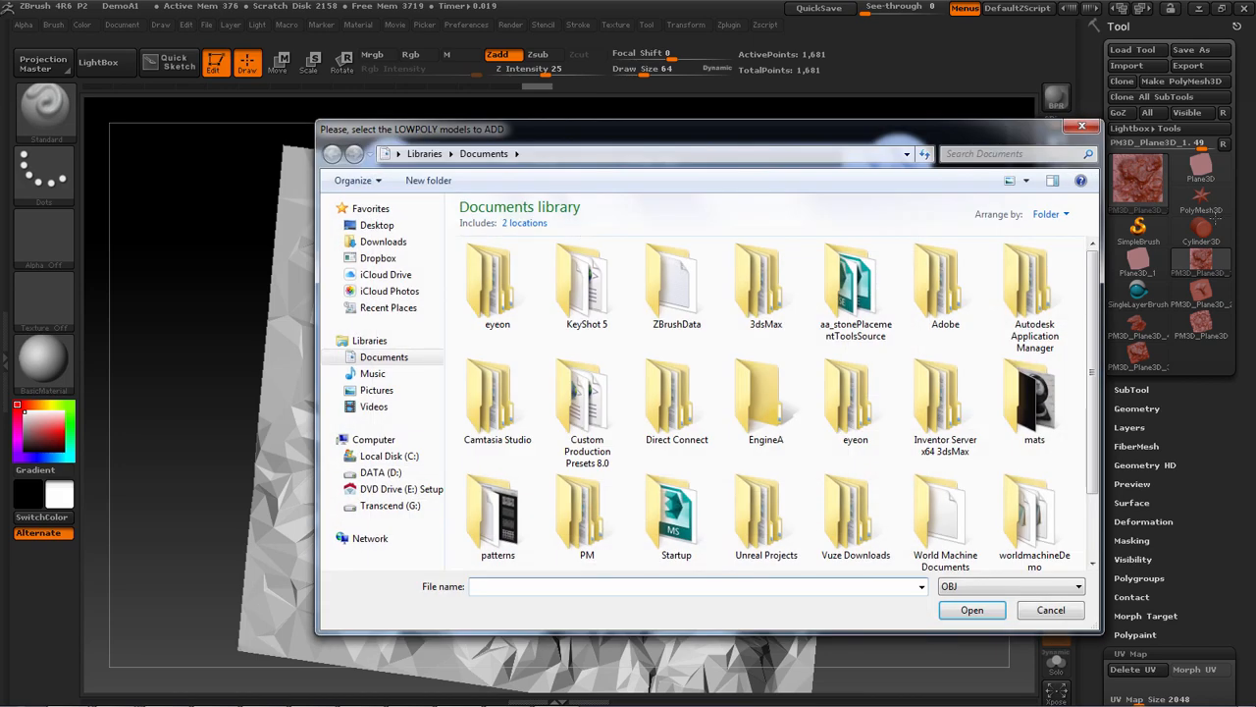
click(376, 226)
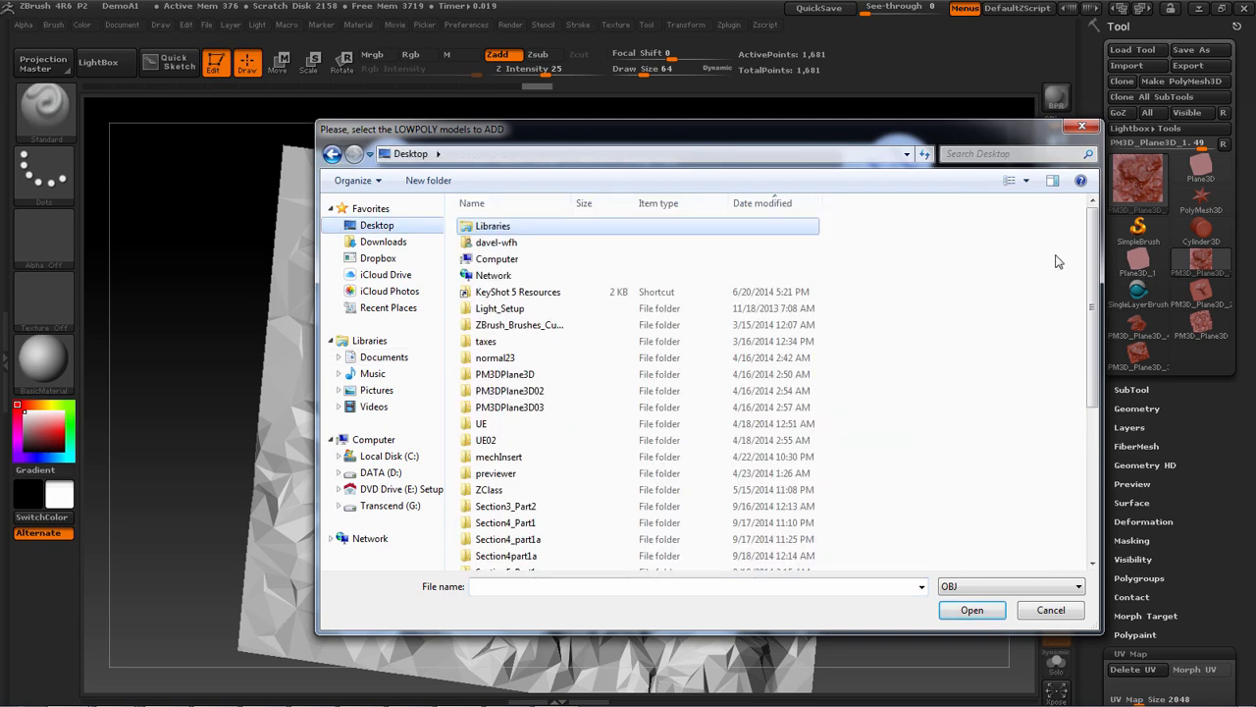
drag(1093, 257, 1094, 454)
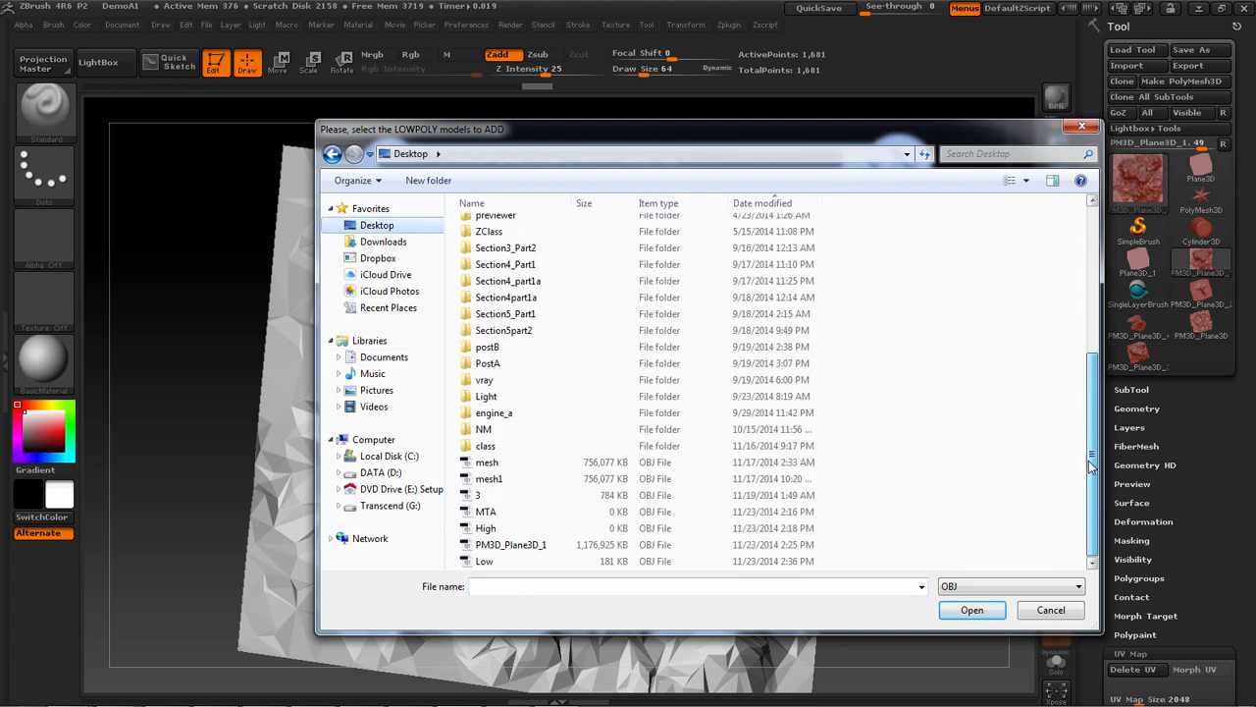
double_click(508, 553)
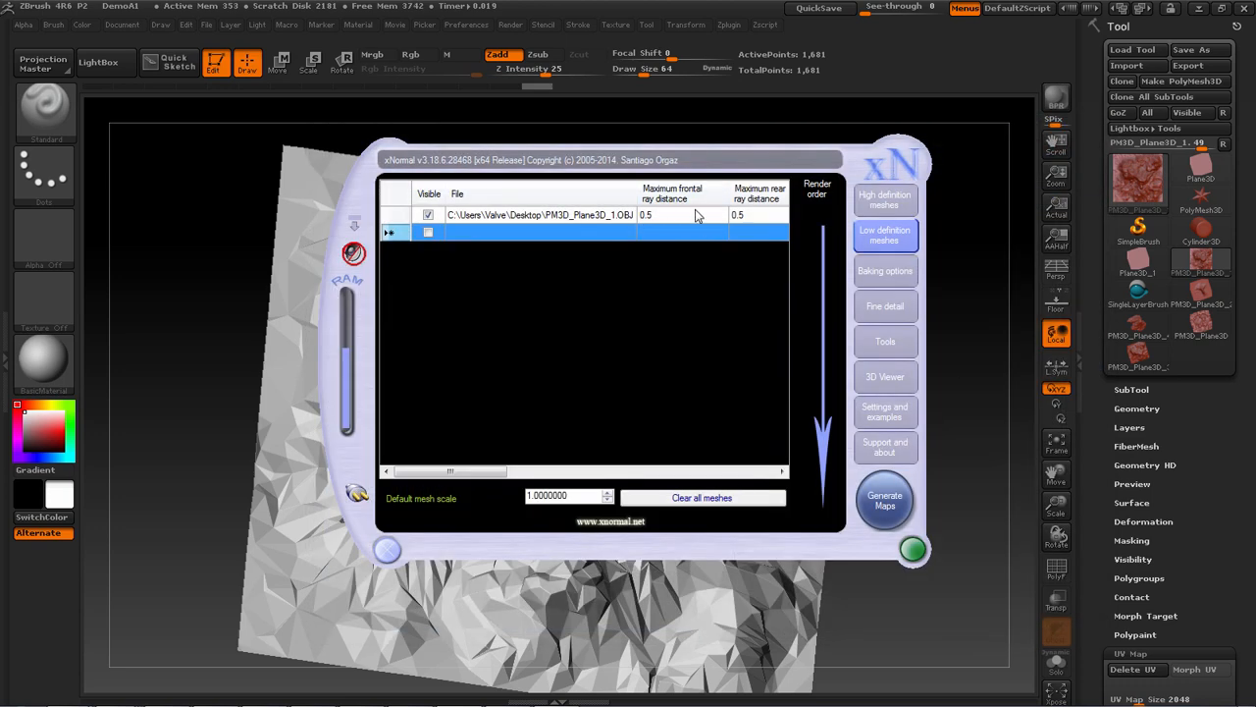
Add PM3D_Plane3D_1.OBJ from the Desktop as the high definition mesh
click(884, 199)
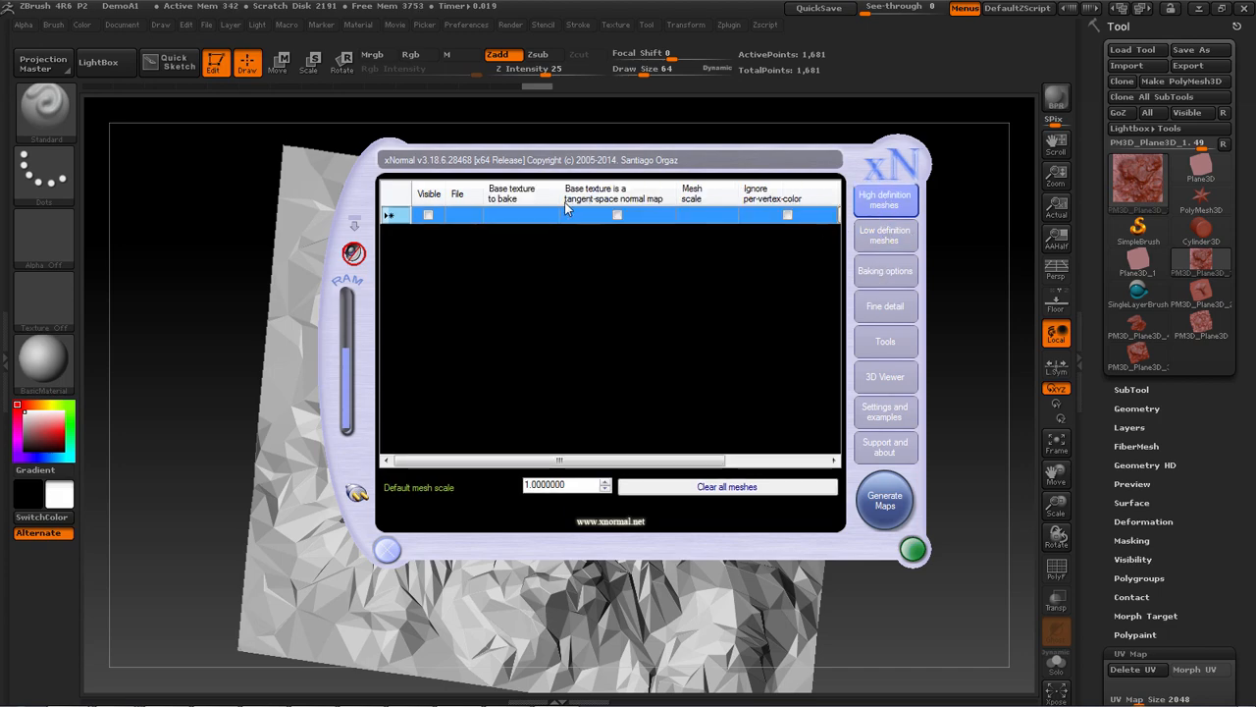
right_click(538, 217)
click(642, 228)
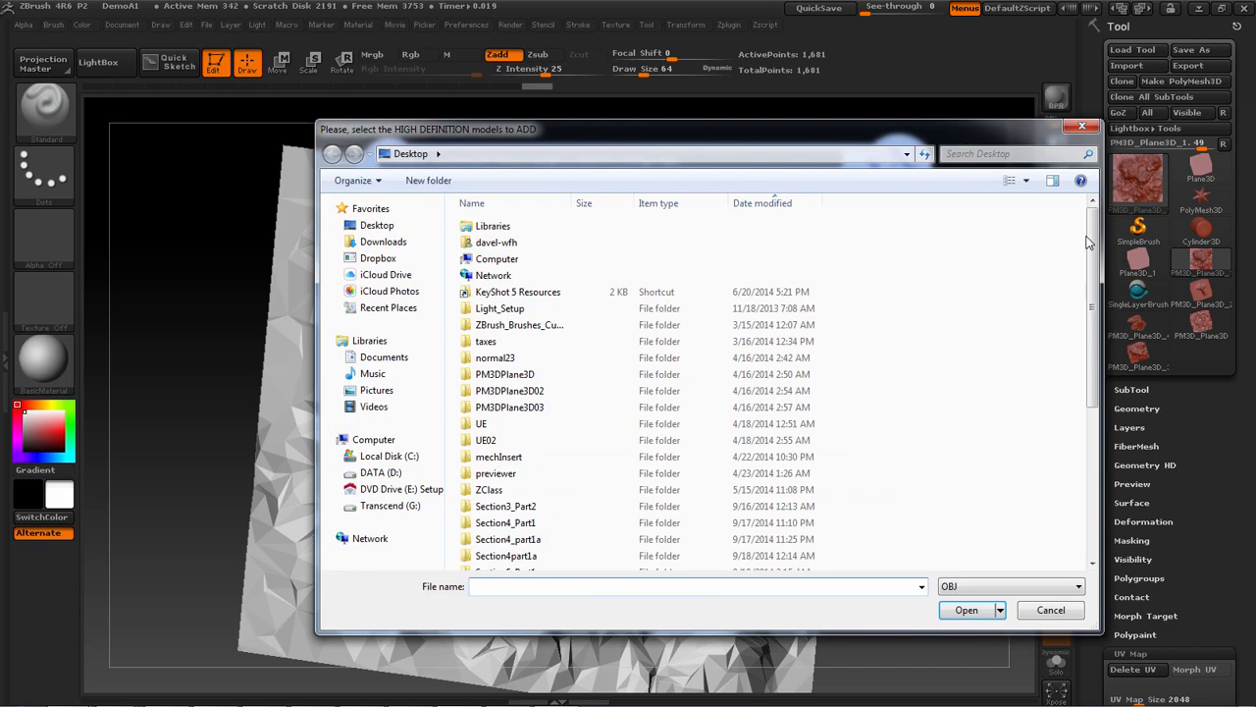
drag(1090, 246, 1075, 426)
double_click(535, 545)
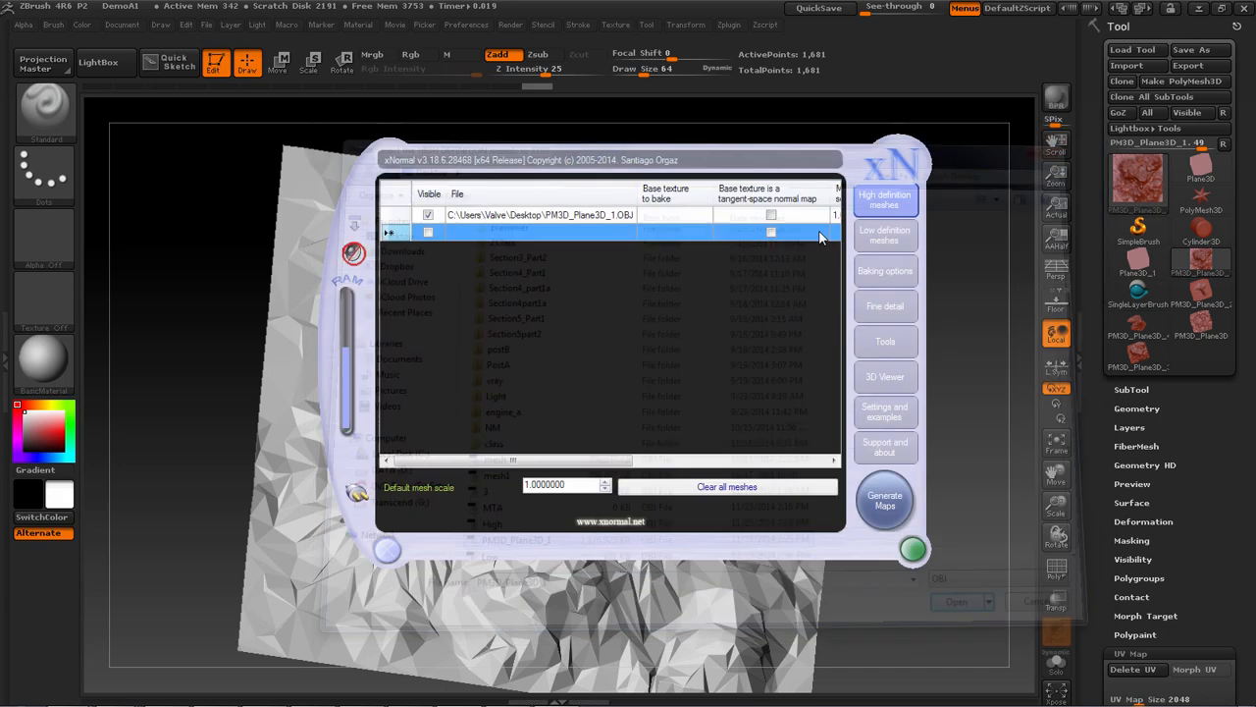
Replace the wrongly added PM3D_Plane3D_1 in the low definition meshes with the Low OBJ file from the Desktop
click(566, 216)
right_click(568, 214)
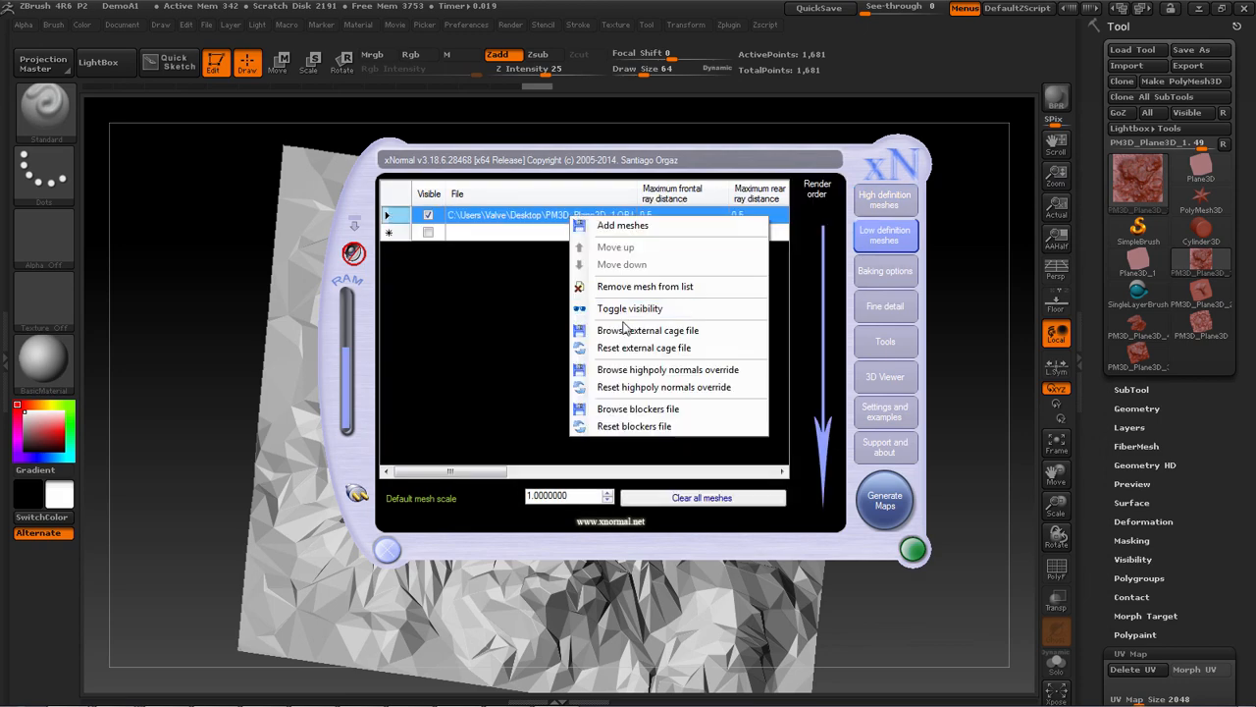
click(629, 287)
right_click(538, 225)
click(633, 226)
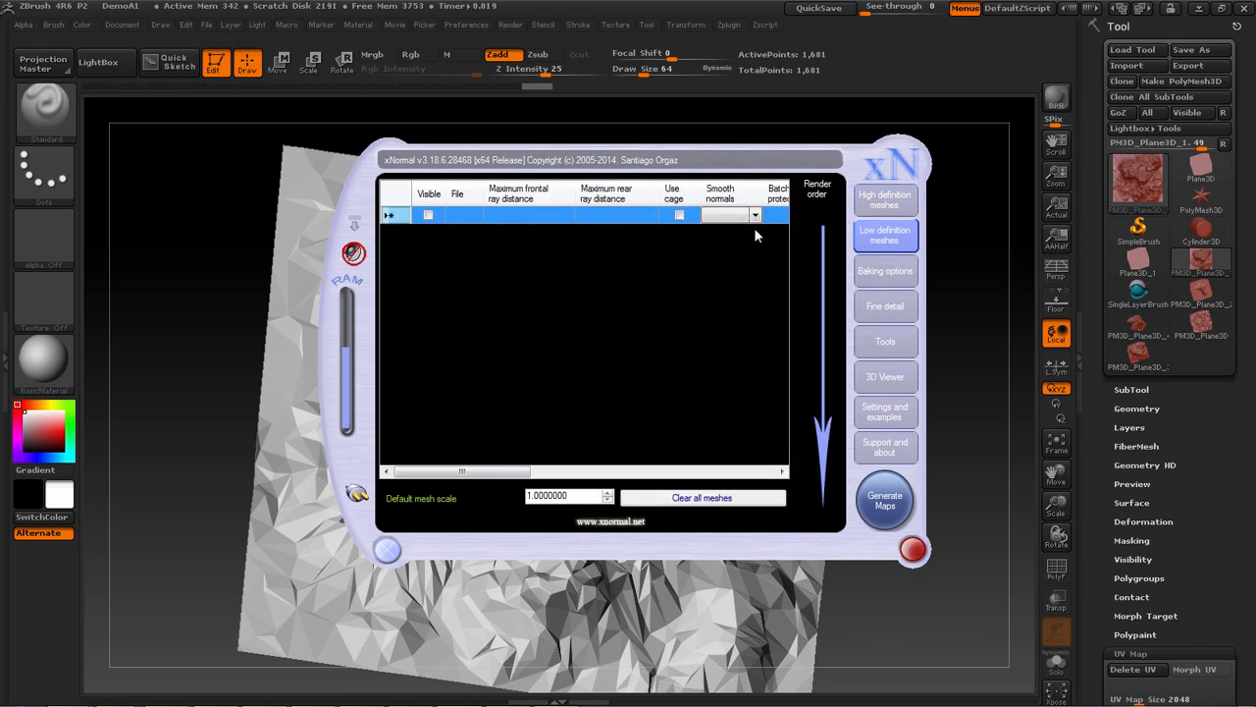
drag(1091, 246, 1089, 462)
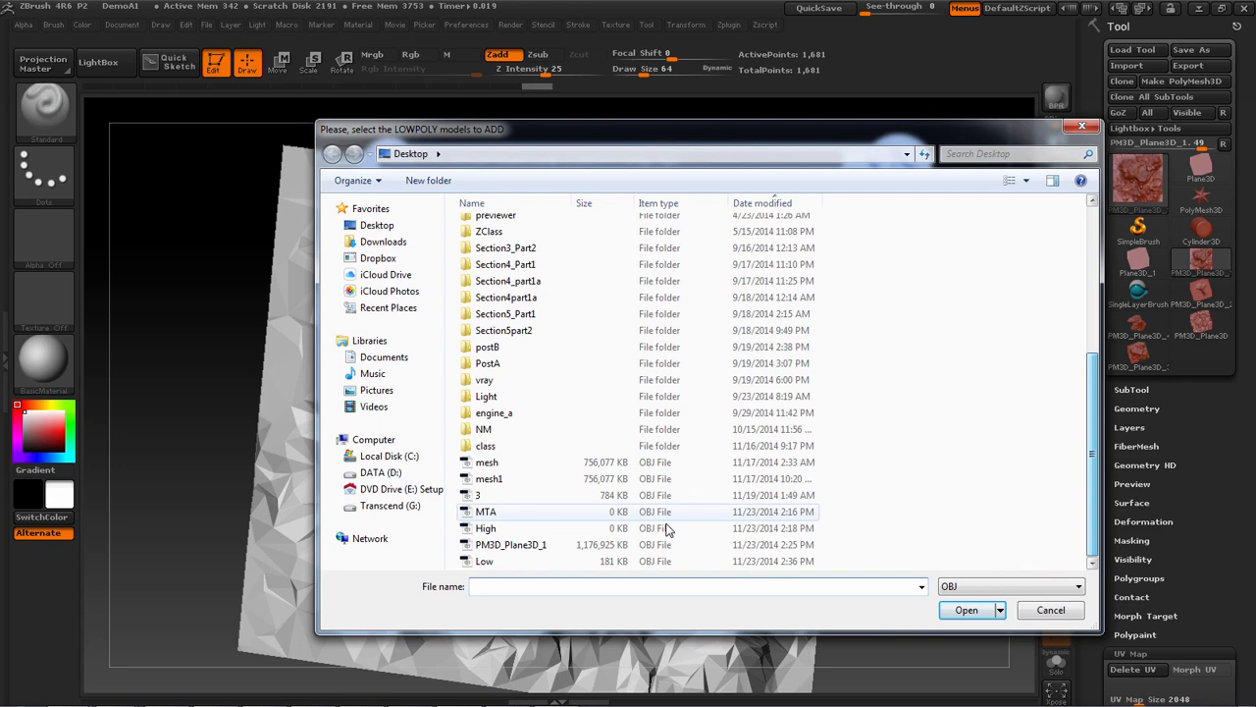
double_click(533, 566)
Set the baking output file to MT_ in TGA format on the Desktop
click(889, 270)
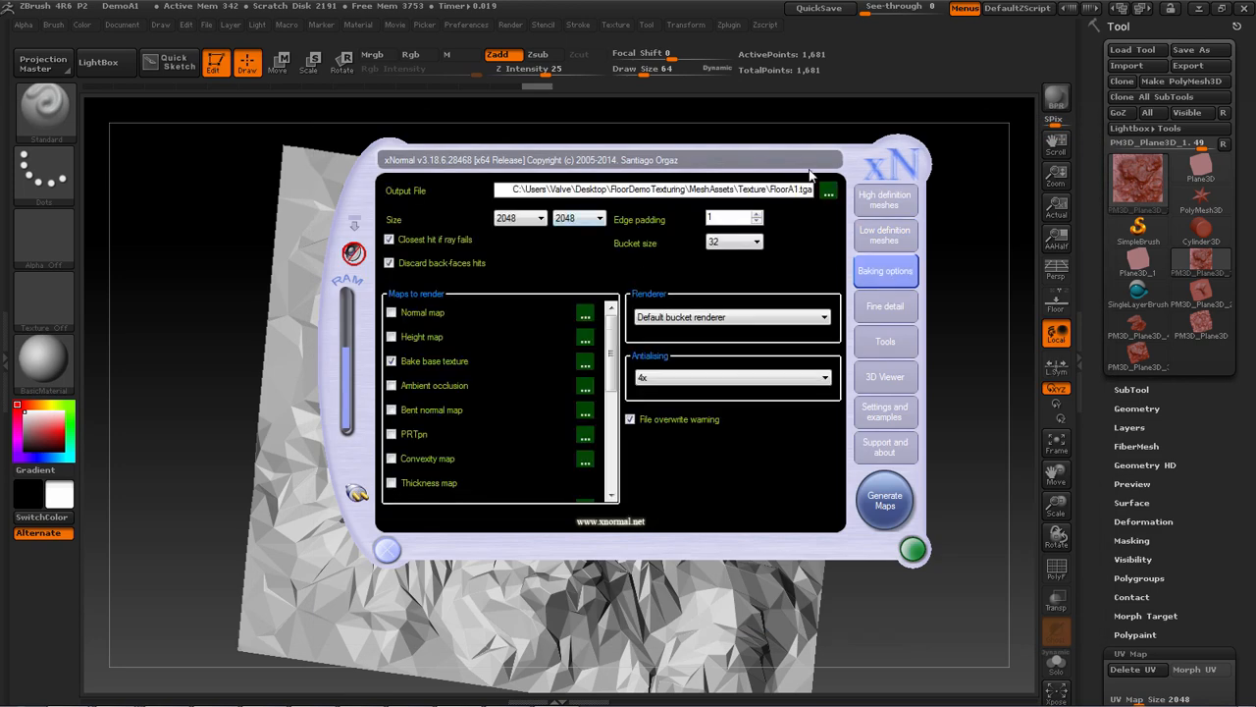
drag(800, 189, 765, 189)
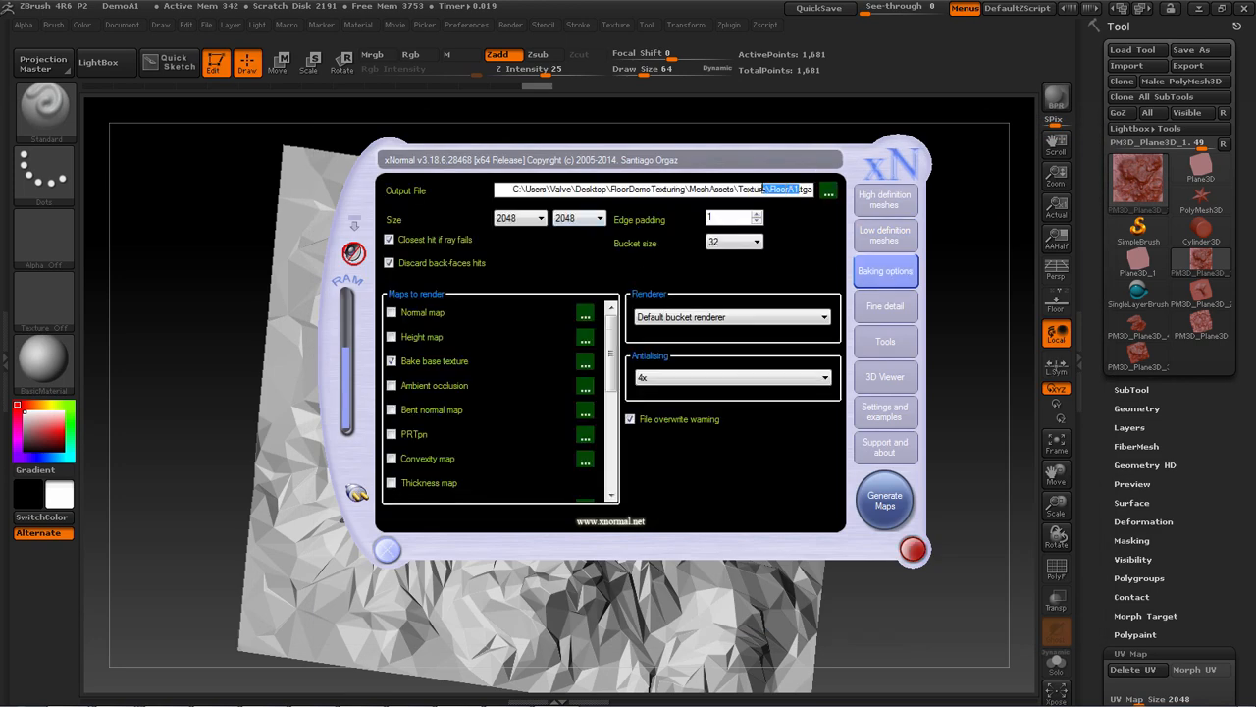
click(829, 195)
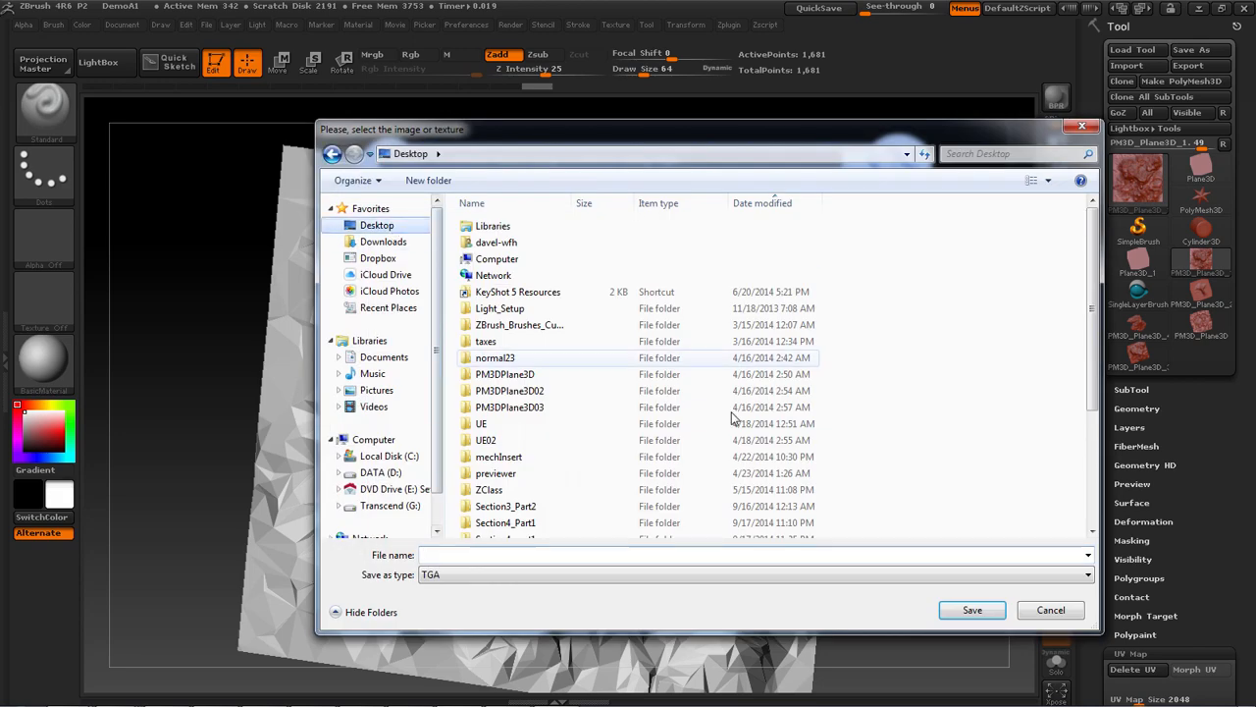
click(546, 556)
text(MT)
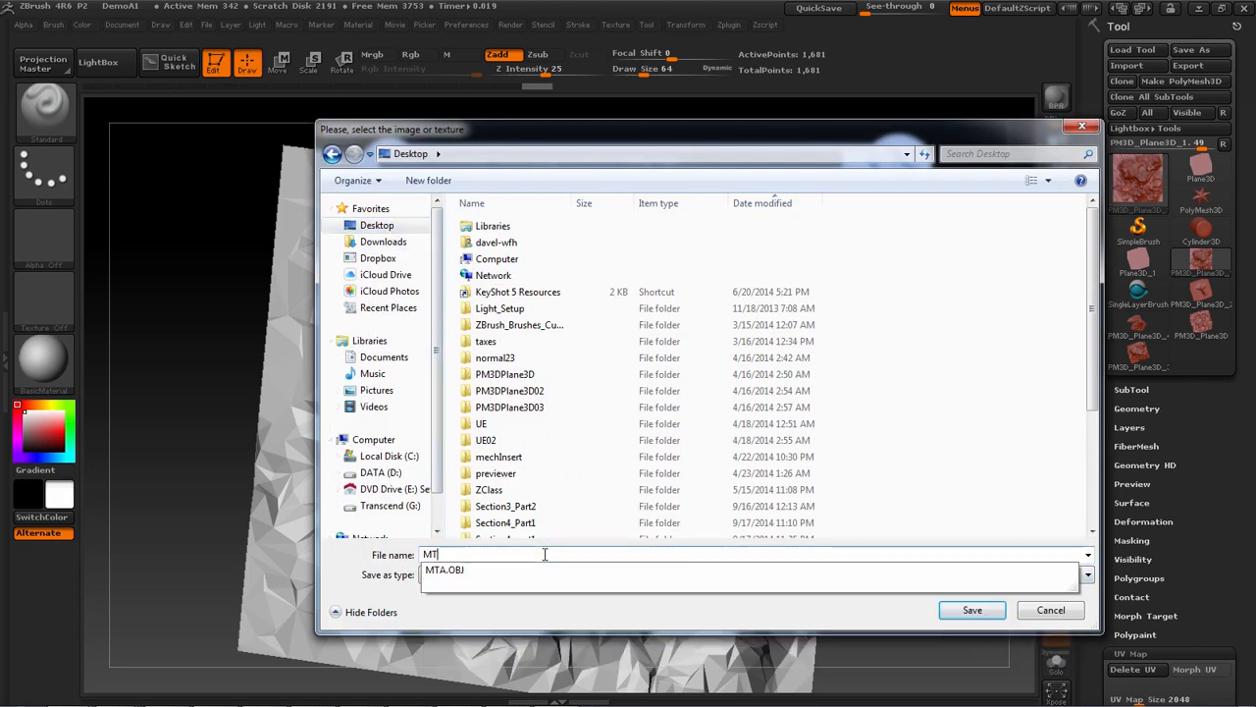
text(_)
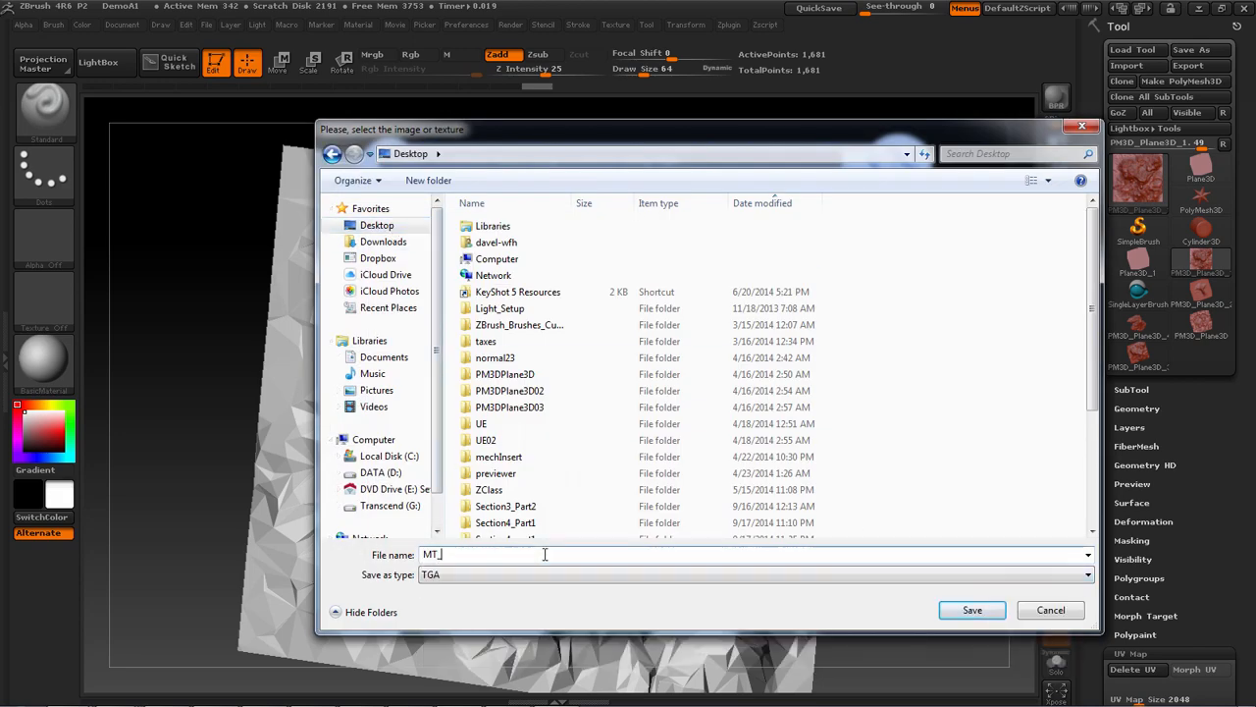
key(Return)
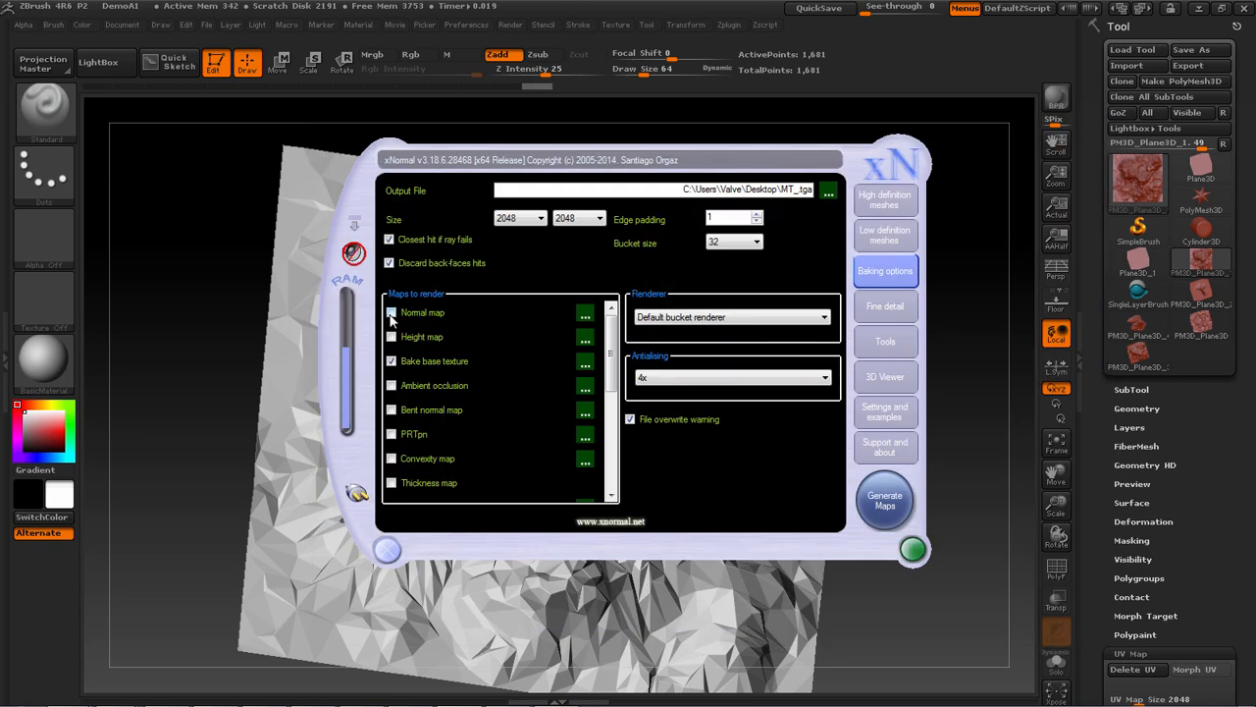
Enable the Normal, Ambient occlusion and Cavity maps for rendering and turn off Bake base texture
click(392, 313)
click(390, 361)
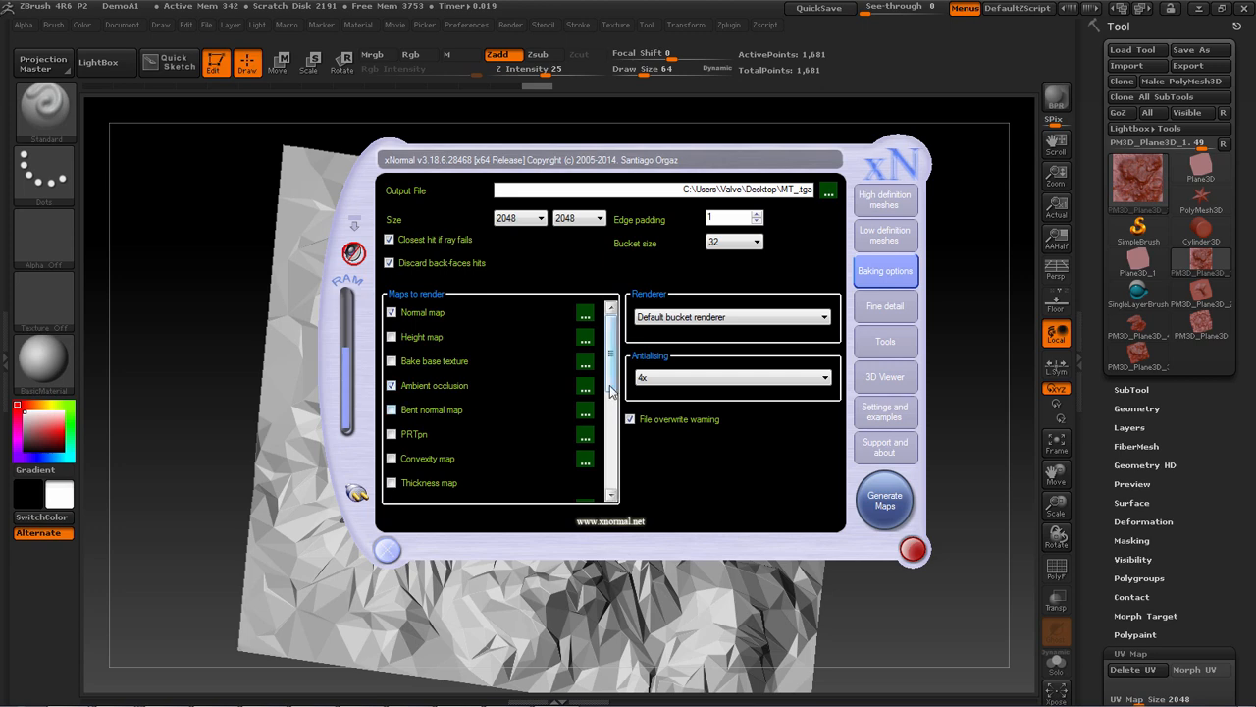
scroll(609, 411, down, 2)
scroll(609, 432, down, 2)
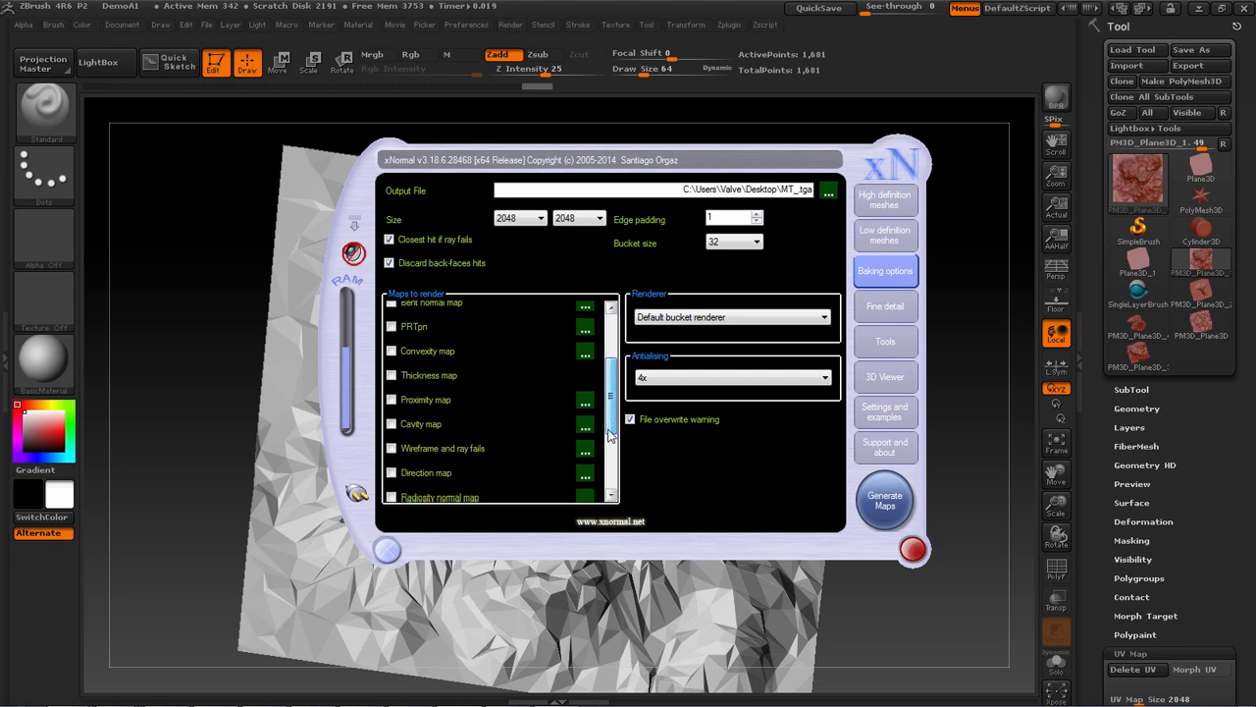
click(392, 416)
click(585, 420)
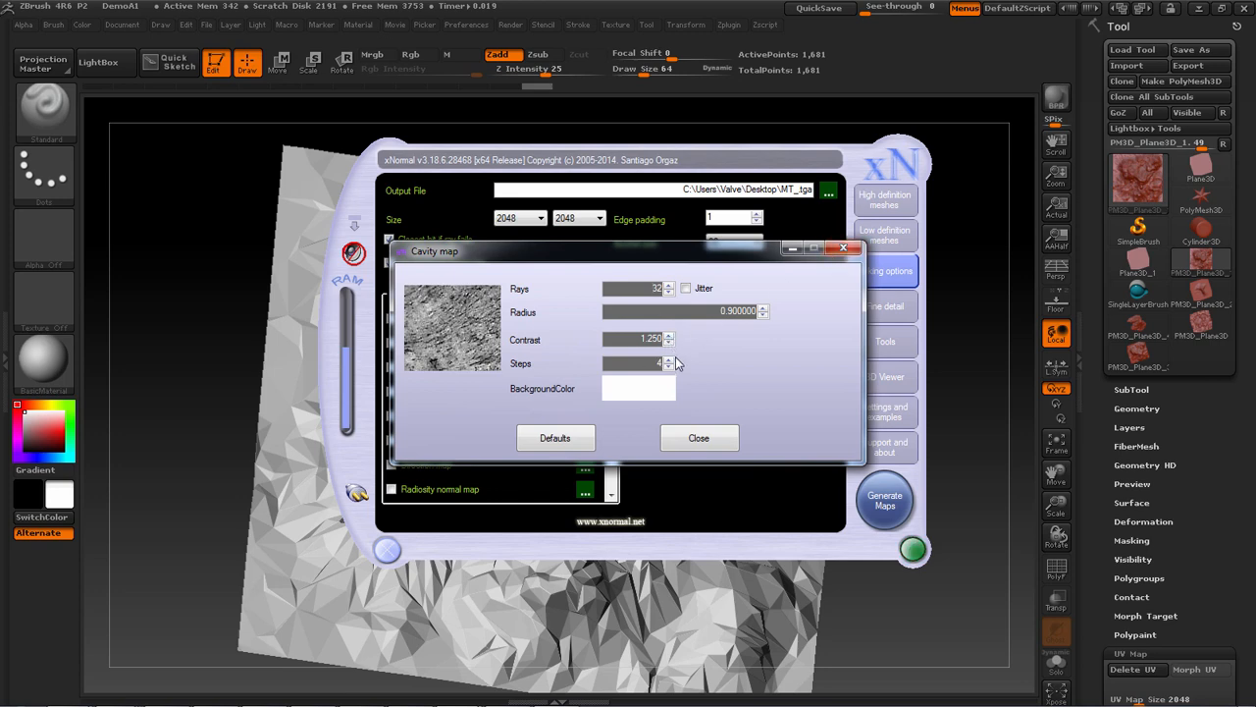
click(842, 248)
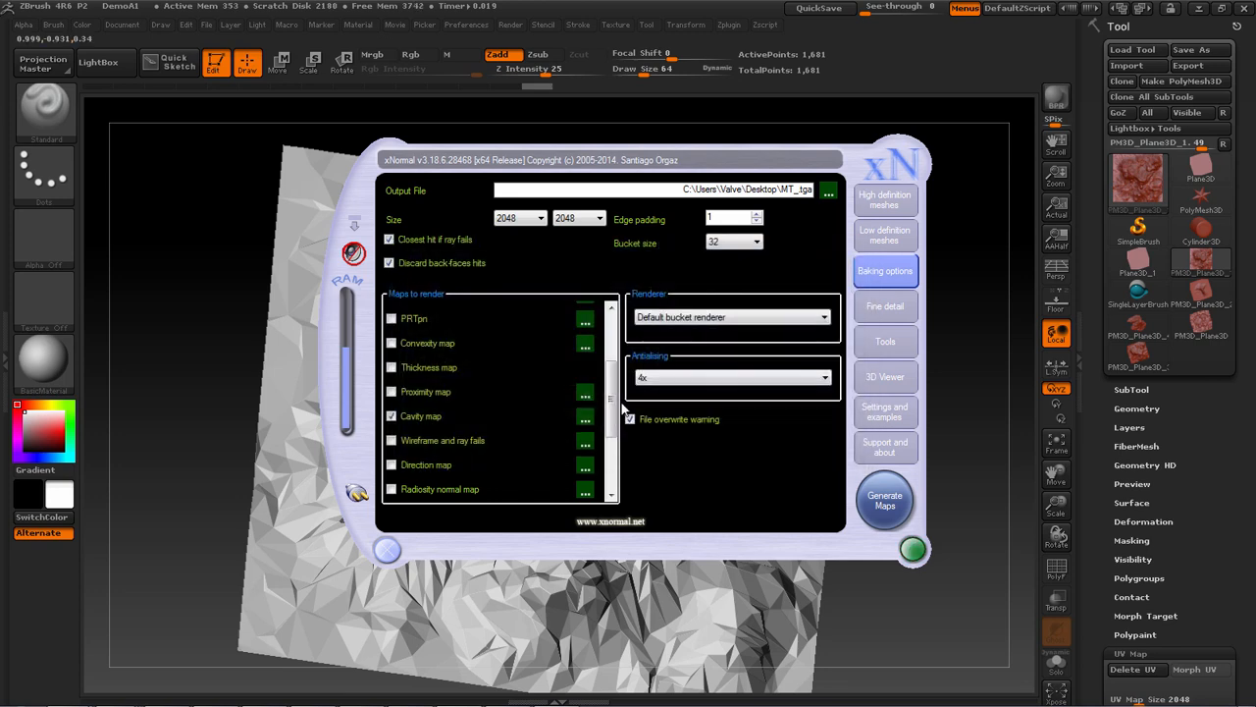
Include the Derivative map in the maps to render
scroll(612, 432, down, 4)
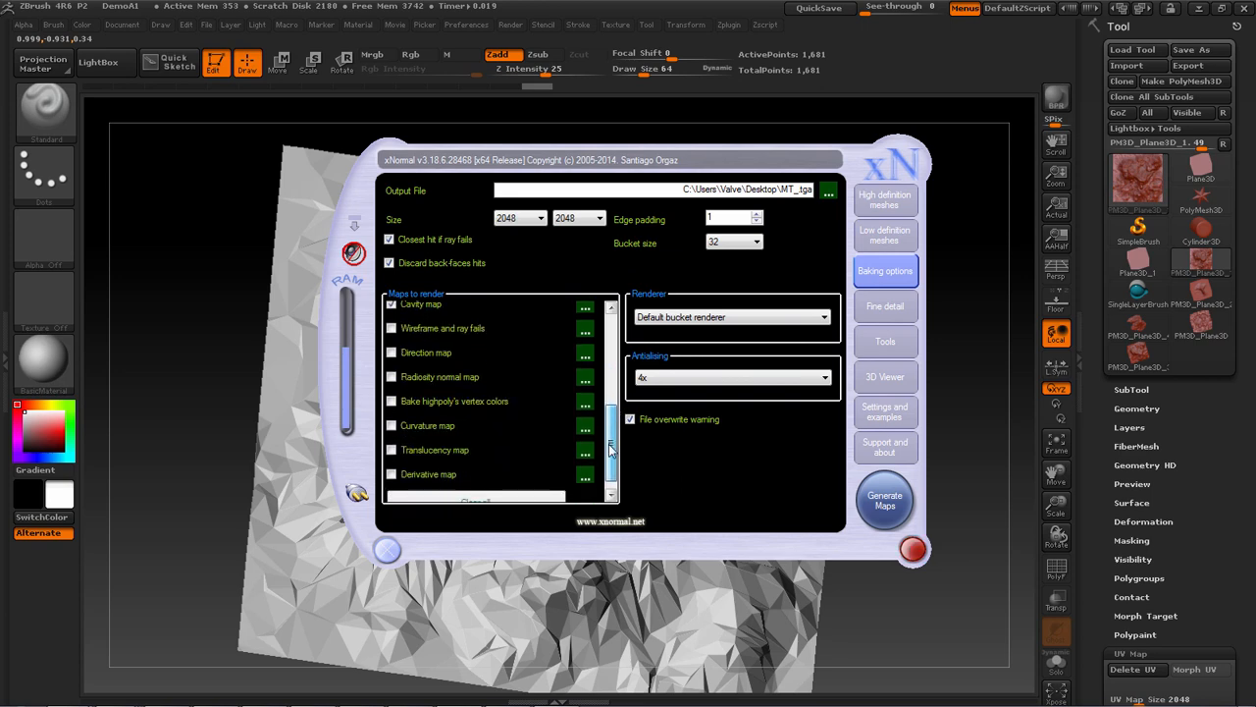
scroll(611, 438, down, 1)
click(392, 463)
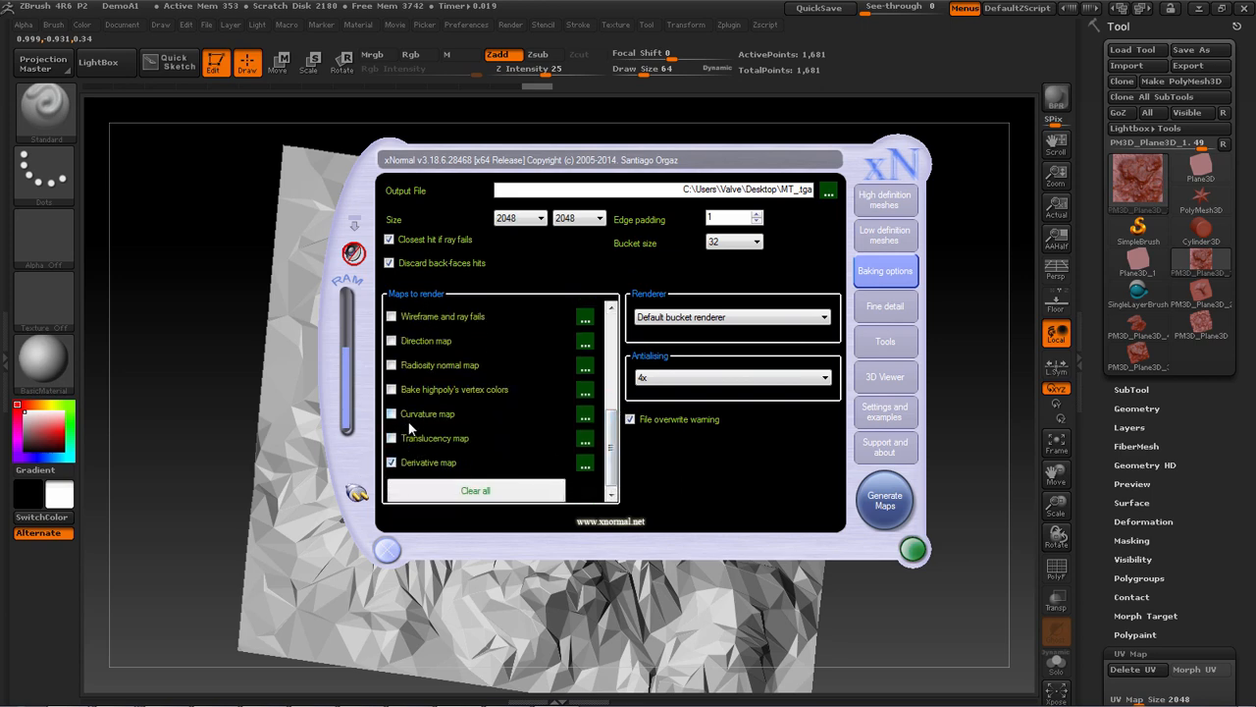
Review the settings of the Curvature map and the Ambient occlusion map without changing them
click(585, 416)
click(839, 217)
drag(609, 441, 625, 389)
scroll(626, 390, up, 3)
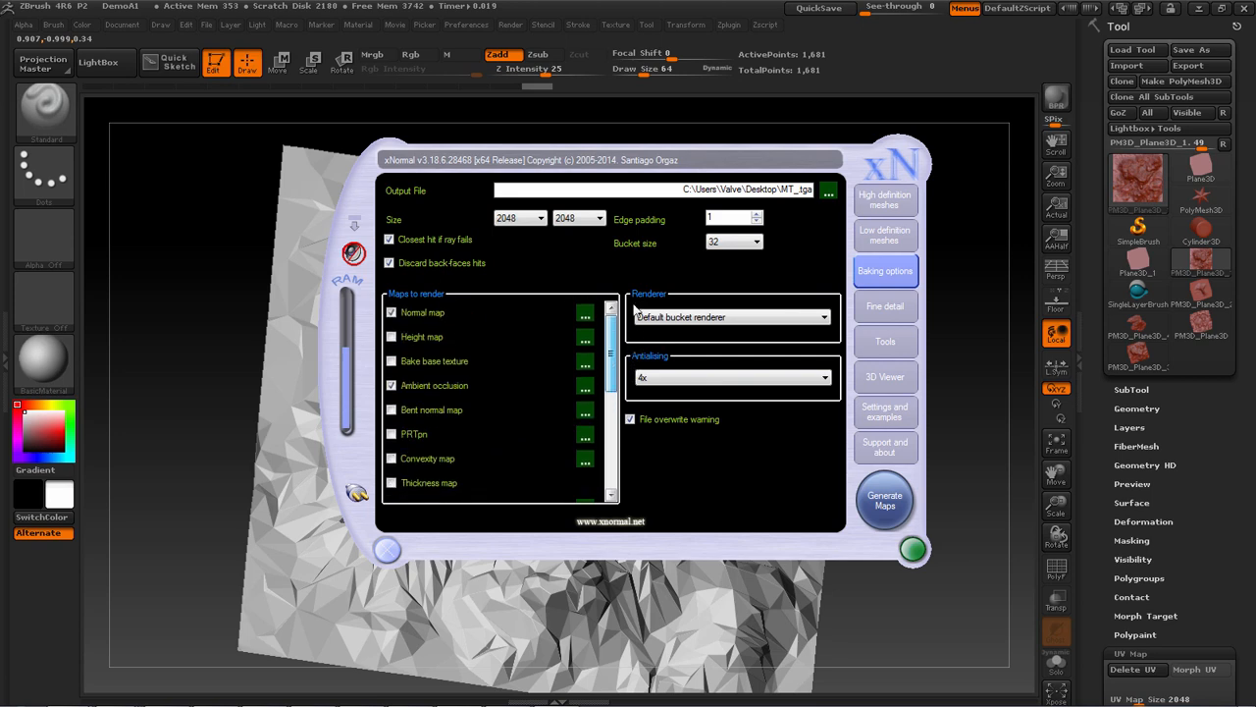
click(585, 386)
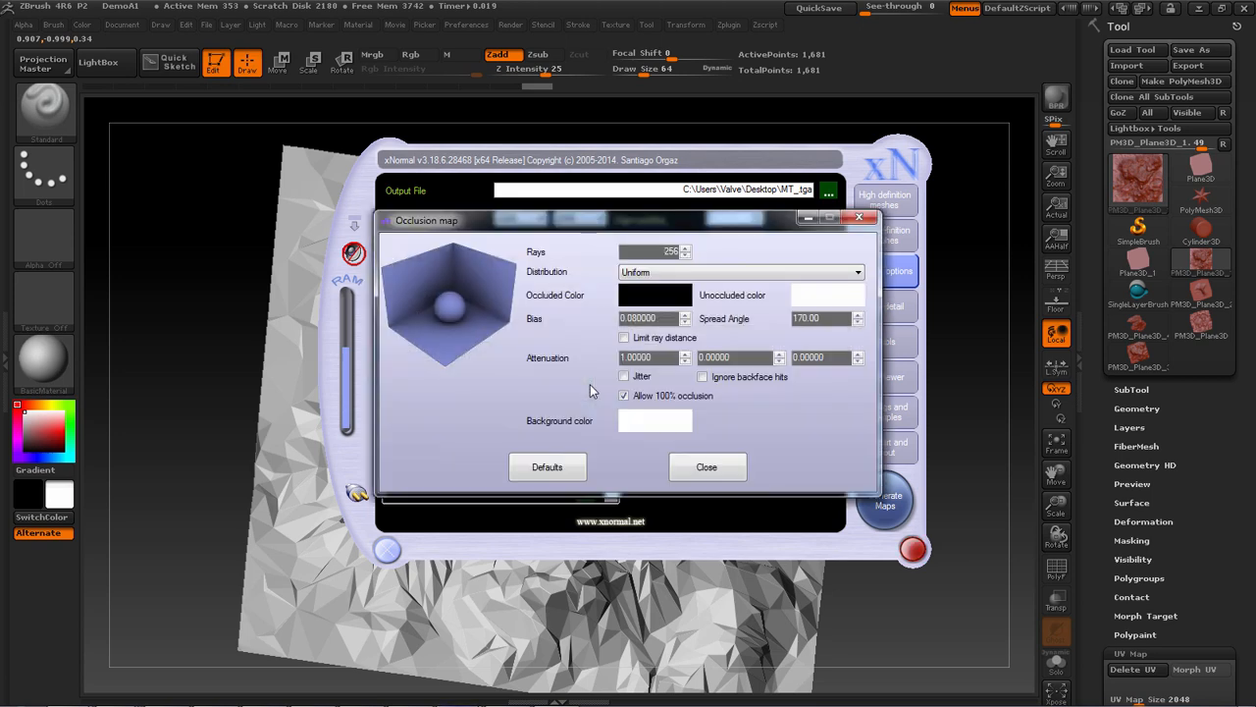
click(855, 219)
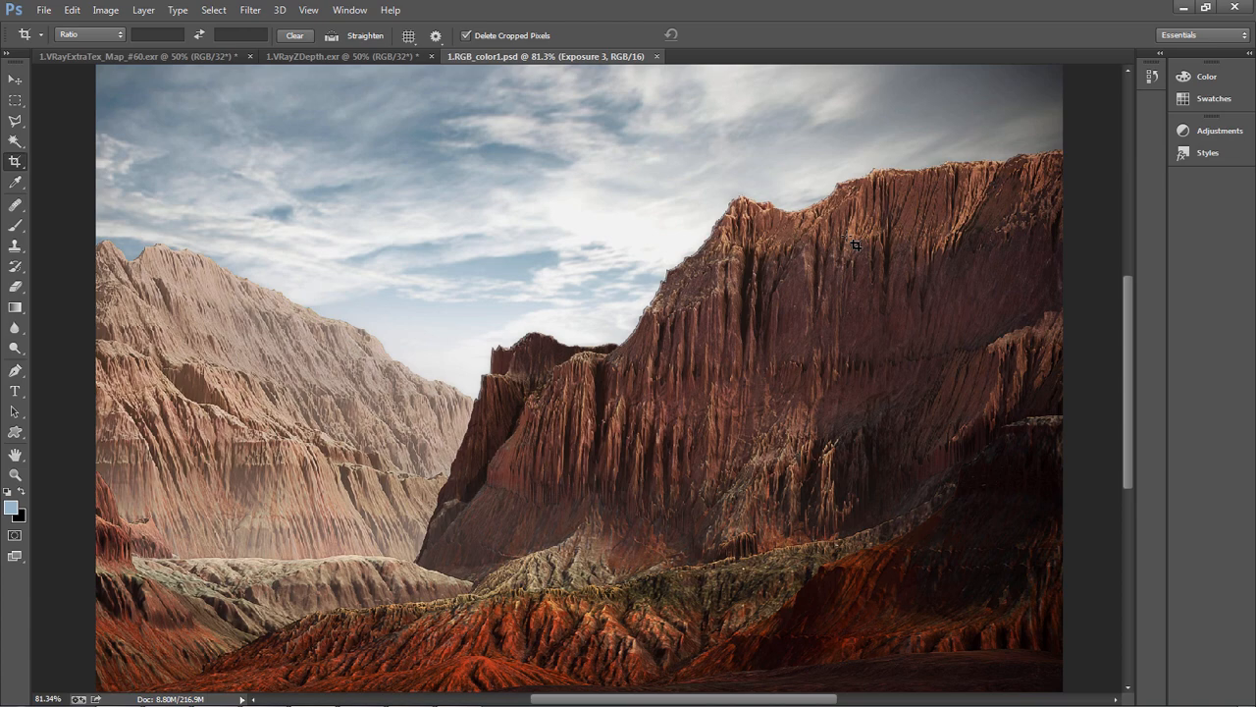
Switch to 3ds Max to inspect the enlarged Map #73 material preview, and return to the cliff render in Photoshop
key(alt+Tab)
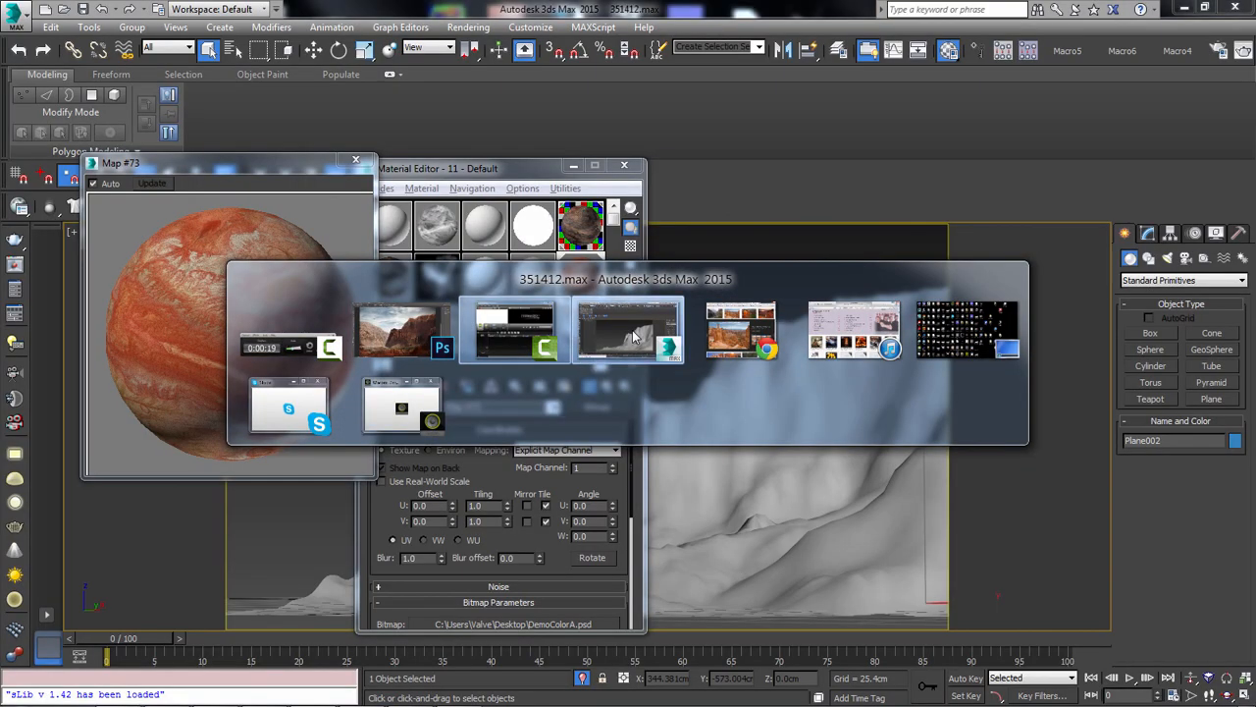
click(633, 337)
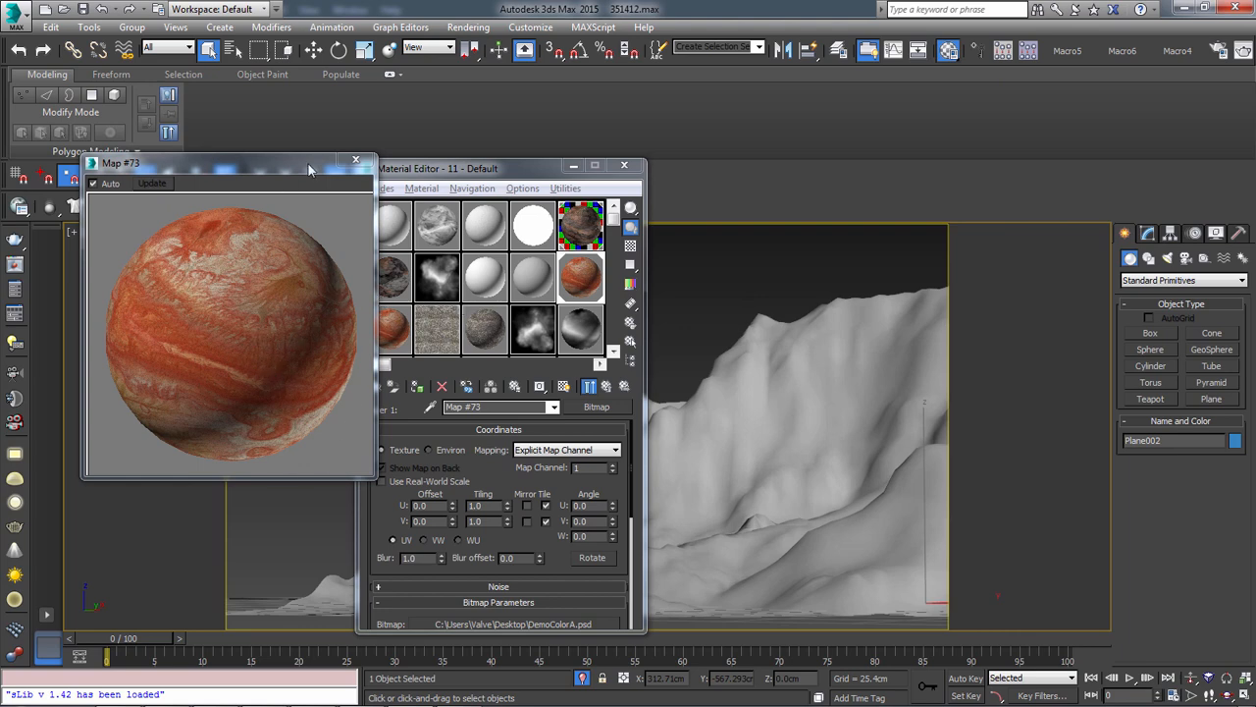
drag(308, 170, 292, 209)
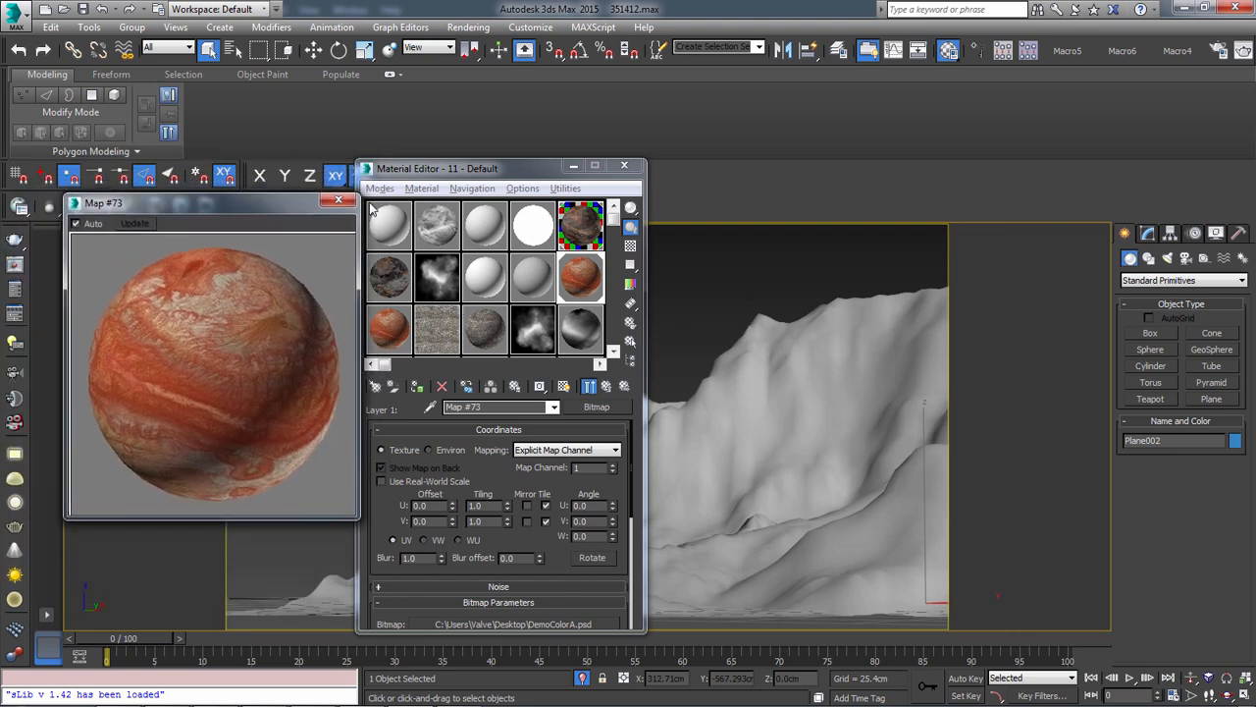
drag(371, 209, 392, 211)
key(alt+Tab)
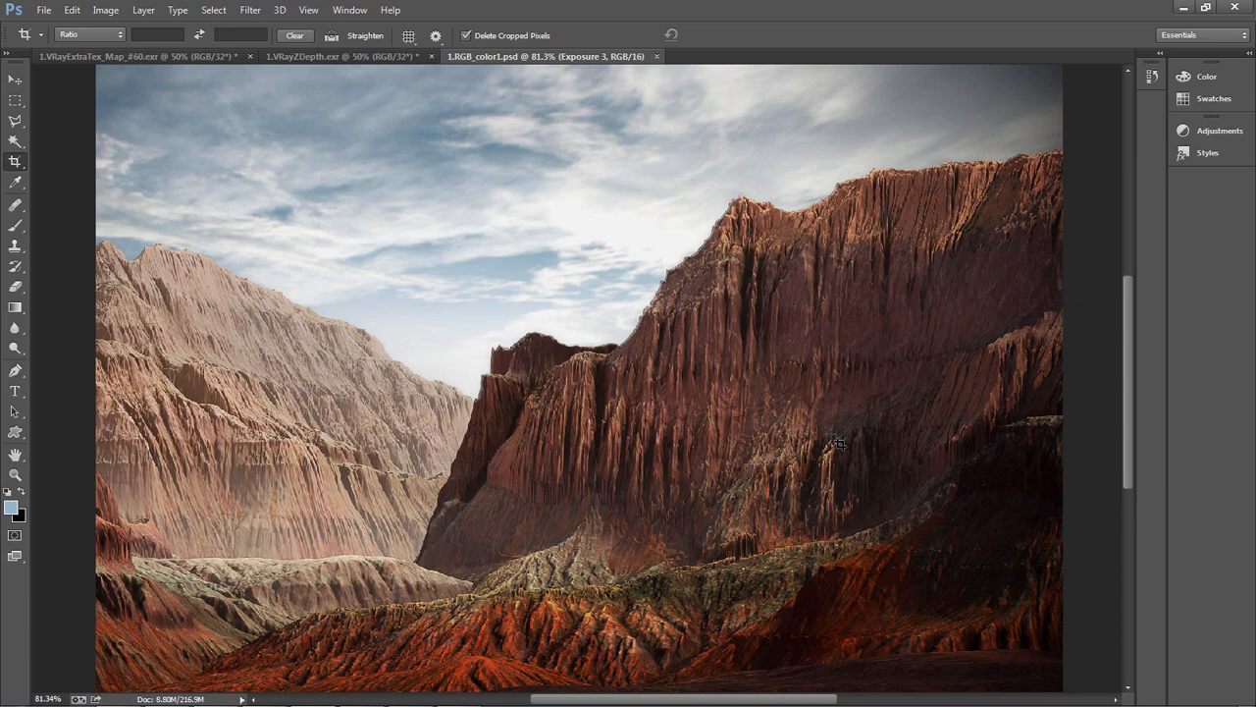
Switch to 3ds Max, turn off Render Iters in Plane002's TurboSmooth modifier and move the Map #73 preview clear of the Material Editor
alt+scroll(581, 472, up, 2)
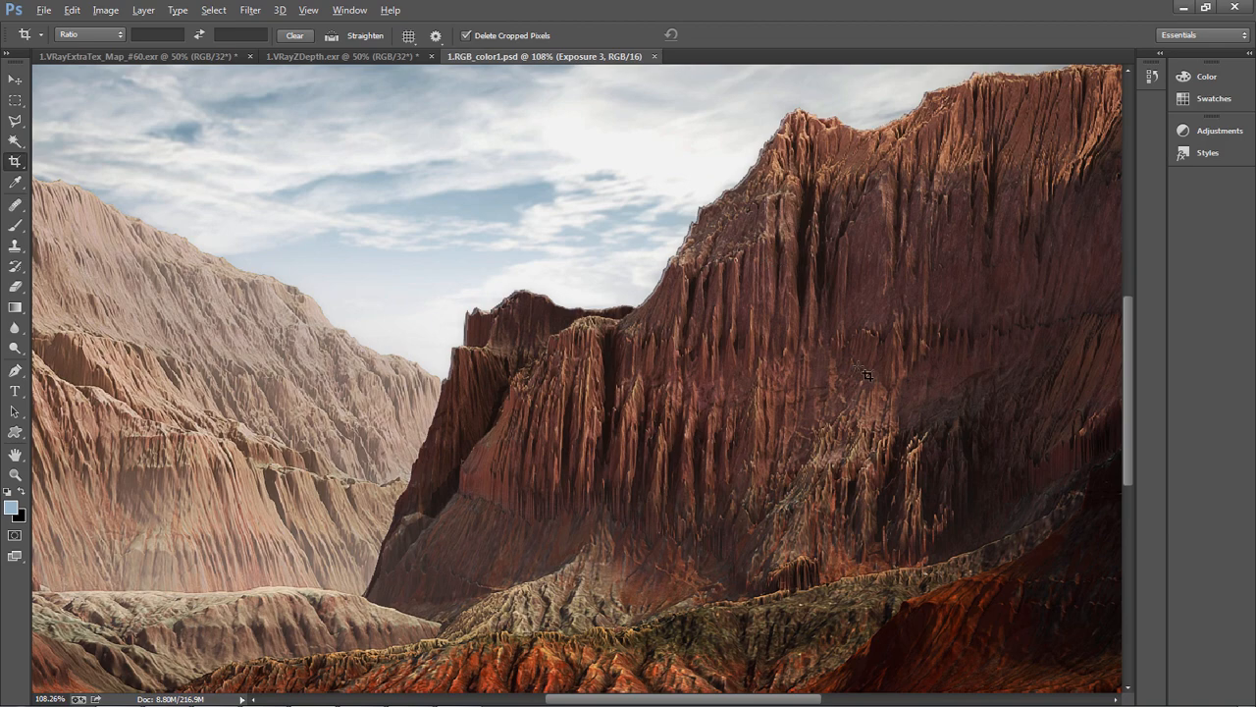
alt+scroll(867, 374, down, 3)
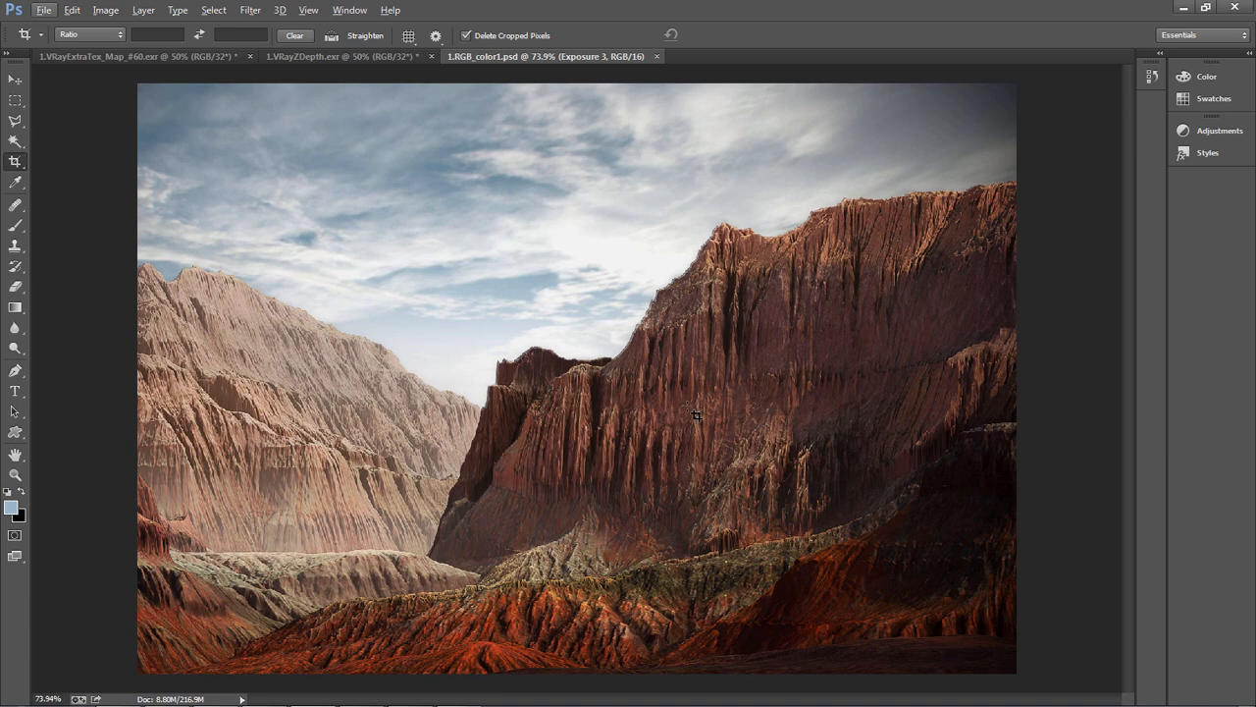
key(alt+Tab)
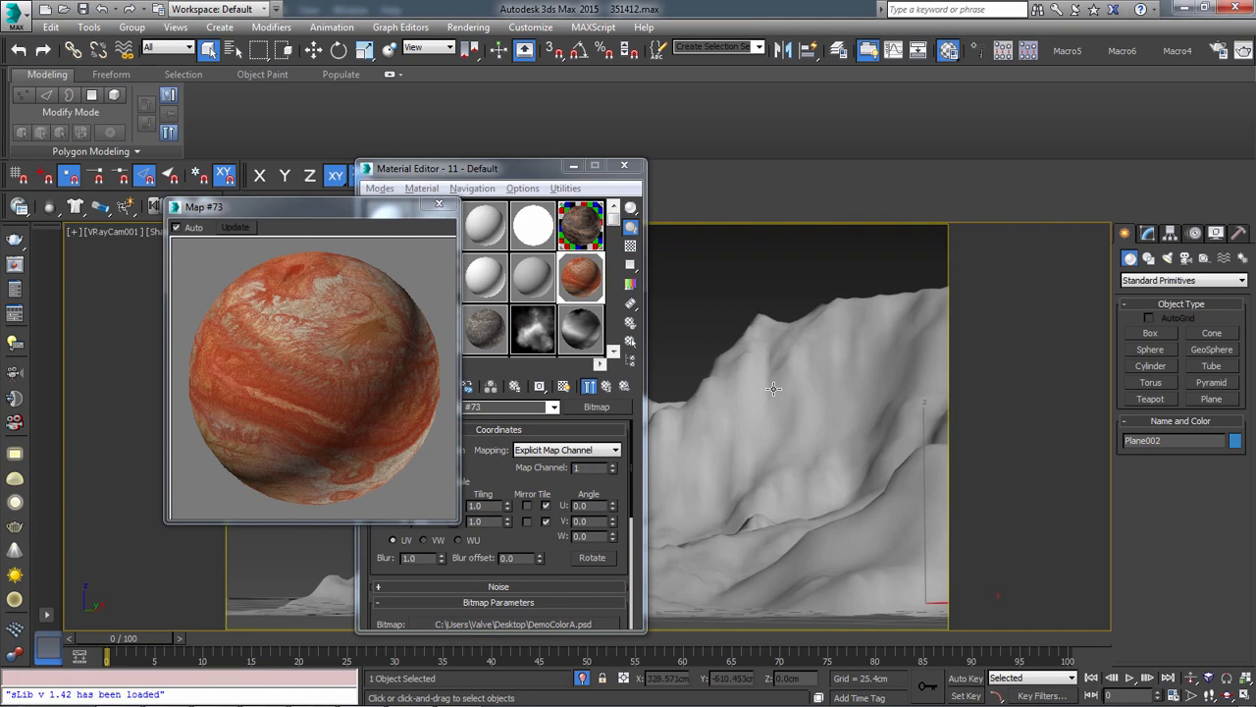
key(w)
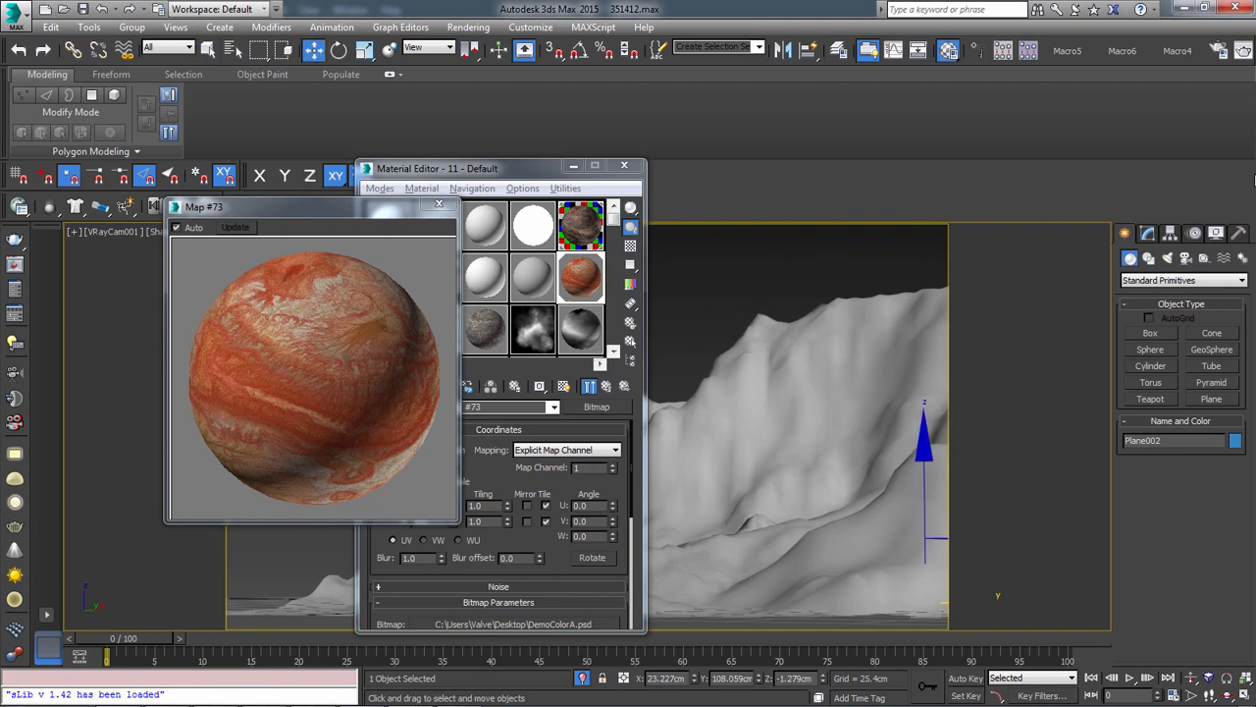
click(1148, 233)
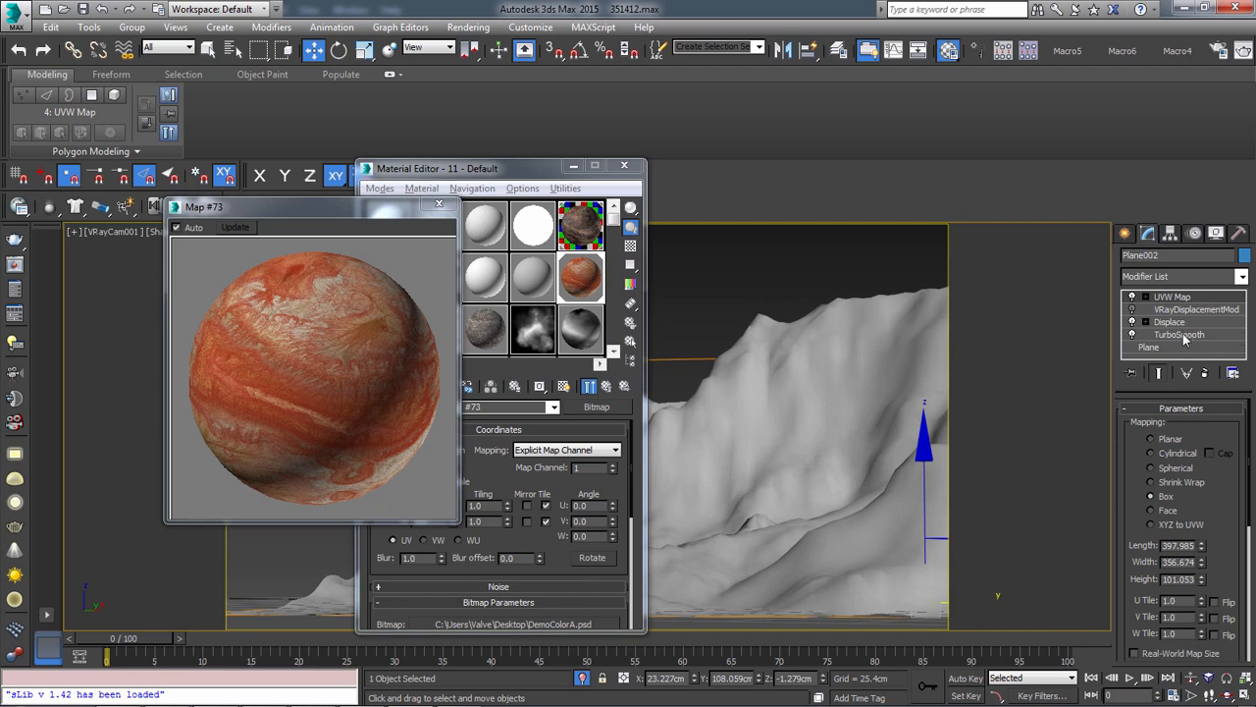
click(1181, 334)
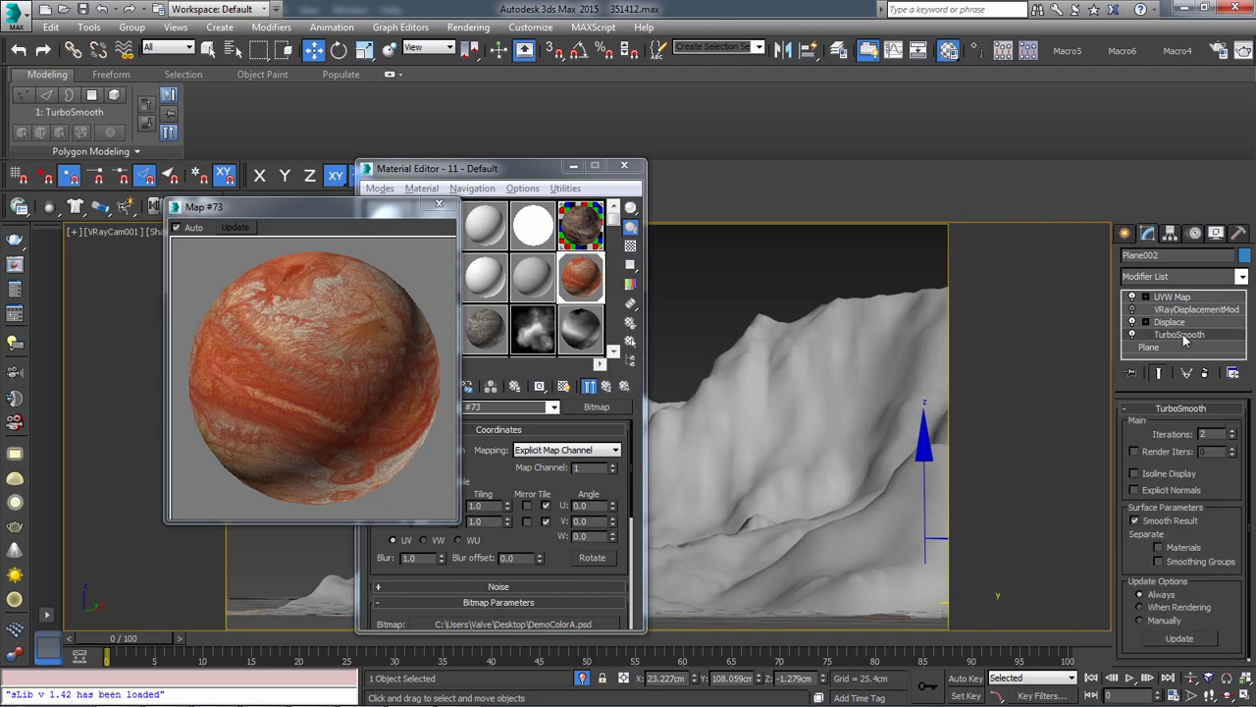
click(1135, 451)
drag(254, 201, 148, 103)
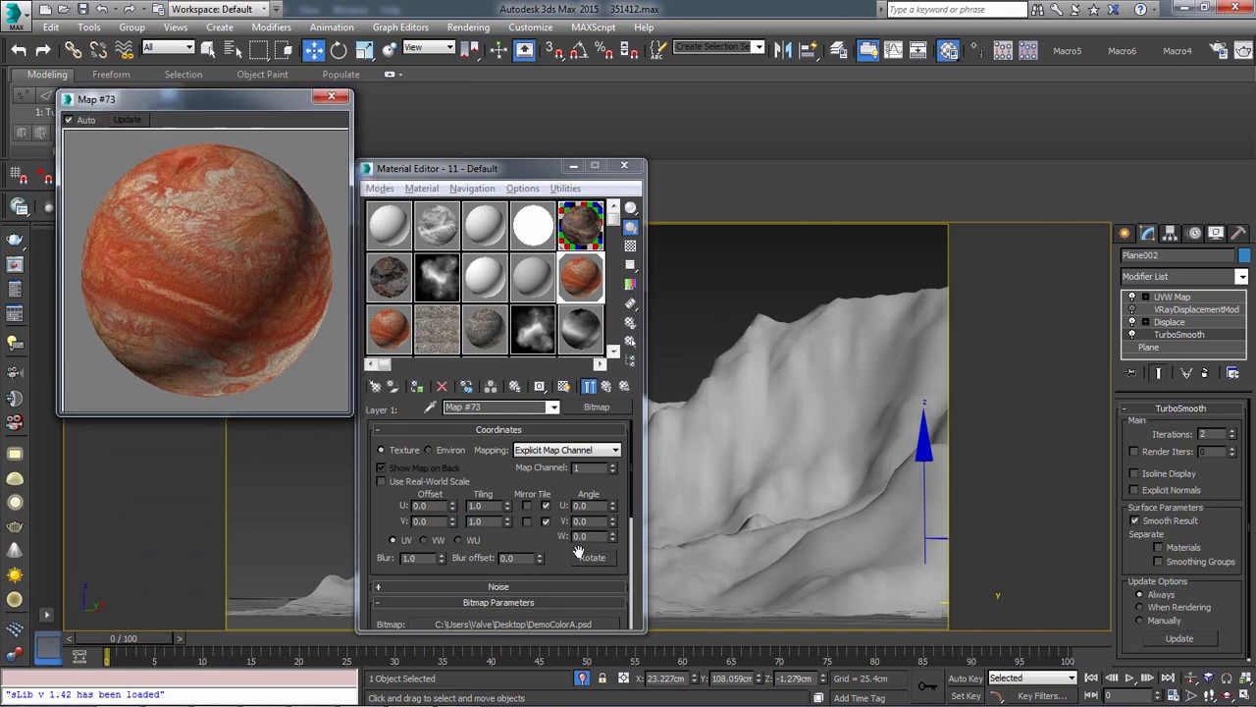
Switch to Photoshop and close the cliff render, the VRayZDepth image and the VRayExtraTex image, discarding the changes in both EXR files
key(alt+Tab)
key(alt+Tab)
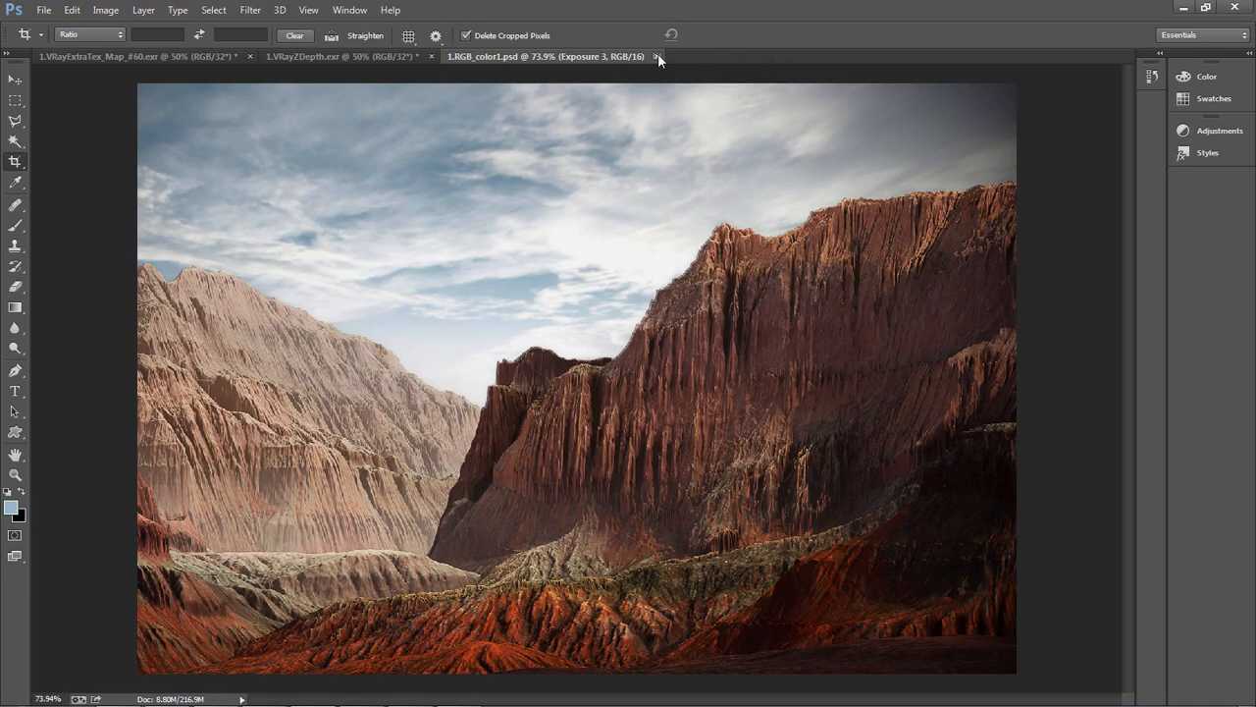
click(656, 56)
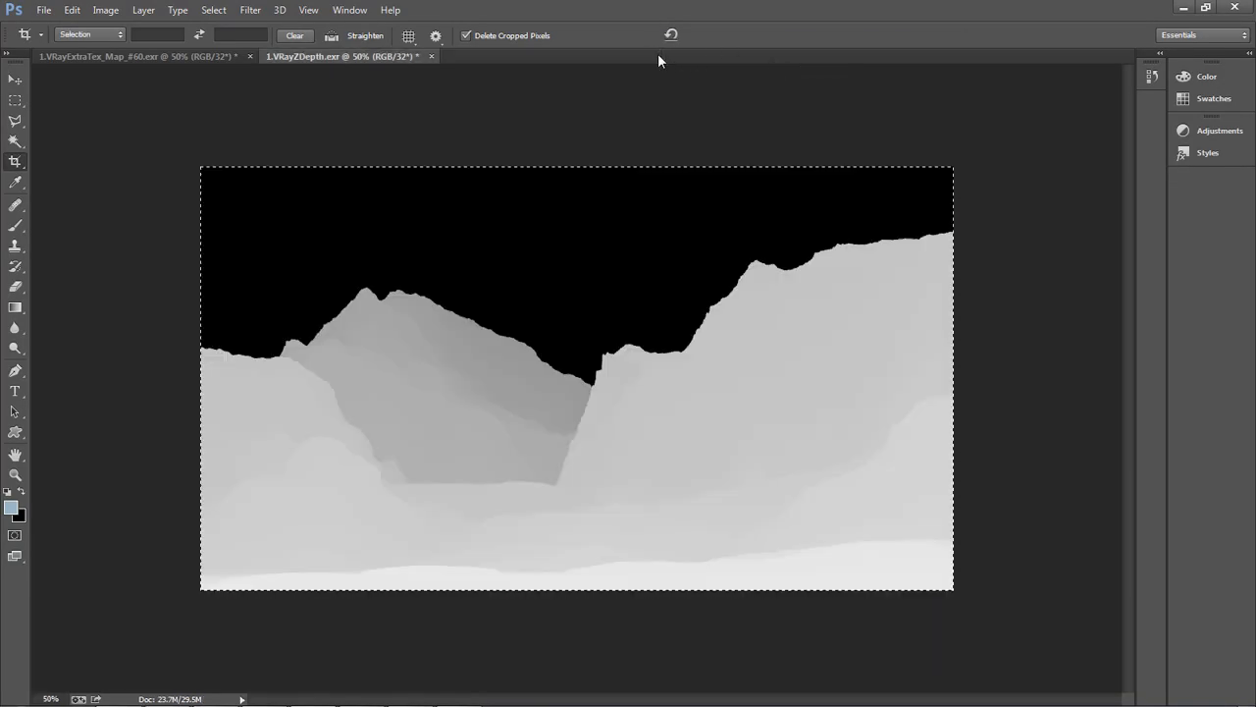
click(430, 57)
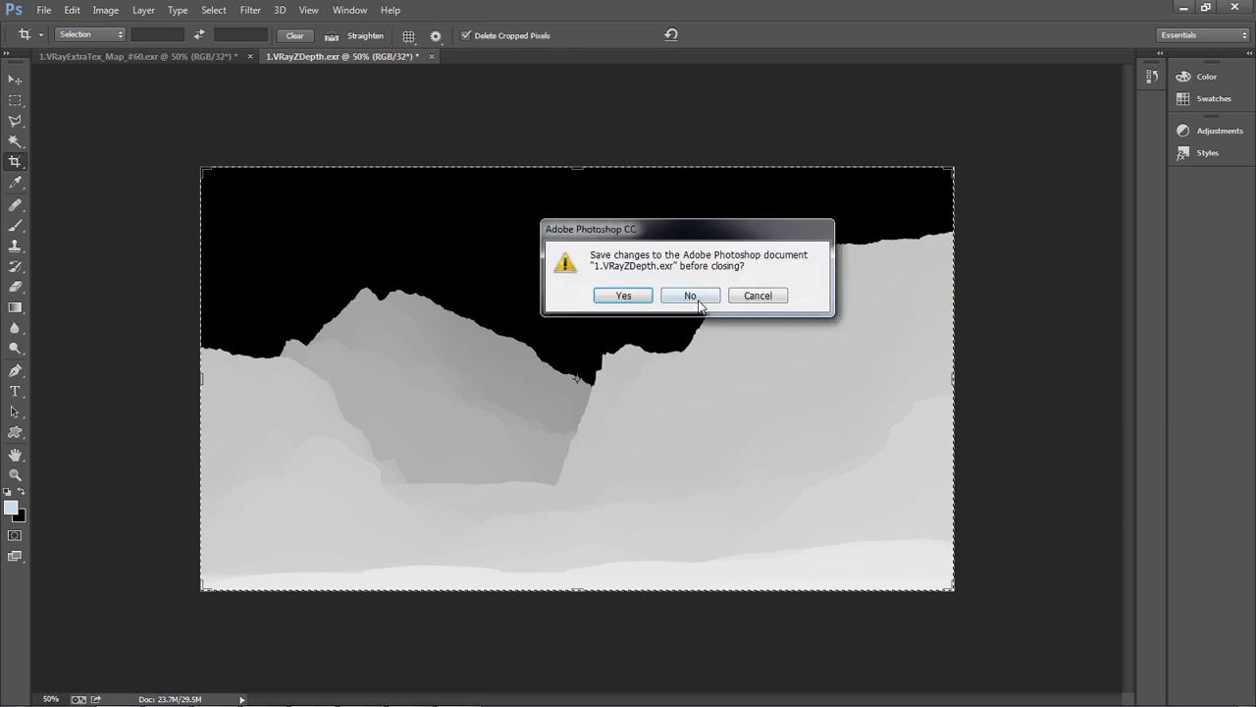
click(687, 302)
click(250, 56)
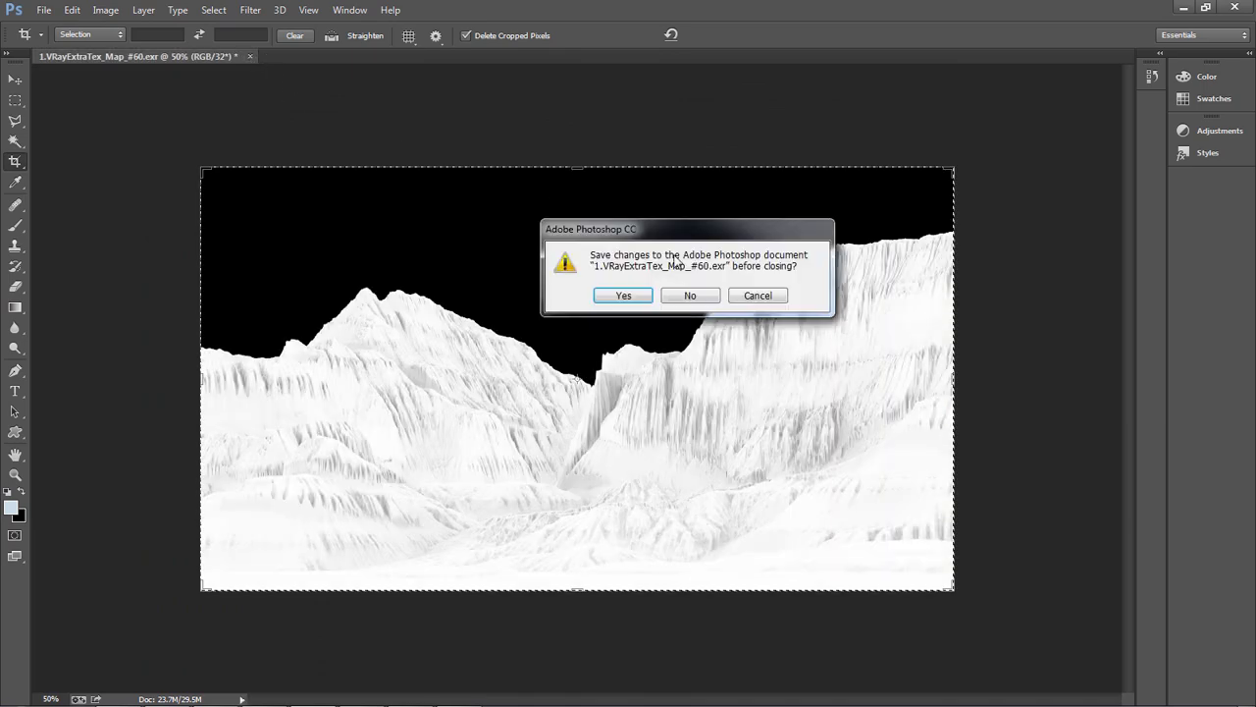
click(687, 300)
Start opening files from the Desktop and select the whole range from Mask1 to G
double_click(626, 246)
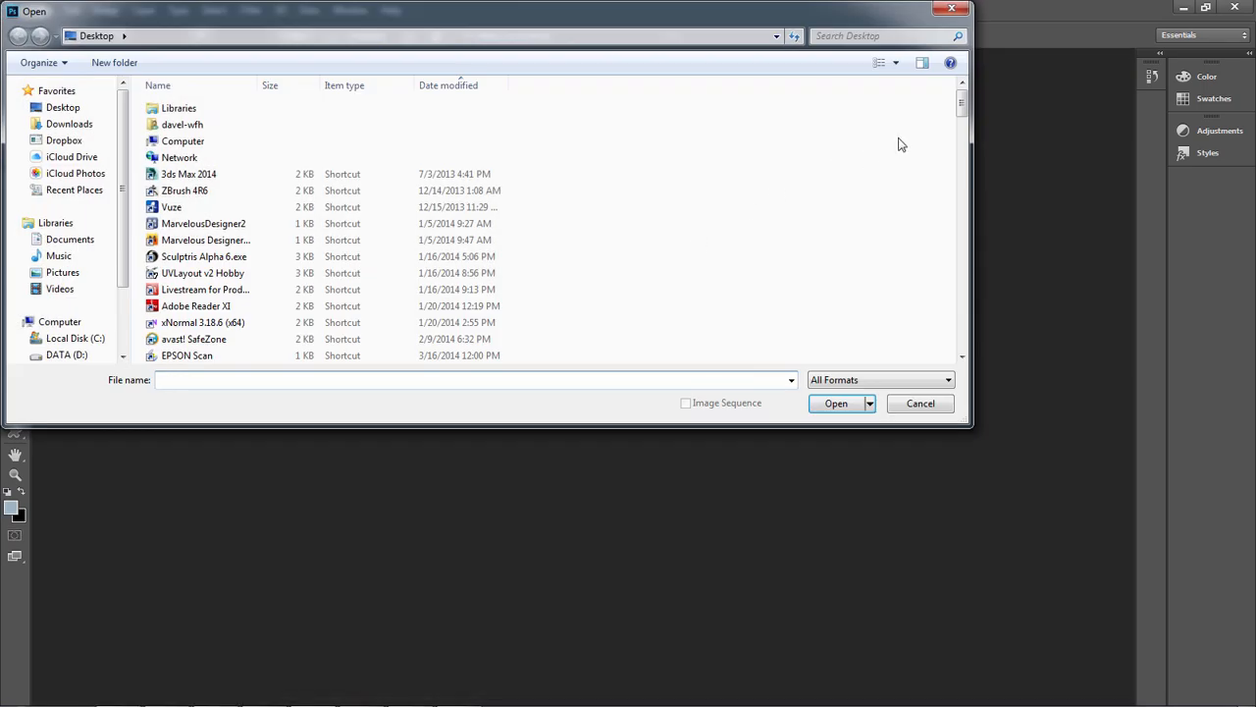
drag(958, 96, 1118, 695)
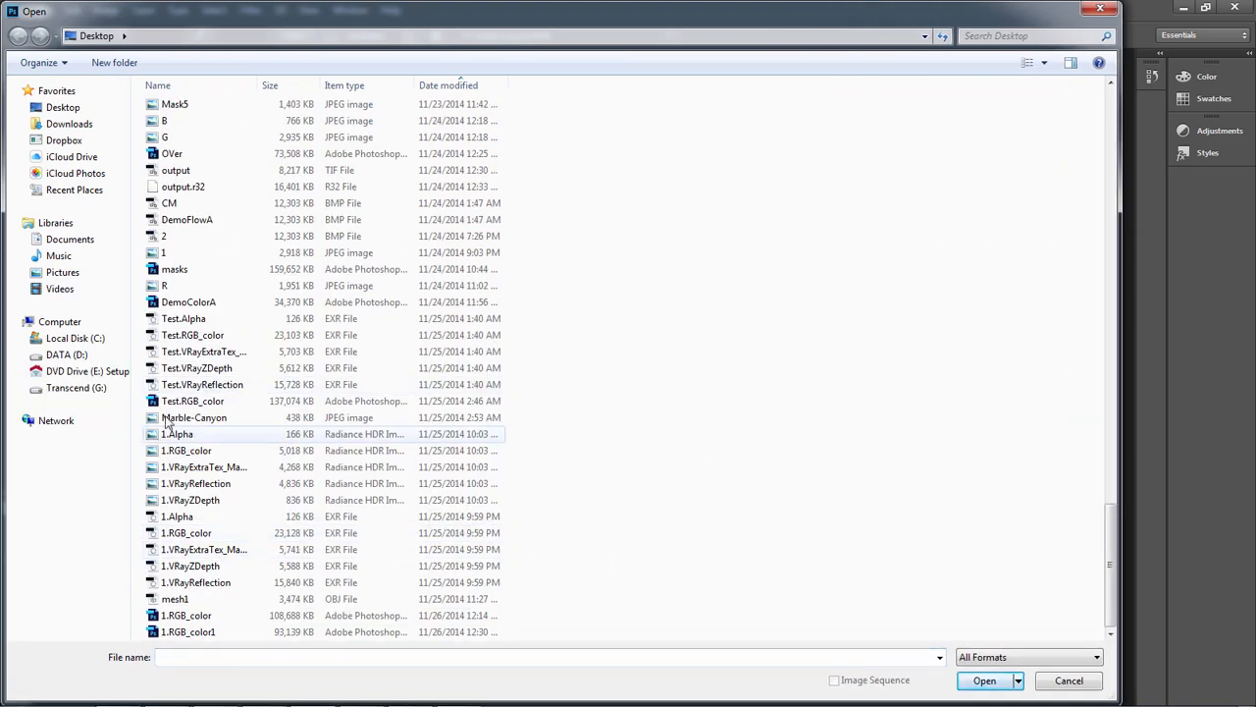
scroll(213, 388, up, 2)
scroll(211, 385, up, 3)
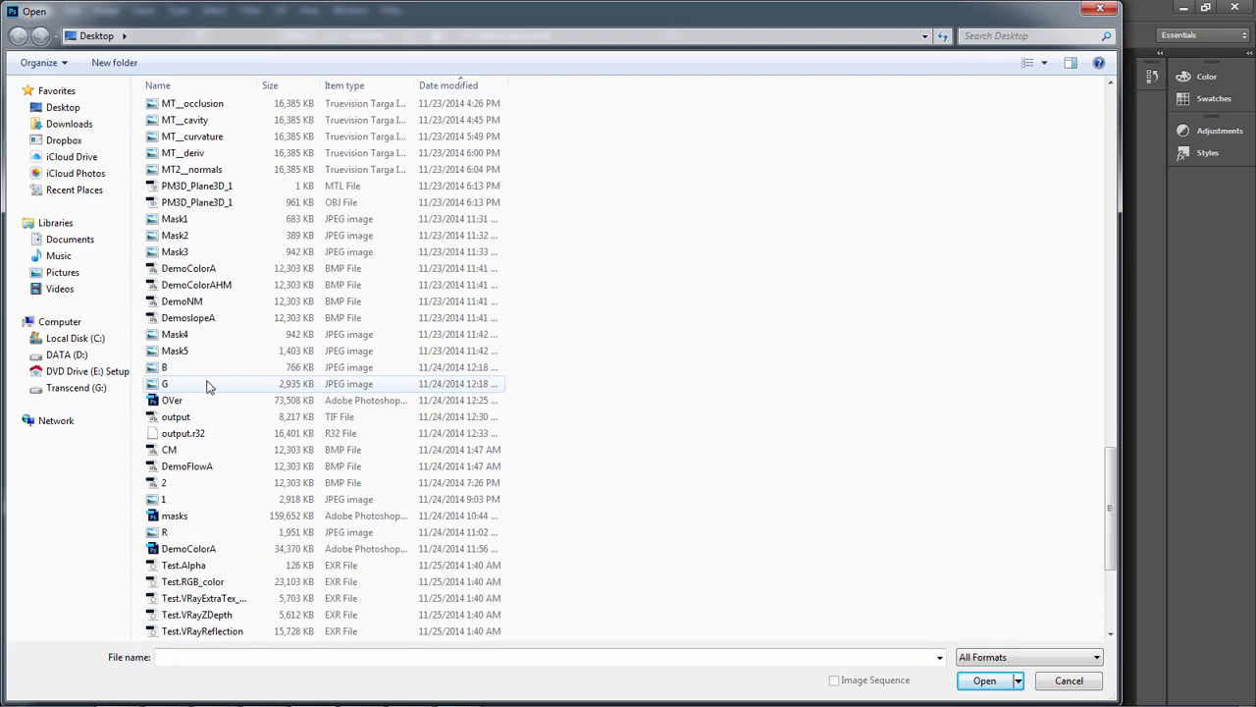
click(177, 220)
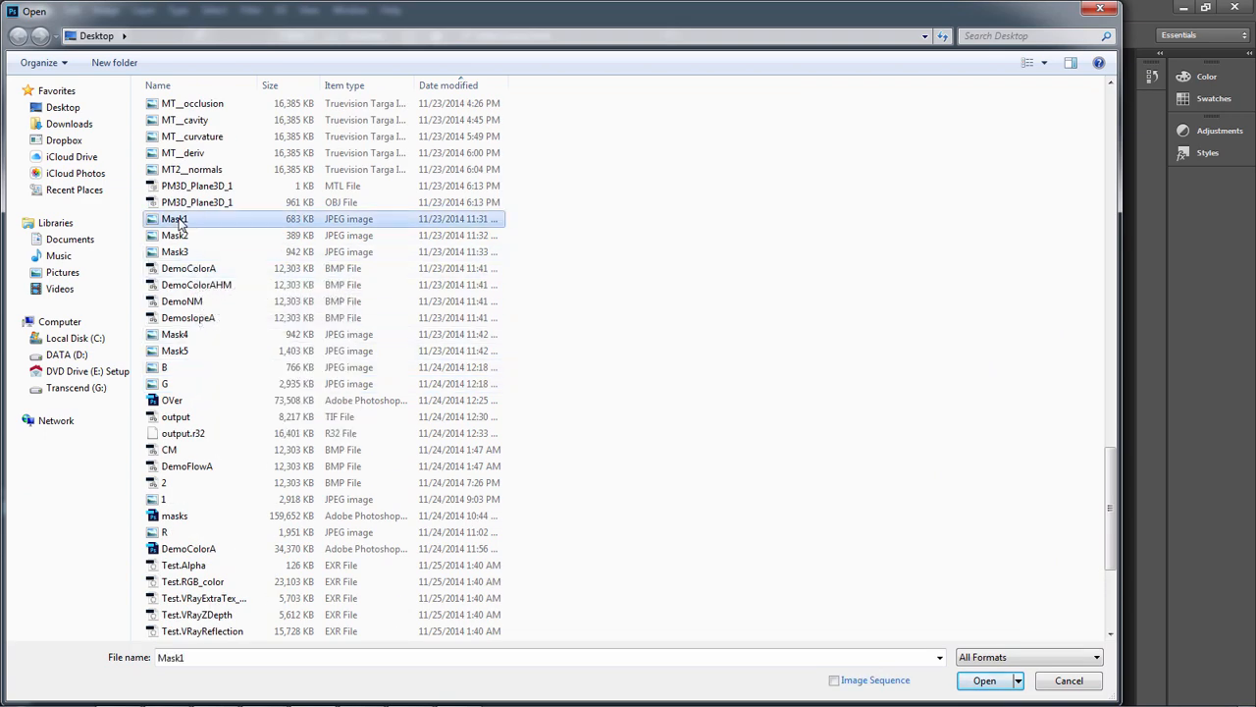
shift+click(166, 384)
Add MT__normals, MT__occlusion, MT__cavity, MT__curvature, MT__deriv and MT2__normals to the file selection and open all the selected images
scroll(167, 388, up, 2)
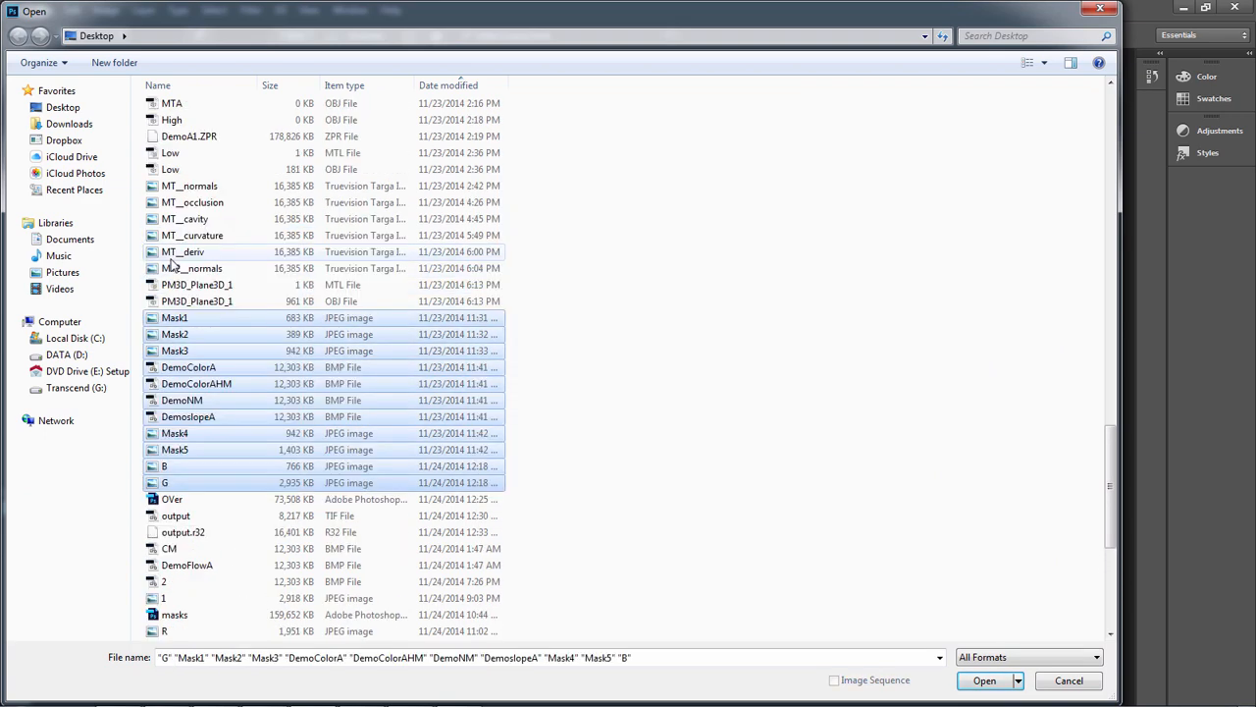
ctrl+click(192, 186)
ctrl+click(194, 202)
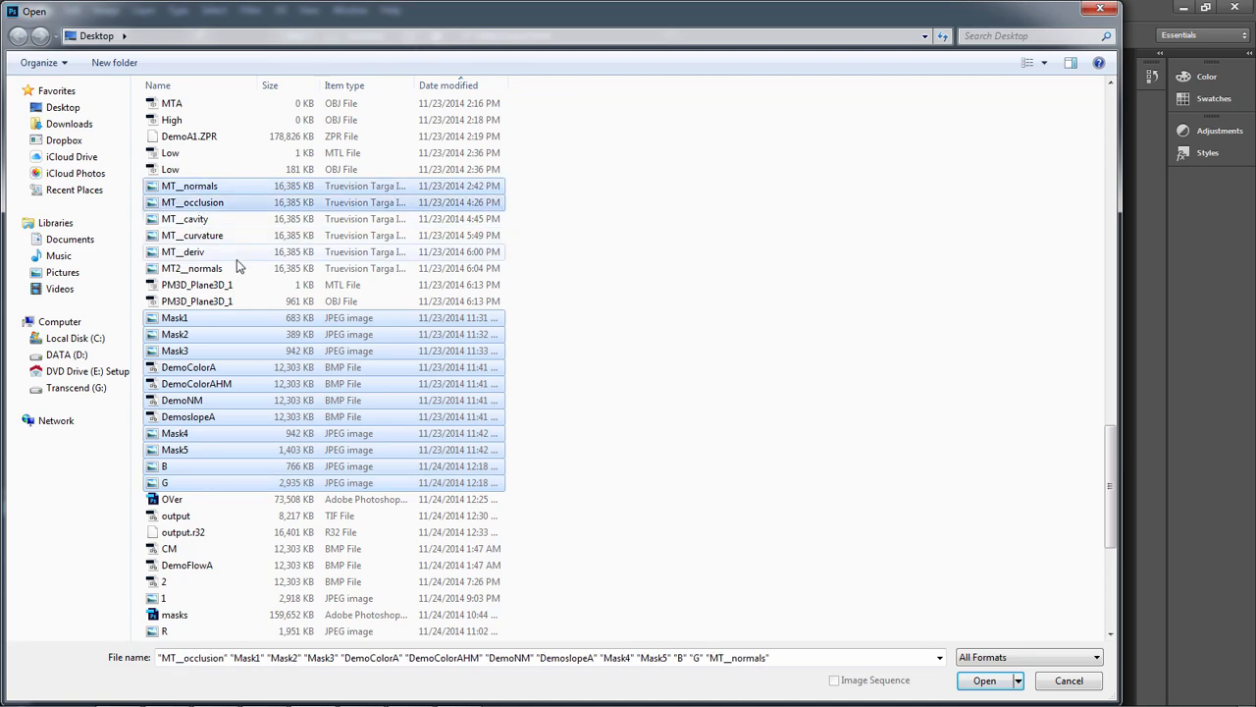
ctrl+click(196, 236)
ctrl+click(196, 219)
ctrl+click(186, 251)
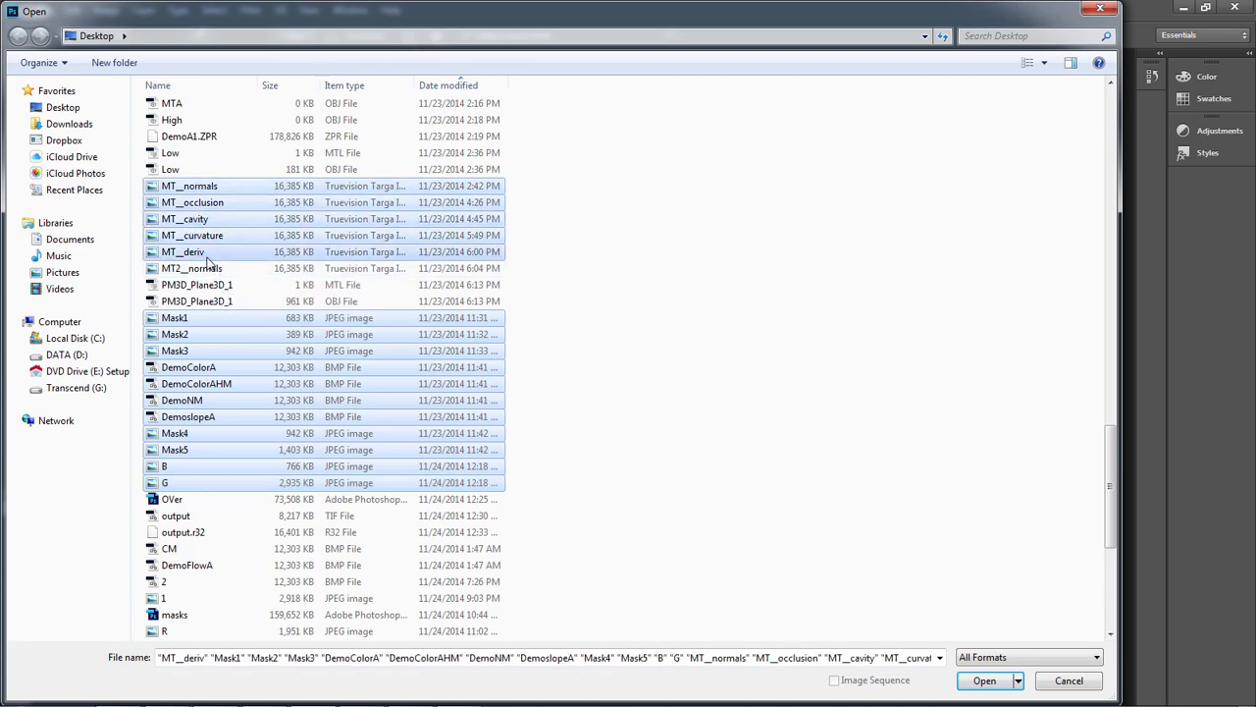
ctrl+click(192, 268)
click(981, 680)
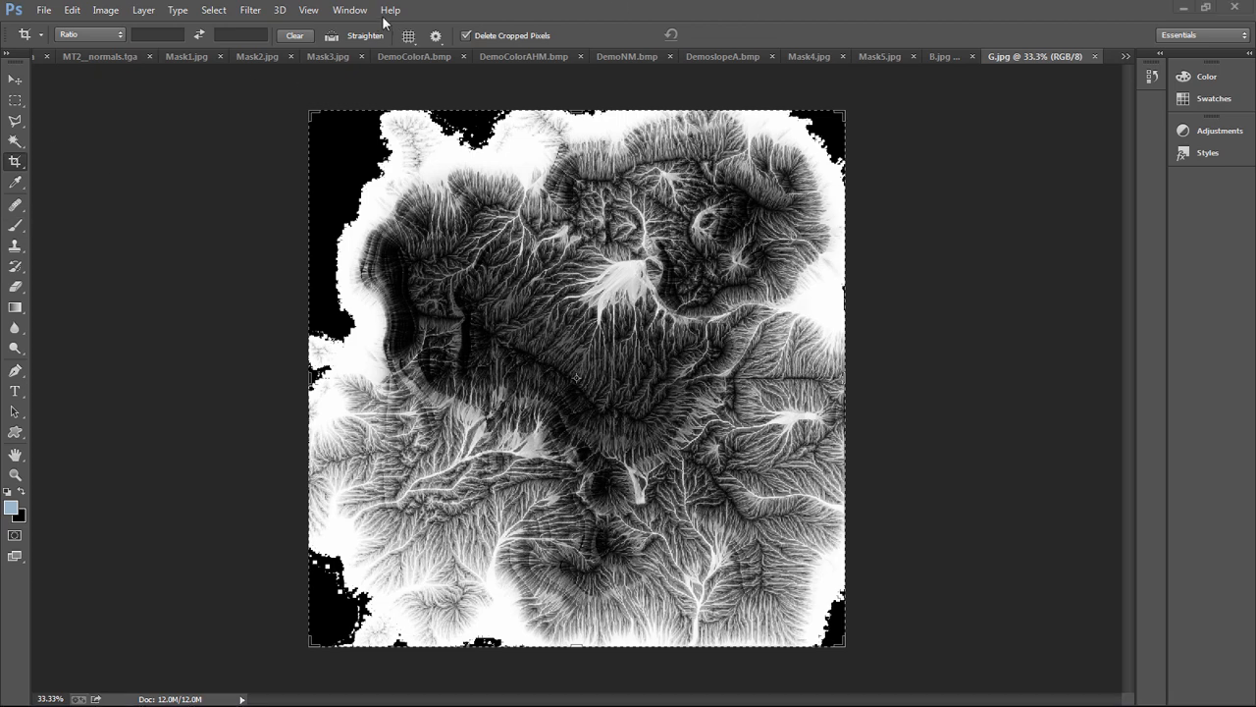
click(343, 12)
click(343, 11)
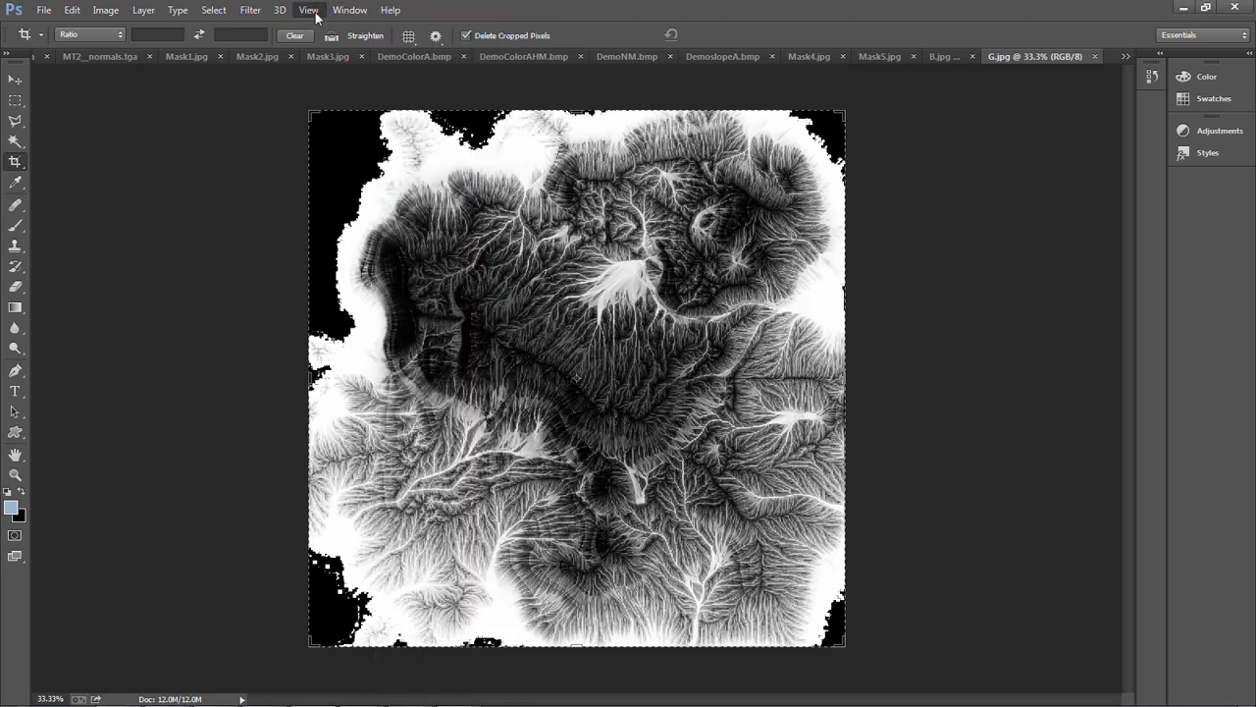
click(310, 11)
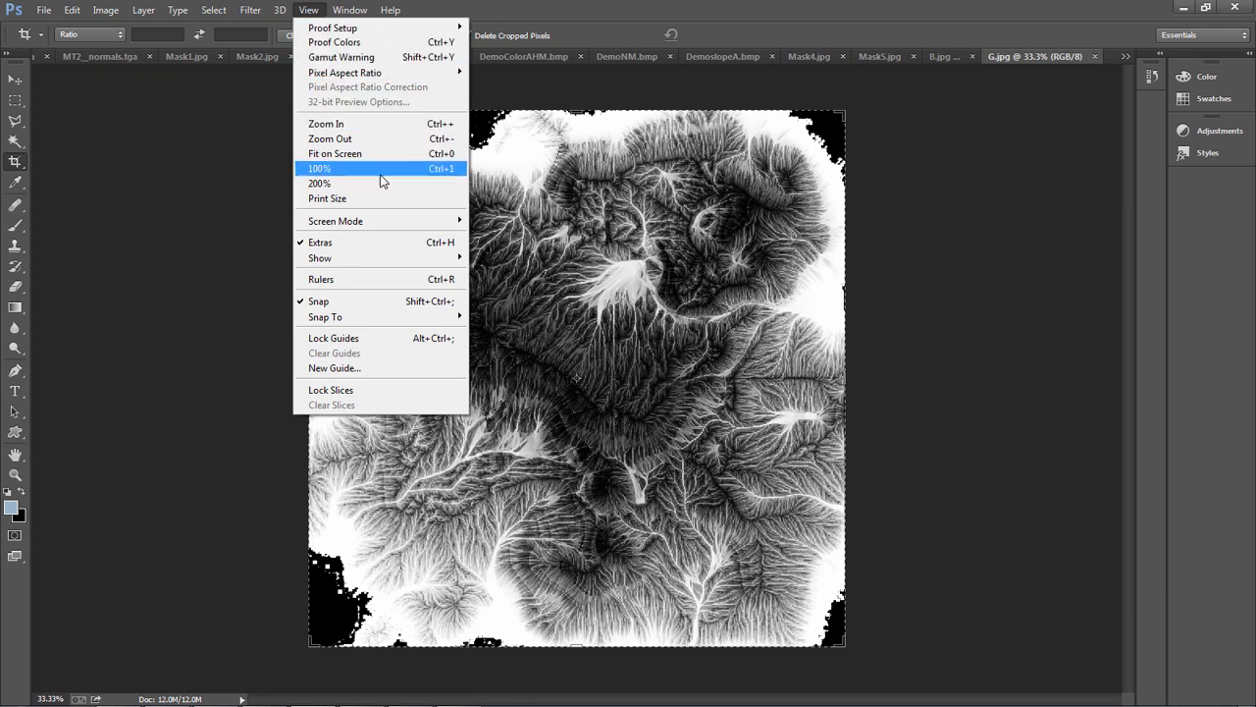
mouse_move(363, 262)
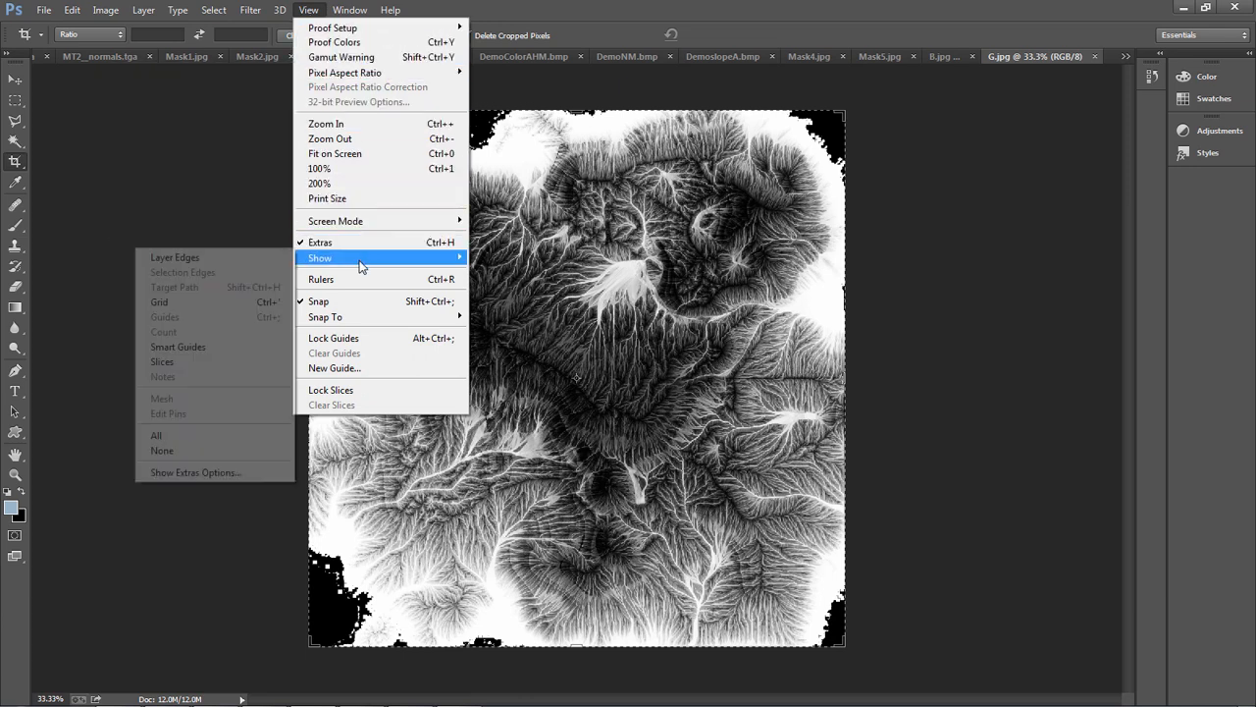
click(169, 449)
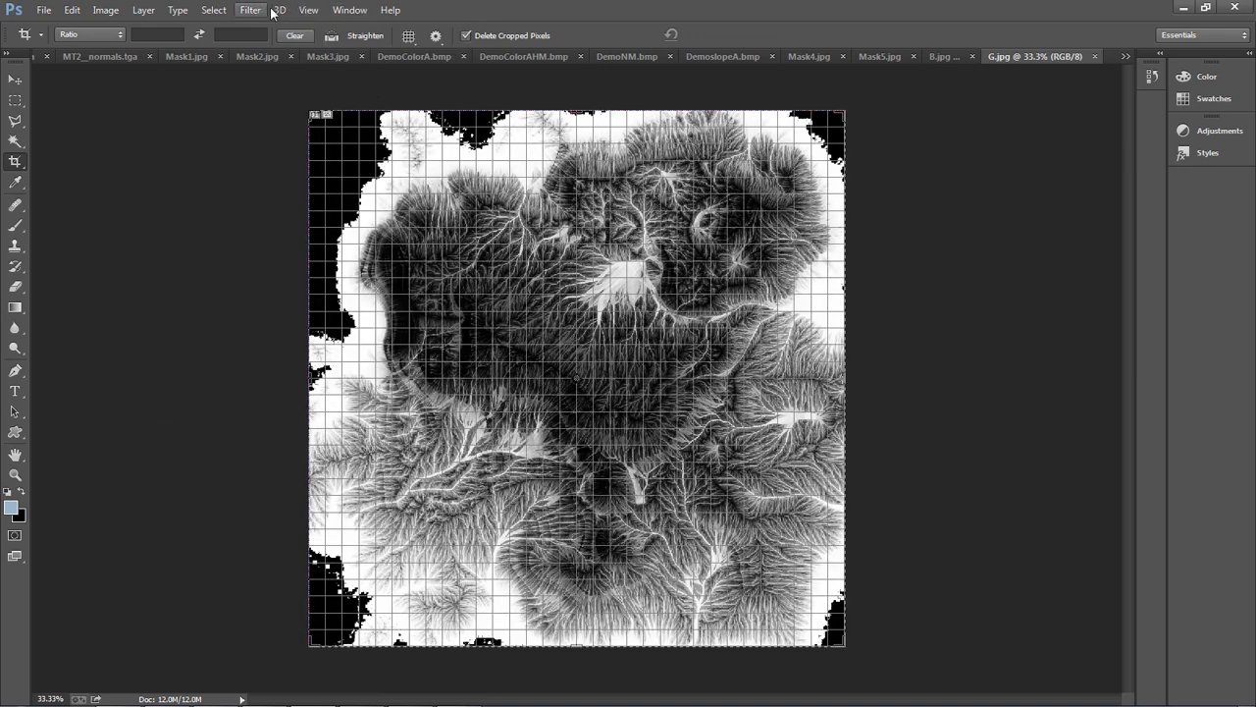
click(310, 12)
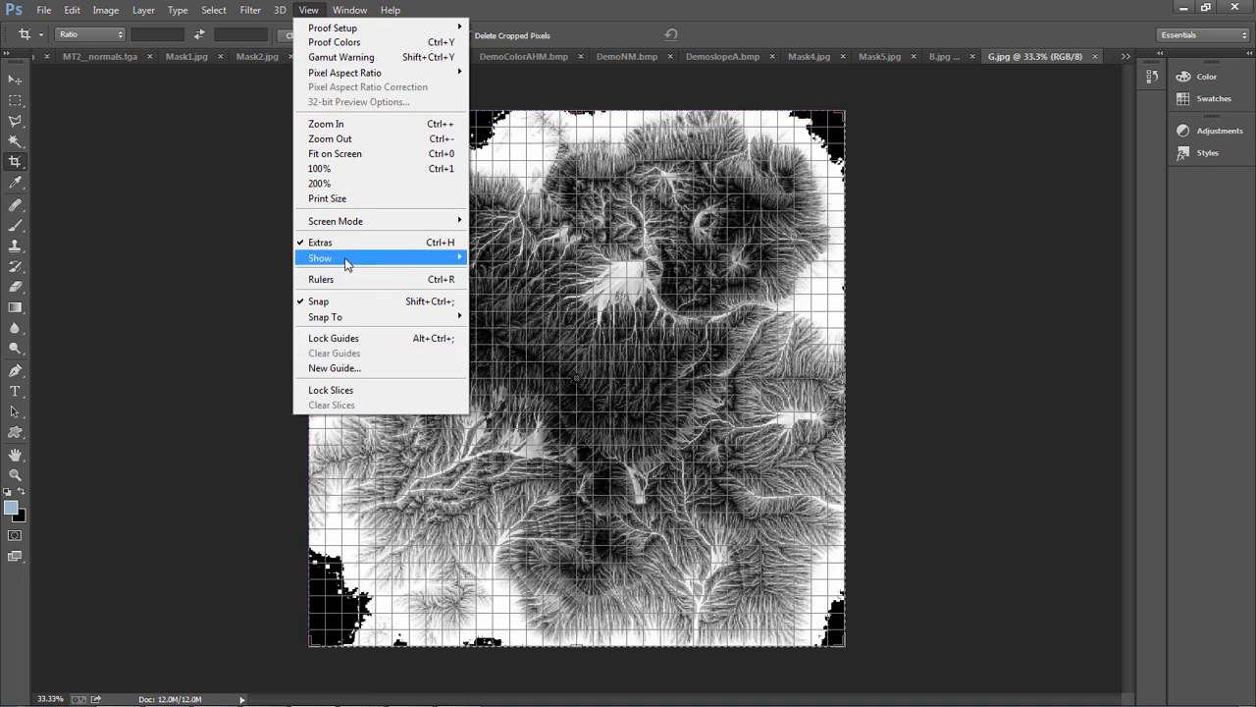
mouse_move(345, 254)
click(196, 452)
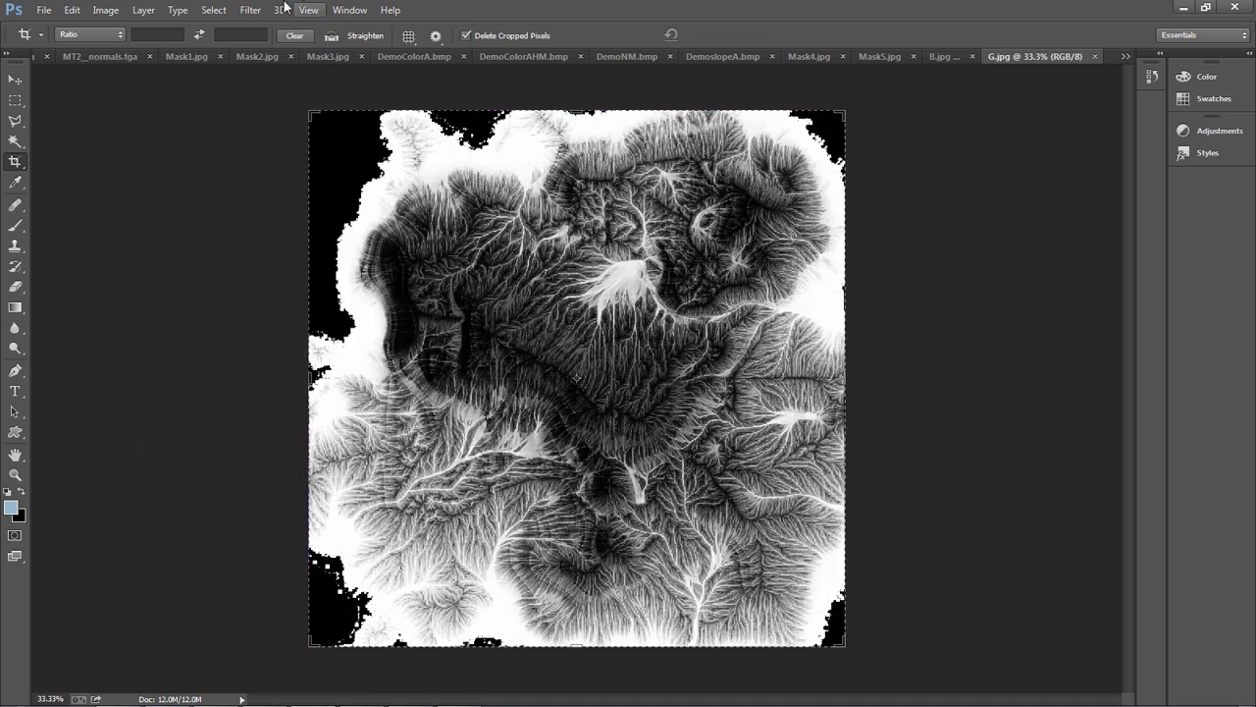
Arrange the open map images in a 6-up layout
click(112, 12)
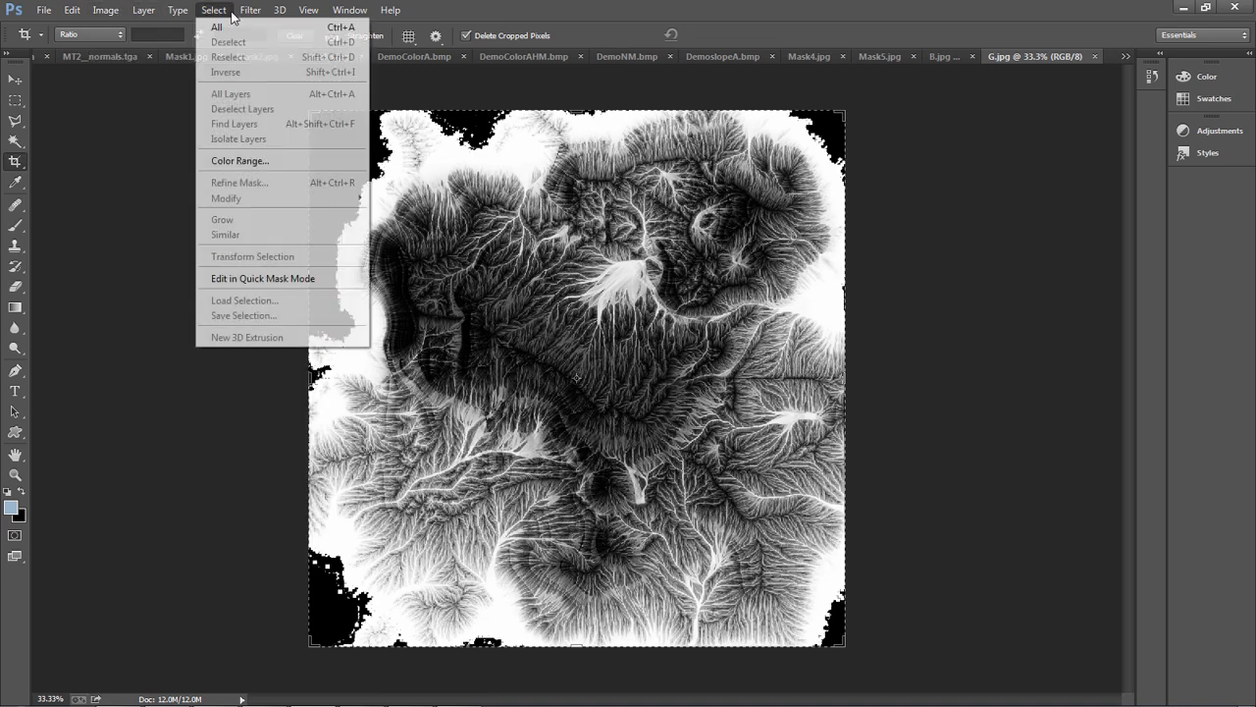
mouse_move(324, 12)
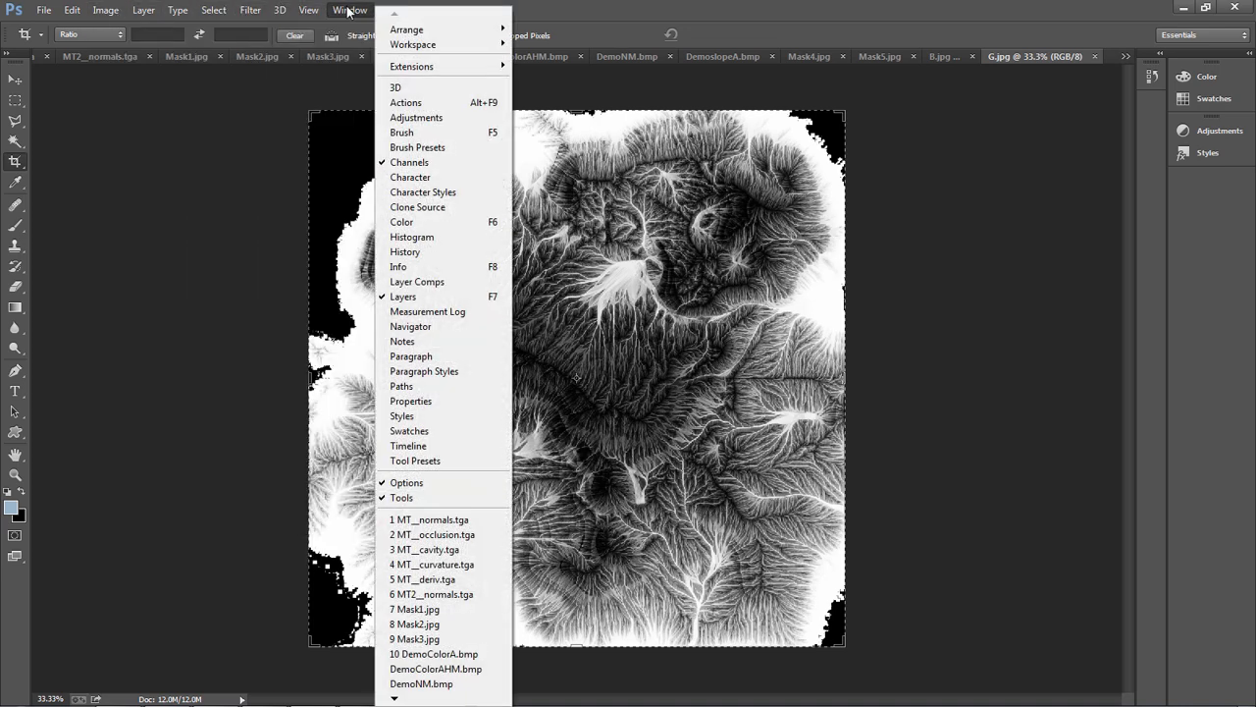
mouse_move(402, 38)
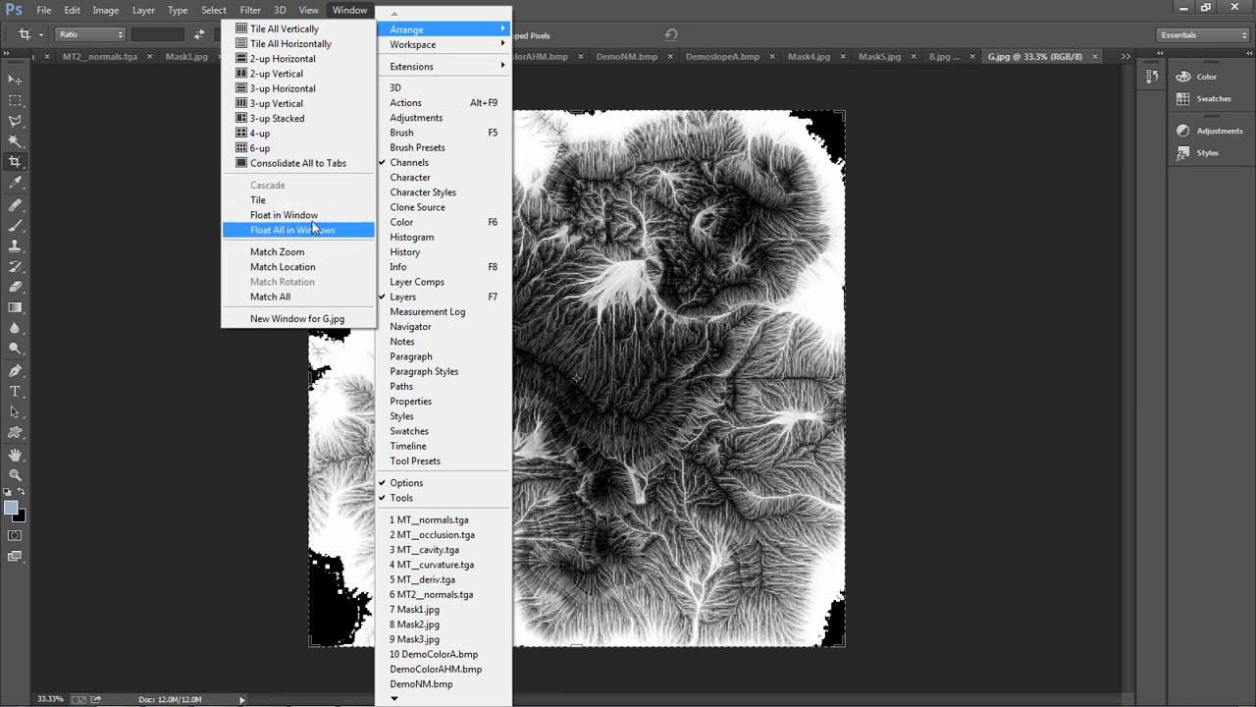
click(294, 148)
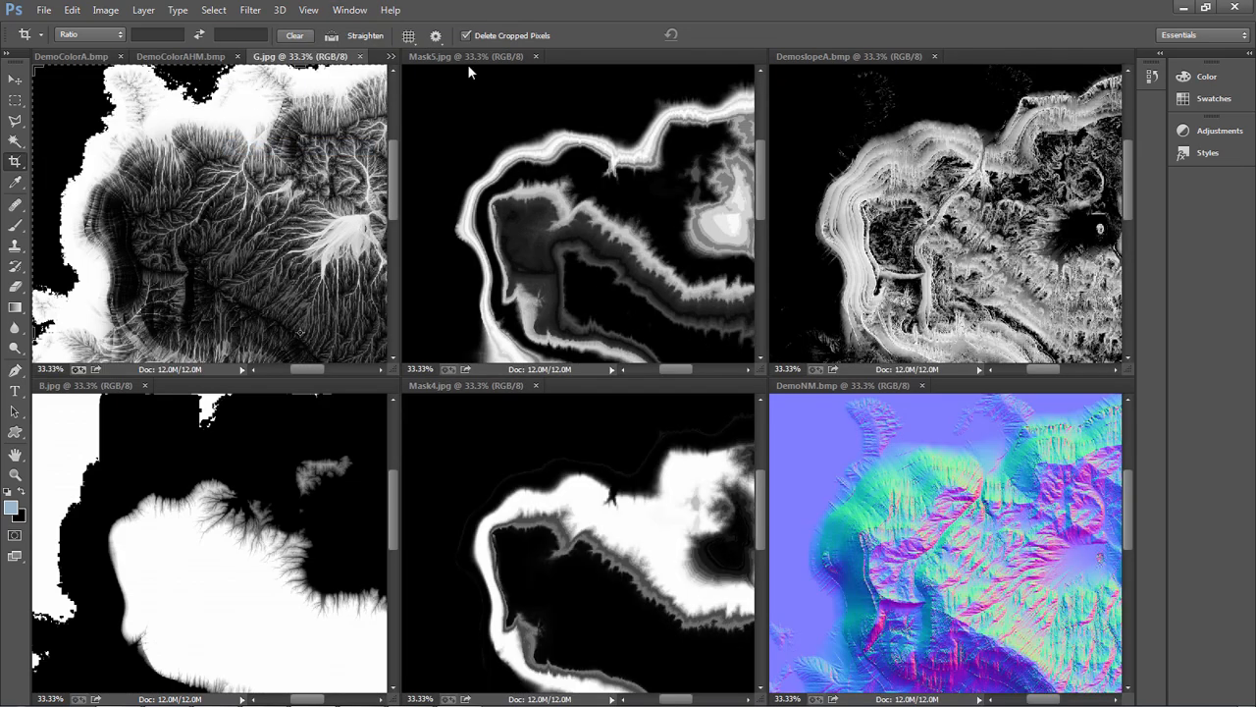
Bring DemoColorA.bmp to the front of its pane and examine the lower part of the color map
click(193, 56)
click(88, 56)
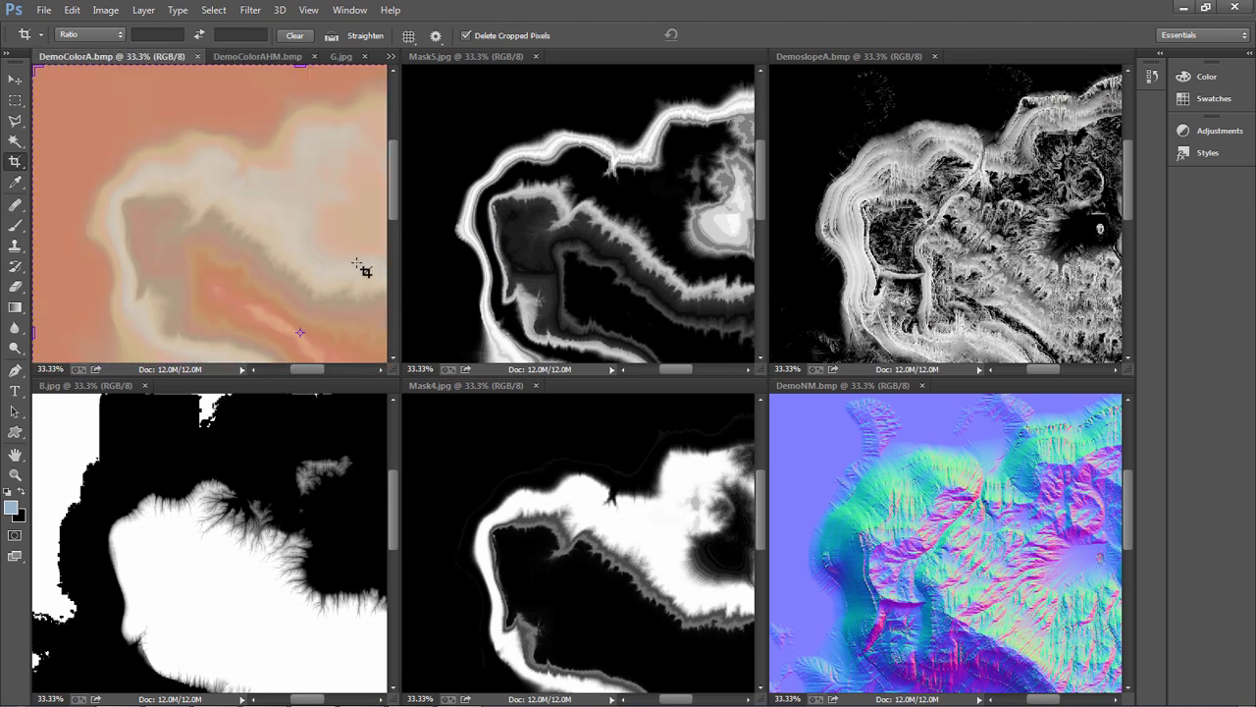
drag(391, 167, 387, 254)
drag(306, 368, 316, 369)
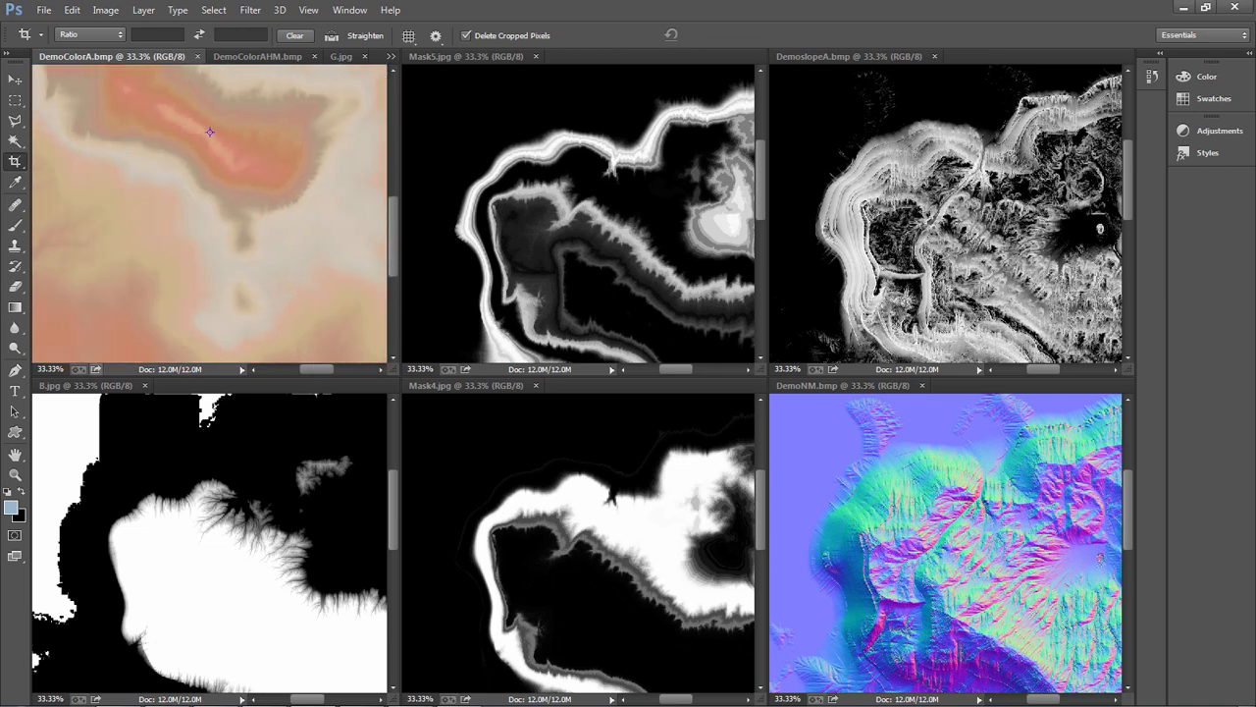
Find and launch World Machine from the system's program search
key(super)
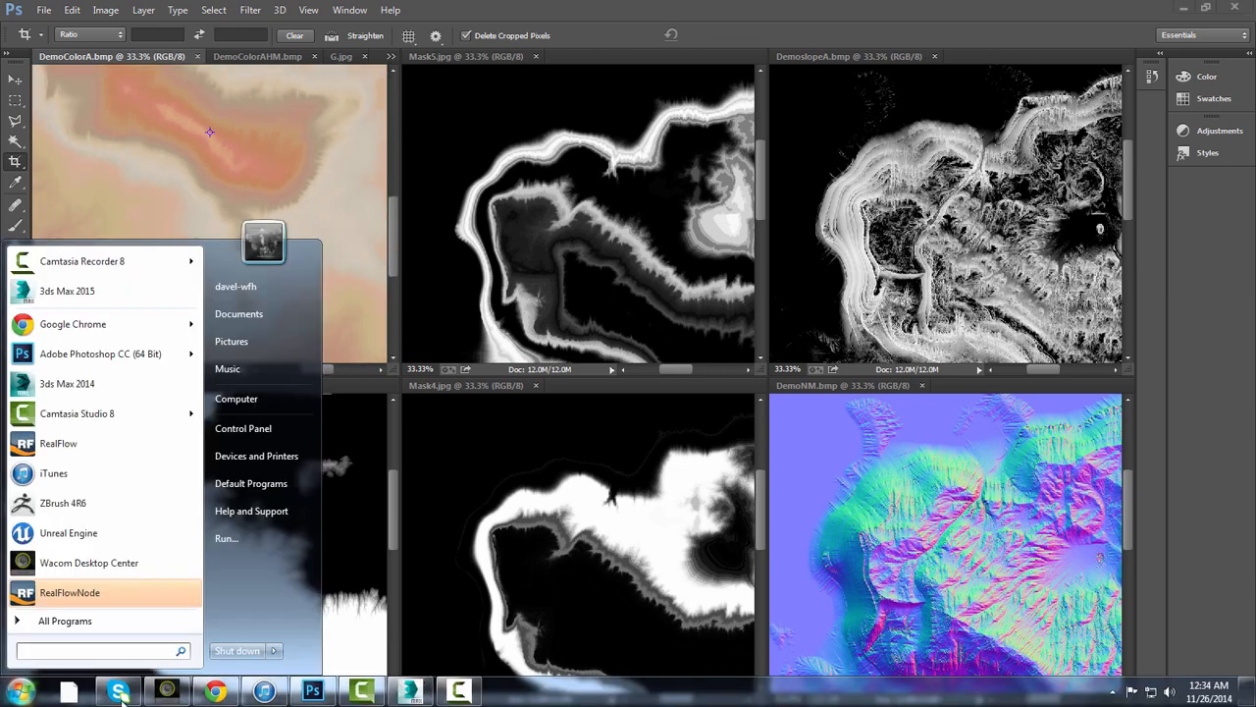
text(wor)
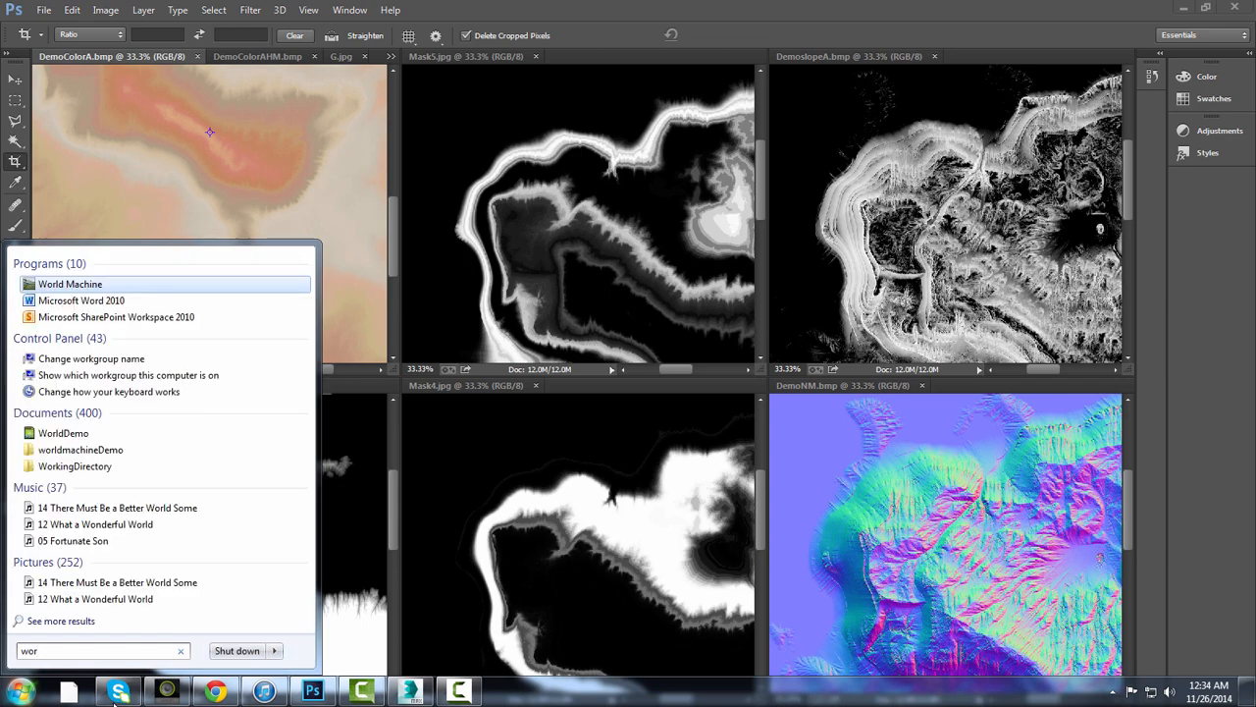
key(Return)
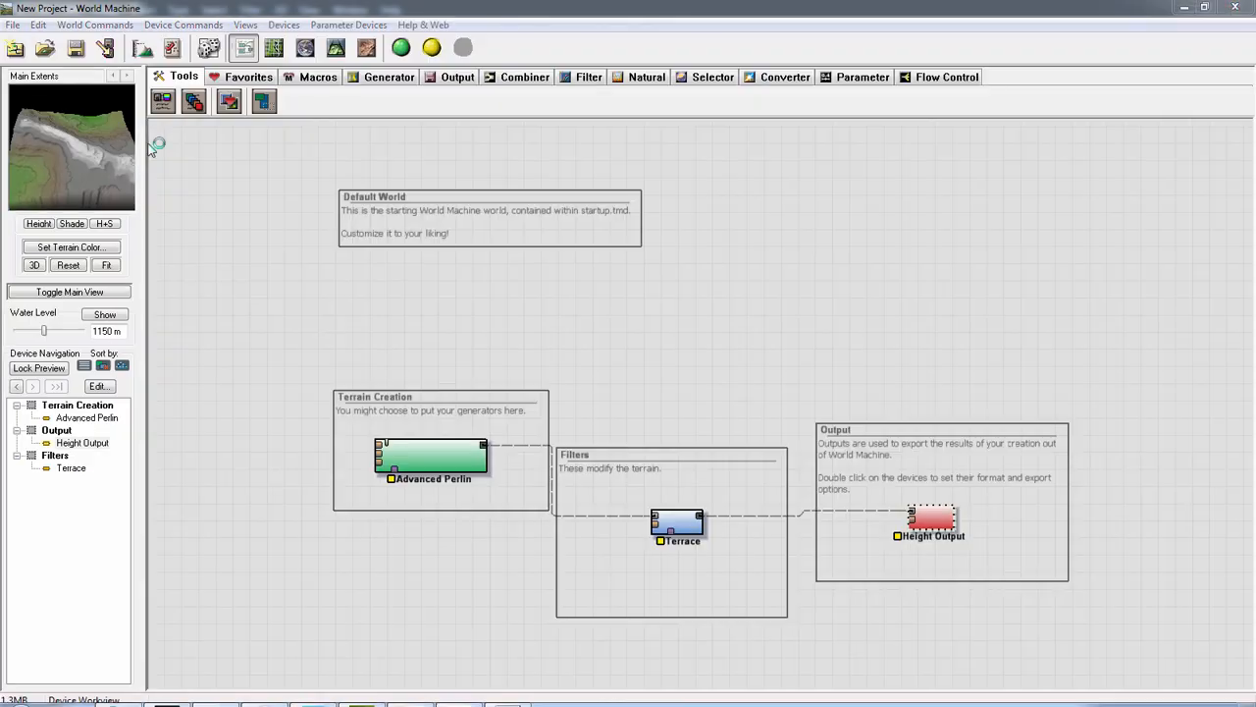
Open the Demo.tmd world file from the Desktop
click(12, 25)
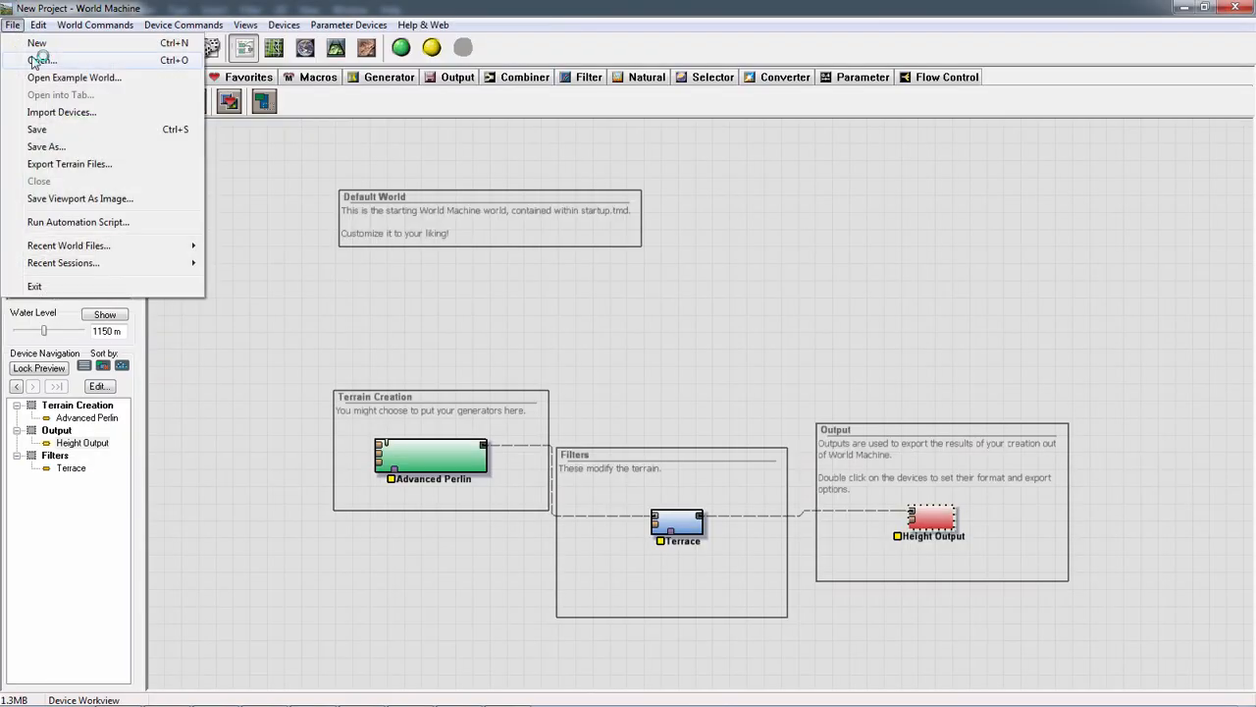
click(36, 59)
click(424, 261)
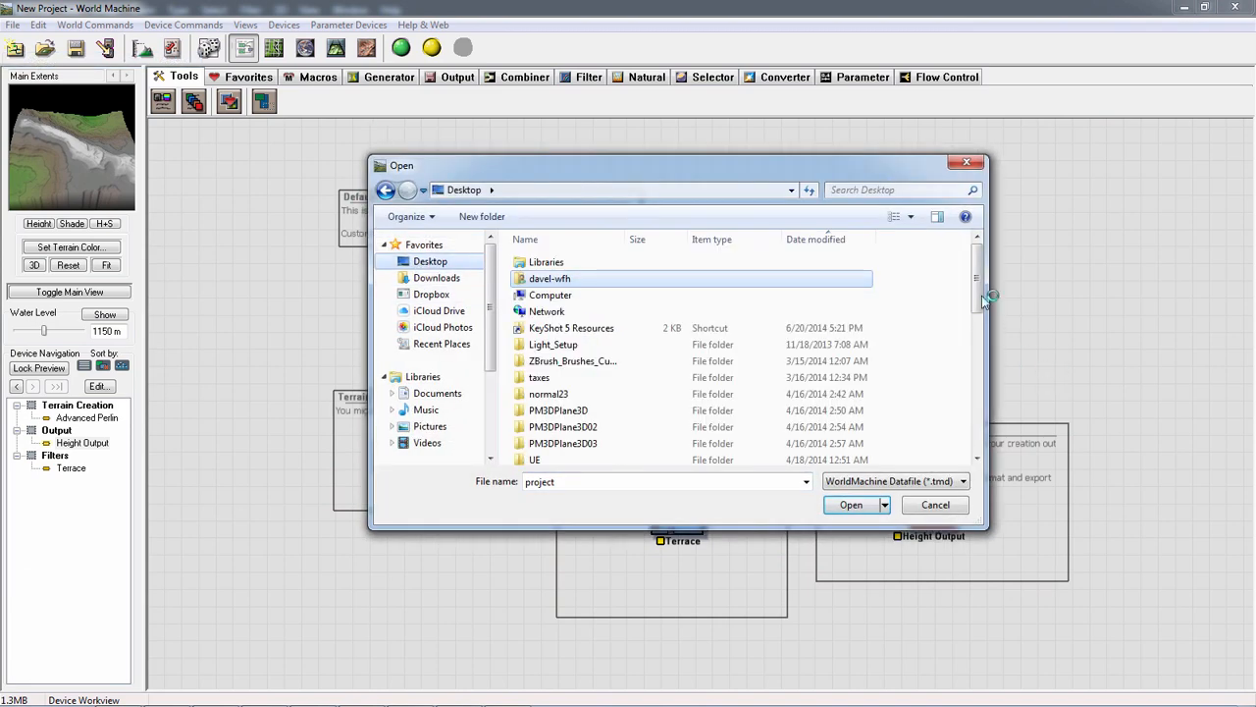
drag(987, 289, 988, 420)
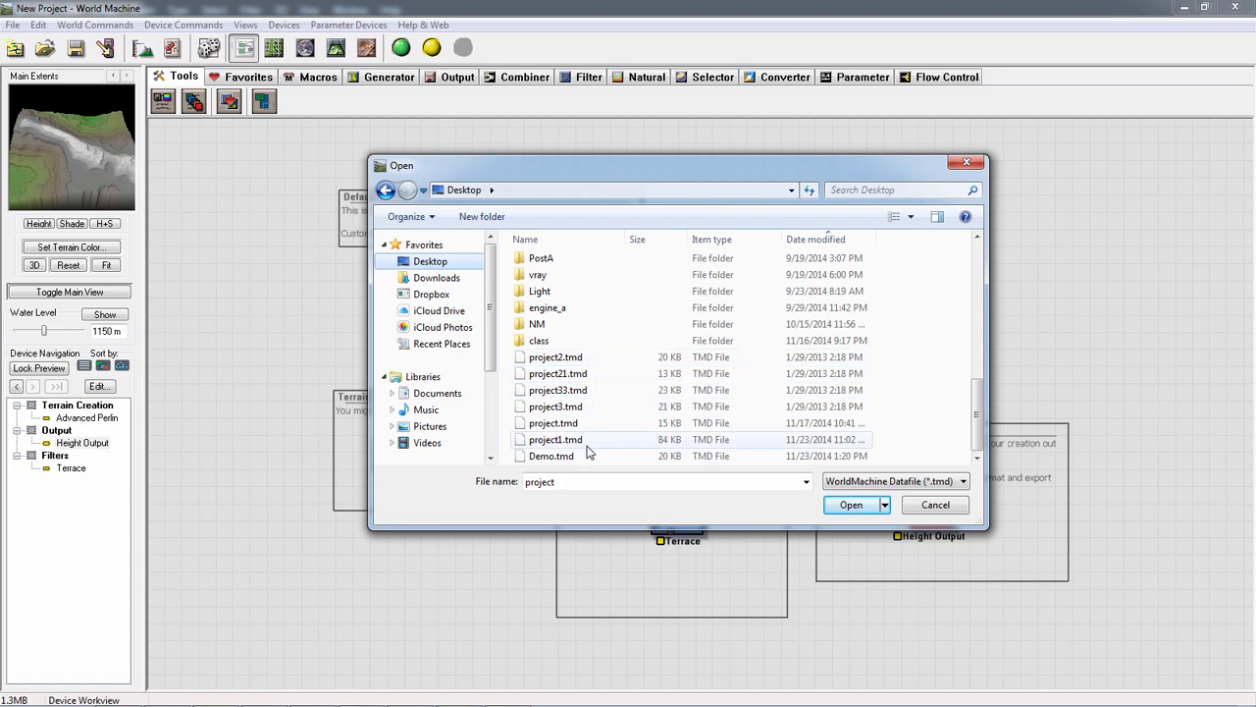
mouse_move(1246, 692)
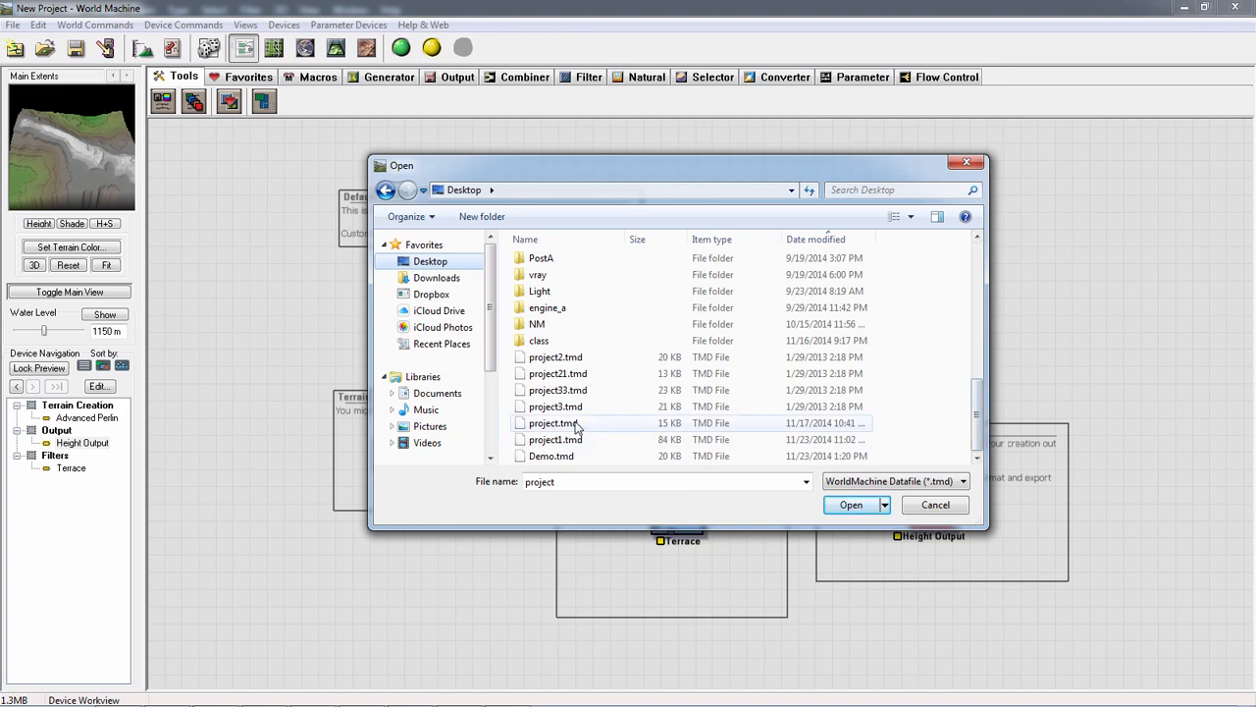
click(547, 458)
double_click(547, 458)
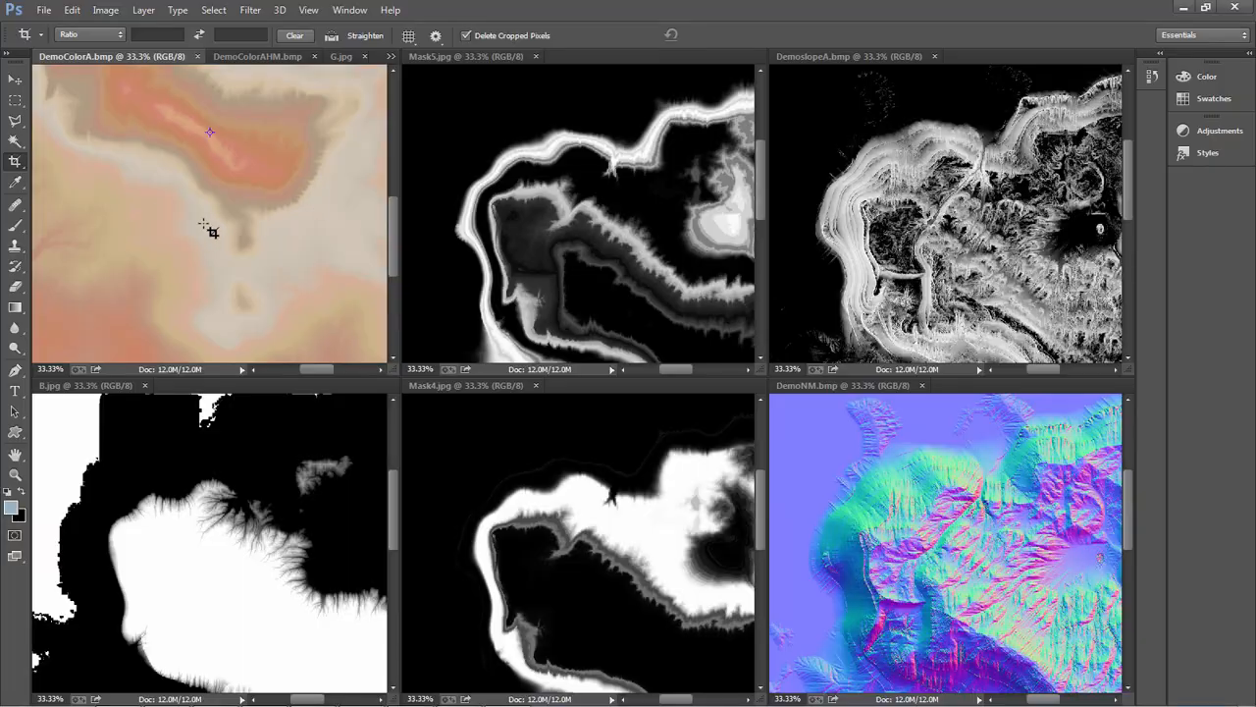
Move the upper Bitmap Output and Height Output devices apart, and preview the lower Bitmap Output and unconnected Overlay View
key(alt)
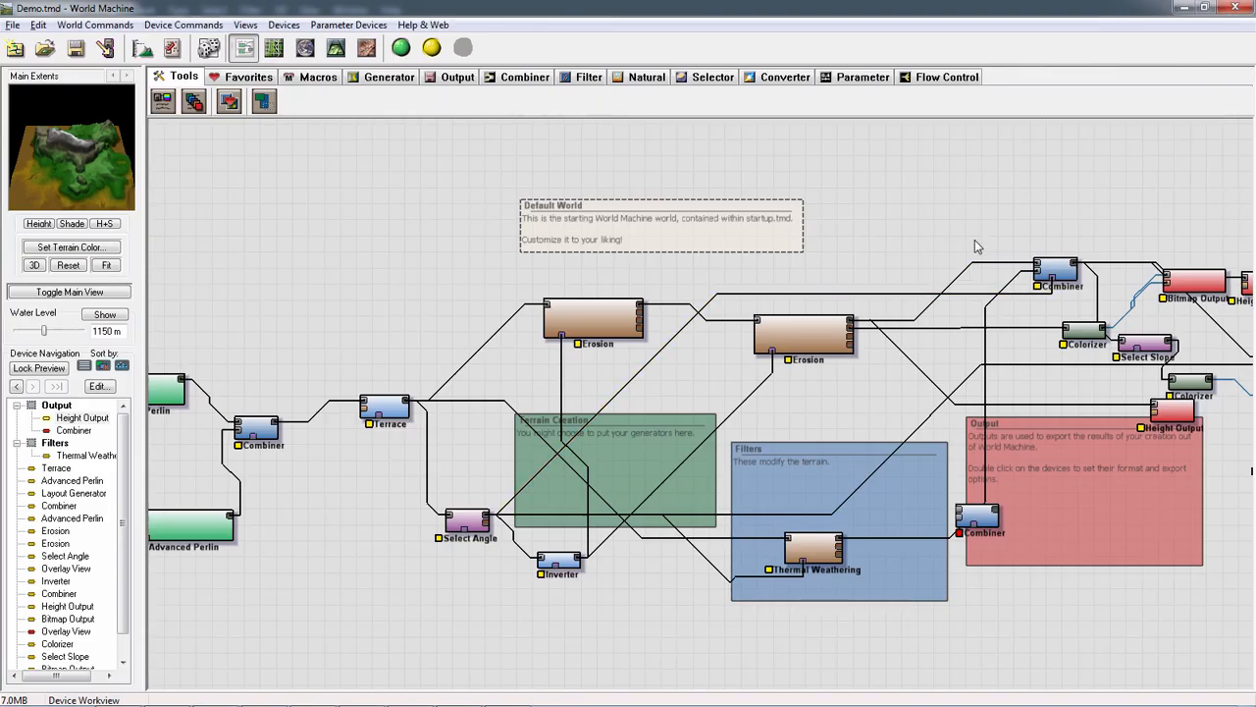
scroll(979, 245, up, 3)
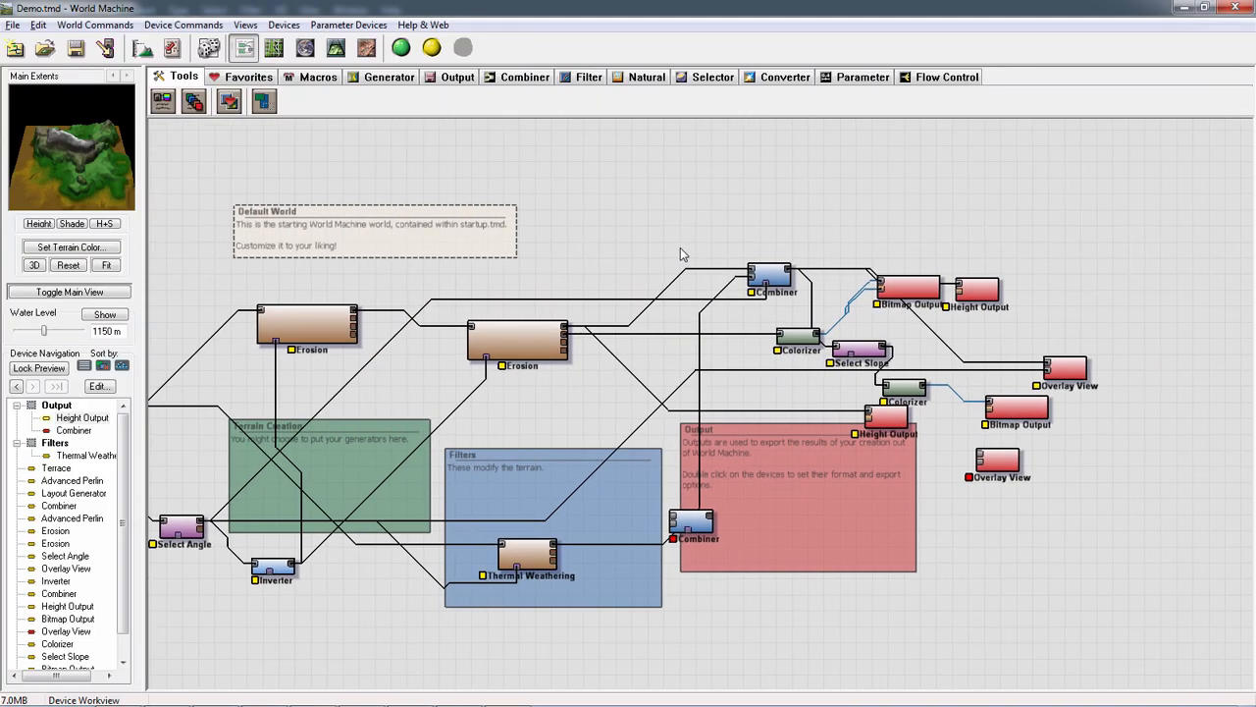
drag(921, 287, 955, 225)
drag(977, 291, 1022, 283)
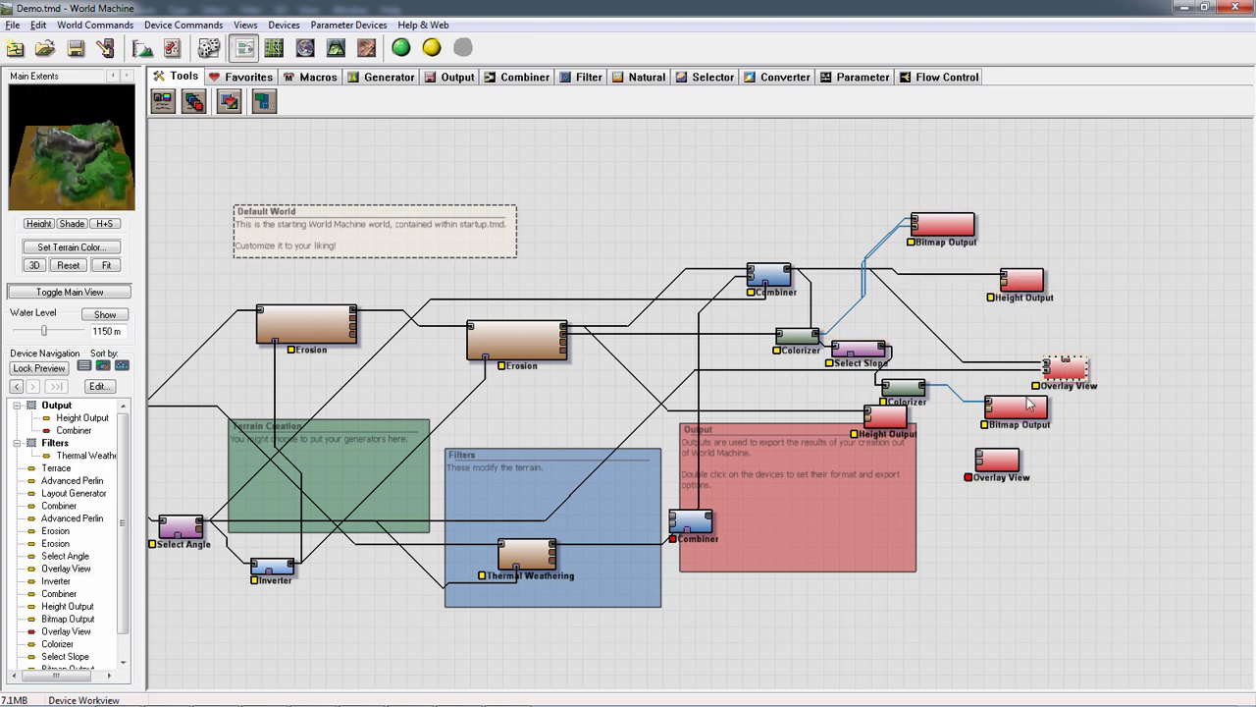
click(1019, 405)
click(999, 460)
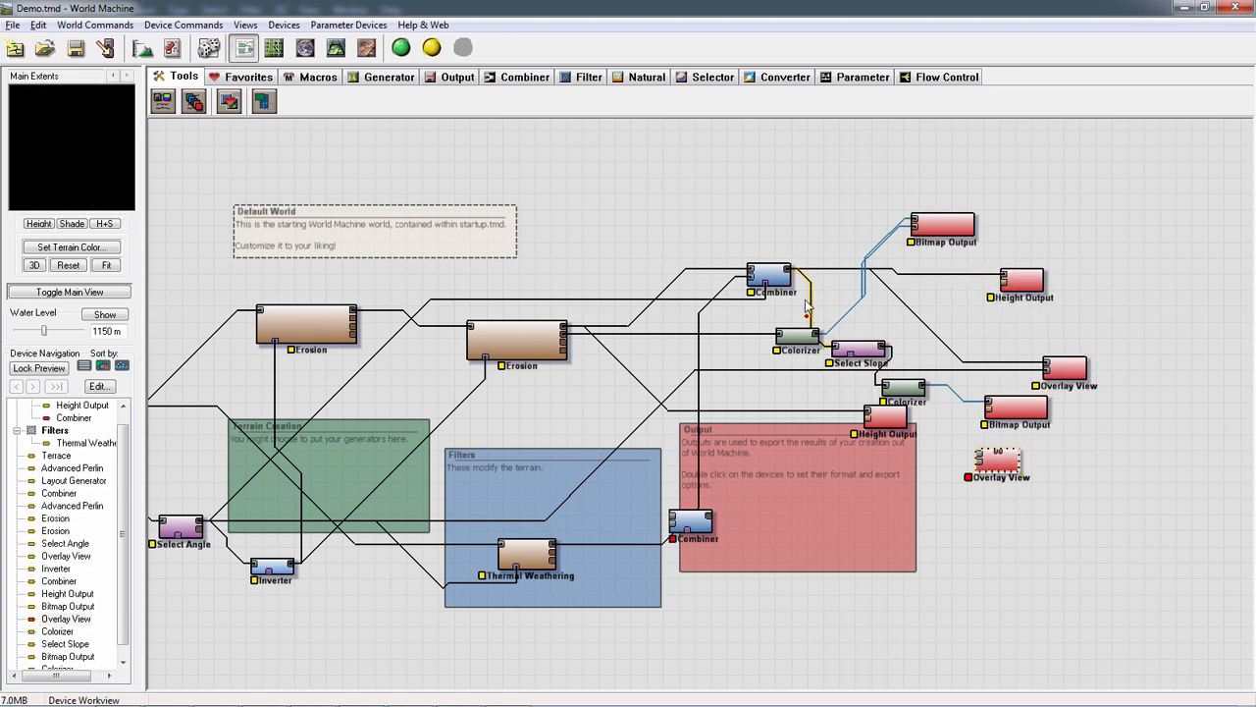
Spread out the upper Combiner, both Colorizers and the Select Slope device, placing the first Colorizer above the Combiner
drag(765, 273, 736, 269)
drag(806, 330, 768, 201)
click(876, 348)
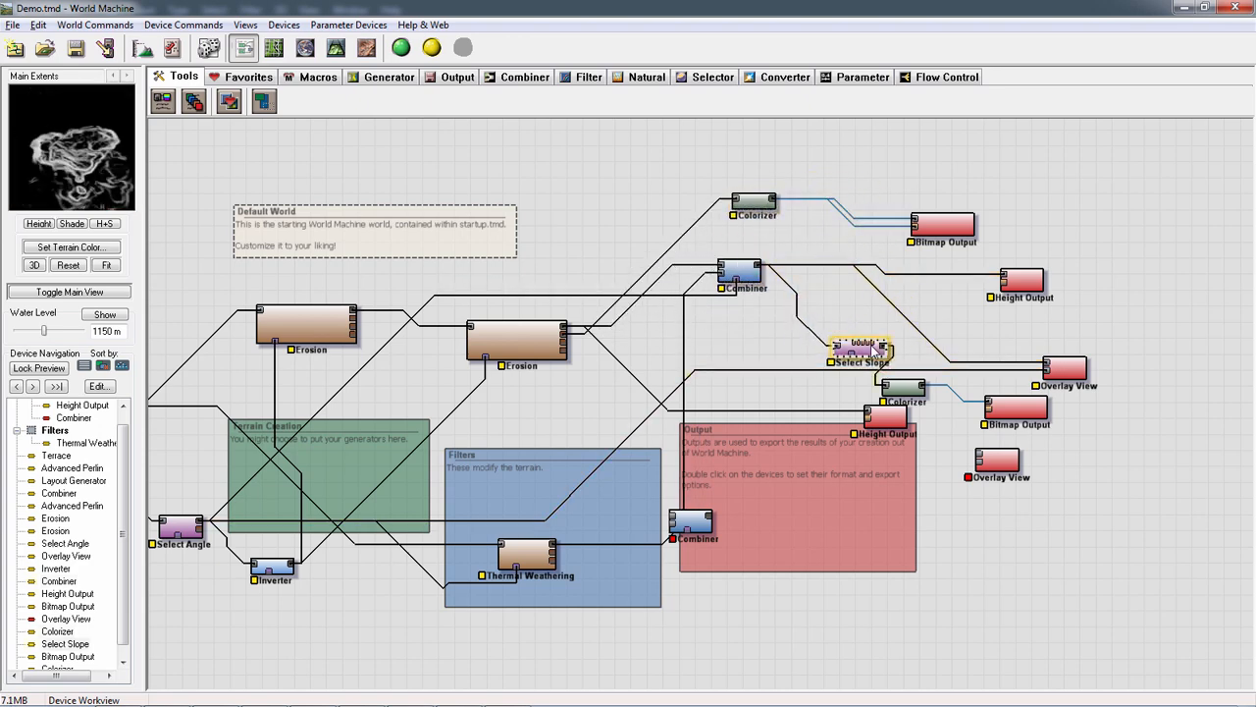
drag(874, 348, 865, 334)
drag(902, 390, 917, 359)
Reposition the lower Height Output, the connected Overlay View, the second Erosion and the upper Combiner to untangle the wires
drag(873, 426, 751, 429)
drag(1048, 369, 1063, 356)
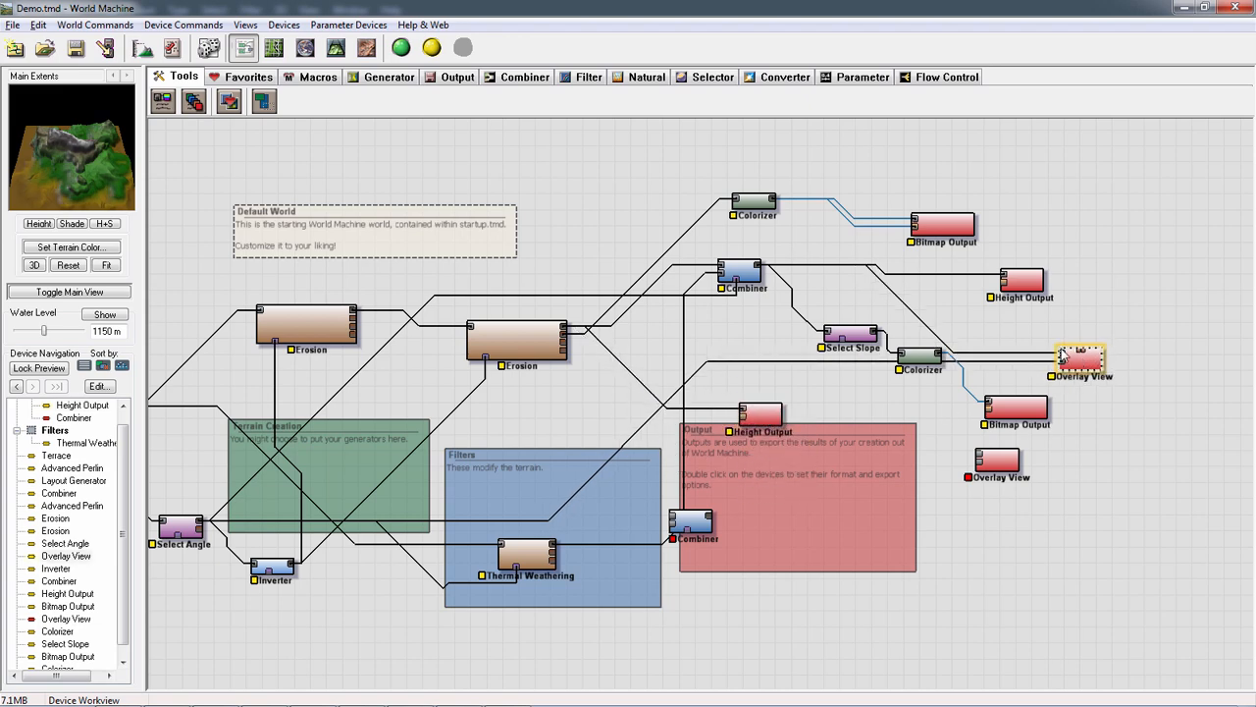
drag(564, 347, 510, 307)
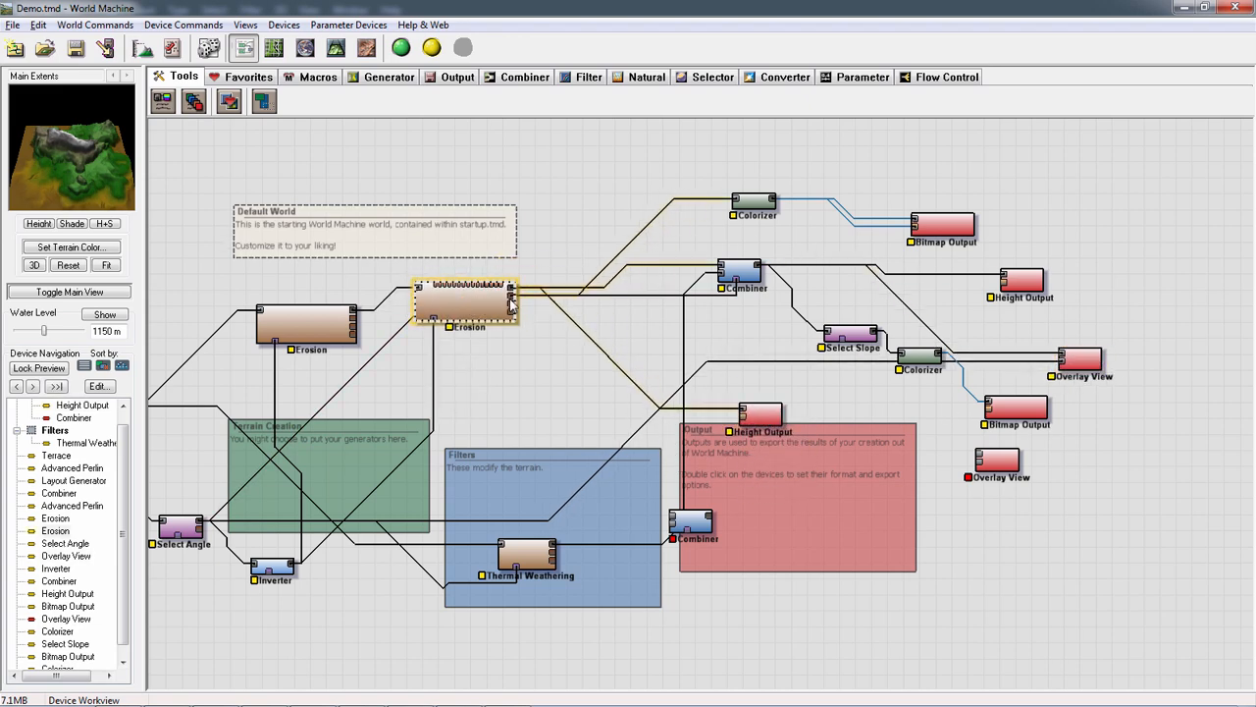
drag(744, 271, 763, 280)
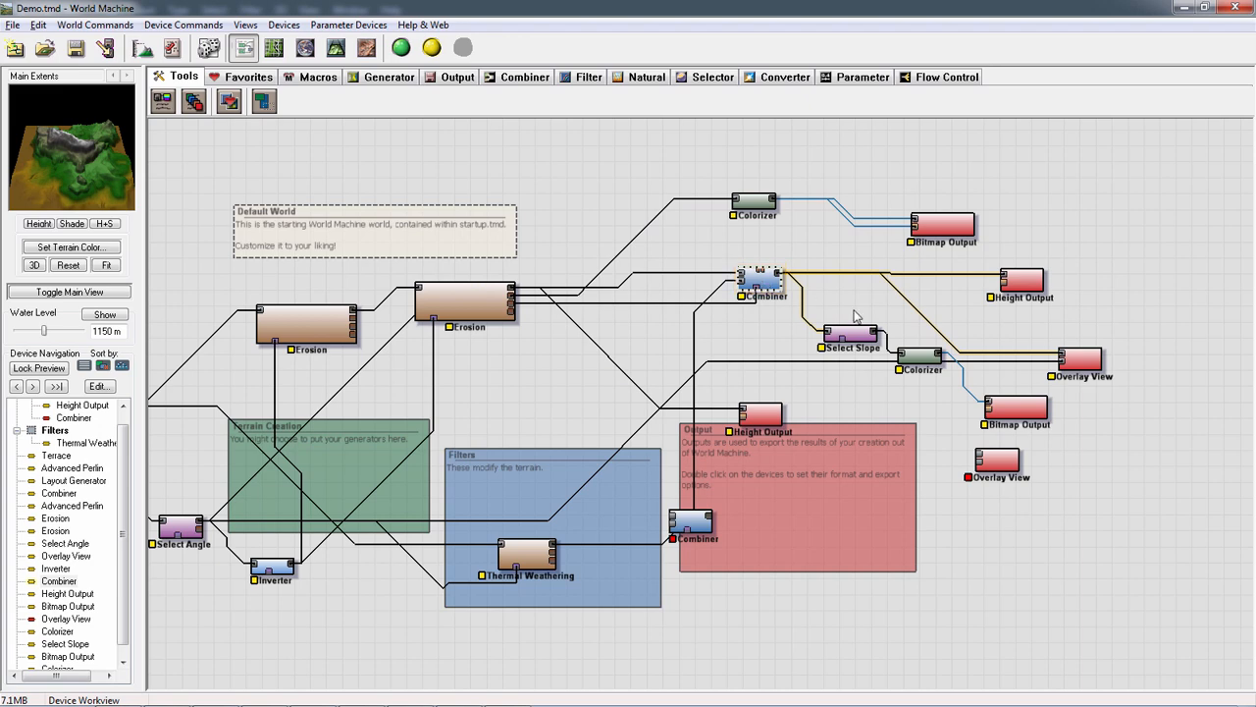
Connect the second Erosion's primary heightfield output to the upper Colorizer and apply the Sandstone gradient preset
click(753, 201)
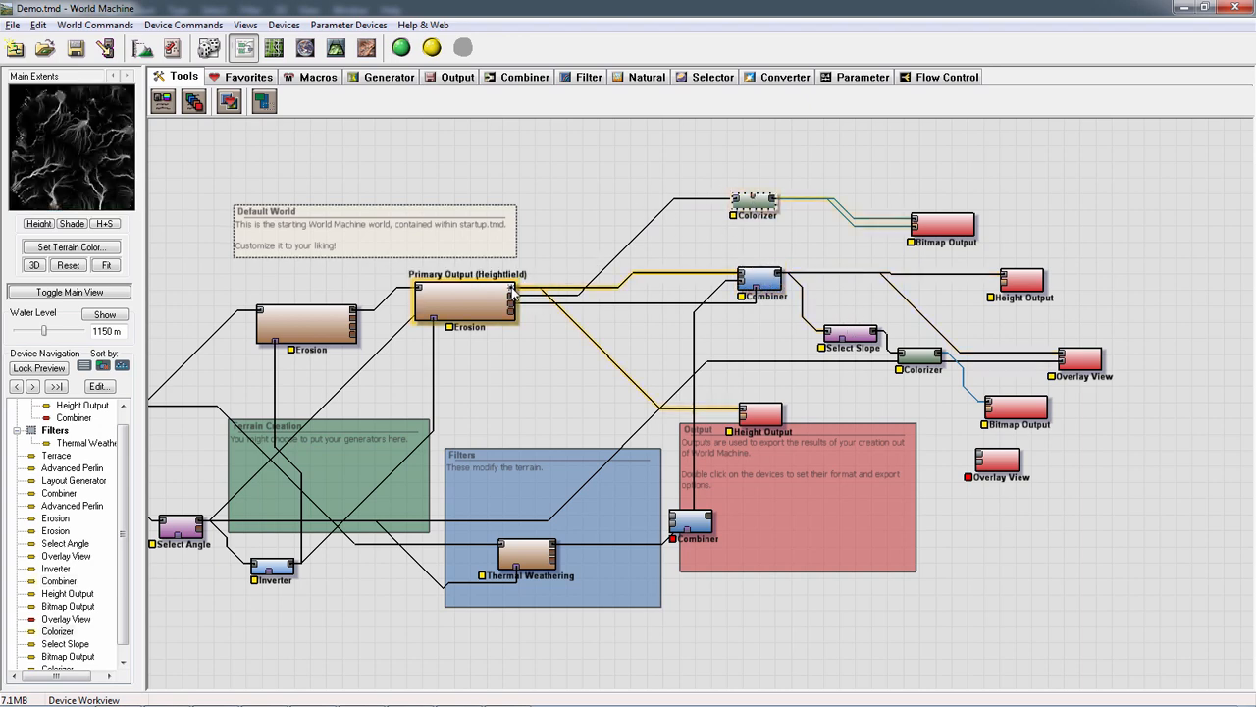
drag(512, 290, 754, 203)
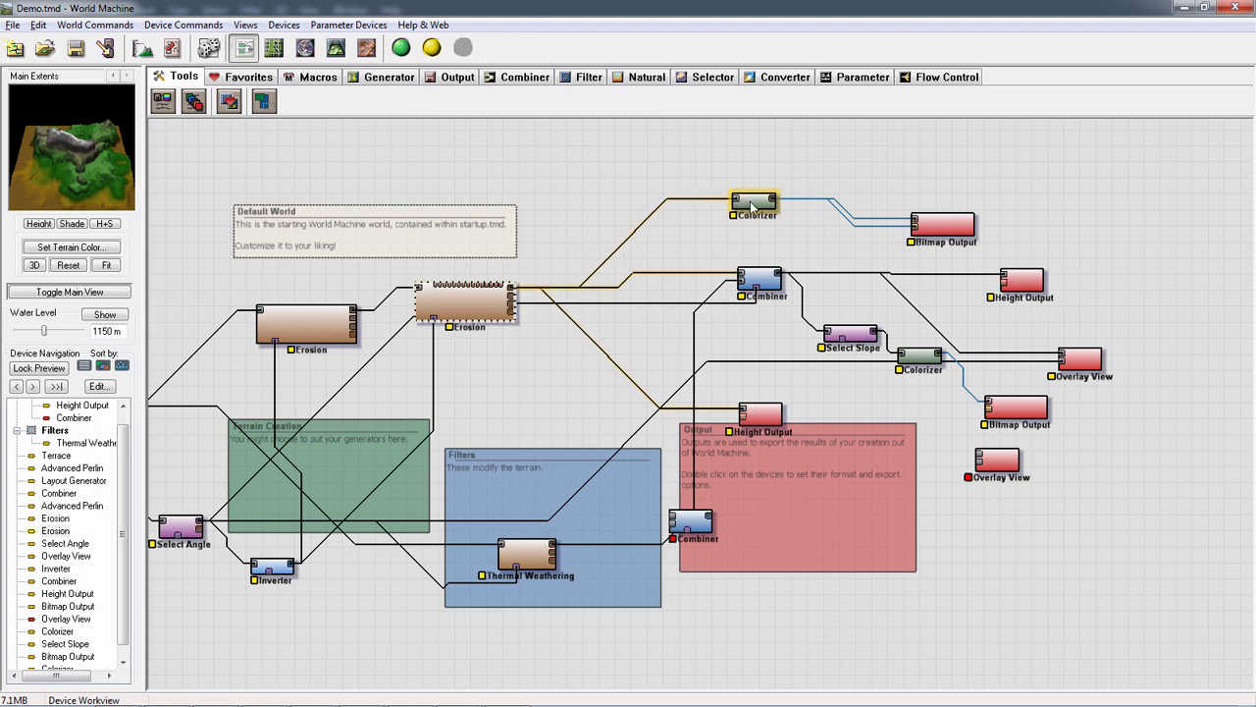
double_click(754, 203)
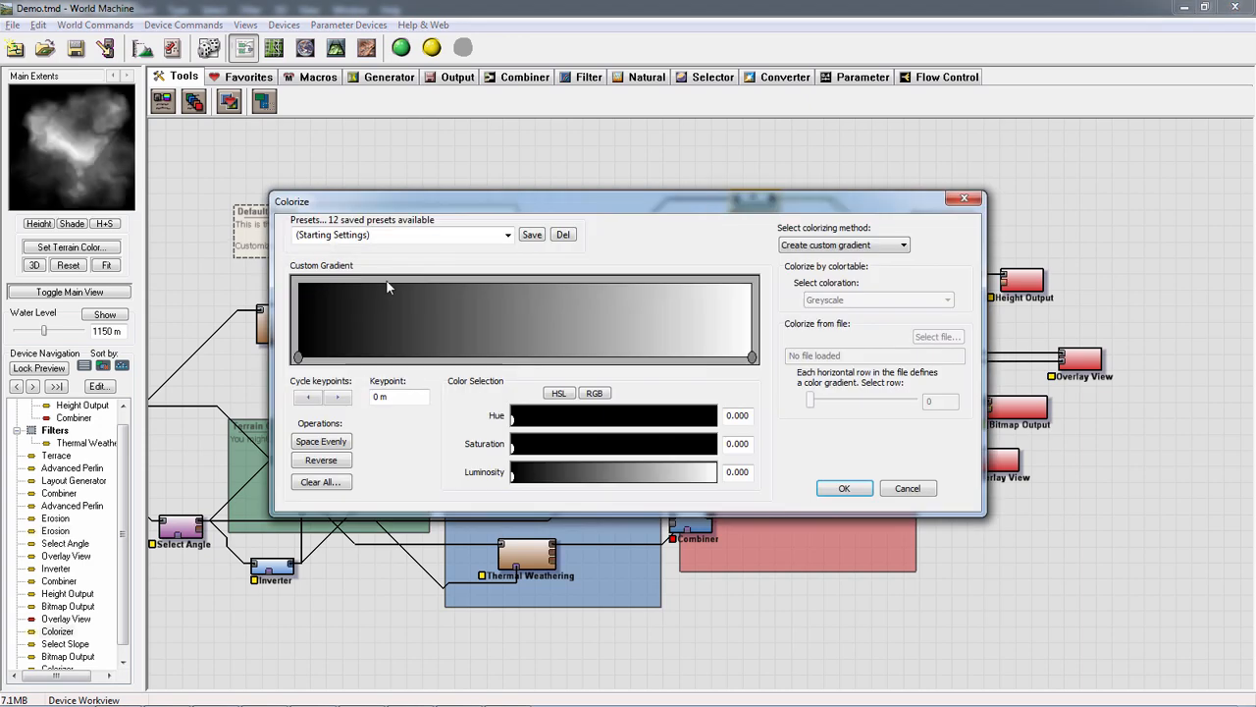
click(492, 232)
scroll(481, 235, down, 3)
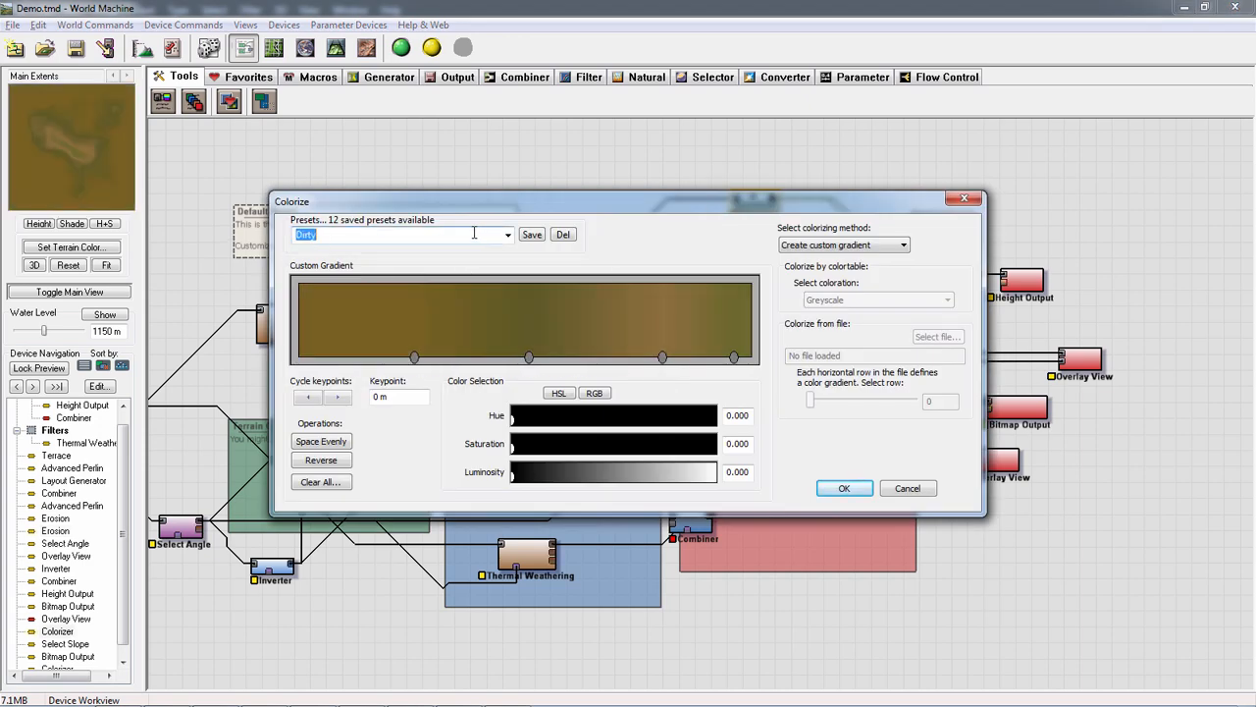
scroll(471, 235, down, 3)
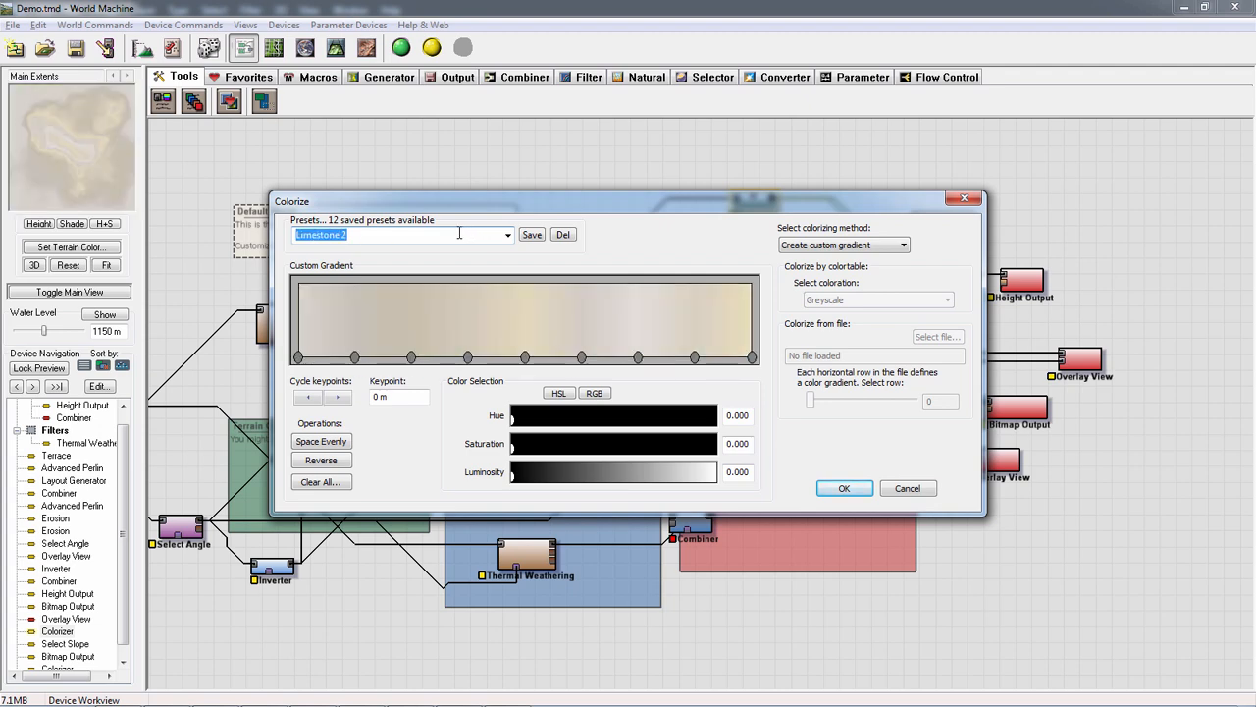
scroll(458, 234, down, 2)
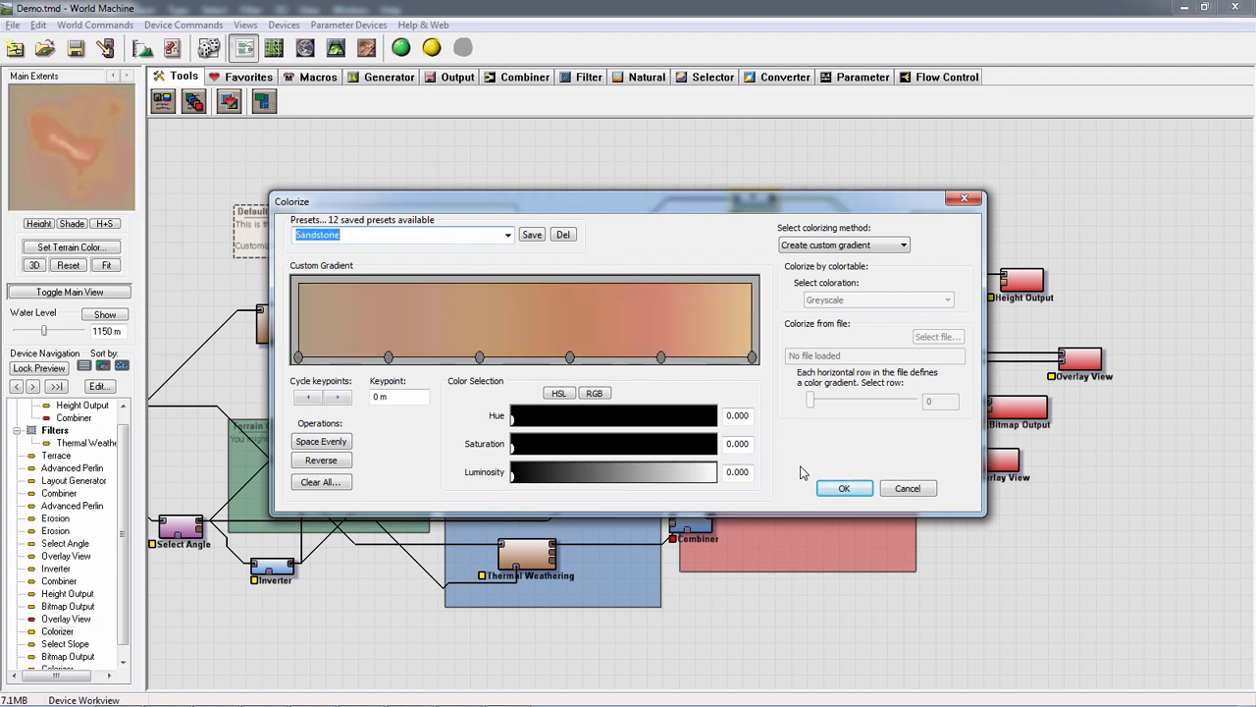
click(835, 488)
Preview the second Erosion, the upper Colorizer and its Bitmap Output in turn
click(487, 312)
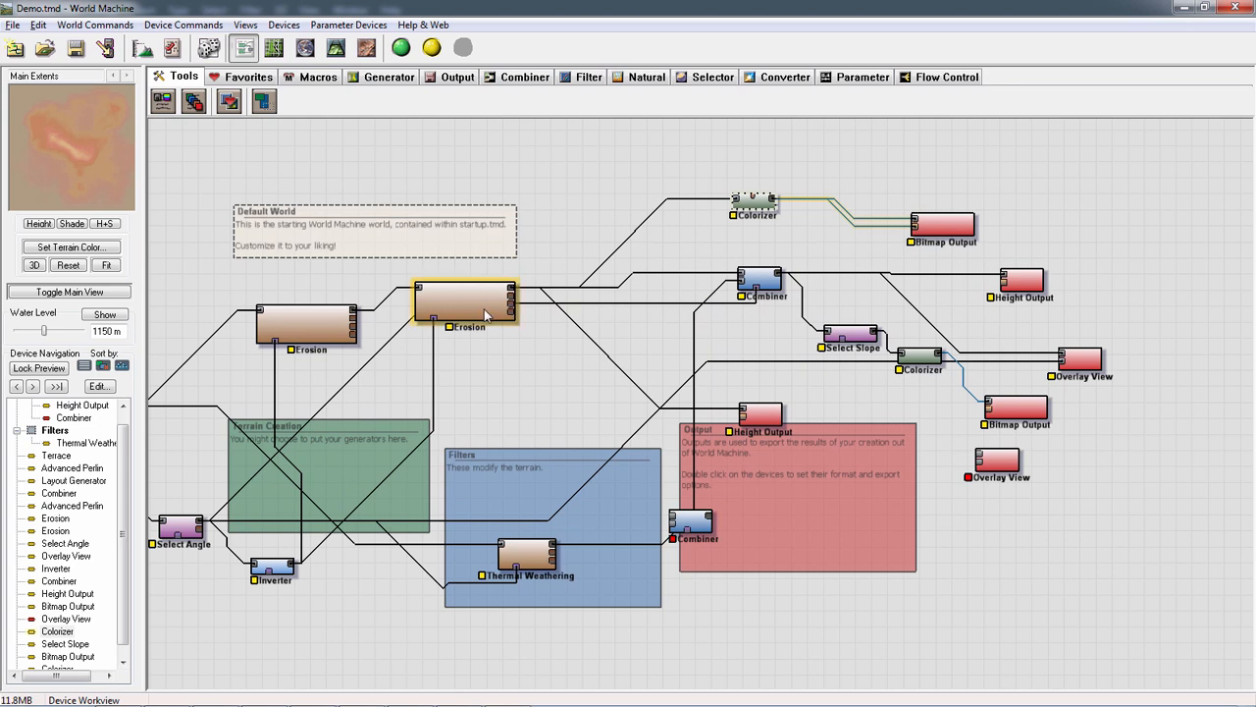
click(762, 204)
click(942, 225)
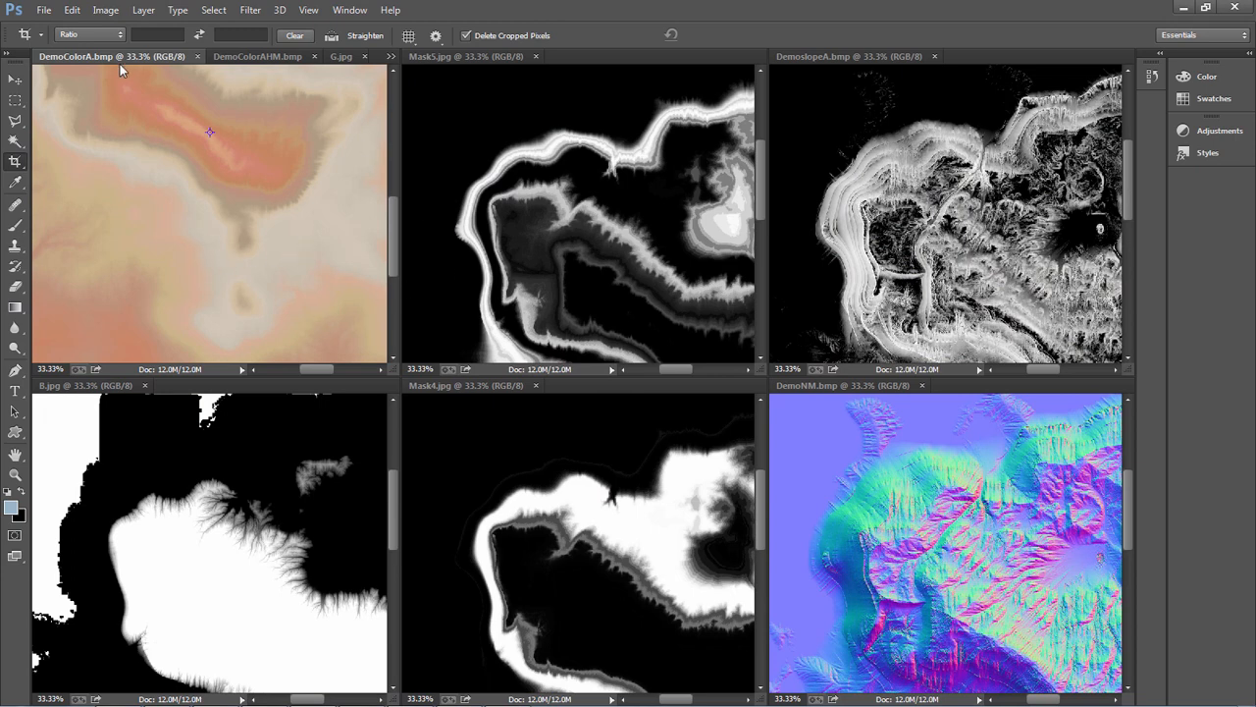
Switch to Photoshop, bring DemoColorAHM.bmp to the front of its pane and make Mask5.jpg the active image
click(280, 57)
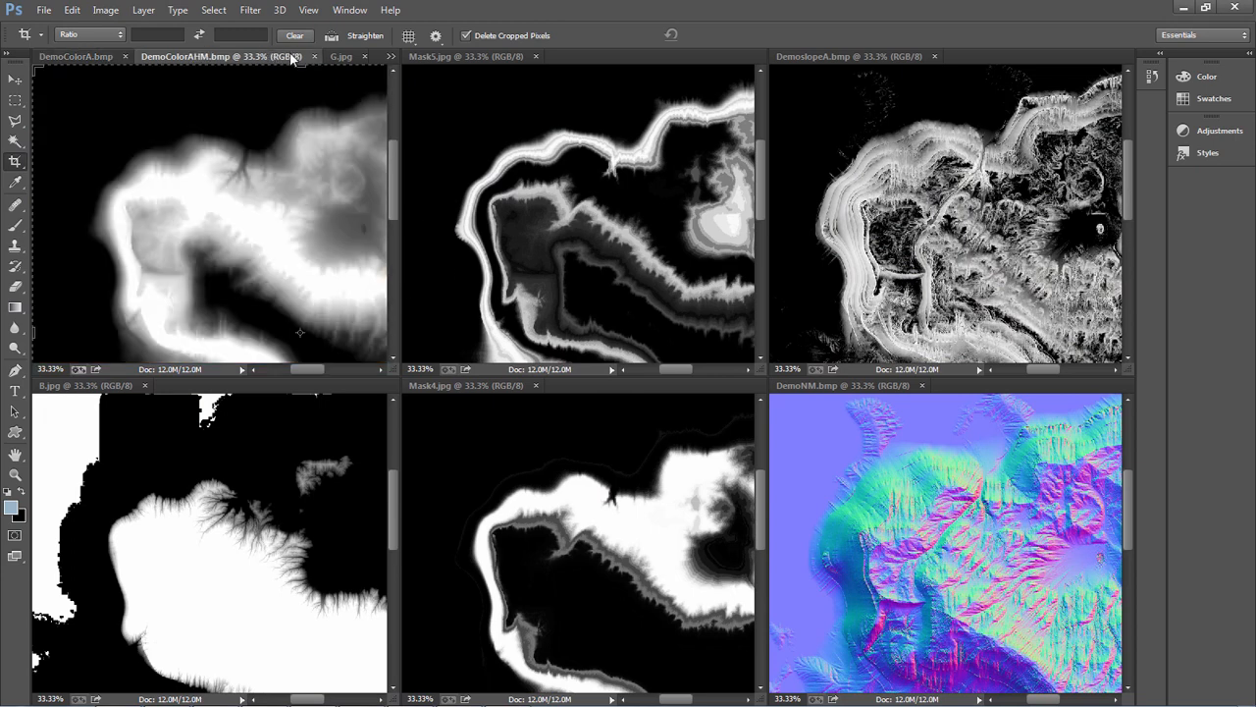
click(478, 55)
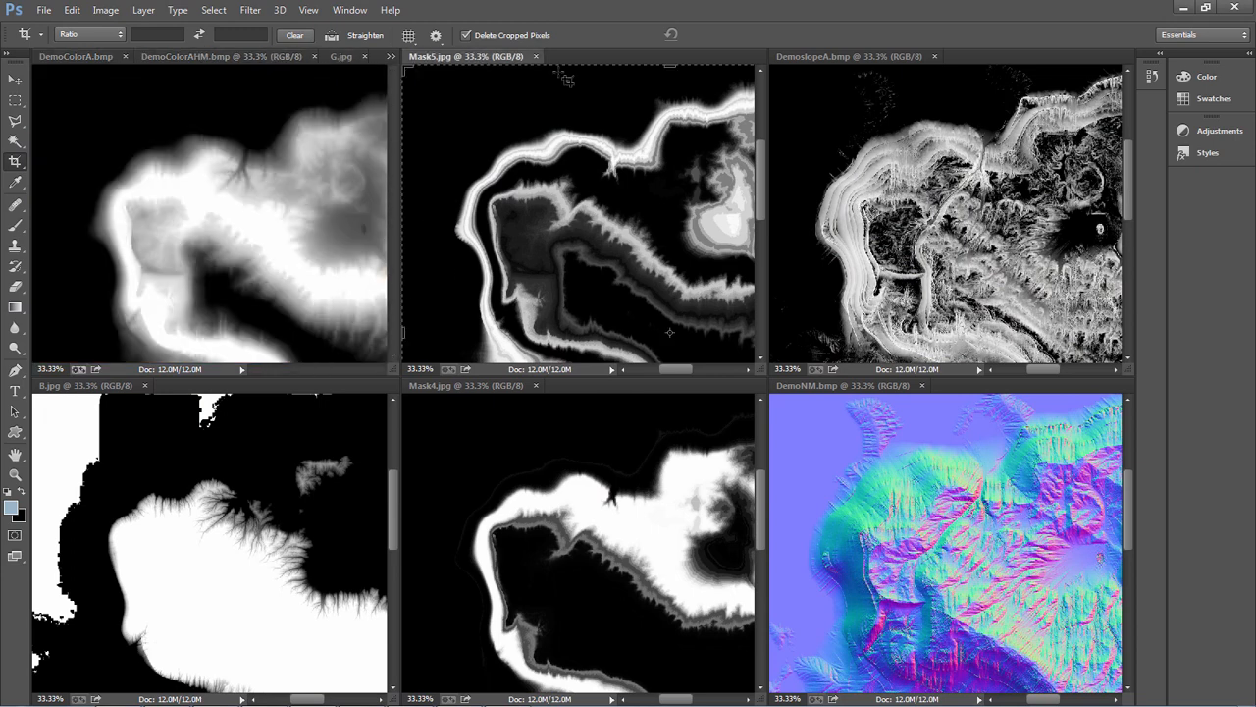
Start opening files from the Desktop and select the OVer and masks Photoshop documents
click(43, 10)
click(59, 41)
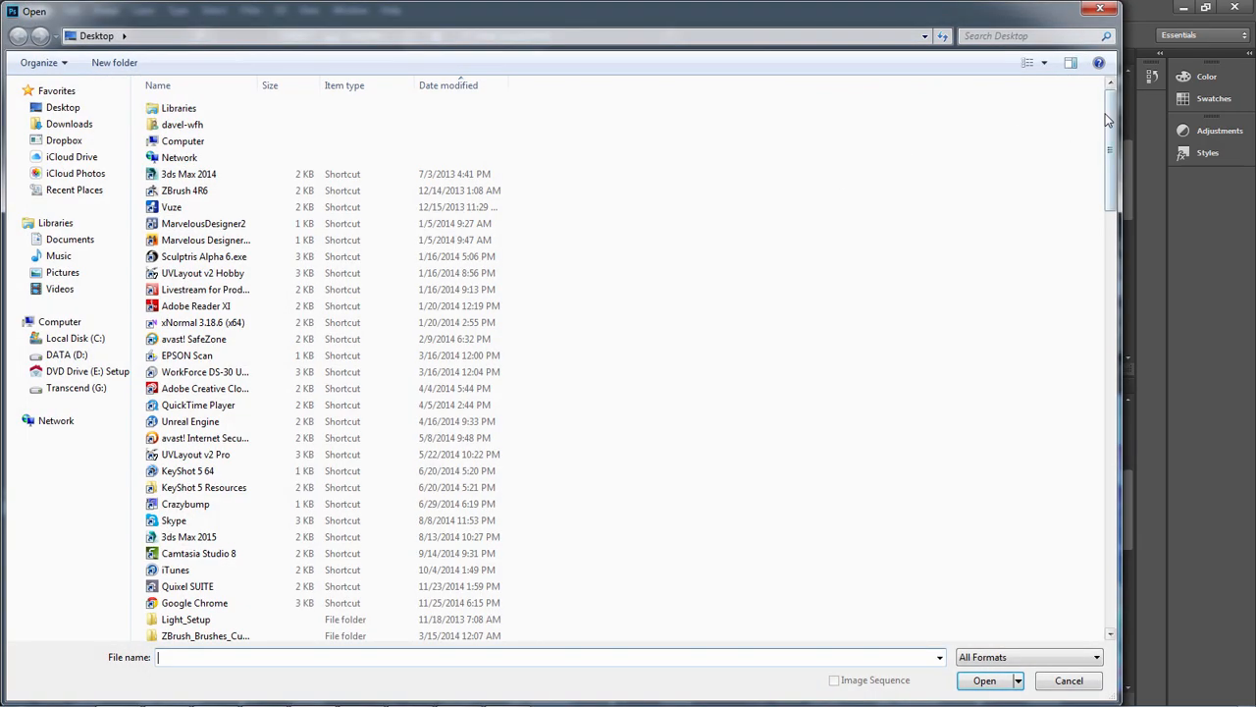
drag(1106, 118, 1093, 515)
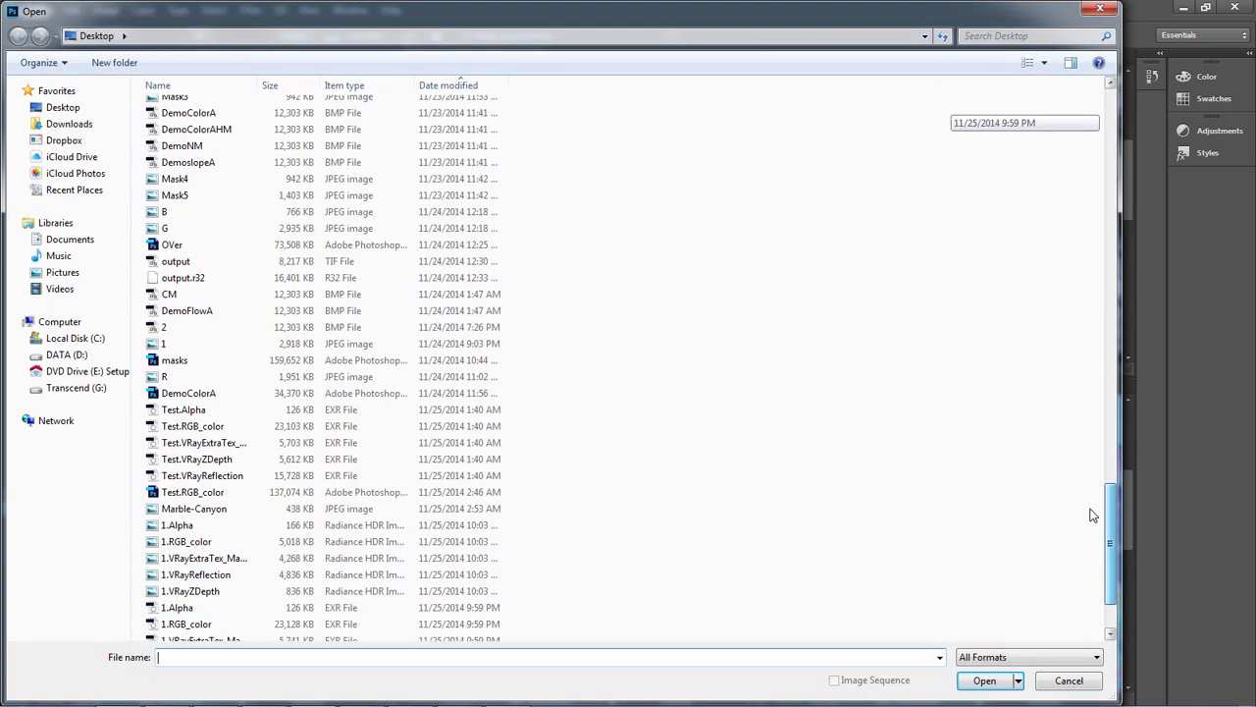
click(168, 252)
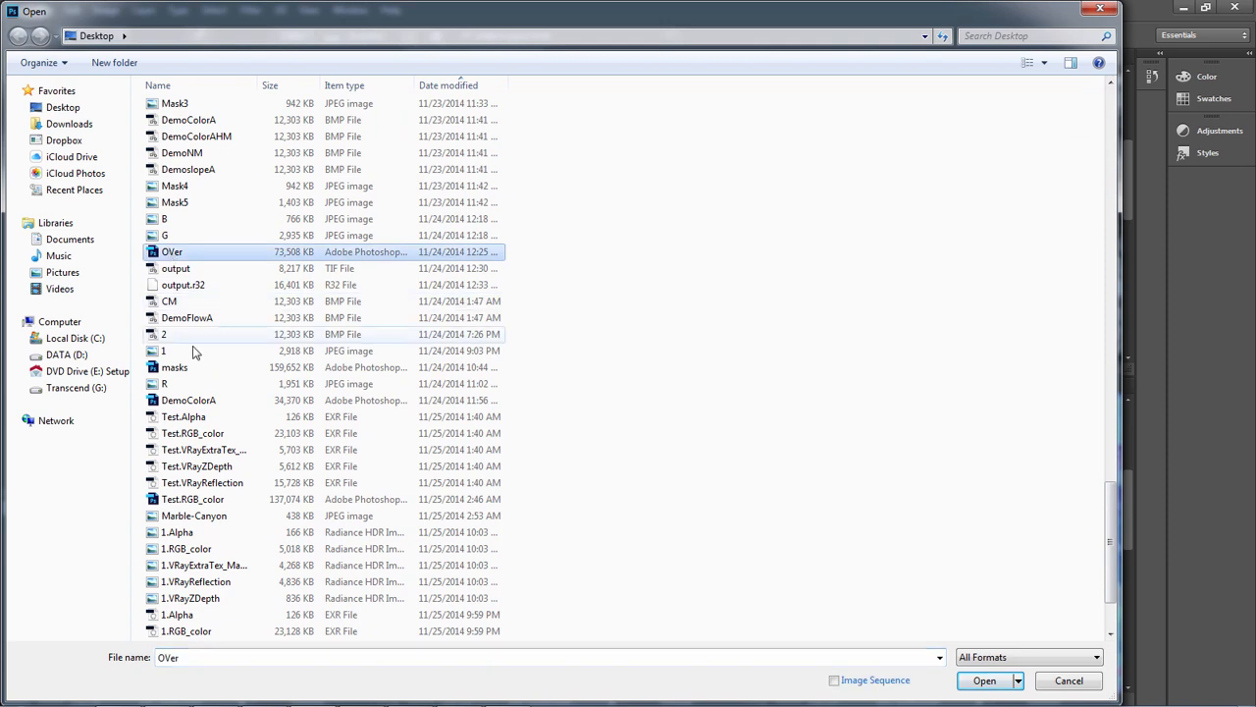
ctrl+click(172, 368)
scroll(331, 409, down, 2)
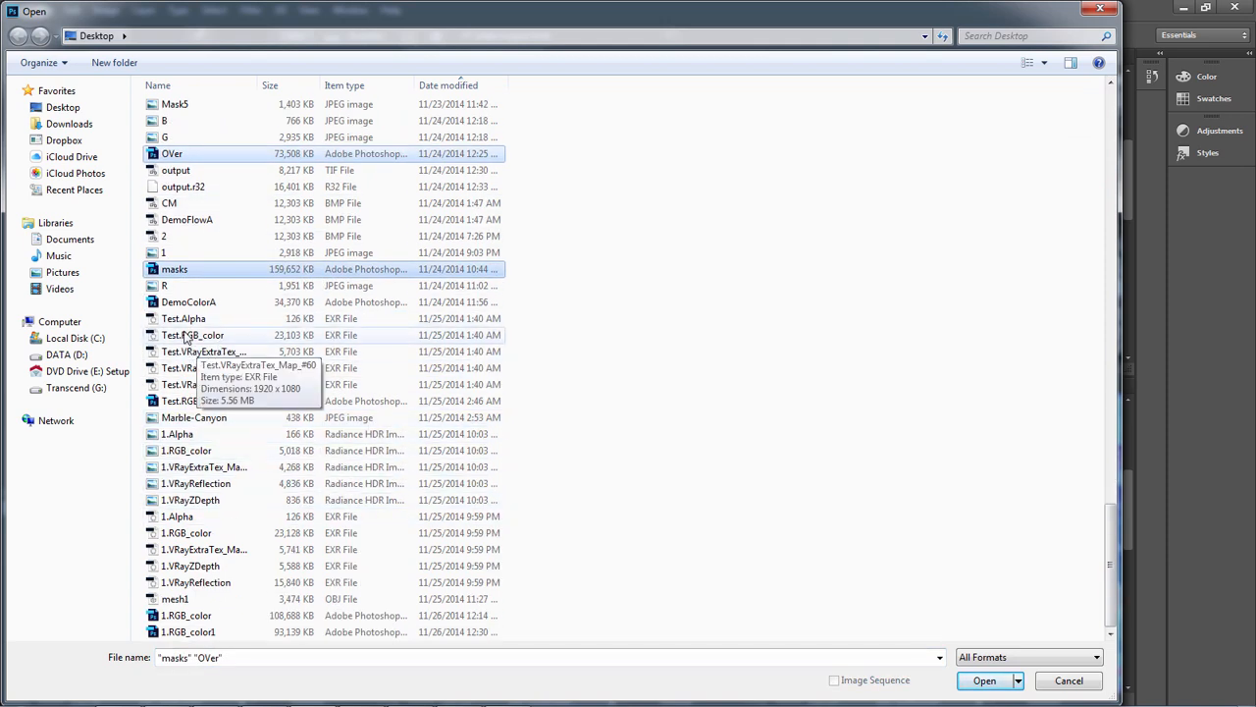
Switch to 3ds Max to check the bitmap file used by Map #73, and return to Photoshop's file selection
key(alt+Tab)
click(607, 313)
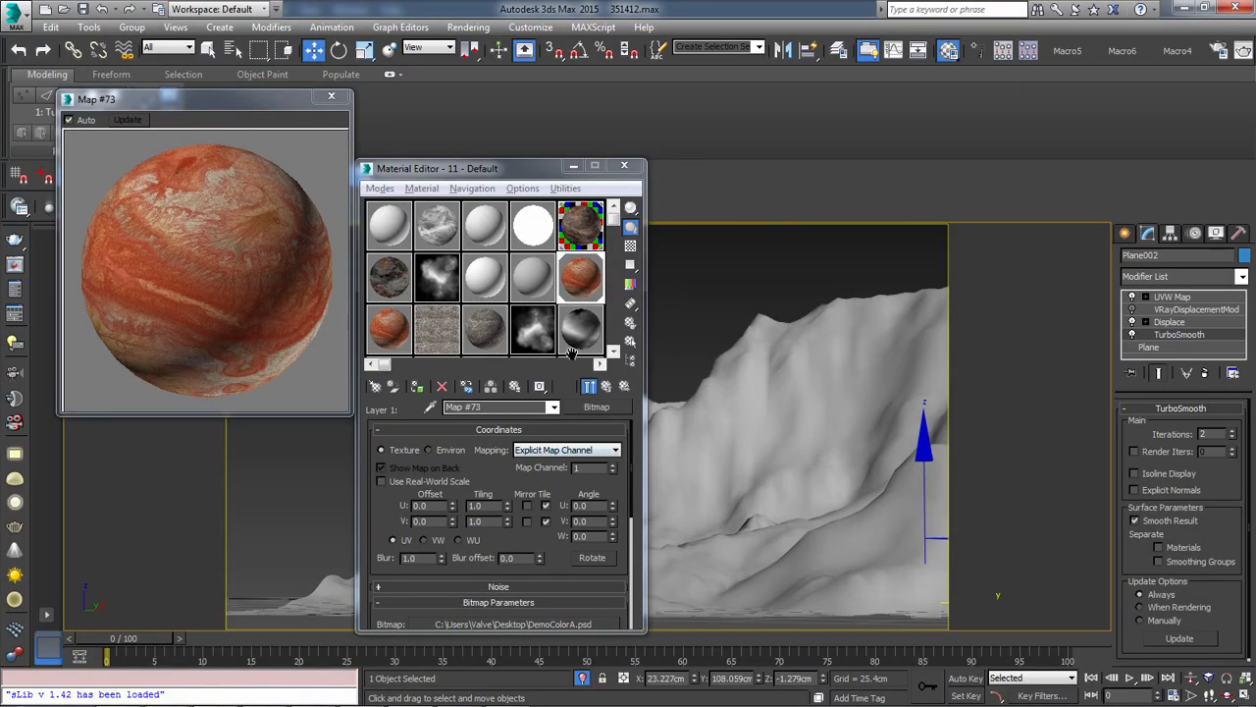
key(alt+Tab)
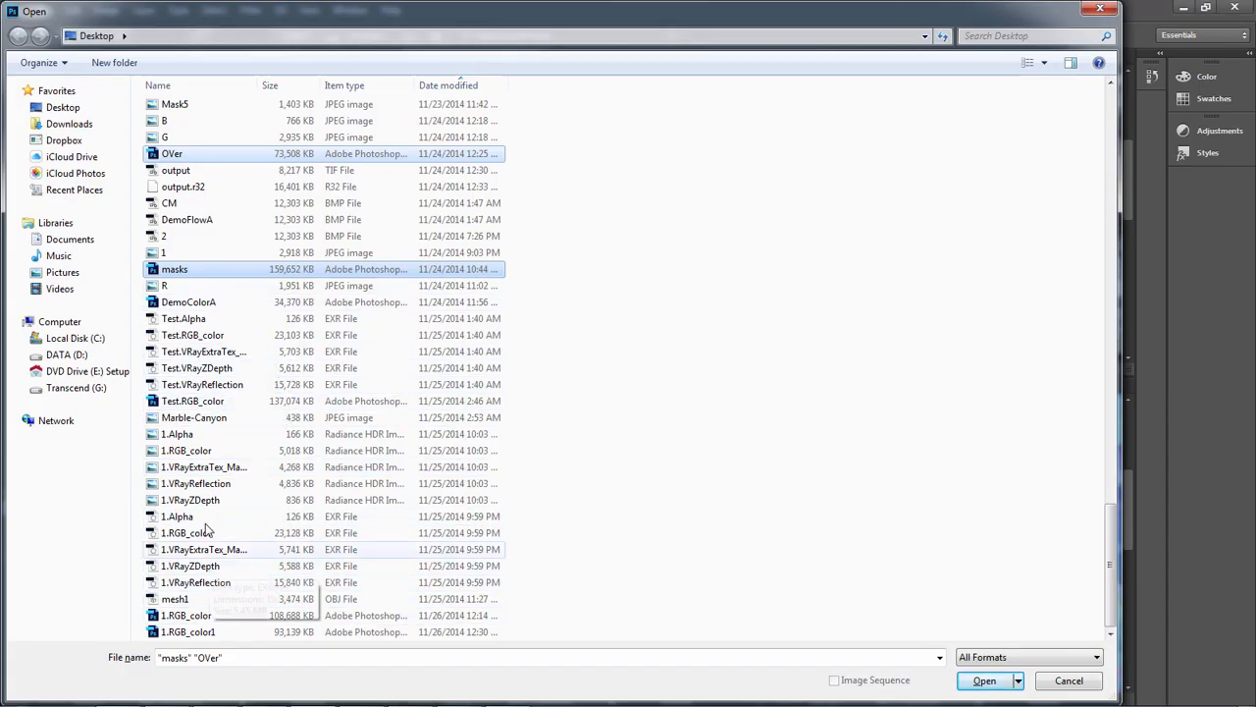
Open only DemoColorA.psd and show it in its own maximized floating window
click(199, 307)
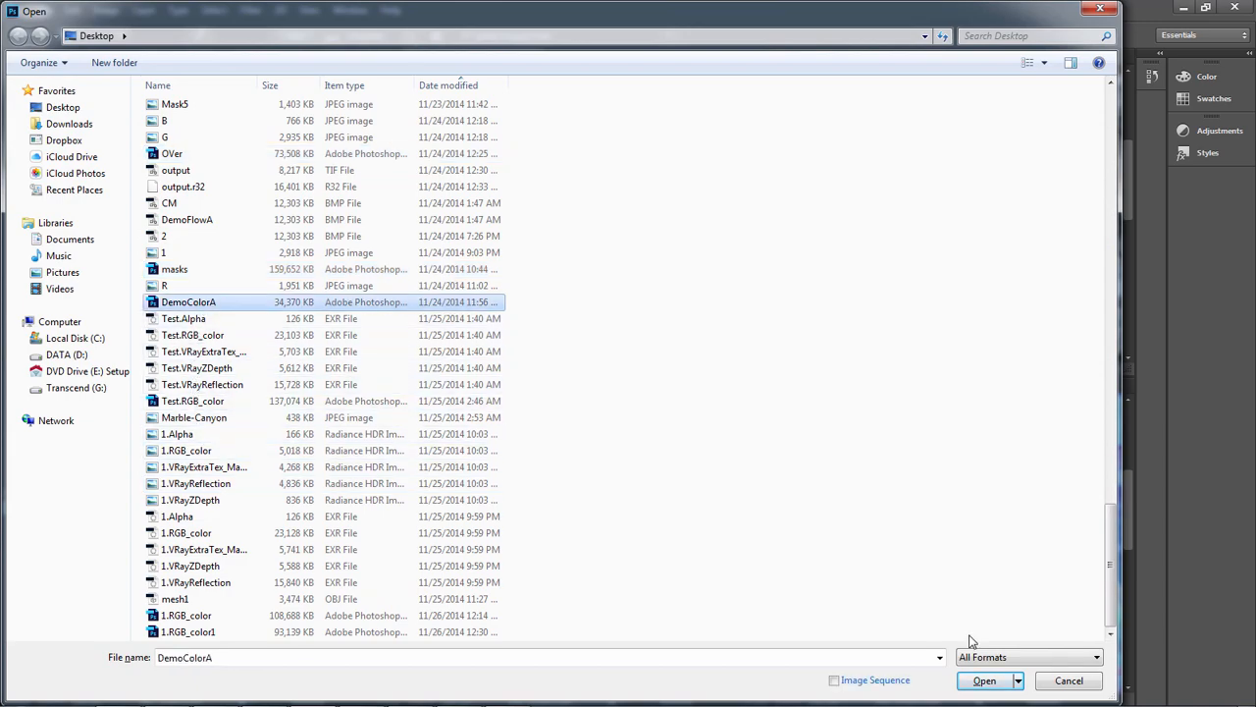
click(985, 680)
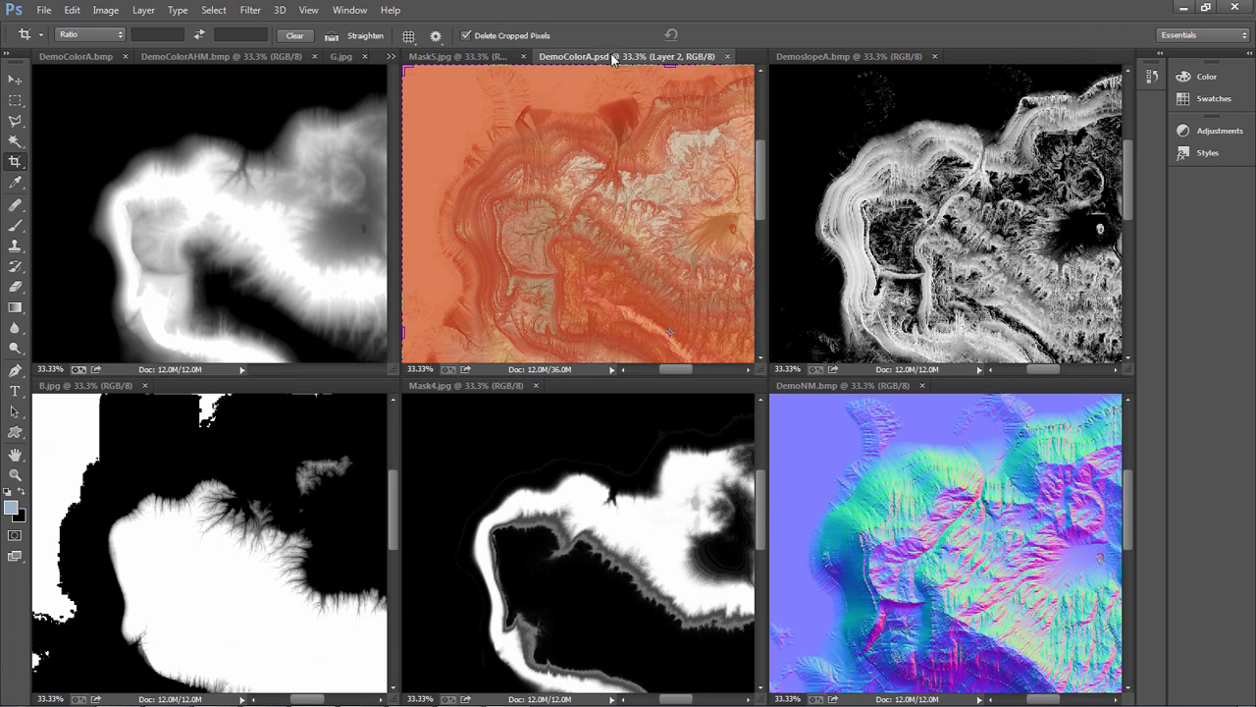
drag(612, 58, 605, 187)
double_click(605, 187)
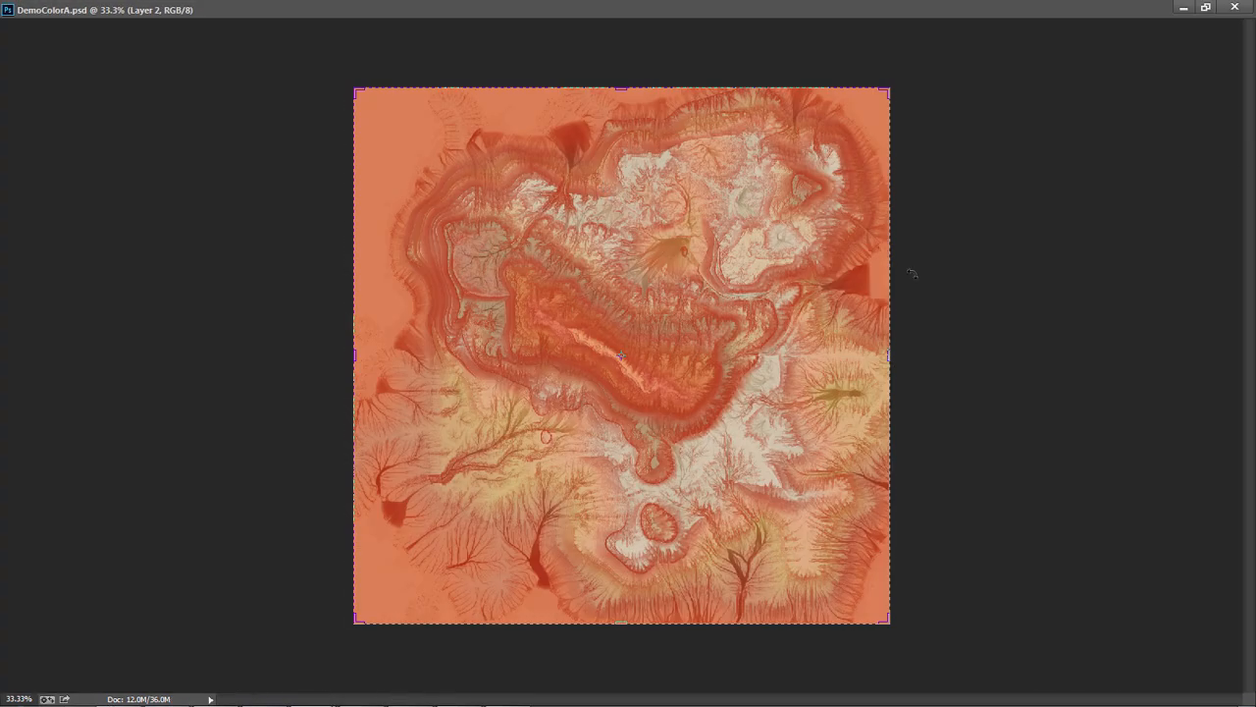
Display the layer list beside the image and hide Layer 2, Curves 1 copy, Hue/Saturation 1 and Curves 1, leaving only Background visible
alt+scroll(662, 469, up, 1)
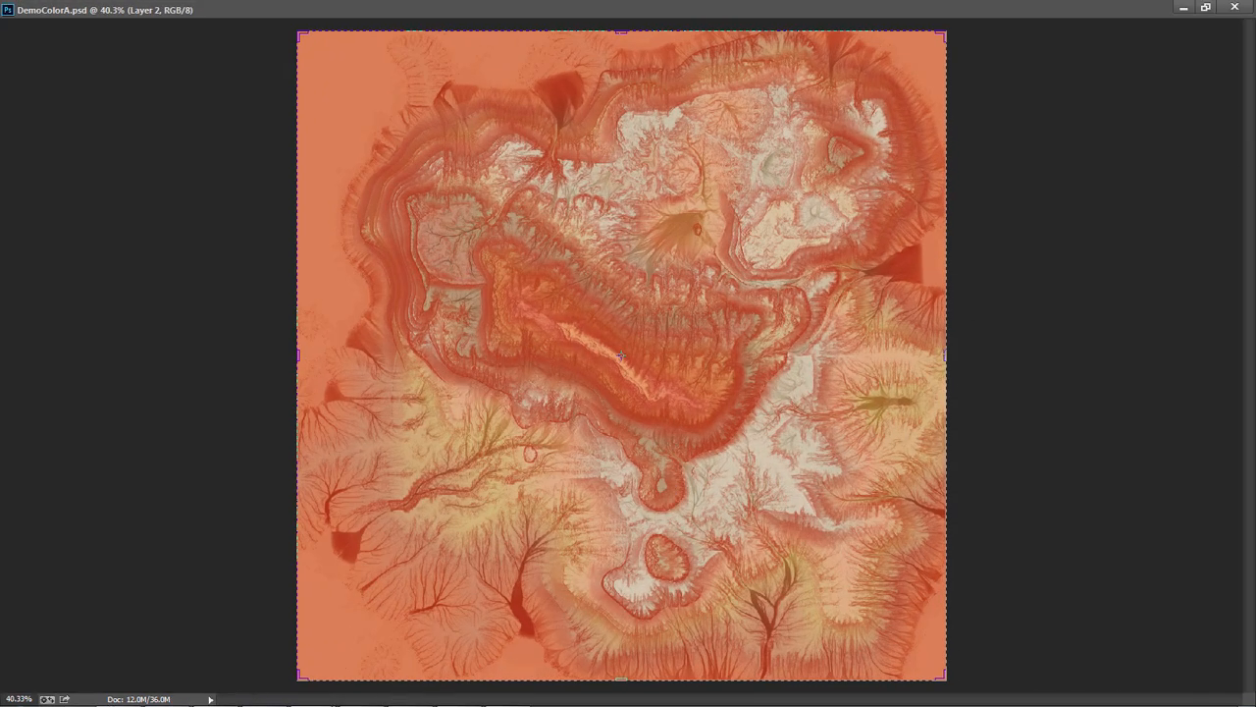
key(F7)
drag(562, 429, 1076, 123)
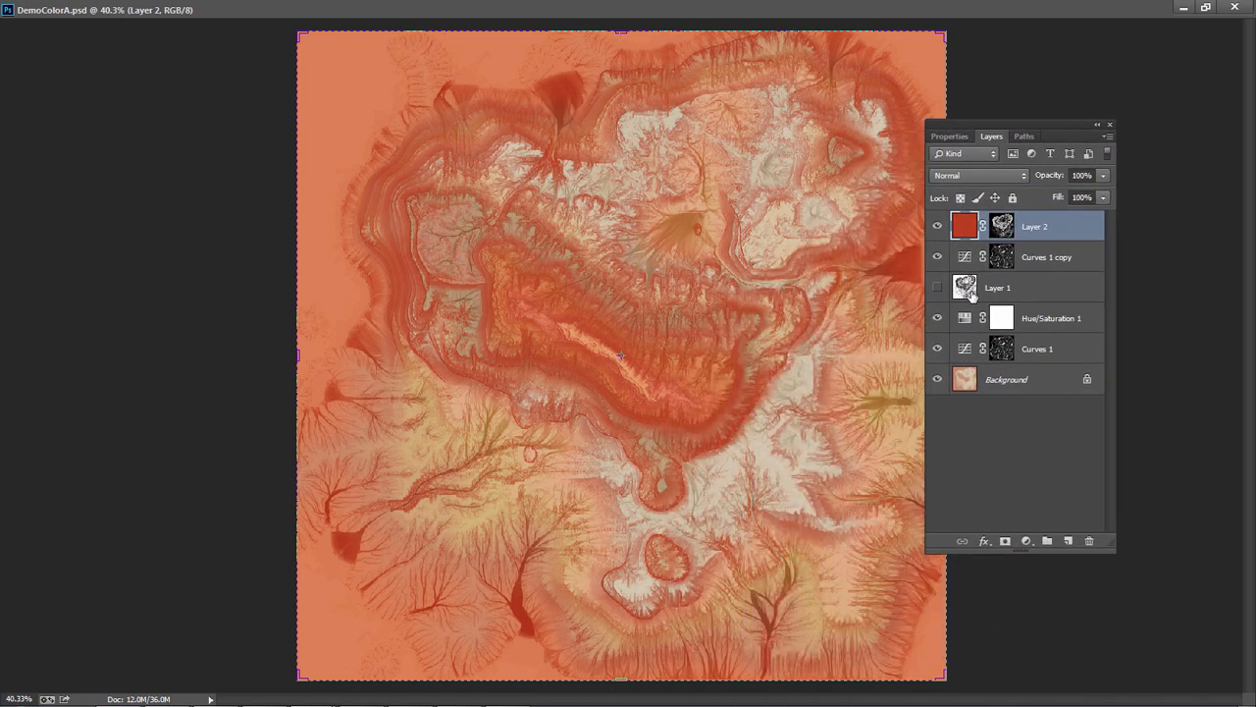
click(938, 226)
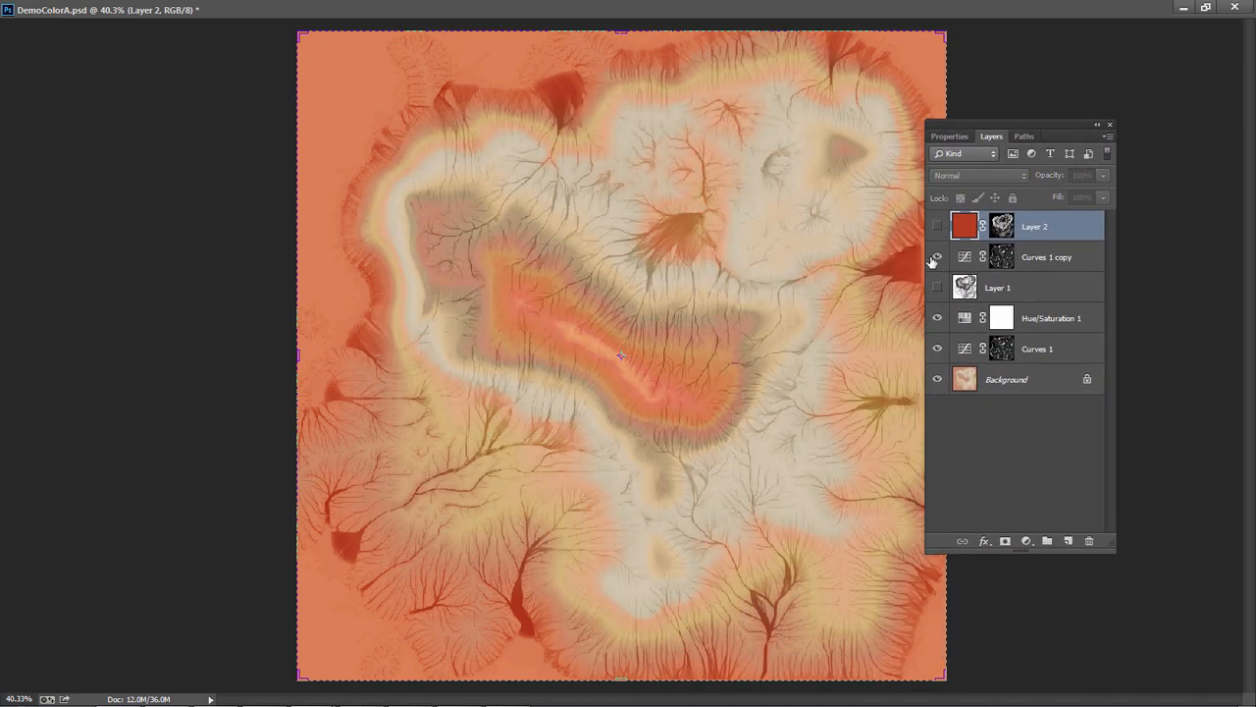
click(938, 256)
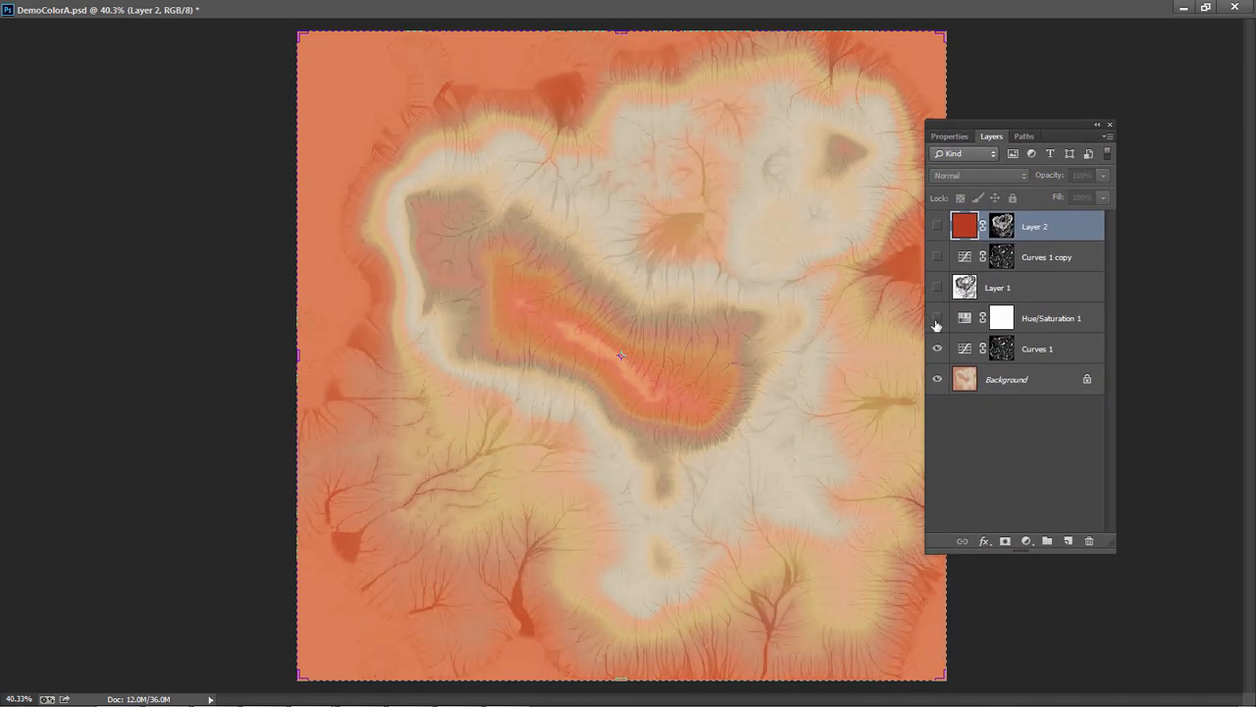
click(937, 348)
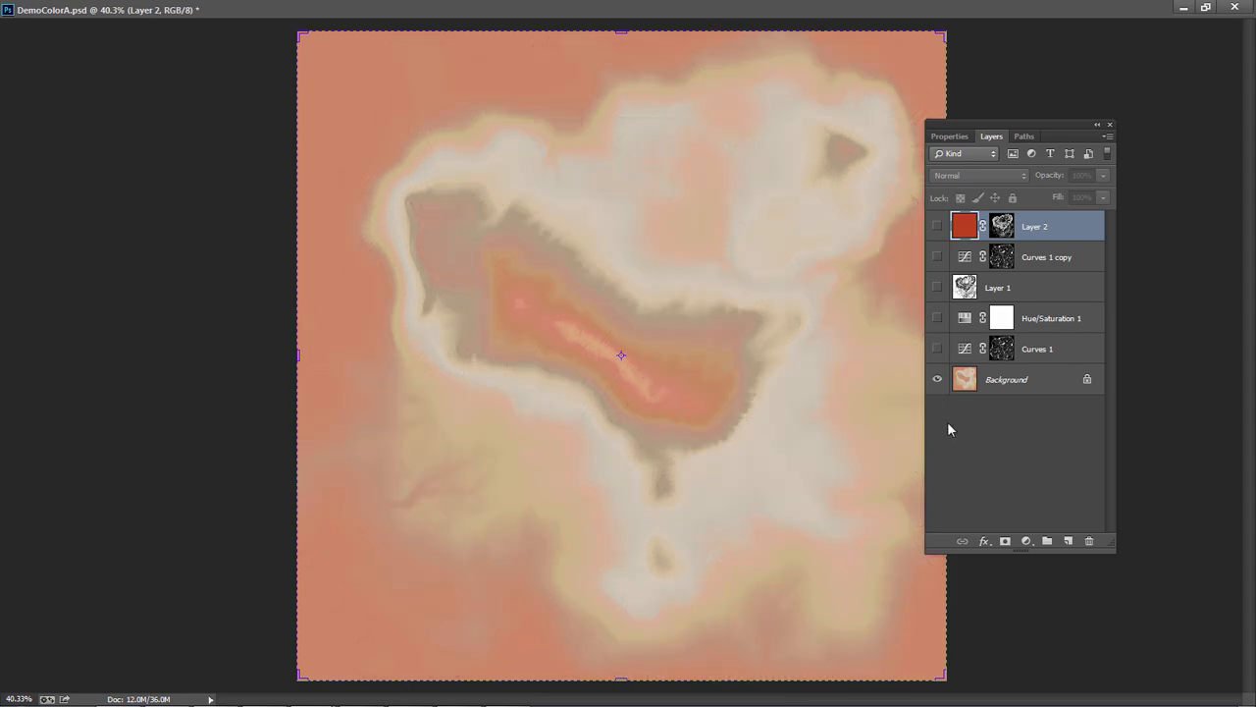
Show the Curves 1 layer, view its mask alone, and switch to World Machine to check the second Erosion device before returning
click(937, 348)
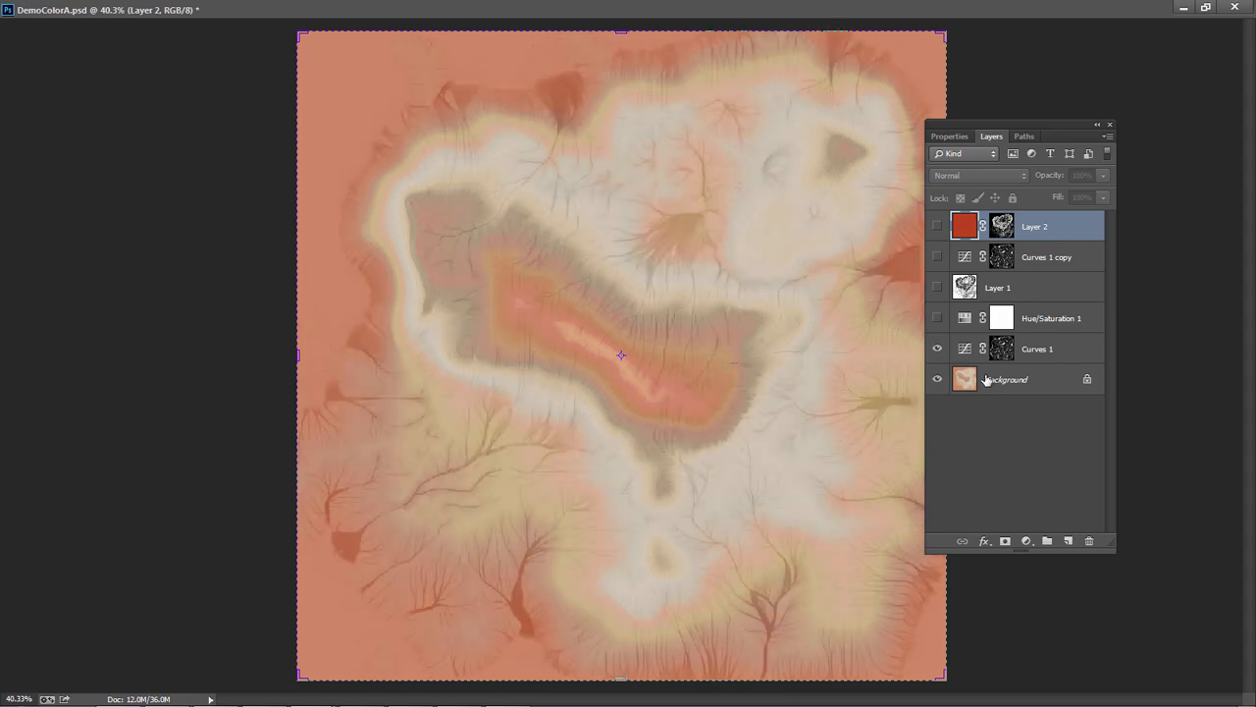
alt+click(1001, 349)
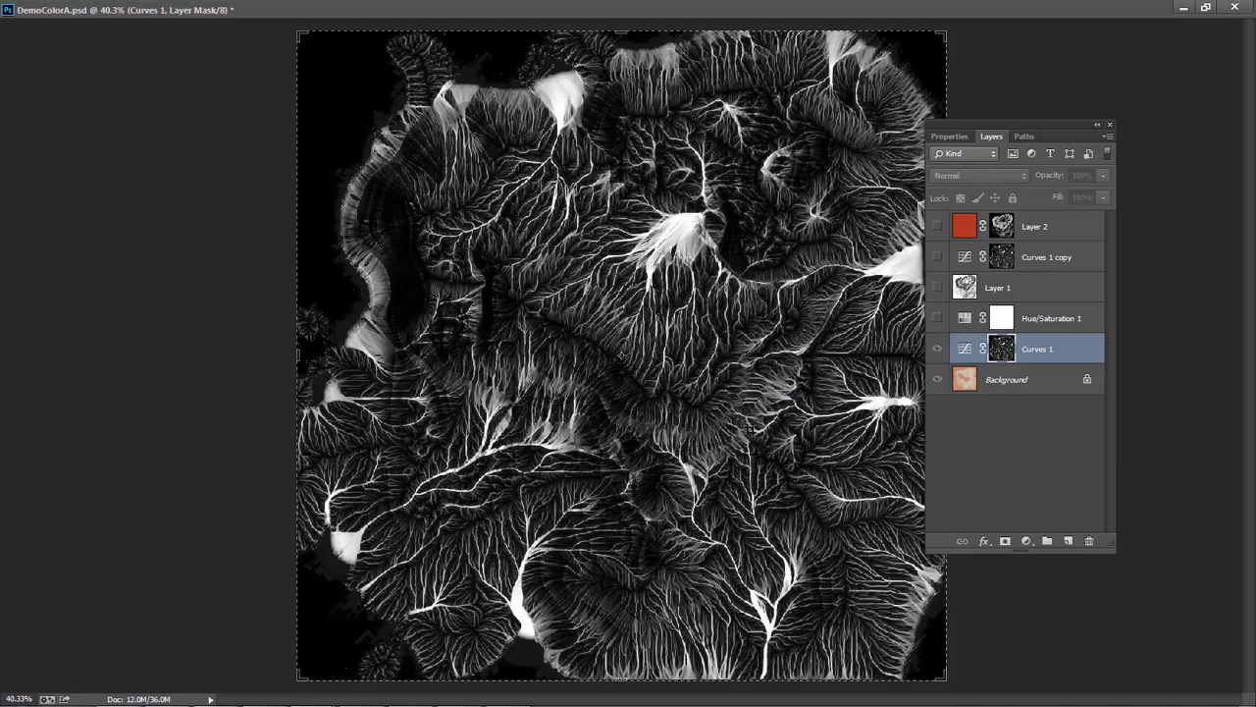
key(alt+Tab)
click(467, 300)
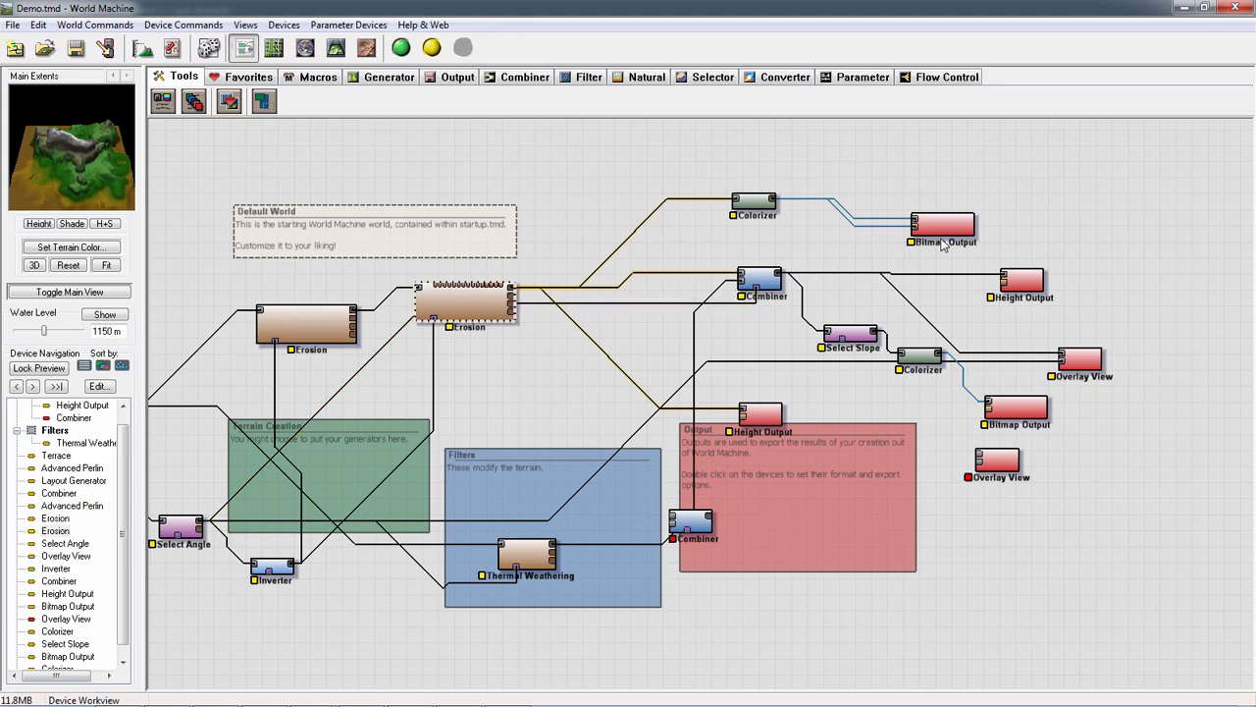
key(alt+Tab)
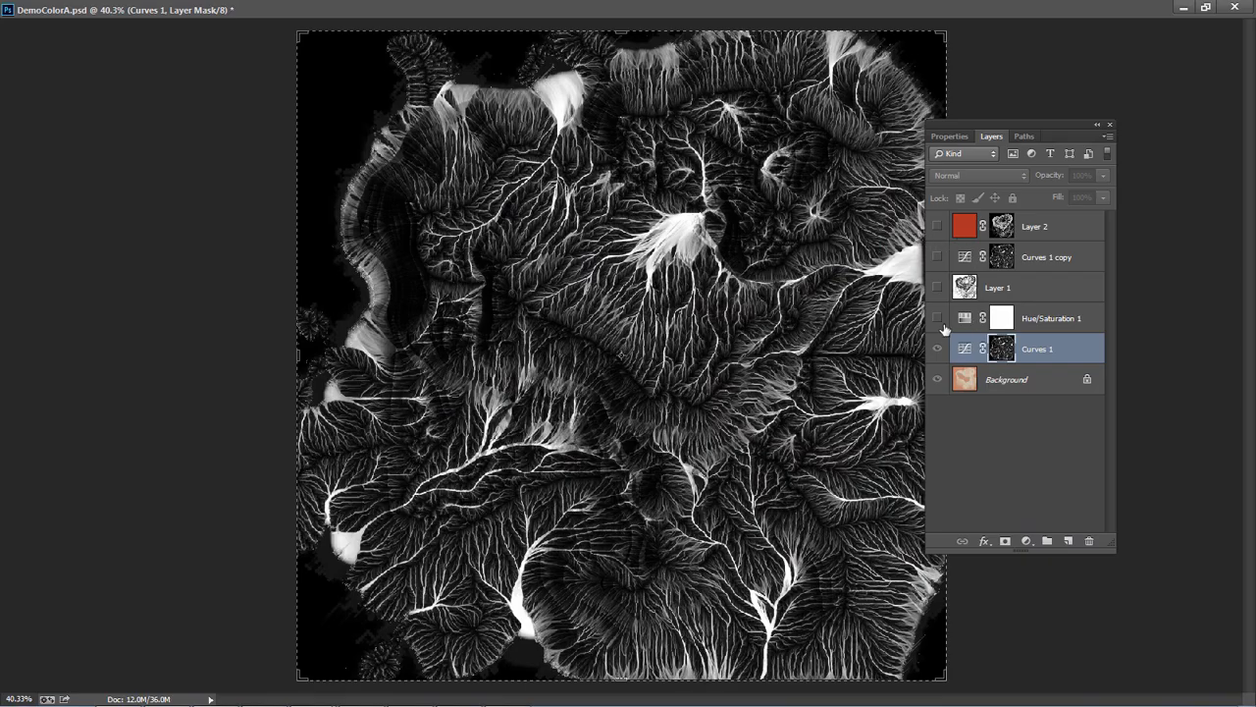
Show Hue/Saturation 1, Layer 1, Curves 1 copy and Layer 2 one by one from the bottom up, and view Layer 2's mask
click(937, 319)
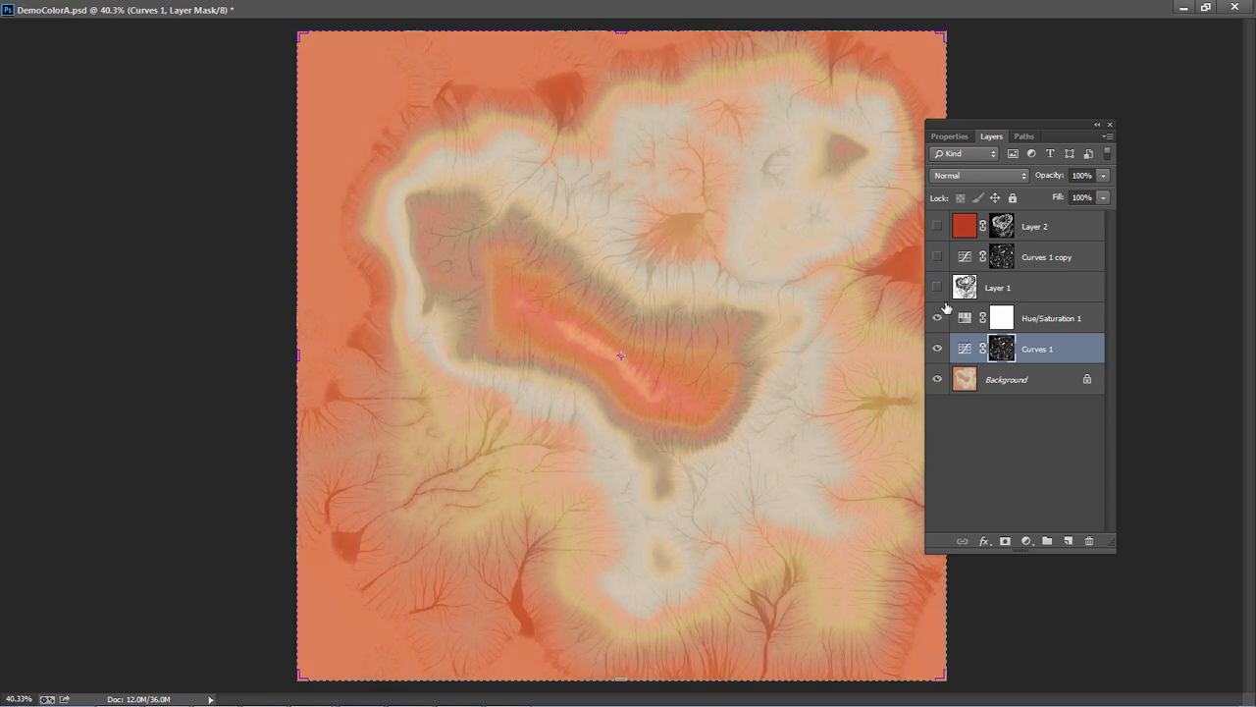
click(937, 287)
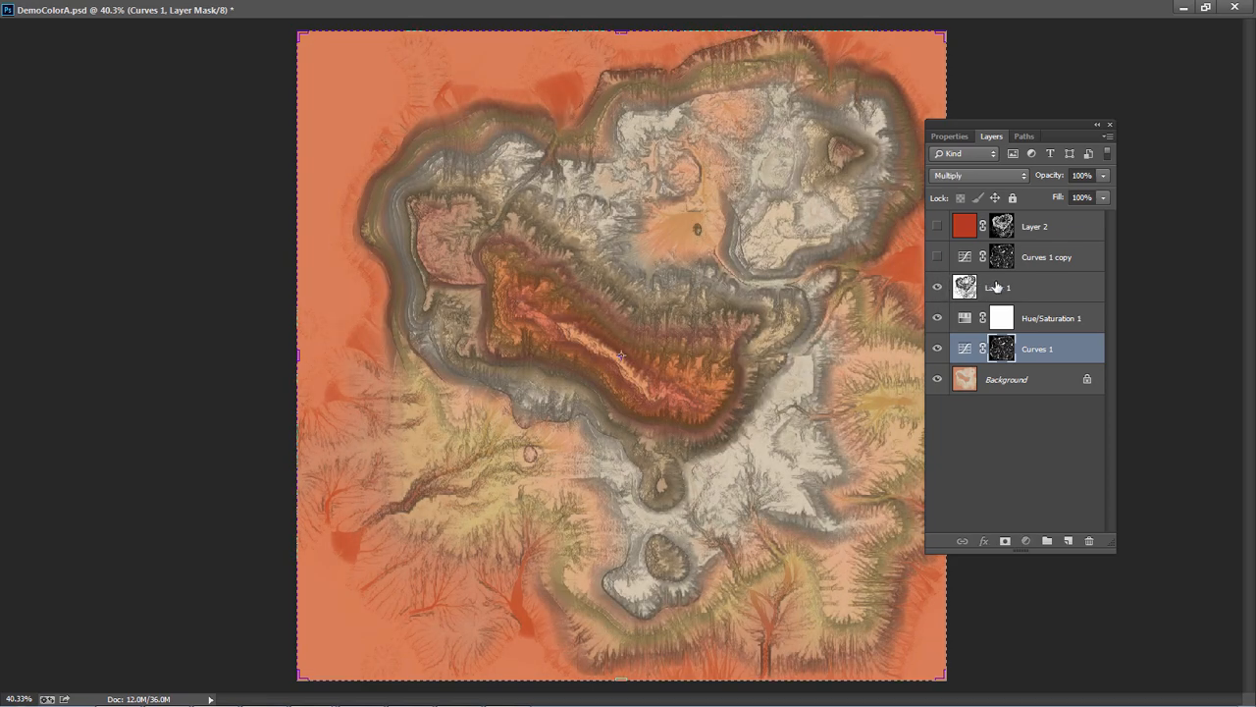
click(996, 288)
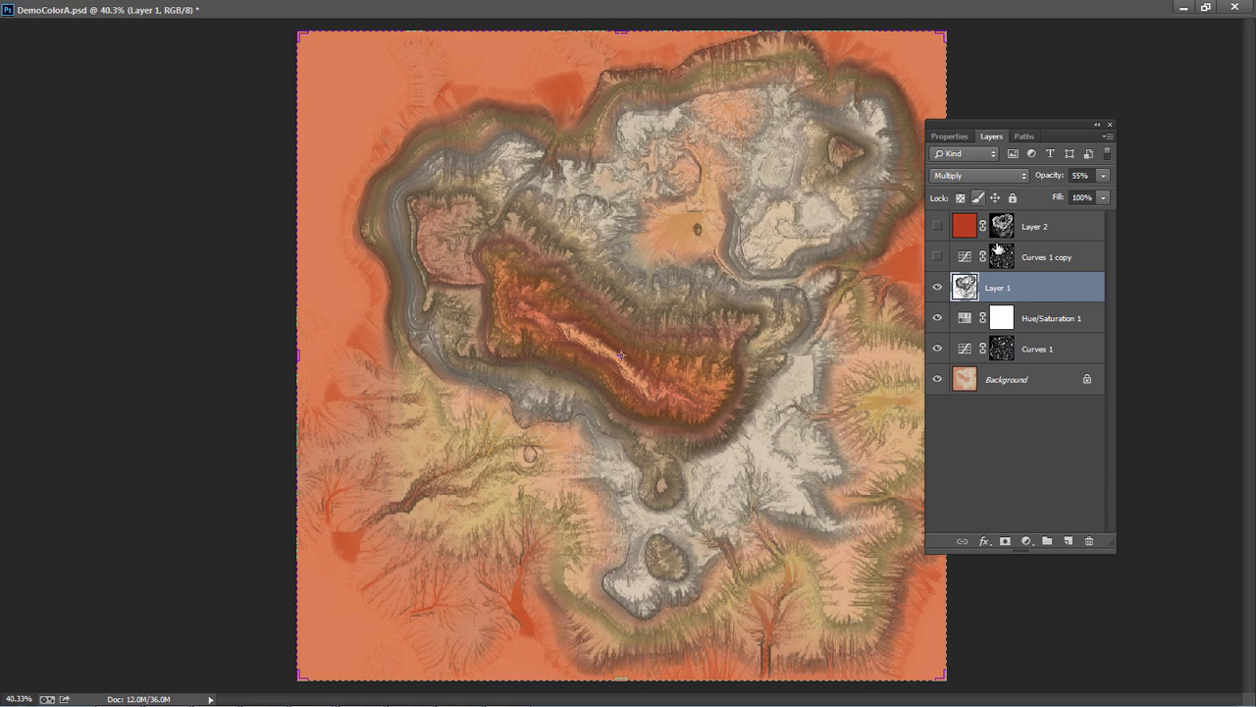
click(937, 257)
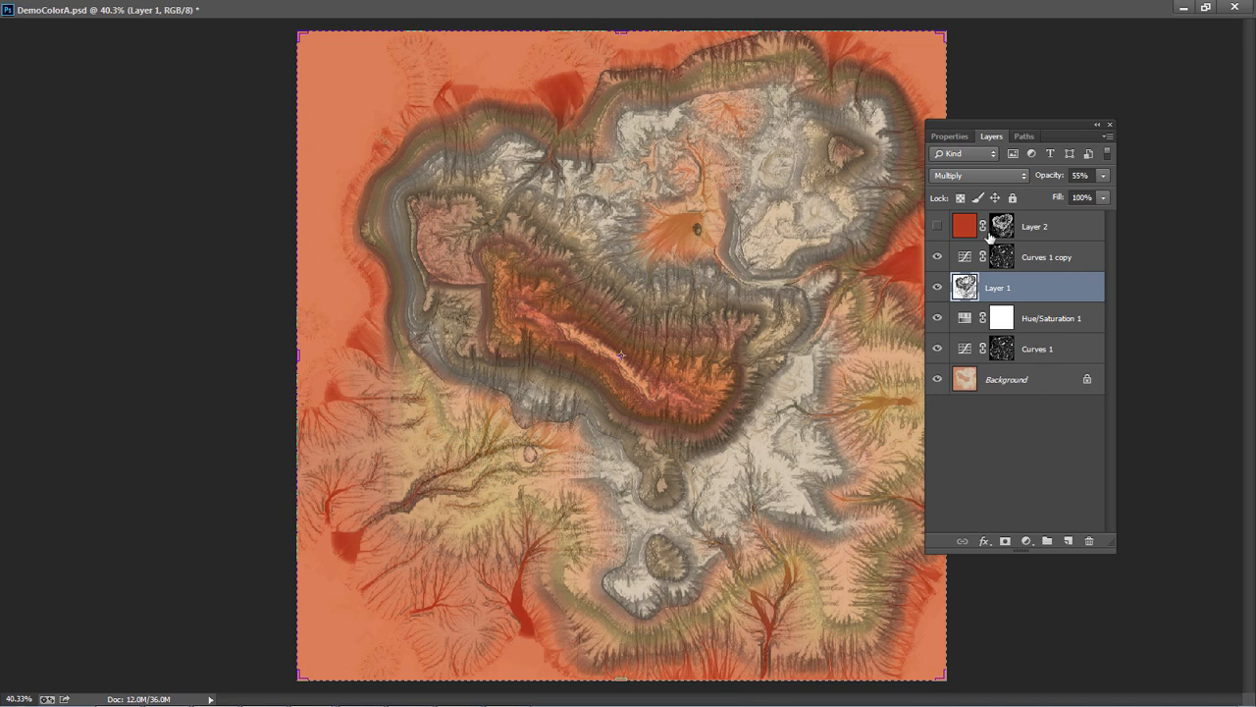
click(938, 227)
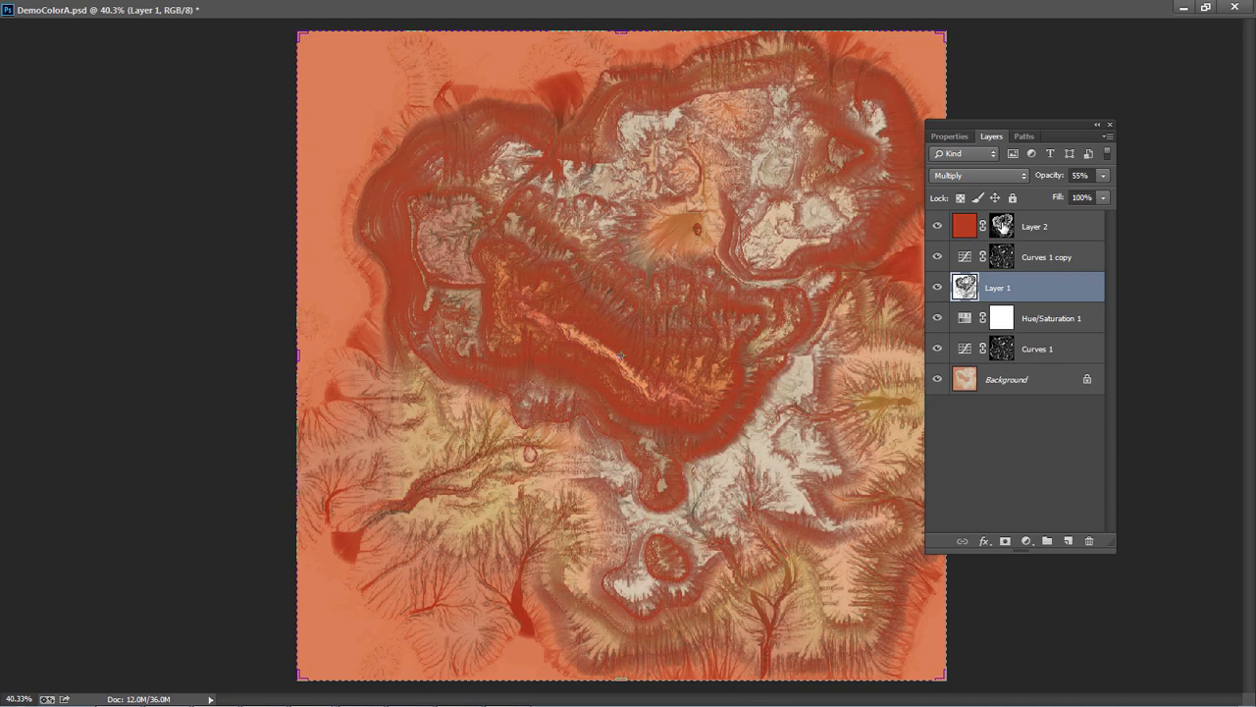
alt+click(1002, 227)
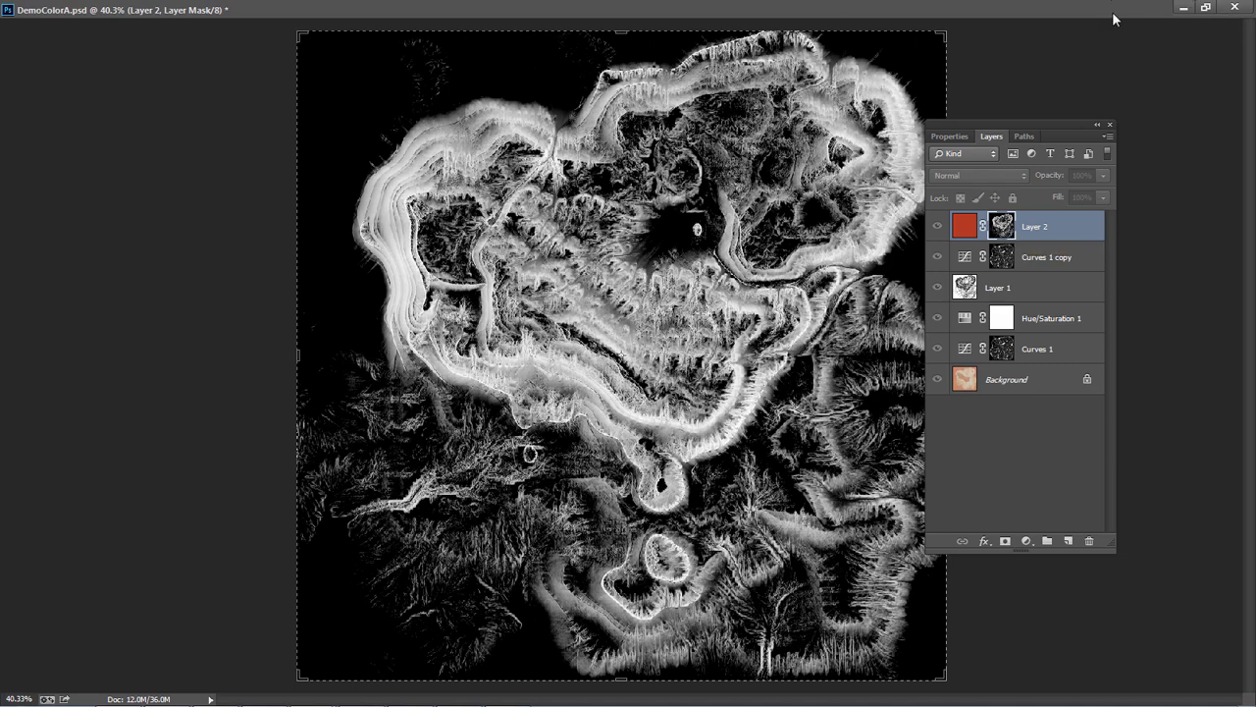
Restore DemoColorA.psd to a smaller floating window over the other maps and view the Curves 1 layer's mask in it
click(1205, 7)
drag(654, 183, 2, 525)
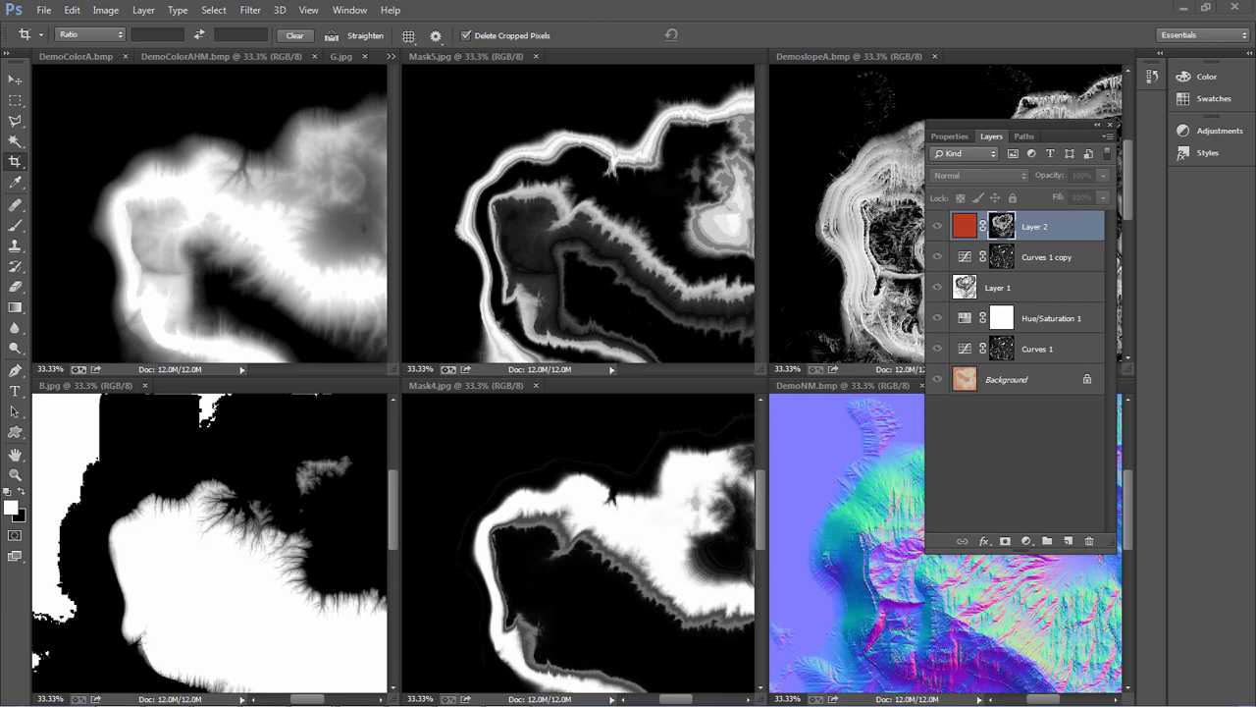
drag(0, 510, 565, 97)
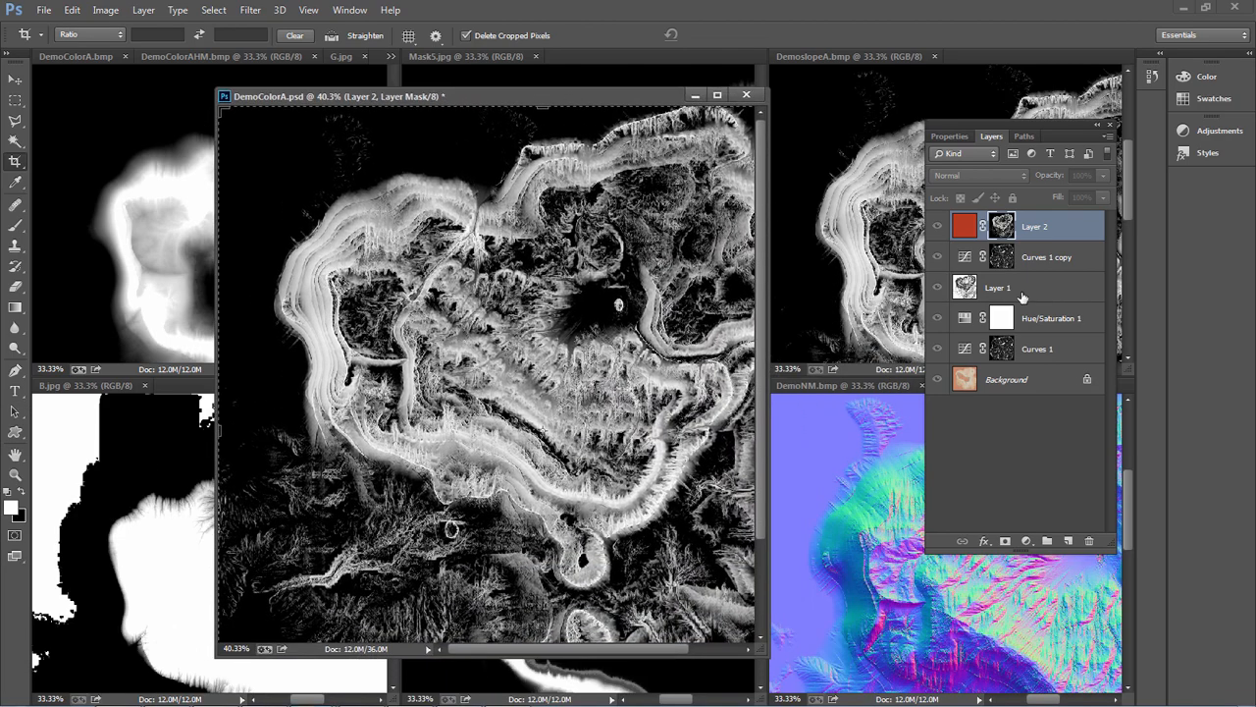
alt+click(1009, 353)
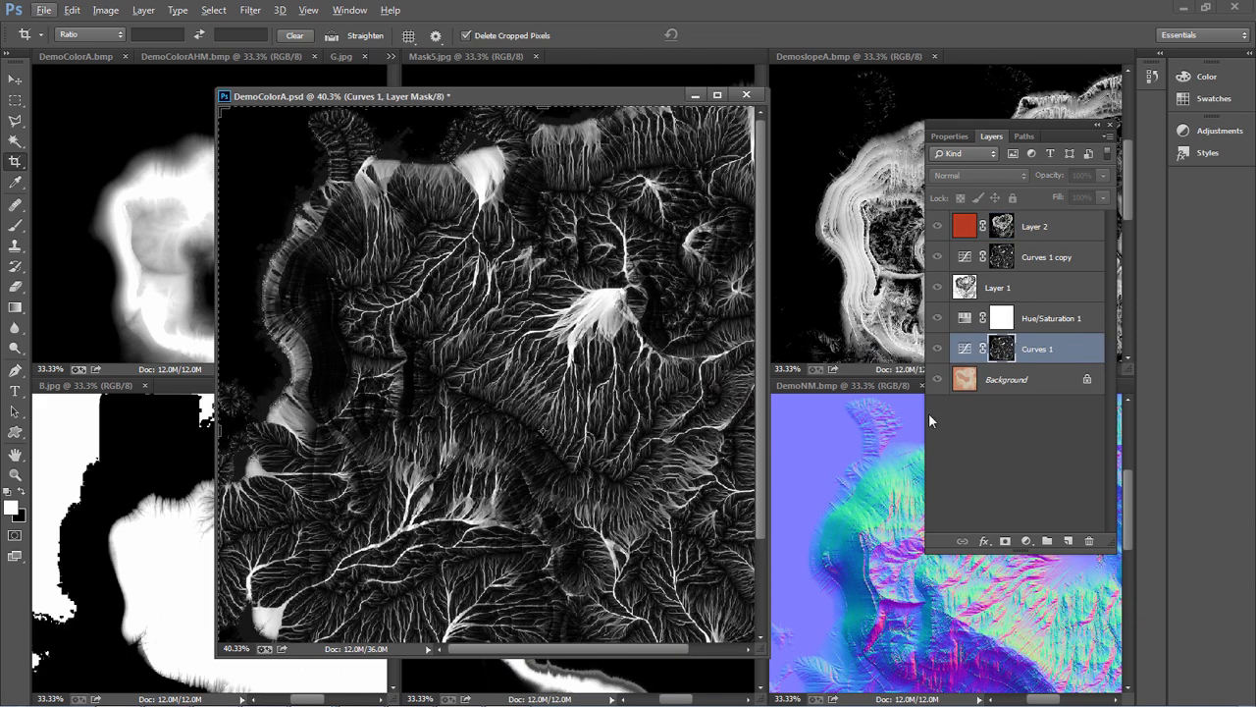
Switch to 3ds Max and assign a Mix map to the diffuse channel of the 10 - Default material, dismissing the plug-in errors
key(alt+Tab)
key(alt+Tab)
key(alt+Tab)
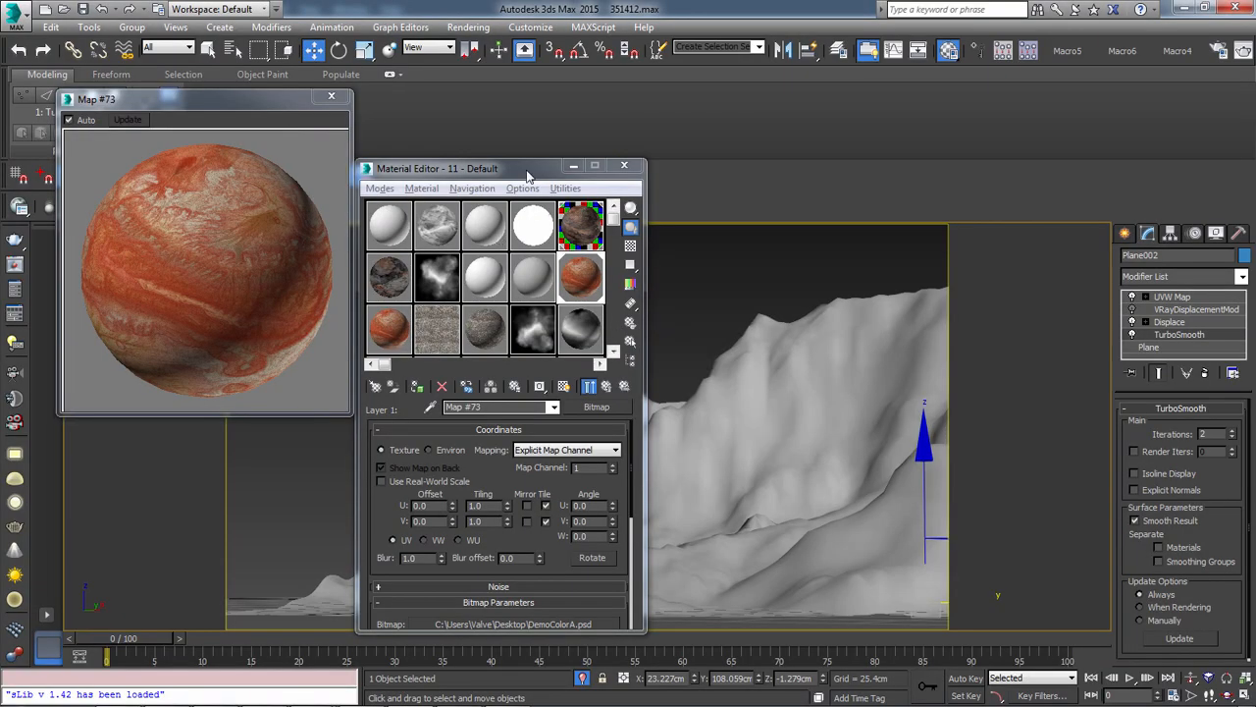
drag(528, 175, 478, 155)
click(486, 257)
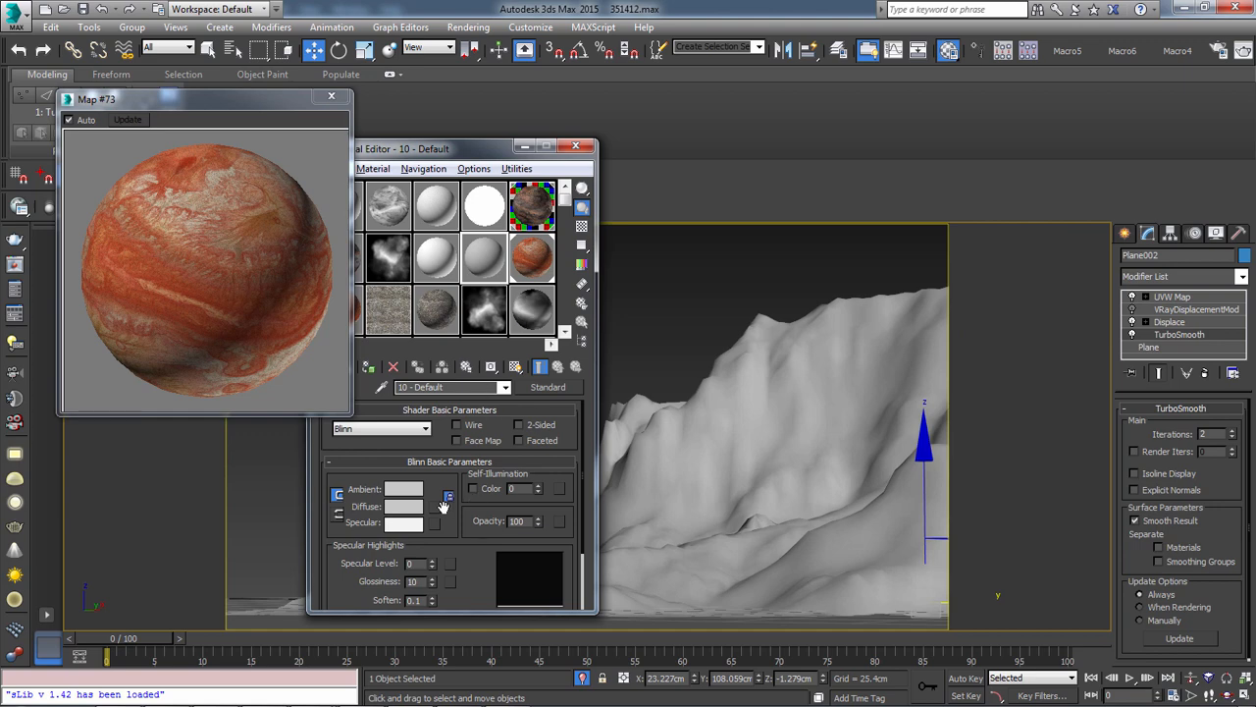
click(435, 508)
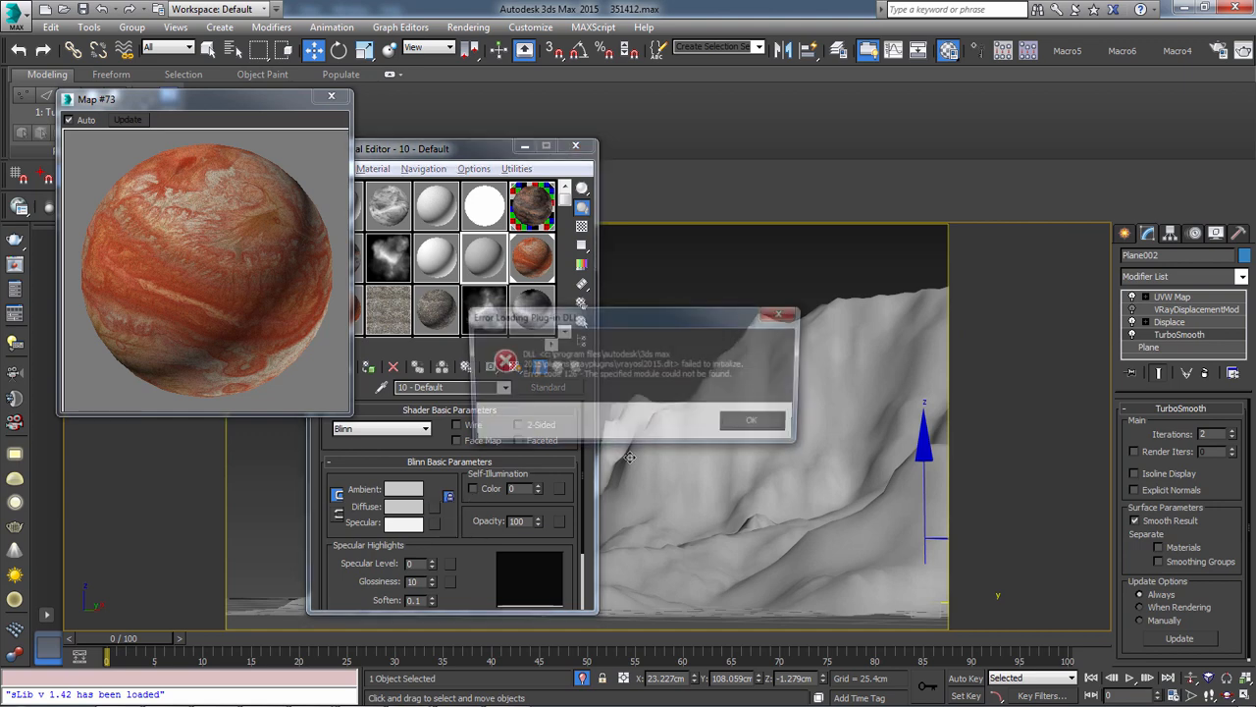
click(774, 433)
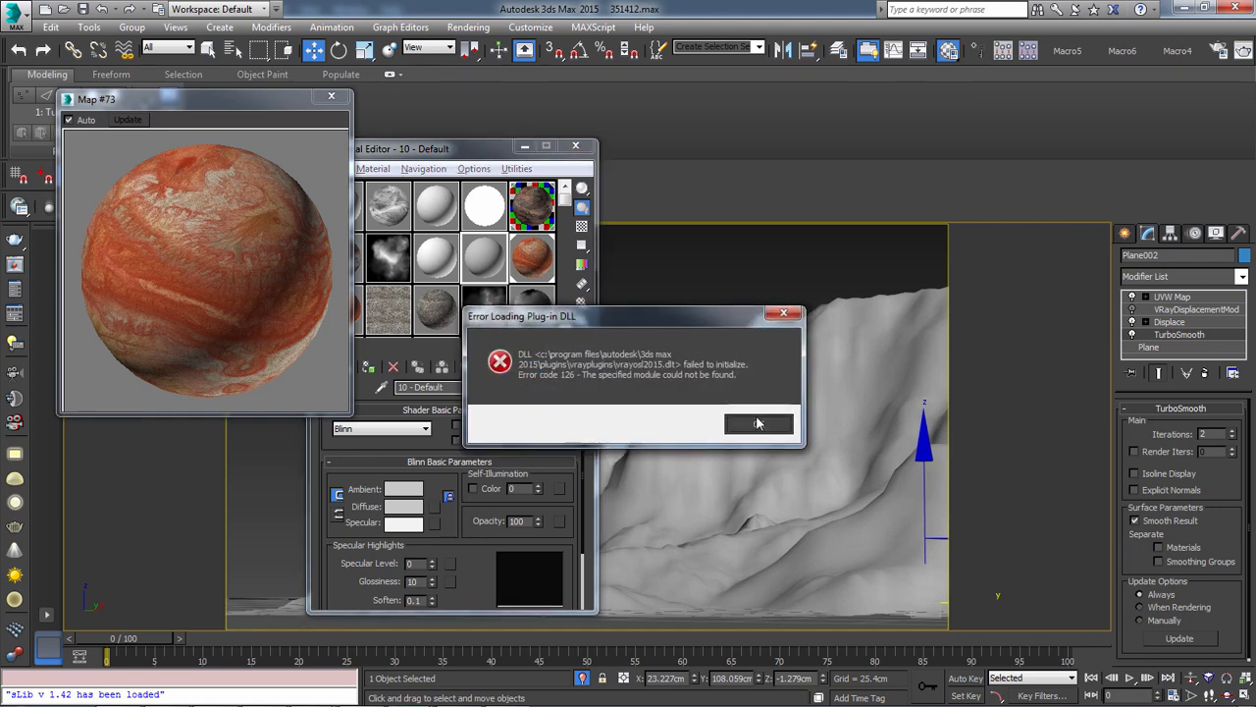
click(760, 423)
click(771, 426)
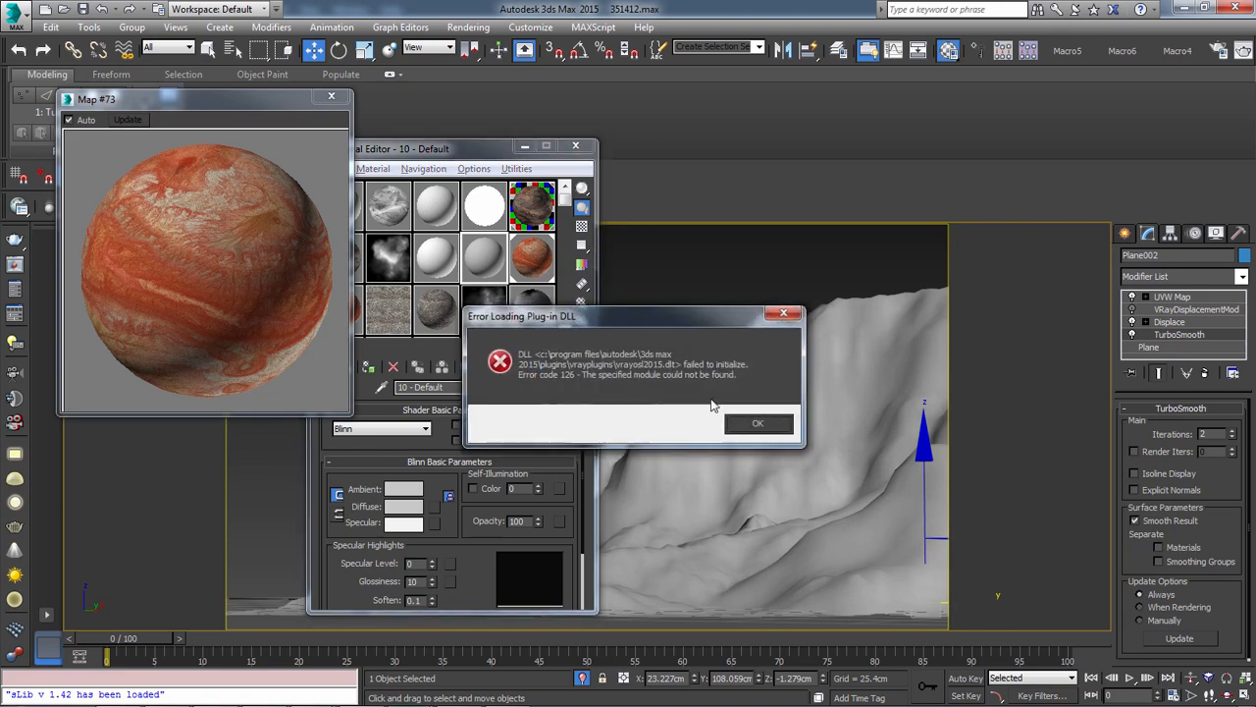
click(744, 417)
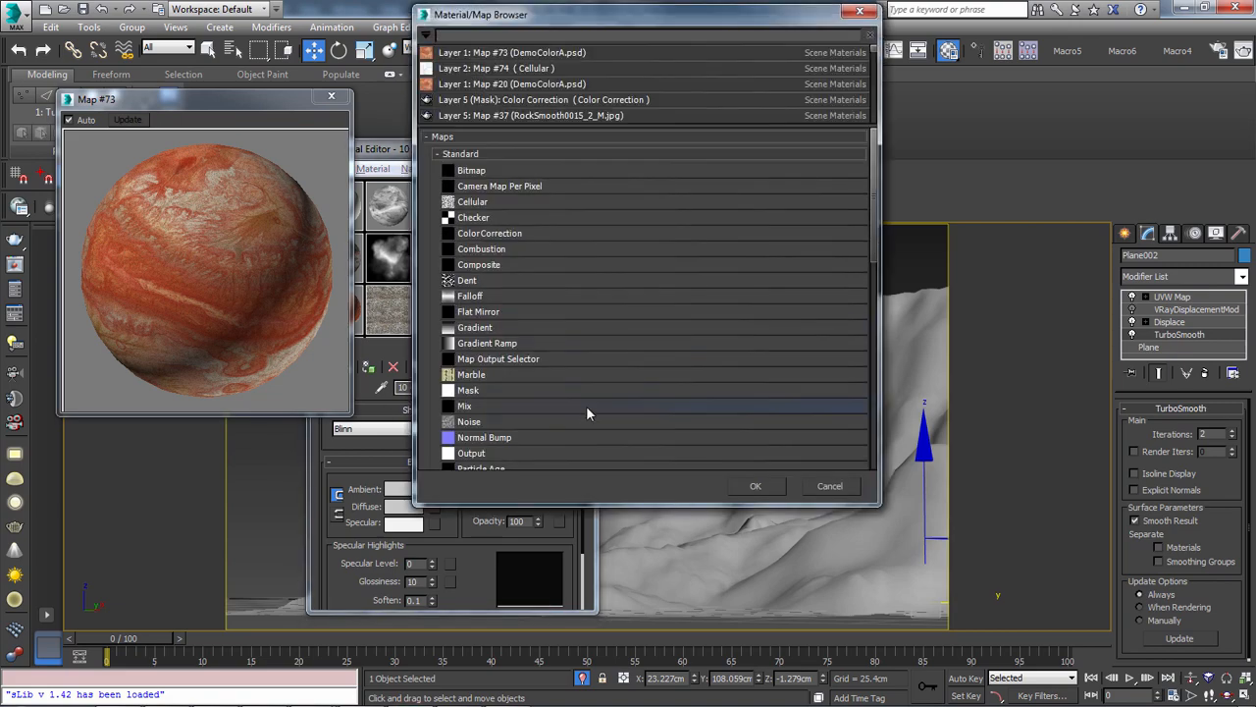
double_click(476, 405)
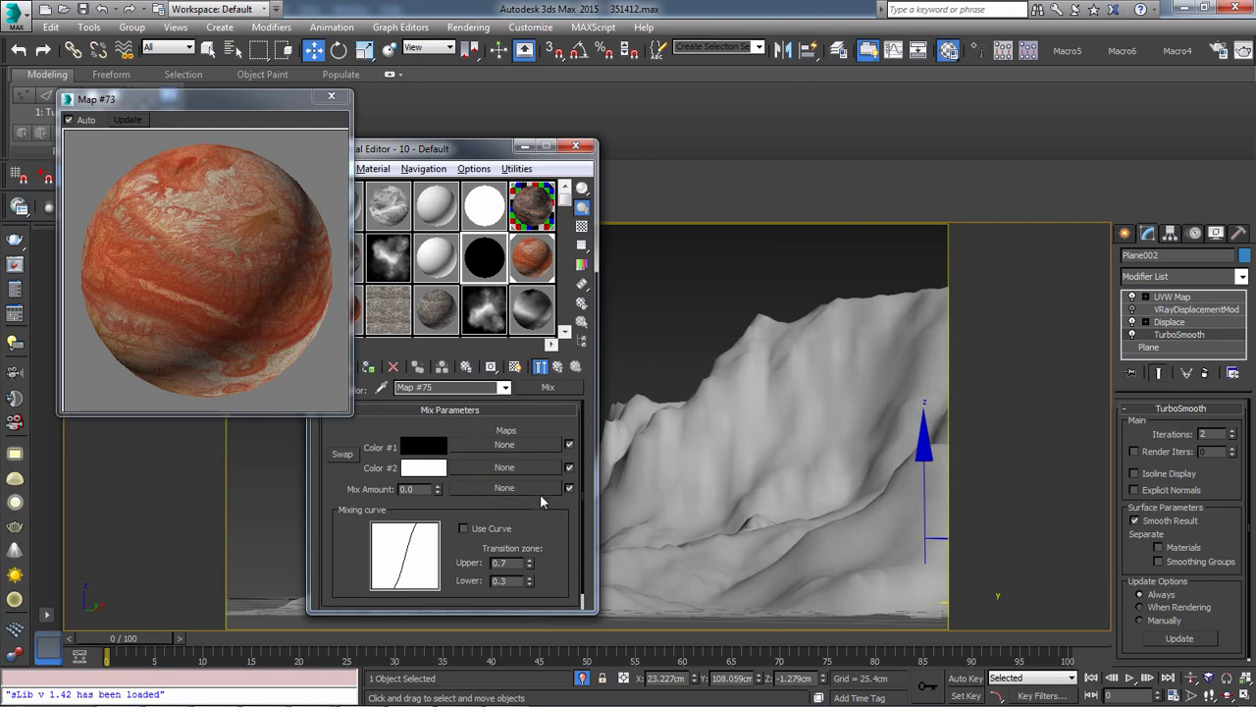
Load DemoFlowA.bmp from the Desktop as a bitmap into the Mix map's Mix Amount slot
click(530, 489)
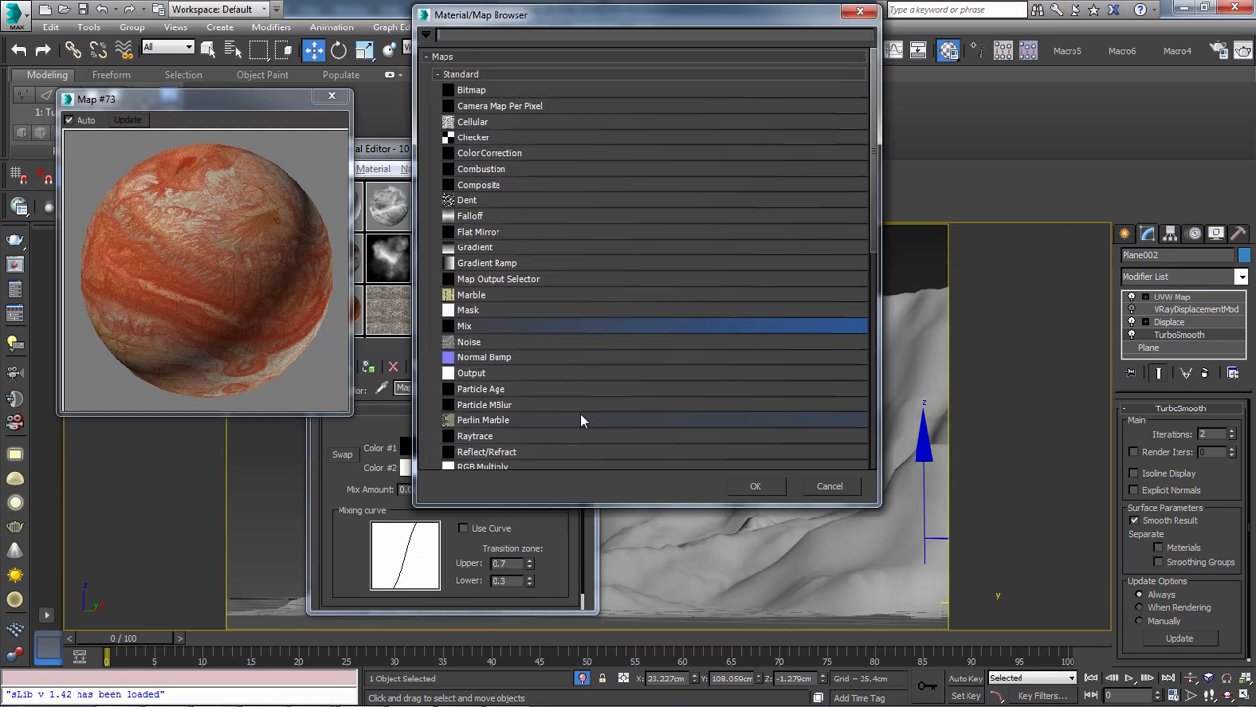
double_click(485, 89)
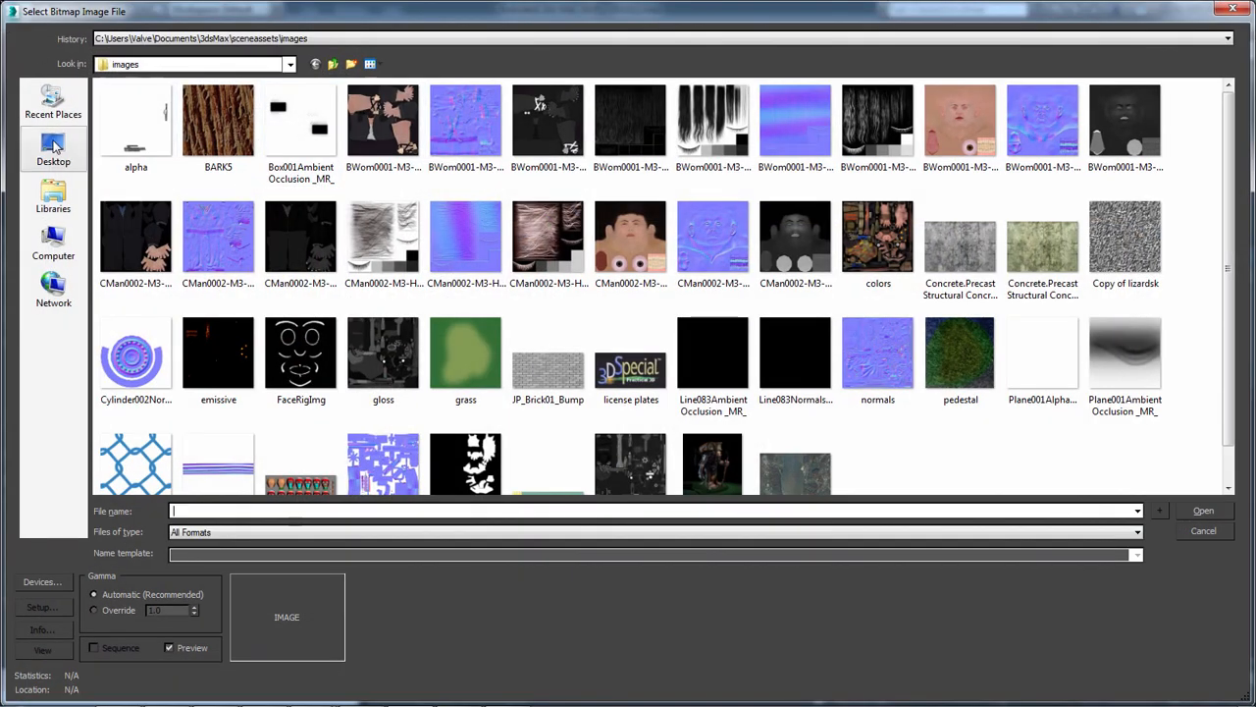
click(54, 145)
drag(1227, 304, 1212, 121)
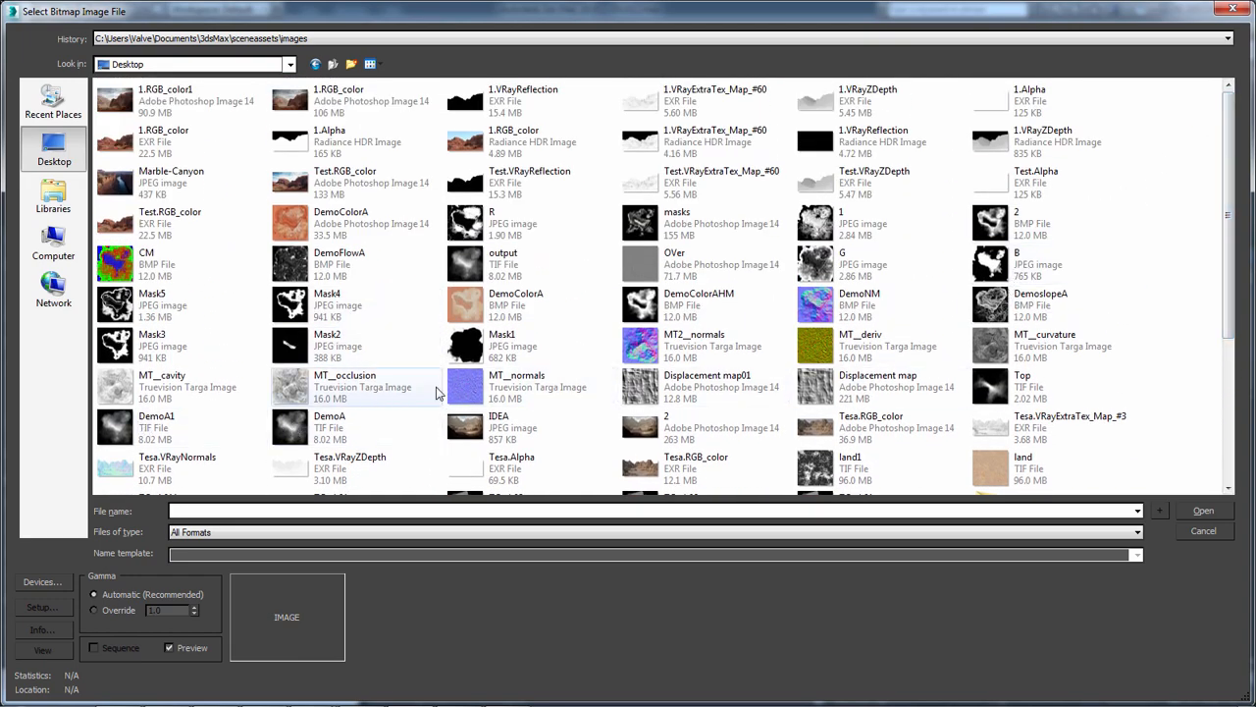
click(687, 270)
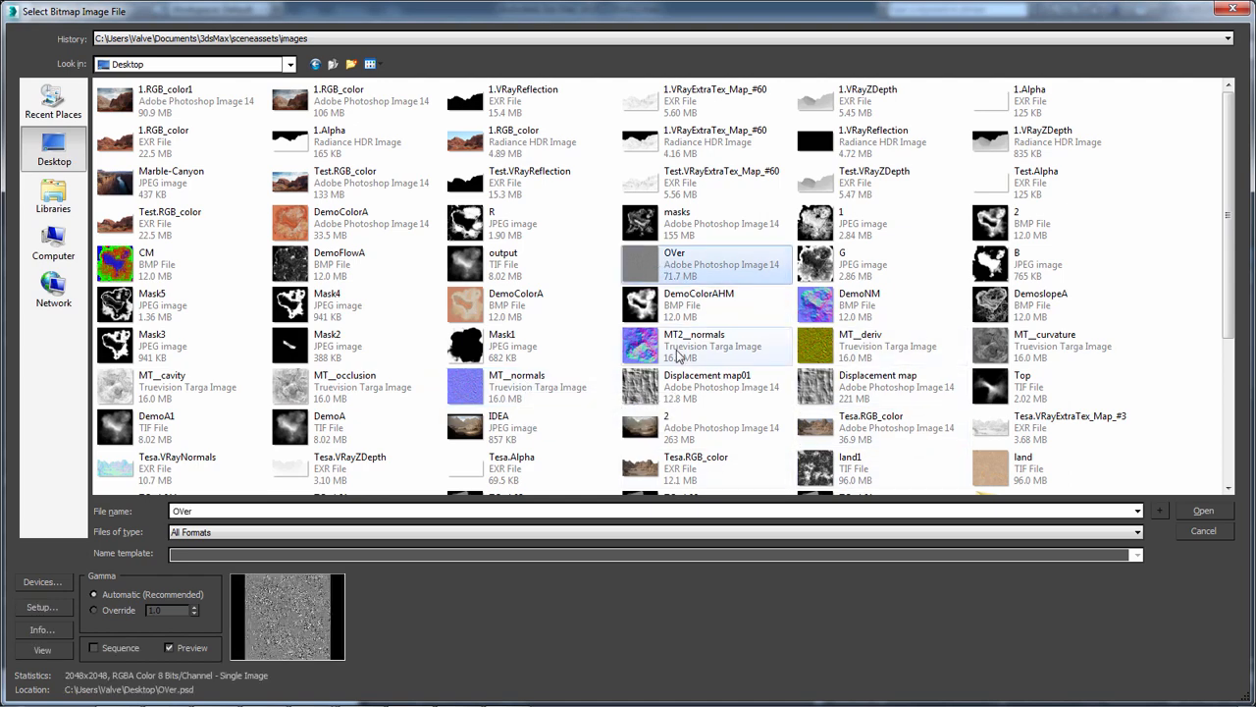
scroll(677, 357, down, 3)
scroll(668, 362, up, 3)
scroll(652, 365, down, 3)
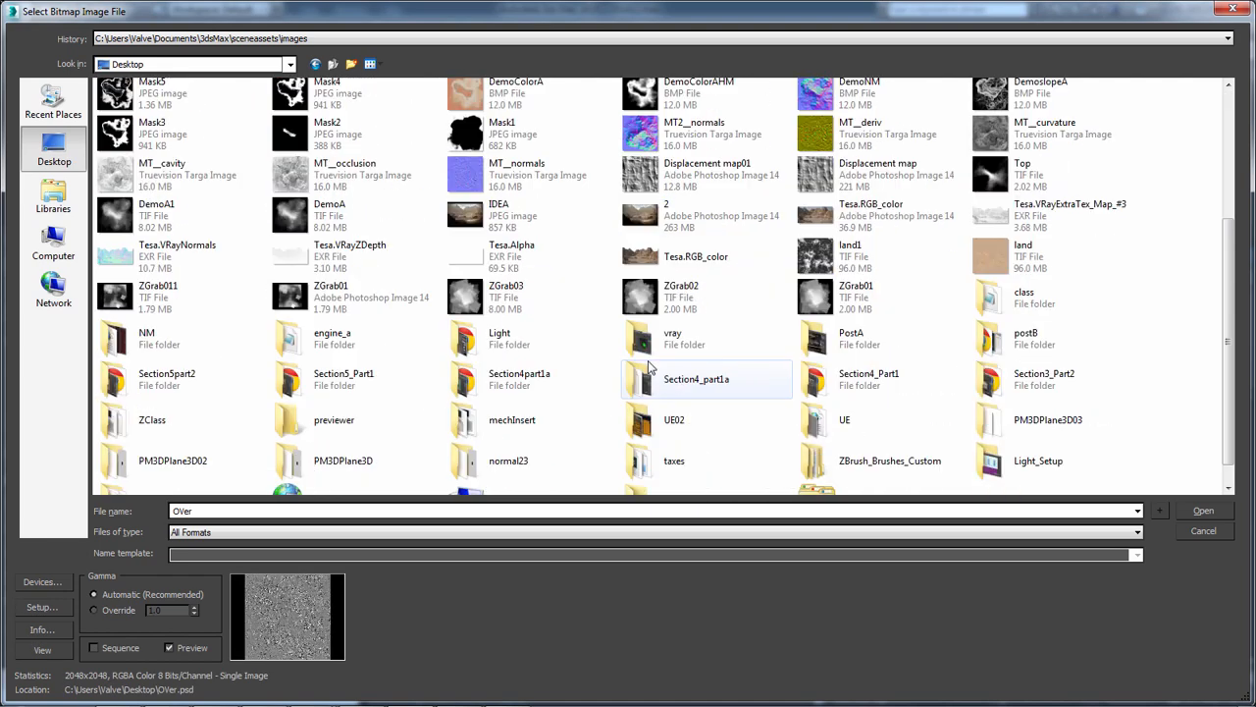
scroll(550, 392, up, 2)
scroll(455, 429, up, 3)
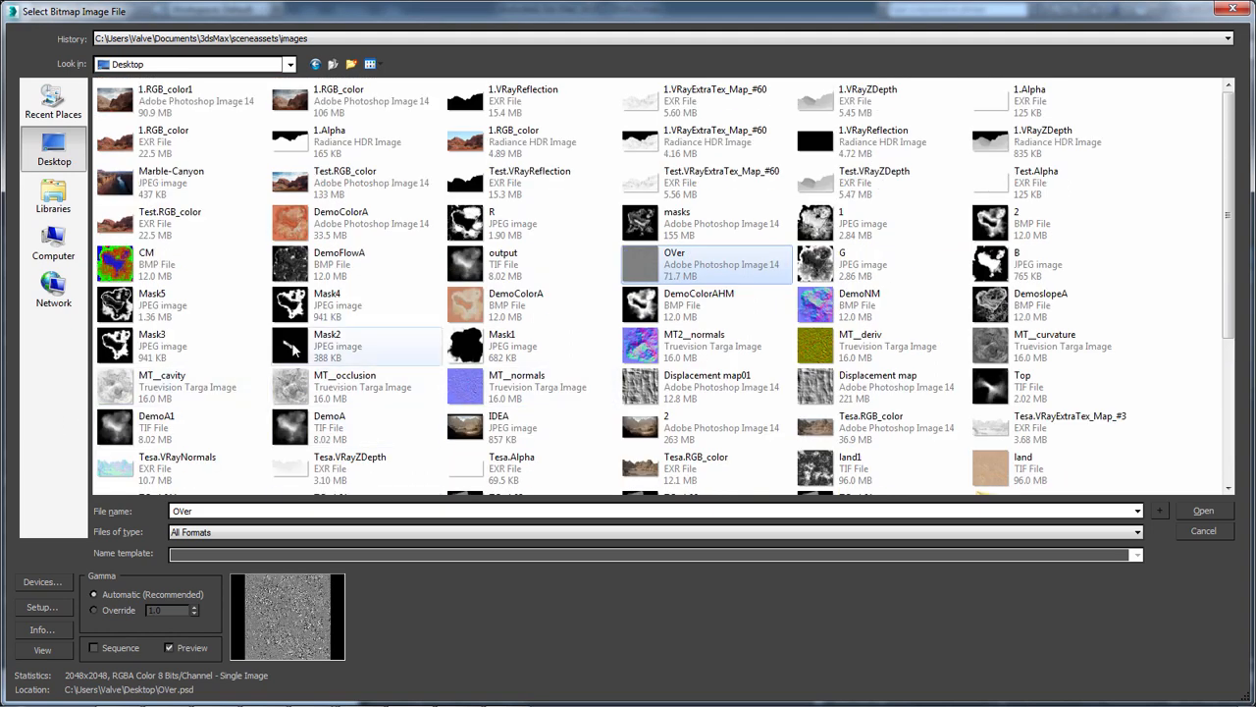
click(296, 263)
click(1200, 512)
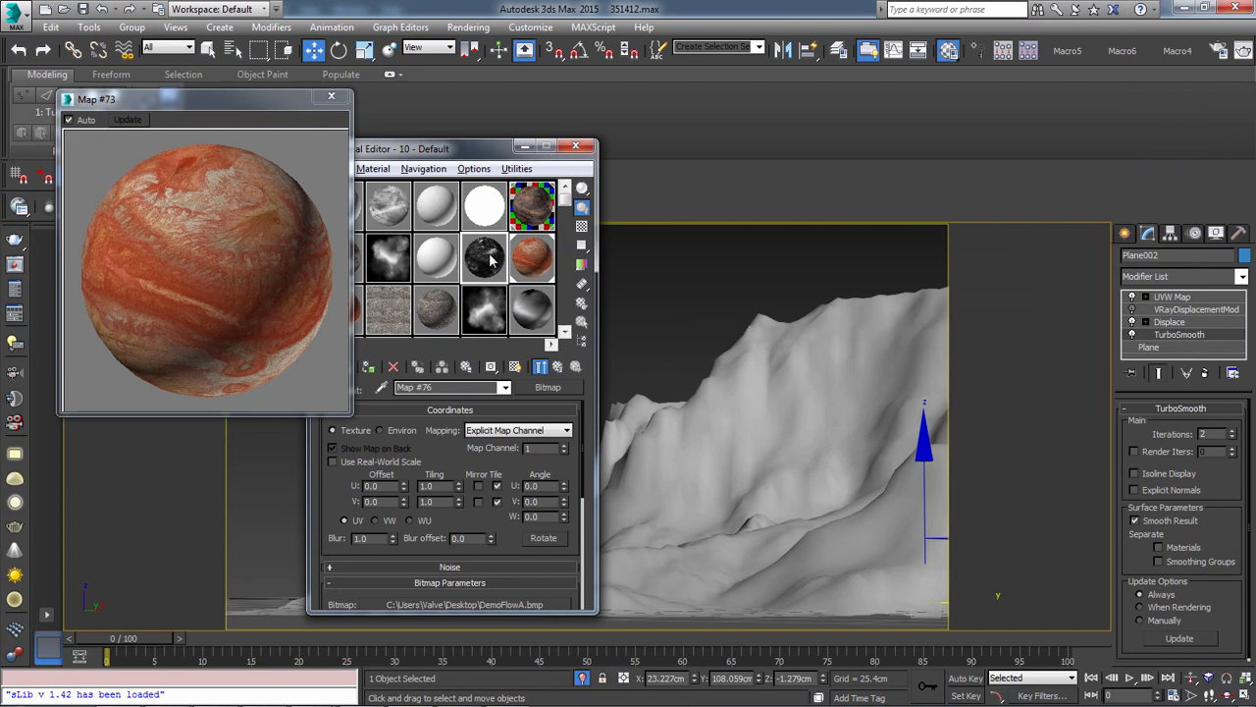
Enlarge the flow material's sample preview beside the editor and apply the 10 - Default material to the Plane002 terrain
double_click(491, 260)
drag(279, 162, 933, 131)
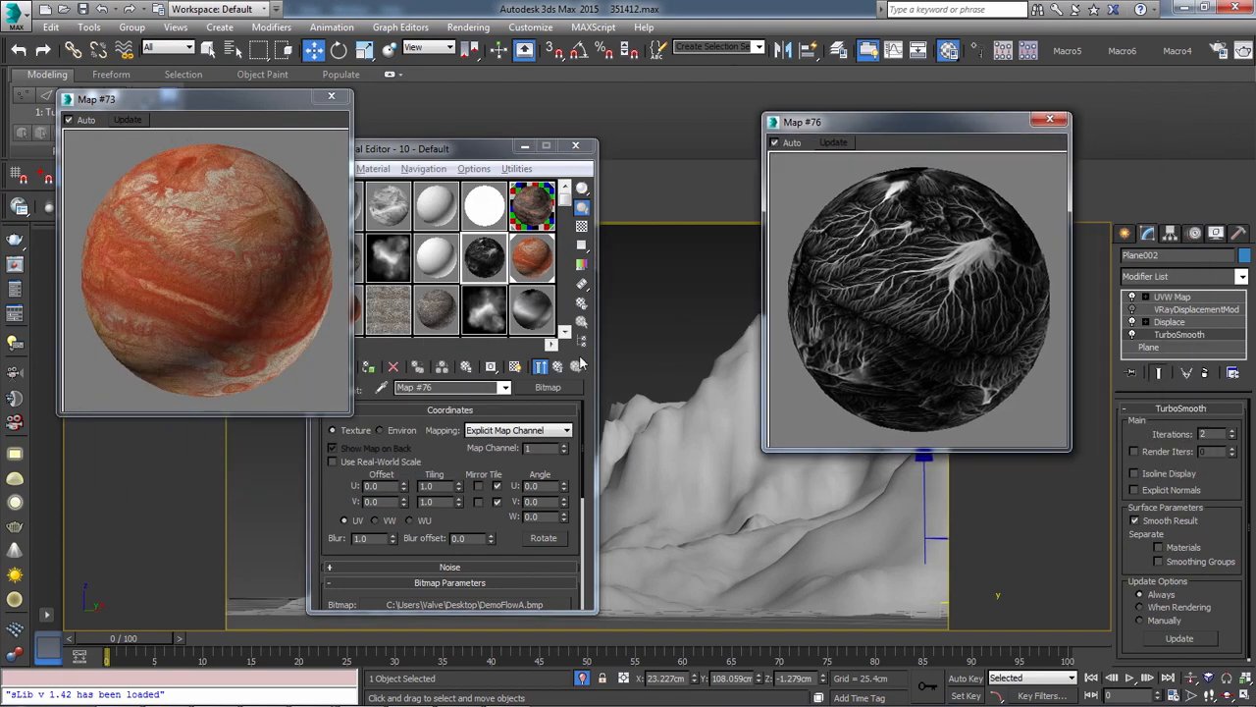
click(579, 362)
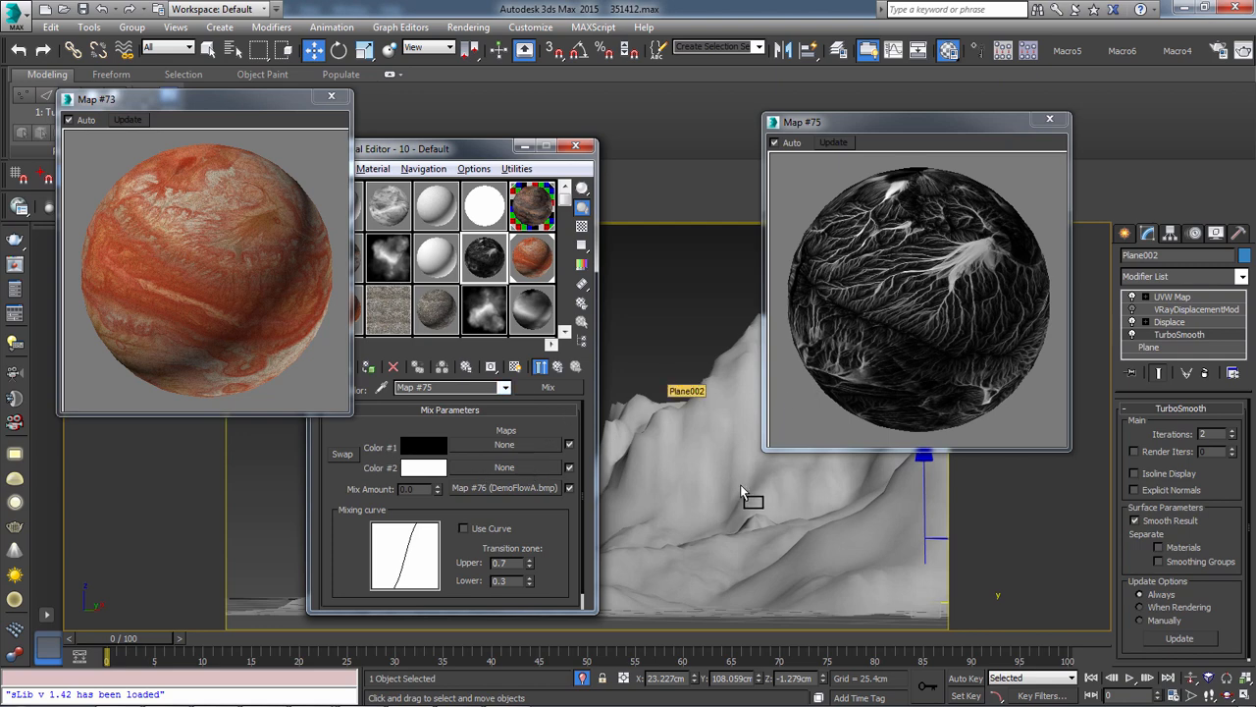
click(557, 366)
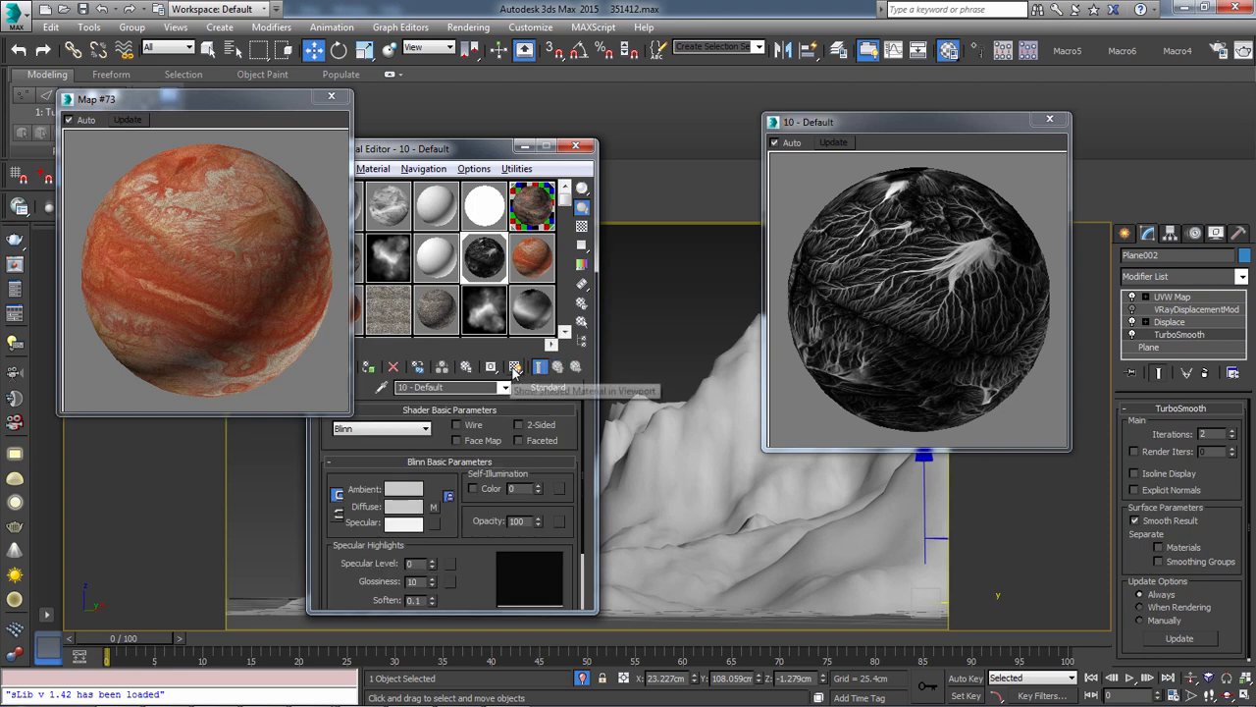
Display the 10 - Default material shaded in the viewport, close its sample preview and the Material Editor, and deselect the terrain
click(538, 368)
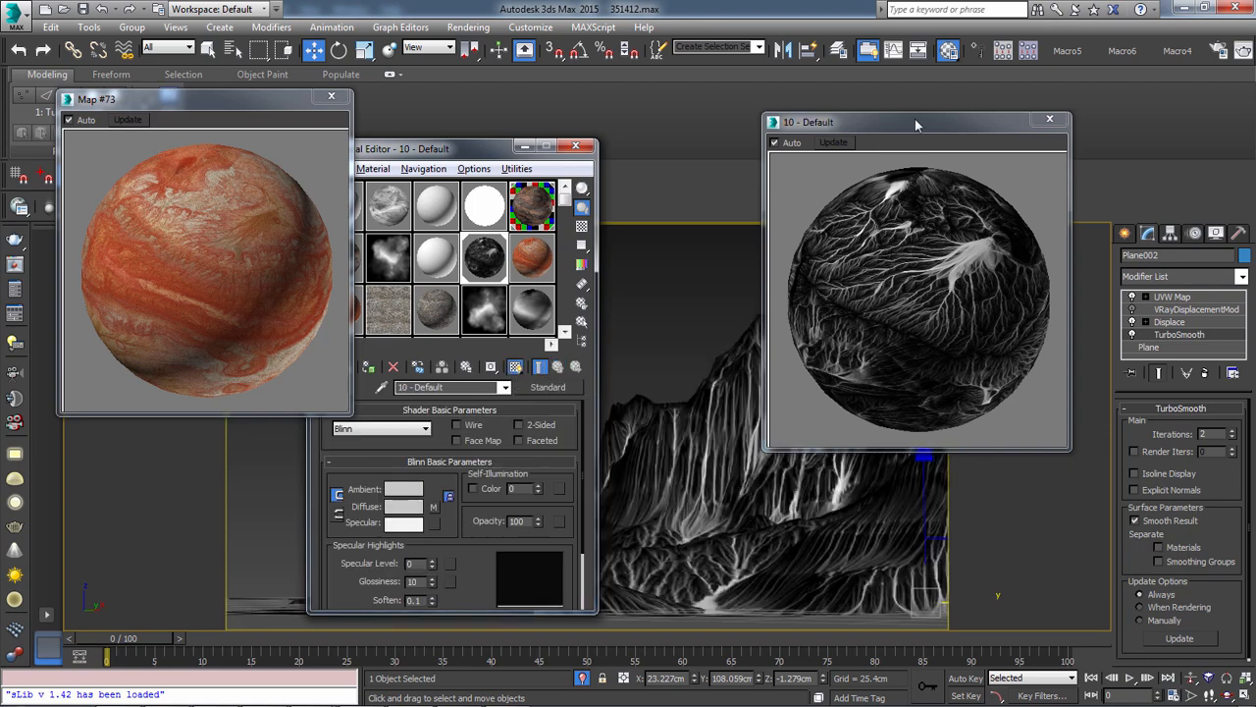
click(1049, 119)
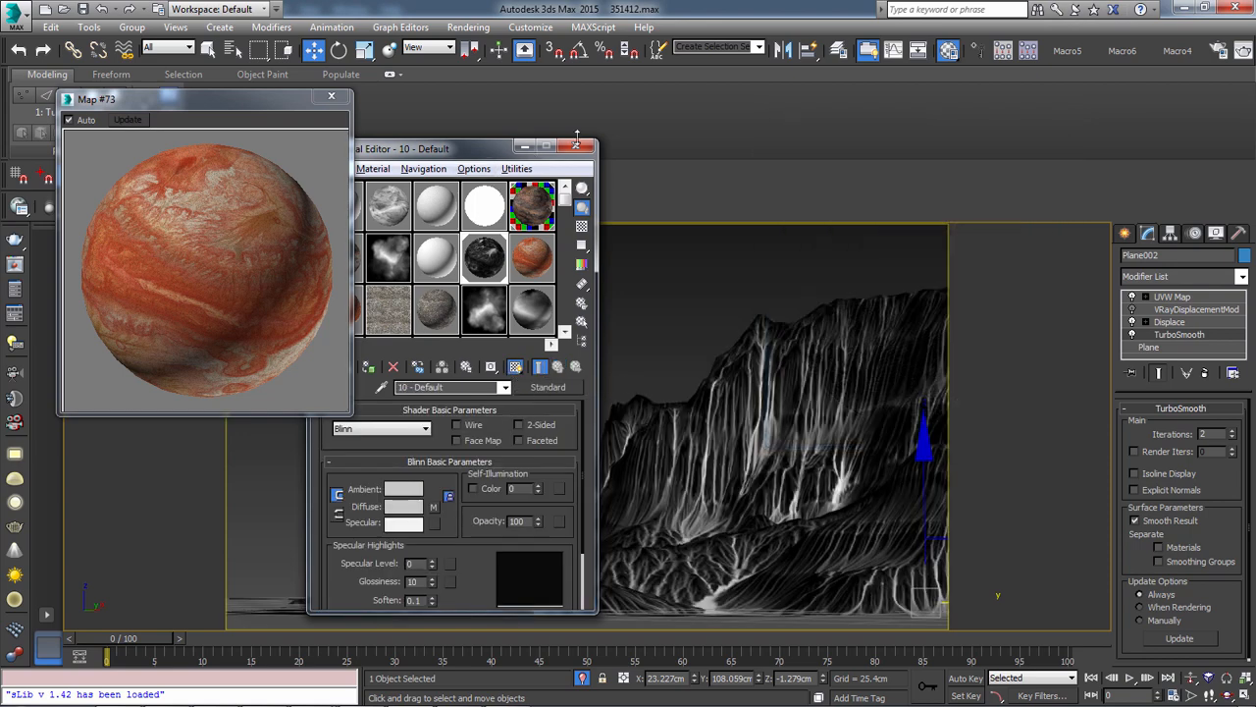
click(576, 147)
click(663, 350)
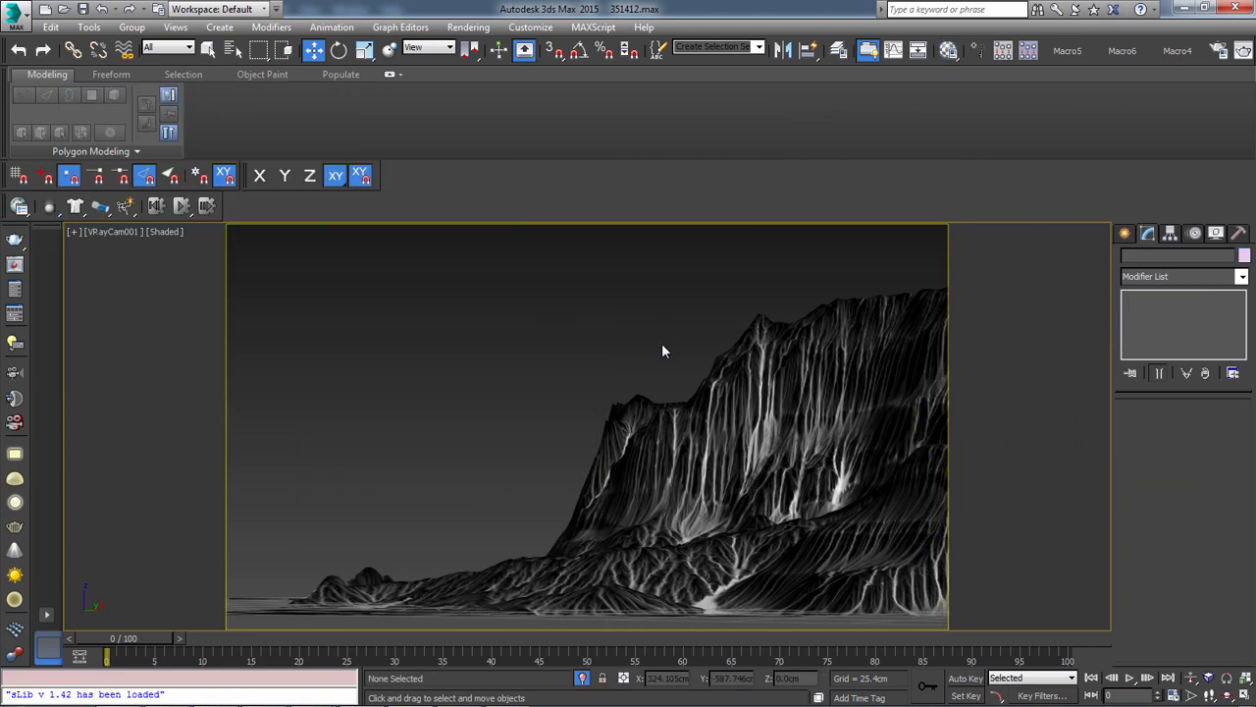
Switch the camera view to Perspective and examine the flow map's lines up close along the cliff faces
key(p)
key(z)
alt+middle_drag(662, 344, 633, 391)
scroll(590, 443, up, 5)
scroll(517, 453, up, 4)
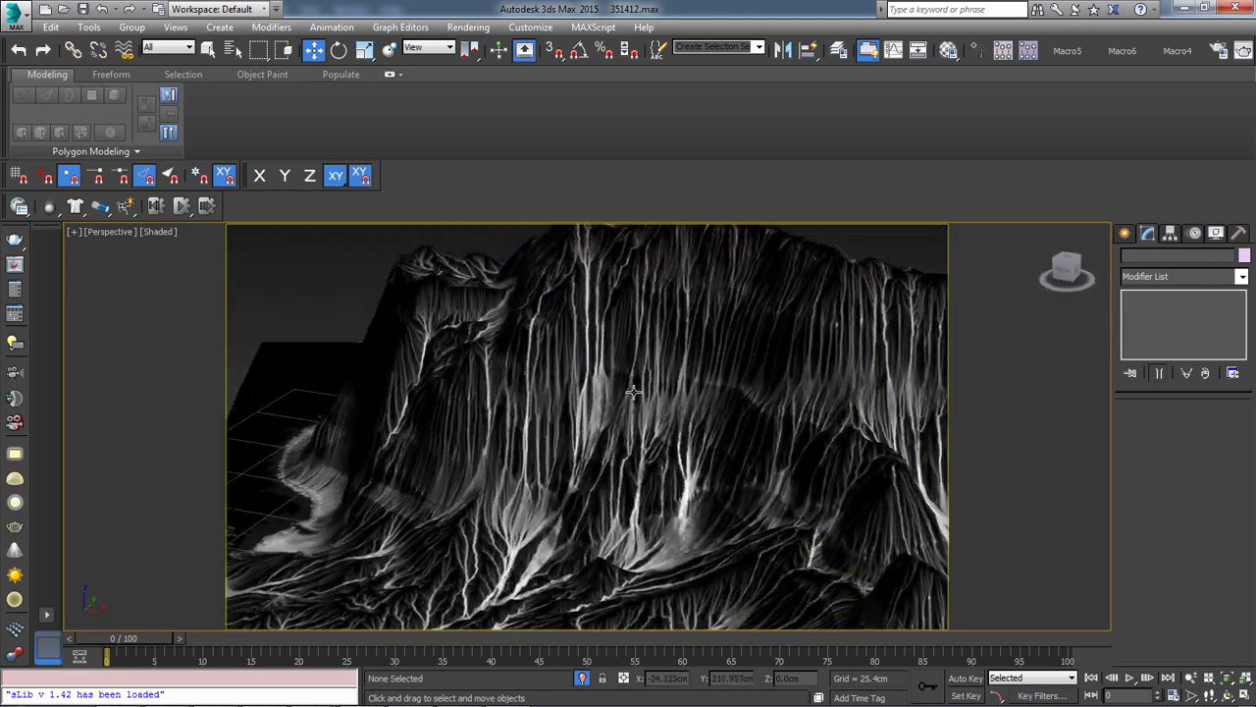
scroll(638, 437, up, 8)
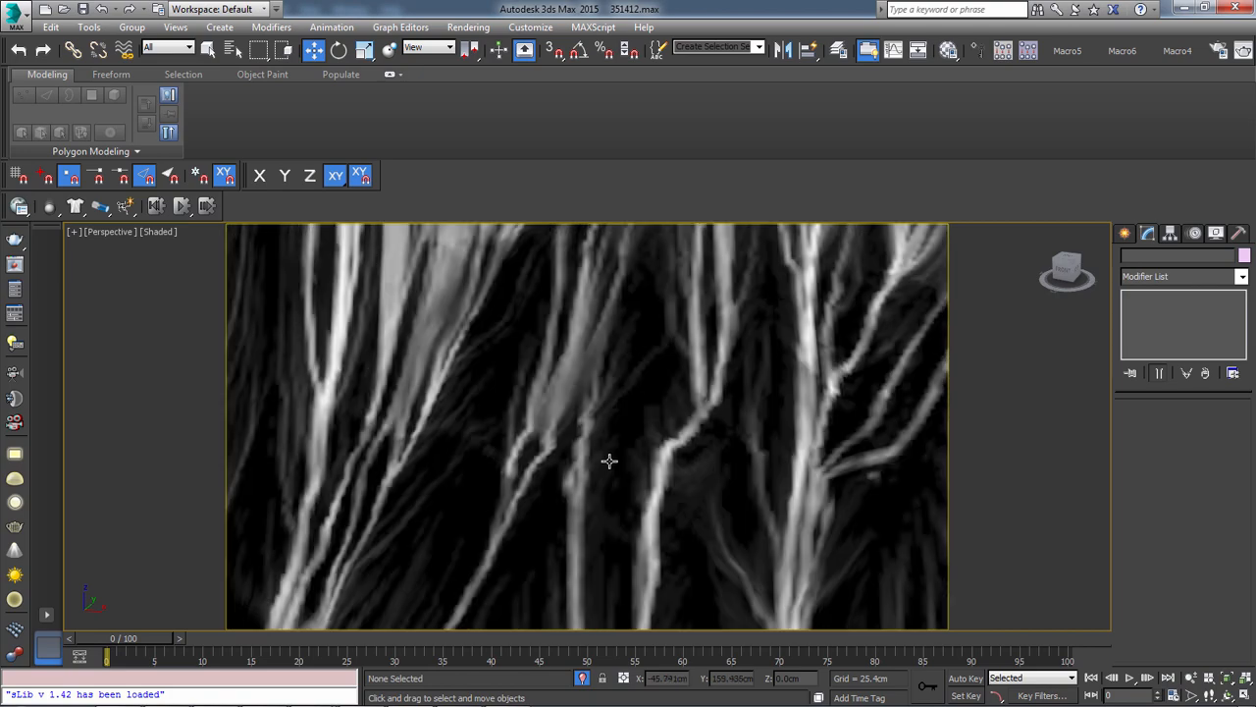
scroll(606, 444, up, 4)
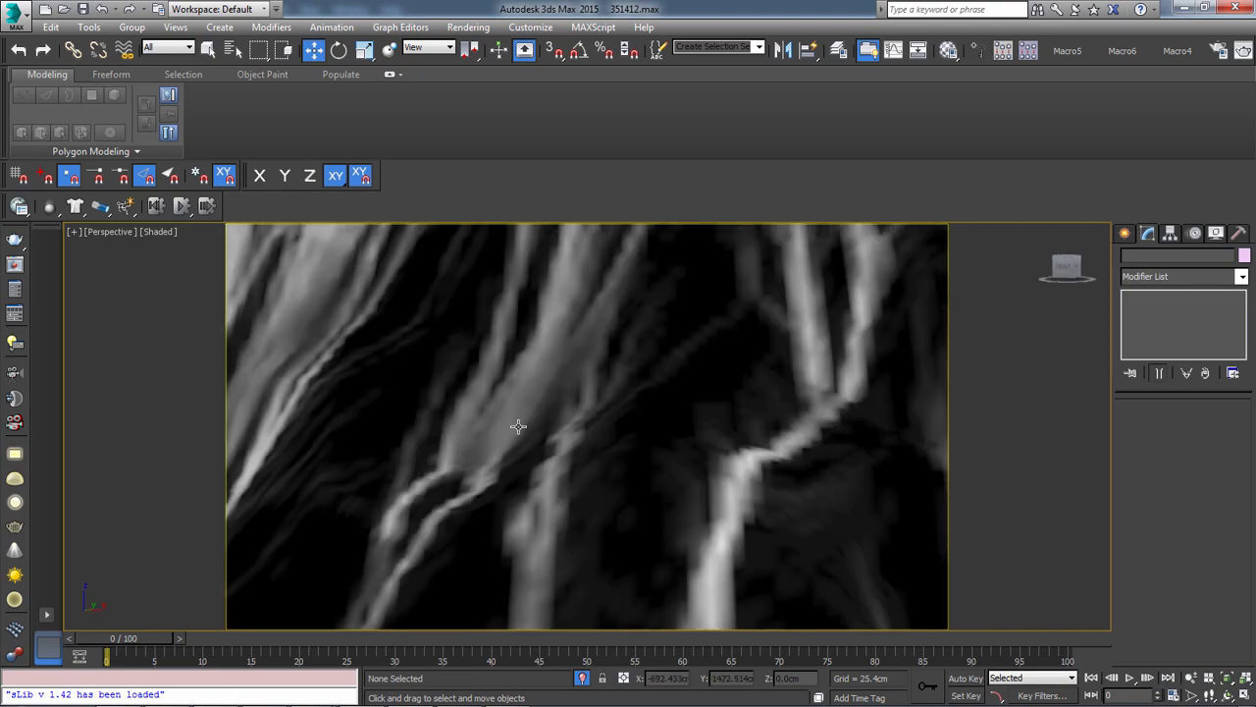
scroll(535, 473, down, 3)
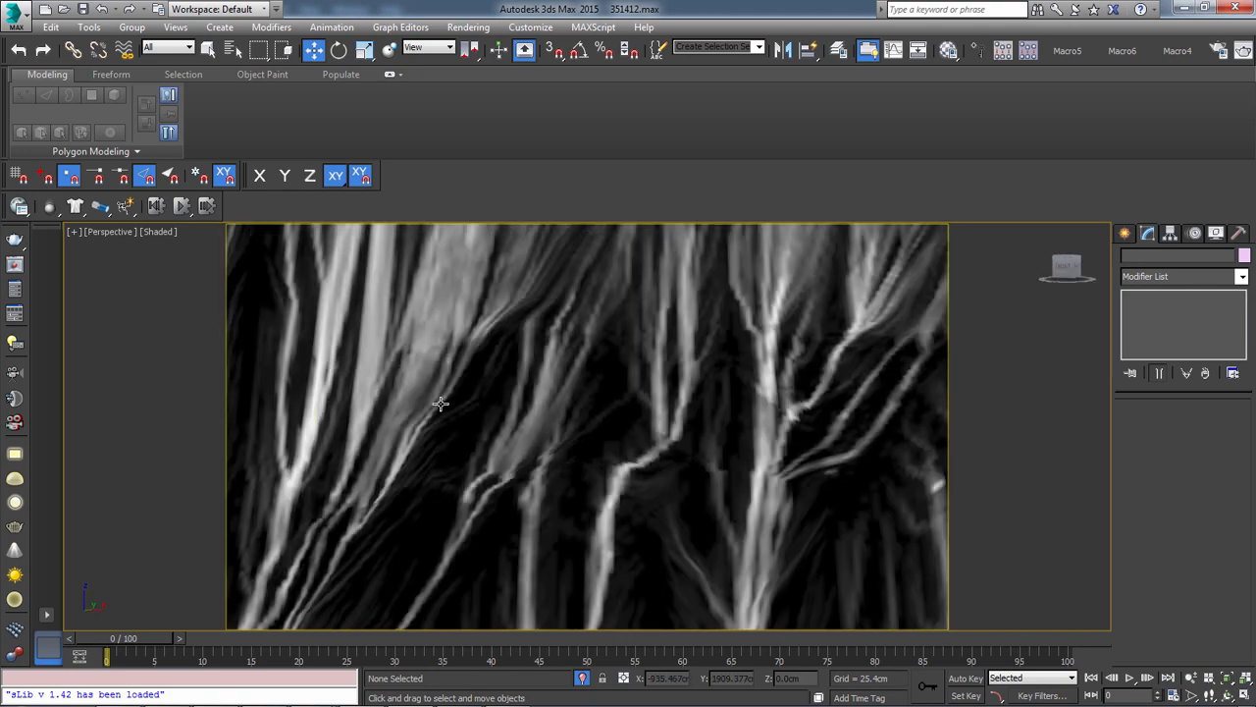
scroll(595, 410, down, 3)
scroll(588, 415, up, 3)
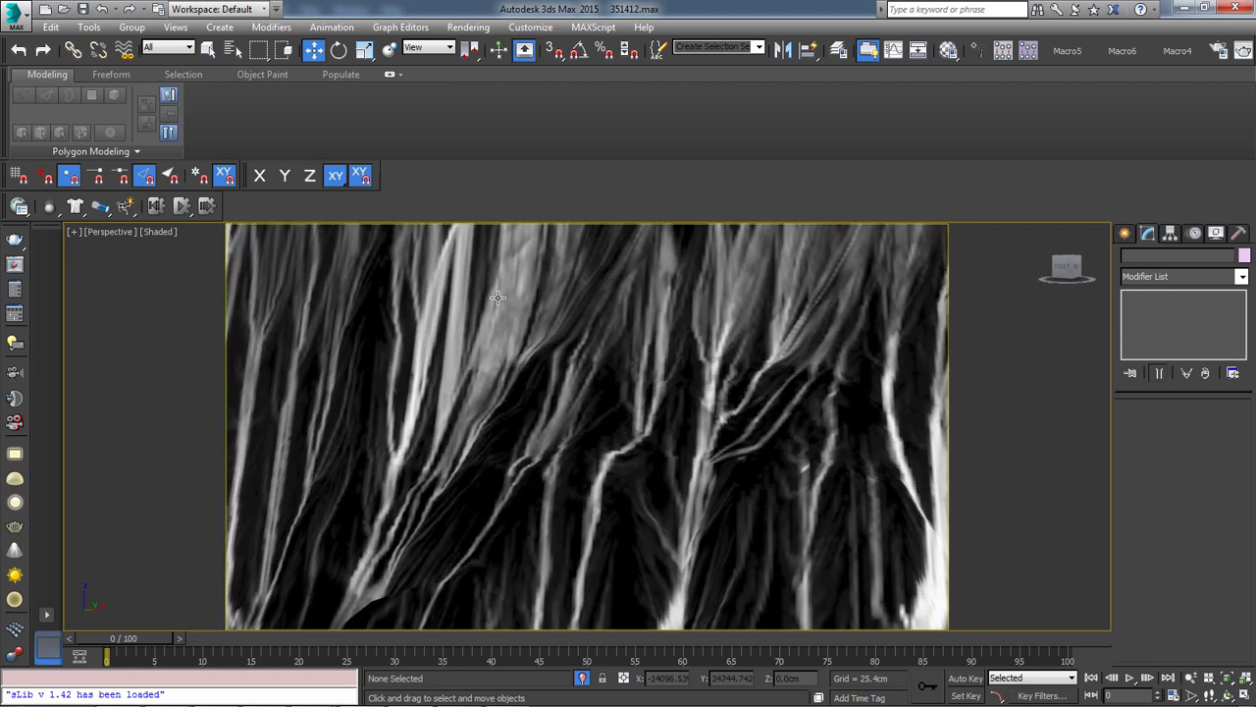
scroll(665, 470, down, 3)
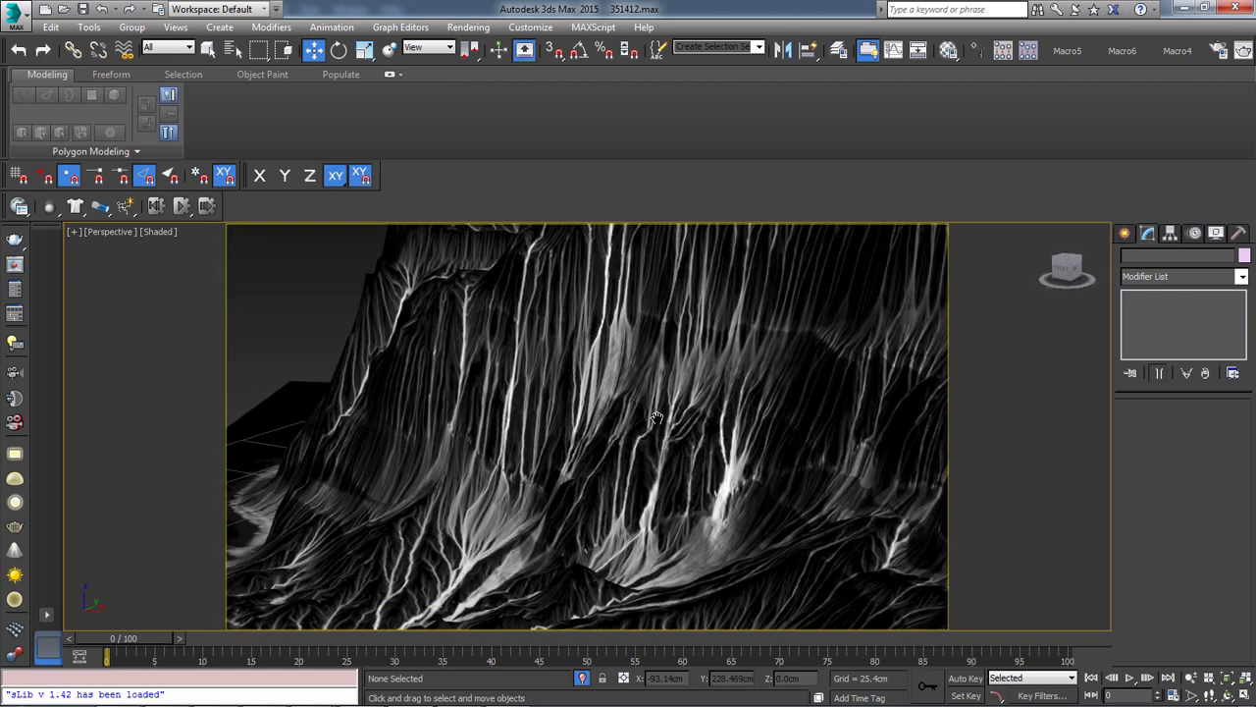
scroll(389, 449, down, 1)
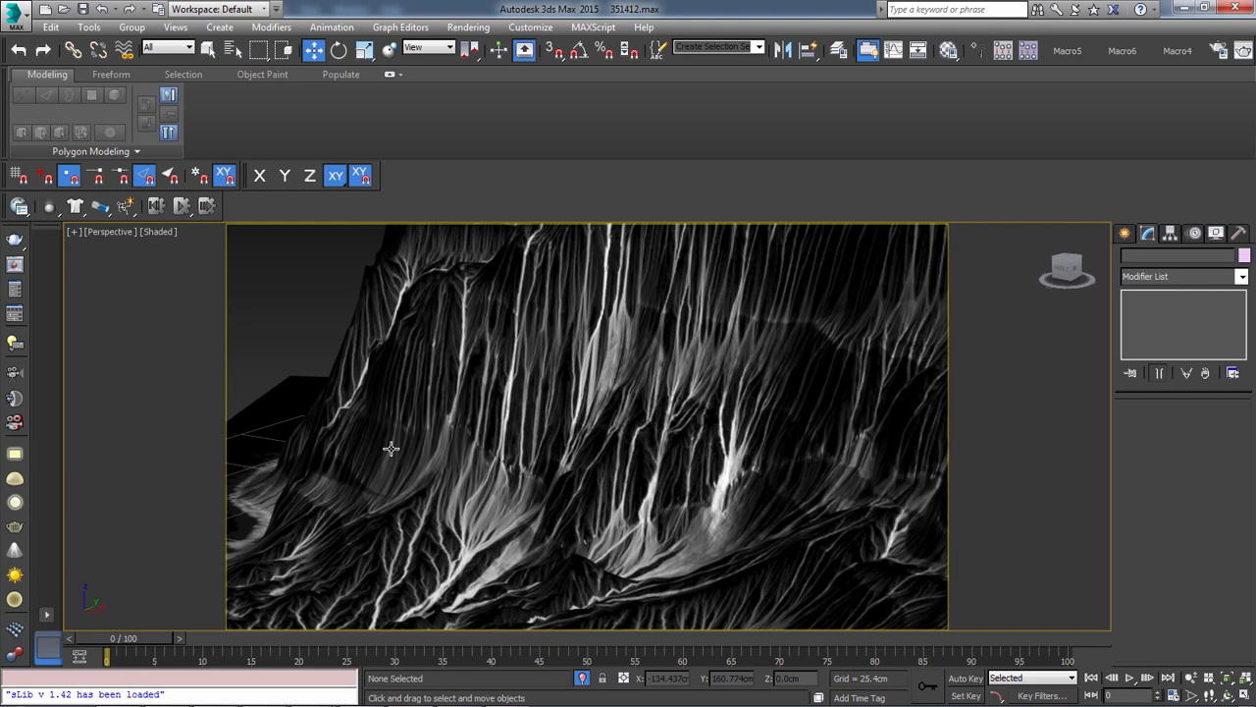
Switch to Photoshop, show the full color composite of DemoColorA.psd in a floating window, and examine its flow details
key(alt+Tab)
key(alt+Tab)
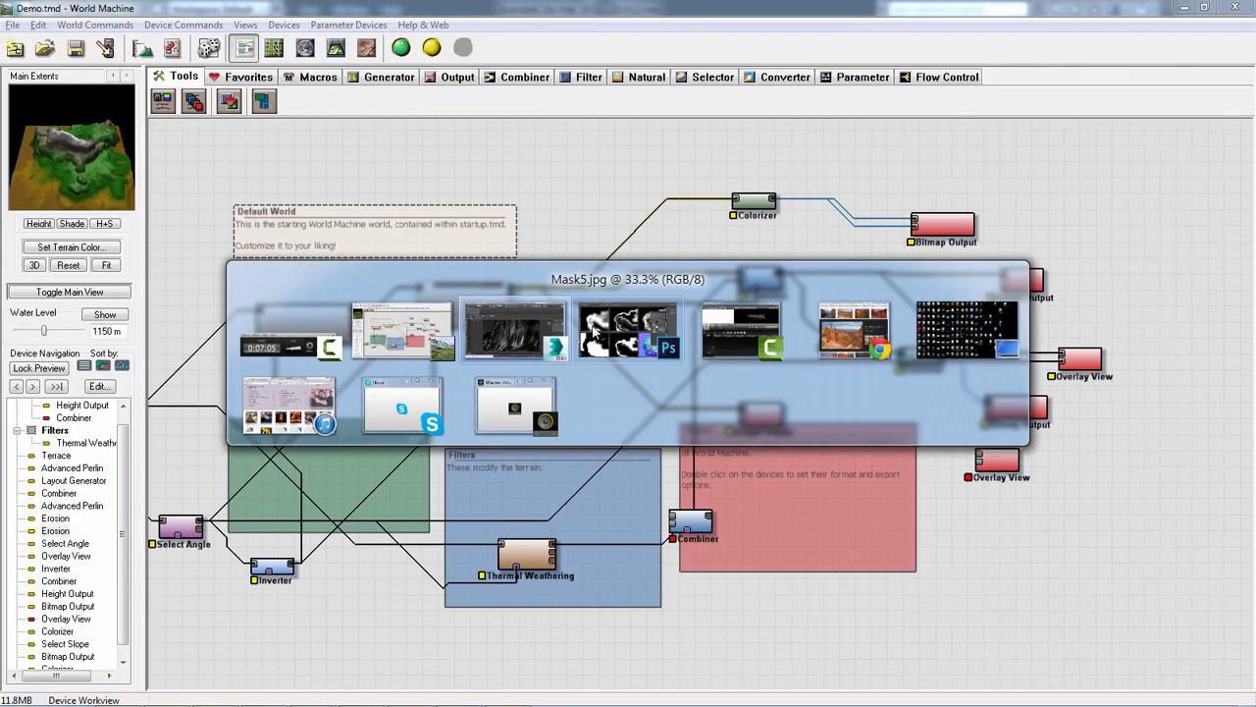
click(615, 332)
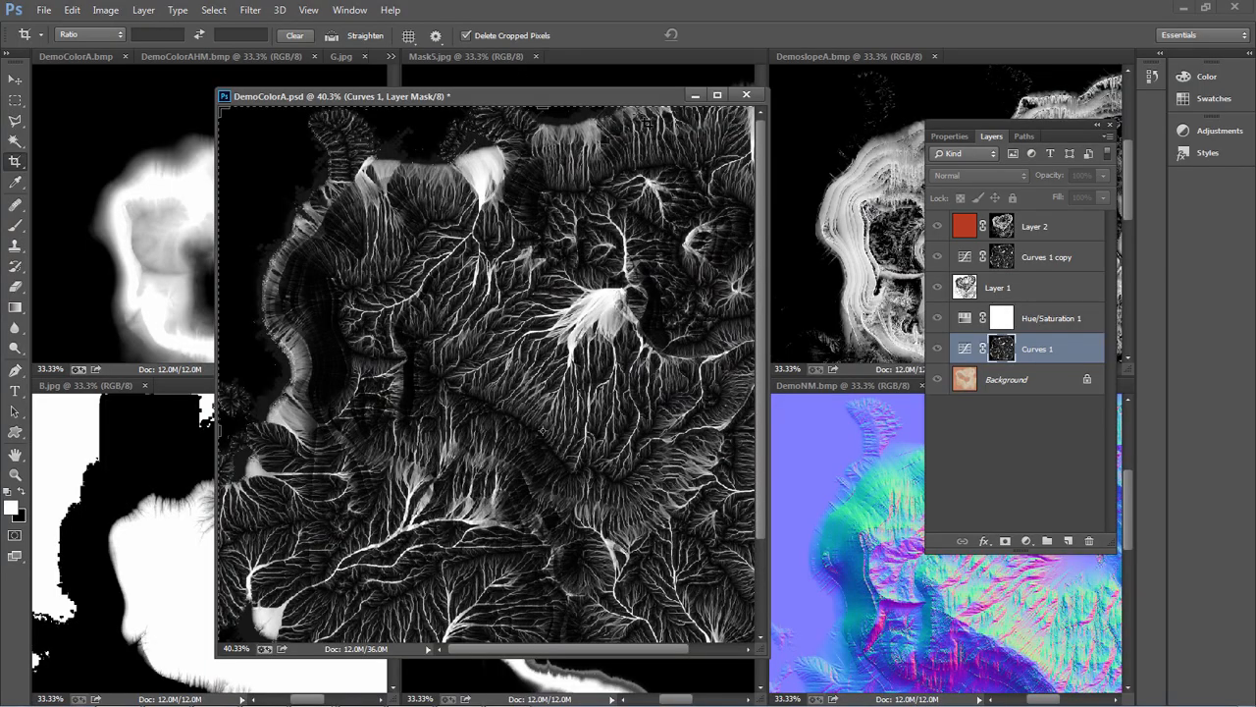
drag(602, 94, 193, 355)
click(1018, 436)
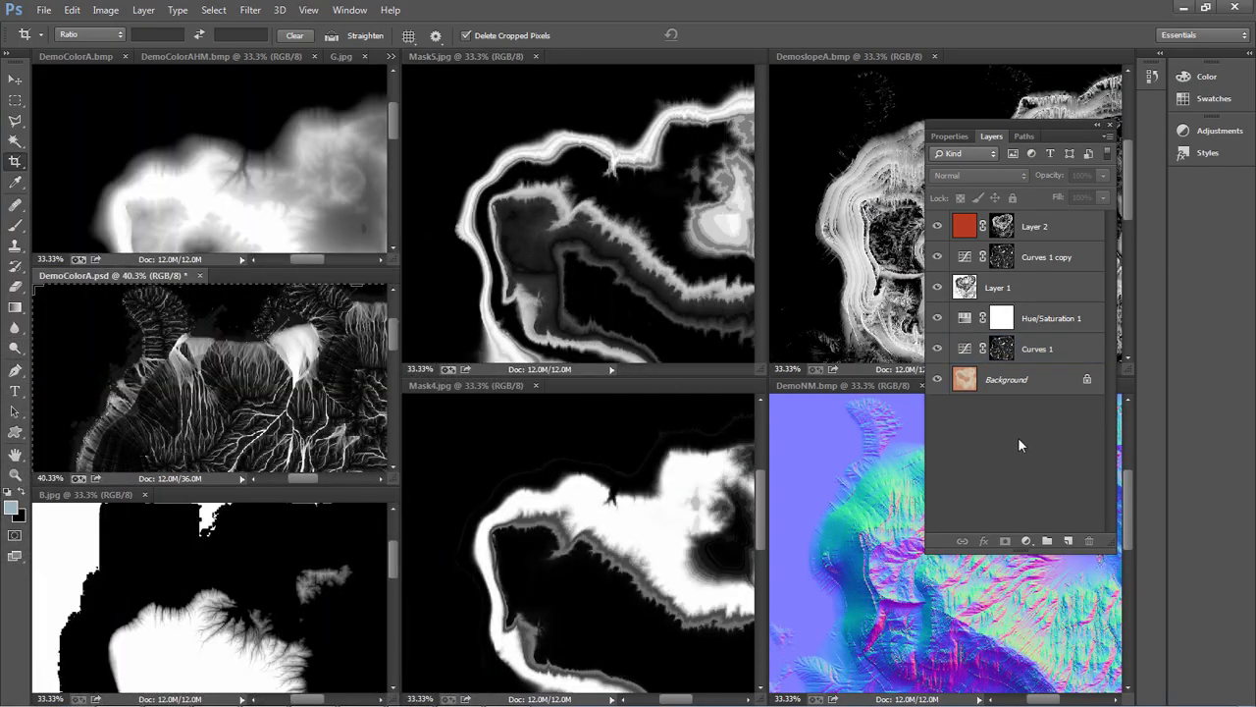
drag(238, 271, 523, 106)
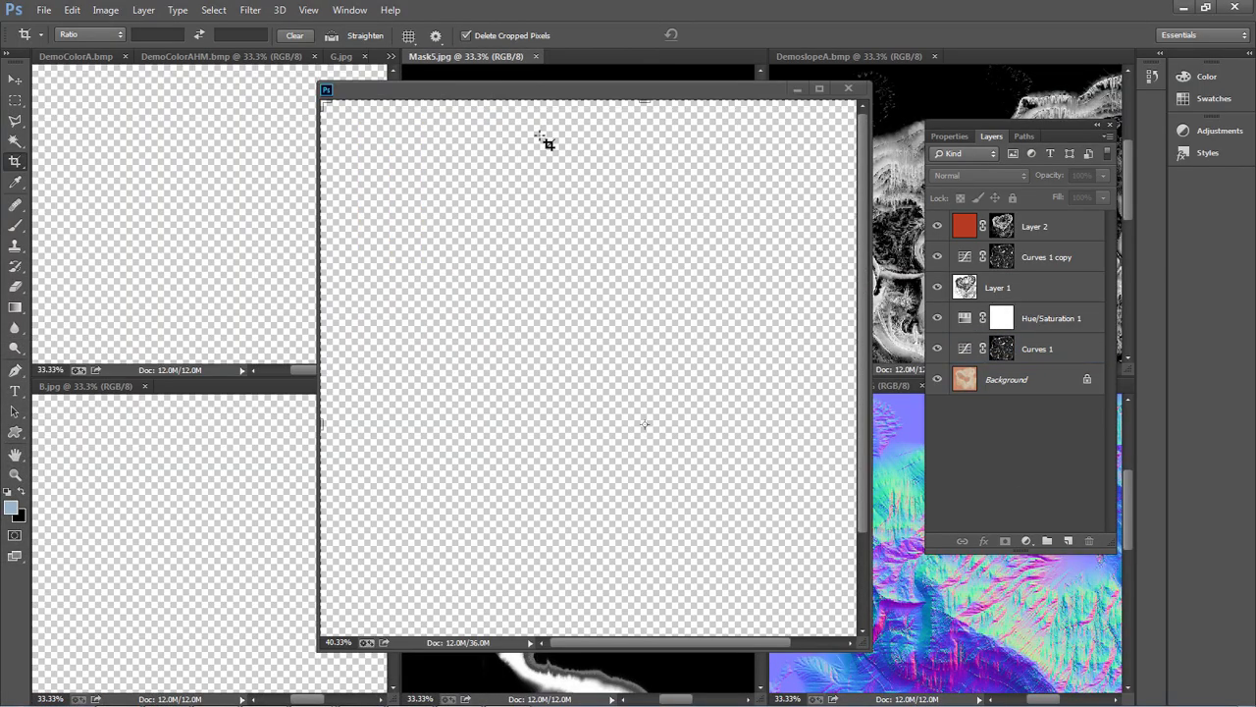
alt+scroll(608, 407, down, 2)
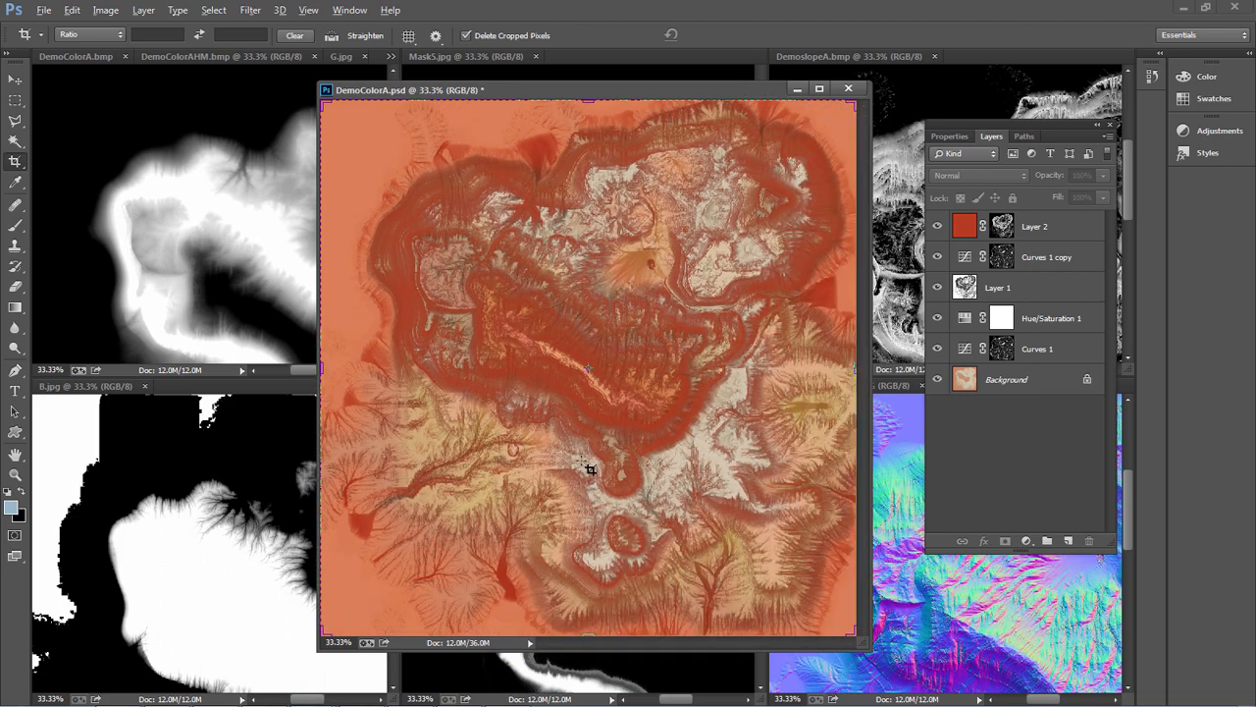
alt+scroll(638, 499, up, 2)
alt+scroll(638, 502, up, 6)
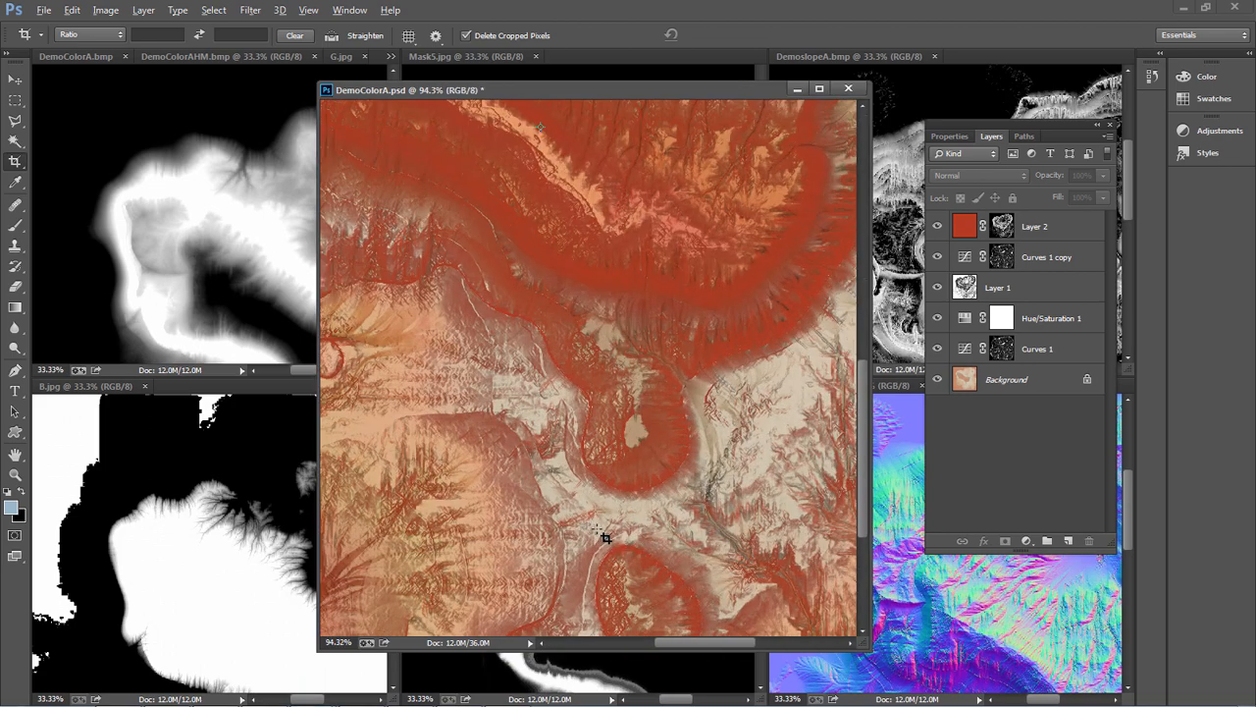
alt+scroll(597, 441, down, 3)
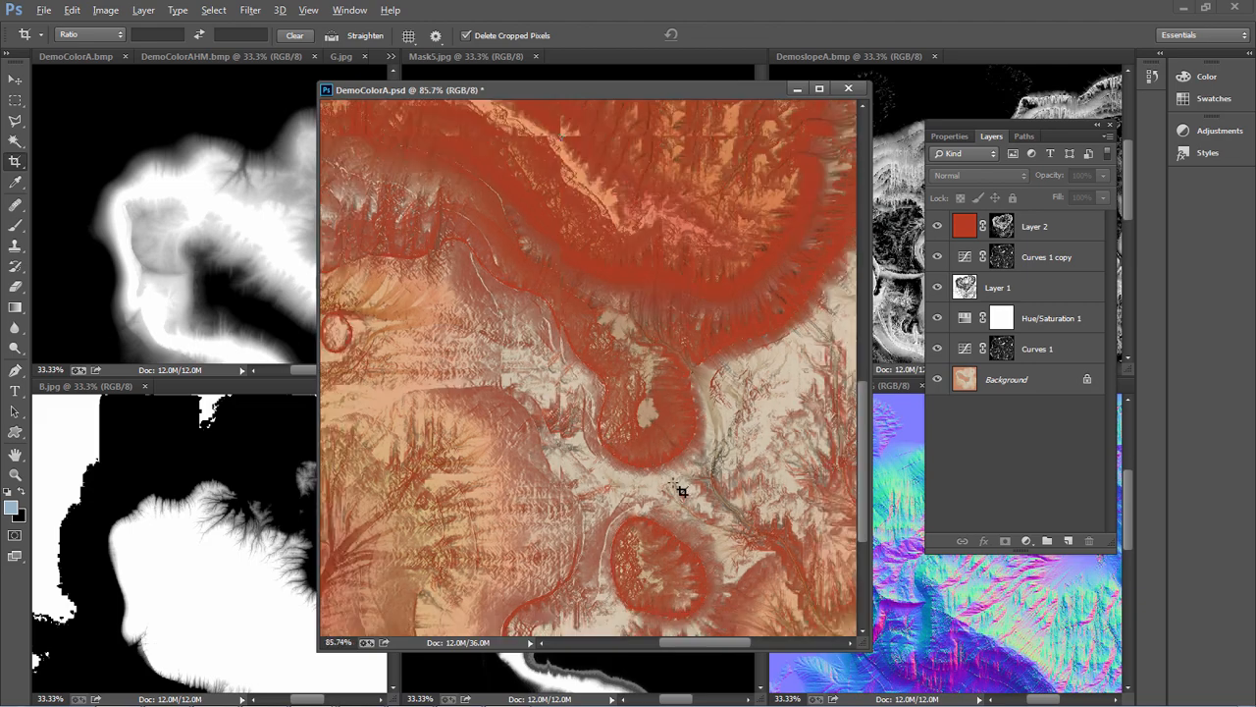
alt+scroll(702, 239, down, 4)
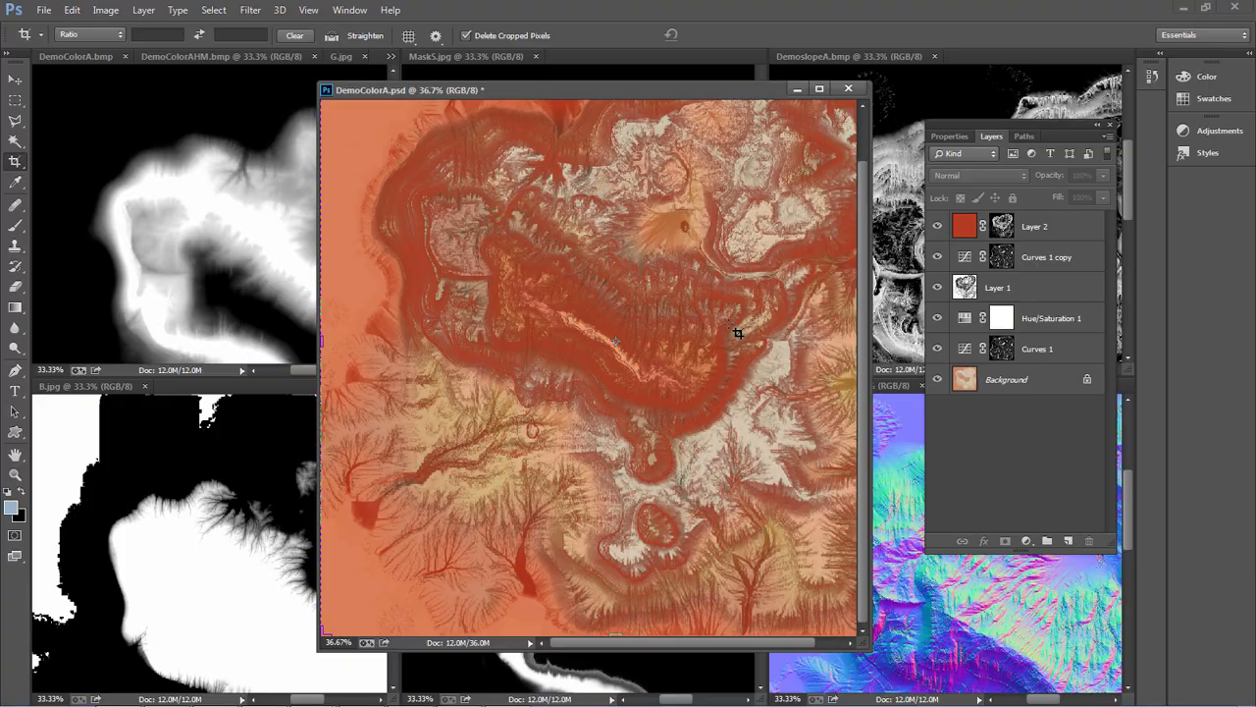
Return to 3ds Max, reopen the Material Editor, close the Map #73 preview, and open the diffuse Mix map of 10 - Default
key(alt+Tab)
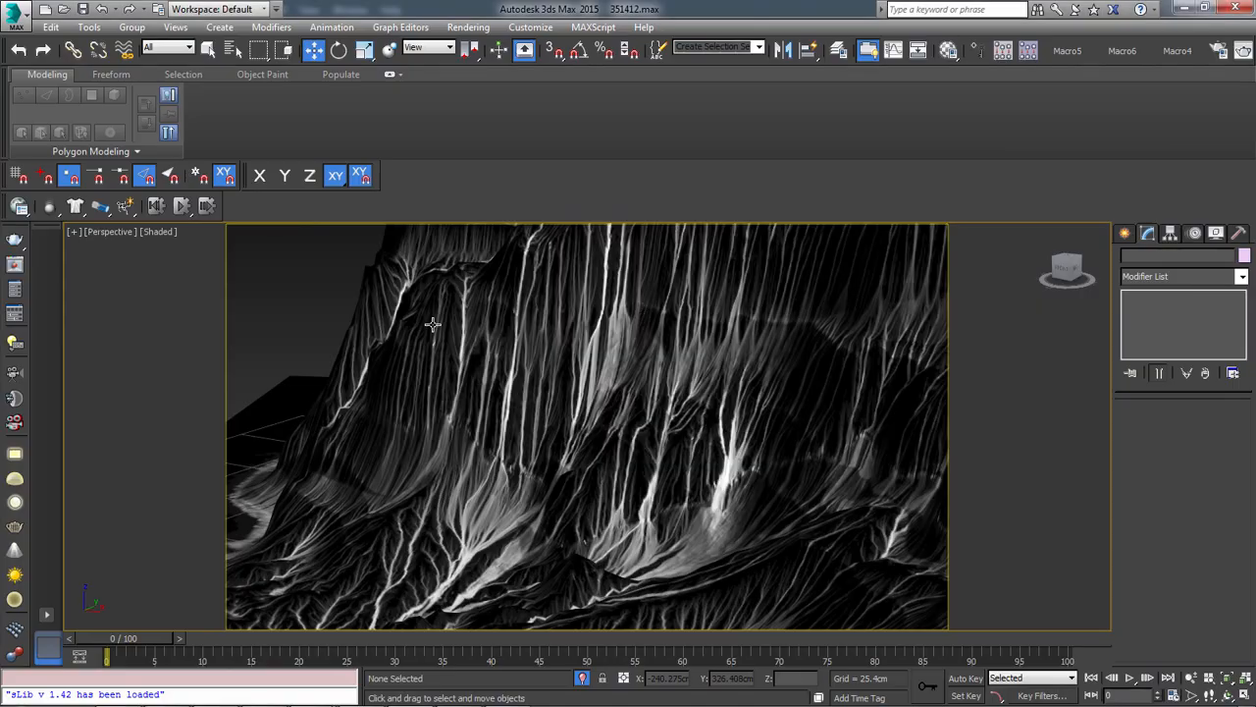
middle_drag(548, 328, 561, 333)
key(m)
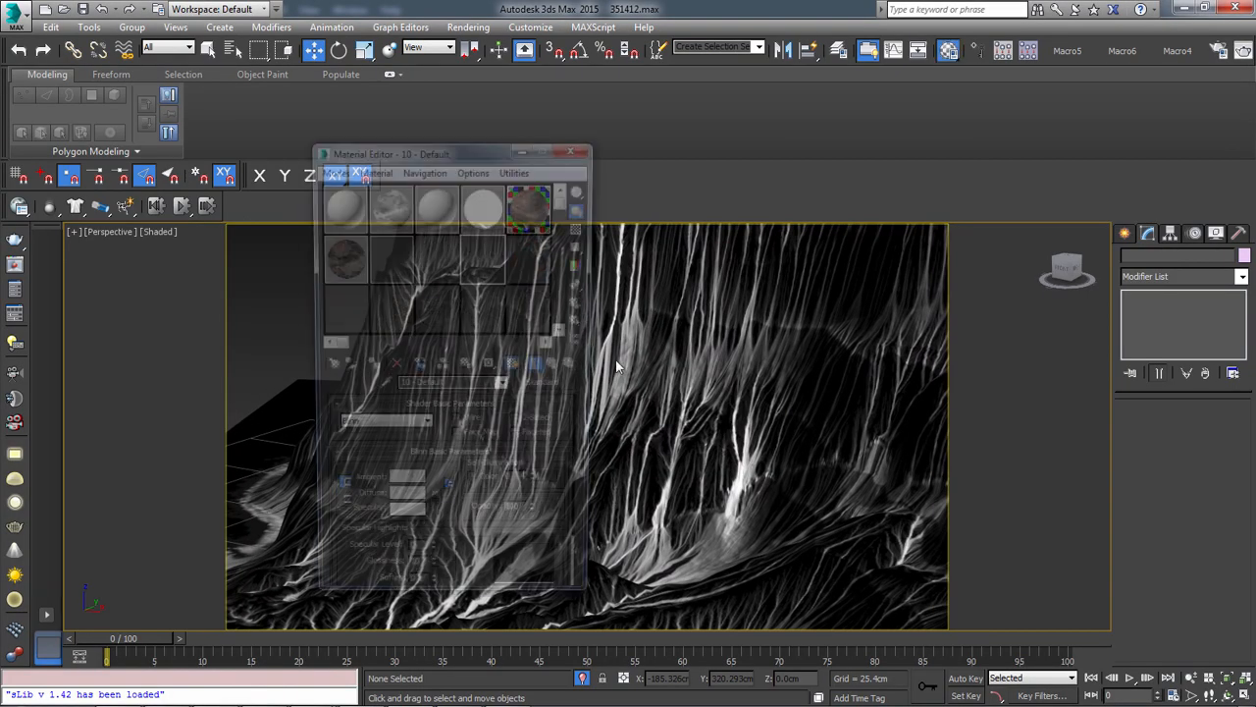
click(332, 96)
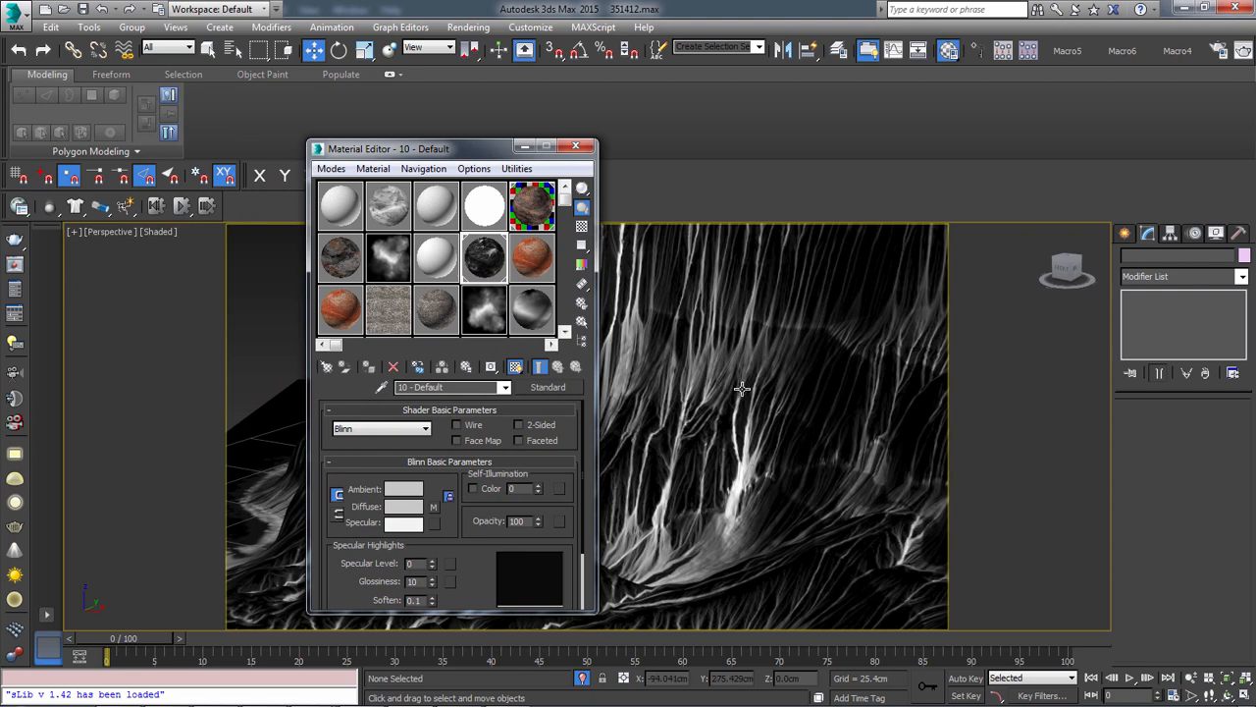
click(433, 507)
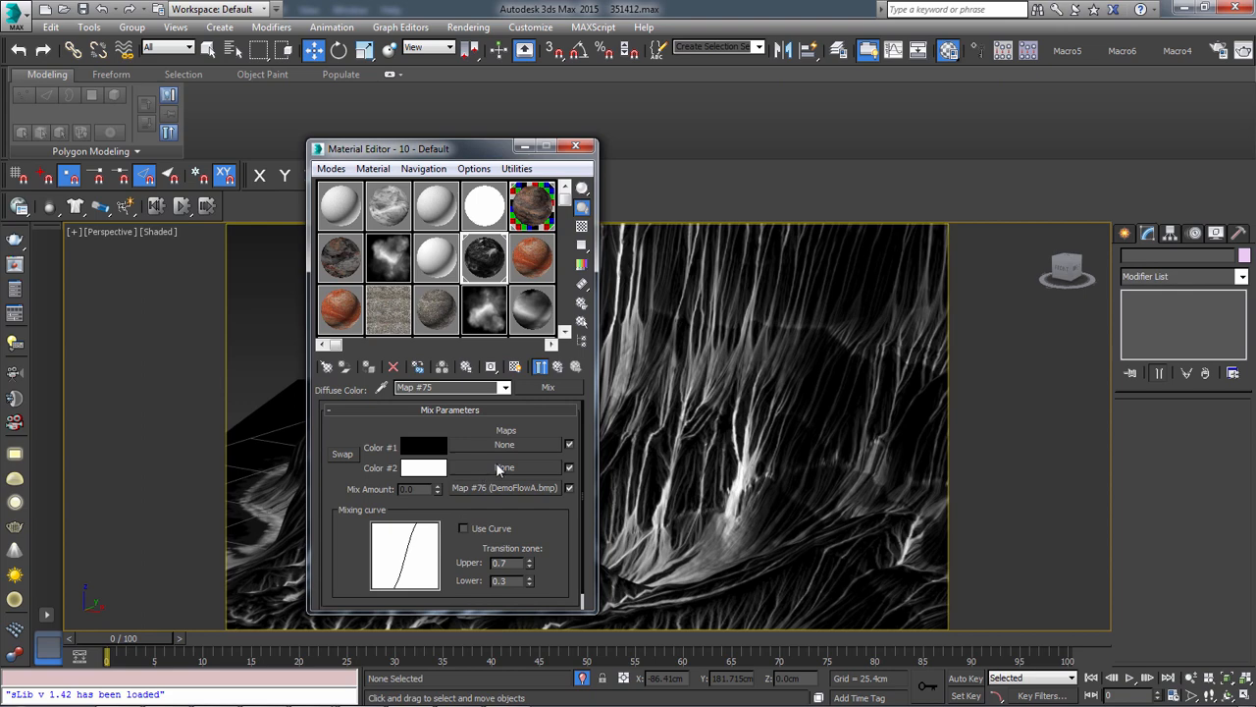
Select the Plane002 terrain and toggle its Displace modifier off and on to compare the flow map on flat and displaced geometry
scroll(713, 486, down, 3)
middle_drag(714, 402, 782, 338)
click(782, 339)
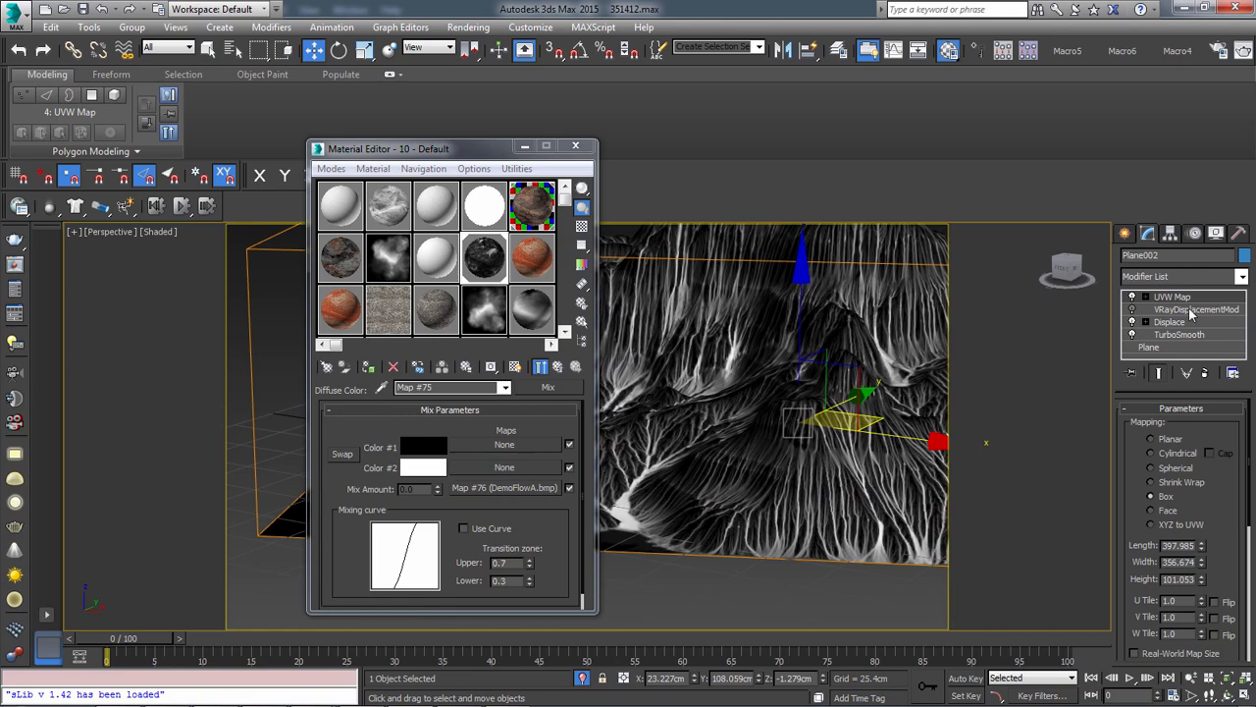
click(1131, 335)
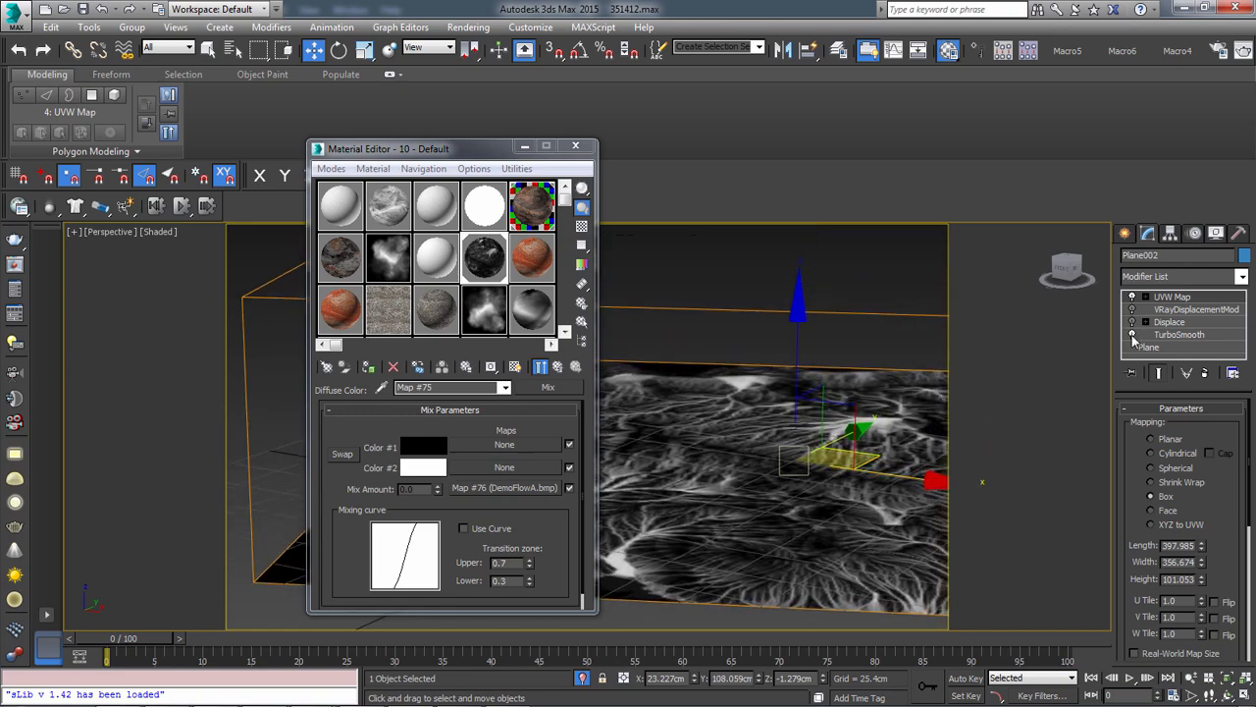
click(1132, 323)
alt+middle_drag(738, 487, 769, 511)
scroll(762, 451, up, 3)
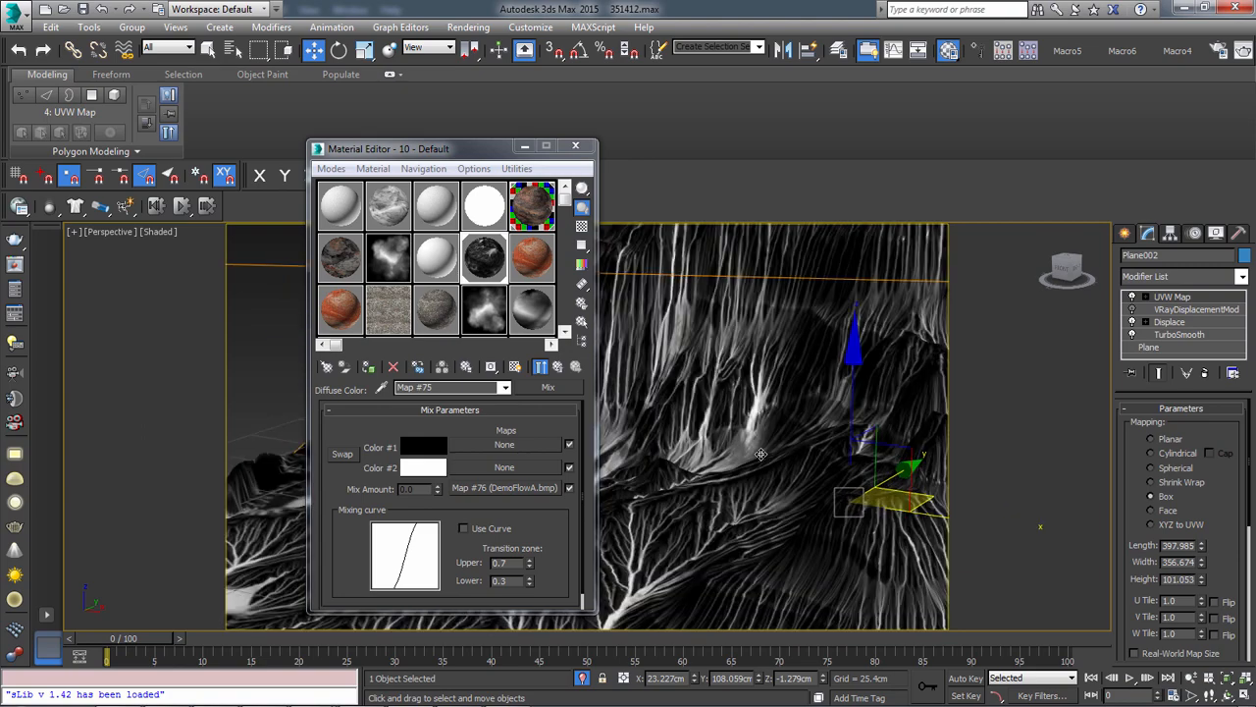
Load RockSediment0127_29_L.jpg from the Downloads folder as a bitmap into the Mix map's Color #1 slot
click(503, 444)
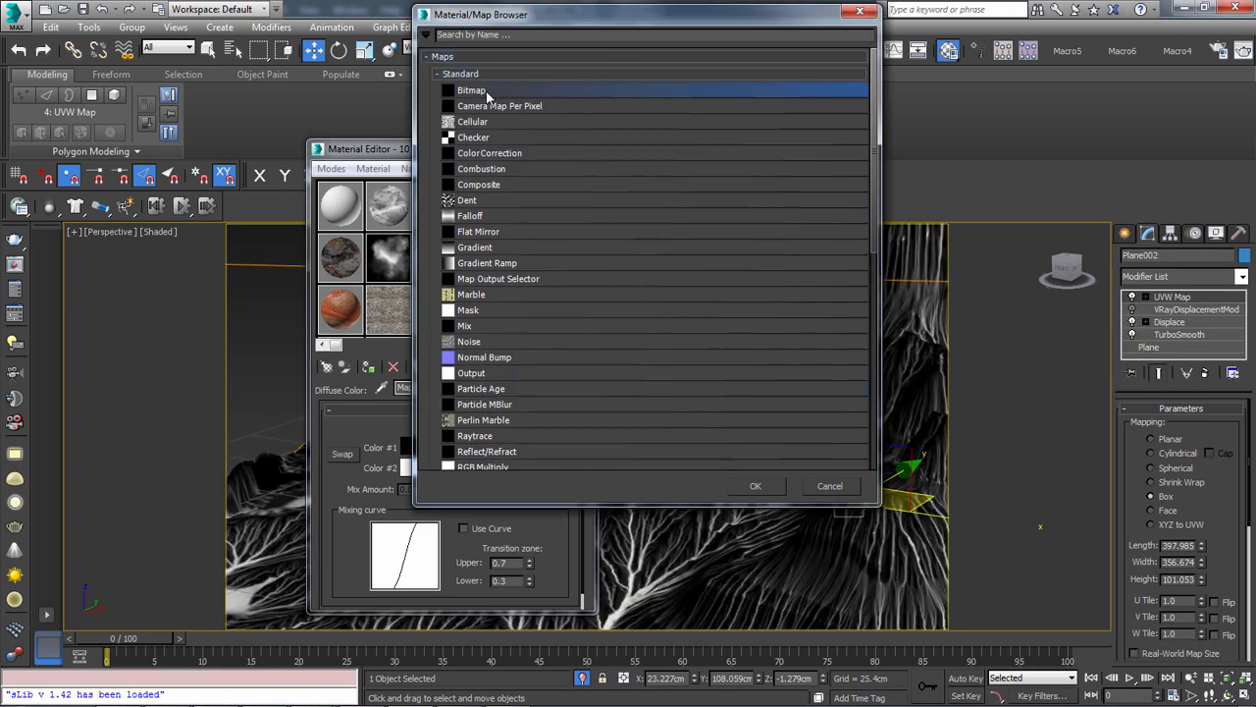
double_click(488, 90)
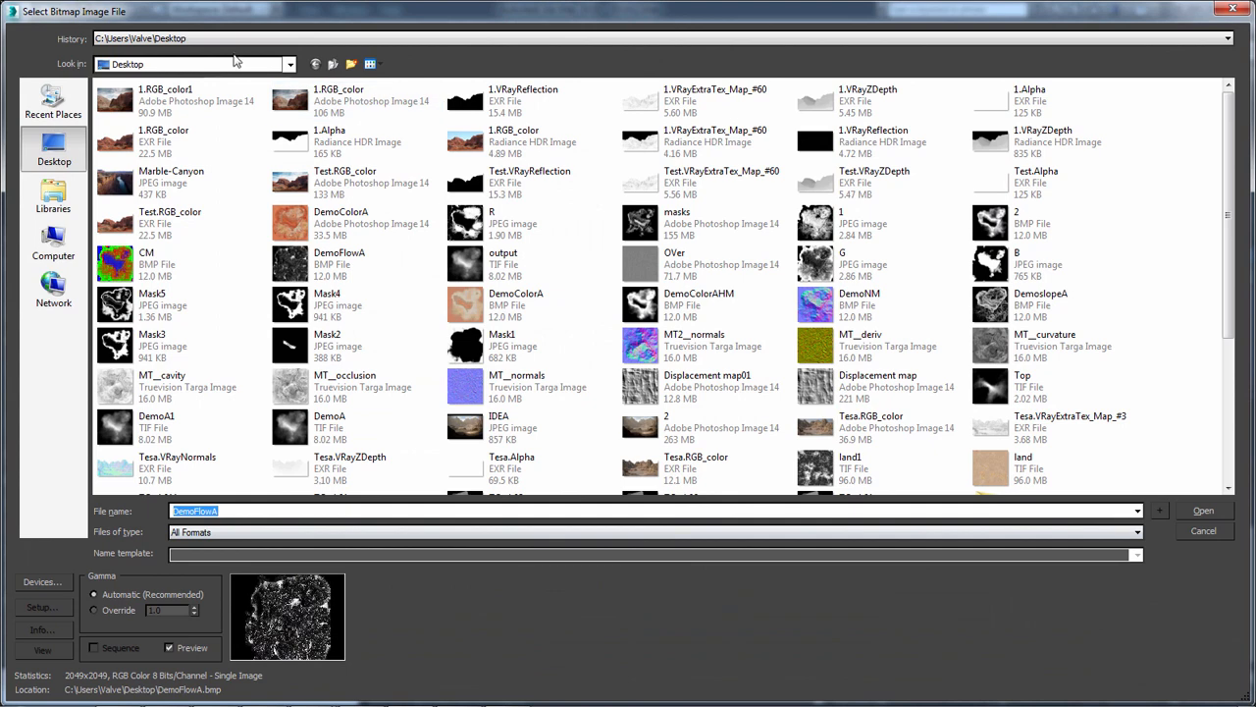
click(196, 39)
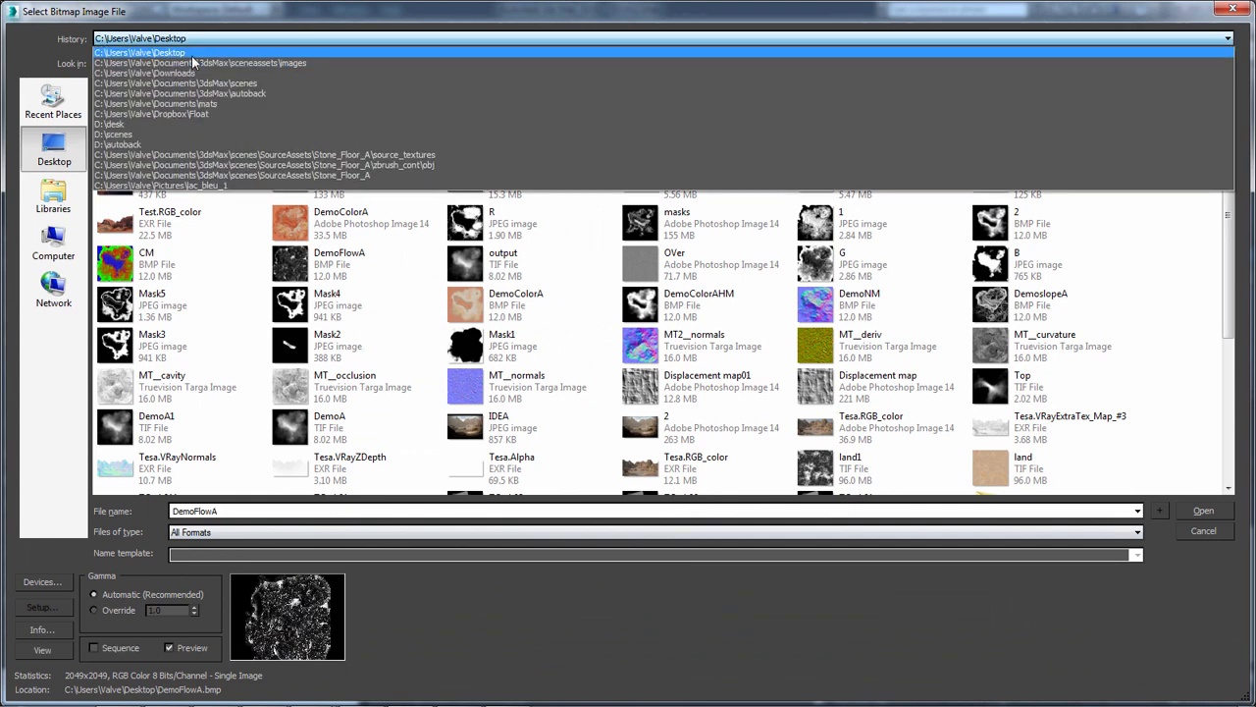
click(197, 73)
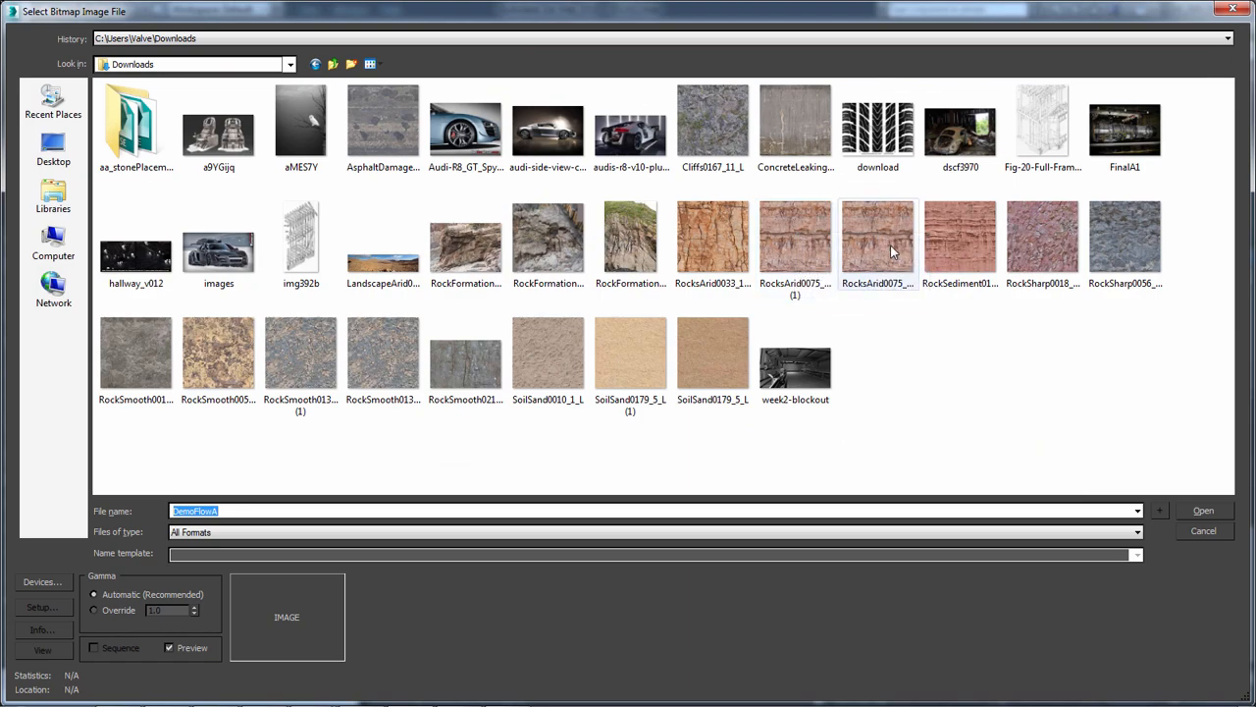
double_click(954, 231)
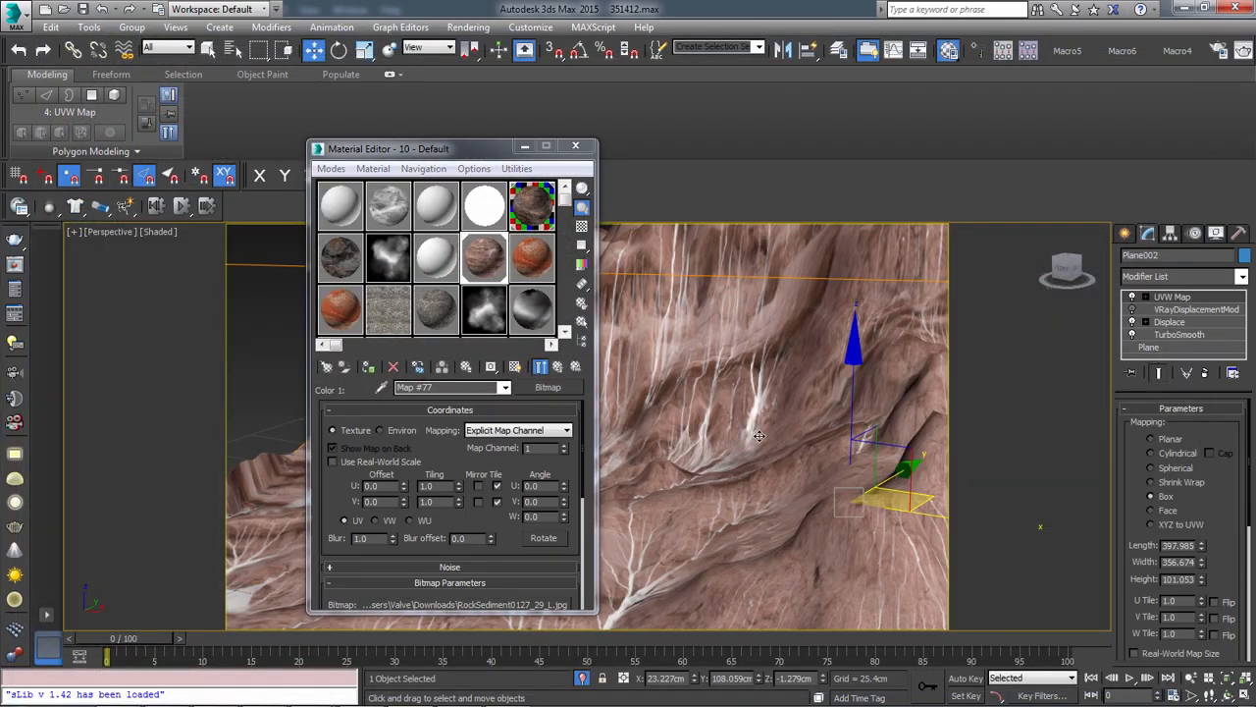
Set the rock bitmap's U and V tiling to 8.0, check it on the terrain, and return to the parent Mix map
scroll(760, 442, up, 4)
alt+middle_drag(761, 444, 617, 415)
scroll(799, 438, down, 5)
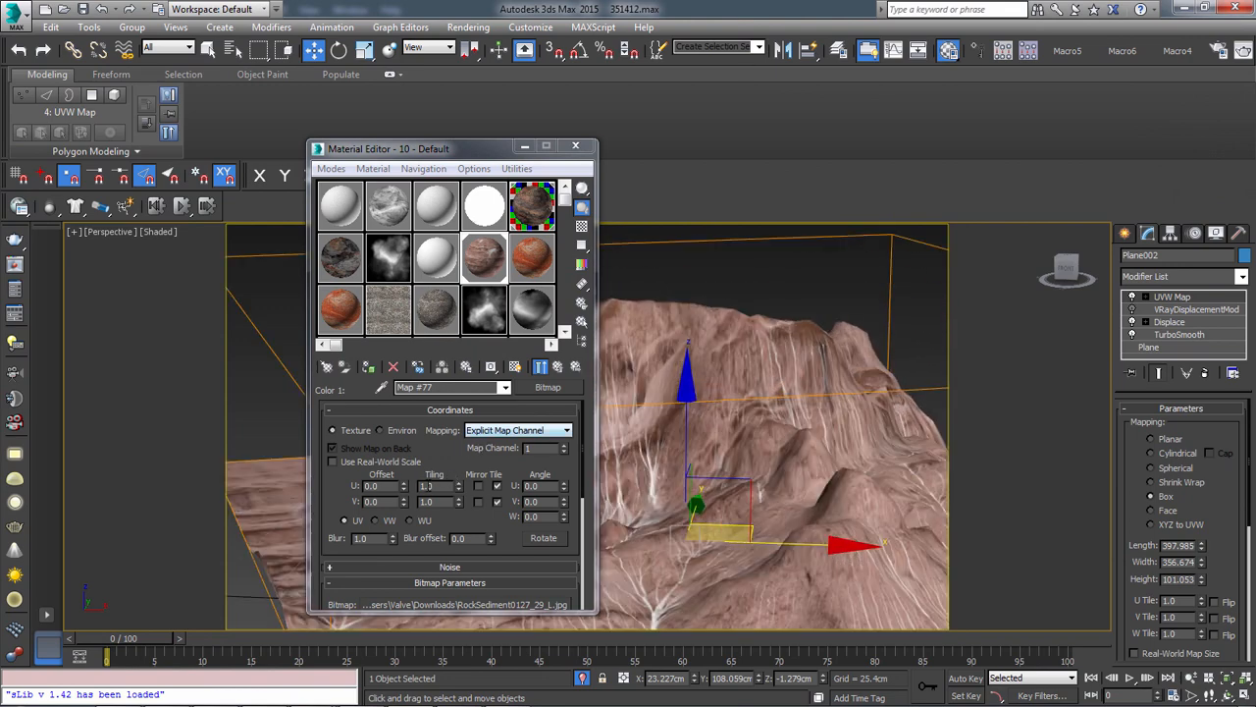
double_click(428, 486)
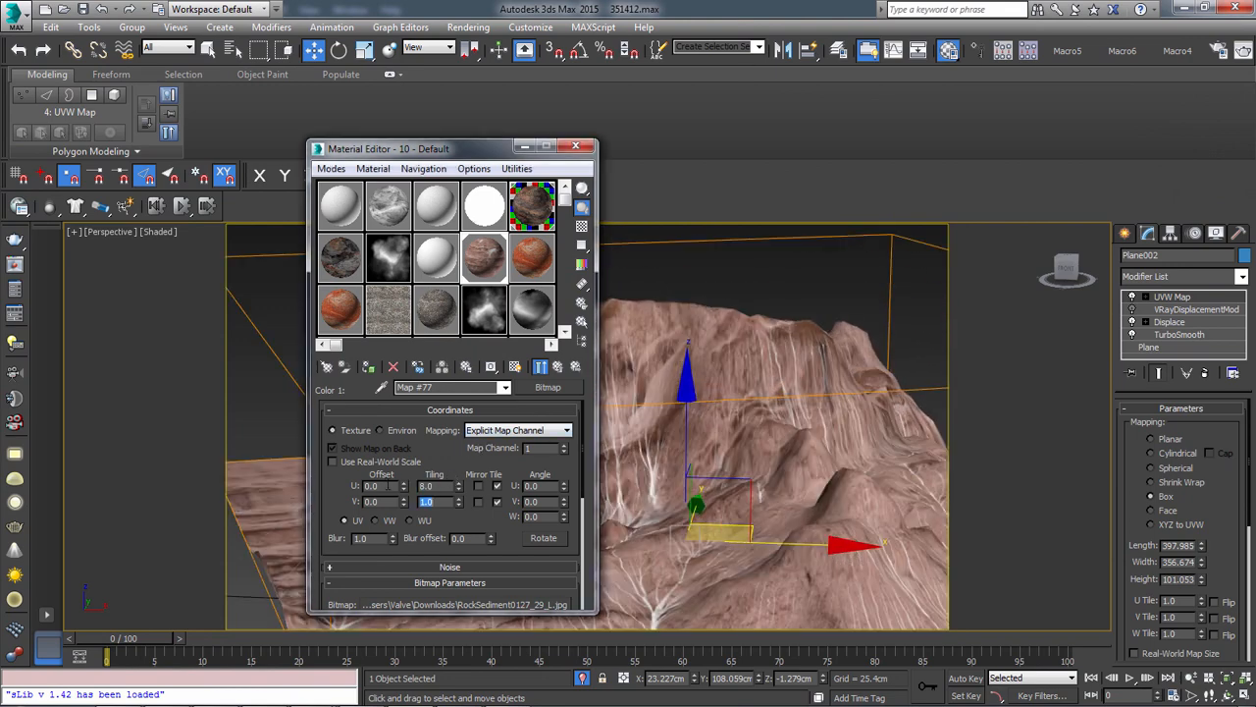
text(8)
key(Return)
alt+middle_drag(800, 424, 853, 474)
scroll(764, 453, up, 4)
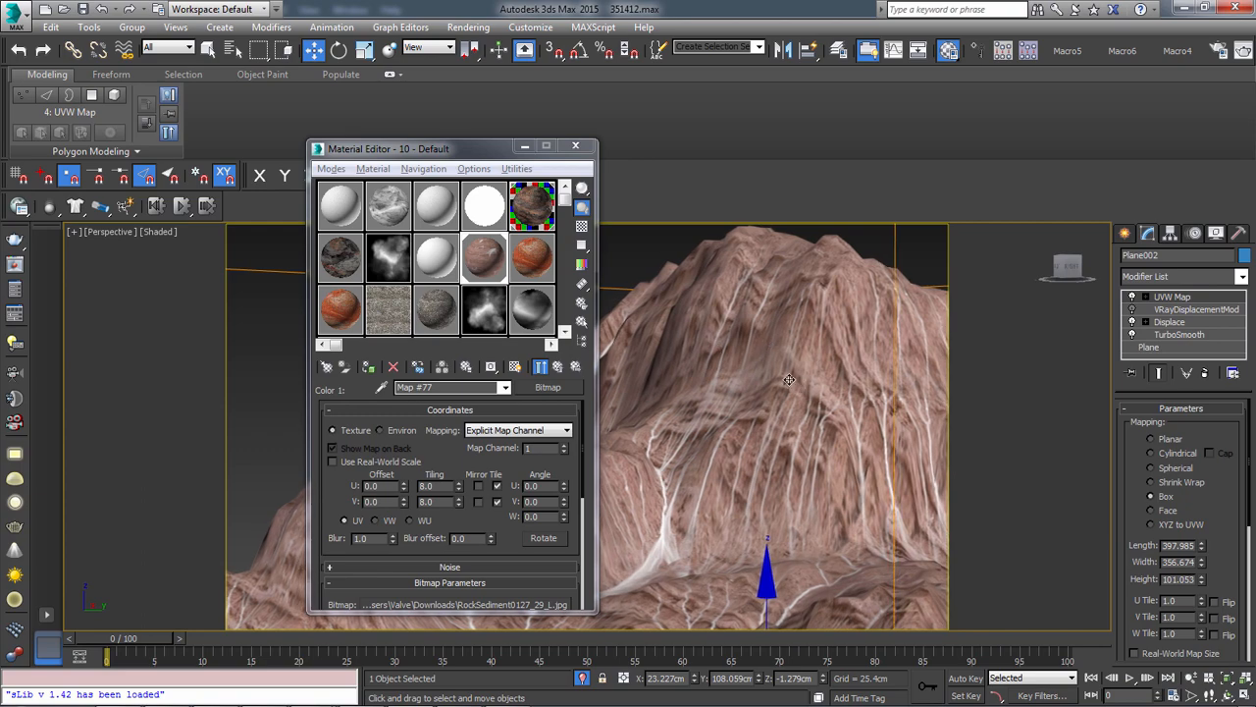
scroll(788, 379, down, 3)
alt+middle_drag(788, 379, 802, 400)
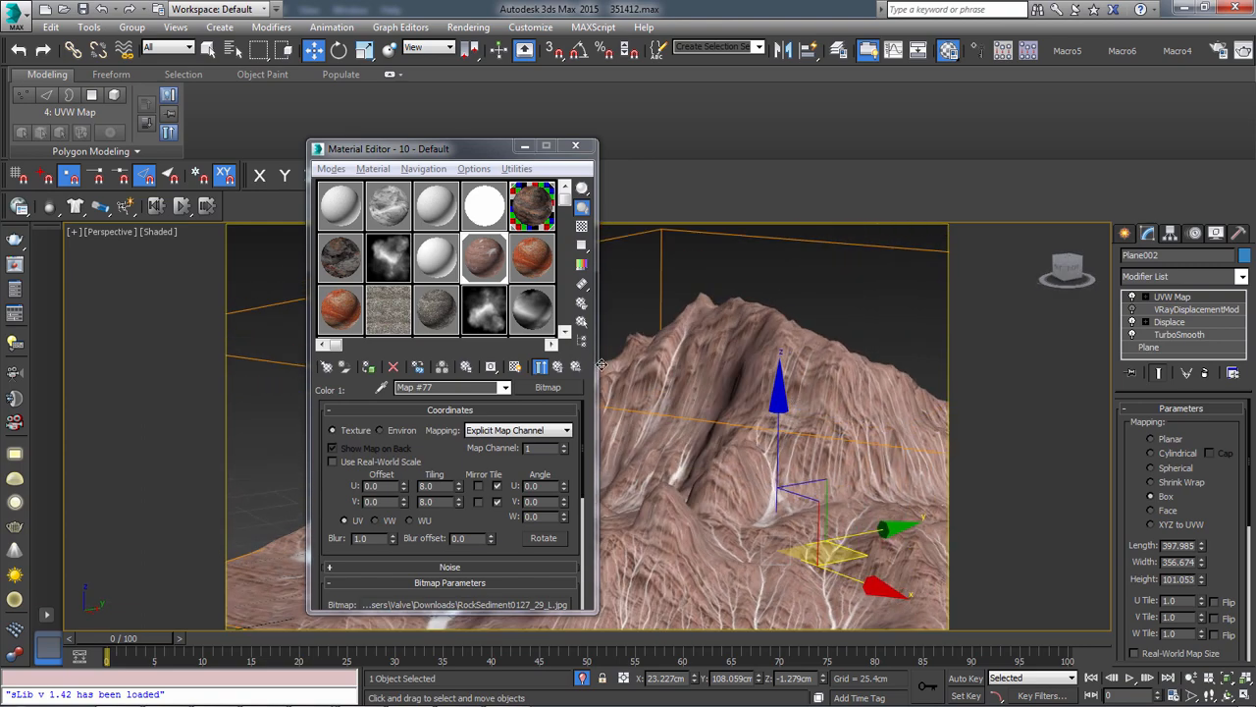
click(557, 366)
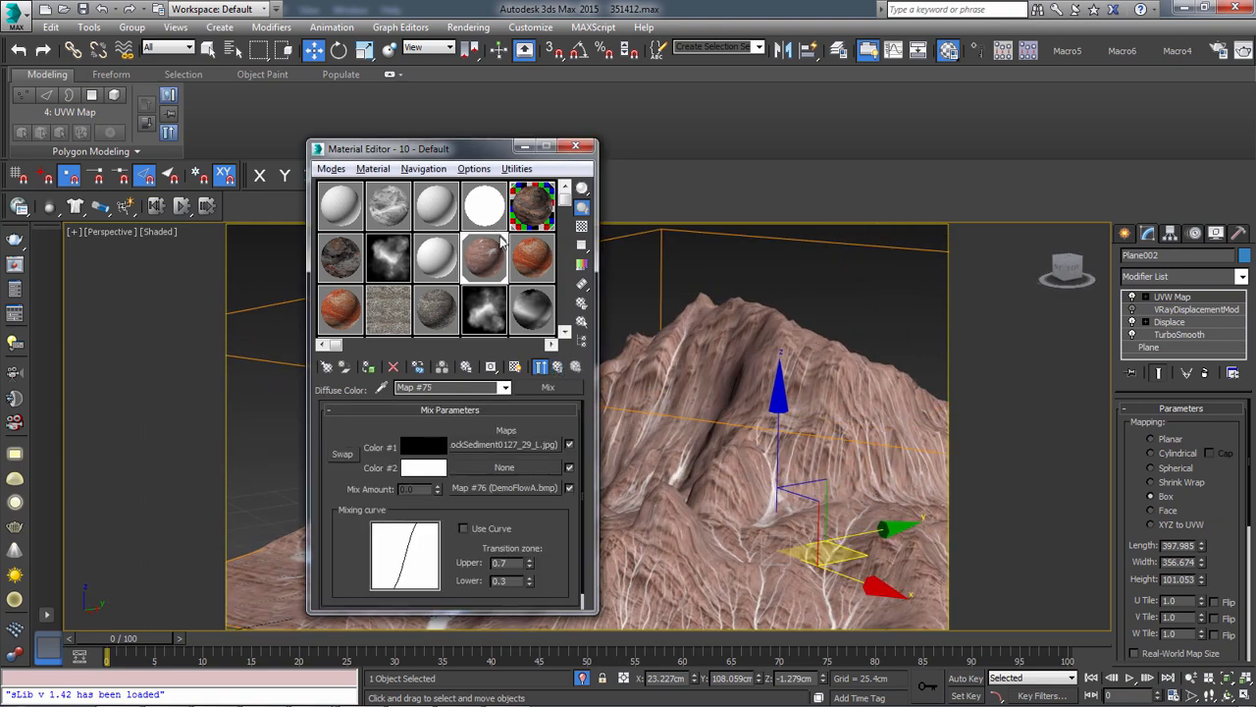
Load RockSharp0056_9_L.jpg as a bitmap into the 10 - Default Mix map's Color #2 slot and swap the two color slots
click(534, 208)
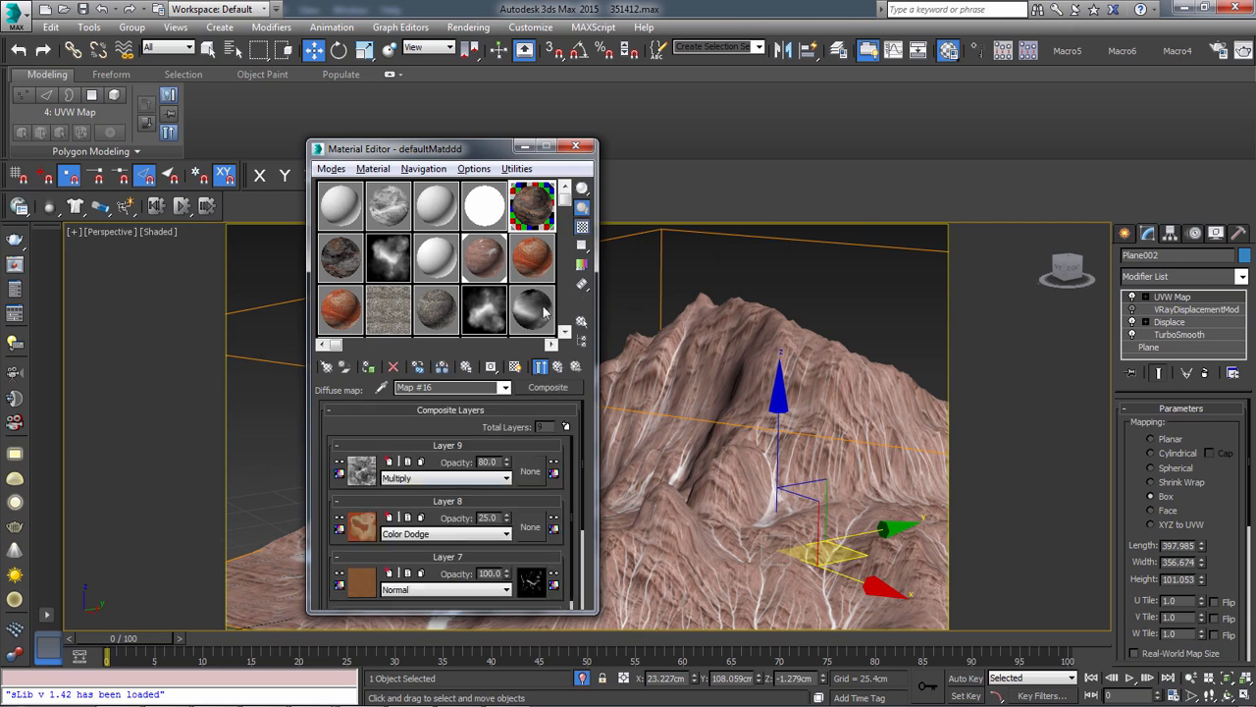
click(548, 263)
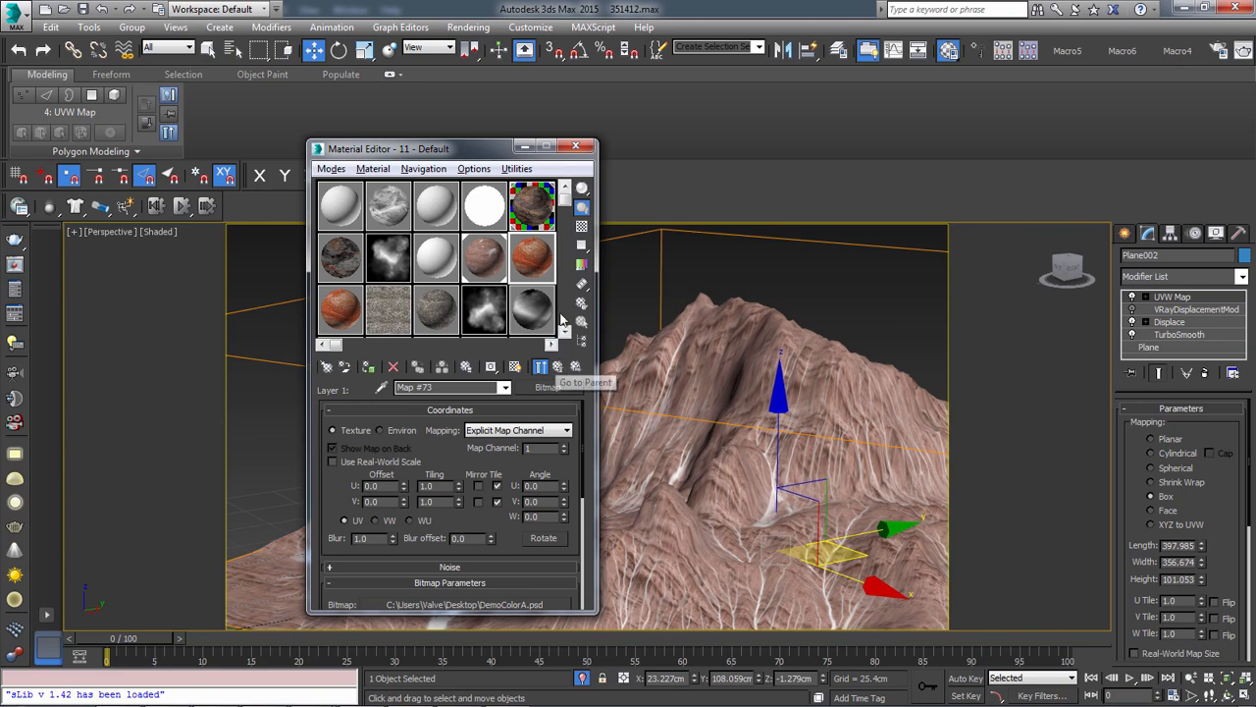
click(499, 267)
click(503, 467)
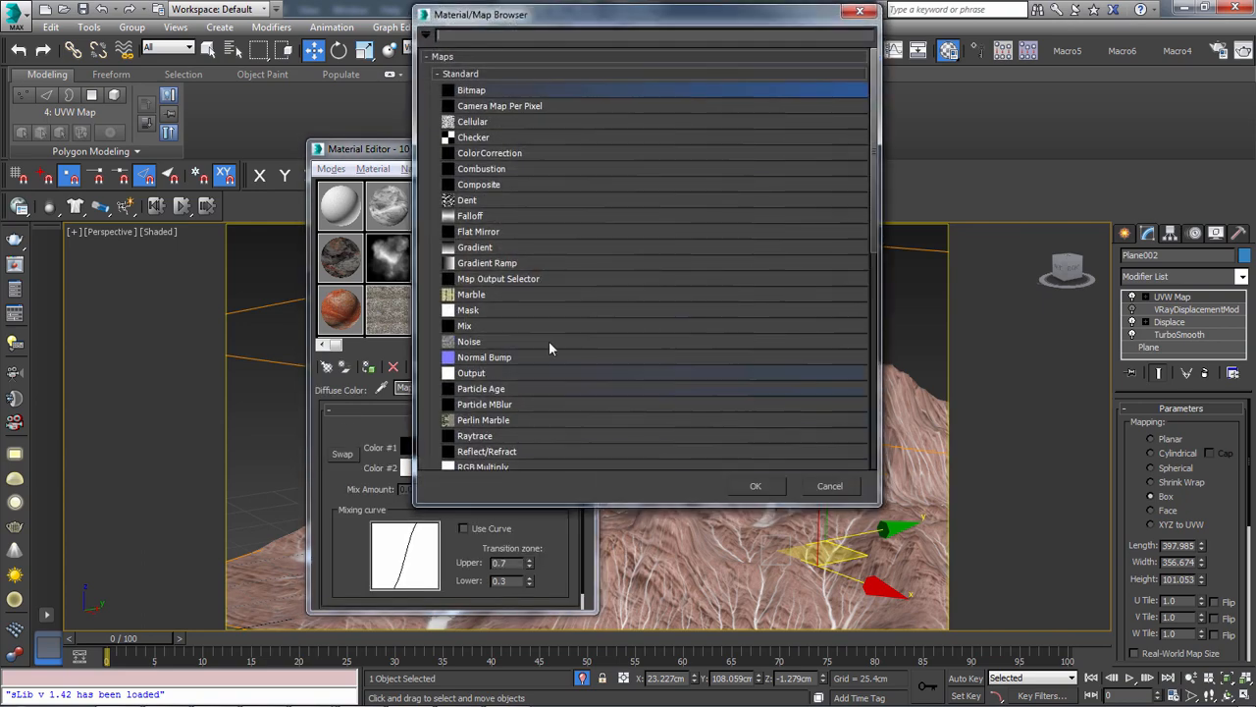
double_click(481, 91)
double_click(642, 363)
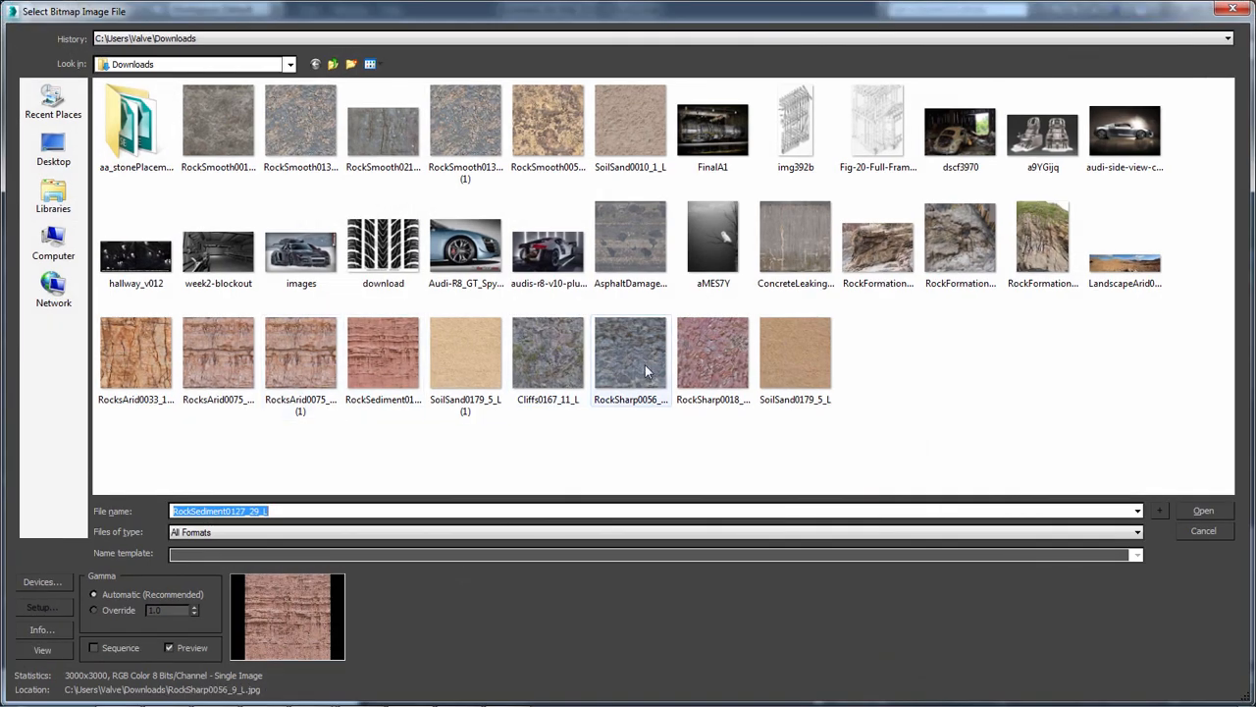
click(573, 366)
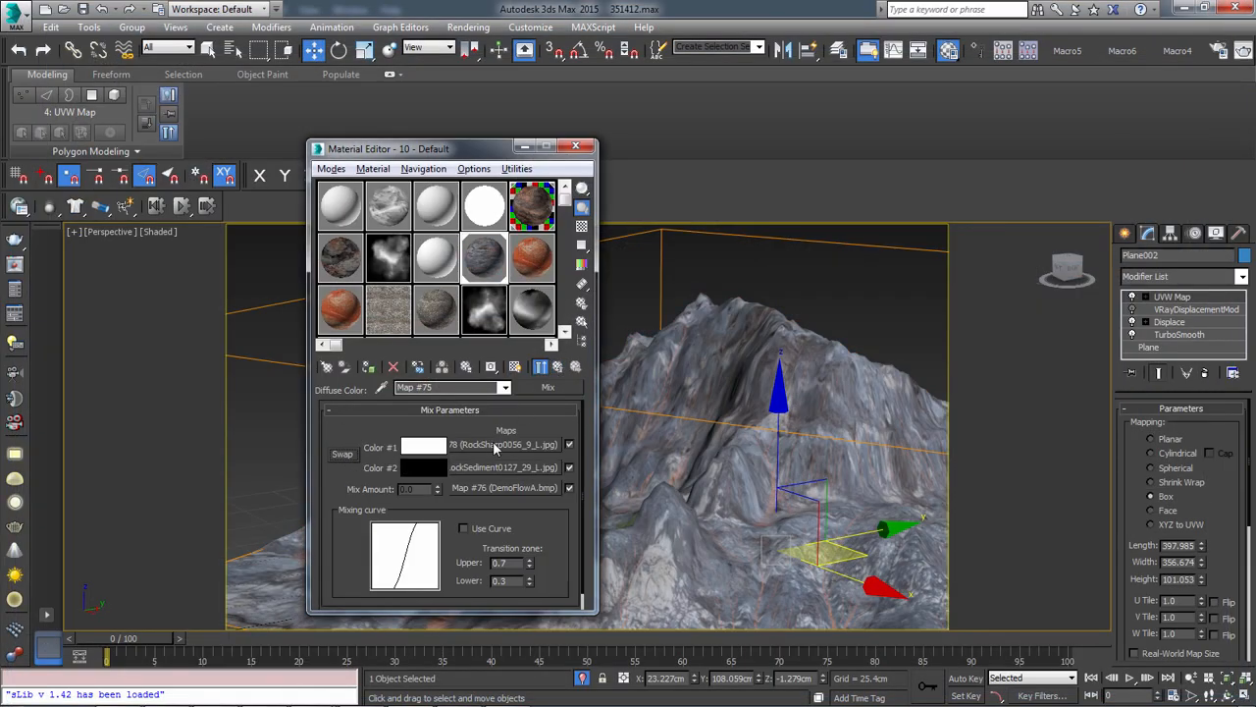
scroll(800, 471, up, 5)
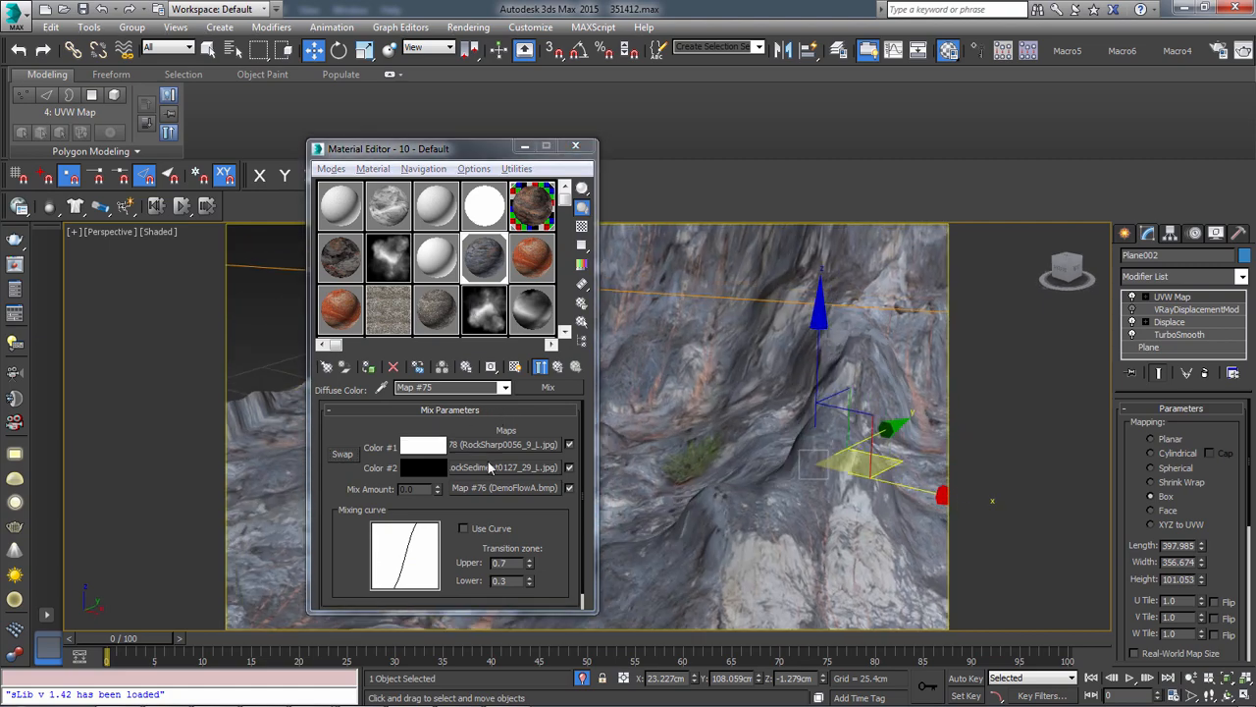
Open the RockSharp0056_9_L.jpg map in Color #1, set its U and V tiling to 8.0, and check it on the terrain
click(490, 468)
click(574, 365)
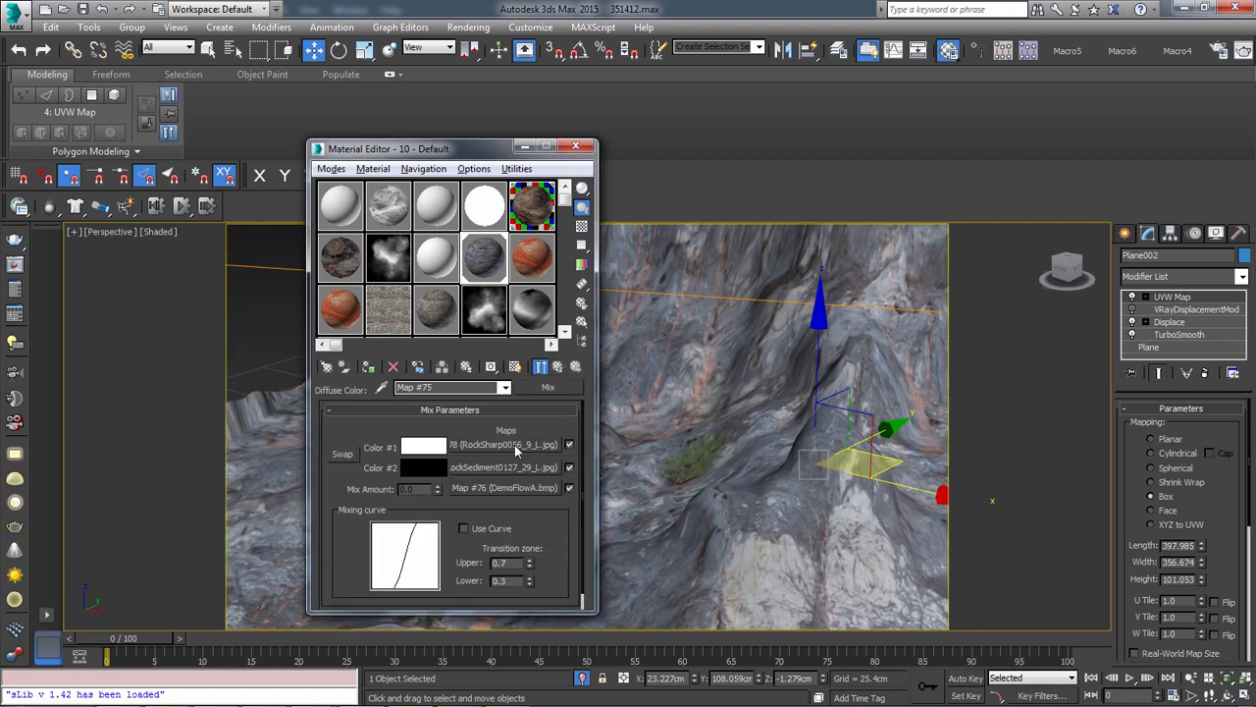
click(515, 445)
drag(440, 486, 375, 469)
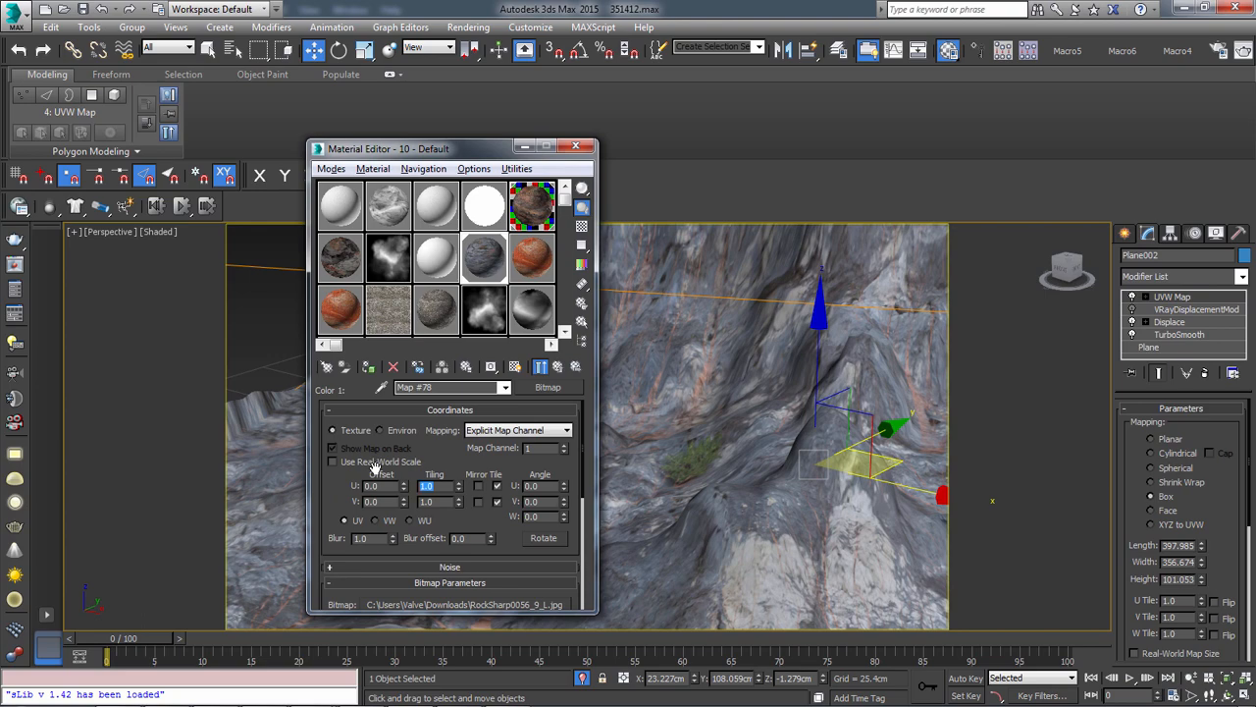
text(8)
key(Return)
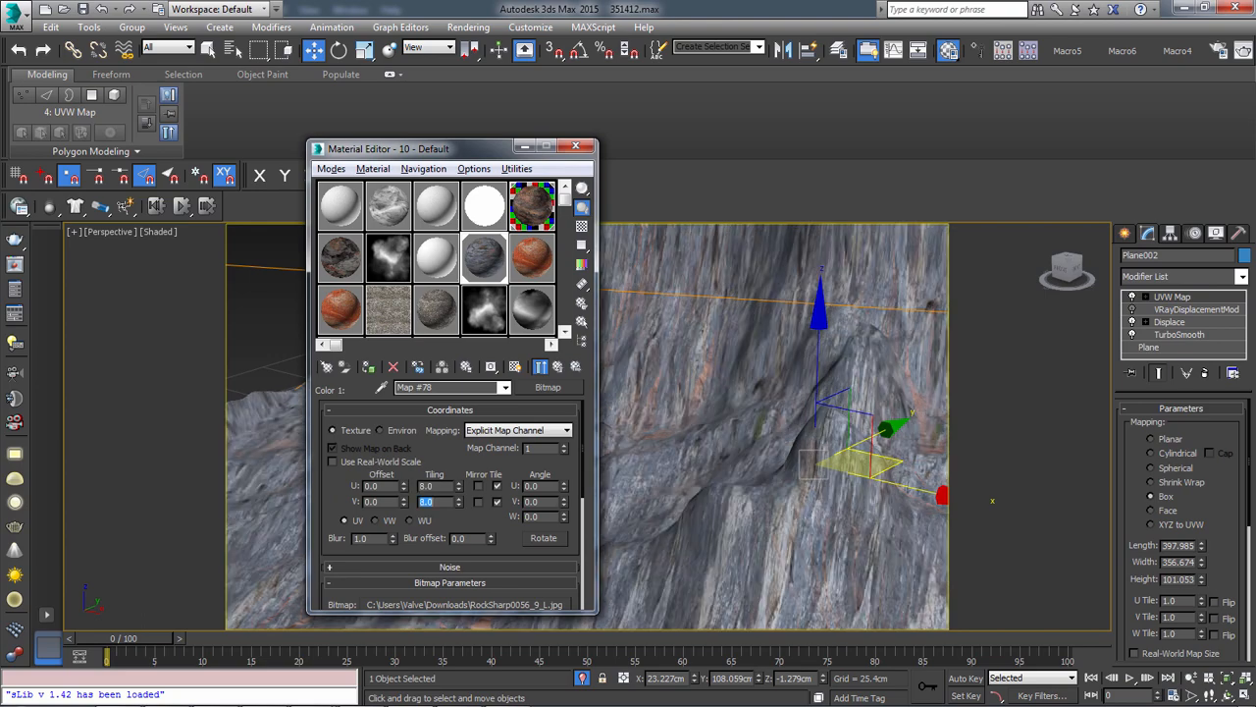
alt+middle_drag(864, 462, 783, 564)
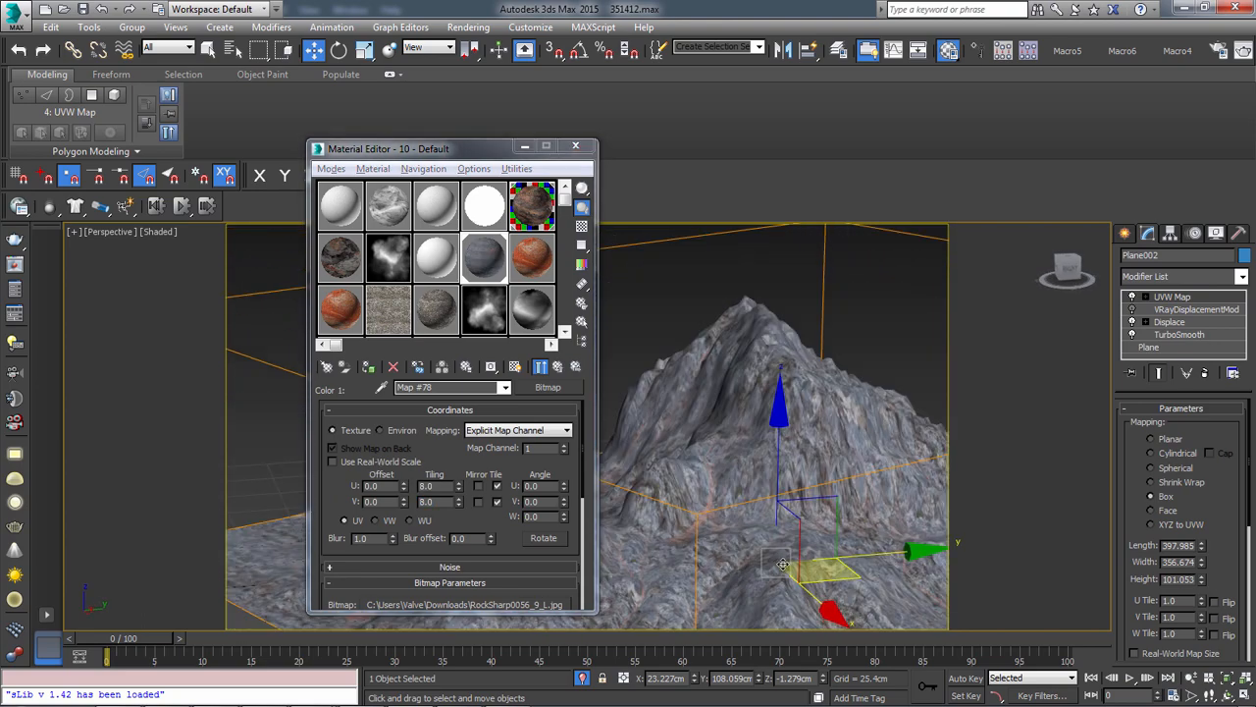
scroll(782, 564, up, 10)
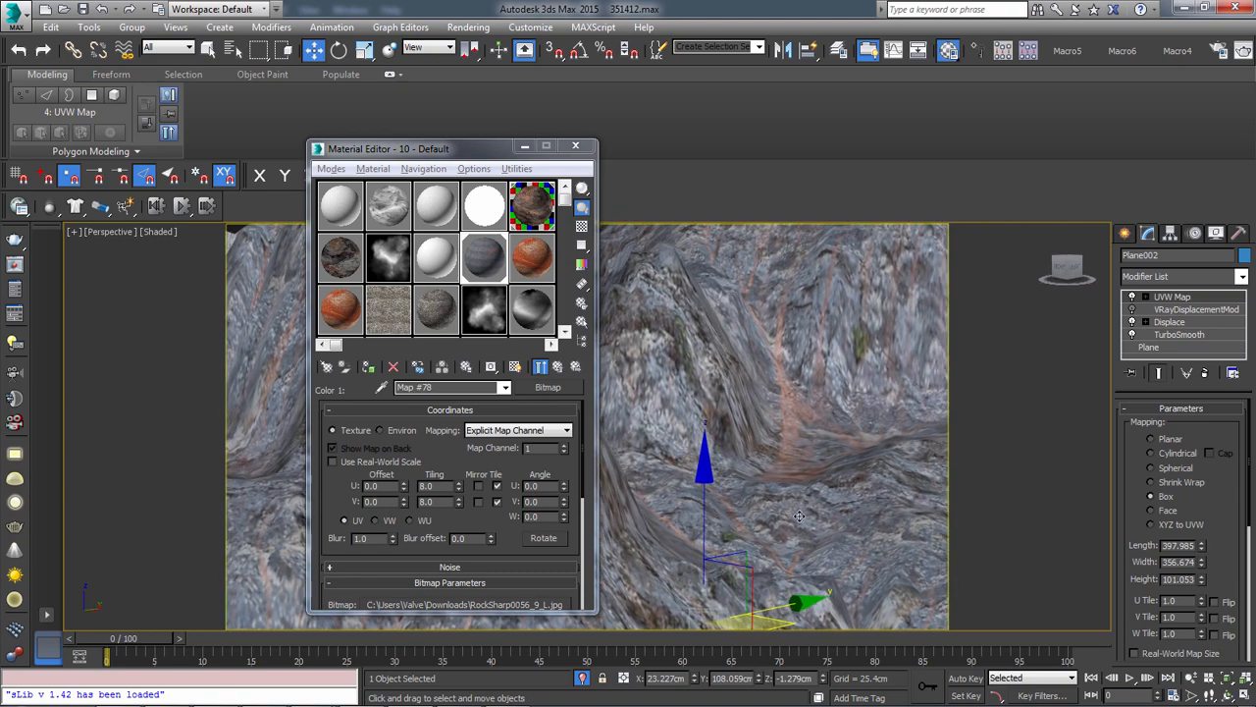
scroll(799, 516, up, 8)
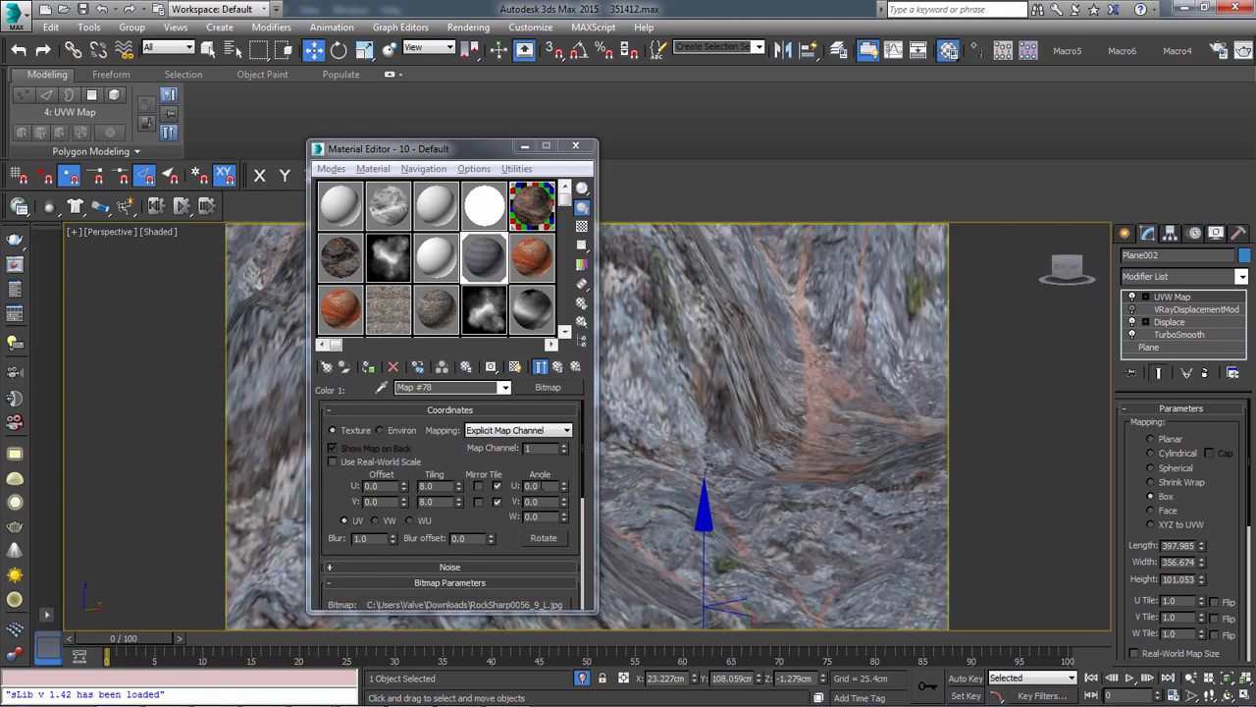
Try U and V tiling of 12.0 on the RockSharp bitmap
double_click(442, 486)
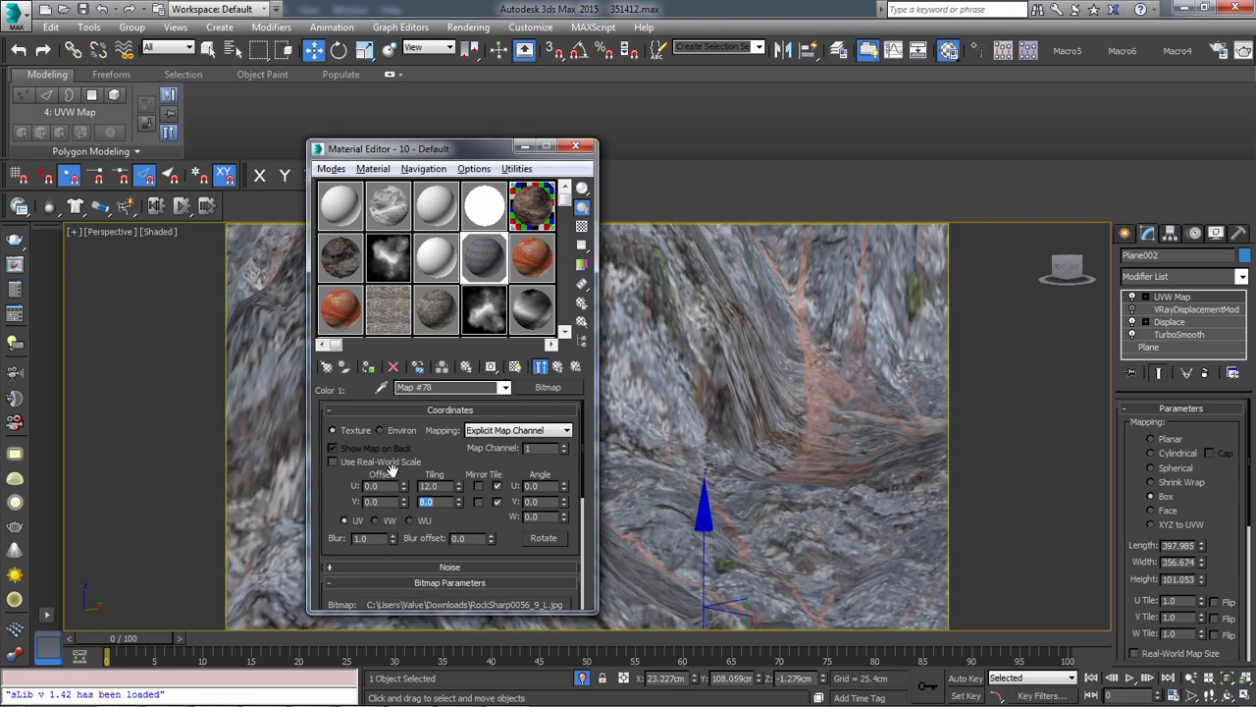
text(12)
key(Return)
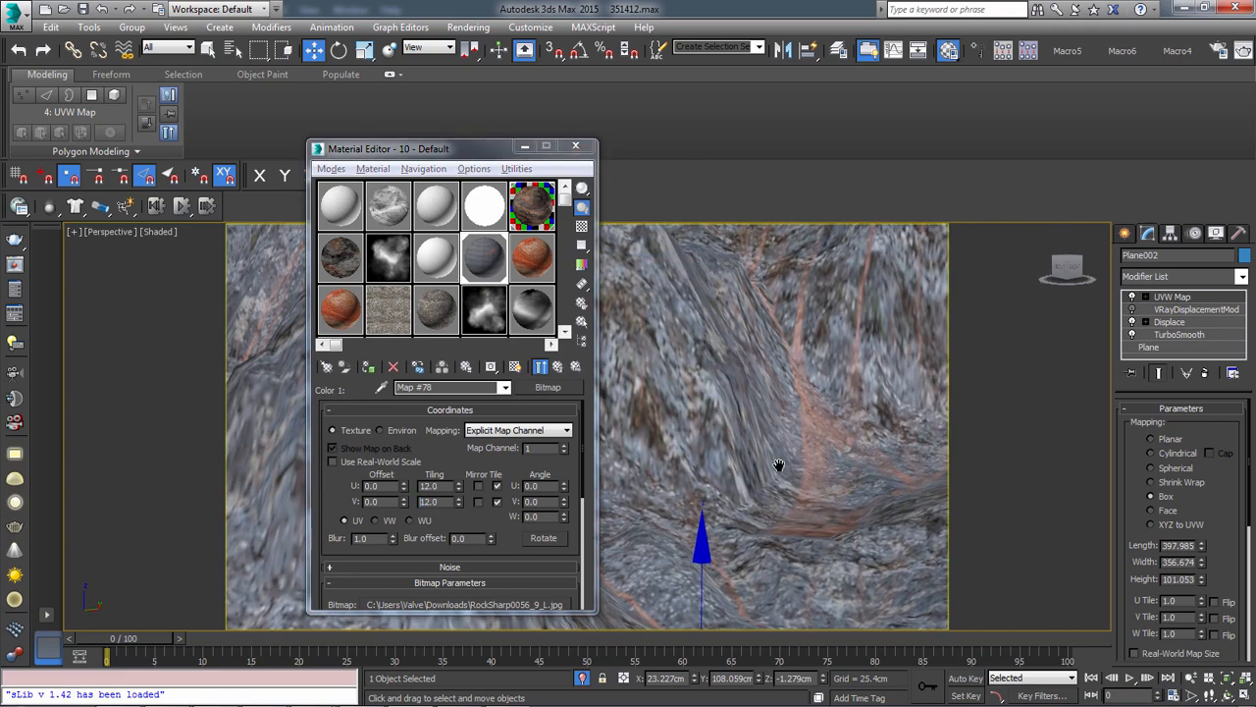
Set the RockSharp bitmap's U and V tiling to 32.0 and check the texture scale on the terrain
double_click(449, 487)
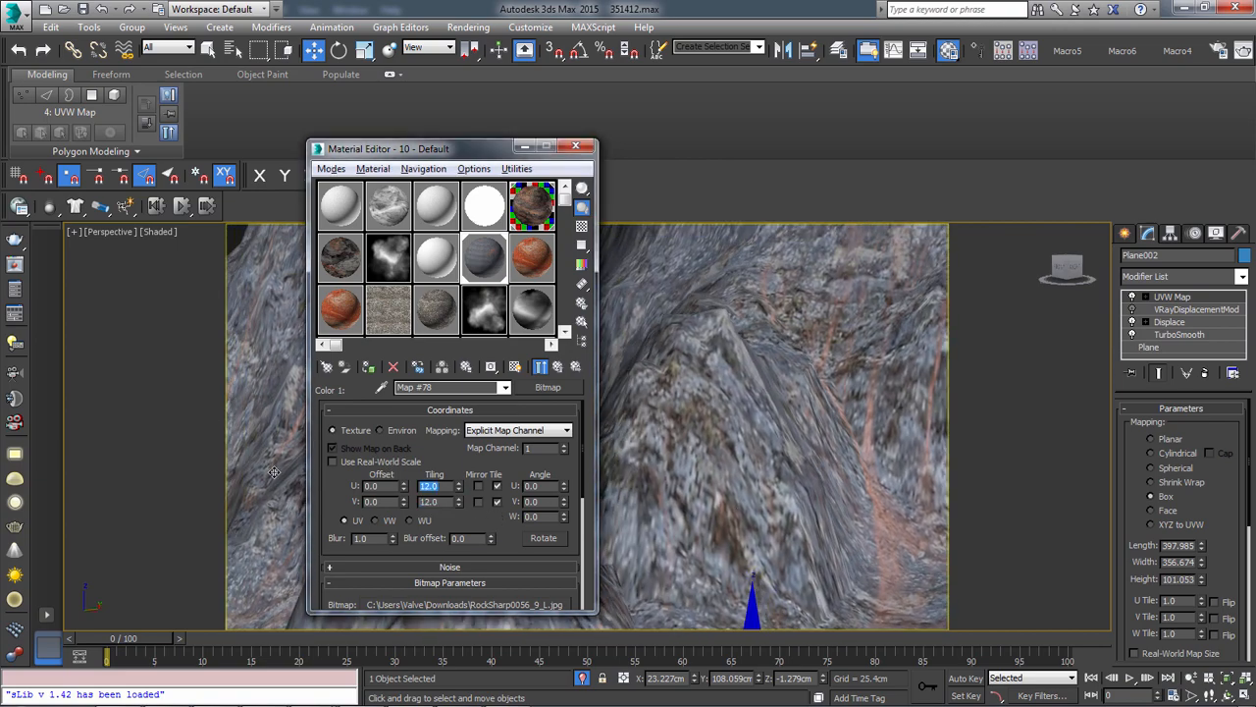
text(32)
key(Tab)
text(32)
key(Return)
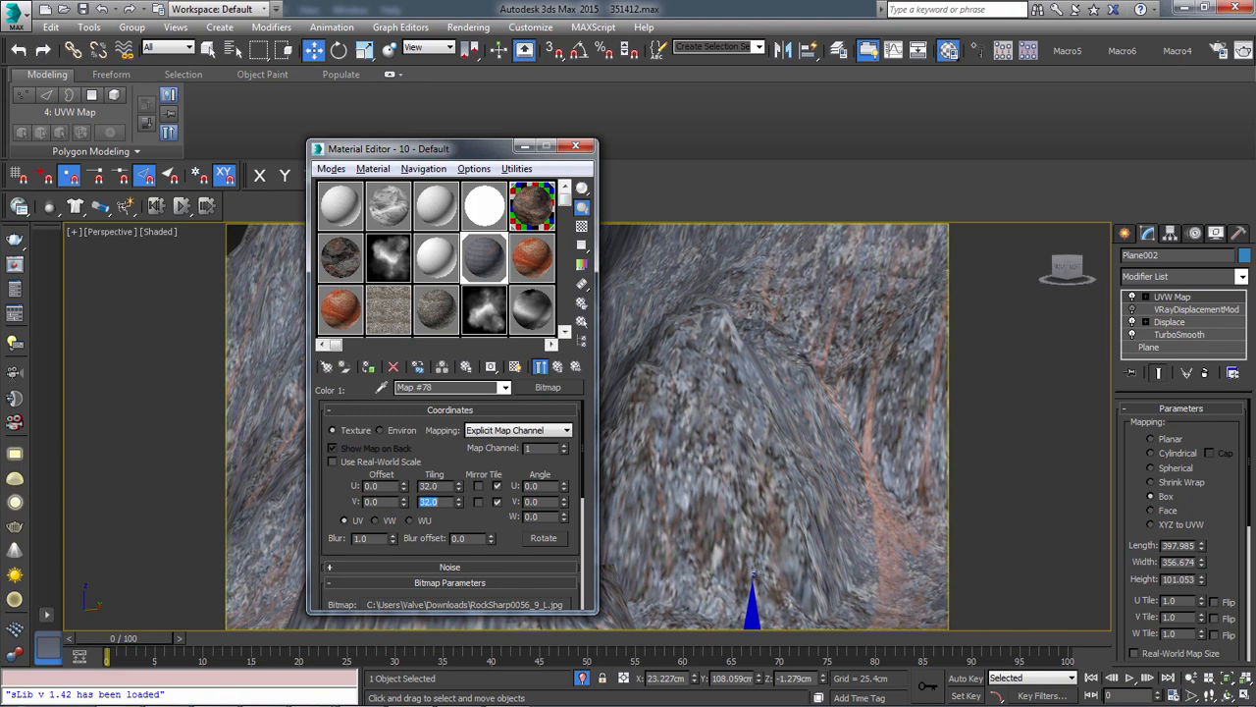
scroll(740, 552, down, 4)
scroll(775, 521, up, 5)
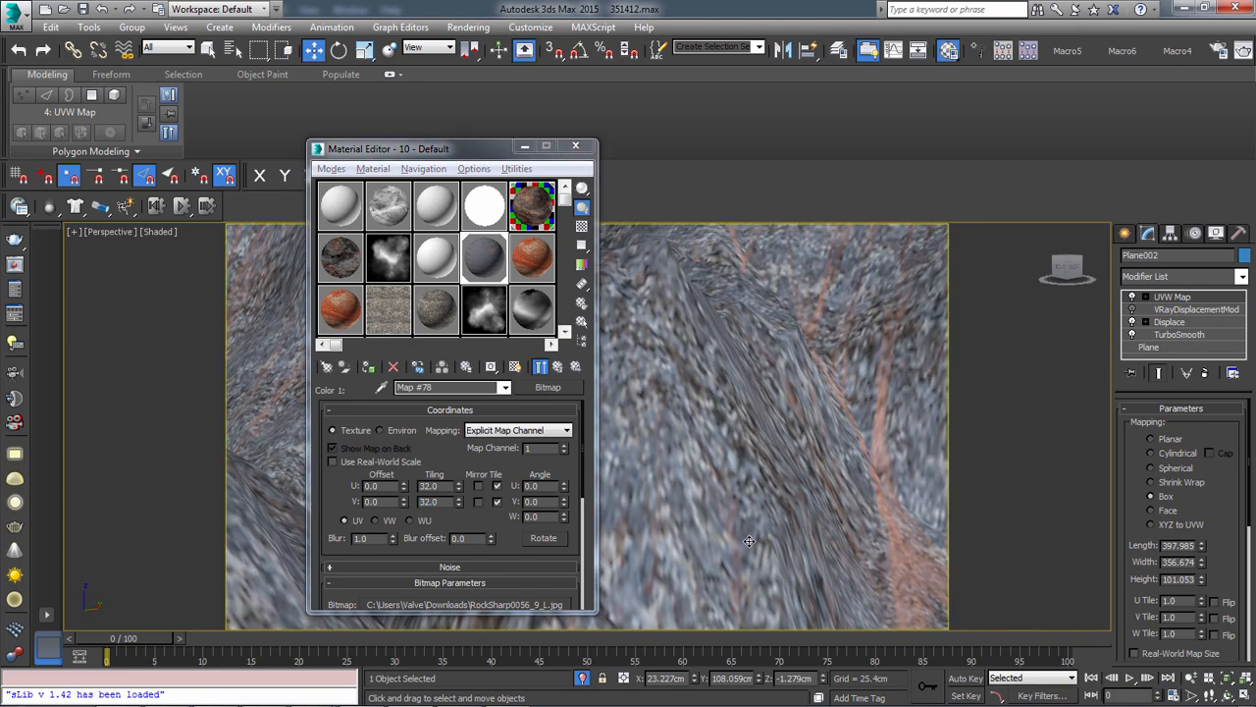
View the RockSharp bitmap's source image in the file browser, leave it unchanged, and inspect the tiled rock on the terrain
click(456, 605)
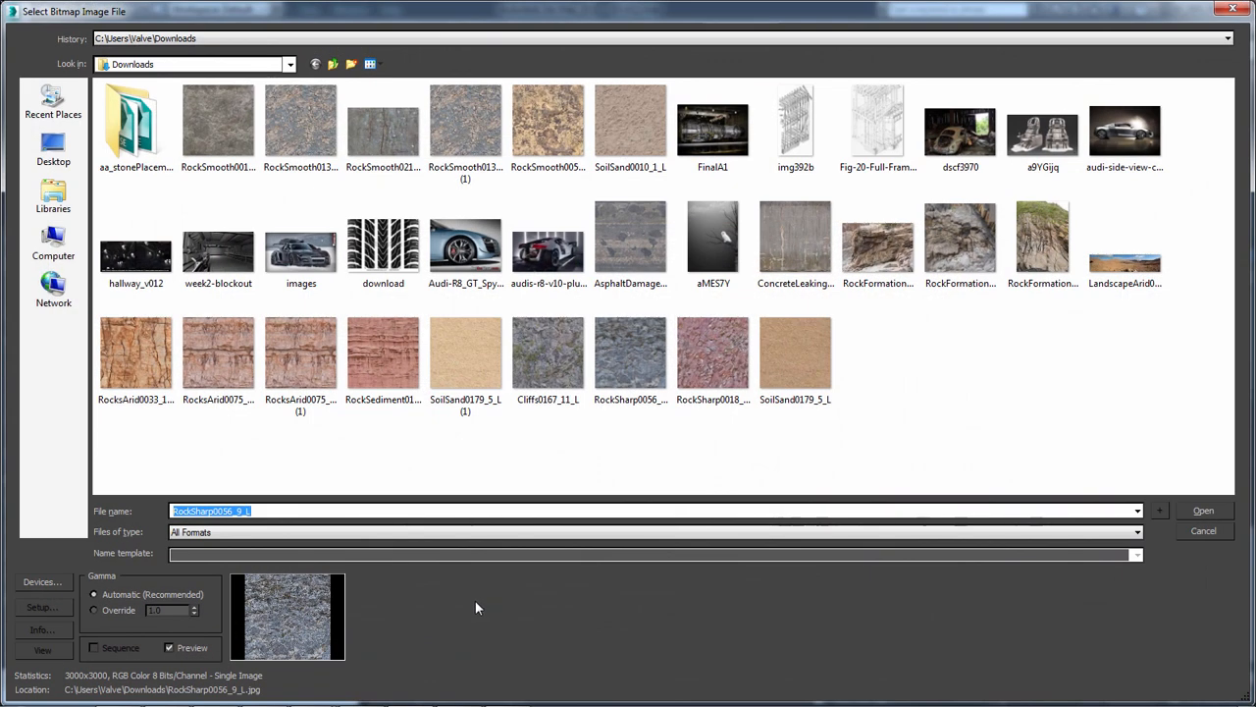
click(1209, 533)
scroll(840, 519, down, 8)
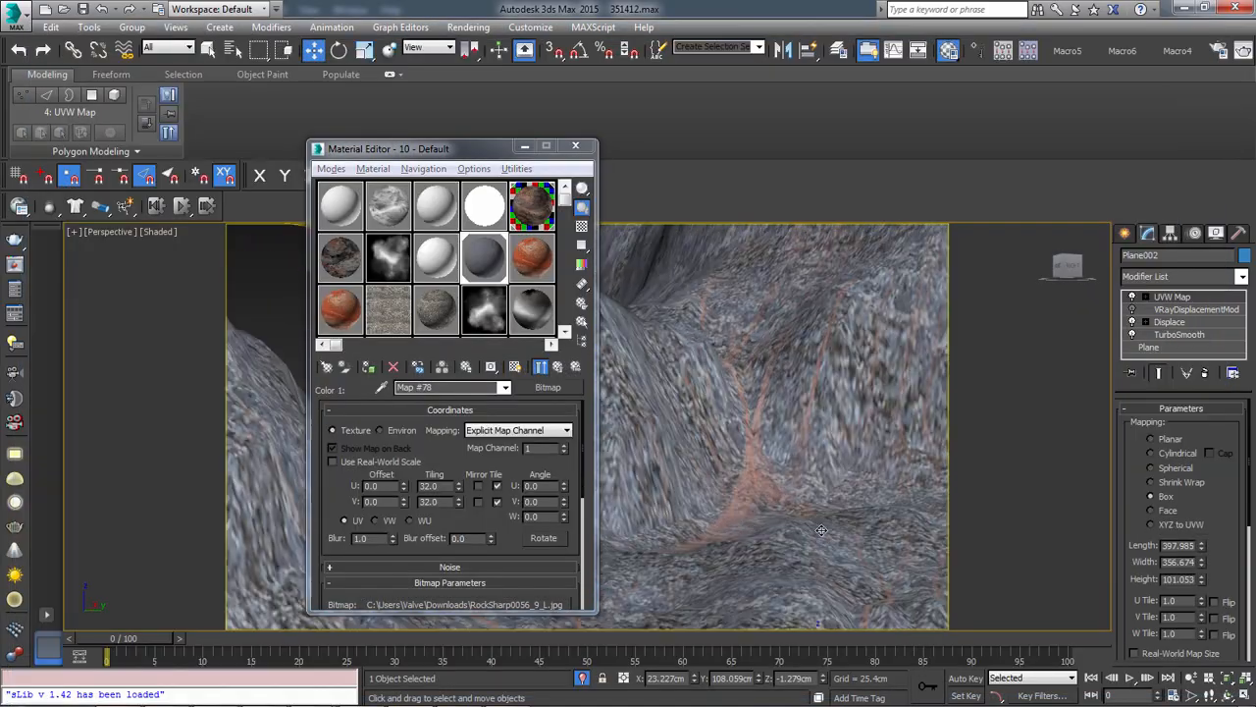
scroll(798, 508, up, 4)
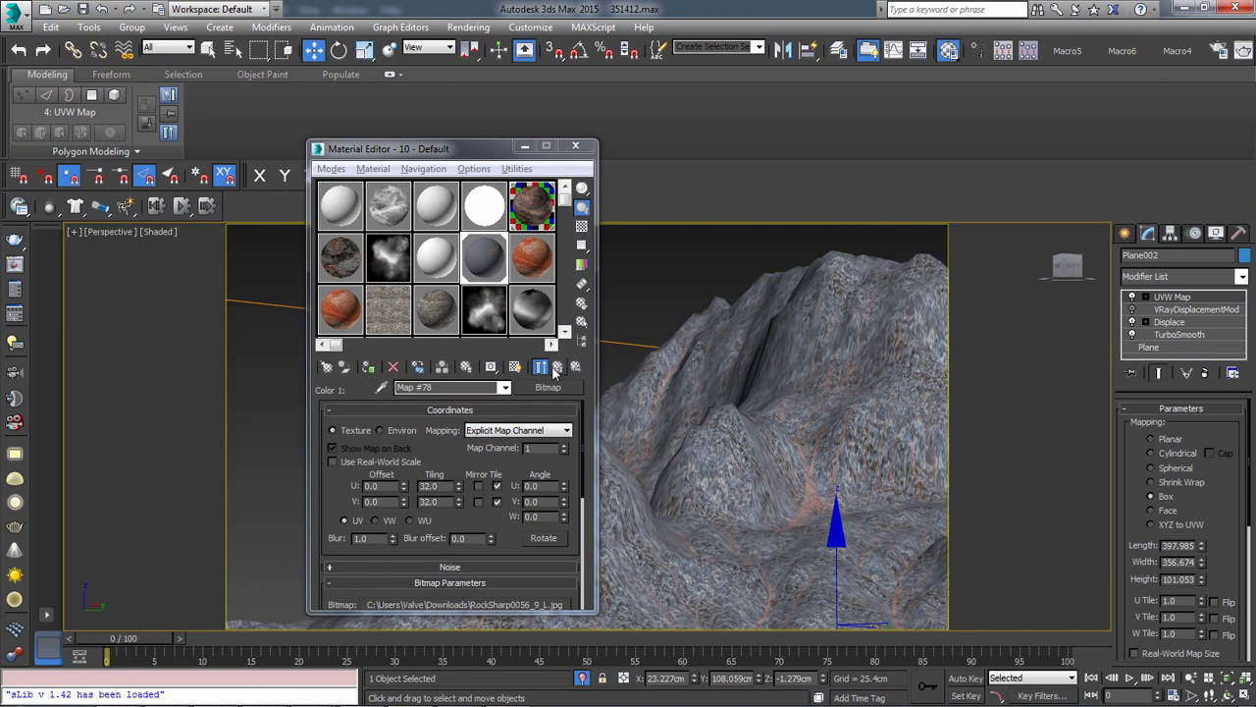
Switch to Photoshop, move the DemoColorA.psd window aside, and open 1.RGB_color1.psd from the Desktop
key(alt+Tab)
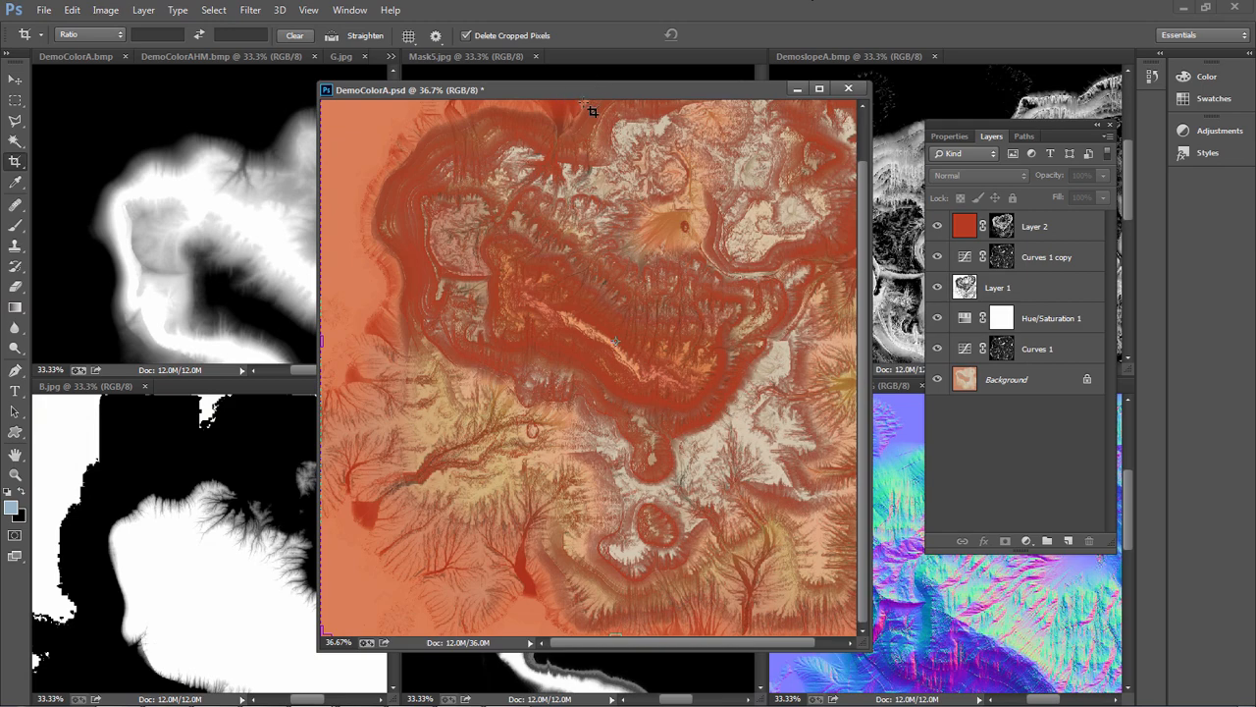
drag(616, 92, 492, 270)
click(218, 57)
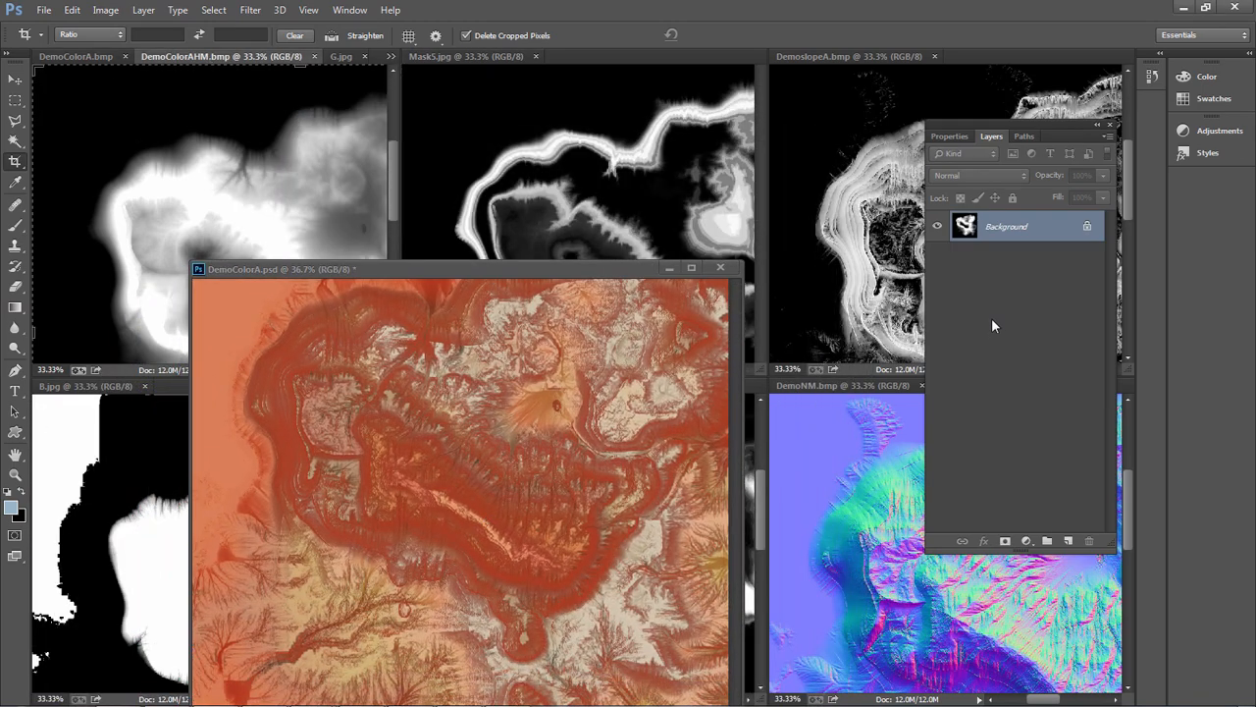
click(44, 10)
click(61, 42)
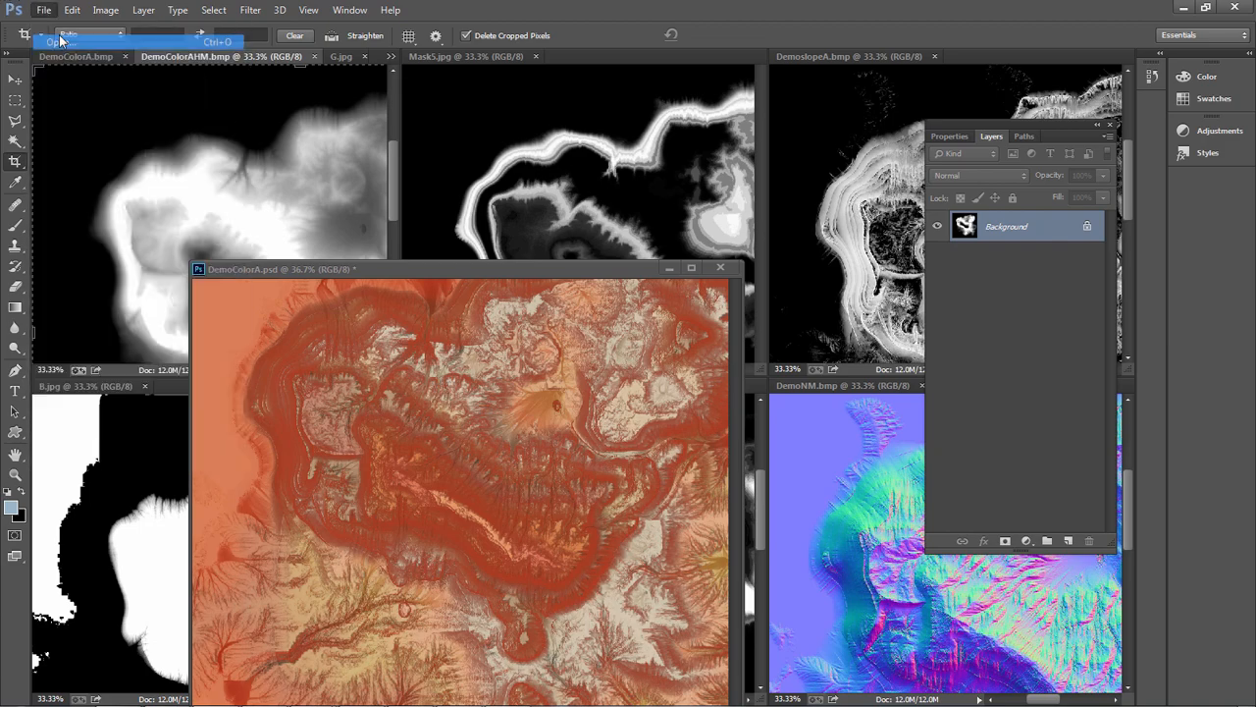
scroll(831, 275, down, 15)
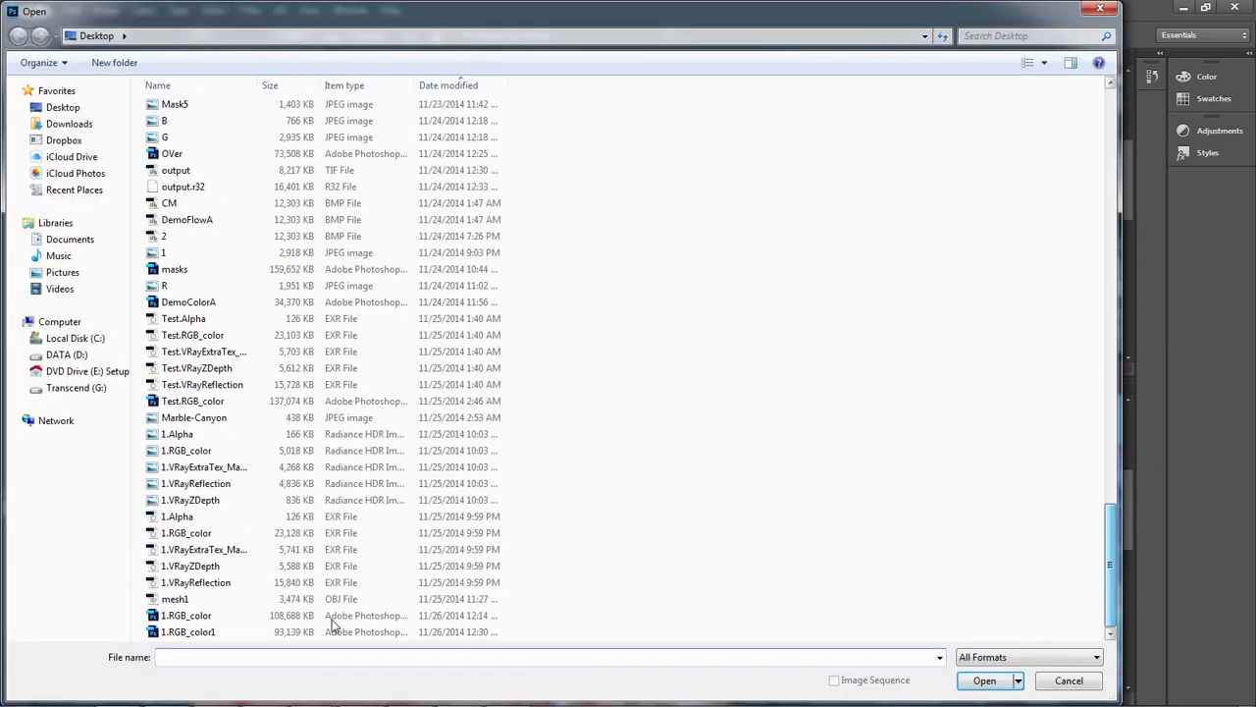
double_click(332, 622)
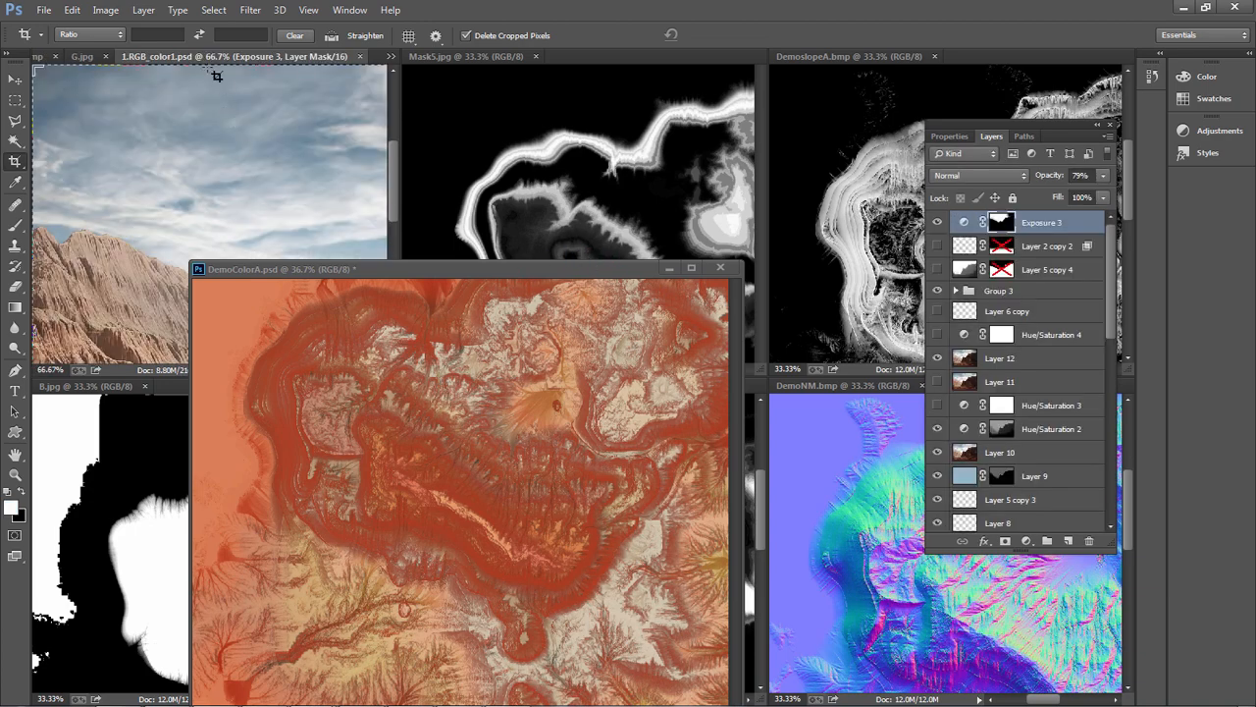
Float the 1.RGB_color1.psd document, move the Layers panel off the image, and examine the rendered cliff textures up close
drag(182, 57, 554, 160)
alt+scroll(751, 392, down, 3)
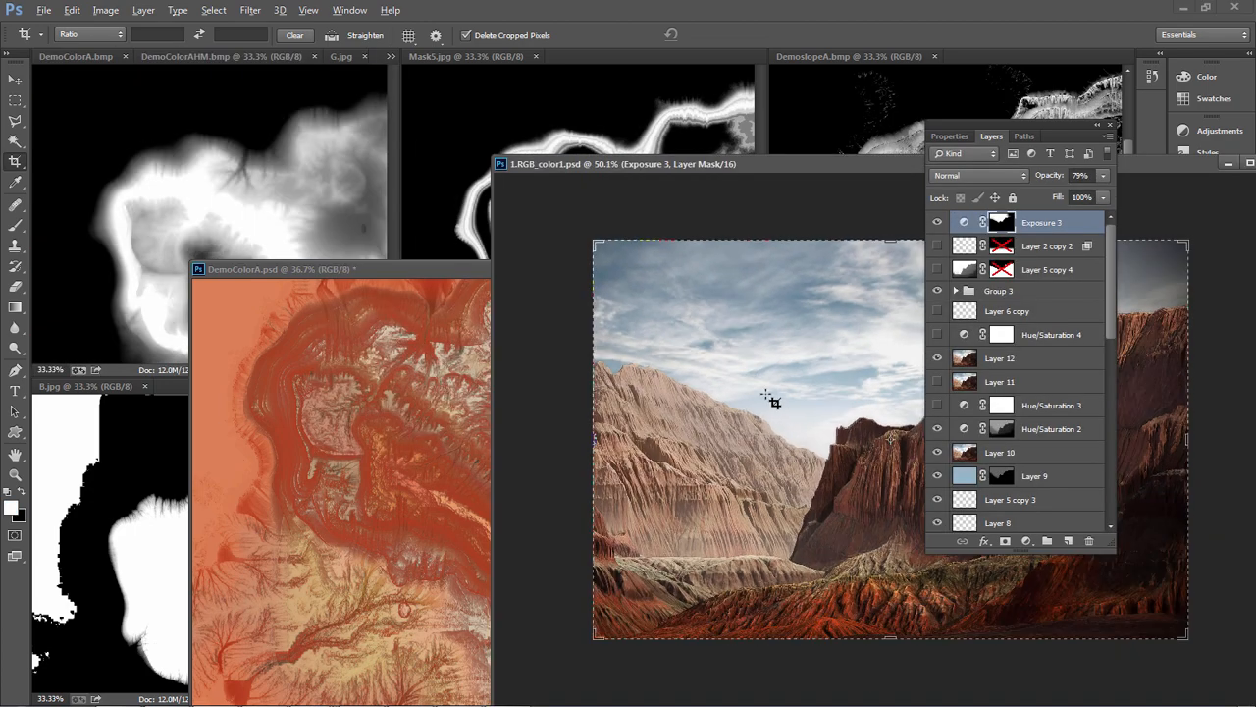
alt+scroll(785, 387, up, 2)
drag(1049, 127, 197, 40)
alt+scroll(1046, 510, up, 5)
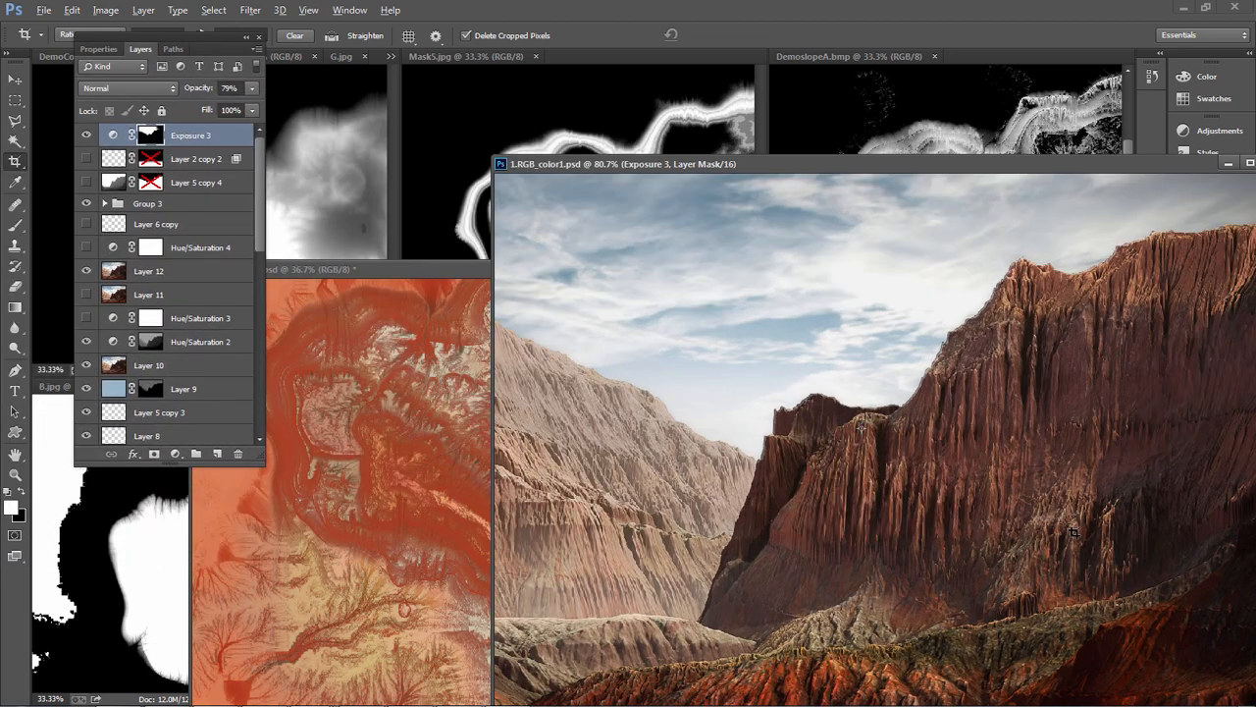
alt+scroll(834, 572, up, 3)
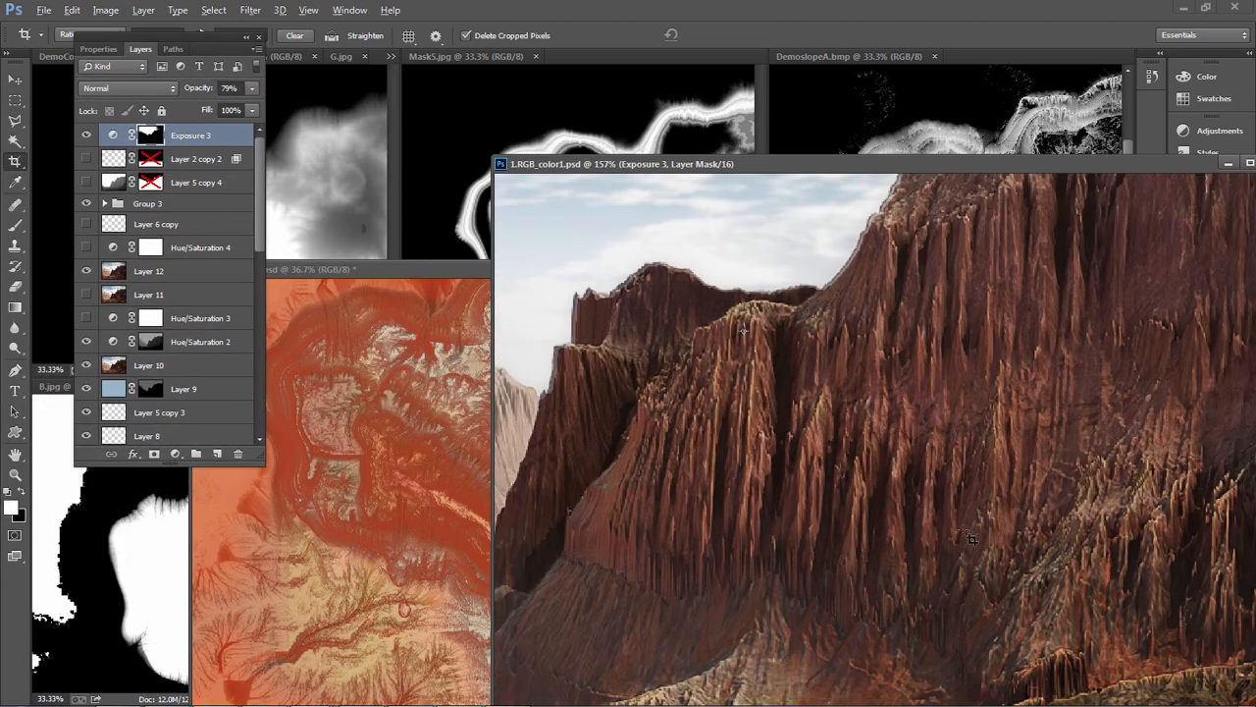
alt+scroll(903, 535, down, 1)
Return to 3ds Max, preview the defaultMatddd material's composite Map #16, and enlarge the Material Editor to review its layers
key(alt)
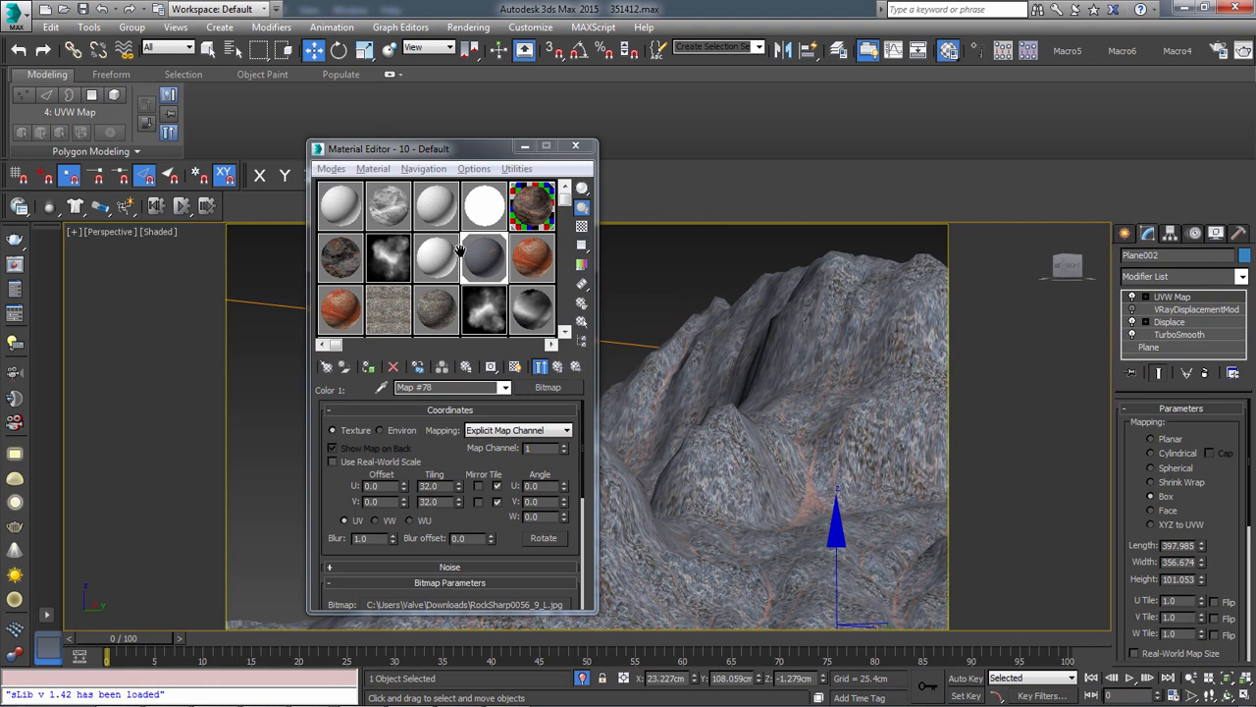
click(533, 211)
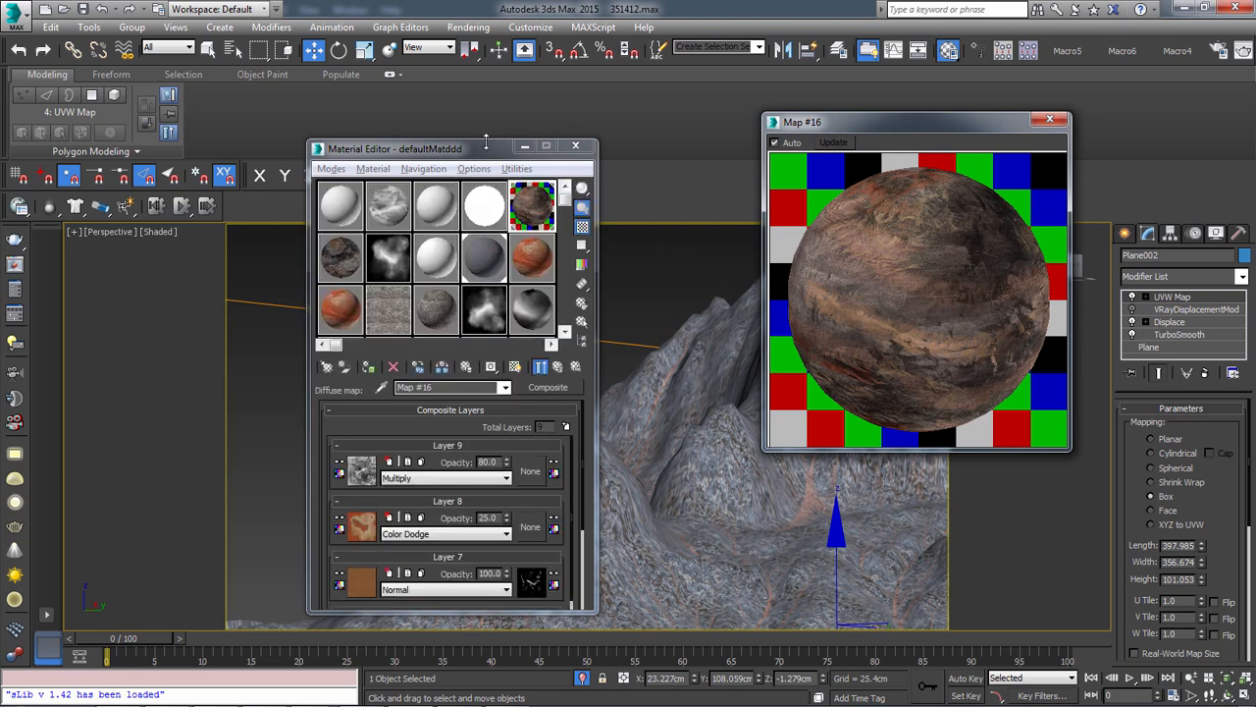
drag(484, 142, 485, 6)
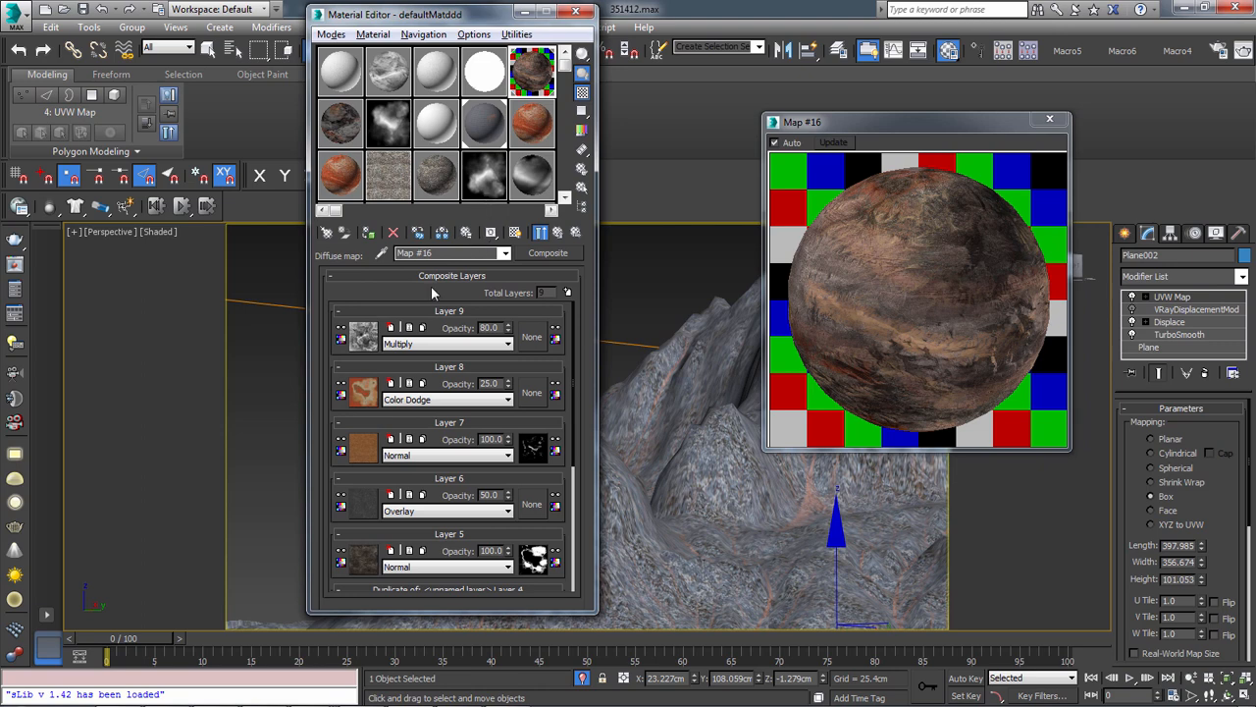
drag(552, 614, 554, 701)
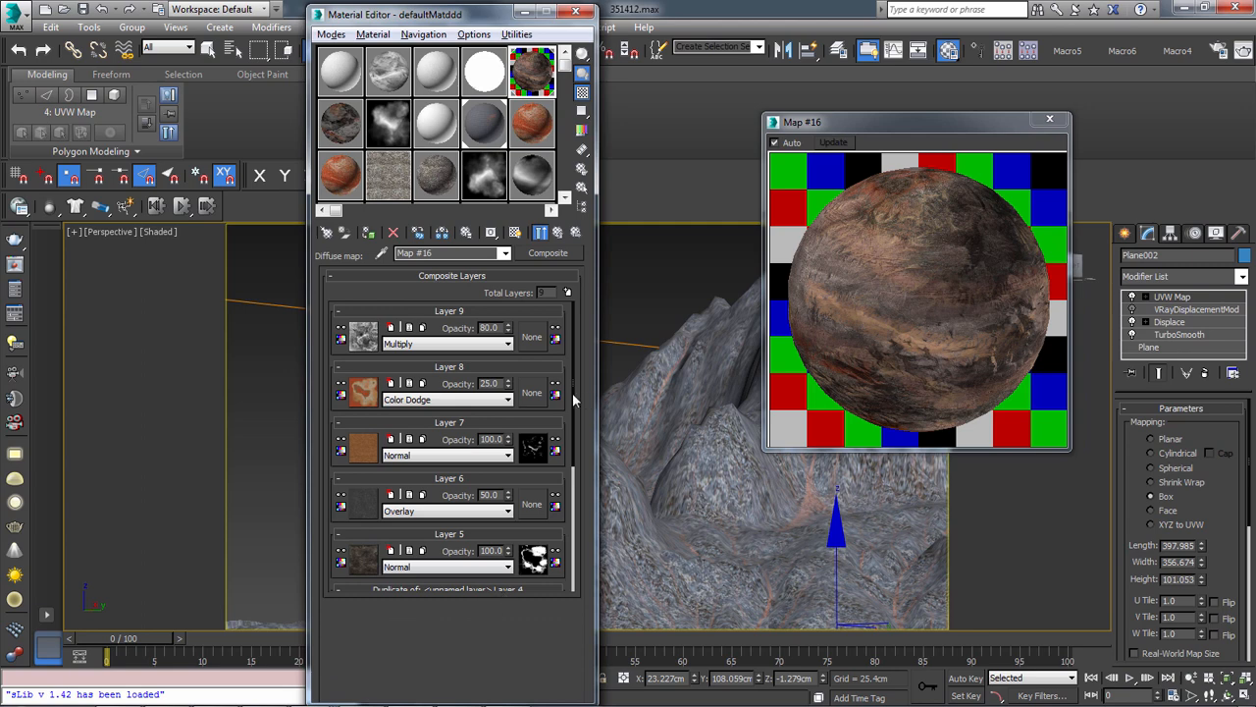
drag(573, 397, 599, 368)
Replace the 03 - Default material's diffuse Noise map with a Composite map and build it up to four layers
click(344, 76)
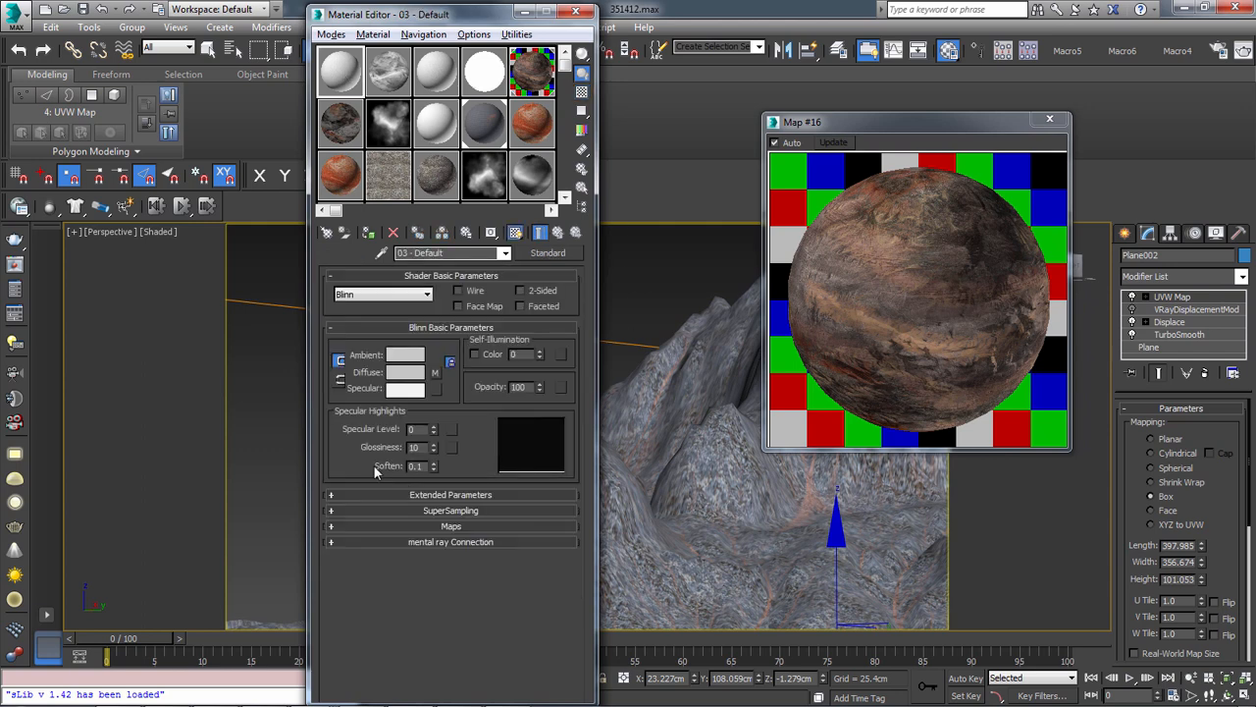
click(435, 373)
click(567, 254)
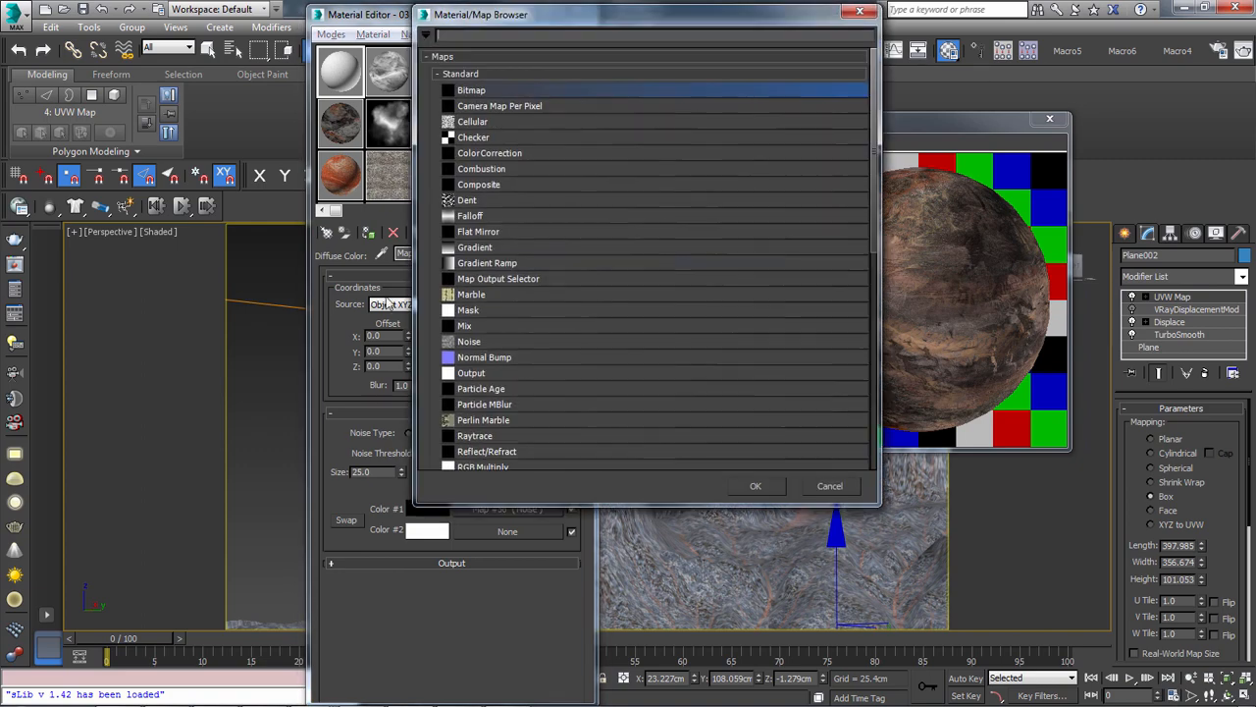
double_click(477, 185)
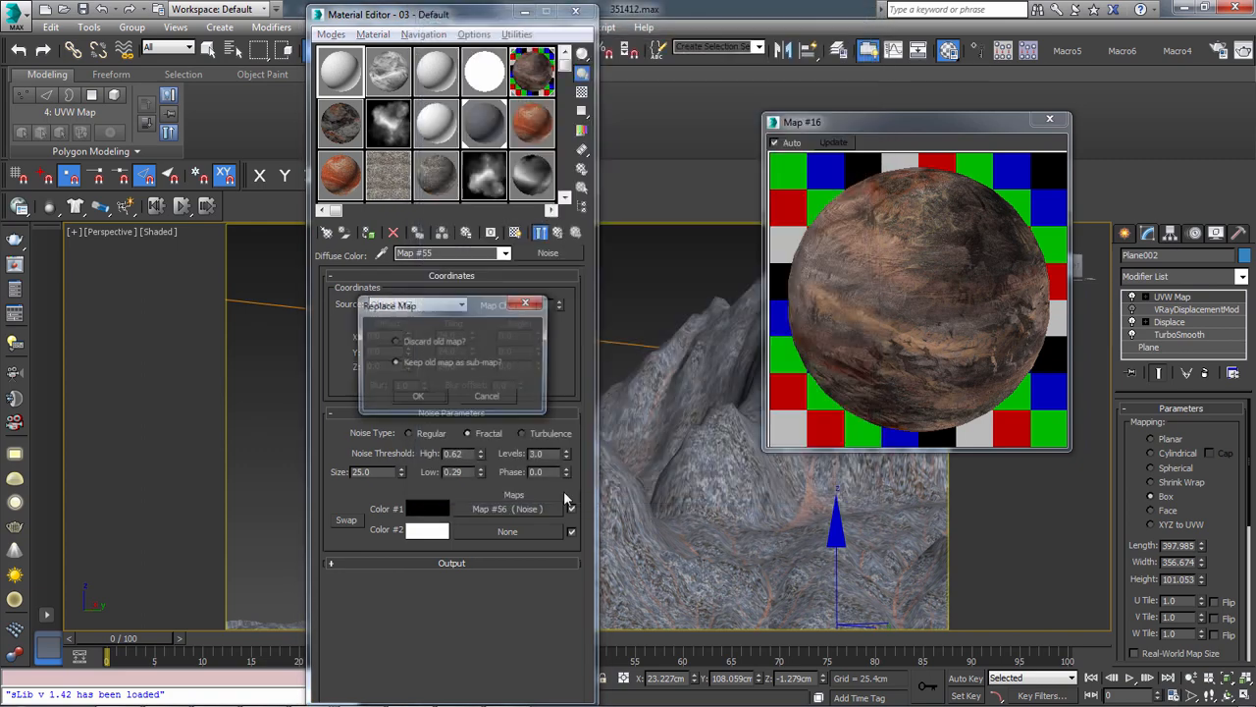
click(416, 397)
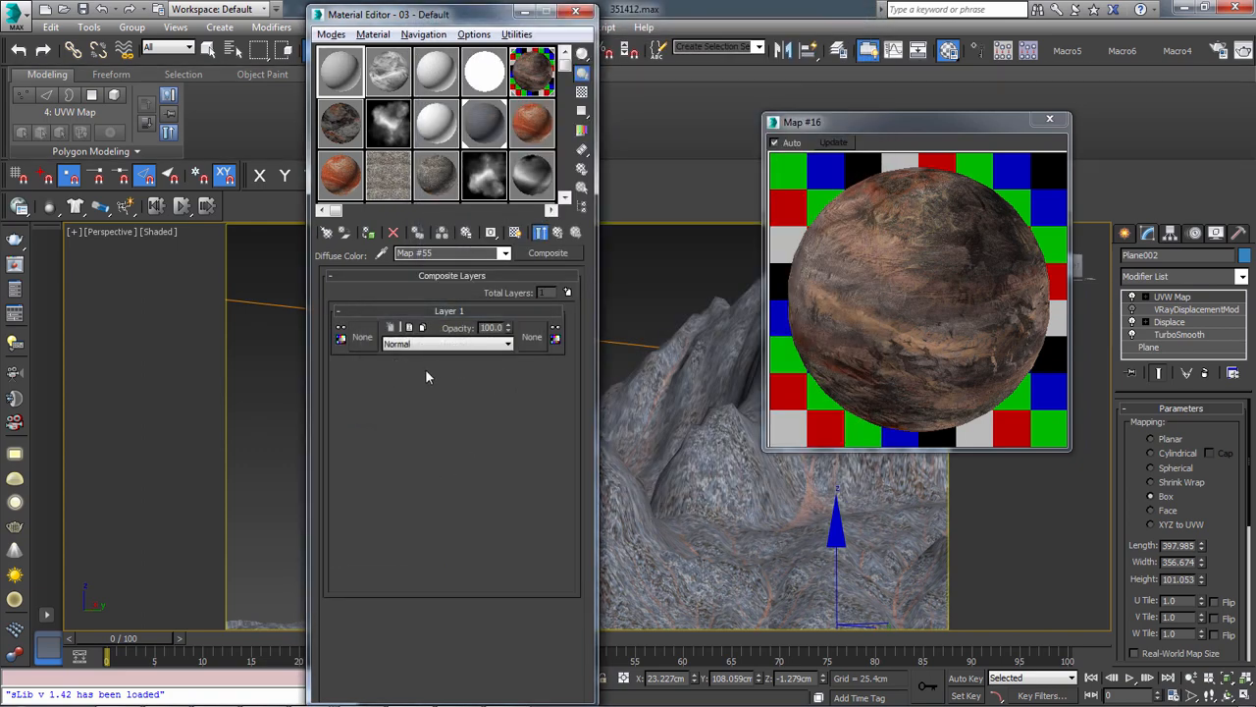
click(567, 292)
click(568, 292)
click(567, 291)
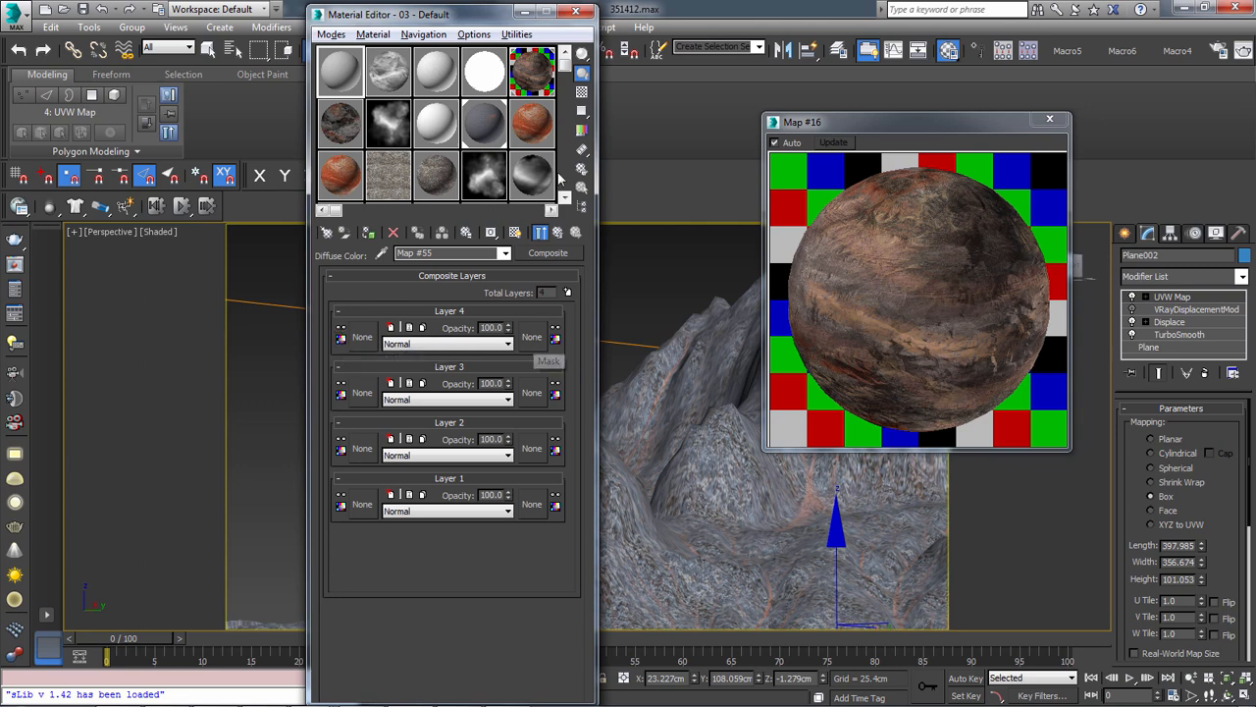
Try Overlay blending on Layer 8 of defaultMatddd's Composite map, then restore Color Dodge
click(539, 90)
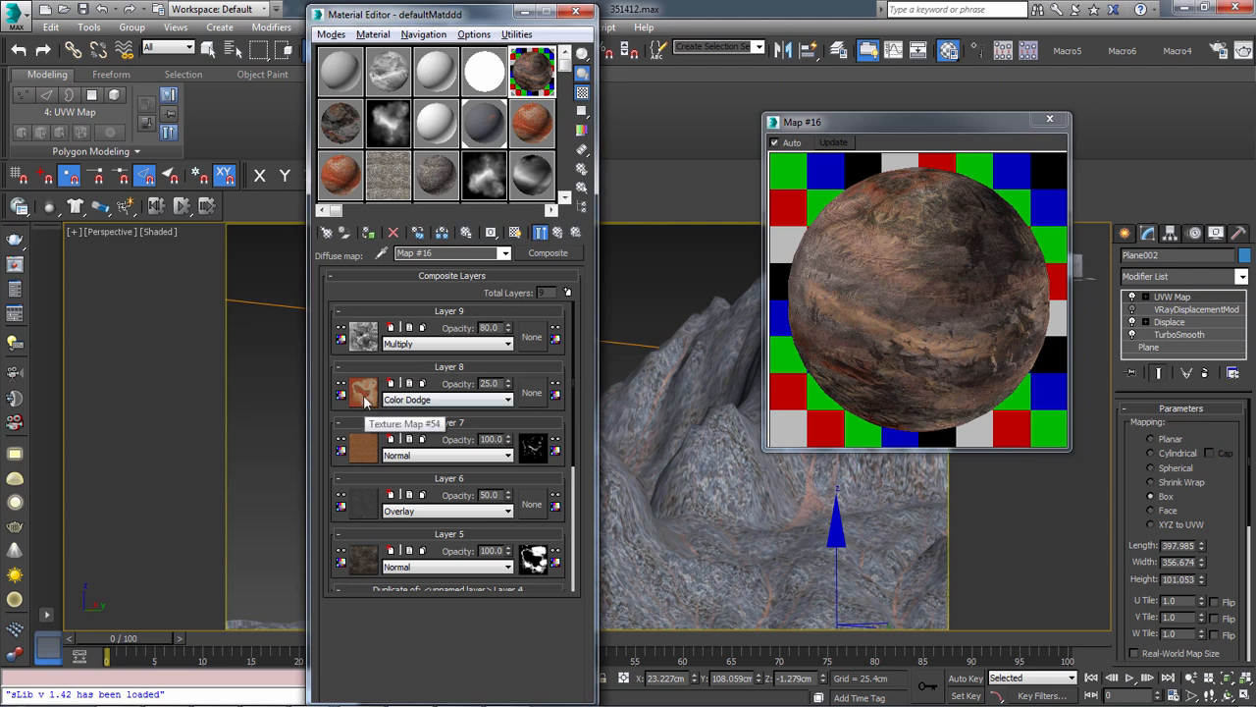
click(396, 400)
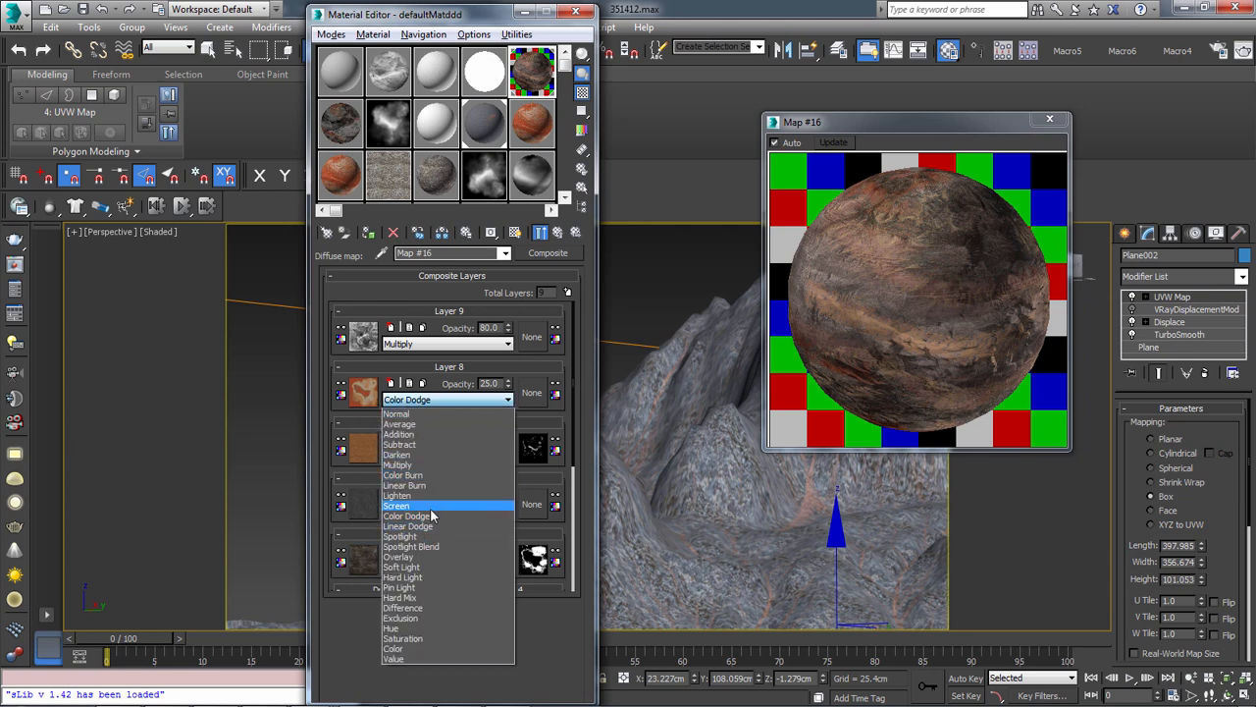
click(420, 558)
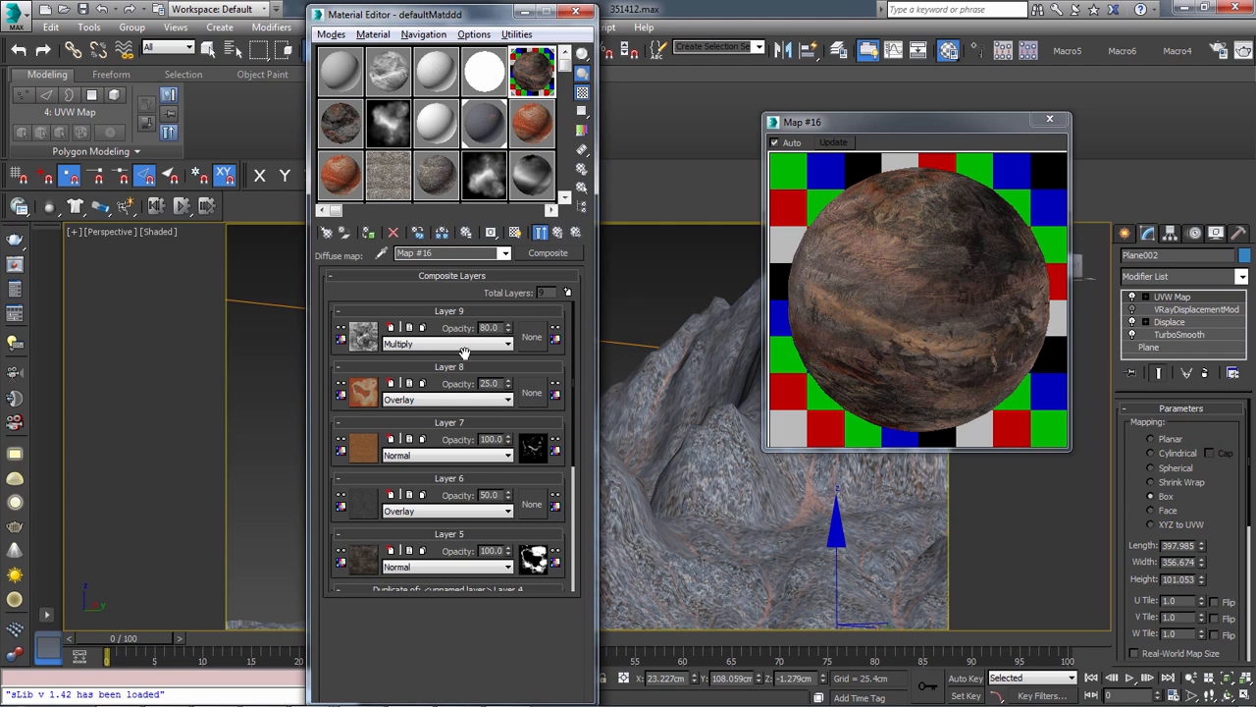
click(413, 400)
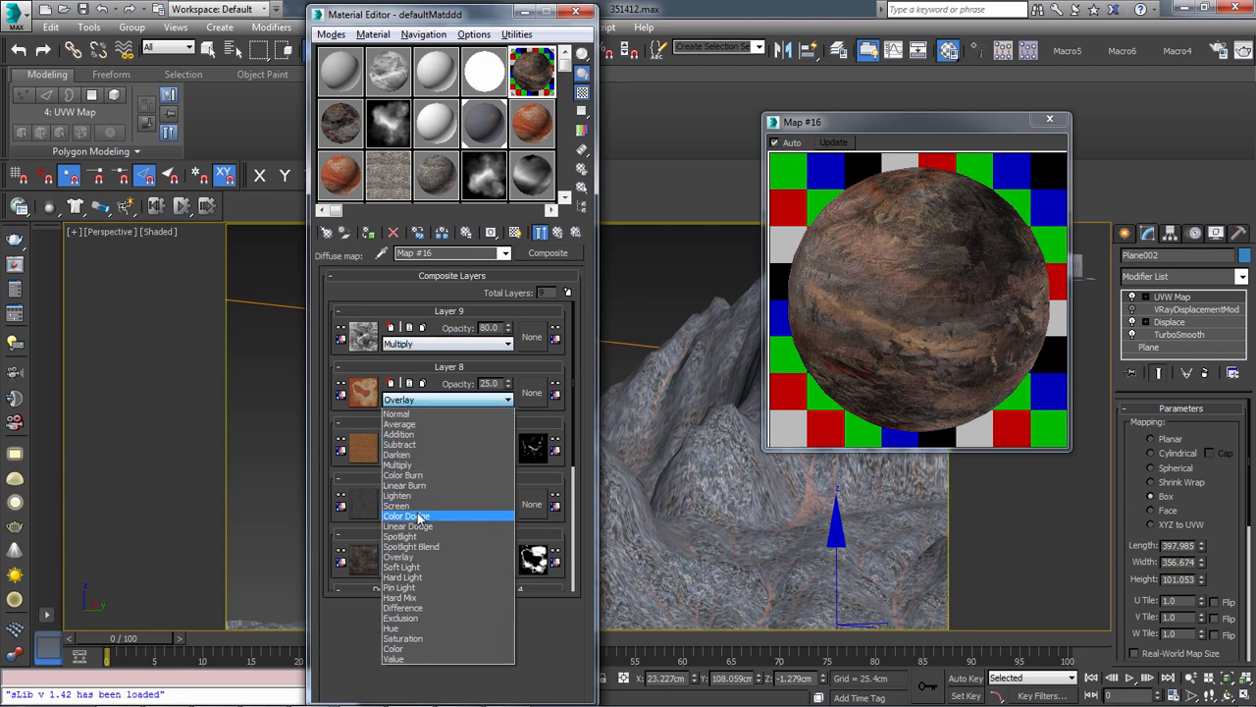
click(420, 516)
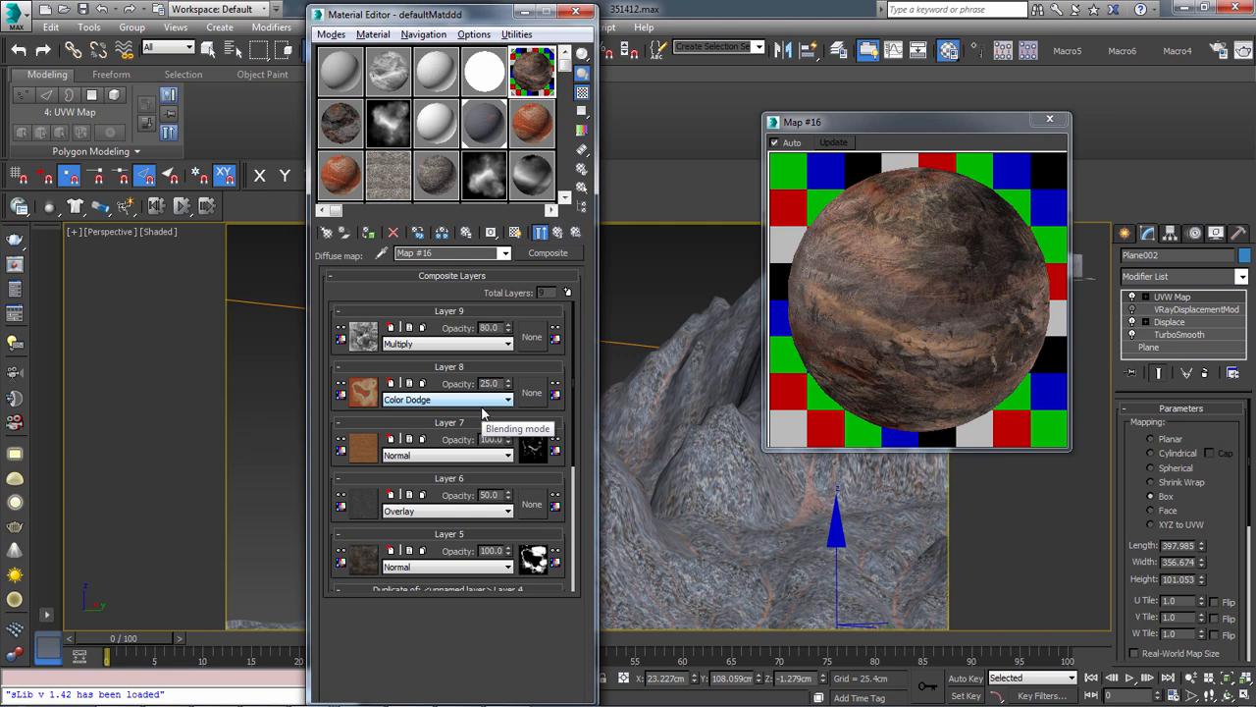
Inspect Layer 7's masks.psd mask and its Color Correction without the end result, then return to the Composite map
click(531, 449)
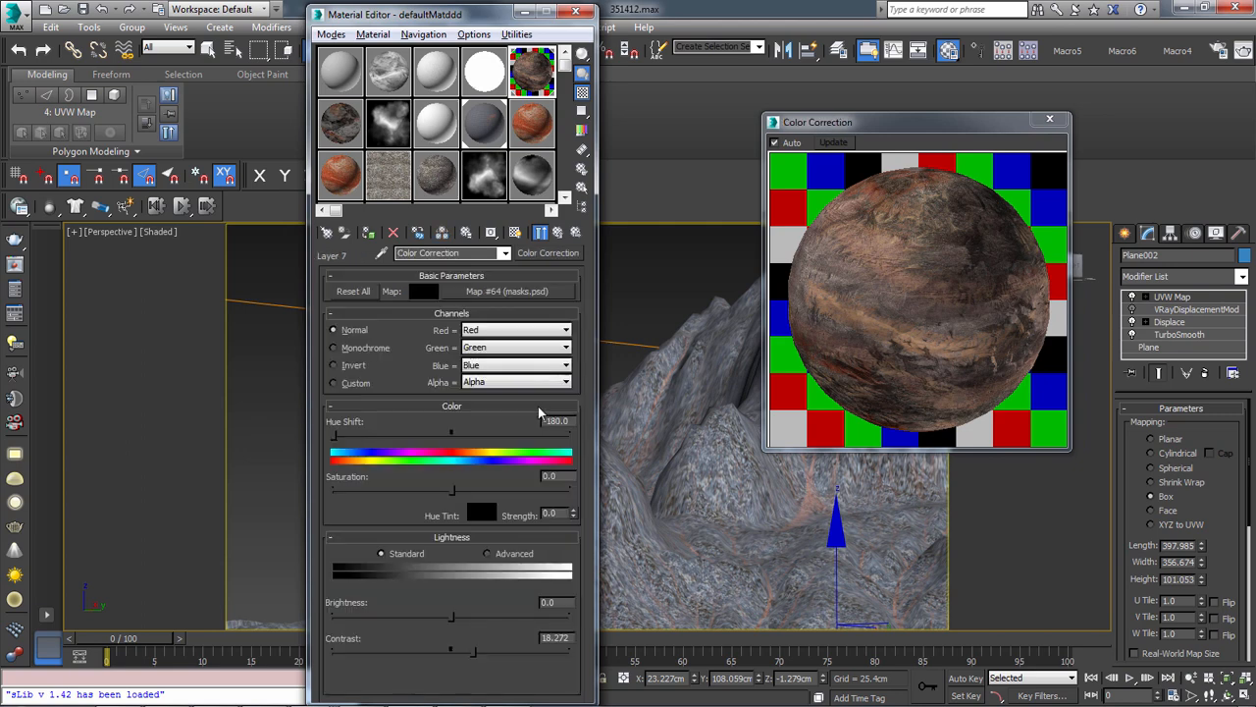
click(478, 292)
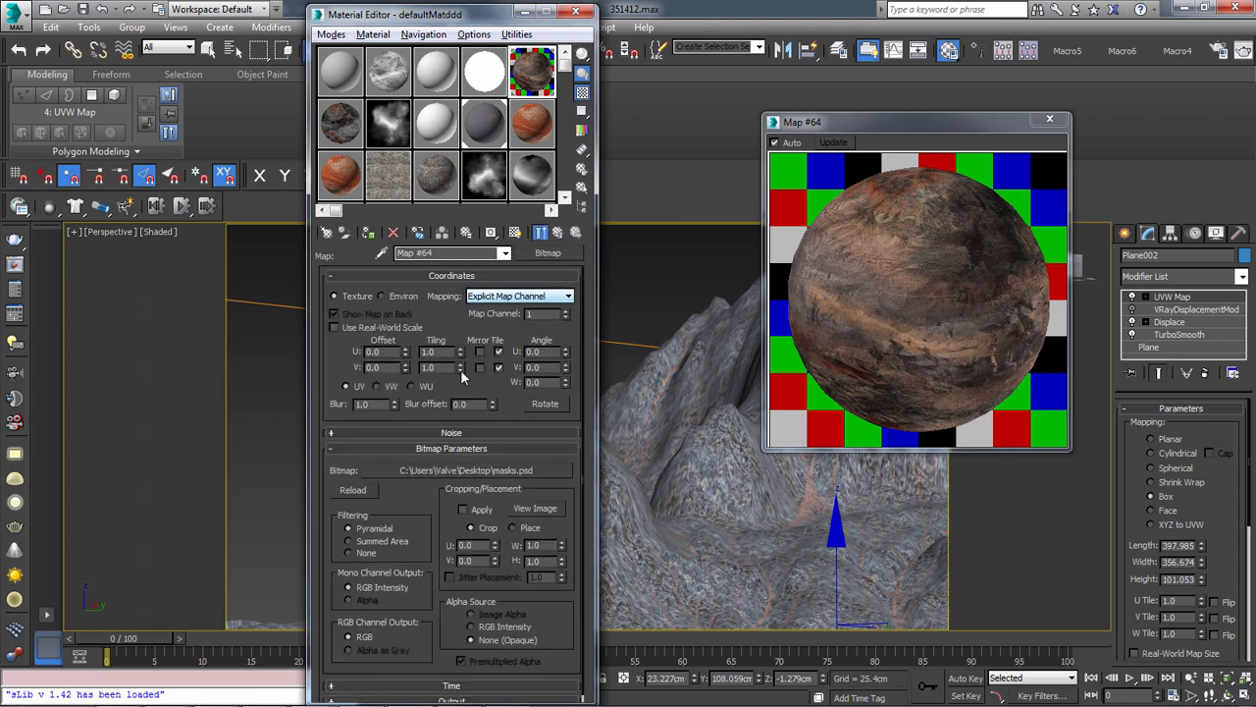
click(537, 239)
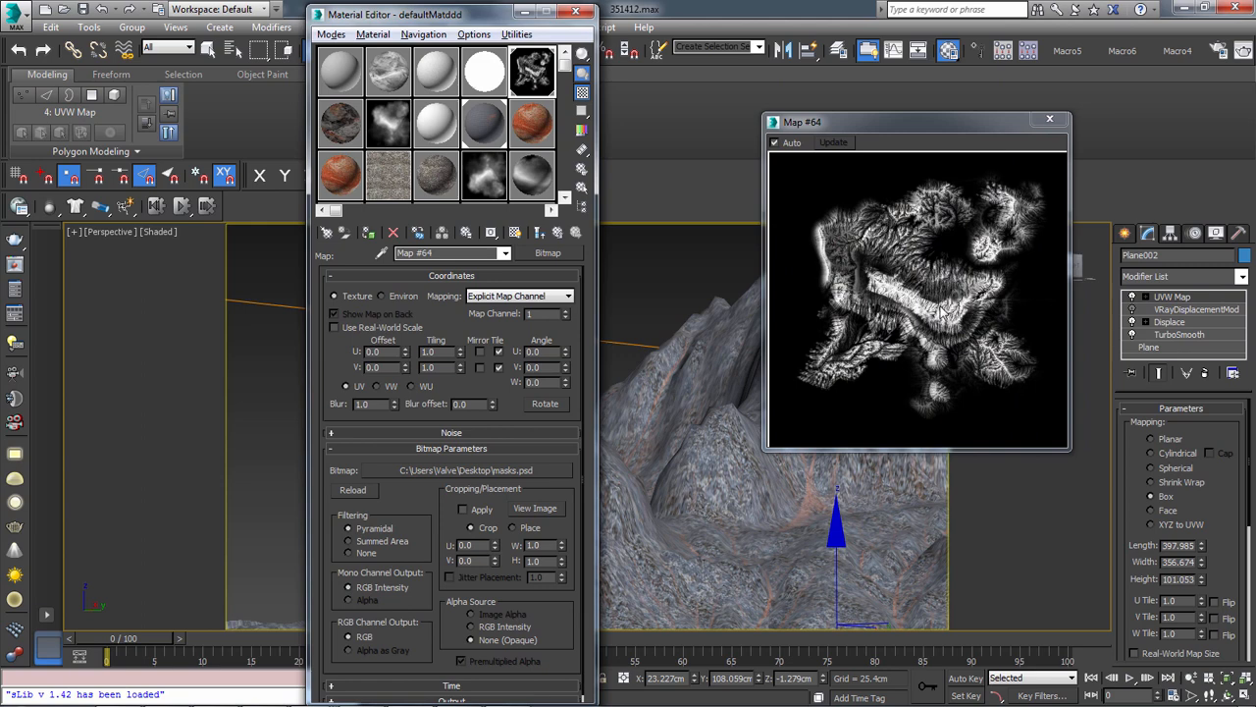
click(462, 698)
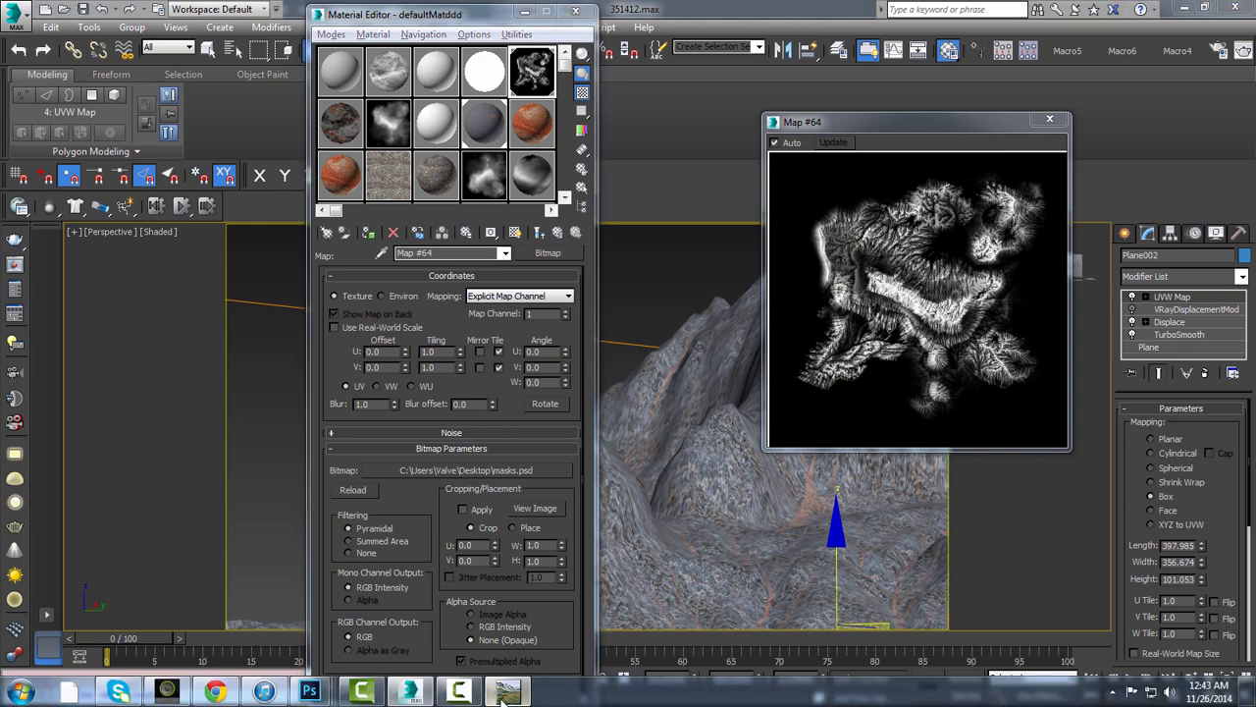
click(838, 335)
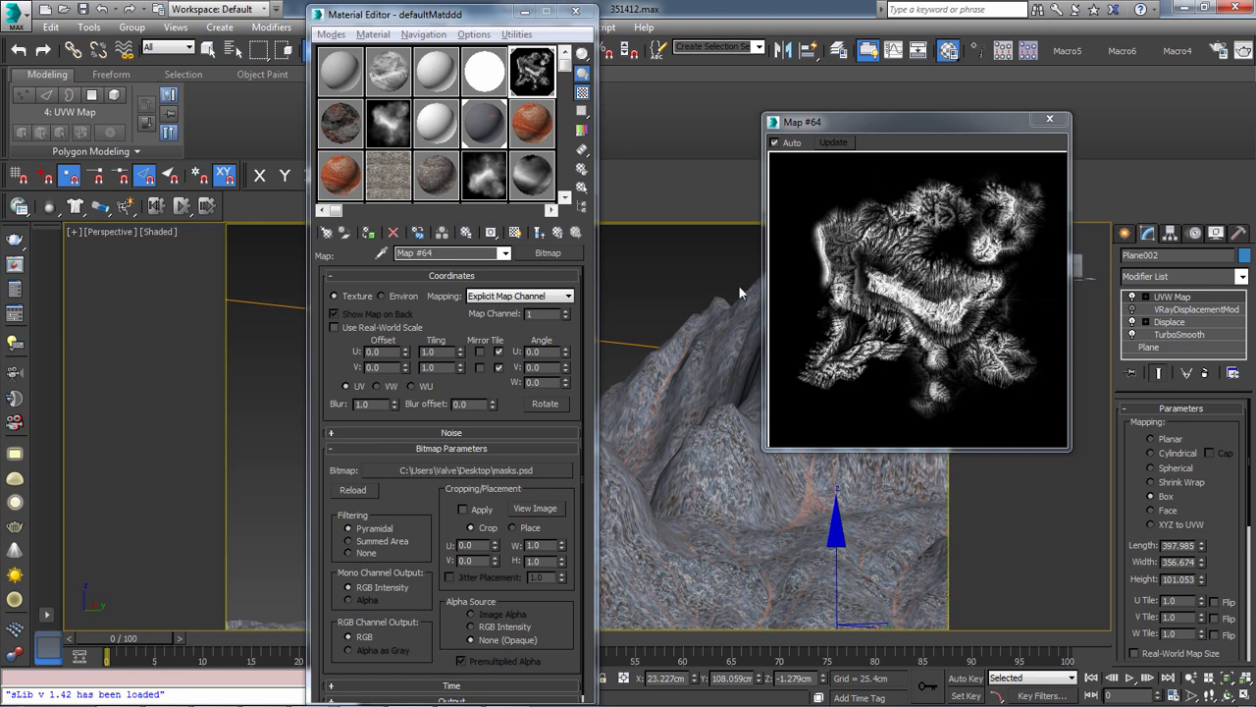
click(559, 235)
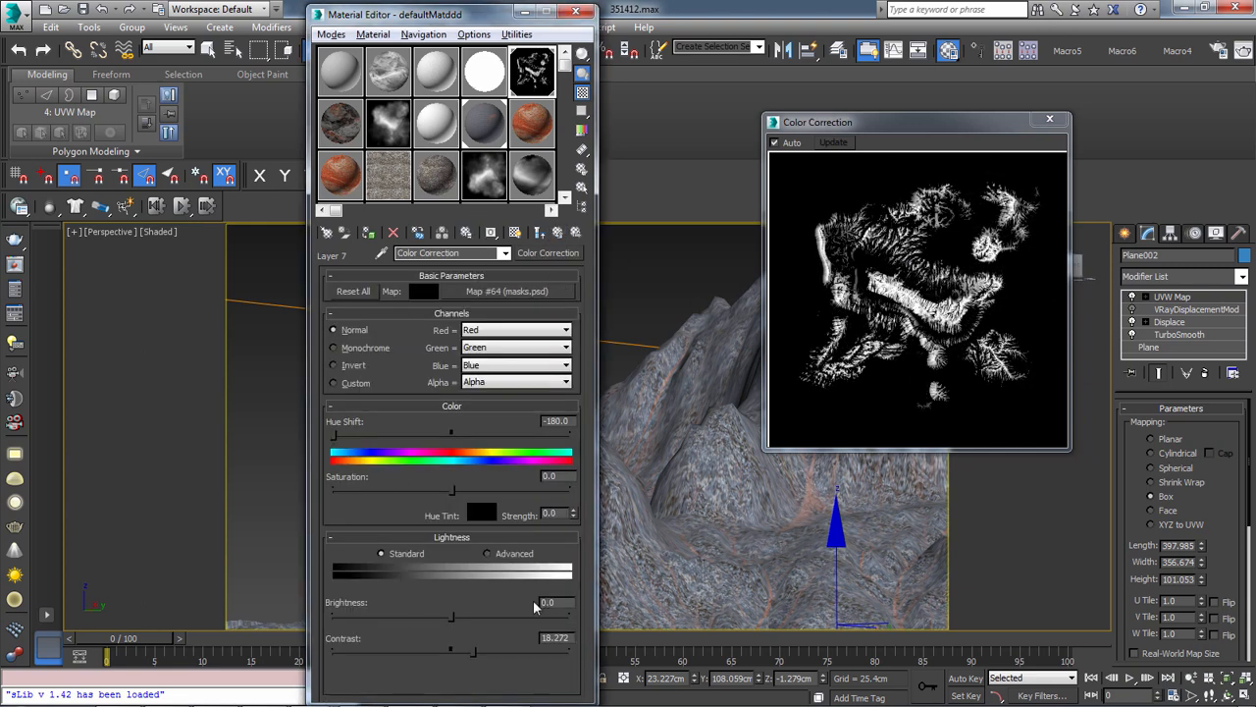
click(559, 233)
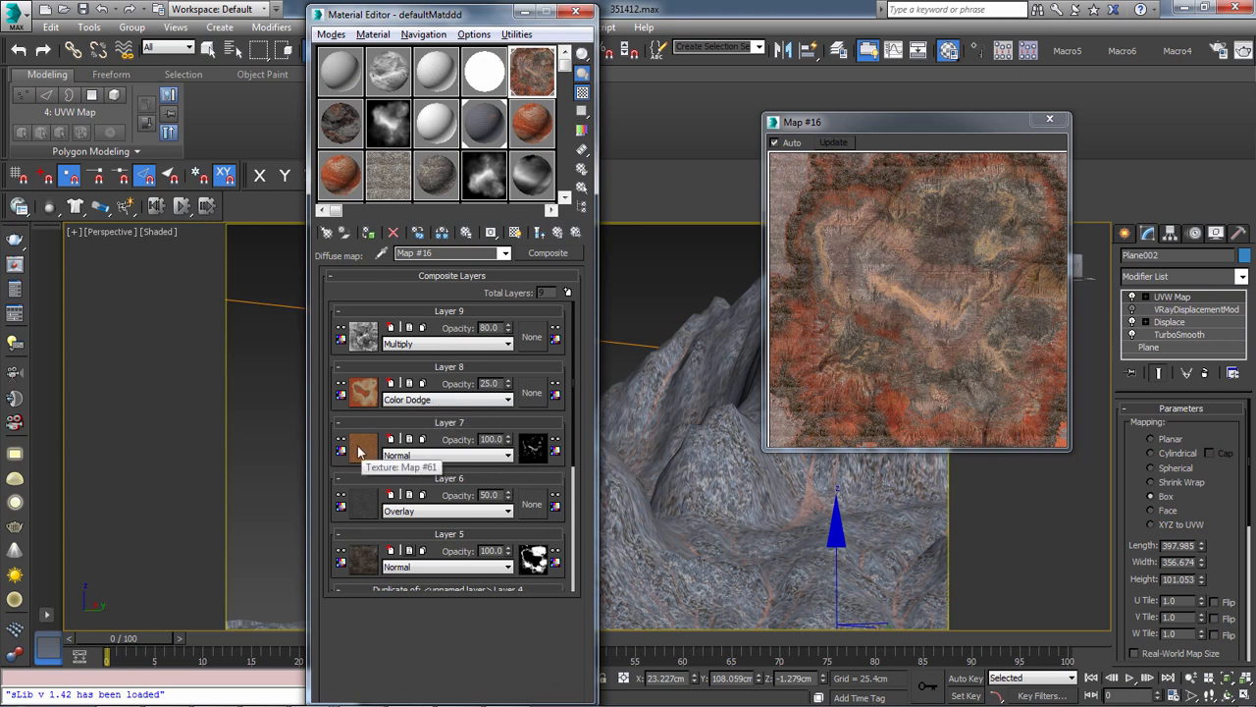
Switch to Photoshop and examine the cliff and foreground textures in 1.RGB_color1.psd at different magnifications
mouse_move(329, 699)
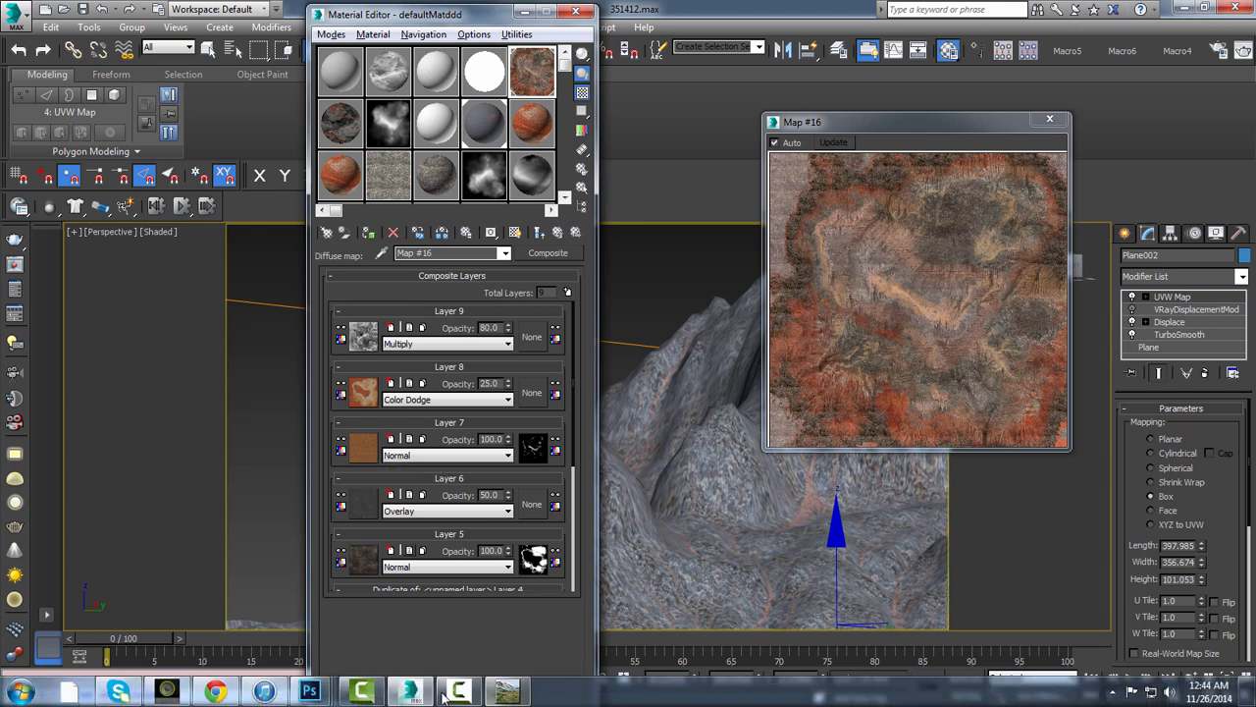
click(482, 597)
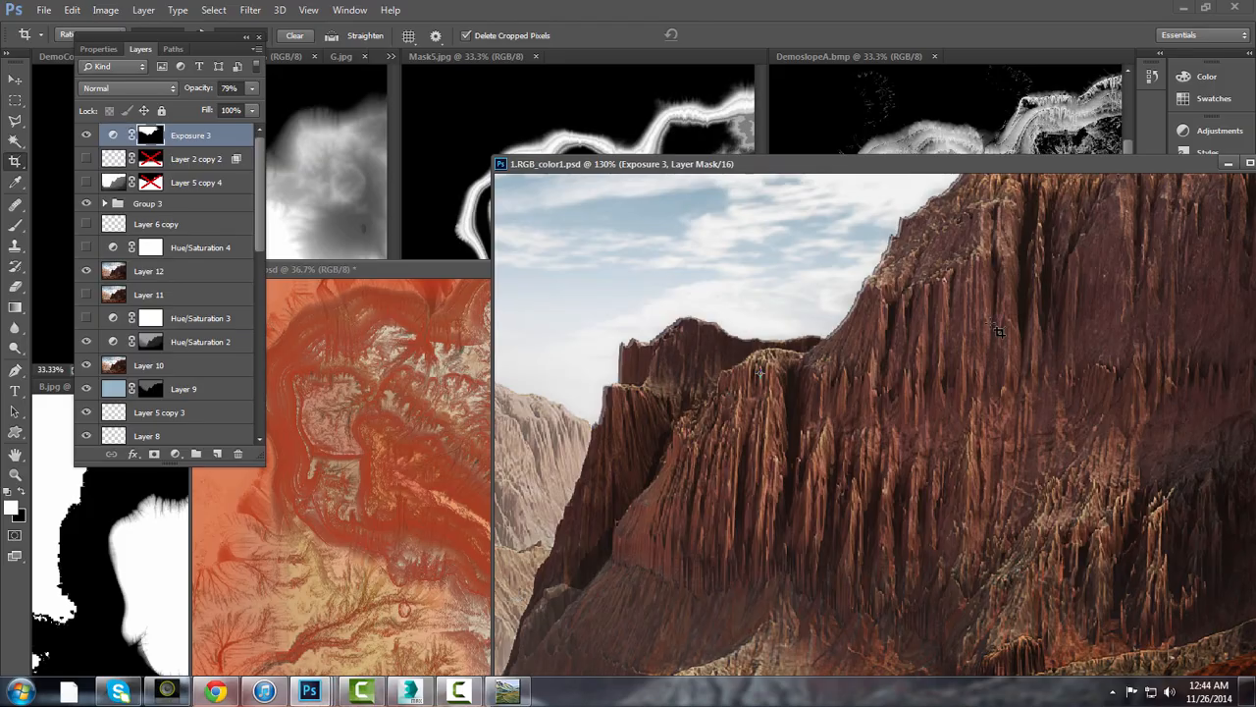
alt+scroll(1060, 372, down, 1)
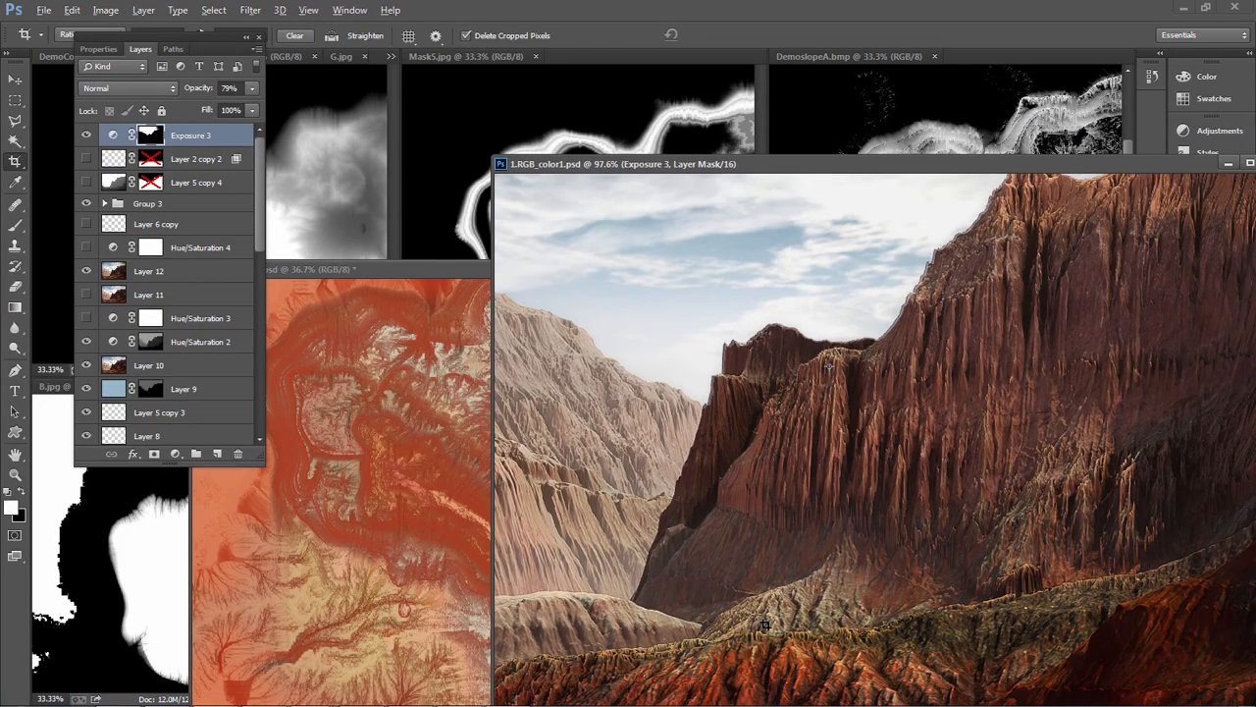
alt+scroll(957, 602, up, 4)
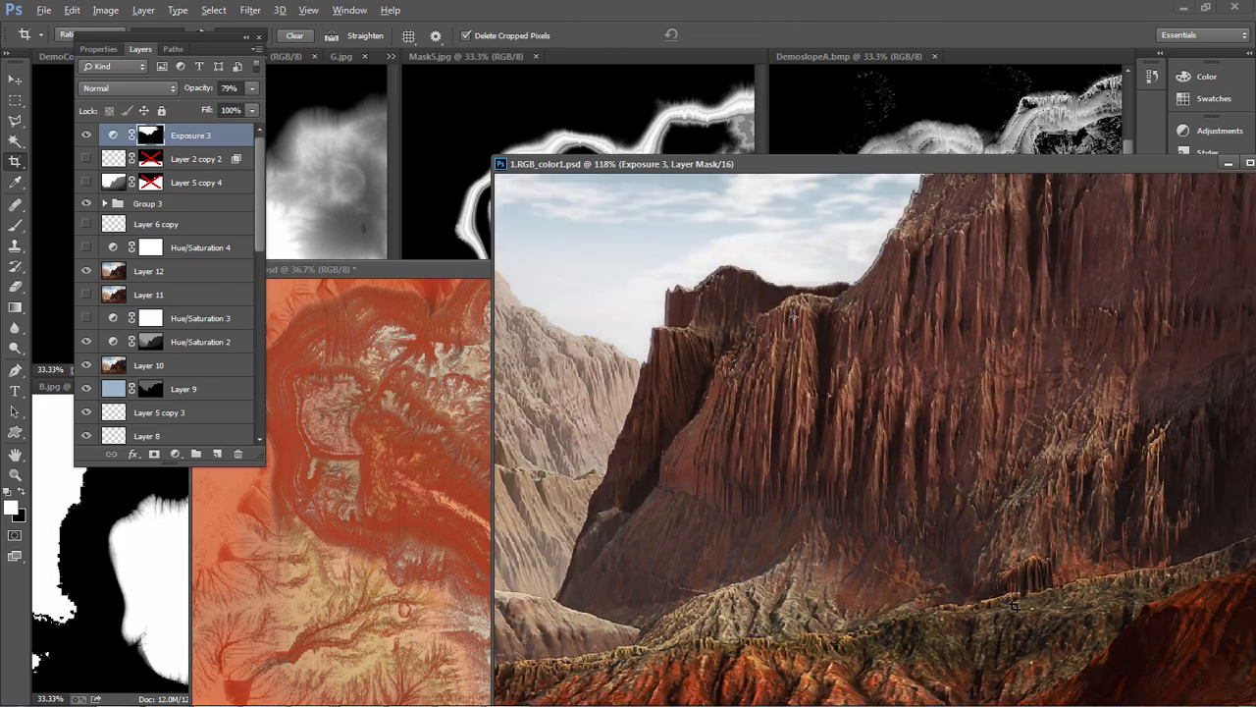
alt+scroll(1005, 601, down, 4)
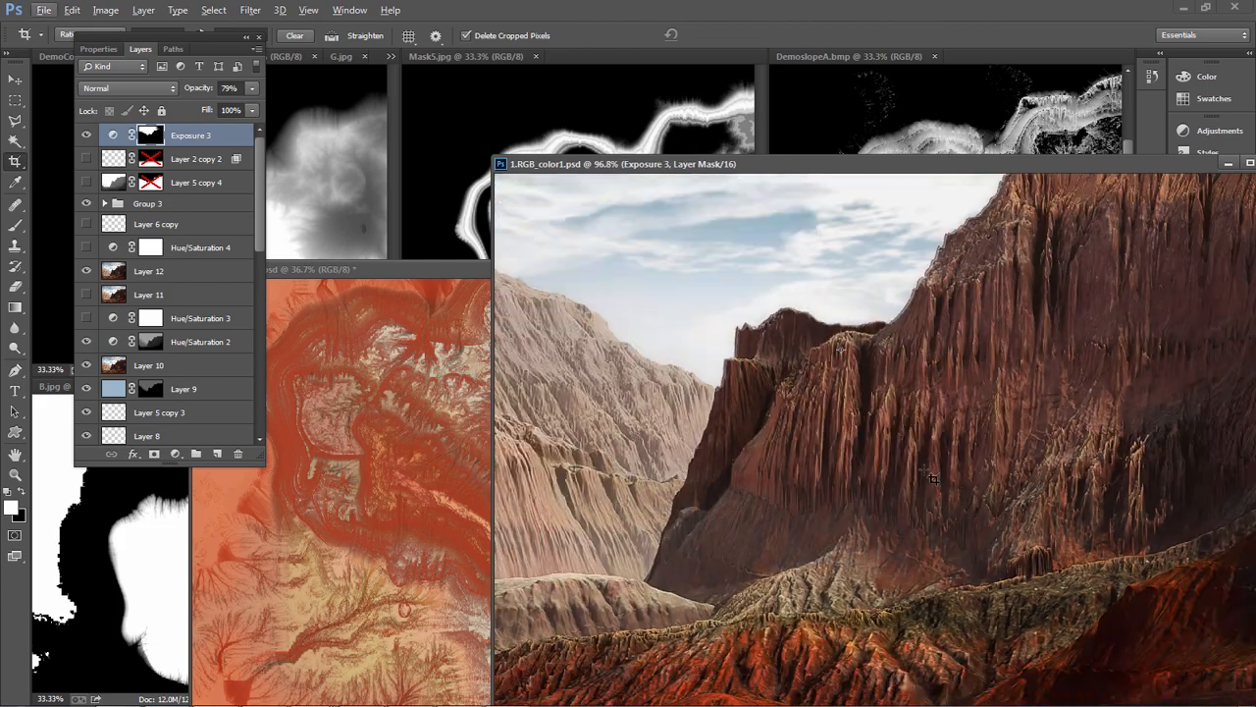
Return to 3ds Max and view Layer 6's OVer.psd overlay texture
key(alt+Tab)
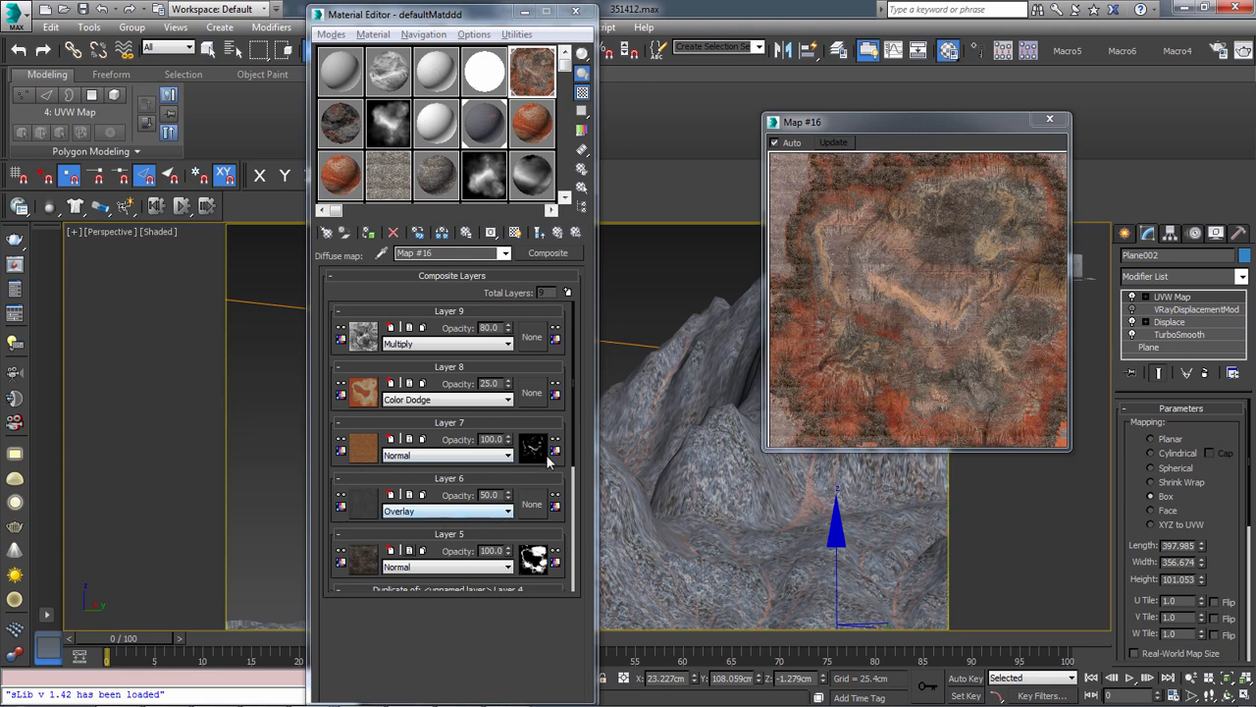
click(364, 507)
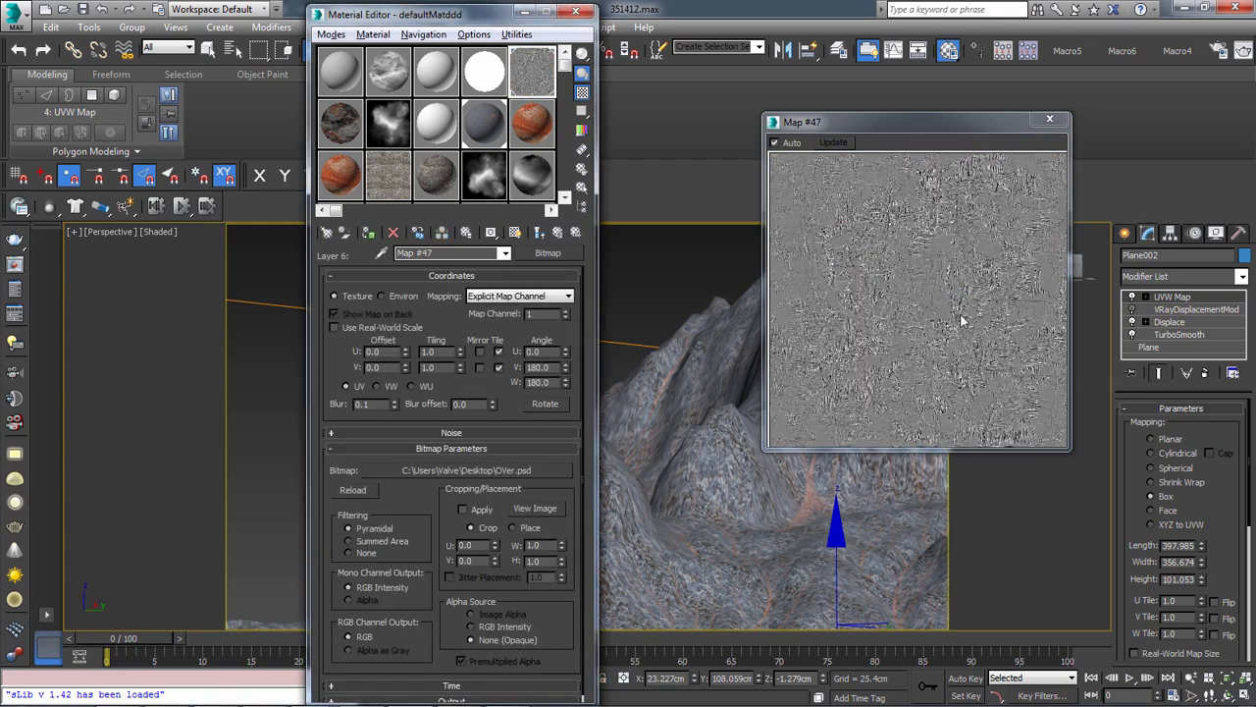
Switch to Photoshop, move the 1.RGB_color1.psd window aside, and bring the DemoNM.bmp normal map into clear view
key(alt+Tab)
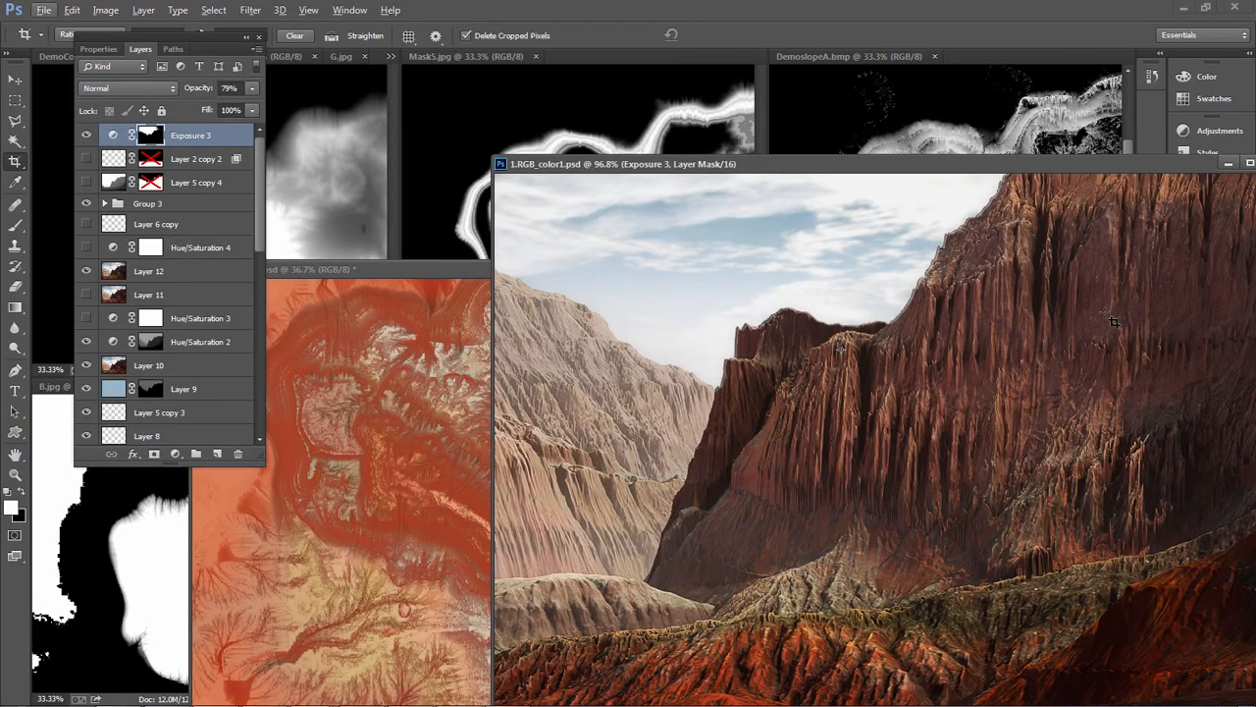
drag(805, 165, 325, 378)
drag(1024, 390, 782, 156)
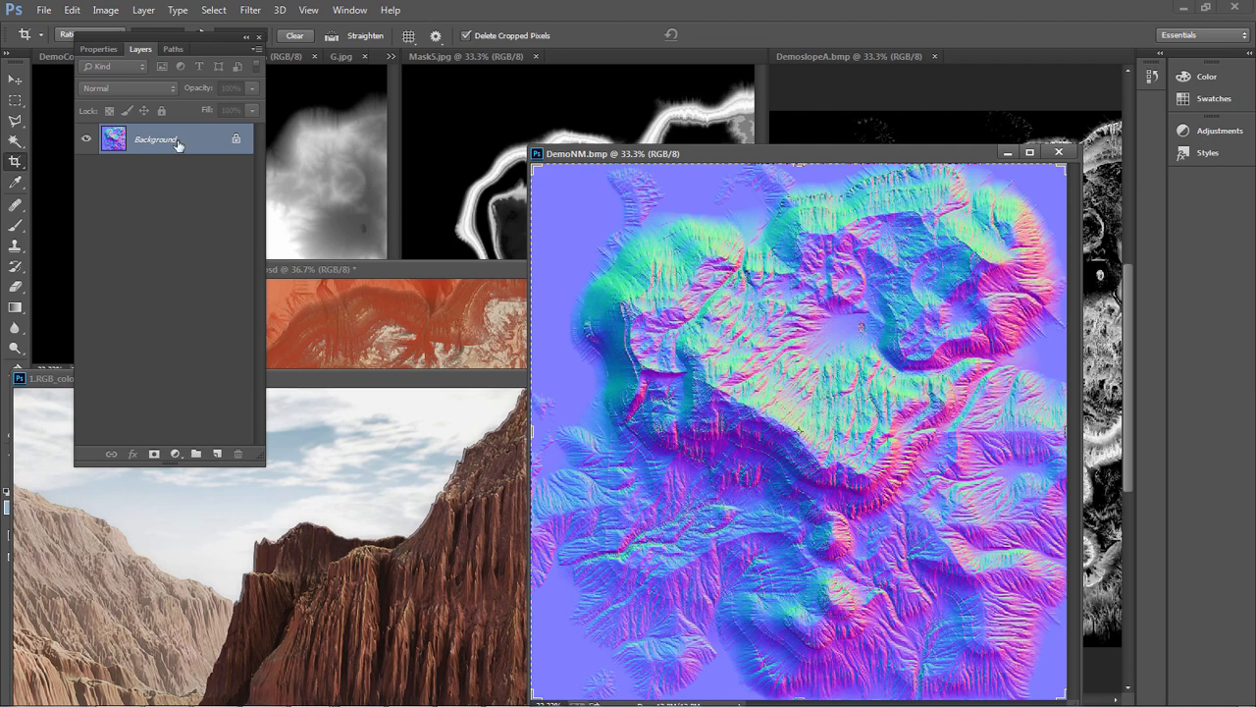
Bring up the color channels of DemoNM.bmp, view the Red channel alone, and restore the RGB composite
click(171, 49)
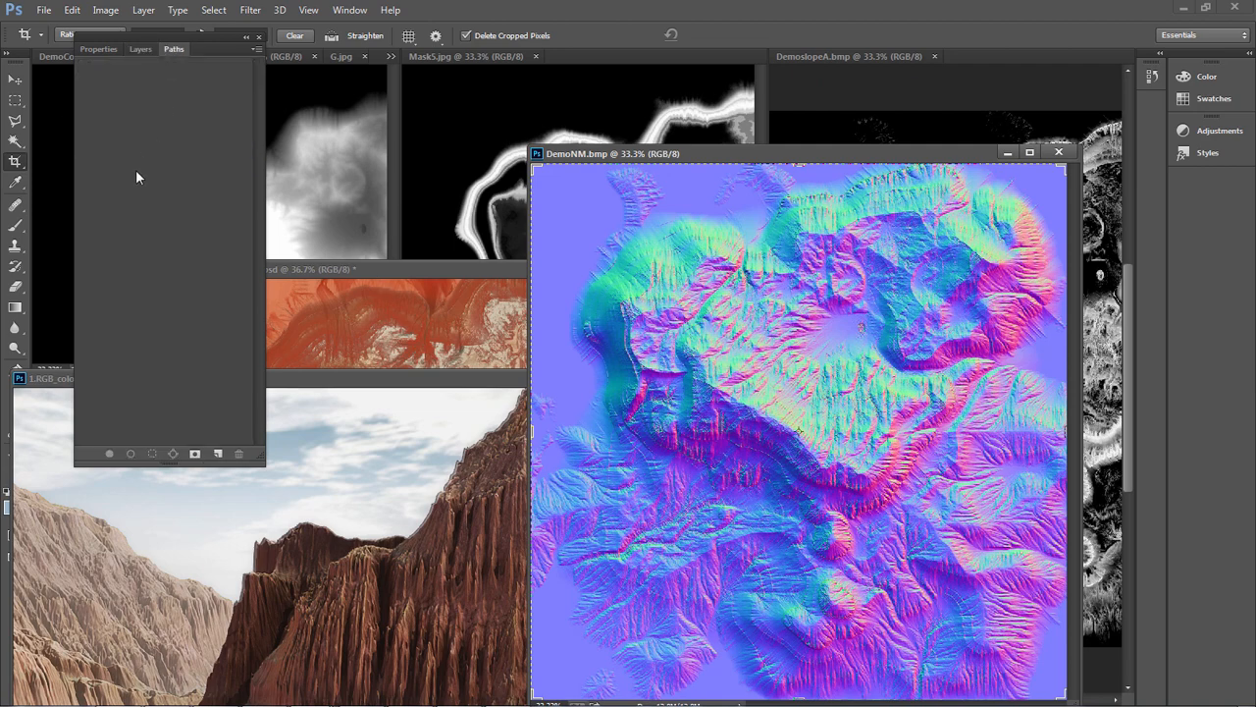
click(134, 48)
click(99, 48)
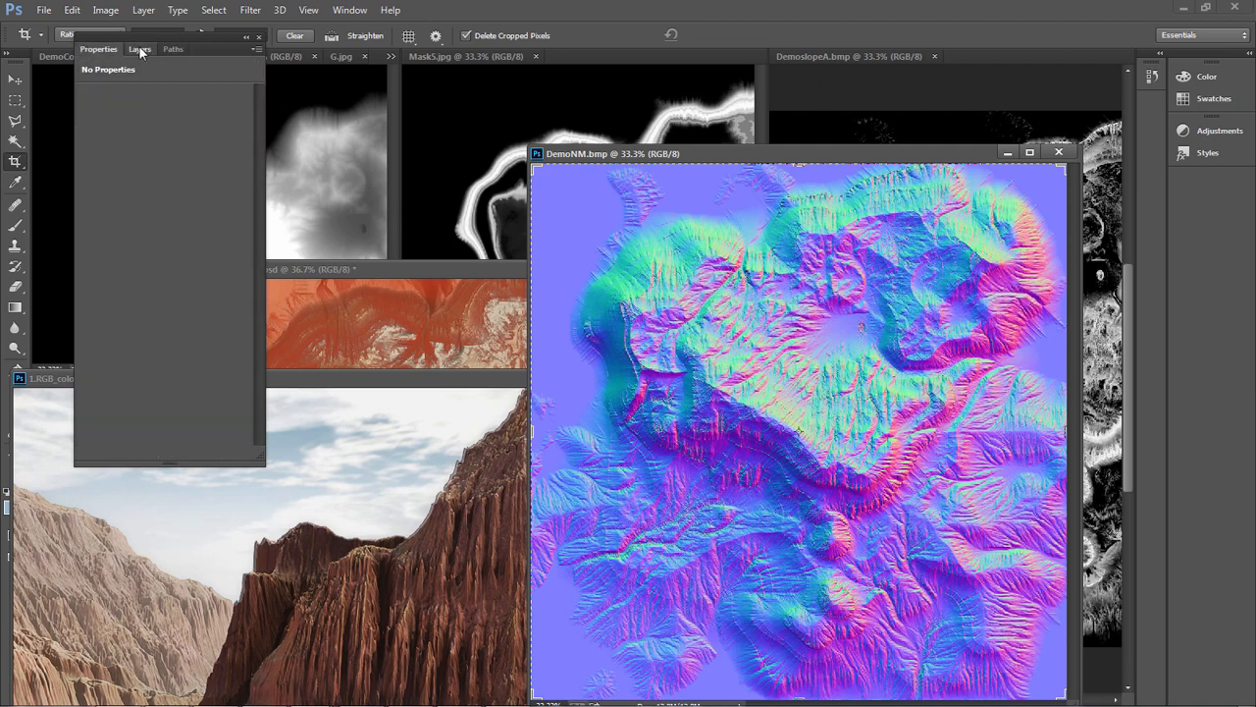
click(138, 47)
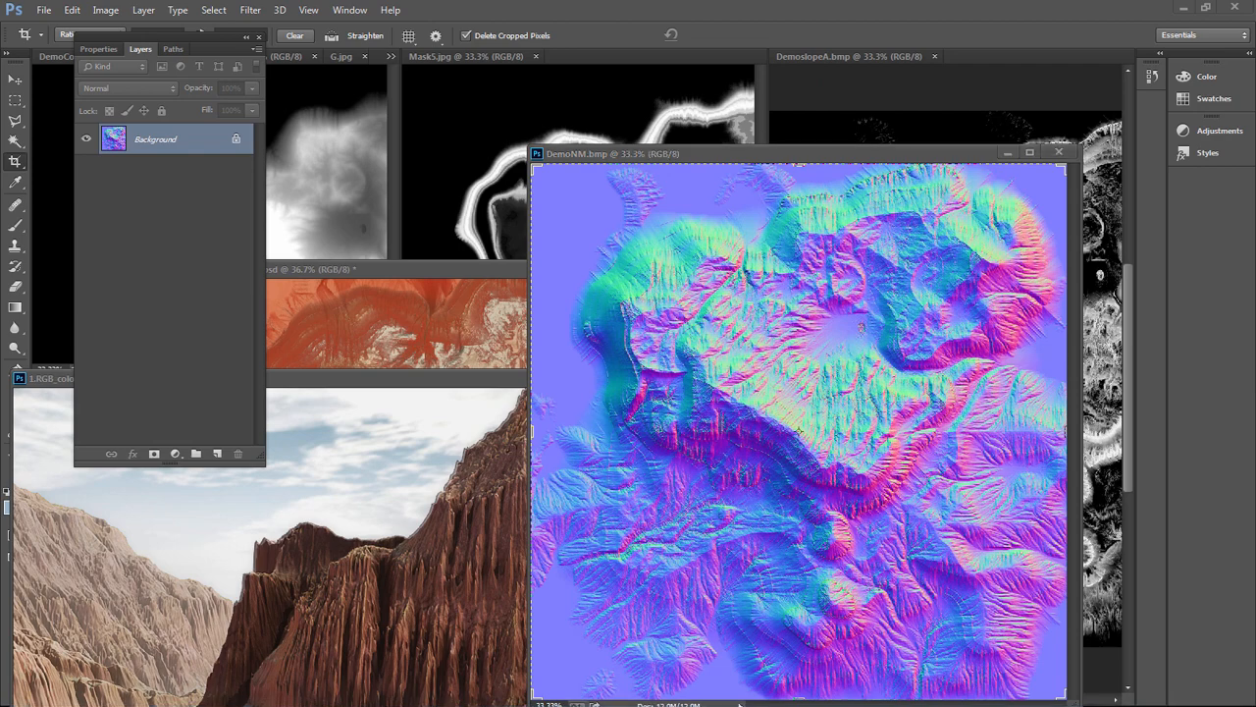
drag(0, 205, 331, 201)
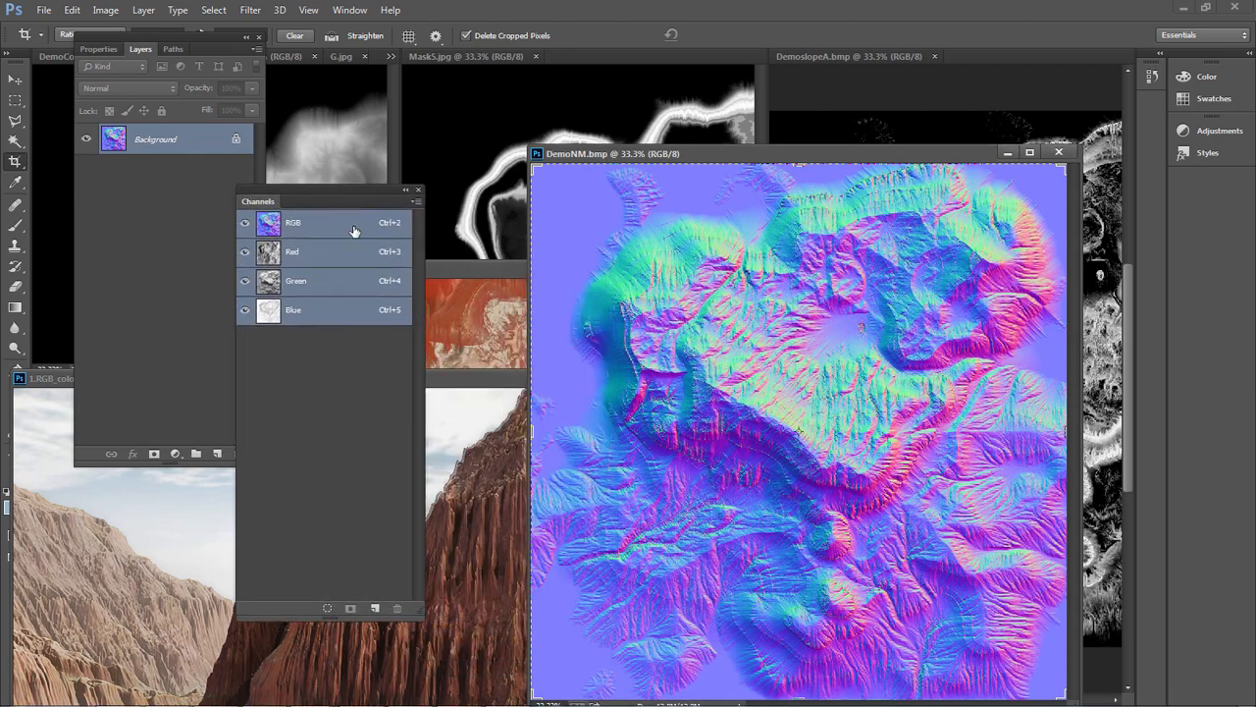
click(319, 258)
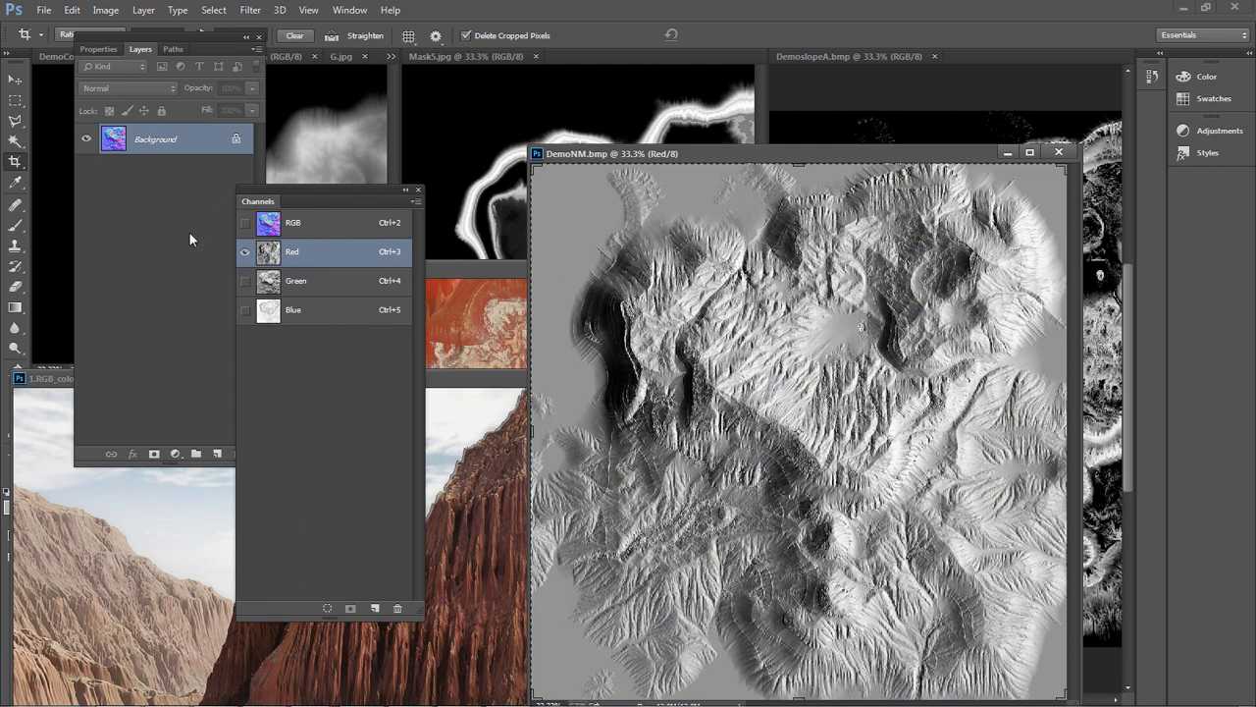
click(316, 225)
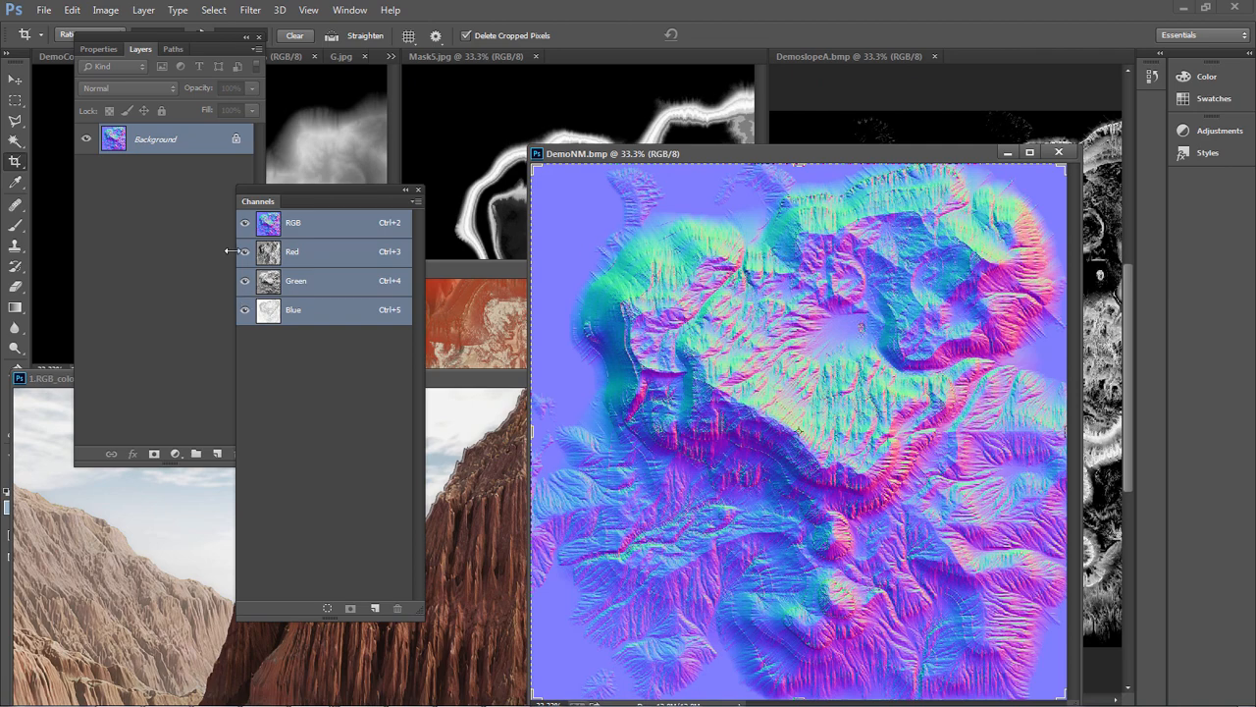
Cut the whole Red channel of DemoNM.bmp to the clipboard, undo the removal, and reselect the RGB composite
click(305, 252)
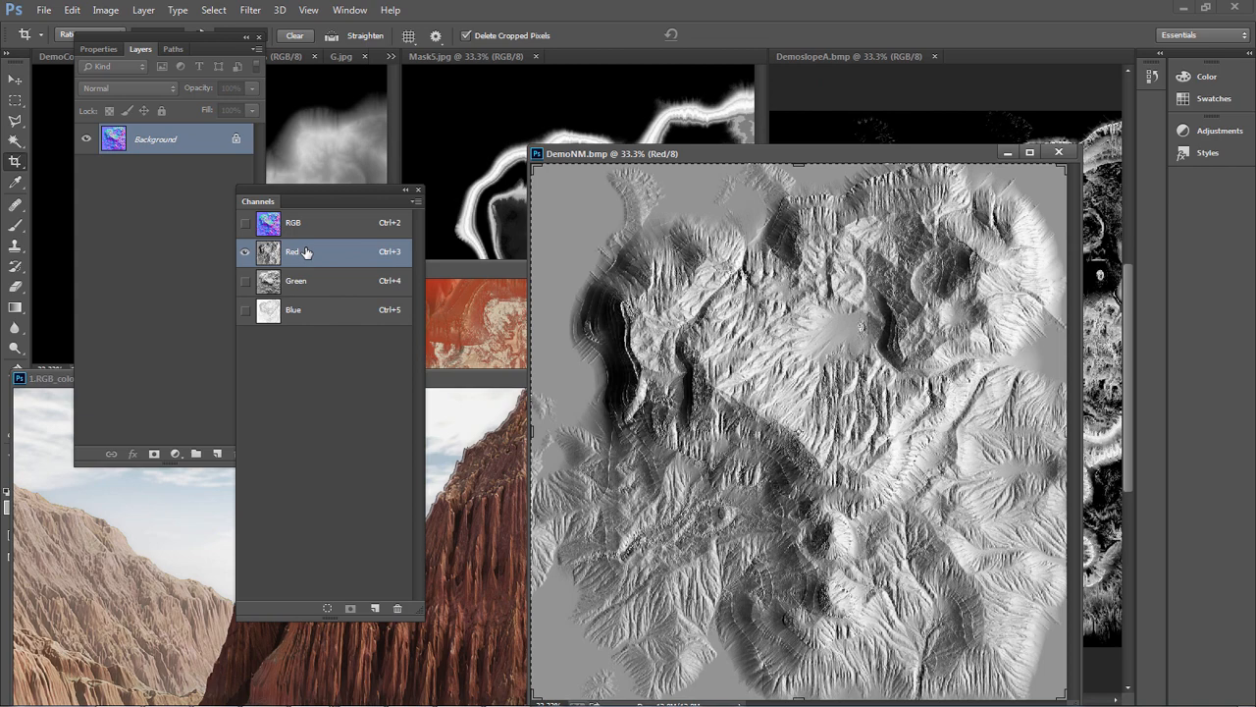
key(ctrl+x)
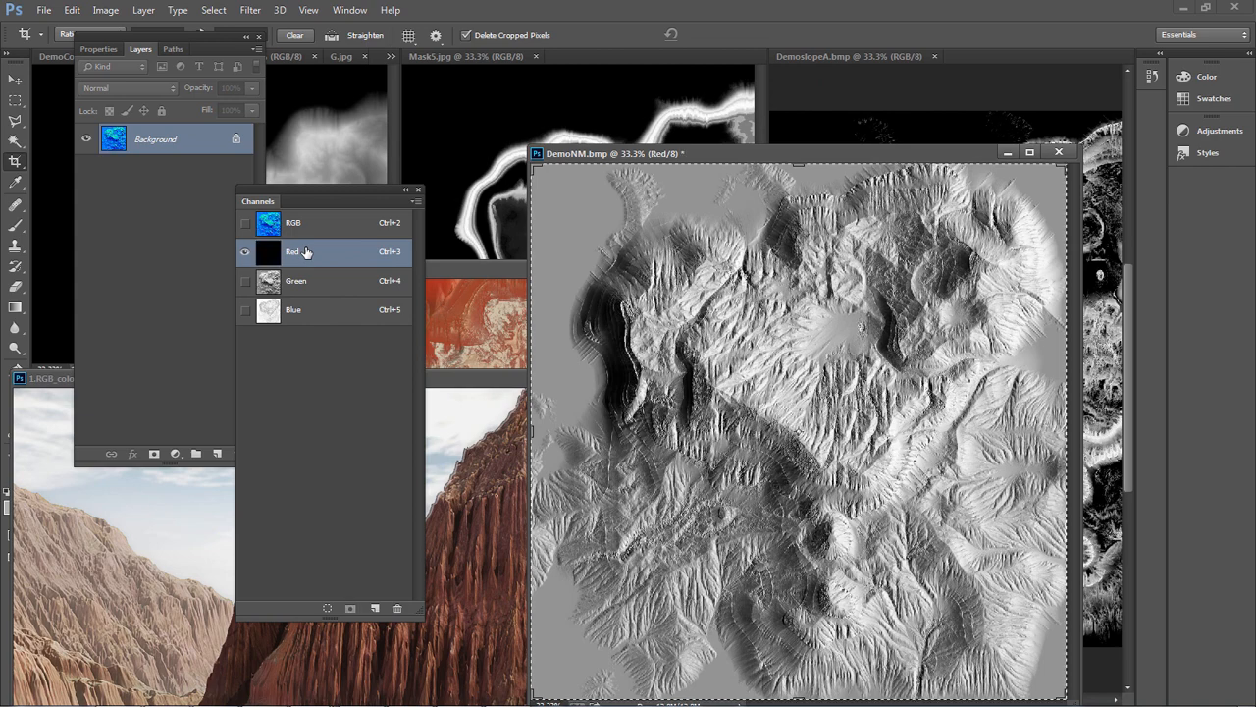
key(ctrl+z)
click(314, 228)
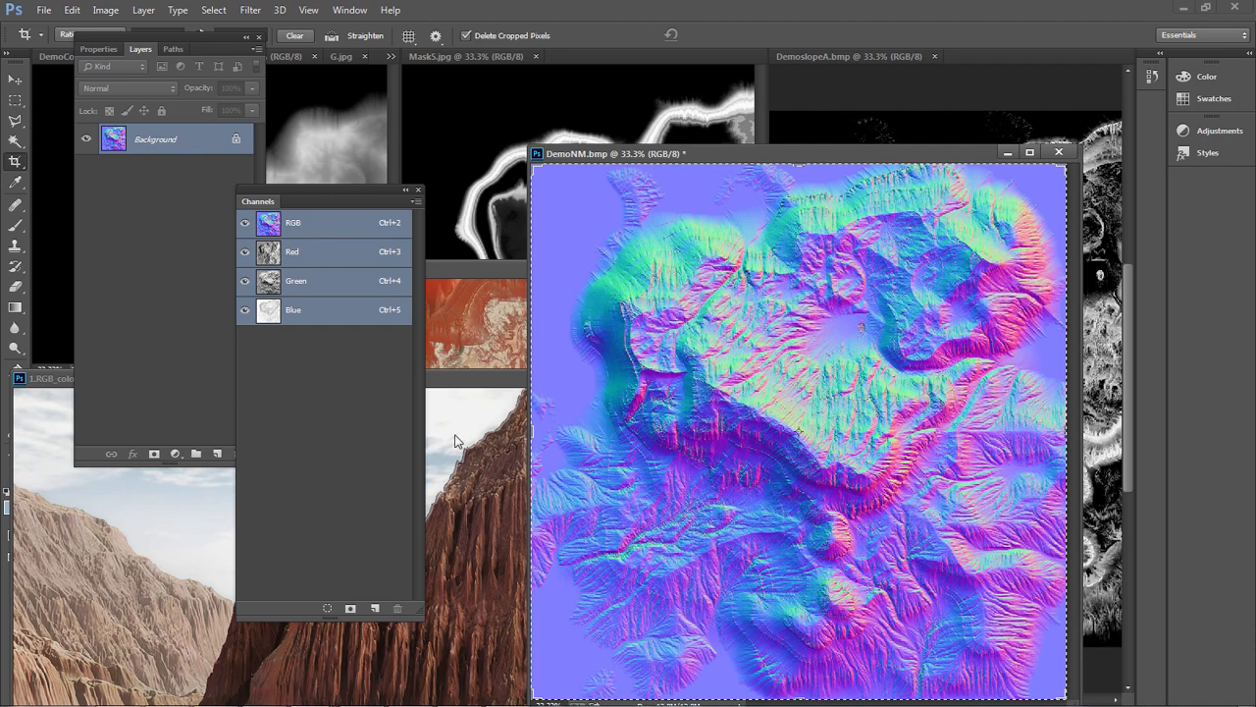
Paste the copied Red channel as a new layer above the Background of DemoNM.bmp and make it the active layer
key(ctrl+v)
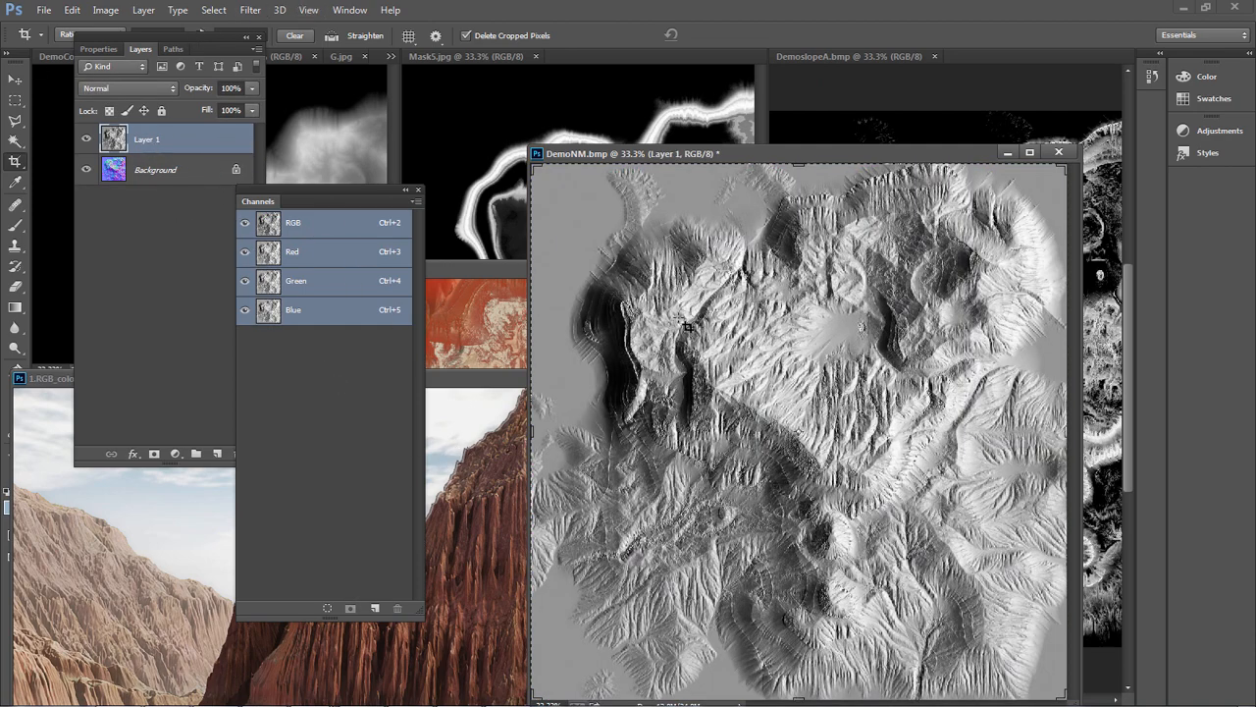
click(147, 173)
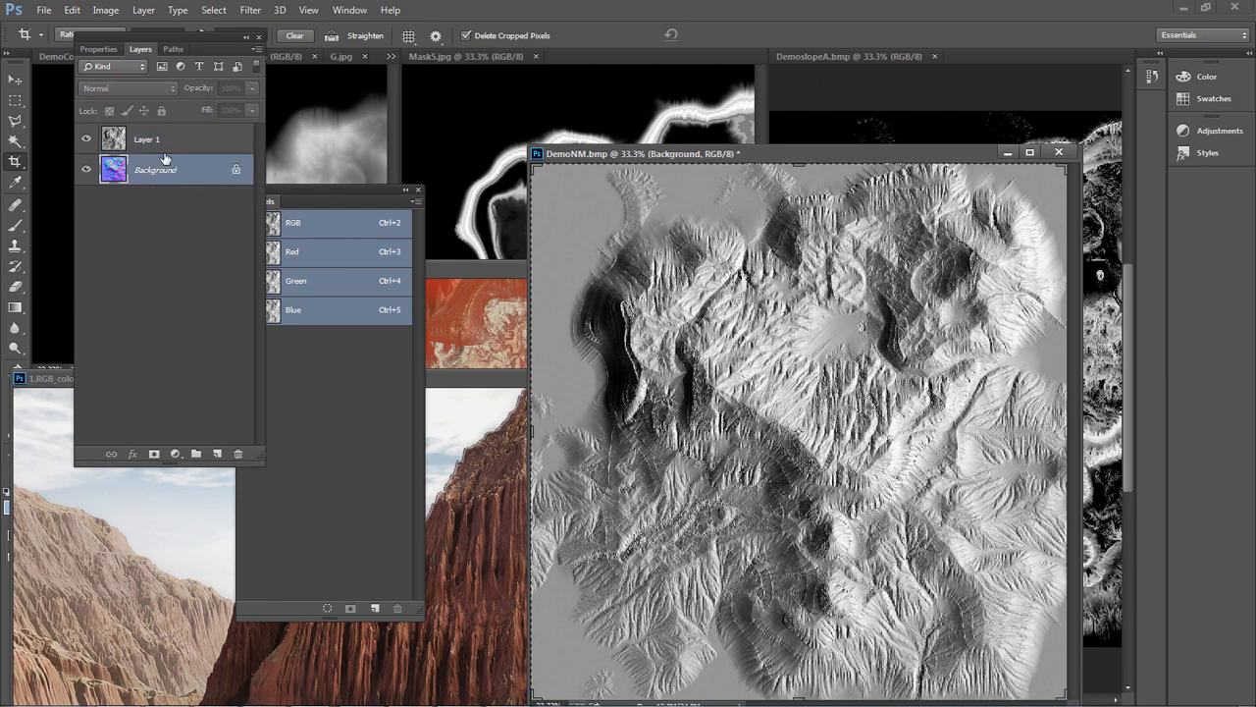
click(173, 145)
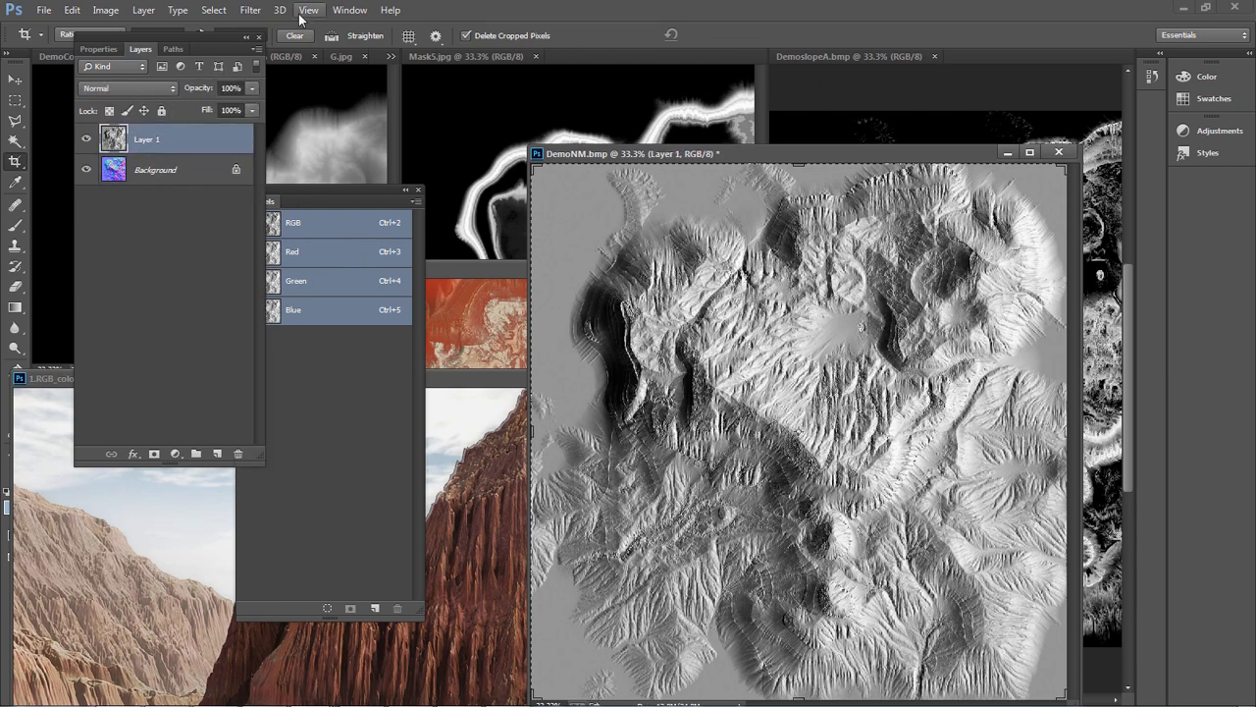
Apply the Emboss filter to the pasted Red channel layer with a 0° angle, 2-pixel height and 100% amount
click(251, 10)
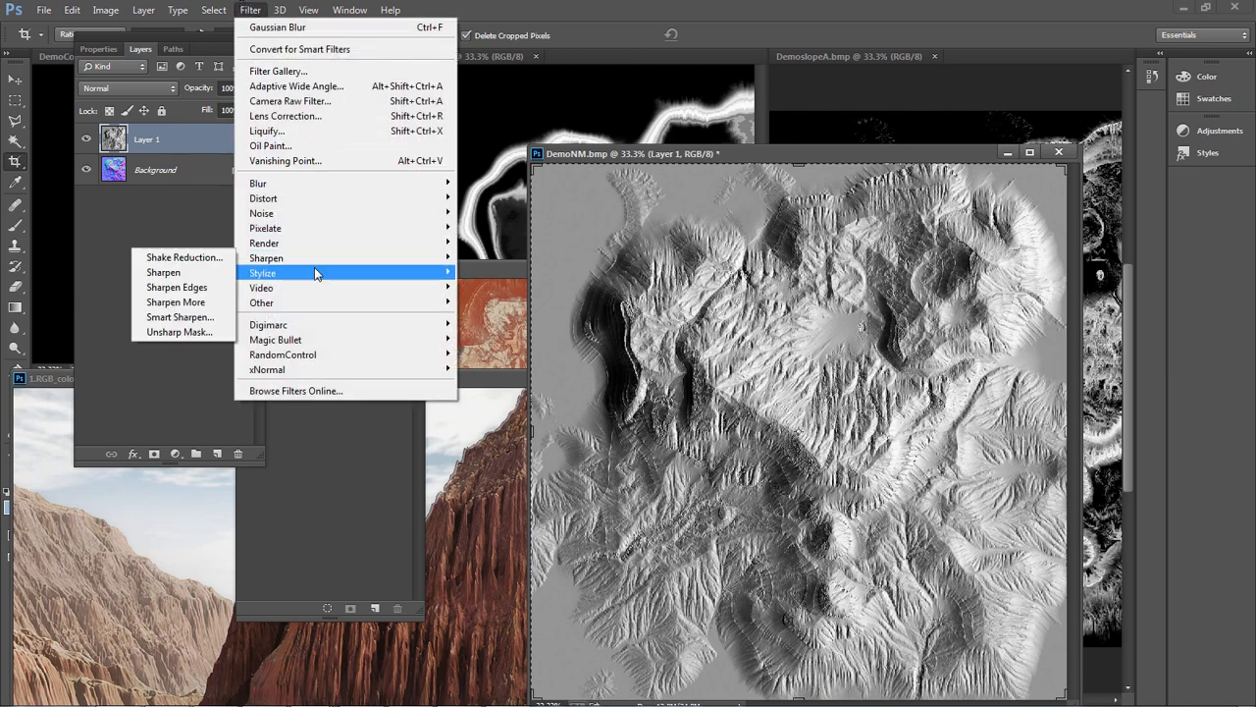
mouse_move(314, 272)
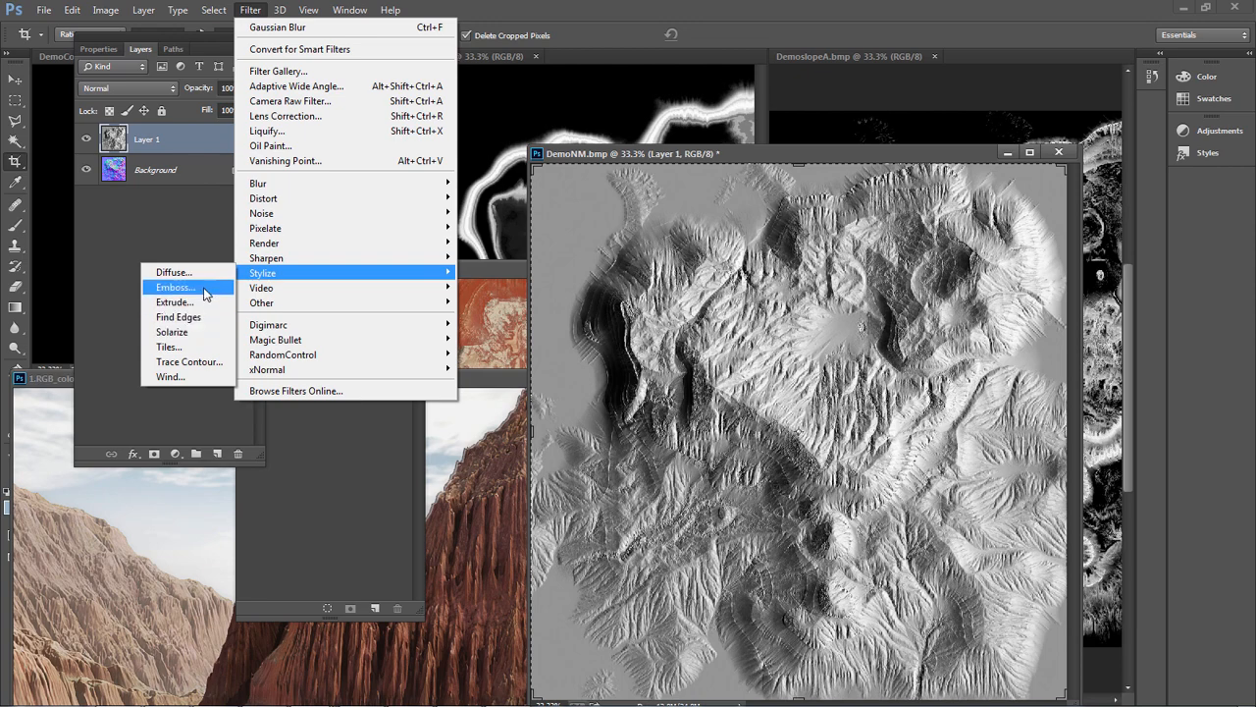
click(172, 287)
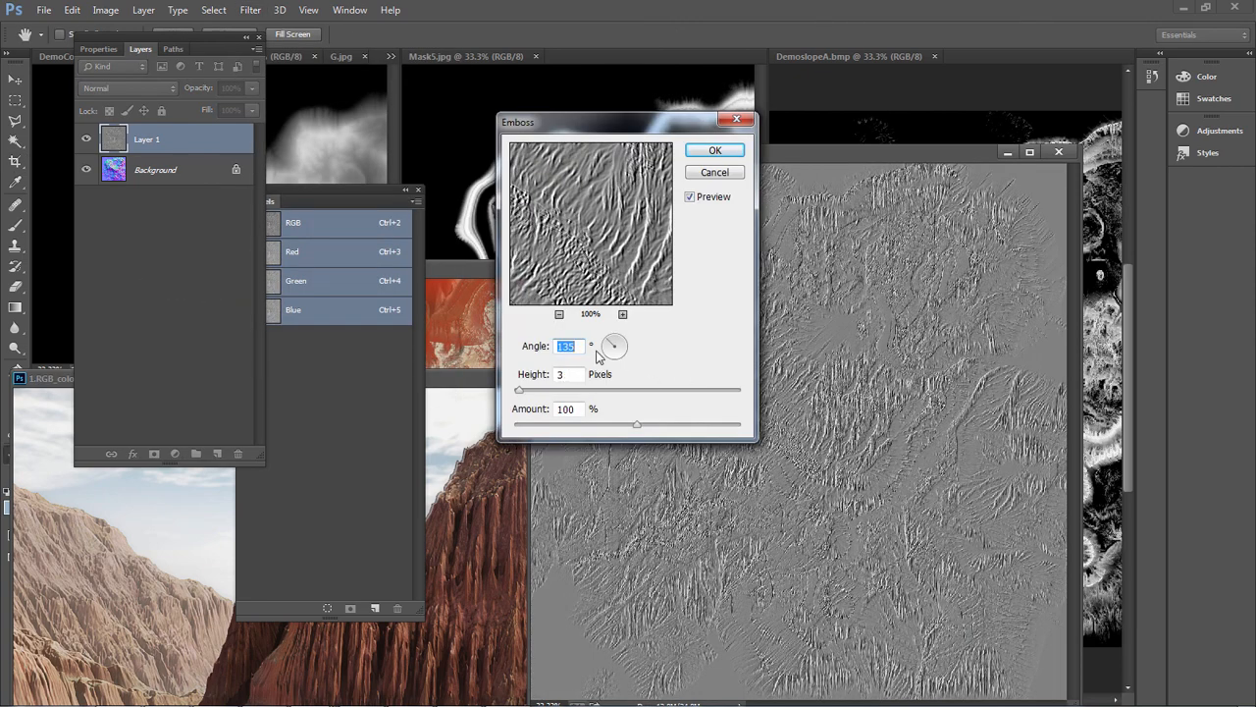
text(0)
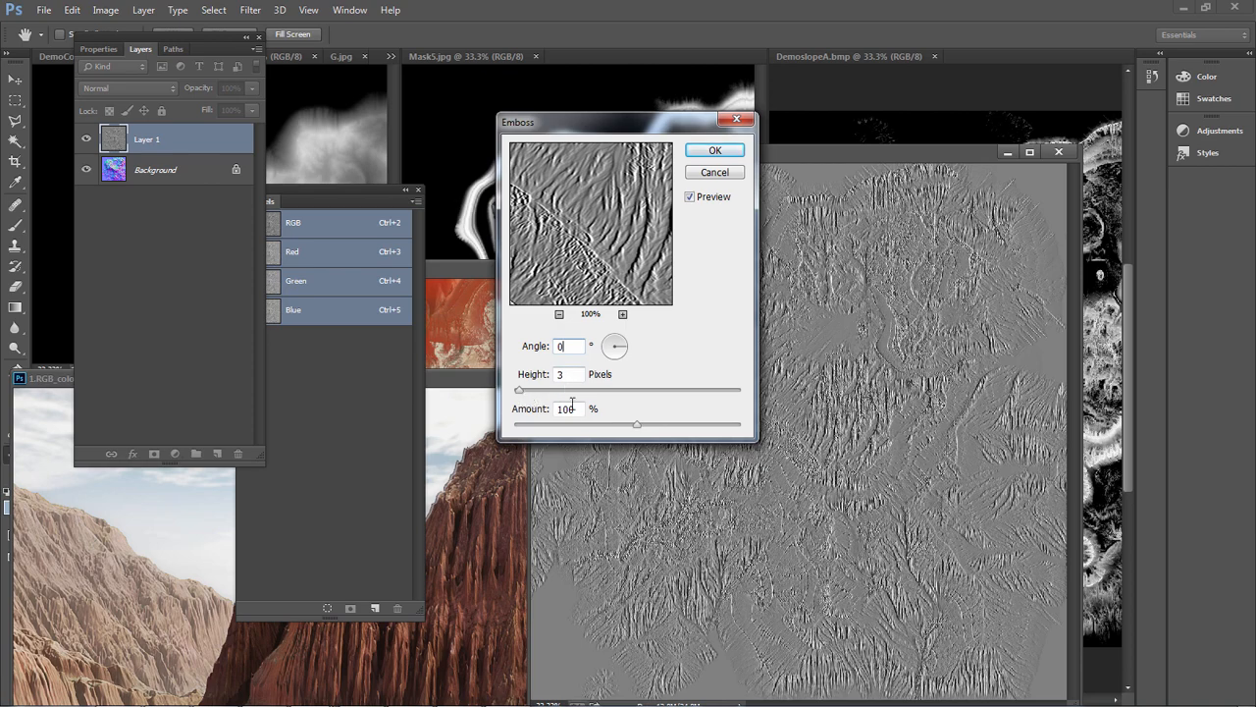
mouse_move(520, 393)
mouse_down()
mouse_move(559, 393)
mouse_move(524, 393)
mouse_up()
text(2)
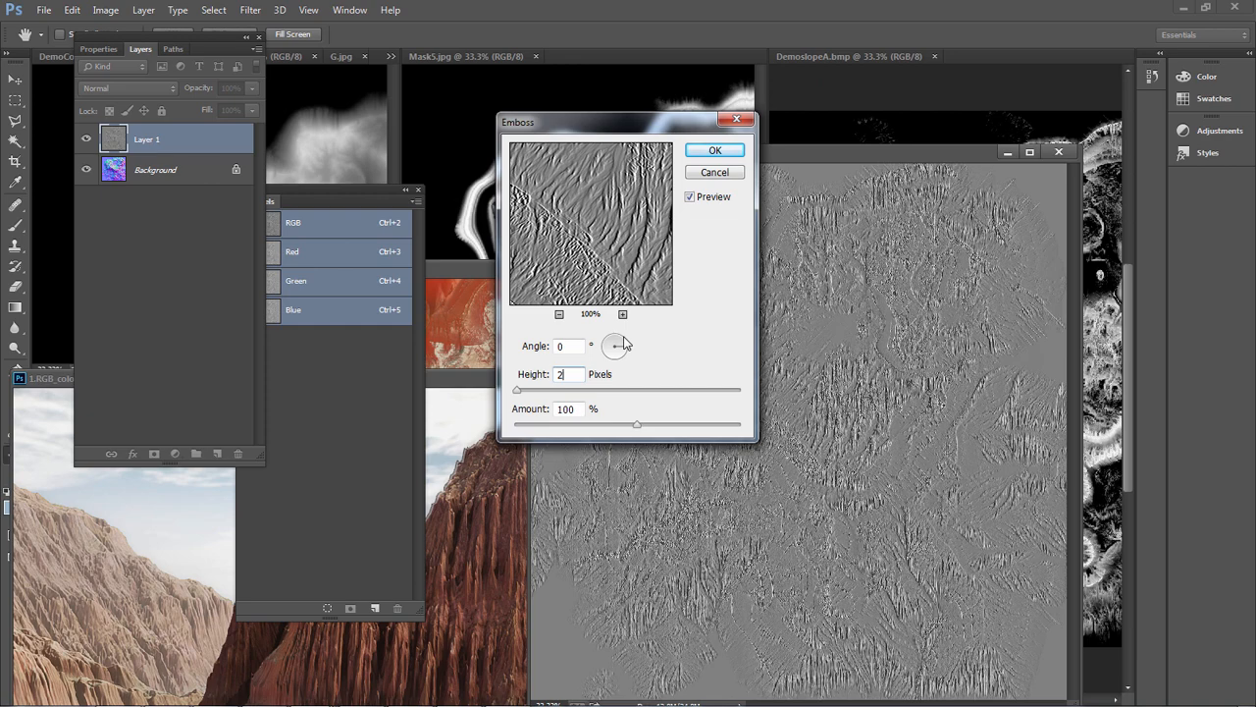
text(2)
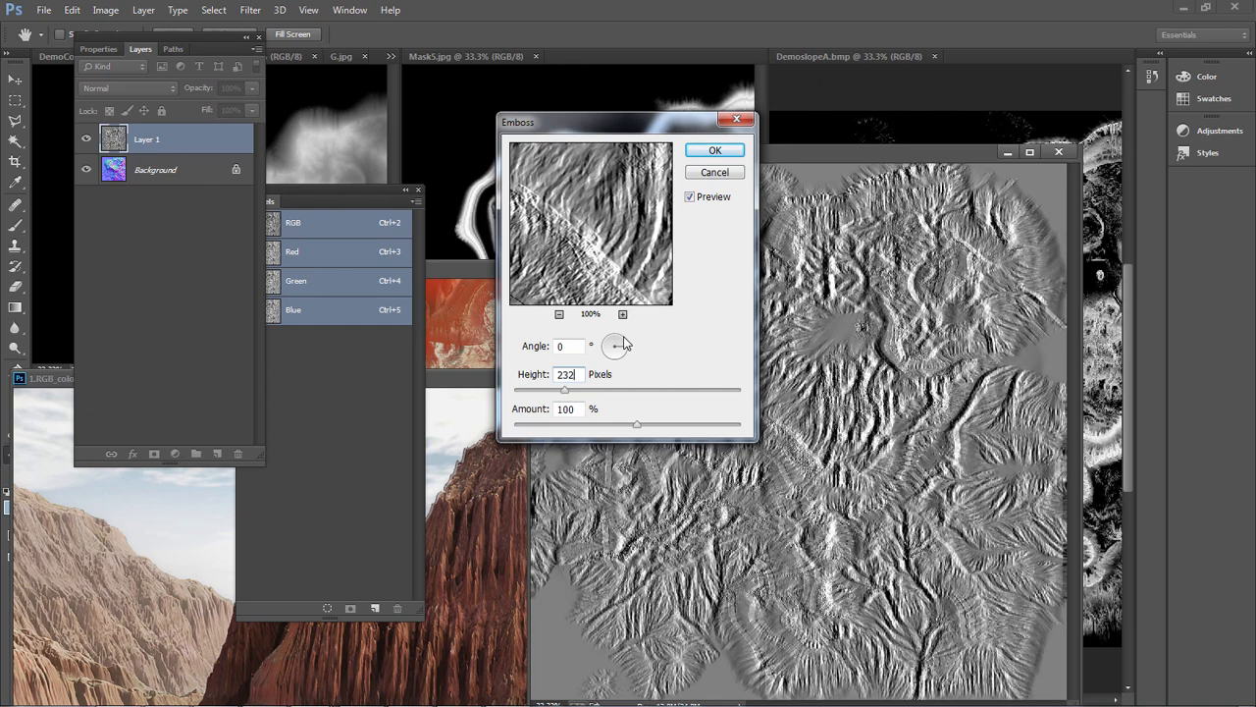
key(BackSpace)
key(BackSpace)
key(BackSpace)
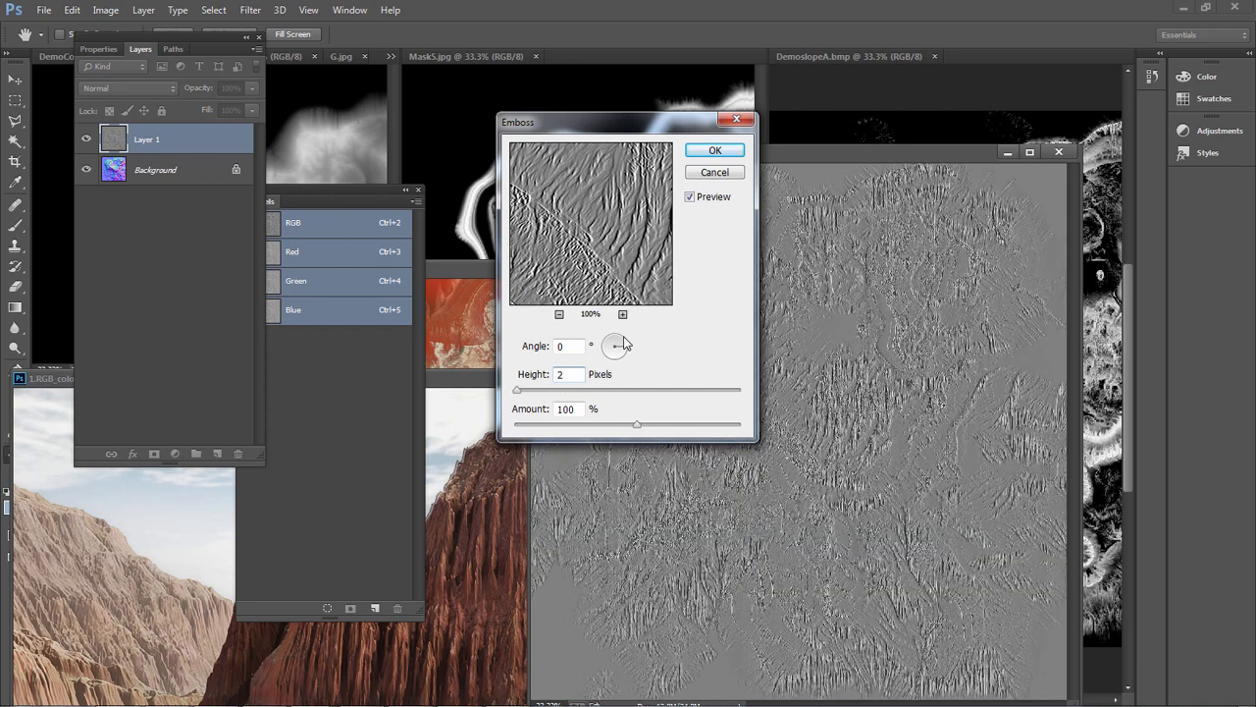
text(2)
key(Return)
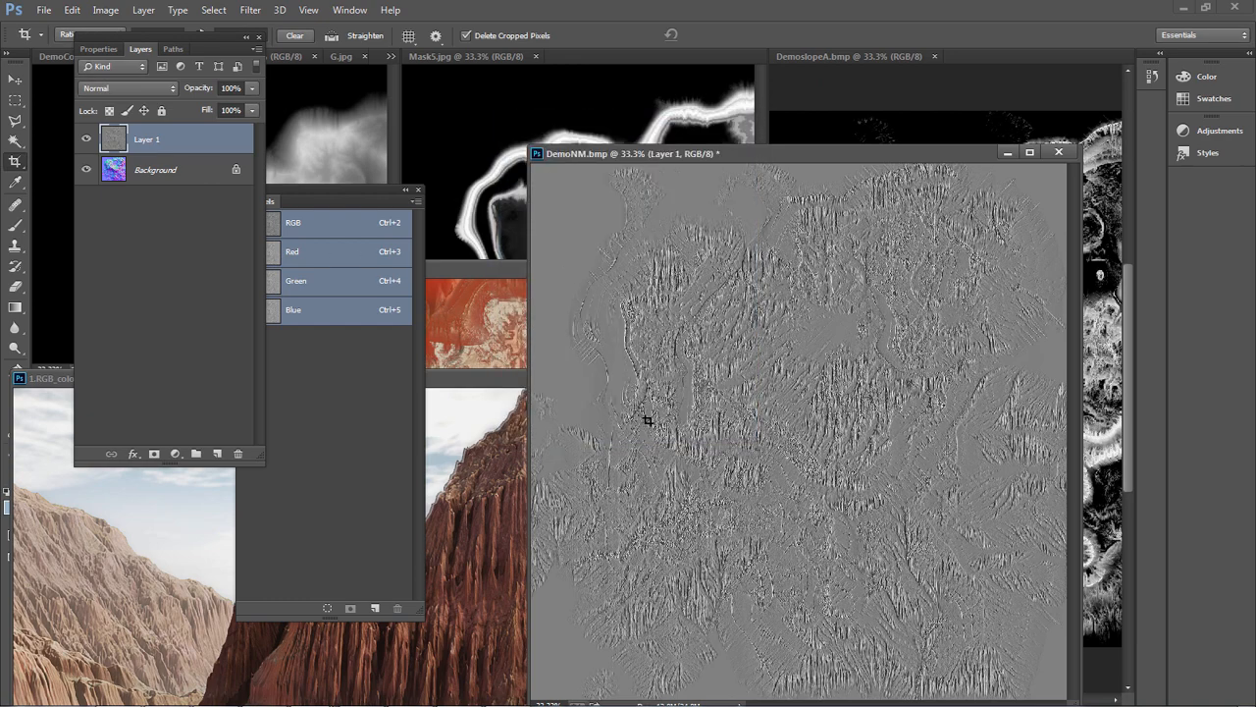
Hide Layer 1 and paste a copy of the Background's Green channel as a new layer directly above the Background
click(86, 139)
click(142, 170)
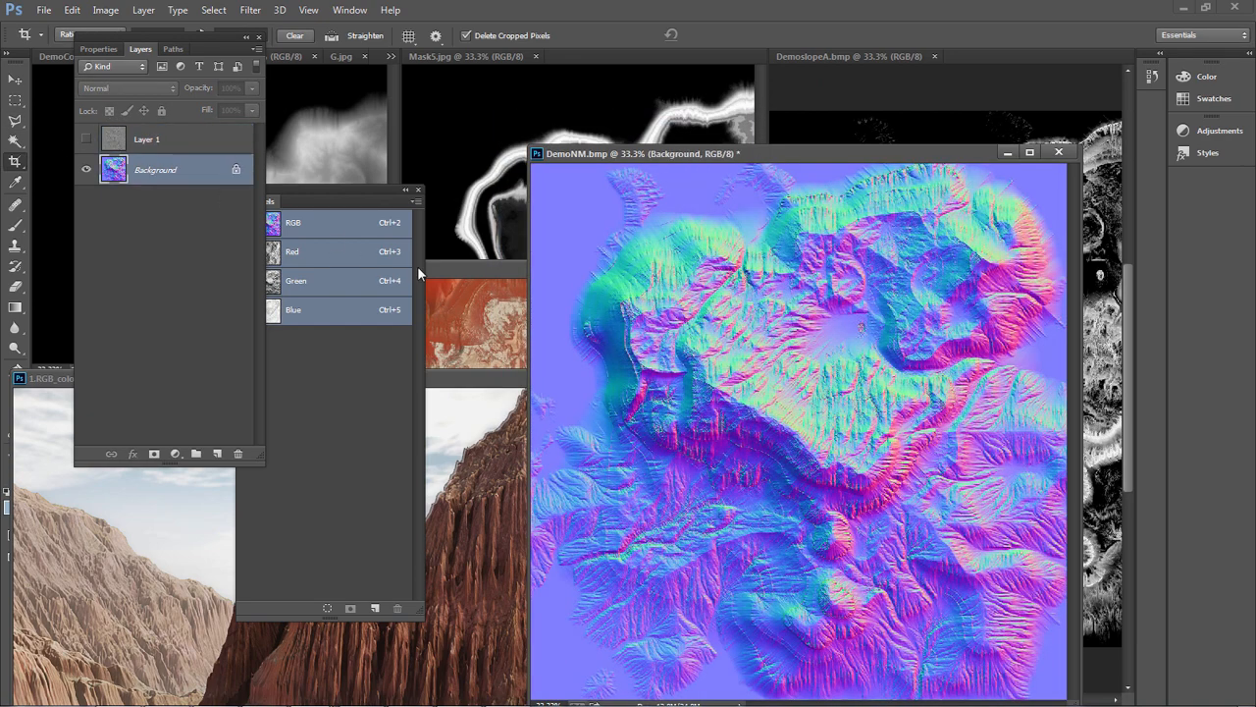
click(374, 286)
click(375, 287)
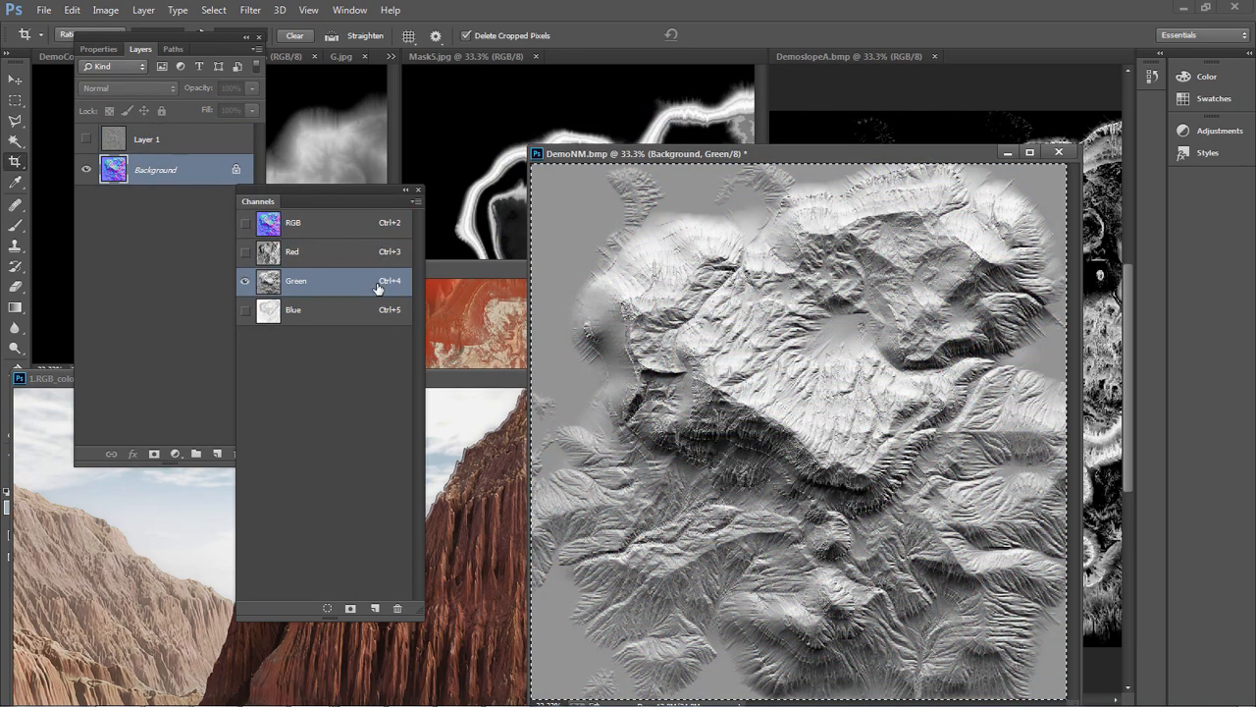
key(alt+BackSpace)
key(ctrl+z)
click(175, 169)
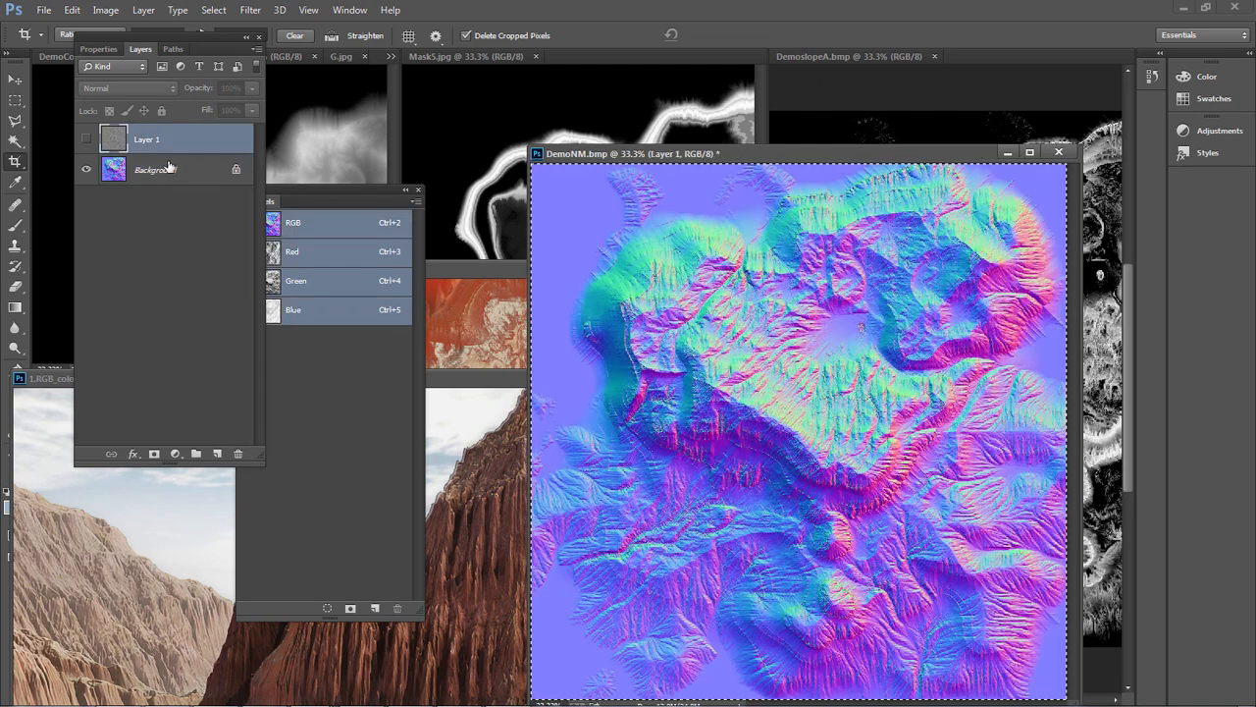
key(ctrl+v)
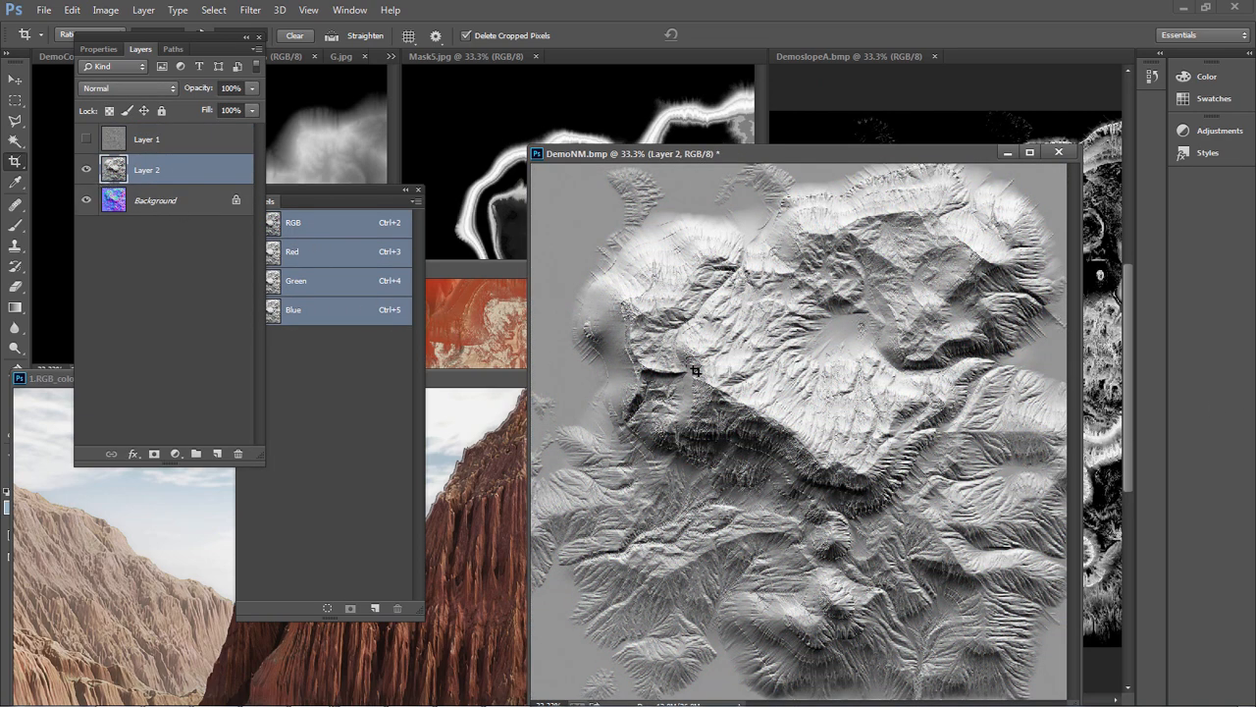
Apply the Emboss filter to the pasted Green channel layer with a -90° angle, 2-pixel height and 100% amount
click(252, 11)
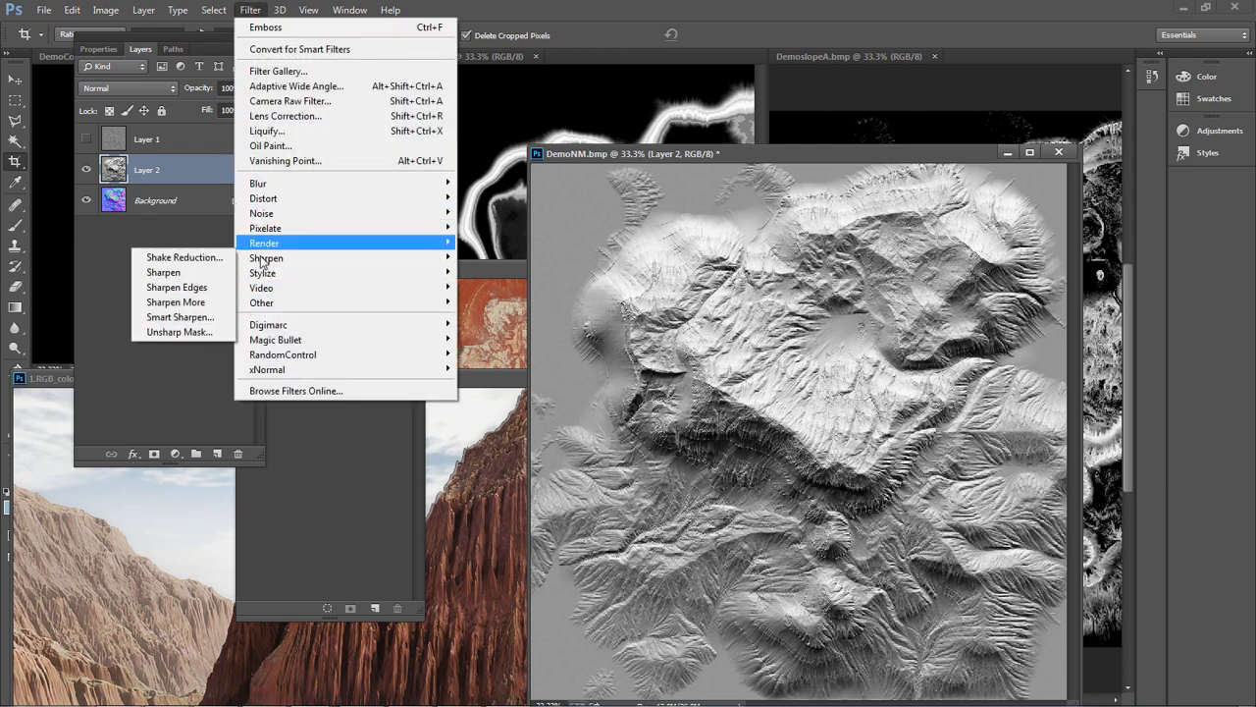
mouse_move(287, 276)
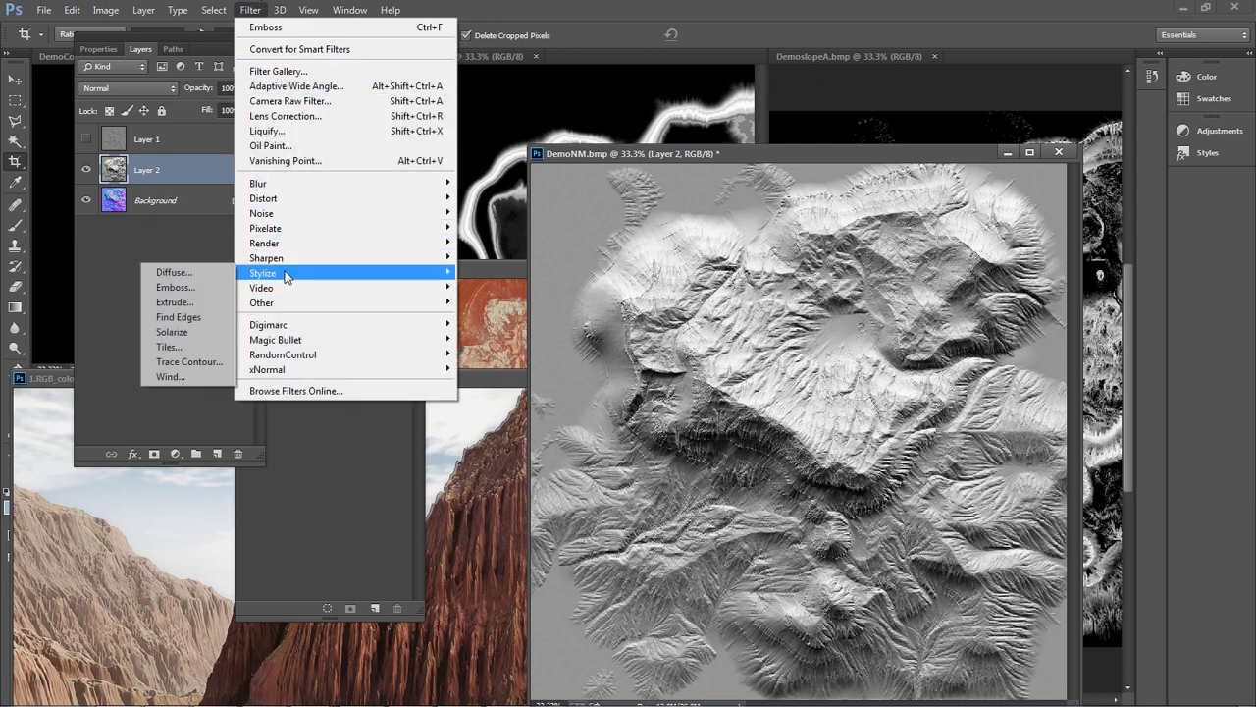
click(177, 286)
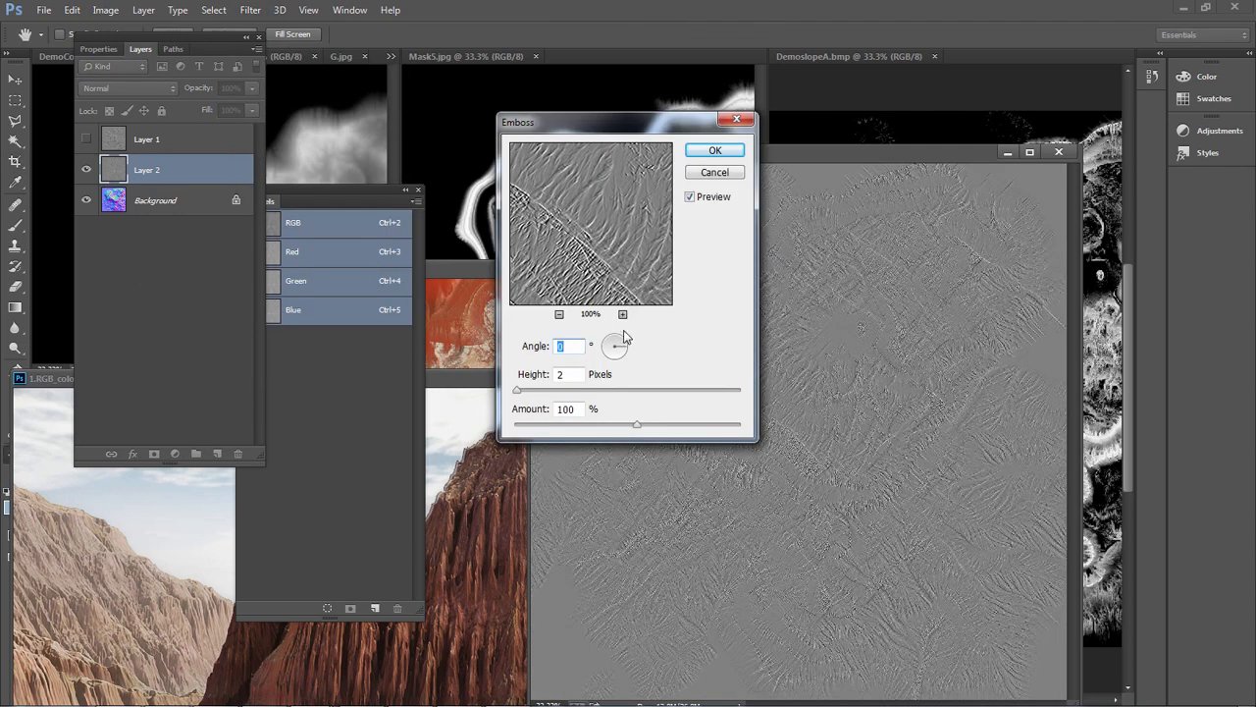
text(-90)
text(0)
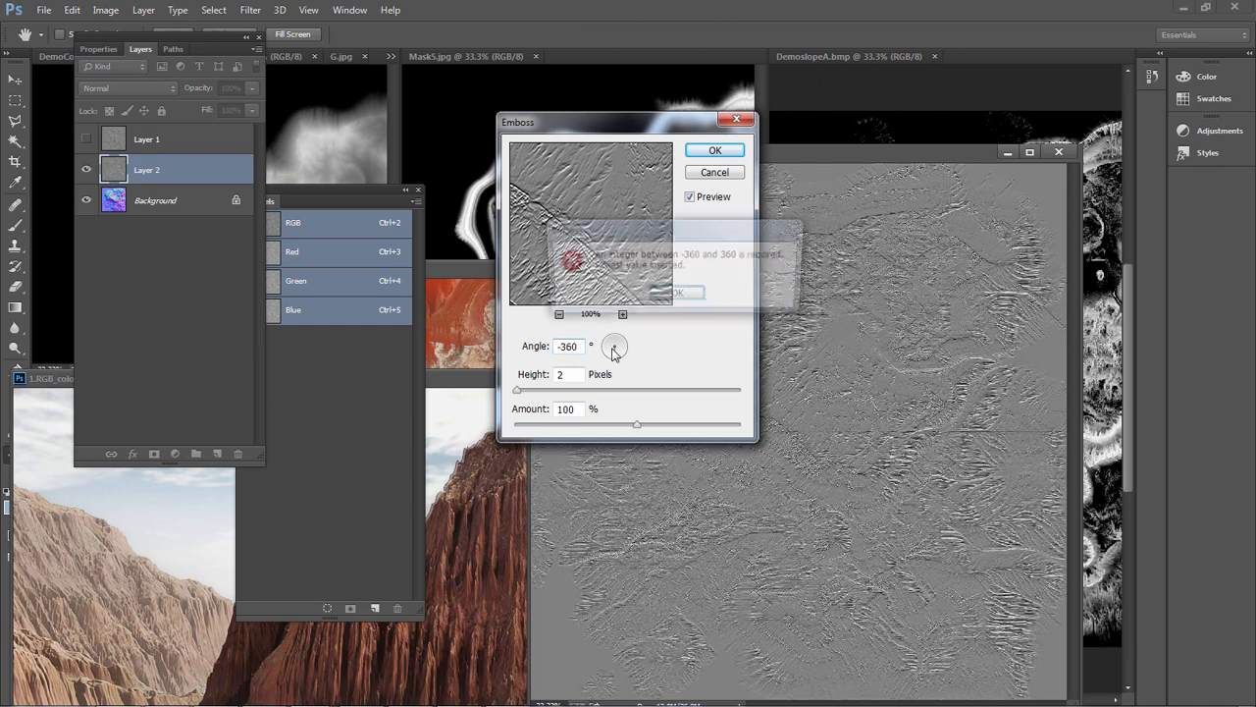
click(677, 296)
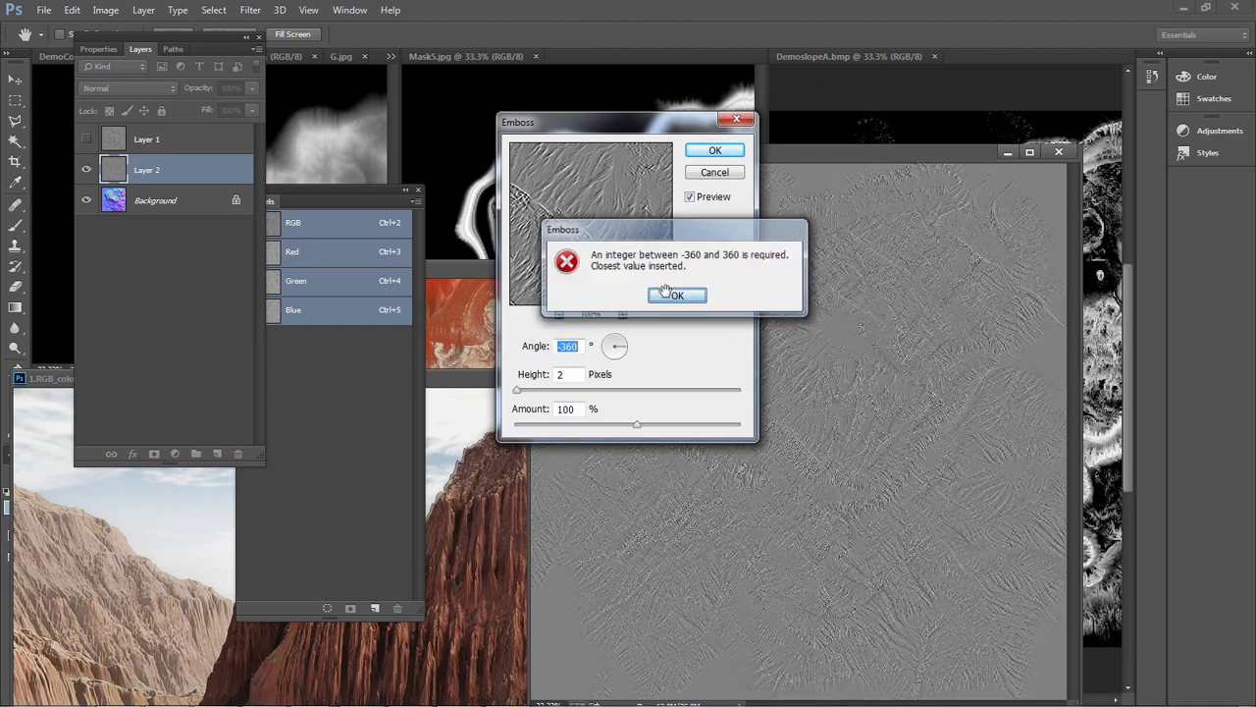
text(90)
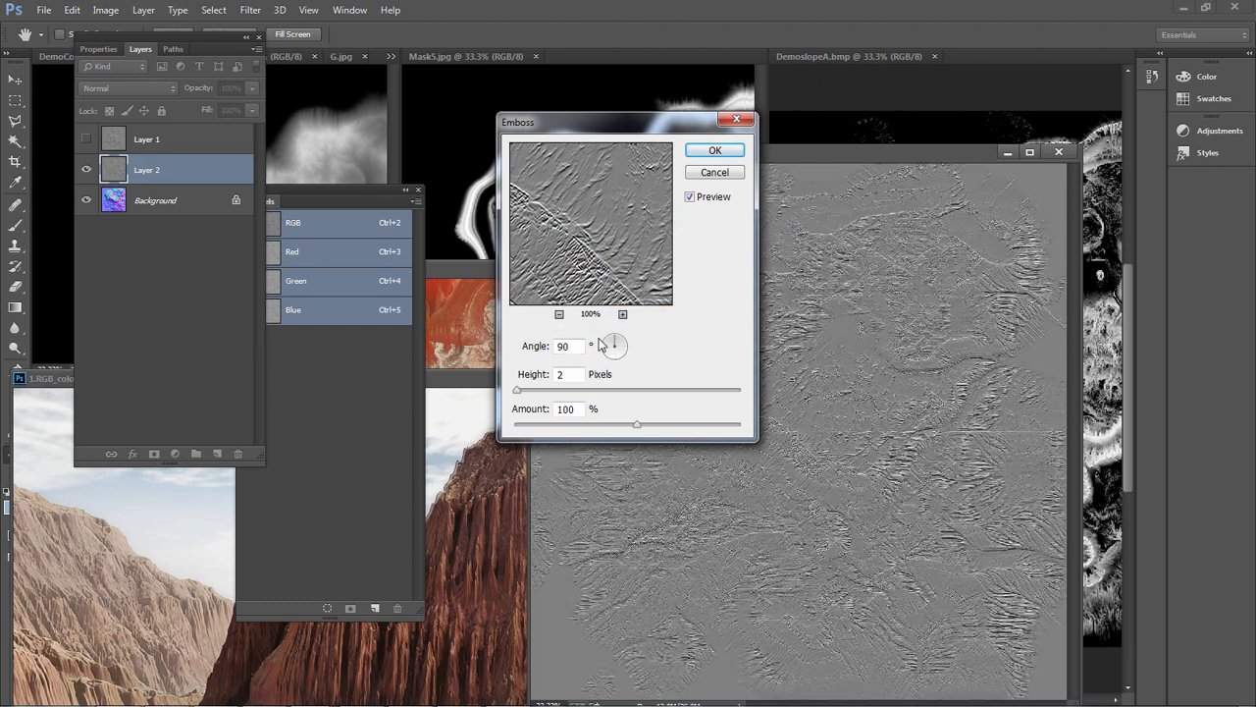
key(BackSpace)
key(BackSpace)
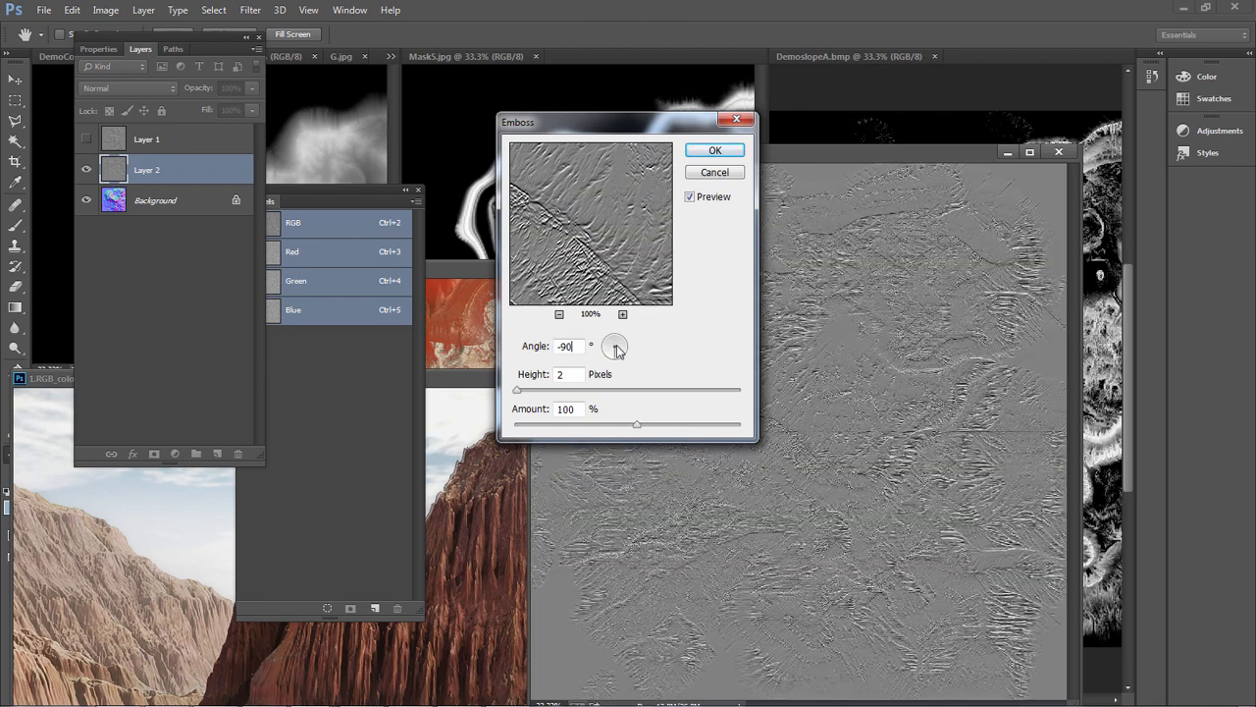
click(715, 152)
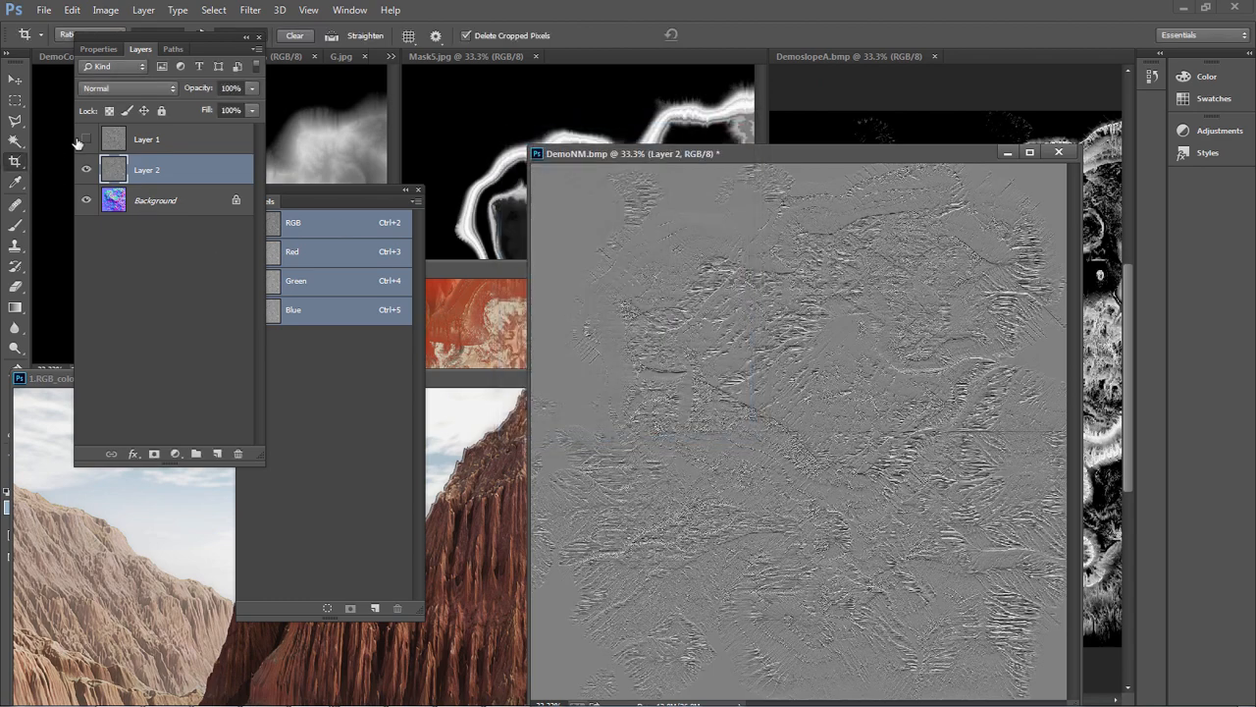
Show Layer 1 again and set its blending mode to Overlay over the embossed Green channel layer
click(86, 140)
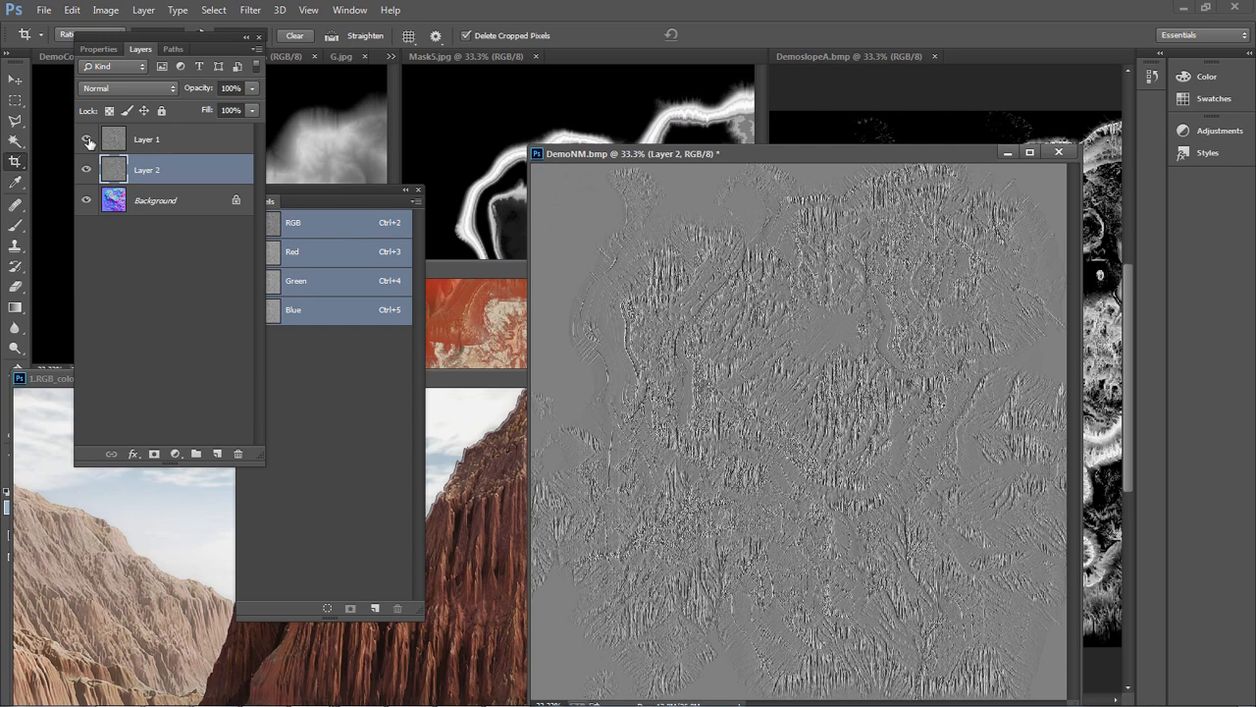
click(128, 144)
click(122, 90)
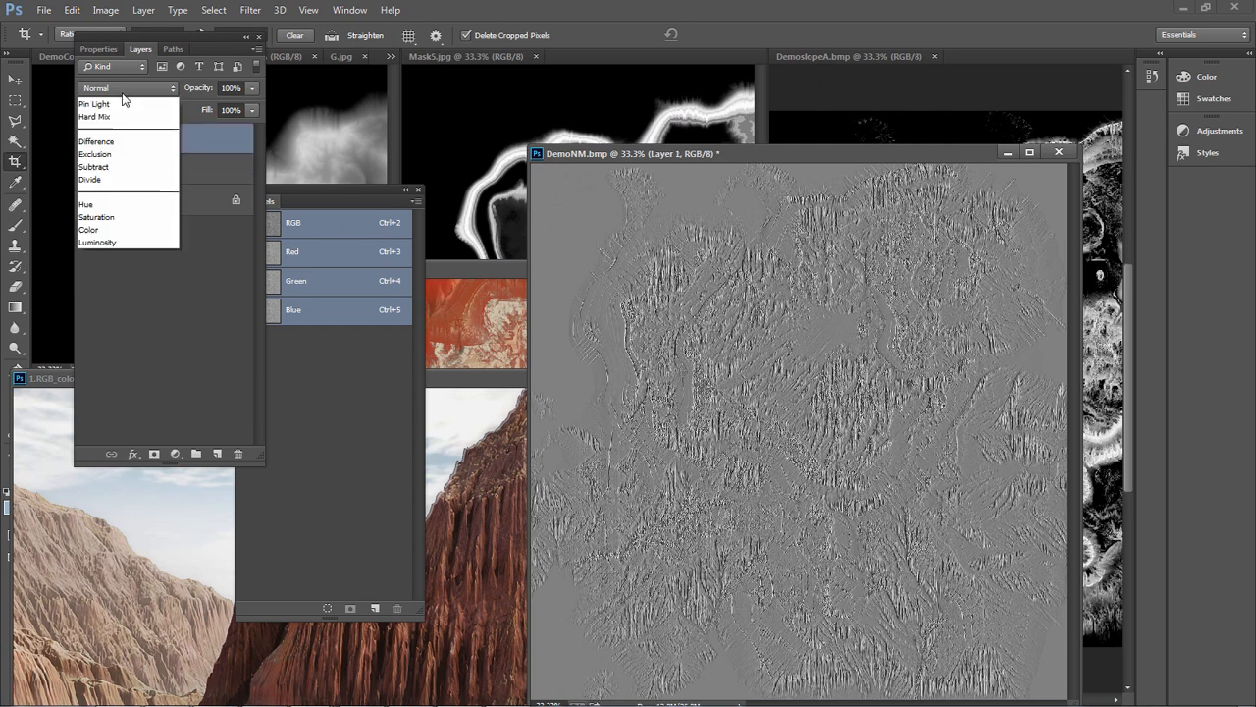
click(98, 267)
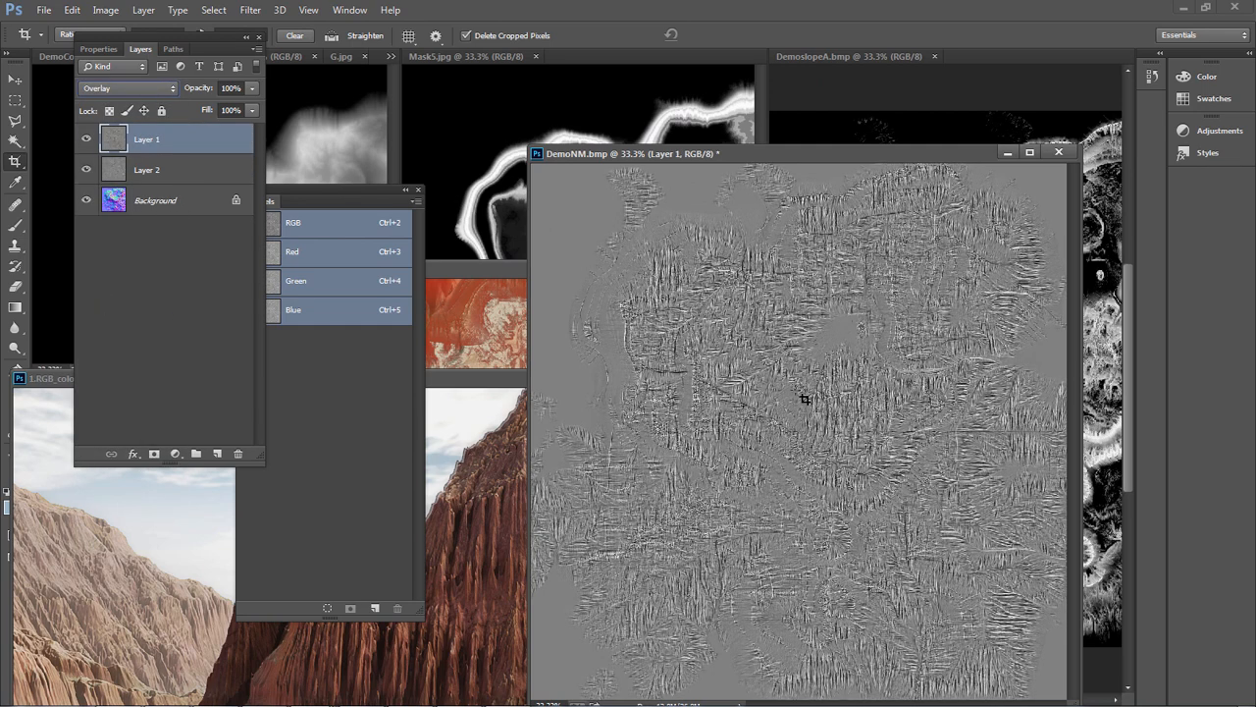
key(alt+shift+d)
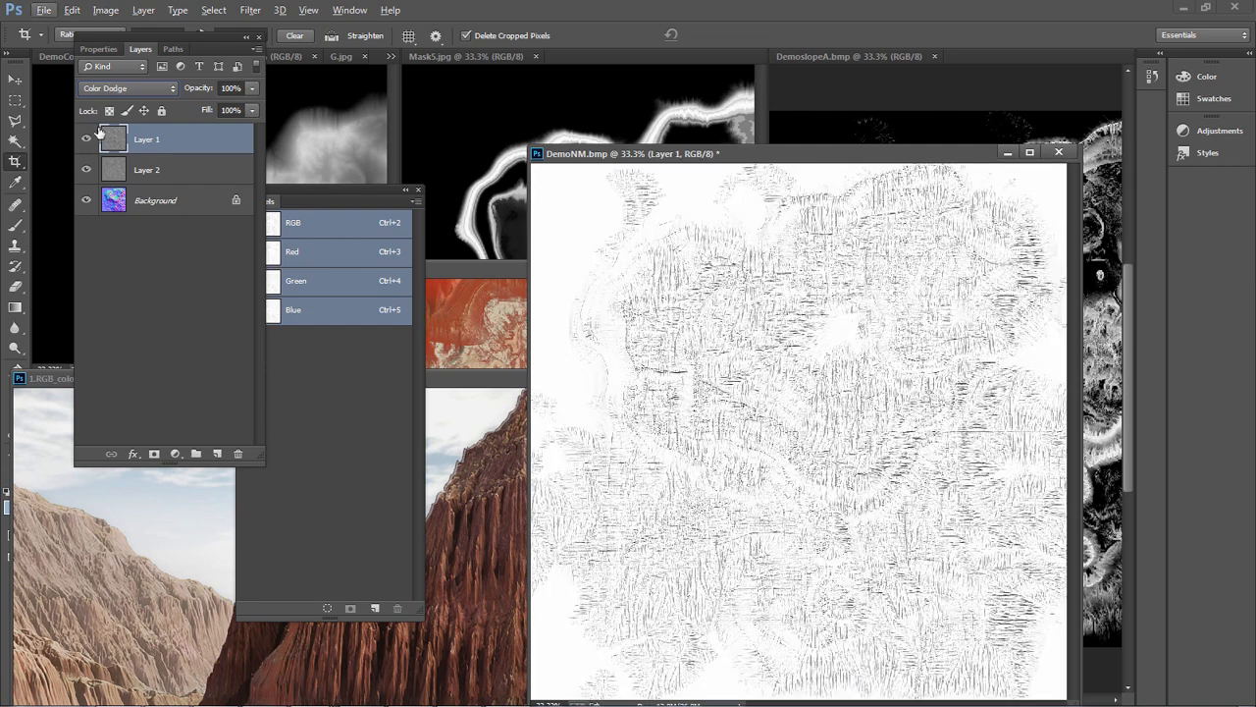
click(128, 88)
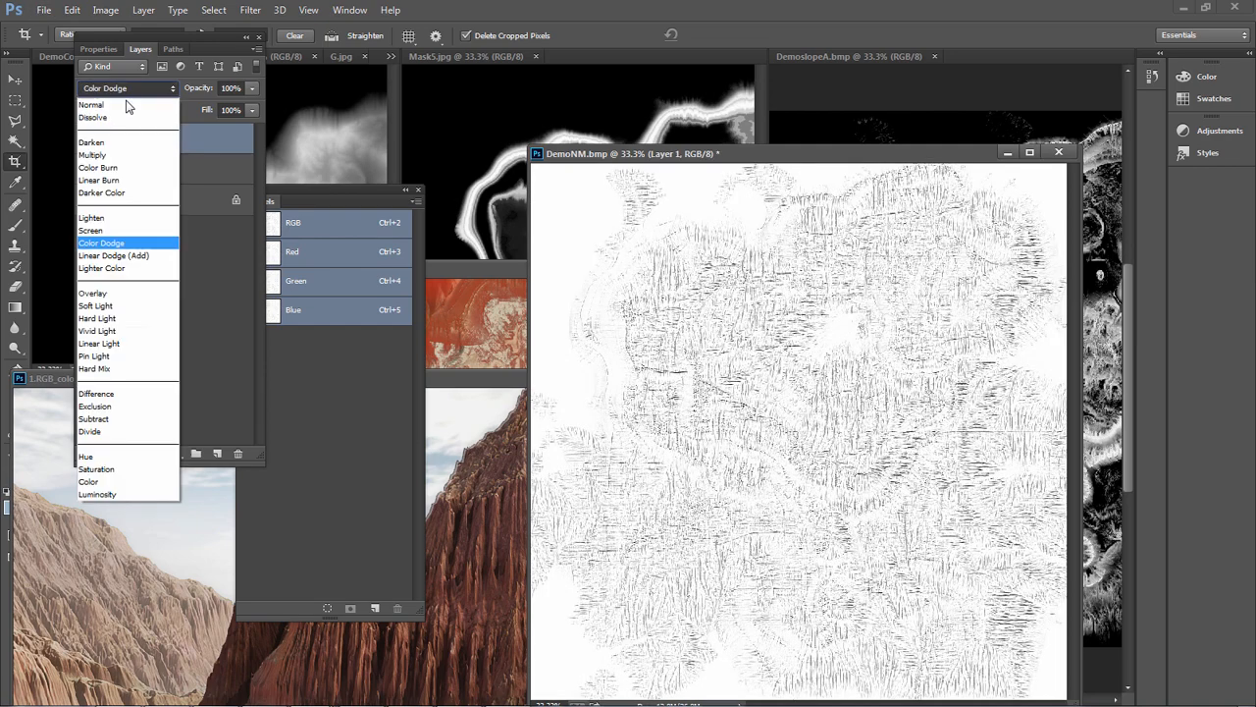
click(93, 293)
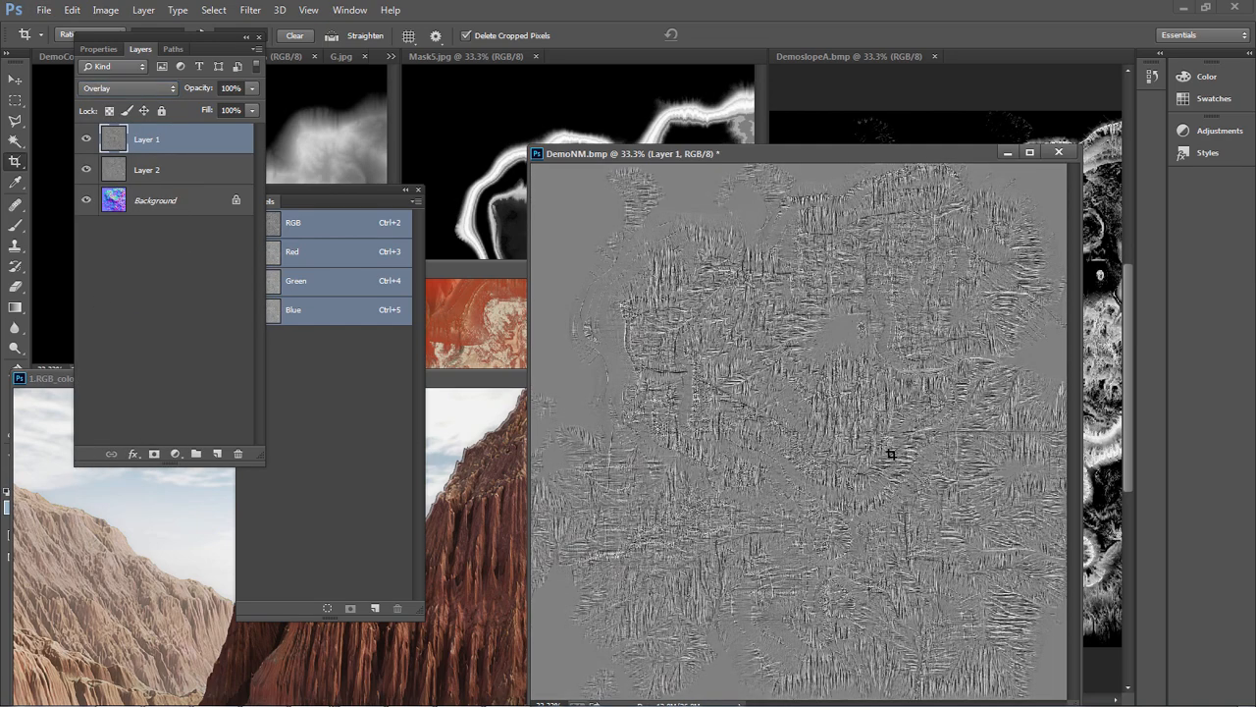
Examine the combined emboss detail of DemoNM.bmp at several magnifications, discarding the accidental crop preview
click(871, 445)
key(ctrl+plus)
key(ctrl+plus)
key(ctrl+plus)
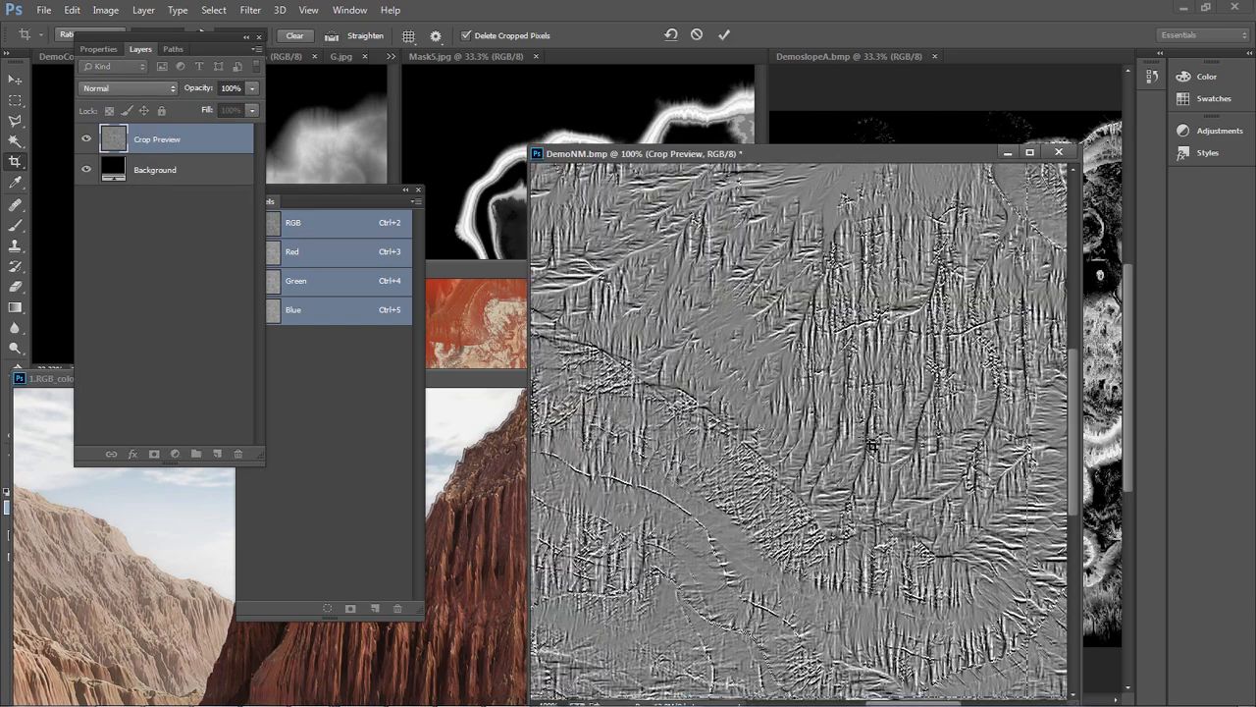
alt+scroll(886, 442, up, 4)
alt+scroll(893, 454, down, 4)
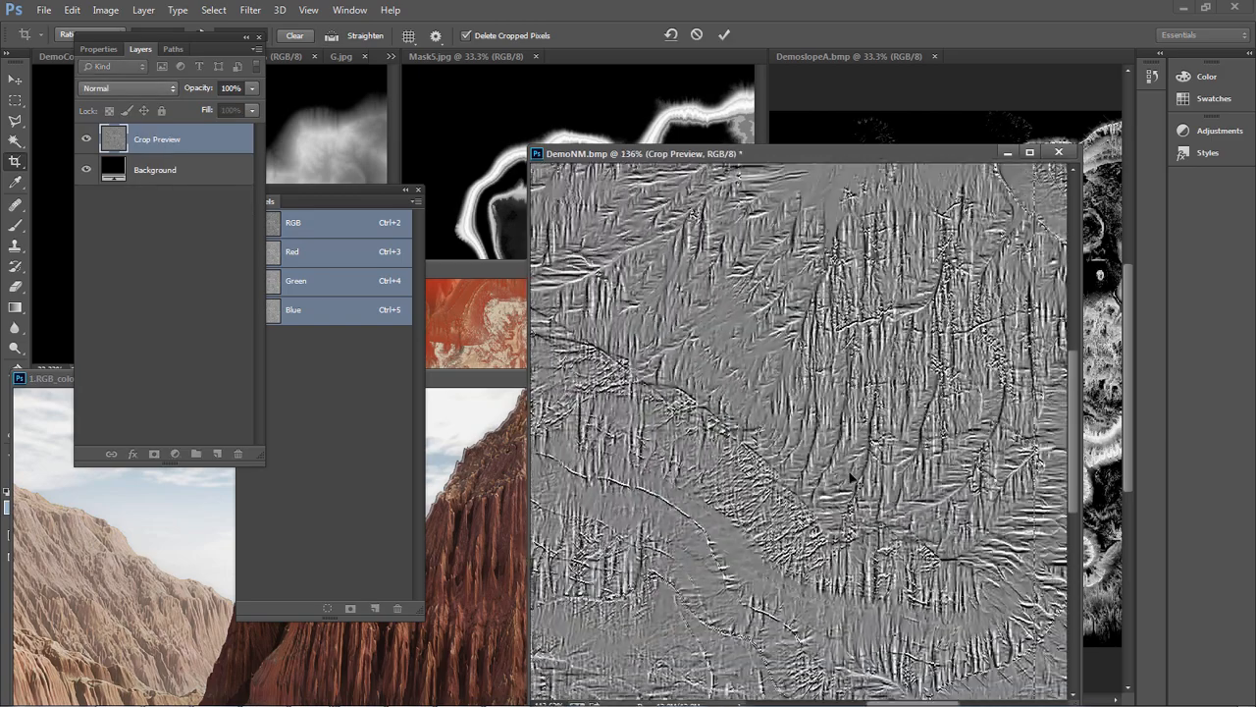
alt+scroll(852, 476, down, 4)
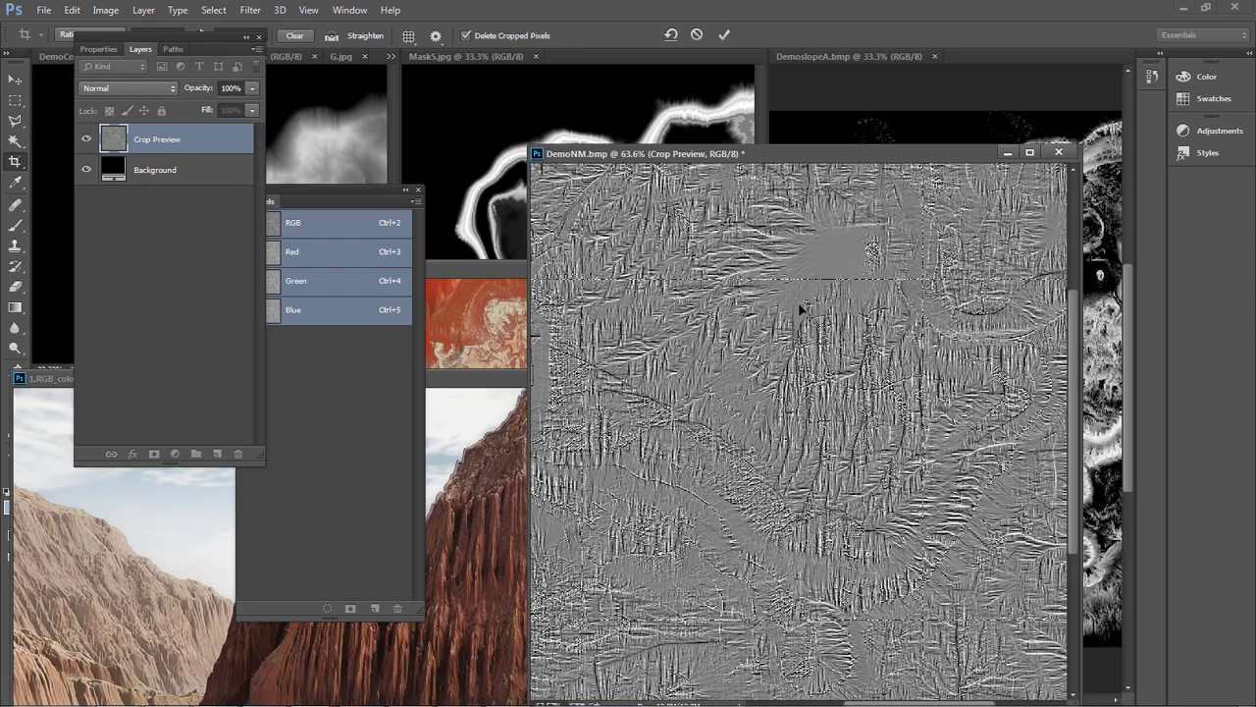
alt+scroll(800, 307, down, 4)
alt+scroll(775, 398, up, 2)
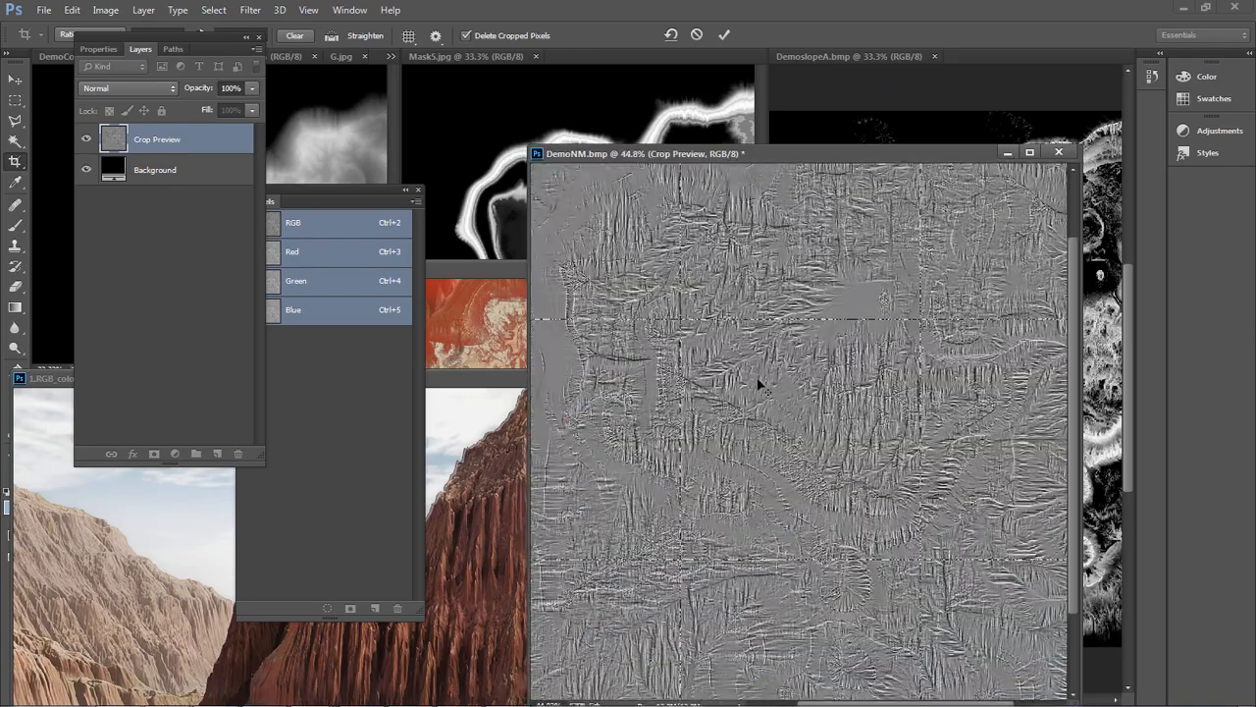
key(Escape)
alt+scroll(762, 385, up, 4)
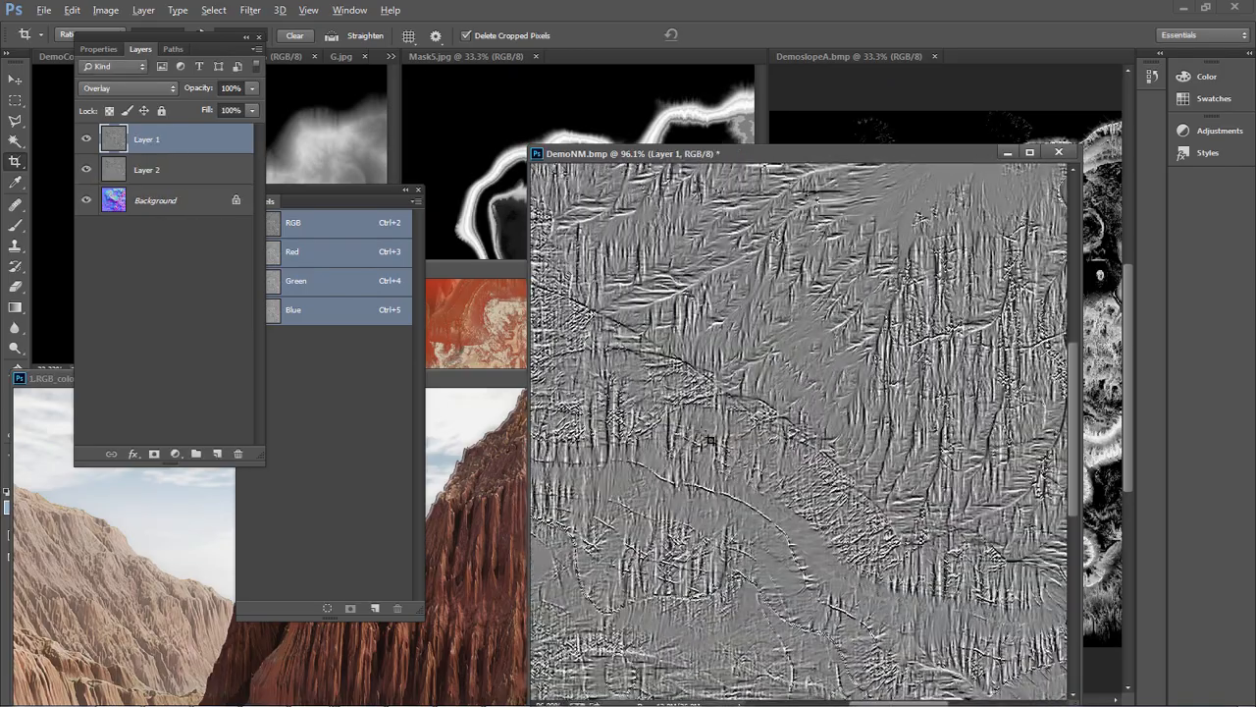
alt+scroll(744, 452, down, 2)
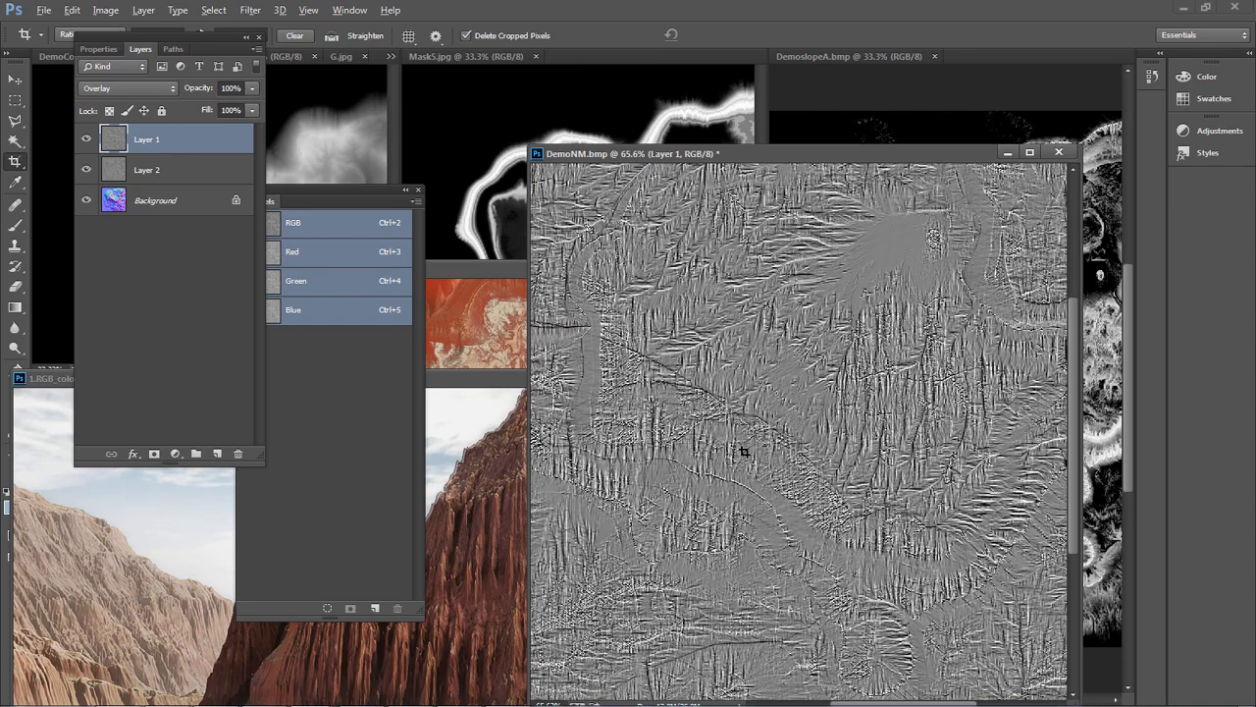
Switch to 3ds Max, return to the diffuse Composite map, and open the Color Correction mask of Layer 5
key(alt+Tab)
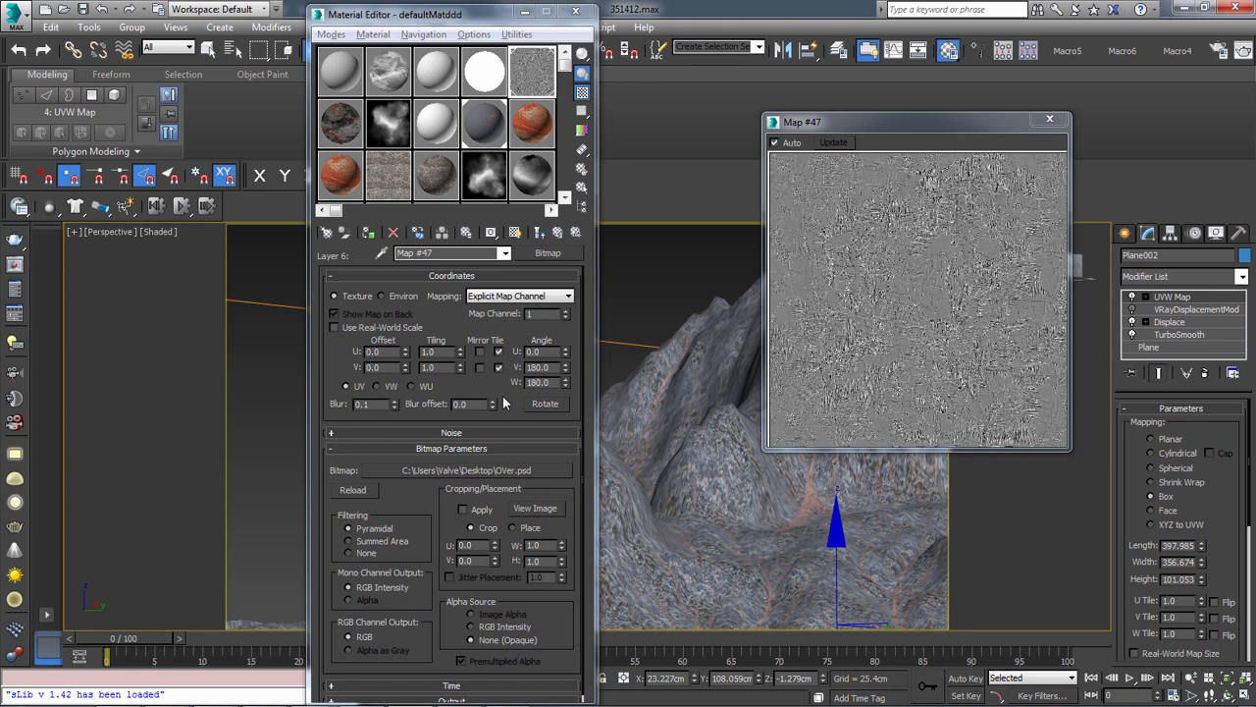
click(558, 233)
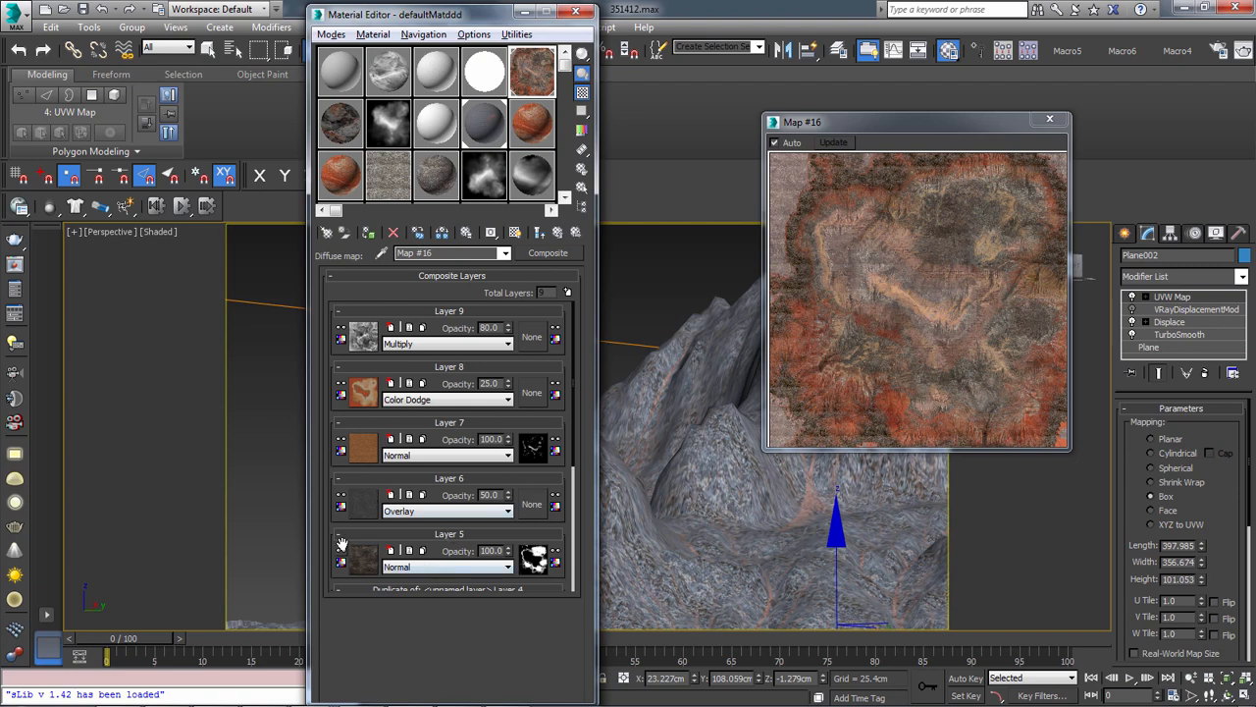
mouse_move(334, 512)
mouse_down()
mouse_move(315, 375)
mouse_move(336, 312)
mouse_move(348, 342)
mouse_move(338, 318)
mouse_move(353, 525)
mouse_move(350, 244)
mouse_move(381, 514)
mouse_move(378, 285)
mouse_move(385, 407)
mouse_up()
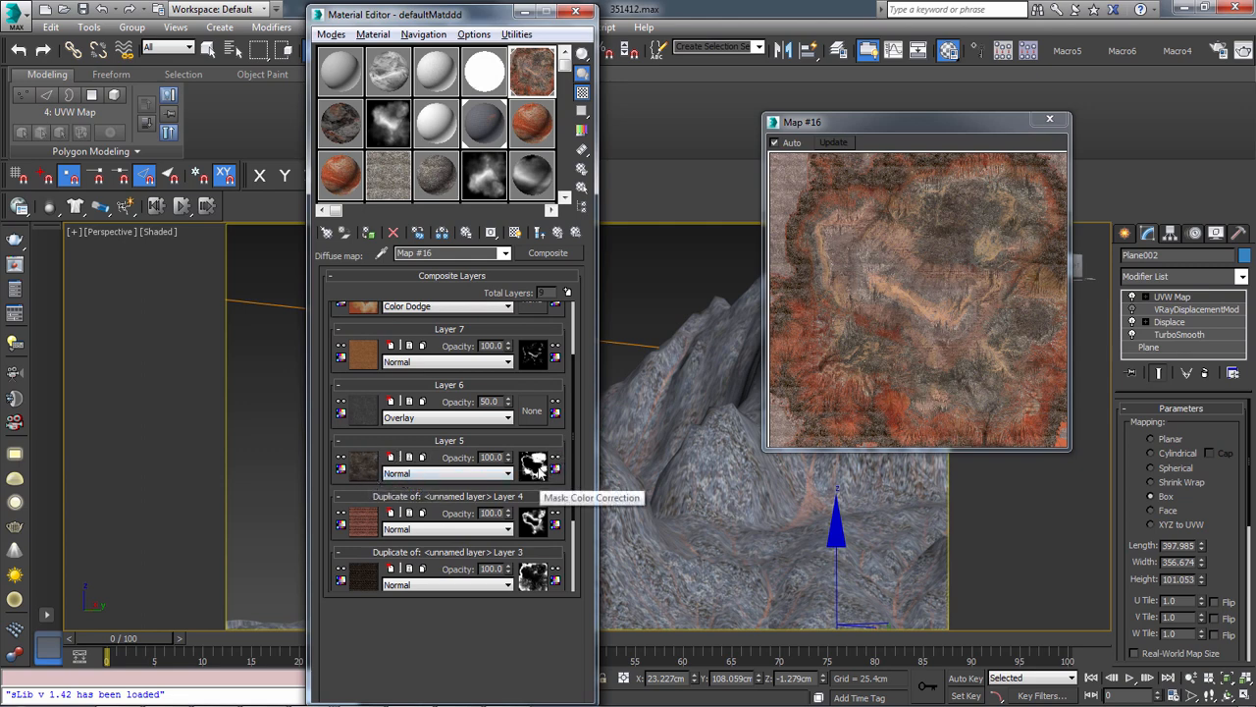
scroll(334, 458, down, 3)
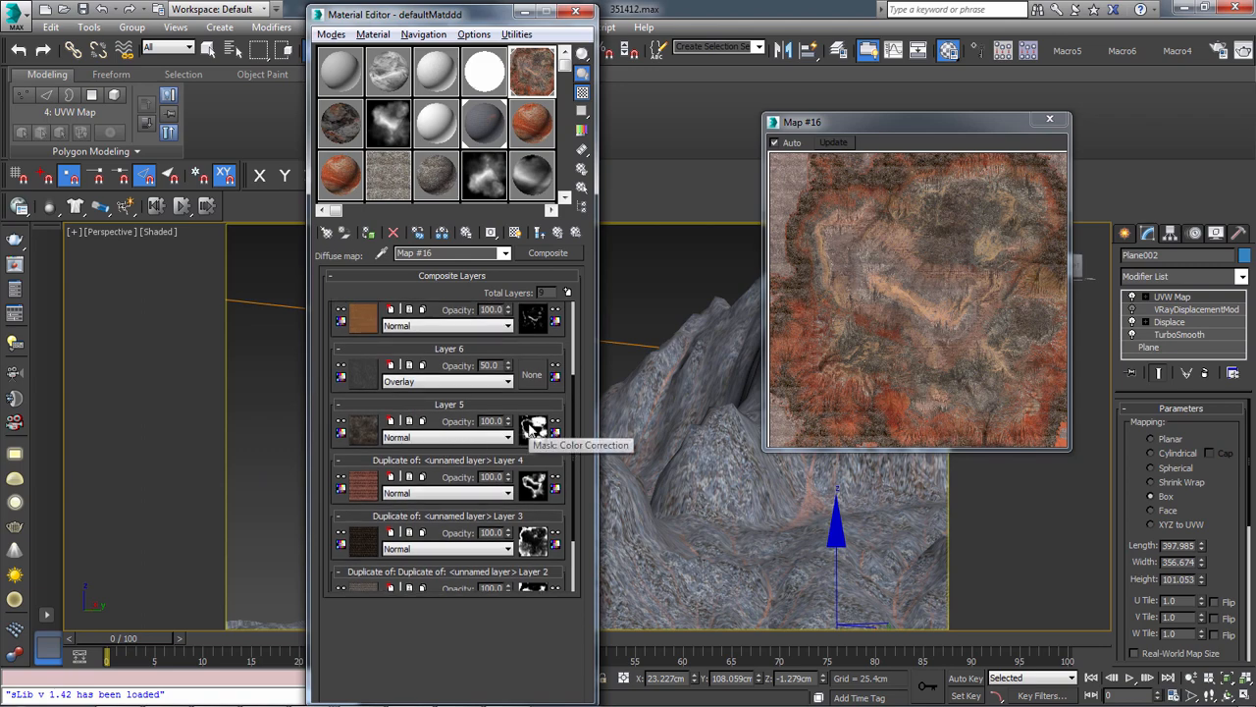
click(535, 429)
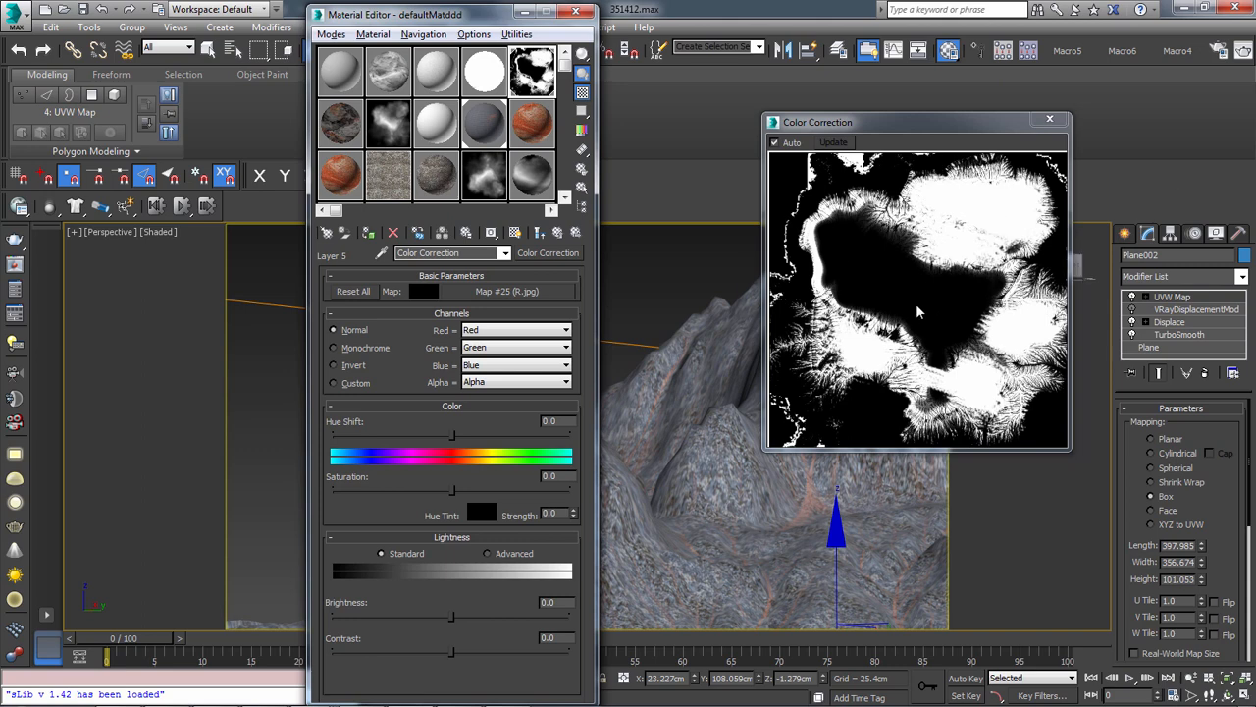
Inspect the Layer 6 OVer.psd overlay texture and the Layer 5 RockSmooth0015_2_M.jpg texture of the diffuse Composite map, returning to the layer list
click(539, 234)
click(560, 233)
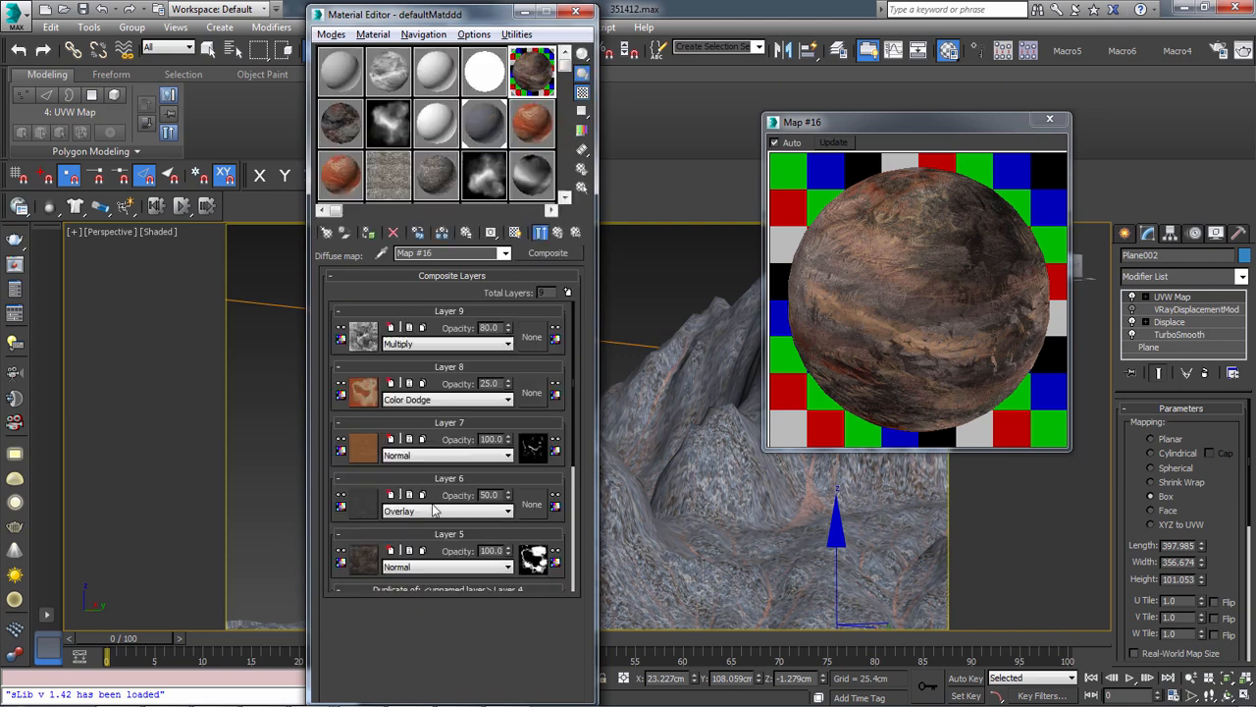
click(361, 505)
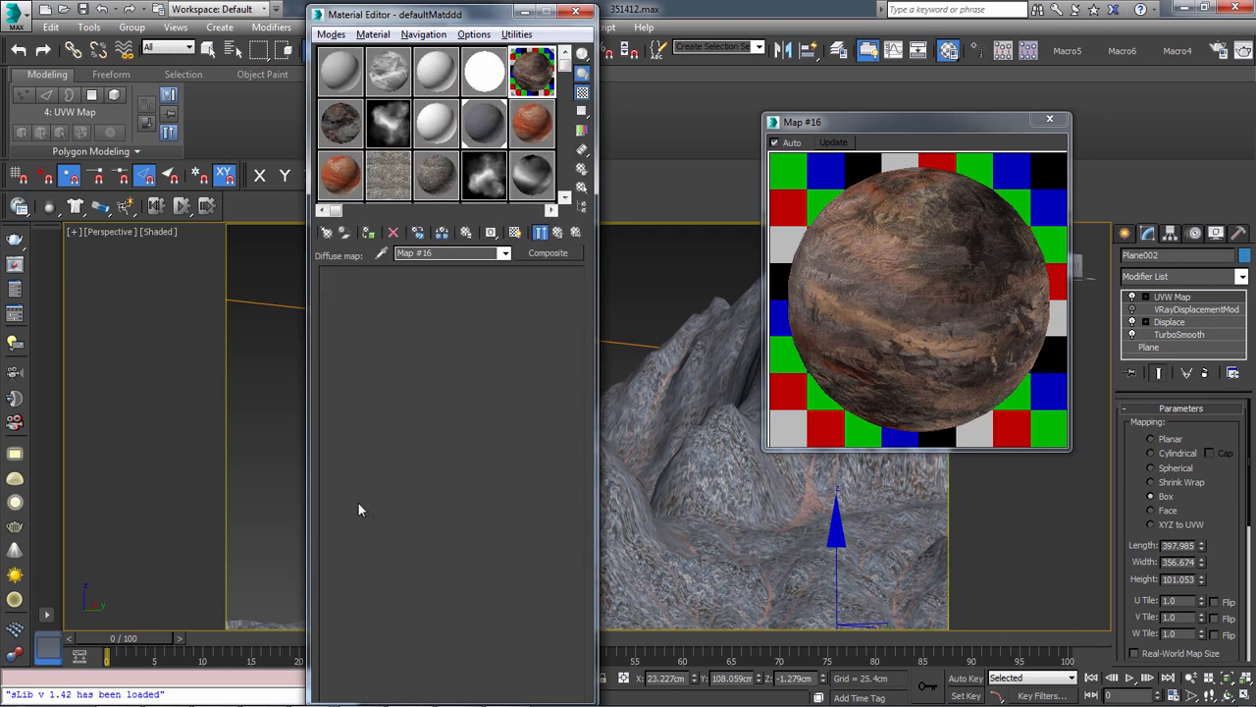
click(498, 366)
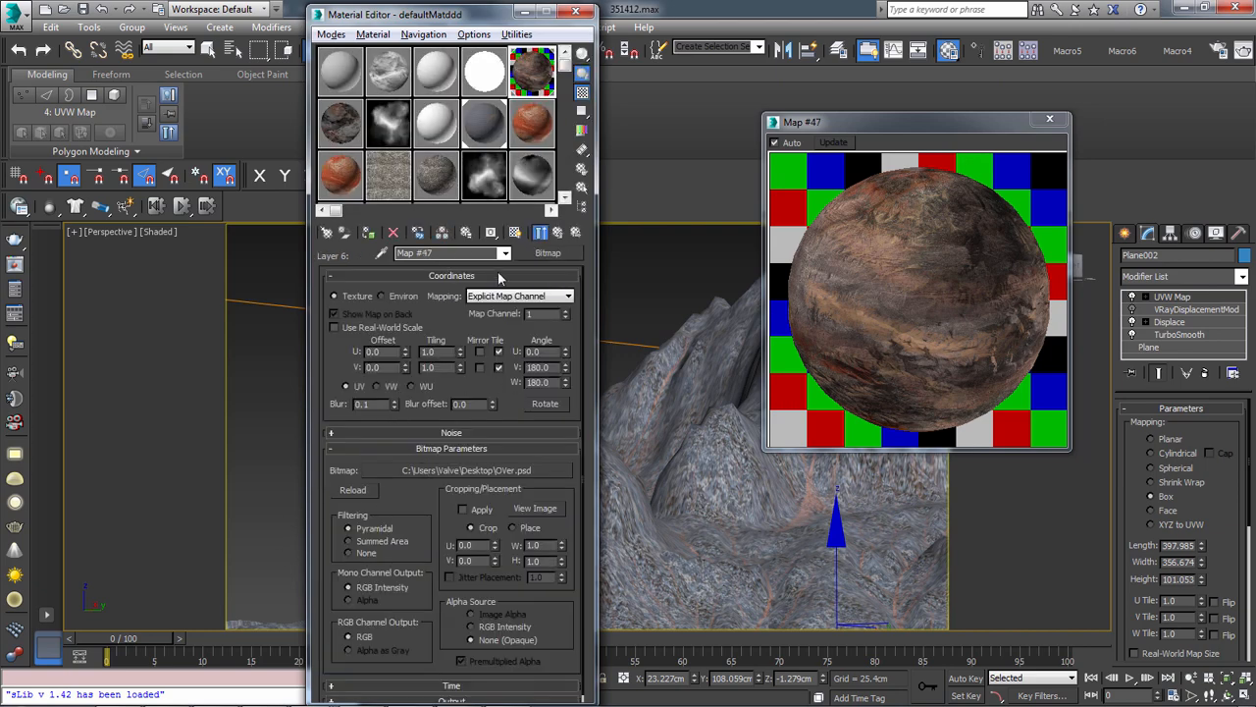
click(557, 232)
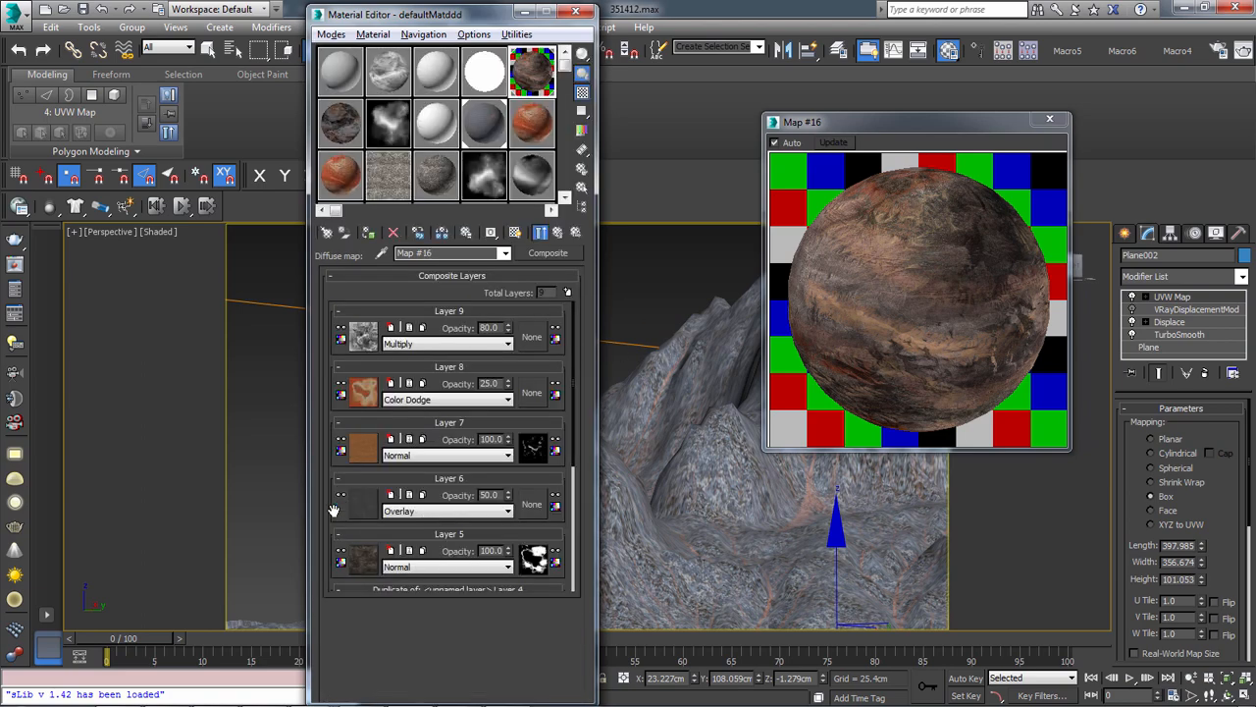
drag(335, 510, 344, 398)
click(369, 447)
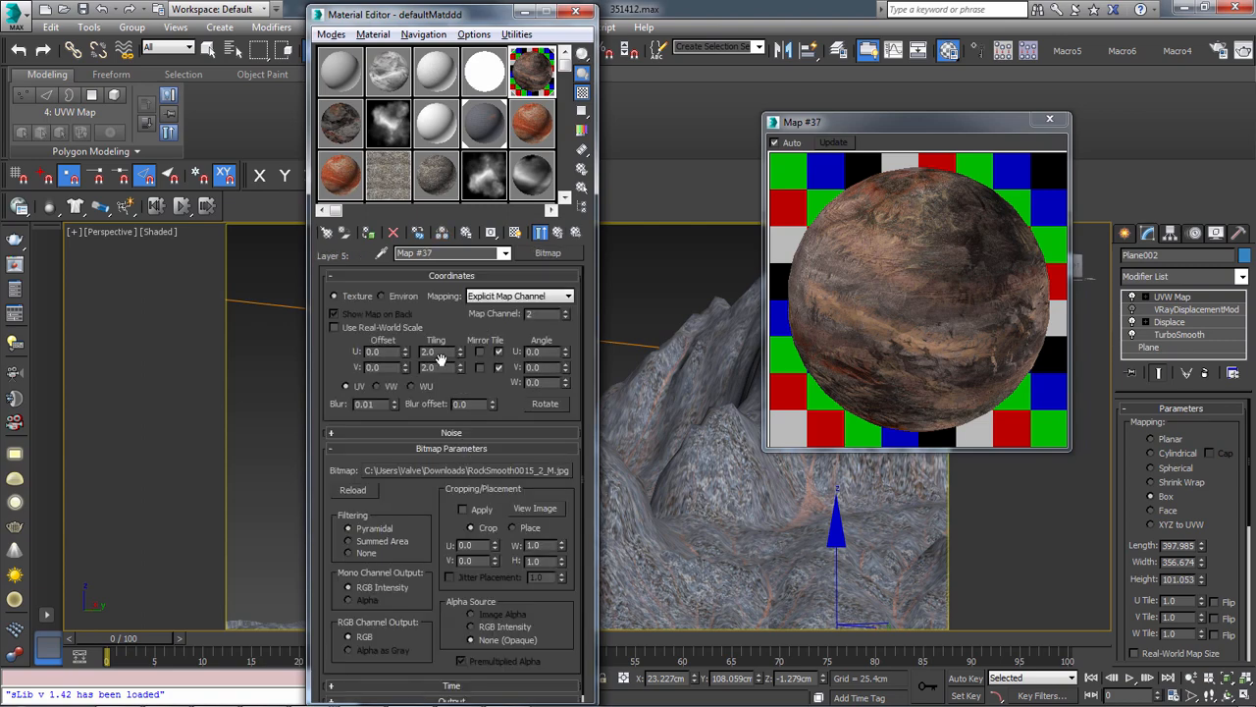
click(559, 232)
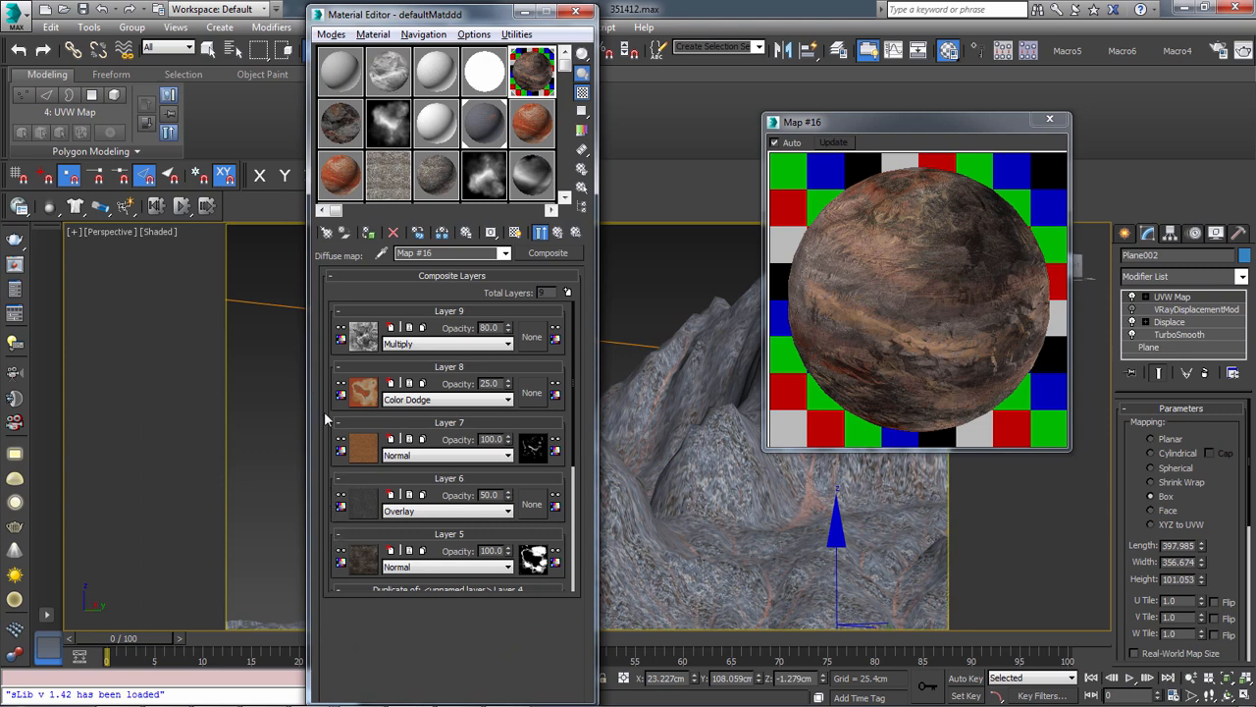
Review the textures, masks and blending modes of the diffuse Composite map from Layer 9 down to Layer 1
scroll(333, 420, down, 3)
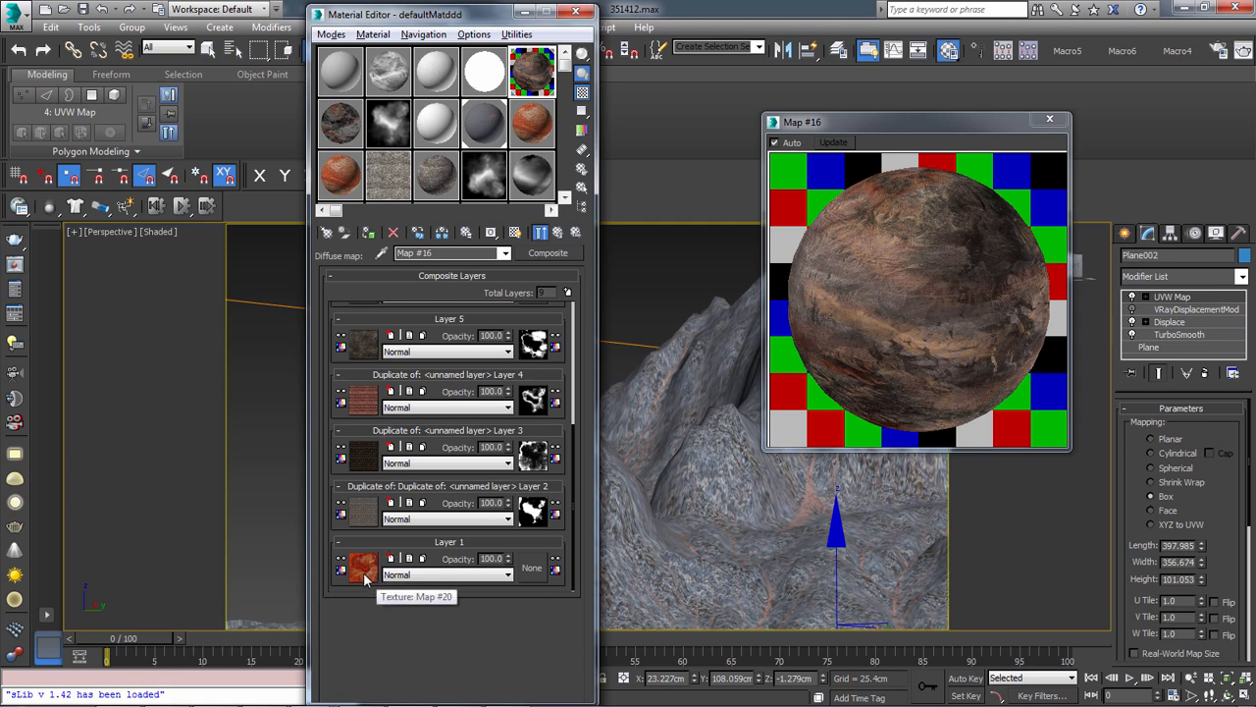
scroll(392, 550, up, 5)
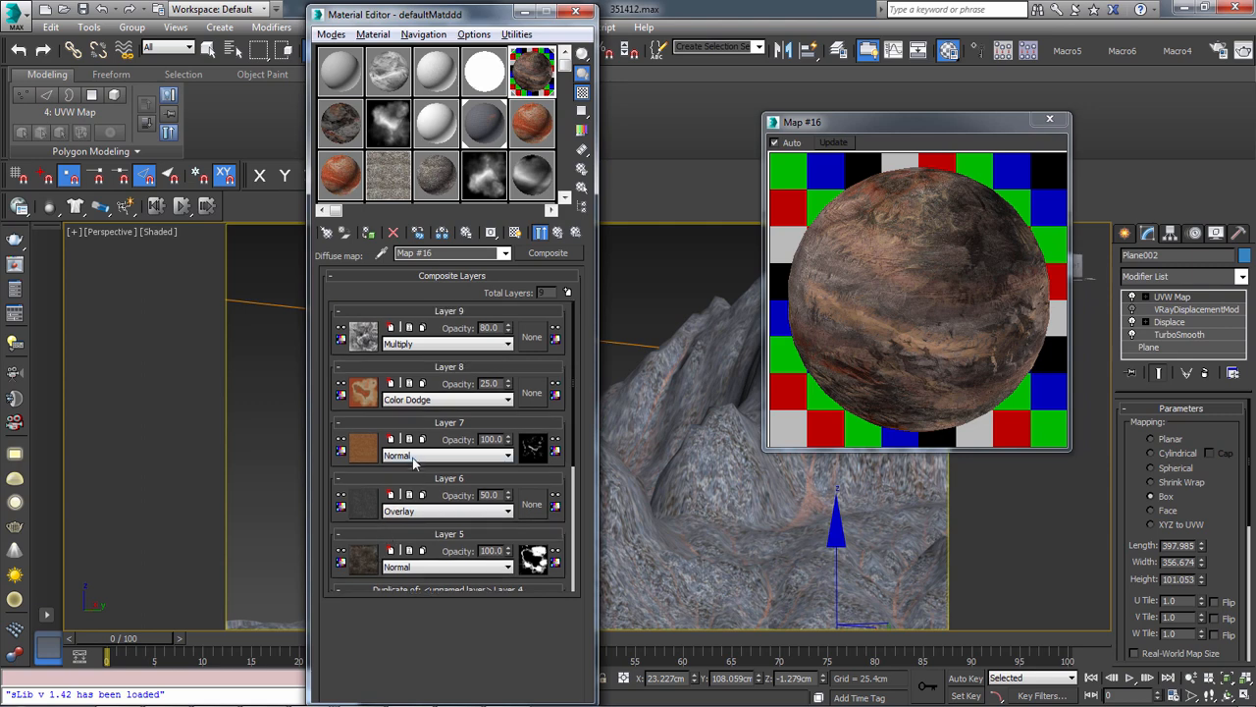
scroll(416, 481, down, 3)
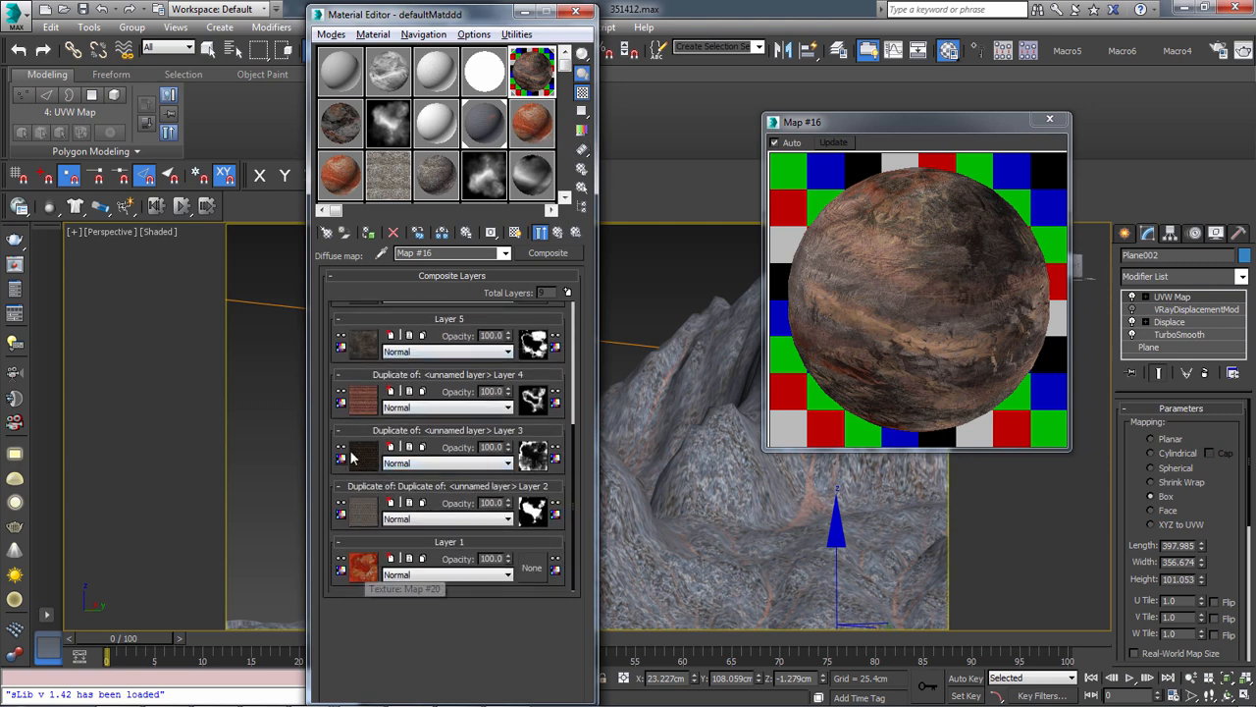
scroll(361, 574, up, 1)
scroll(527, 180, up, 3)
Check the two-layer Composite map of the orange 11 - Default material and assign that material to the terrain plane
click(535, 127)
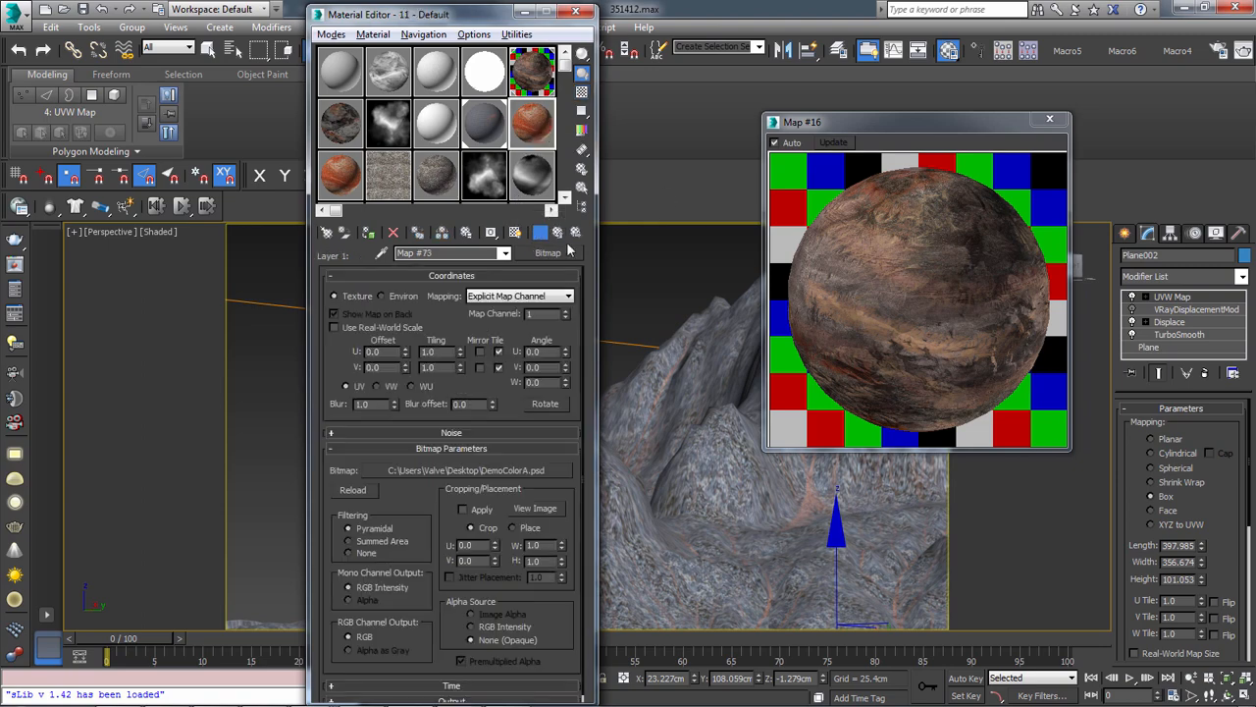
click(557, 232)
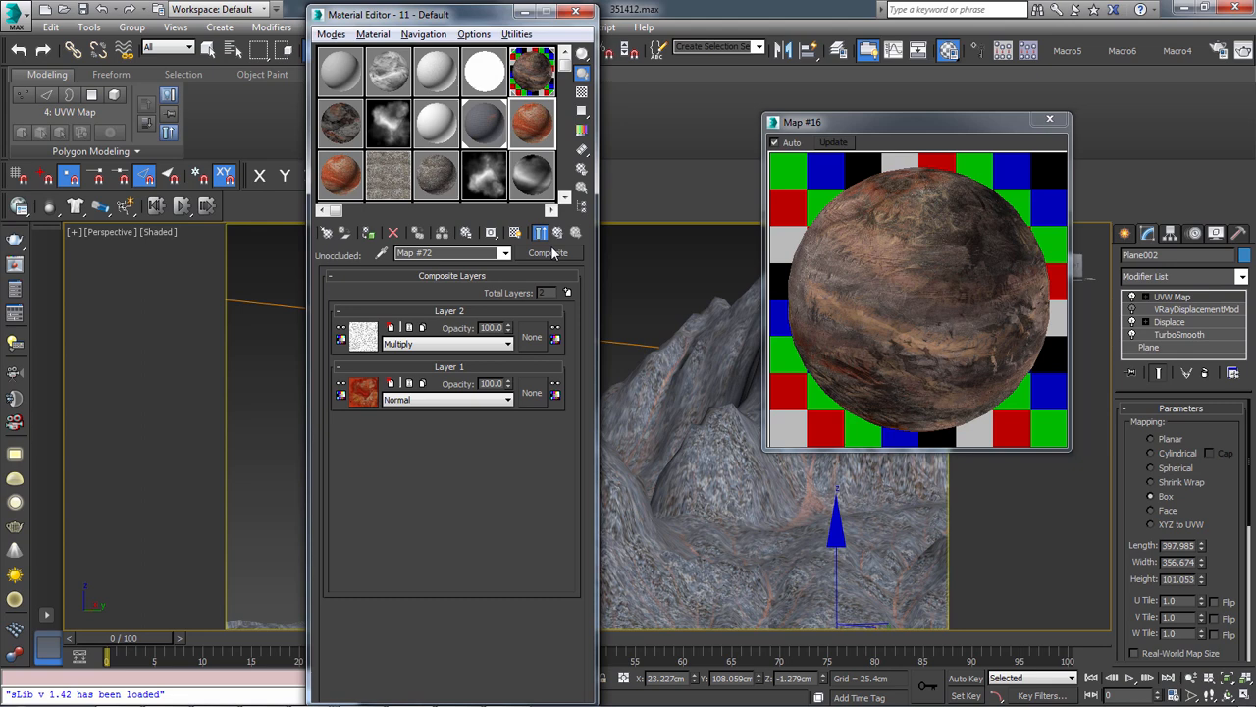
click(533, 86)
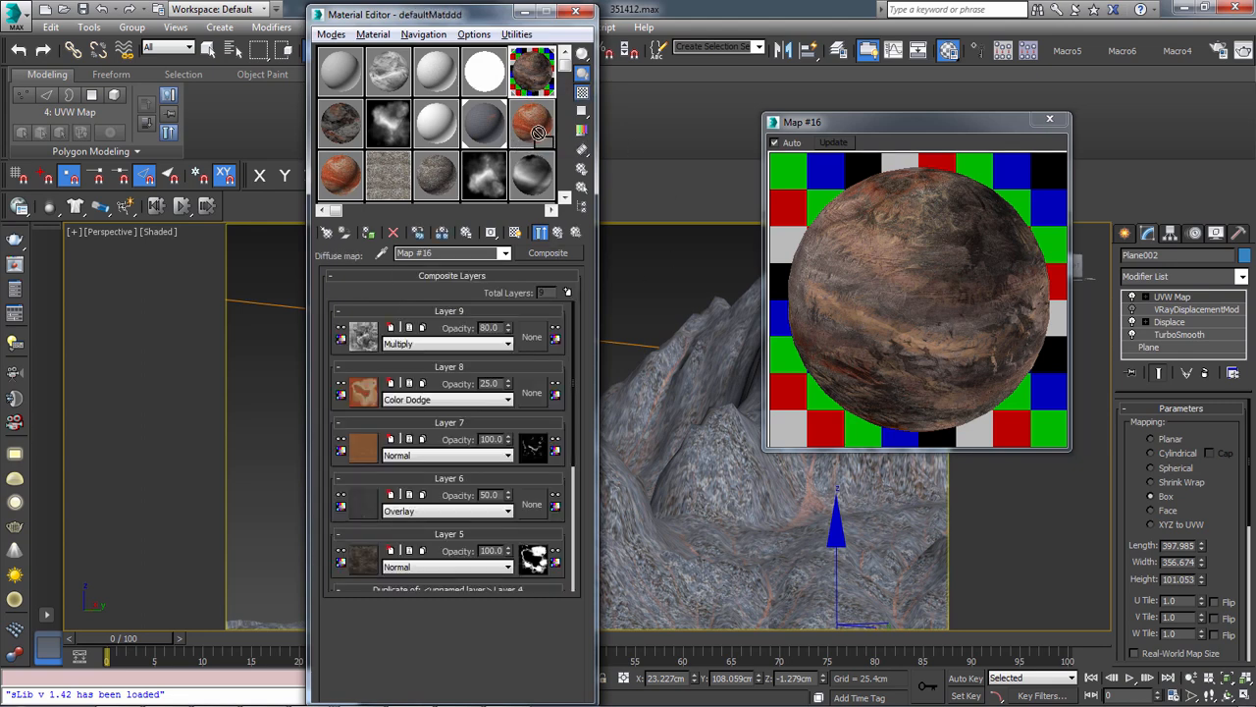
mouse_move(708, 508)
middle_down()
mouse_move(611, 485)
mouse_move(577, 427)
middle_up()
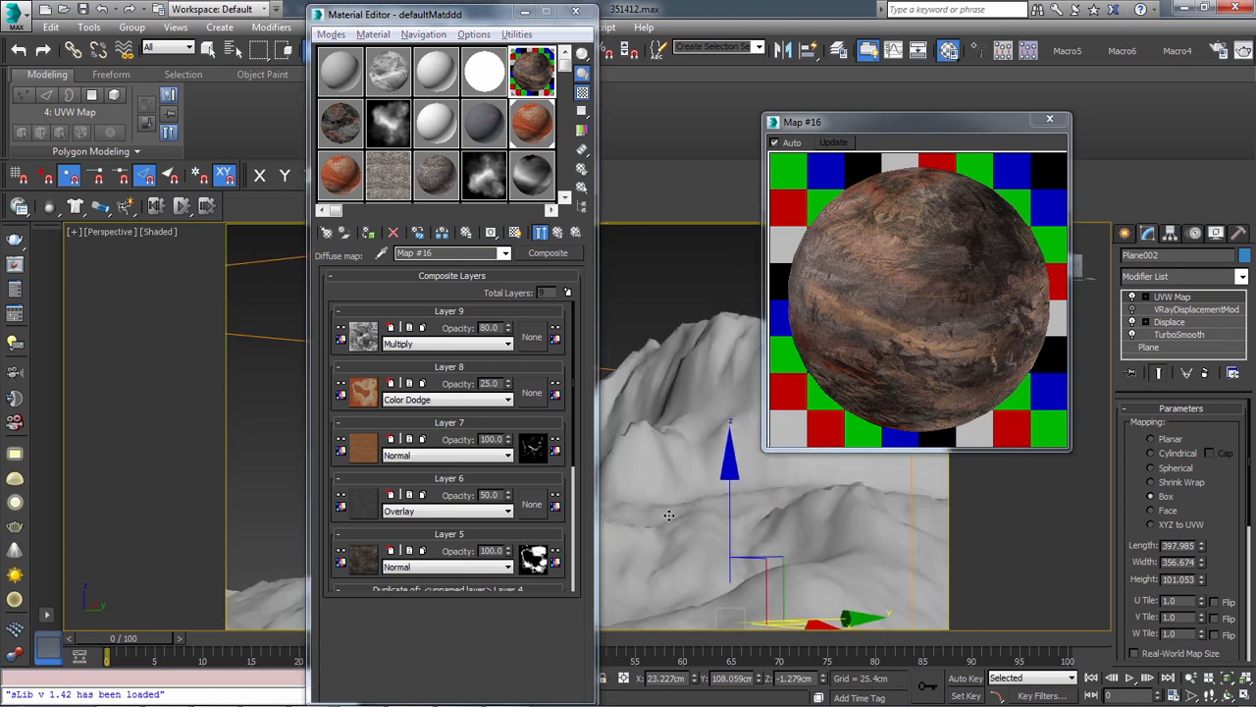
drag(491, 18, 225, 236)
Open Render Setup and show the V-Ray Adaptive image sampler settings
click(469, 27)
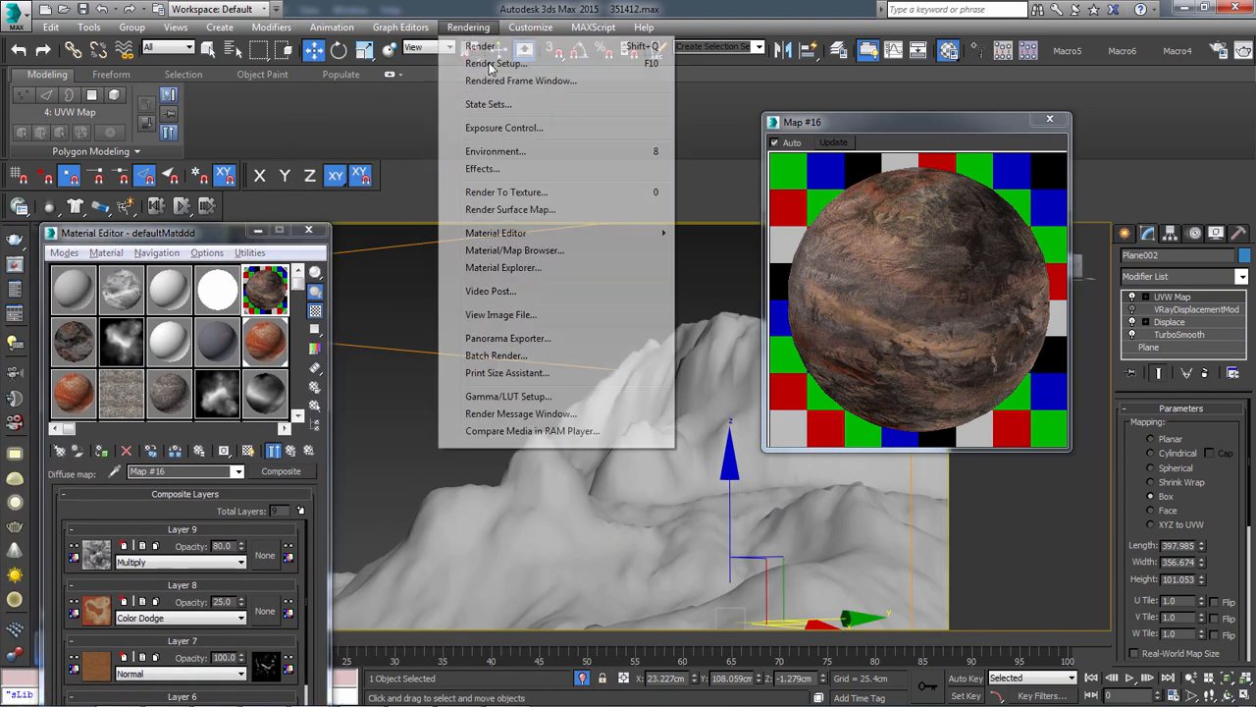
click(495, 48)
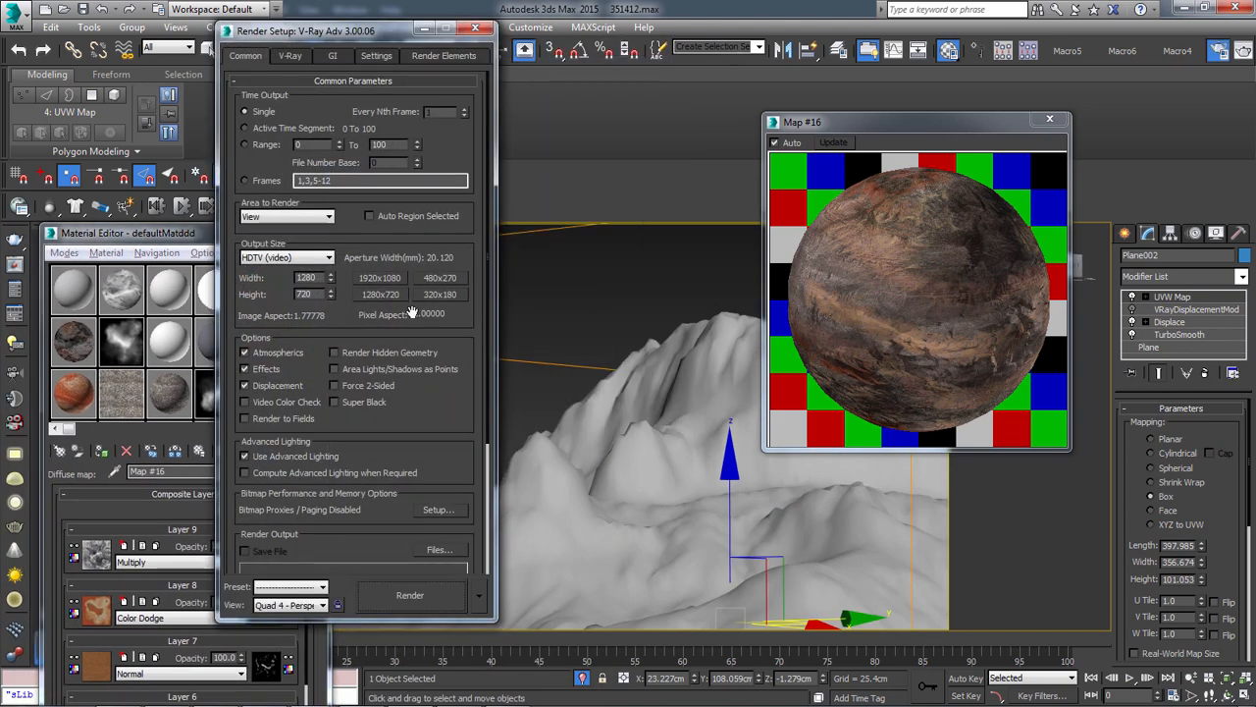
click(290, 58)
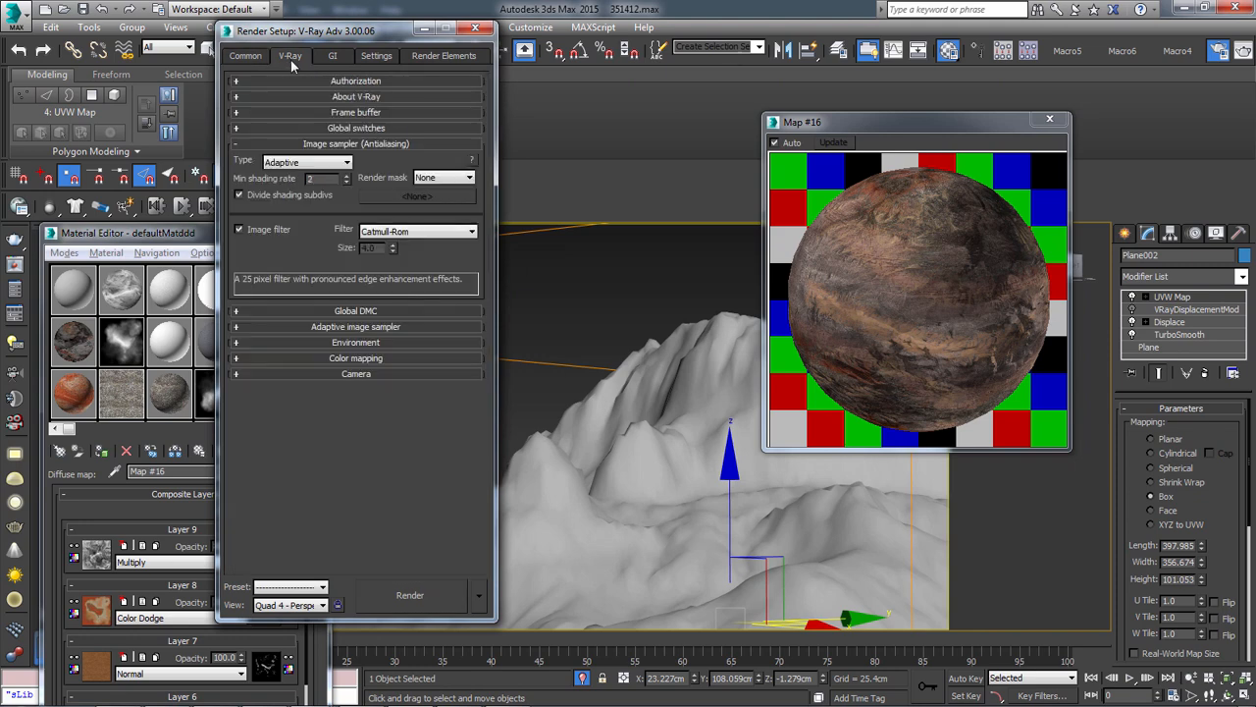
click(324, 327)
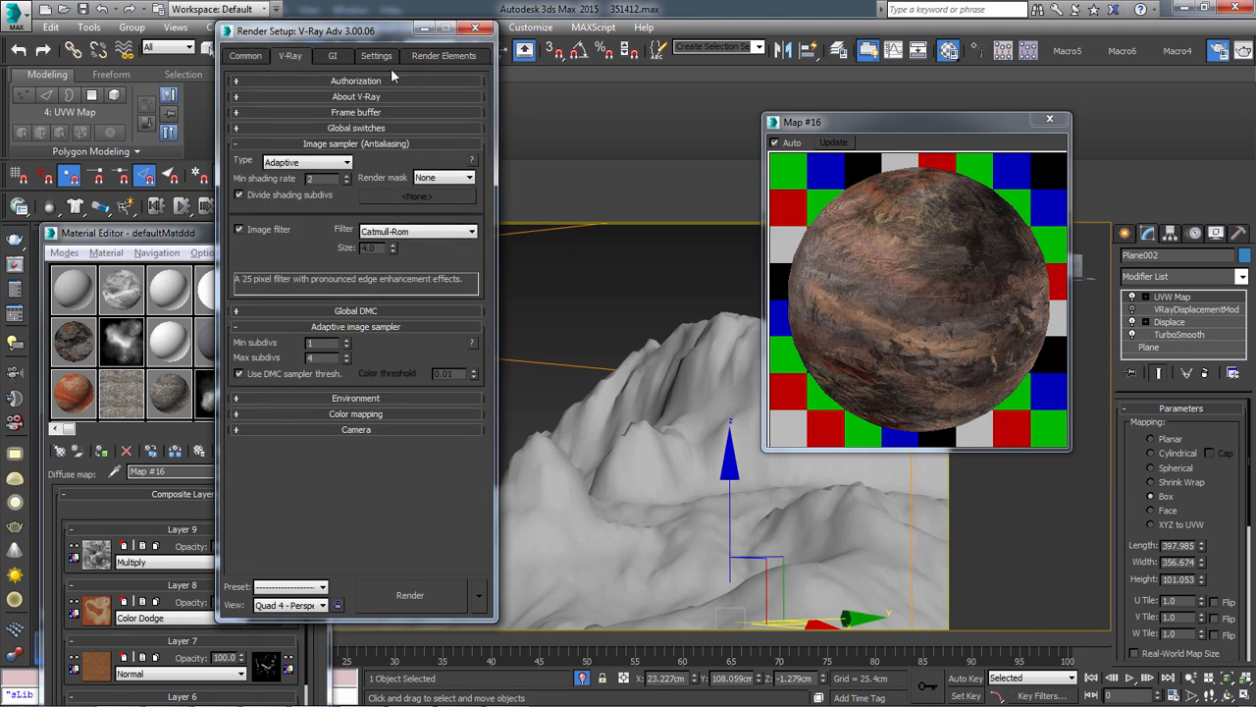
Switch the viewport to the VRayCam001 camera and render the terrain
middle_drag(696, 494, 663, 458)
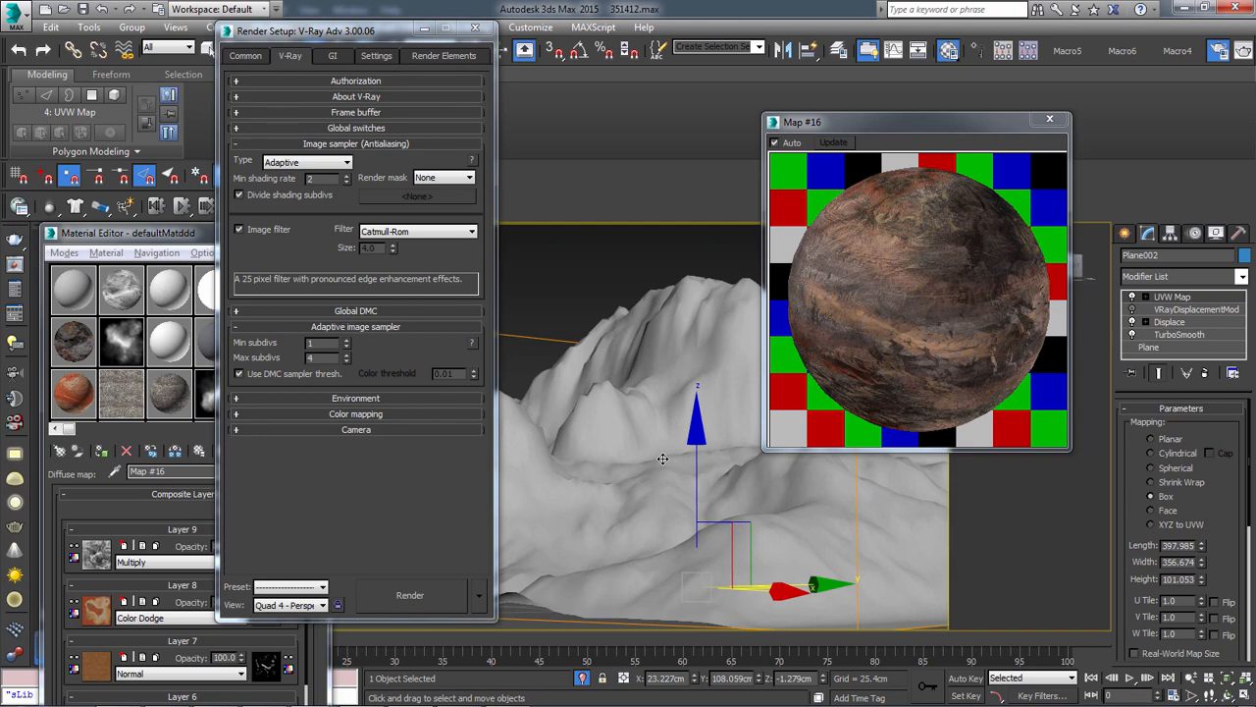
key(c)
key(shift+q)
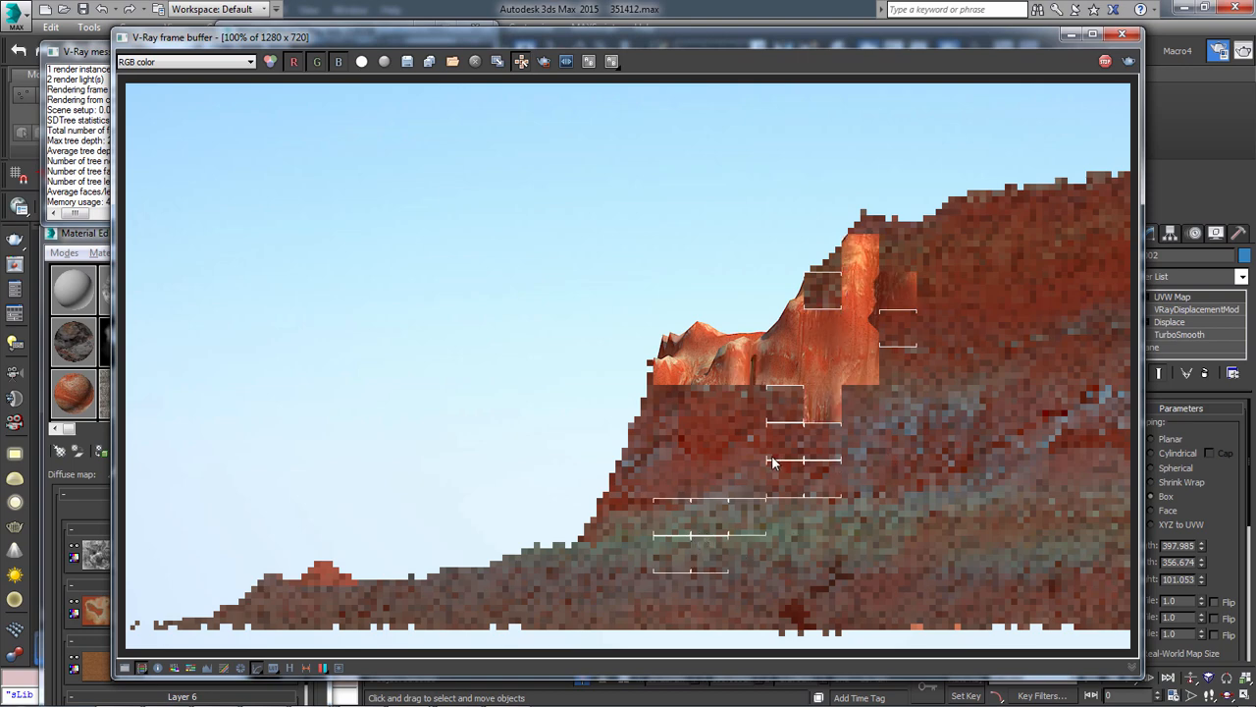
Bring up 1.RGB_color1.psd in Photoshop to compare the finished cliff image, and return to the V-Ray frame buffer in 3ds Max
mouse_move(310, 694)
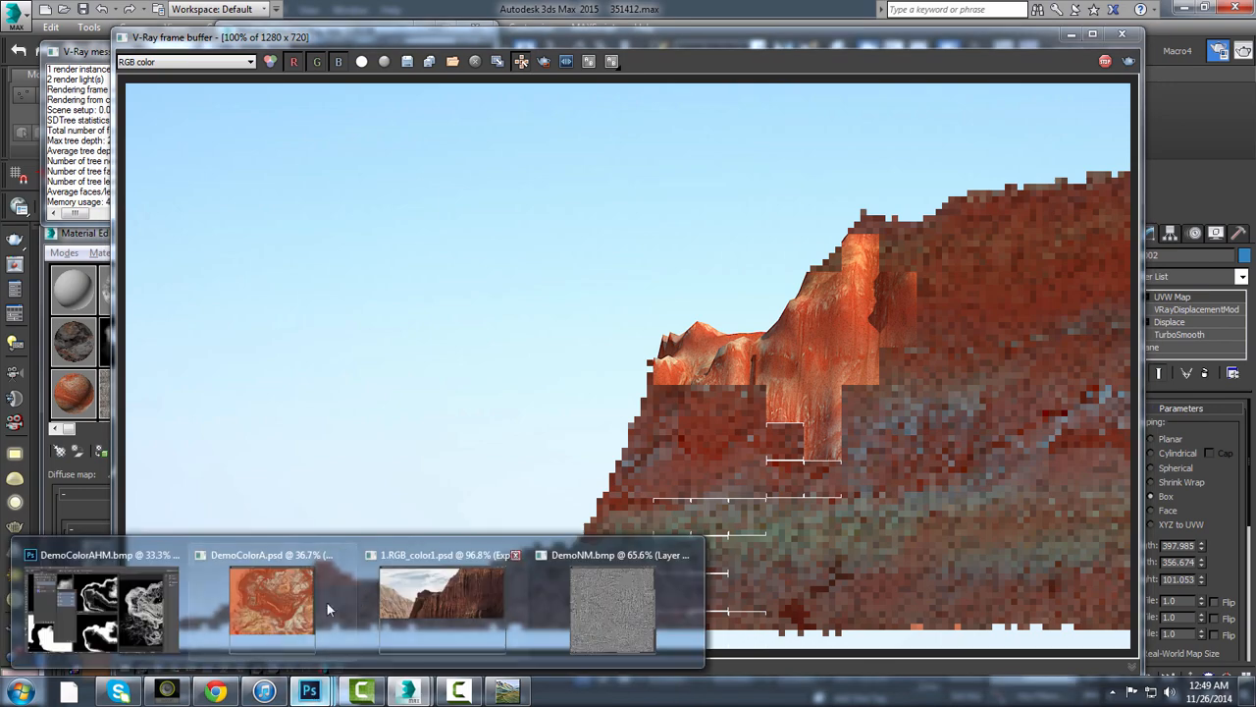
click(442, 589)
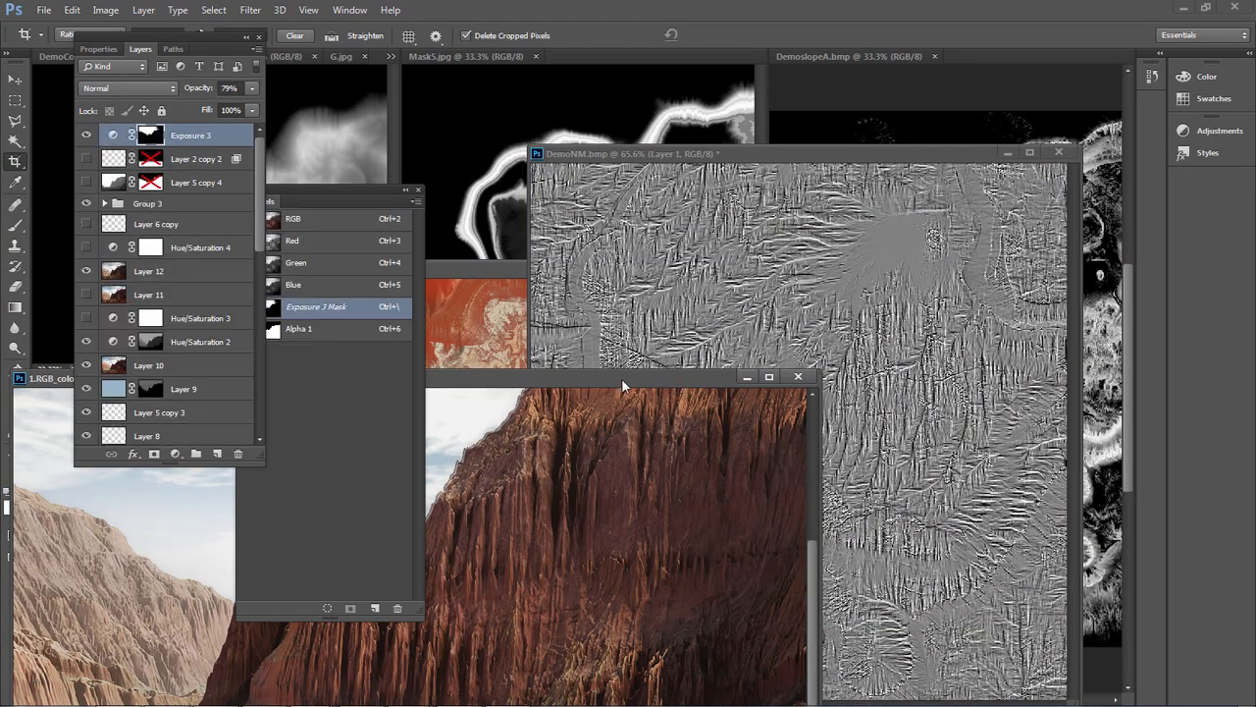
drag(621, 378, 712, 142)
key(alt+Tab)
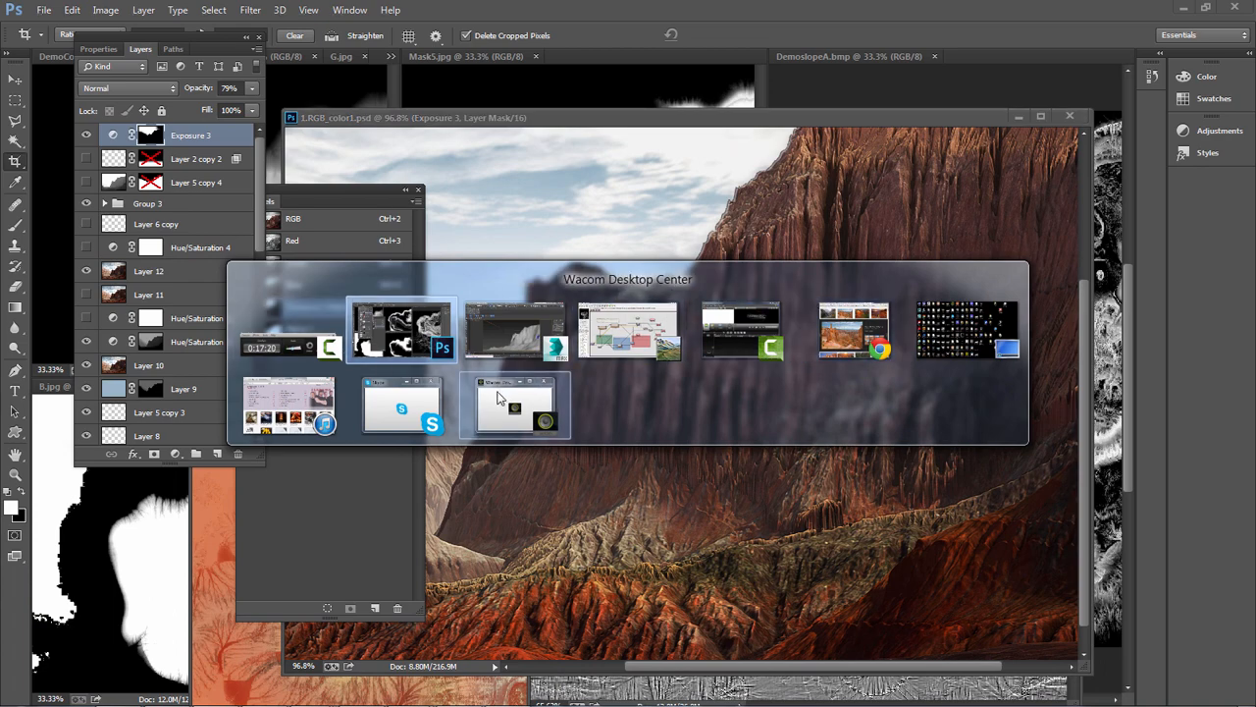
click(631, 303)
mouse_move(410, 699)
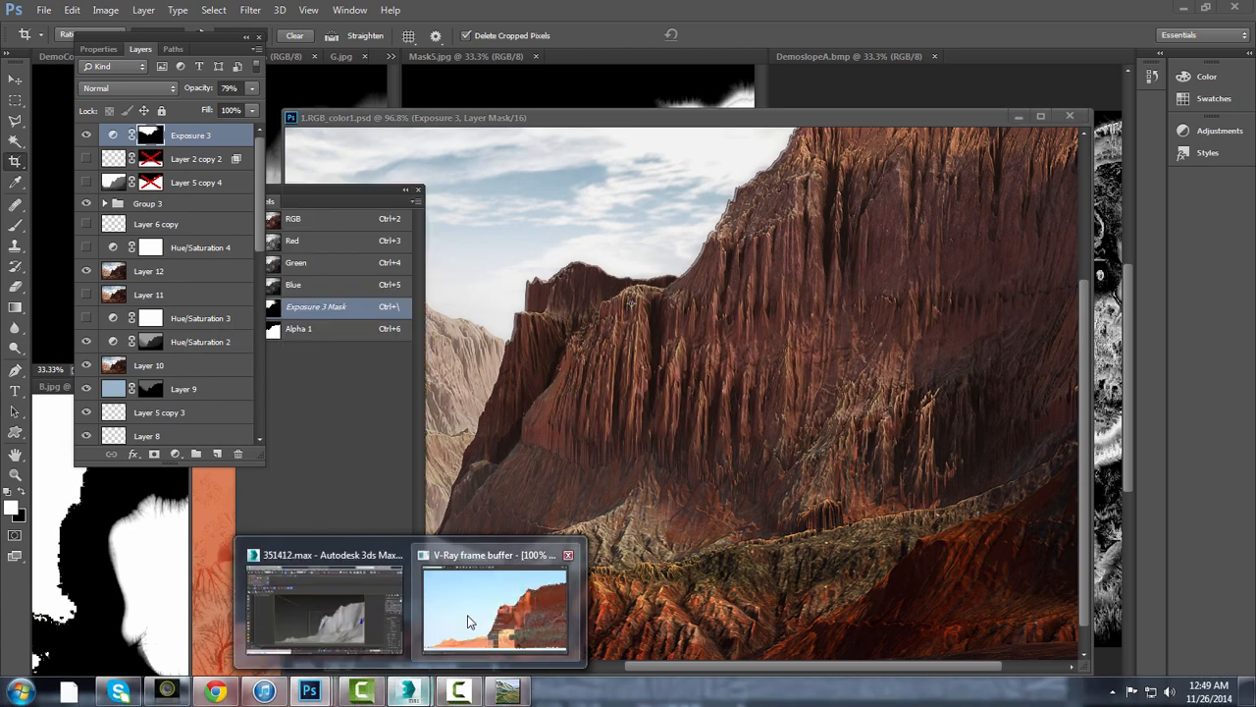
click(493, 606)
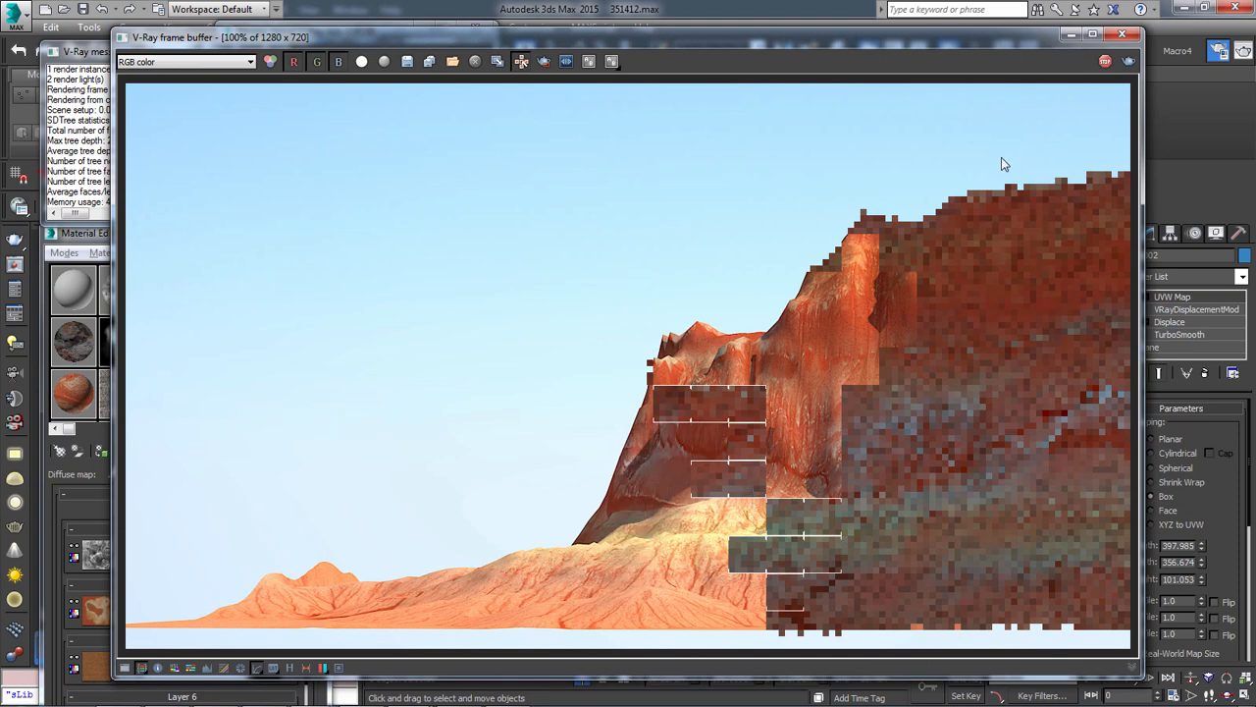
Stop the render and close the frame buffer, the Map #16 preview, Render Setup and the Material Editor
click(1102, 63)
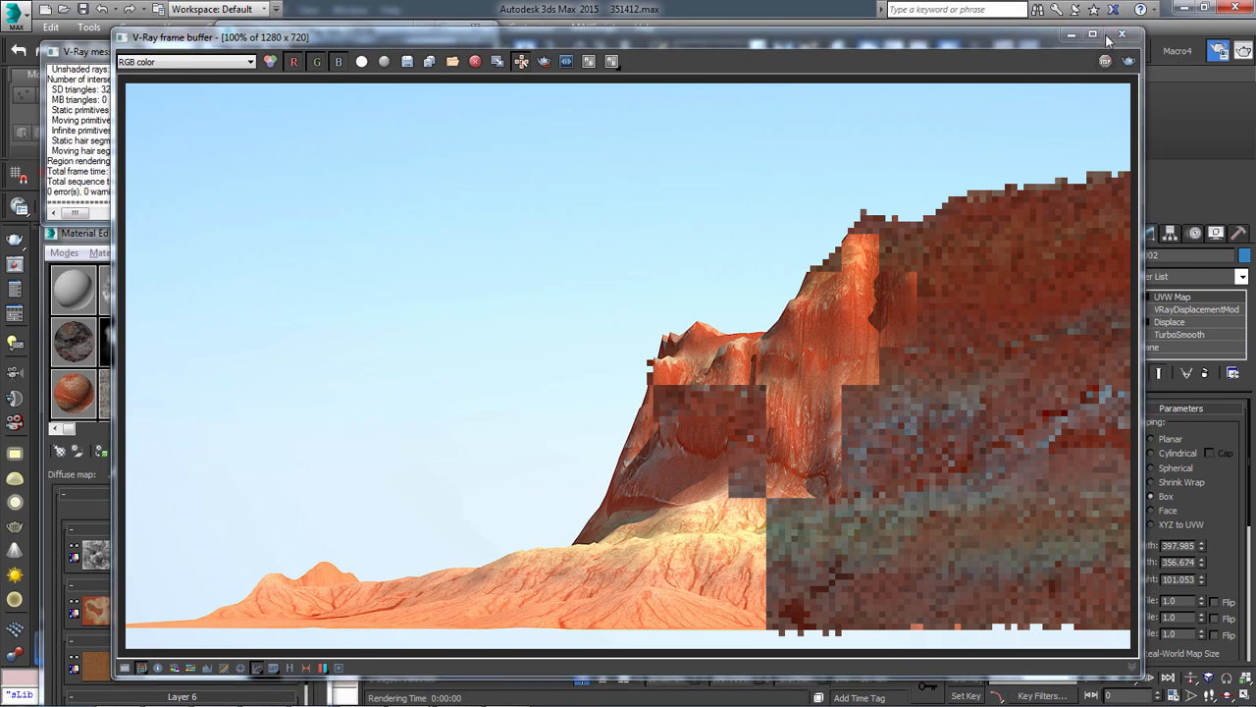
click(1121, 36)
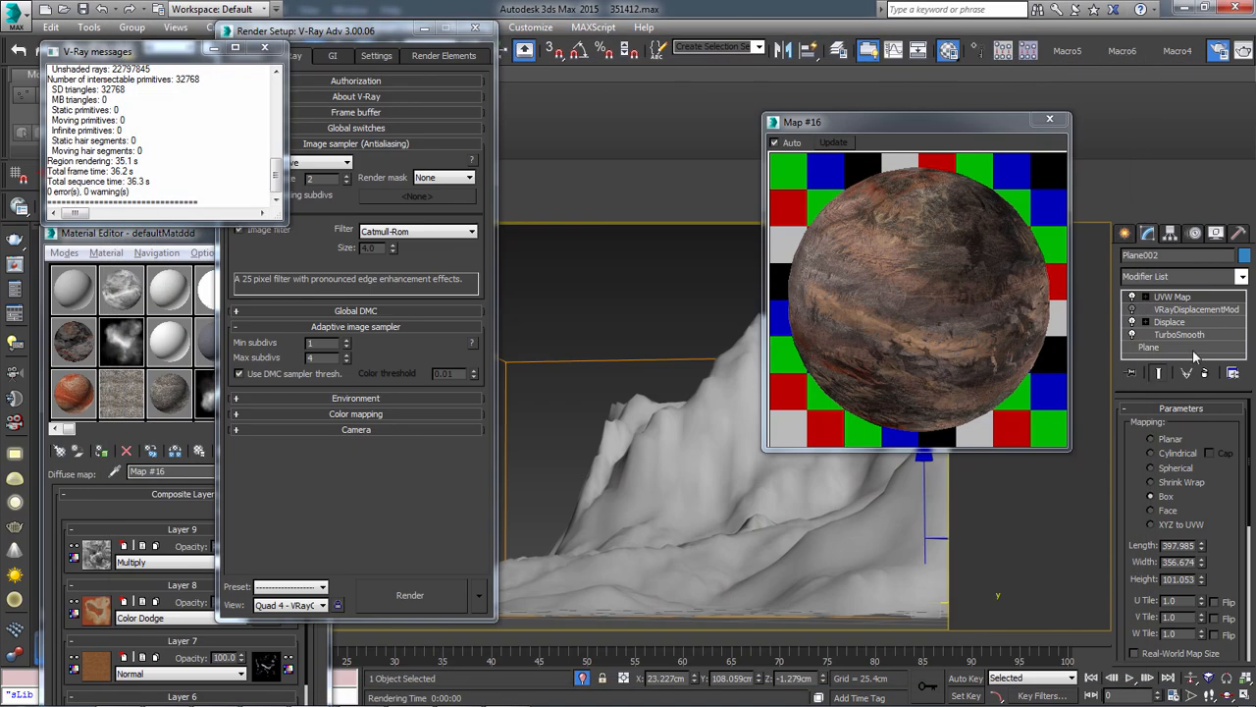
click(1049, 118)
click(424, 130)
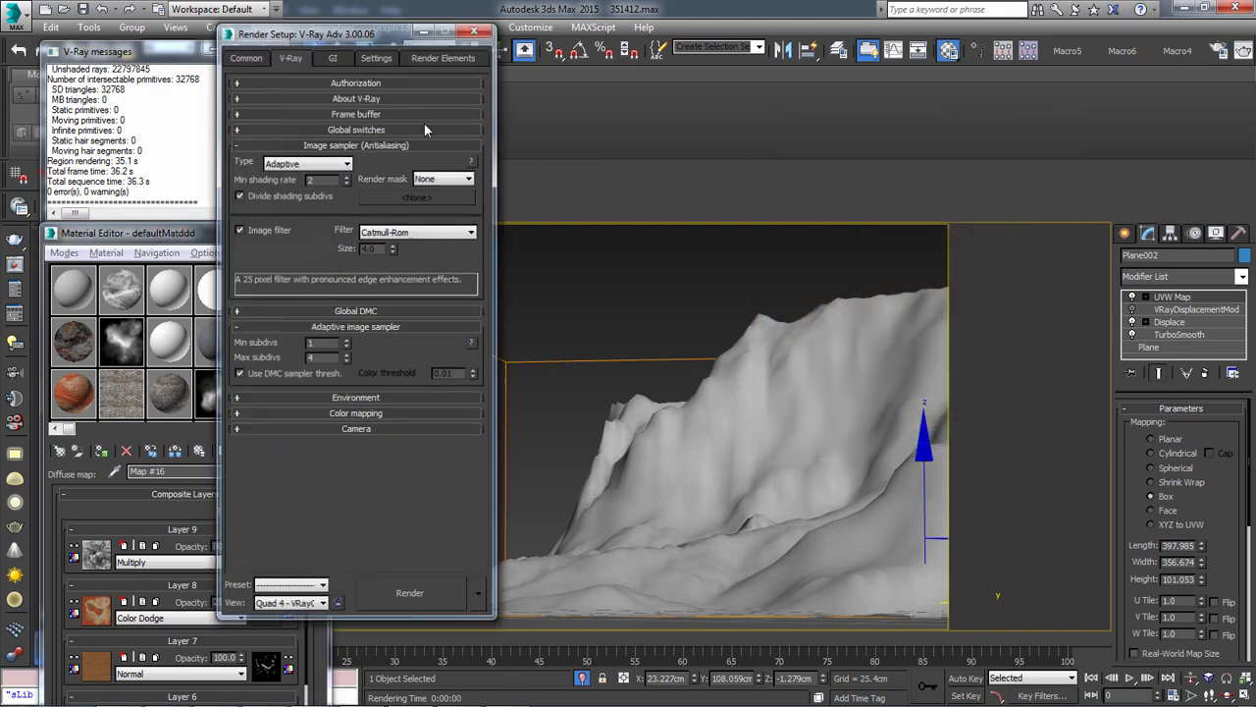
click(474, 31)
click(308, 229)
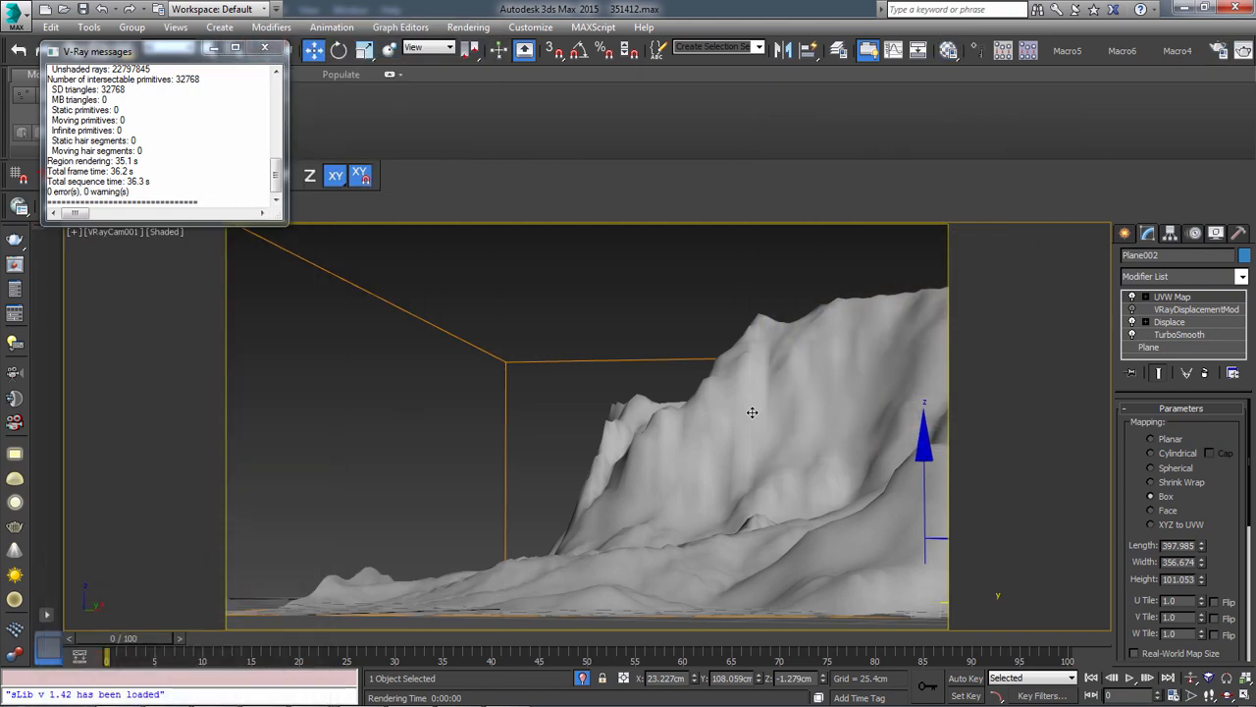
Display the 11 - Default material's DemoColorA.psd map on the terrain in the viewport, and select the plane's TurboSmooth modifier
key(m)
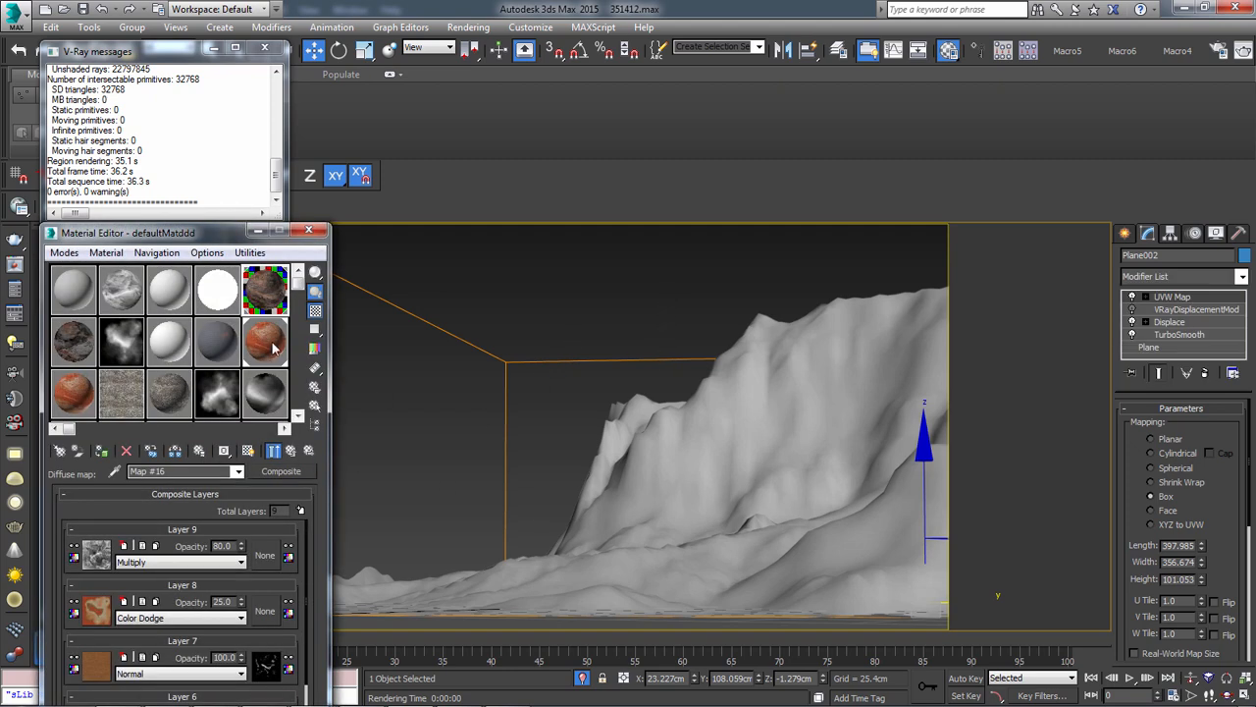
click(96, 609)
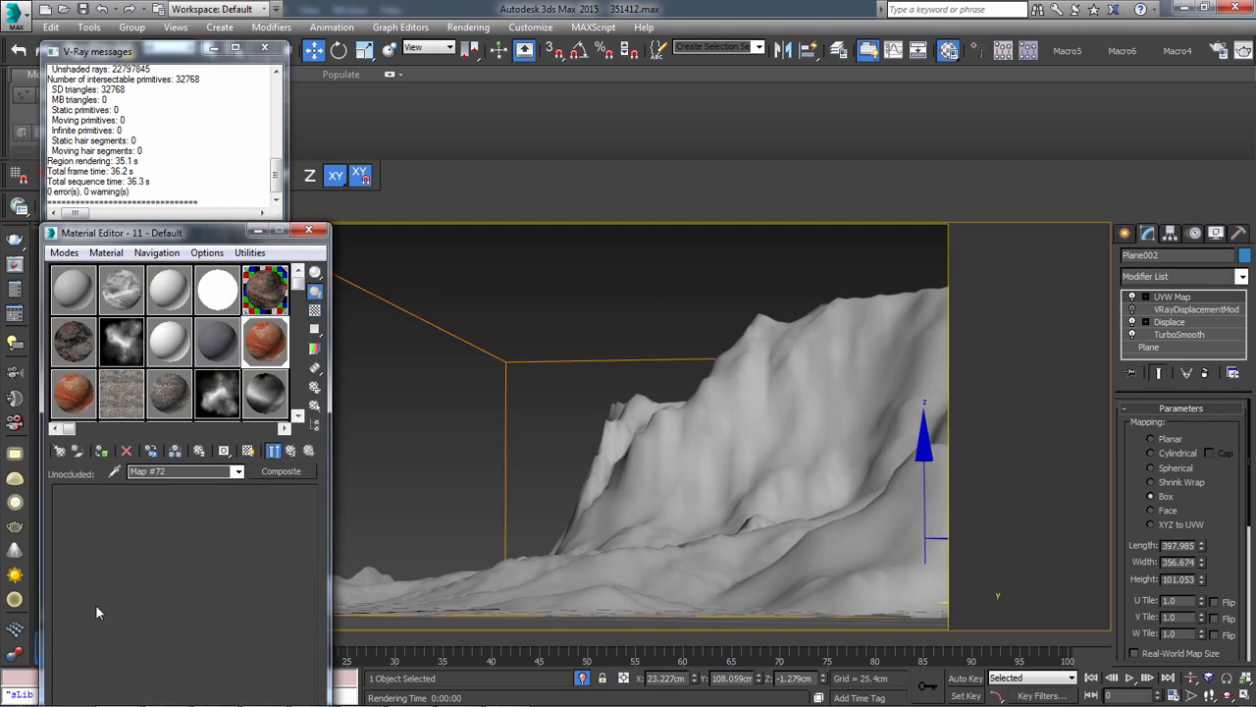
click(248, 451)
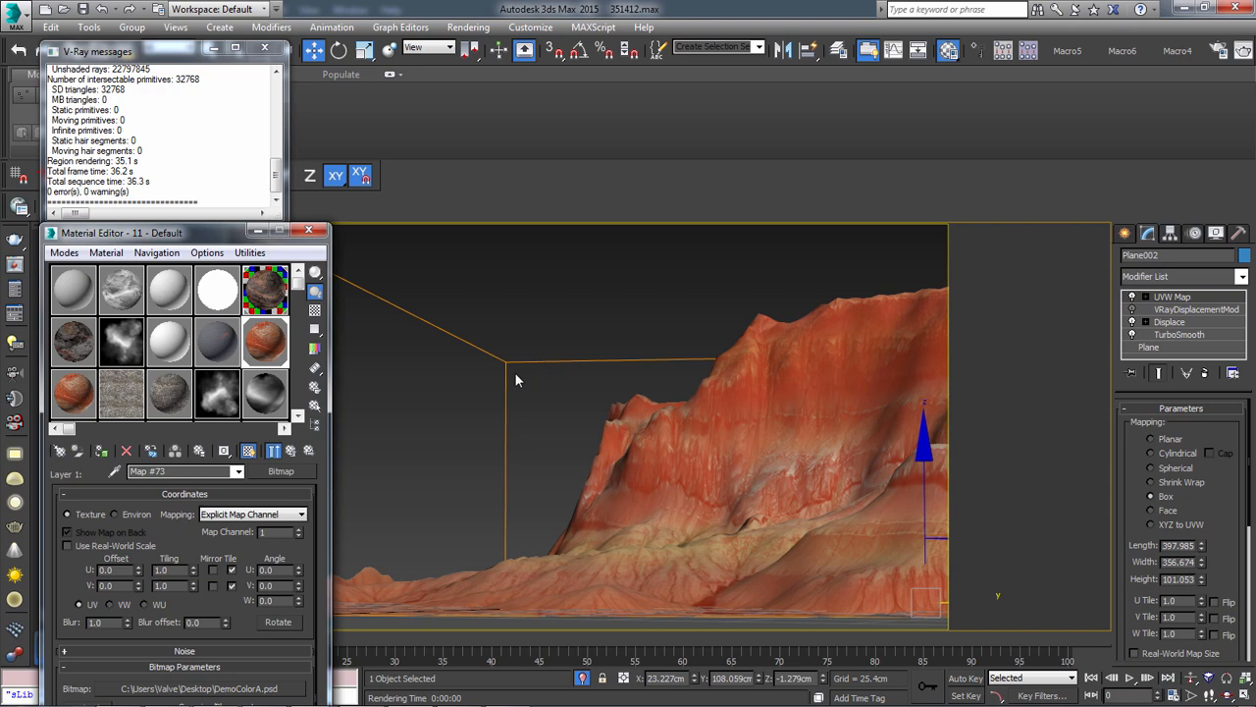
click(1190, 323)
click(1194, 335)
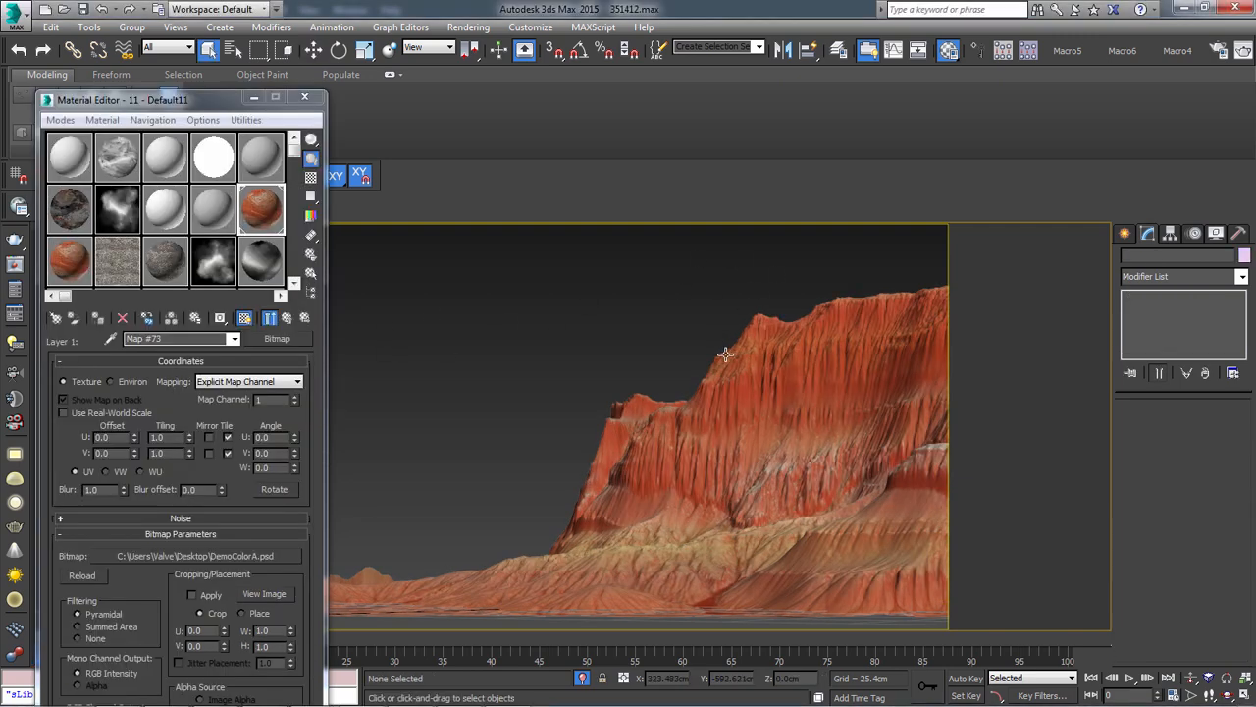
Select the terrain plane and examine its DemoColorA.psd texture up close and from different angles
click(693, 423)
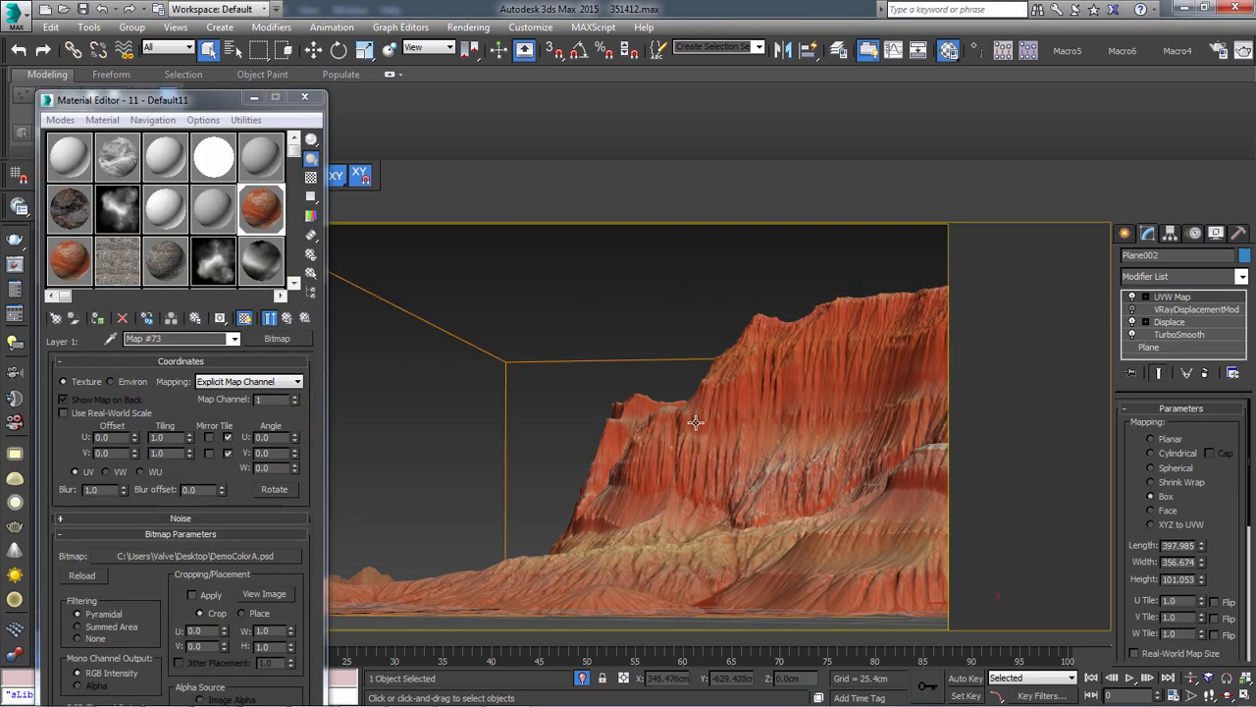
key(z)
alt+middle_drag(629, 423, 619, 472)
scroll(620, 473, up, 5)
alt+middle_drag(682, 501, 776, 502)
scroll(660, 486, up, 5)
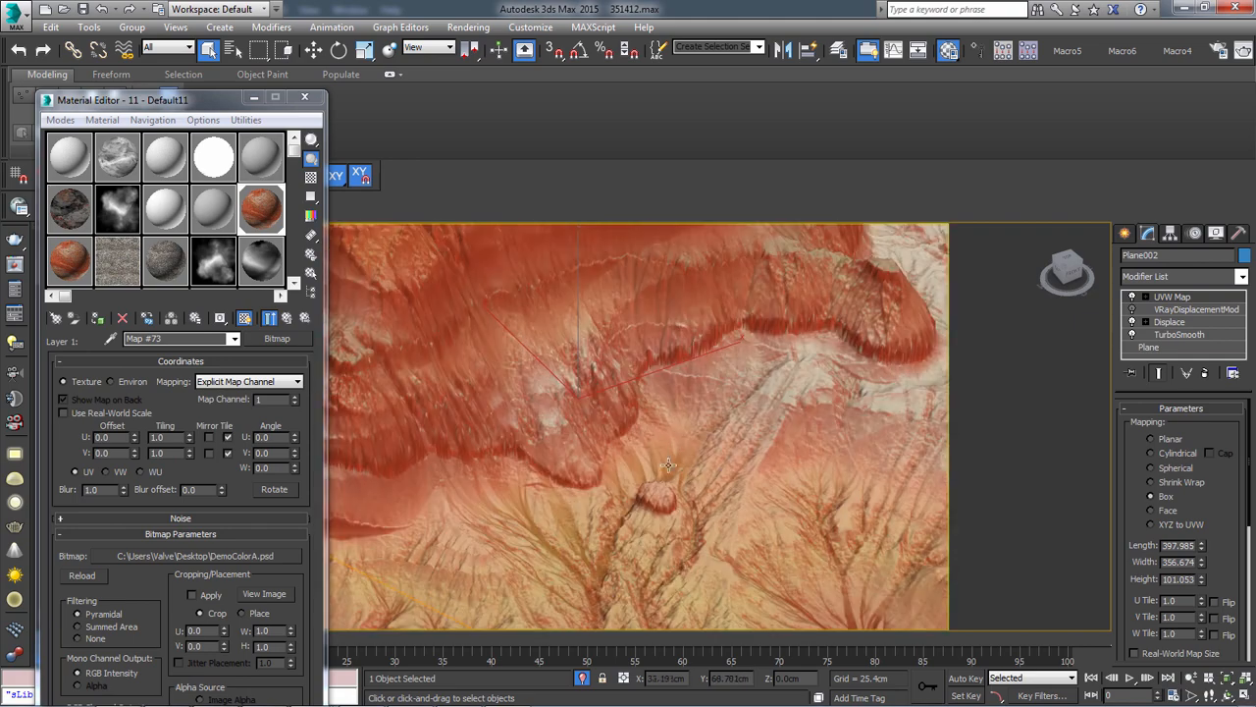
alt+middle_drag(661, 486, 693, 440)
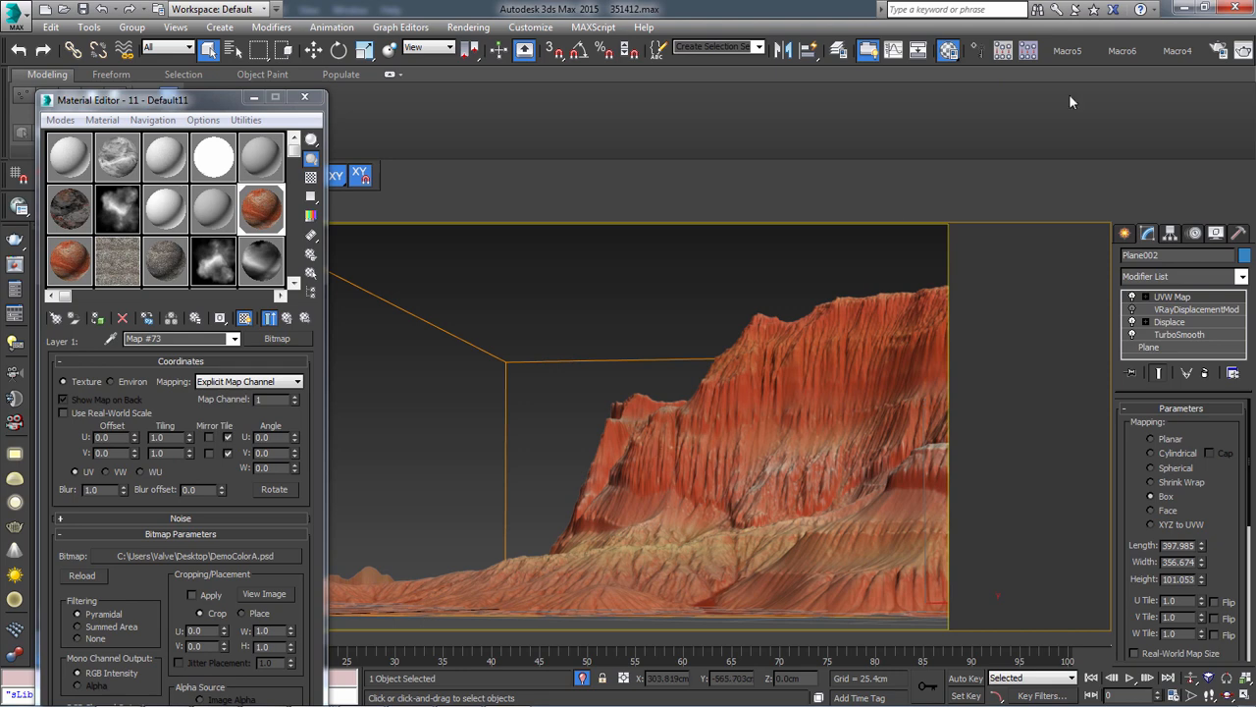
Set the terrain plane's TurboSmooth iterations to 2
click(1200, 309)
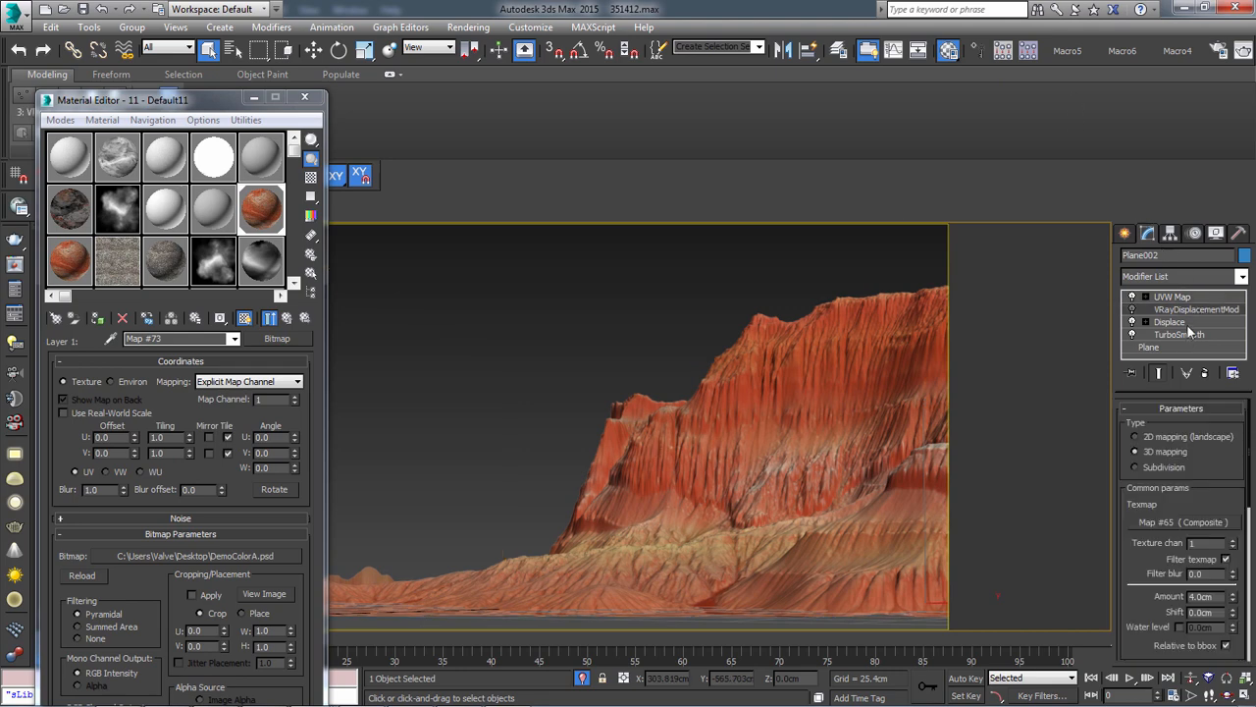
click(1188, 323)
click(1183, 335)
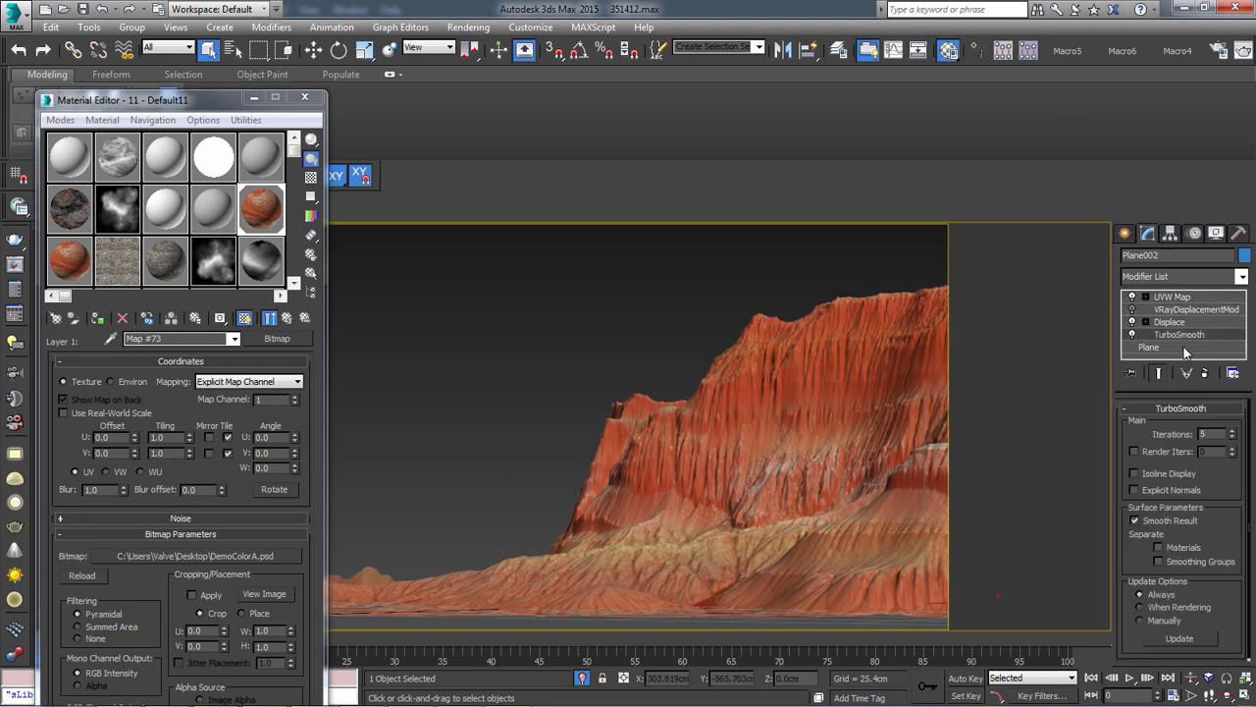
click(1234, 440)
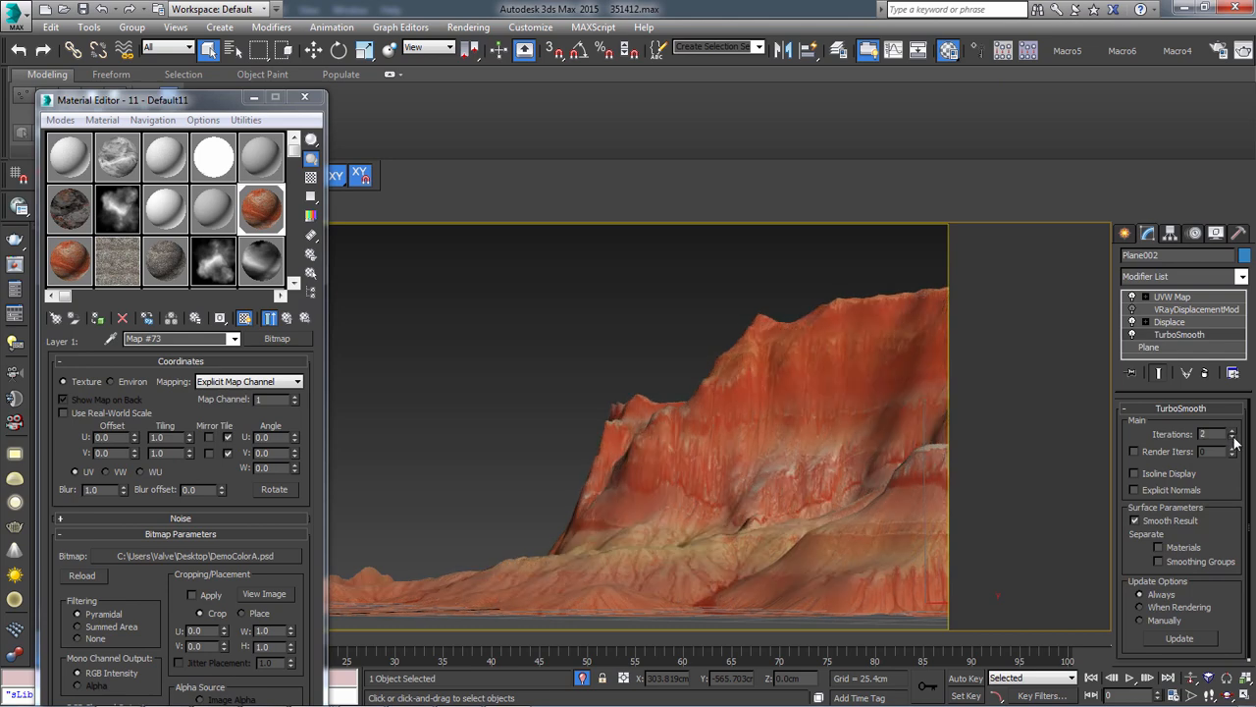
Reselect the terrain plane and view its smoothed surface from above and at an oblique angle
click(577, 288)
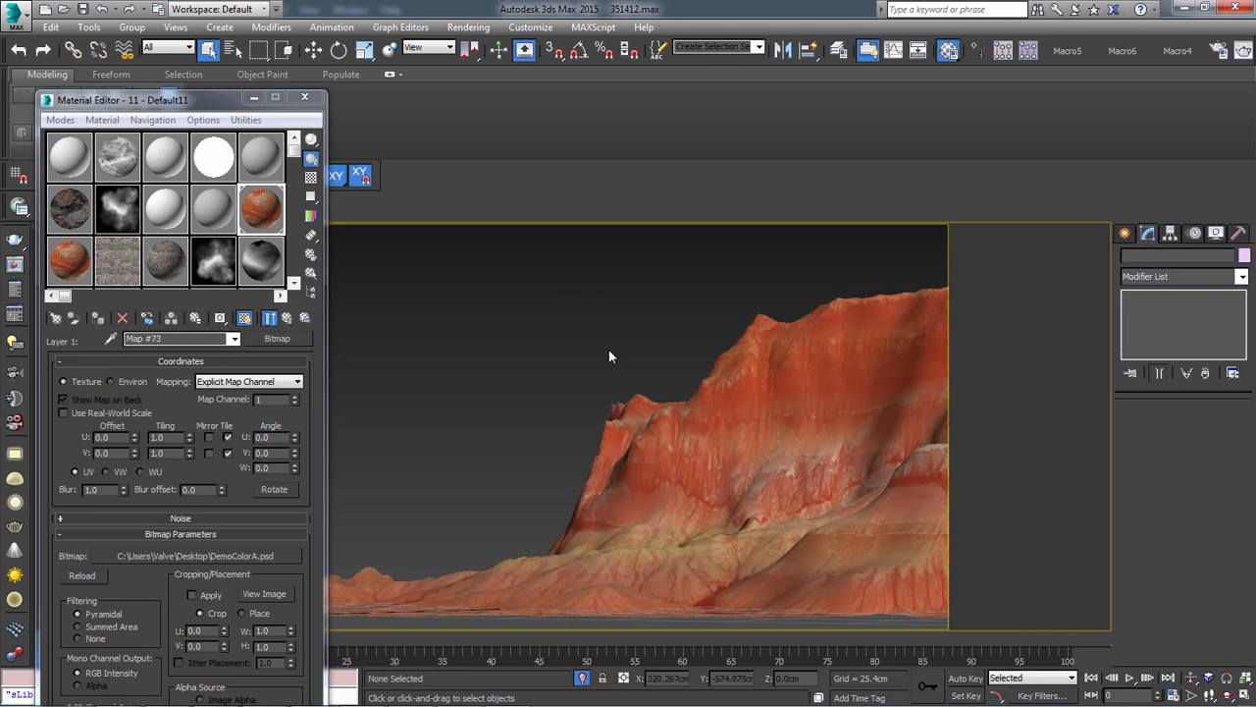
click(693, 424)
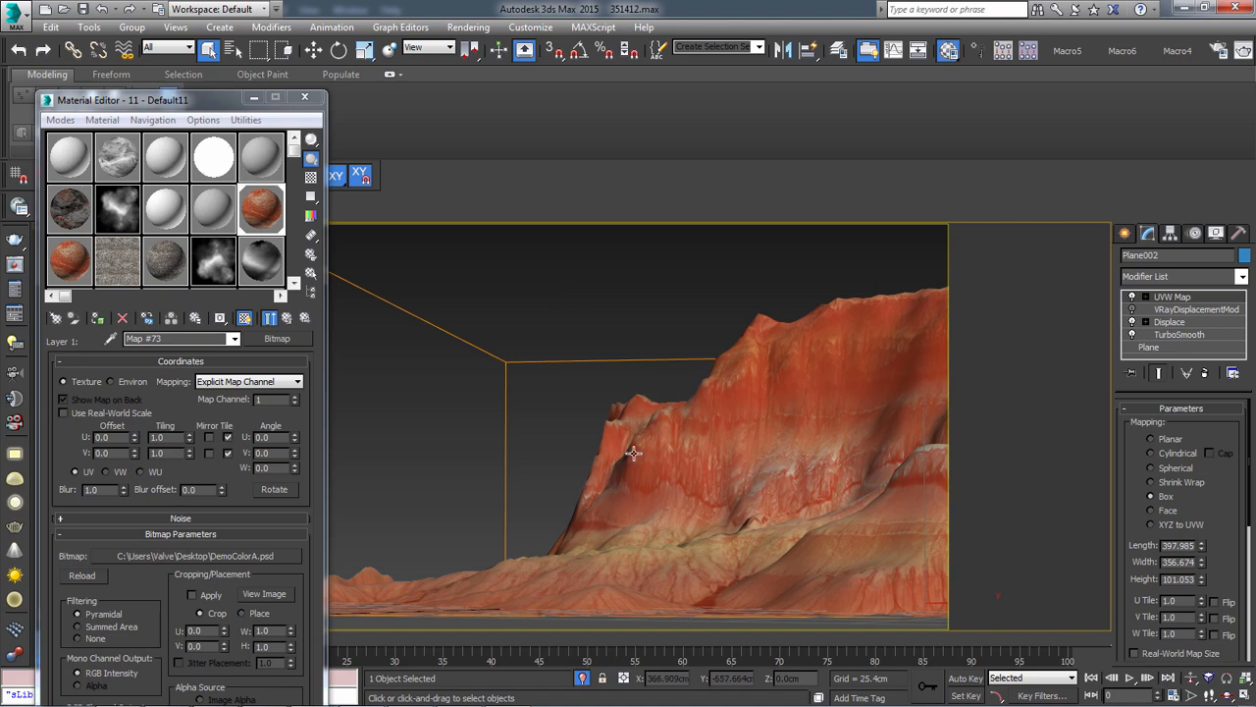
key(t)
scroll(580, 424, up, 4)
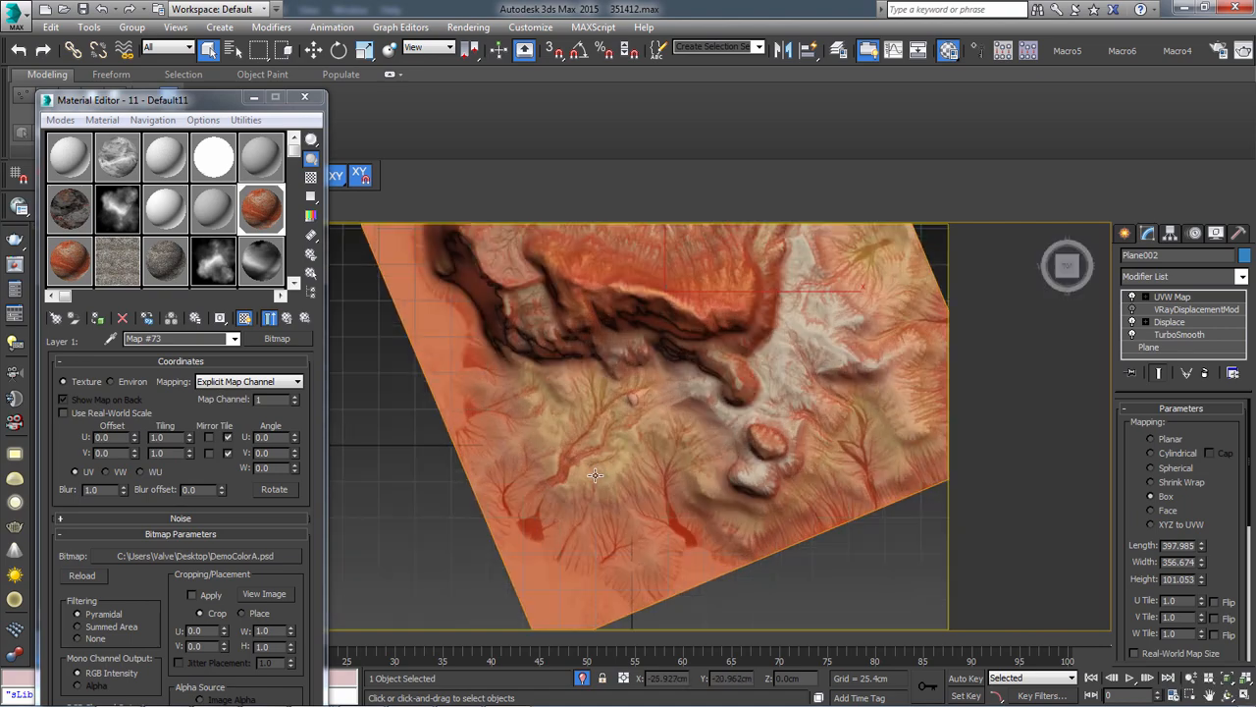
alt+middle_drag(579, 424, 611, 498)
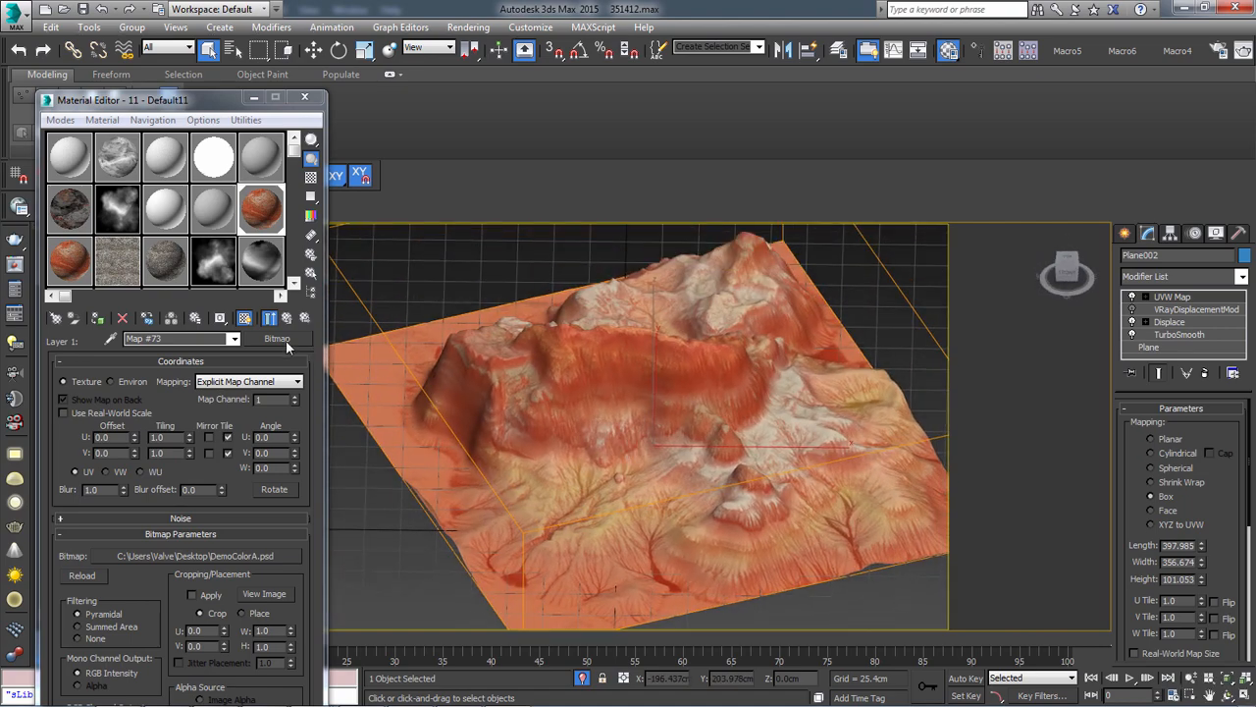
Set the V and W angles of the output.tif bitmap, Map #45, to 0
click(214, 263)
click(269, 276)
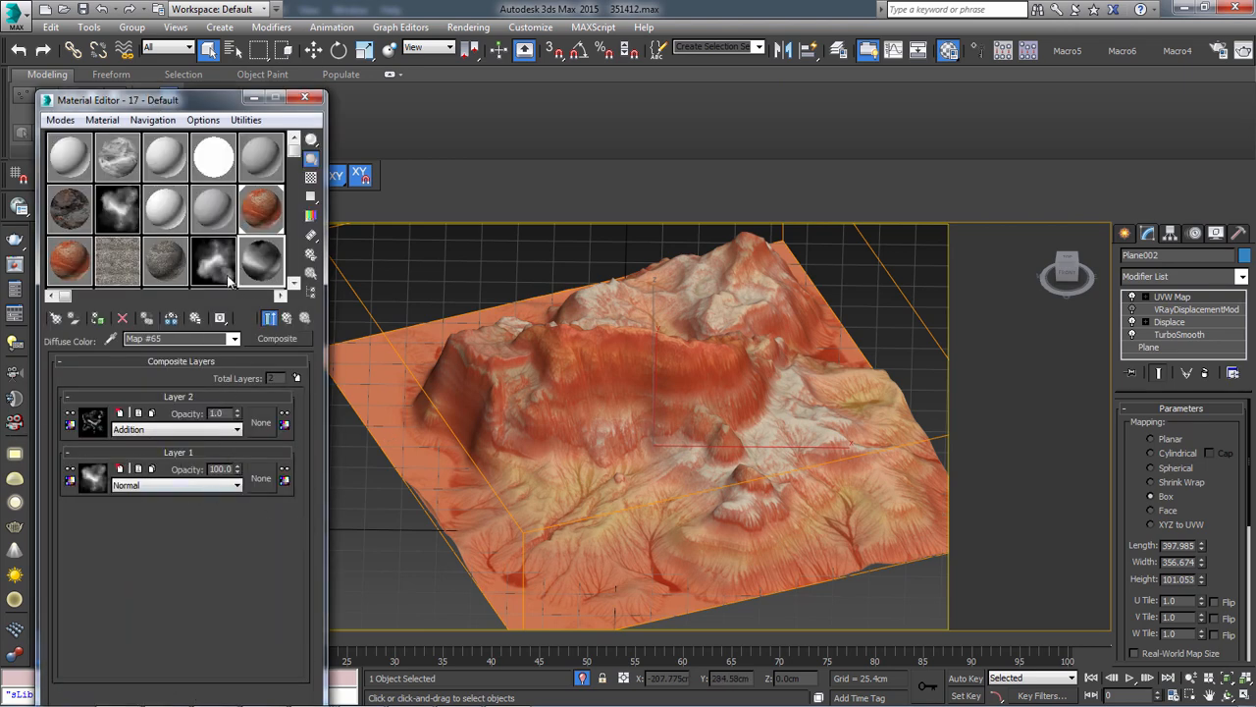
click(216, 263)
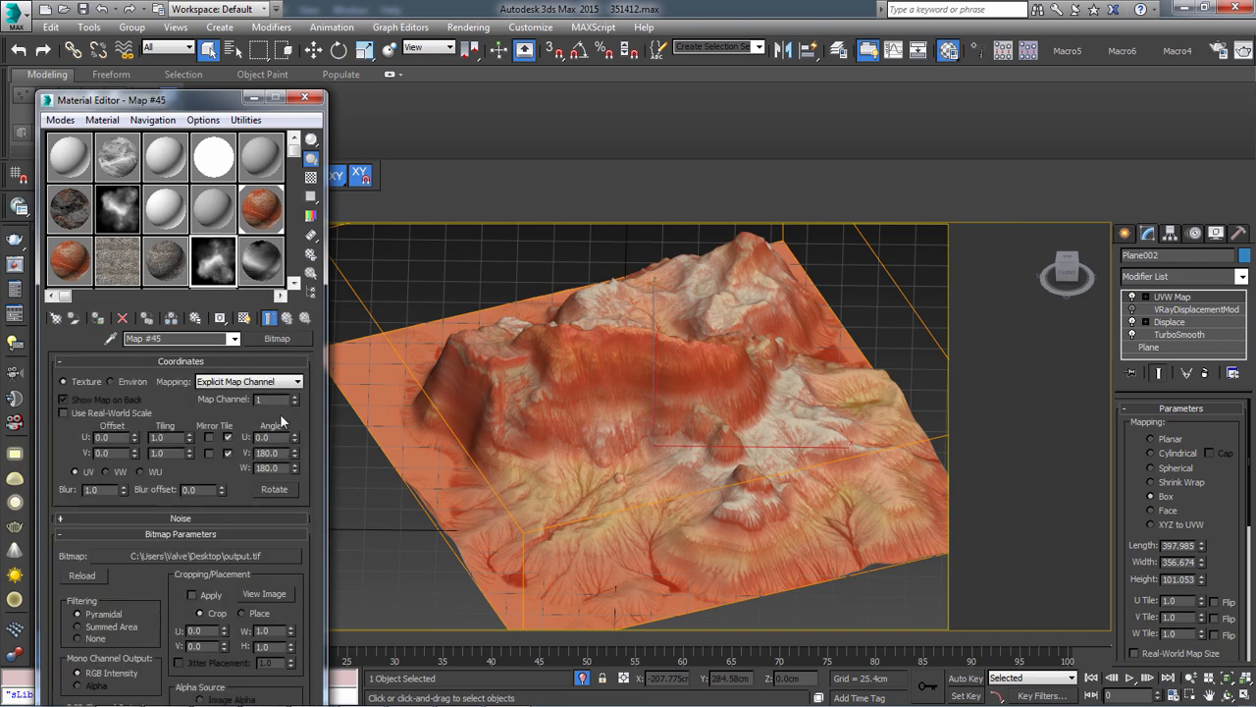
right_click(281, 340)
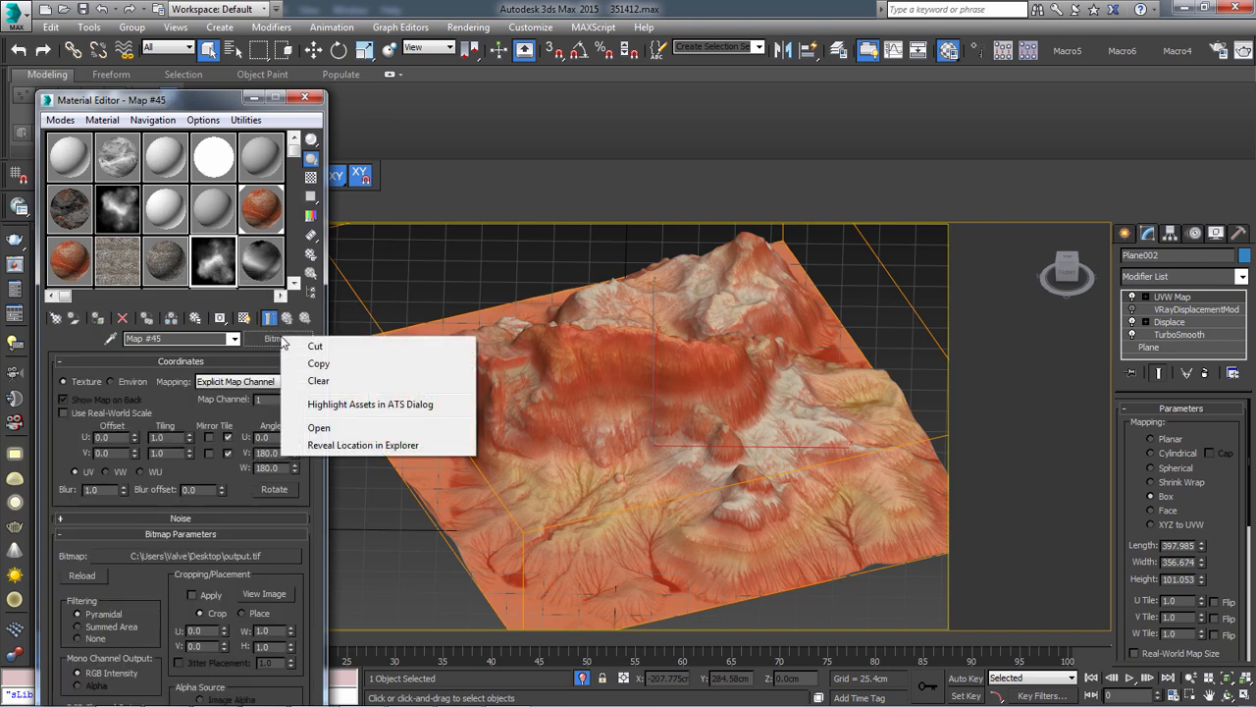
click(224, 283)
drag(285, 456, 229, 449)
text(0)
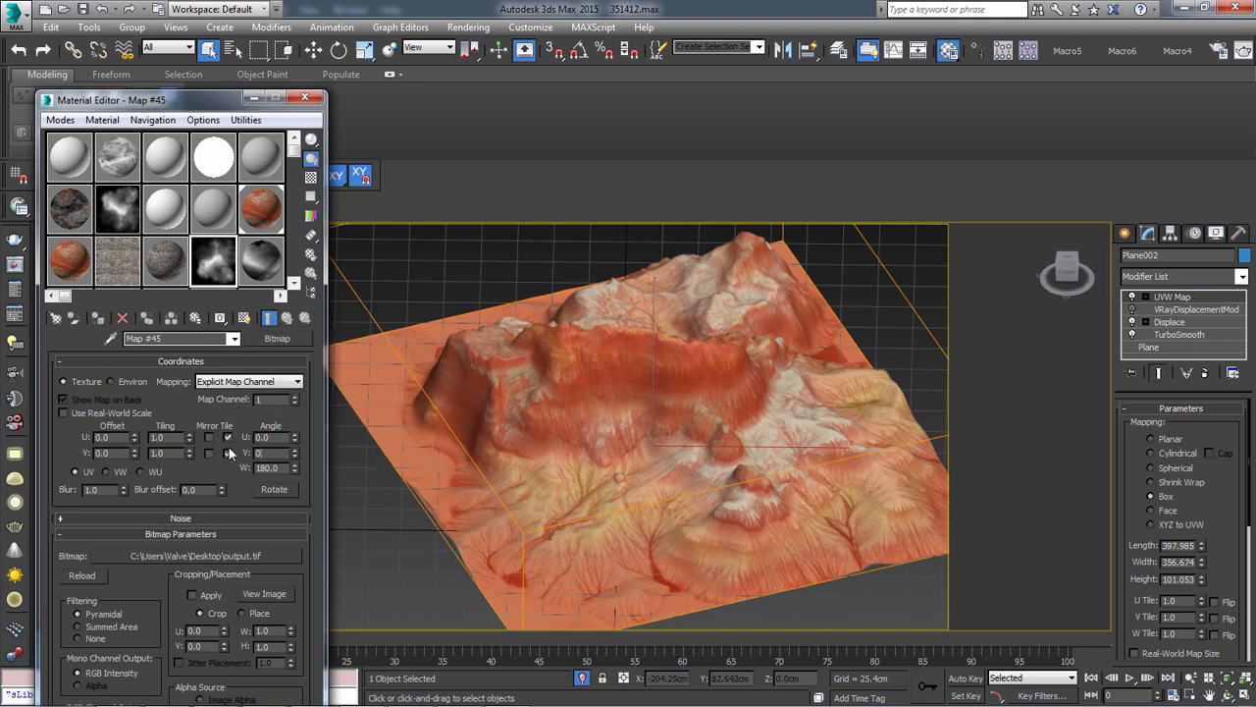
key(Tab)
text(0)
key(Return)
click(228, 453)
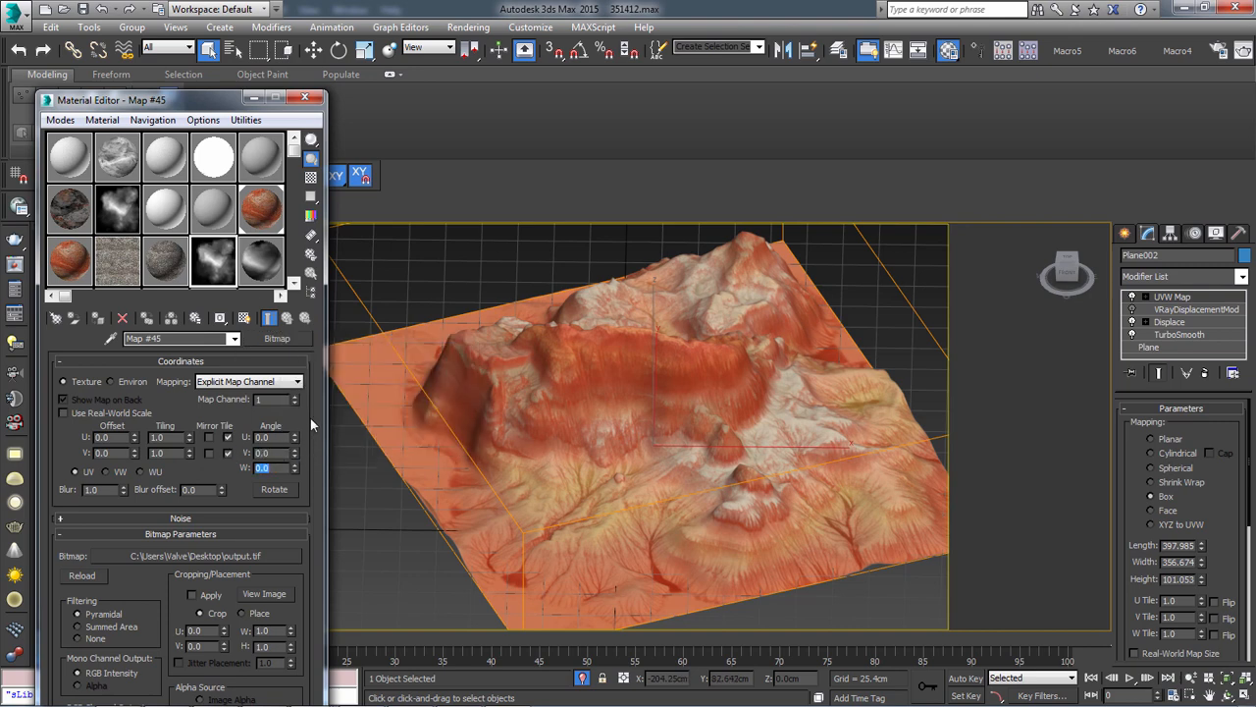
Copy the output.tif bitmap map from Map #45
right_click(284, 337)
click(323, 363)
key(alt)
alt+middle_drag(477, 233, 593, 410)
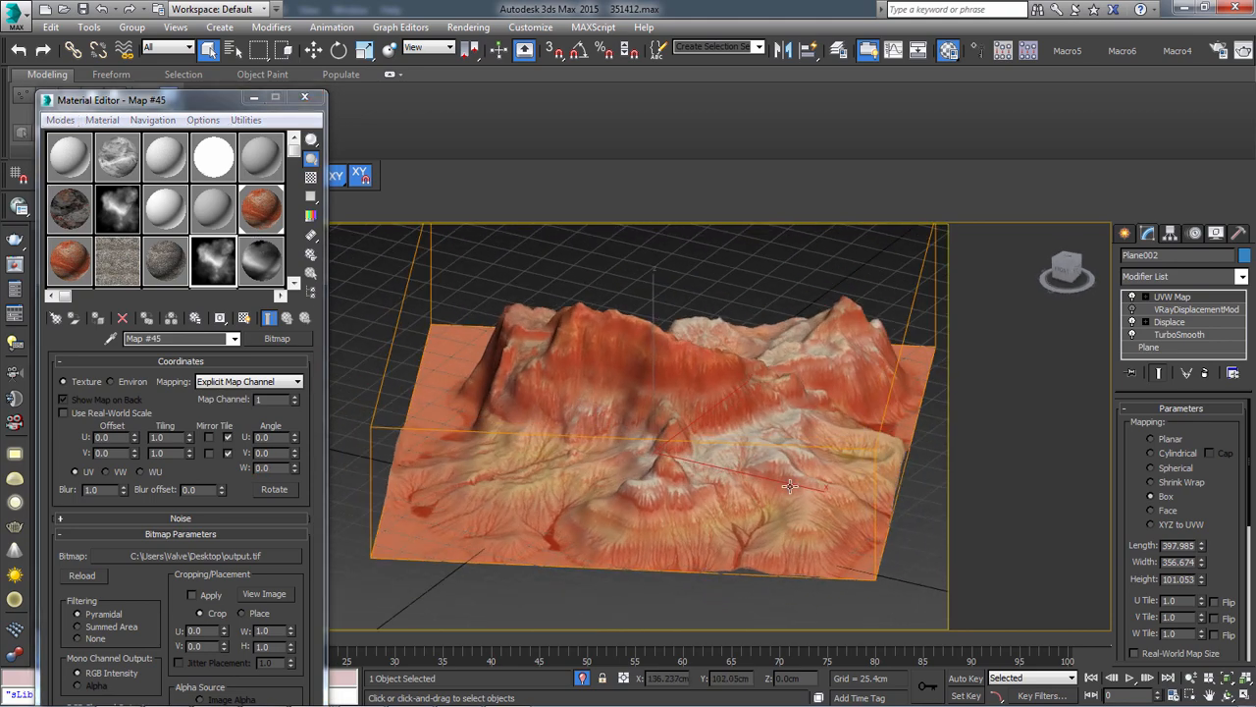
Create a PF Source particle emitter about 164 cm wide and 105 cm long over the terrain's edge in the top view
click(1127, 234)
click(1170, 280)
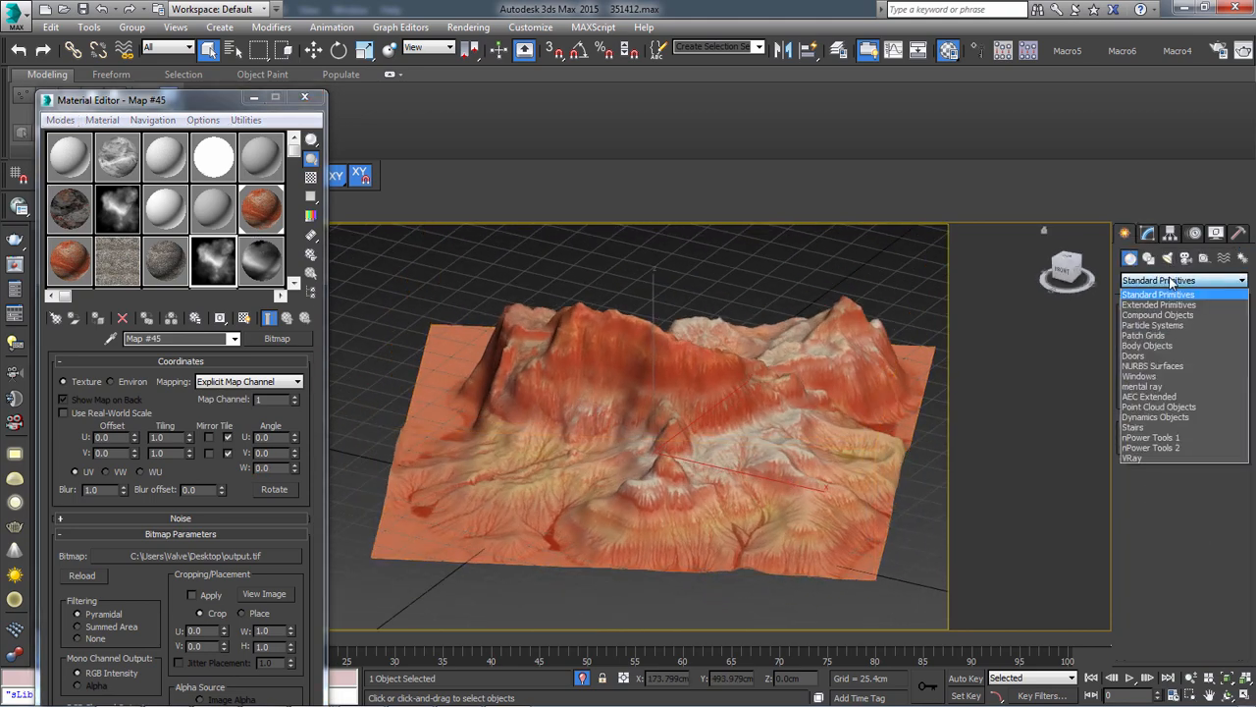
click(1161, 326)
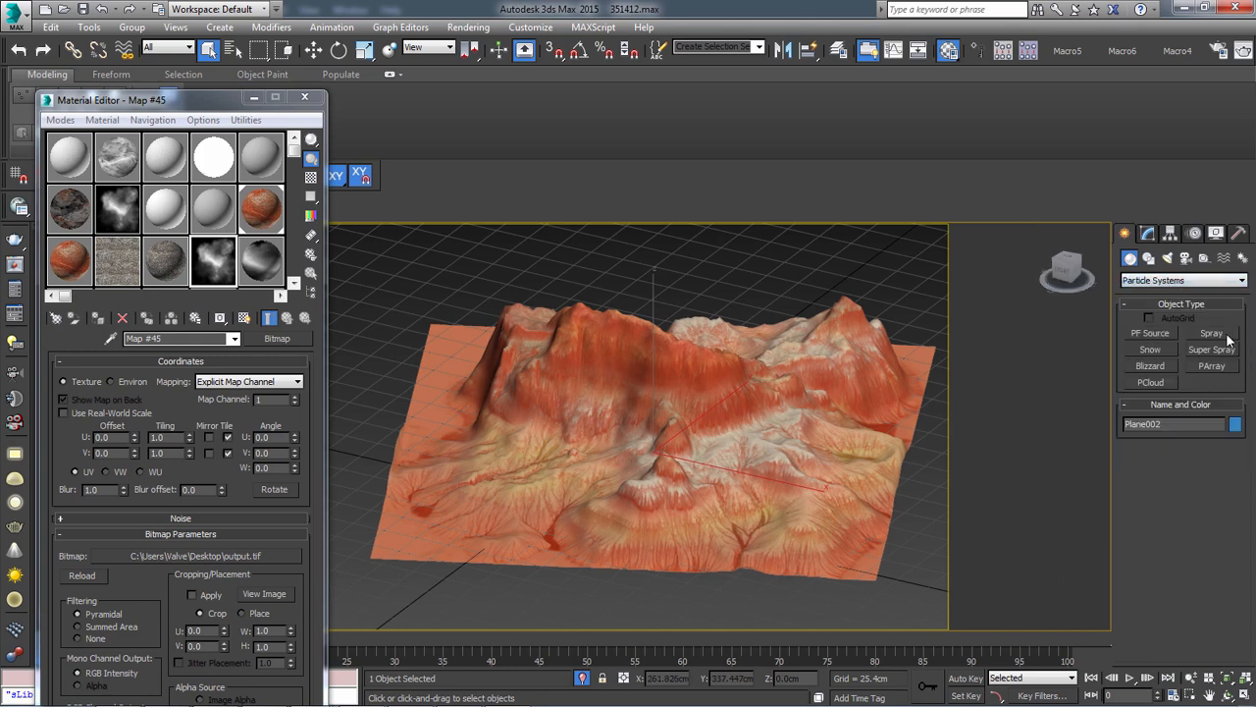
click(1150, 332)
key(t)
scroll(469, 432, up, 3)
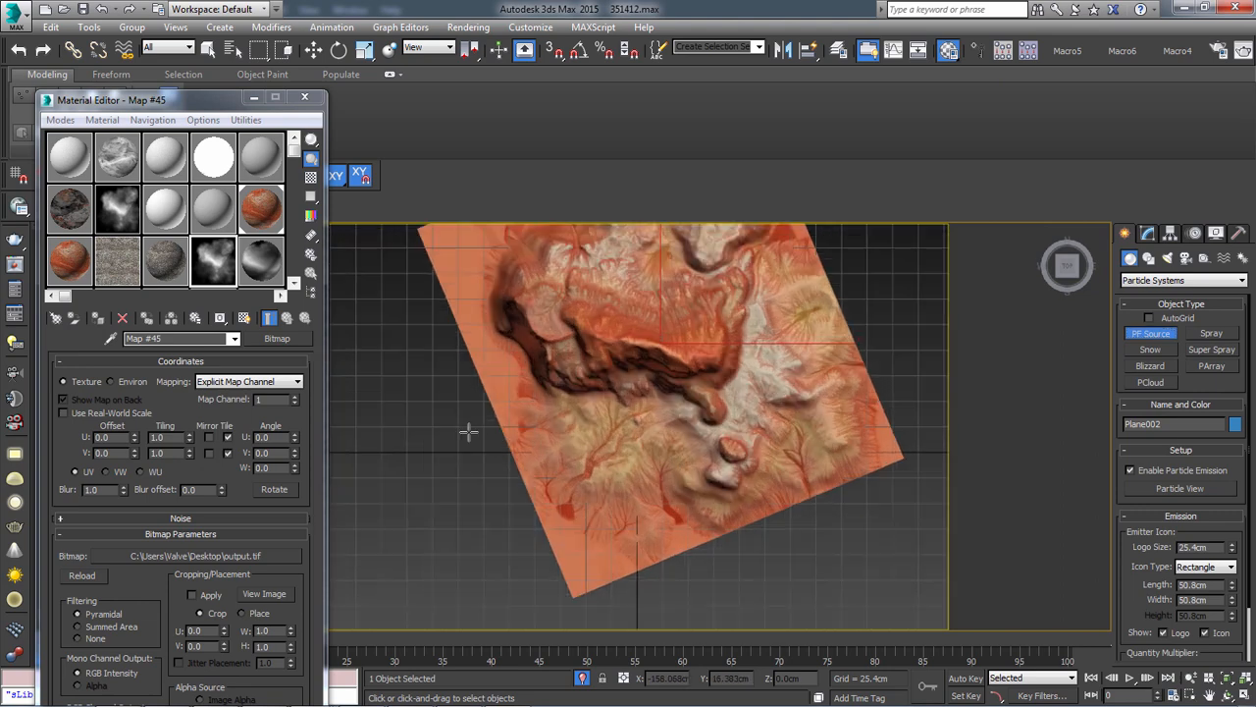
drag(441, 420, 607, 525)
Move the particle source off the terrain to about X -253 cm, Y 29 cm
key(w)
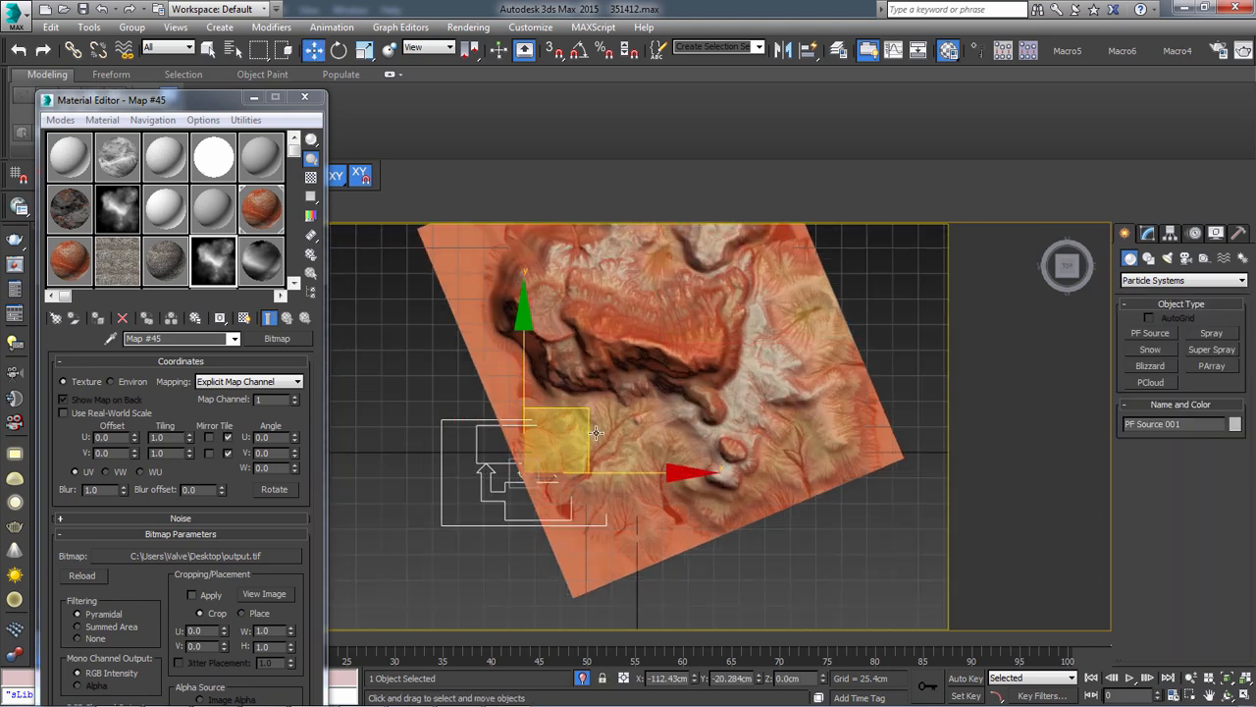
drag(596, 432, 453, 384)
middle_drag(463, 391, 681, 458)
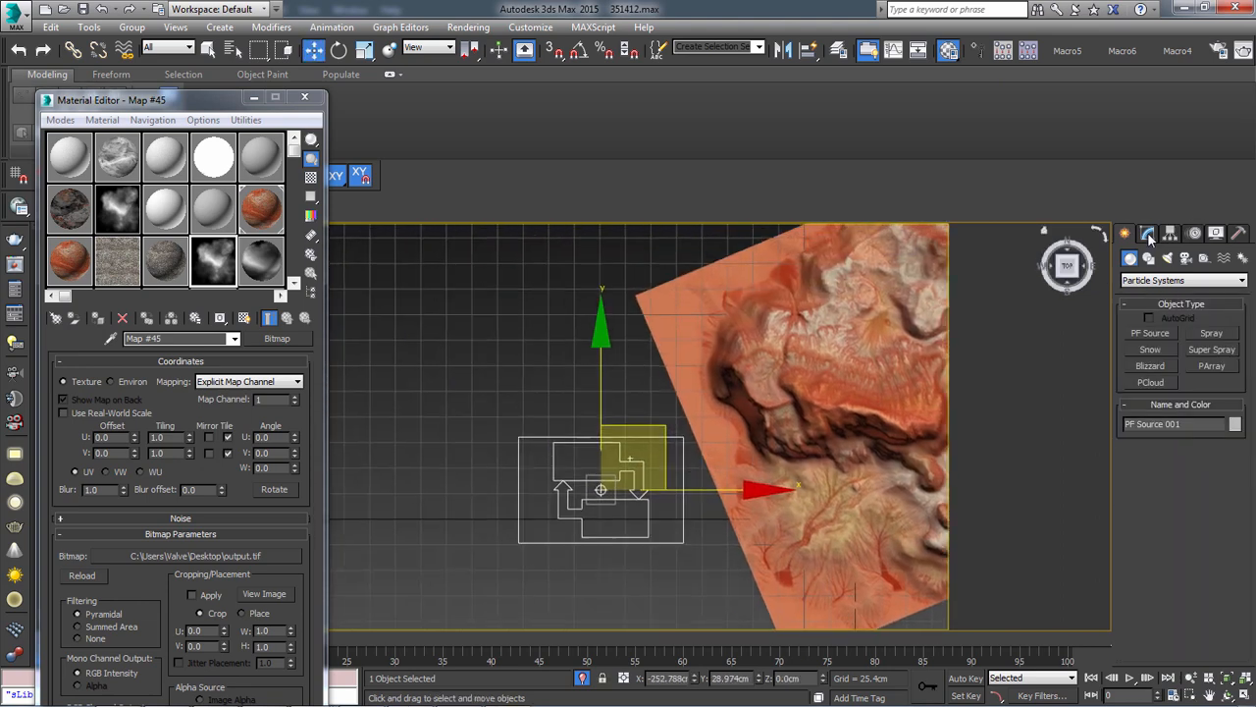
Open Particle View for the new source and delete the leftover Event 004 and Event 005
click(1149, 235)
click(1179, 448)
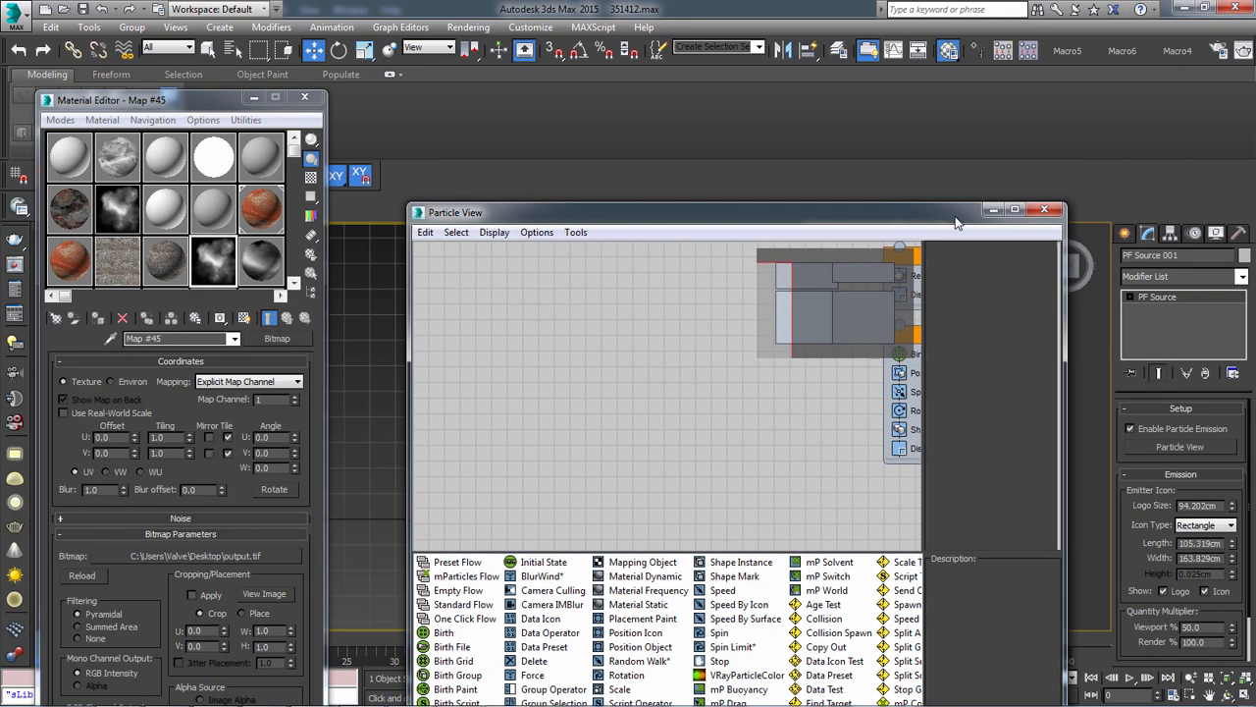
middle_drag(588, 409, 515, 428)
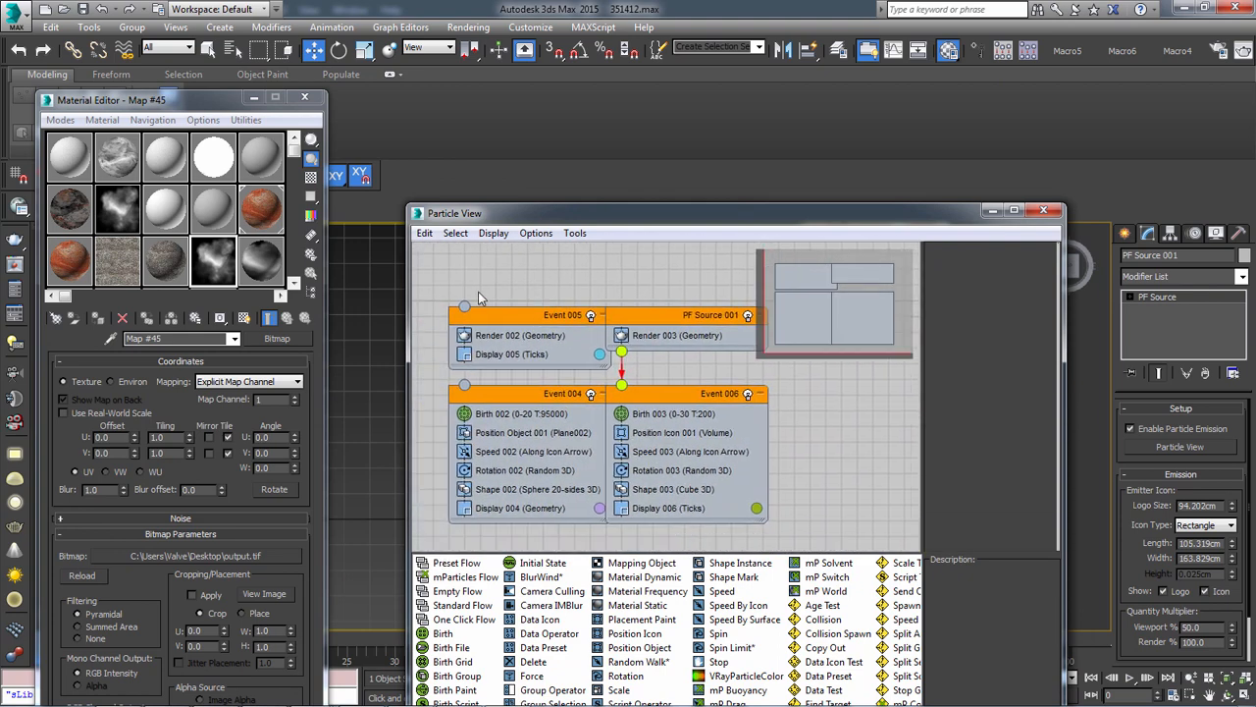
drag(458, 294, 586, 499)
key(Delete)
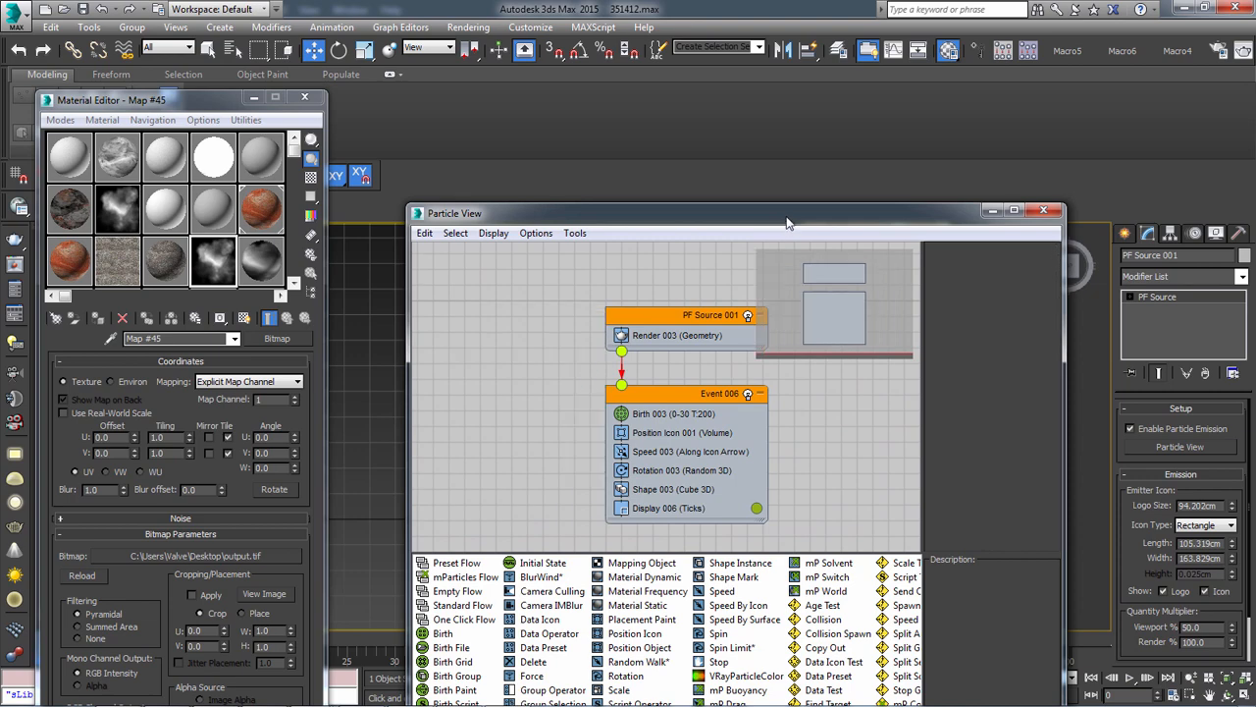
Move the Particle View and Material Editor windows aside to uncover the terrain in the viewport
drag(787, 216, 157, 262)
drag(563, 638, 108, 599)
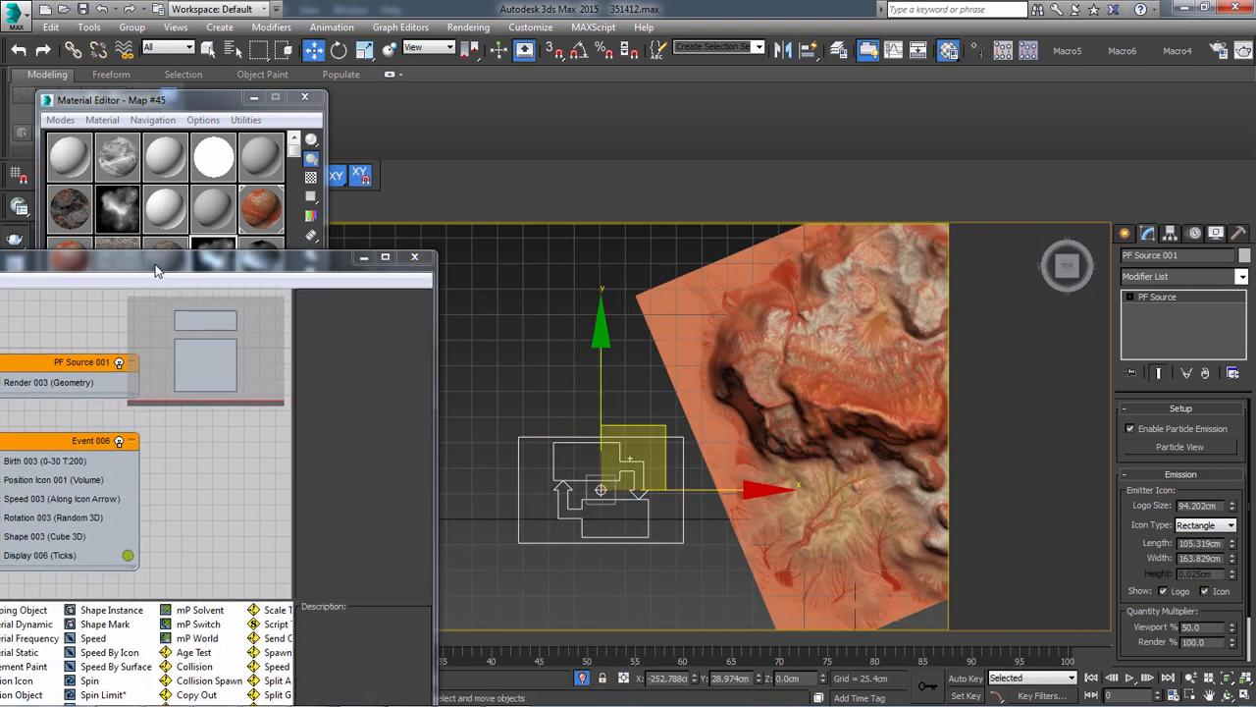
drag(147, 261, 334, 164)
drag(334, 209, 316, 402)
drag(205, 90, 305, 75)
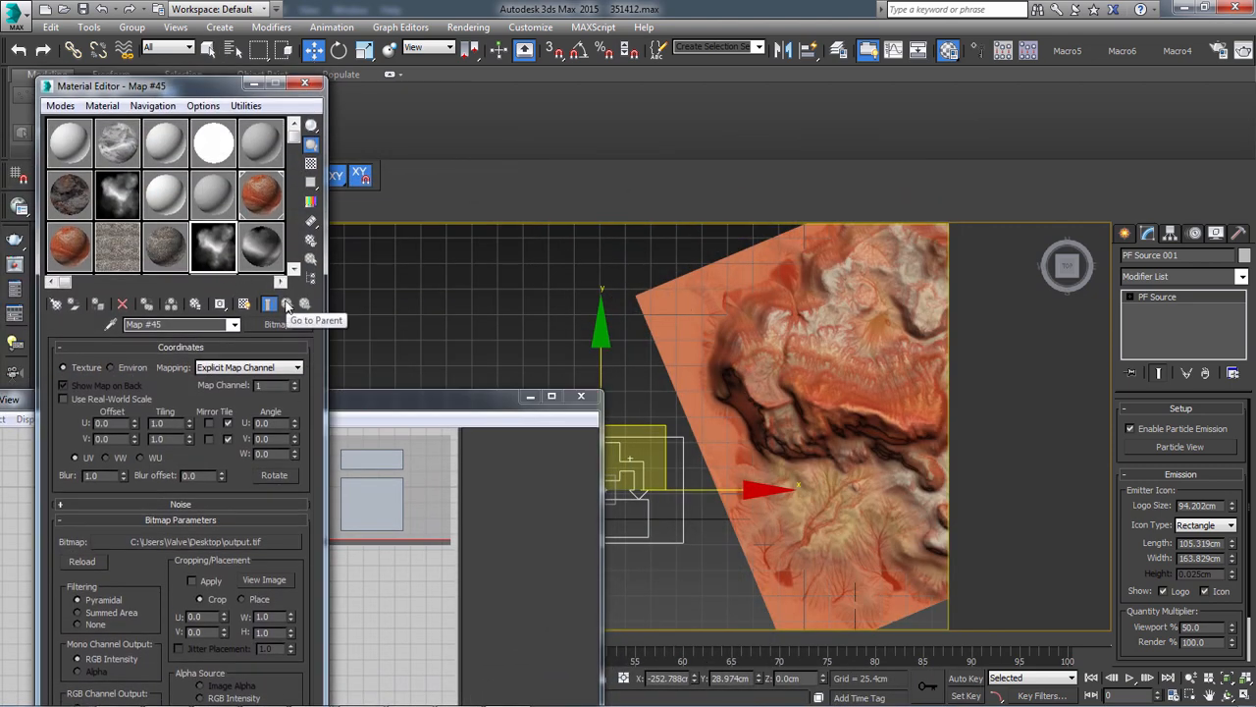
Switch to Photoshop, open 1.RGB_color1.psd from the Desktop and reposition its window to show the whole image
key(alt+Tab)
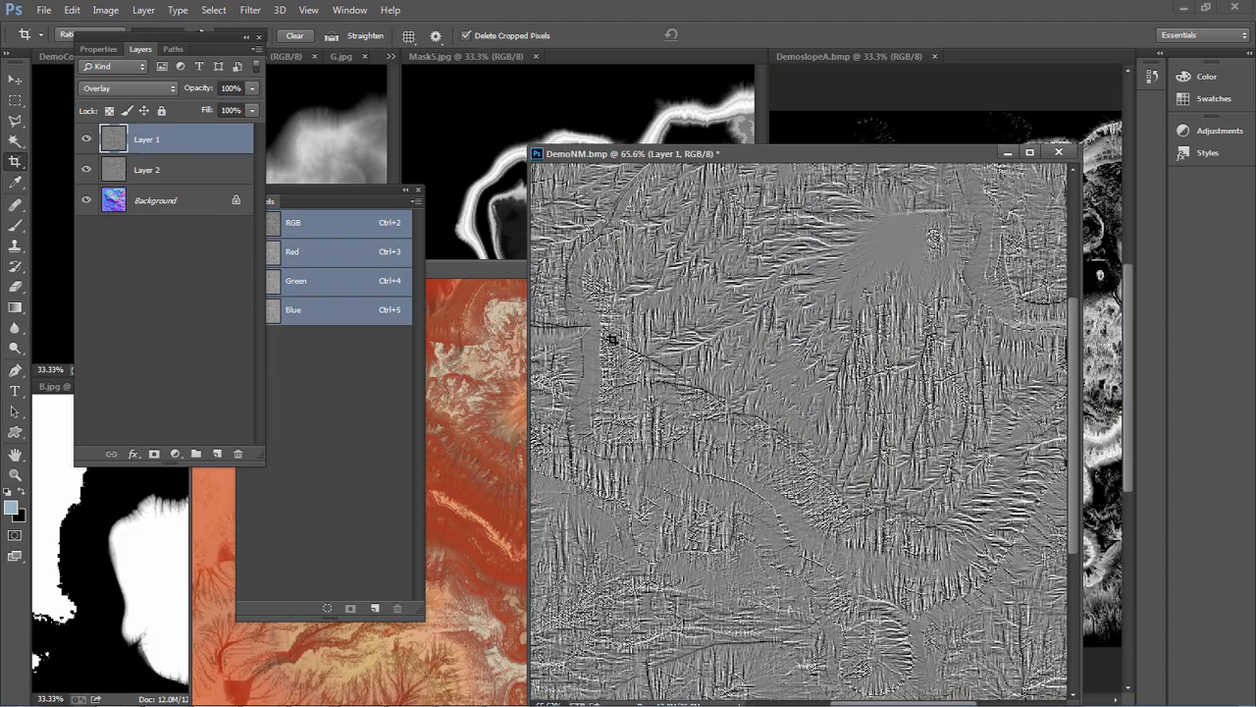
click(44, 10)
click(59, 40)
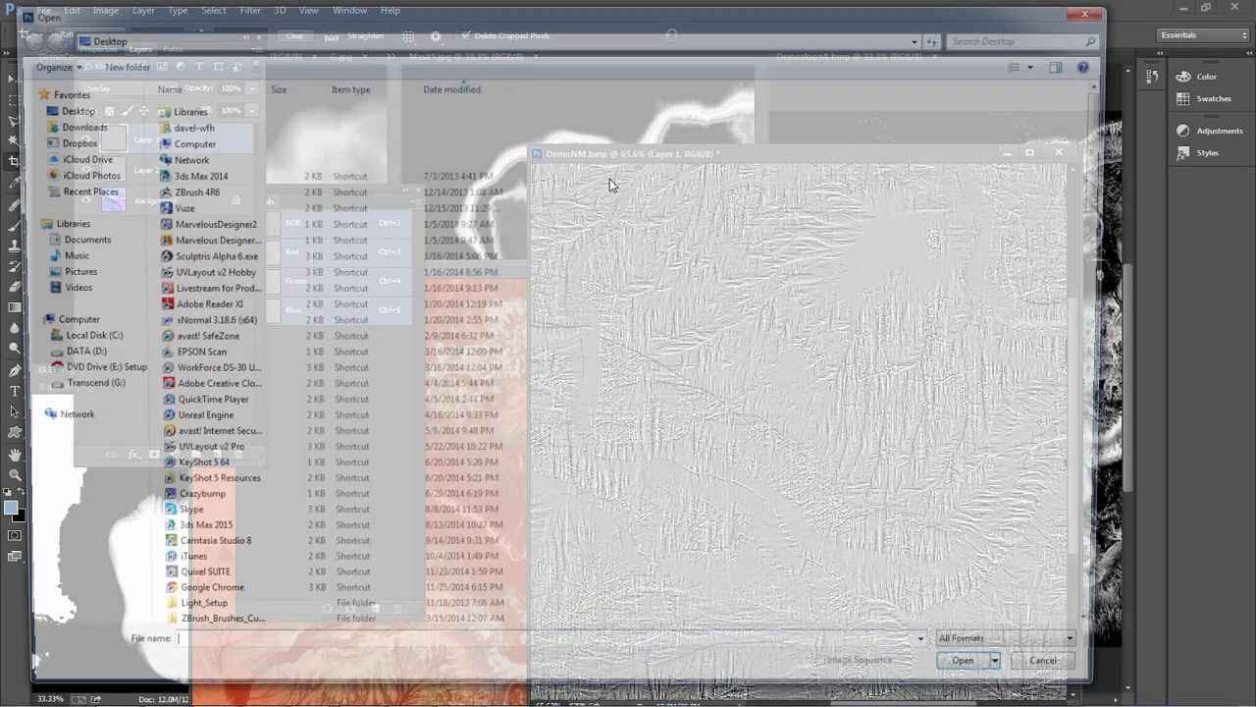
drag(1109, 229, 1101, 562)
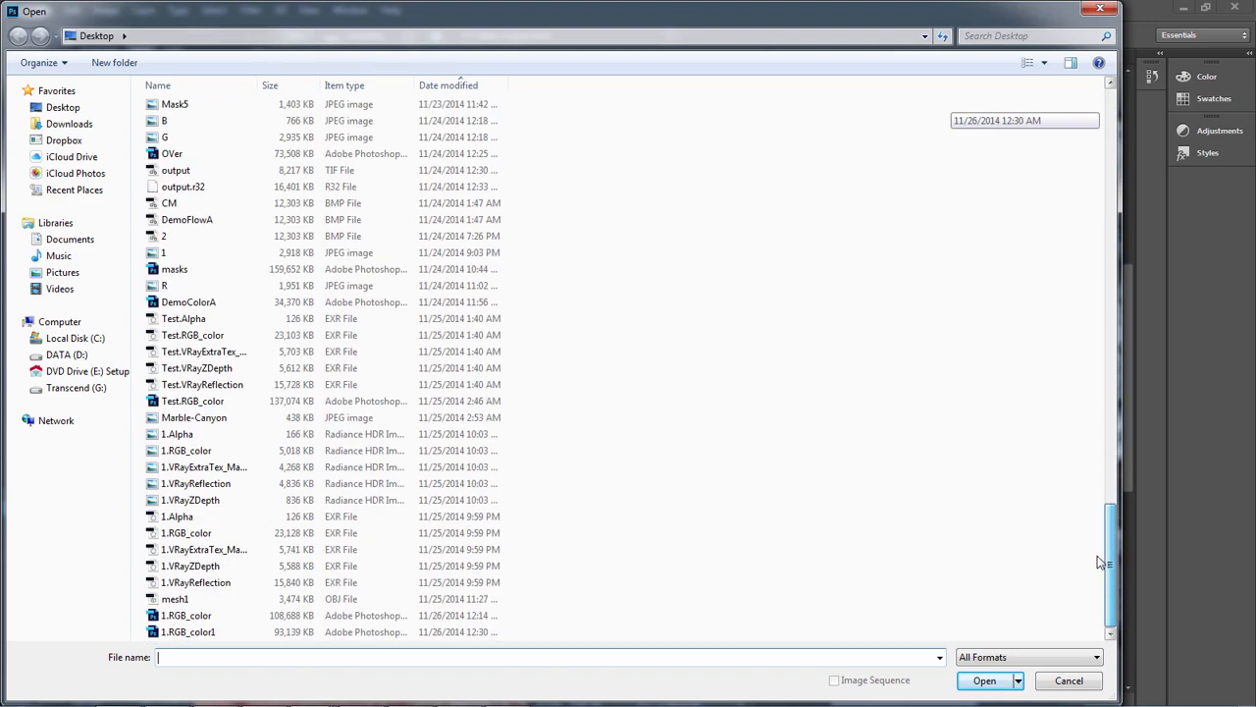
double_click(200, 632)
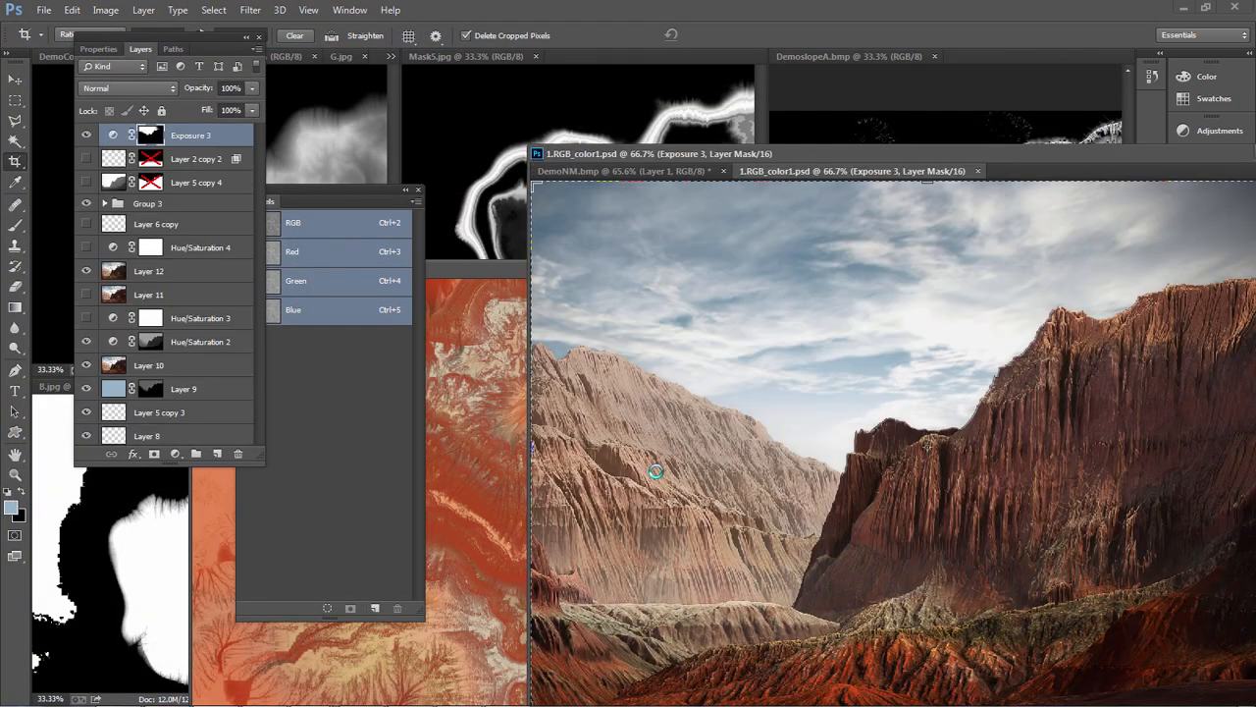
drag(1081, 156, 837, 101)
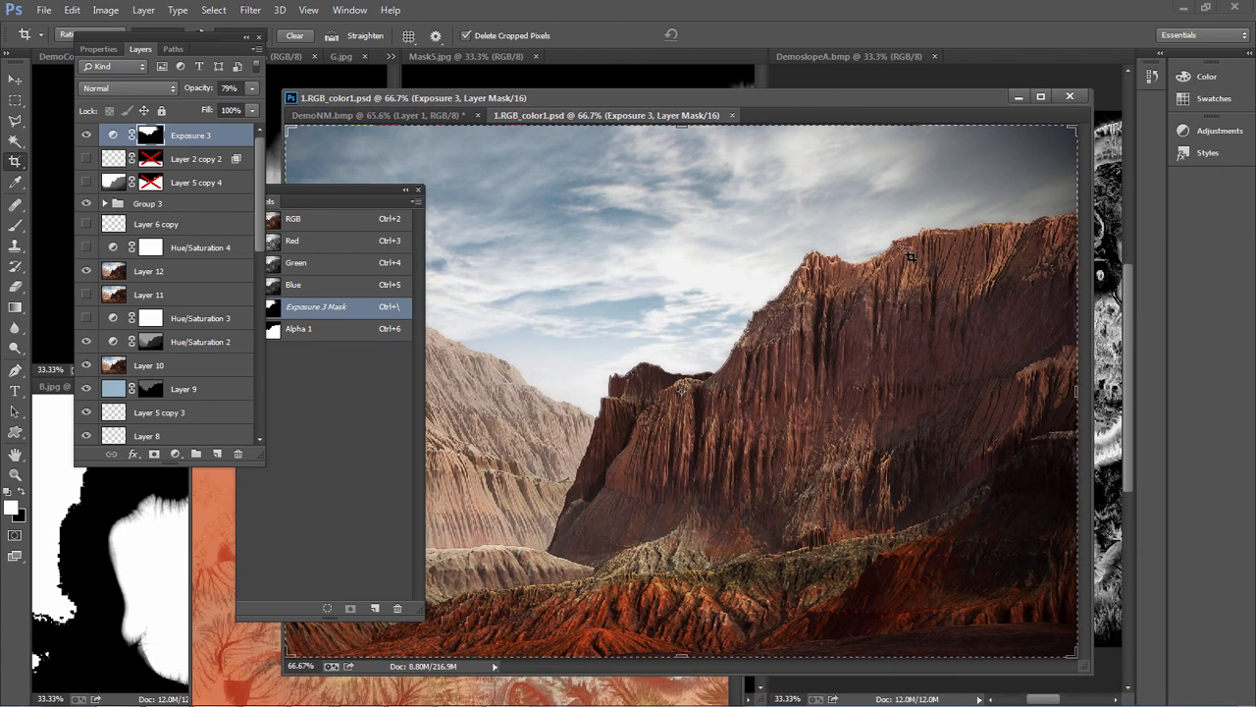
Examine the finished cliff image up close and as a whole
alt+scroll(891, 388, down, 1)
alt+scroll(894, 422, up, 3)
alt+scroll(947, 433, up, 2)
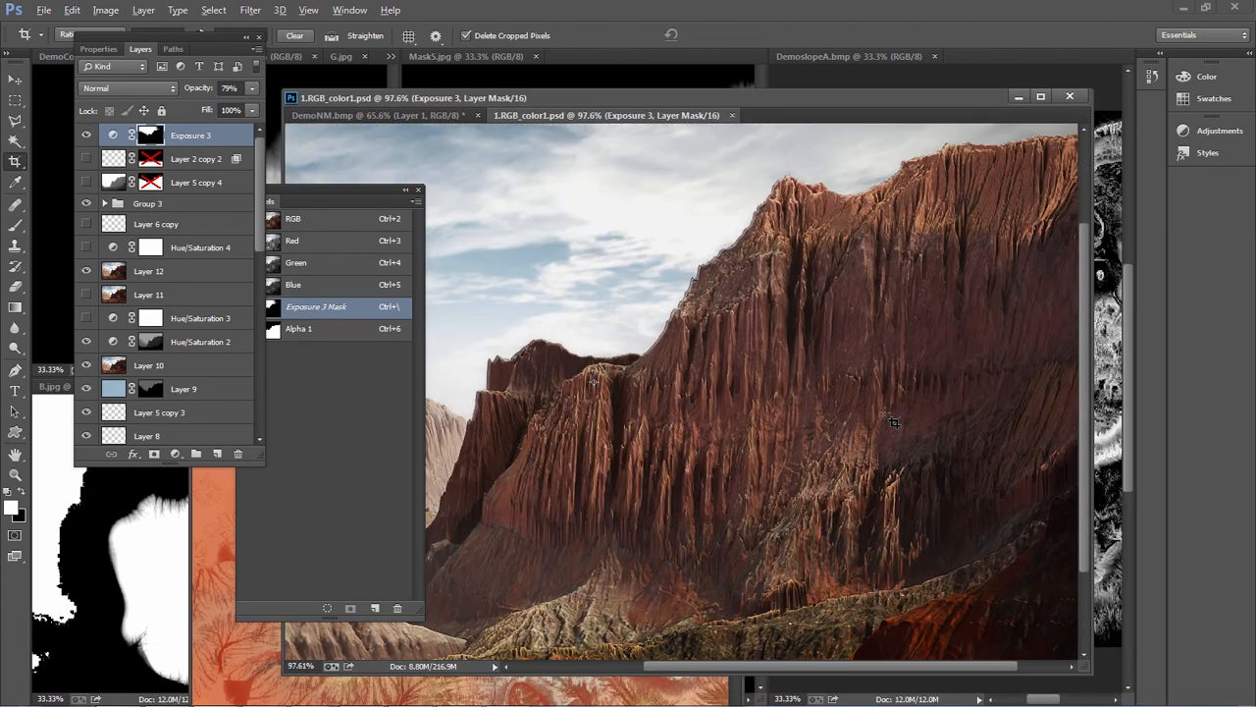
alt+scroll(873, 433, down, 2)
alt+scroll(925, 523, down, 1)
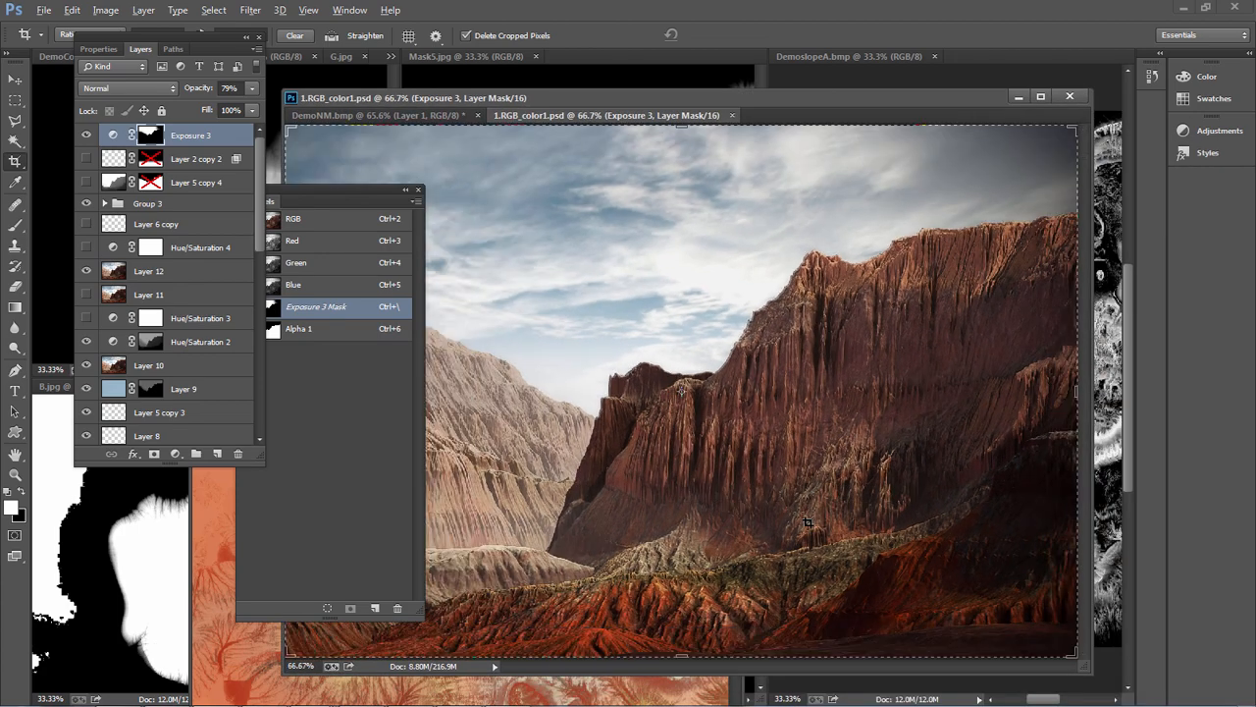
alt+scroll(783, 343, up, 3)
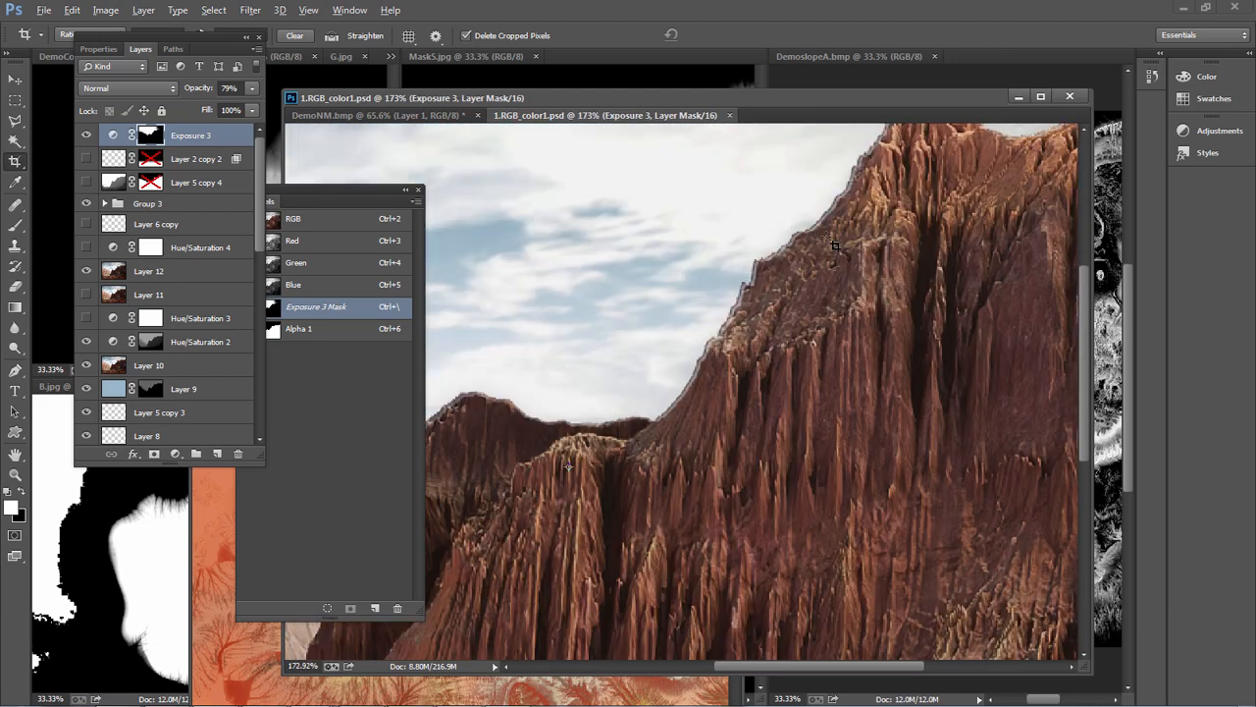
alt+scroll(785, 346, down, 3)
alt+scroll(687, 351, up, 1)
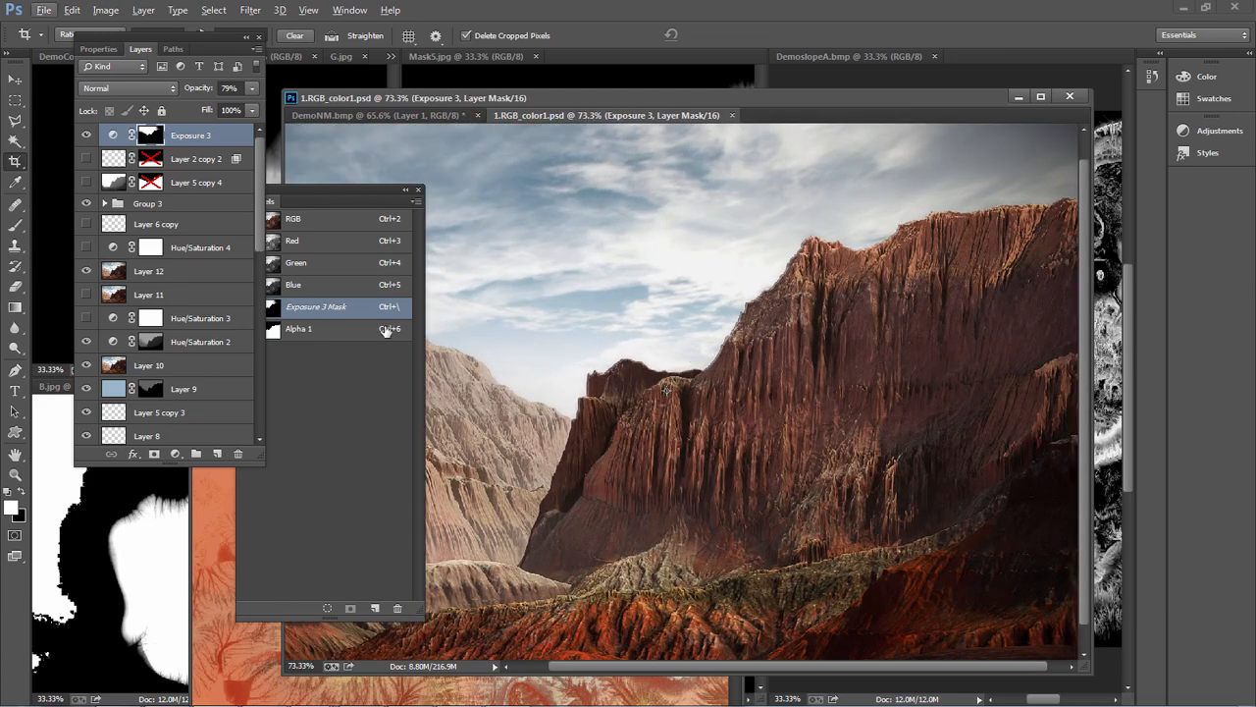
Duplicate the Background layer and place the copy at the top of the layer stack, above Exposure 3
scroll(225, 336, down, 8)
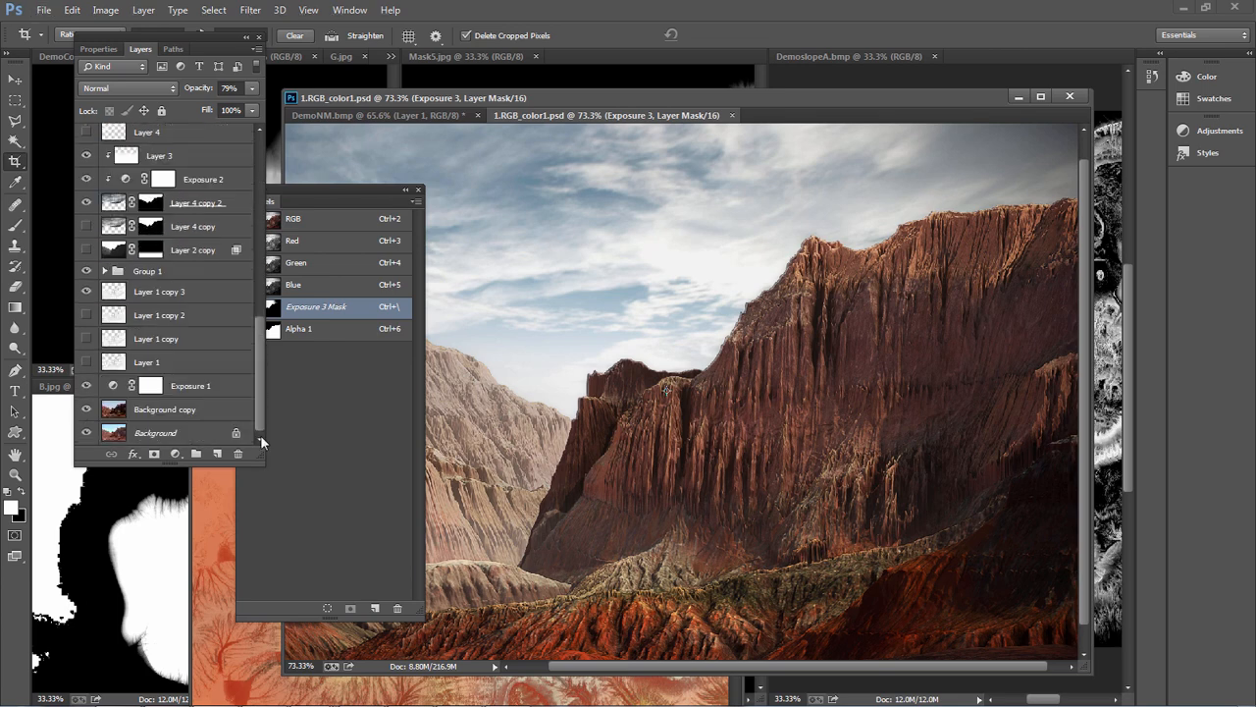
click(147, 410)
click(180, 431)
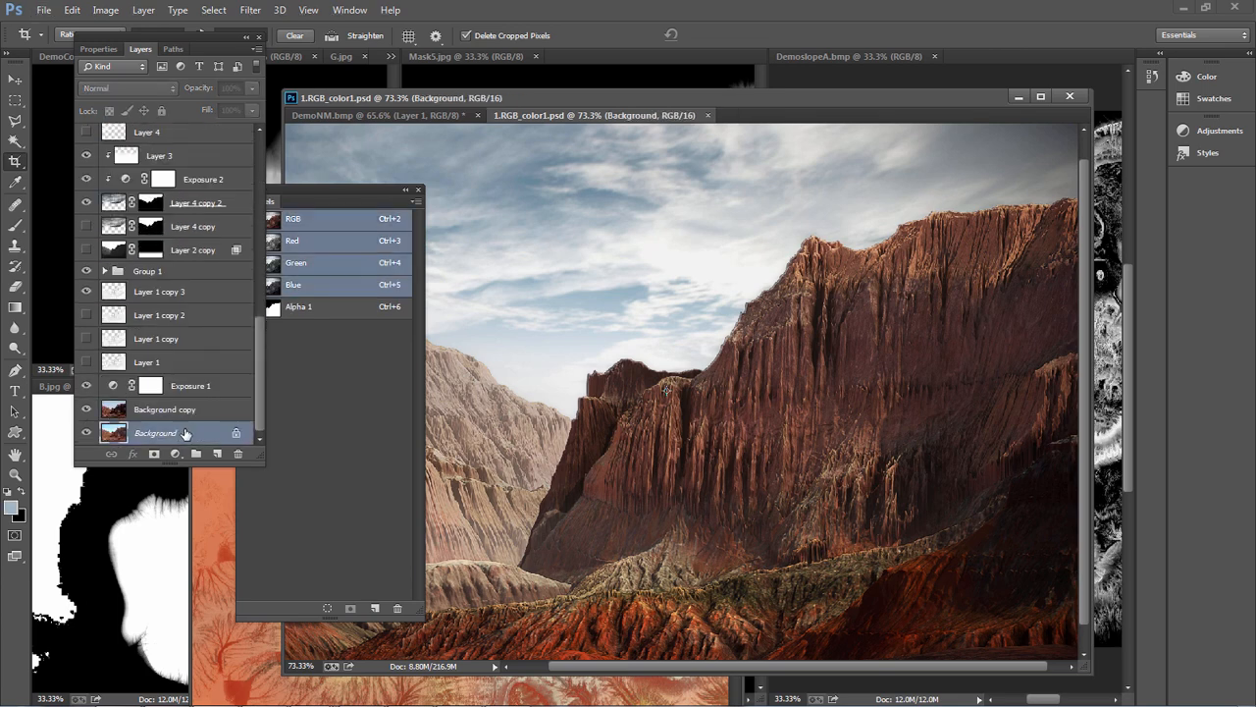
drag(197, 430, 202, 142)
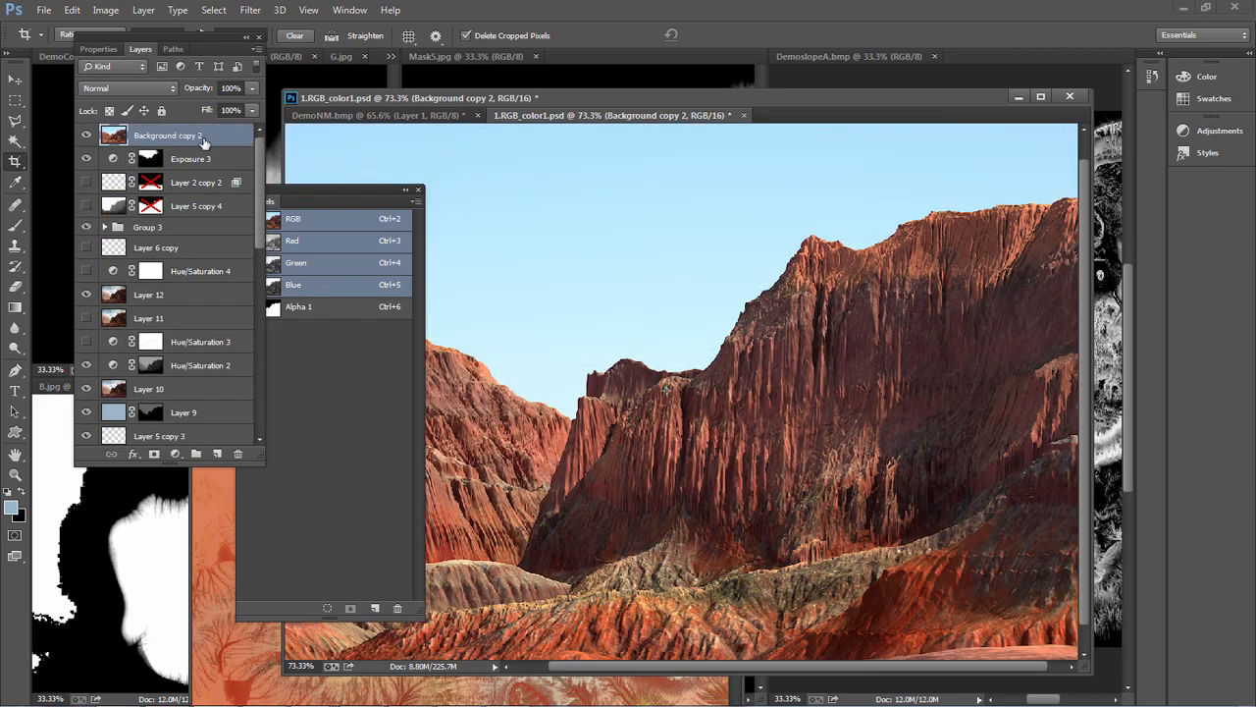
Compare the raw render with the finished cliff image by toggling the visibility of Background copy 2
alt+scroll(779, 432, down, 2)
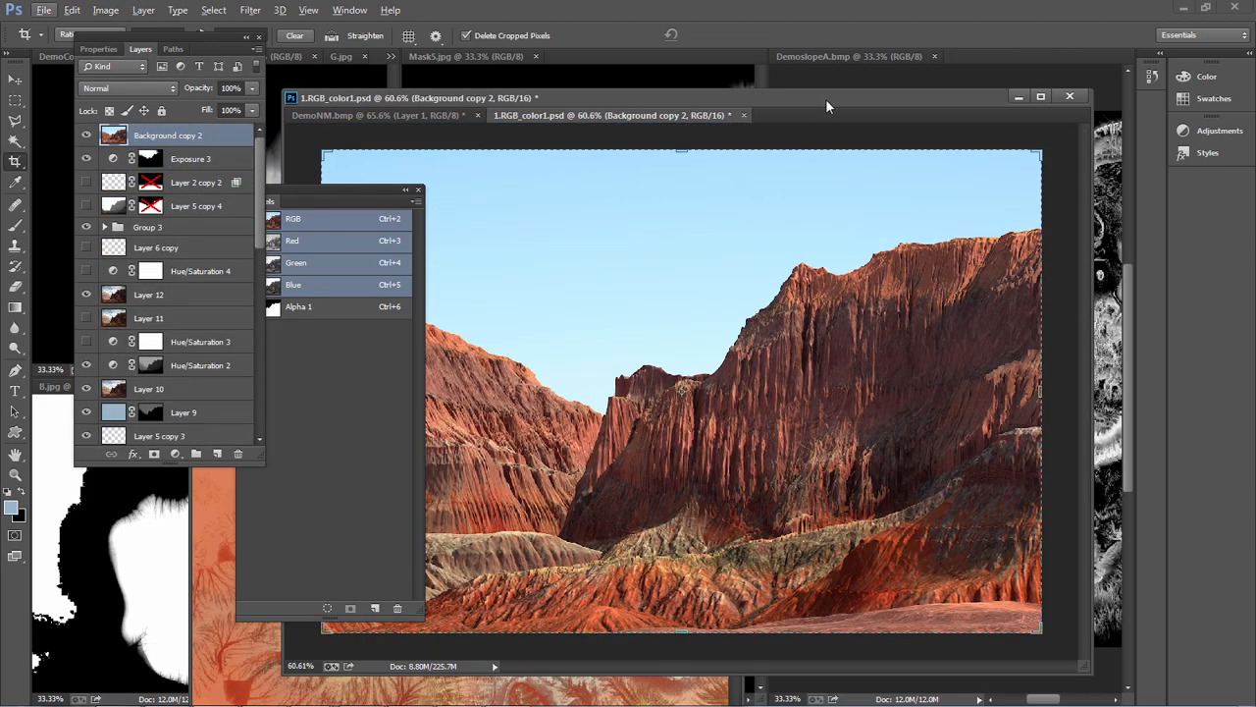
alt+scroll(836, 483, up, 3)
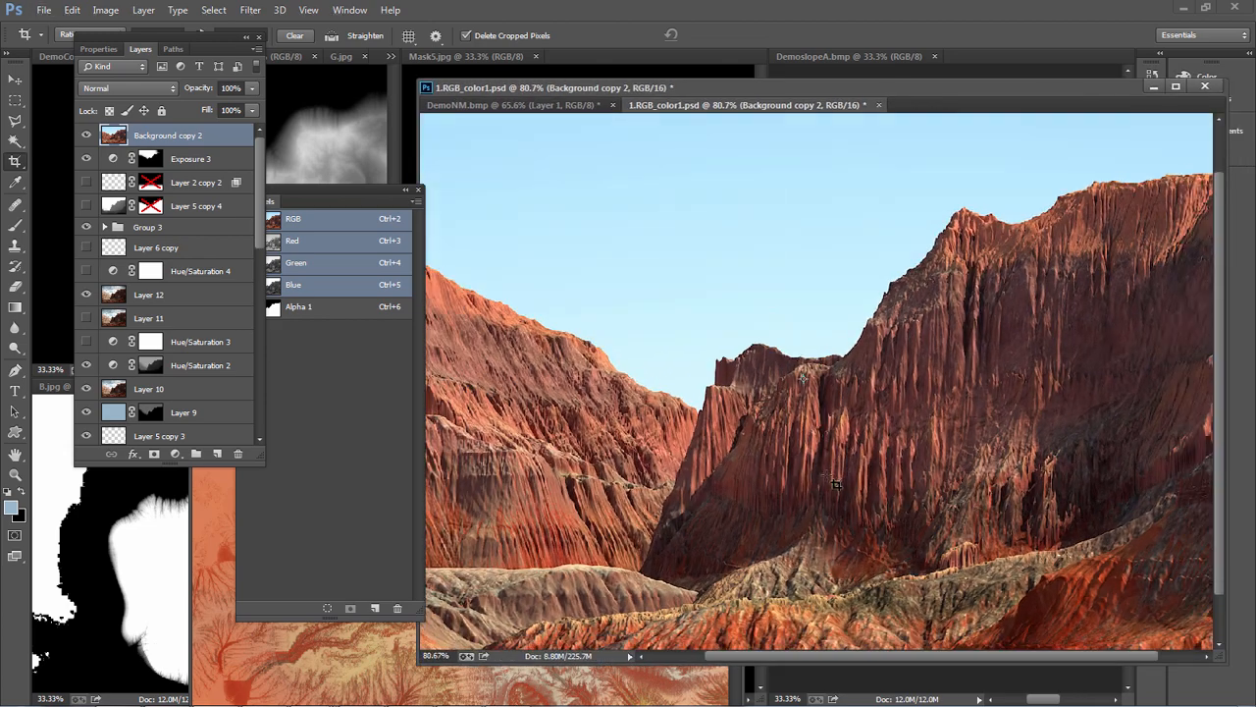
click(87, 137)
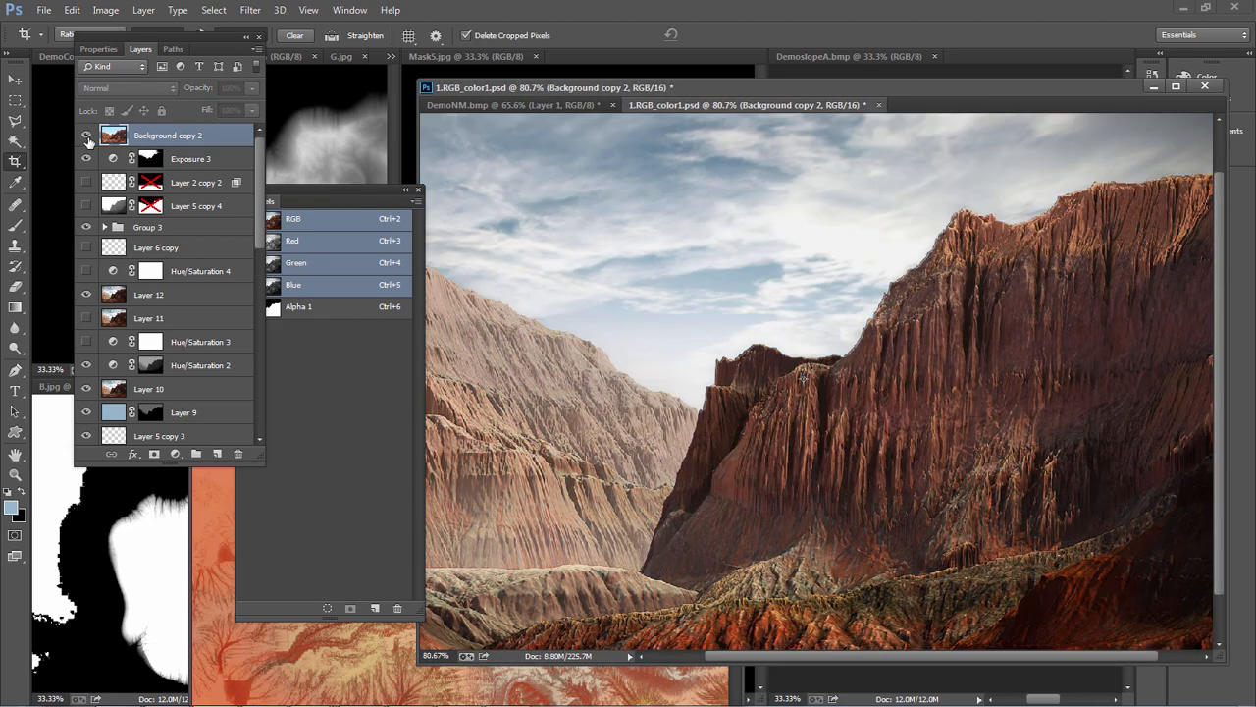
click(86, 136)
click(86, 137)
click(87, 136)
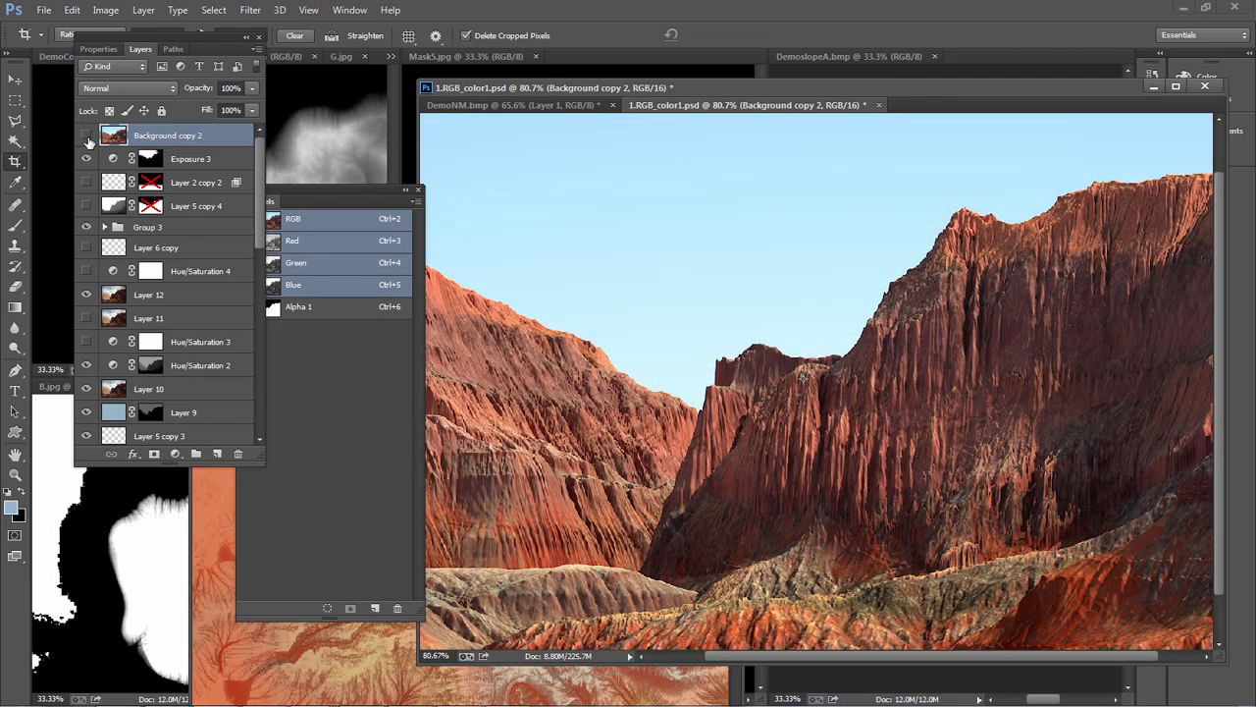
click(86, 137)
click(87, 136)
click(86, 136)
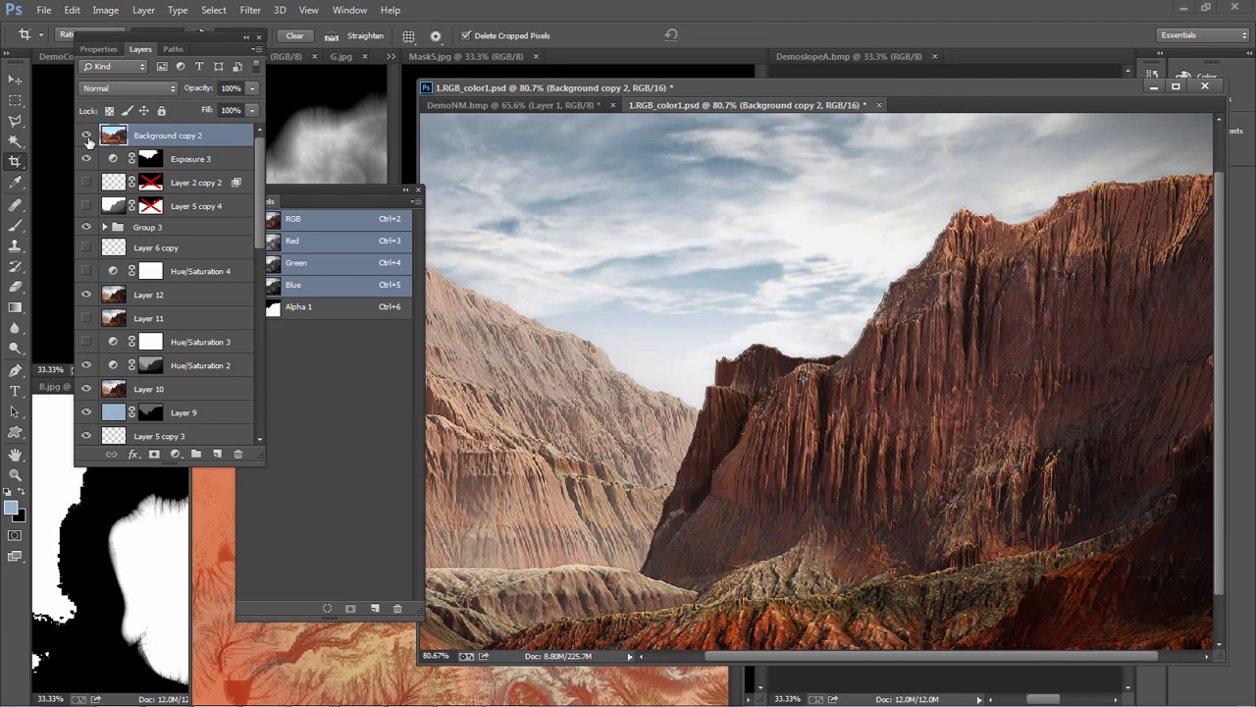
click(87, 136)
Try the Lighten blend mode on Background copy 2
click(127, 87)
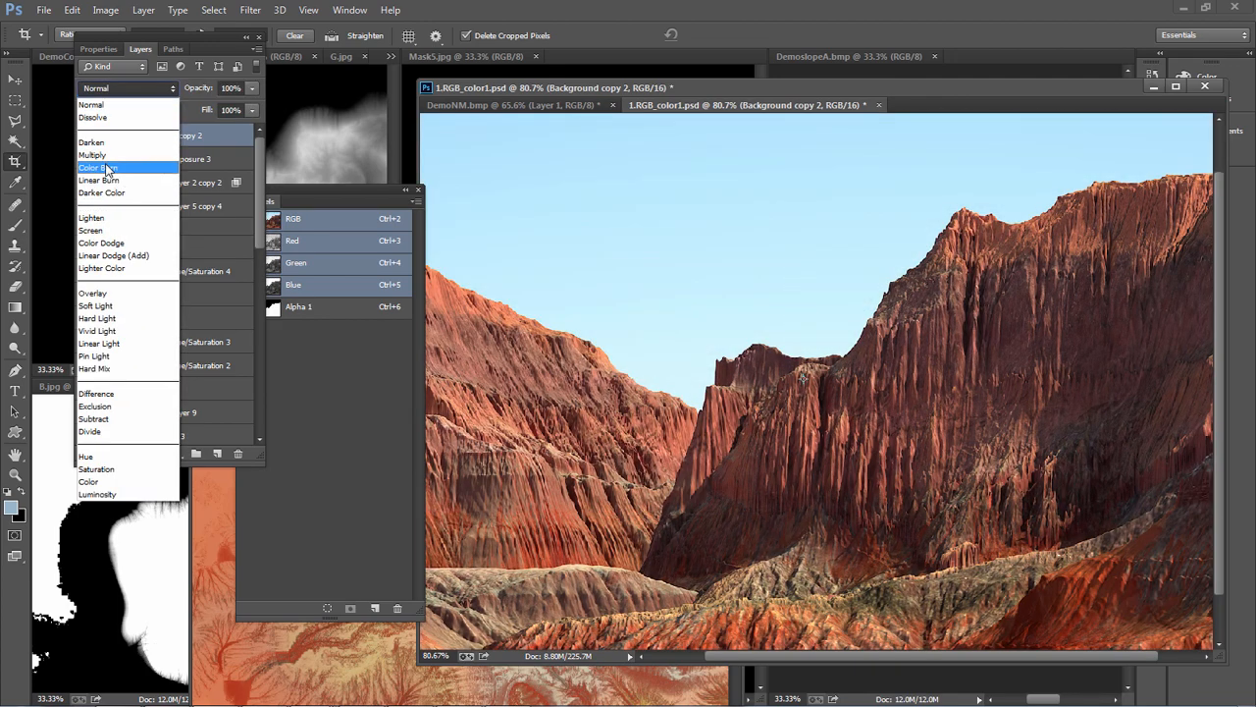
click(111, 170)
scroll(111, 162, down, 1)
scroll(105, 91, down, 3)
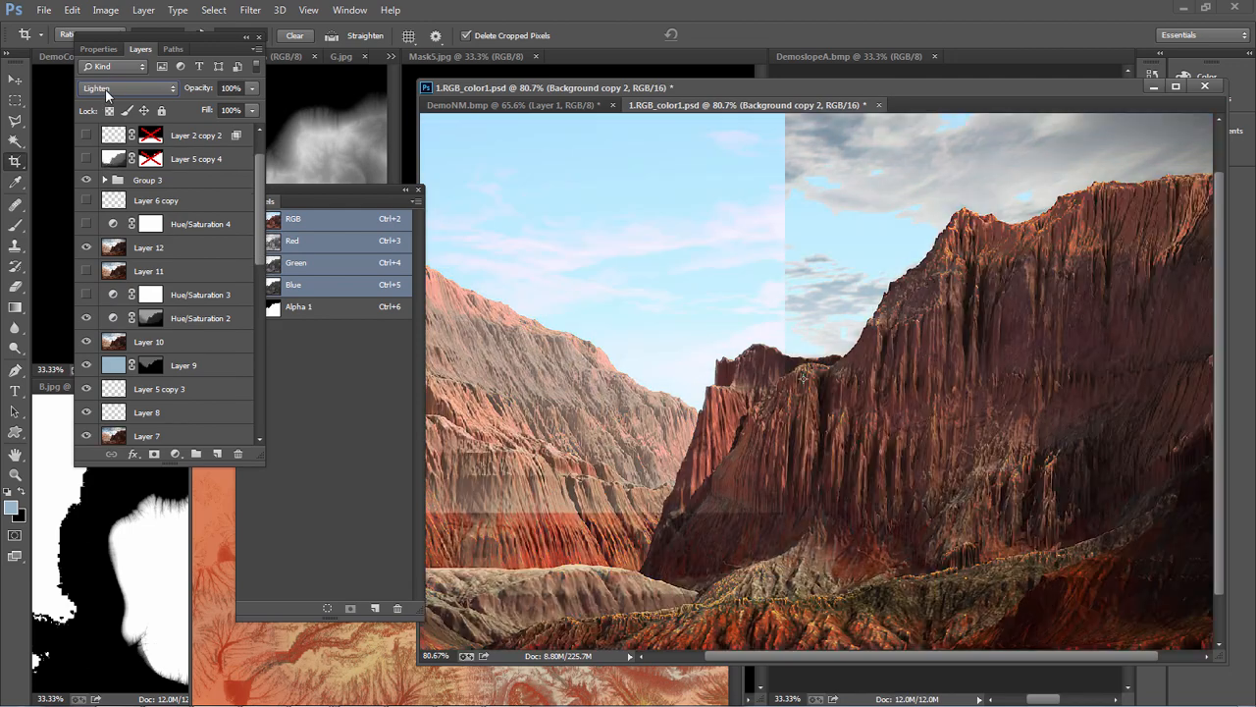
scroll(110, 93, up, 1)
scroll(110, 92, down, 2)
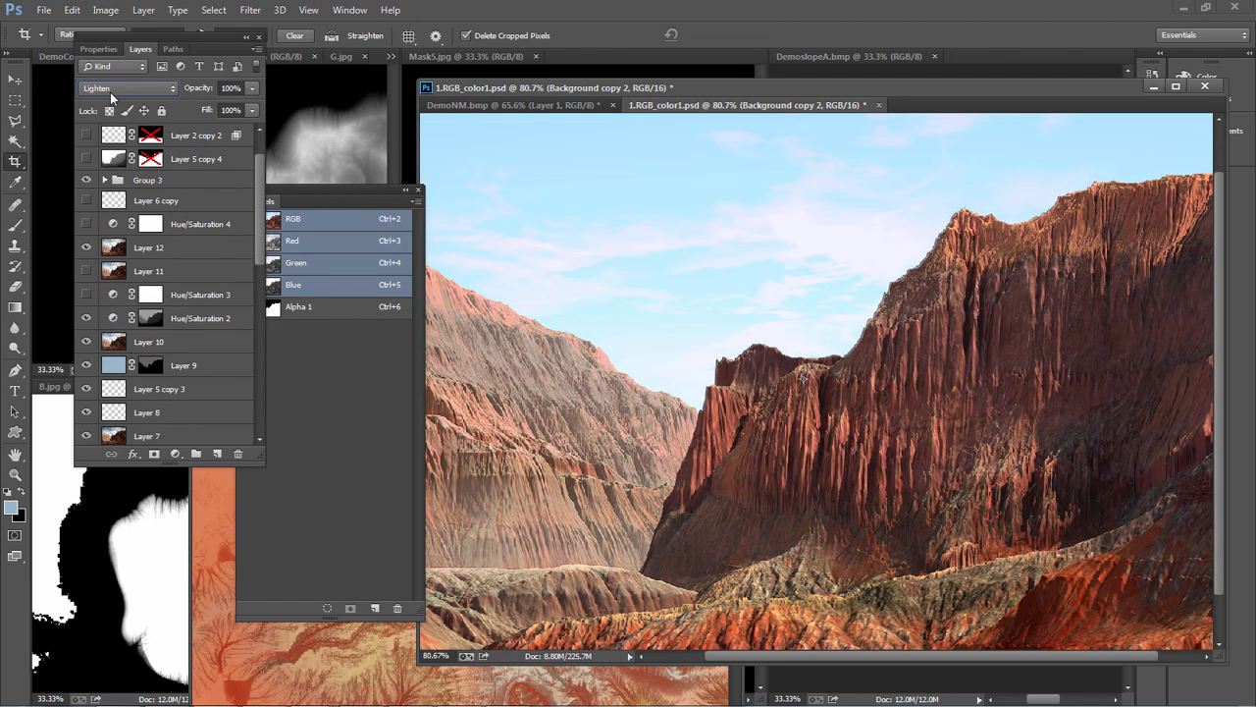
scroll(111, 92, up, 1)
alt+scroll(766, 371, down, 2)
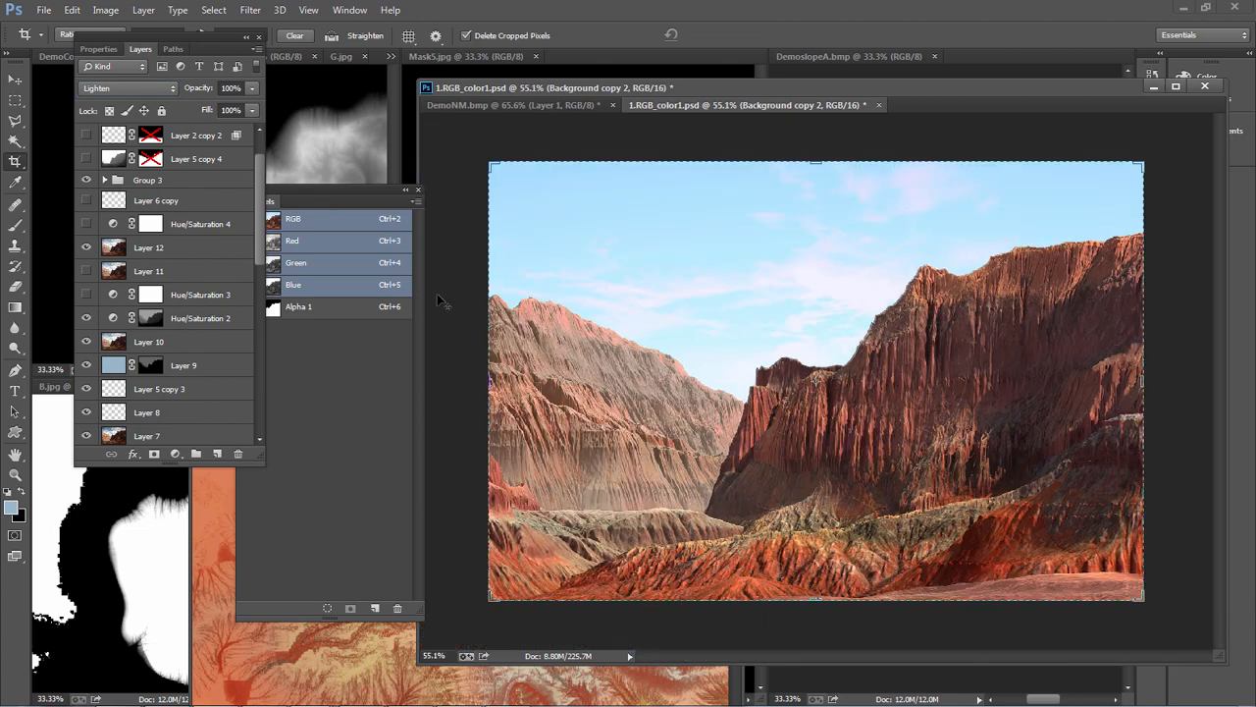
Toggle Background copy 2 off and on to compare the Lighten blend with the finished image underneath
scroll(172, 158, up, 2)
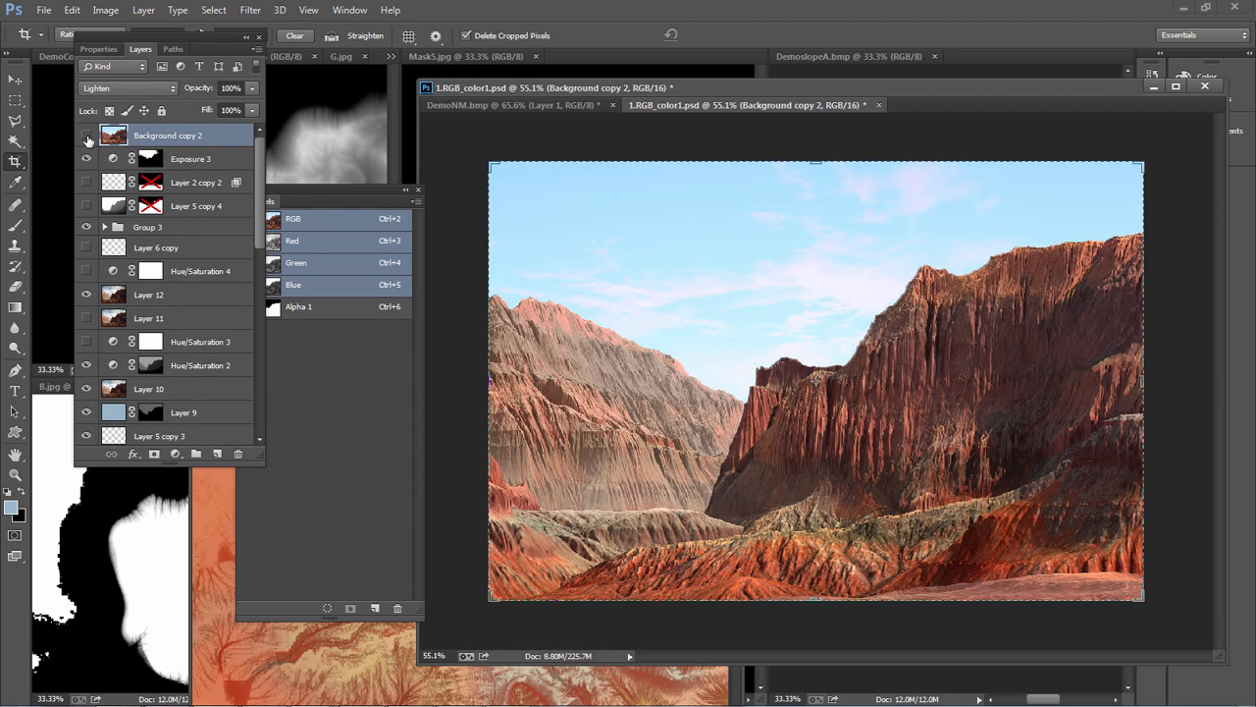
click(87, 135)
click(87, 135)
click(87, 136)
click(87, 135)
click(88, 135)
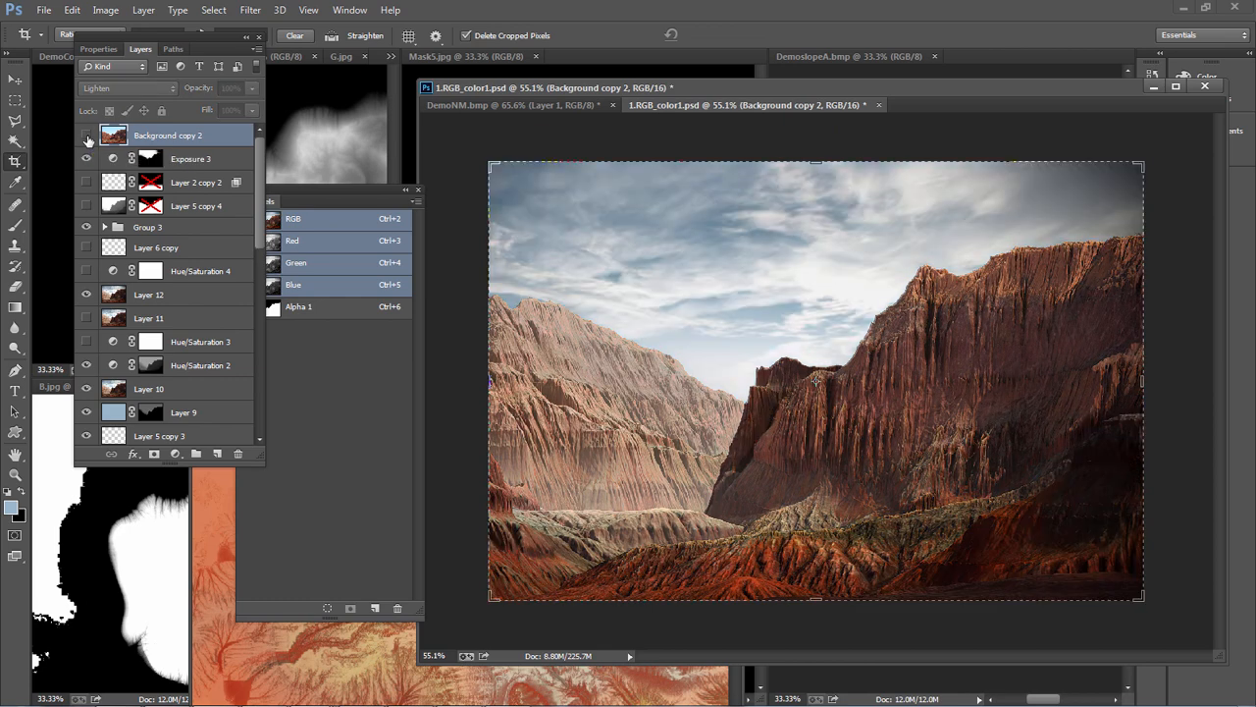
click(88, 136)
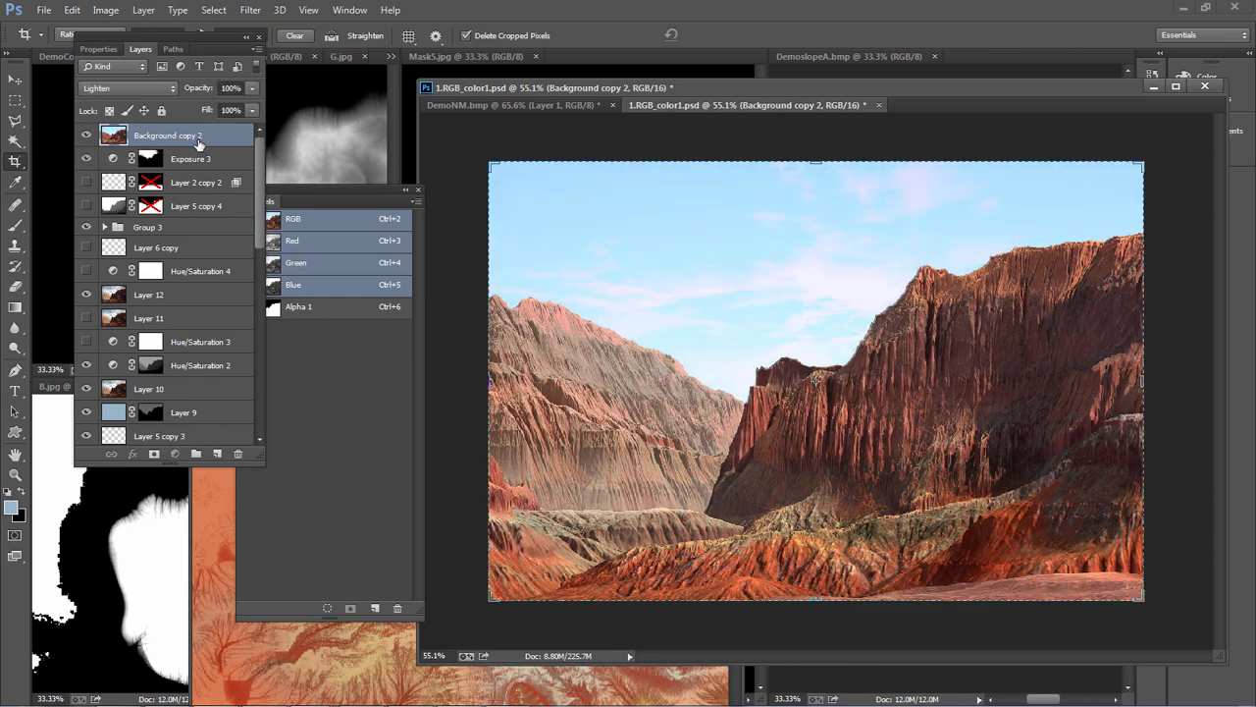
Place a copy of the masked cloud layer above Background copy 2 and brighten only that copy with a clipped Exposure adjustment layer
drag(259, 232, 208, 135)
click(215, 331)
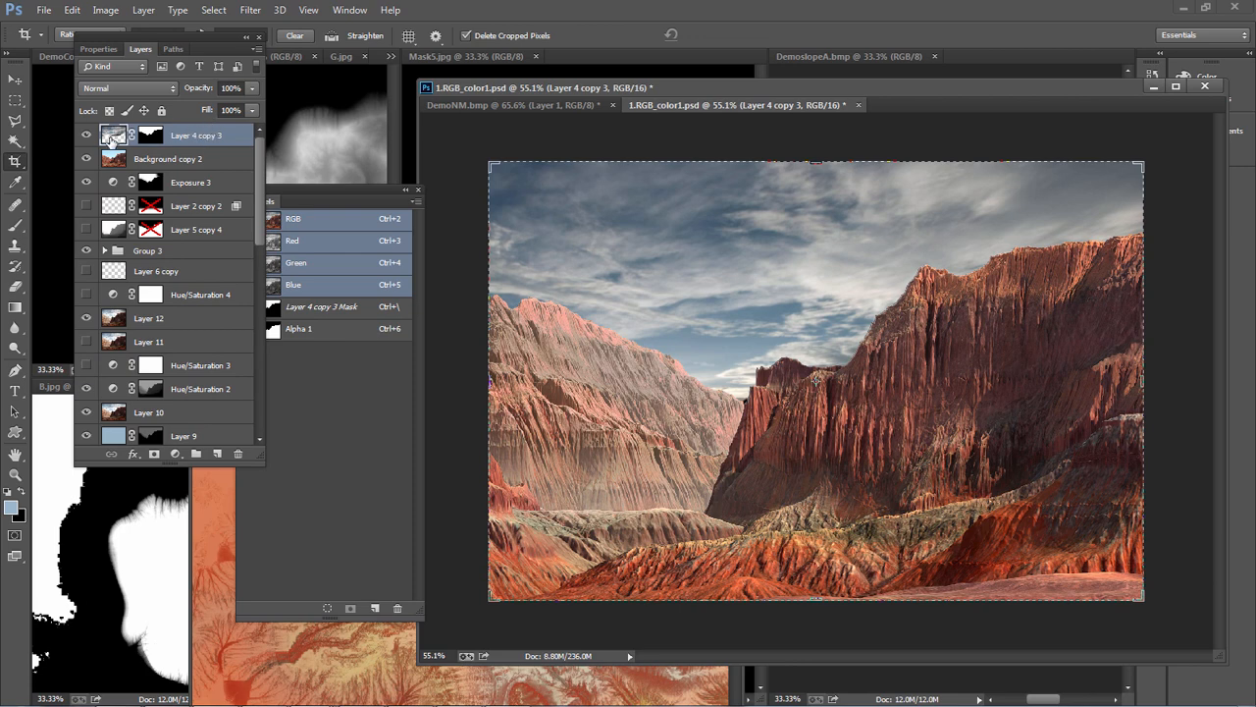
click(175, 455)
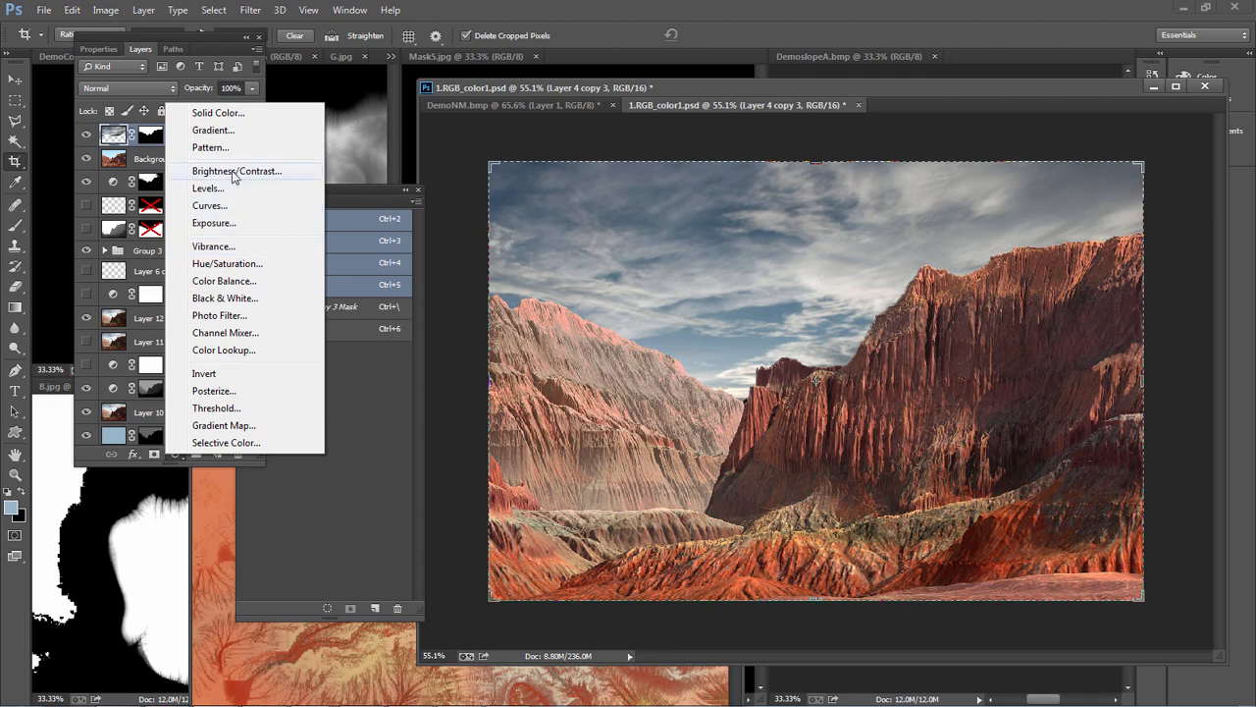
click(221, 224)
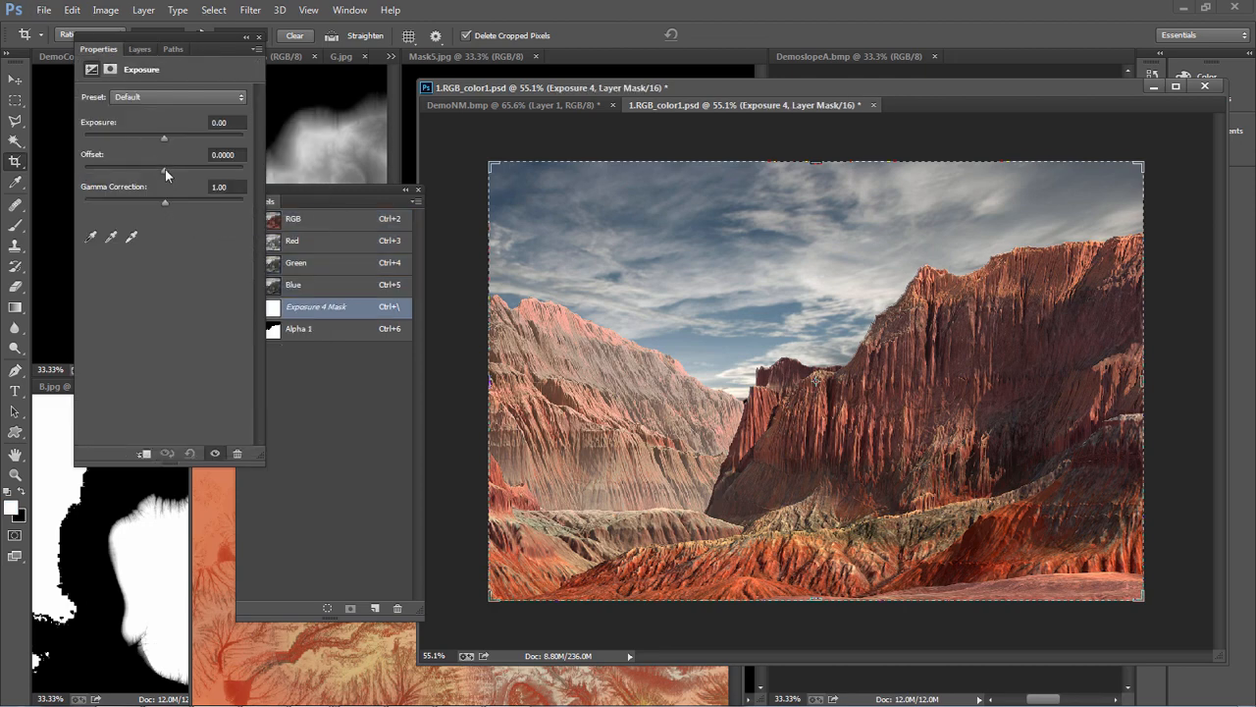
mouse_move(164, 137)
mouse_down()
mouse_move(200, 136)
mouse_move(181, 137)
mouse_up()
click(145, 48)
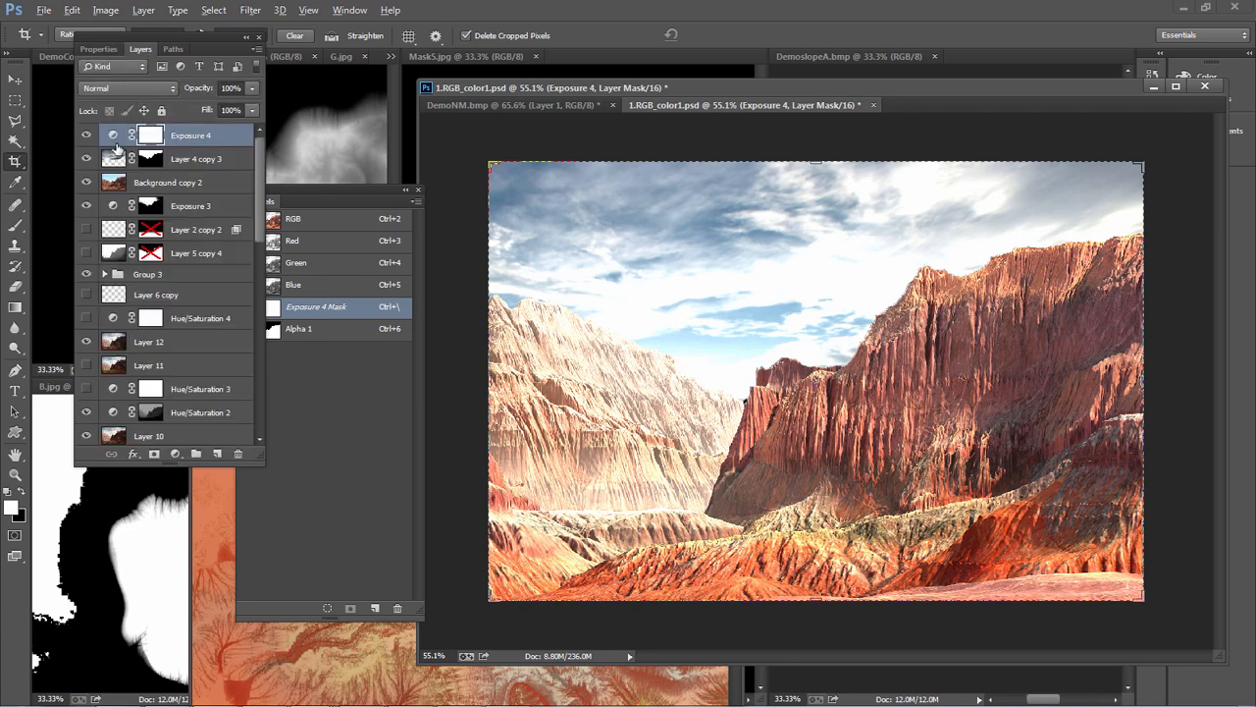
alt+click(118, 147)
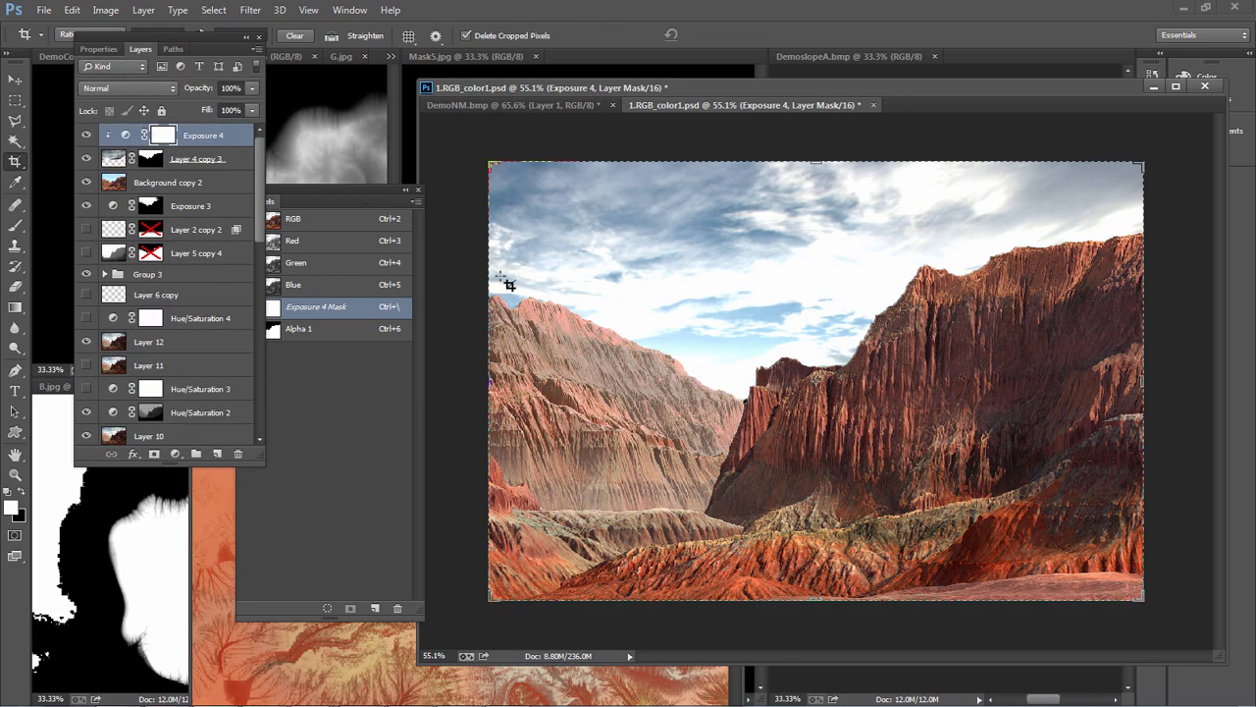
Set Background copy 2 to the Normal blend mode at 32% opacity
click(87, 182)
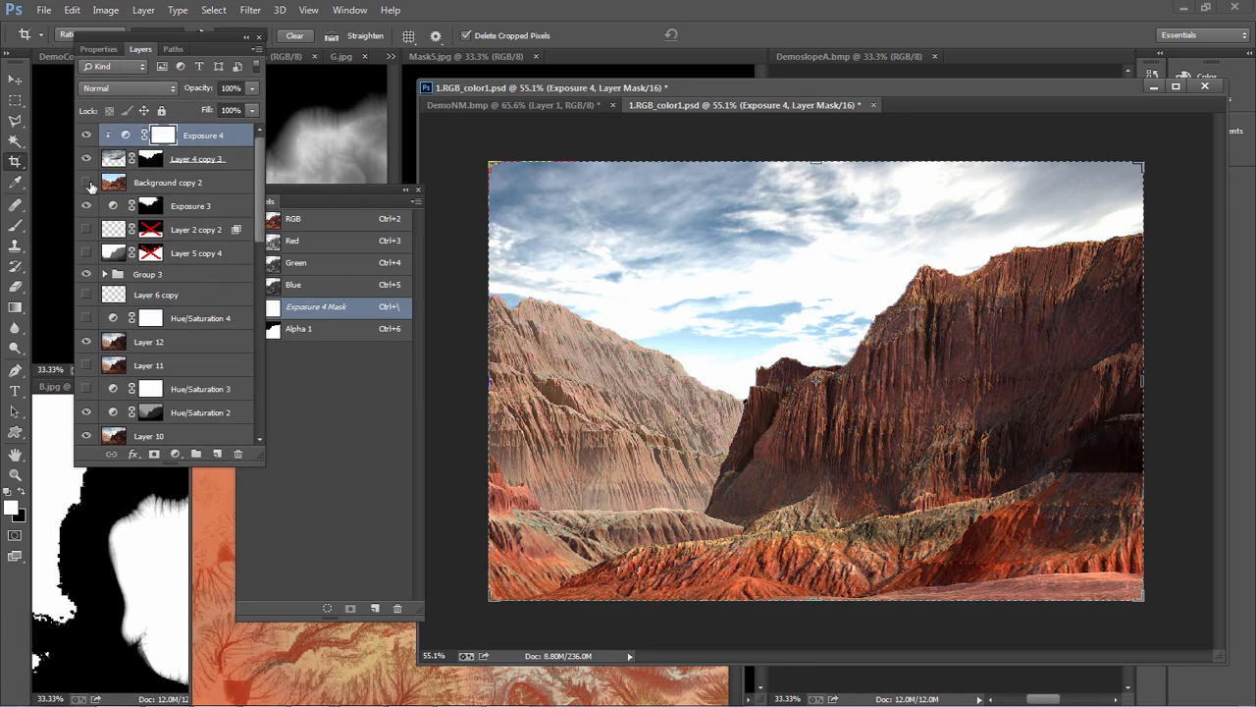
click(150, 177)
click(150, 90)
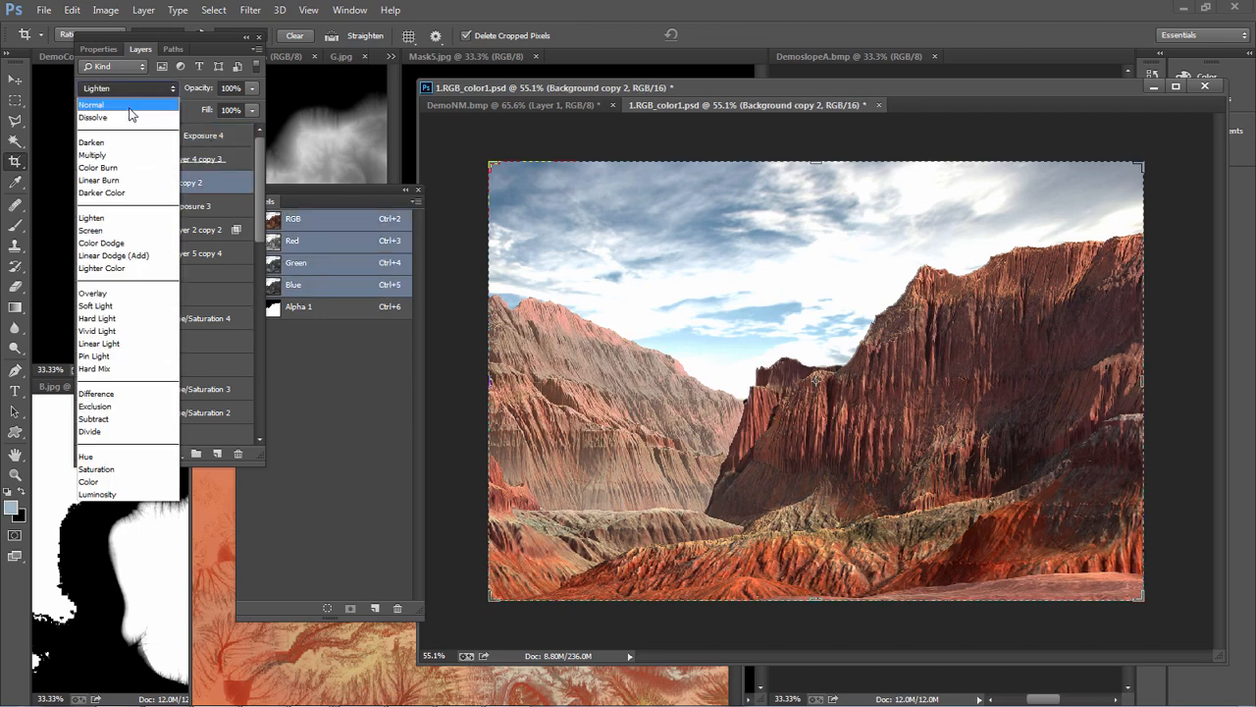
click(129, 108)
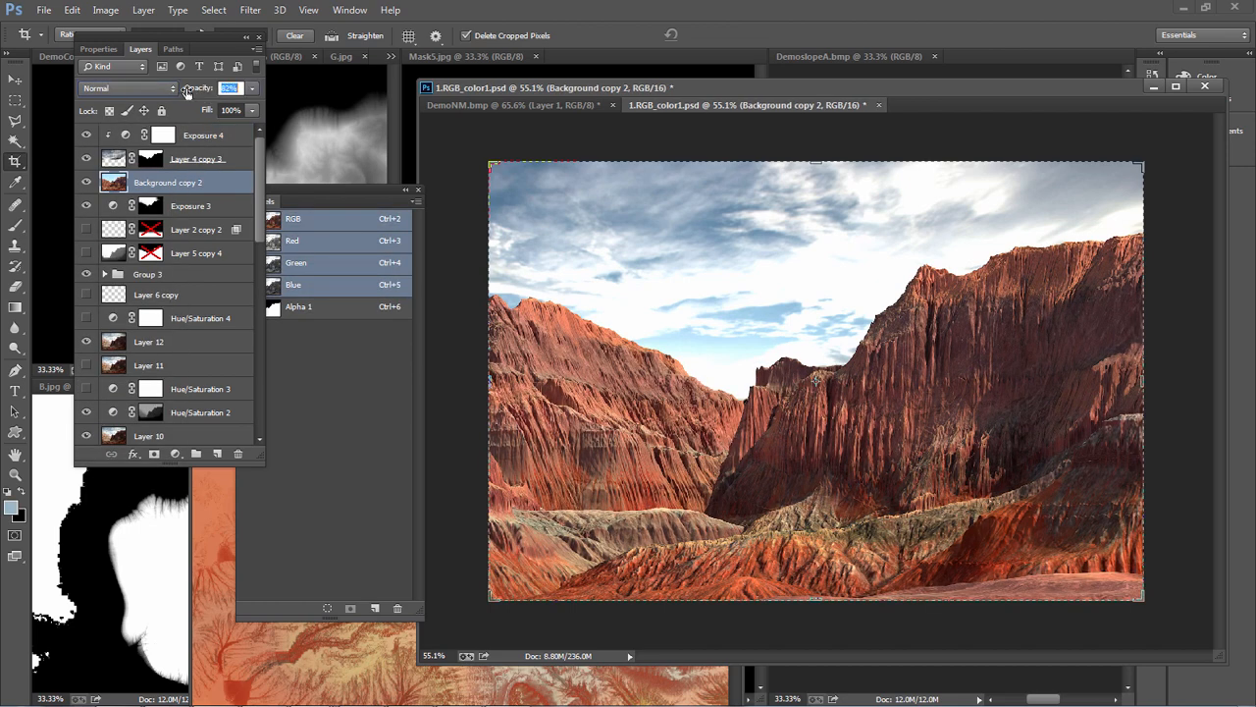
drag(187, 92, 147, 87)
Examine the blended cliffs, sky and foreground up close and as a whole image
key(alt)
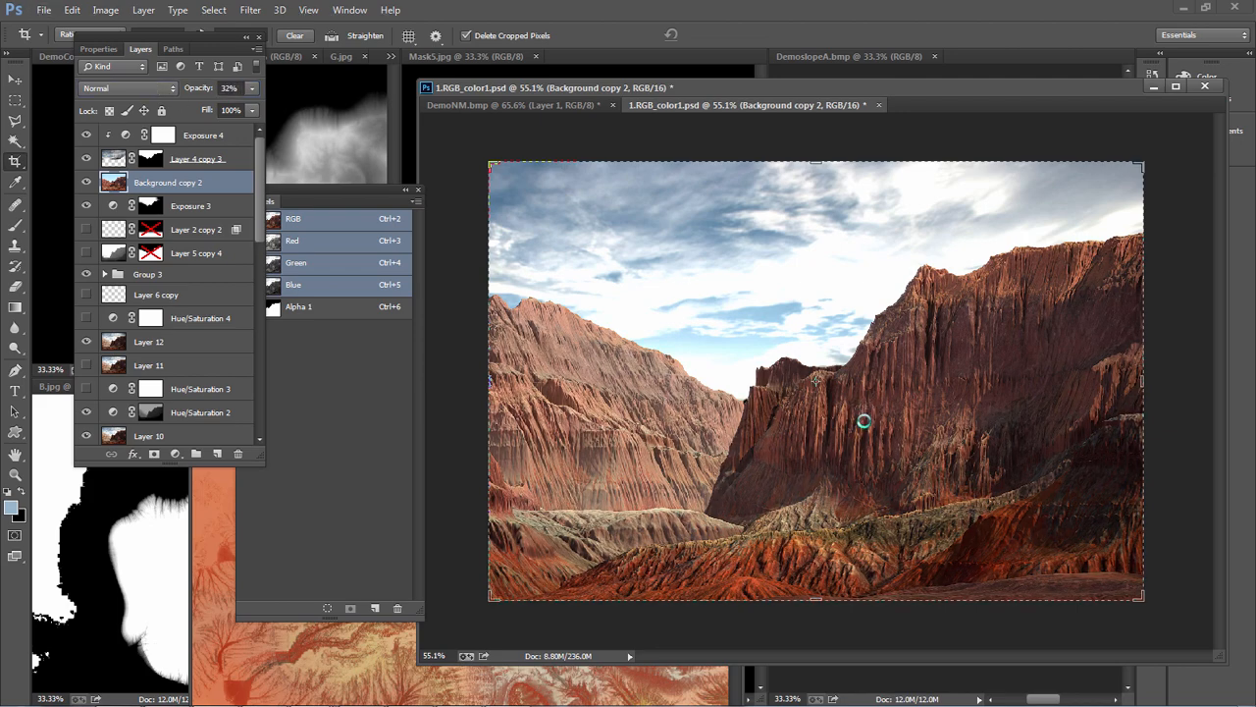
alt+scroll(863, 421, up, 3)
key(Escape)
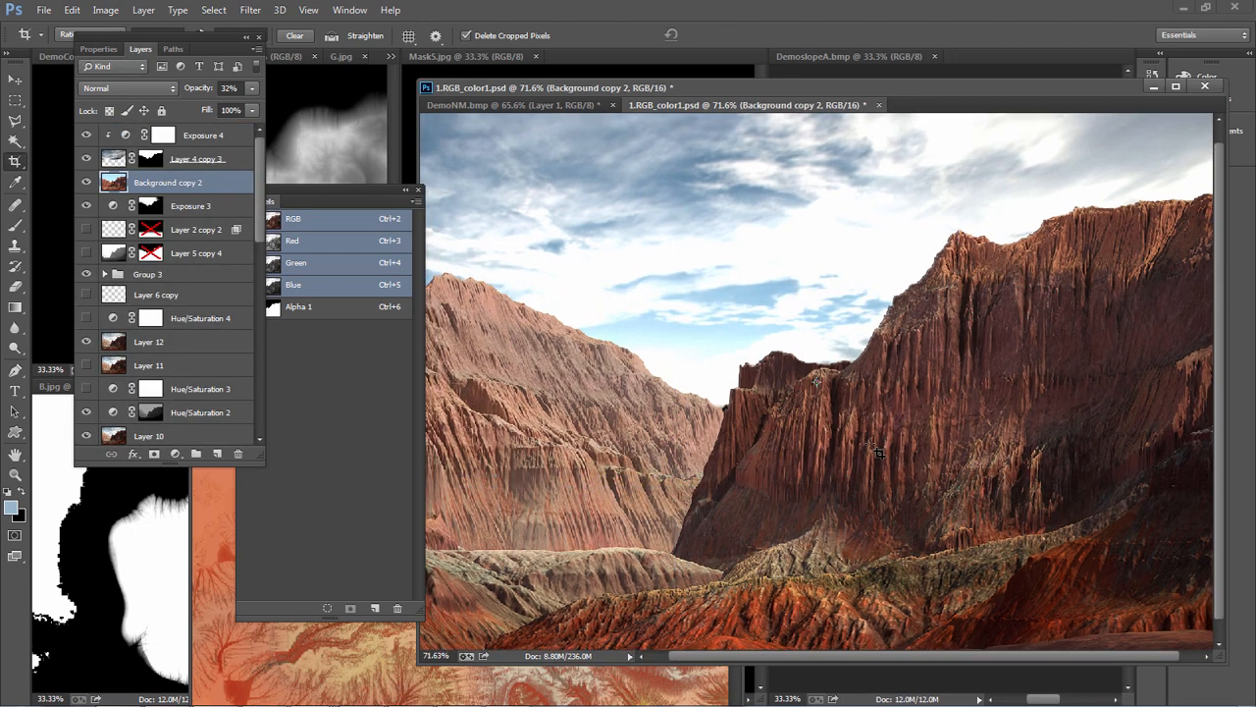
alt+scroll(879, 457, down, 2)
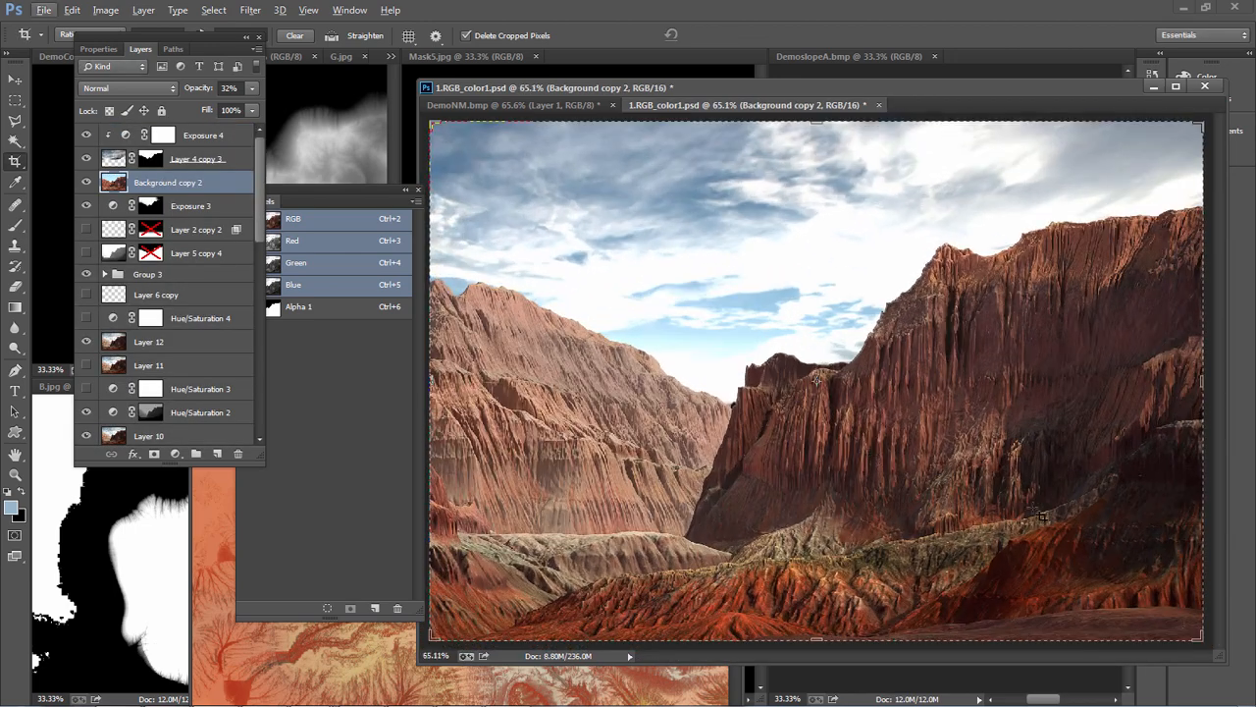
alt+scroll(969, 422, up, 3)
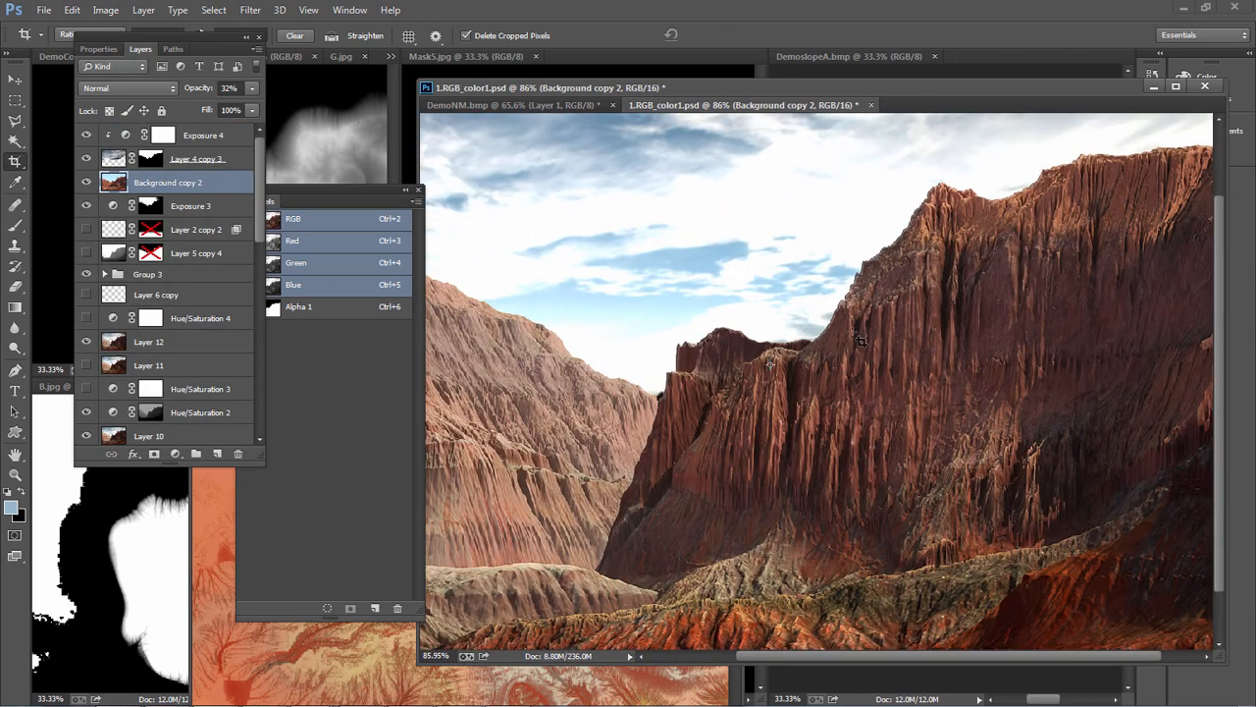
alt+scroll(977, 479, down, 2)
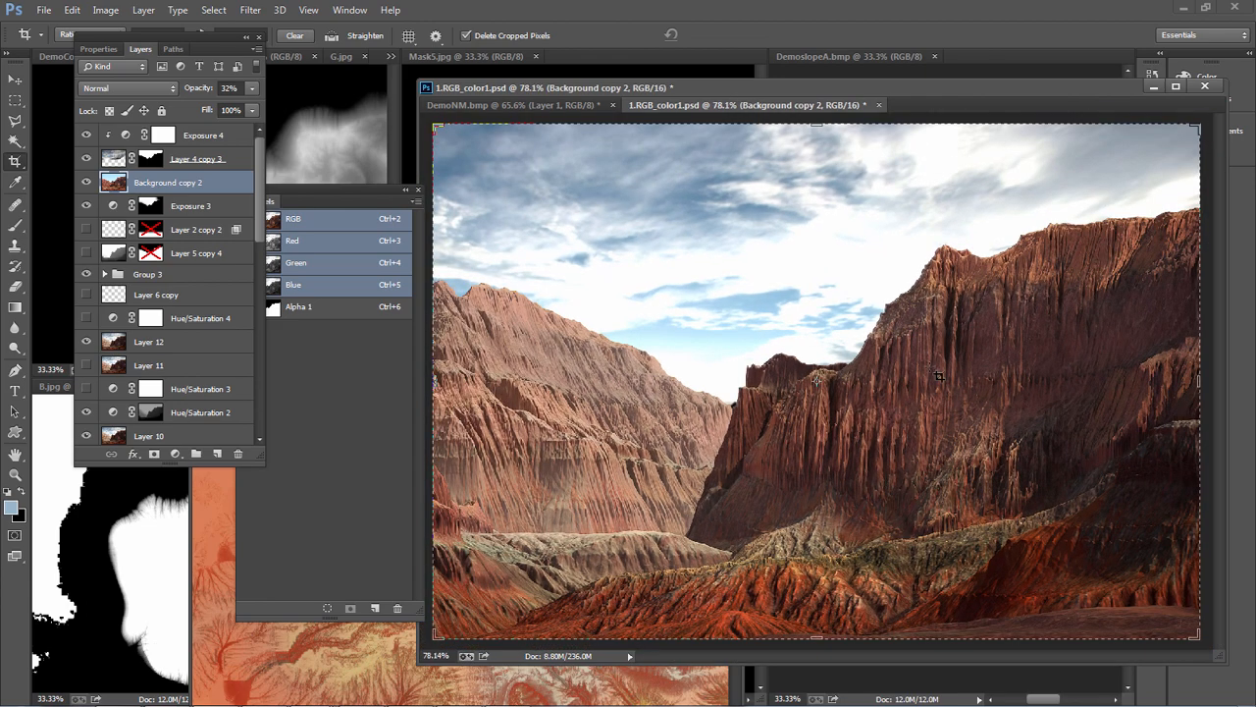
alt+scroll(937, 375, up, 1)
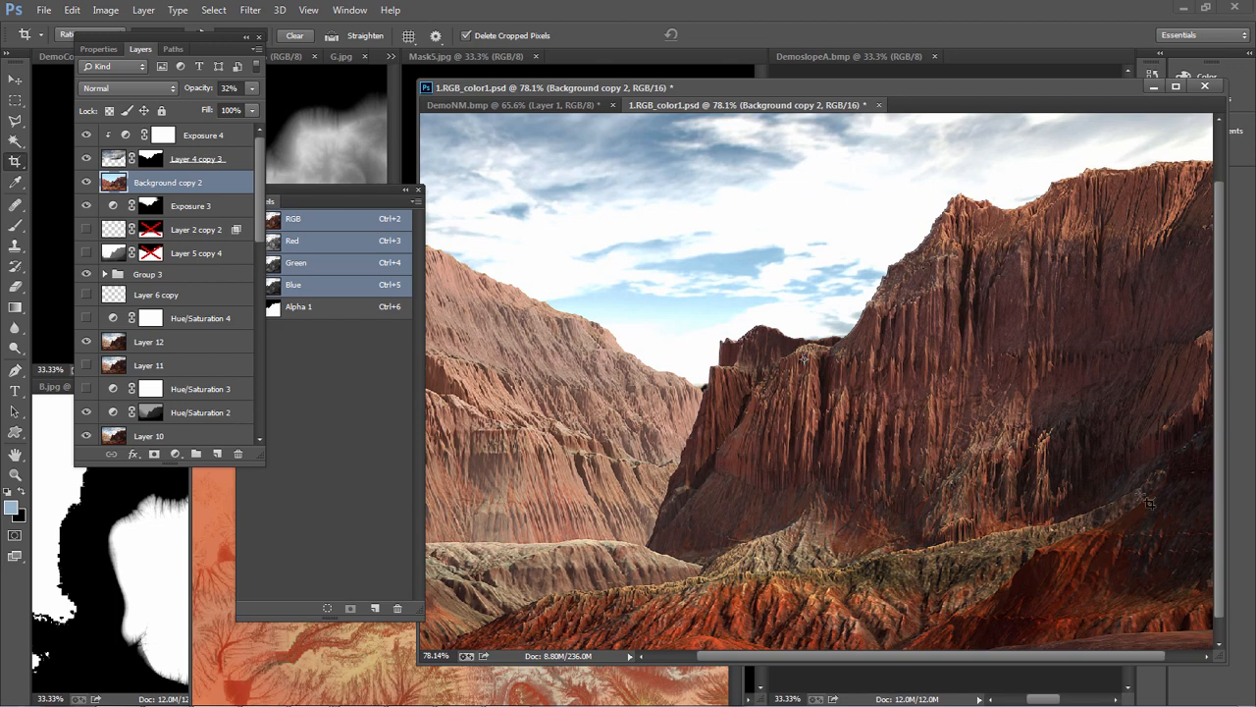
alt+scroll(1149, 503, down, 3)
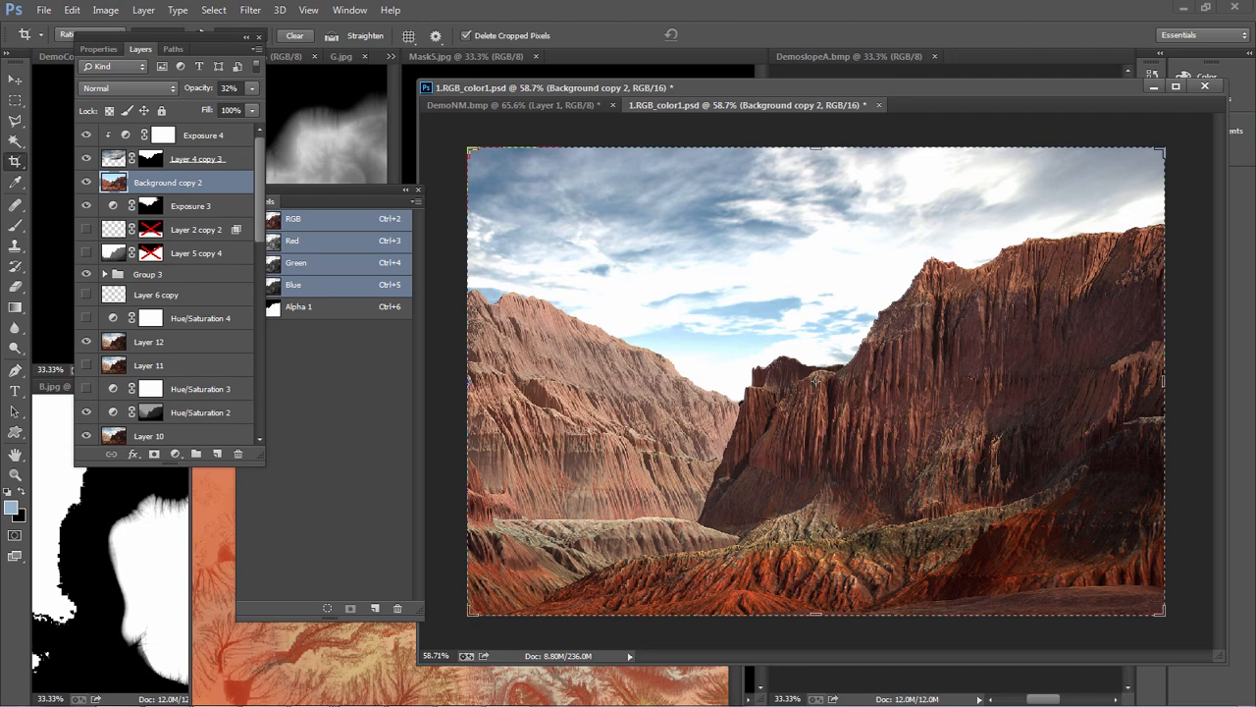
Switch to 3ds Max and inspect the terrain from an angled view, in both wireframe and shaded display
key(alt+Tab)
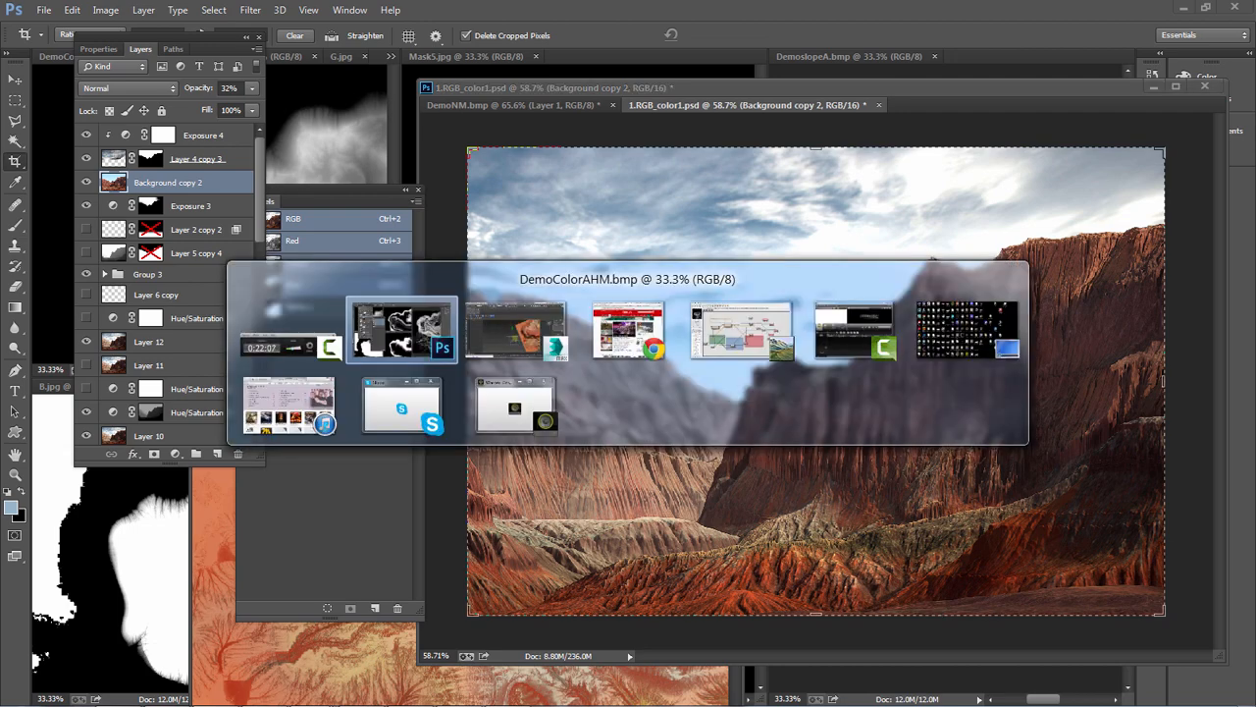
key(alt+Tab)
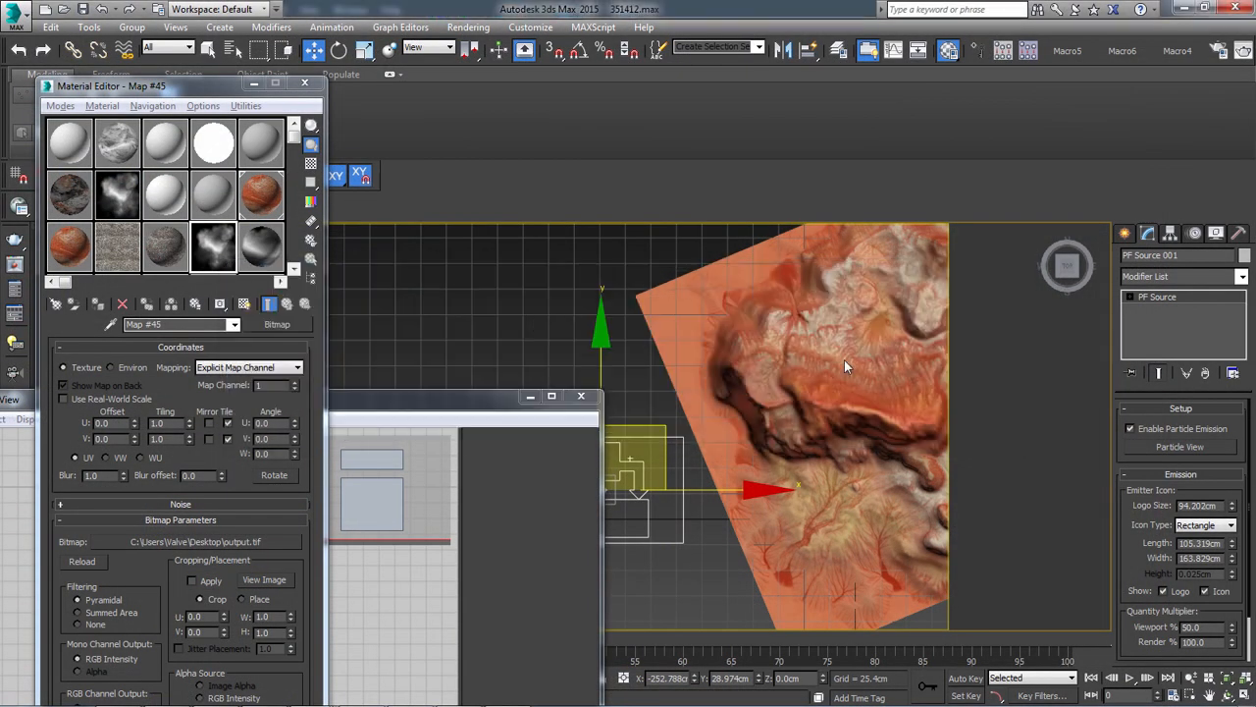
middle_drag(798, 422, 656, 299)
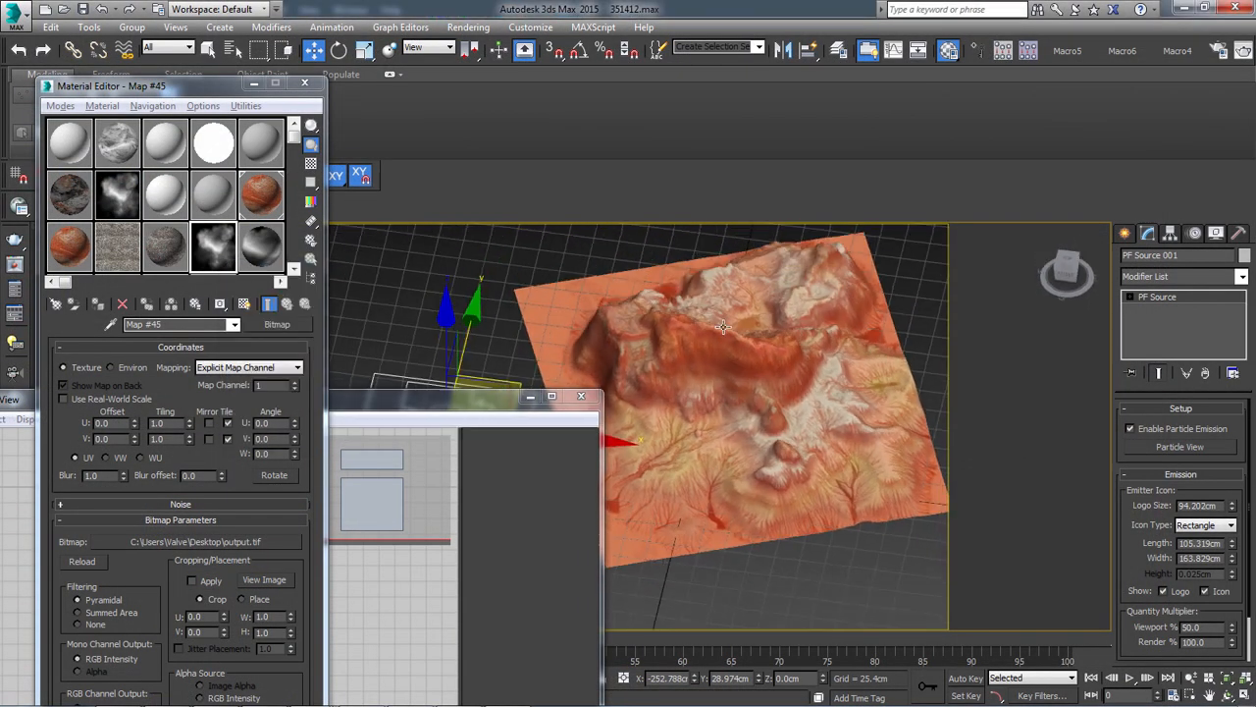
scroll(707, 392, up, 8)
middle_drag(765, 442, 711, 363)
key(F3)
key(F3)
key(F3)
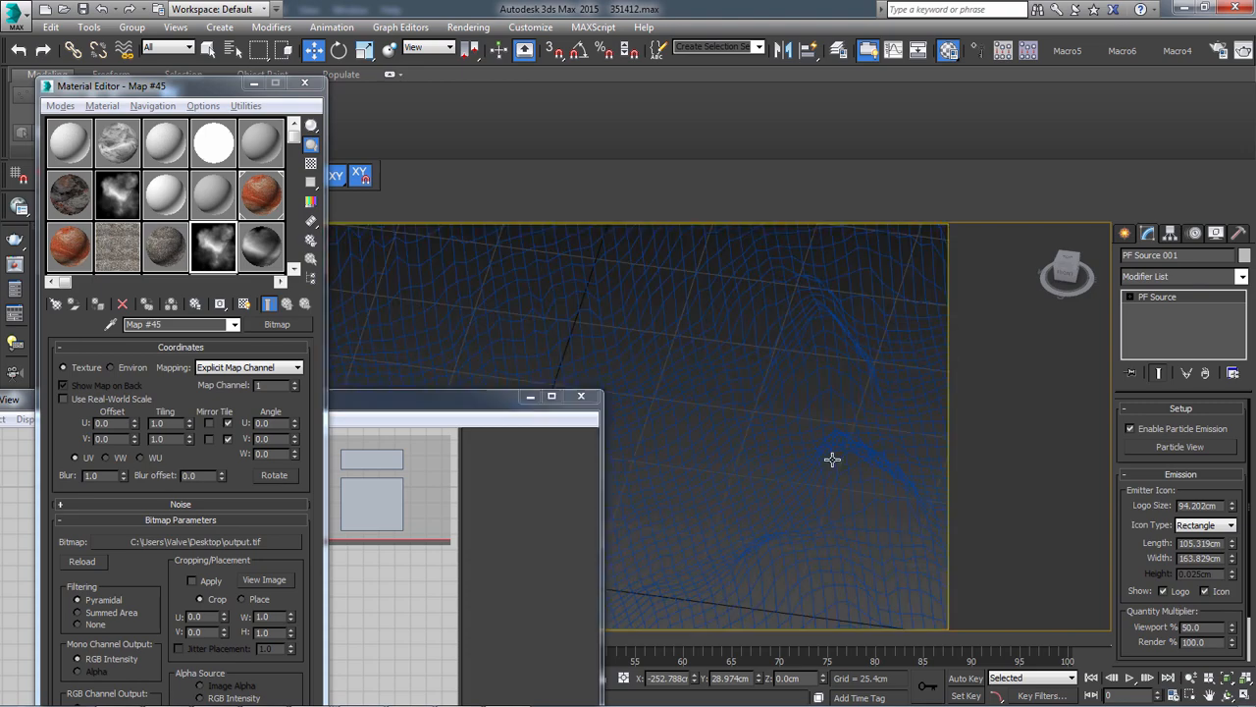
mouse_move(720, 421)
alt+middle_down()
mouse_move(841, 366)
mouse_move(695, 454)
mouse_move(660, 499)
alt+middle_up()
scroll(841, 366, down, 6)
scroll(777, 401, up, 3)
key(F3)
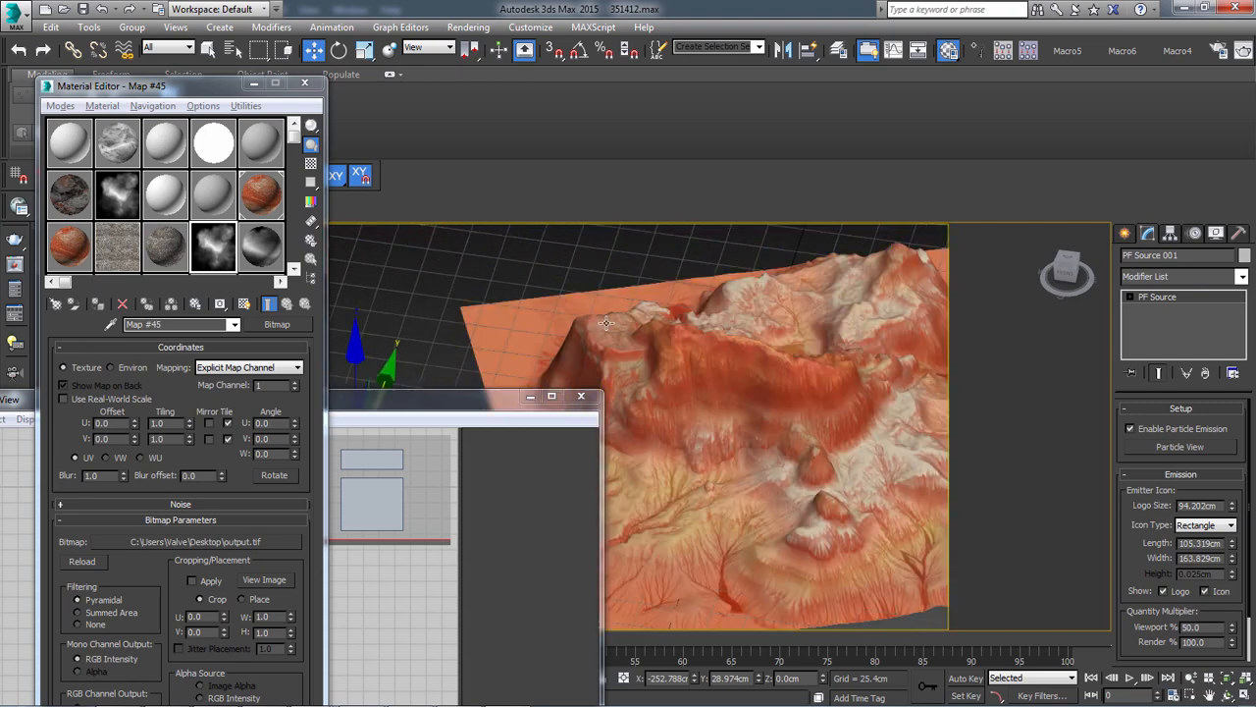
Copy the output.tif bitmap map into the diffuse slot of the 10 - Default material
drag(412, 398, 449, 204)
middle_drag(707, 455, 721, 411)
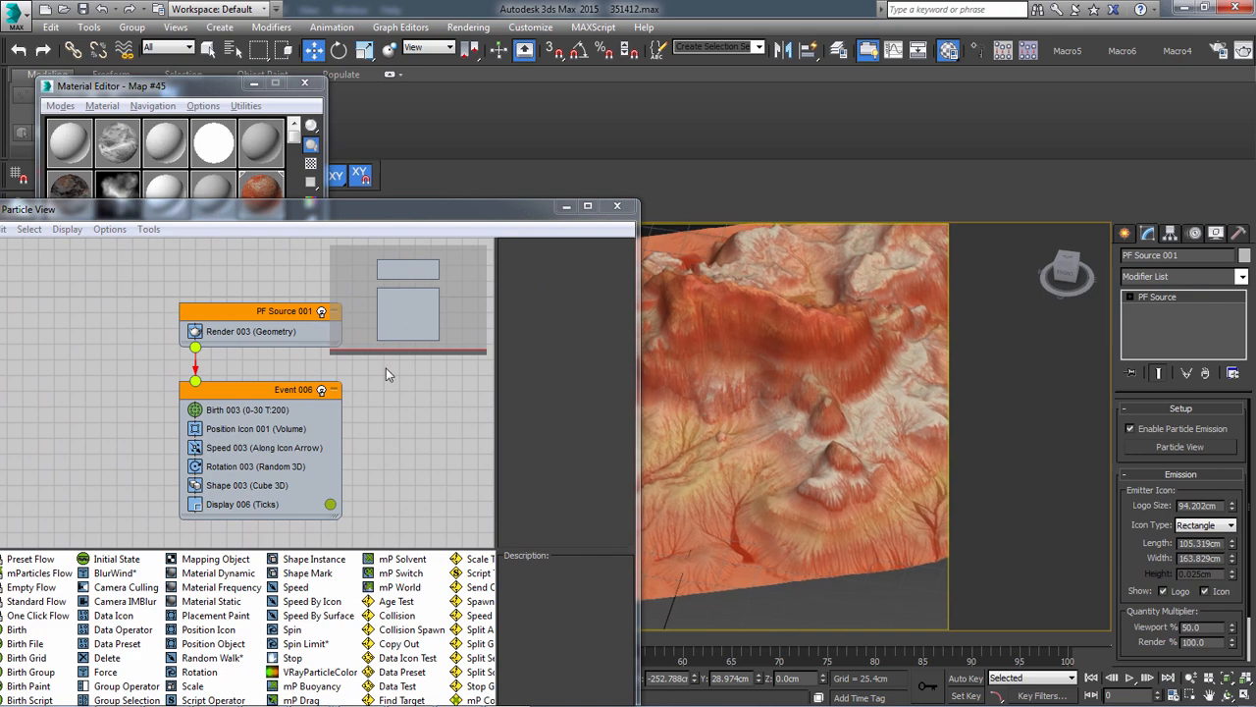
drag(193, 86, 334, 129)
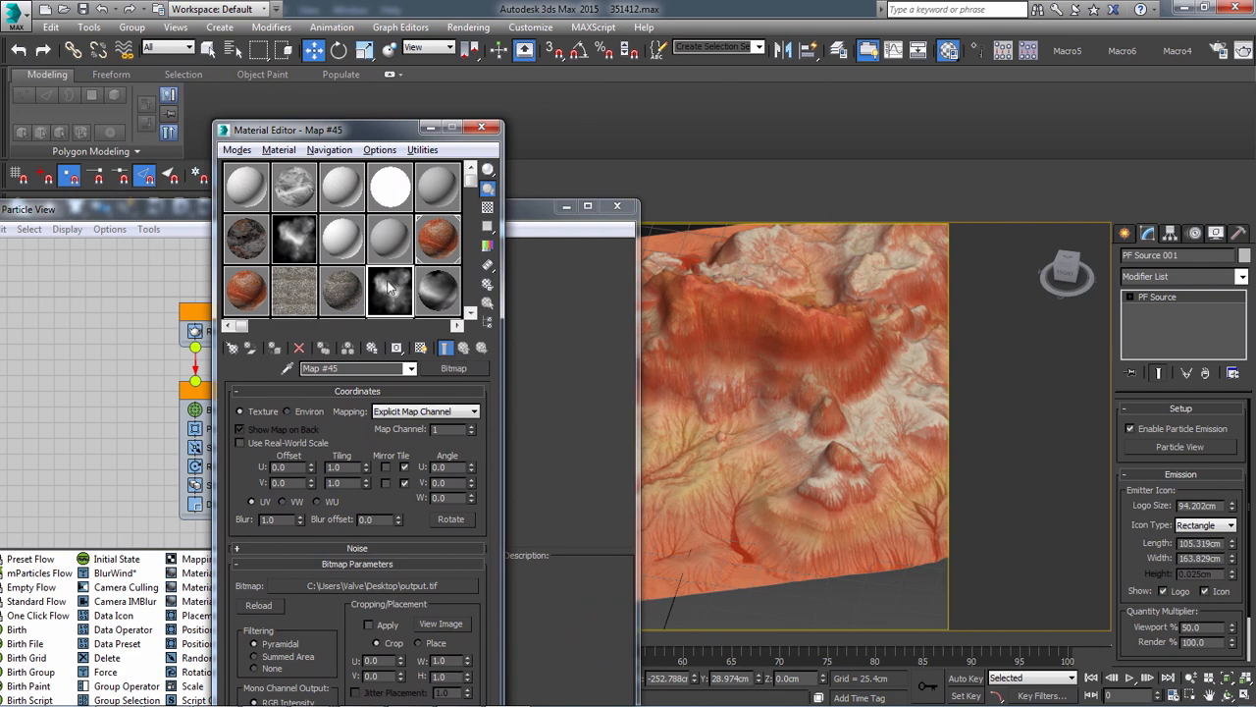
right_click(452, 369)
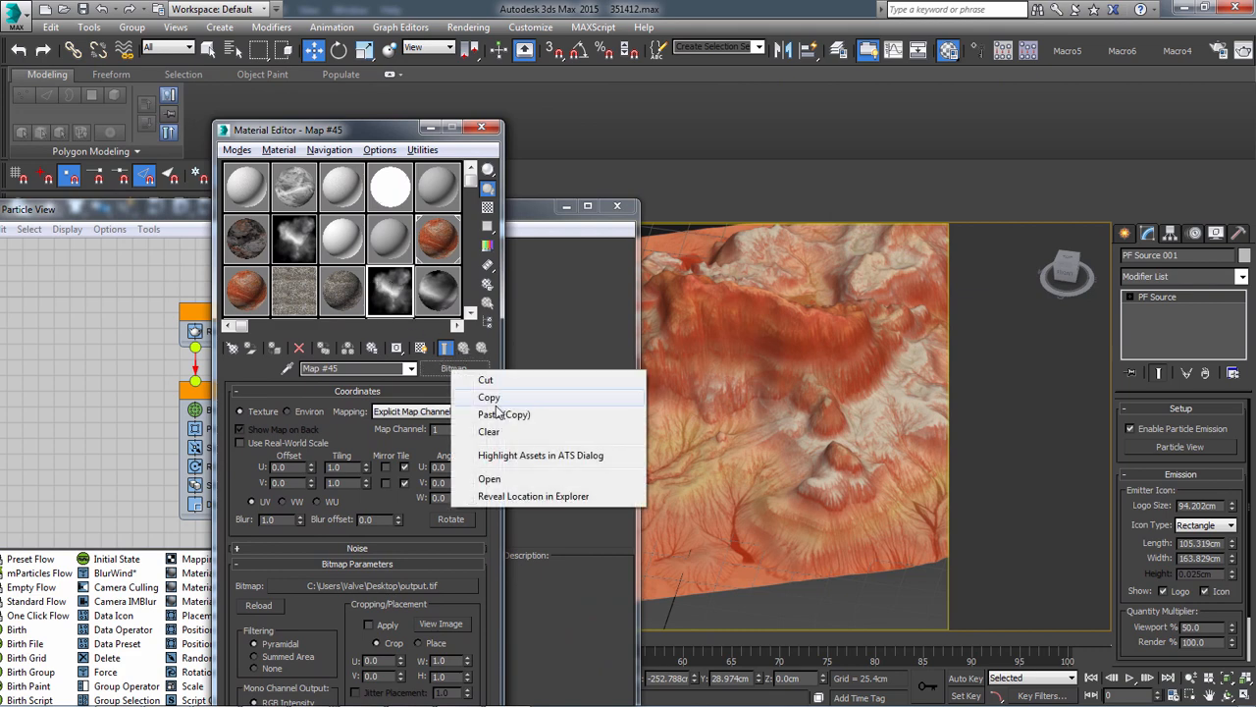
click(488, 397)
click(390, 238)
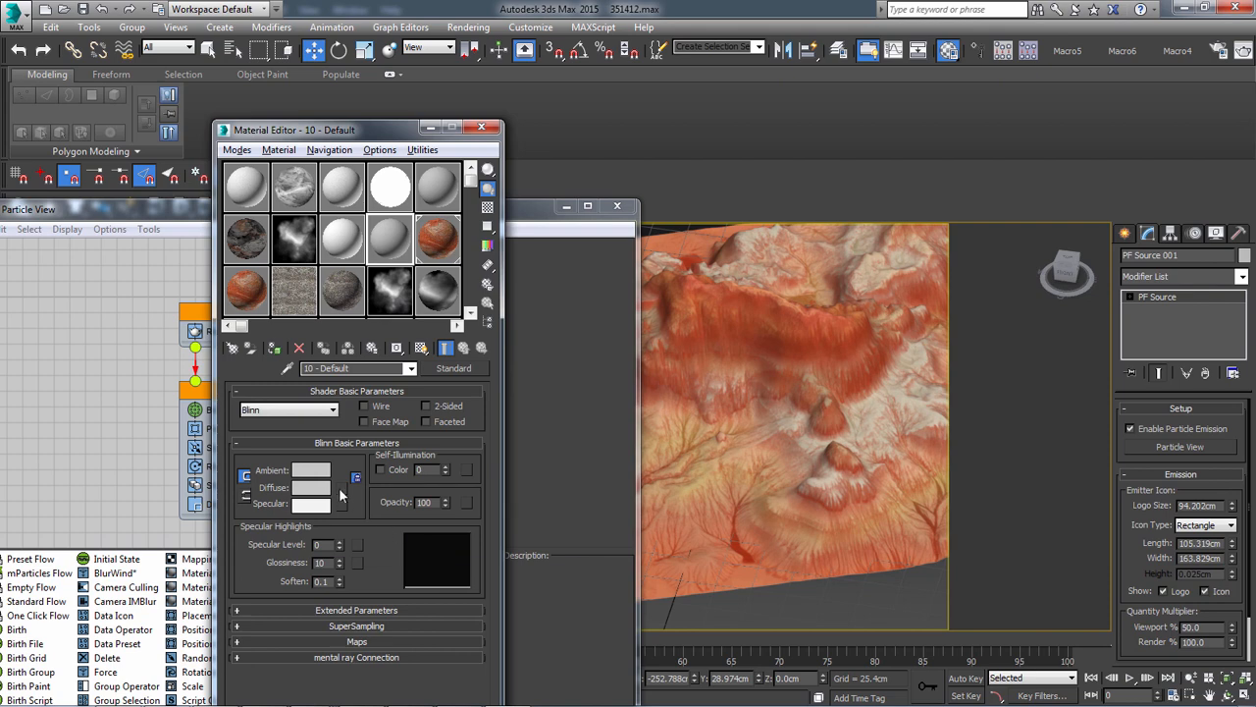
right_click(343, 489)
click(393, 498)
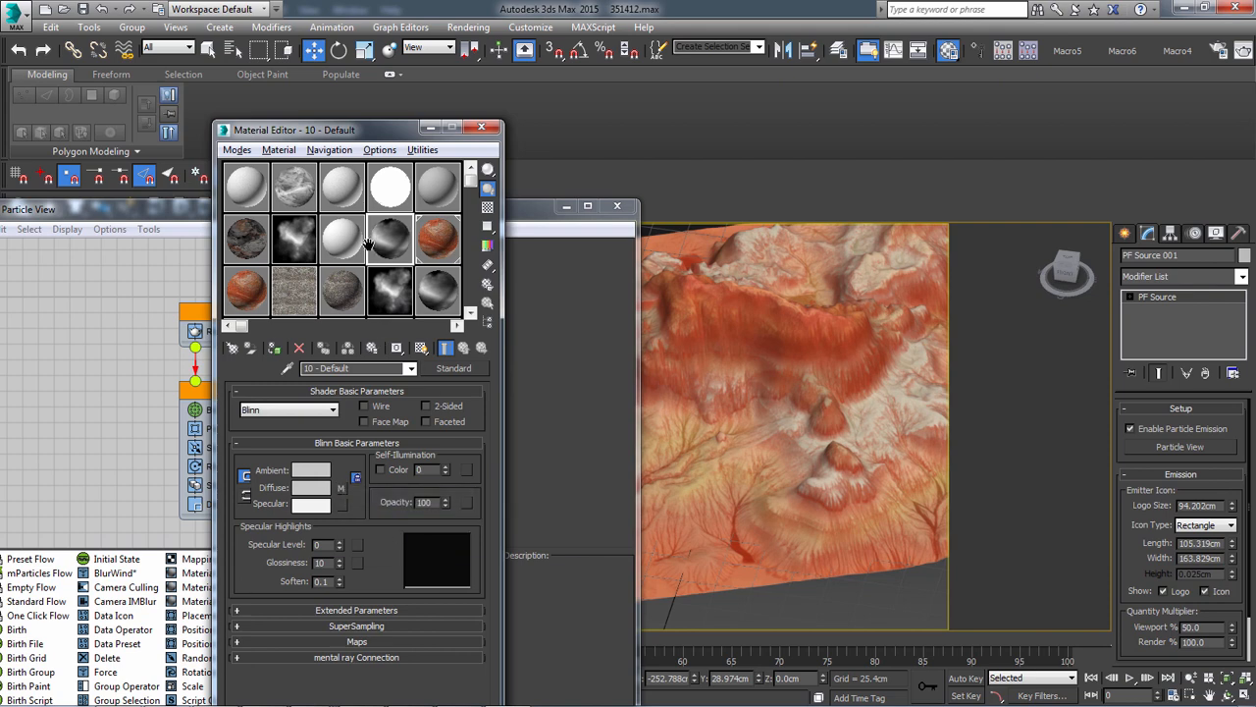
Assign the 10 - Default material to the terrain and display its diffuse bitmap on the surface
click(342, 487)
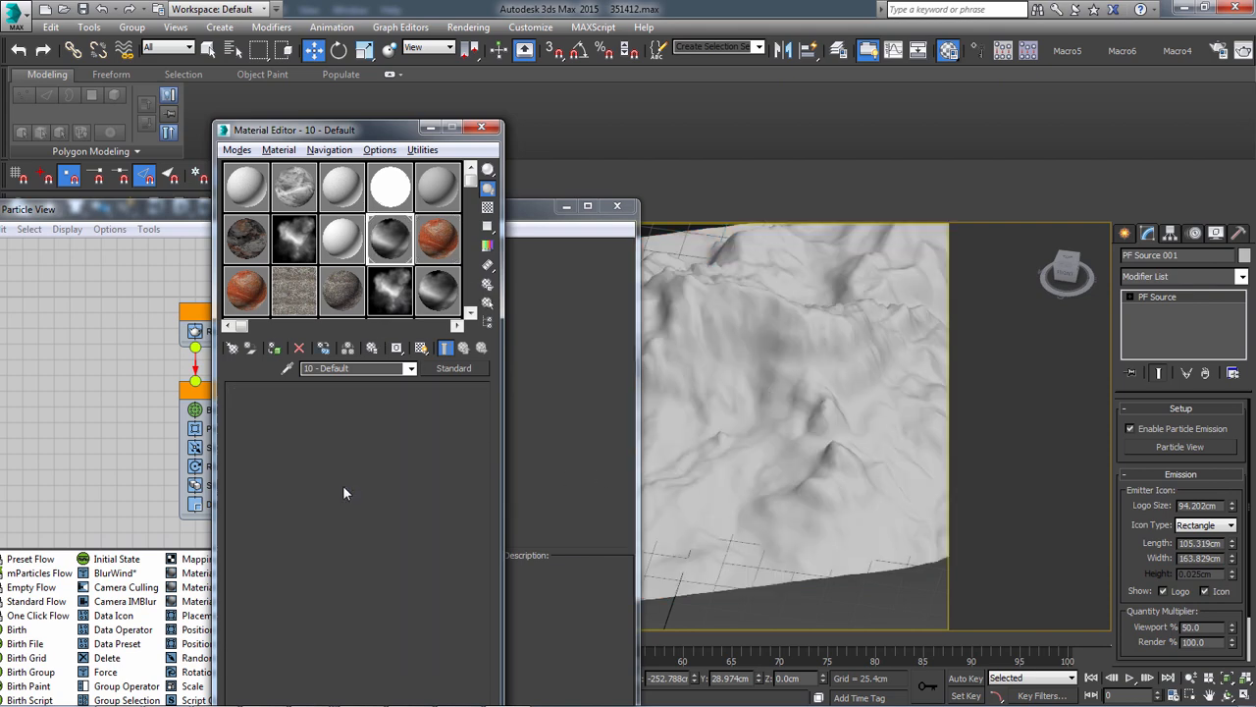
click(421, 347)
middle_drag(688, 391, 811, 533)
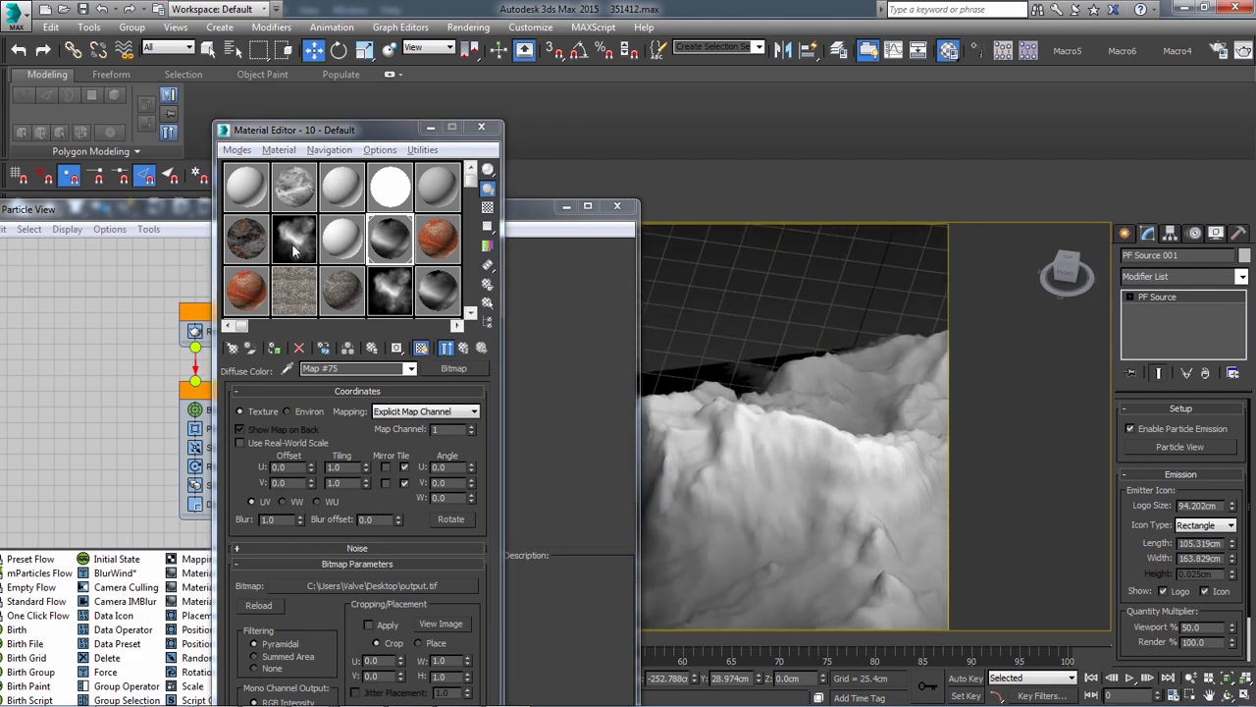
Look through the existing sample materials and their maps, including the 11 - Default material's VRayDirt diffuse map, for a suitable mask
click(250, 293)
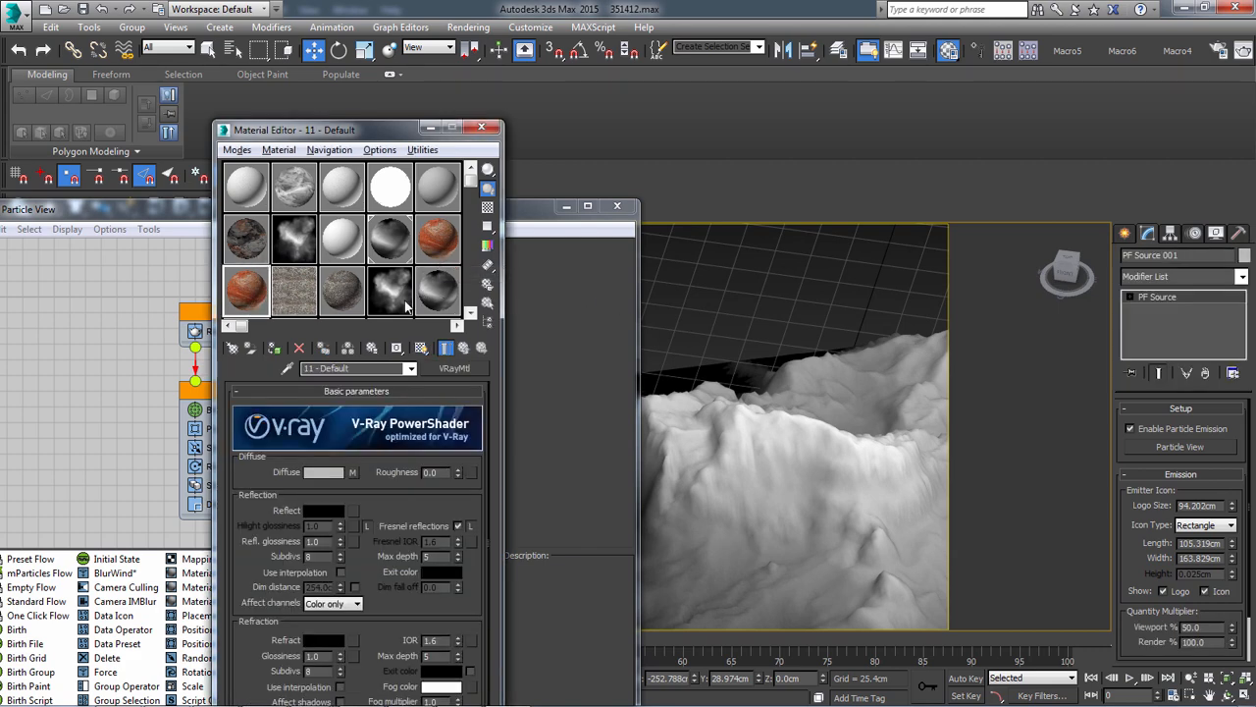
click(288, 294)
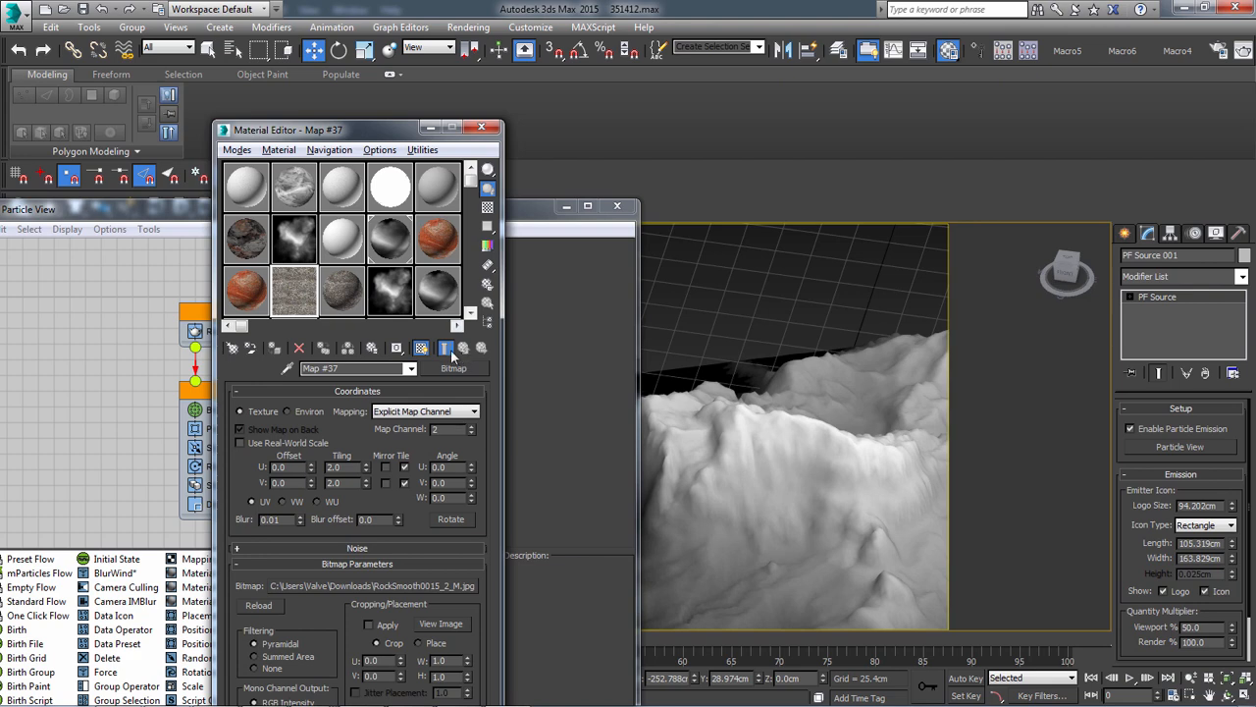
drag(472, 184, 473, 220)
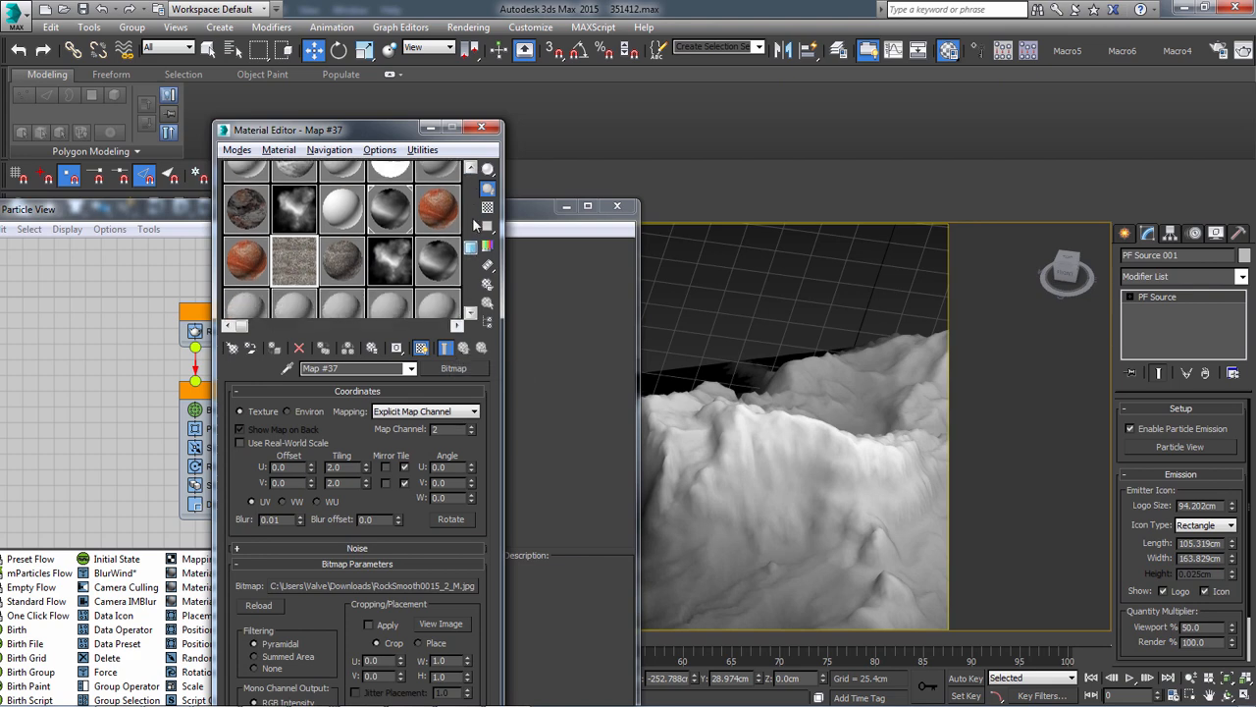
click(254, 287)
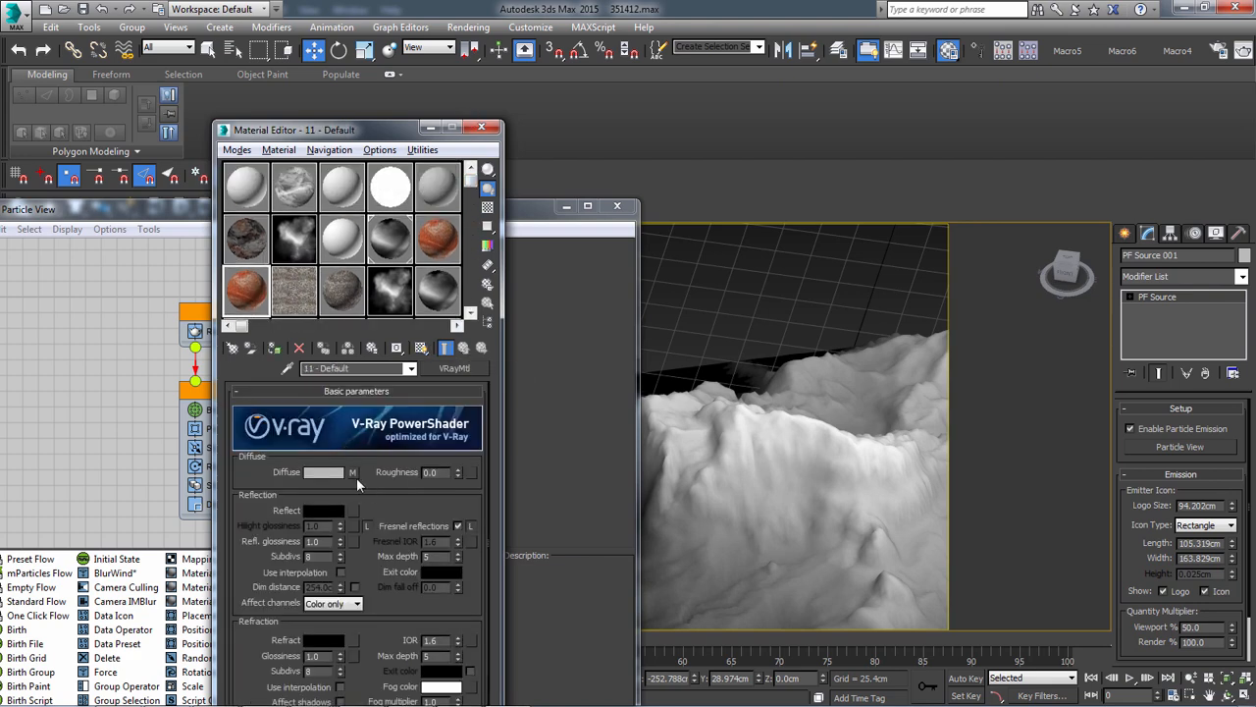
click(353, 473)
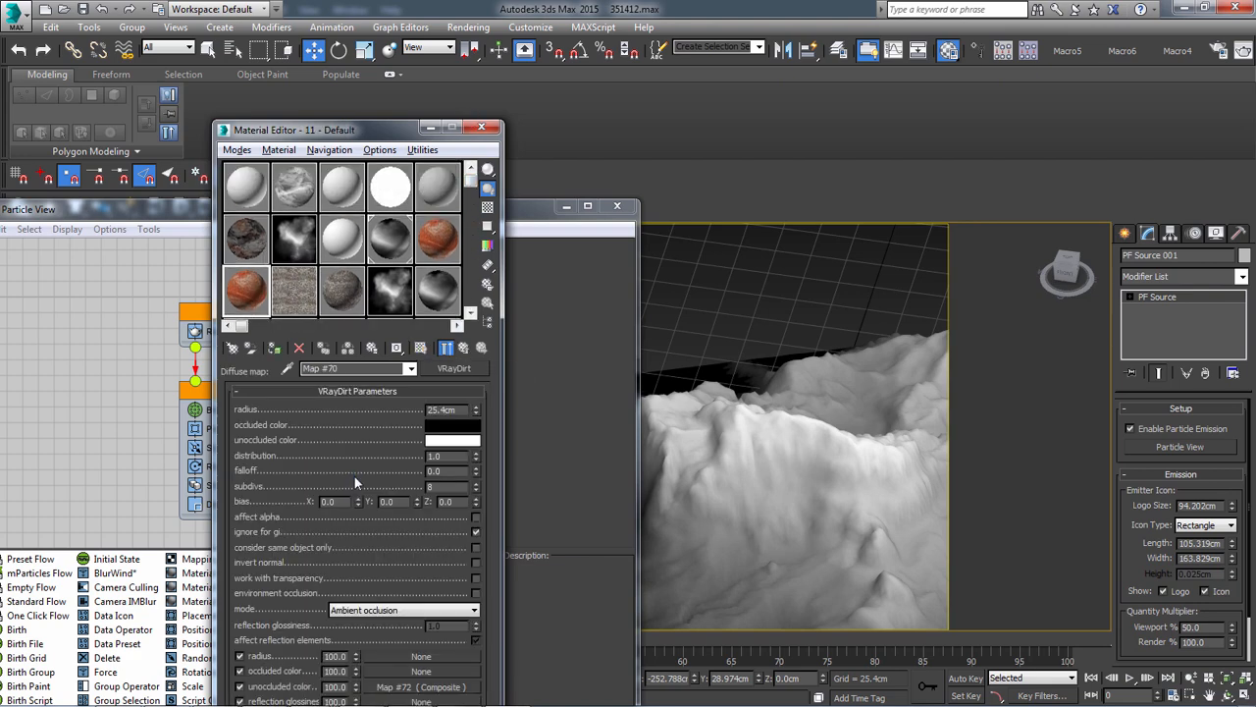
click(422, 686)
click(393, 237)
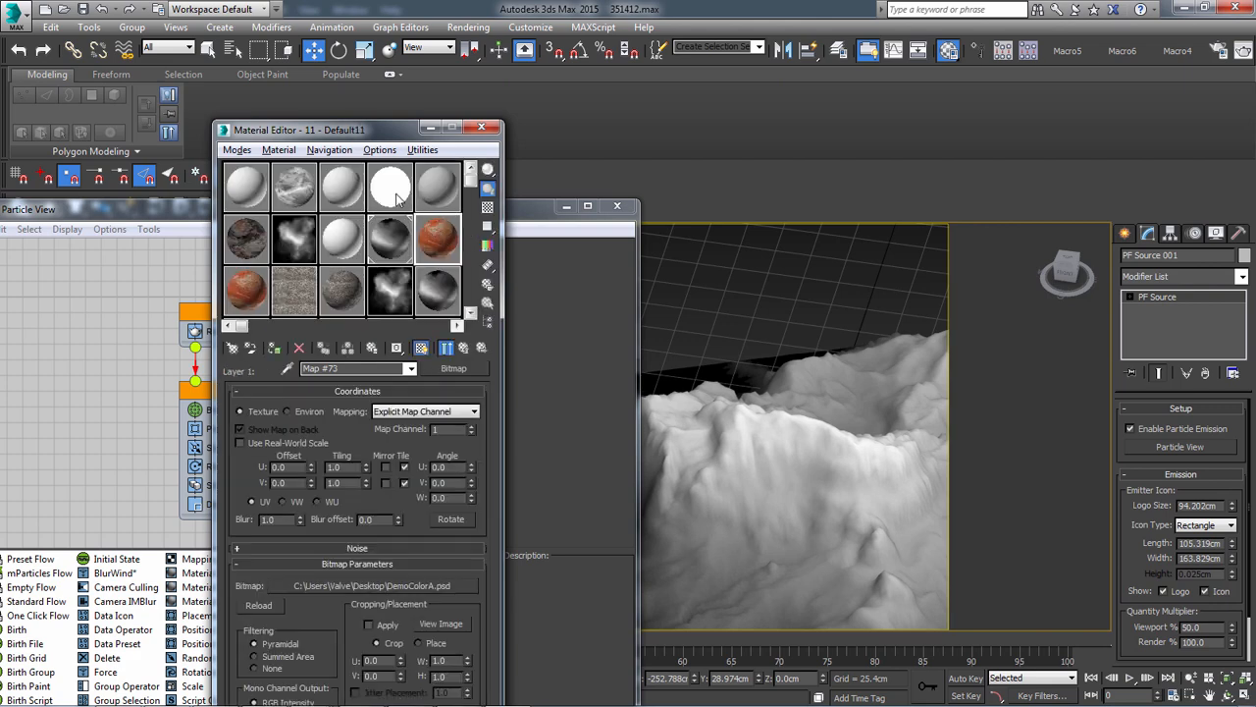
click(338, 245)
click(339, 185)
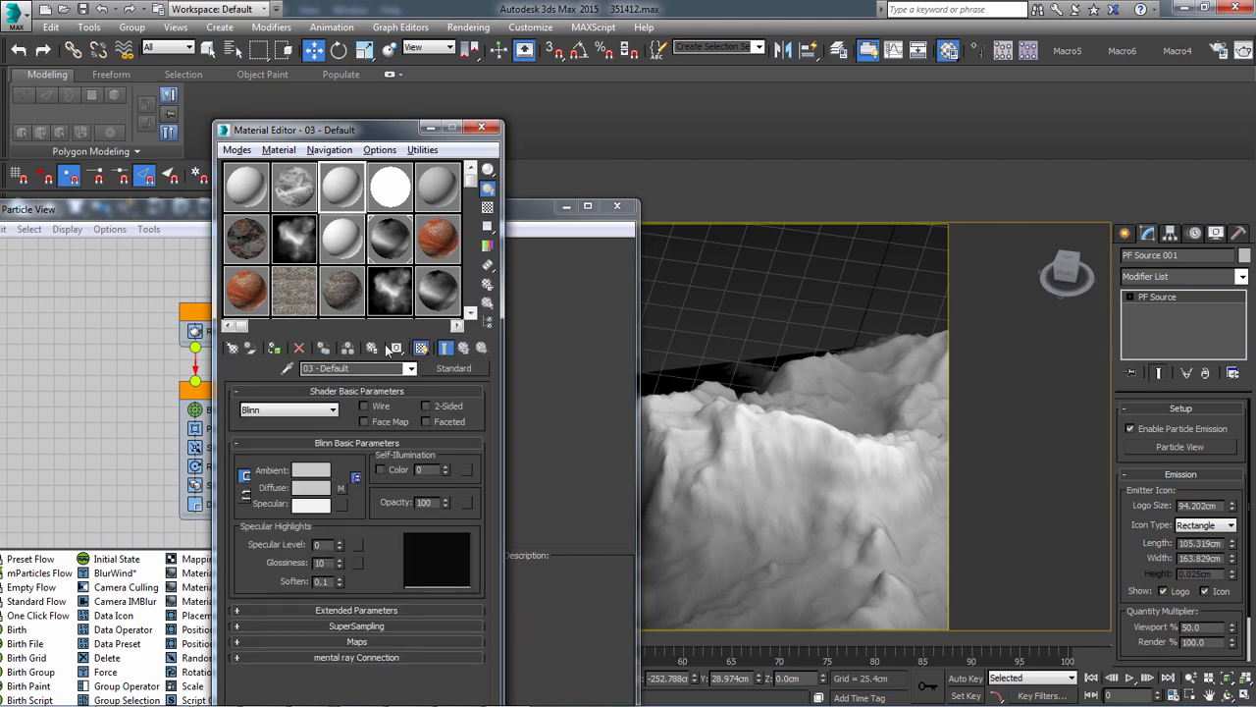
click(341, 489)
click(390, 187)
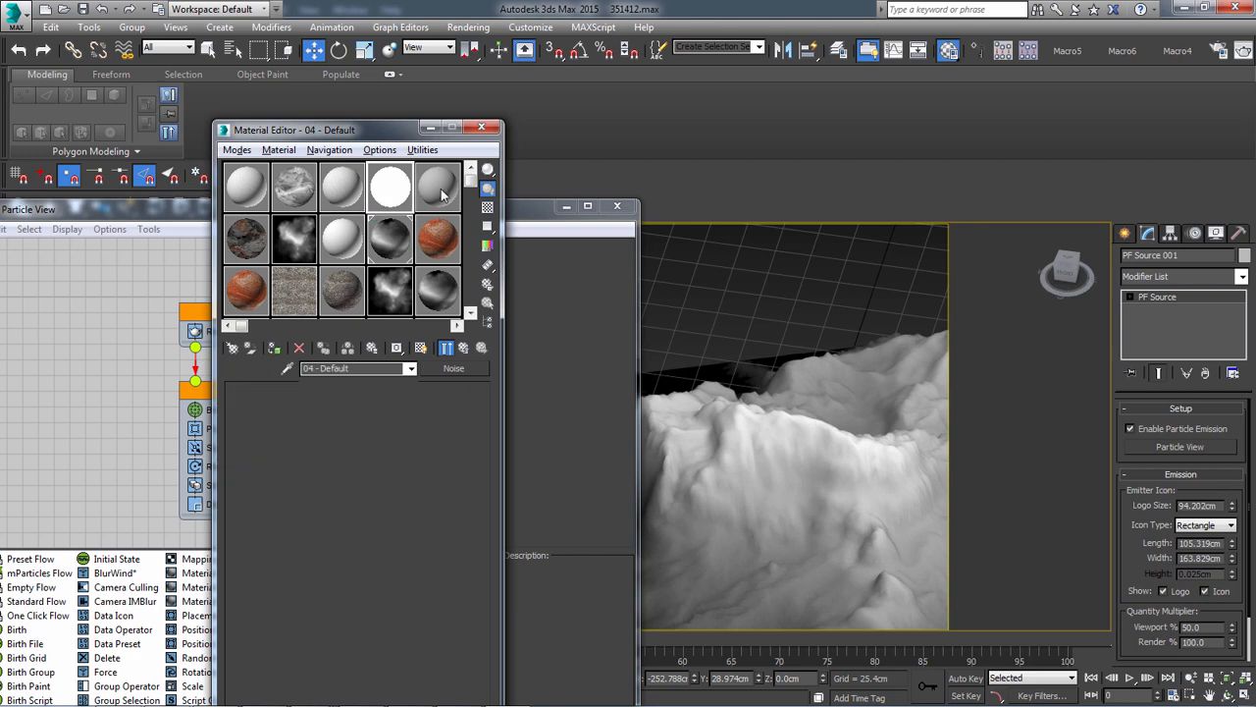
Start choosing a diffuse map for the 05 - Default material and dismiss the plug-in error
click(439, 188)
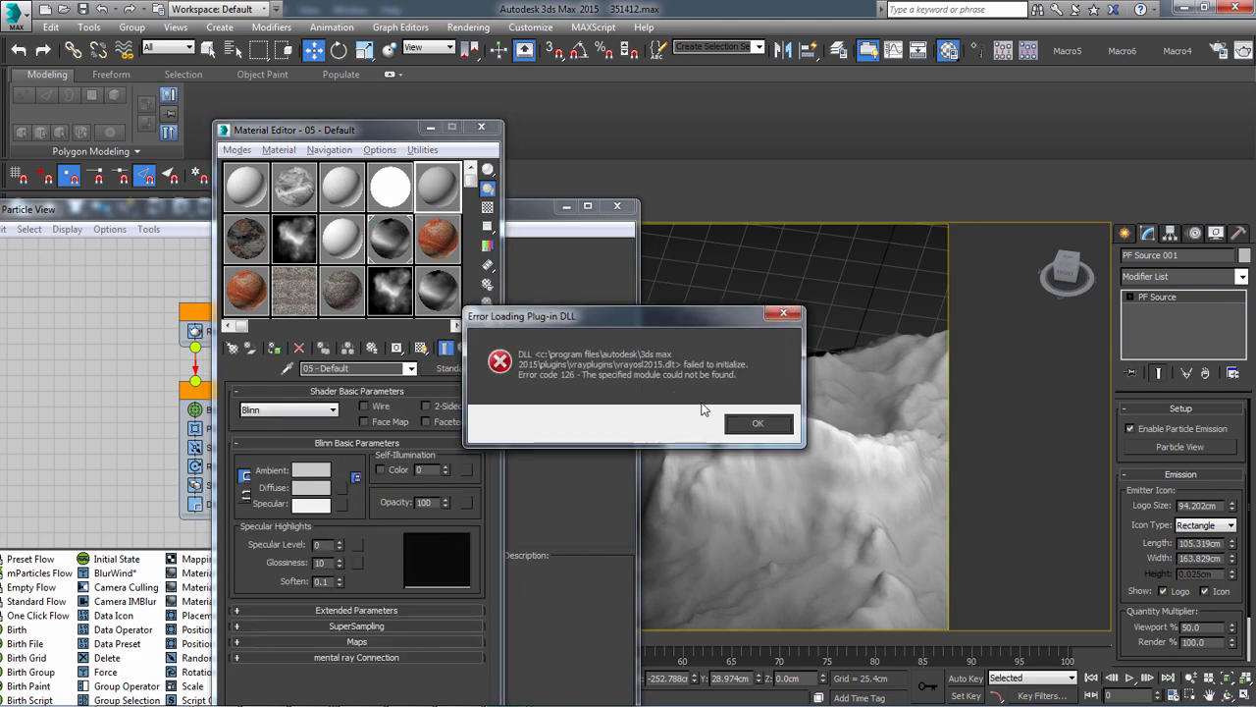
click(752, 421)
Switch to Photoshop and move the DemoNM.bmp and DemoColorA.psd windows out of the way of the masks
key(alt+Tab)
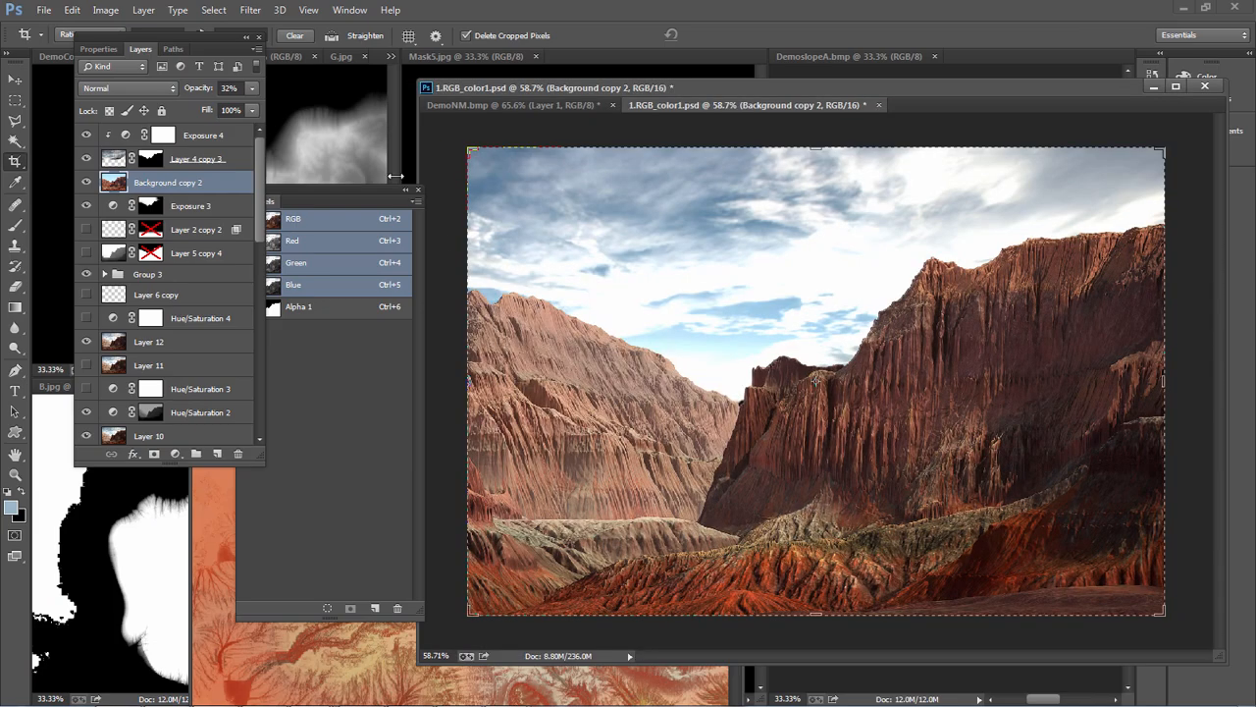
click(519, 104)
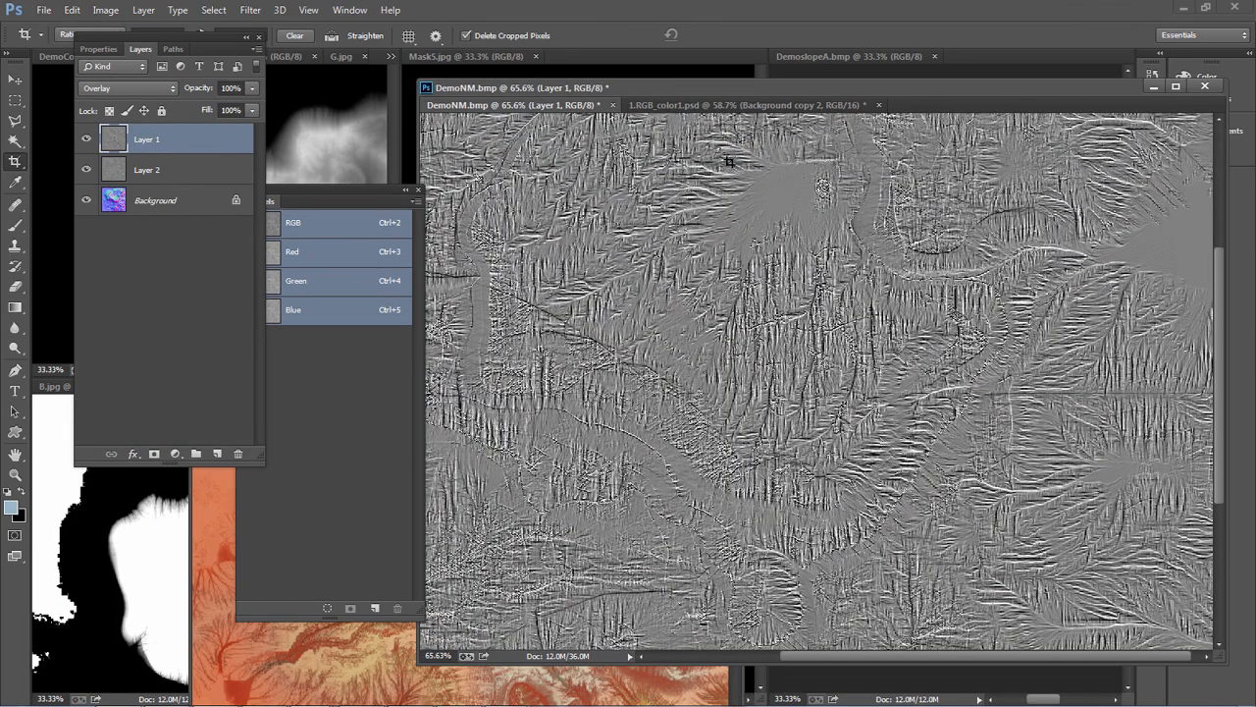
click(1154, 86)
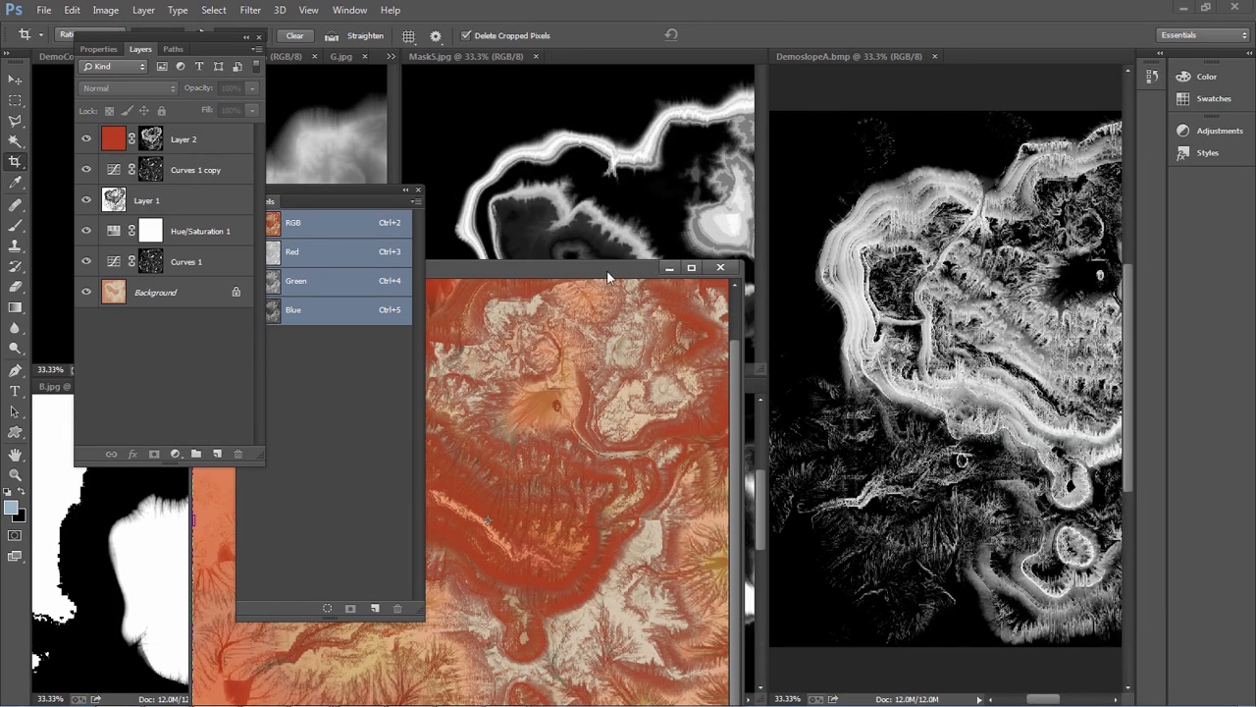
drag(609, 276, 1097, 519)
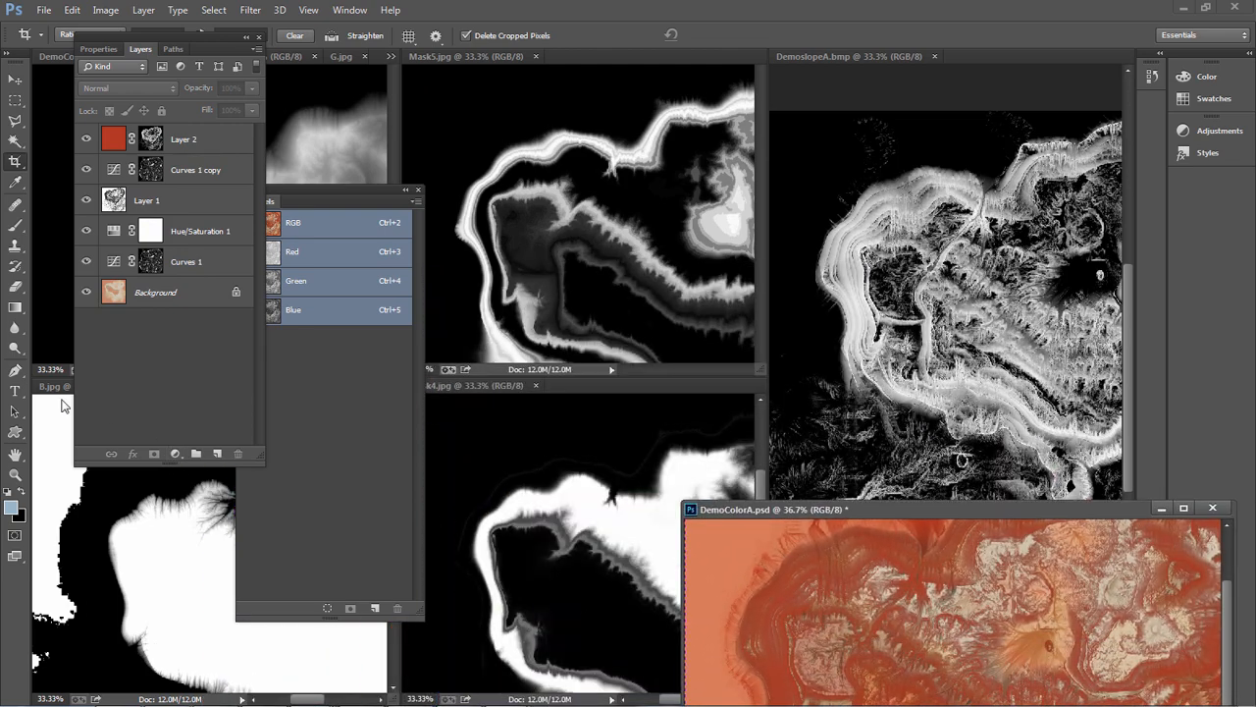
Float B.jpg and Mask4.jpg in separate windows and examine them beside Mask5.jpg
drag(55, 387, 687, 163)
alt+scroll(869, 365, down, 3)
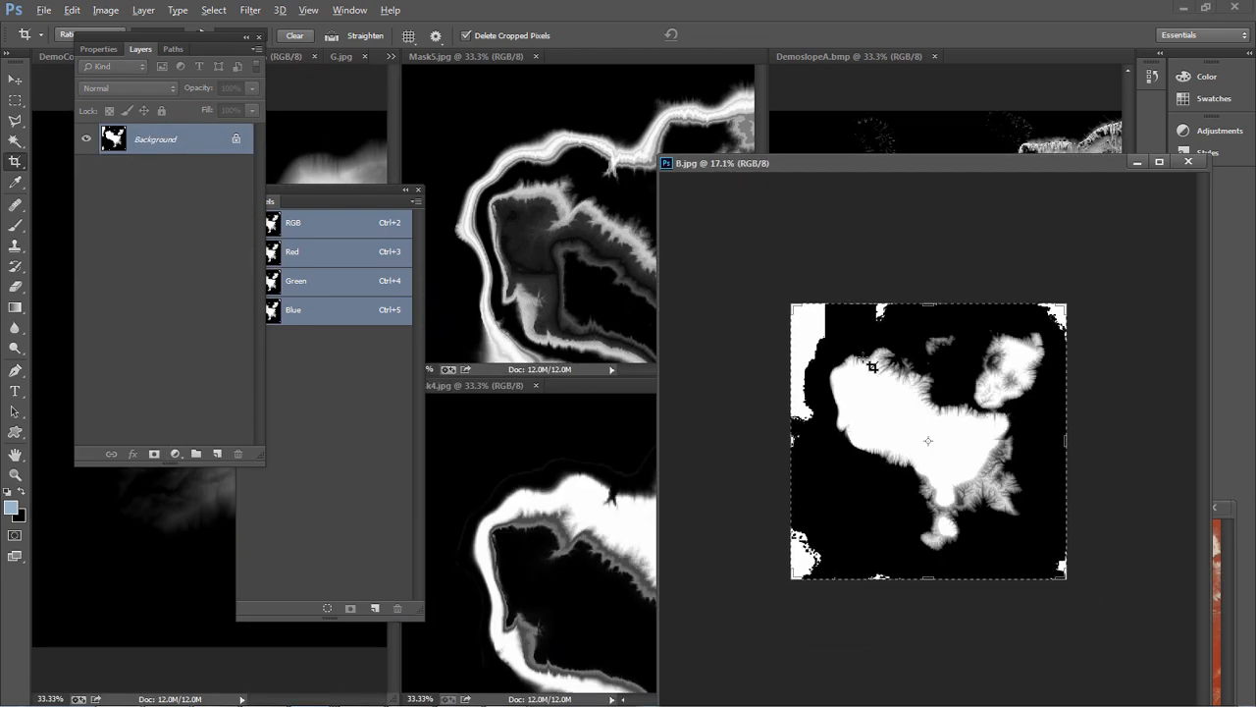
alt+scroll(871, 366, up, 1)
drag(551, 385, 584, 450)
click(586, 225)
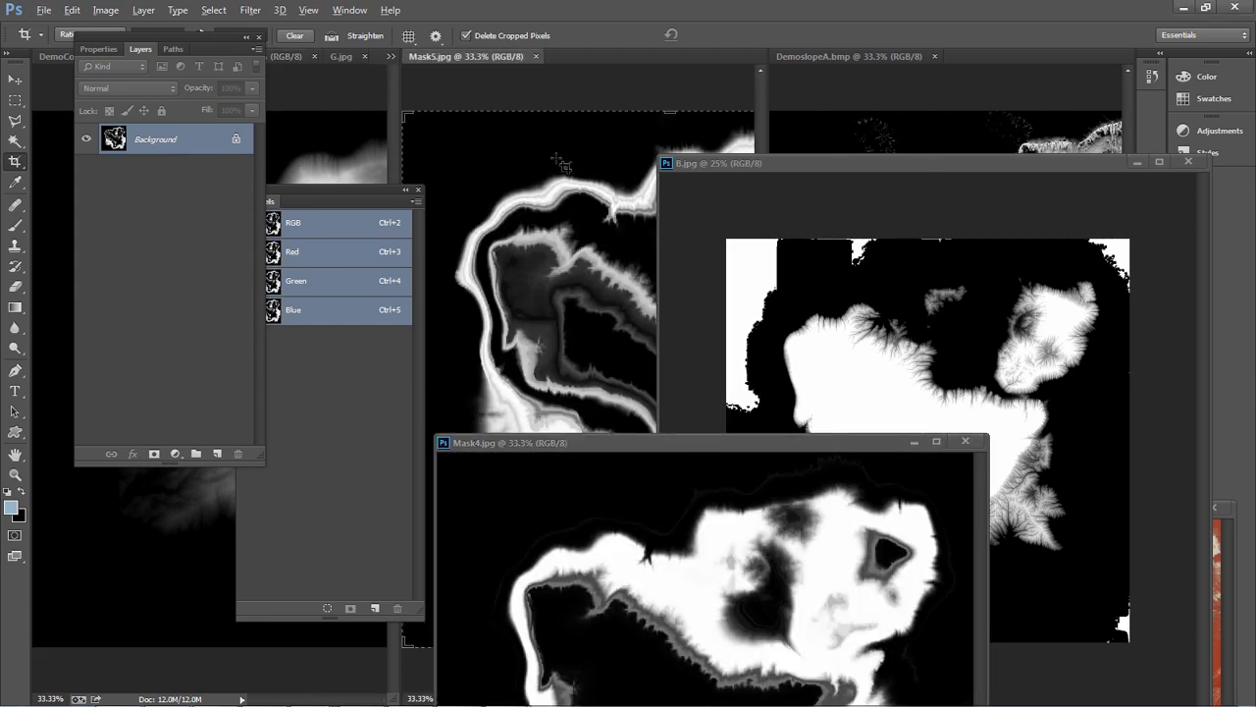
Return to 3ds Max and load Mask4.jpg from the Desktop as the 05 - Default material's diffuse bitmap
key(alt+Tab)
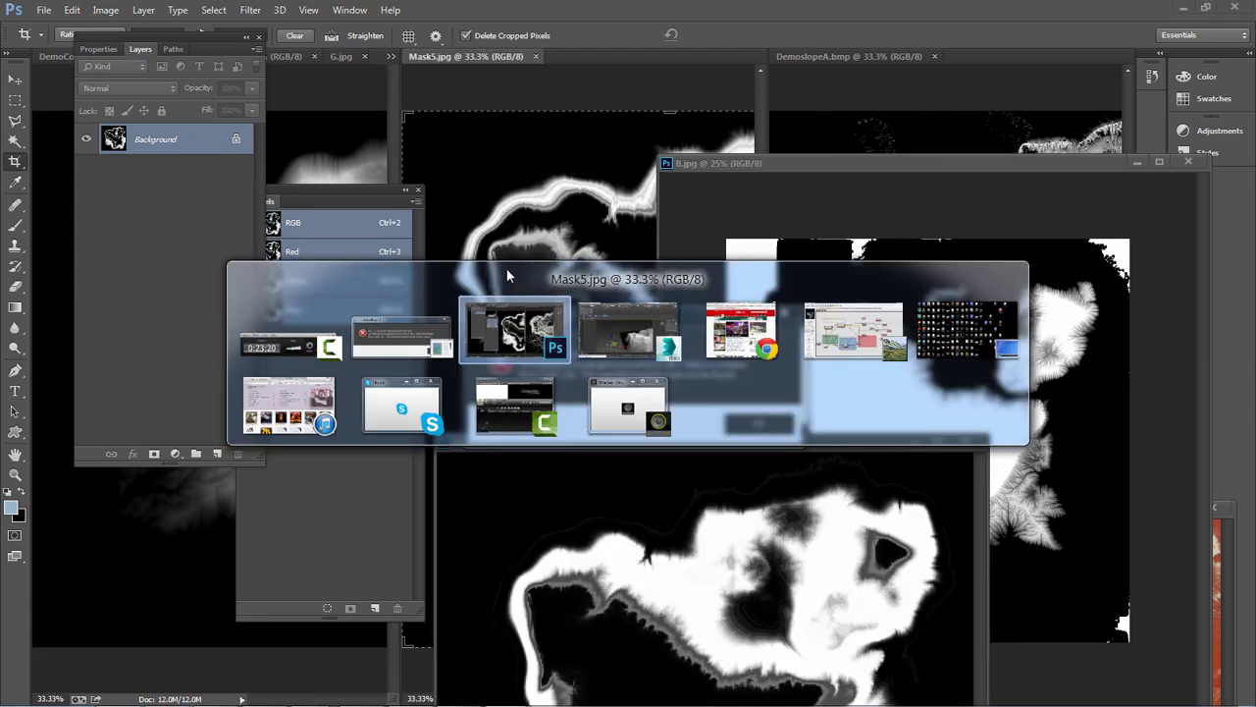
click(629, 343)
key(alt+Tab)
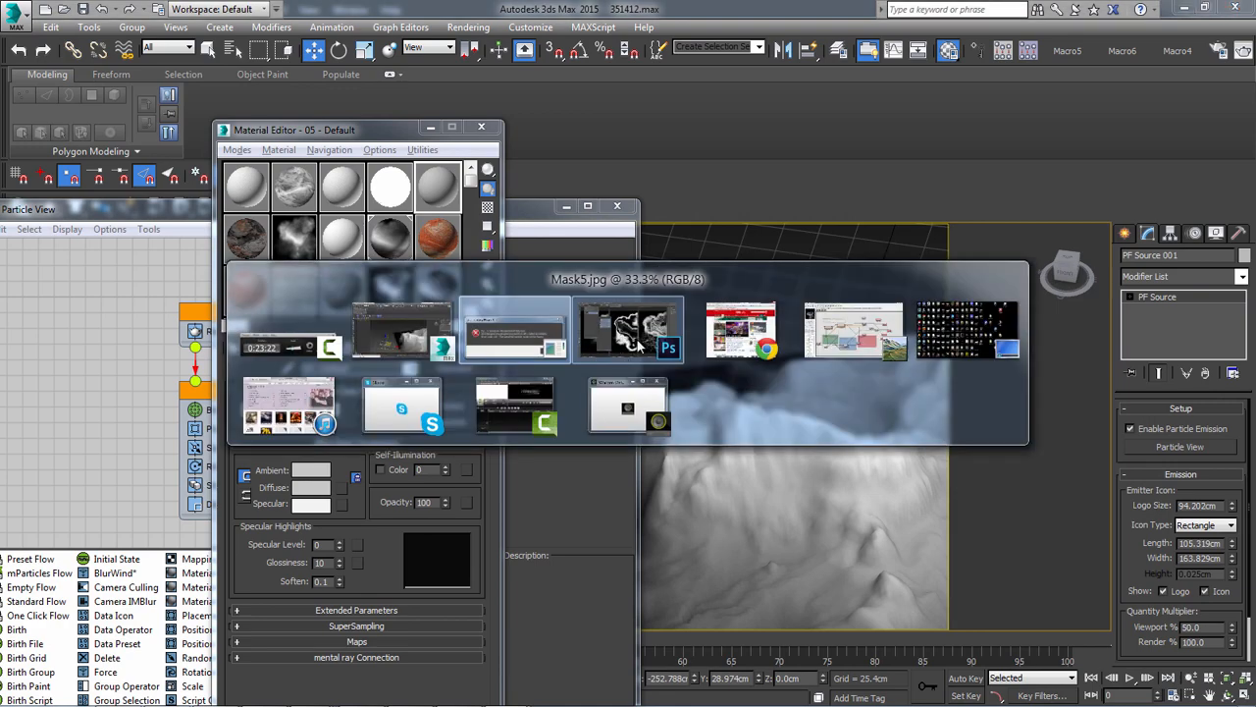
click(530, 351)
click(746, 422)
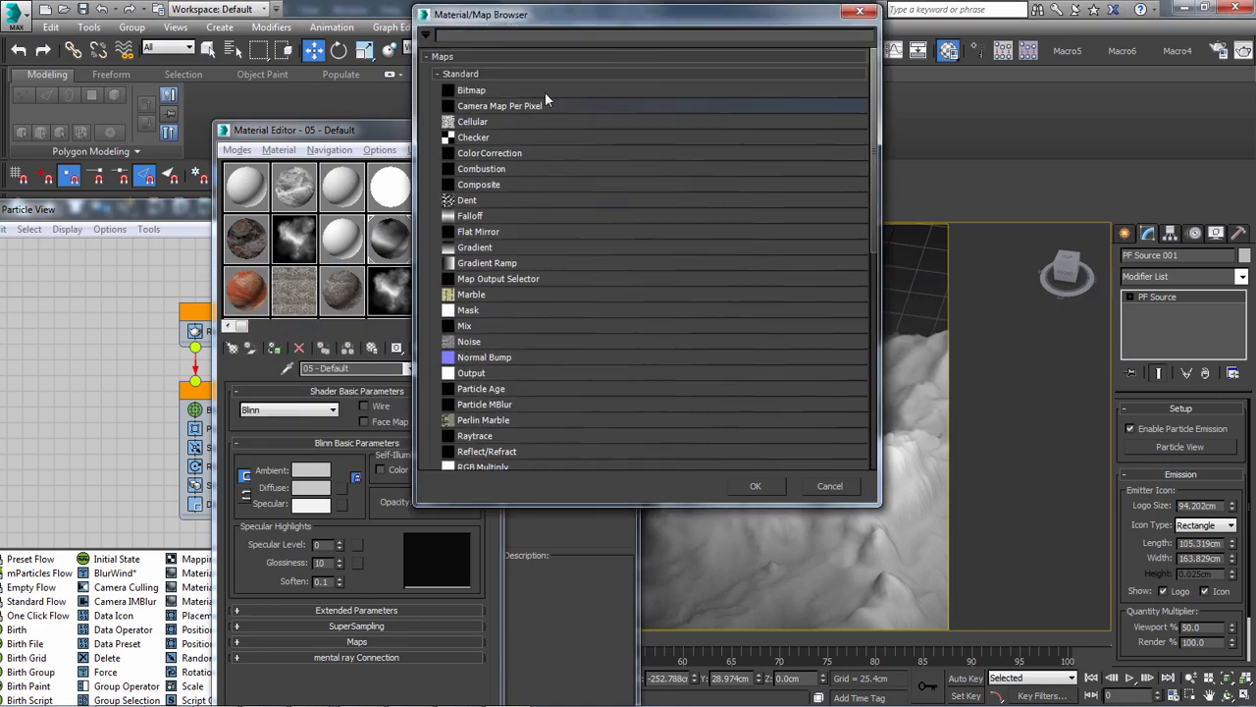
double_click(503, 90)
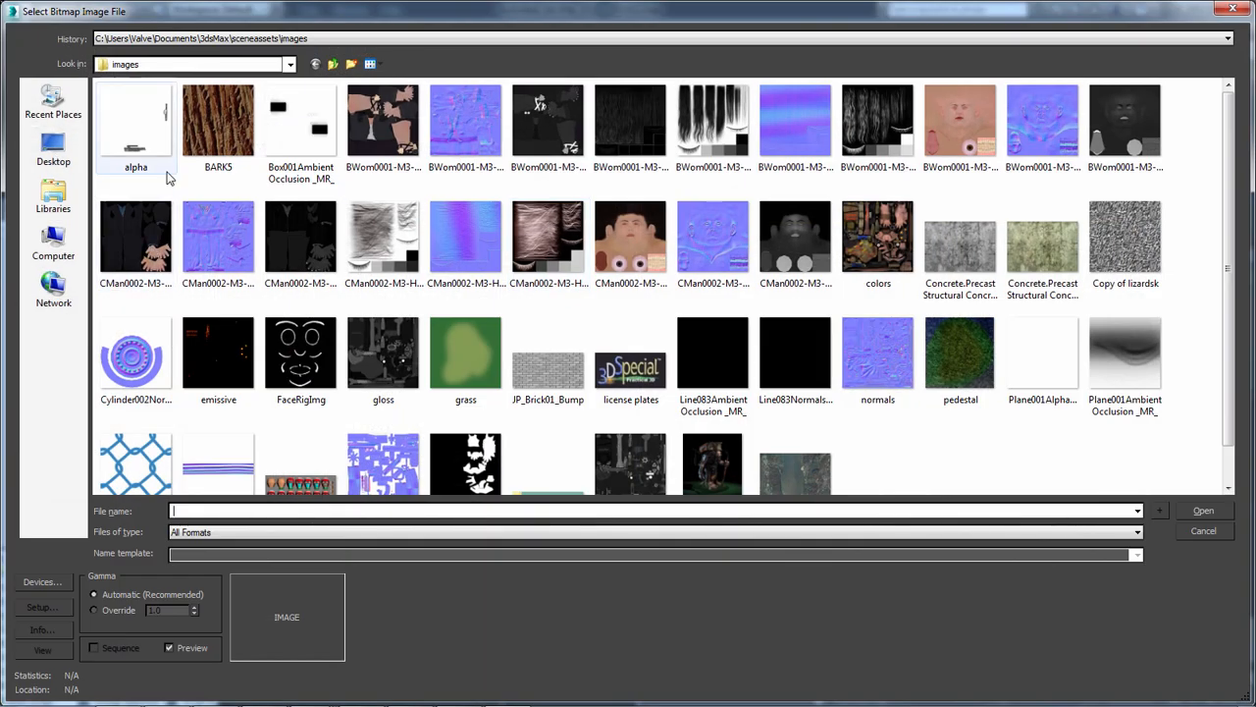
click(65, 155)
drag(1230, 273, 1215, 122)
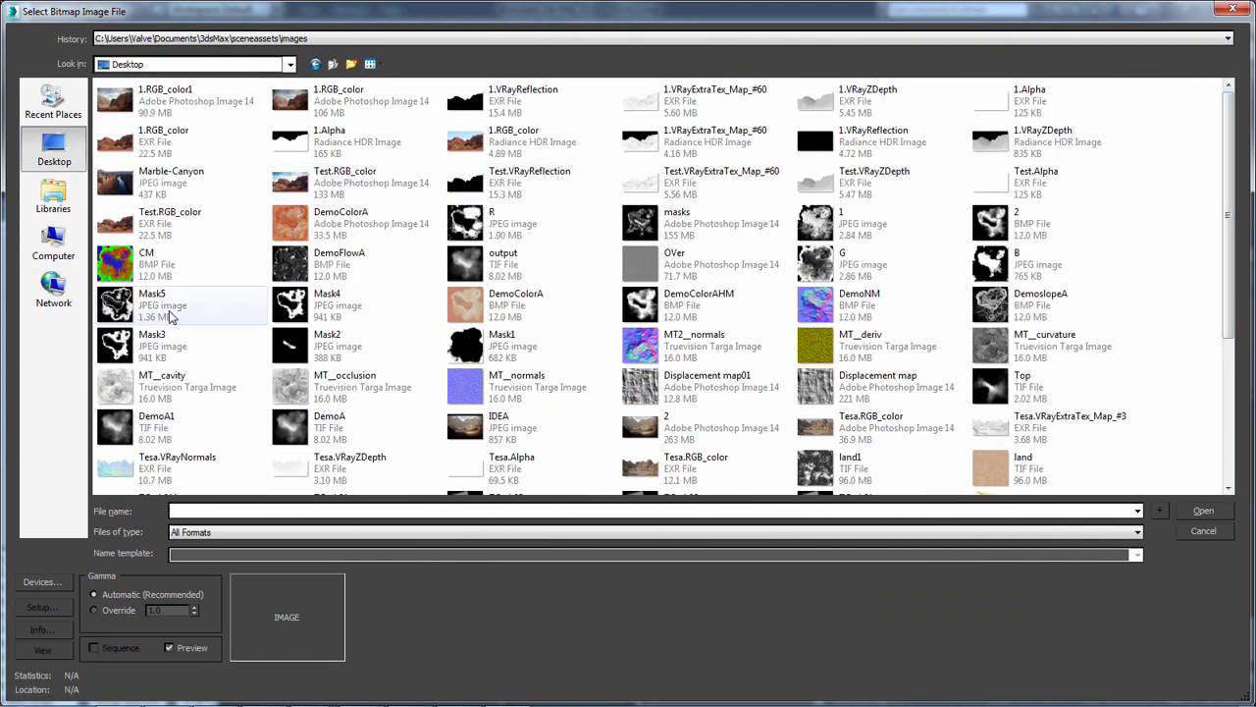
double_click(309, 312)
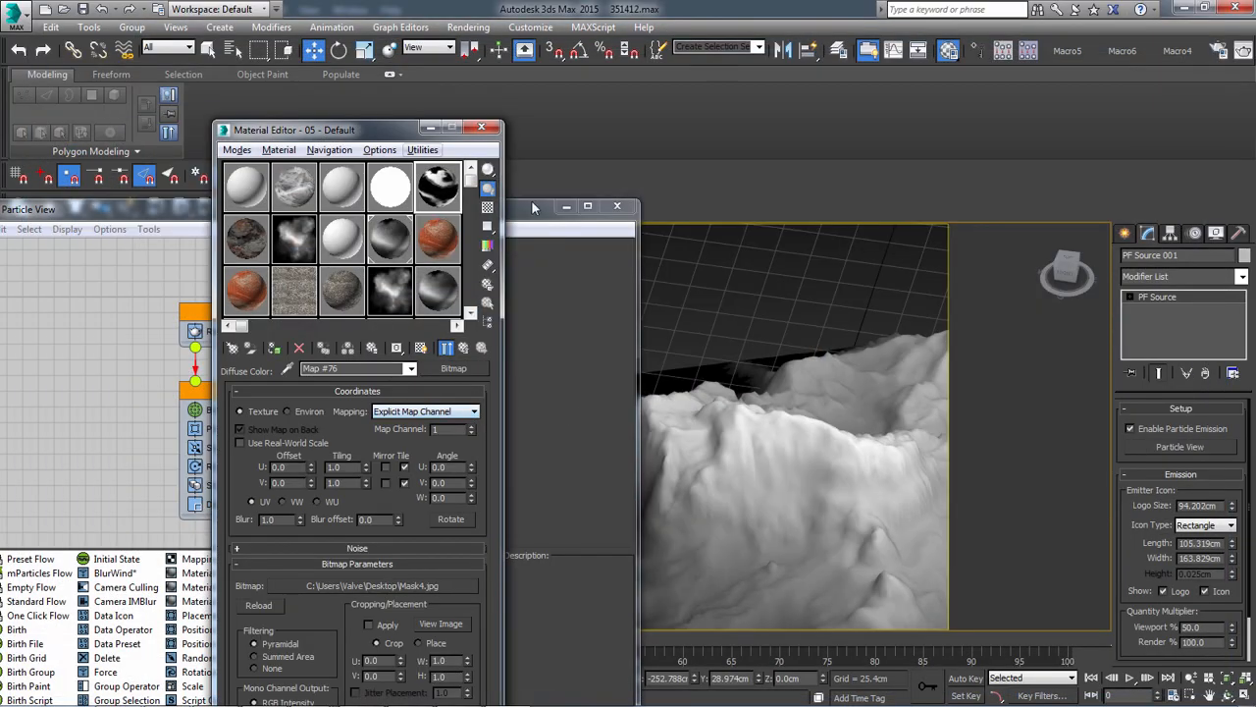
Assign the 05 - Default material to the terrain, display its mask on the surface and examine the cliff coverage
drag(452, 186, 895, 478)
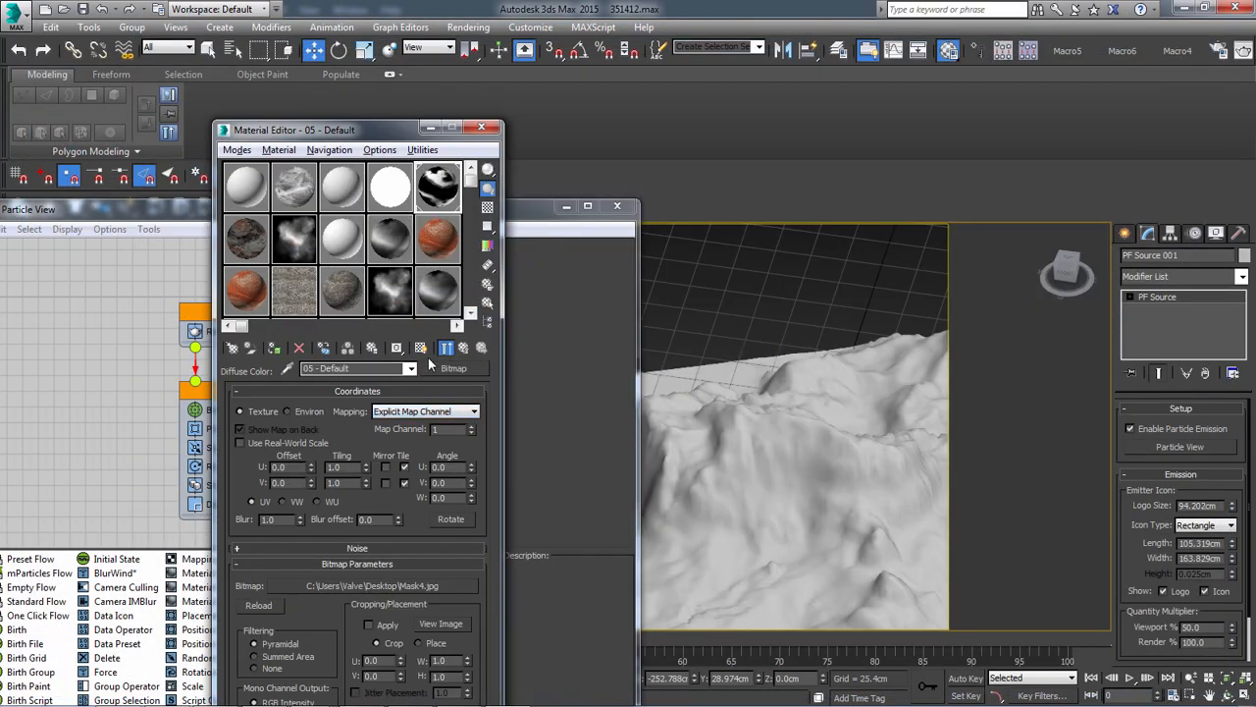
middle_drag(823, 535, 786, 453)
scroll(842, 460, down, 4)
scroll(787, 491, up, 5)
middle_drag(859, 486, 810, 3)
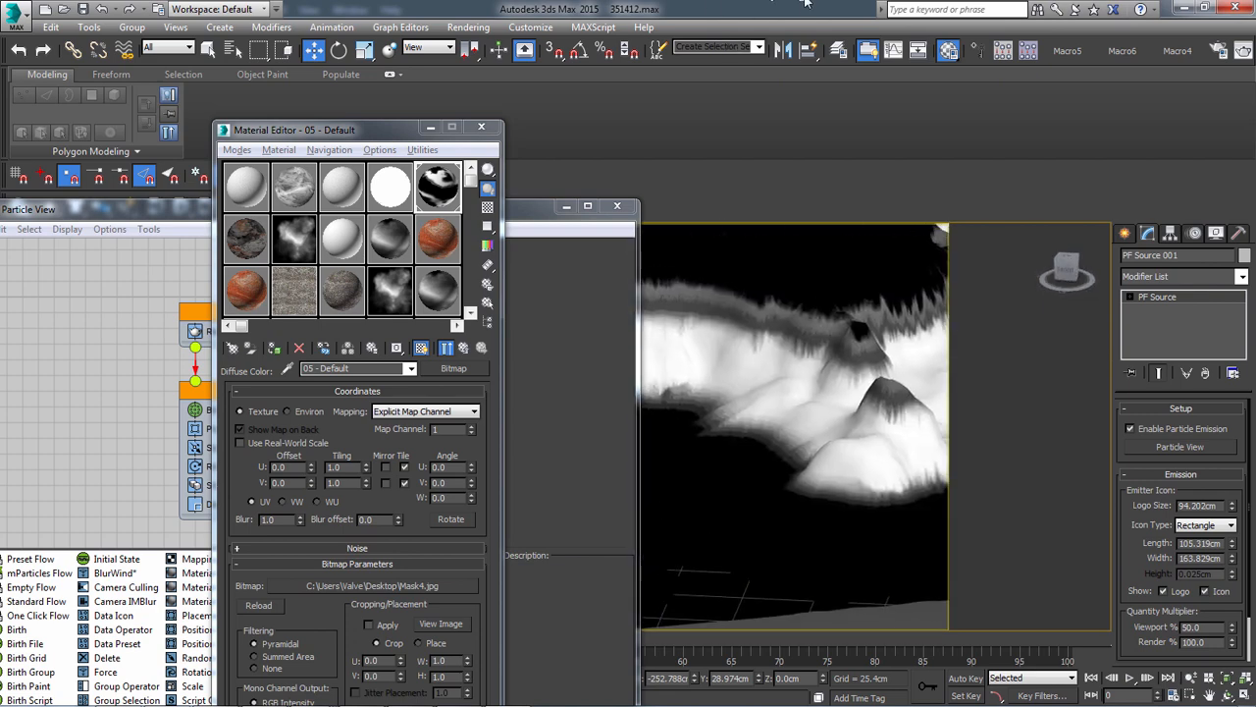
middle_drag(752, 264, 810, 461)
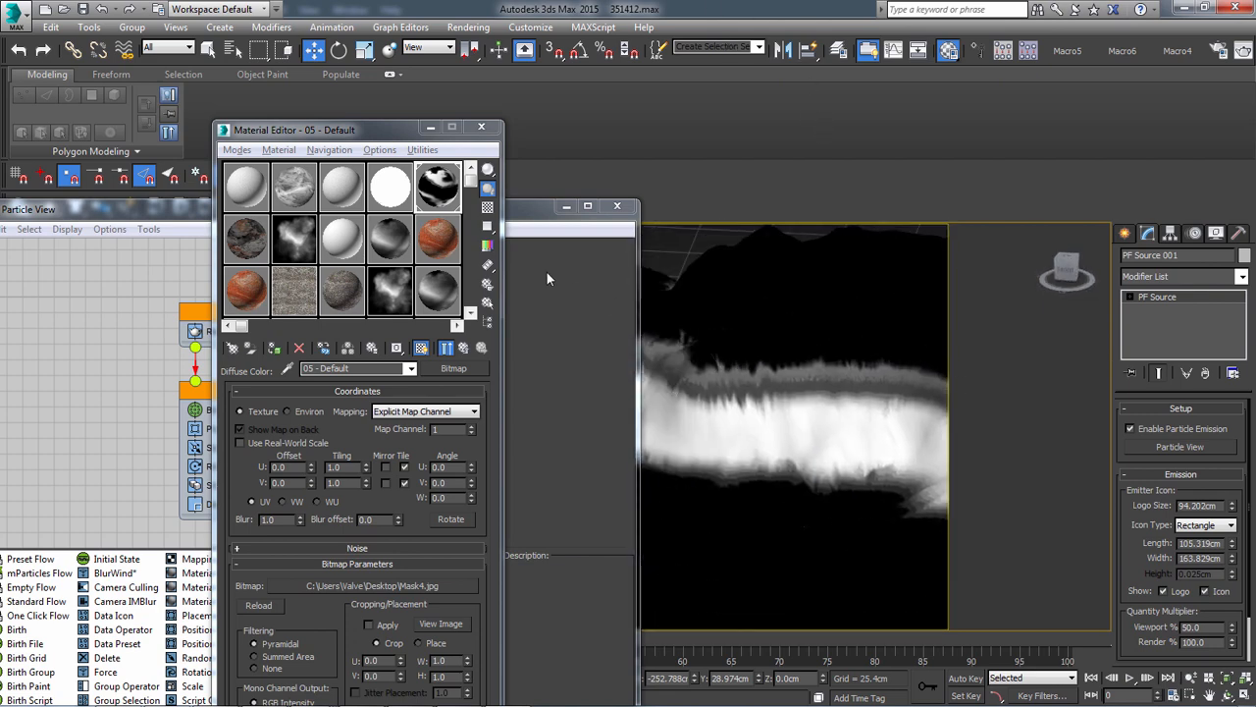
Replace the Position Icon operator in Event 006 with a Position Object operator and open its settings
click(147, 211)
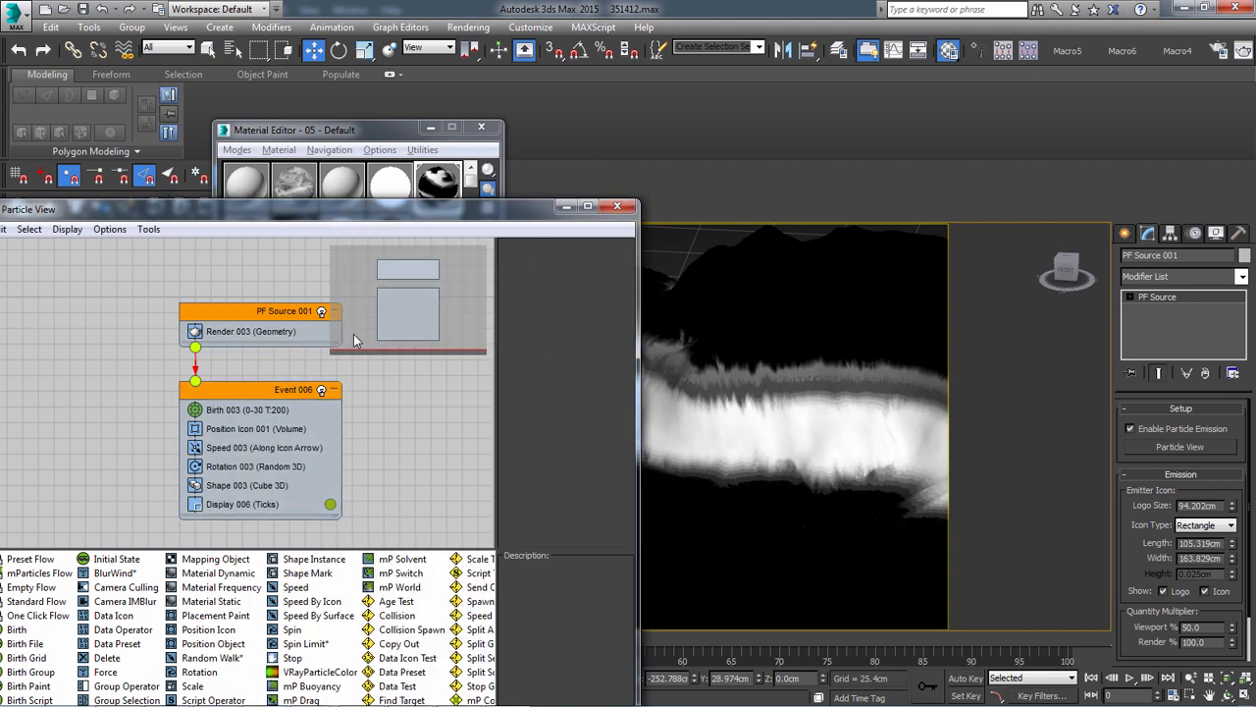
drag(383, 209, 612, 72)
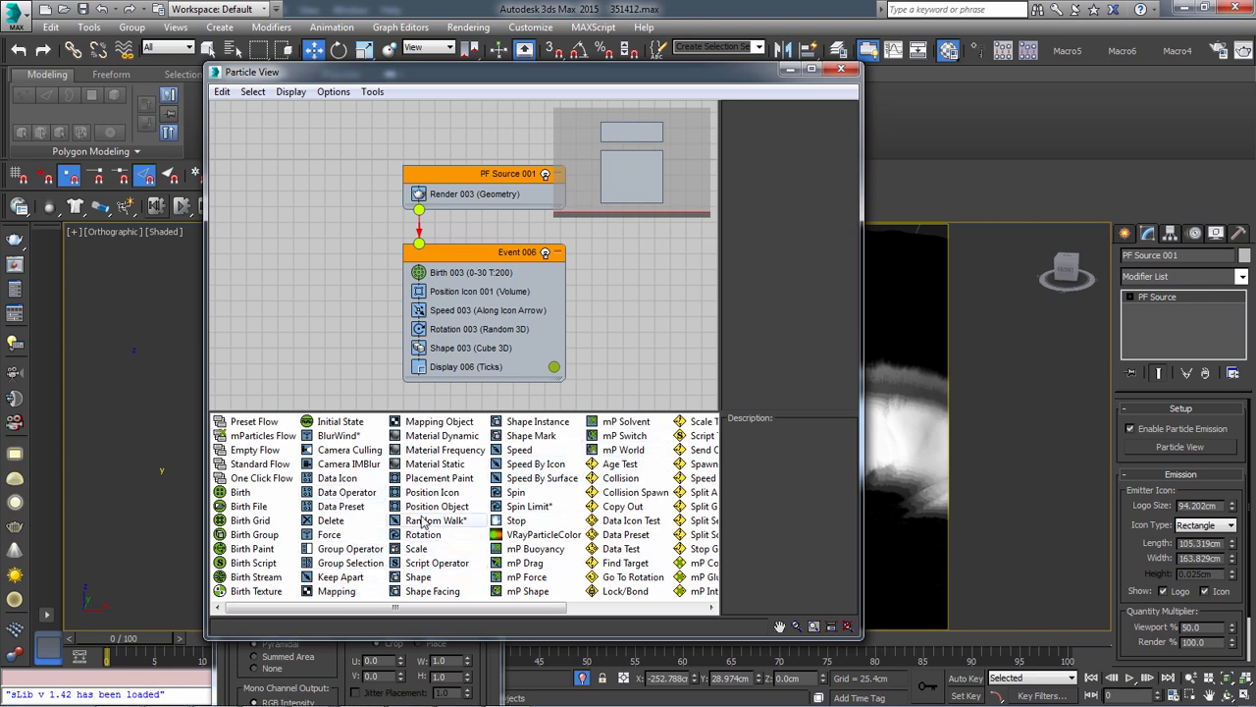
drag(437, 506, 488, 281)
click(464, 312)
key(Delete)
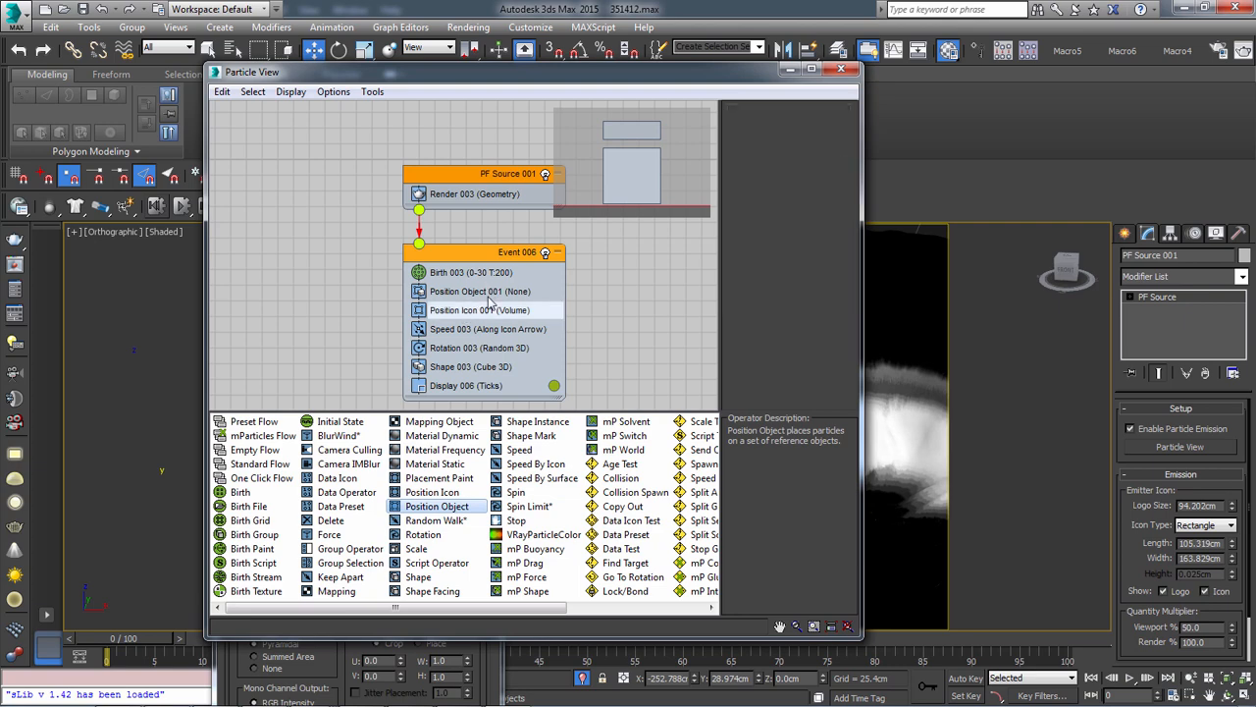
click(488, 292)
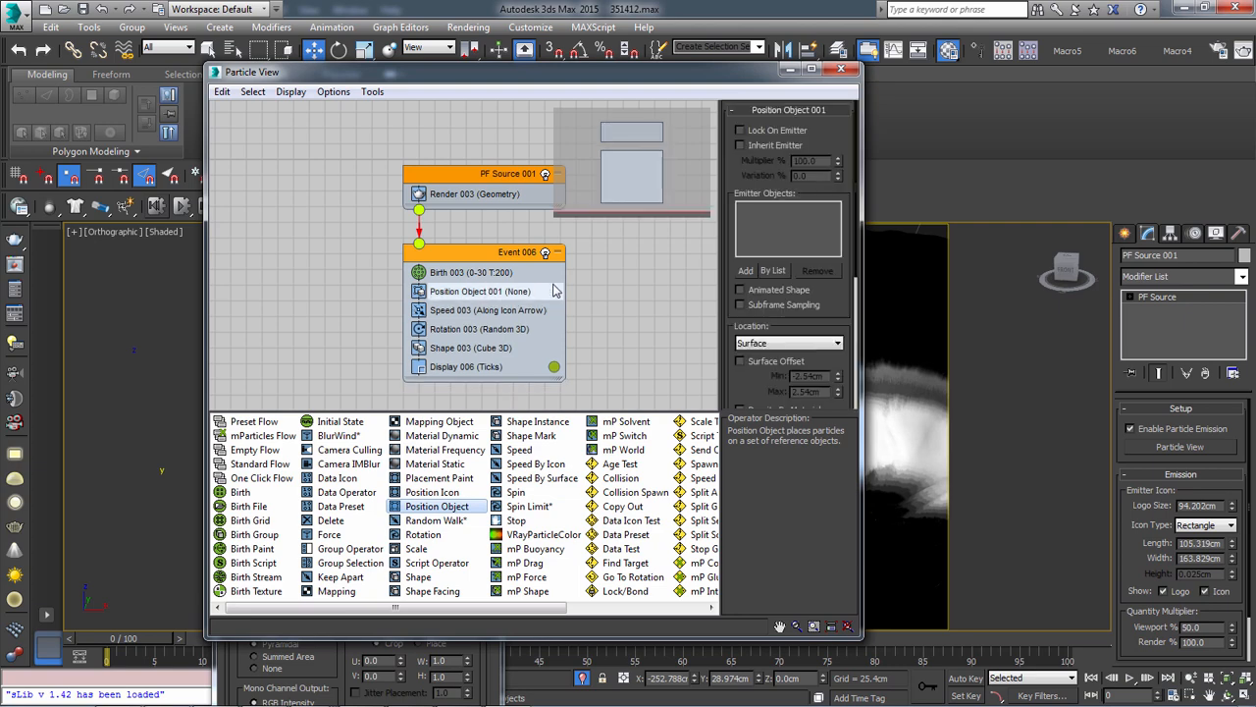
Add the terrain Plane002 as the emitter object of Position Object 001 and move Particle View aside to uncover the viewport
click(747, 272)
click(932, 403)
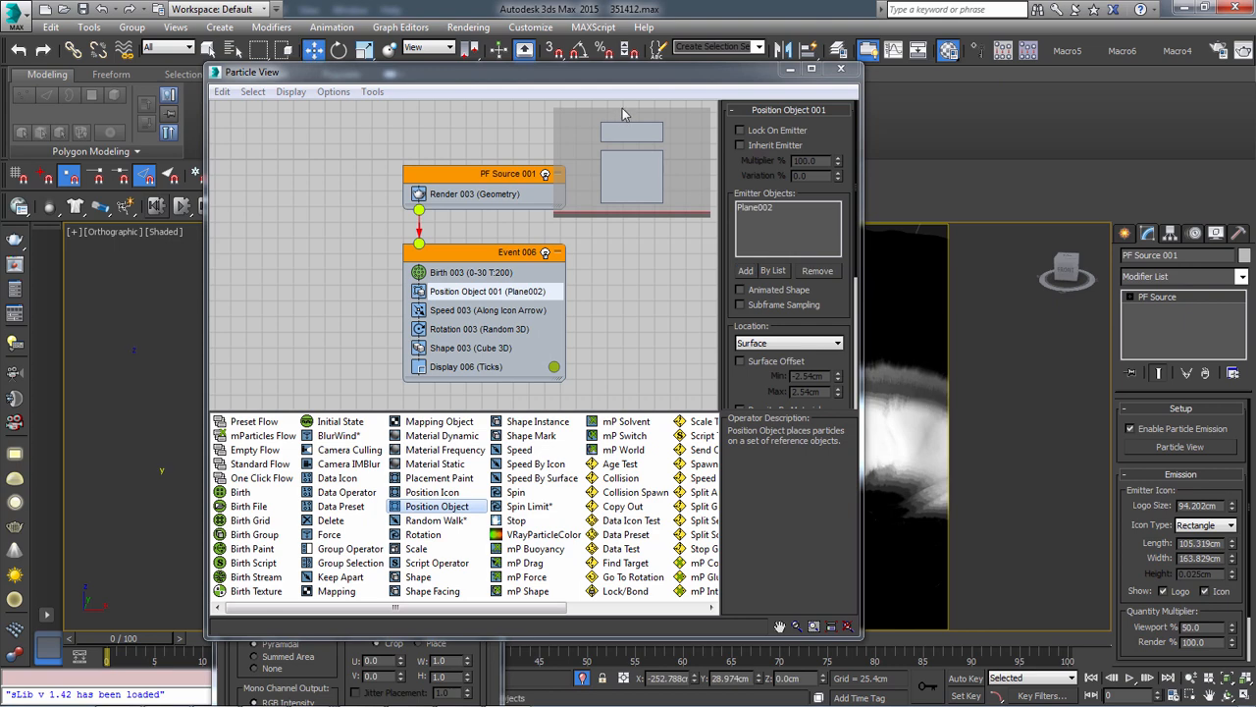
drag(640, 74, 335, 58)
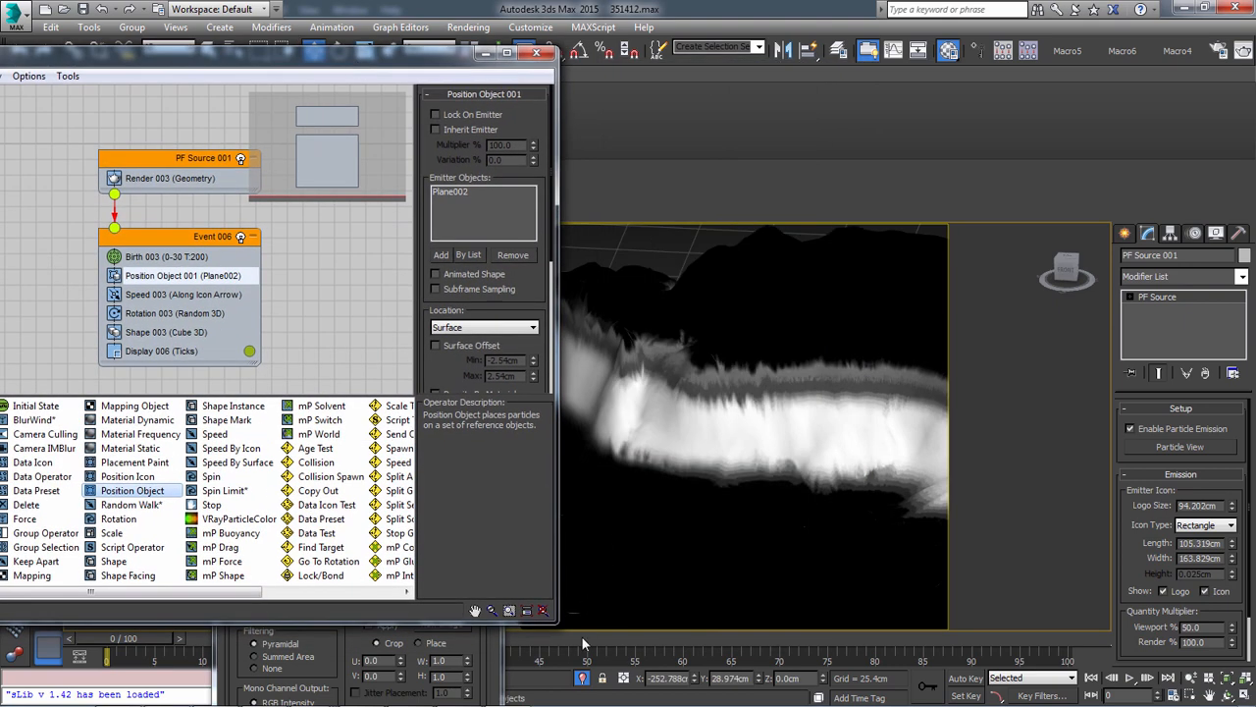
Scrub to frame 44, orbit the terrain to check the particle emission, and return the timeline to frame 0
drag(583, 639, 530, 638)
key(w)
middle_drag(656, 396, 801, 486)
middle_drag(677, 489, 730, 365)
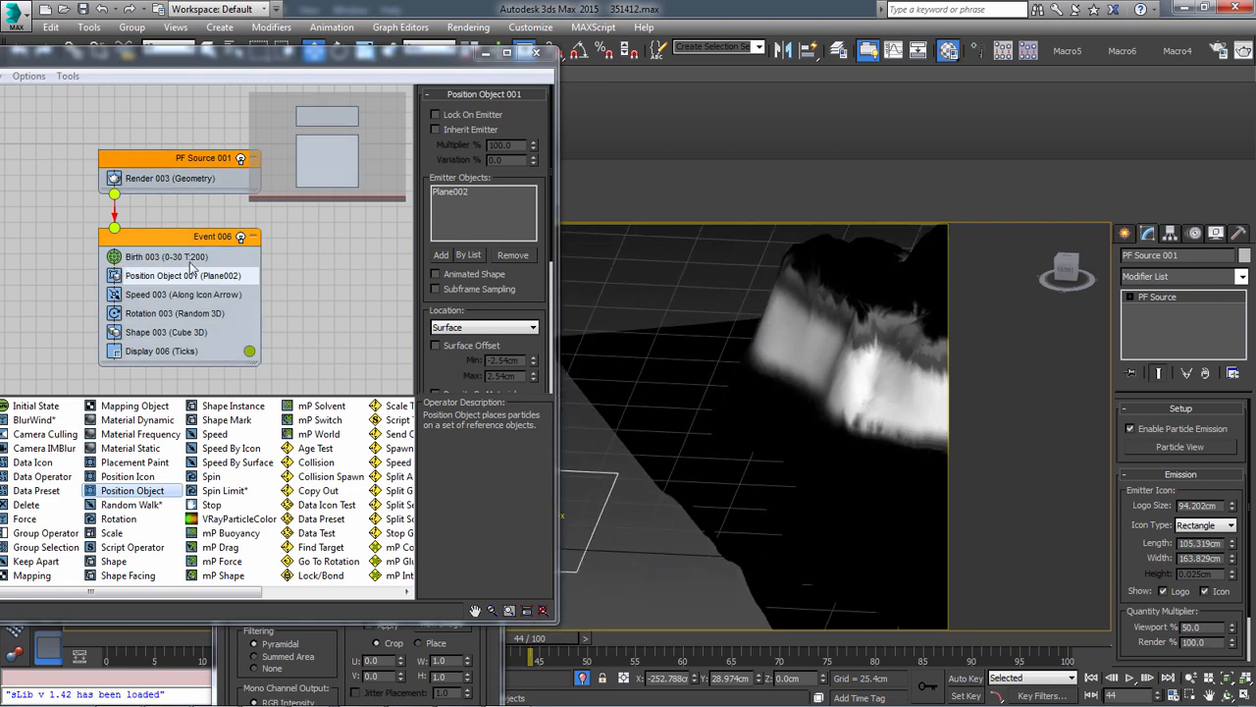
middle_drag(668, 519, 707, 462)
drag(98, 637, 65, 638)
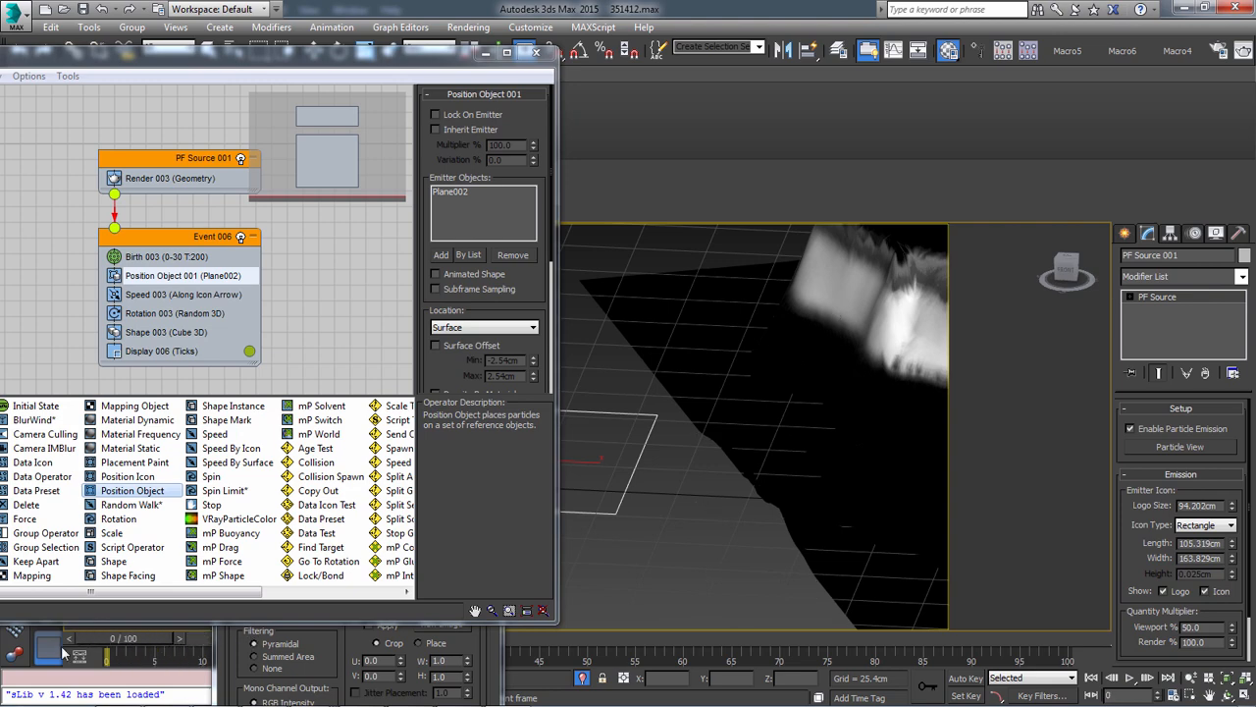
Set the Speed 003 operator's speed to 0 cm and scrub to frame 55 to inspect the particles across the terrain
click(175, 294)
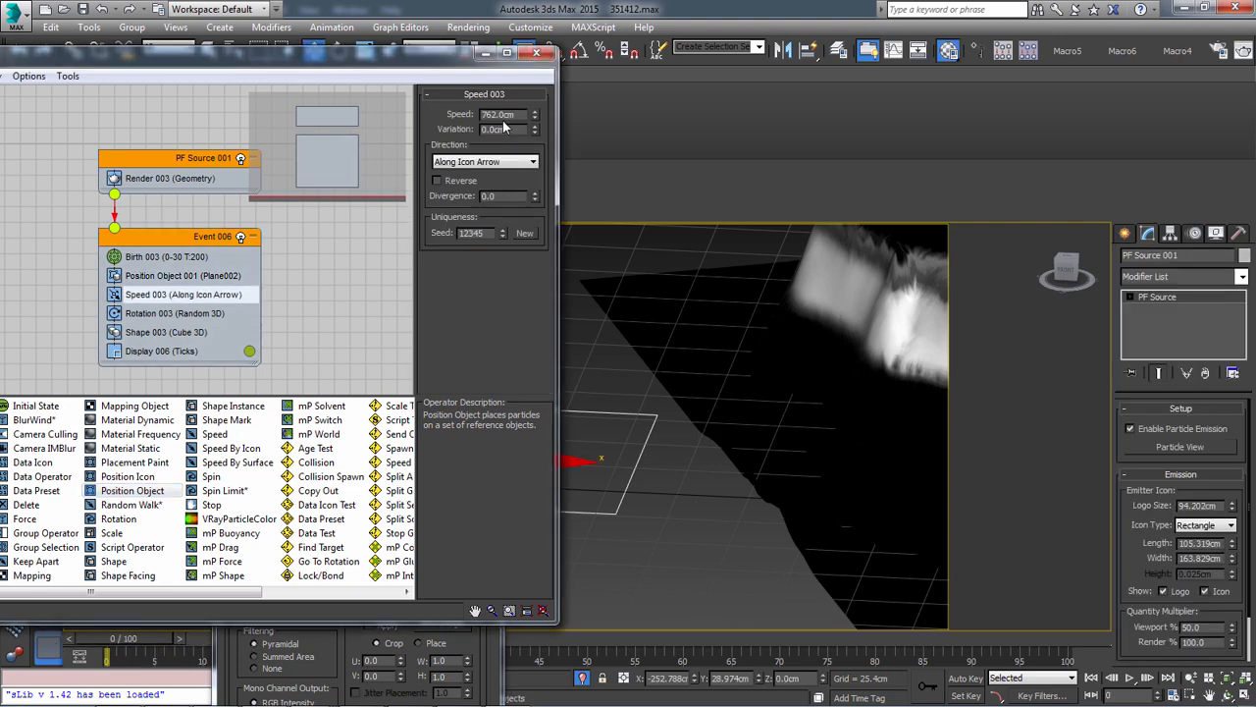
drag(522, 117, 326, 112)
text(0)
key(Return)
drag(123, 638, 633, 638)
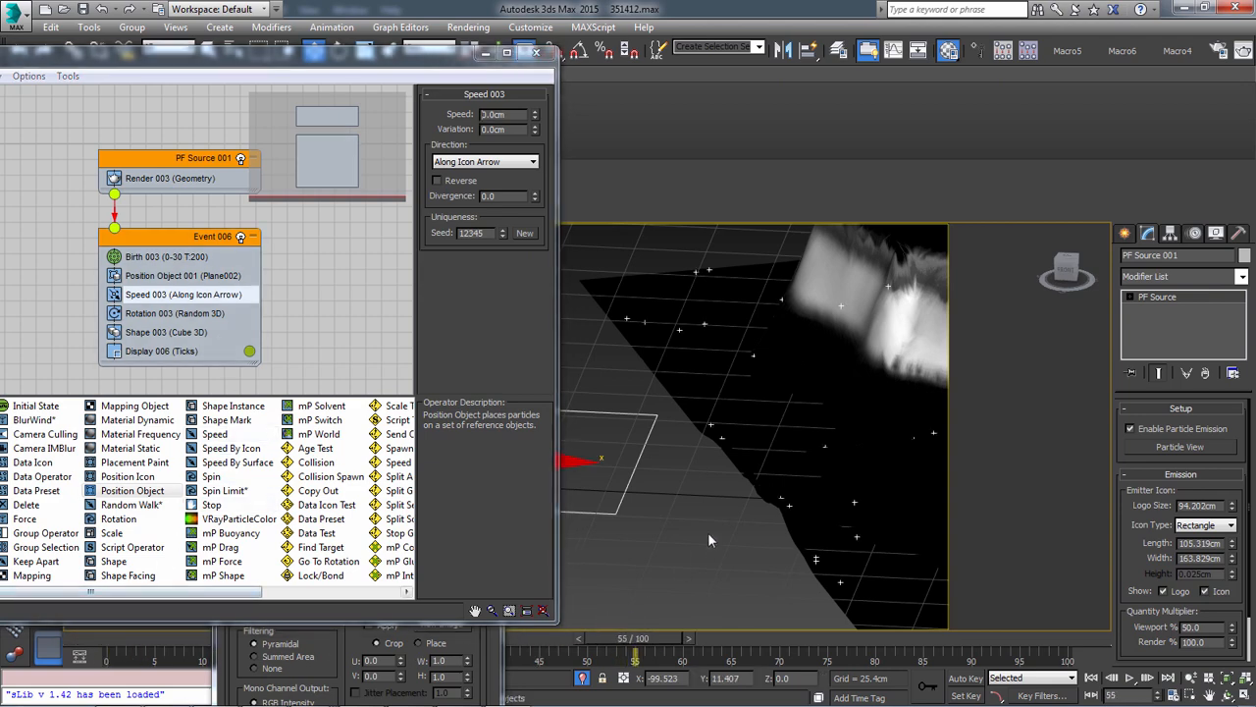
alt+middle_drag(774, 516, 758, 405)
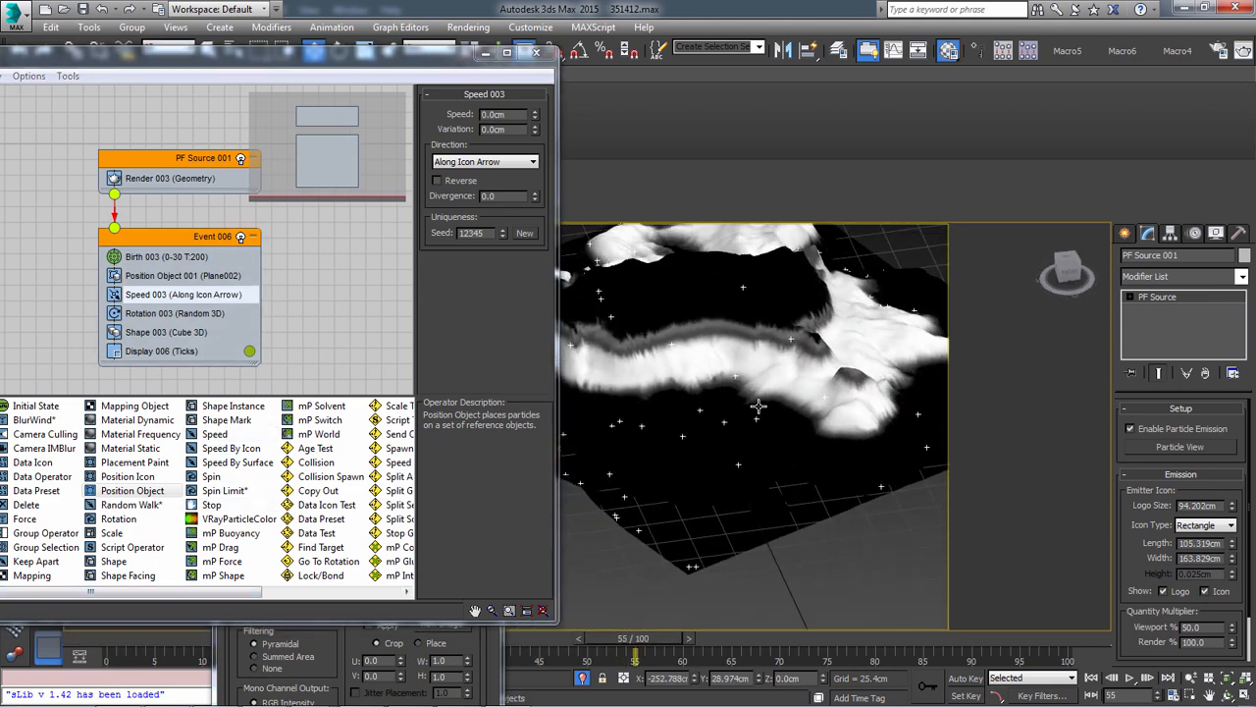
Enable Density By Material with the Grayscale option in the Position Object 001 operator
click(182, 276)
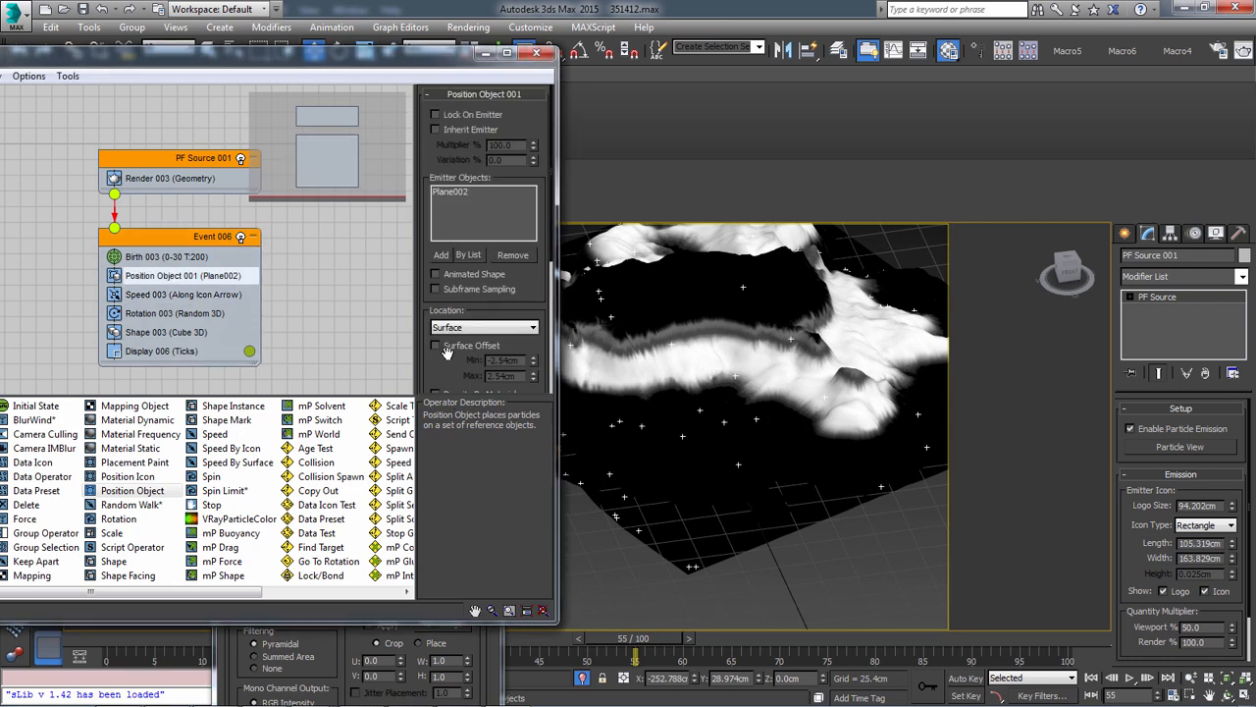
scroll(451, 364, down, 3)
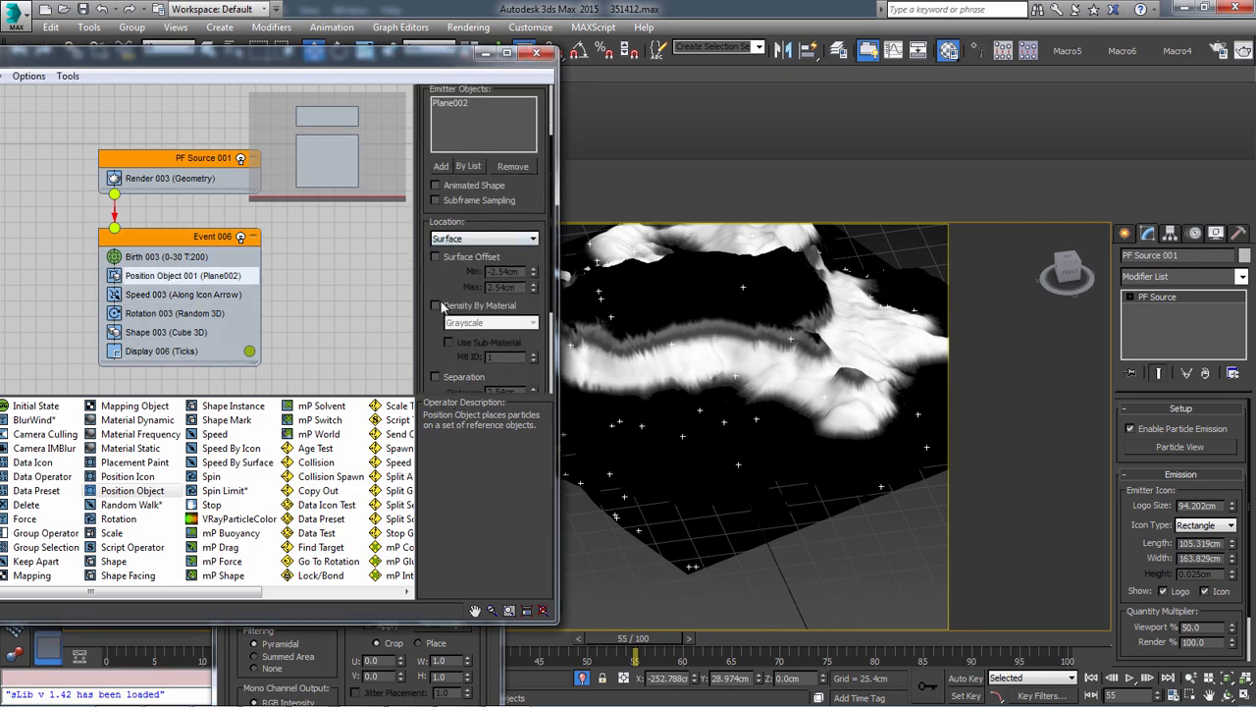
click(438, 306)
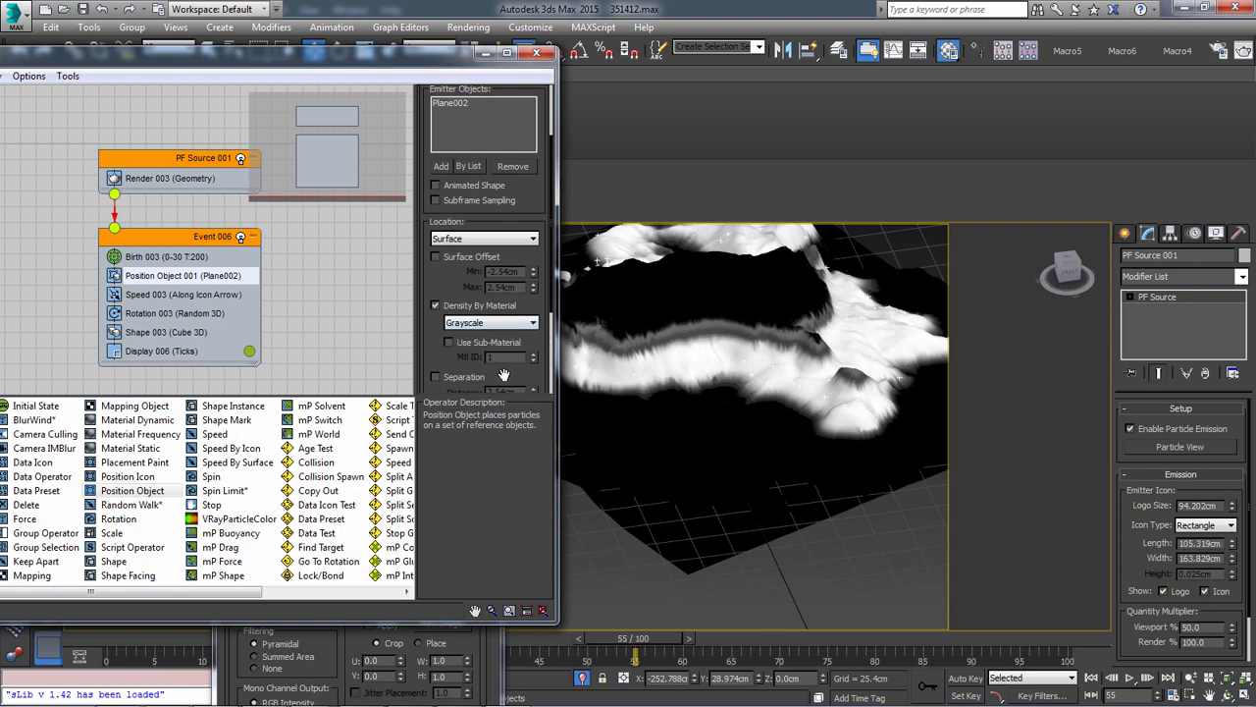
scroll(465, 354, down, 3)
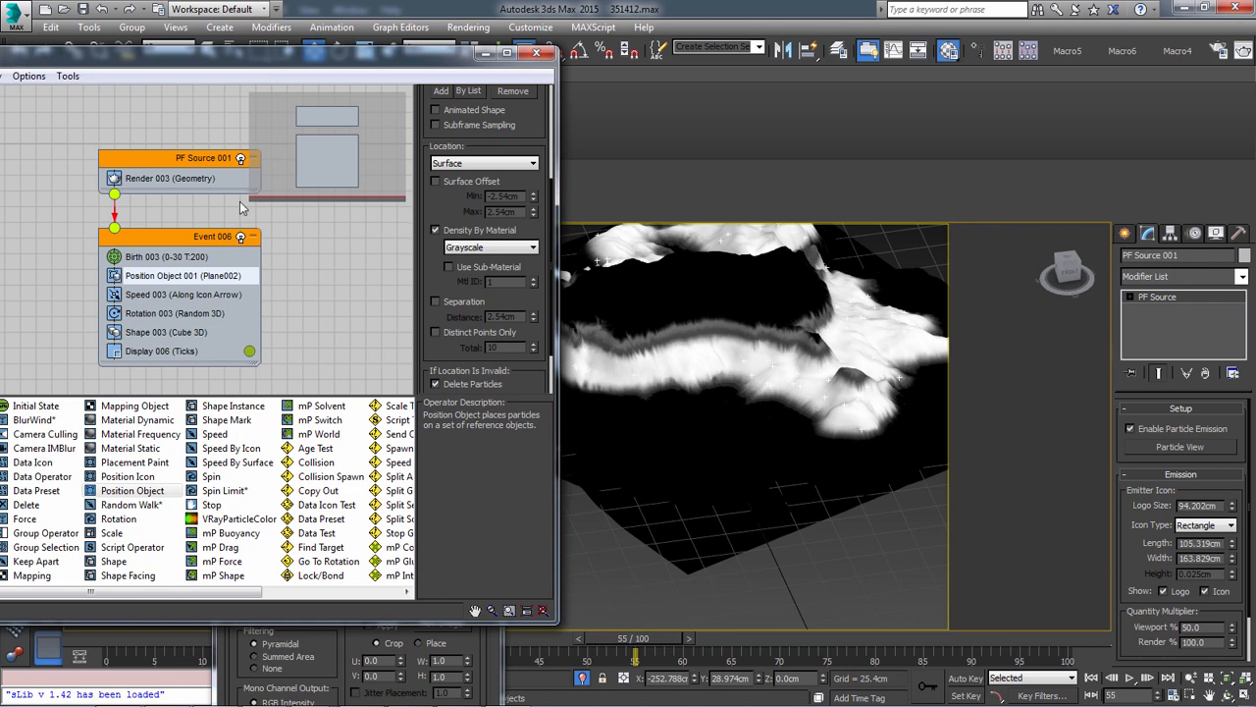
Set the Birth 003 amount to 35000 and examine the particle coverage on the masked cliff
click(163, 257)
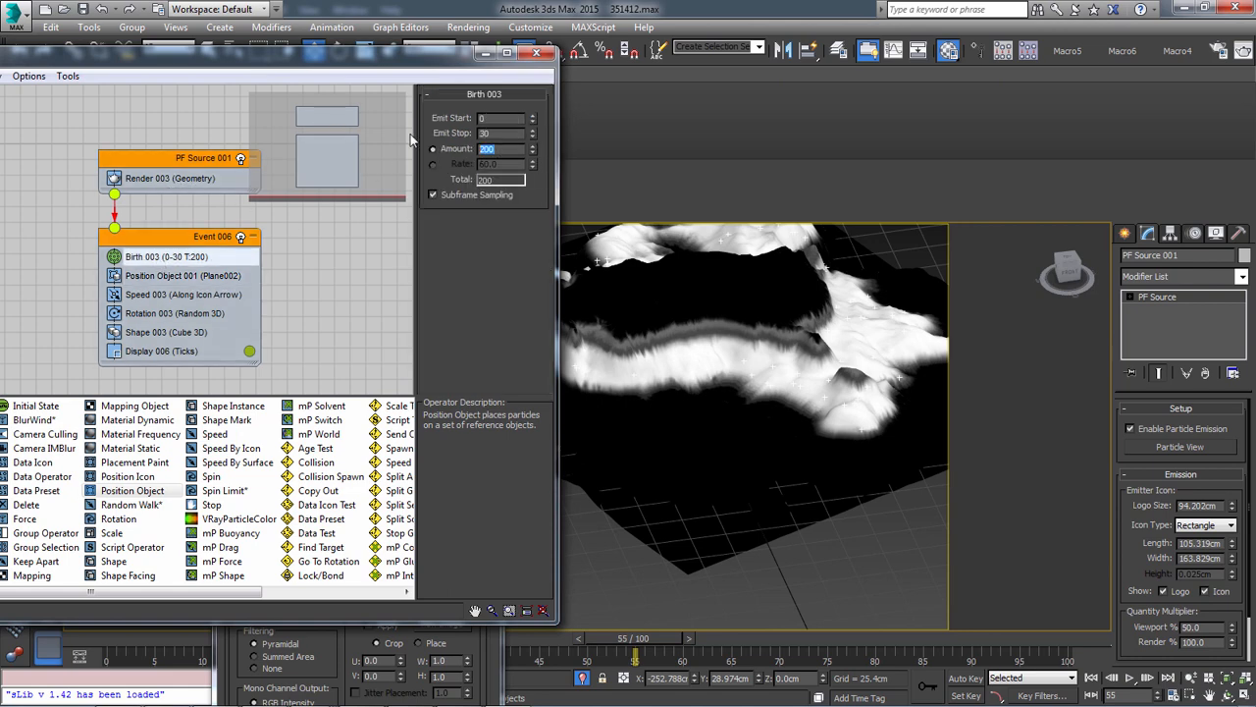
text(35000)
key(Return)
middle_drag(740, 315, 757, 359)
scroll(746, 363, up, 3)
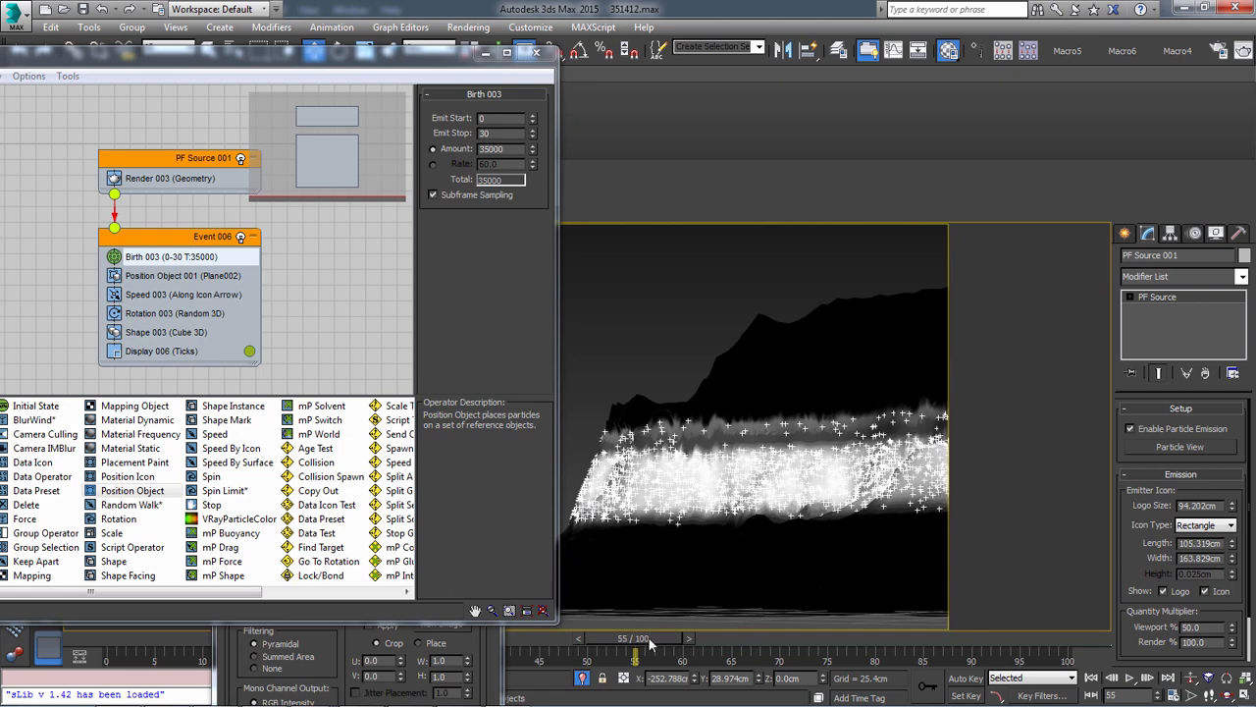
drag(649, 640, 286, 632)
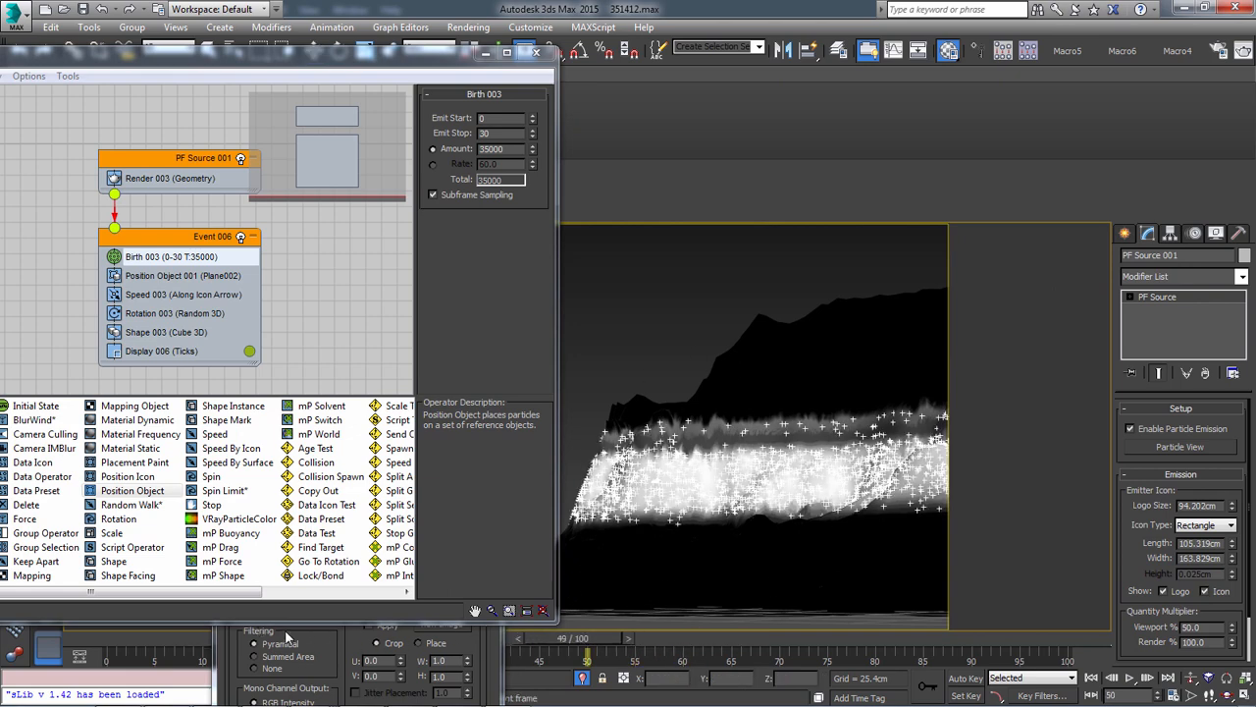
Detach the Display 006 operator from Event 006, scrub to frame 69 to check the particle display, and put it back
click(159, 355)
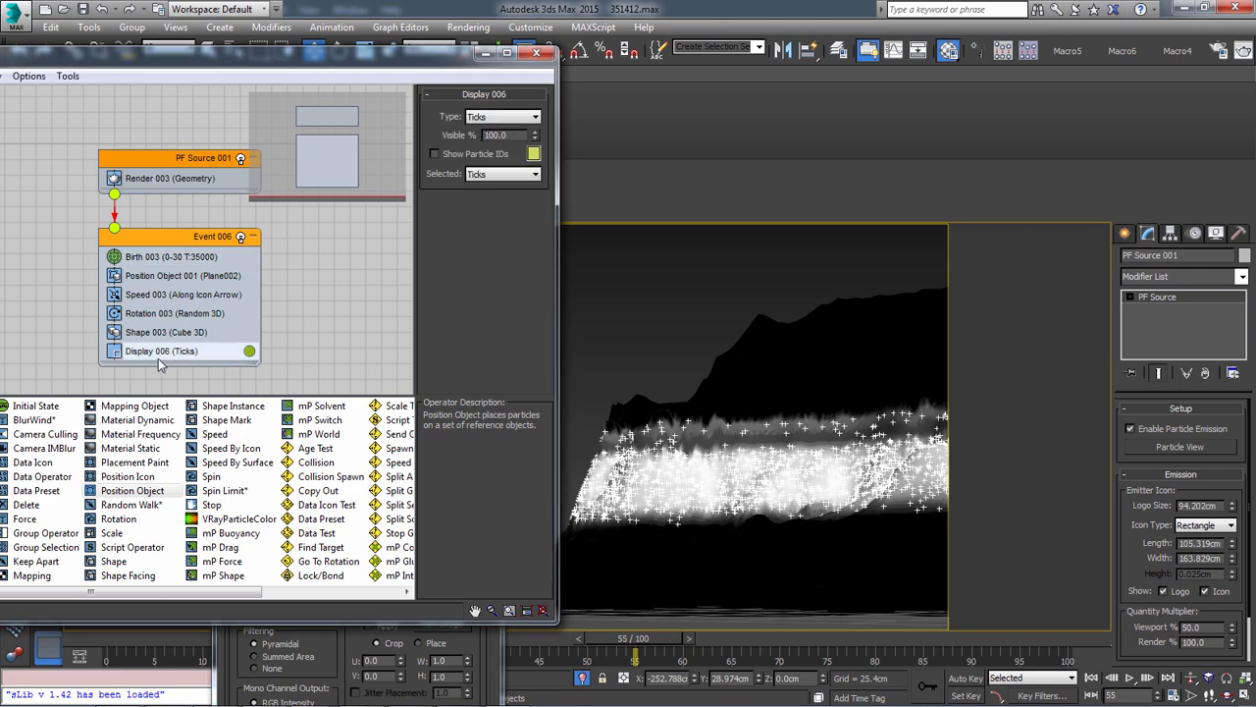
drag(134, 356, 310, 333)
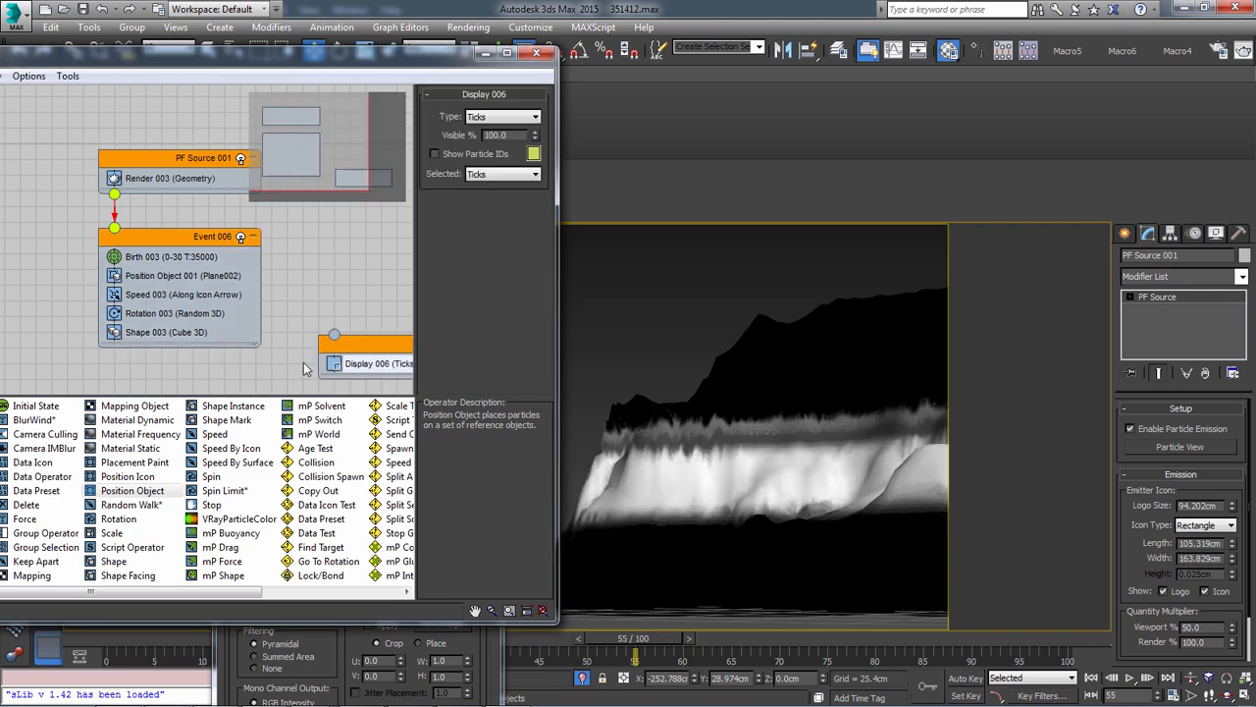
click(182, 332)
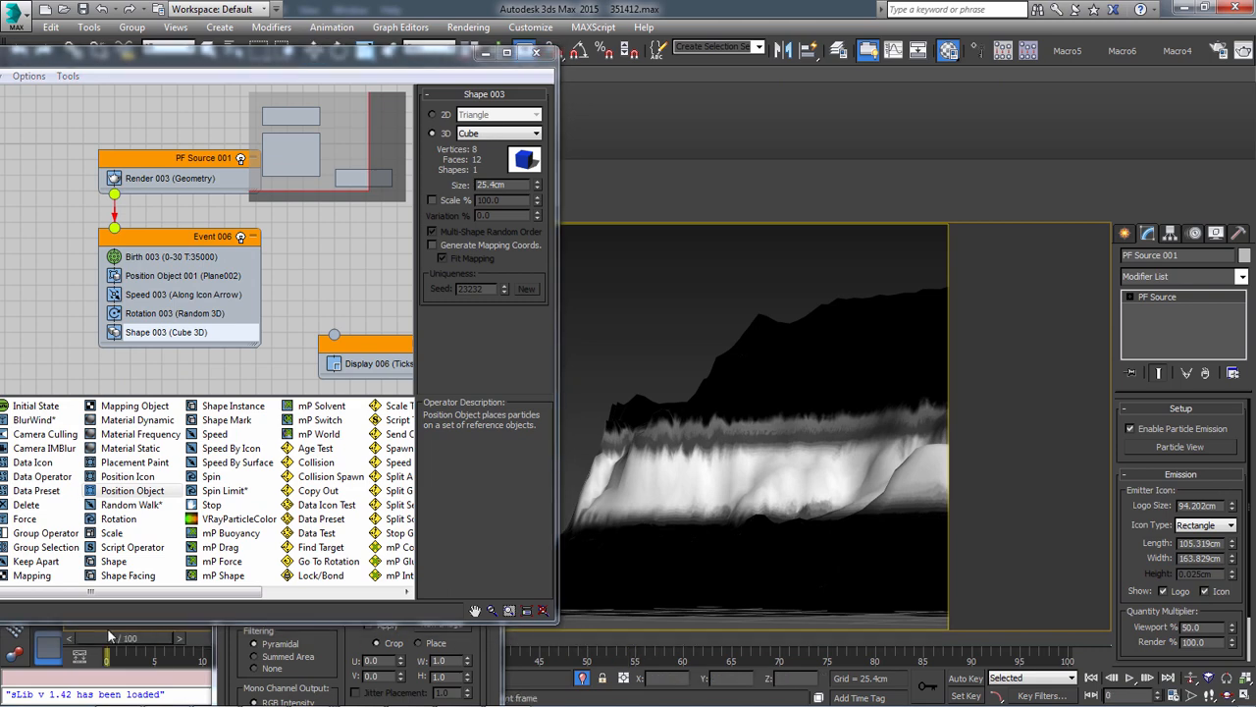
drag(110, 636, 766, 638)
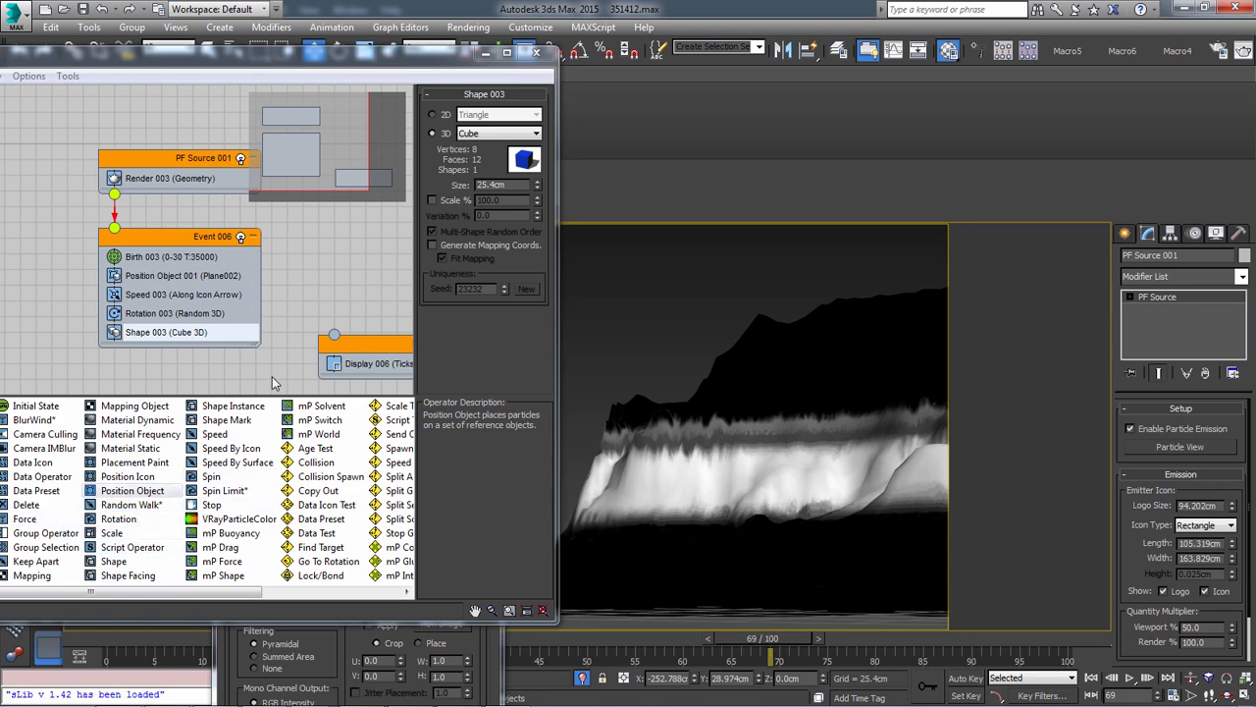
drag(368, 366, 192, 363)
Set the Display 006 operator's type to Geometry
click(194, 353)
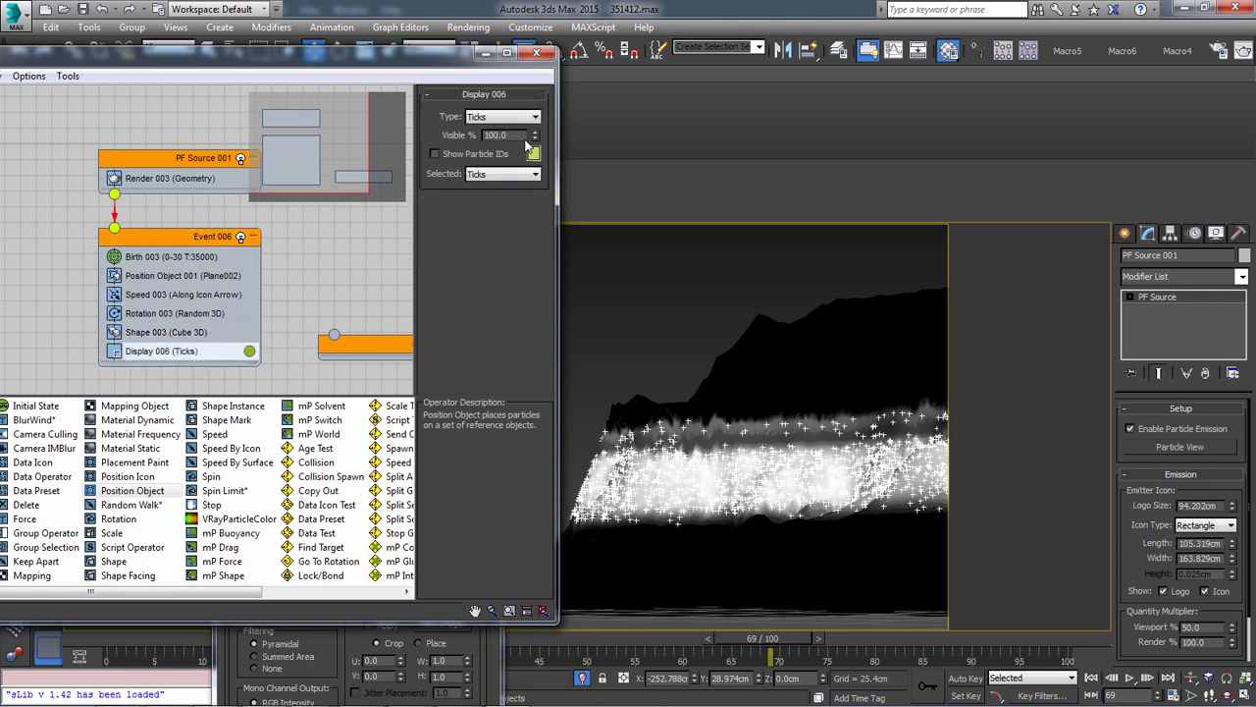
click(505, 116)
click(490, 192)
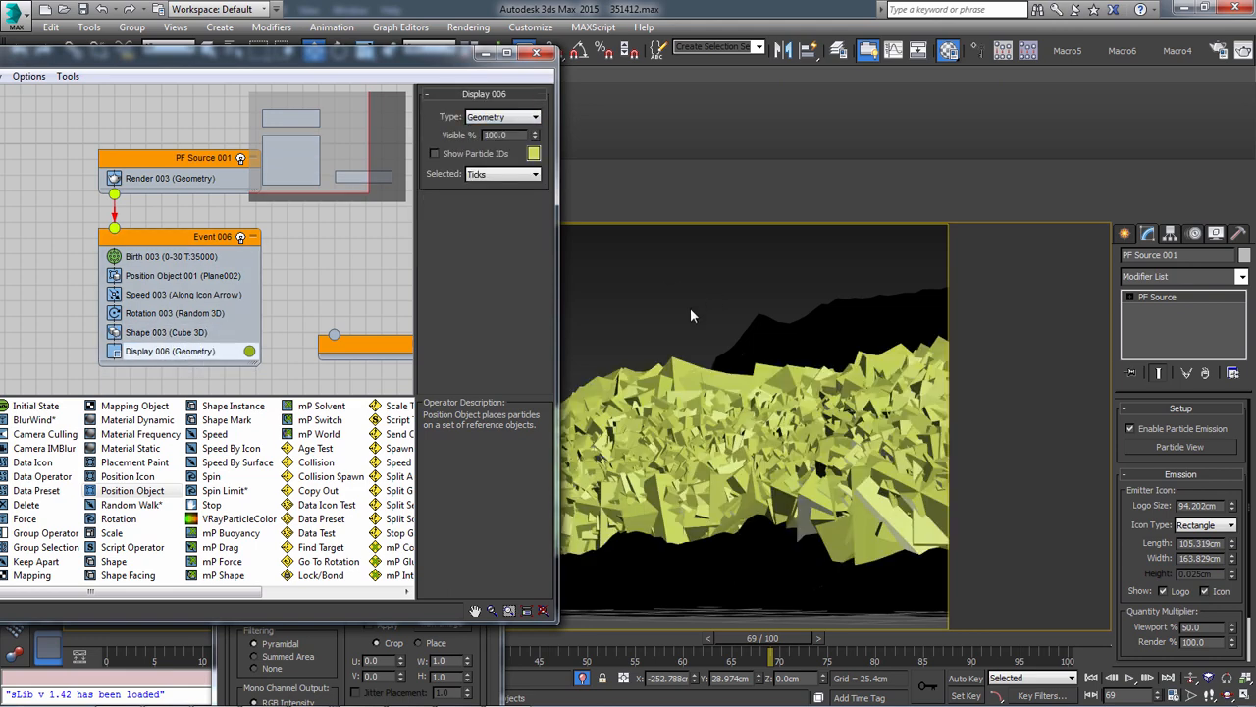
Set the Shape 003 cube size to 1 cm and enable its scale at 168%
click(167, 332)
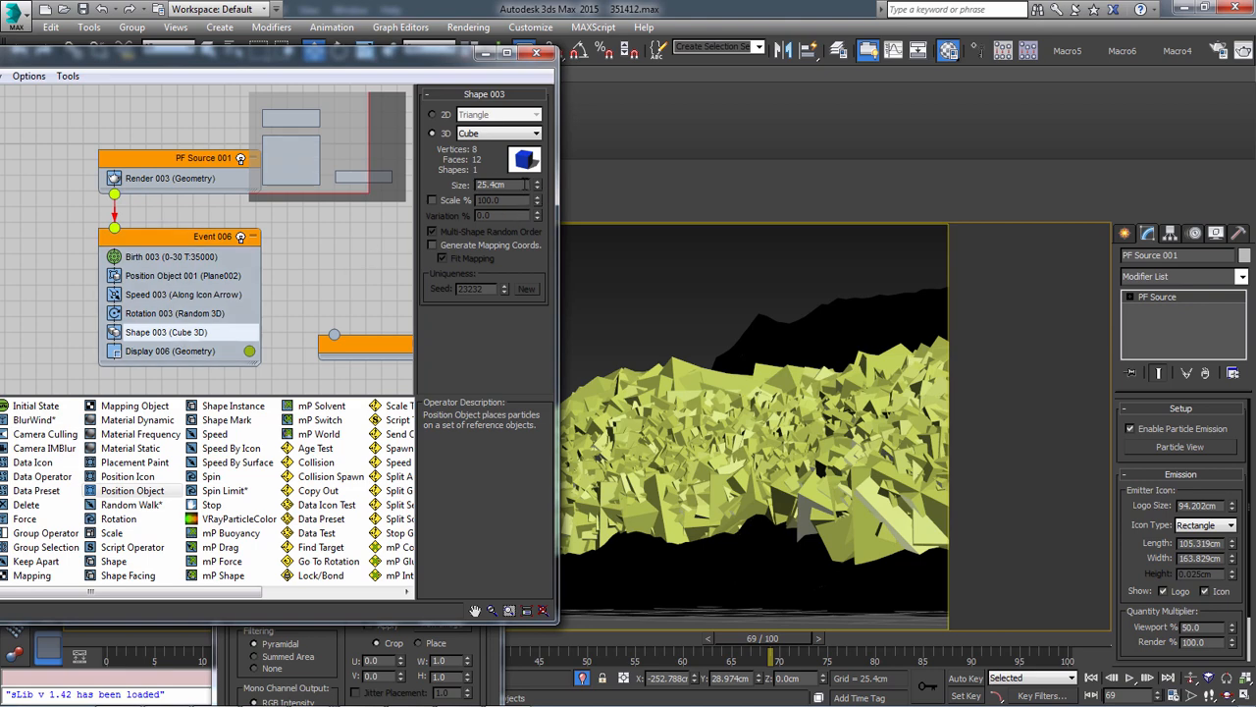
double_click(525, 184)
click(444, 201)
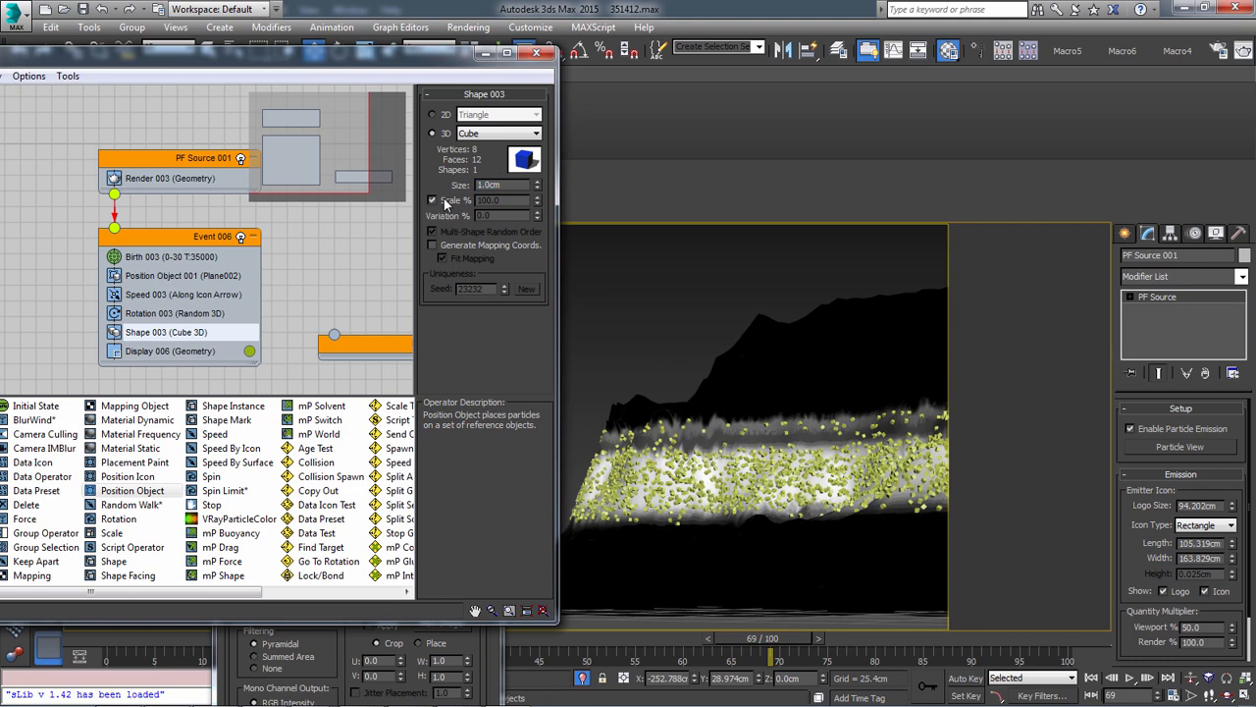
mouse_move(536, 218)
mouse_down()
mouse_move(547, 82)
mouse_move(568, 140)
mouse_move(558, 226)
mouse_up()
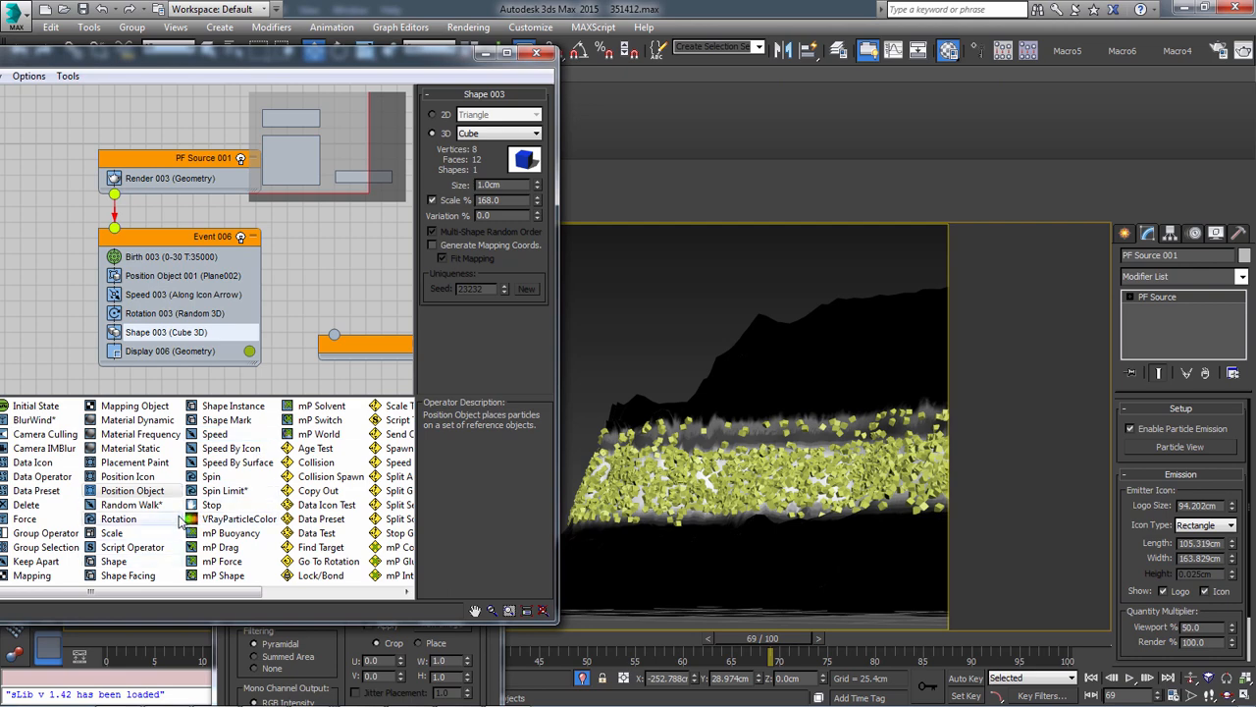
Insert a Shape Instance operator above Shape 003 in Event 006, review its settings, and move it back out of the event
drag(249, 408, 202, 334)
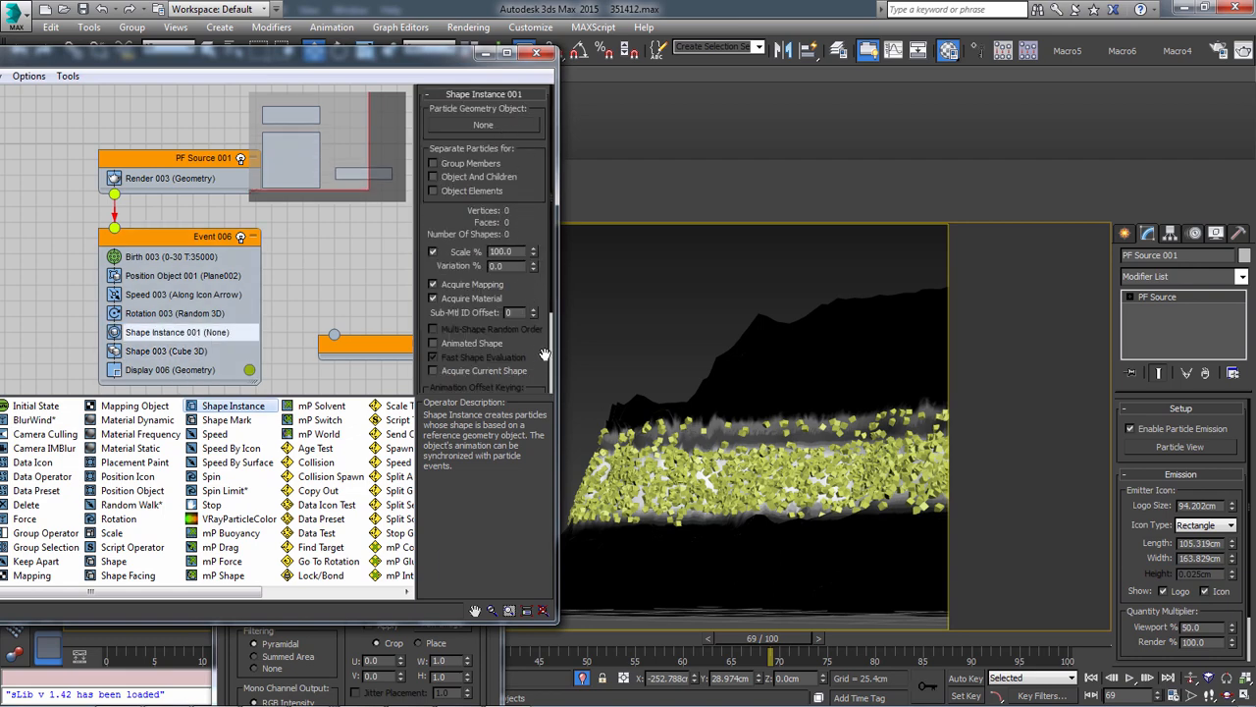
mouse_move(545, 356)
mouse_down()
mouse_move(523, 208)
mouse_move(521, 348)
mouse_up()
drag(197, 332, 363, 307)
Review the Rotation, Speed and Position Object operators, and set the Shape 003 scale variation to 69% and scale to 145%
click(164, 312)
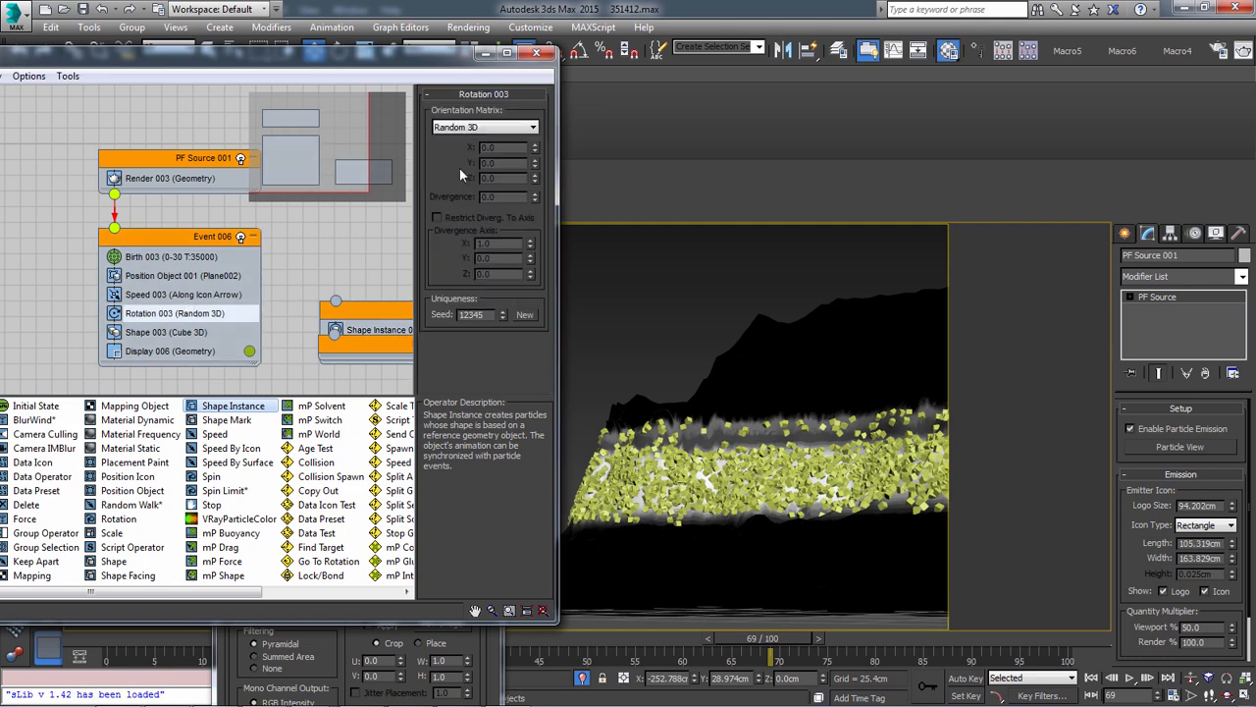
click(182, 295)
click(185, 277)
click(178, 336)
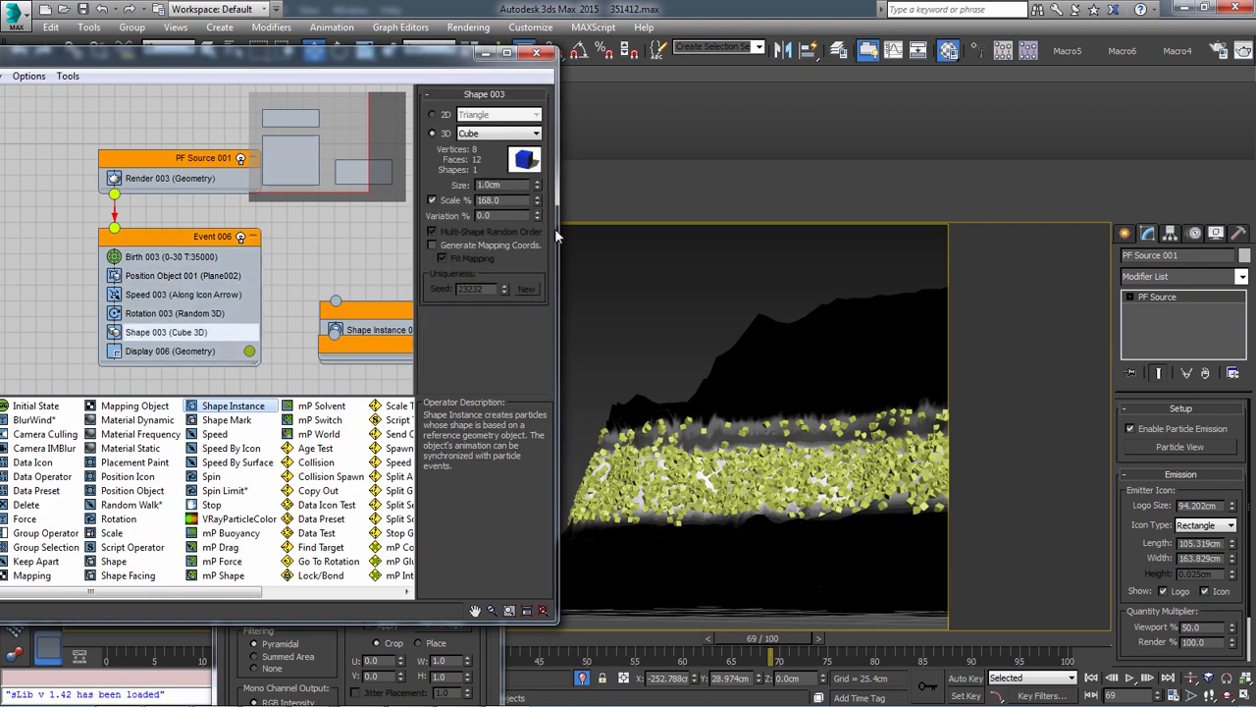
drag(536, 215, 536, 173)
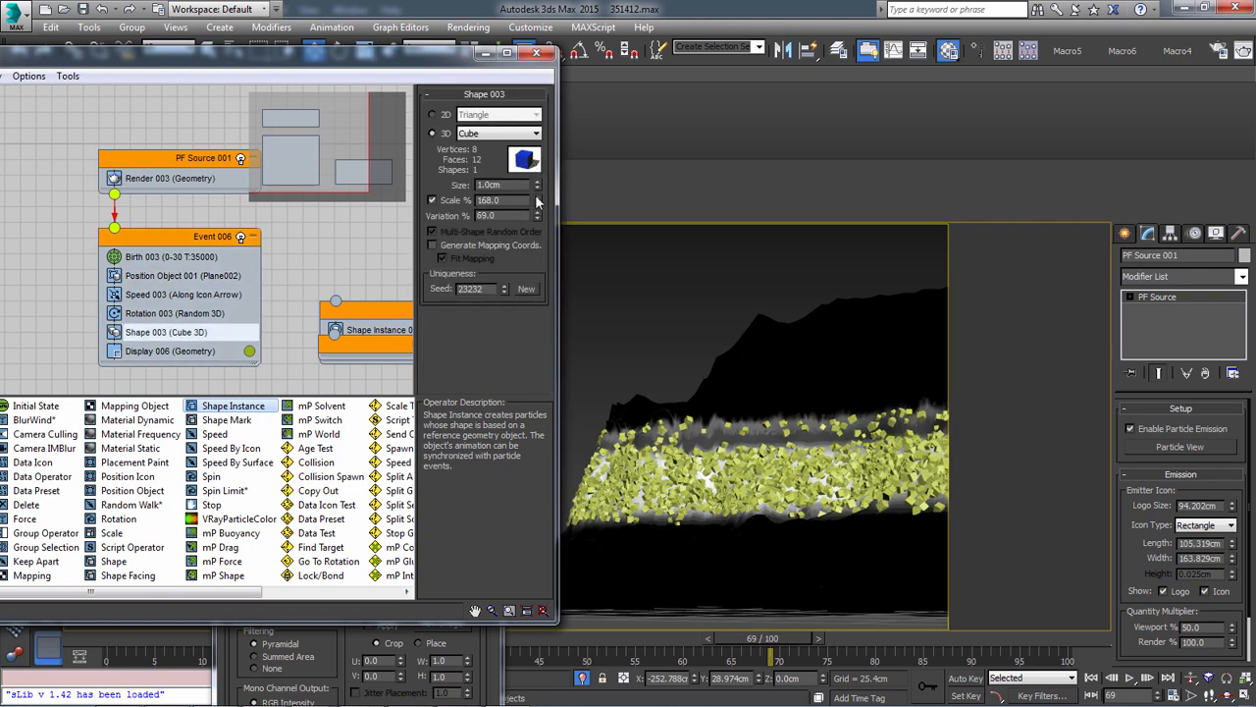
drag(538, 211, 538, 216)
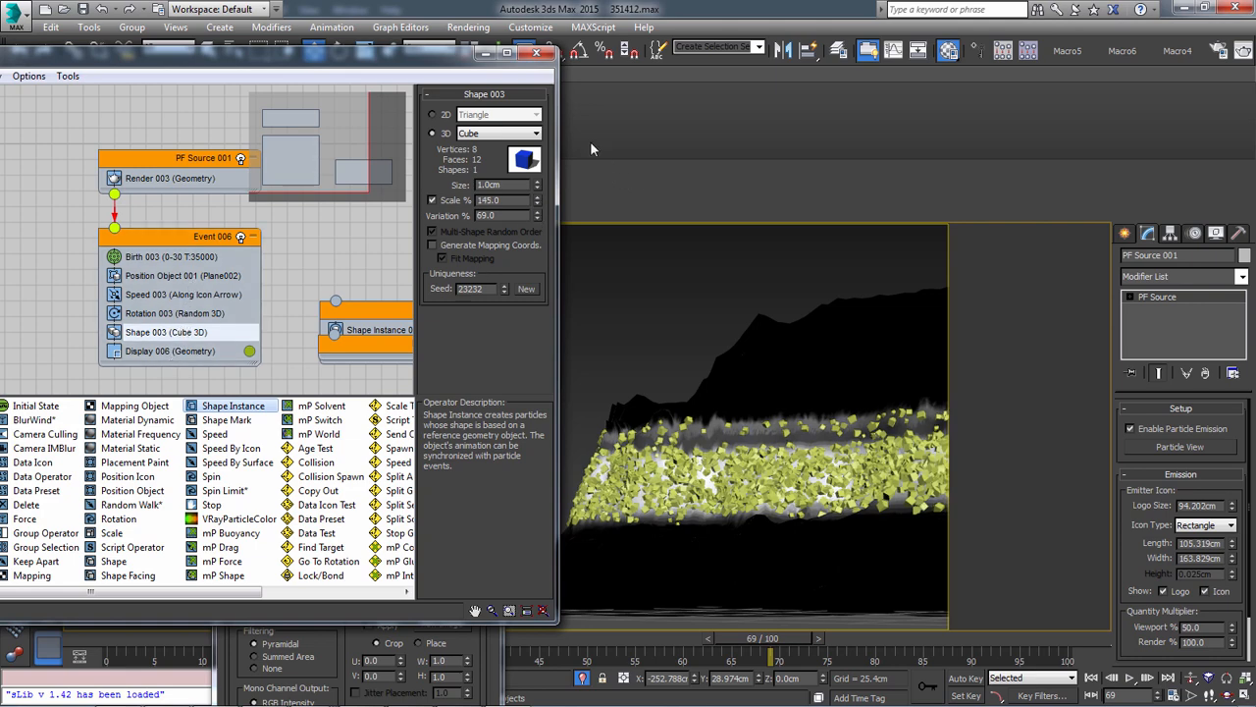
Try a cube size of 0.2 cm in Shape 003 and settle on 0.3 cm
drag(528, 184, 471, 188)
text(.2)
key(Return)
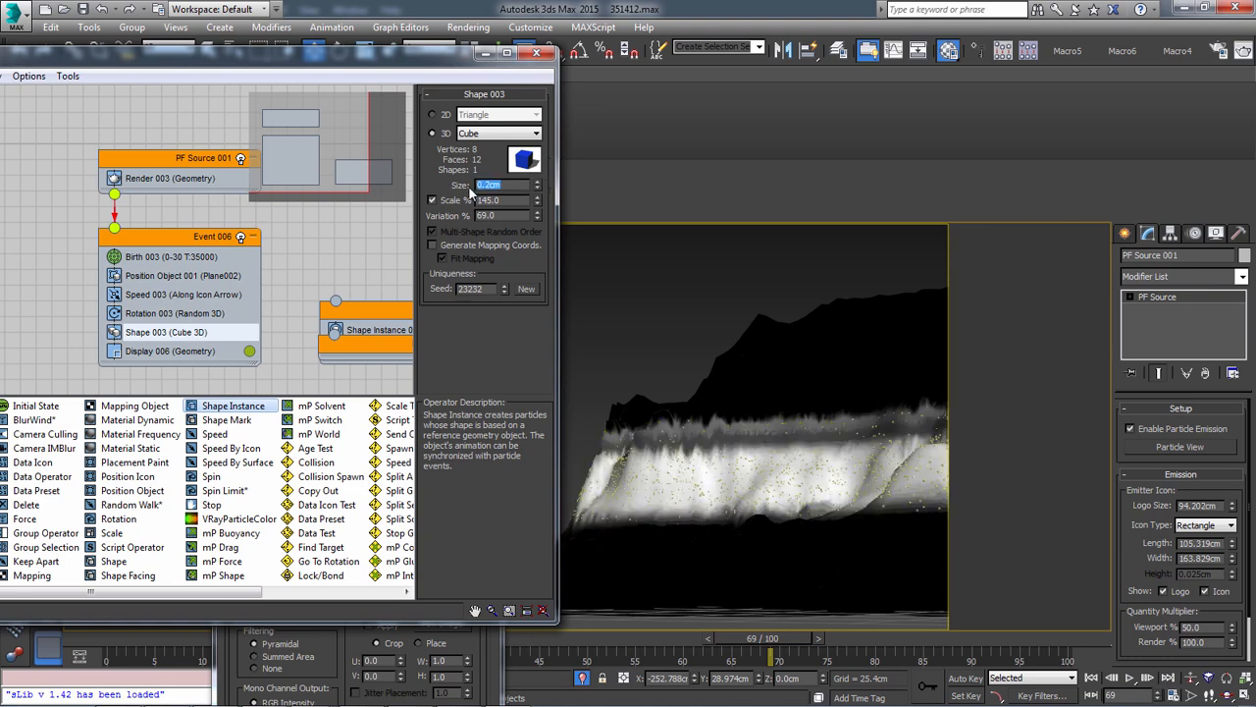
text(.3)
key(Return)
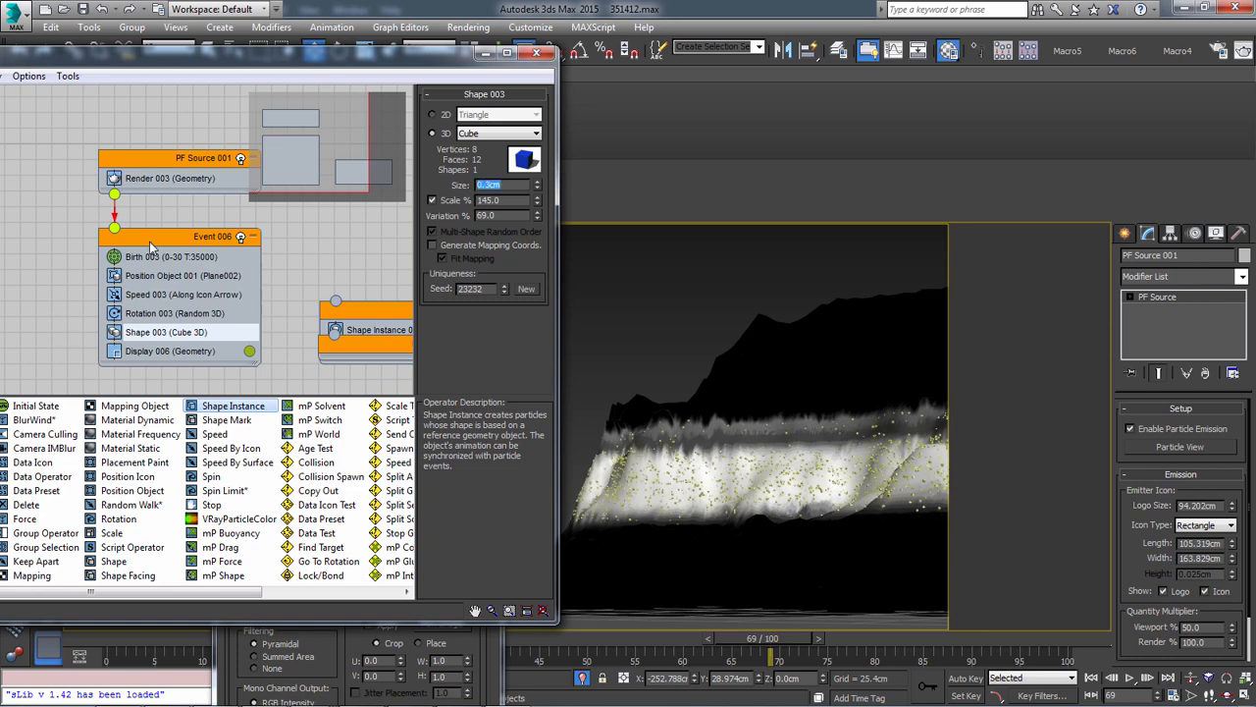
Set the Render 003 operator's visible percentage to 50 and open the Birth 003 operator's settings
click(167, 179)
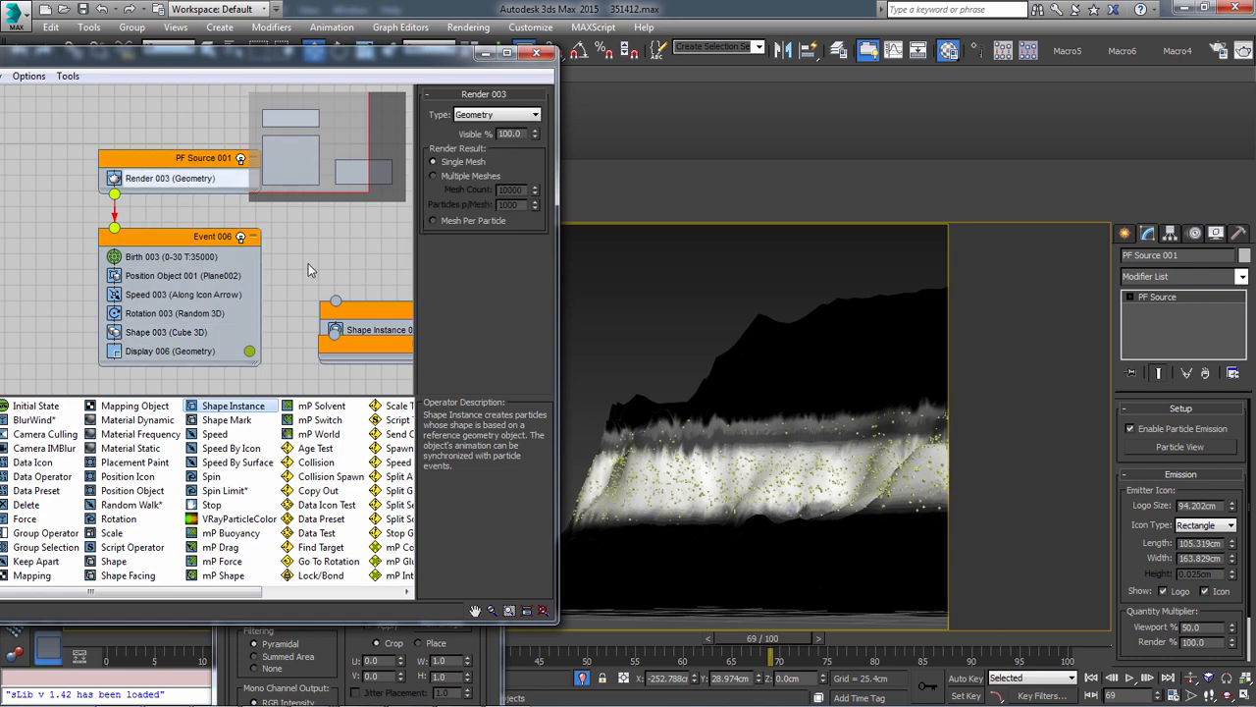
click(167, 257)
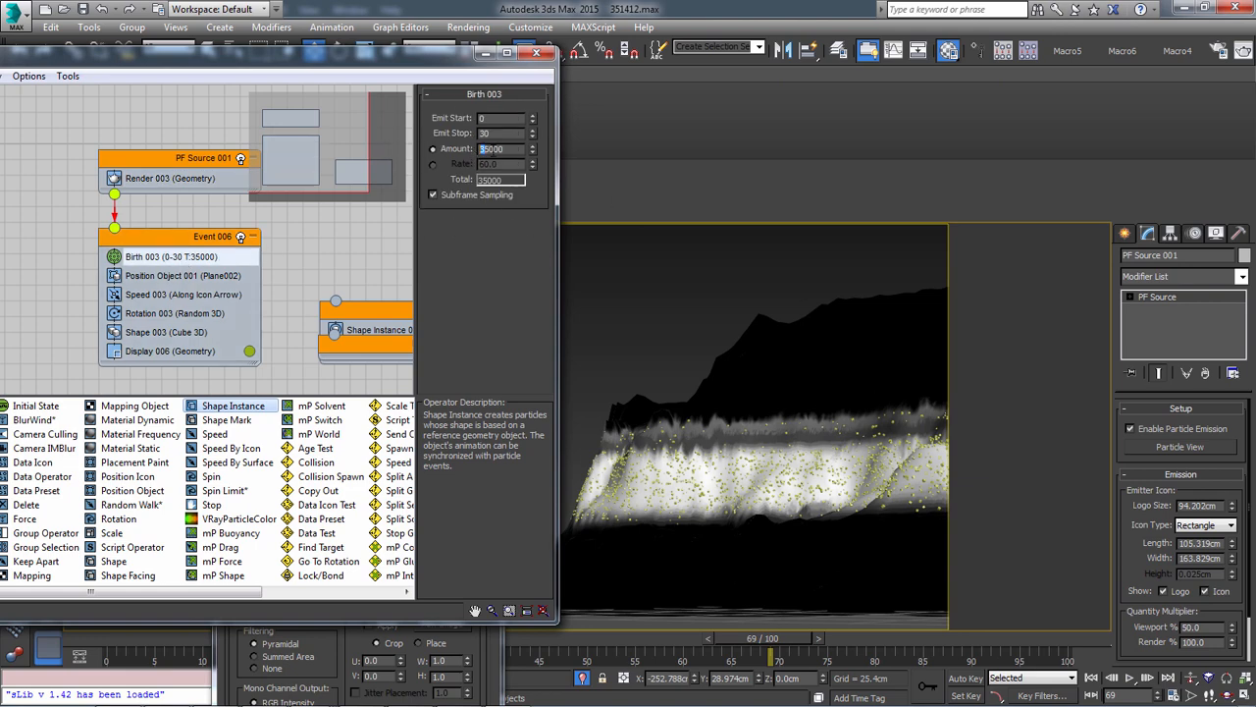
click(165, 179)
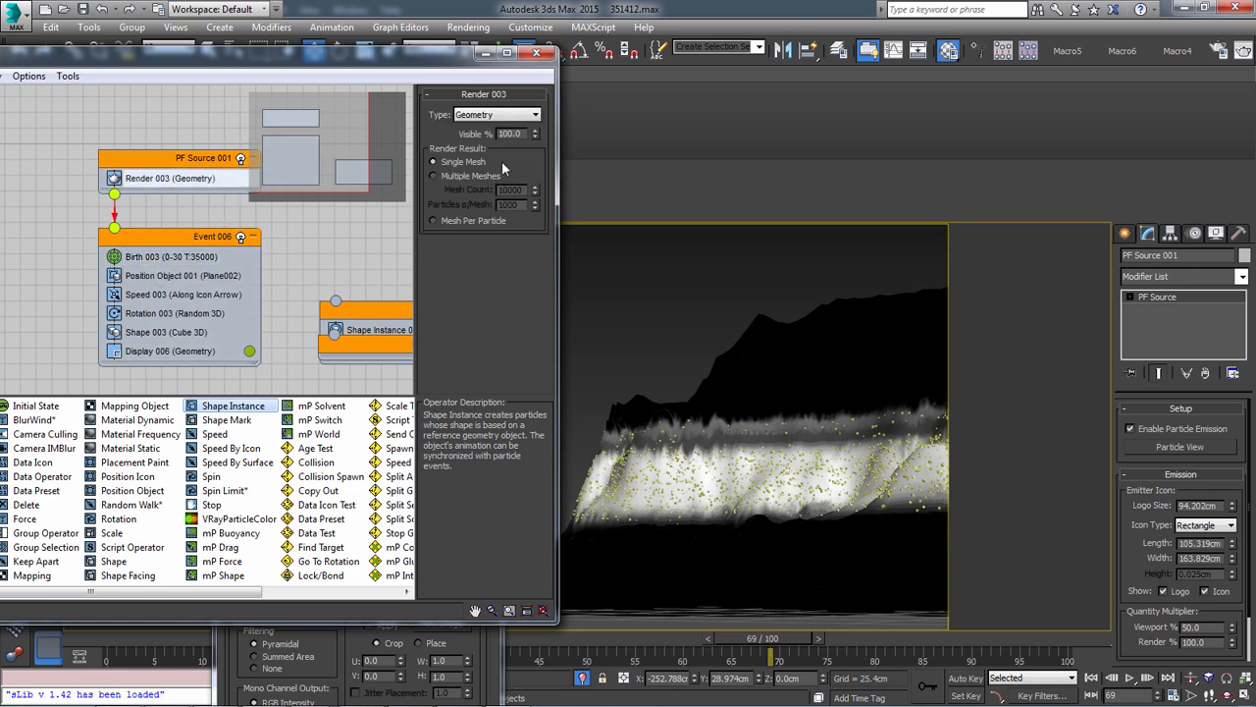
double_click(509, 133)
text(50)
key(Return)
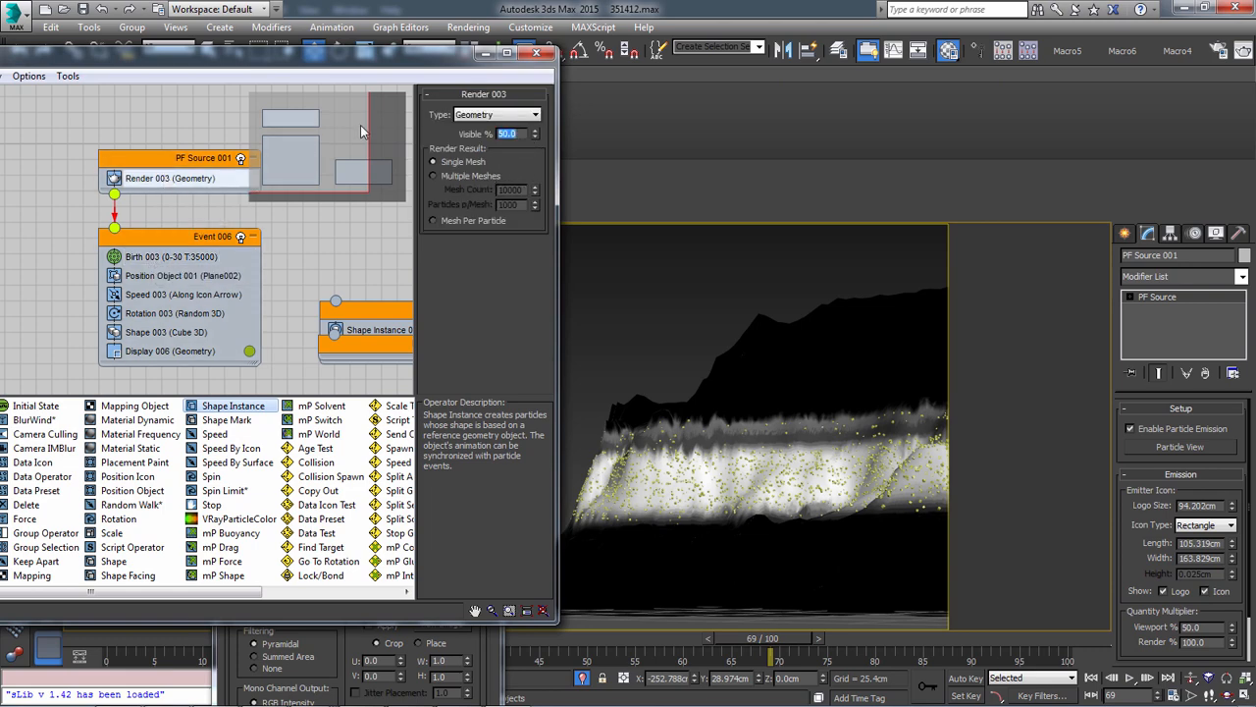
click(175, 258)
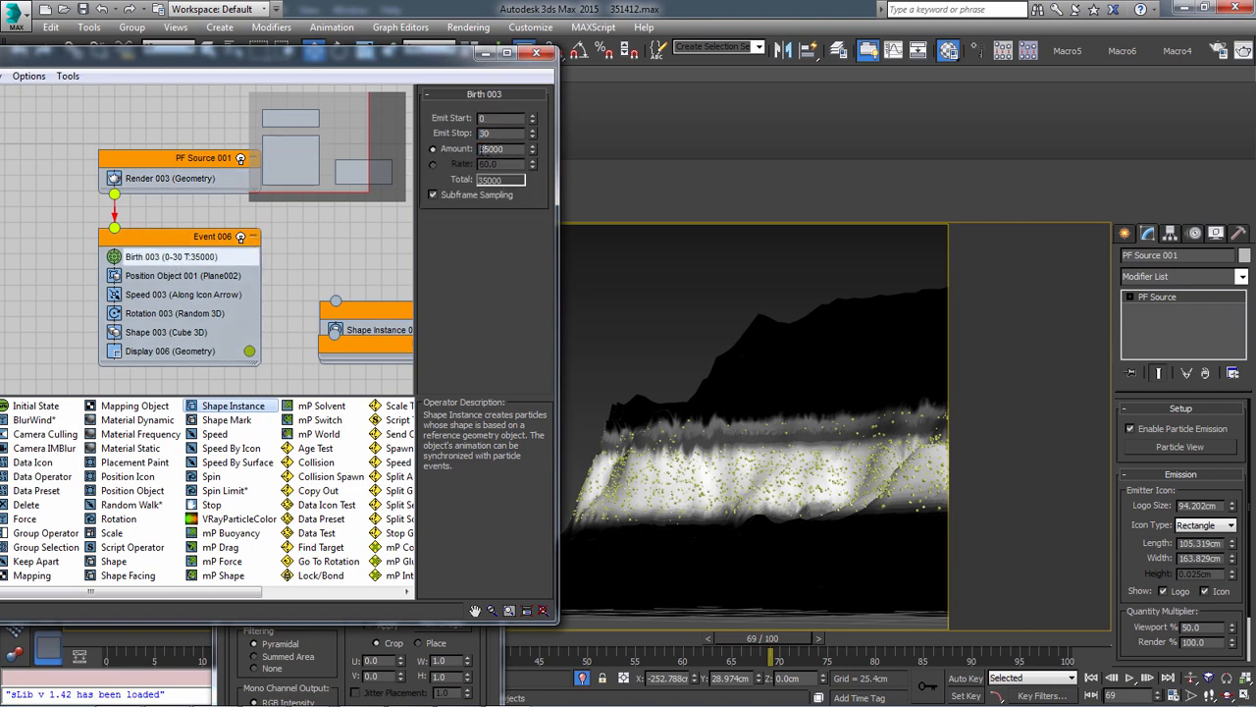
Set the Birth 003 particle amount to 65000, scrub the timeline to refresh the particles, and select the Plane002 terrain
text(6)
key(Return)
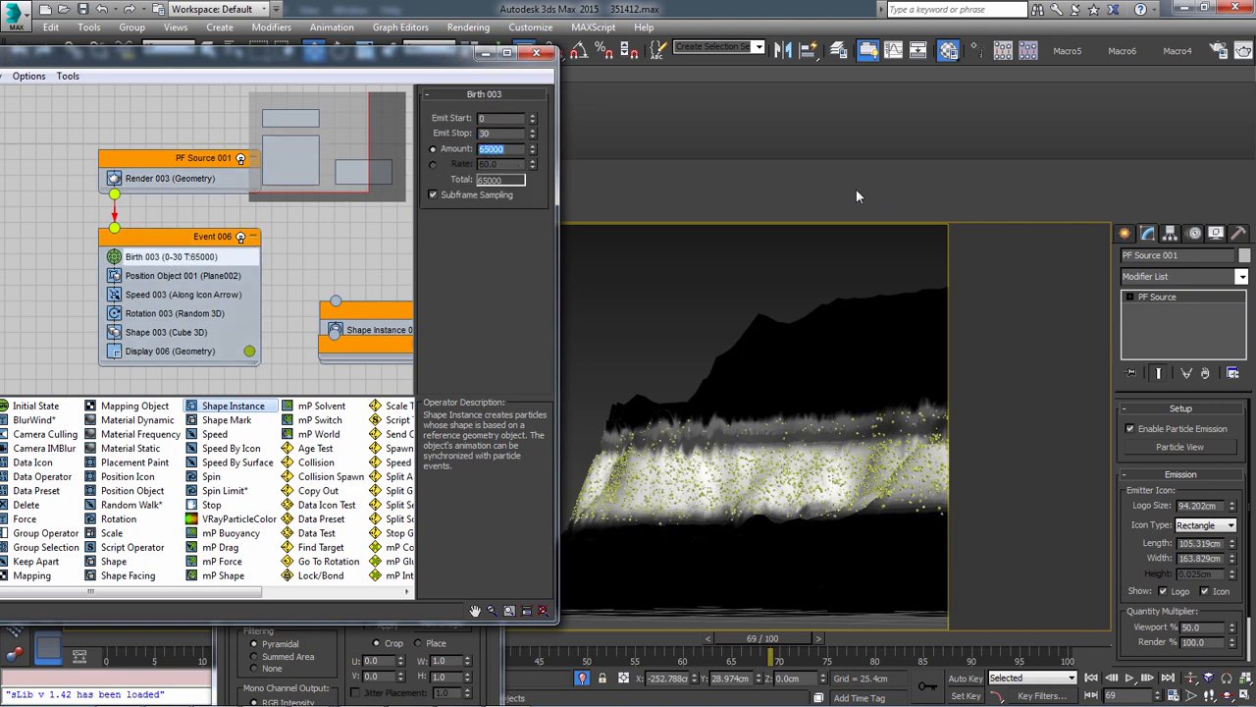
click(667, 283)
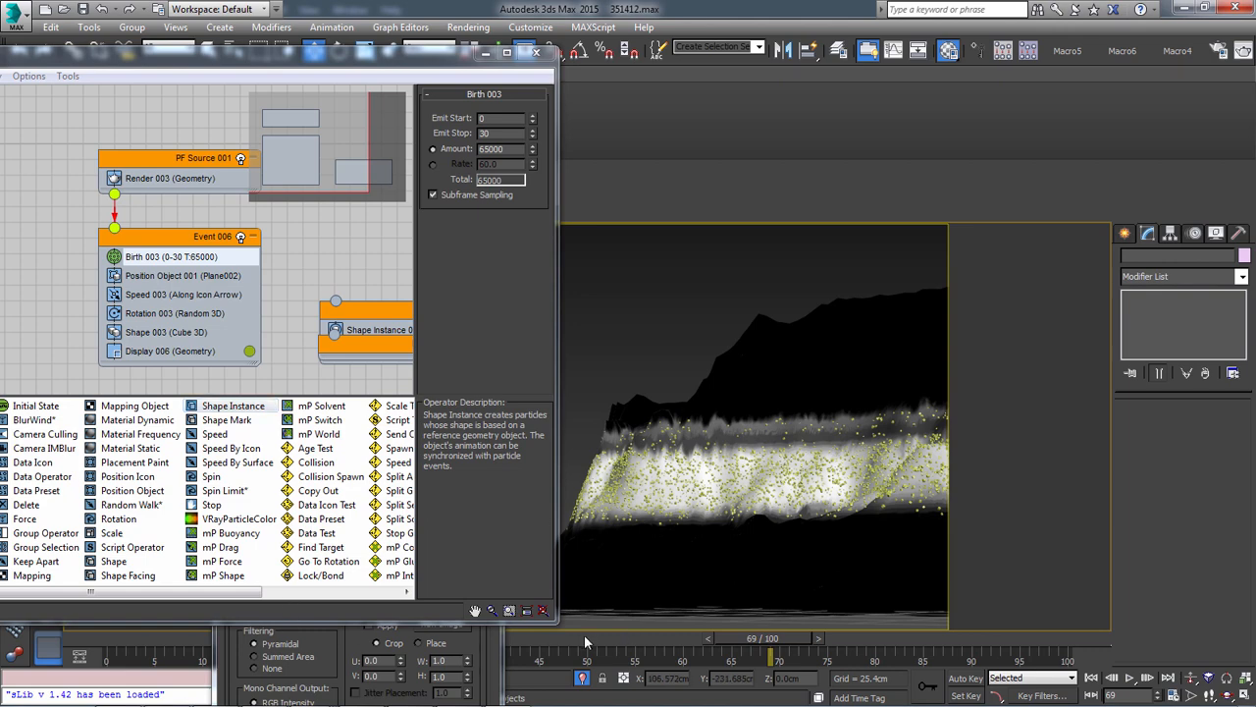
mouse_move(735, 639)
mouse_down()
mouse_move(686, 637)
mouse_move(784, 639)
mouse_up()
mouse_move(648, 333)
mouse_down()
mouse_move(666, 467)
mouse_move(645, 336)
mouse_up()
click(696, 400)
Move Particle View clear of the viewport and review the Display 006 settings and Position Object 001's grayscale density-by-material option
drag(424, 64, 711, 337)
drag(673, 235, 557, 267)
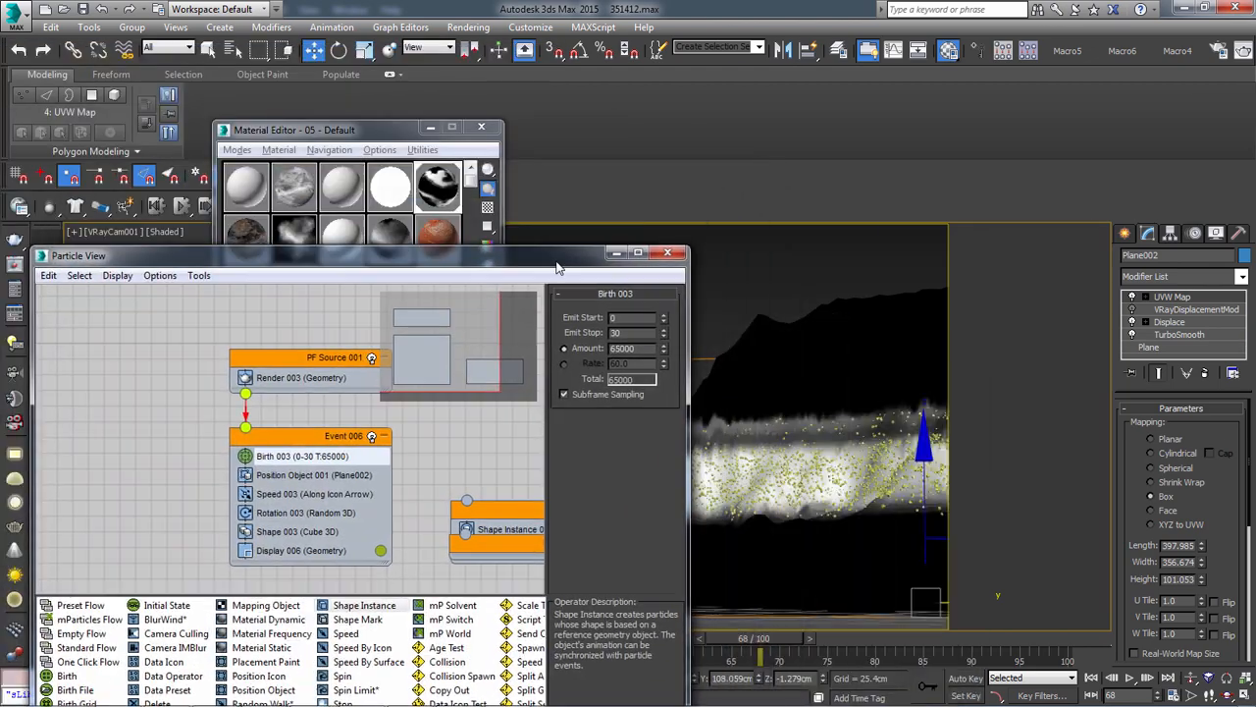
drag(467, 287, 434, 157)
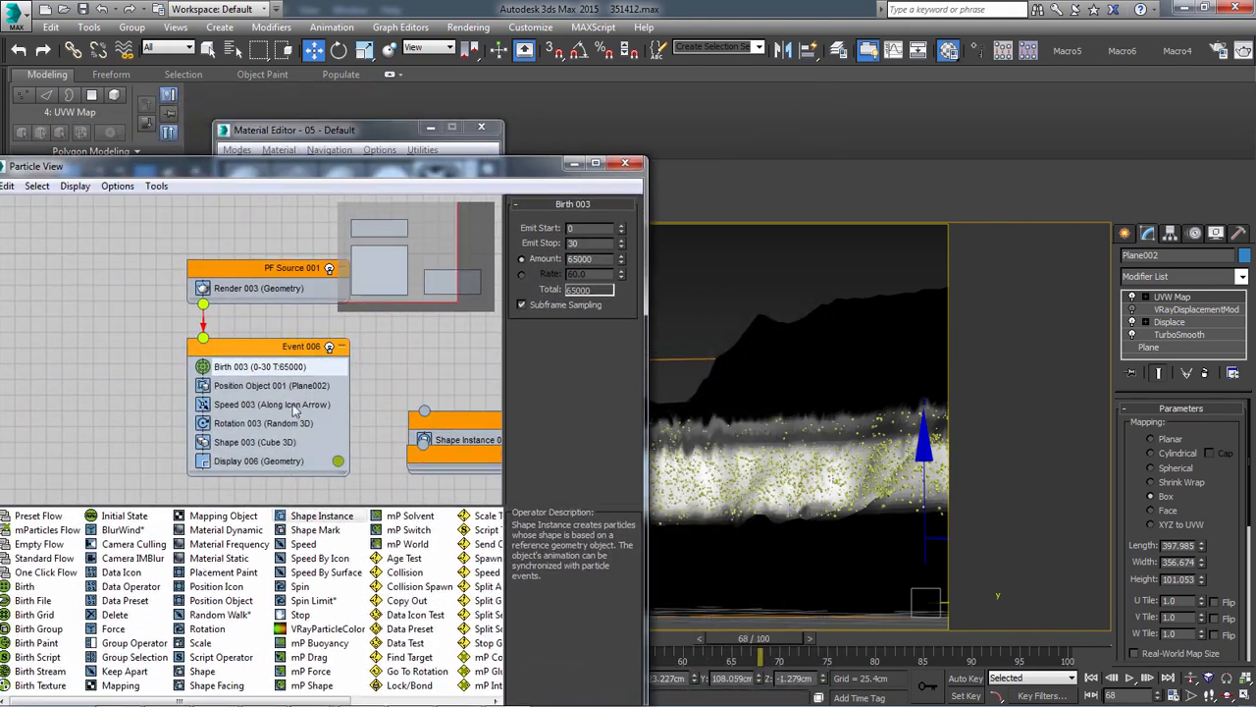
click(260, 461)
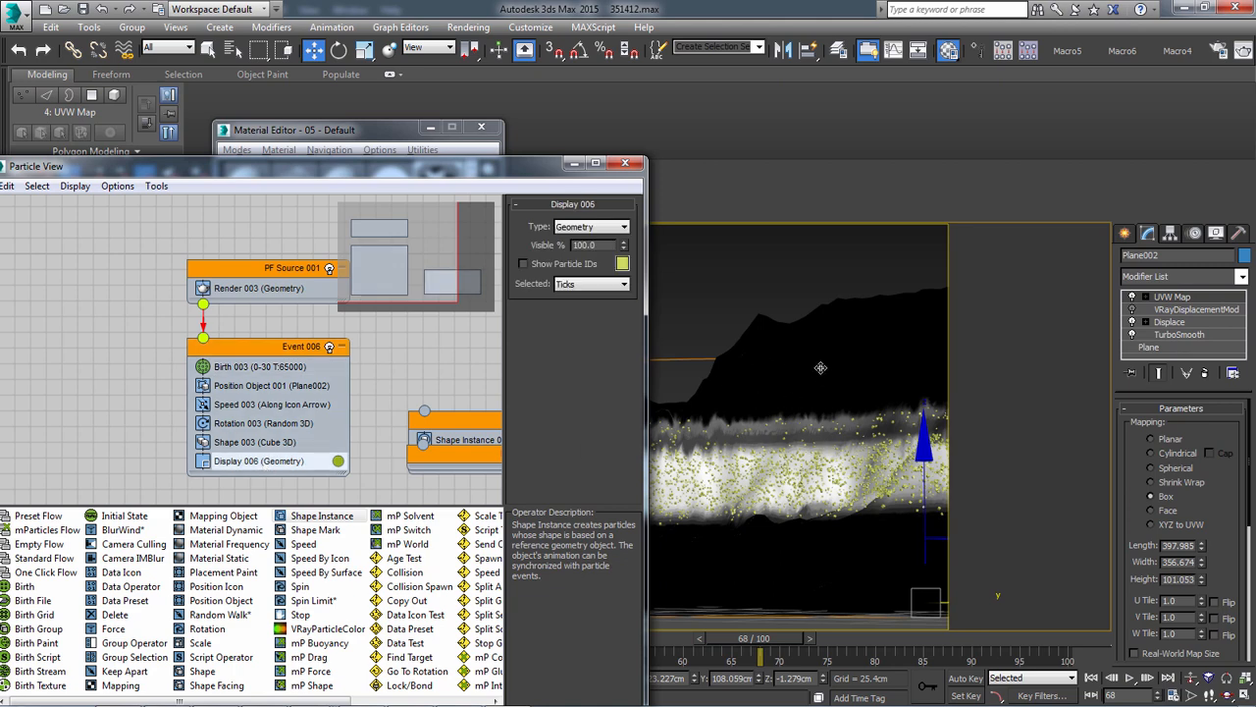
click(228, 410)
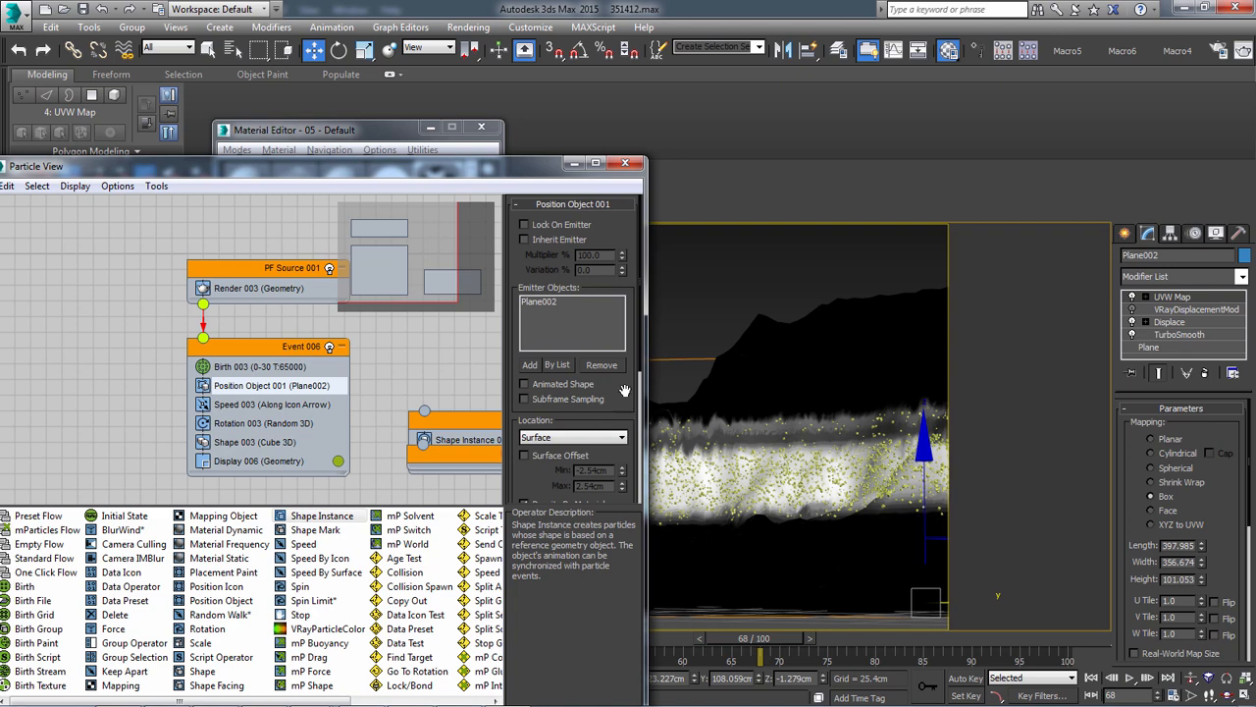
scroll(625, 389, down, 3)
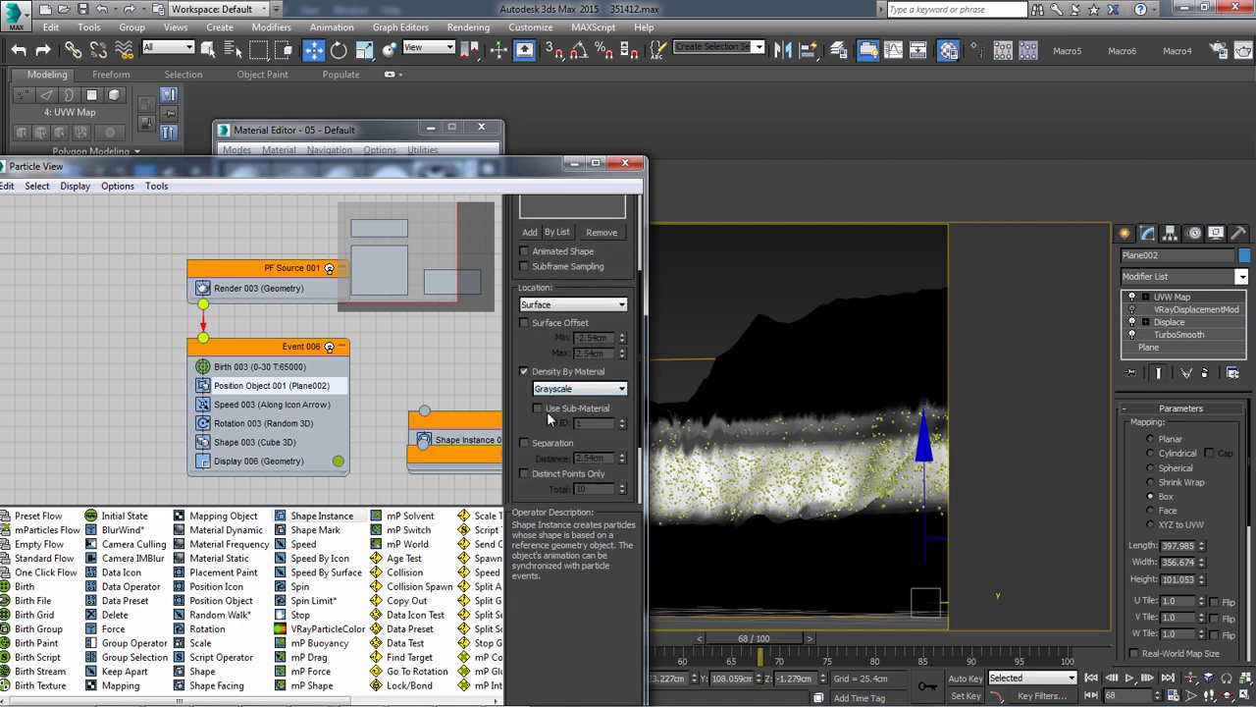
click(432, 132)
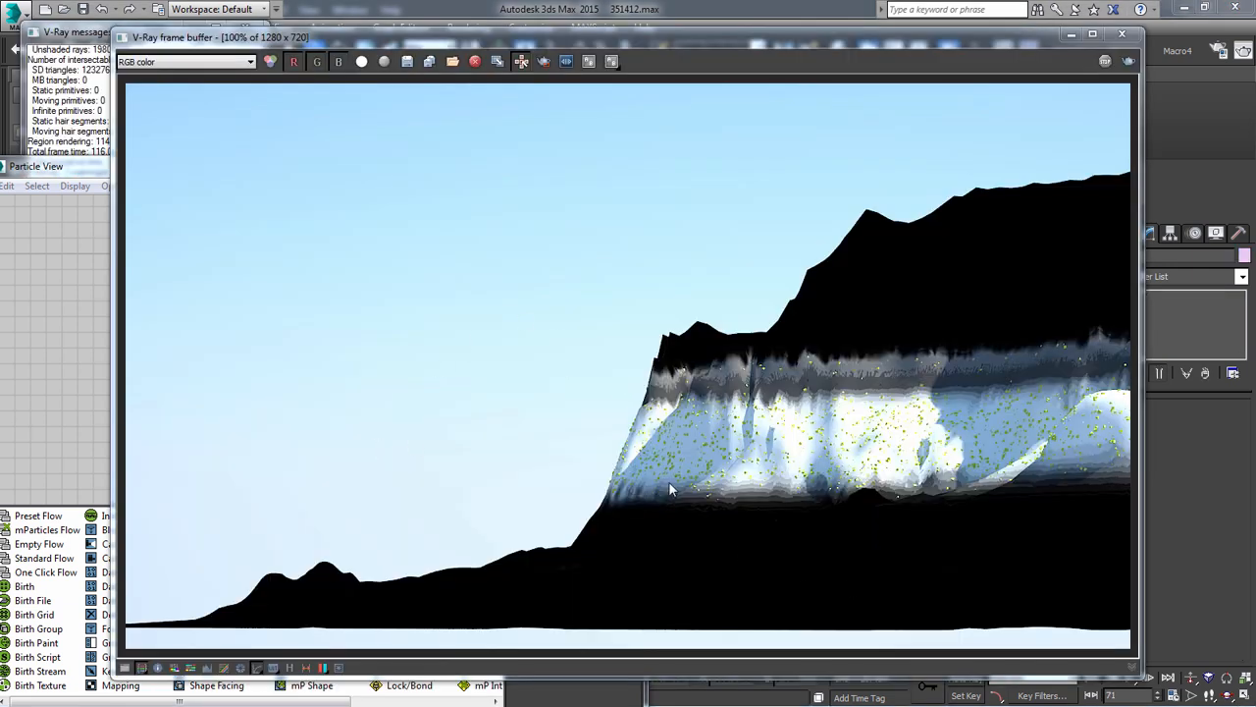
Examine the rendered cubes on the cliff alongside the Birth 003 amount and the Position Object 001 settings
click(842, 472)
click(54, 207)
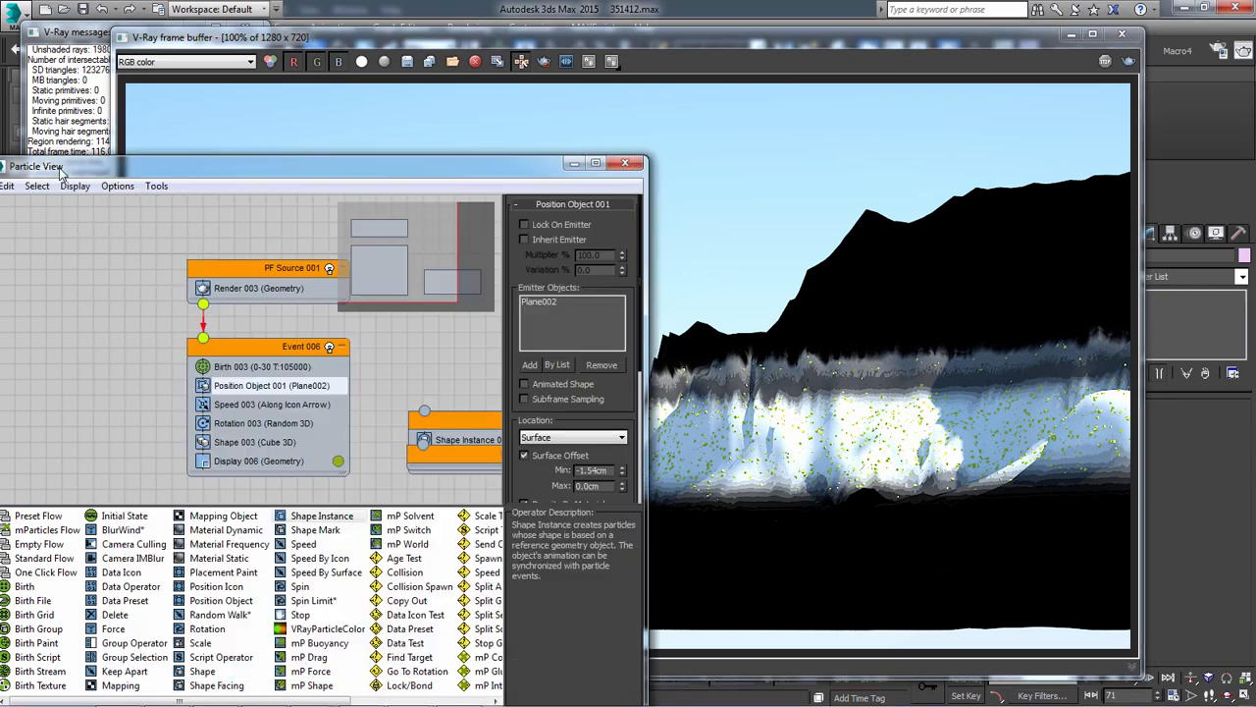
click(270, 367)
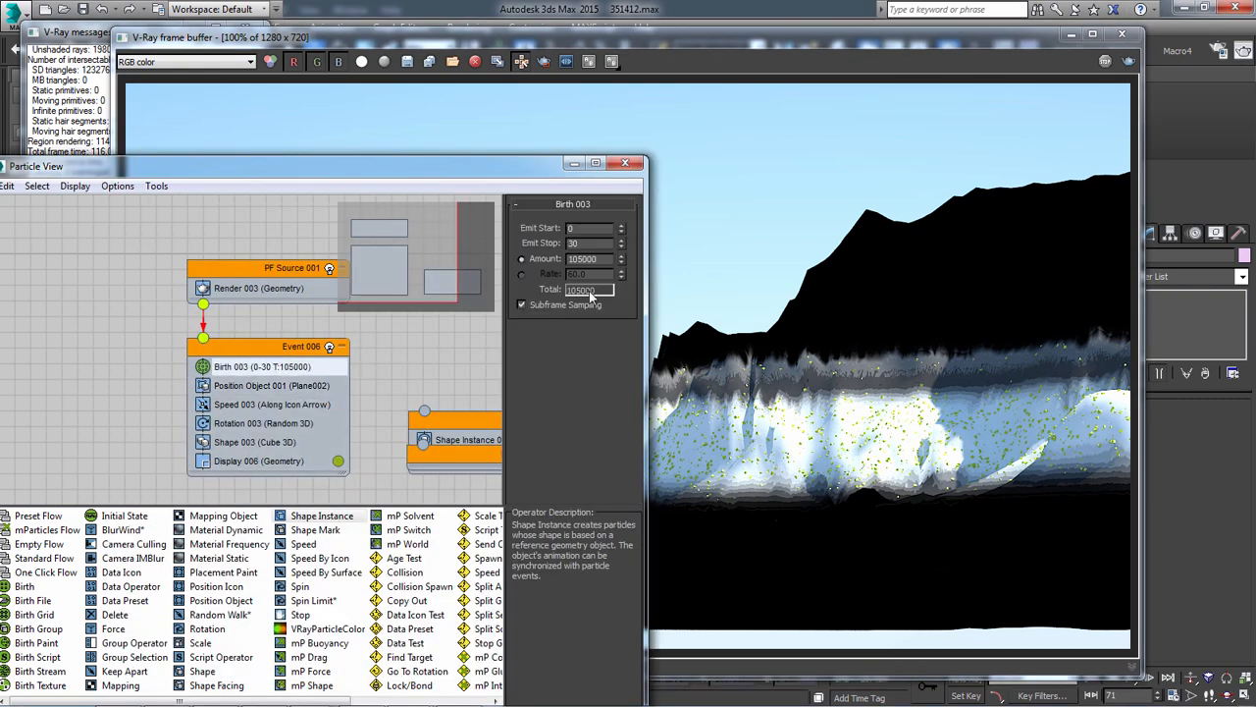
click(722, 280)
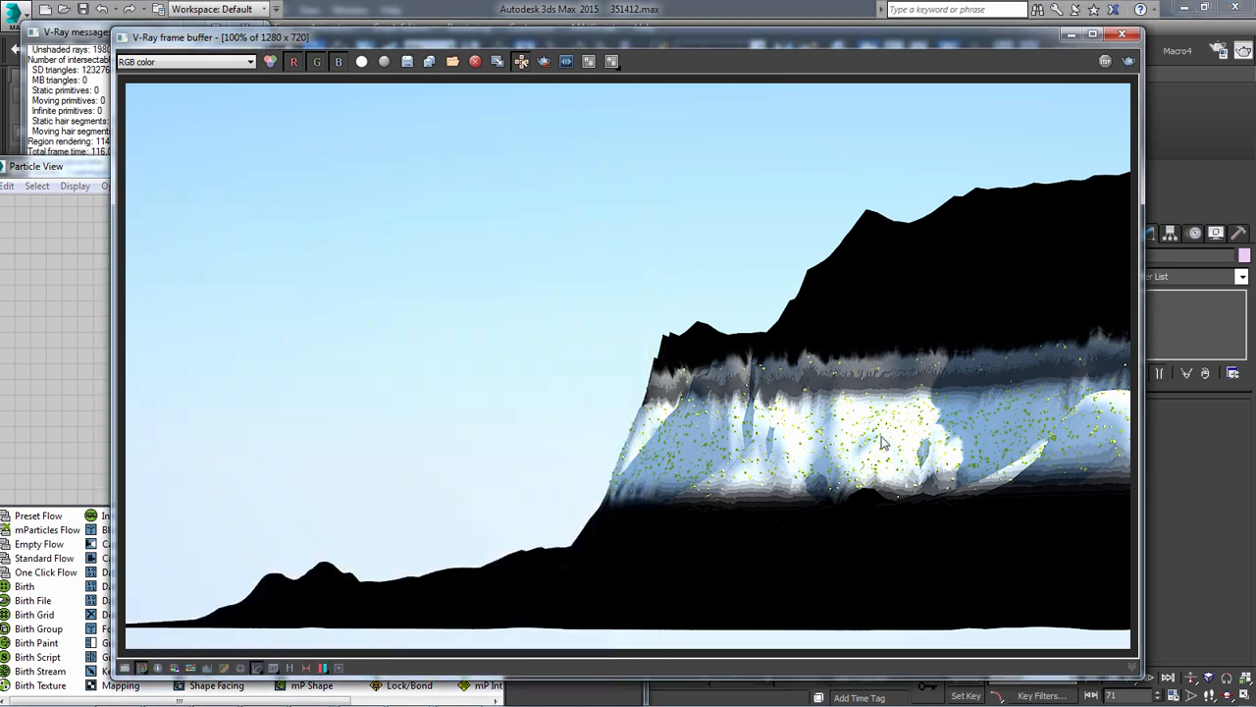
click(76, 337)
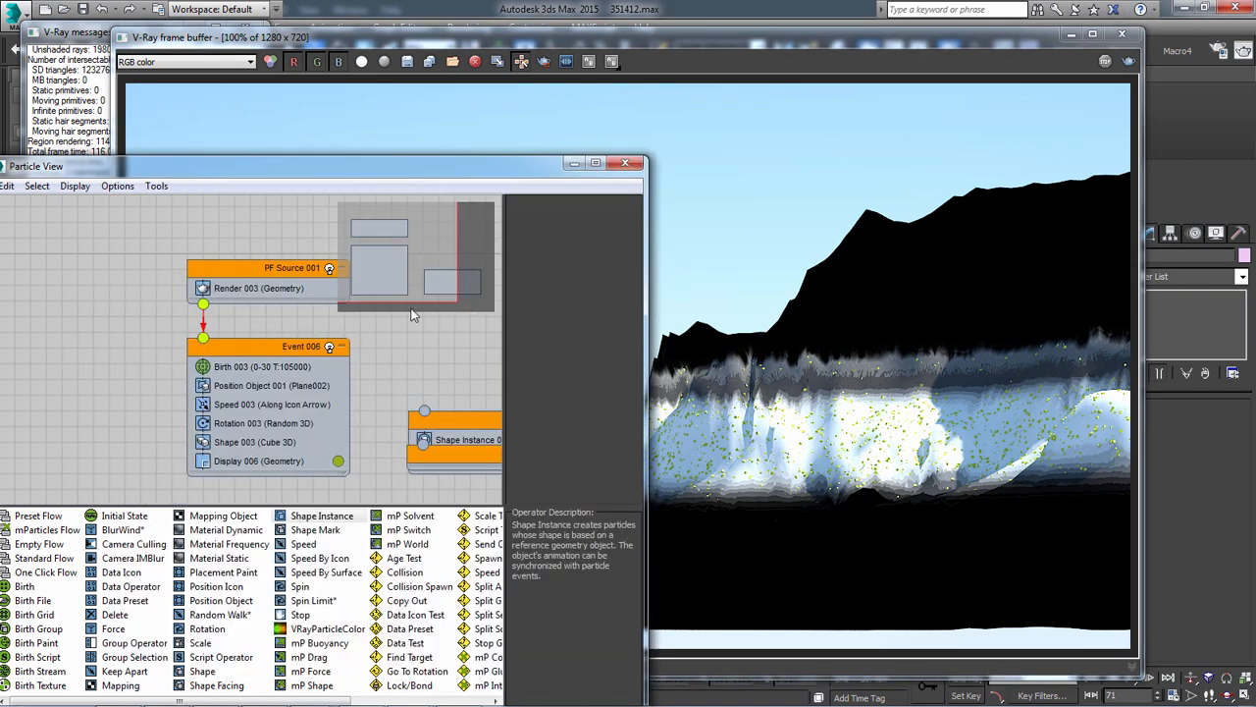
click(258, 287)
click(280, 346)
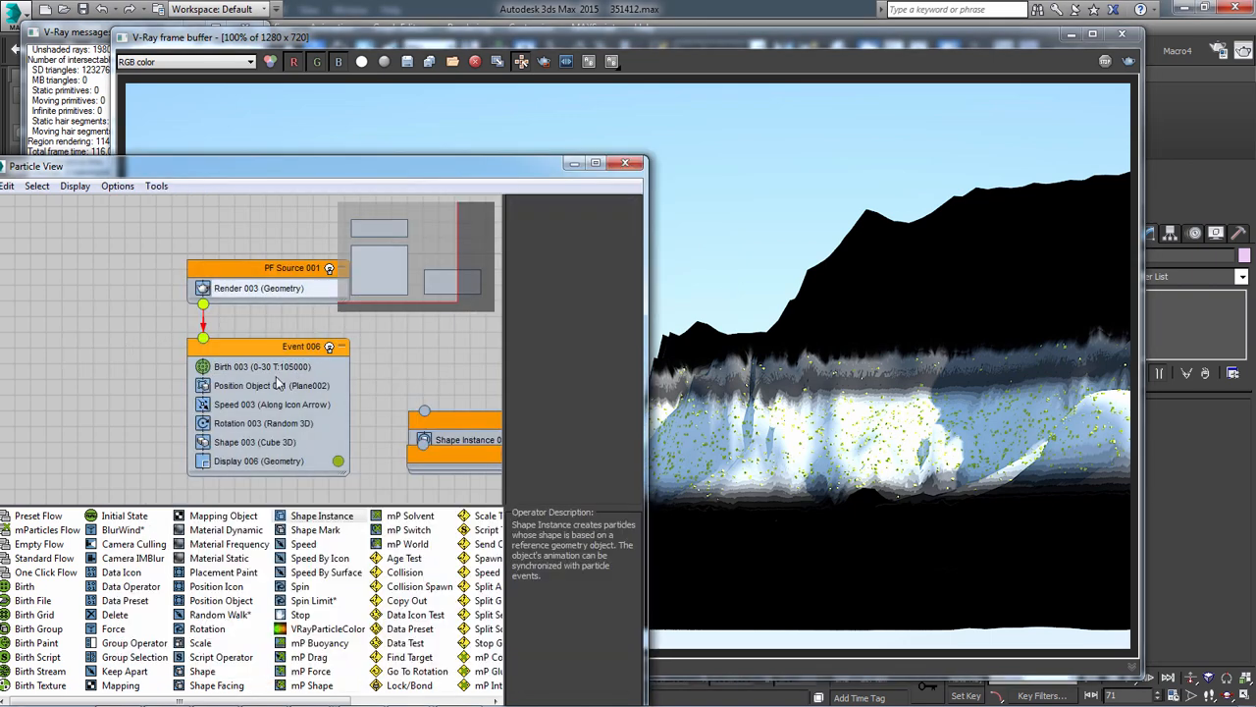
click(267, 386)
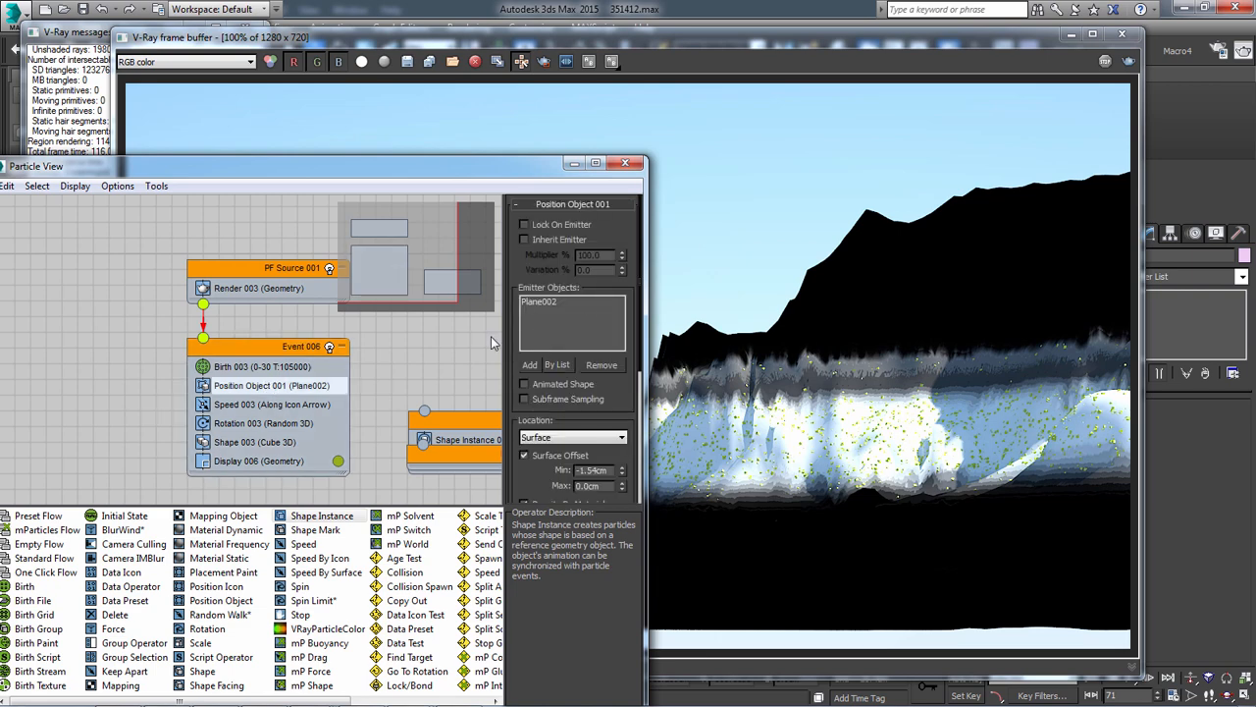
Set the particle amount of the Birth 003 operator to 205000
click(257, 366)
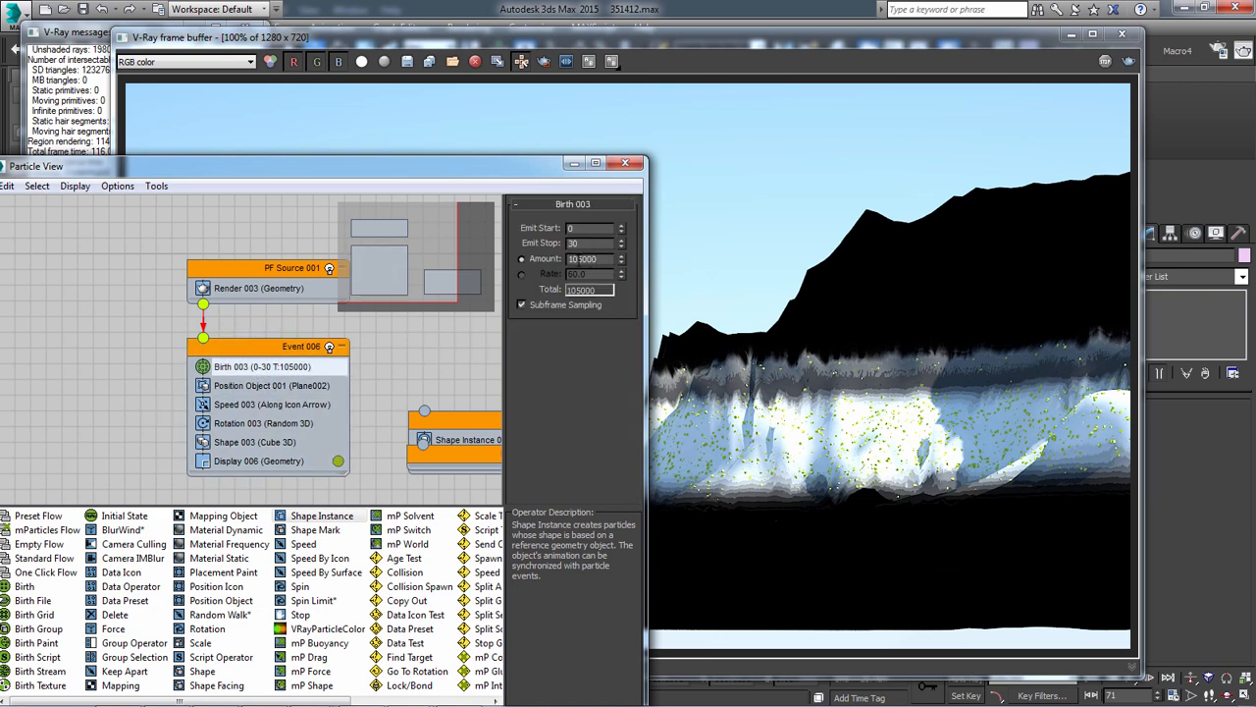
double_click(579, 259)
text(2)
key(Return)
click(474, 352)
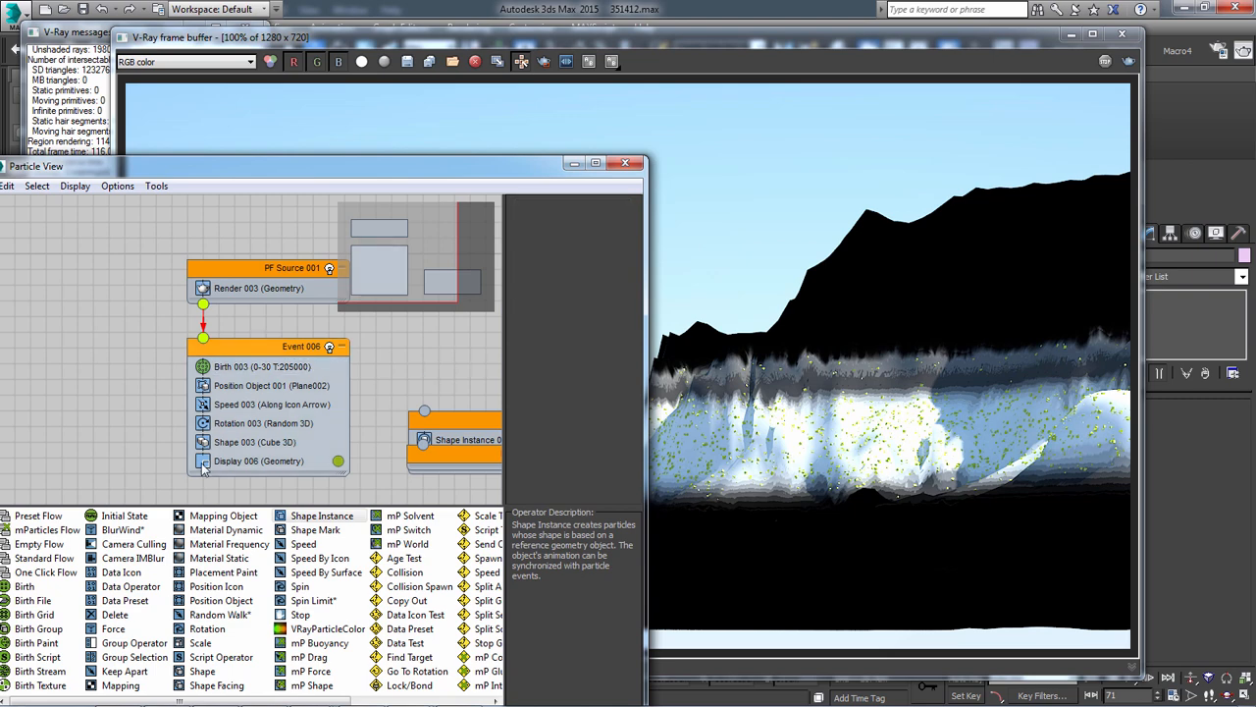
Review Position Object 001's surface offset and density-by-material settings, and minimize the V-Ray frame buffer
click(224, 388)
scroll(558, 424, down, 3)
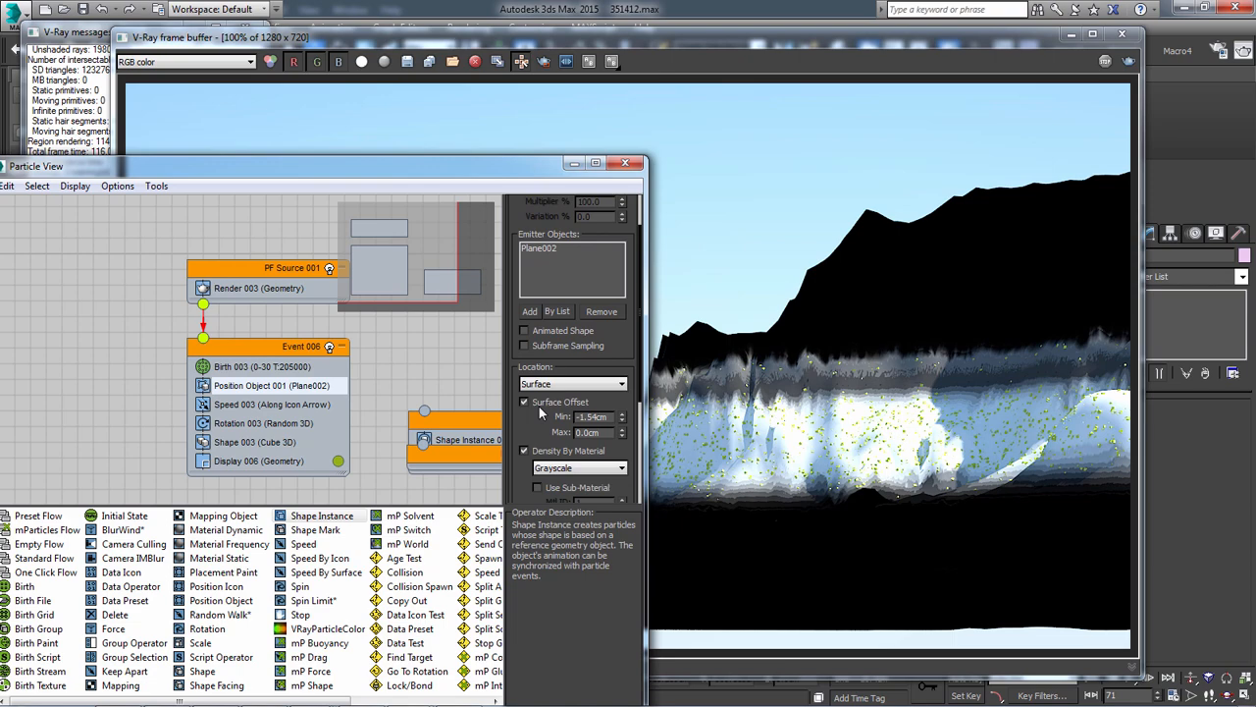
click(1074, 35)
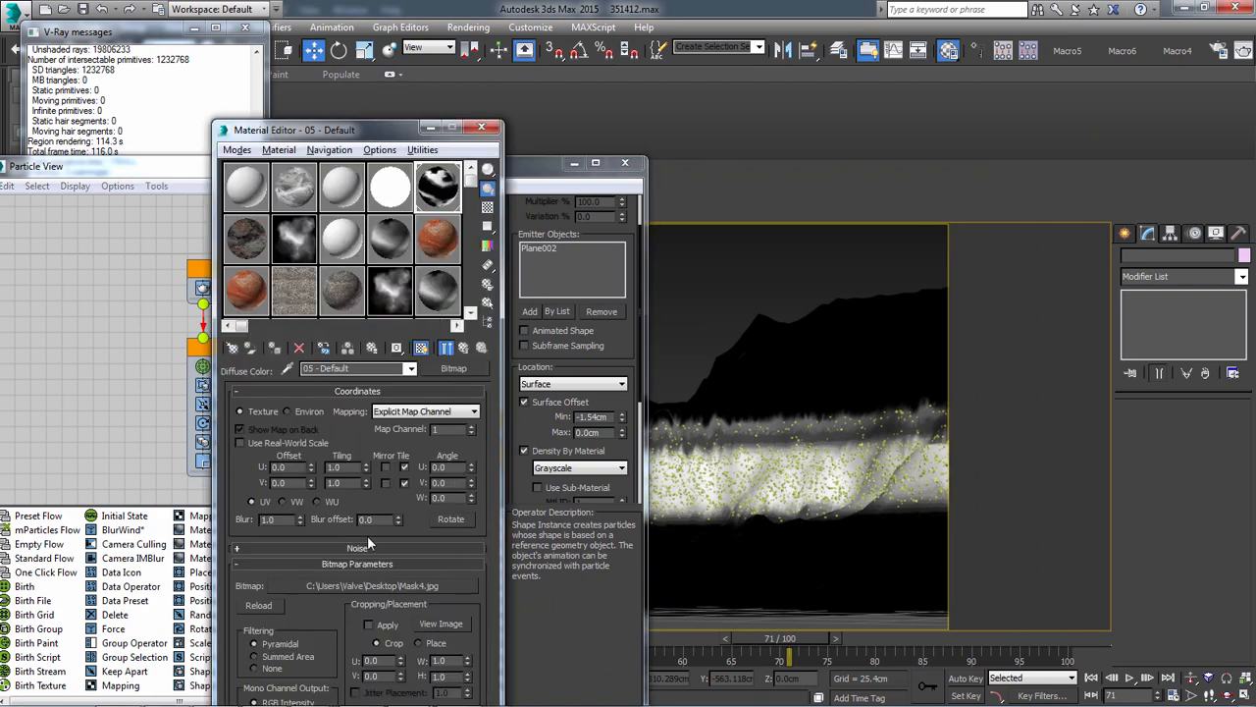
Replace the diffuse bitmap of material 05 - Default with DemoFlowA.bmp and scrub the timeline to redistribute the particles
click(373, 585)
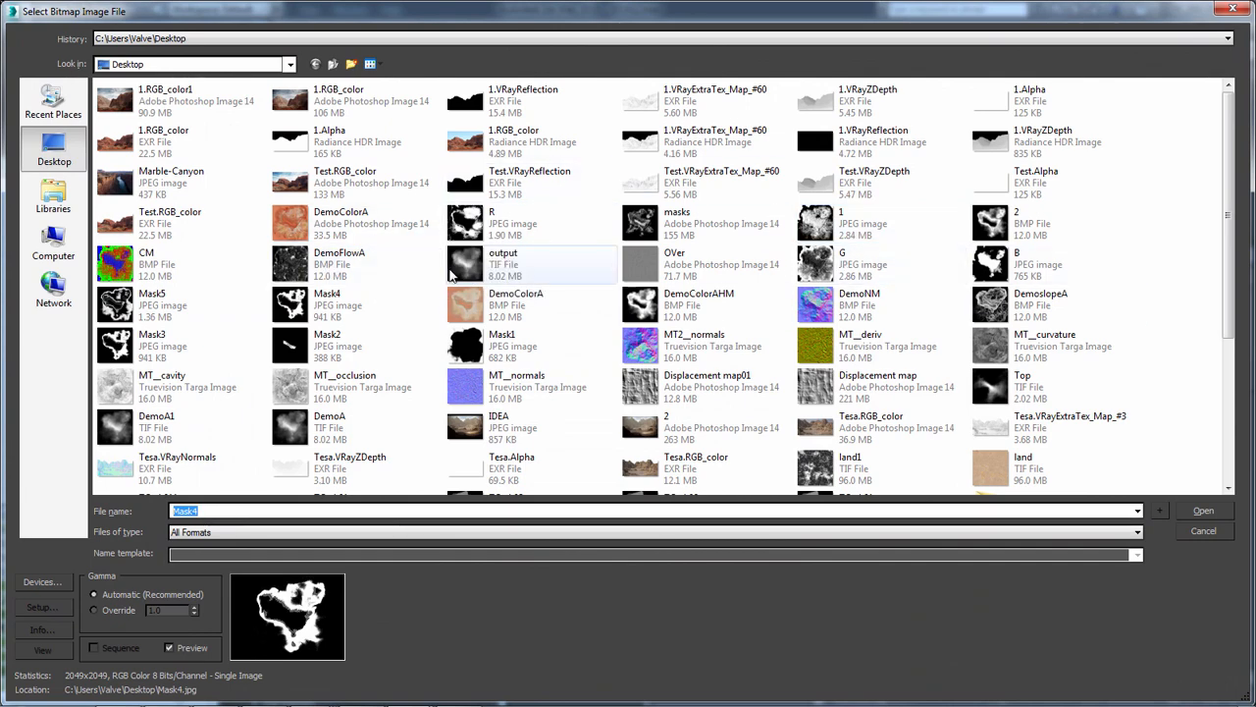
double_click(299, 263)
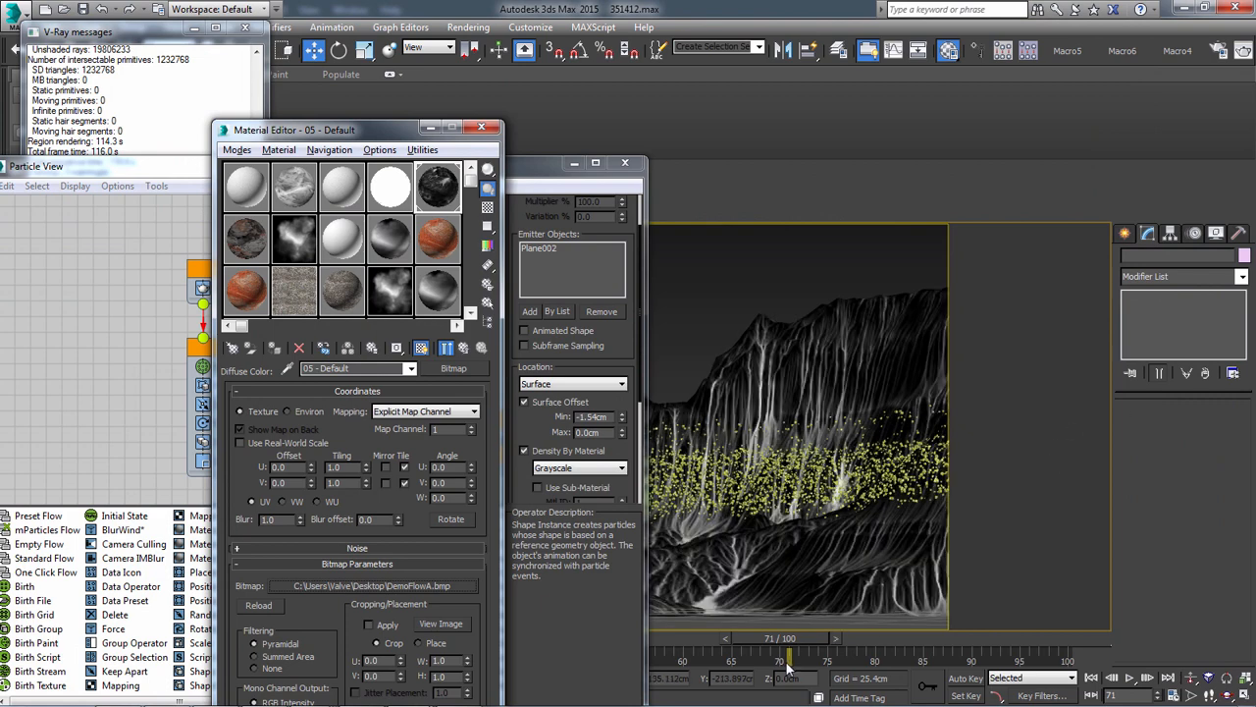
drag(701, 641, 694, 637)
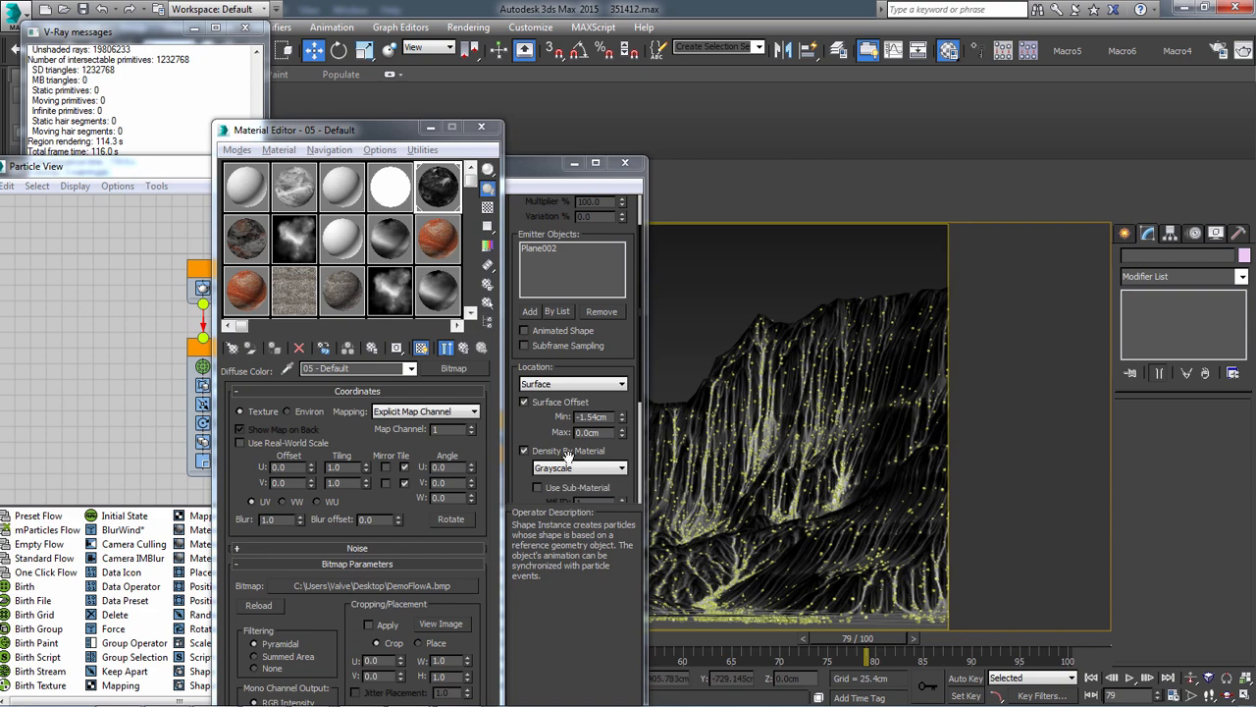
Load B.jpg as the diffuse bitmap of material 05 - Default and scrub the timeline to update the particle distribution
click(444, 585)
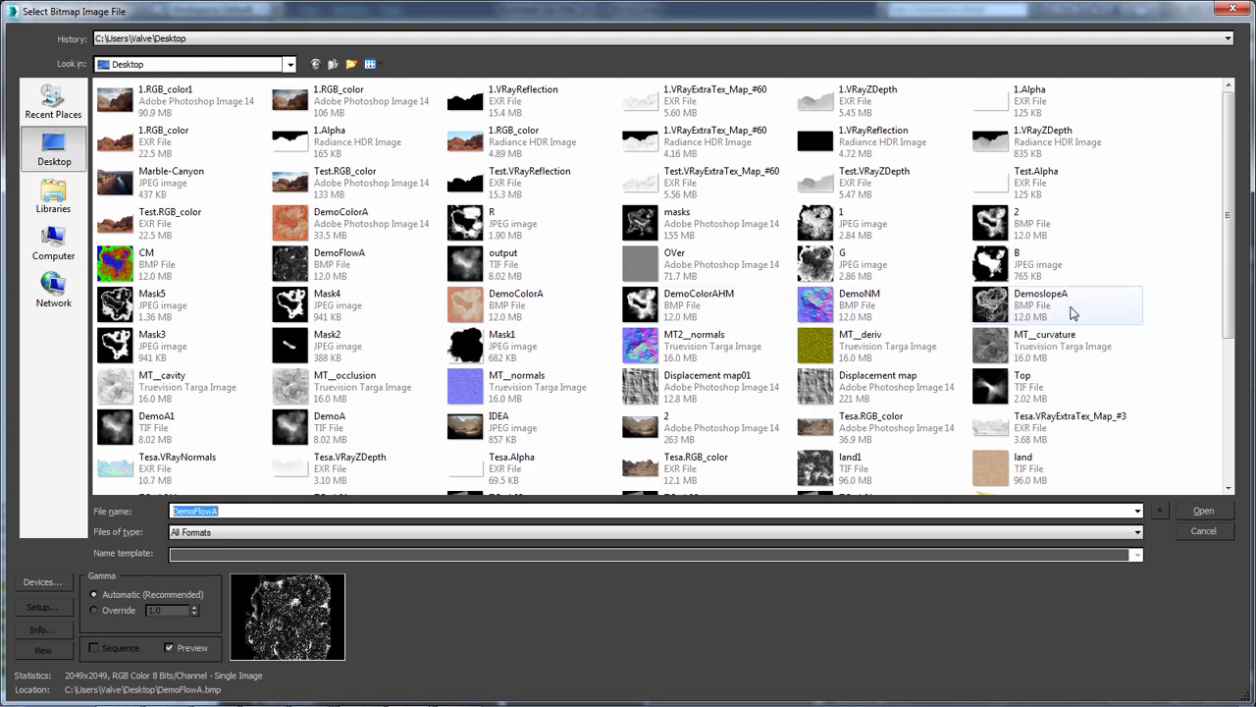
double_click(1018, 257)
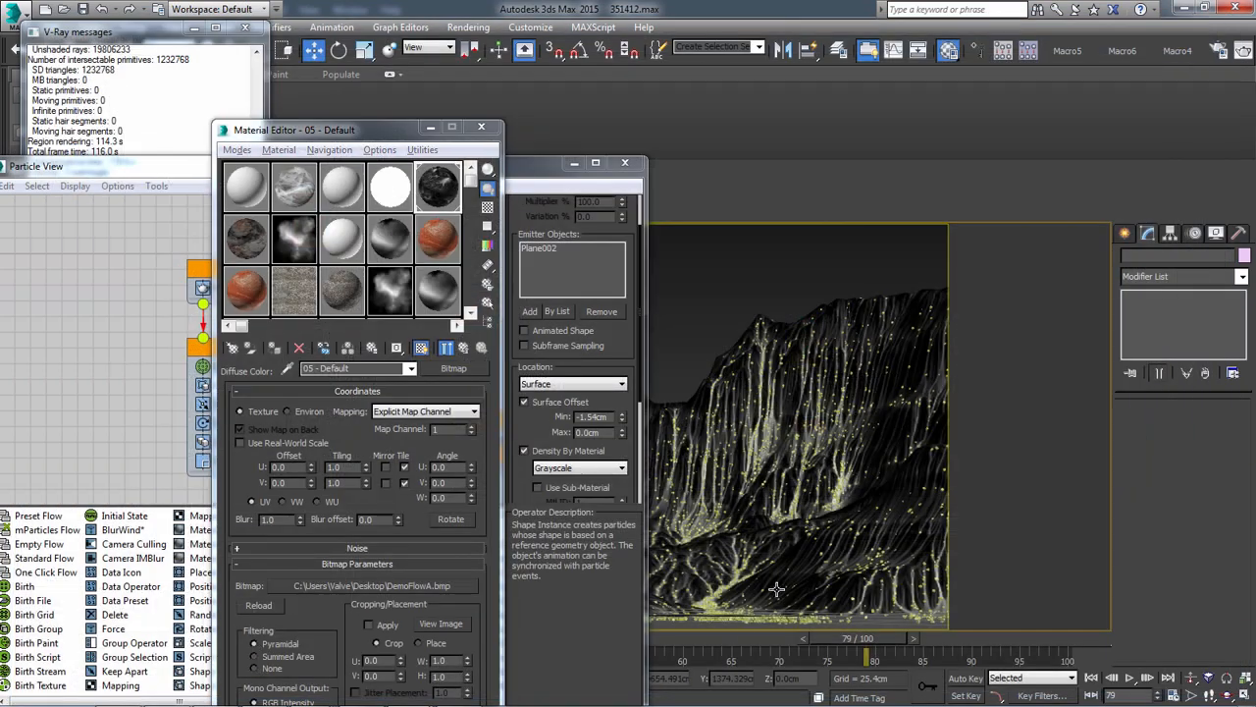
drag(759, 638, 748, 636)
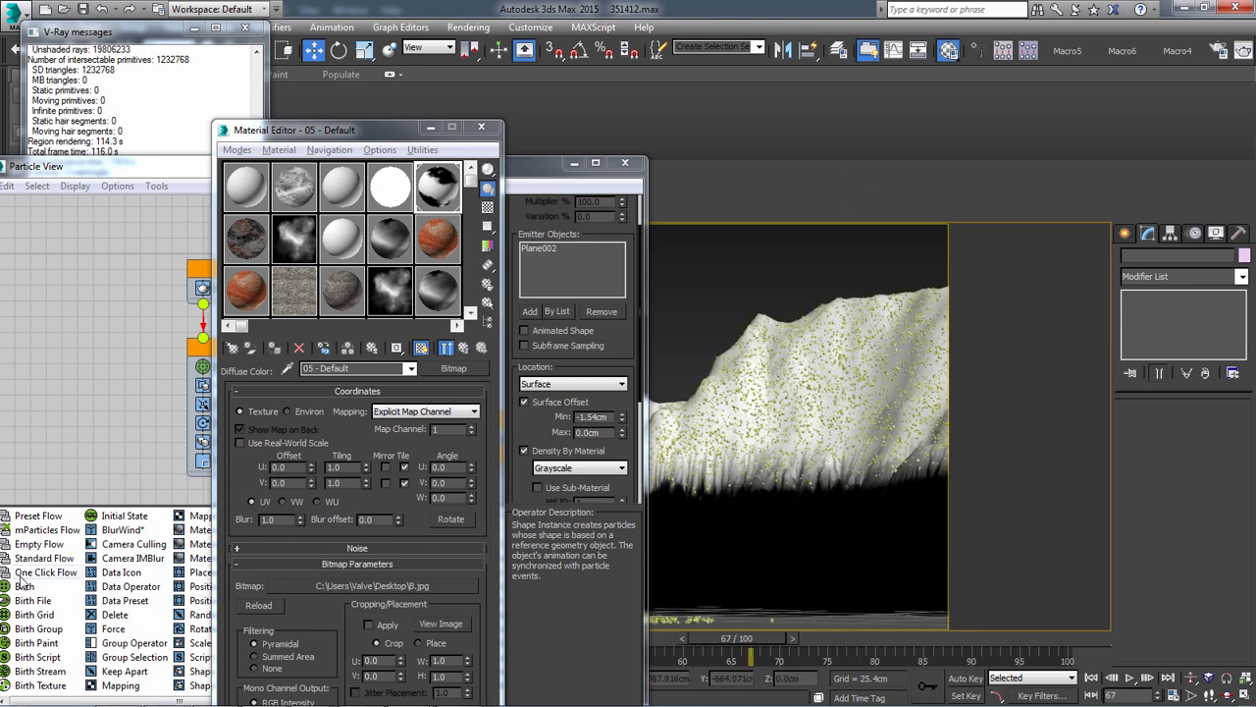
Switch to Photoshop and open the 1.RGB_color1 Photoshop file from the Desktop
key(alt+Tab)
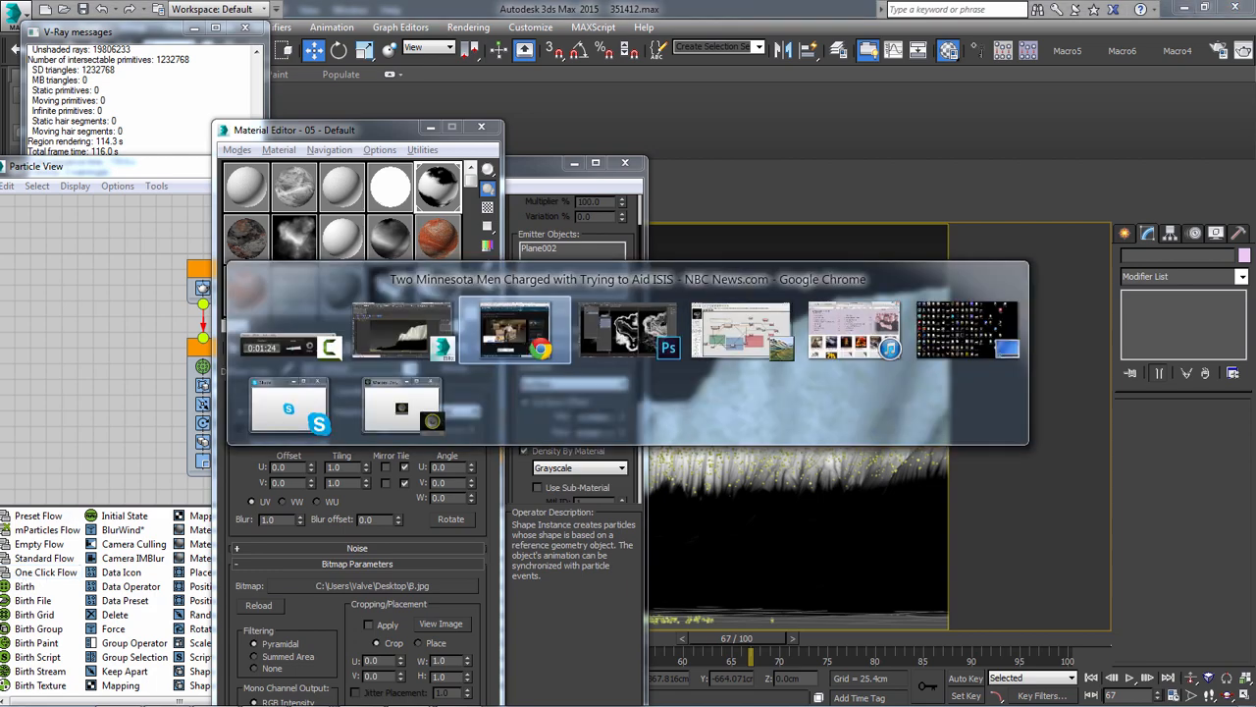
click(648, 336)
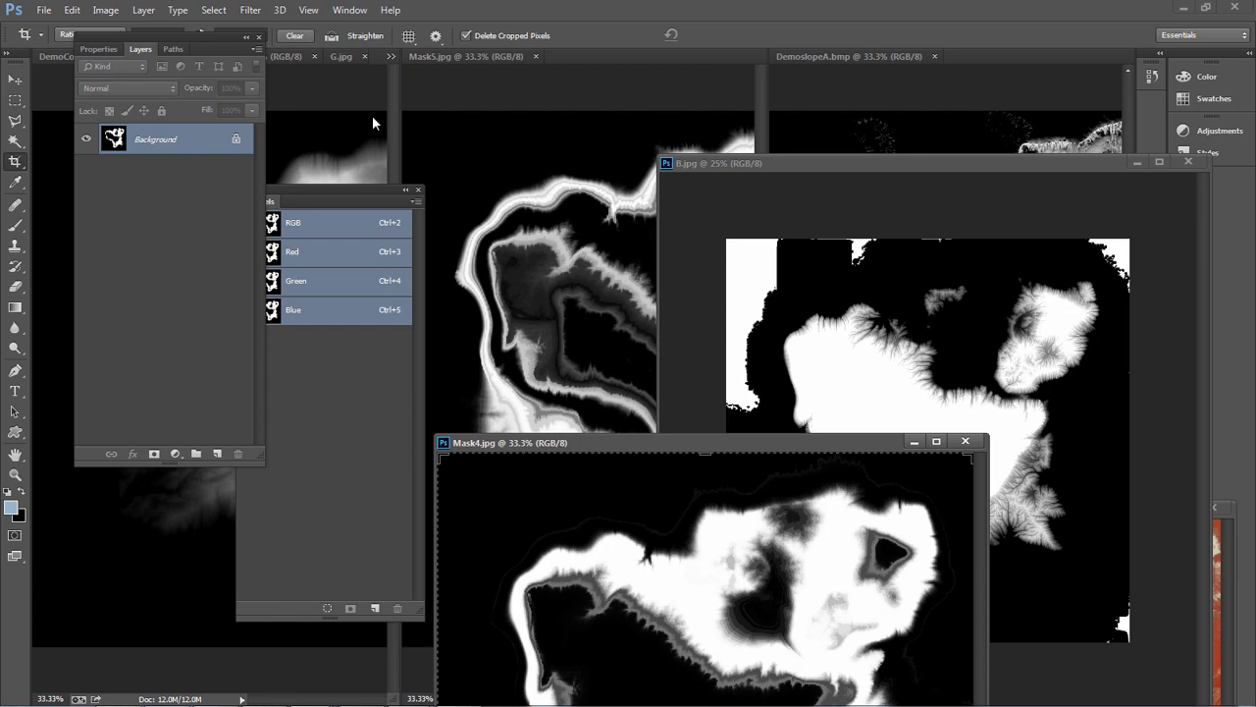
click(43, 10)
click(51, 40)
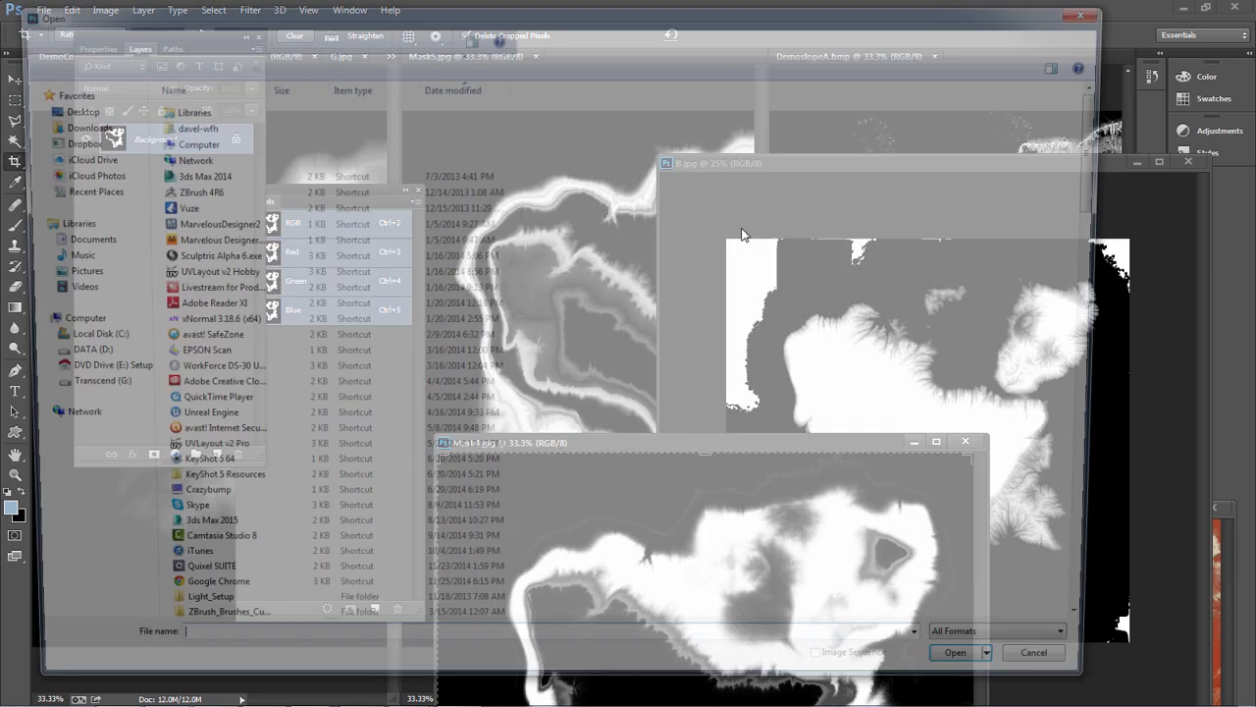
drag(1111, 186, 1109, 623)
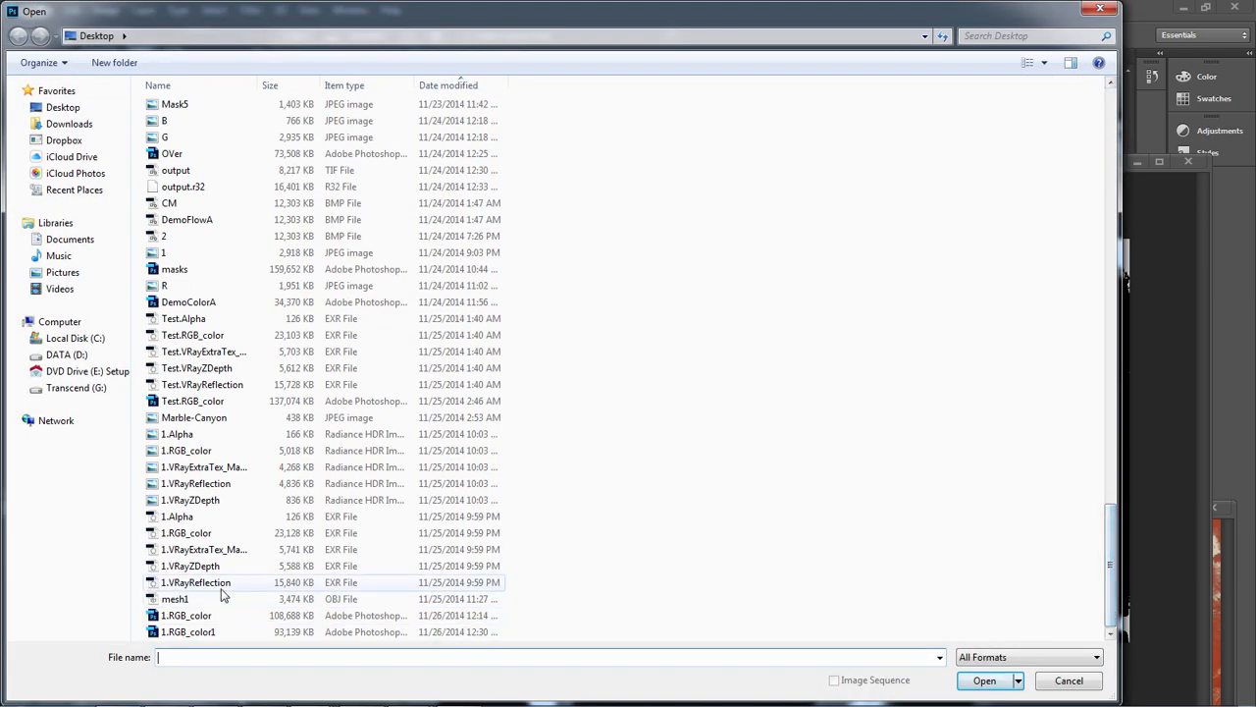
click(177, 633)
click(973, 680)
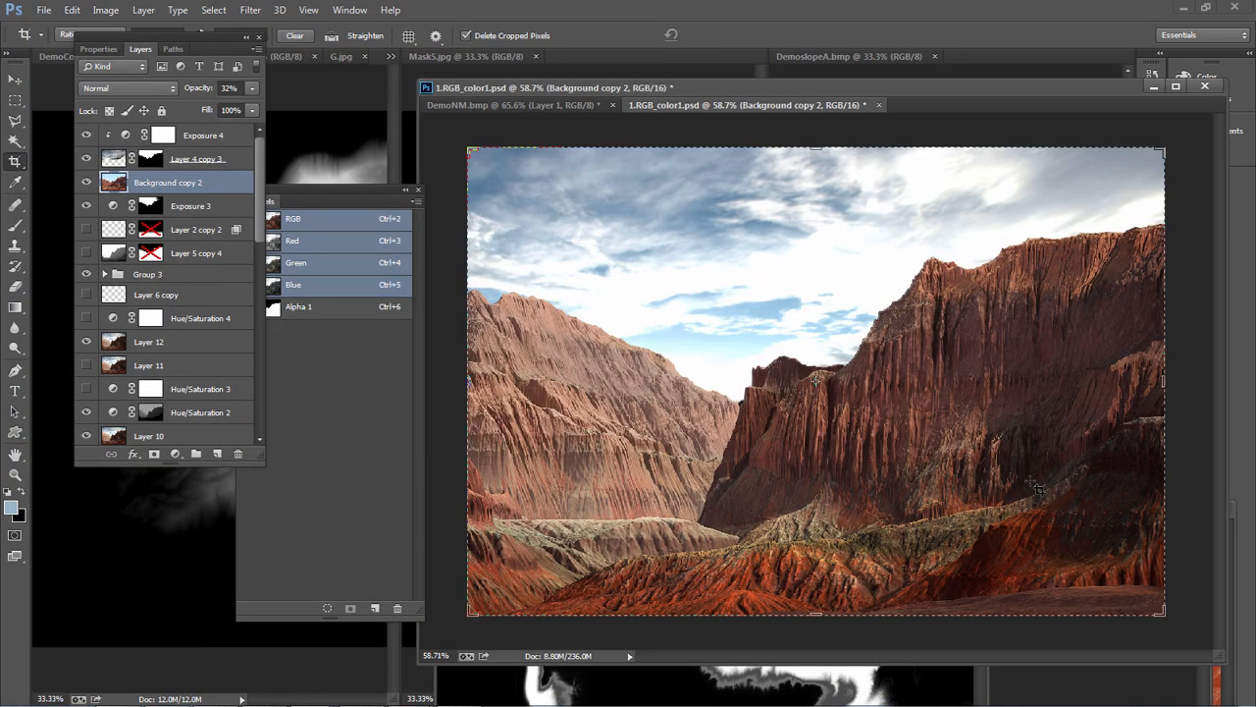
Compare the V-Ray particle render in 3ds Max with the finished canyon composite in Photoshop
key(alt+Tab)
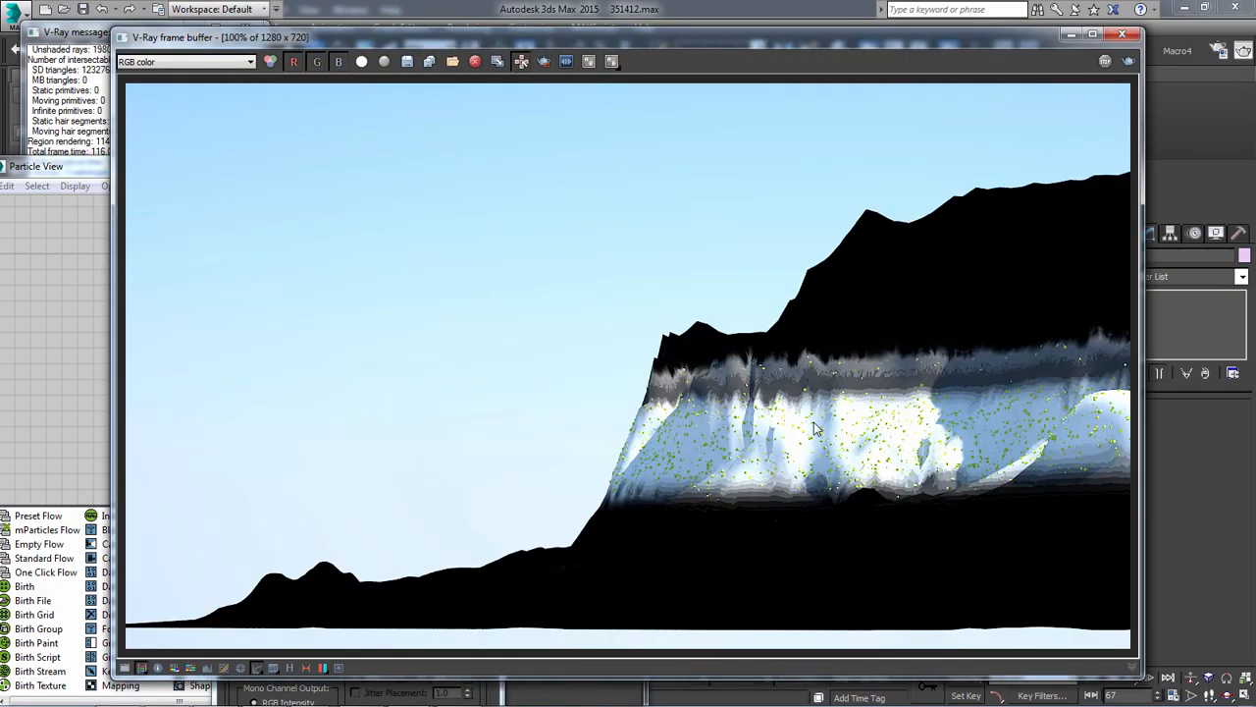
key(alt+Tab)
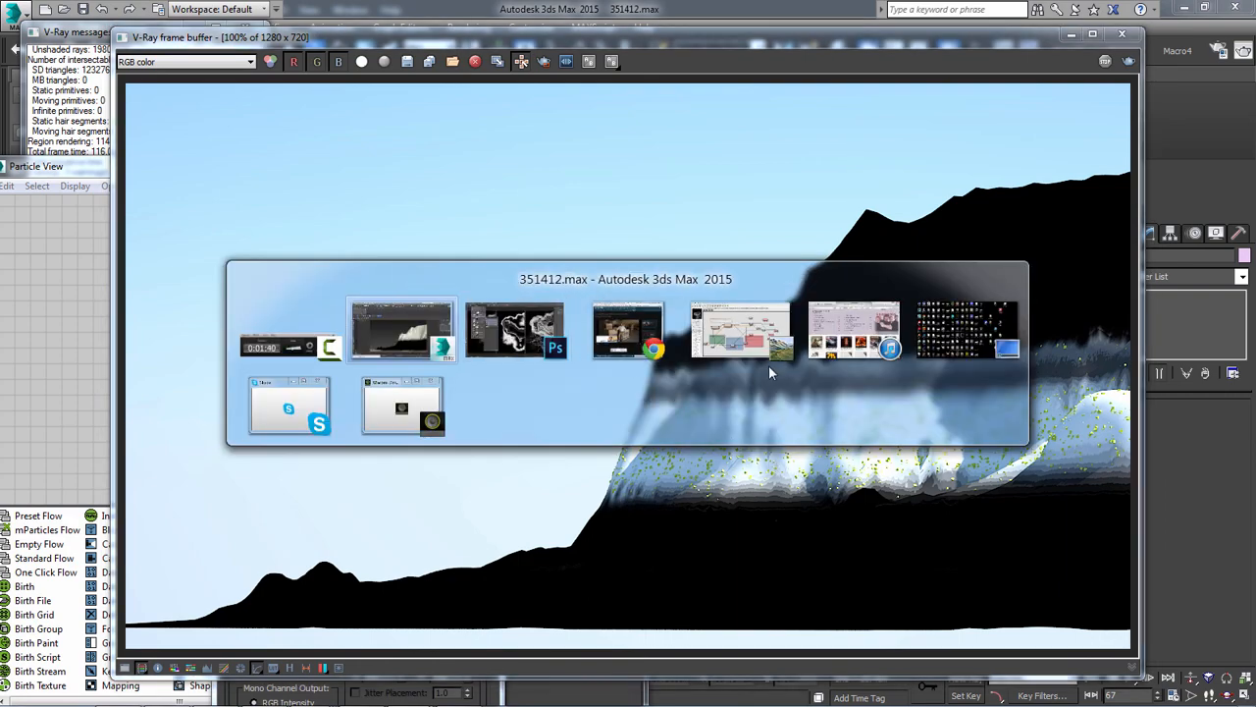
key(alt+Tab)
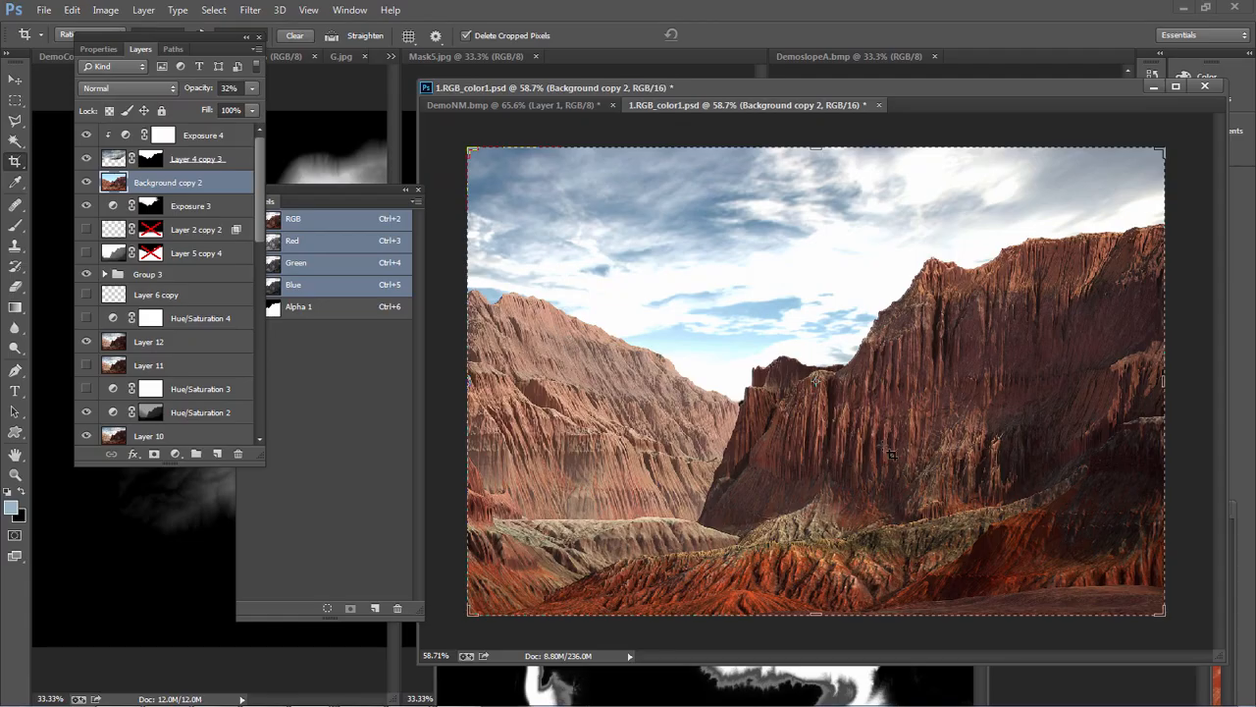
Switch to 3ds Max and inspect the layers of the Composite map in the diffuse color of material 07 - Default
key(alt+Tab)
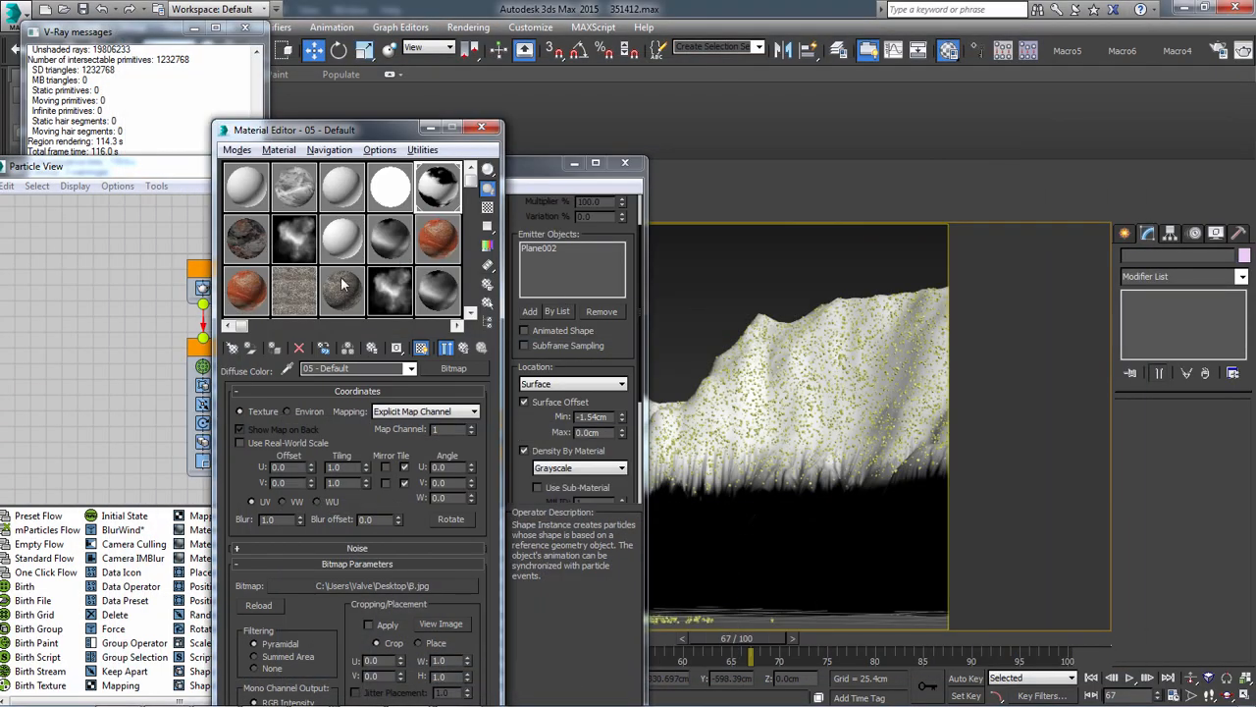
click(253, 251)
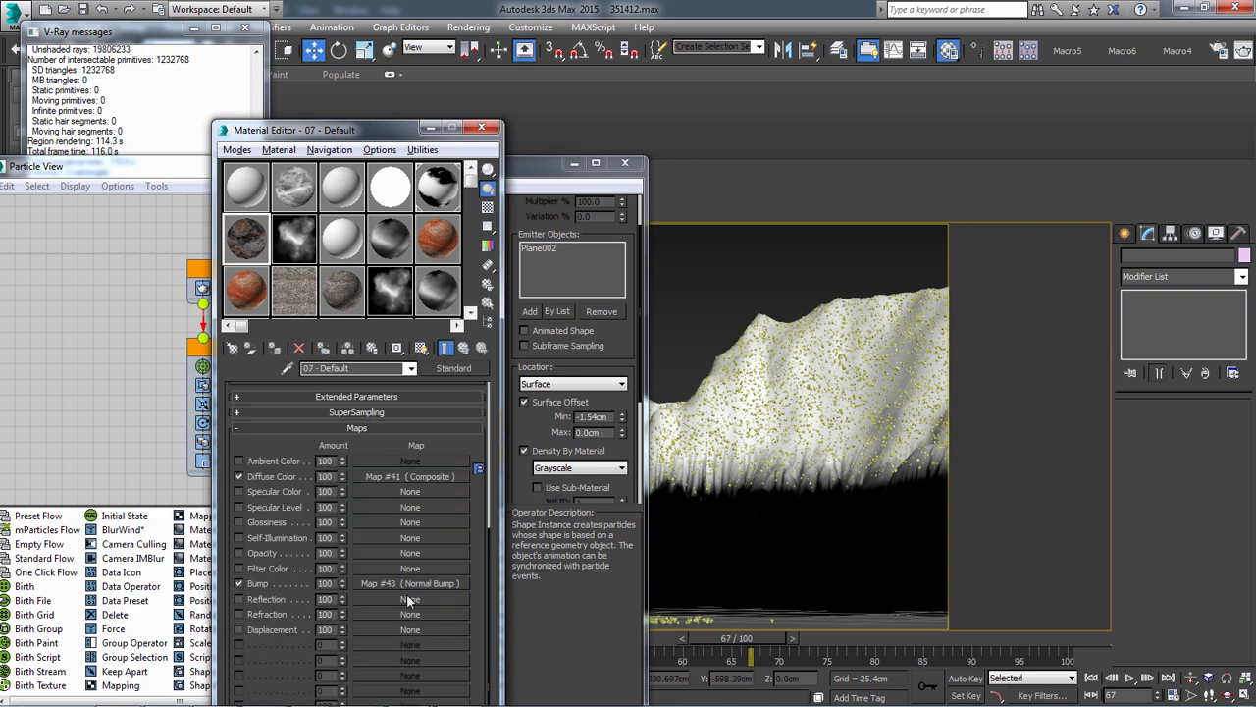
scroll(422, 481, up, 1)
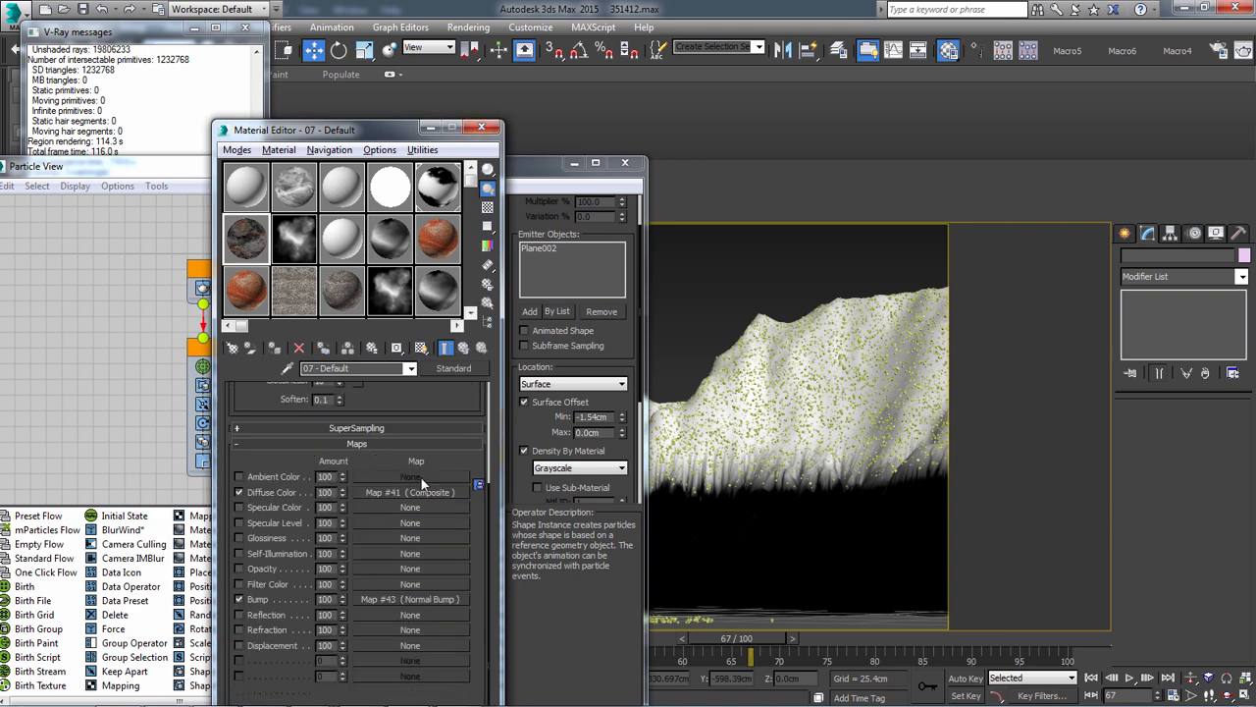
click(417, 492)
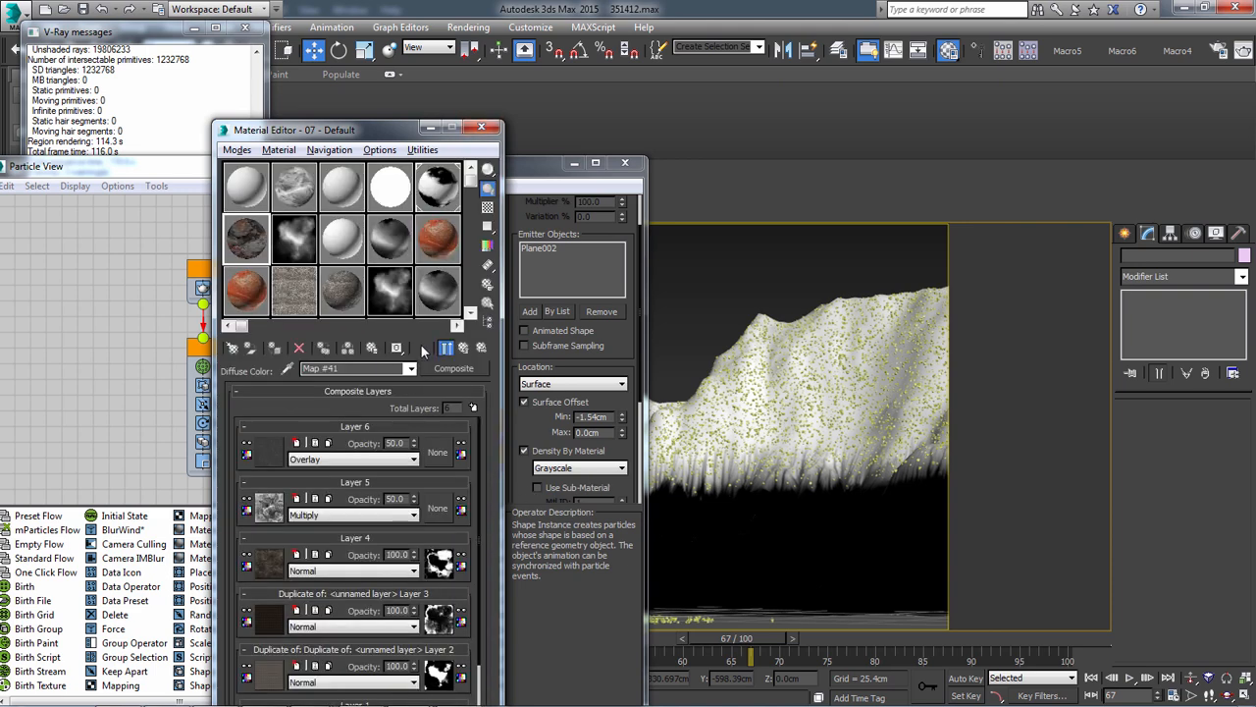
click(420, 348)
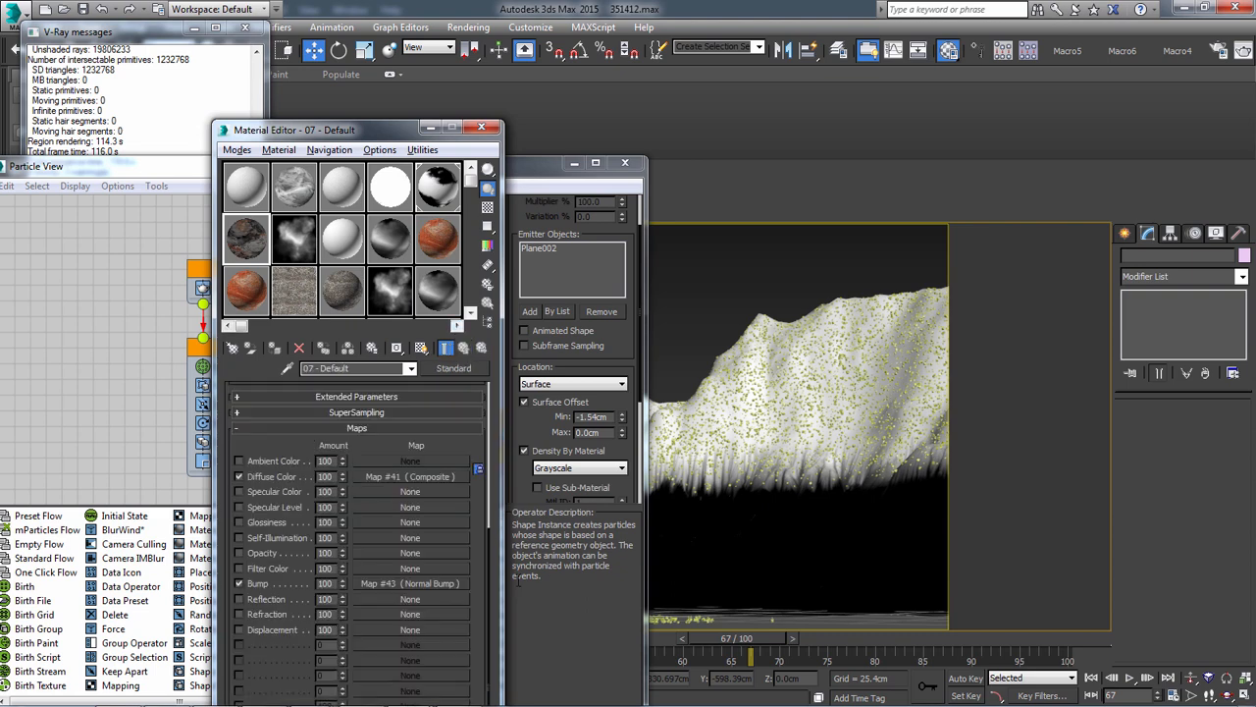
Inspect the Normal Bump map of material 07 - Default and preview its MT2__normals.tga bitmap on its own
click(429, 584)
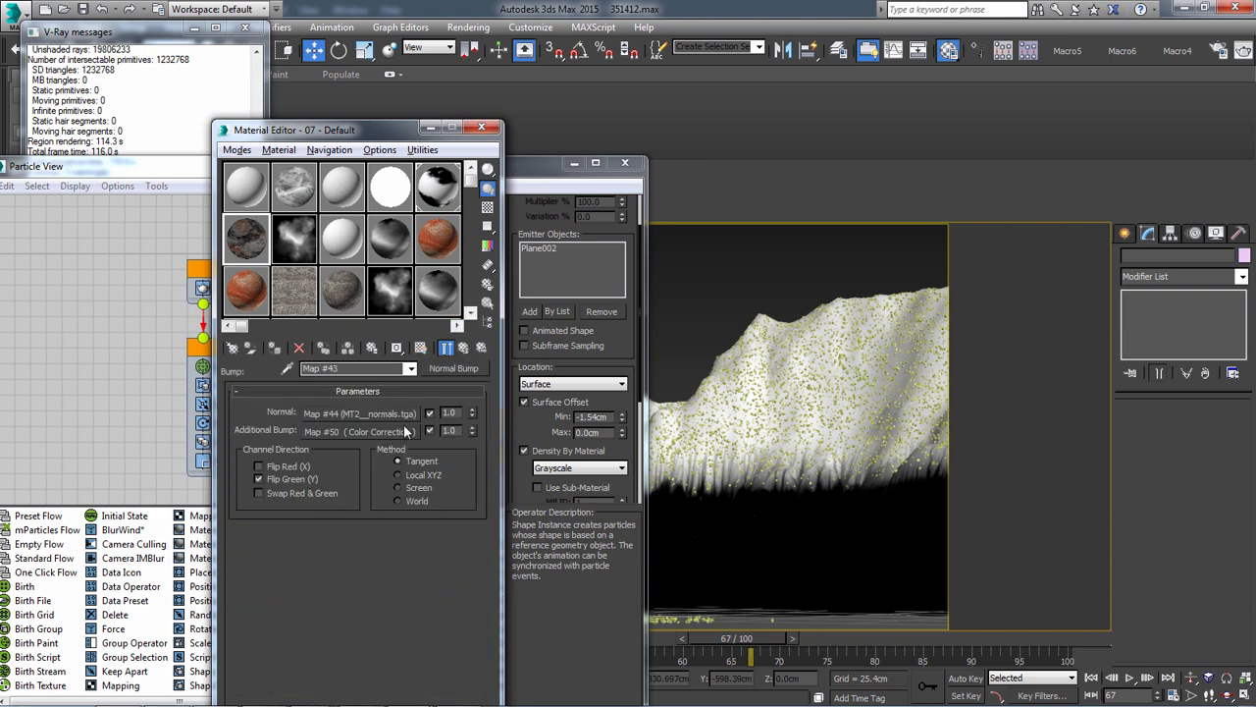
right_click(405, 432)
click(434, 440)
click(396, 415)
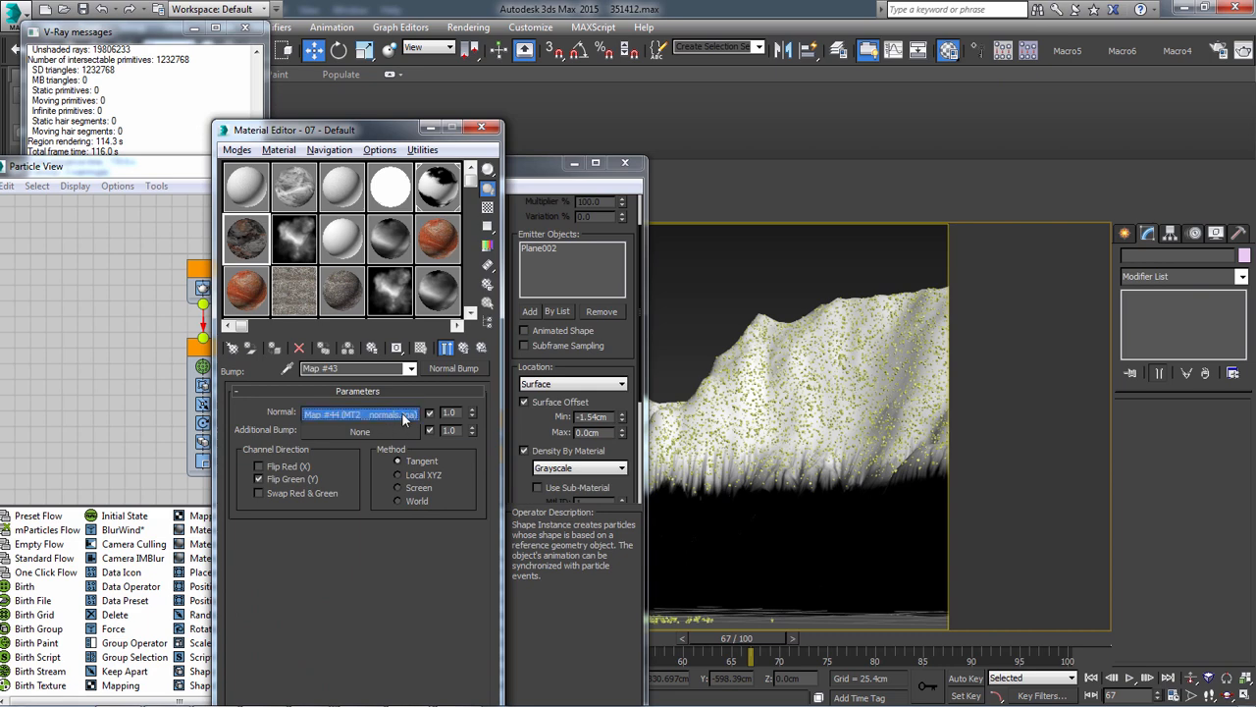
click(447, 348)
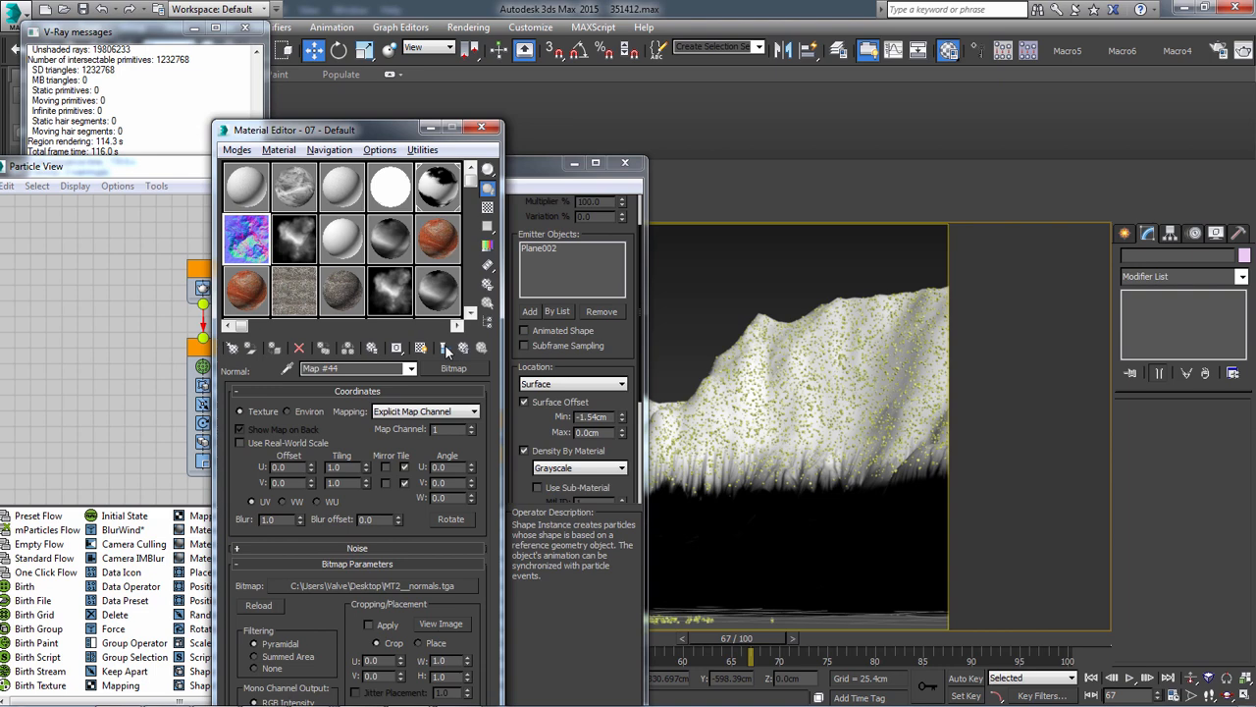
Select the Plane002 terrain, minimize the V-Ray frame buffer, and close Particle View and the Material Editor
drag(784, 275, 821, 346)
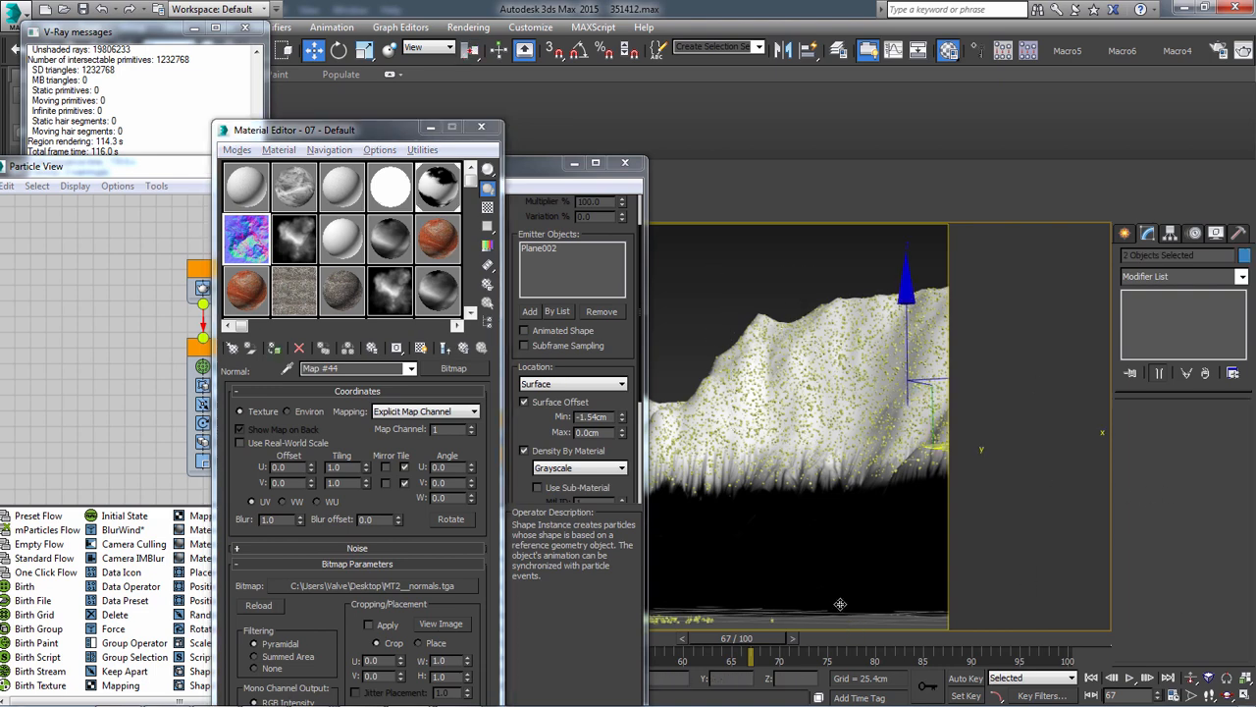
key(alt+Tab)
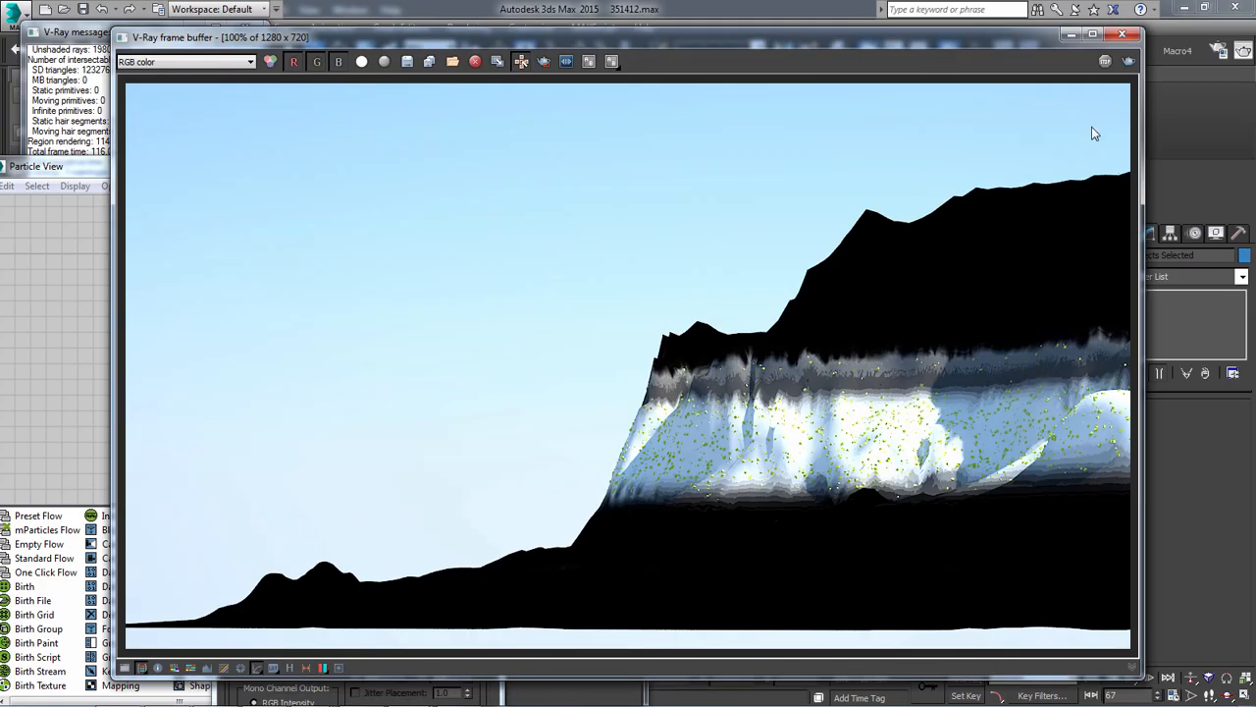
click(1070, 34)
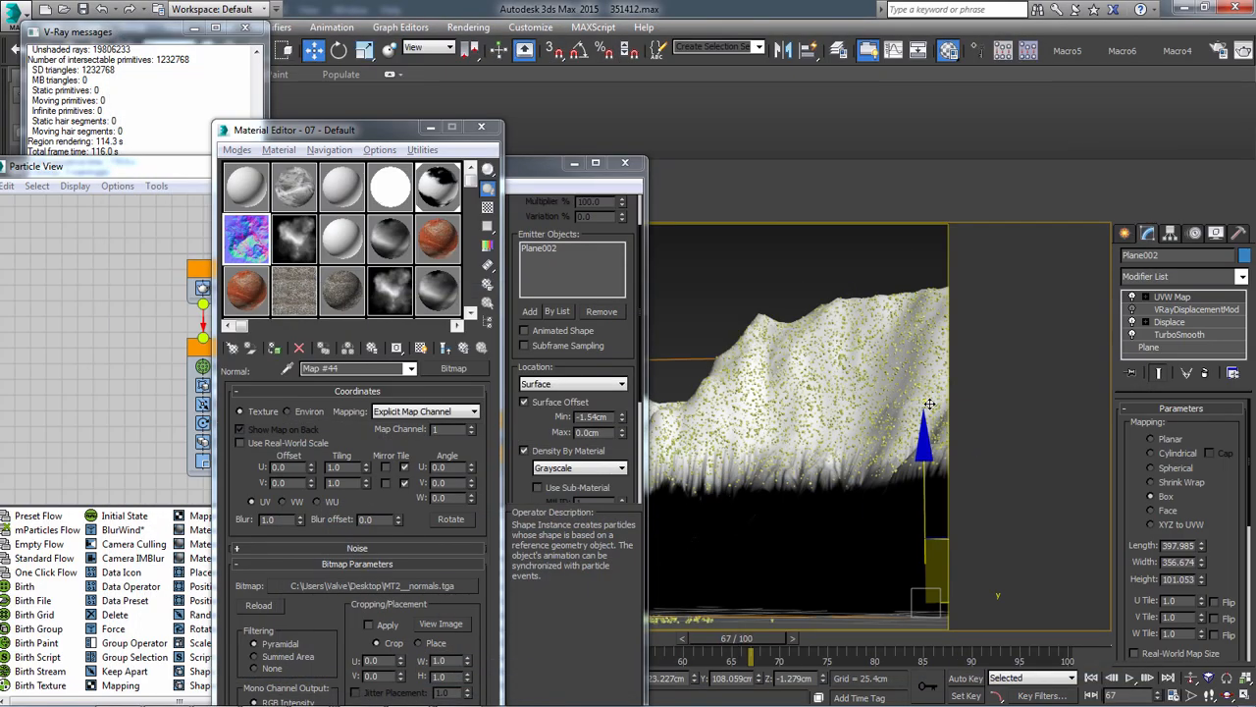
click(625, 162)
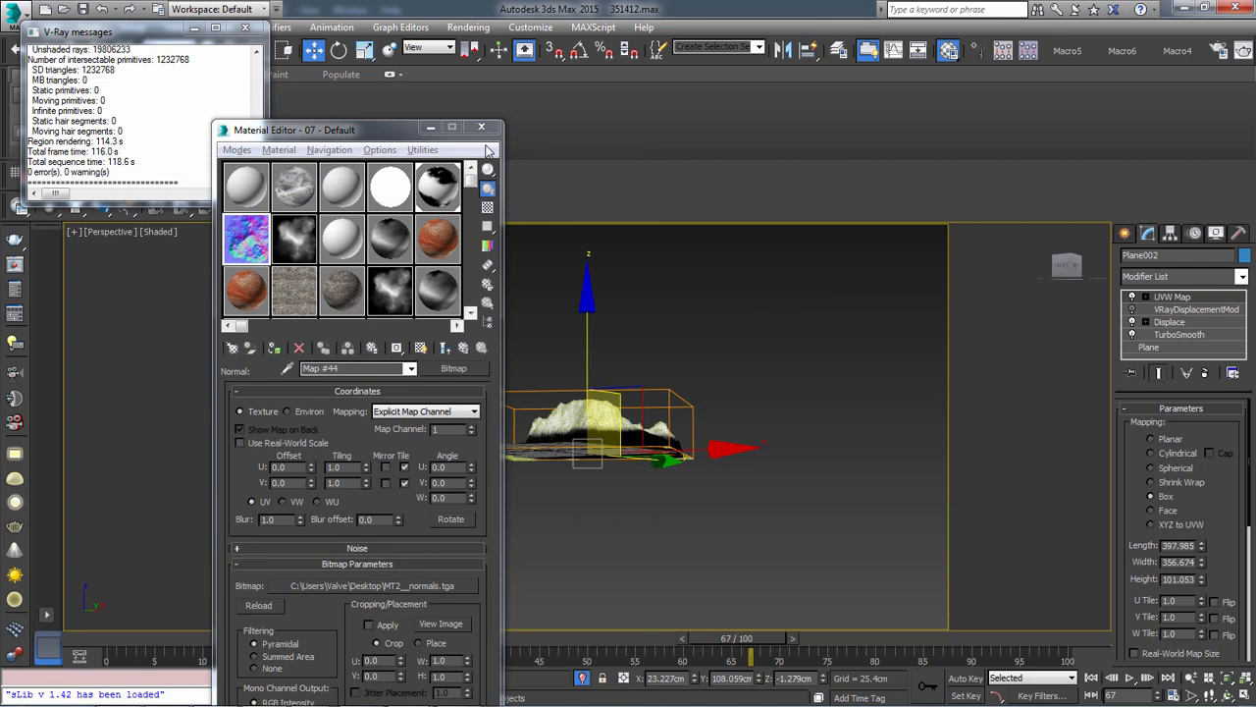
click(481, 127)
Turn off Plane002's Displace modifier and examine the particles against the flattened plane from several angles
alt+middle_drag(576, 333, 855, 484)
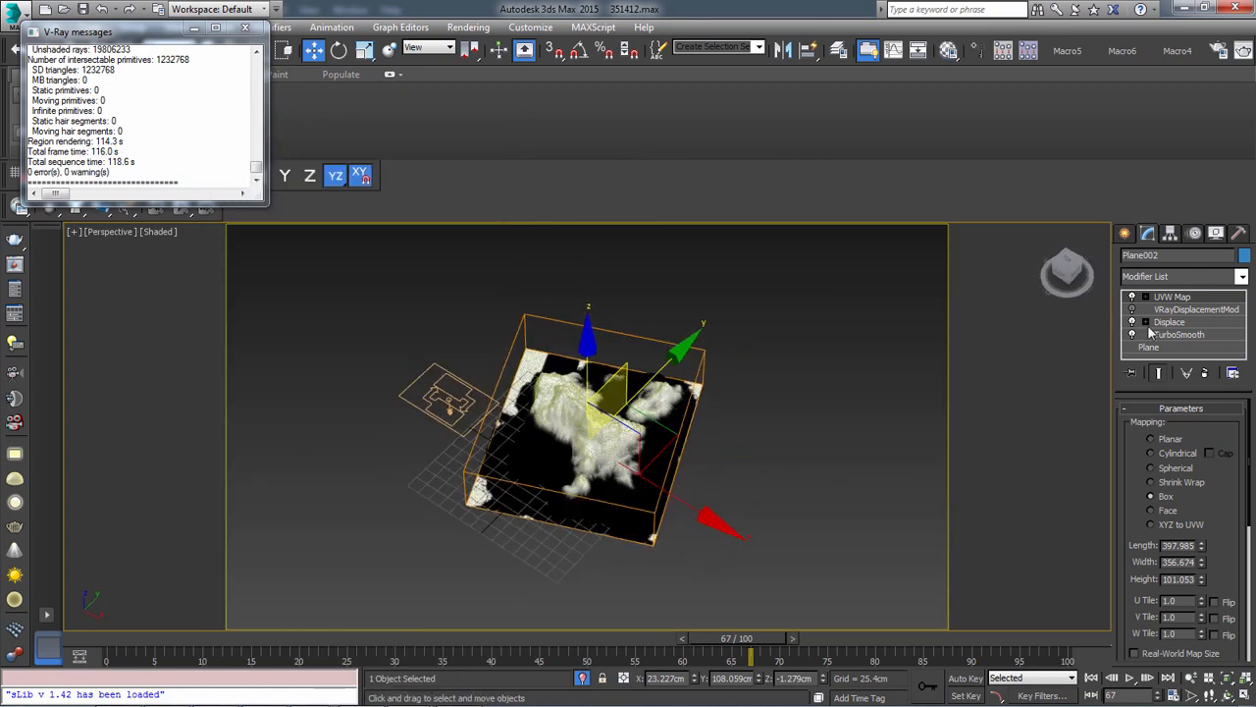
click(1133, 322)
alt+middle_drag(722, 609, 629, 554)
scroll(629, 554, up, 2)
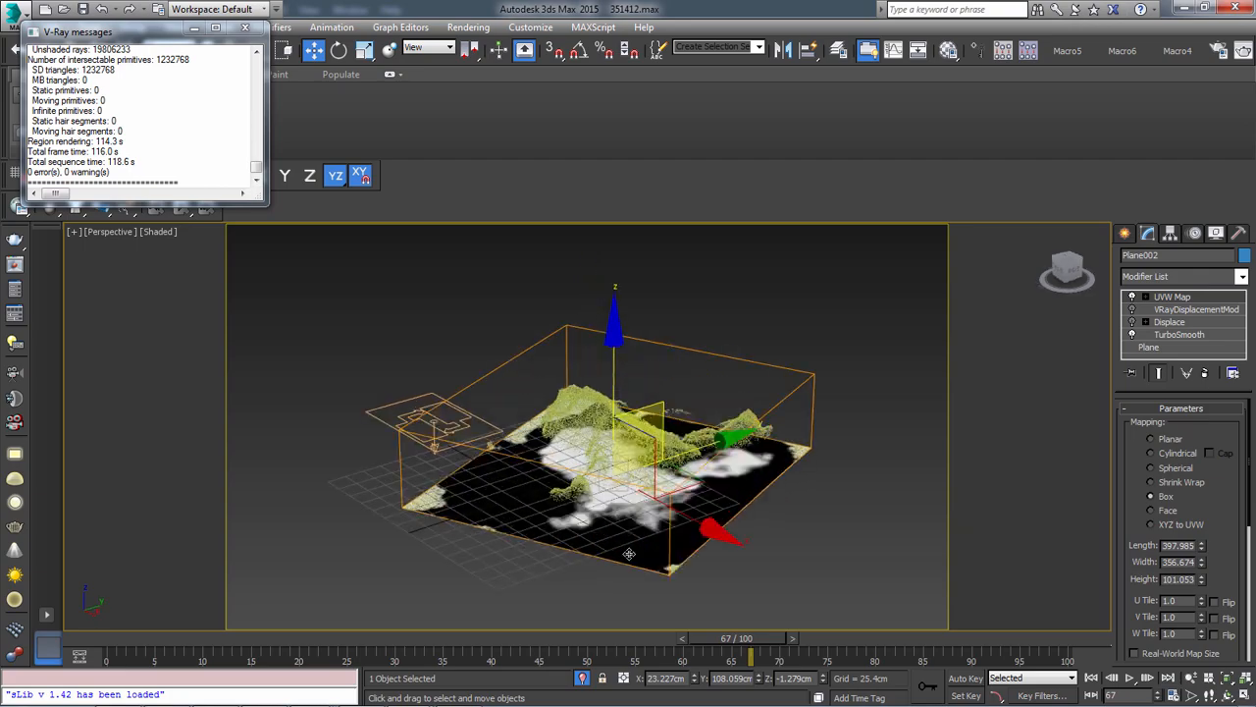
alt+middle_drag(687, 593, 586, 480)
scroll(586, 480, up, 4)
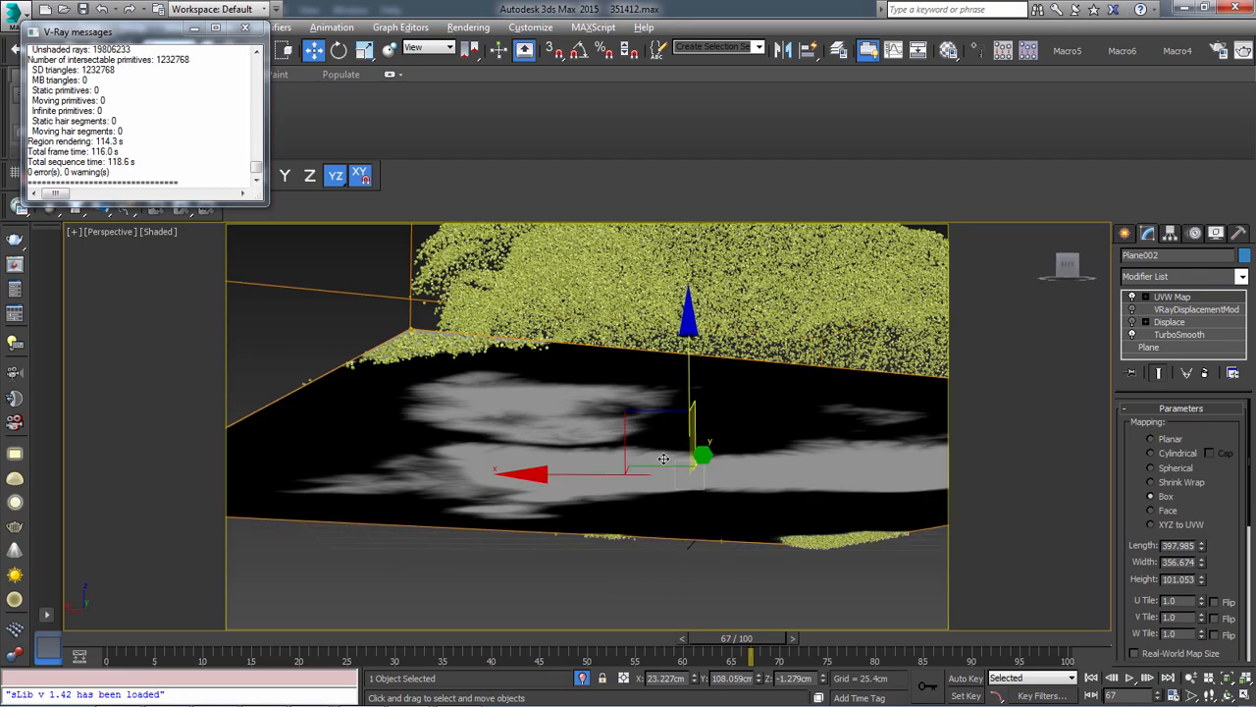
alt+middle_drag(664, 457, 733, 514)
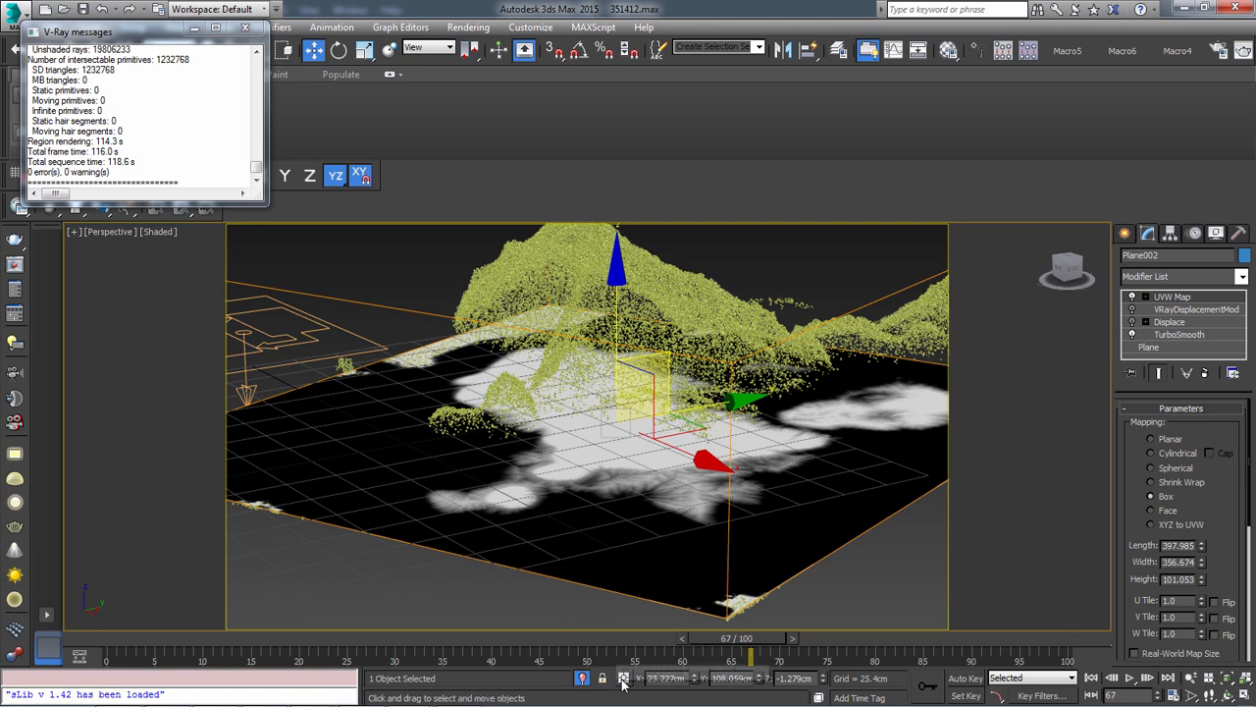
Switch to World Machine and open the recent world project1.tmd without saving the changes to Demo.tmd
mouse_move(410, 698)
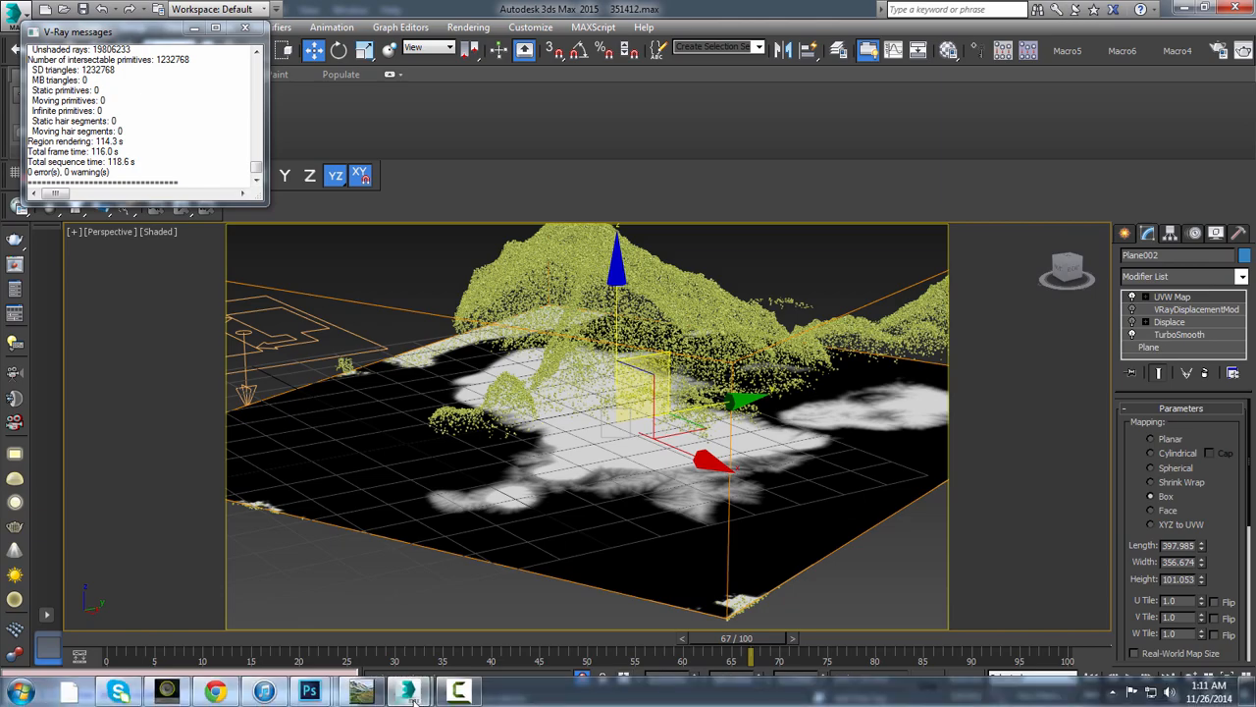
click(362, 692)
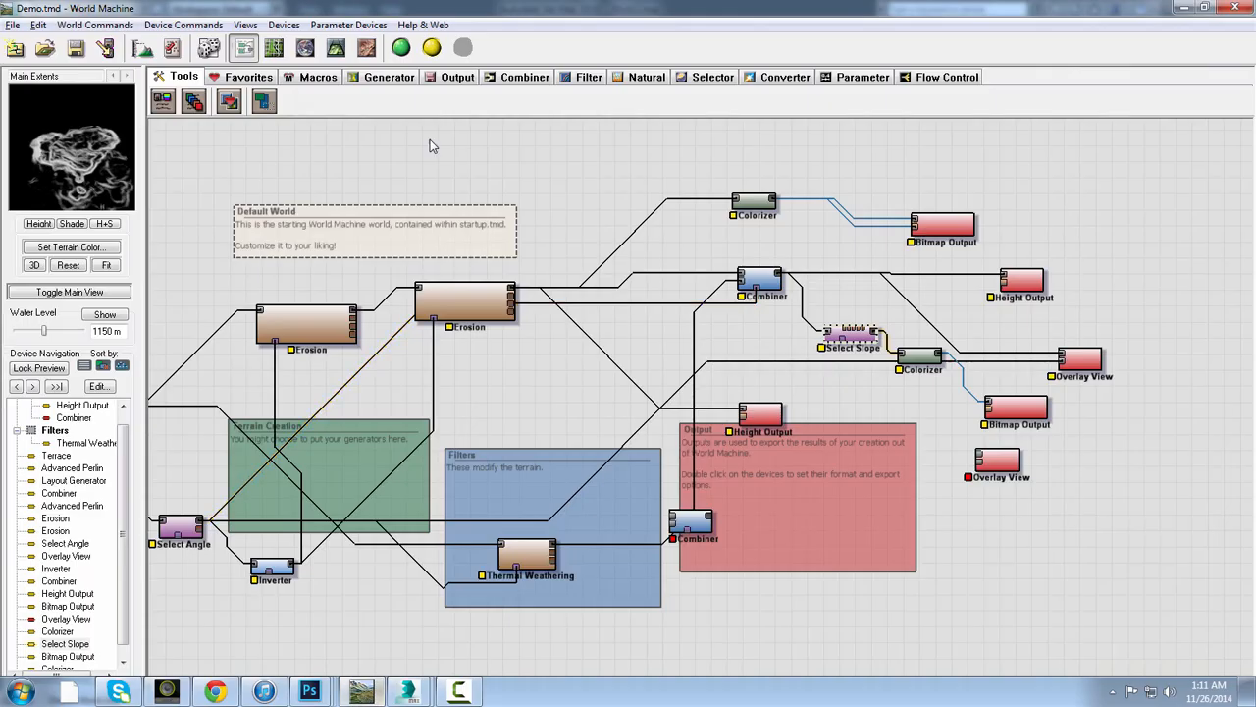
click(13, 25)
mouse_move(113, 245)
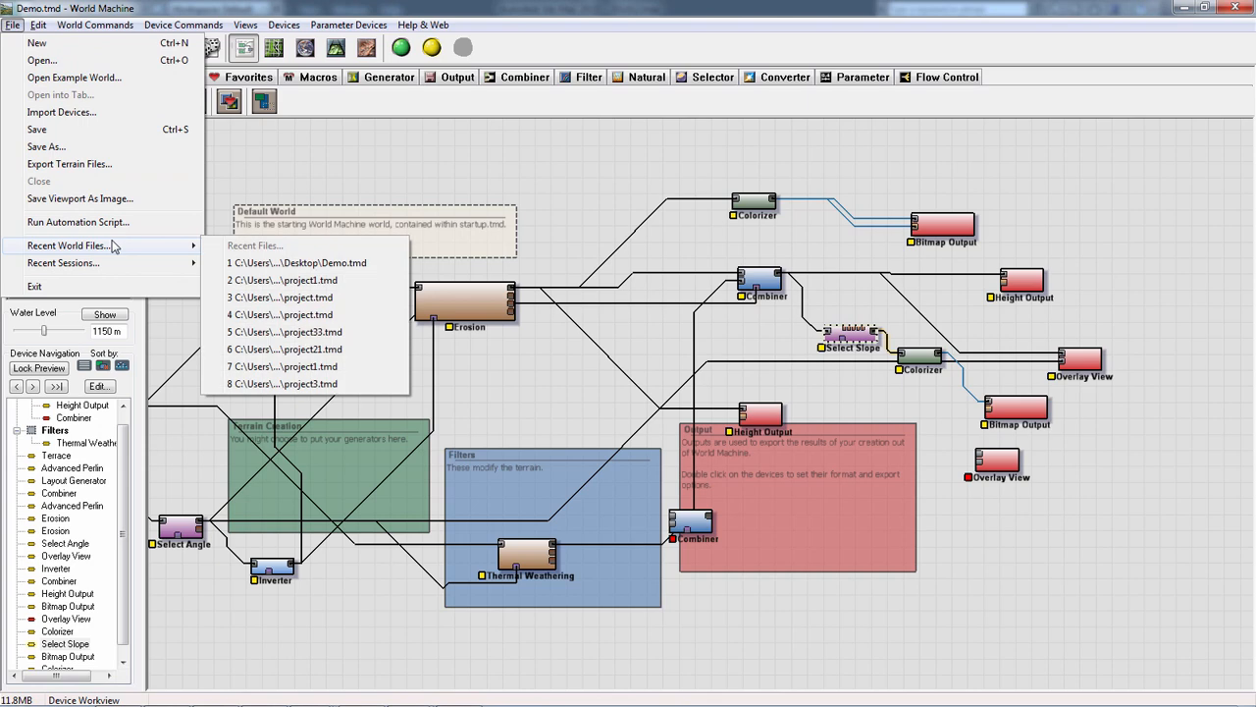
click(278, 281)
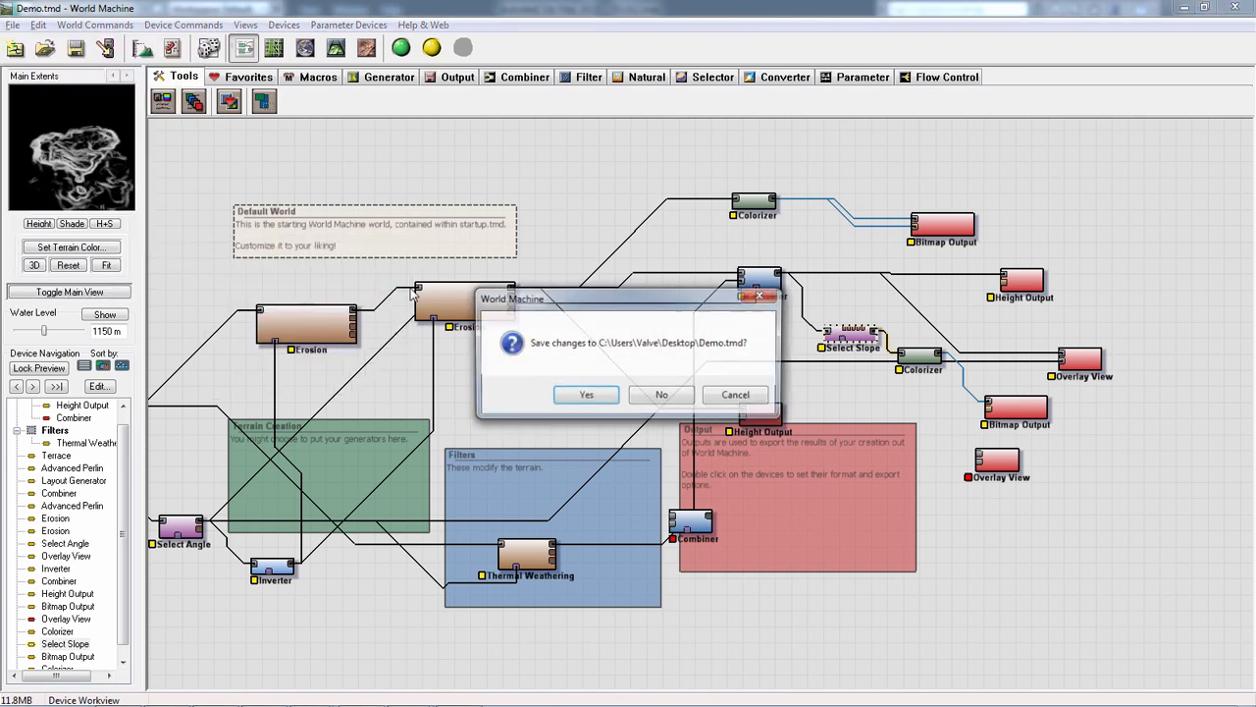
click(659, 398)
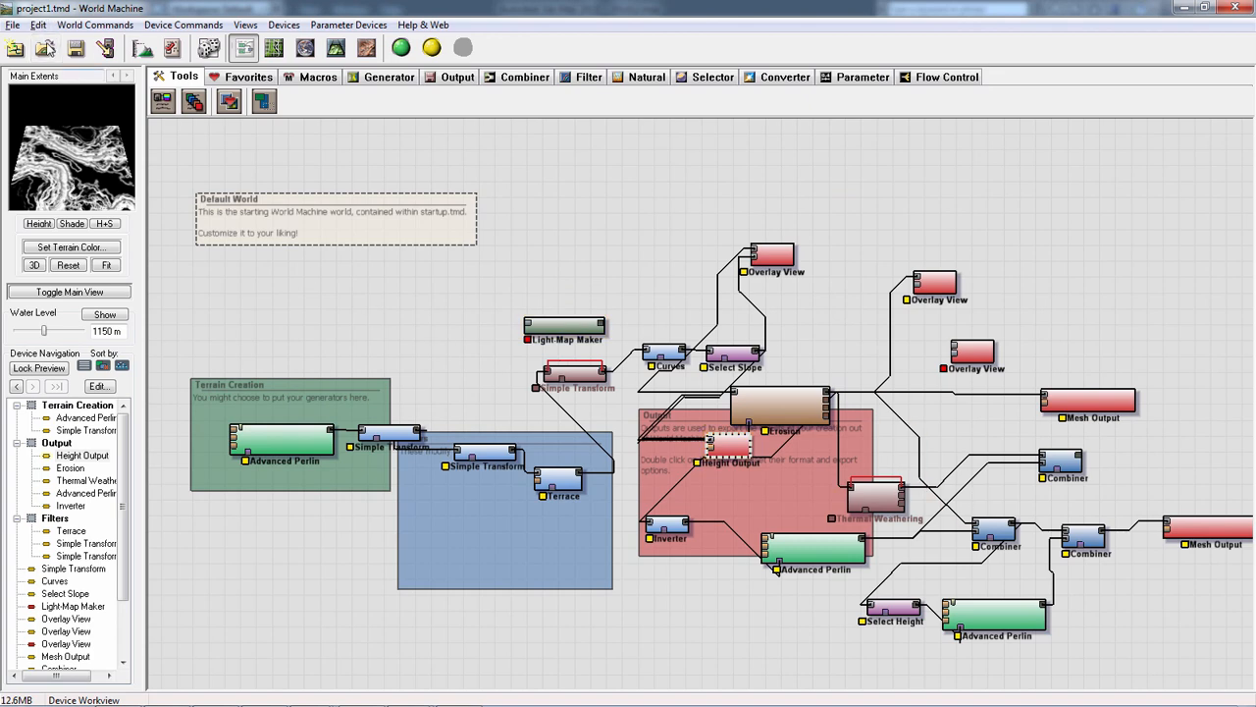
Preview the Advanced Perlin and Simple Transform devices and examine the project1.tmd network through to the Mesh Output
click(280, 438)
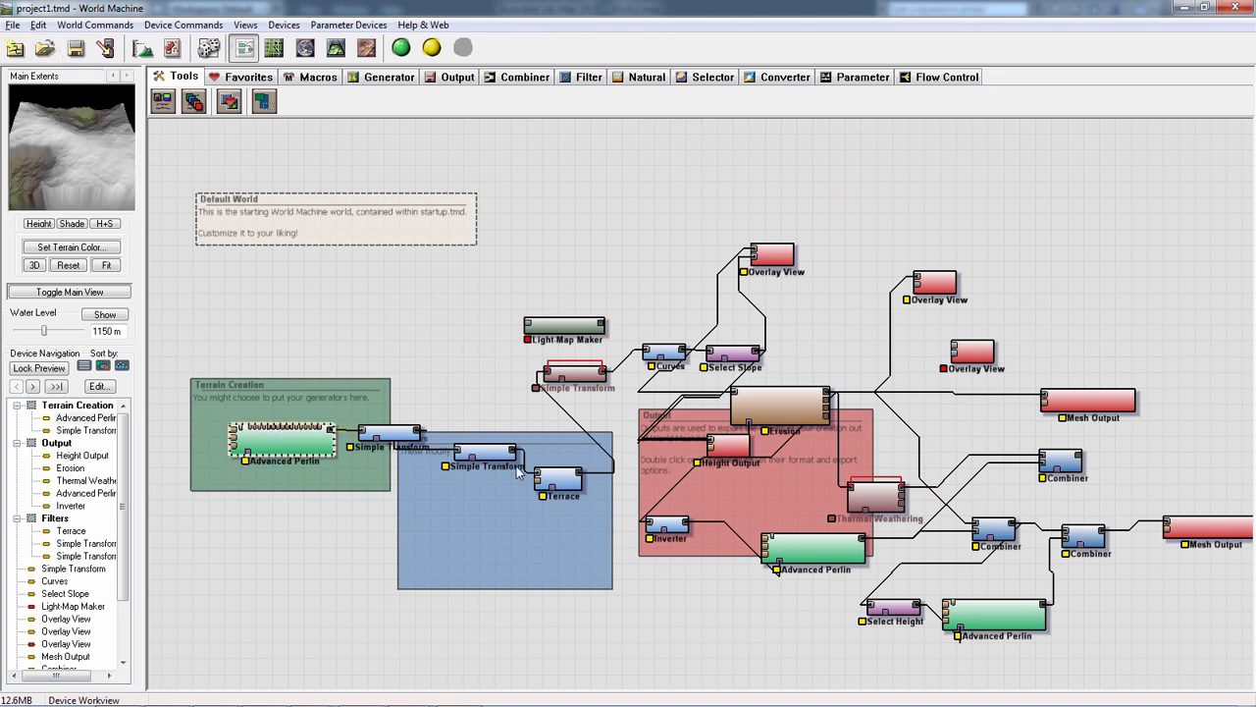
click(489, 455)
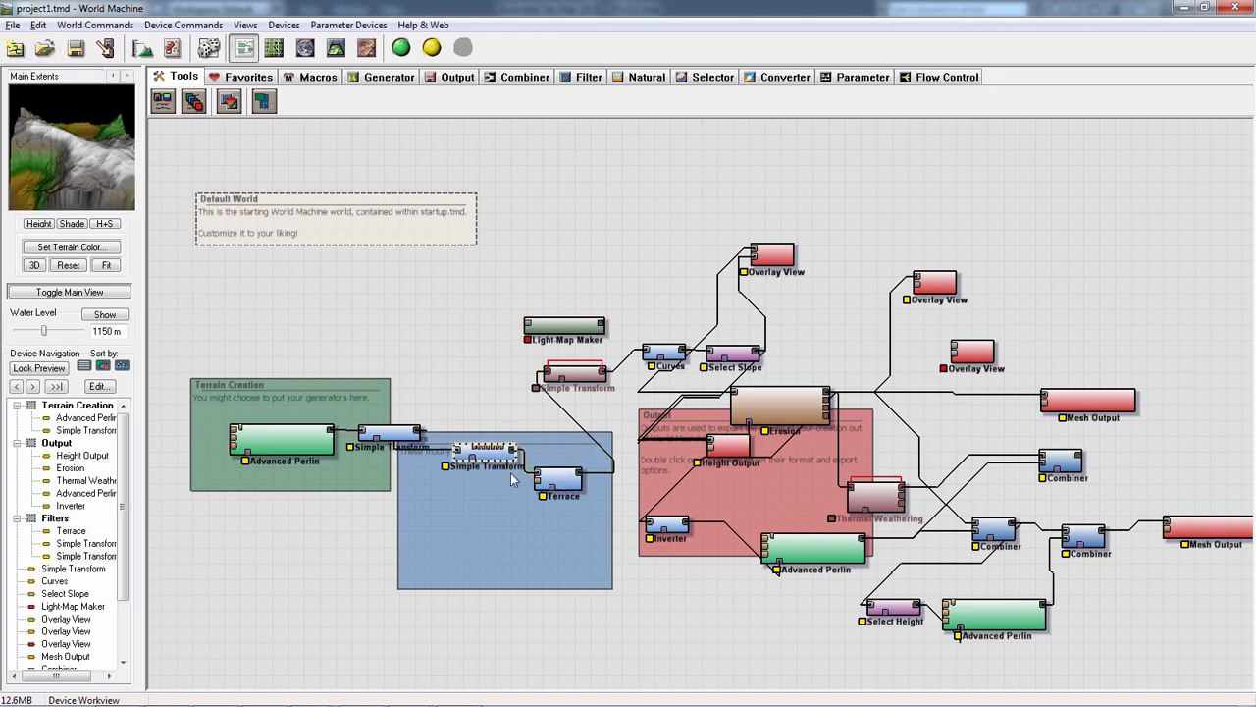
click(402, 449)
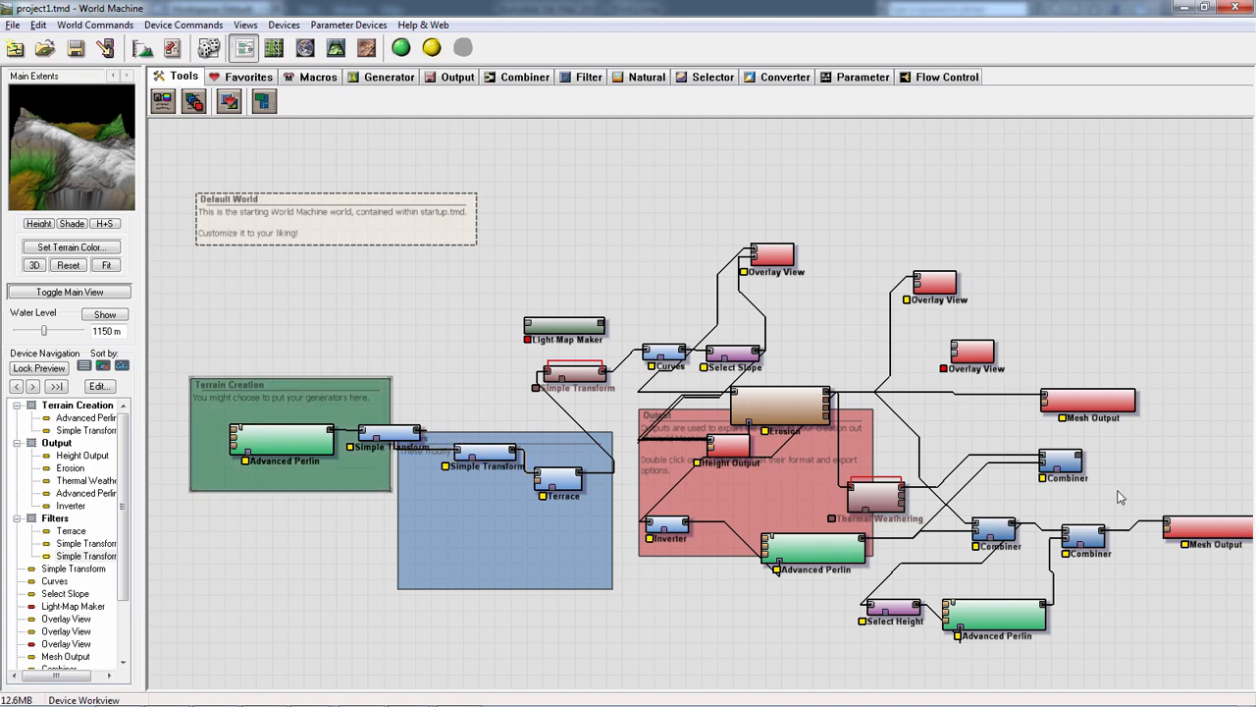
middle_drag(1135, 469, 744, 404)
middle_drag(664, 526, 745, 534)
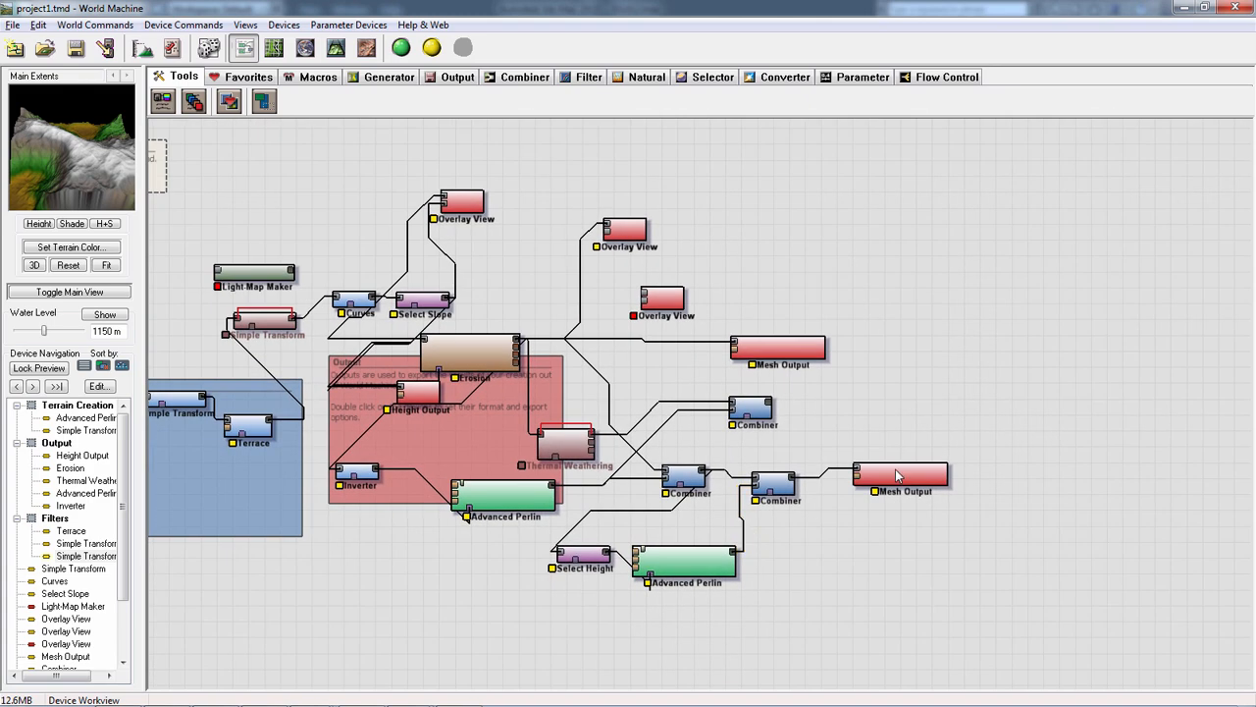
middle_drag(707, 268, 791, 260)
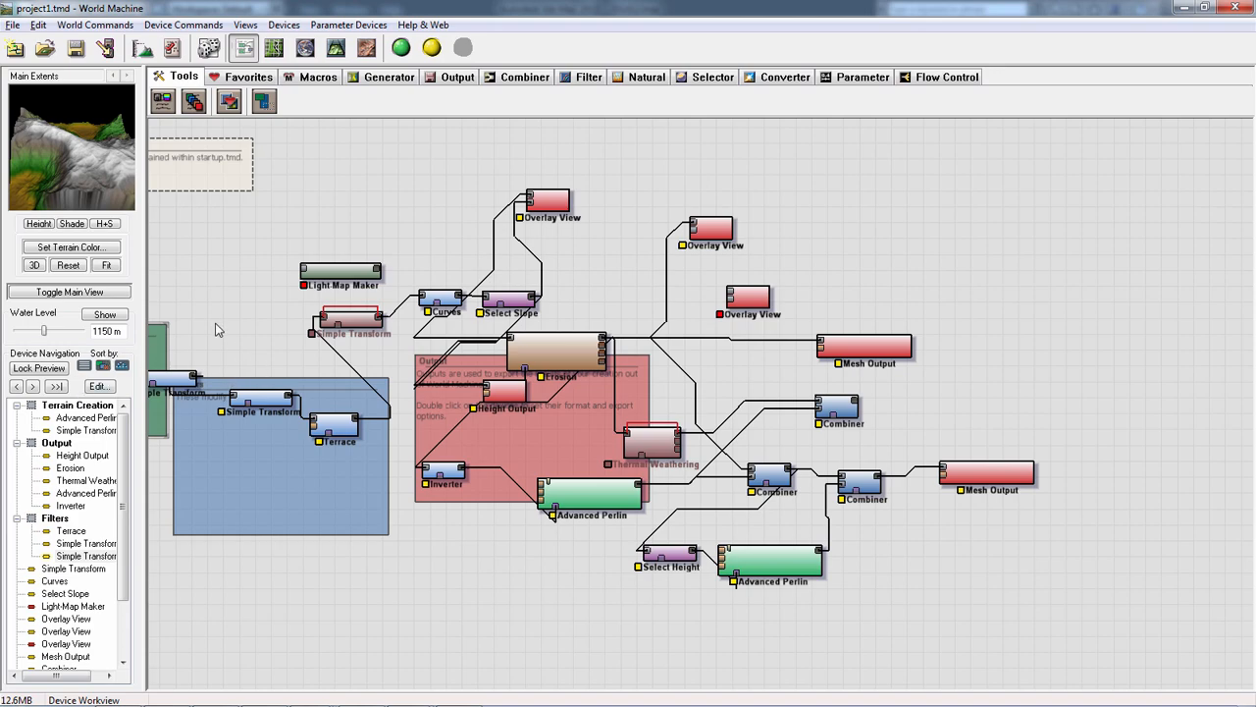
drag(231, 328, 301, 336)
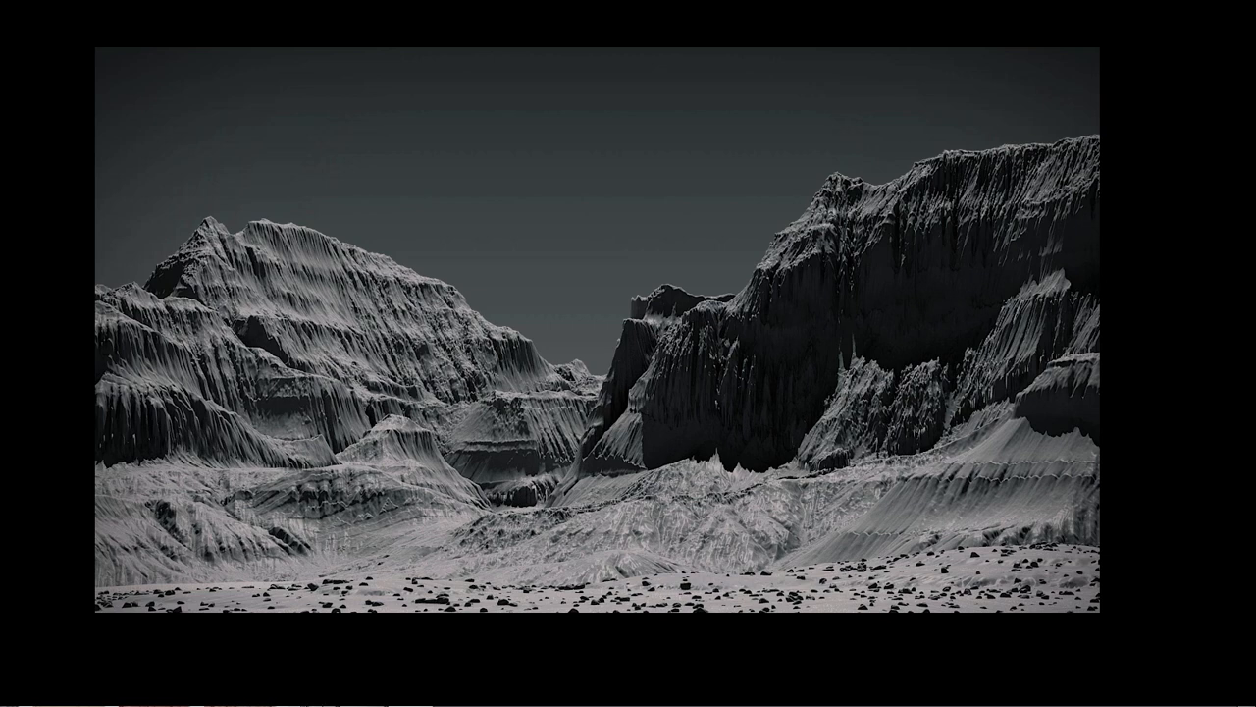
Switch to Chrome and review the Rock Generator page describing the aa_rockGen 1.0 MAXScript
key(super)
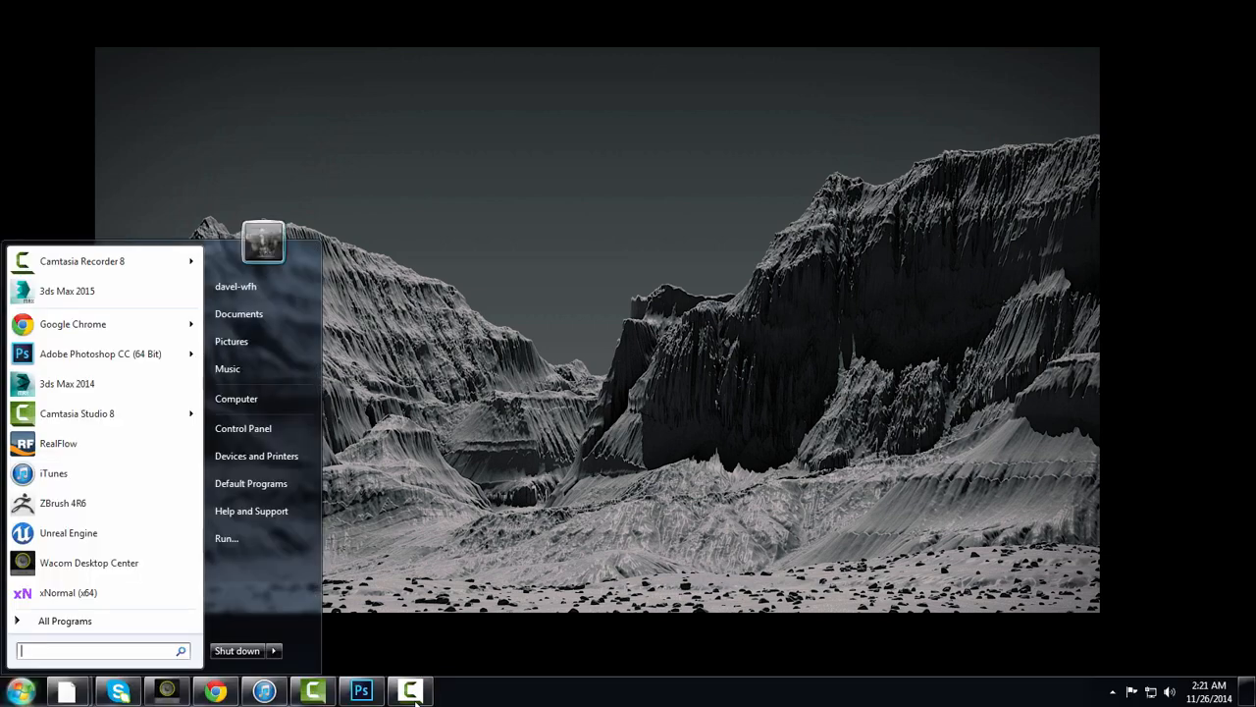
click(471, 661)
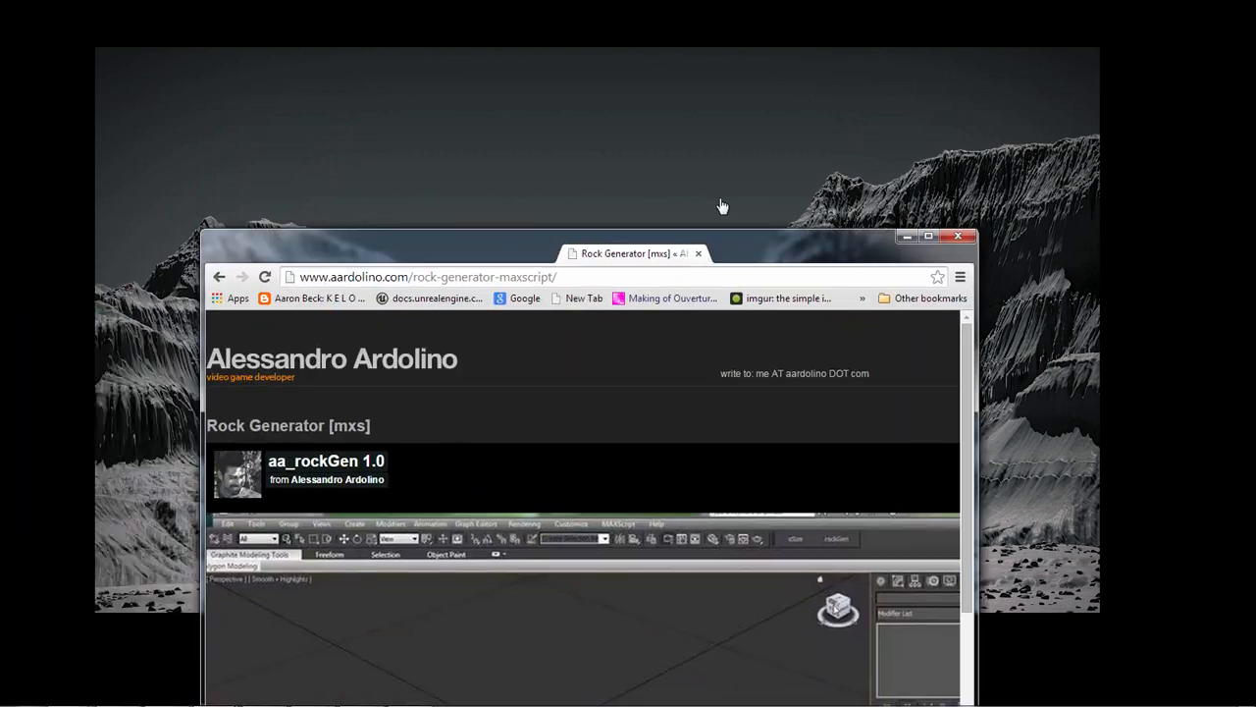
scroll(648, 248, down, 3)
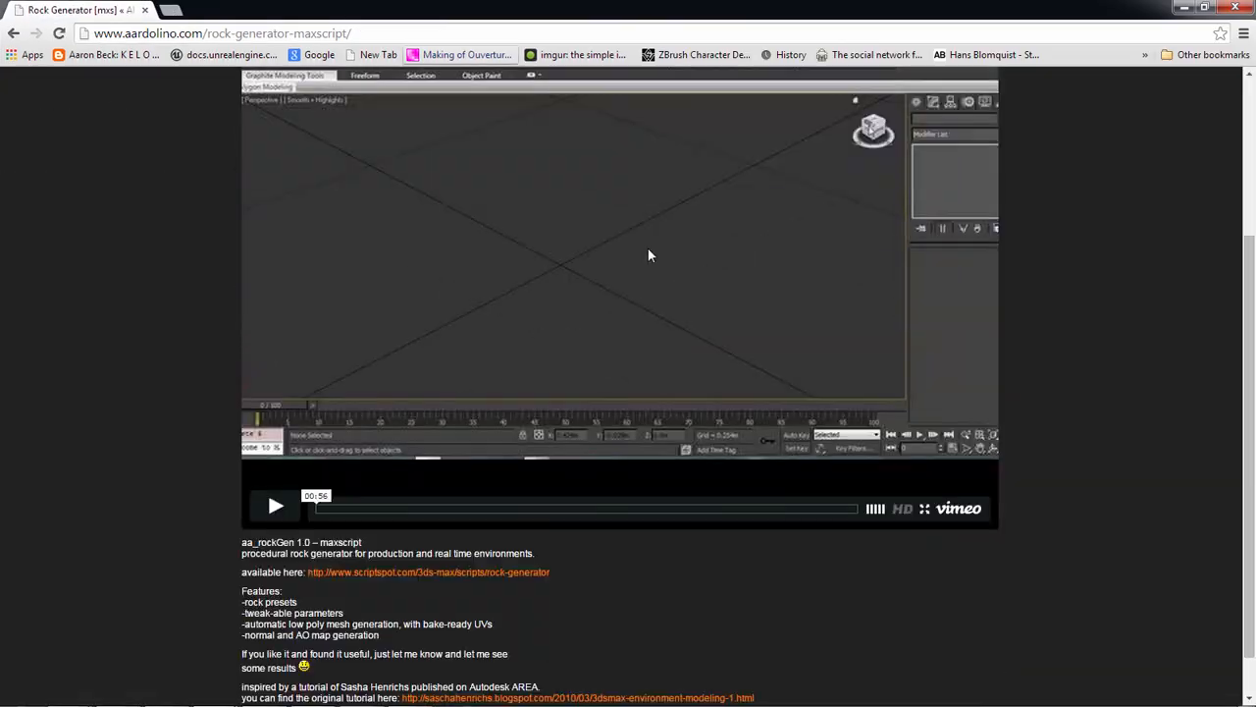
scroll(638, 408, up, 3)
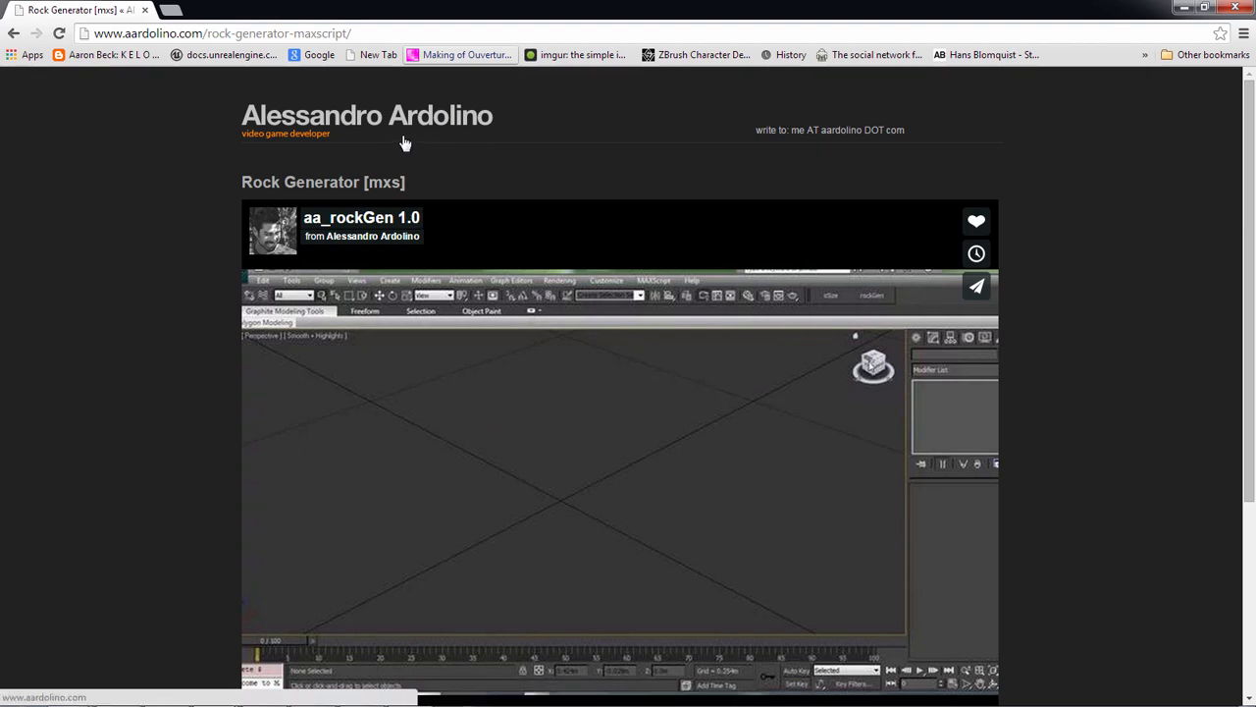
scroll(626, 175, down, 1)
scroll(1193, 452, down, 2)
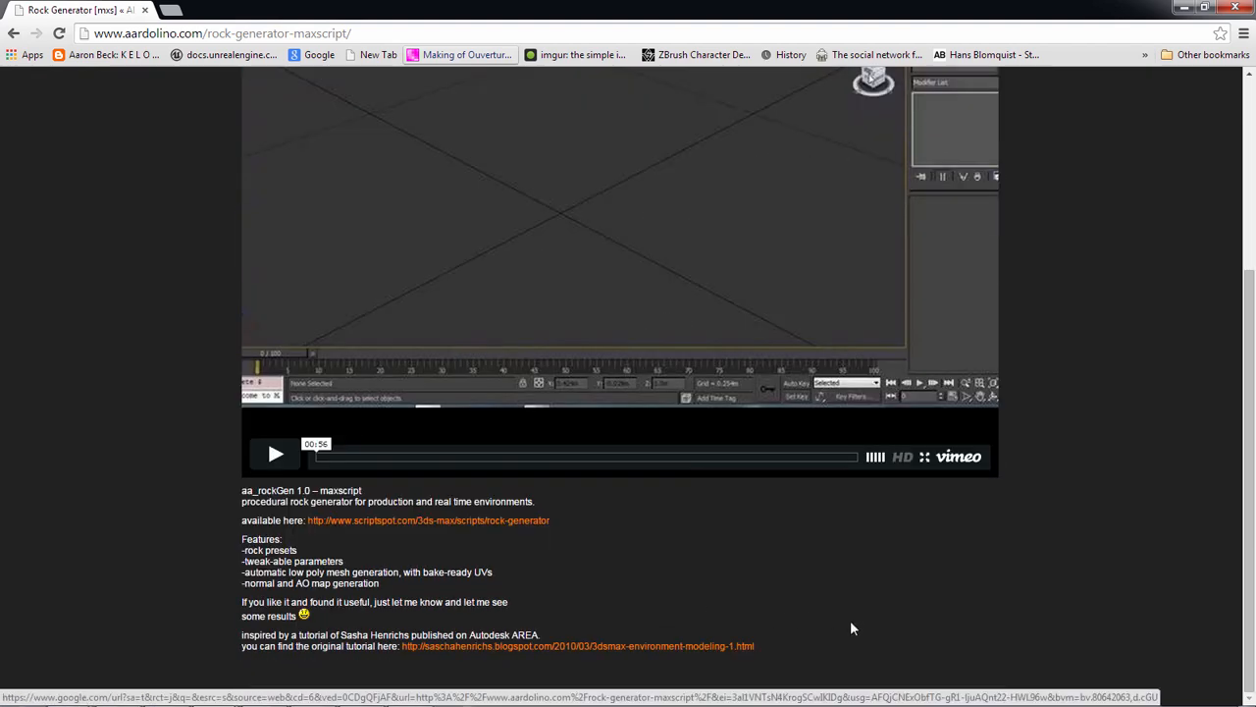
Follow the ScriptSpot link for the rock-generator script and look through its page
click(492, 519)
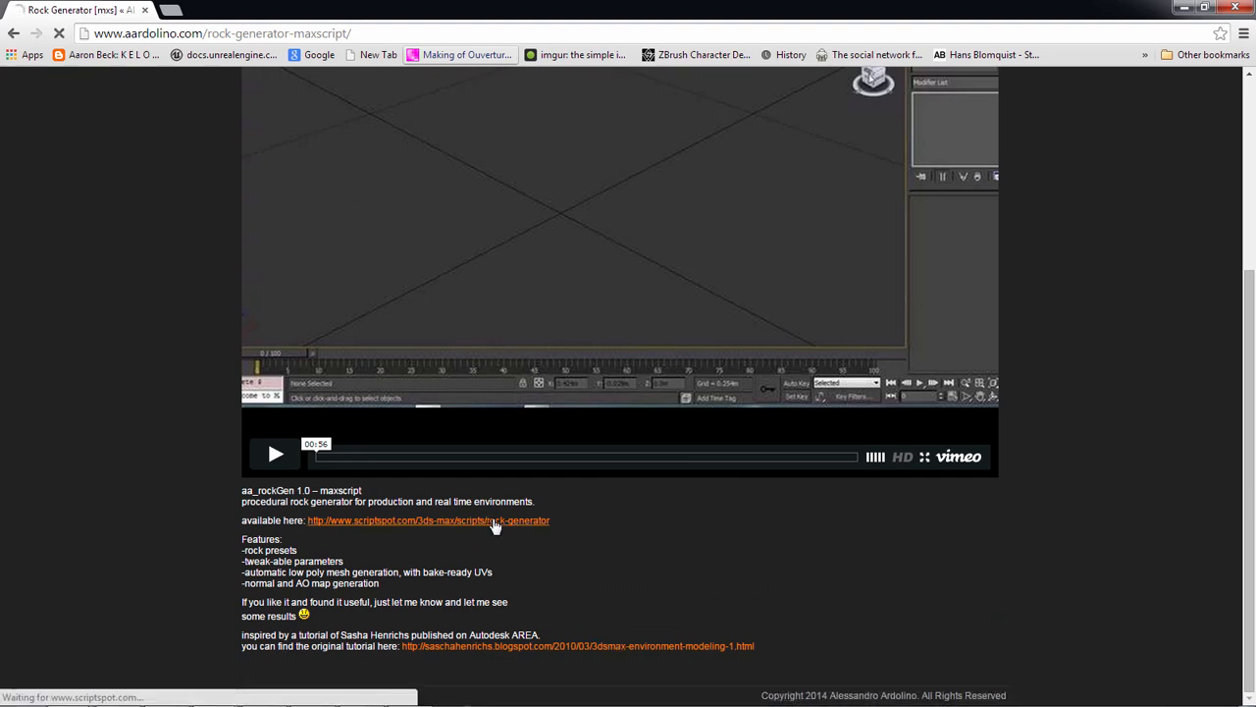
scroll(711, 584, down, 3)
scroll(712, 583, down, 4)
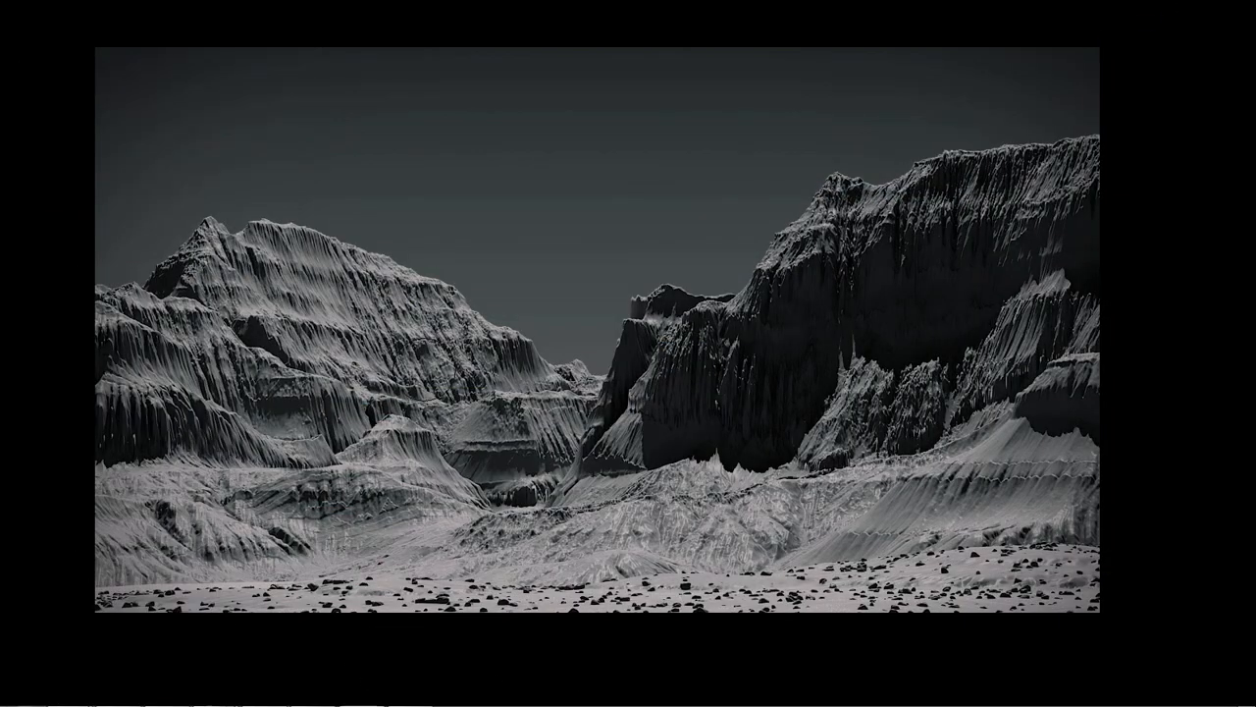
drag(444, 360, 443, 390)
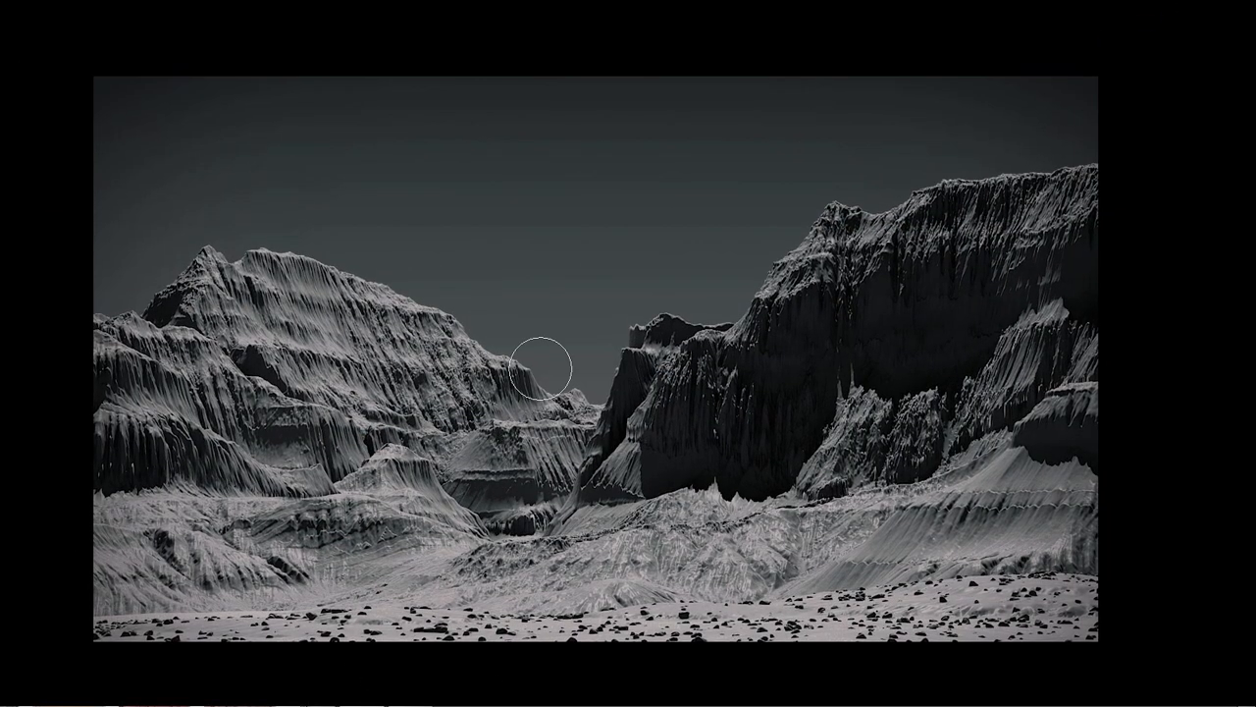
Switch to Photoshop, leave full-screen mode and open 1.RGB_color111.psd from the Desktop
key(alt+Tab)
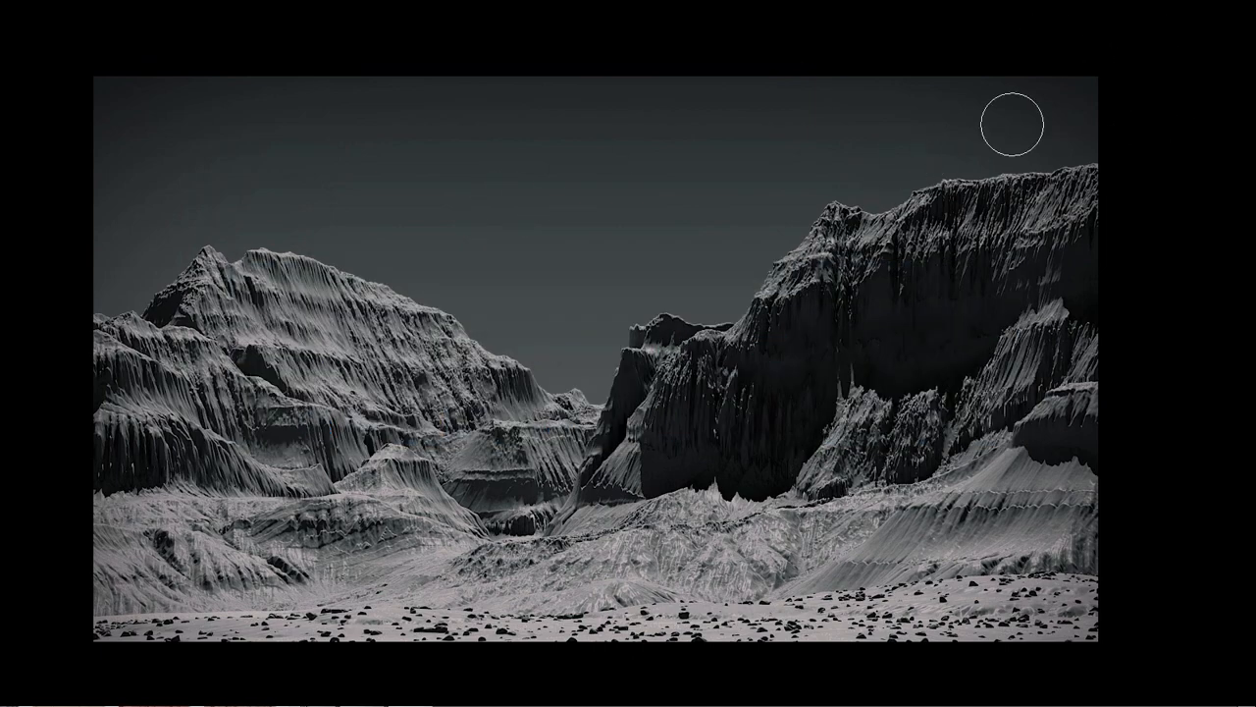
key(f)
click(84, 14)
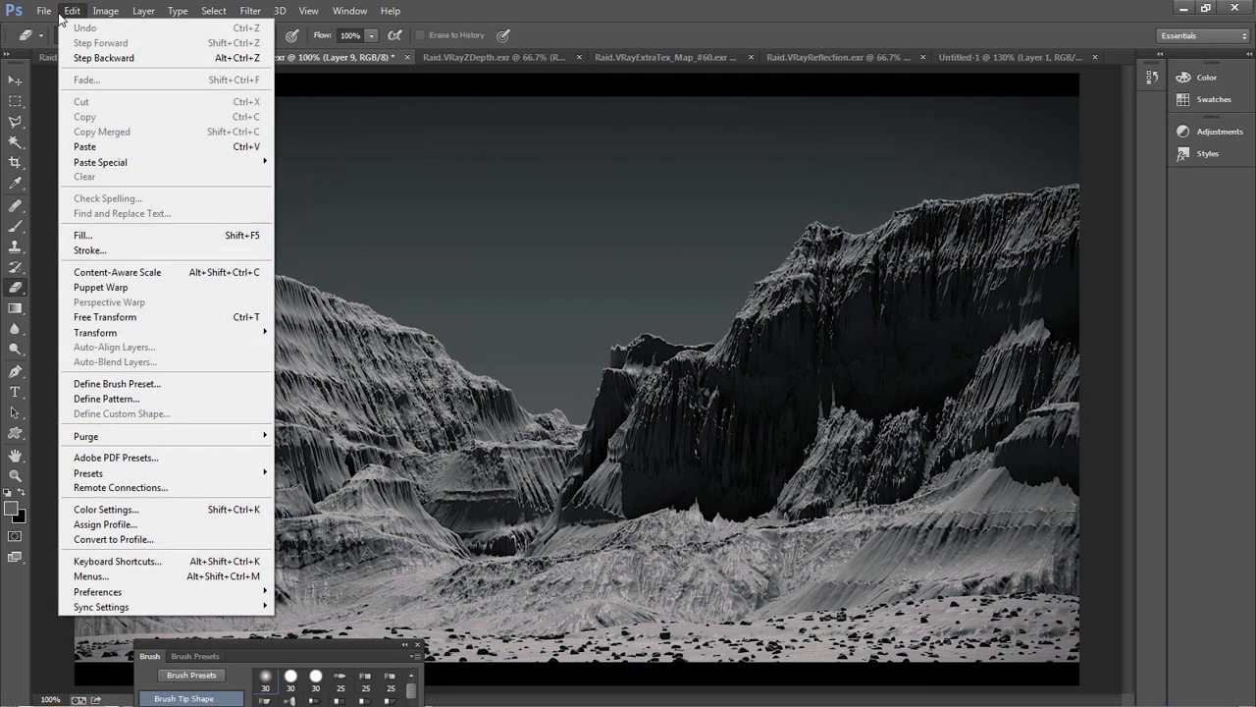
click(59, 42)
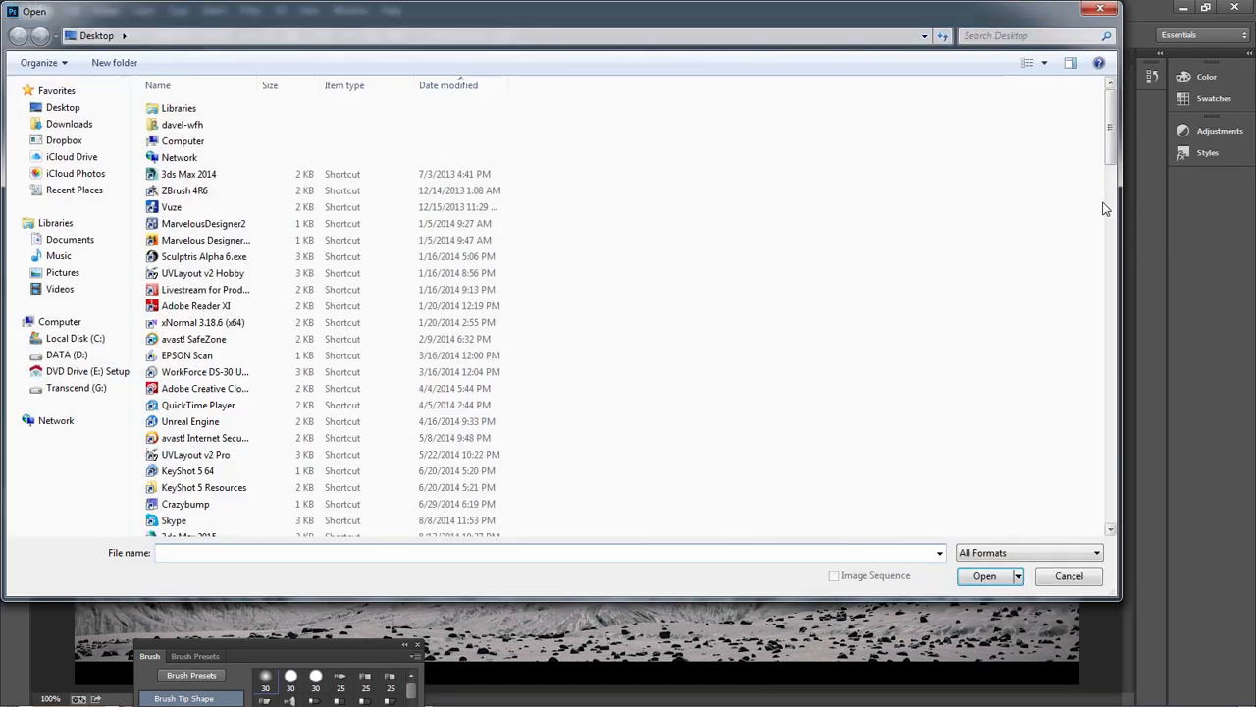
scroll(982, 108, down, 18)
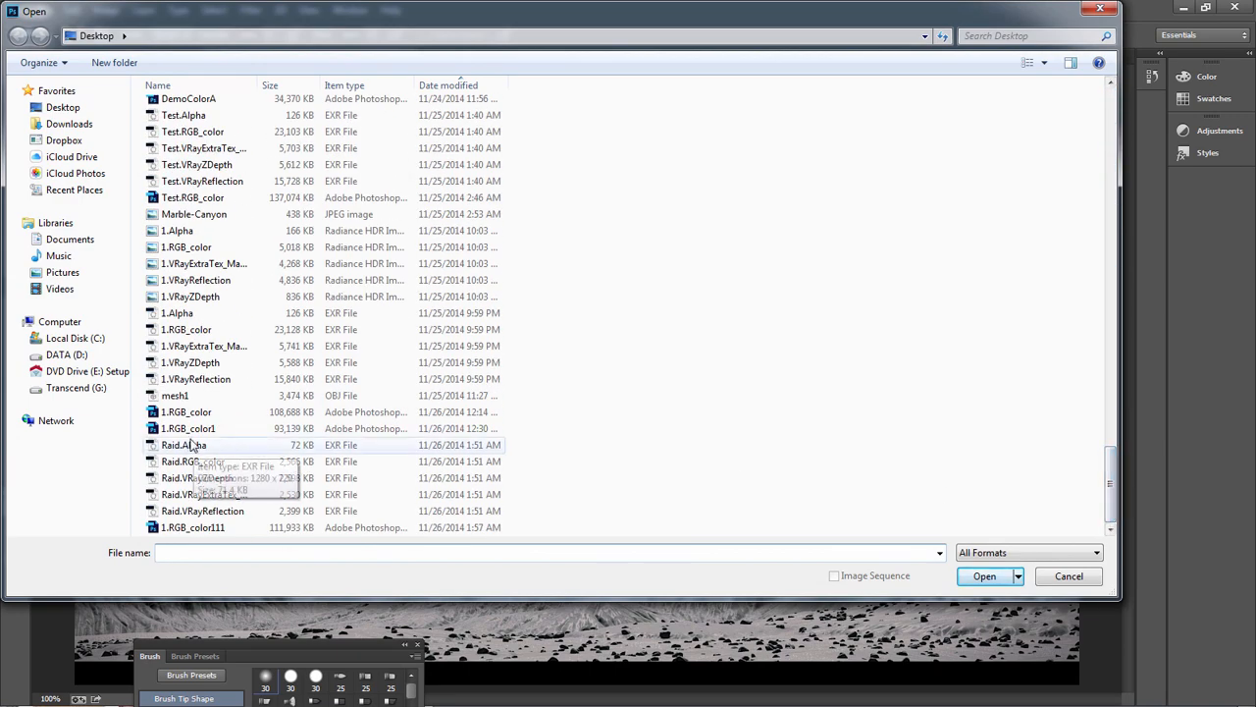
double_click(193, 527)
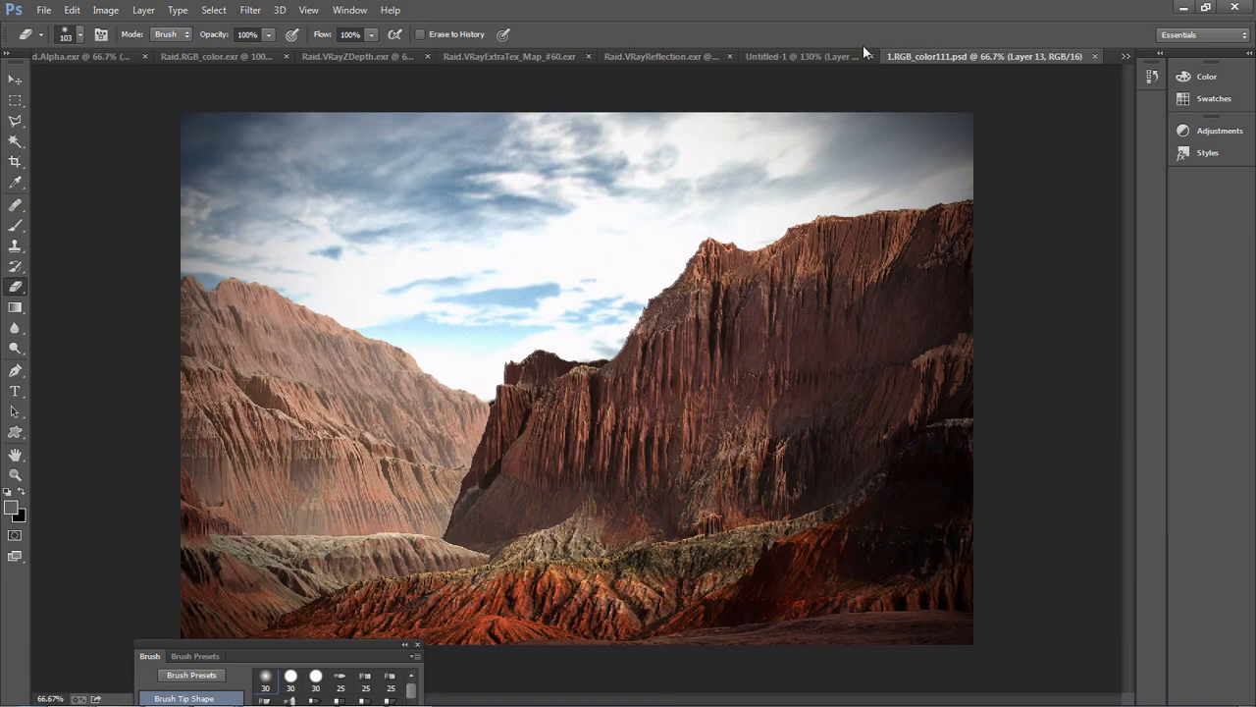
Copy the whole coloured canyon image from 1.RGB_color111.psd and paste it as a layer into Untitled-1
click(782, 55)
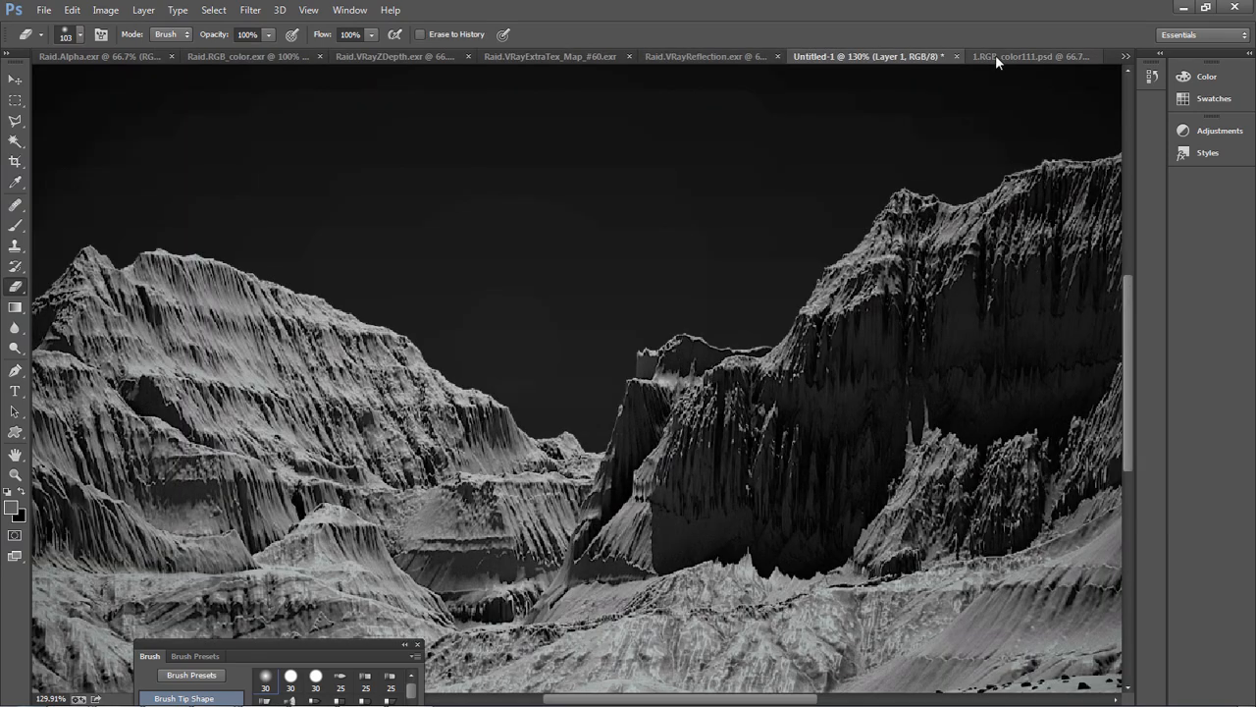
click(1070, 56)
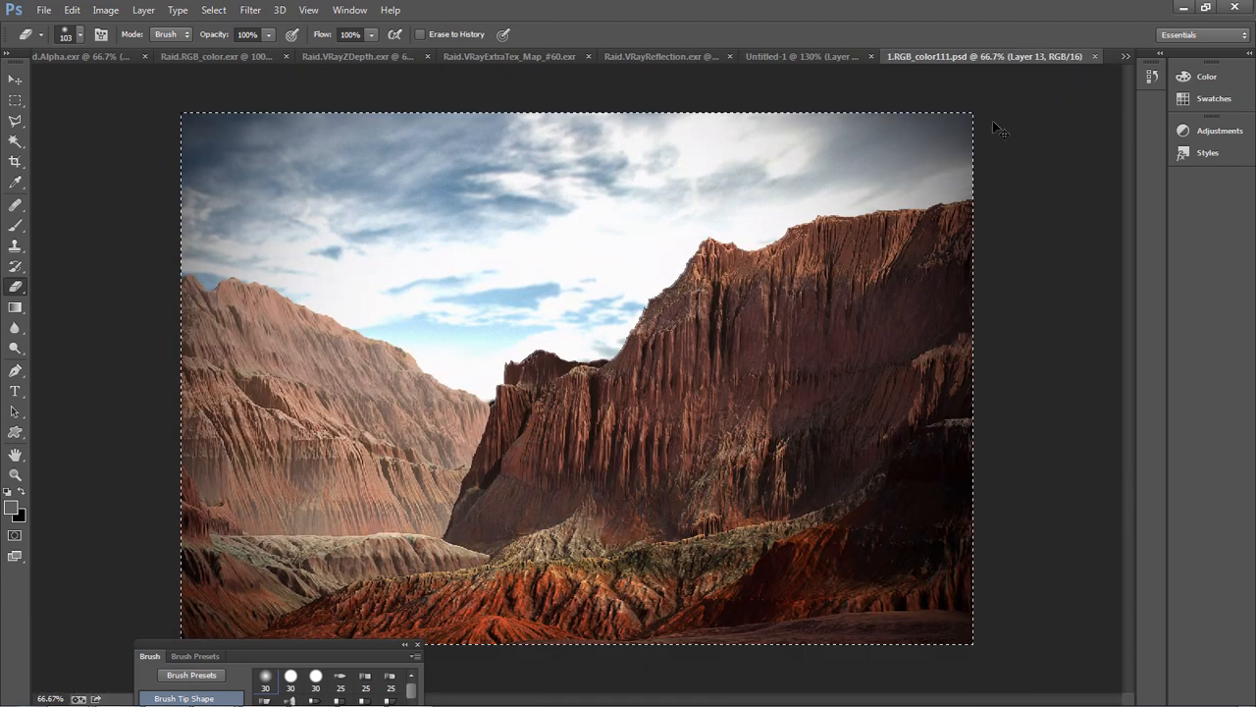
click(790, 55)
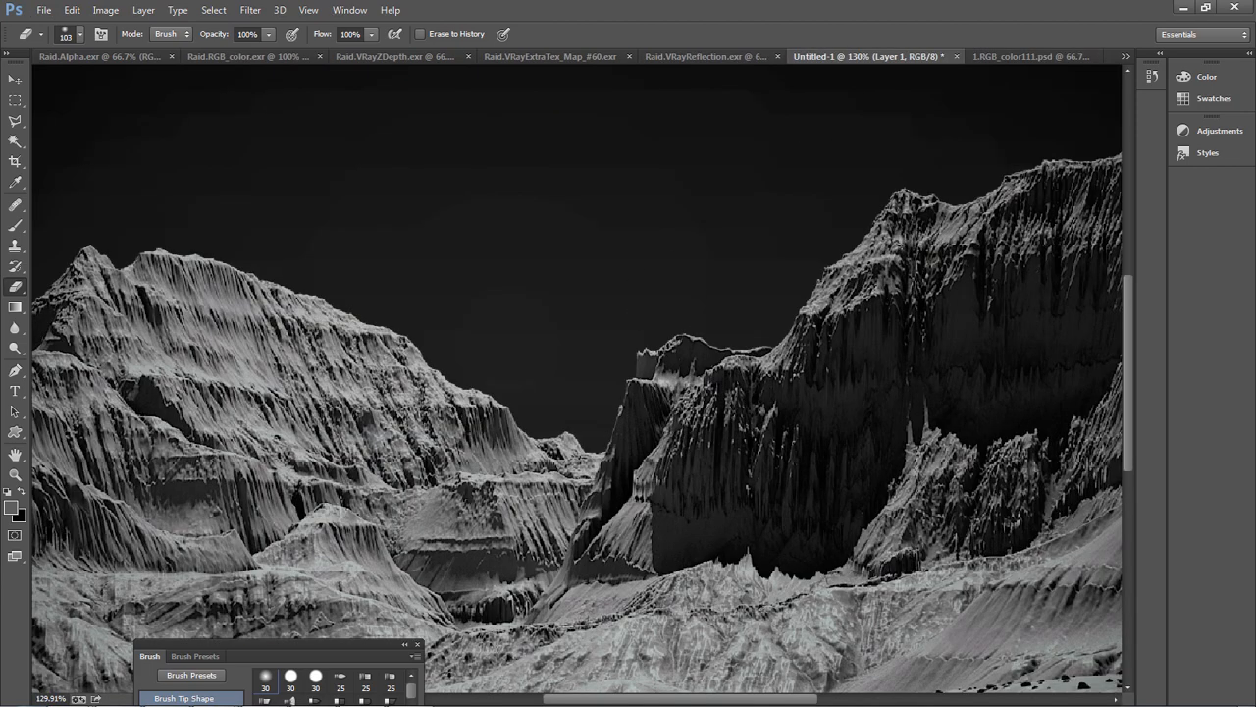
key(ctrl+v)
key(ctrl+minus)
key(ctrl+minus)
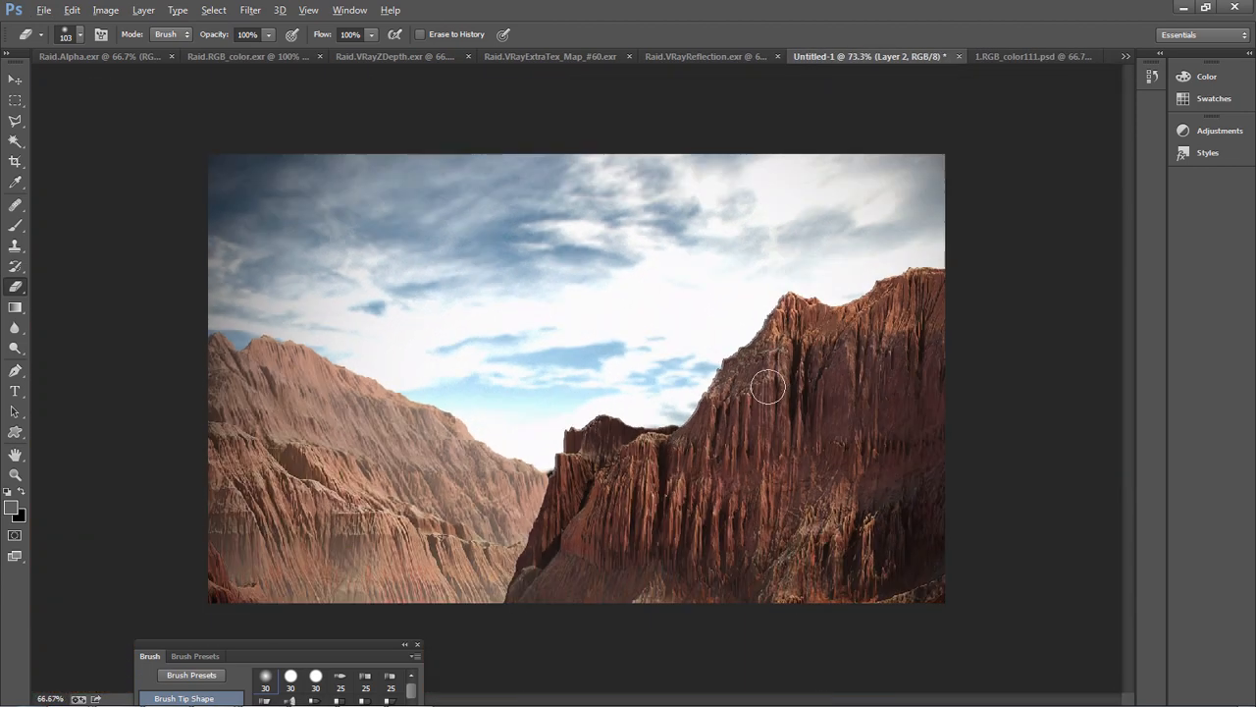
alt+scroll(768, 386, down, 3)
ctrl+drag(727, 411, 649, 446)
key(ctrl+t)
drag(549, 377, 521, 340)
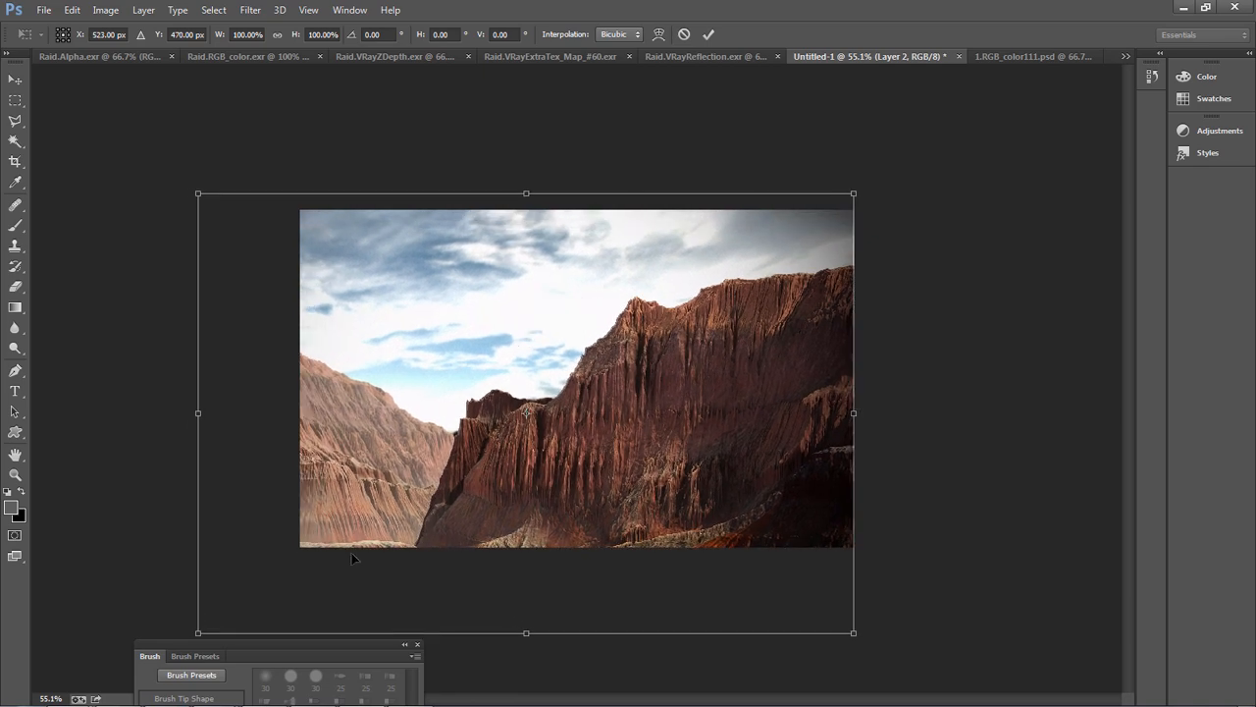
mouse_move(198, 633)
mouse_down()
mouse_move(337, 519)
mouse_move(471, 451)
mouse_move(396, 527)
mouse_up()
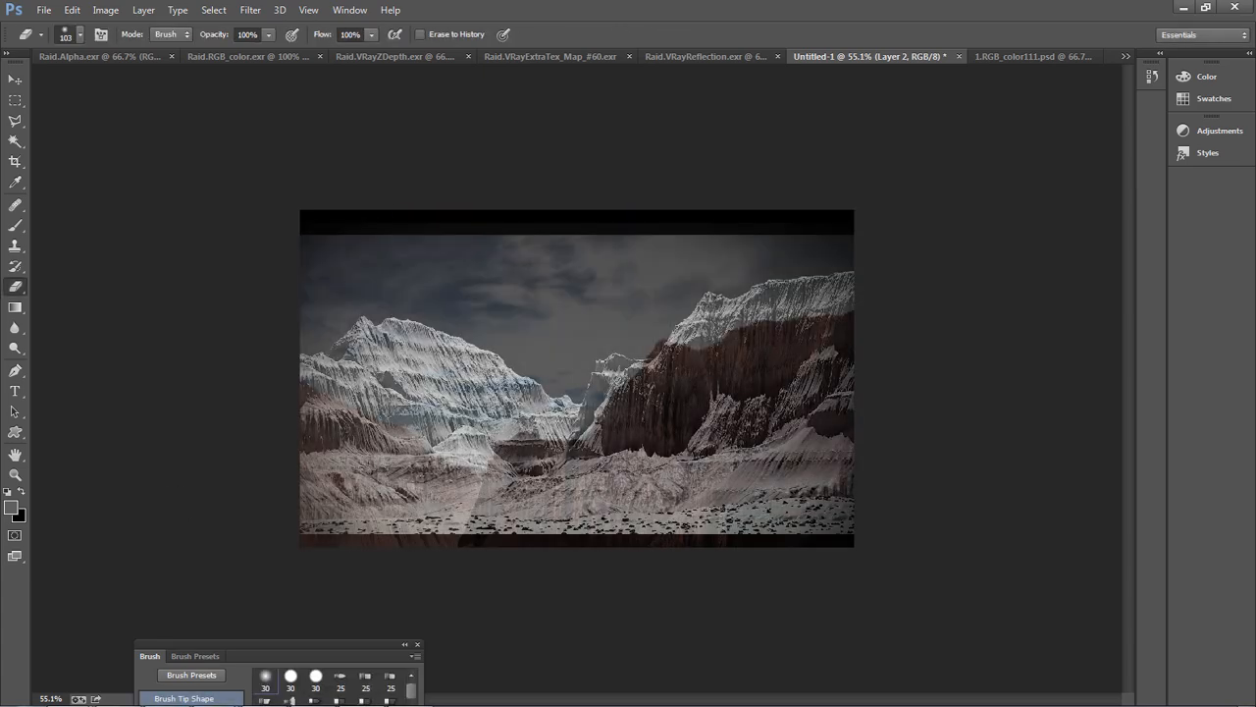
Scale the semi-transparent canyon layer to about 74.6% and align its large cliff with the one in the grayscale render
key(ctrl+t)
drag(733, 408, 720, 366)
drag(212, 643, 400, 551)
drag(602, 401, 606, 416)
alt+scroll(607, 412, up, 7)
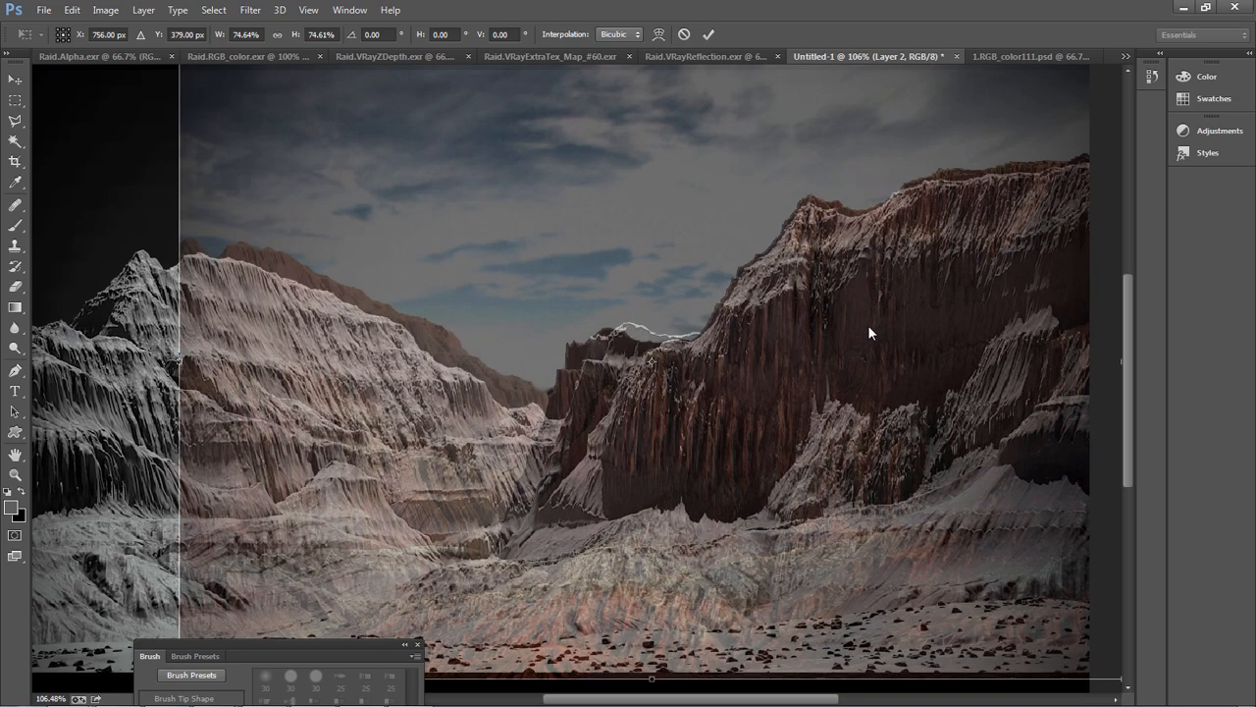
drag(868, 314, 859, 325)
alt+scroll(569, 520, down, 4)
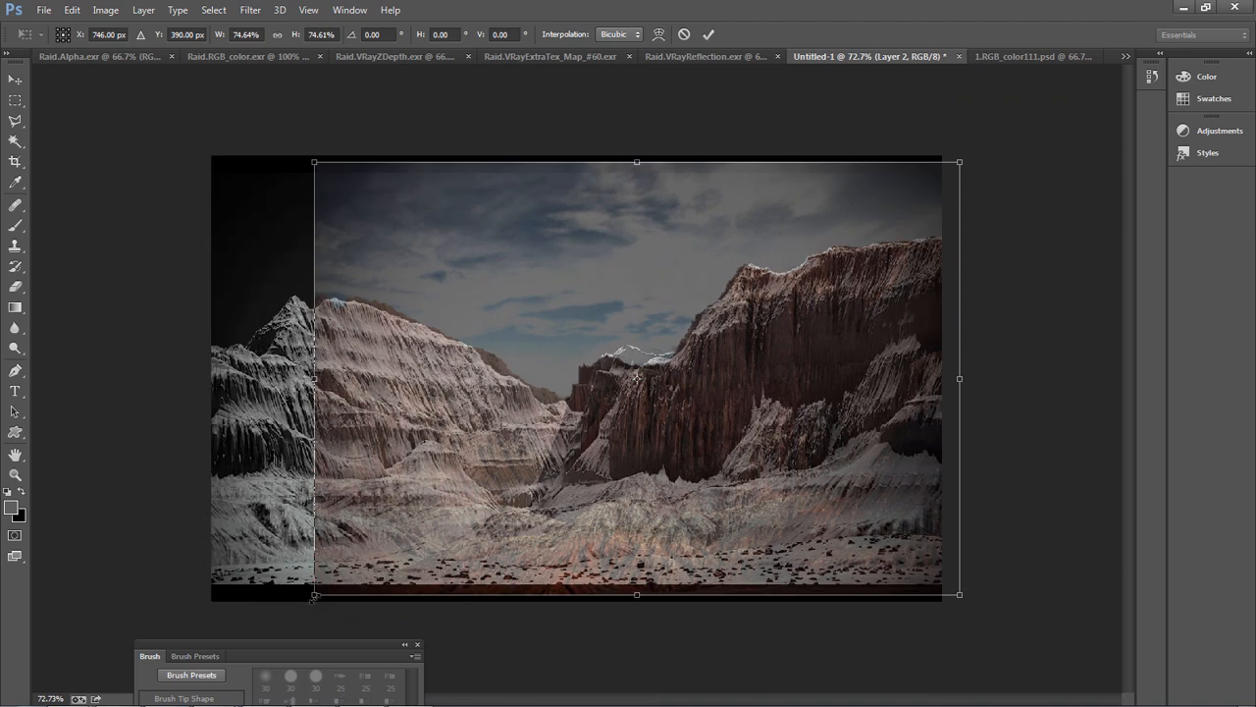
Refine the canyon layer to about 70.4% width and 72.3% height to fit the grayscale cliff outline, and apply the transform
drag(314, 595, 359, 557)
drag(968, 162, 961, 168)
drag(869, 243, 869, 240)
drag(642, 164, 642, 161)
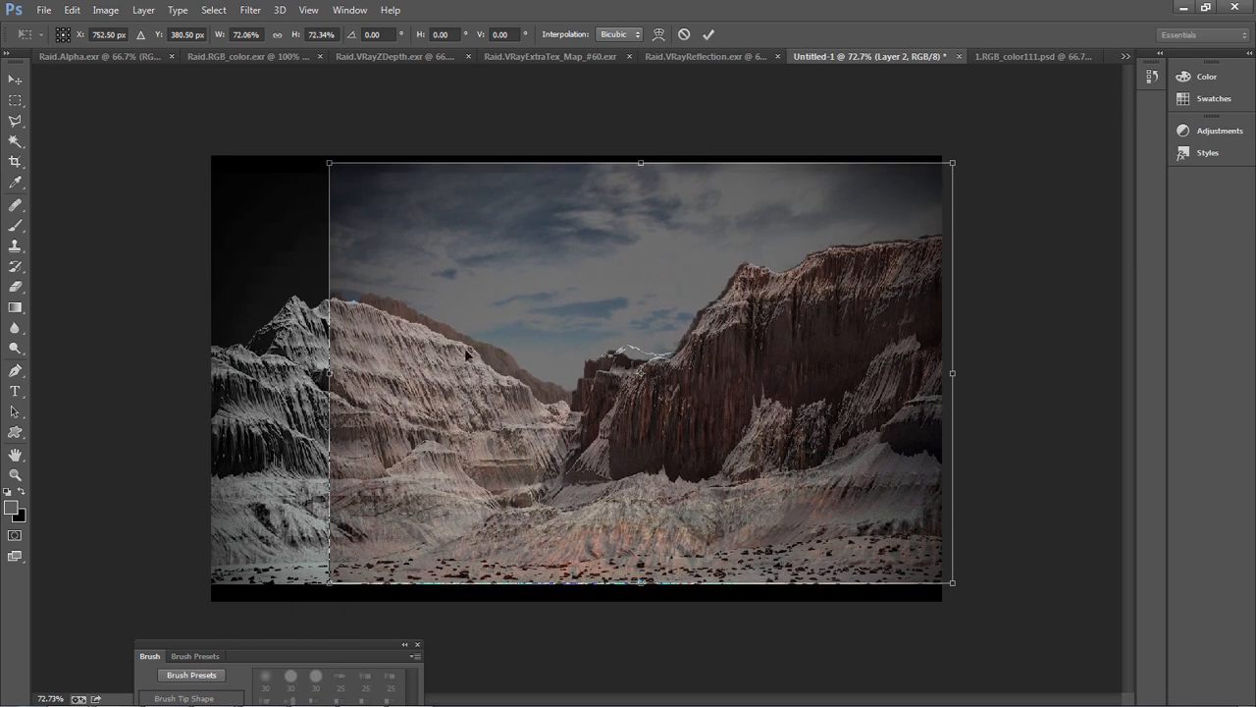
drag(329, 372, 343, 371)
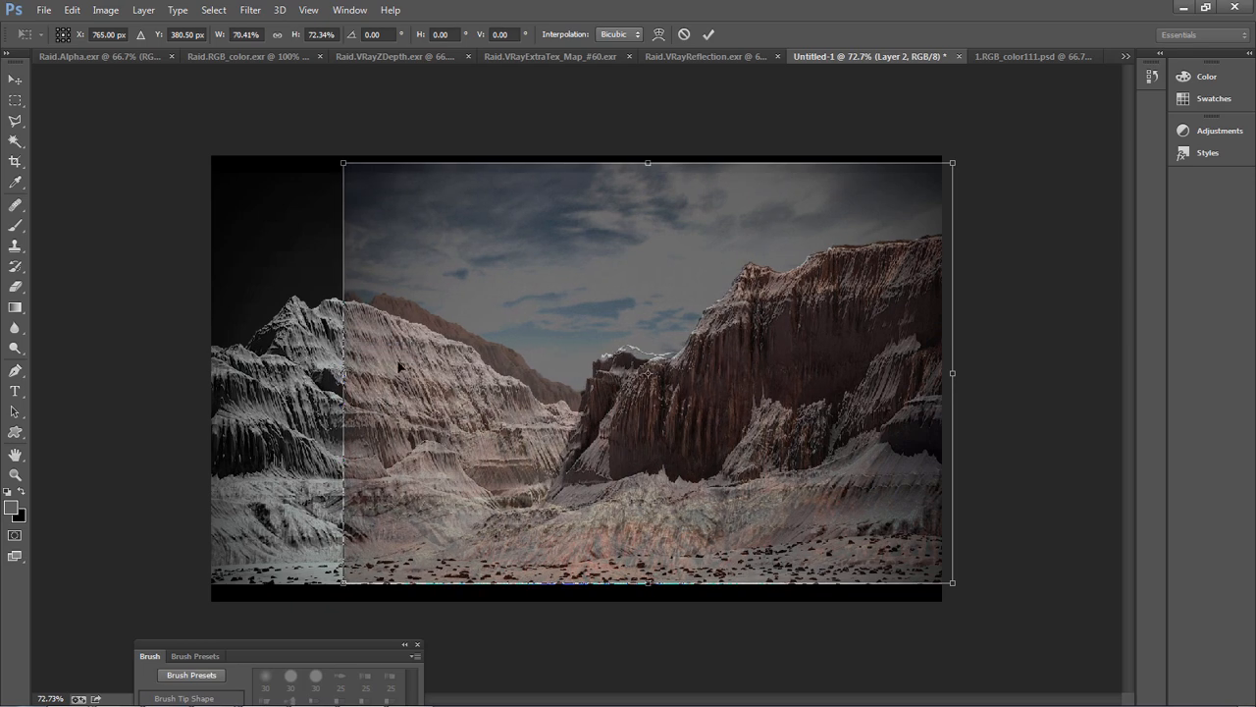
drag(648, 581, 649, 584)
key(e)
key(Return)
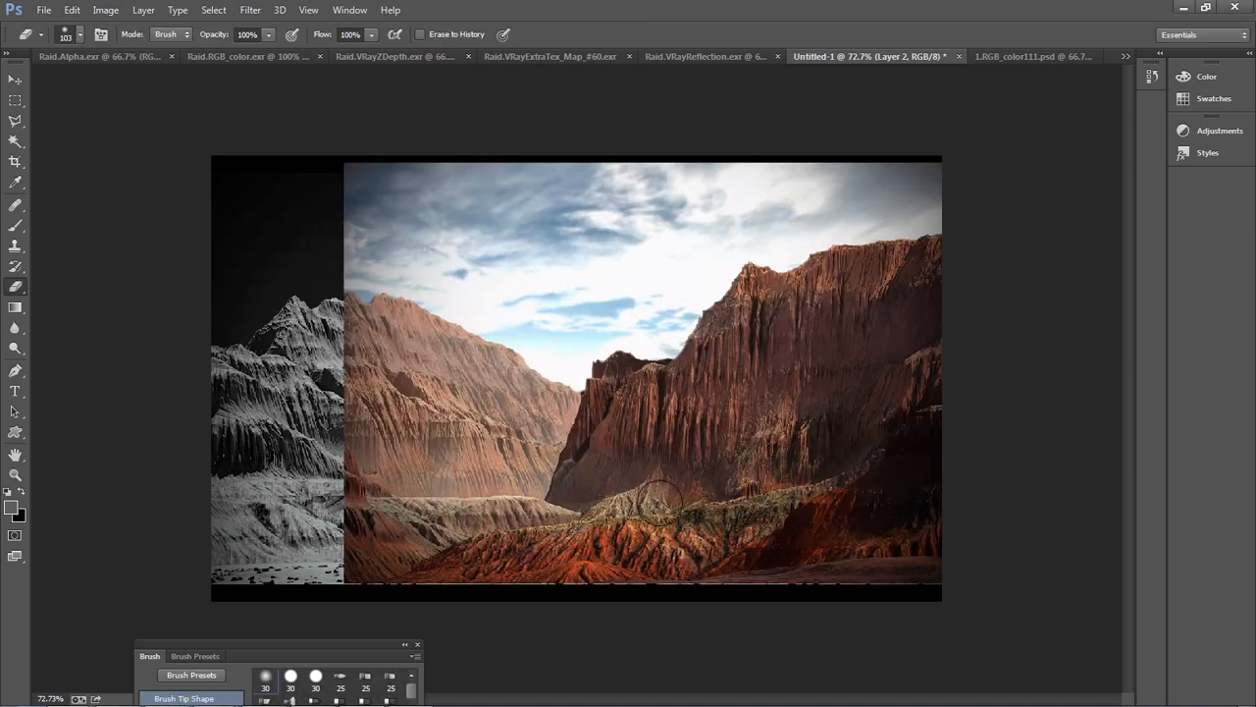
Toggle the coloured canyon layer to compare it with the grayscale render, leaving the layer hidden
alt+scroll(768, 488, up, 4)
alt+scroll(678, 608, down, 2)
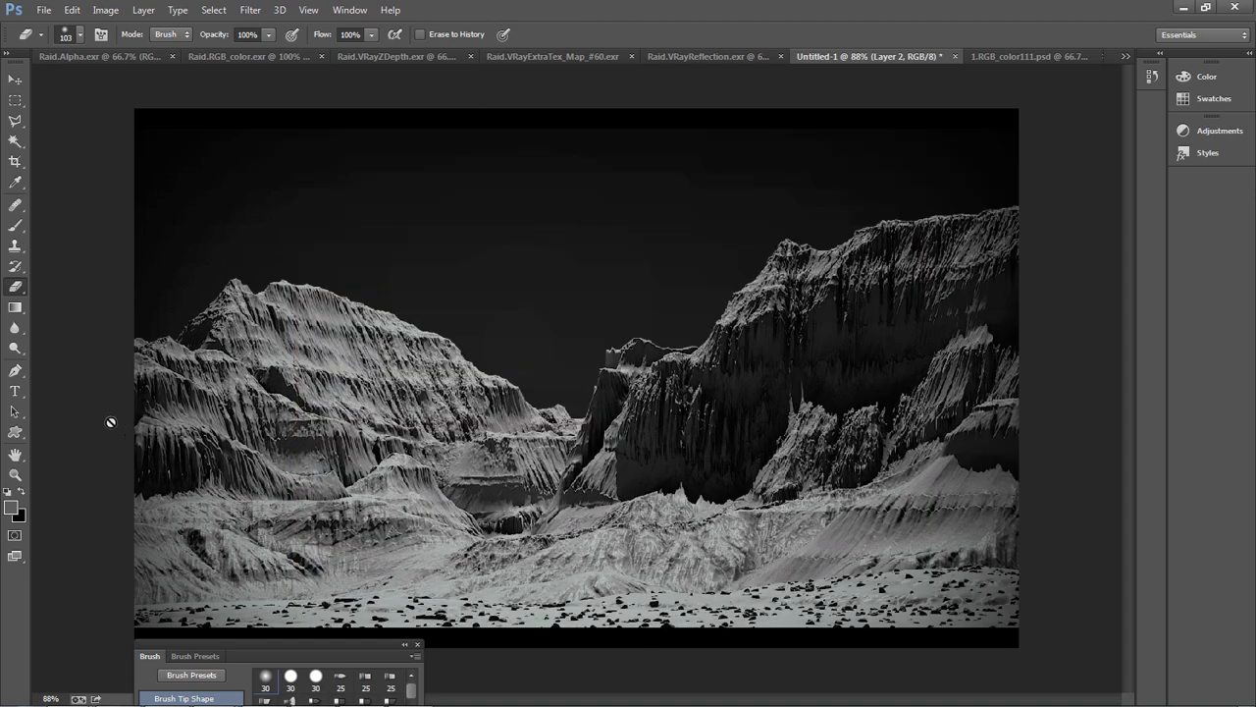
alt+scroll(521, 438, down, 1)
key(ctrl+z)
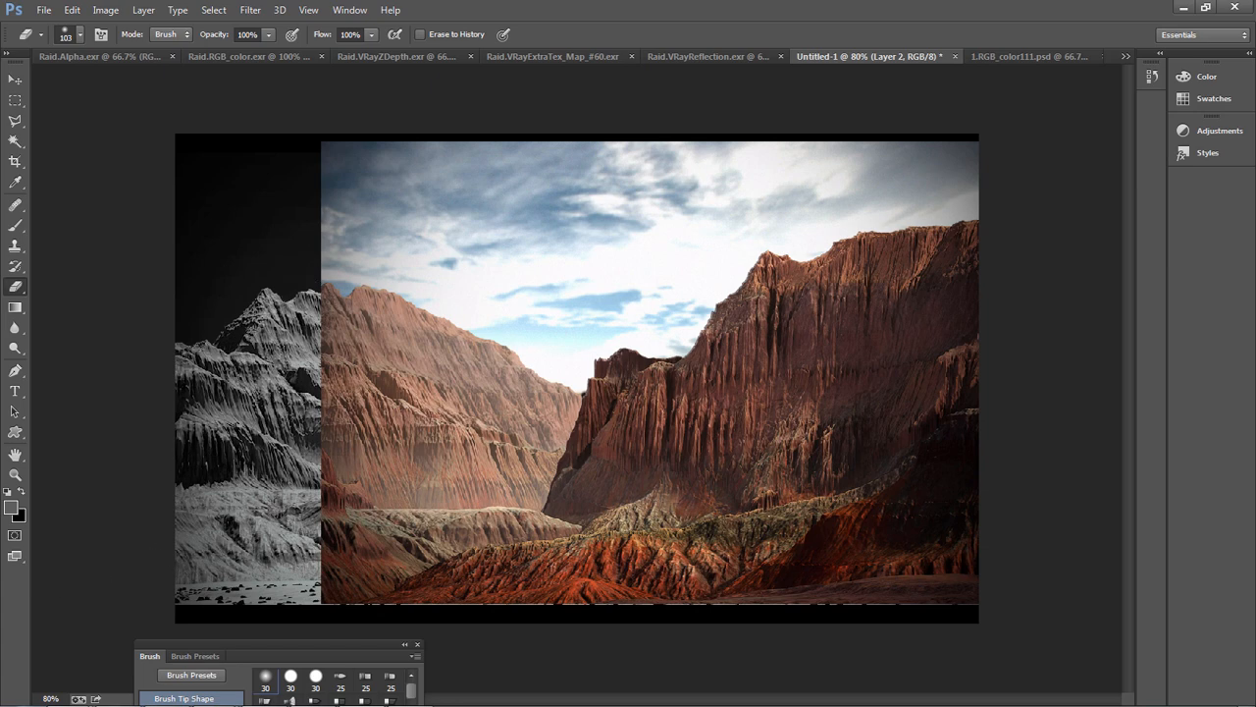
key(ctrl+z)
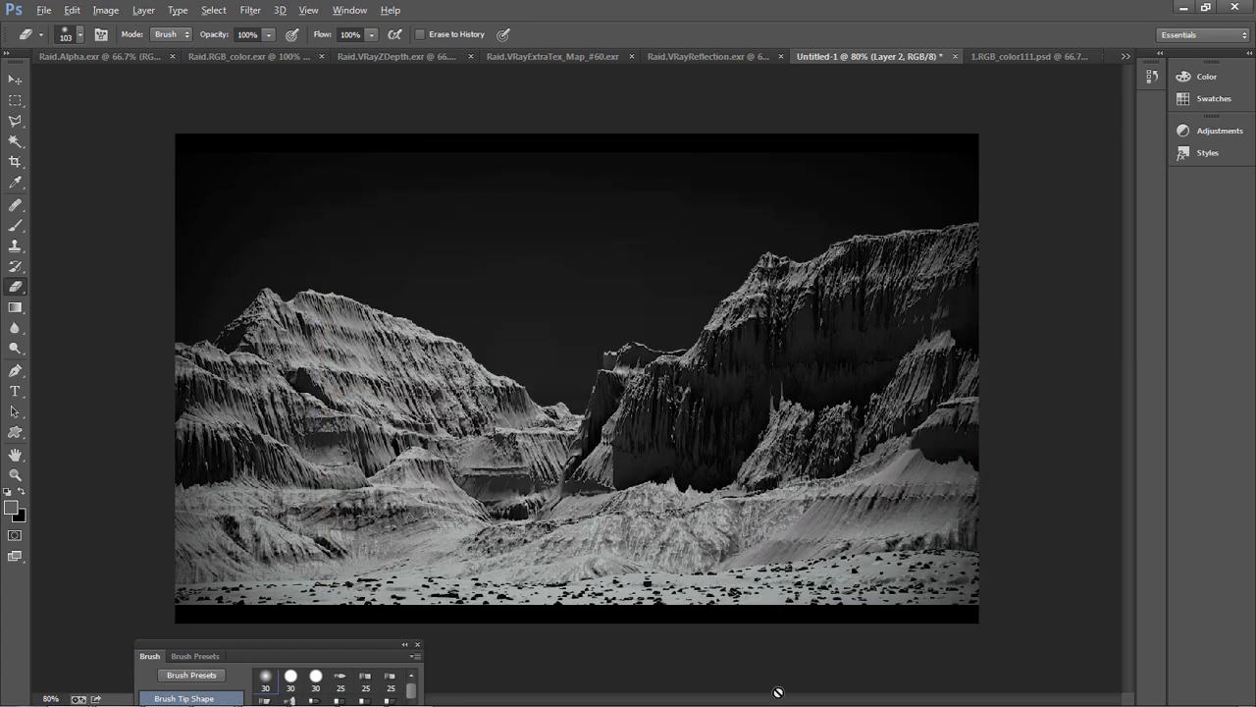
key(ctrl+0)
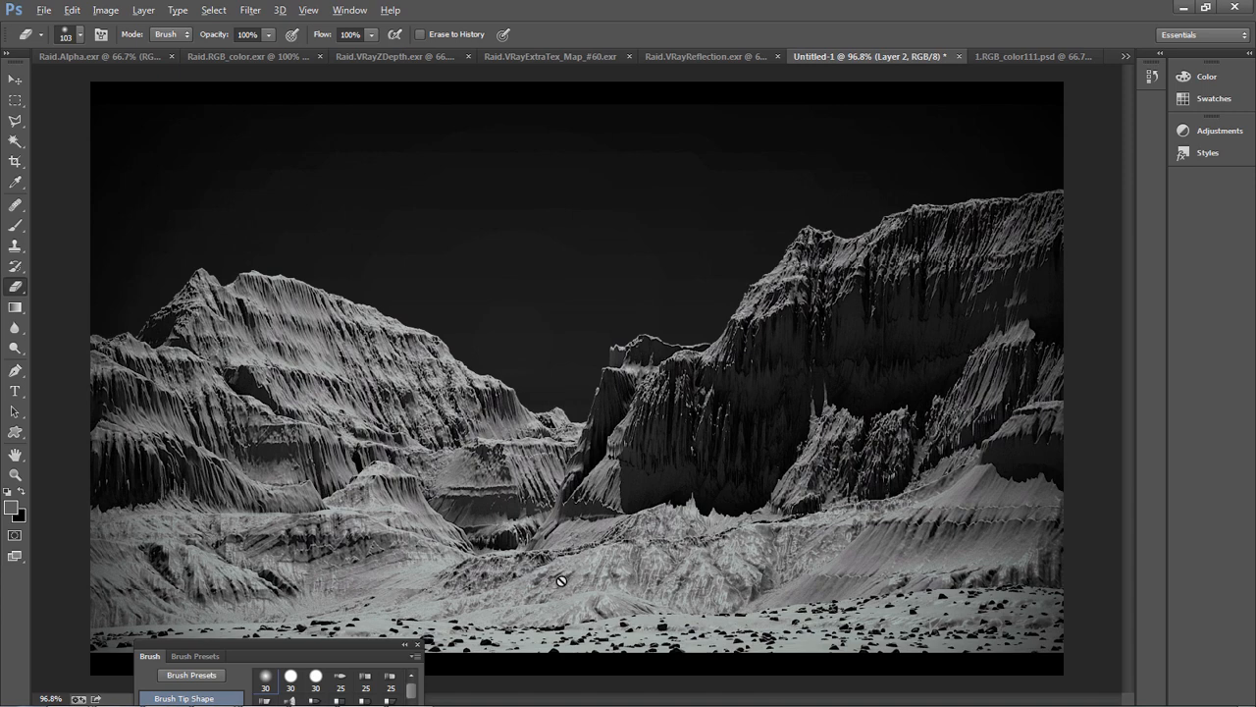
Examine the grayscale render's central cliffs, eroded slopes and scattered foreground rocks, both up close and as a whole
alt+scroll(630, 535, down, 1)
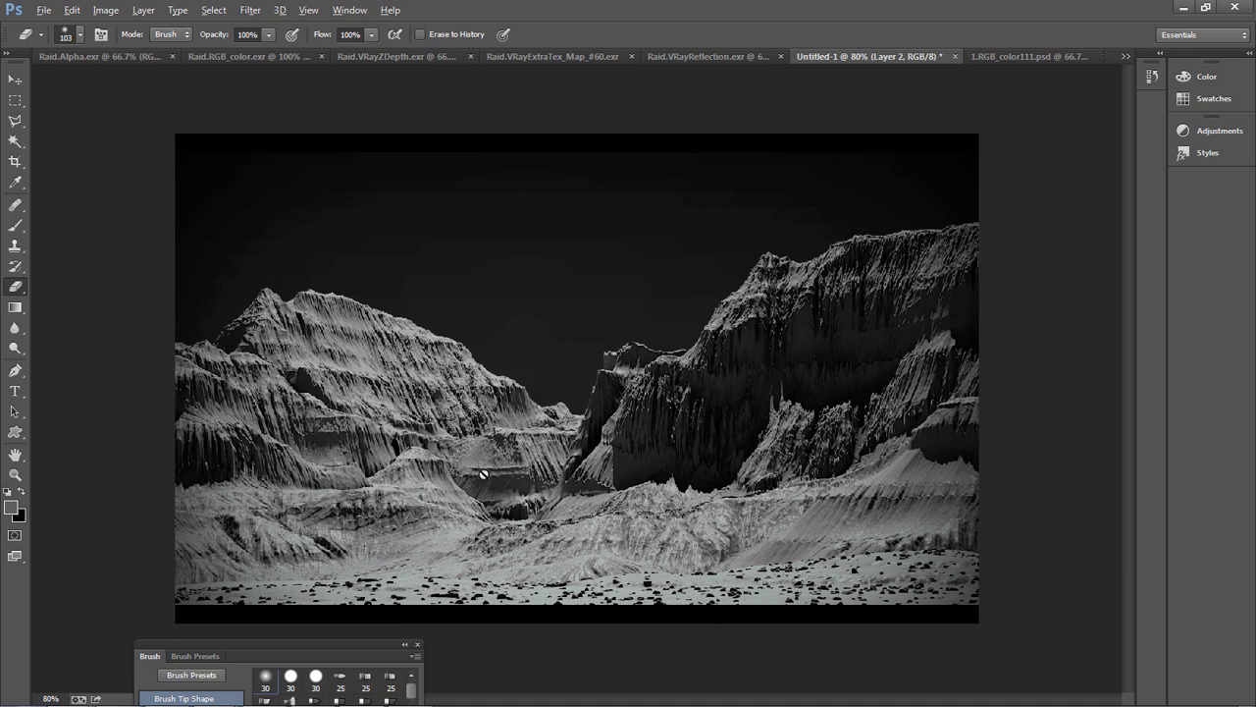
key(alt)
alt+scroll(599, 605, up, 6)
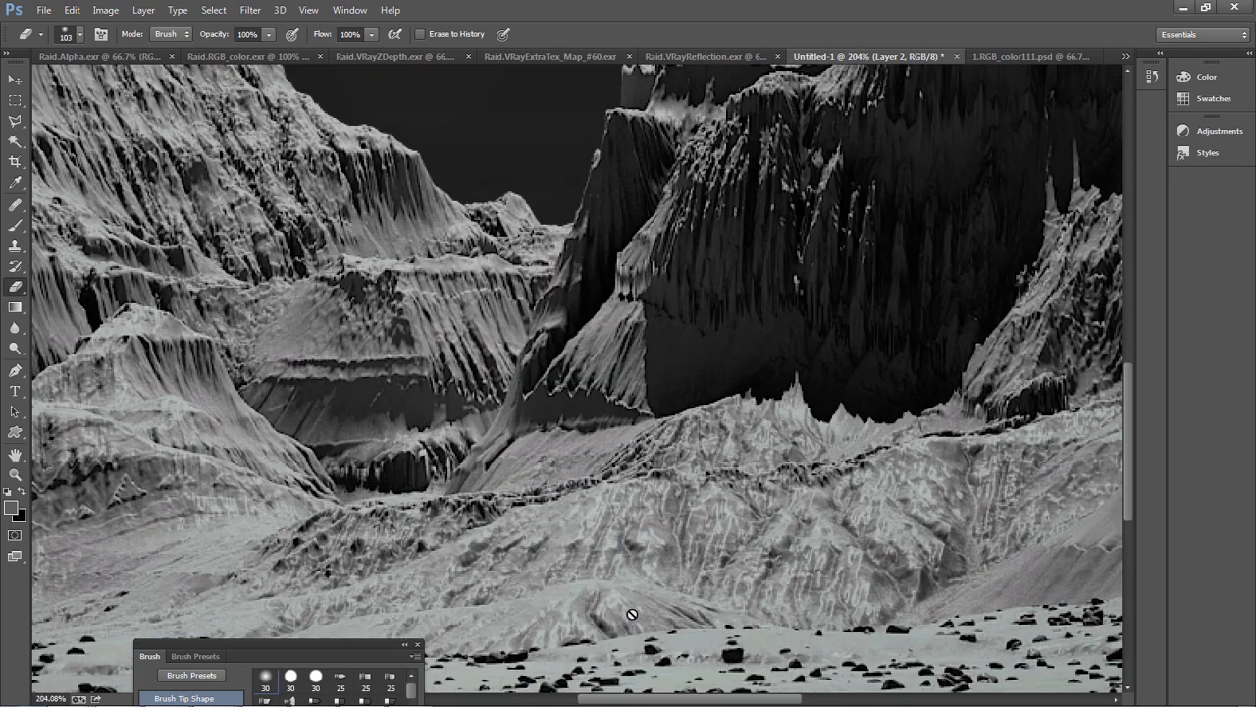
alt+scroll(632, 614, down, 3)
drag(710, 535, 650, 394)
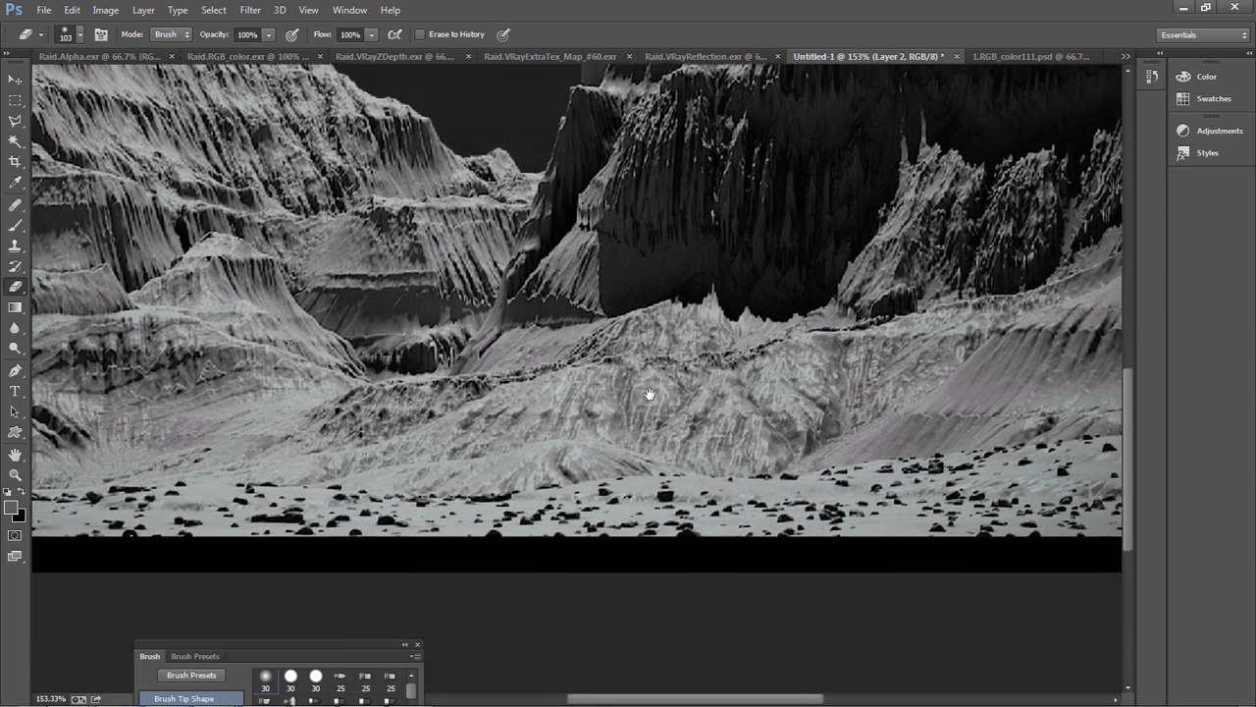
alt+scroll(649, 496, down, 4)
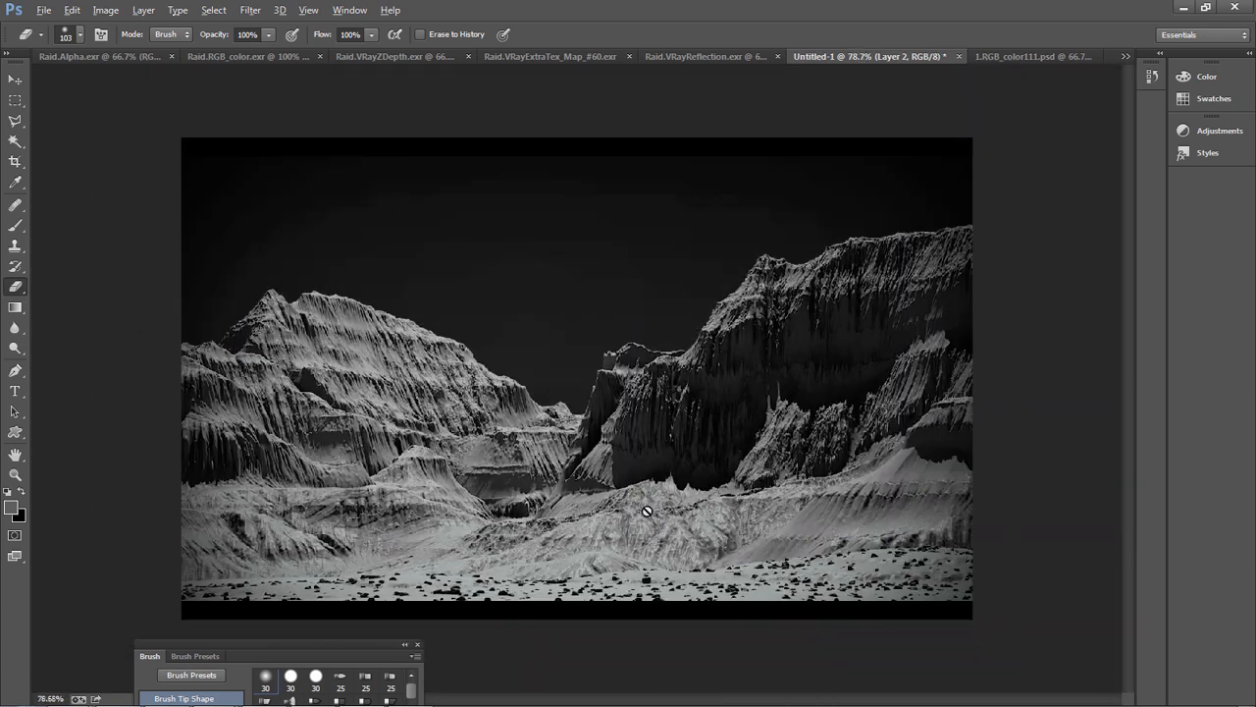
alt+scroll(647, 510, up, 1)
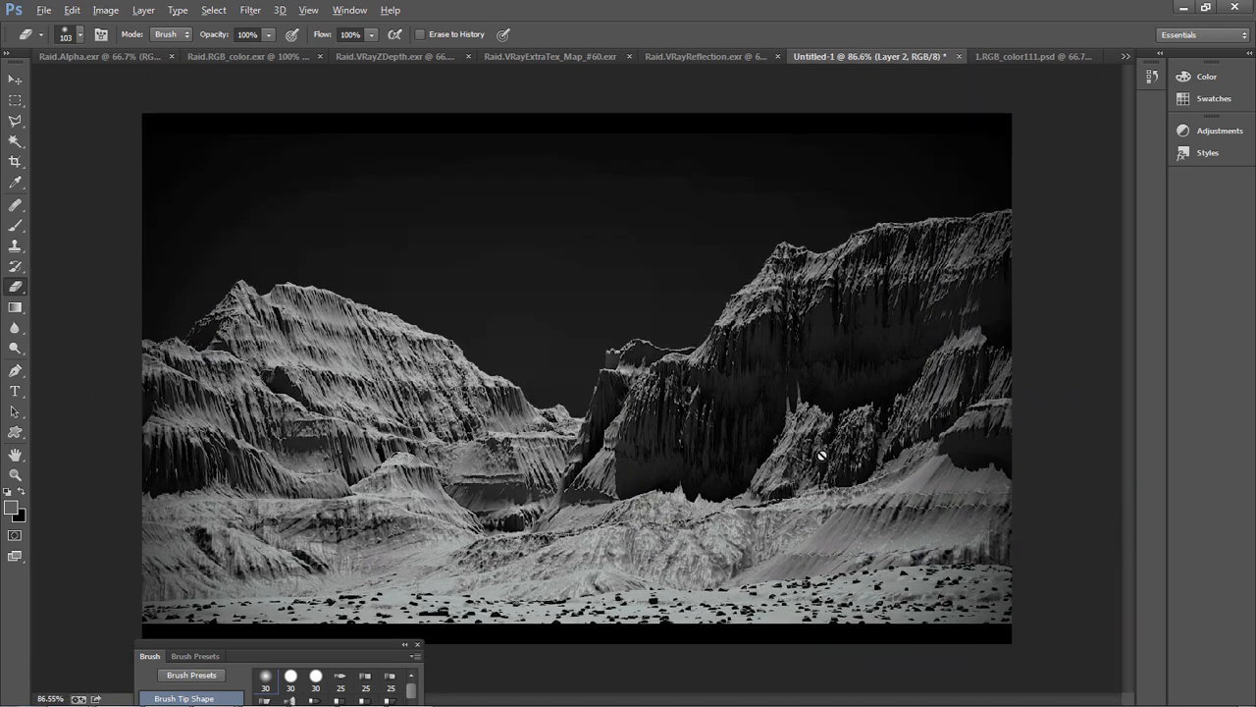
key(alt)
click(1052, 339)
click(673, 293)
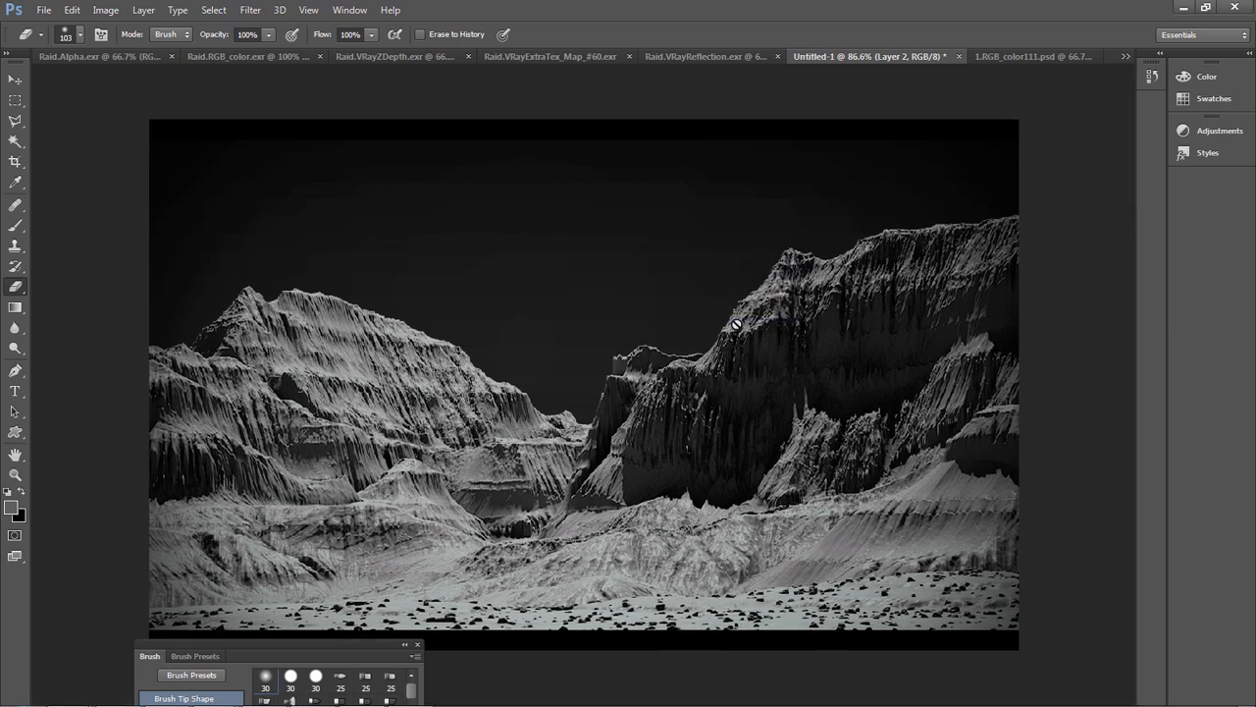
Show the grayscale render in full-screen mode and view the complete canyon composition
key(f)
key(f)
alt+scroll(717, 426, up, 1)
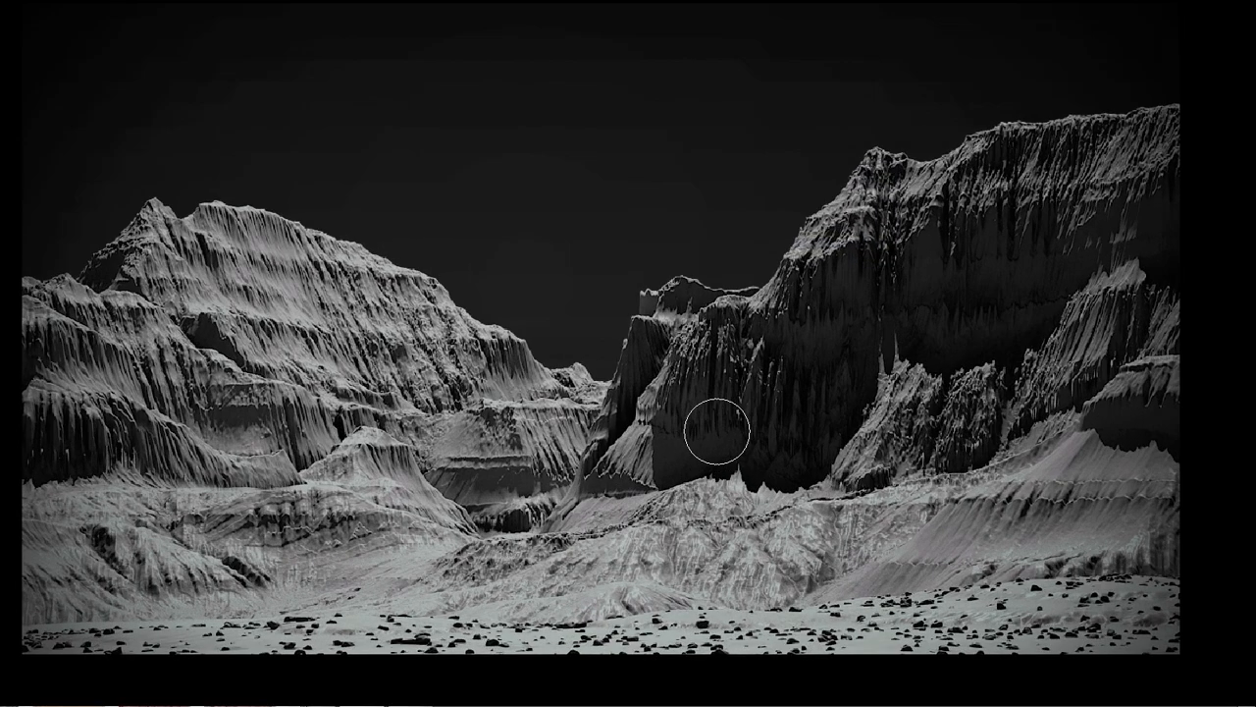
alt+scroll(716, 426, down, 1)
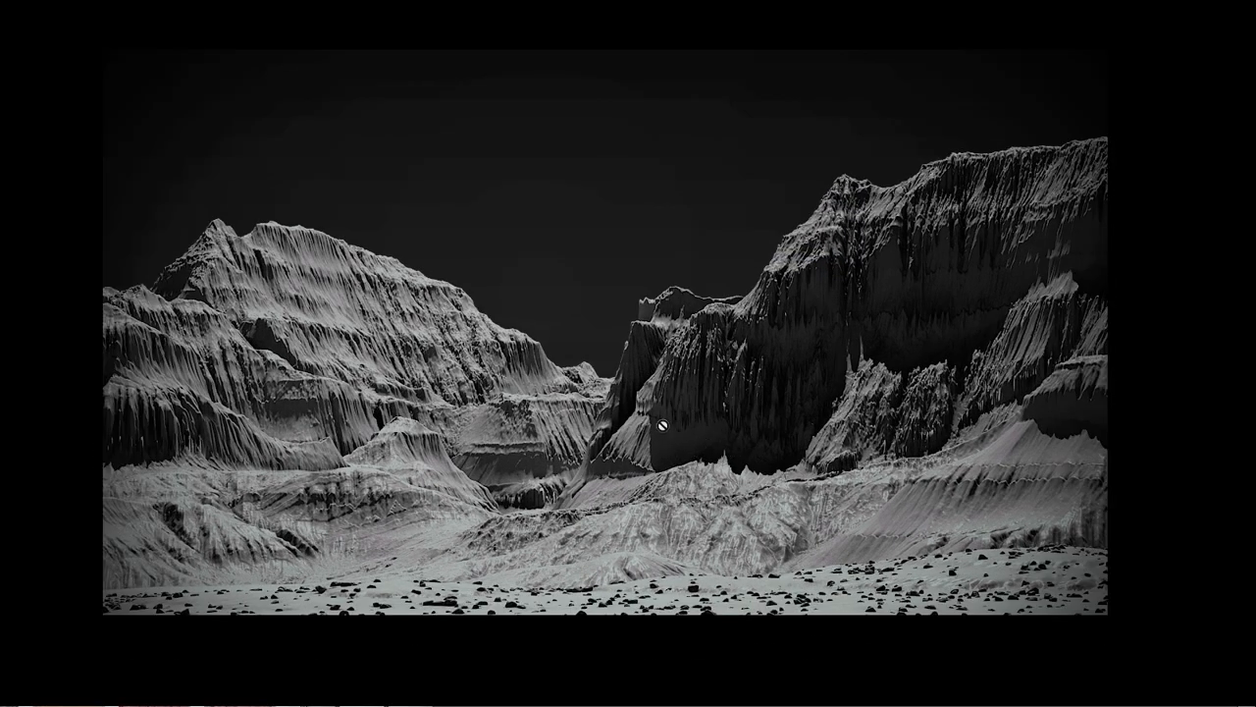